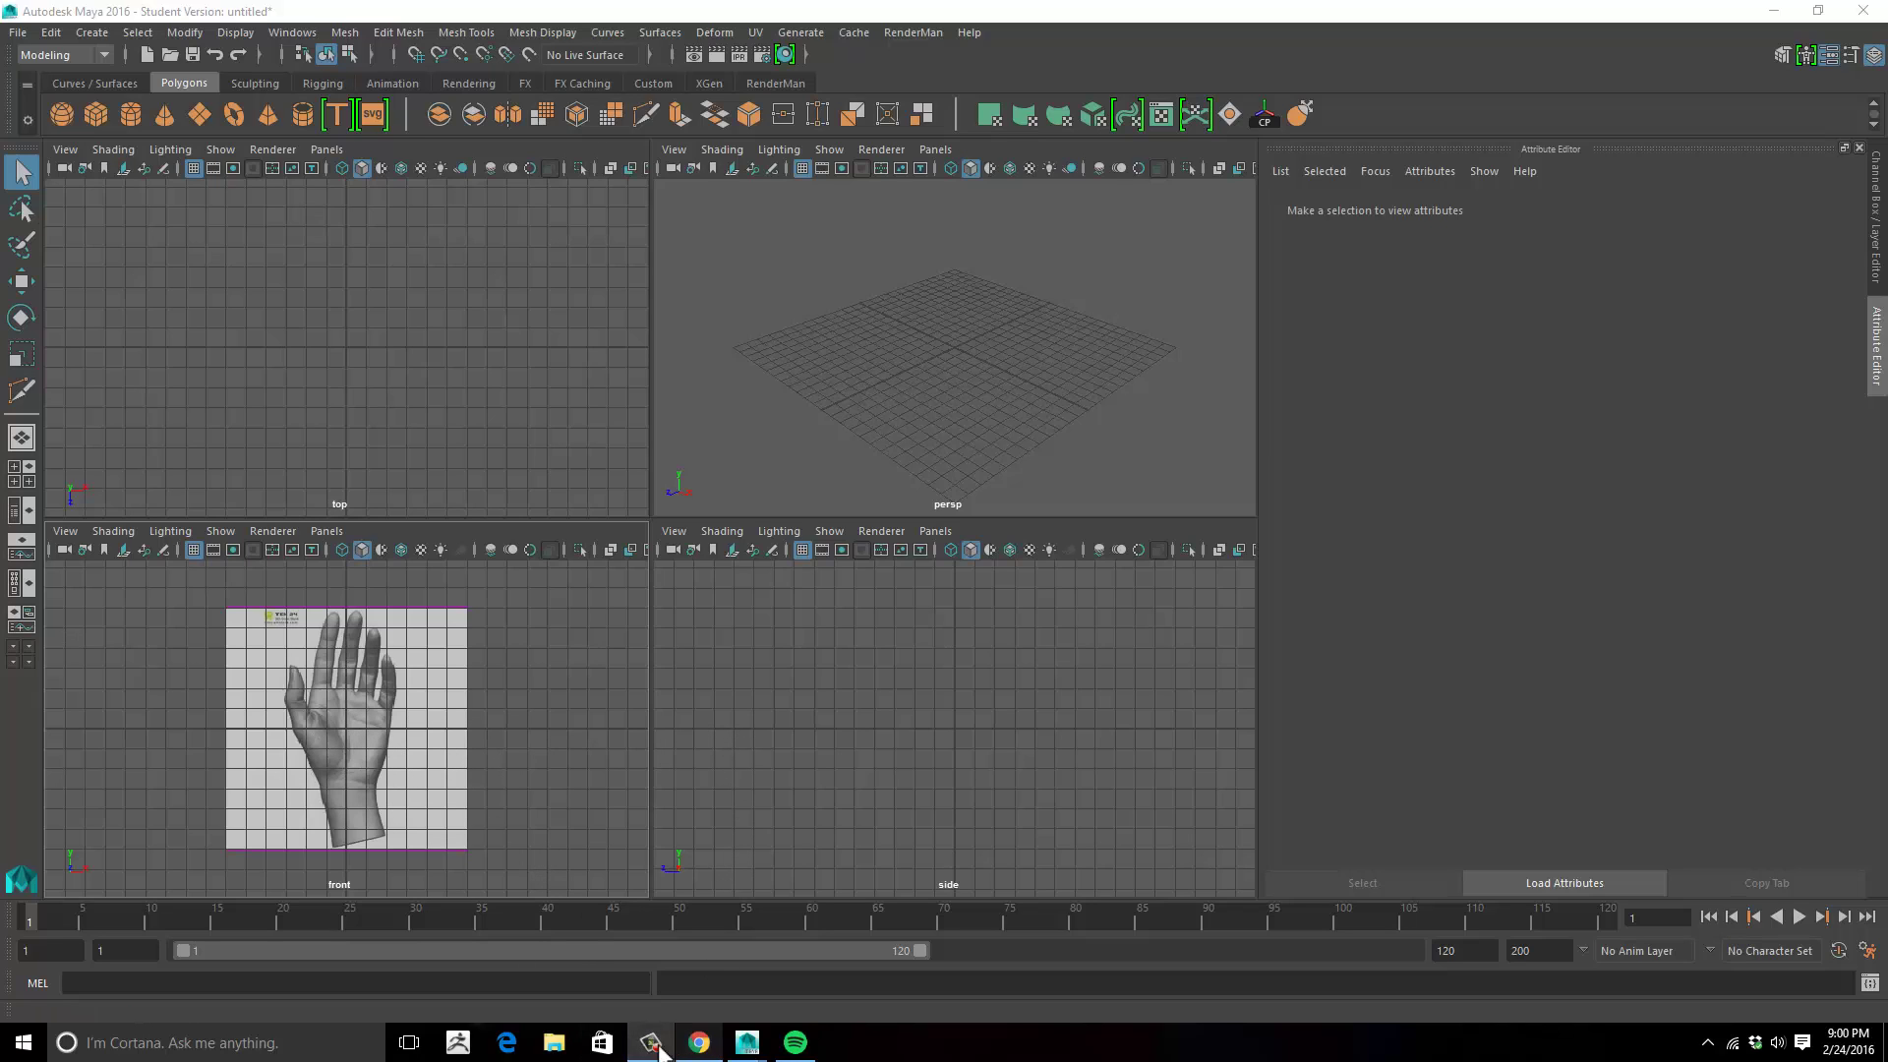
Switch to Chrome and look through the Google Images results for 3D hand reference pictures, closing the open image preview.
left_click(699, 1044)
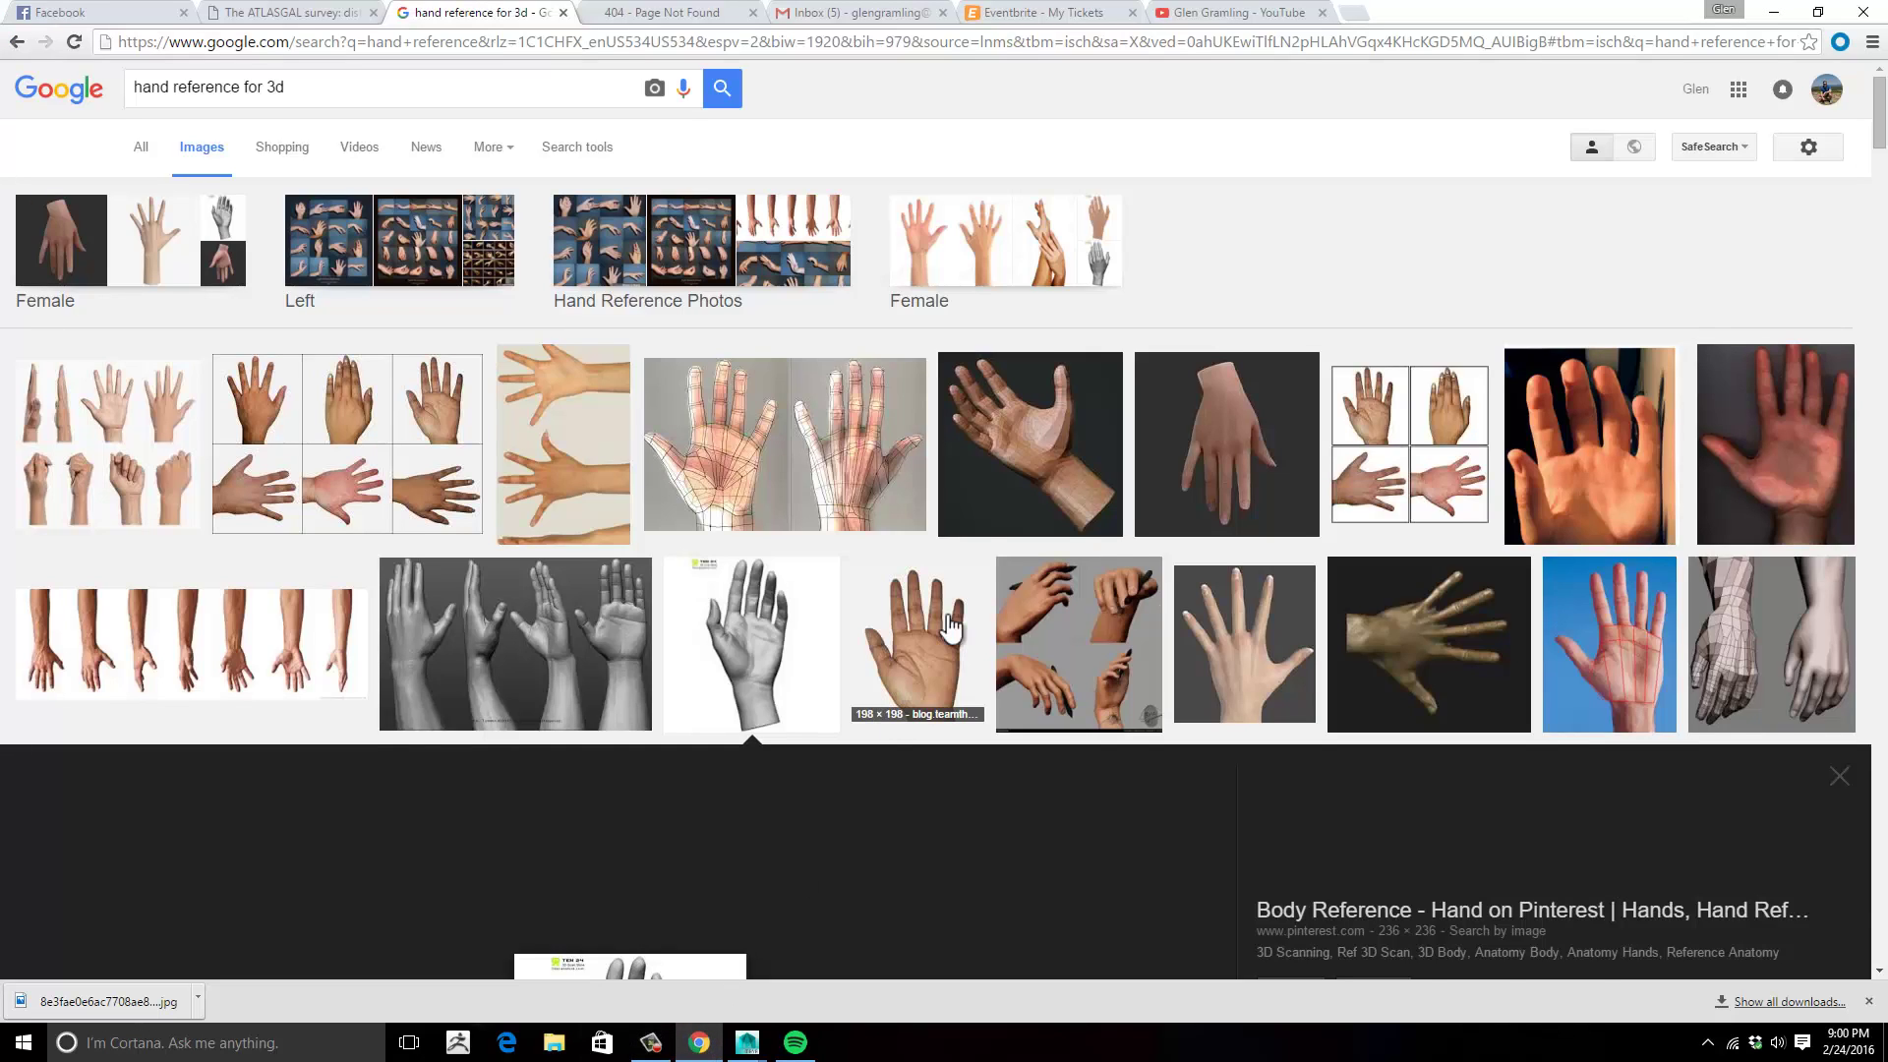
scroll(952, 628, "down", 2)
scroll(963, 646, "down", 1)
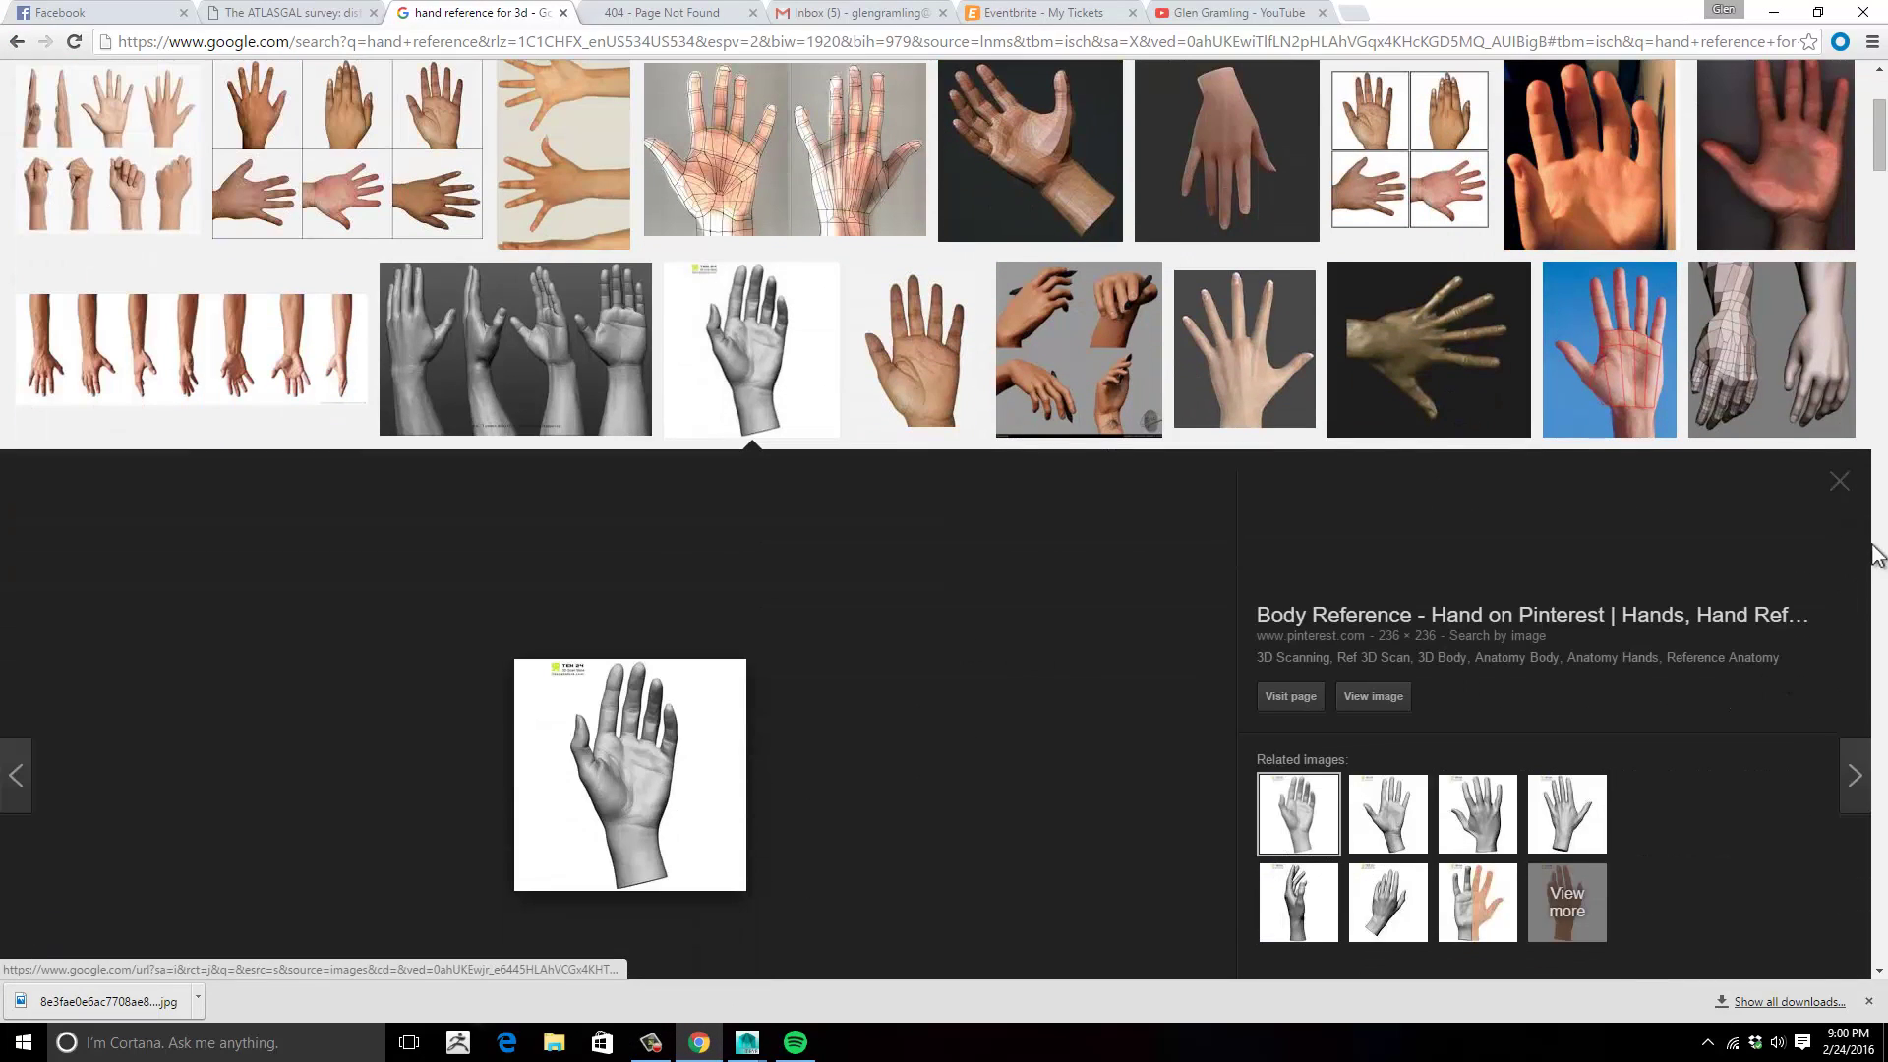
left_click(1839, 483)
scroll(1261, 595, "up", 3)
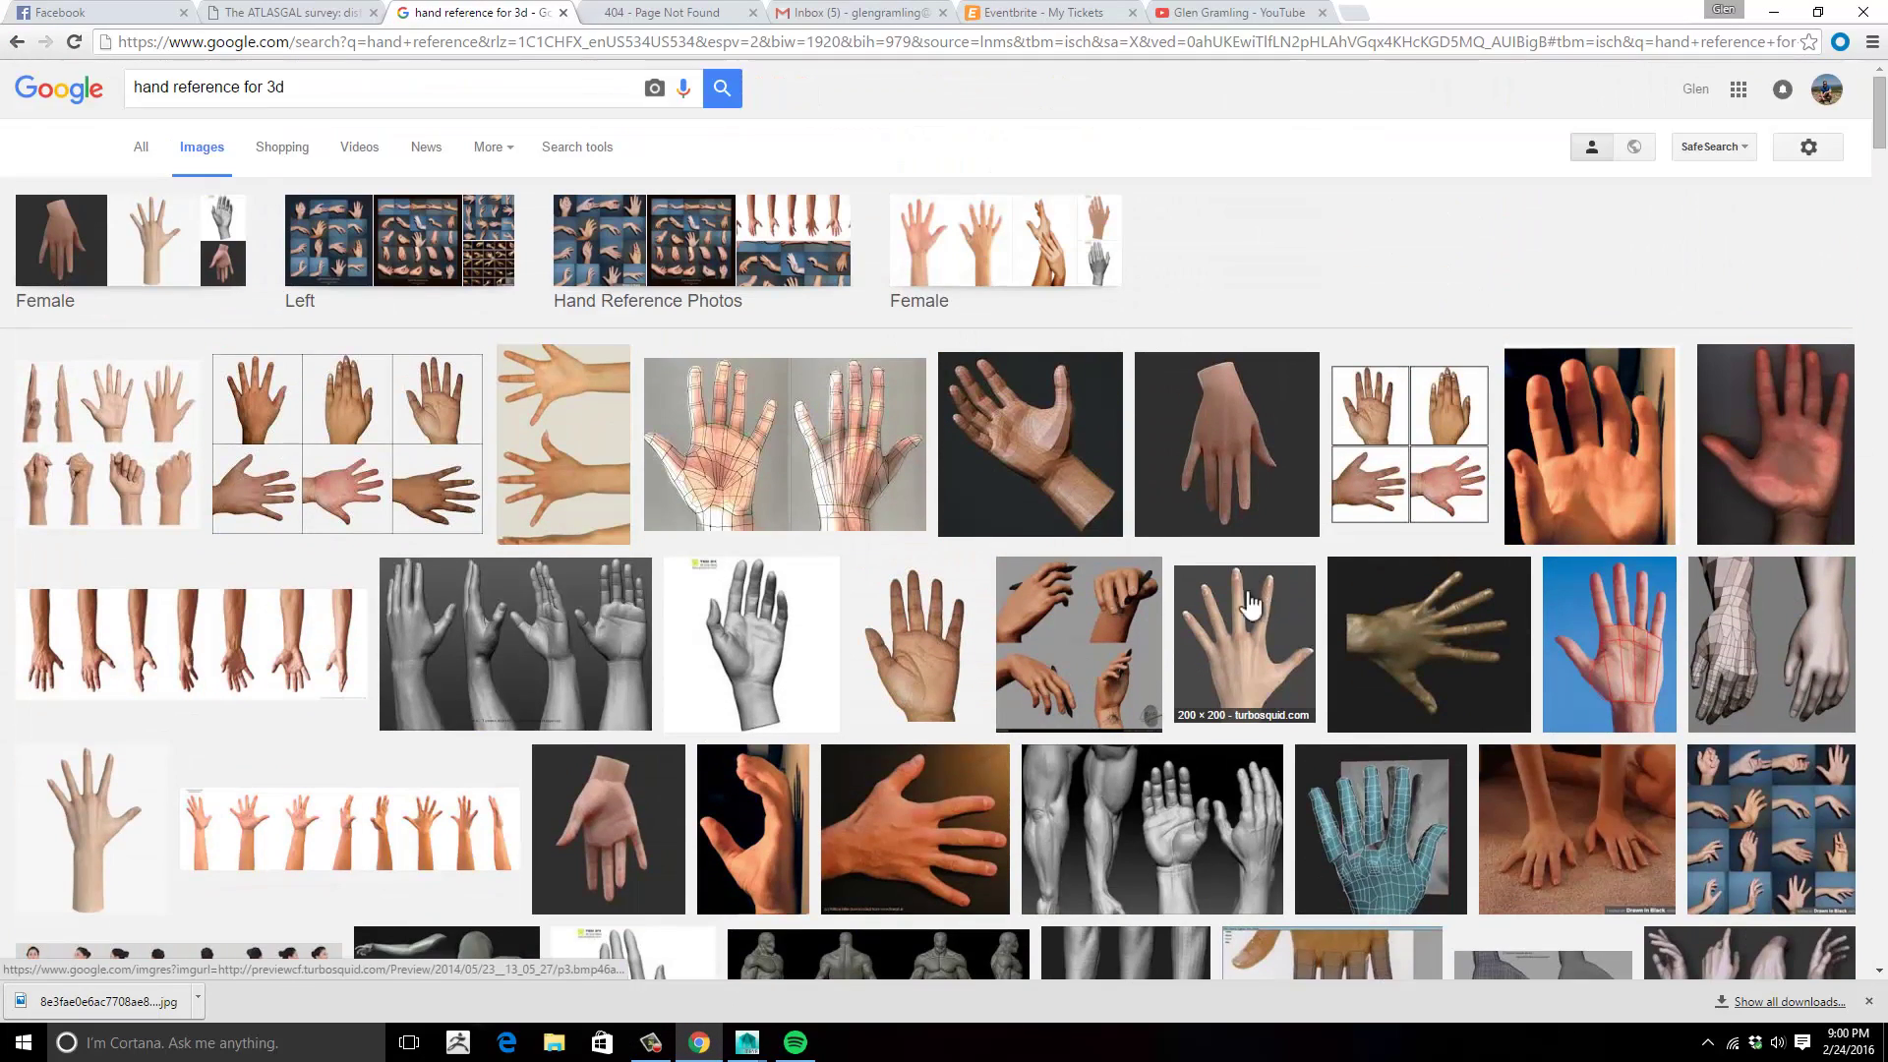
scroll(553, 519, "down", 2)
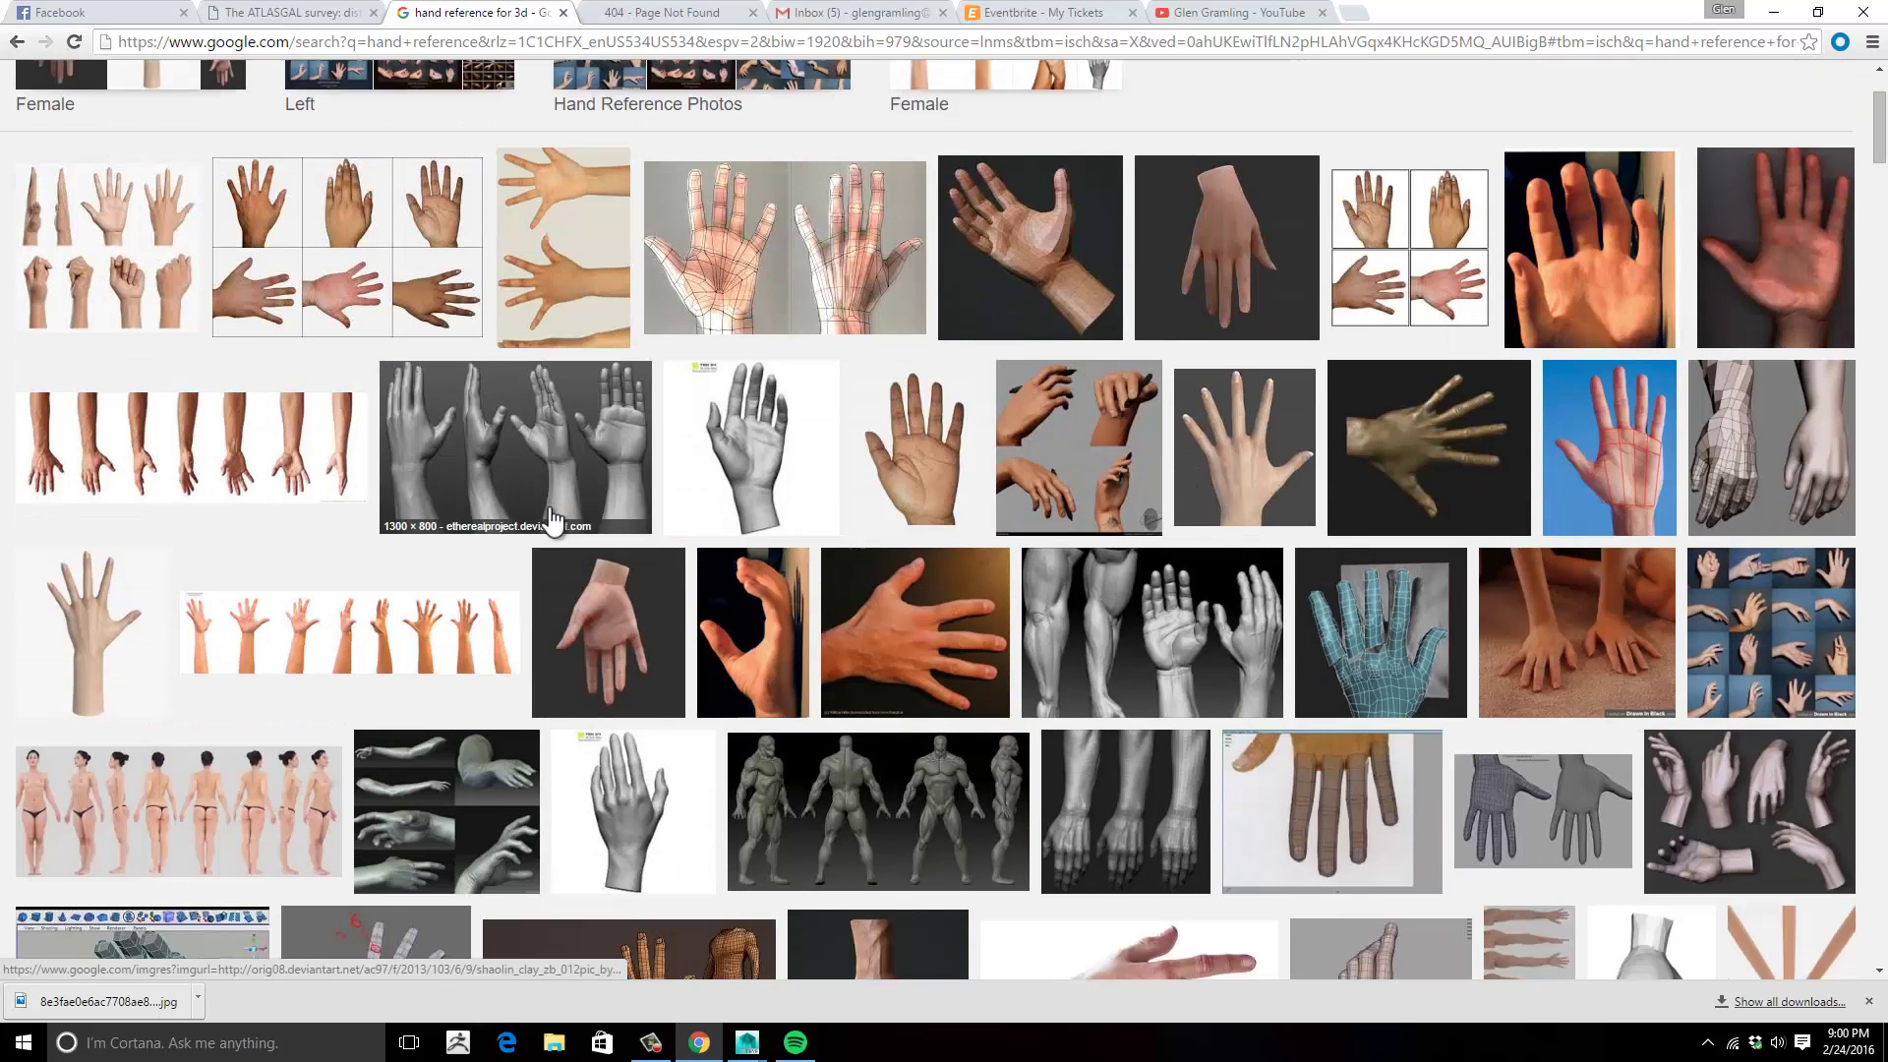
scroll(552, 519, "down", 1)
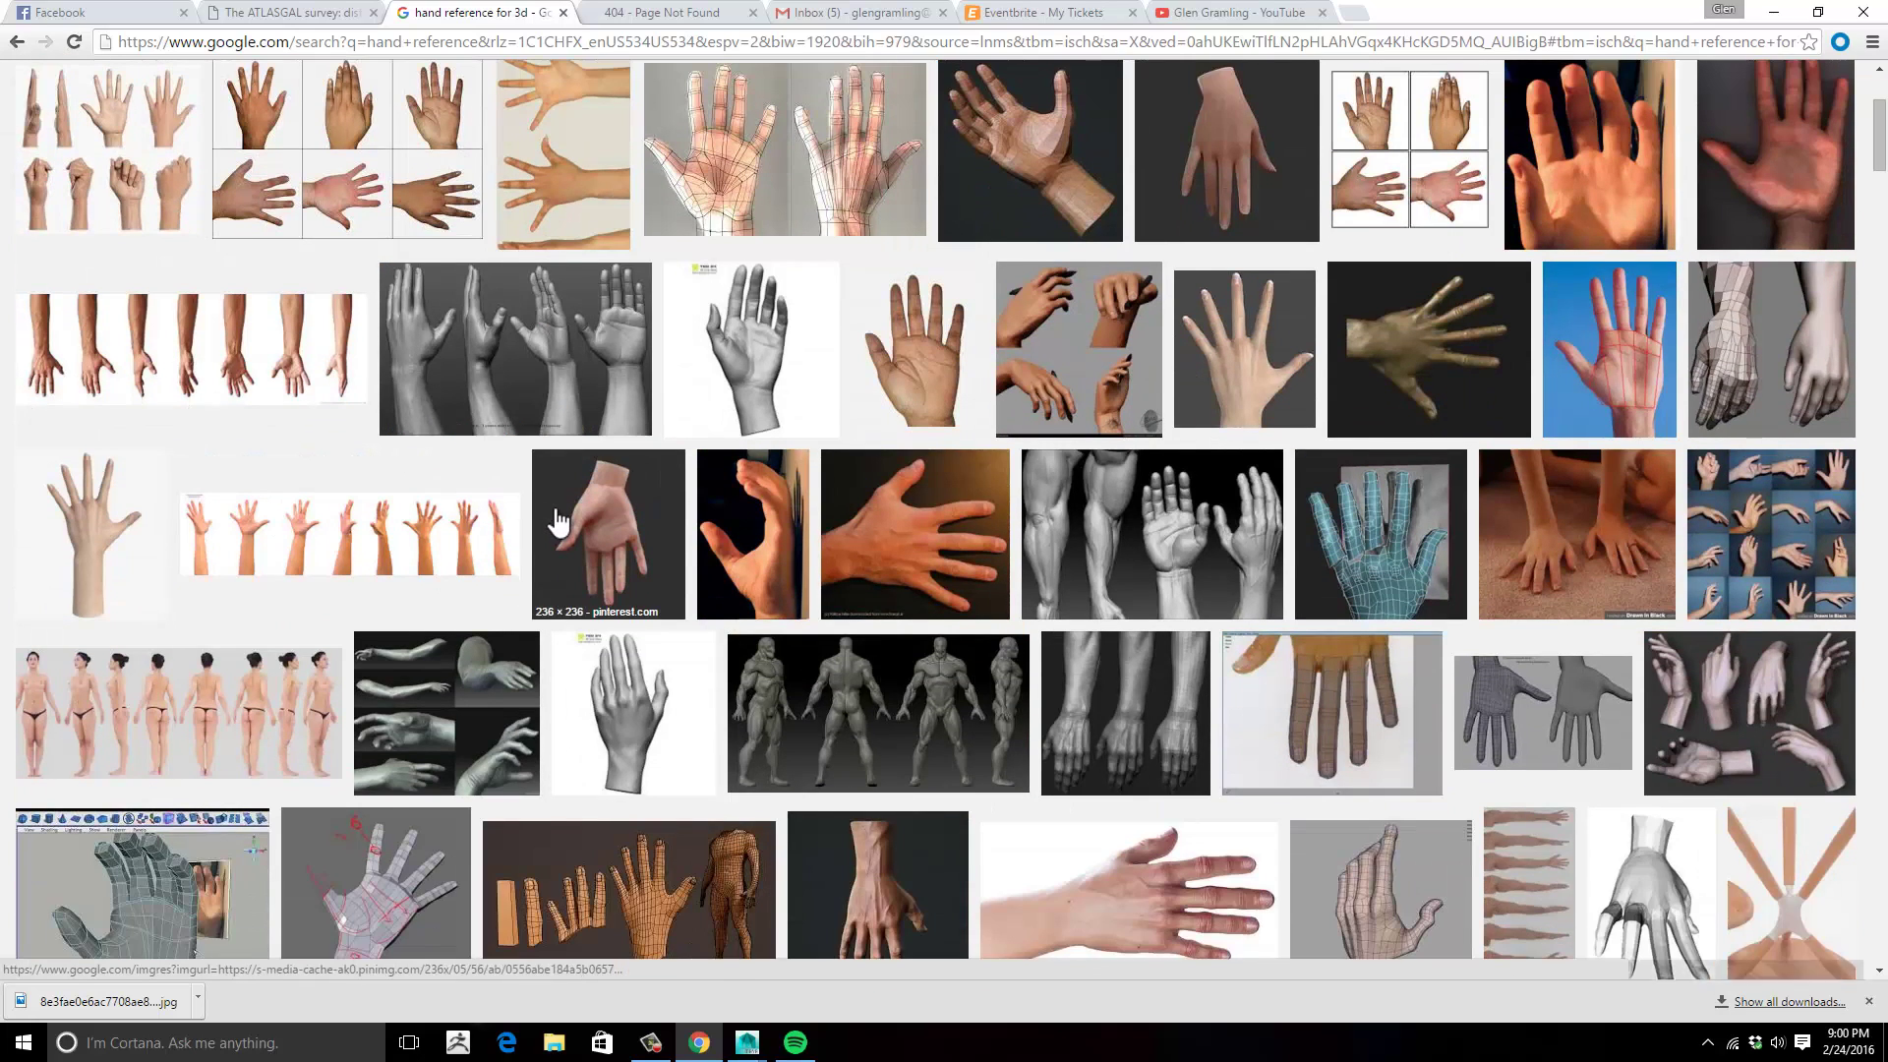
scroll(557, 523, "up", 3)
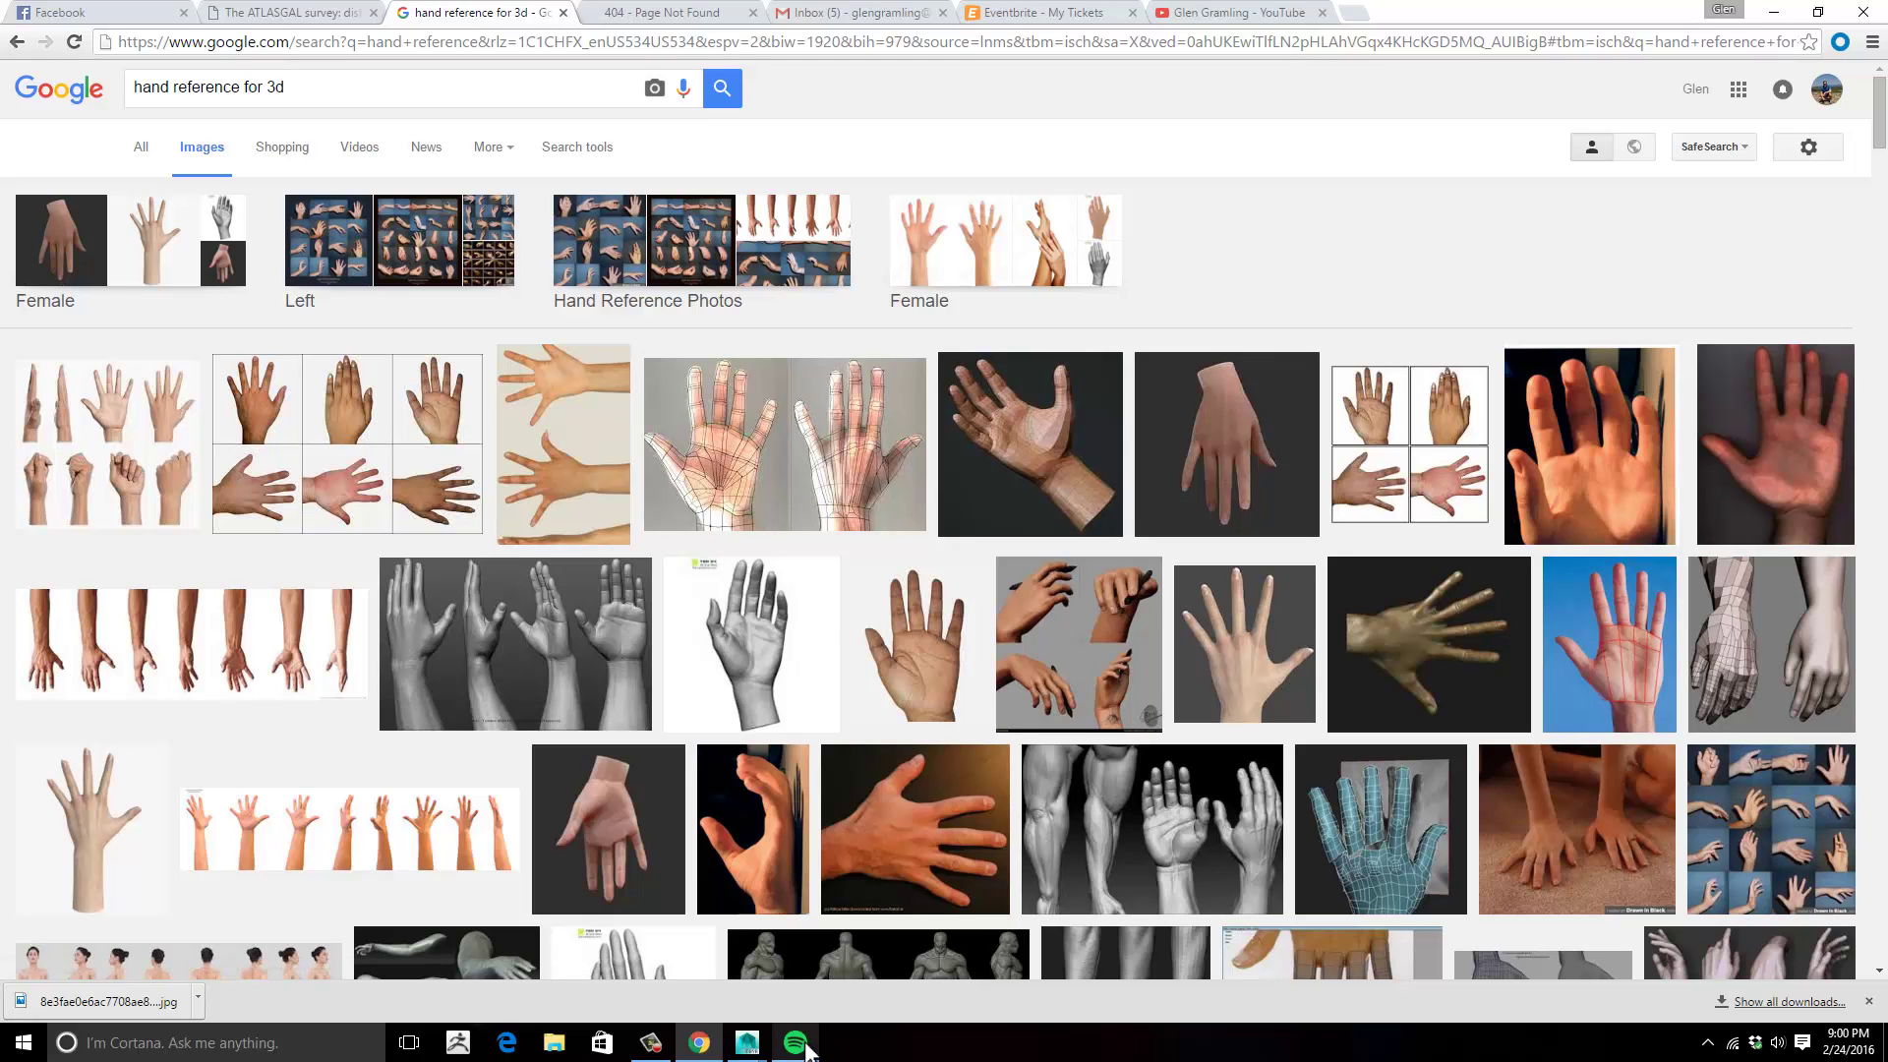
Return to Maya, maximize the front view with the hand reference image, and create a polygon cube there.
mouse_move(748, 1042)
left_click(800, 984)
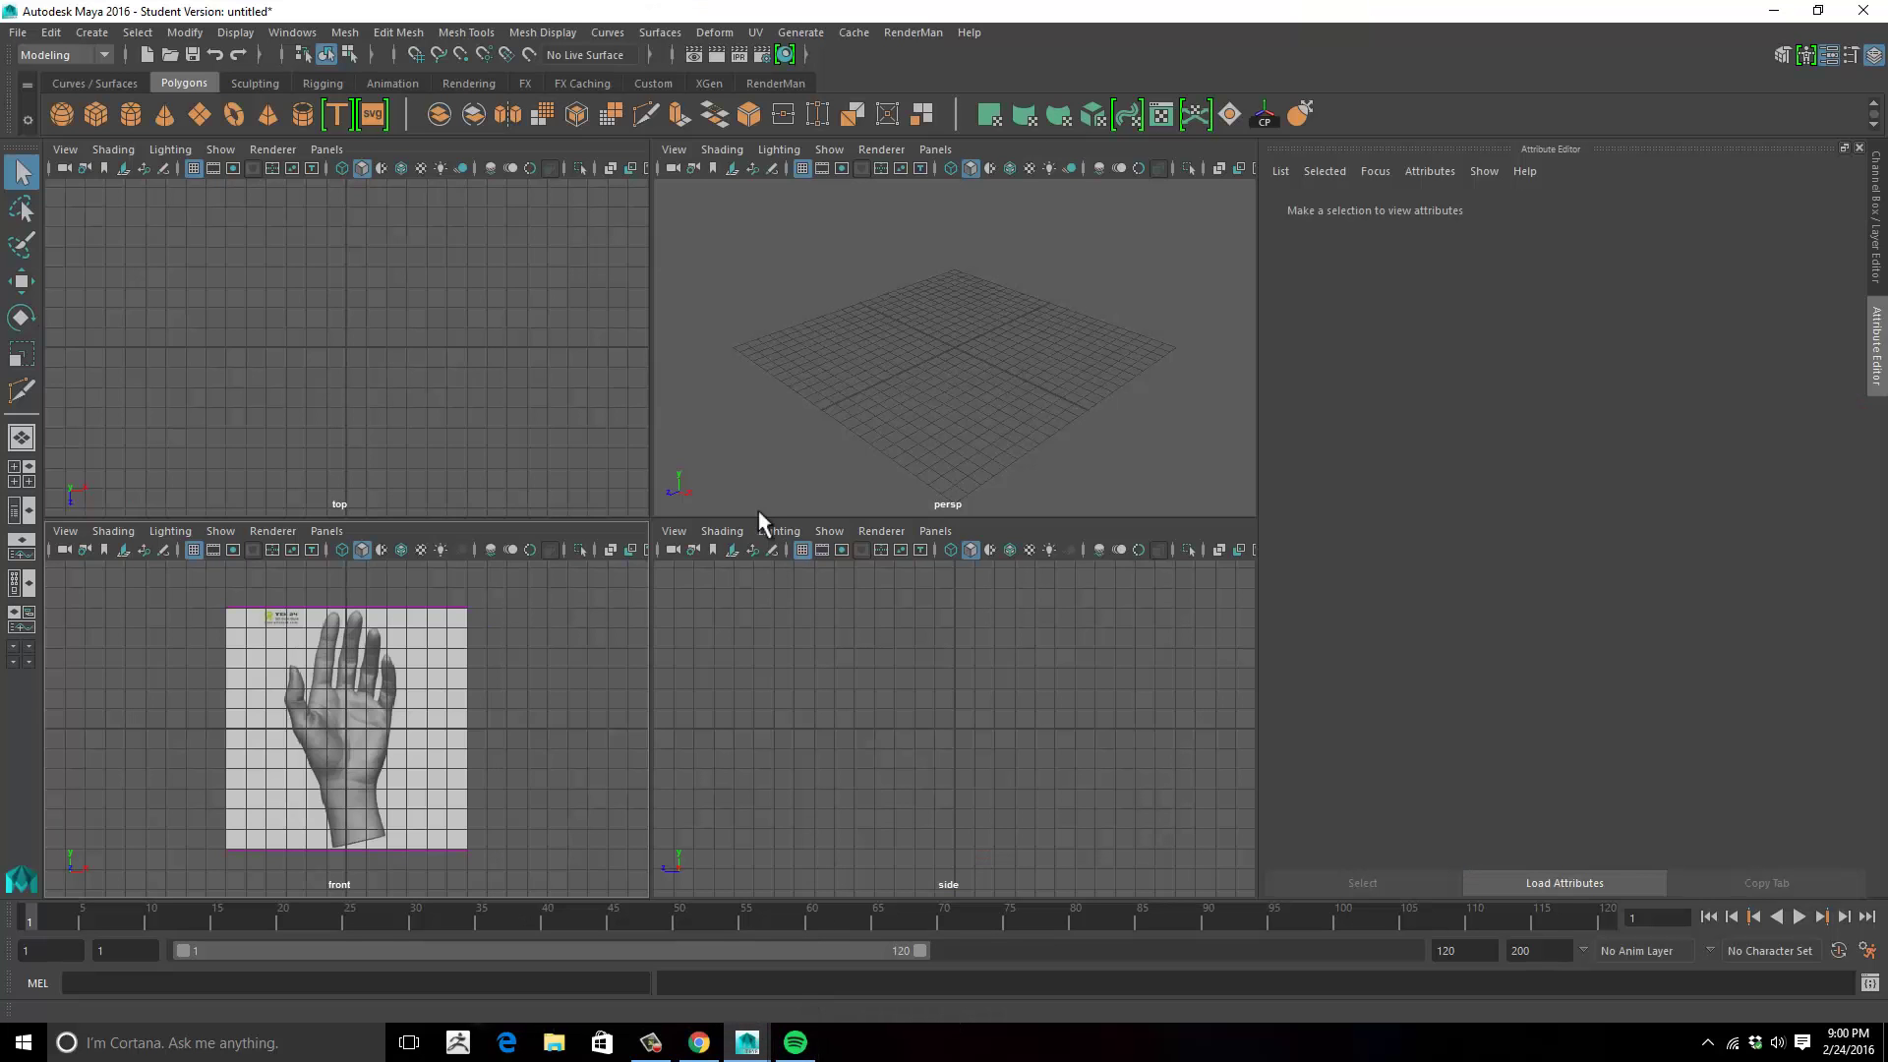
key("space")
scroll(627, 504, "up", 4)
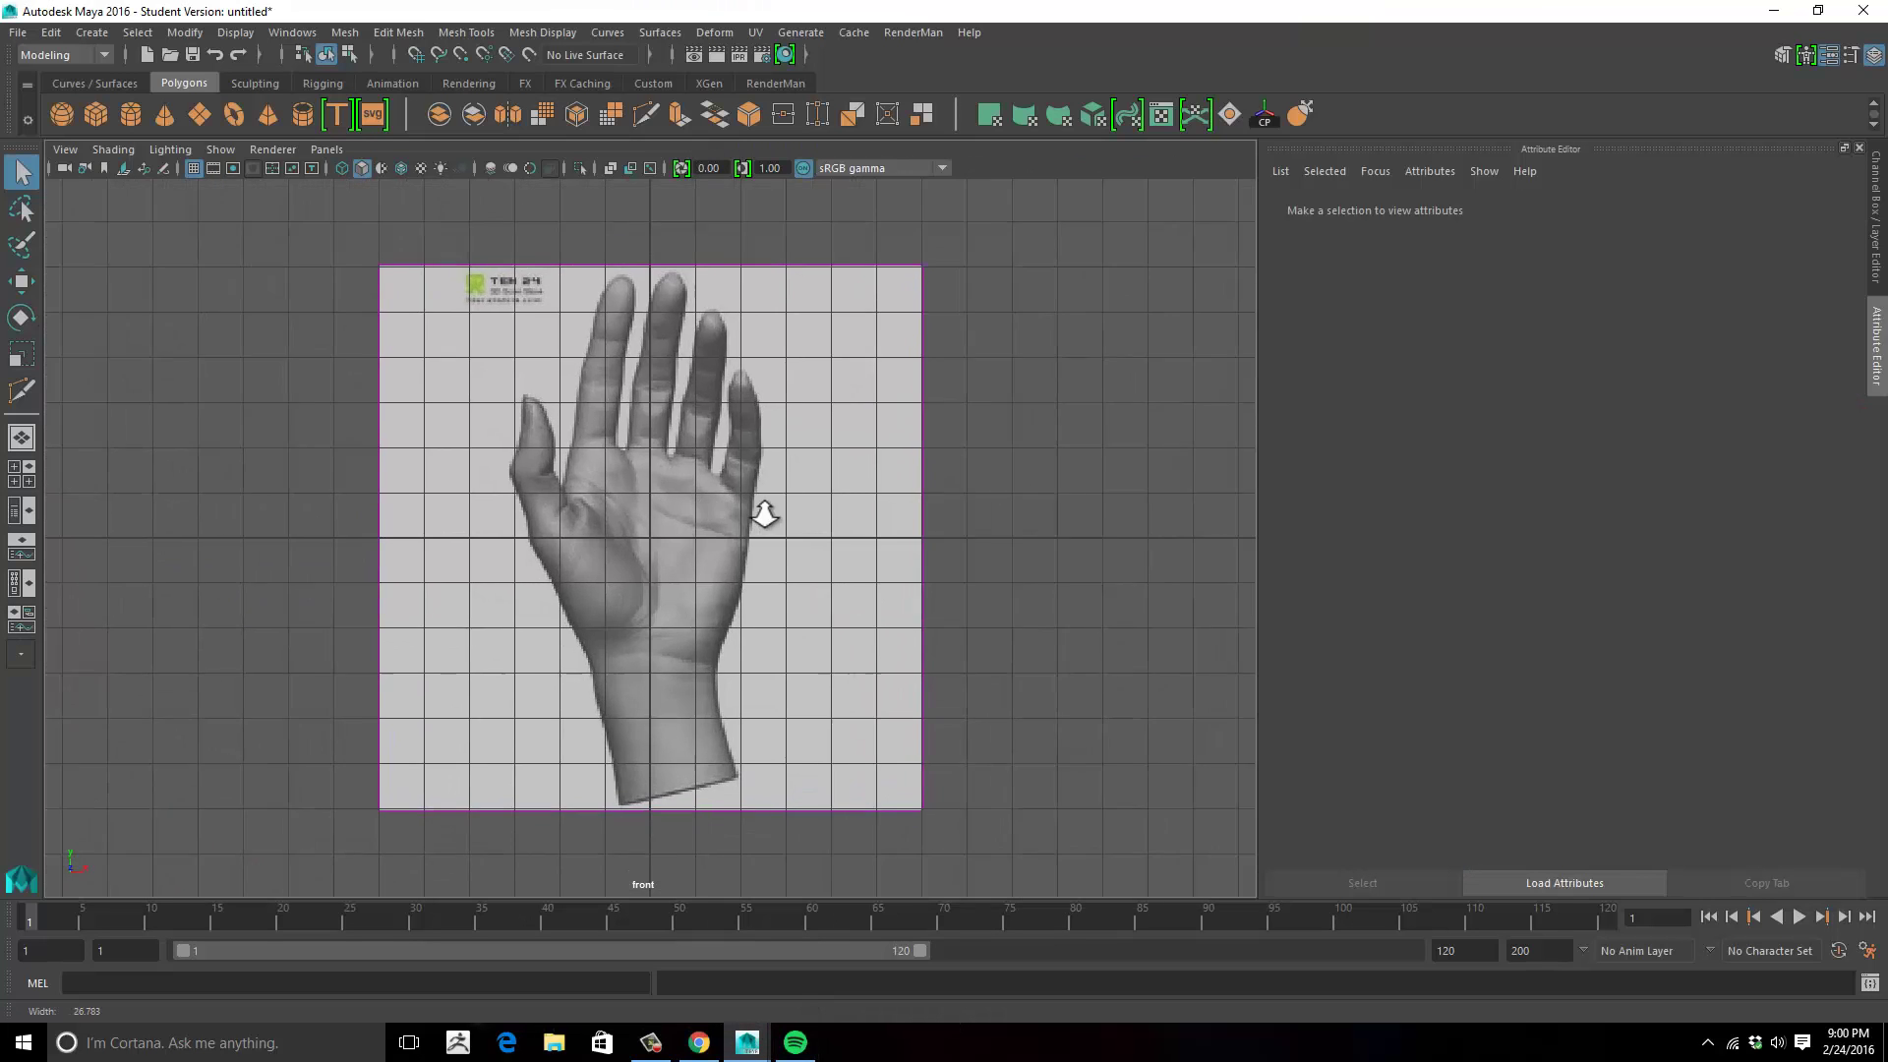
middle_click_drag(657, 498, 747, 488, "alt")
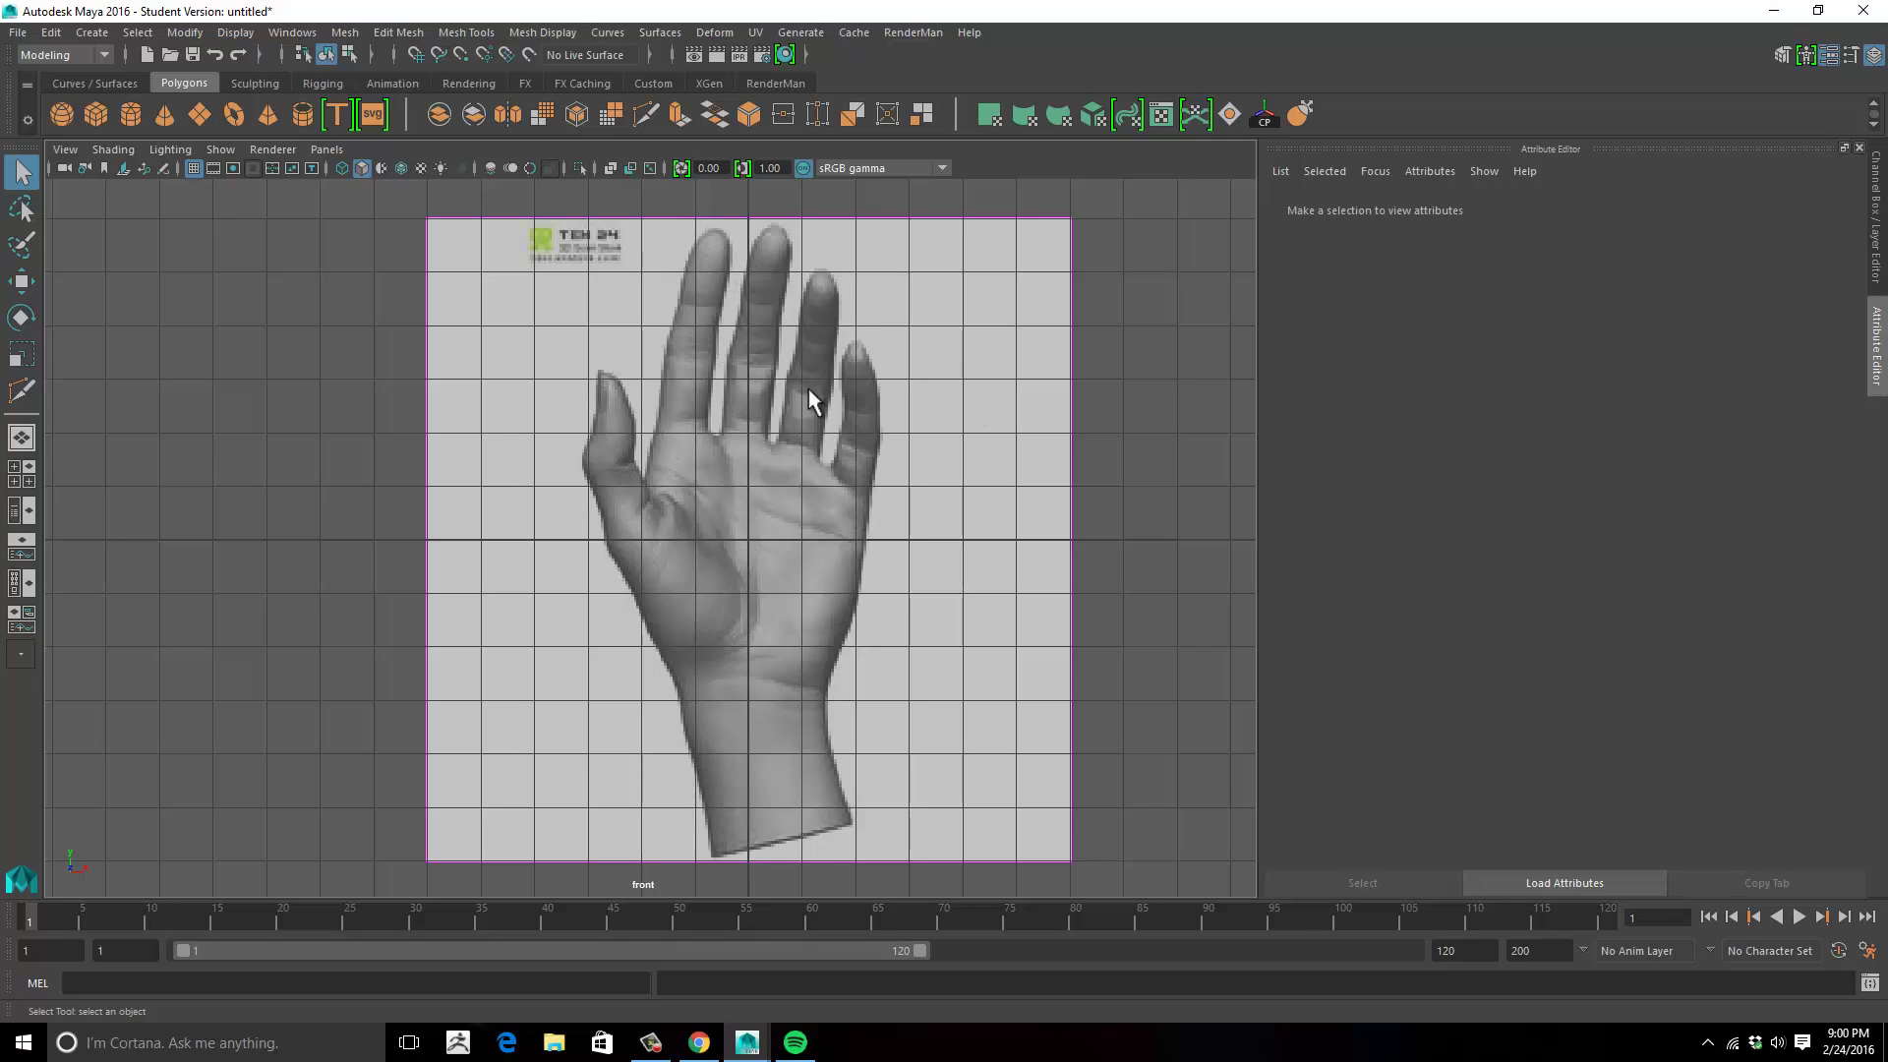
middle_click_drag(719, 534, 653, 522, "alt")
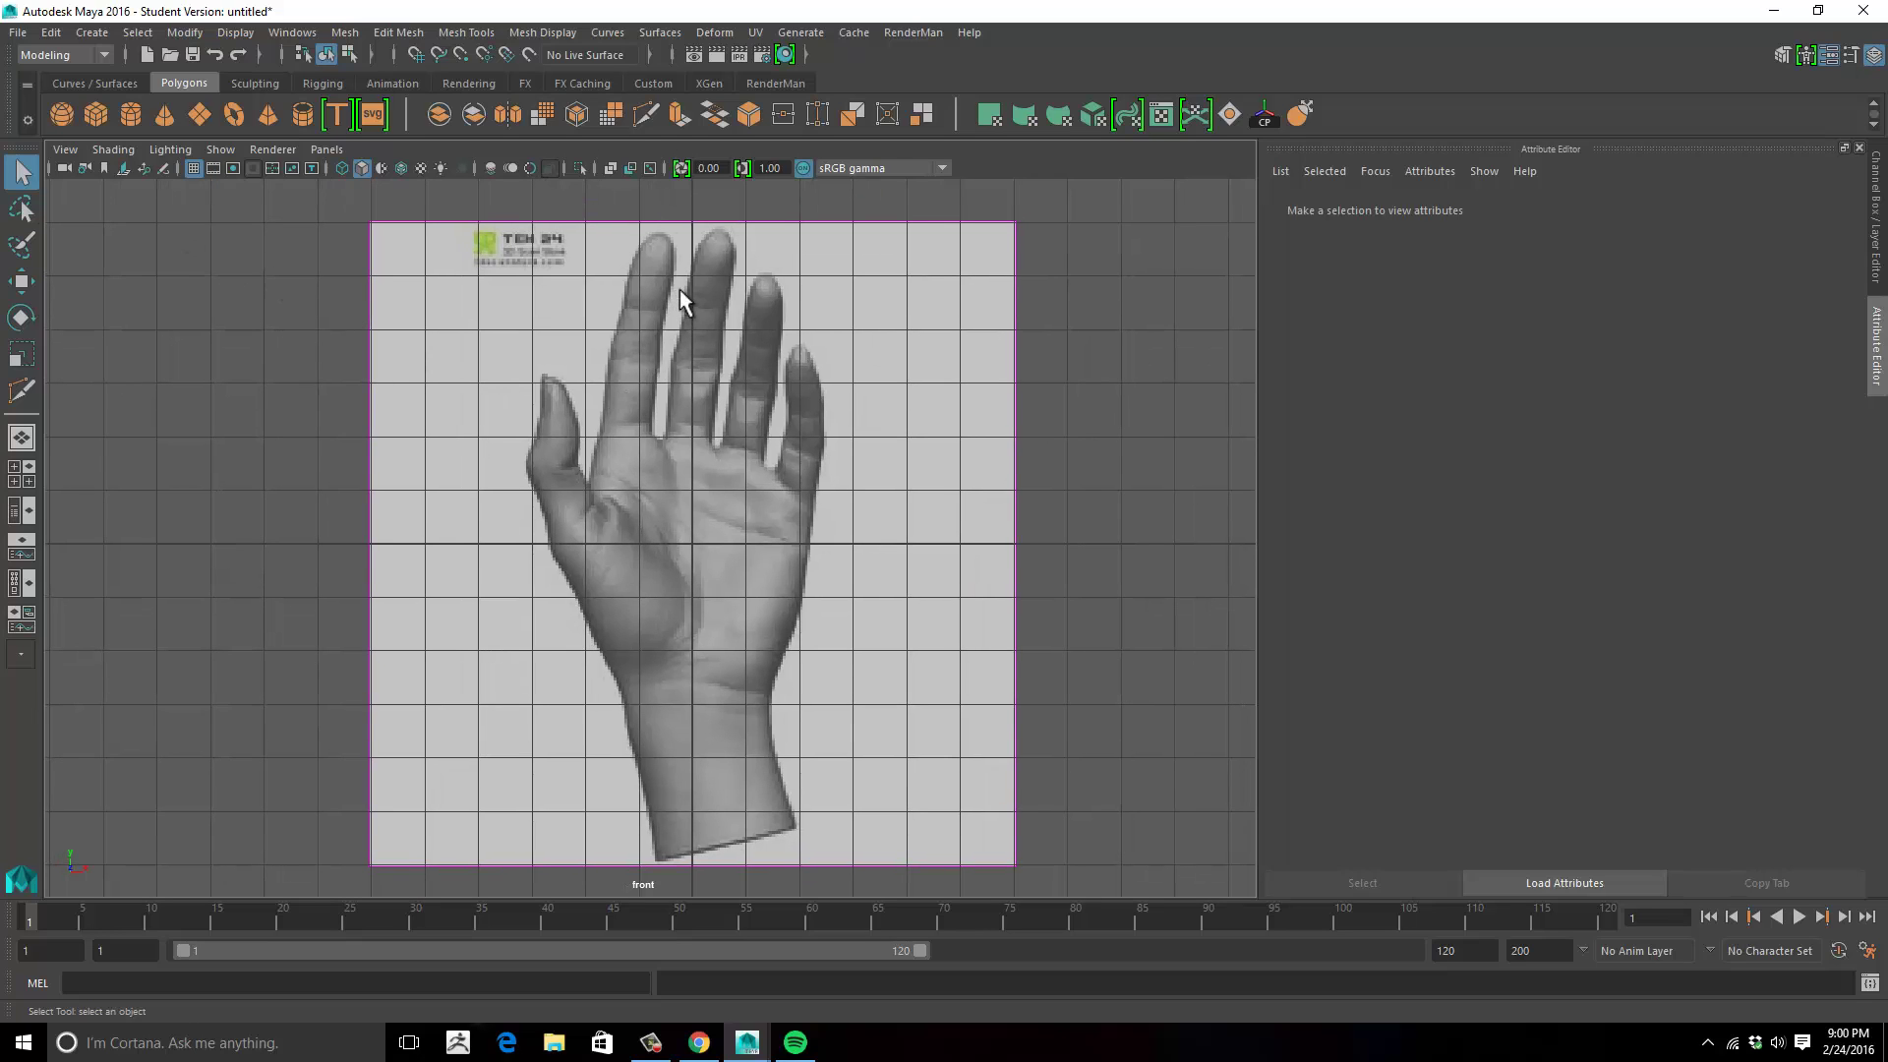
left_click(94, 114)
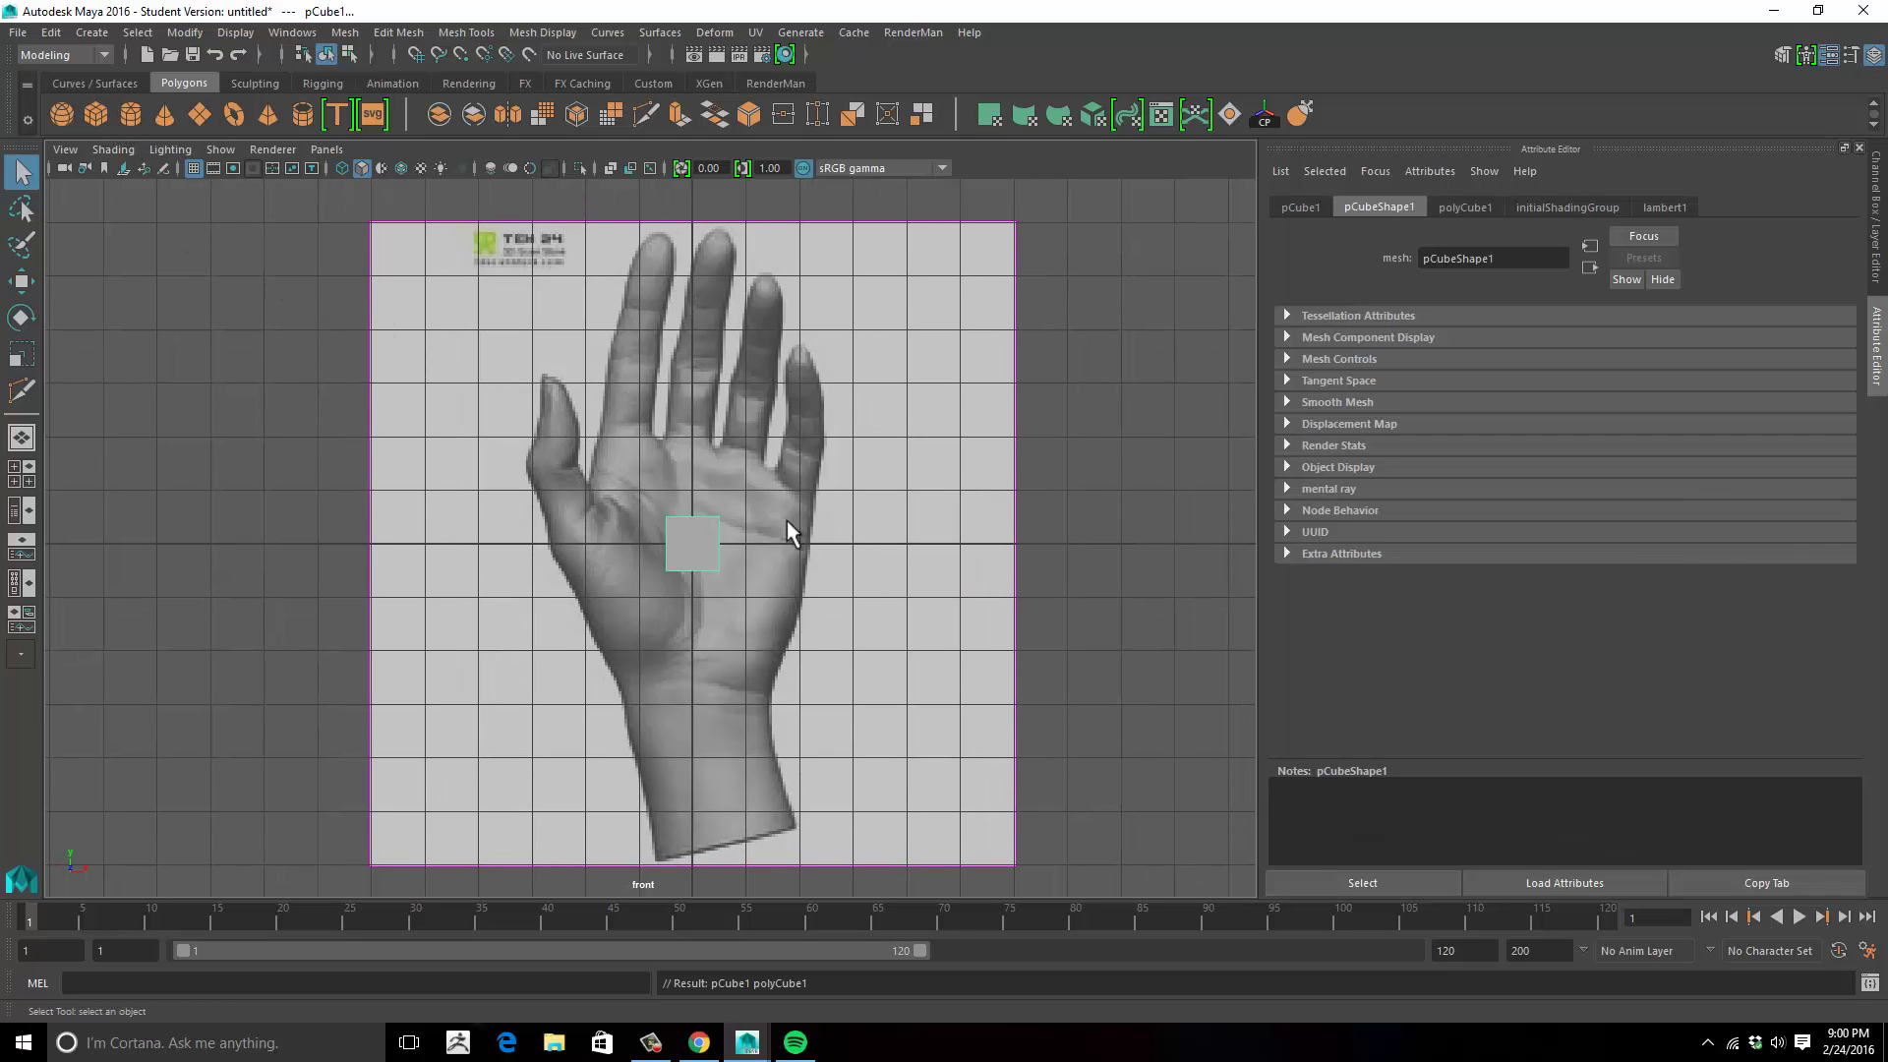
Move the cube's two upper corner vertices to the outer bases of the index and little fingers.
scroll(869, 482, "up", 4)
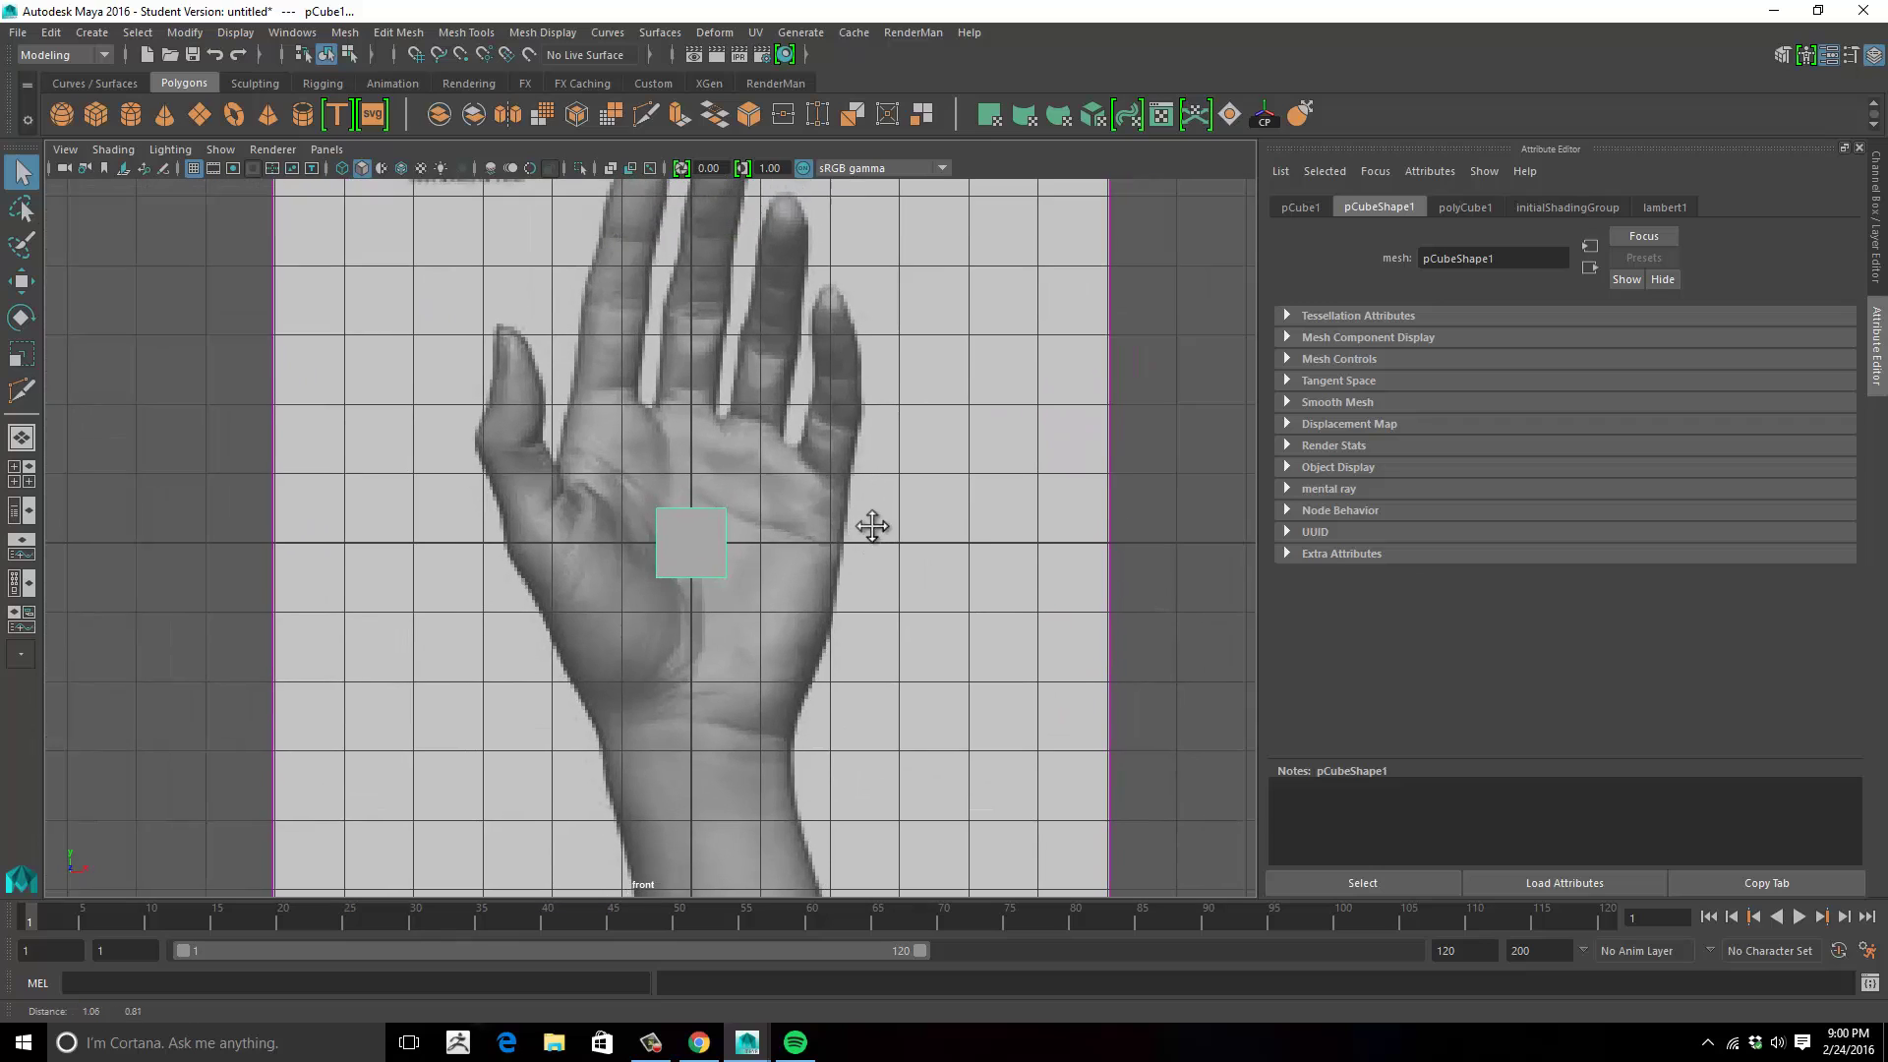
right_click_drag(718, 519, 627, 468)
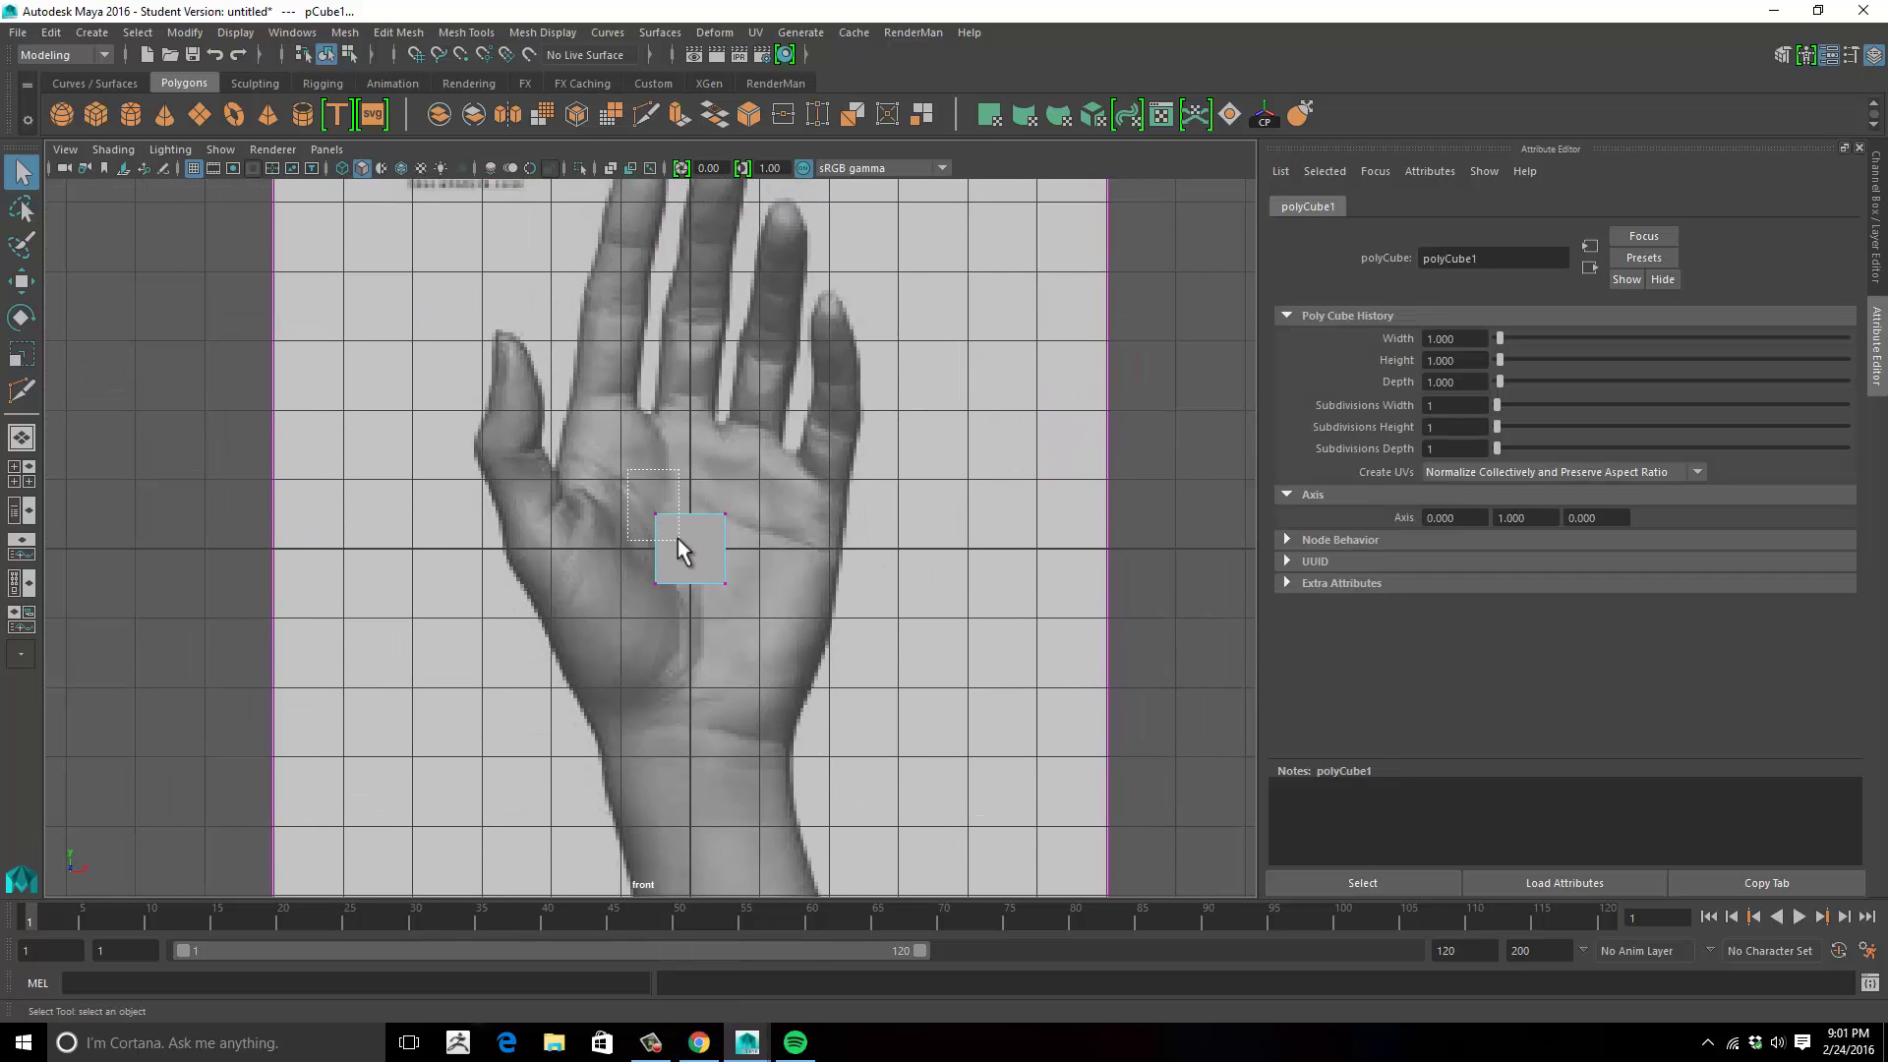
left_click(657, 513)
key("w")
left_click_drag(657, 513, 578, 407)
left_click_drag(725, 514, 847, 483)
Move the cube's lower corner vertices to the two sides of the wrist and refine the index-finger corner.
left_click(656, 584)
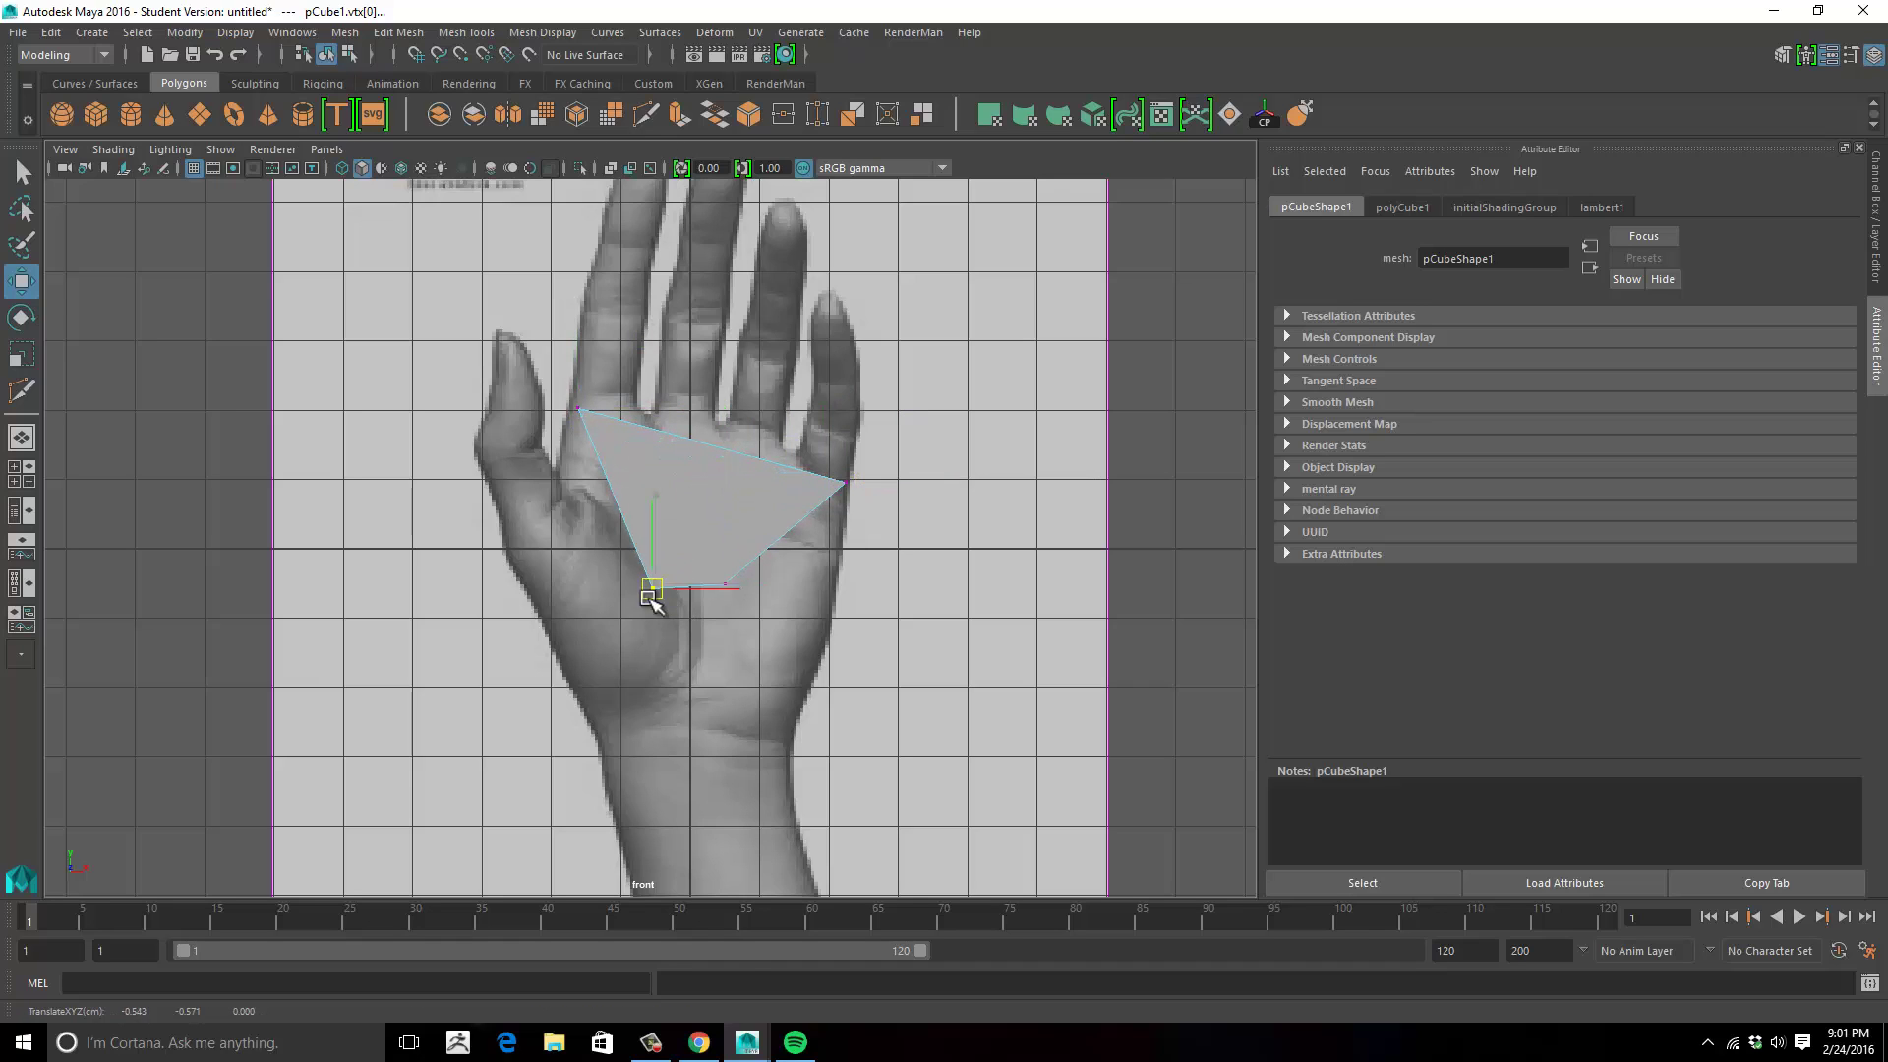
left_click_drag(656, 584, 591, 700)
left_click_drag(728, 542, 771, 661)
left_click_drag(734, 582, 792, 730)
mouse_move(565, 396)
left_mouse_down()
mouse_move(593, 421)
mouse_move(576, 405)
left_mouse_up()
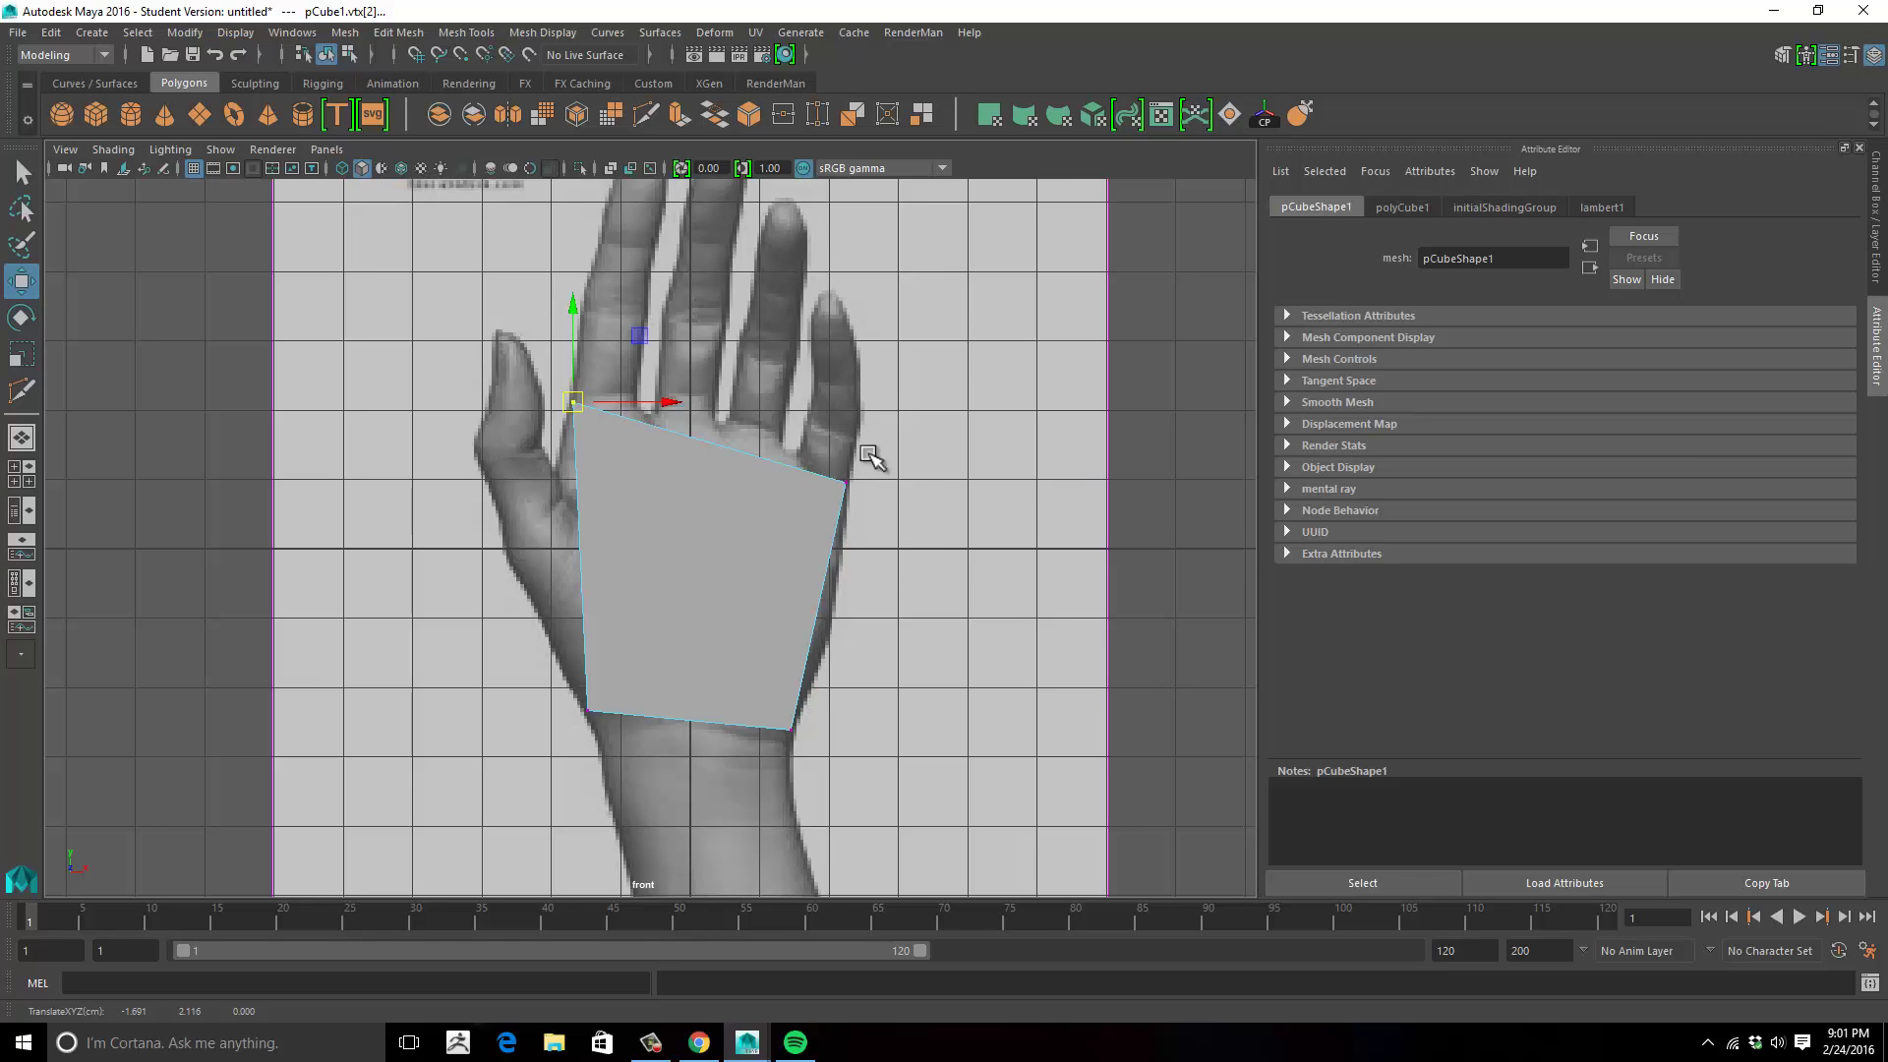
Reselect the vertices at the little finger's base and nudge them outward to the hand's outline.
left_click(863, 486)
left_click(842, 484)
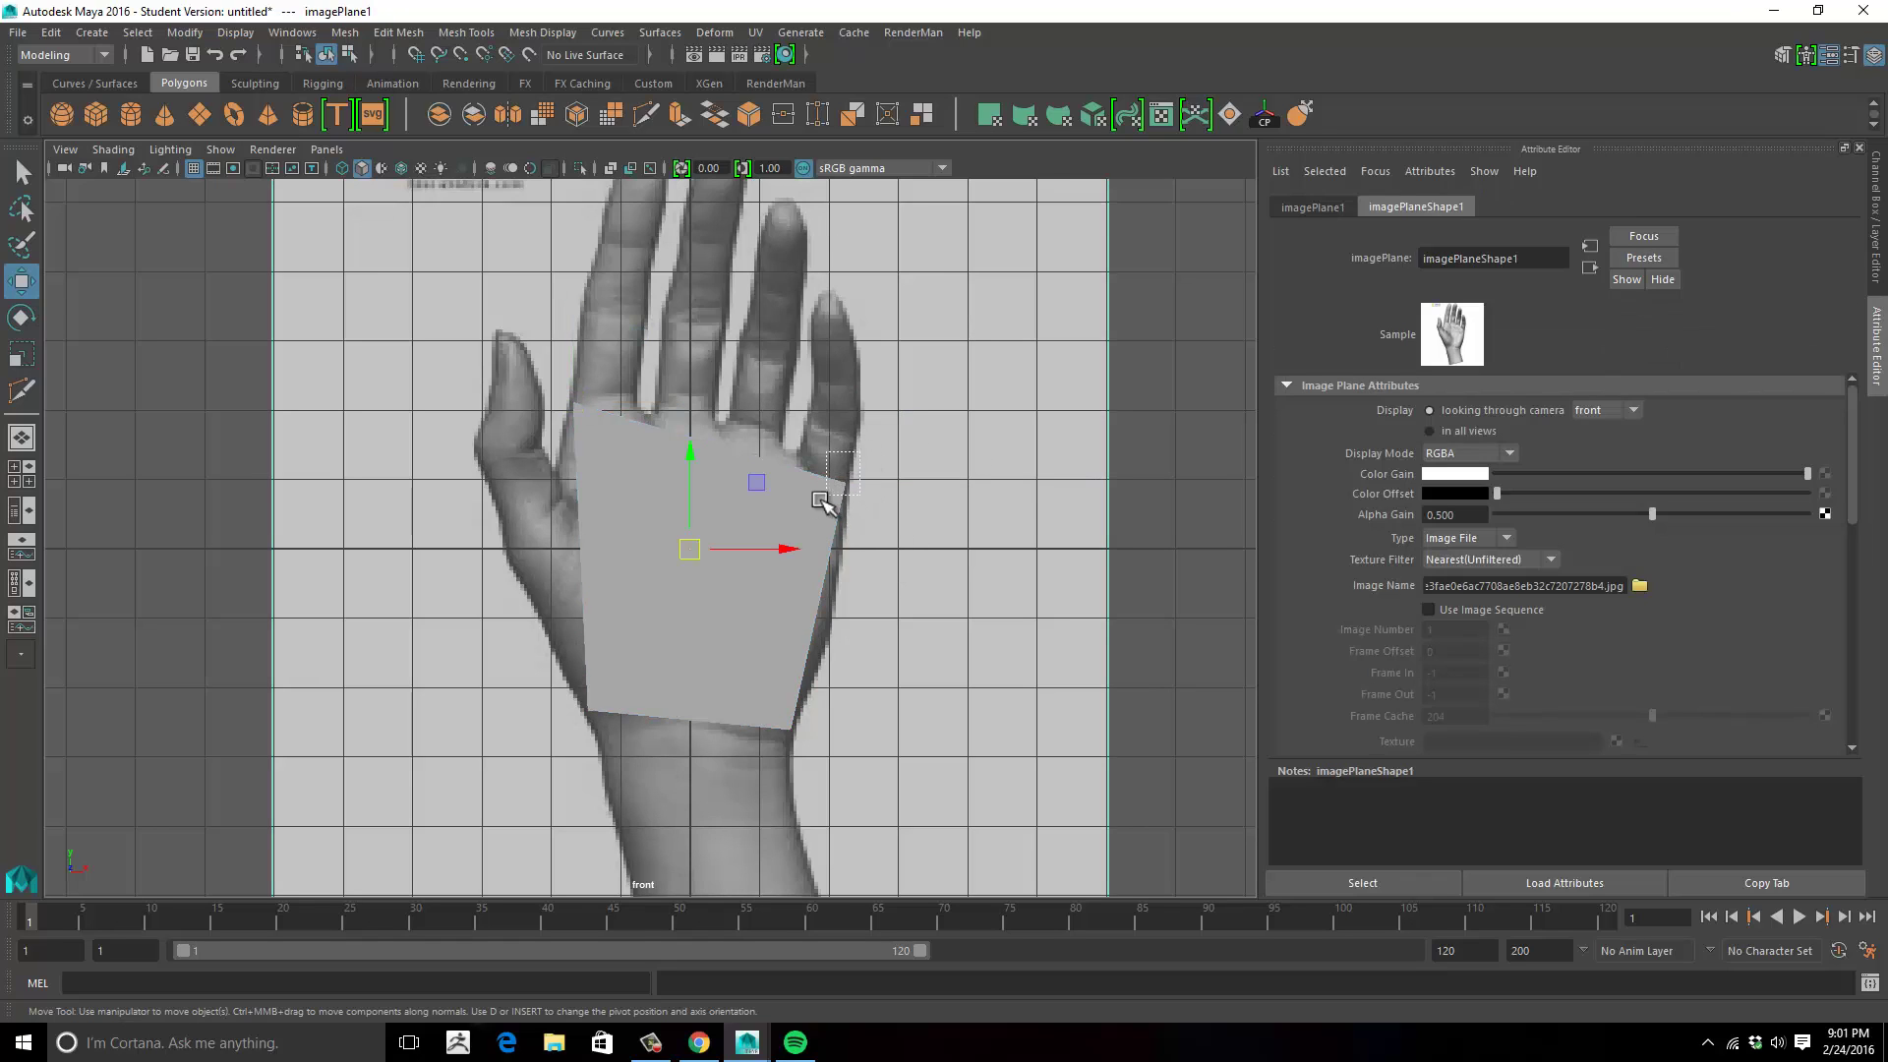
left_click(817, 497)
right_click_drag(843, 492, 835, 423)
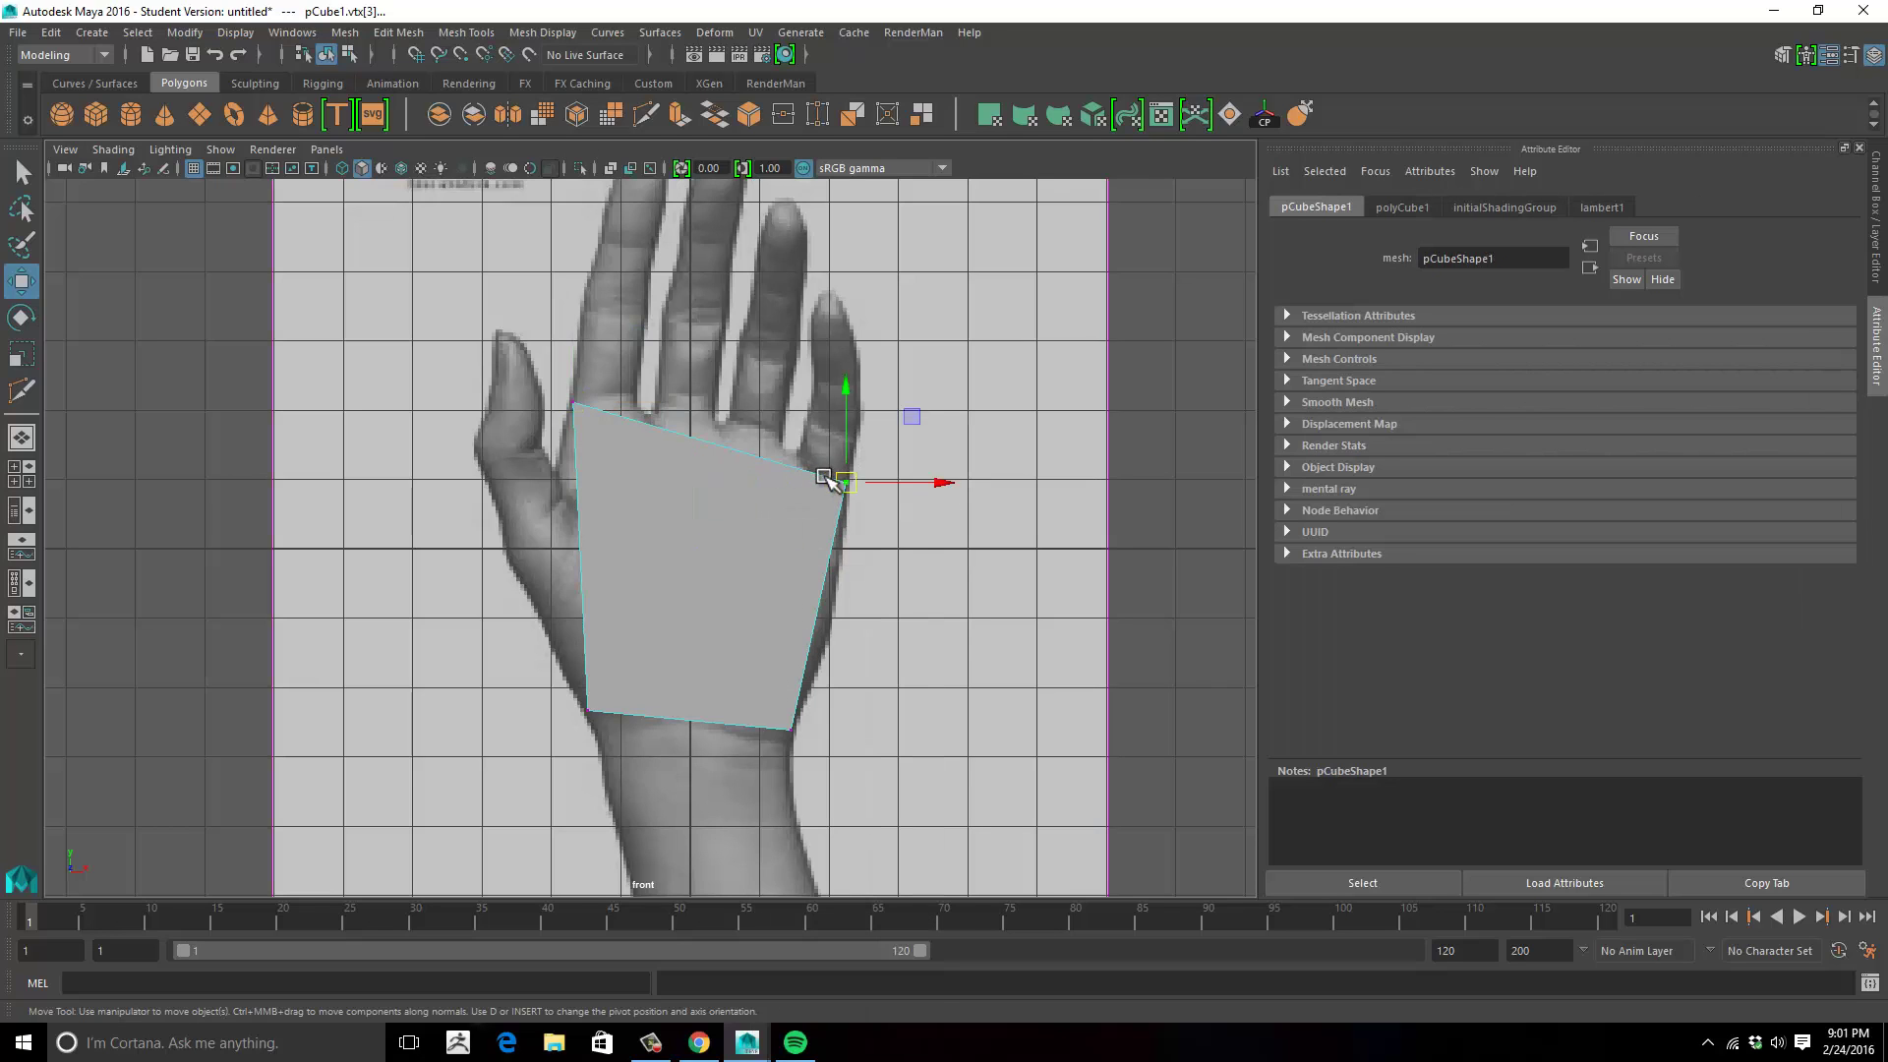
In the side view, widen the palm block's thickness at its wrist end by spreading the lower vertices.
left_click(1033, 433)
key("space")
key("space")
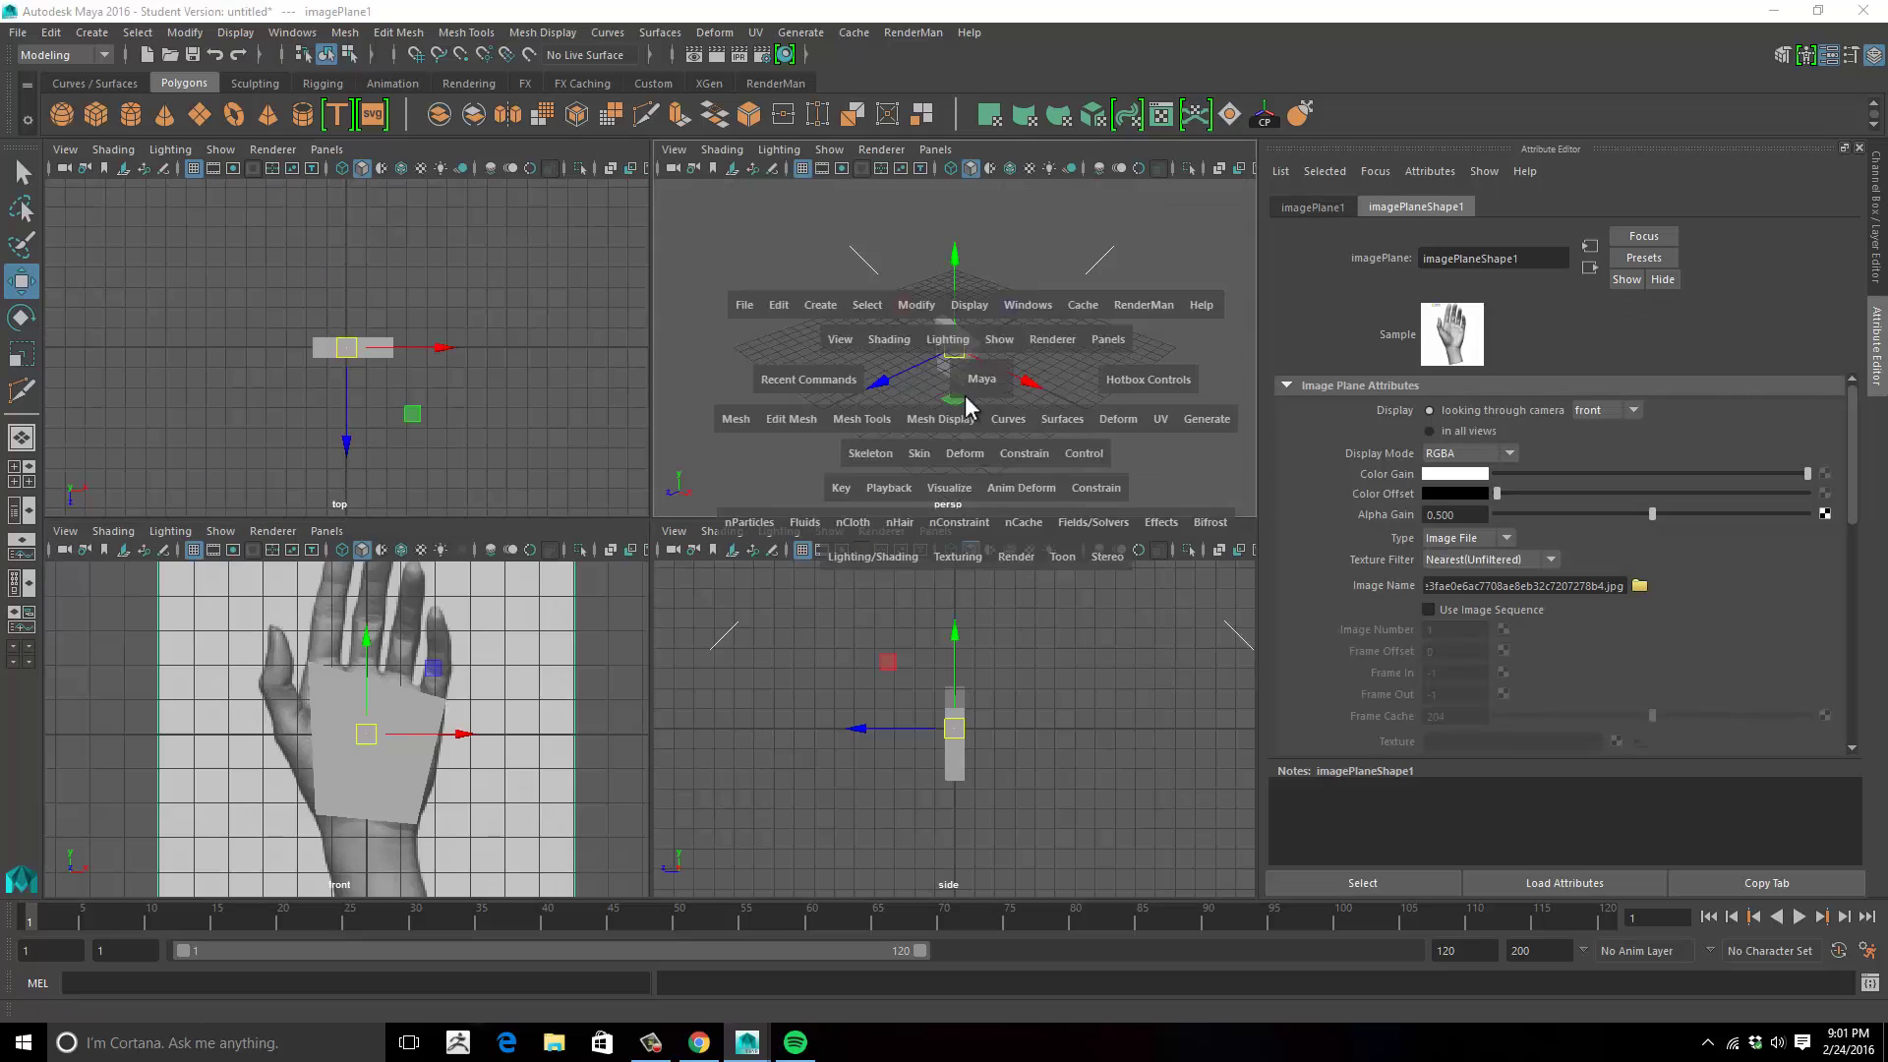
key("space")
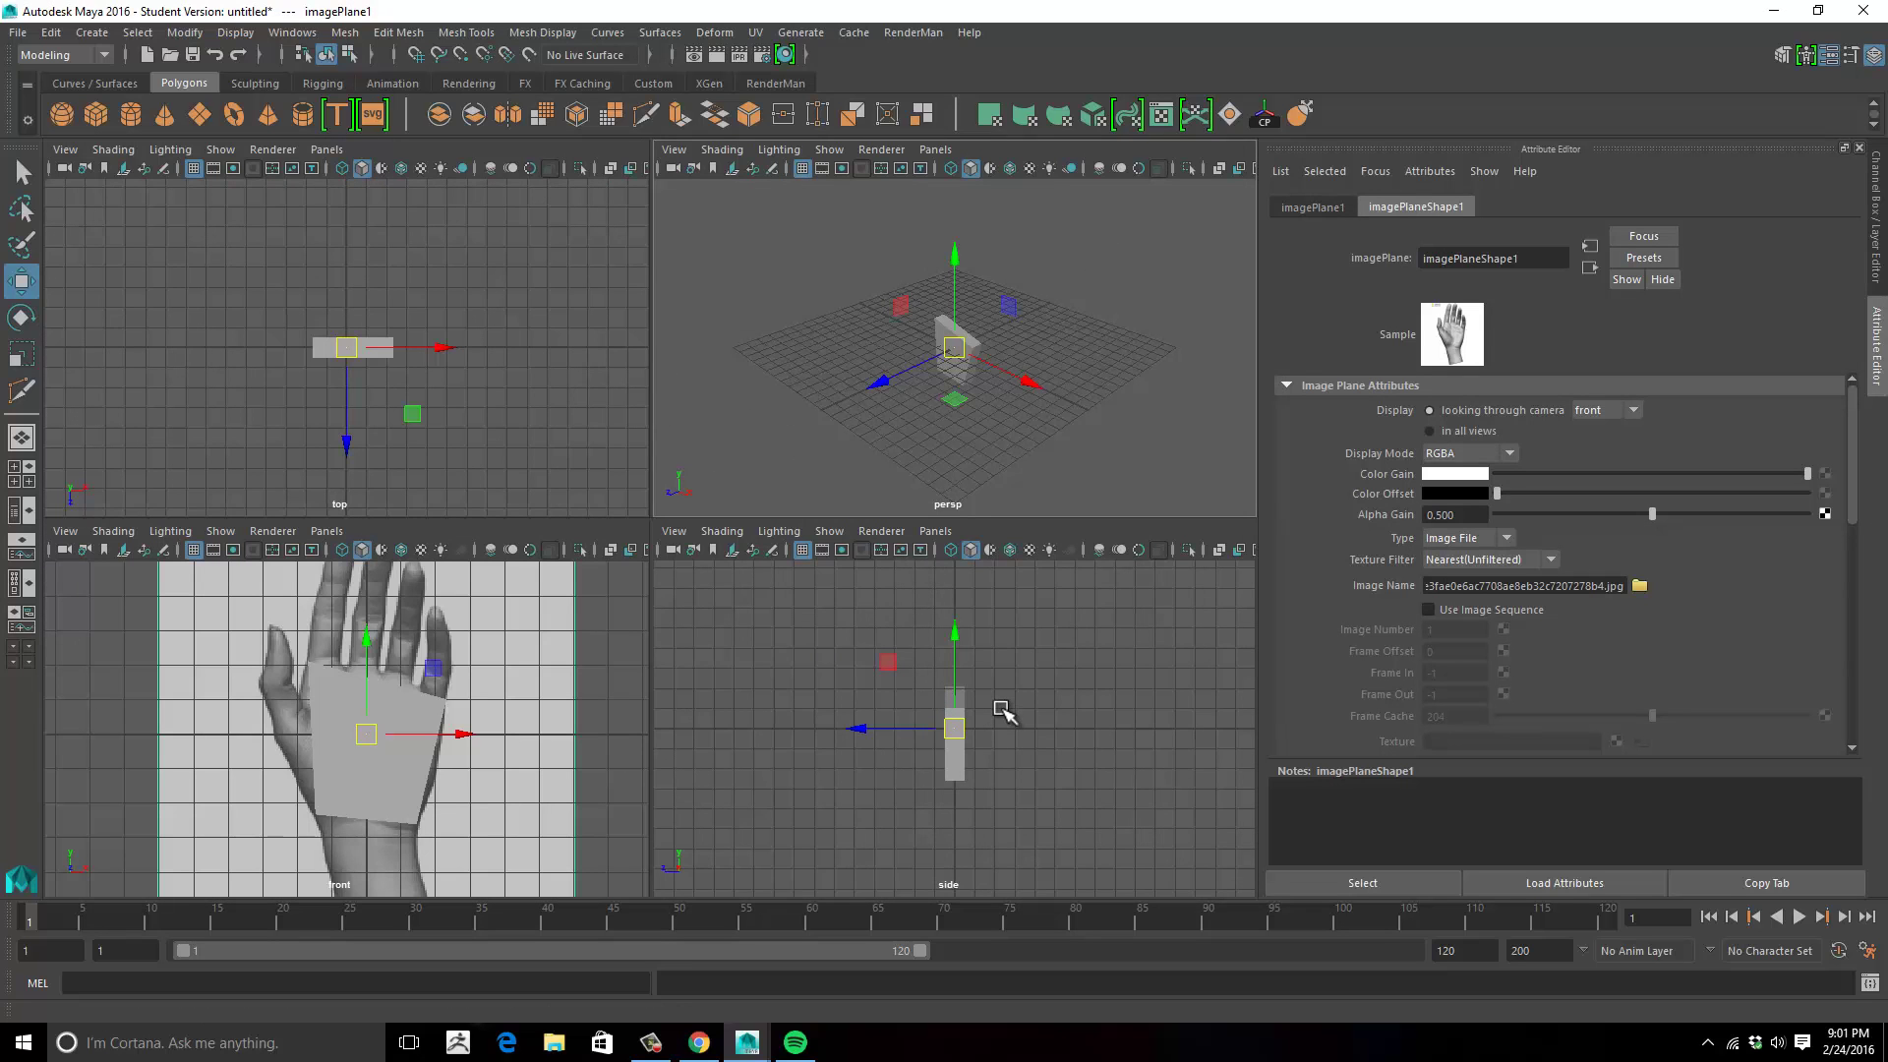
mouse_move(1001, 708)
middle_mouse_down("alt")
mouse_move(999, 664)
mouse_move(1003, 691)
middle_mouse_up("alt")
right_click_drag(1003, 691, 1095, 706, "alt")
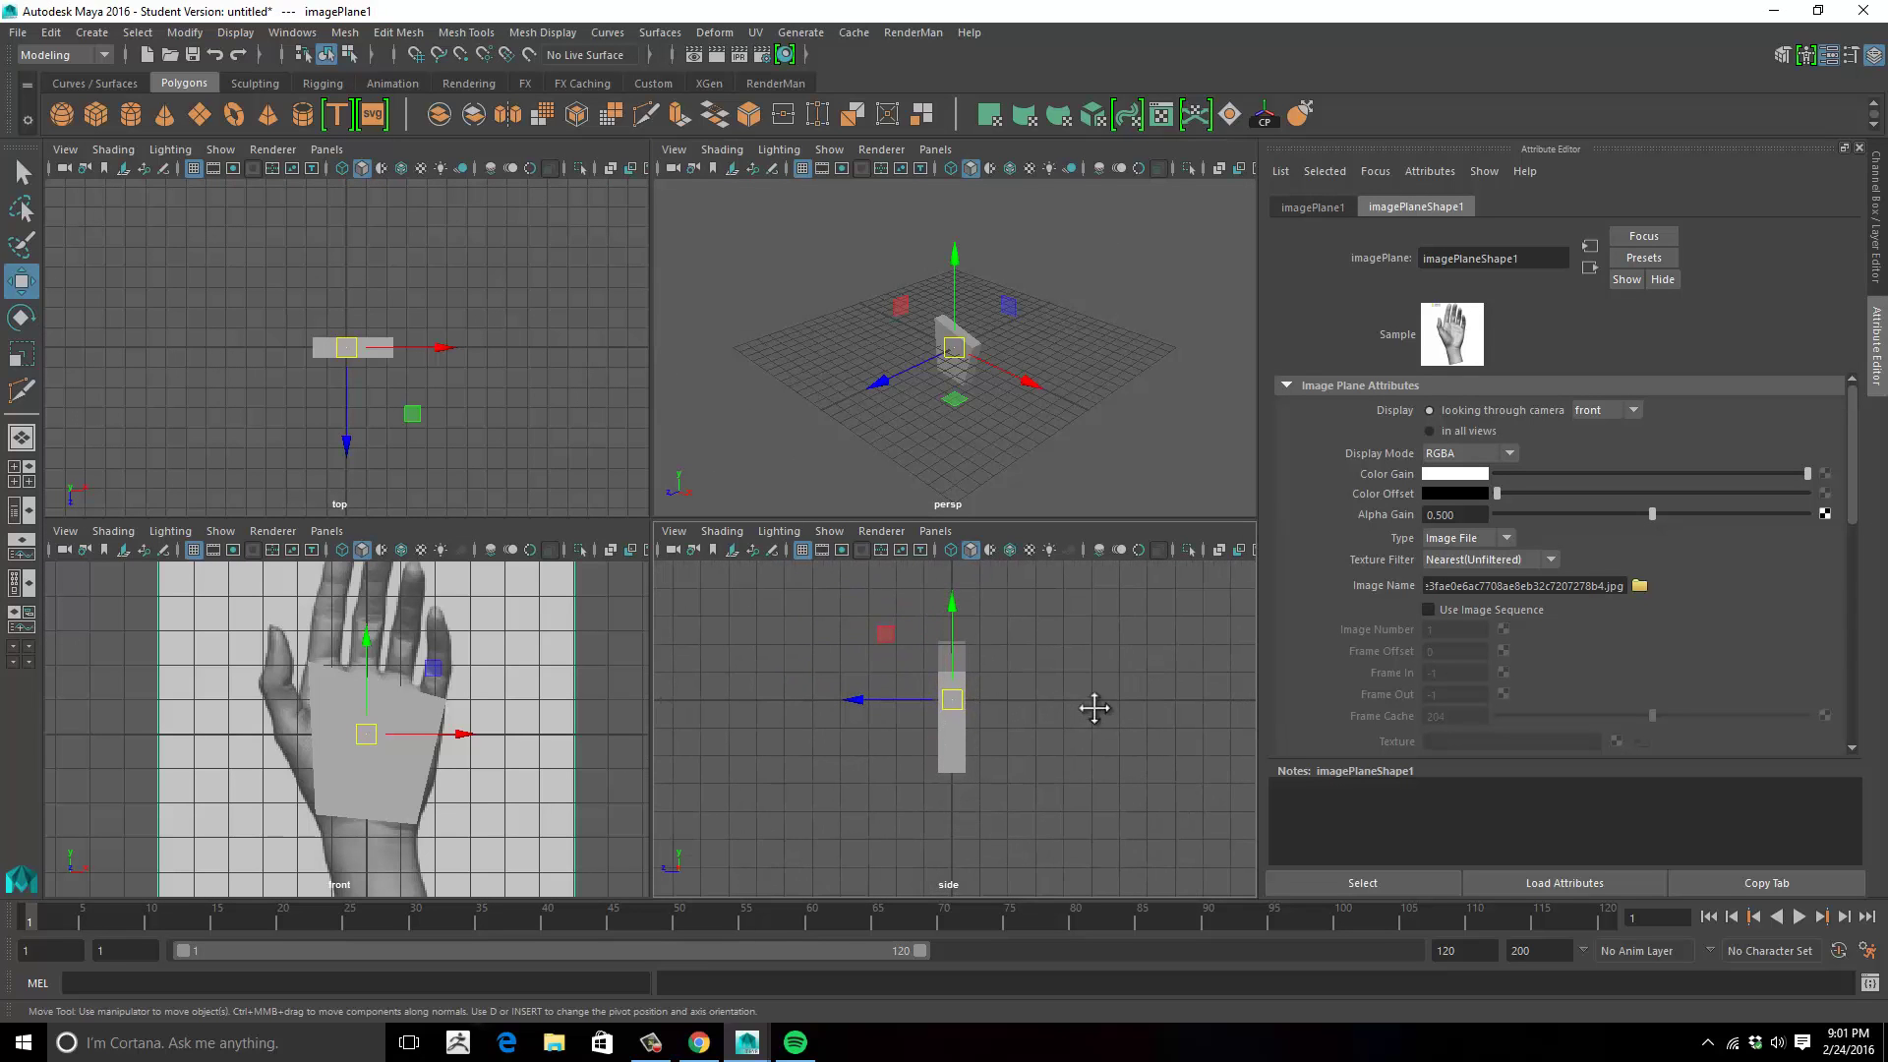
middle_click_drag(1094, 708, 1108, 704, "alt")
right_click_drag(957, 711, 862, 475)
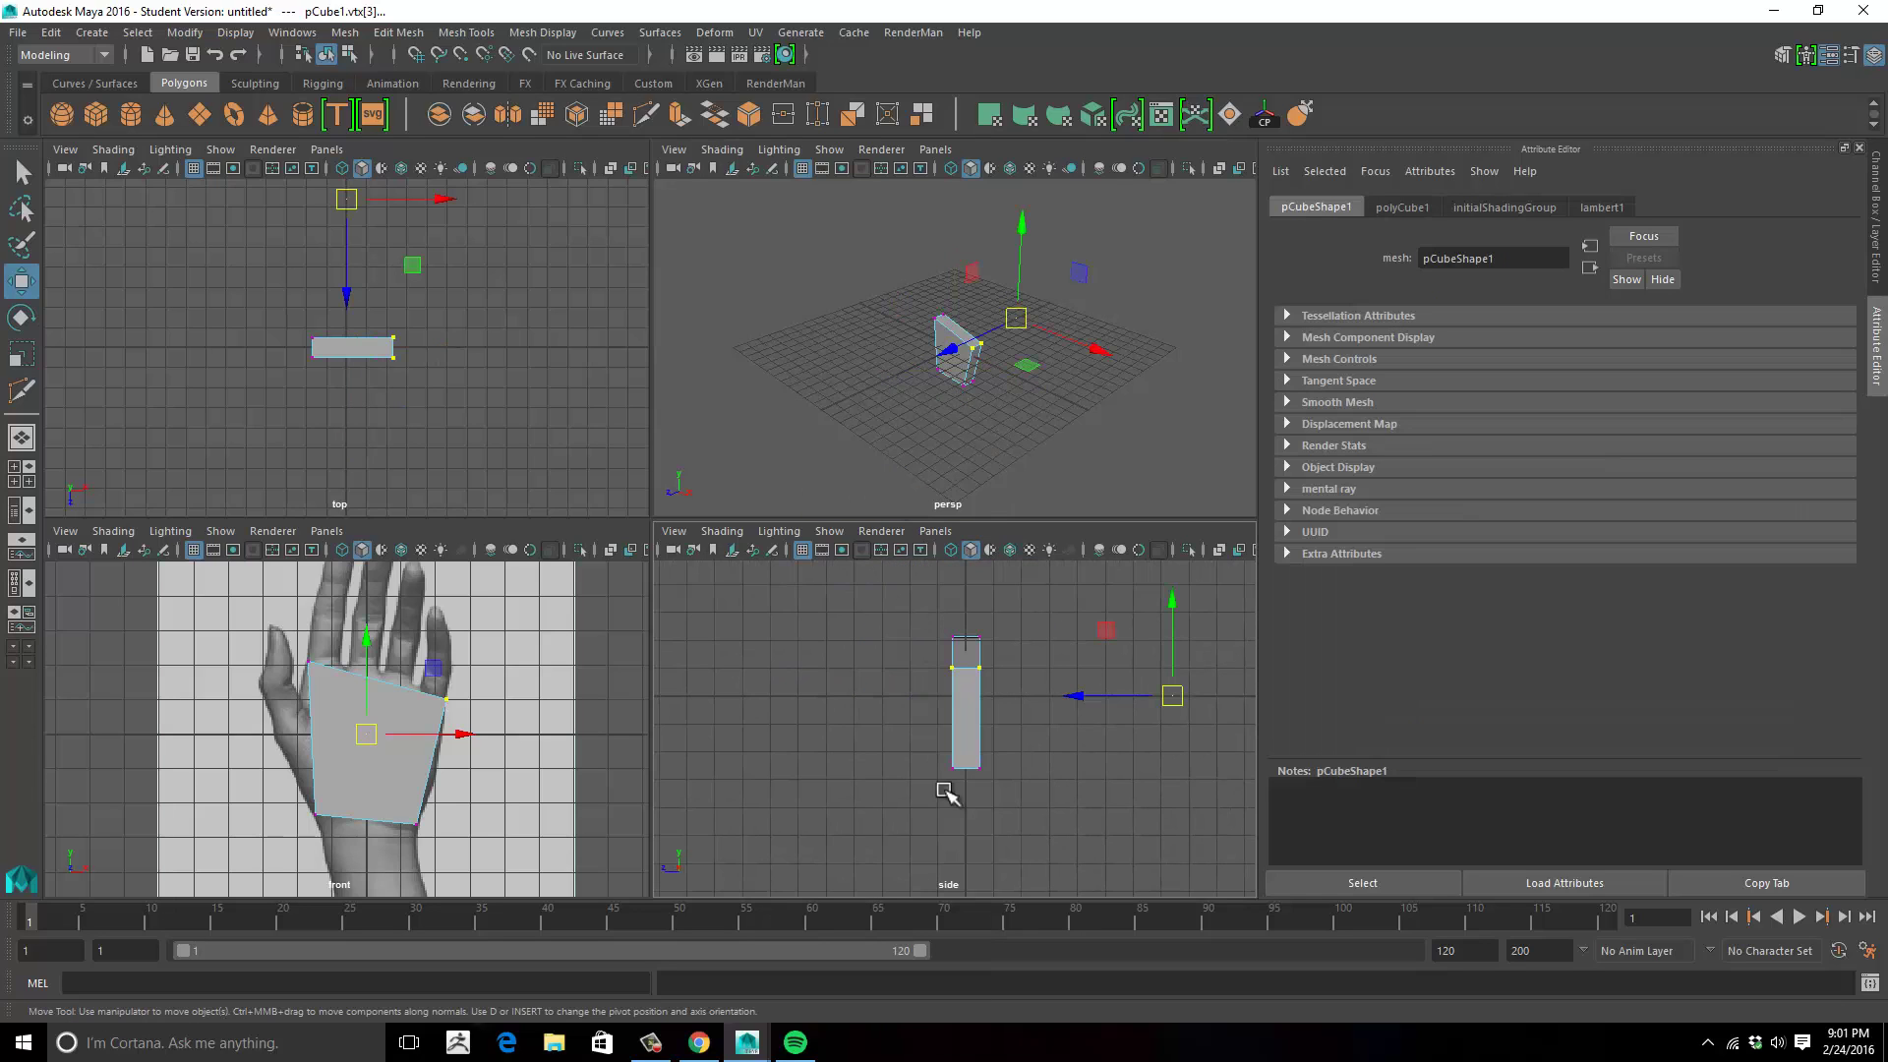
left_click_drag(918, 805, 967, 768)
left_click(834, 725)
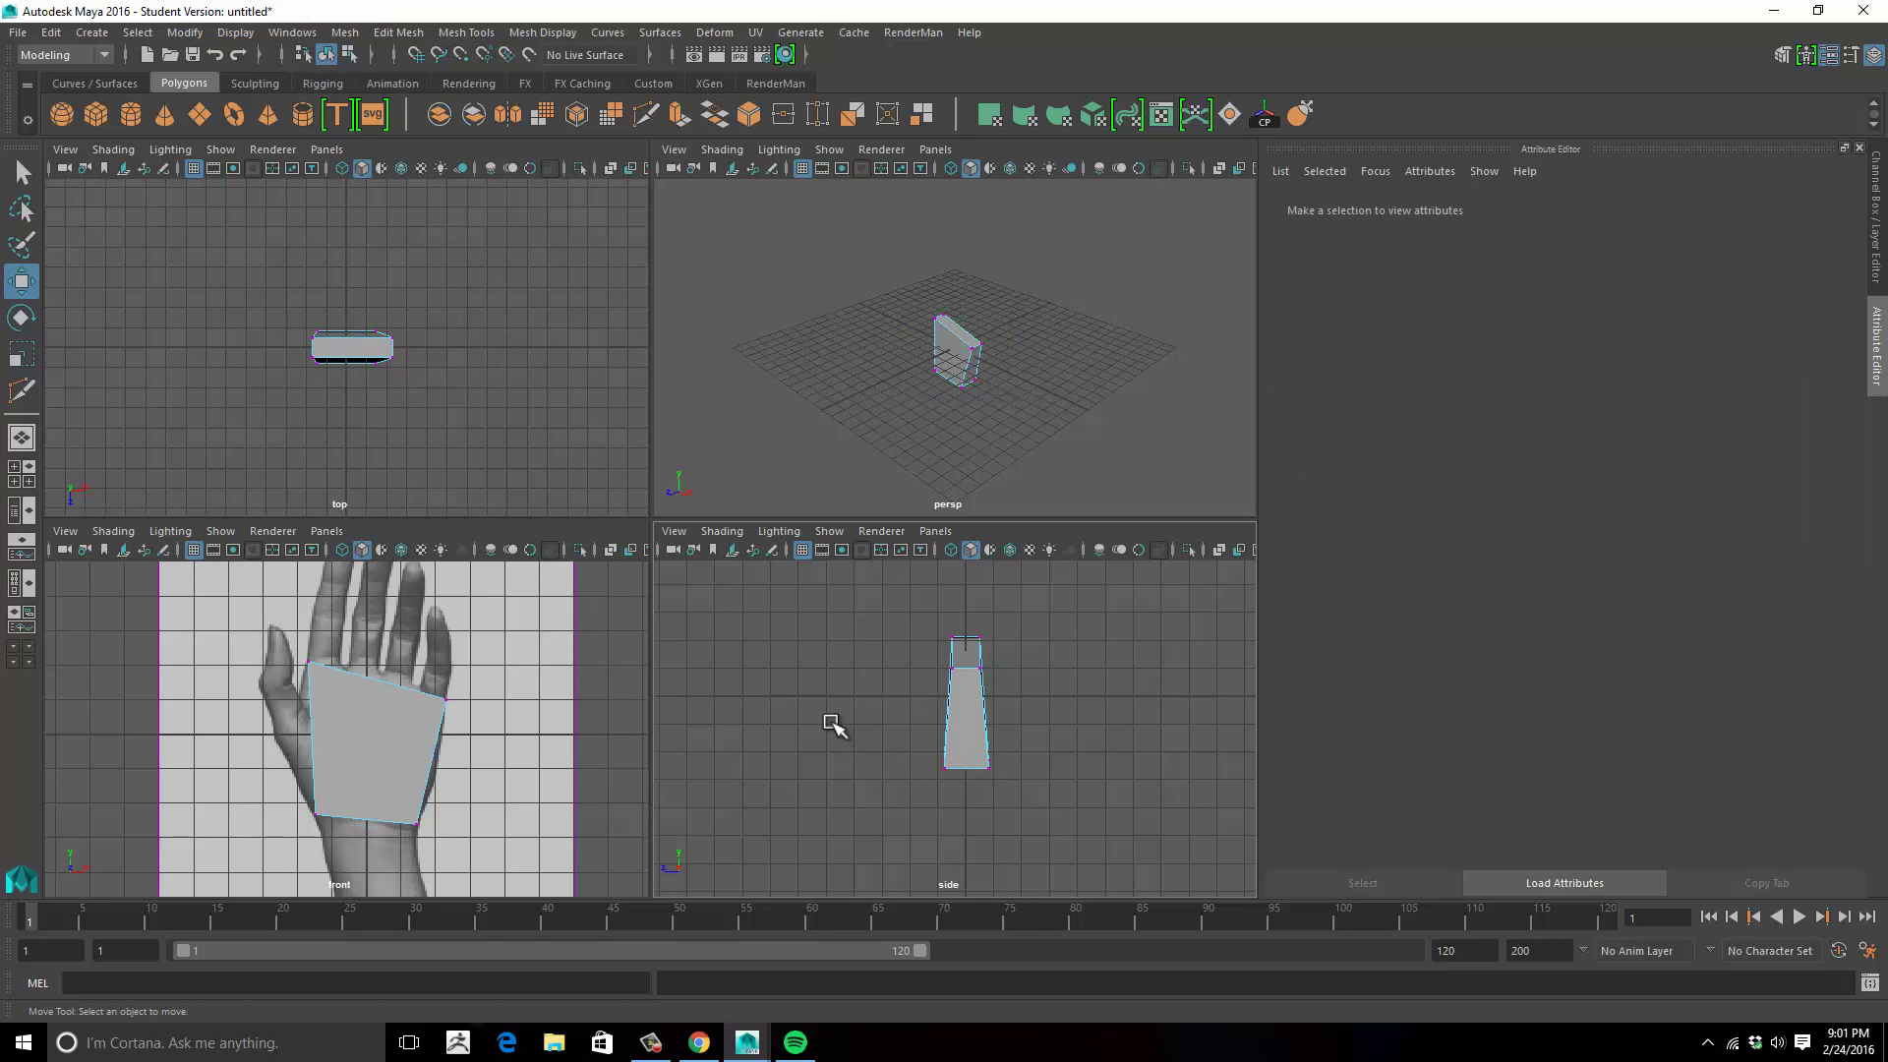
In the front view, use Multi-Cut to add three lengthwise cuts through the palm, aligned with the gaps between the fingers.
key("space")
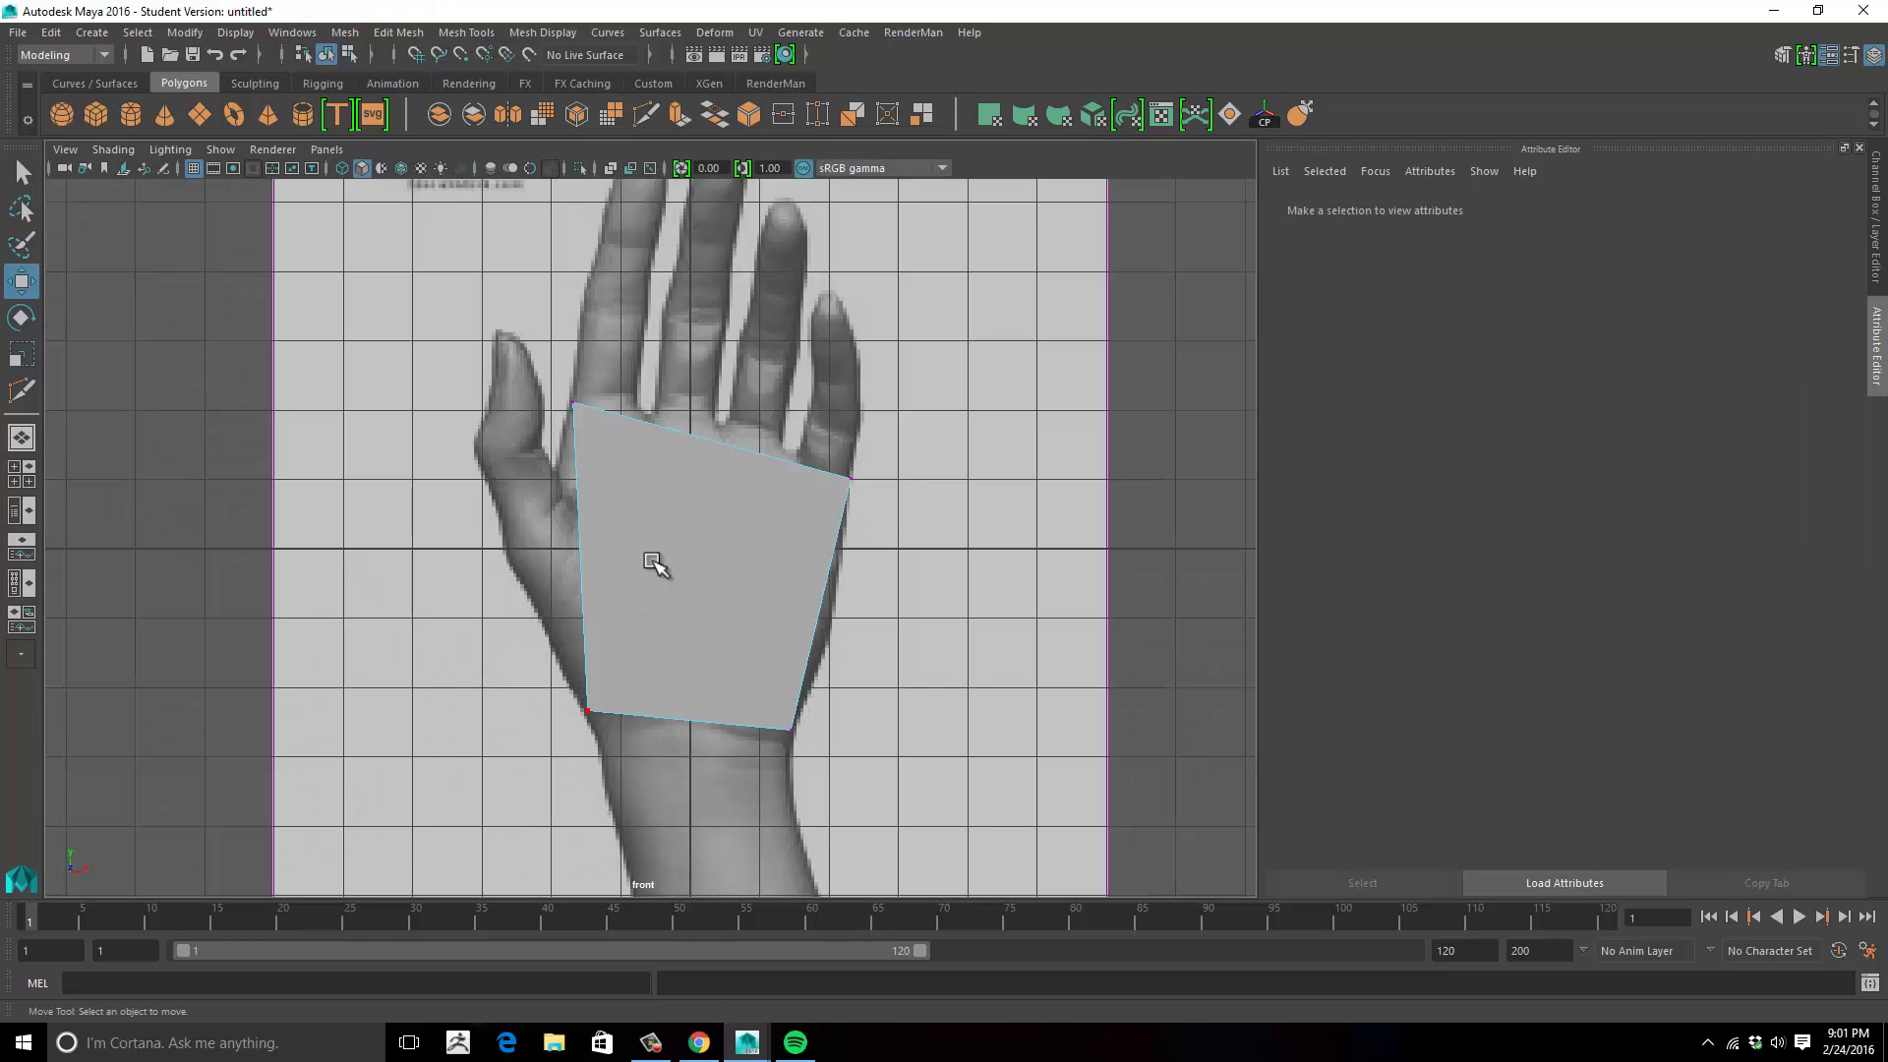
left_click(644, 116)
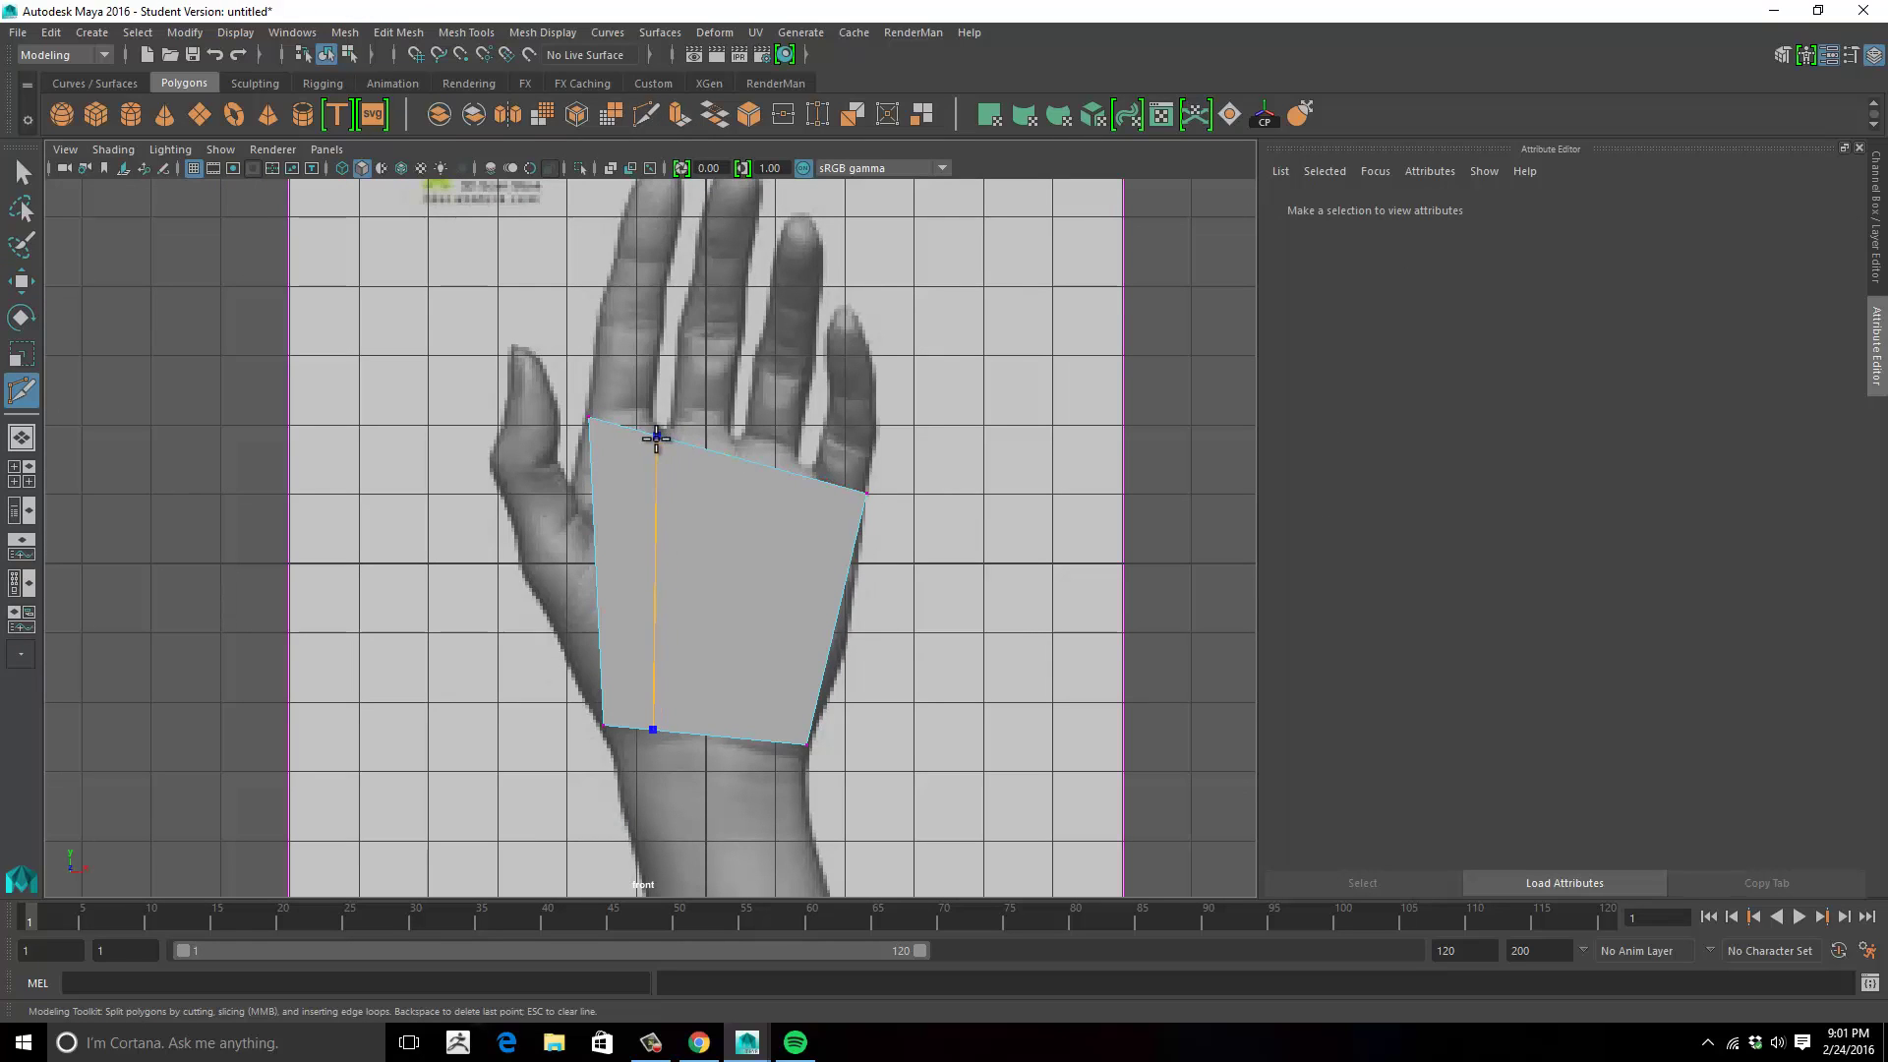
left_click(731, 455)
left_click(803, 475)
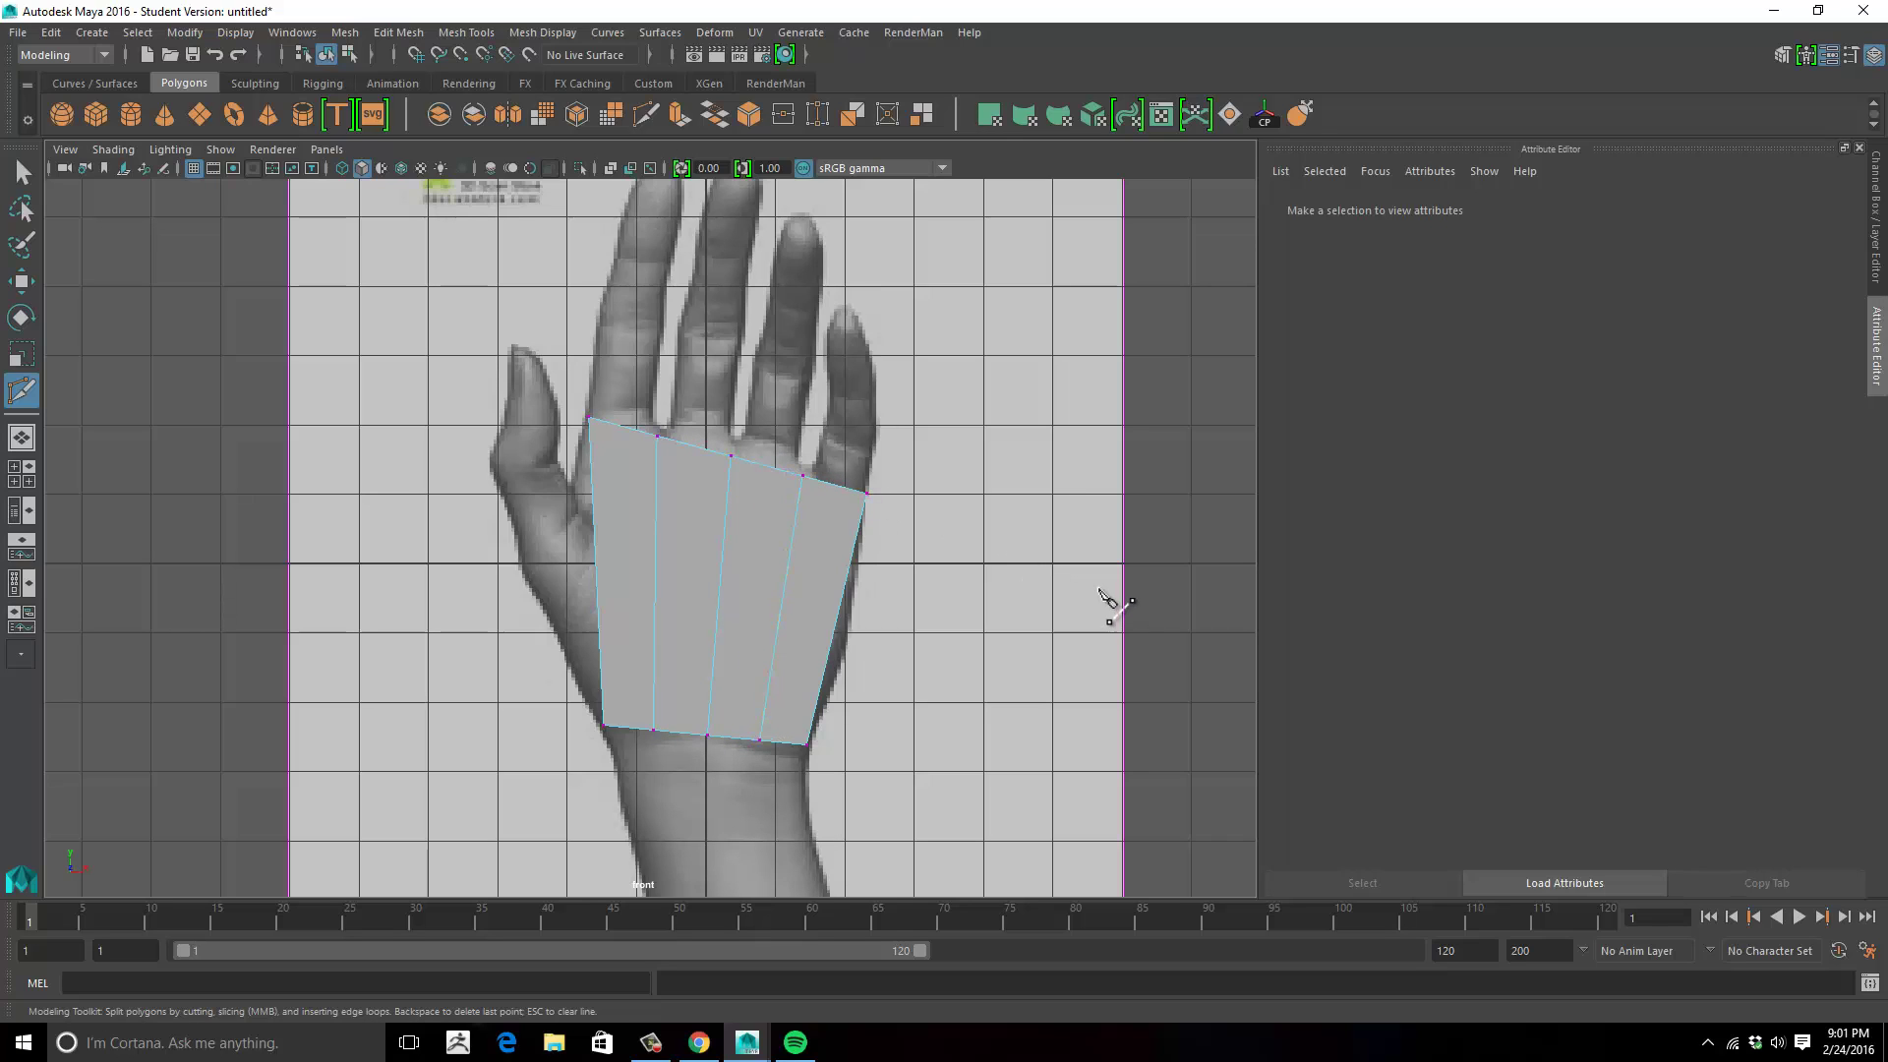
Raise the cuts' upper vertices to the gaps between the fingers so the palm's knuckle edge curves.
key("w")
right_click_drag(742, 461, 652, 433)
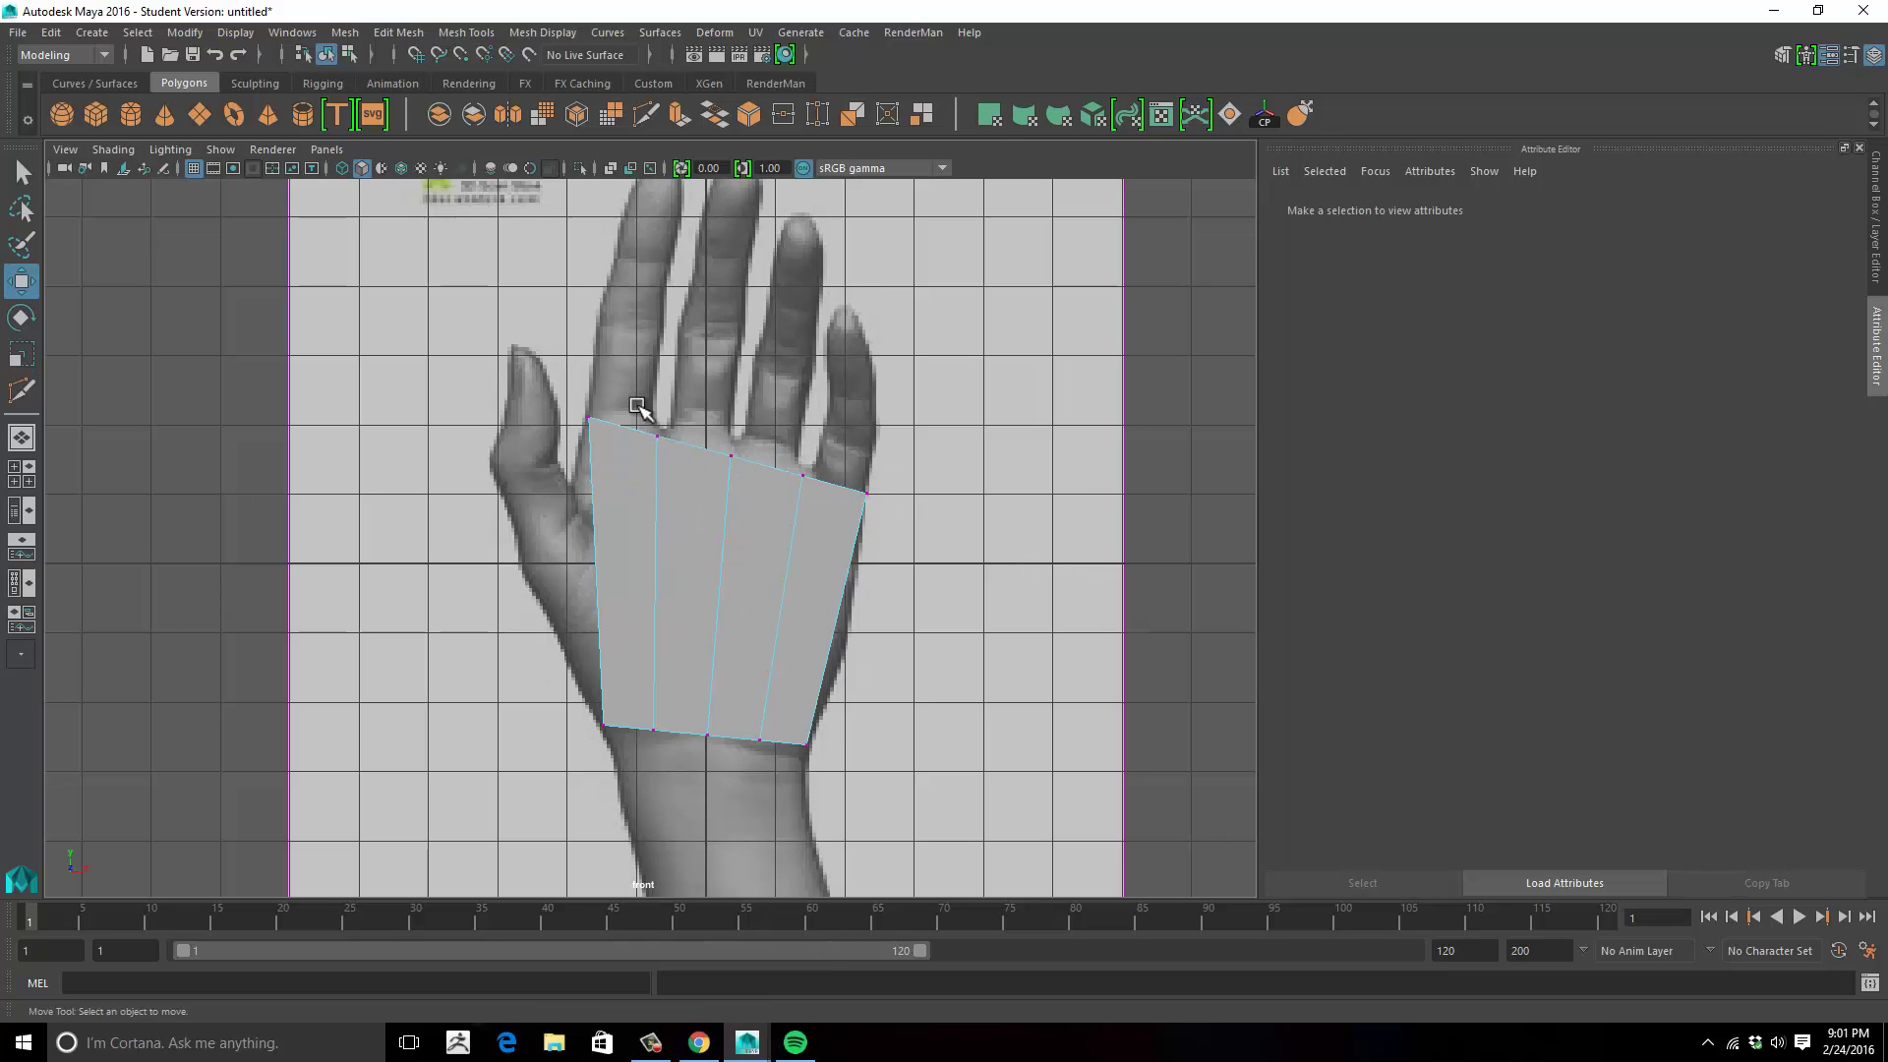
left_click_drag(636, 401, 809, 463)
left_click(733, 459)
left_click(802, 476)
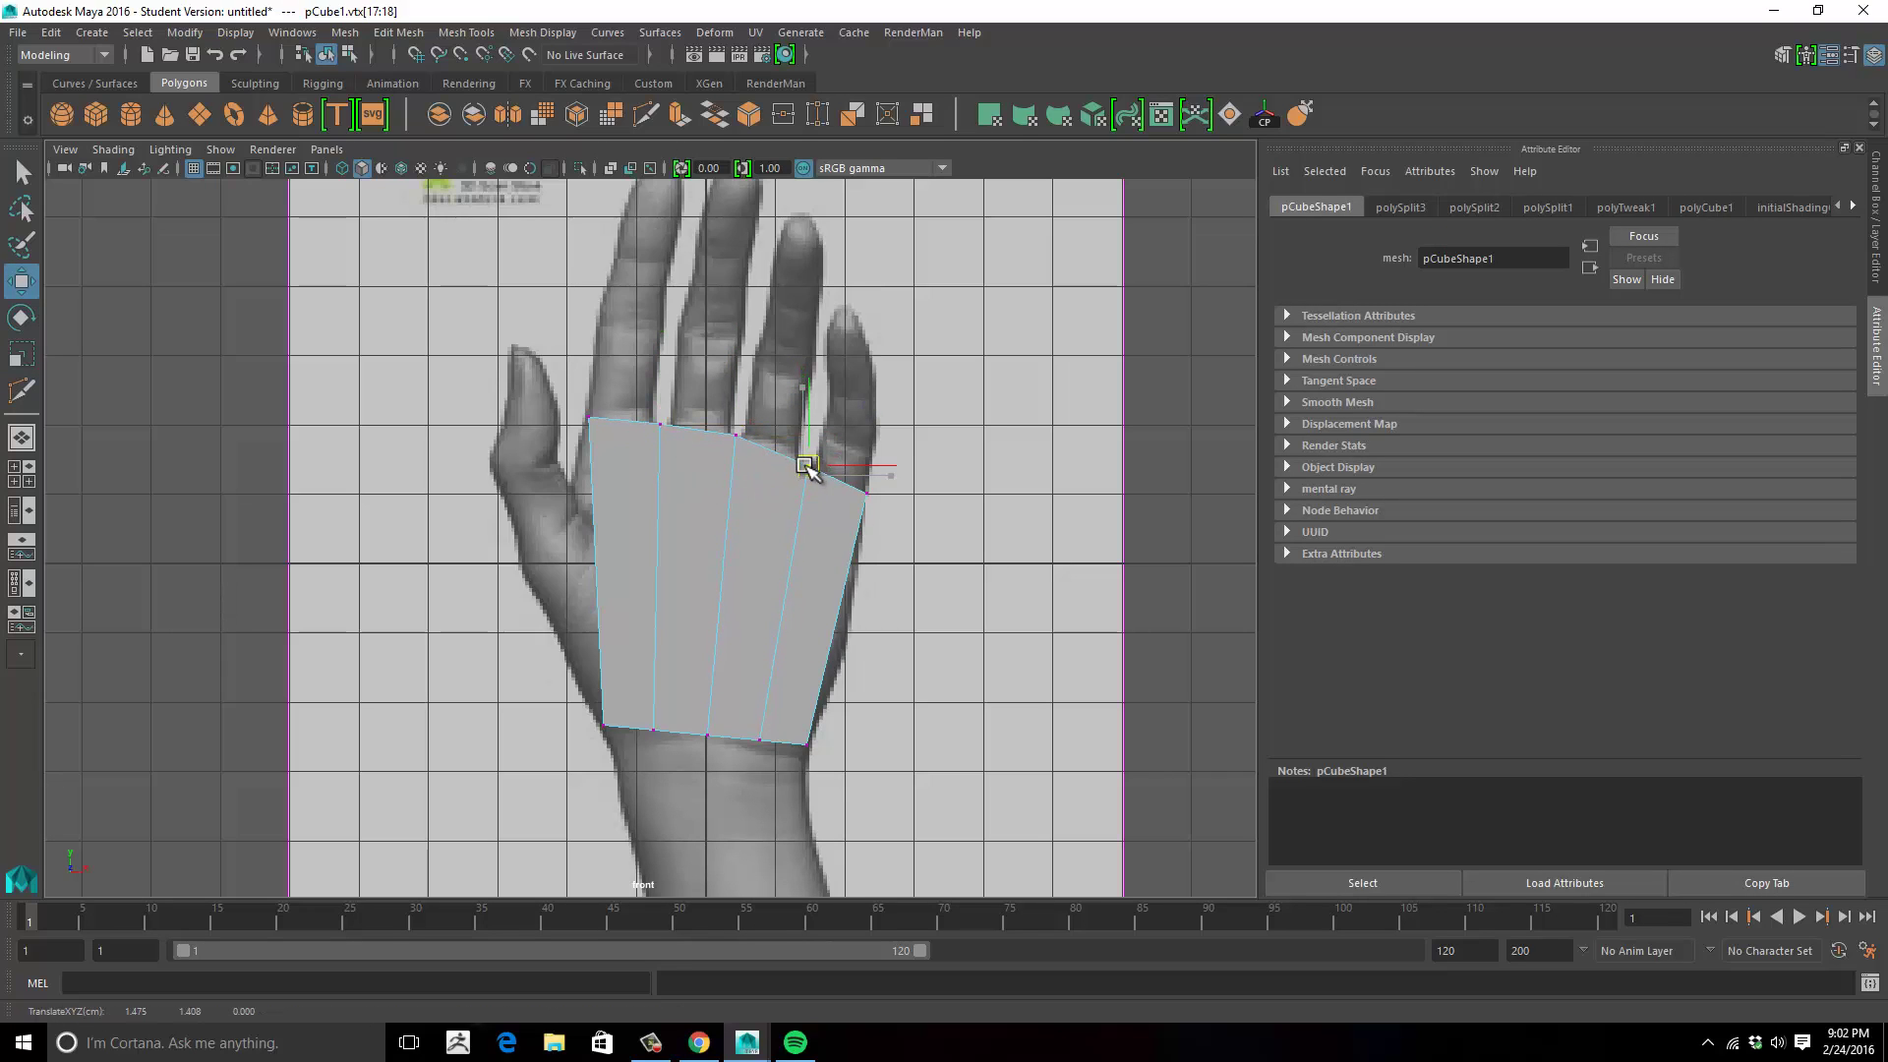
Lower the three inner vertices on the wrist edge and adjust both wrist corner vertices to the hand's outline.
left_click_drag(591, 710, 772, 755)
left_click_drag(706, 736, 706, 747)
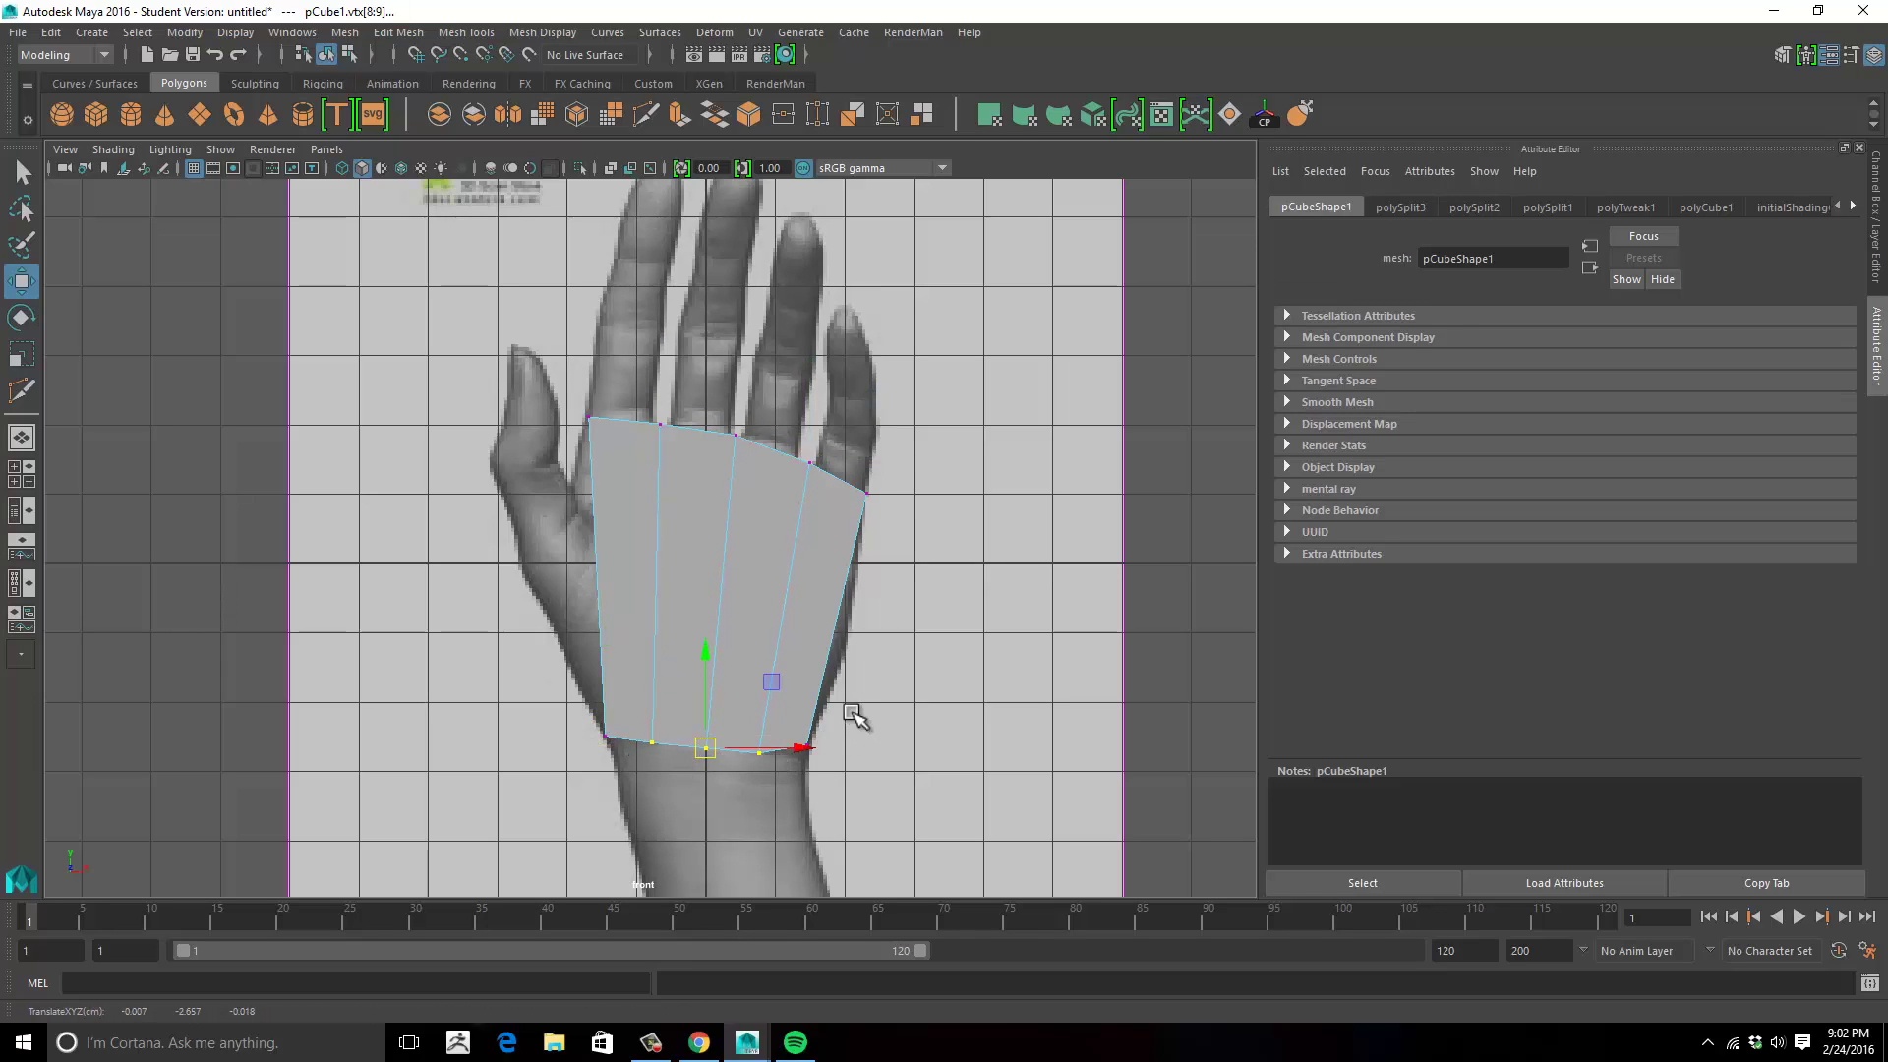
left_click(802, 748)
left_click_drag(803, 749, 801, 748)
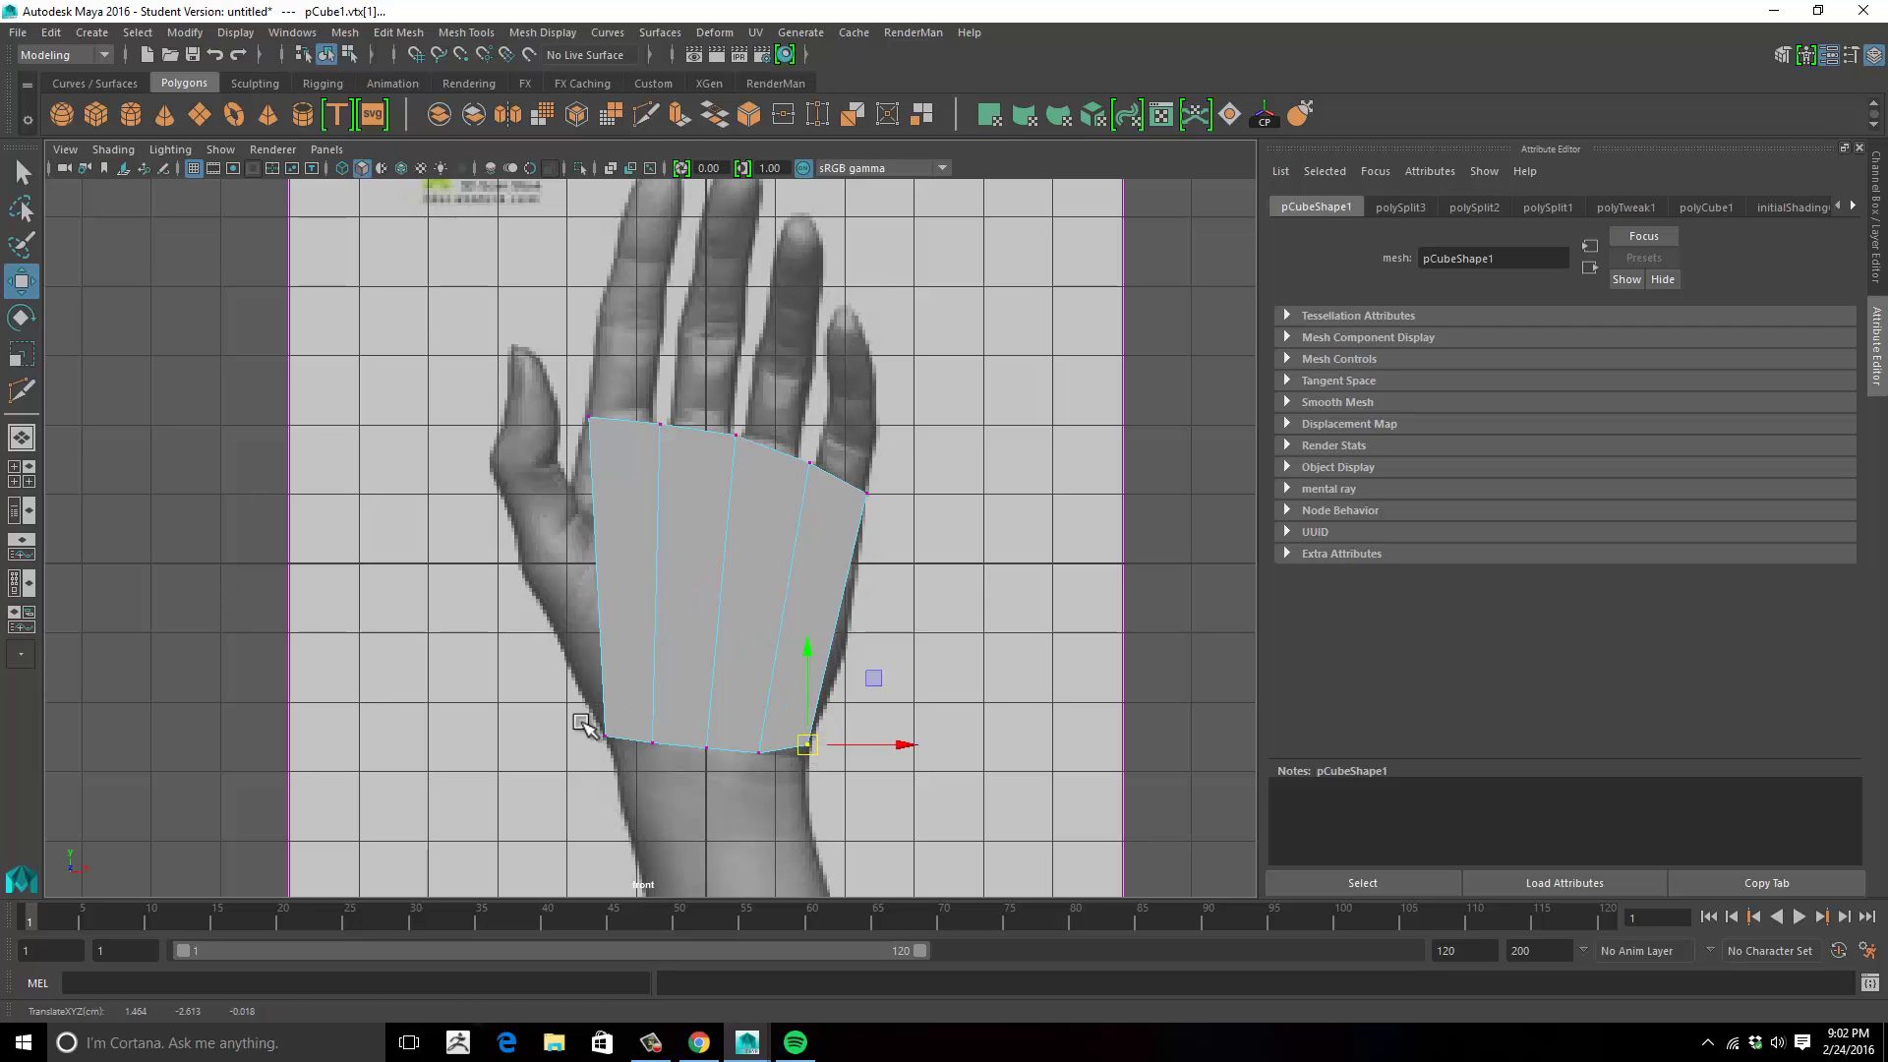
left_click_drag(568, 726, 624, 753)
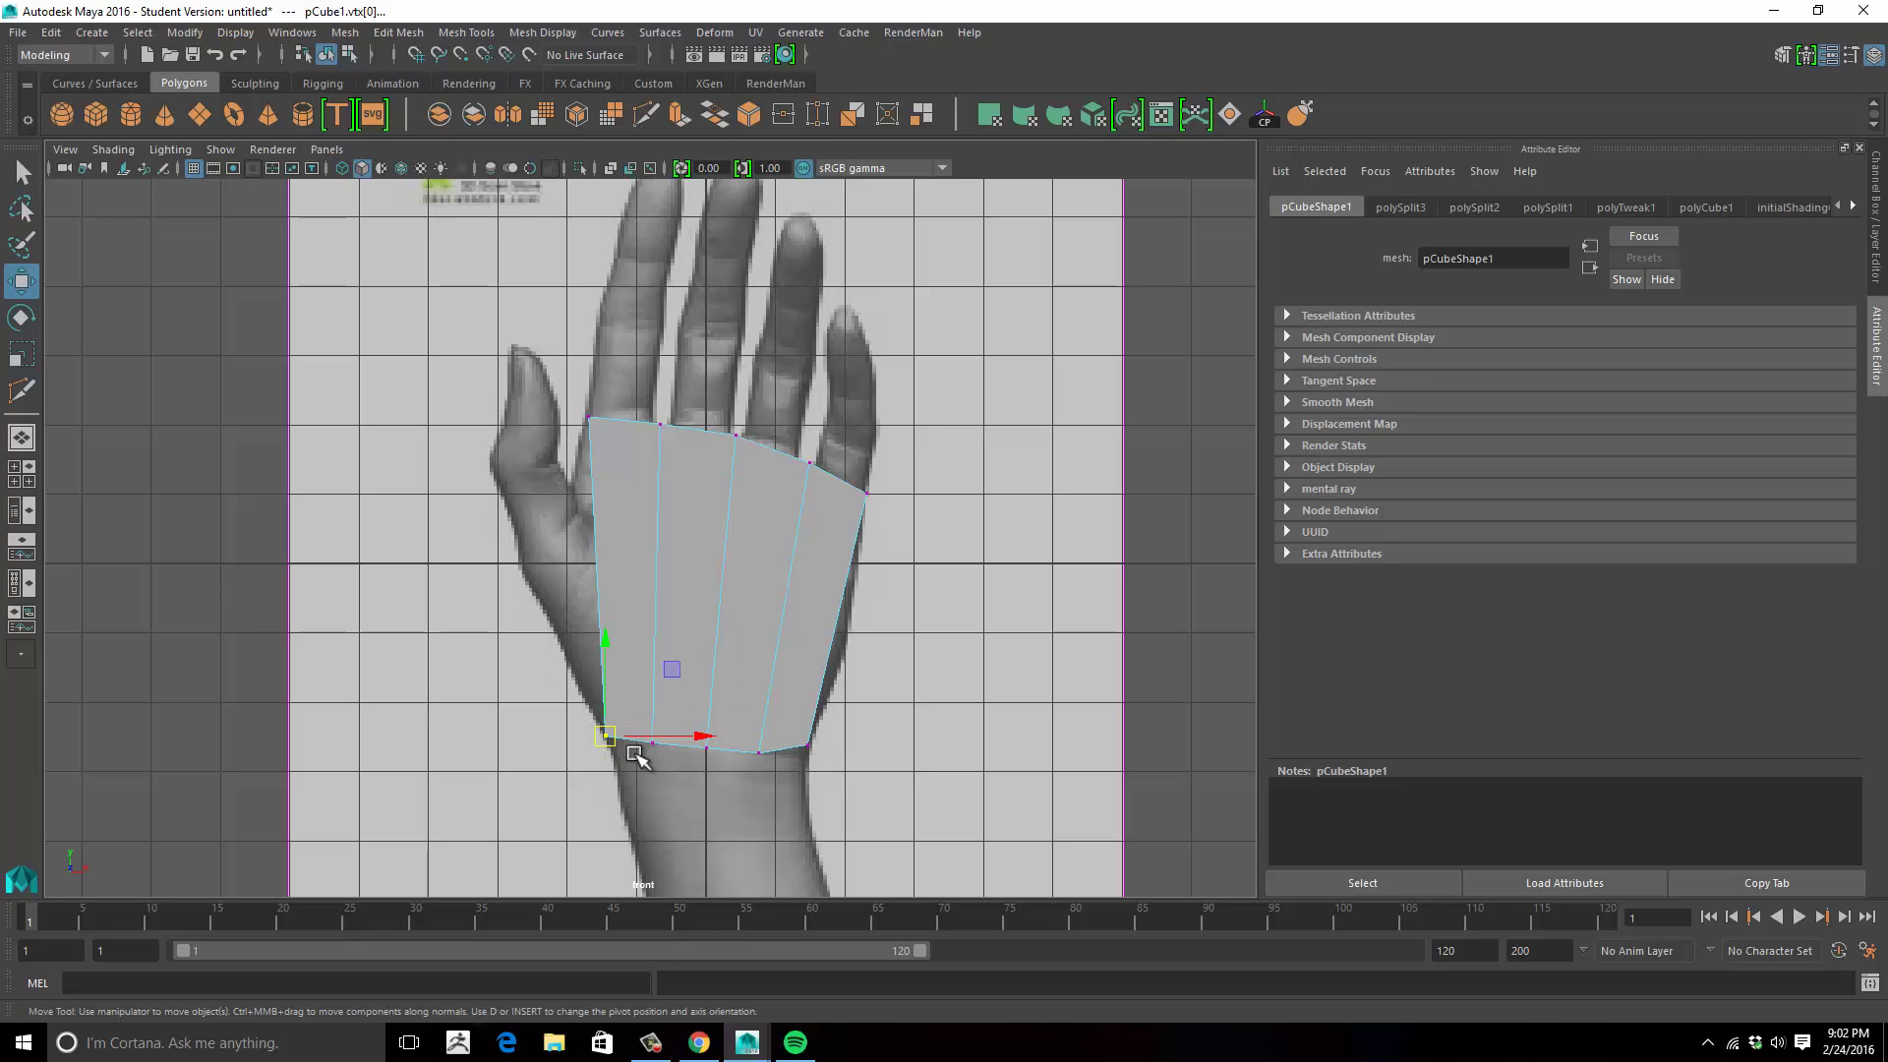
left_click_drag(607, 739, 610, 745)
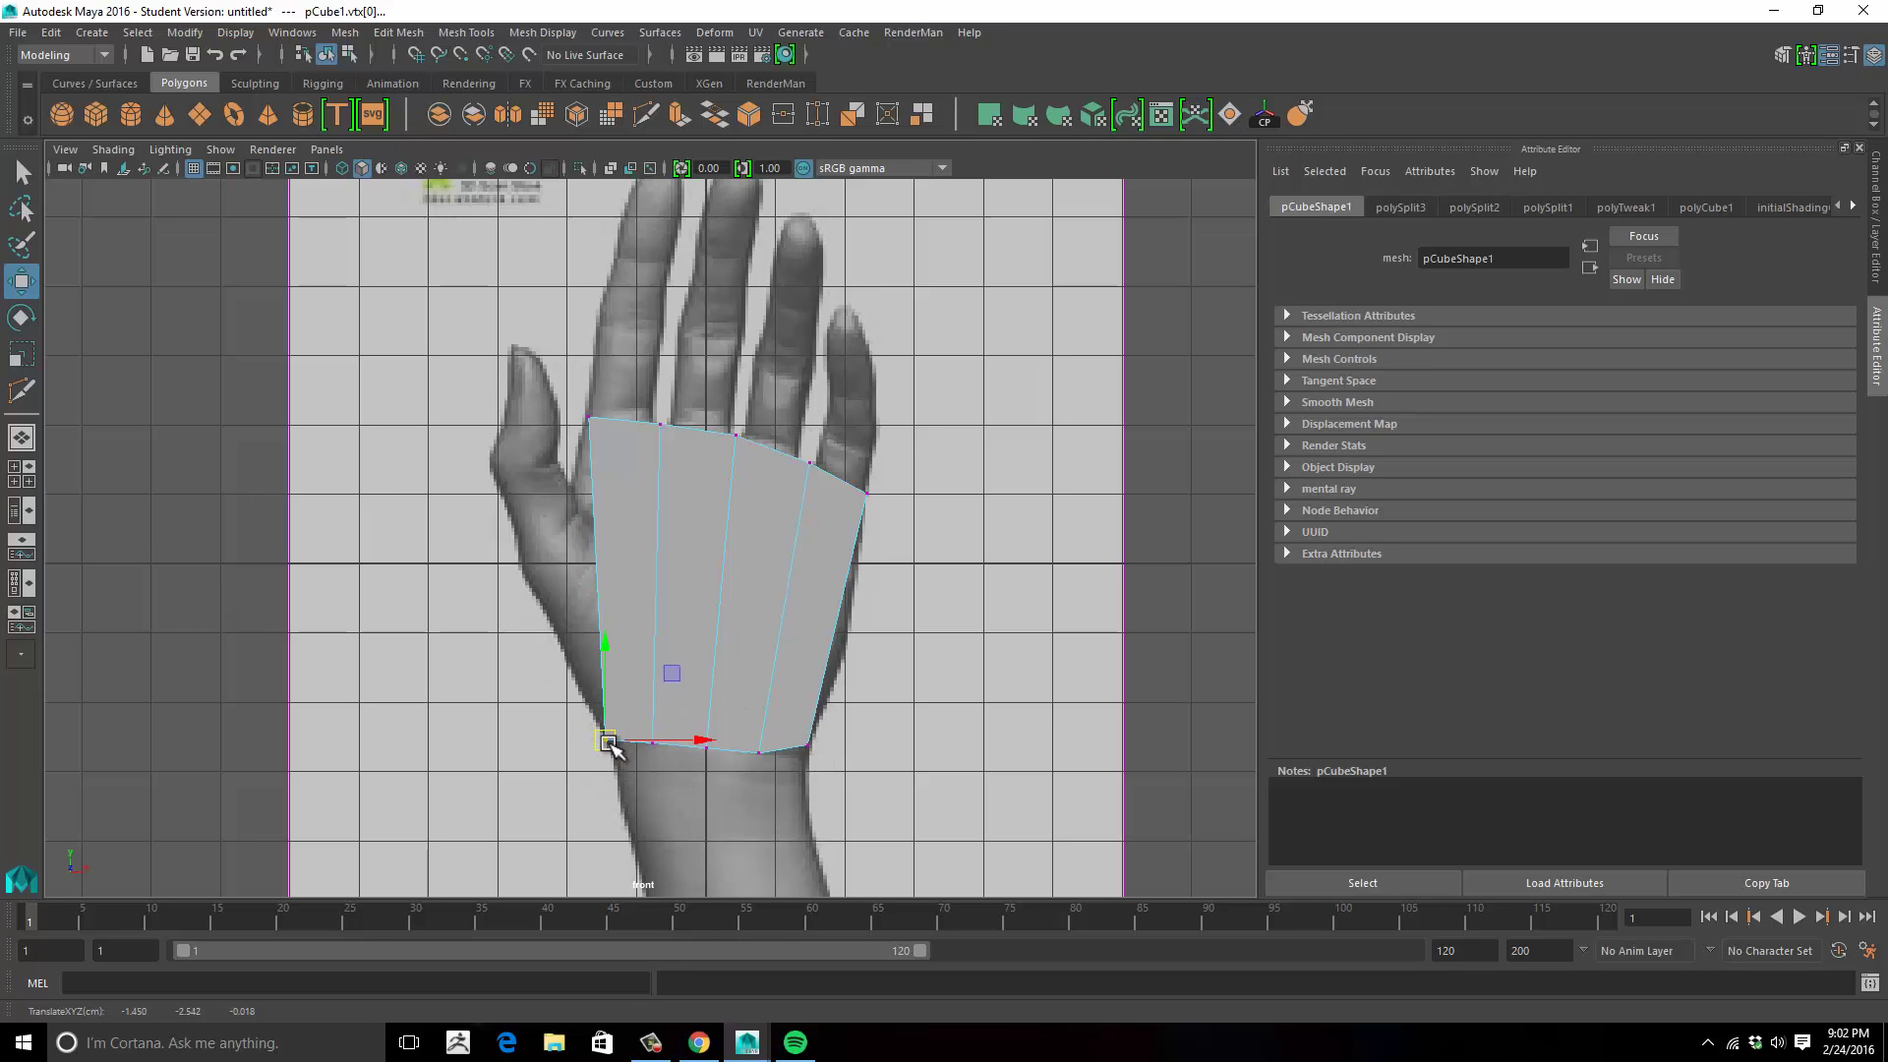
Even out the wrist edge by lowering its two corners and repositioning the inner vertices into a shallow curve.
left_click_drag(835, 715, 806, 756)
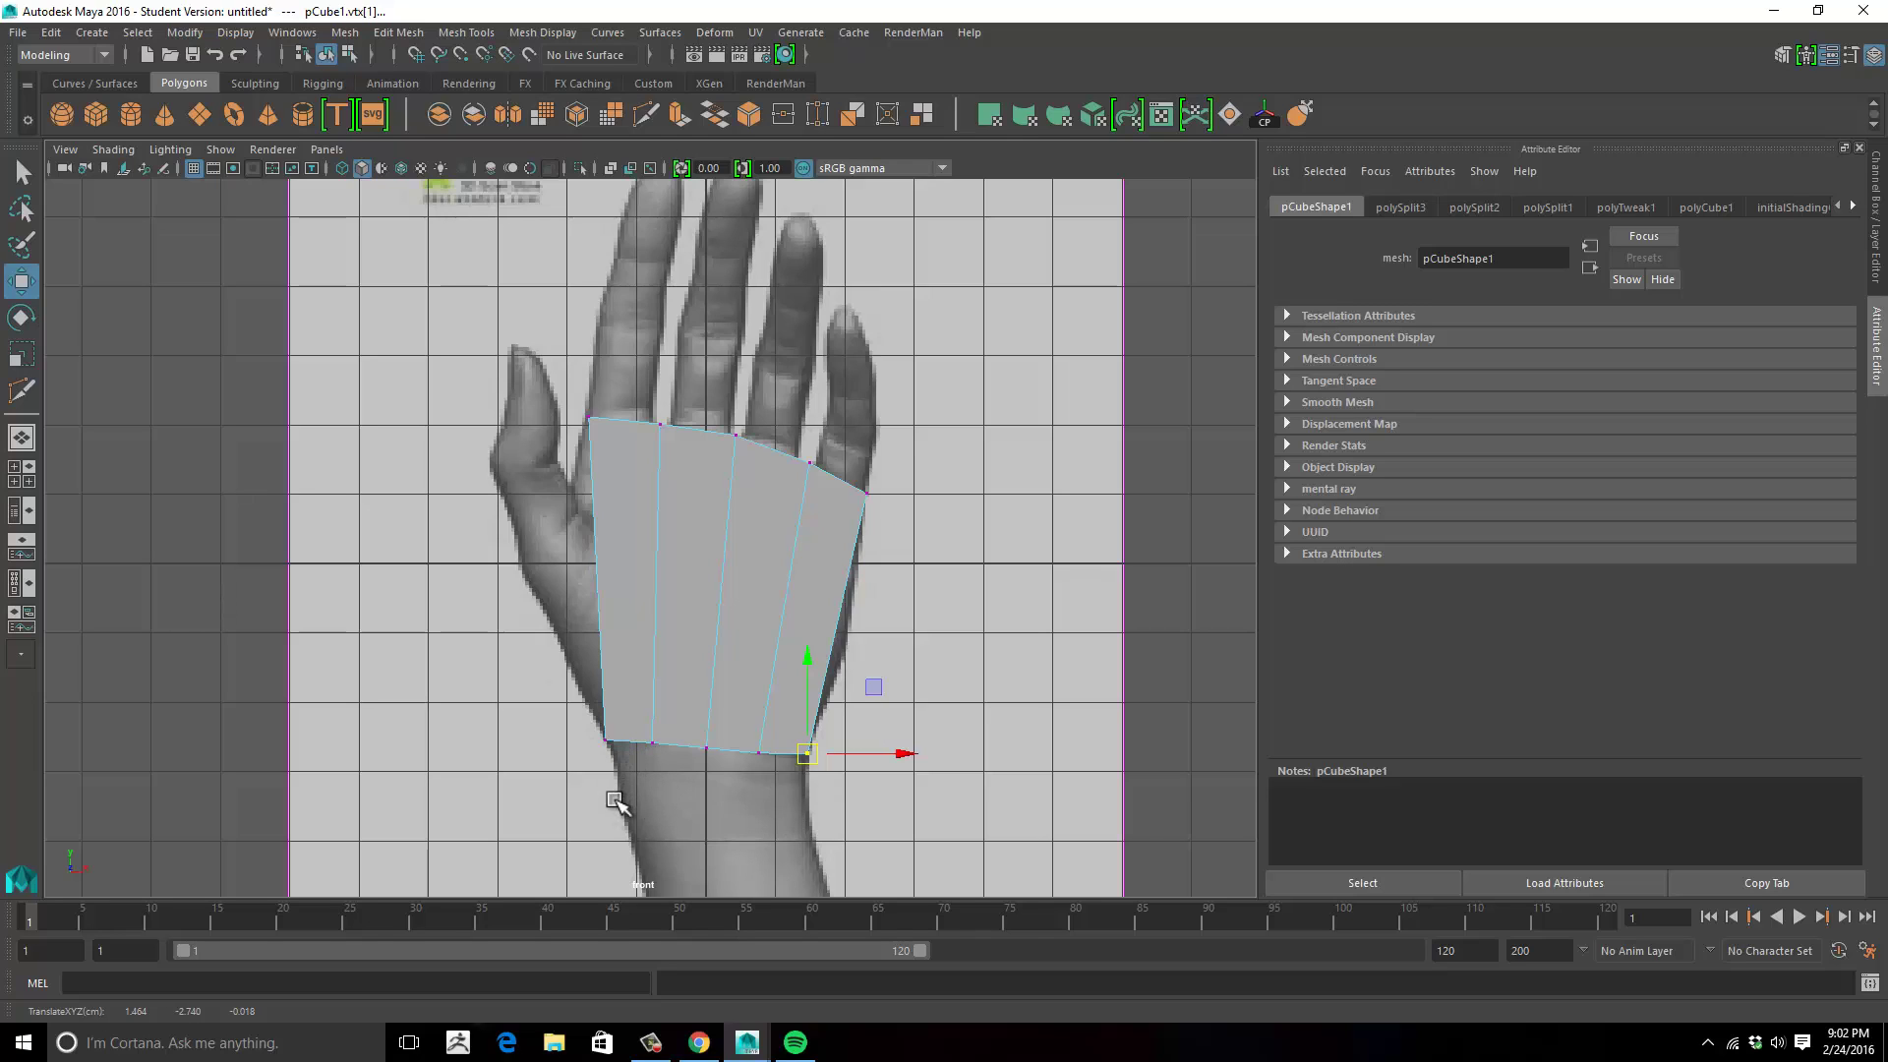
left_click(618, 747)
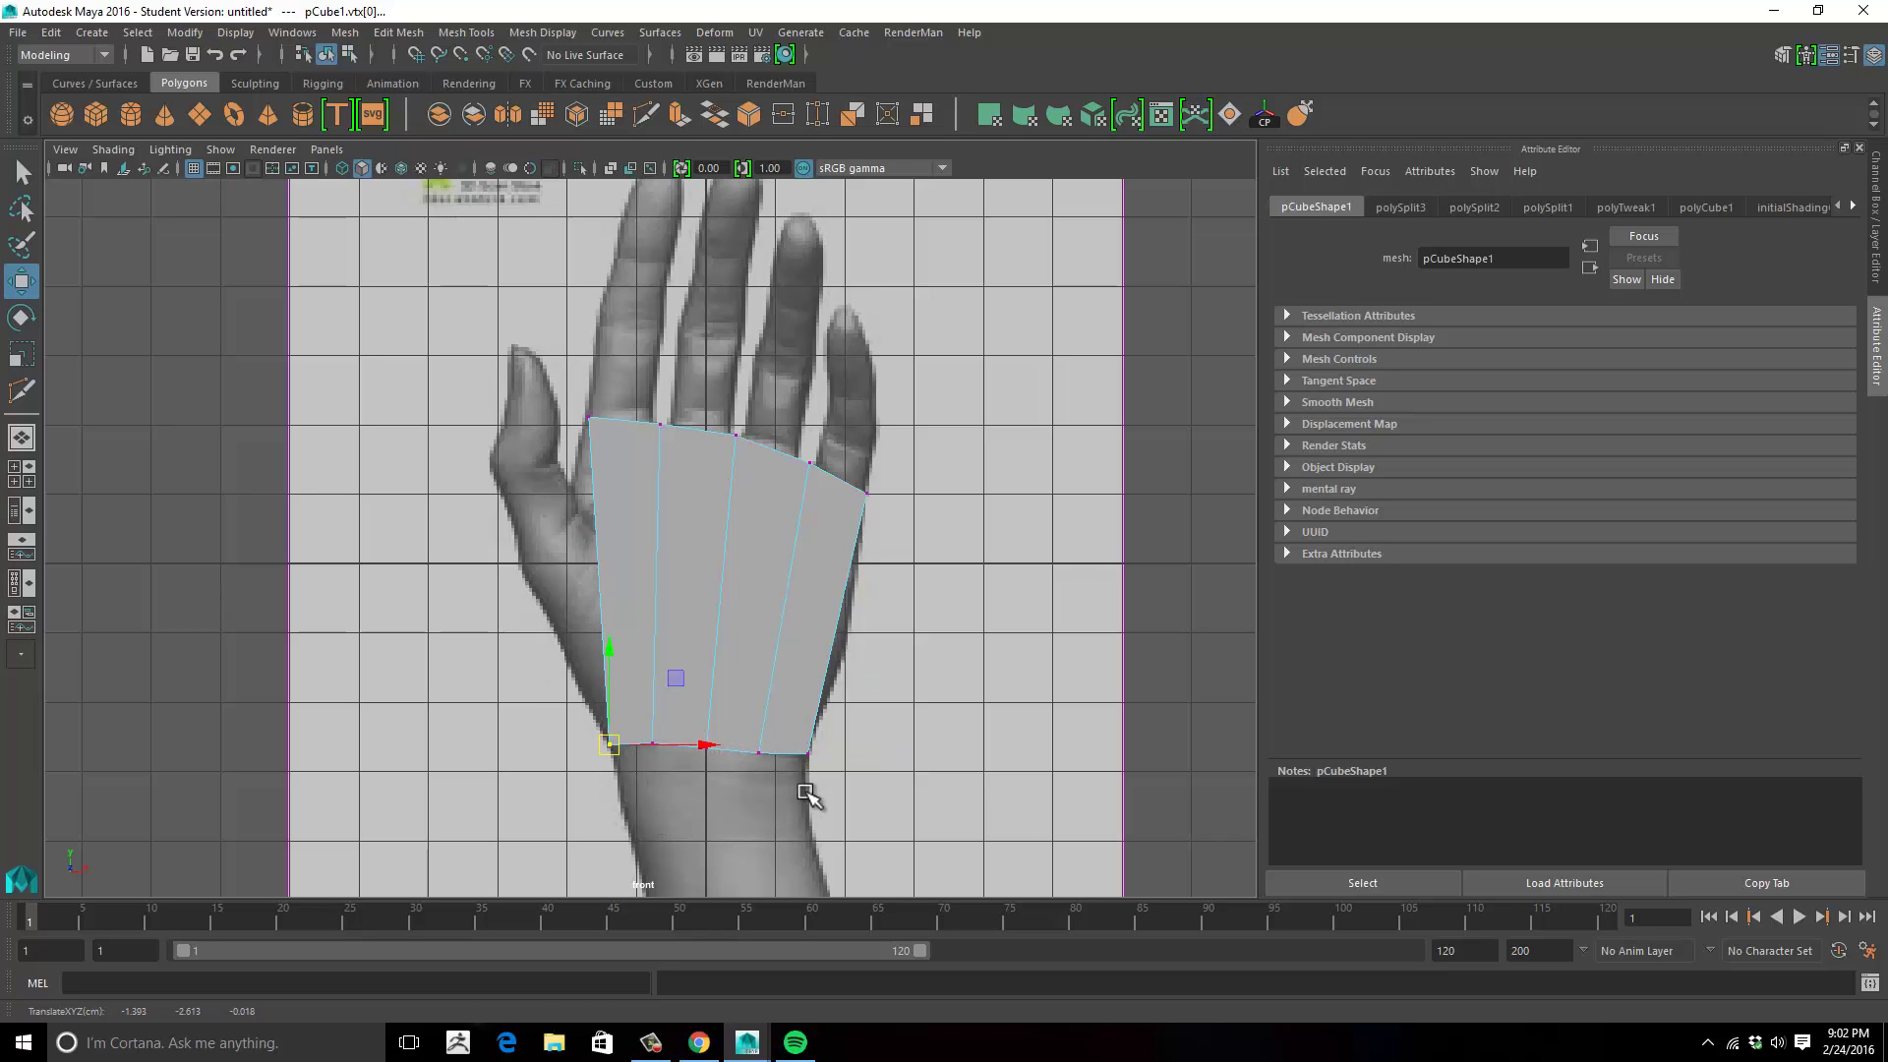
left_click_drag(639, 712, 708, 764)
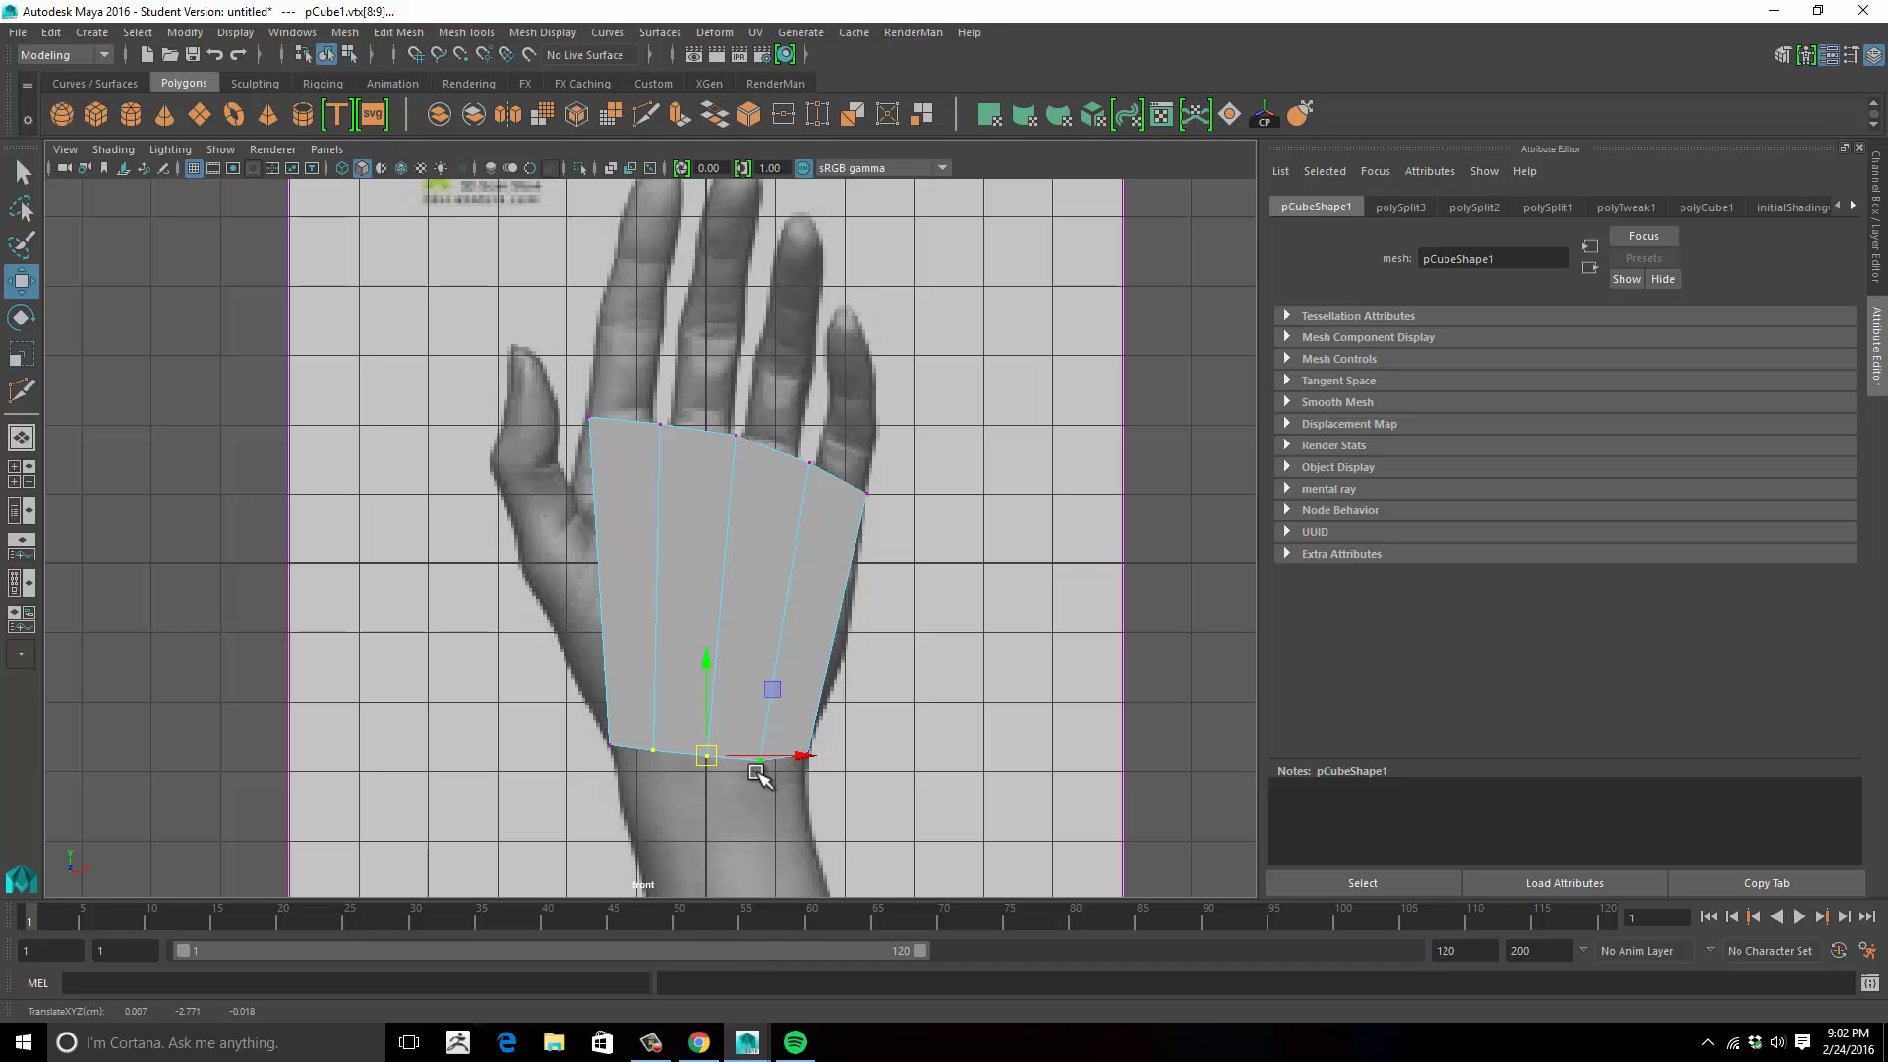
left_click_drag(744, 788, 774, 753)
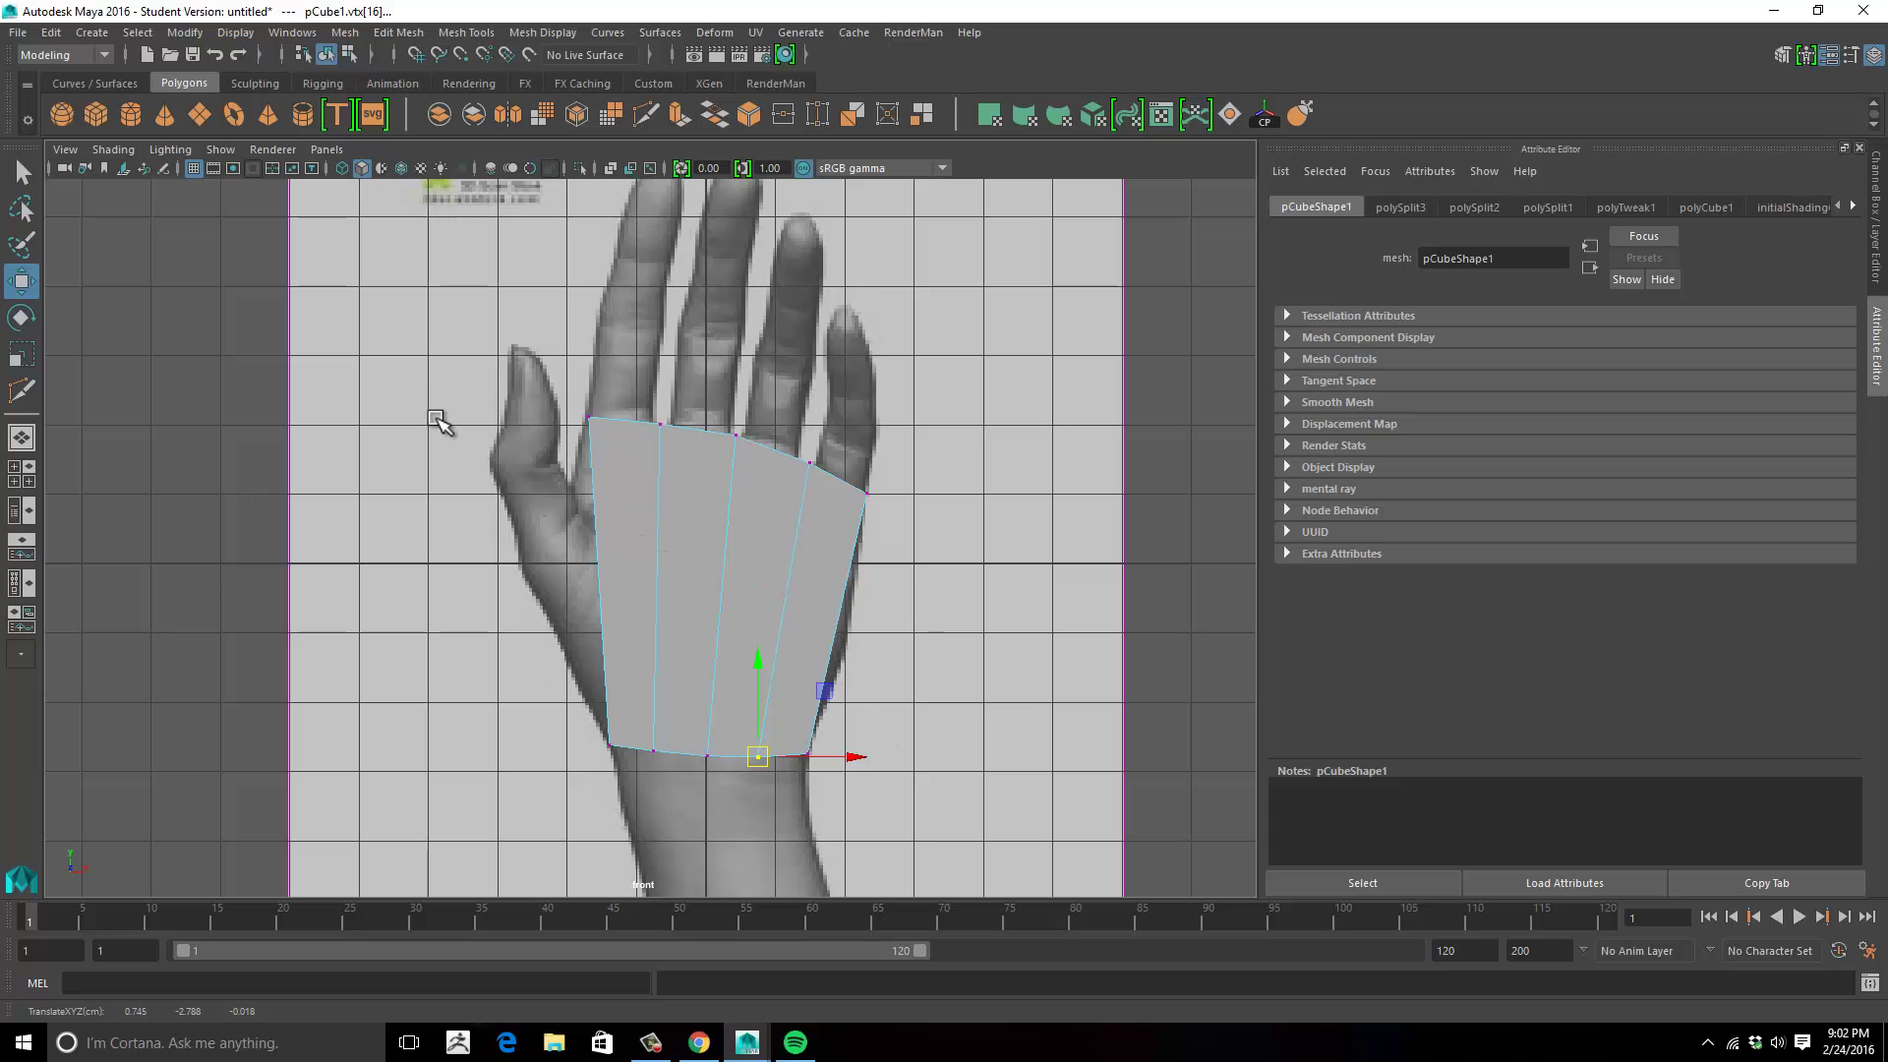
Multi-Cut an edge loop across the palm below the knuckles and shift its thumb-side and inner vertices toward the thumb crease.
left_click(645, 113)
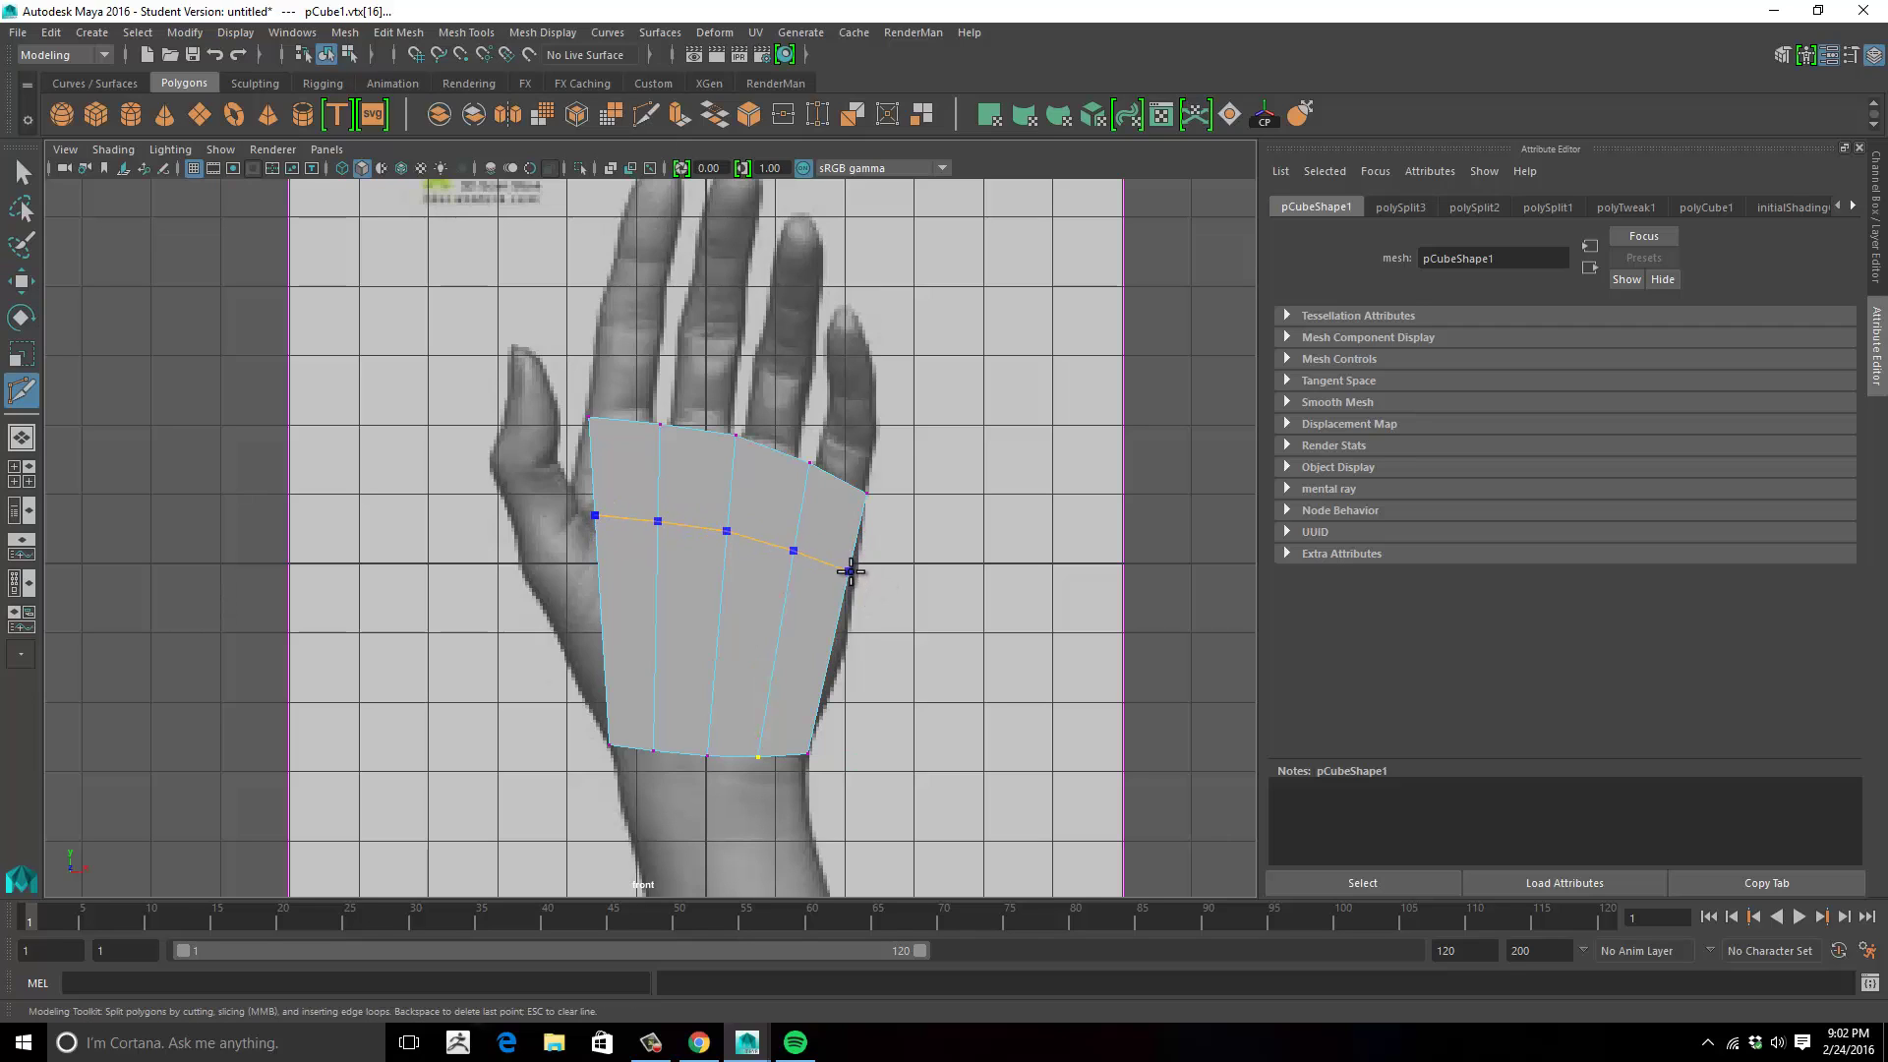
left_click(850, 570, "ctrl")
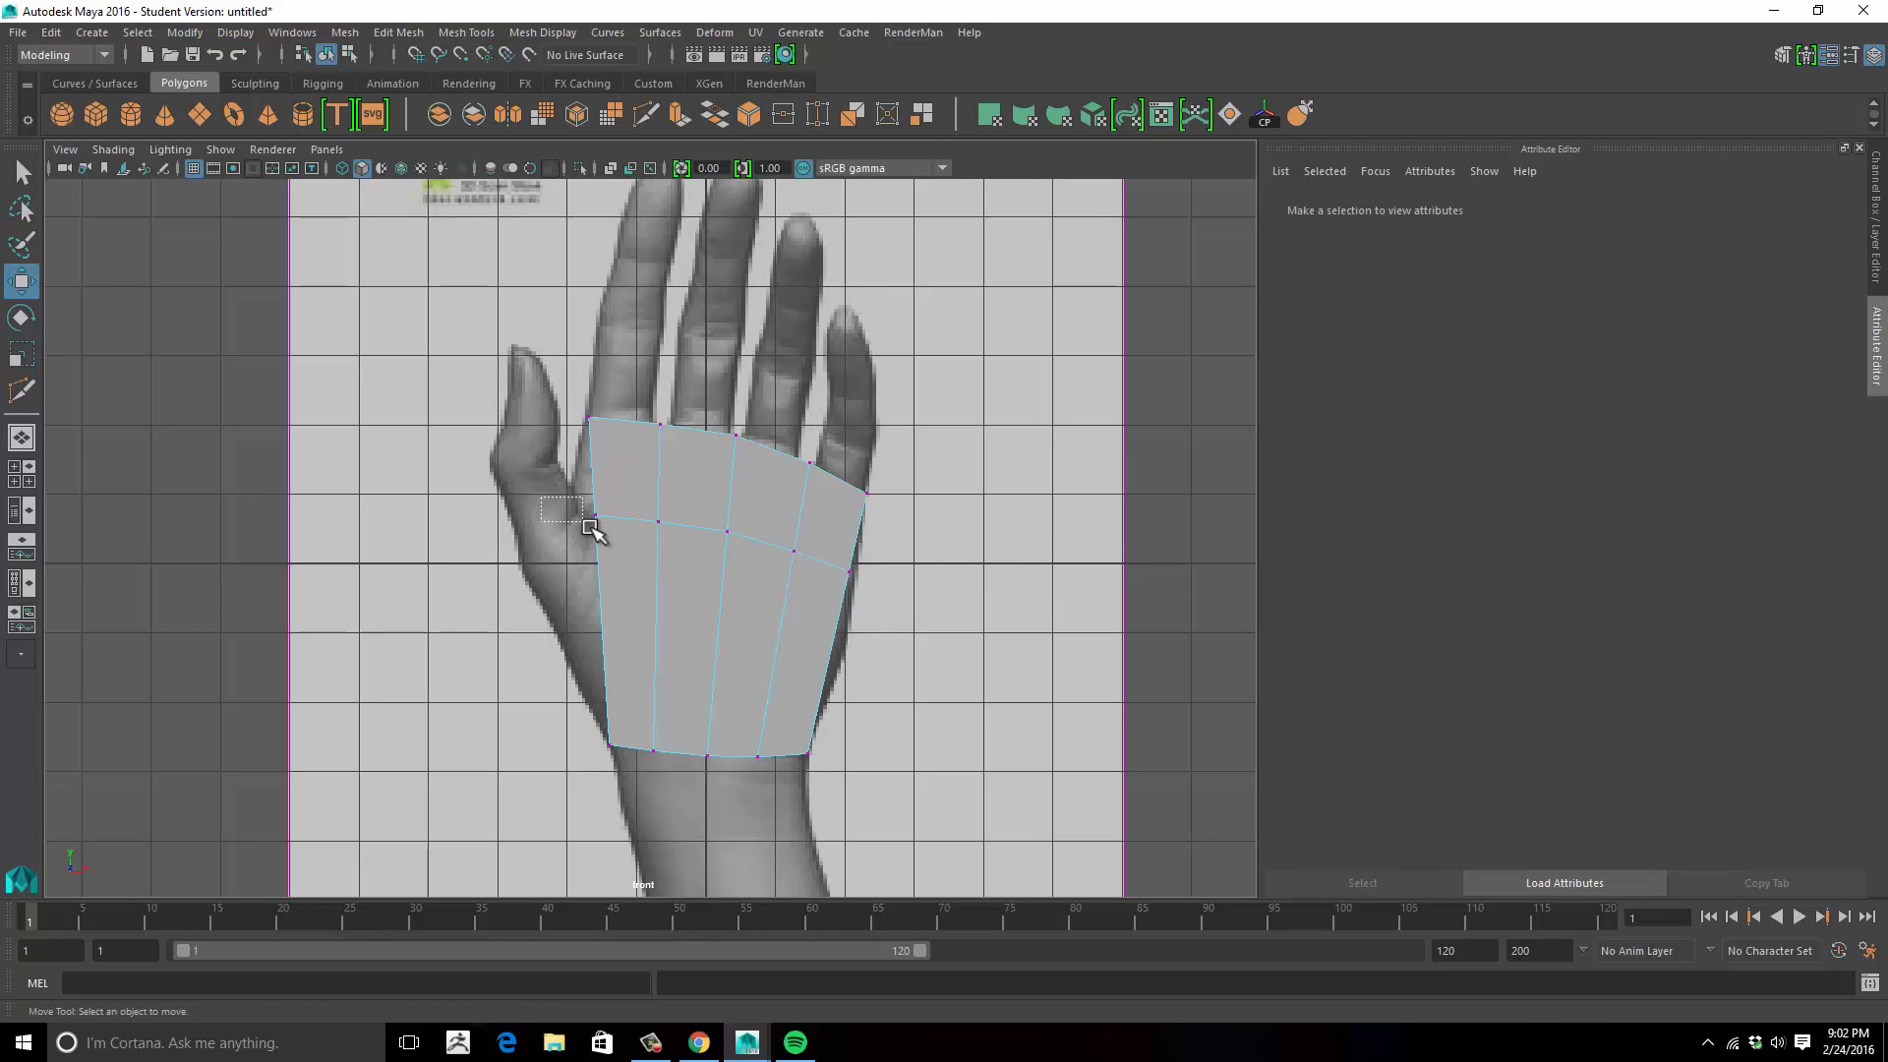
left_click_drag(594, 529, 736, 580)
left_click(657, 521)
left_click(725, 531)
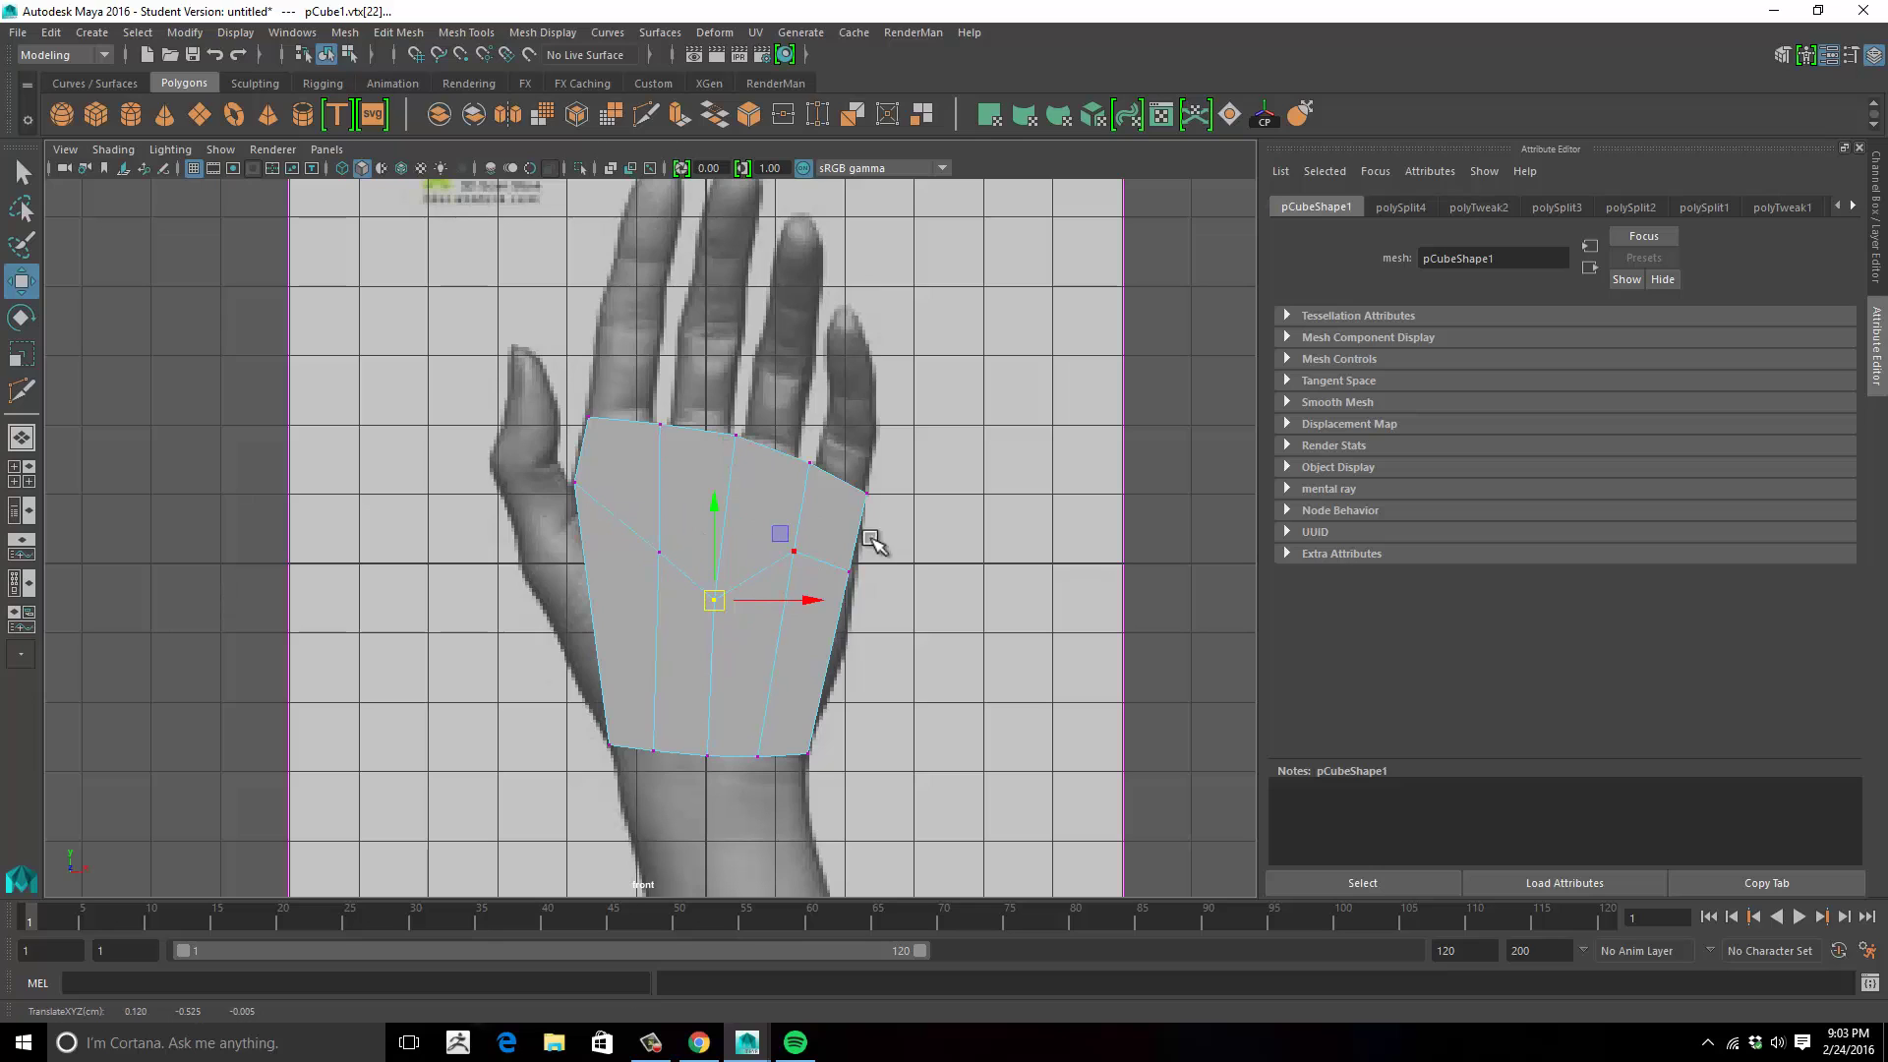
In wireframe display, align the loop's inner vertices with the thumb crease and lower its little-finger-side vertices along the hand's outline.
key("4")
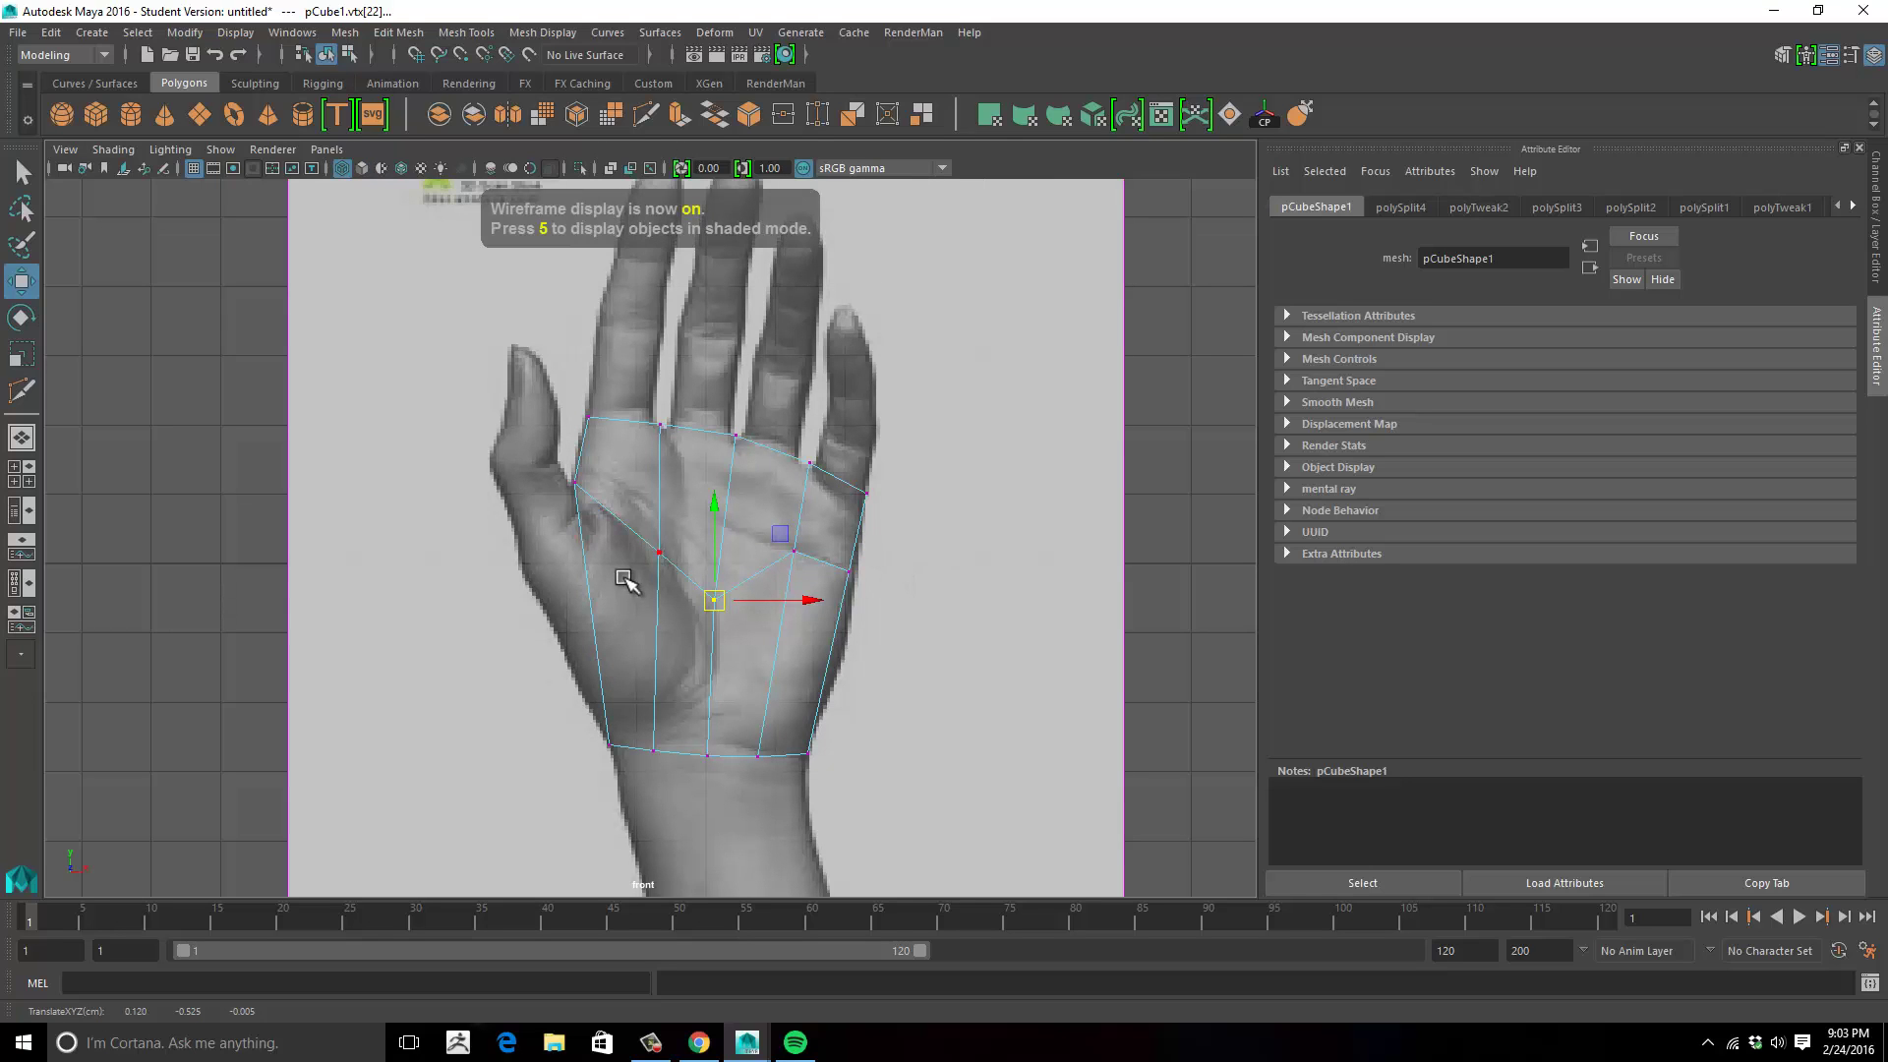
left_click(659, 552)
left_click_drag(658, 553, 657, 541)
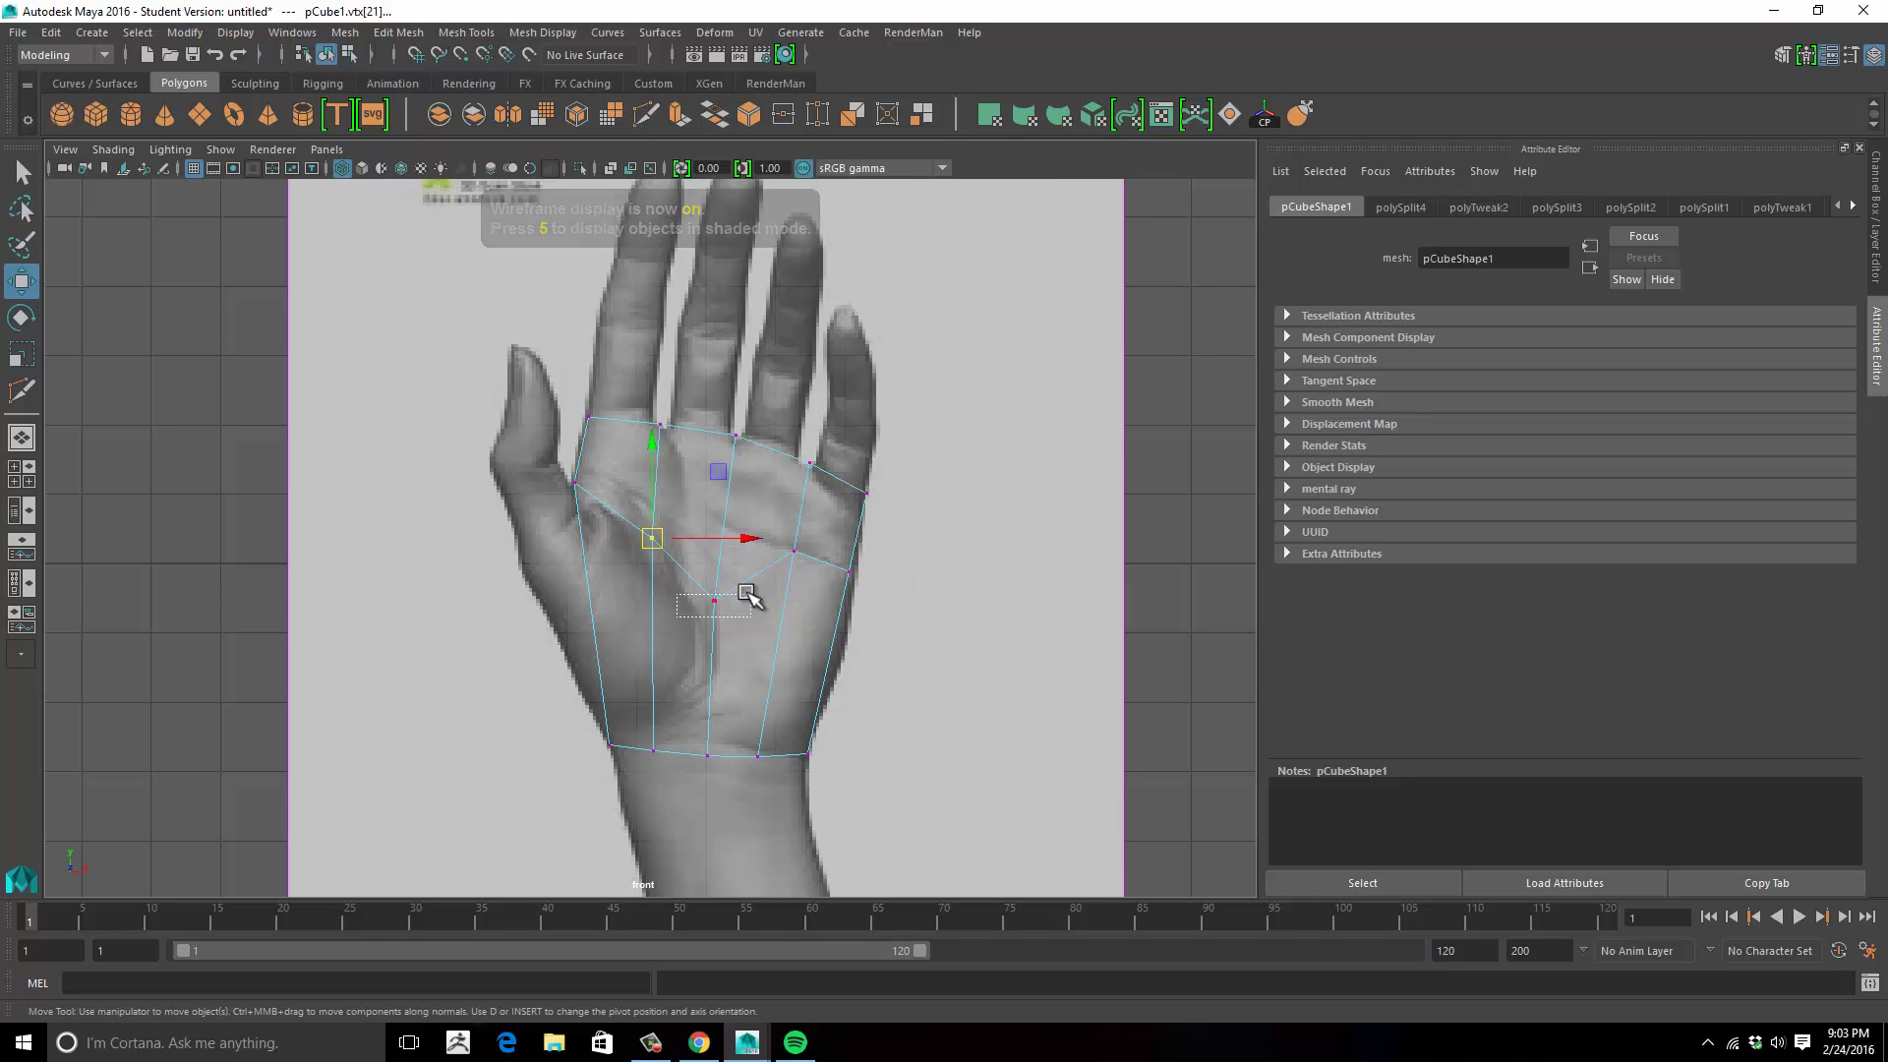
left_click(716, 605)
left_click_drag(715, 605, 700, 616)
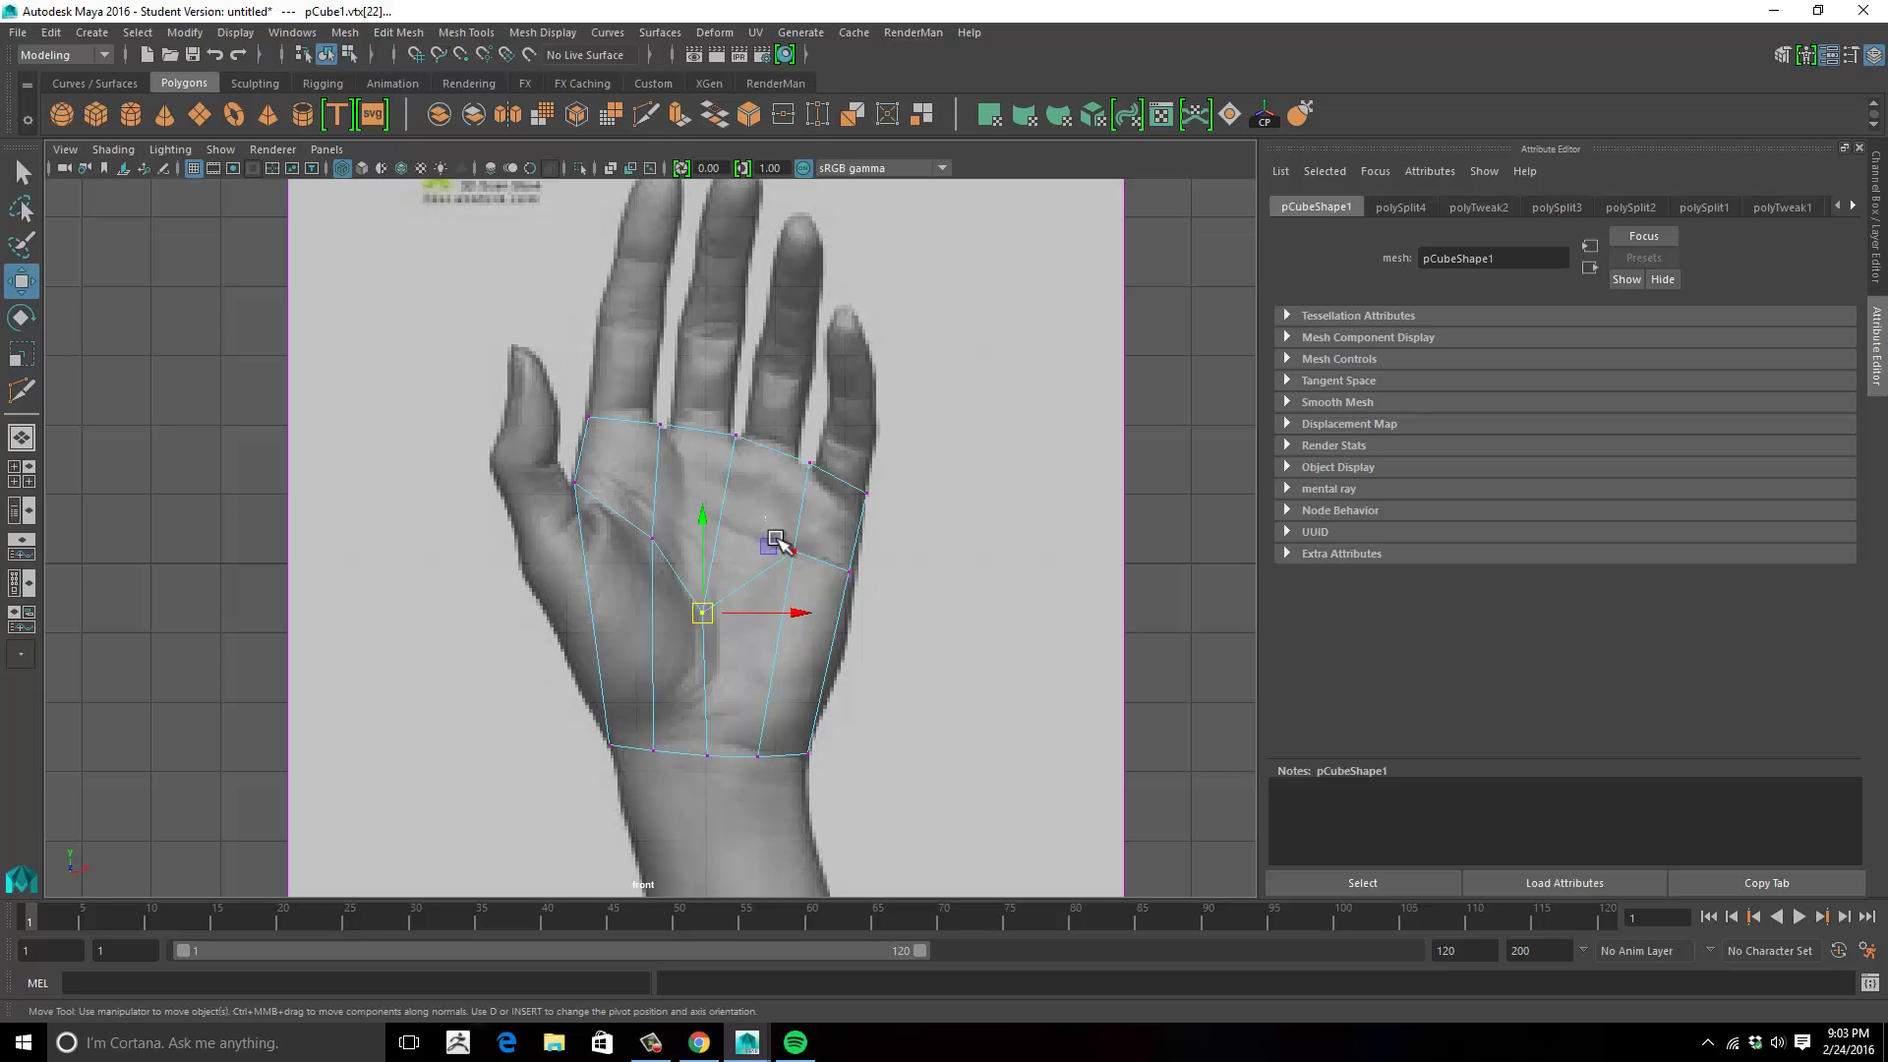
left_click_drag(867, 595, 814, 641)
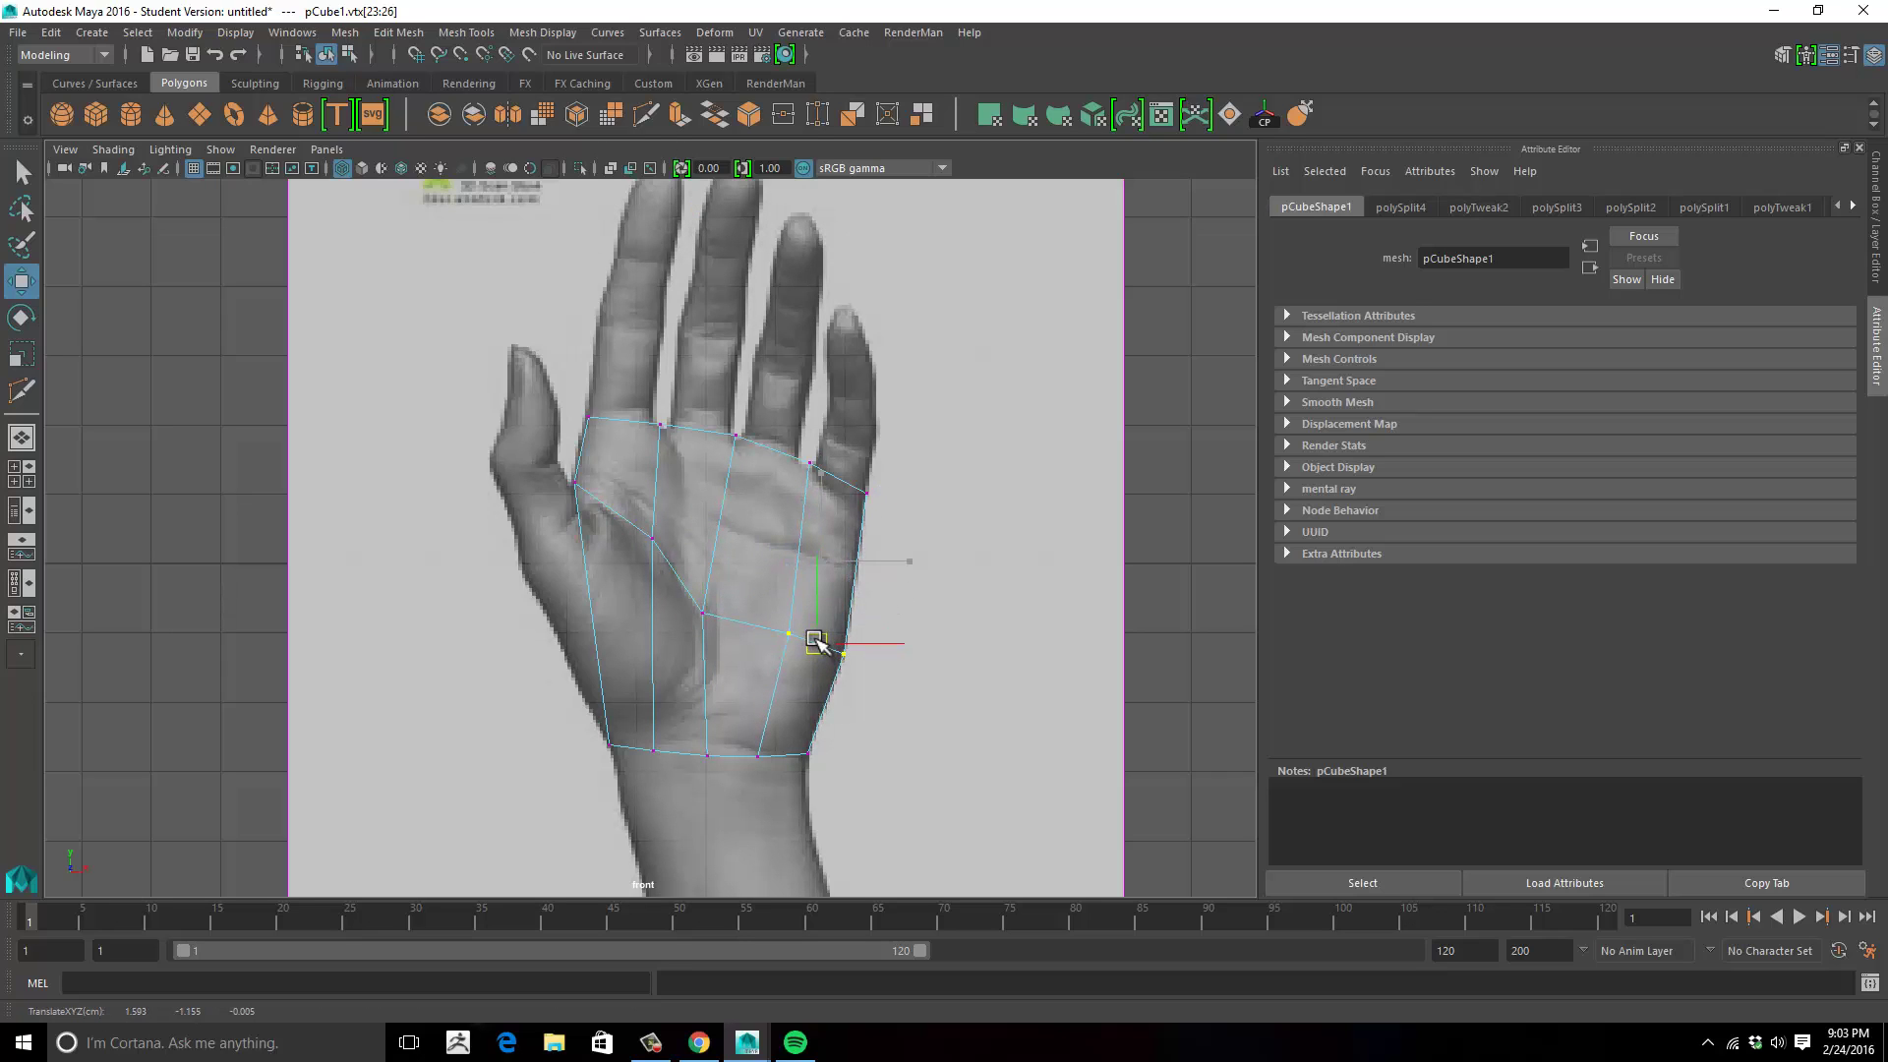
left_click_drag(767, 805, 797, 754)
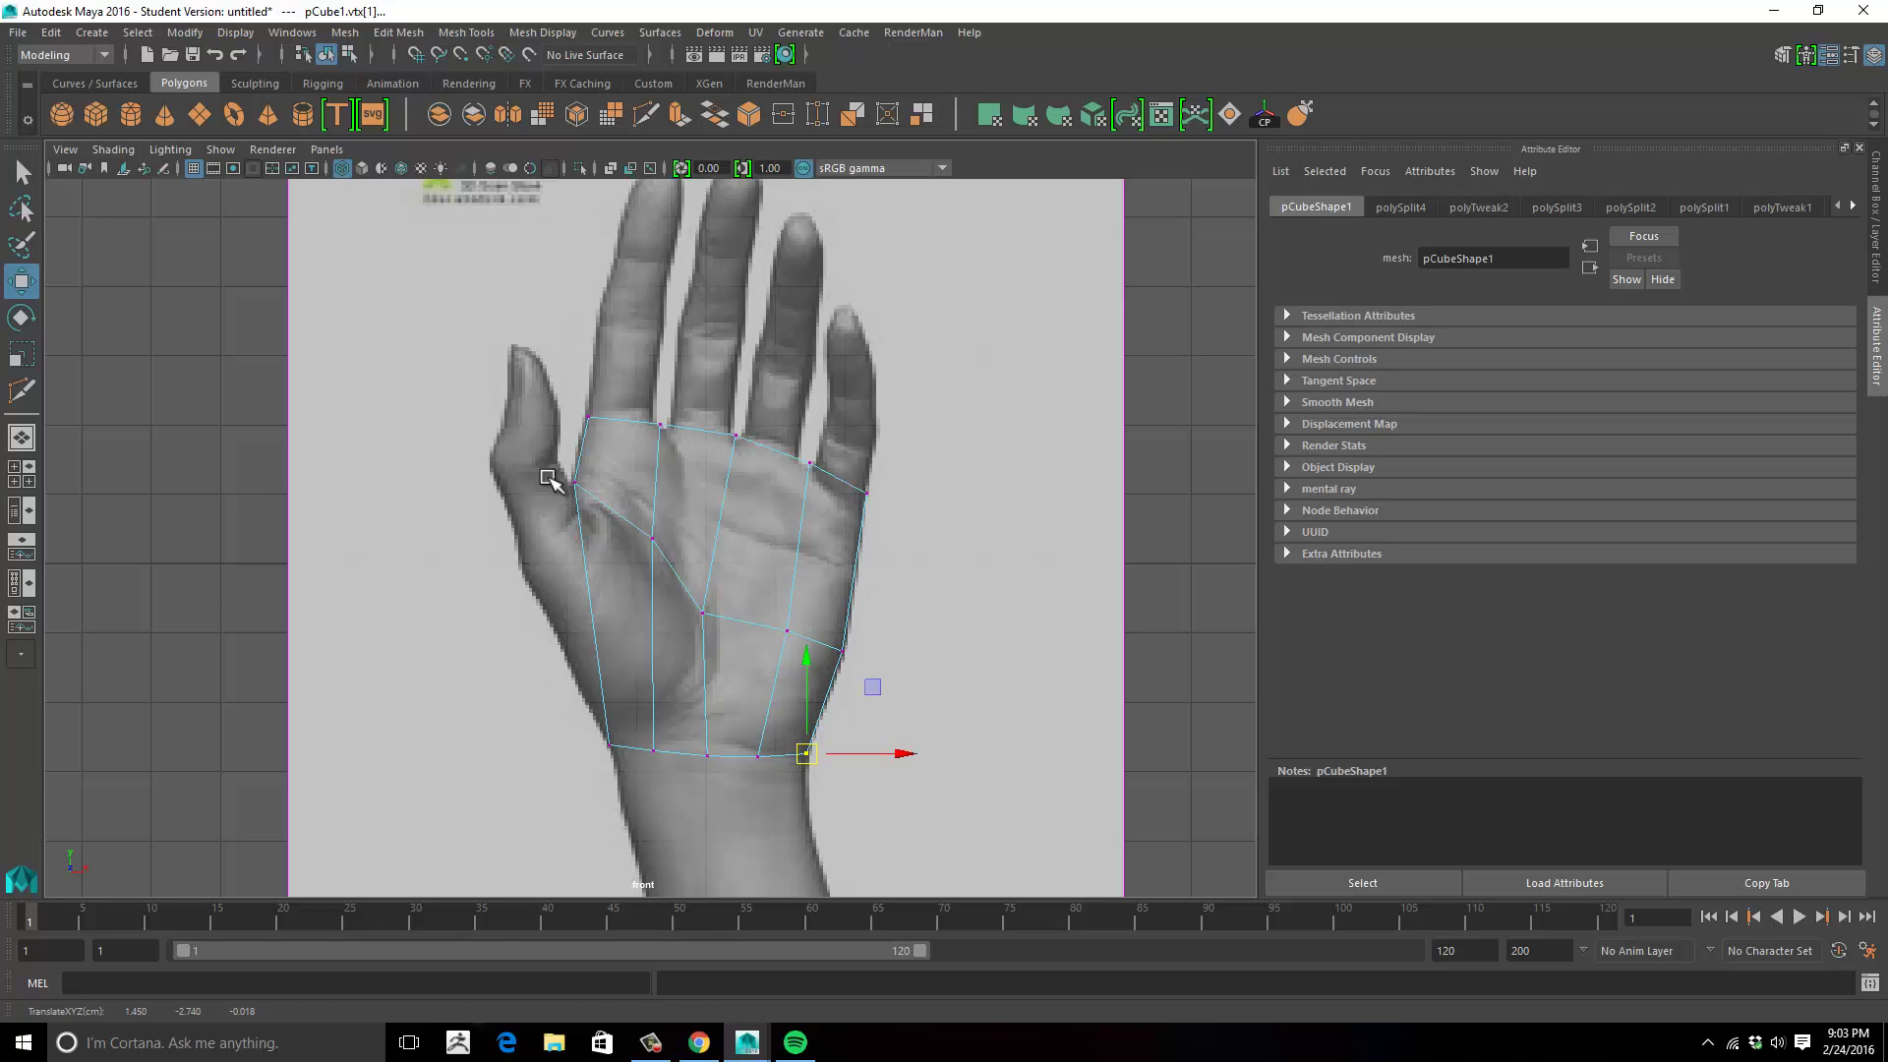
Lower the crosswise loop's vertices slightly, from the thumb side to the little-finger side, to refine its match to the palm crease.
left_click_drag(549, 479, 646, 558)
left_click(653, 539)
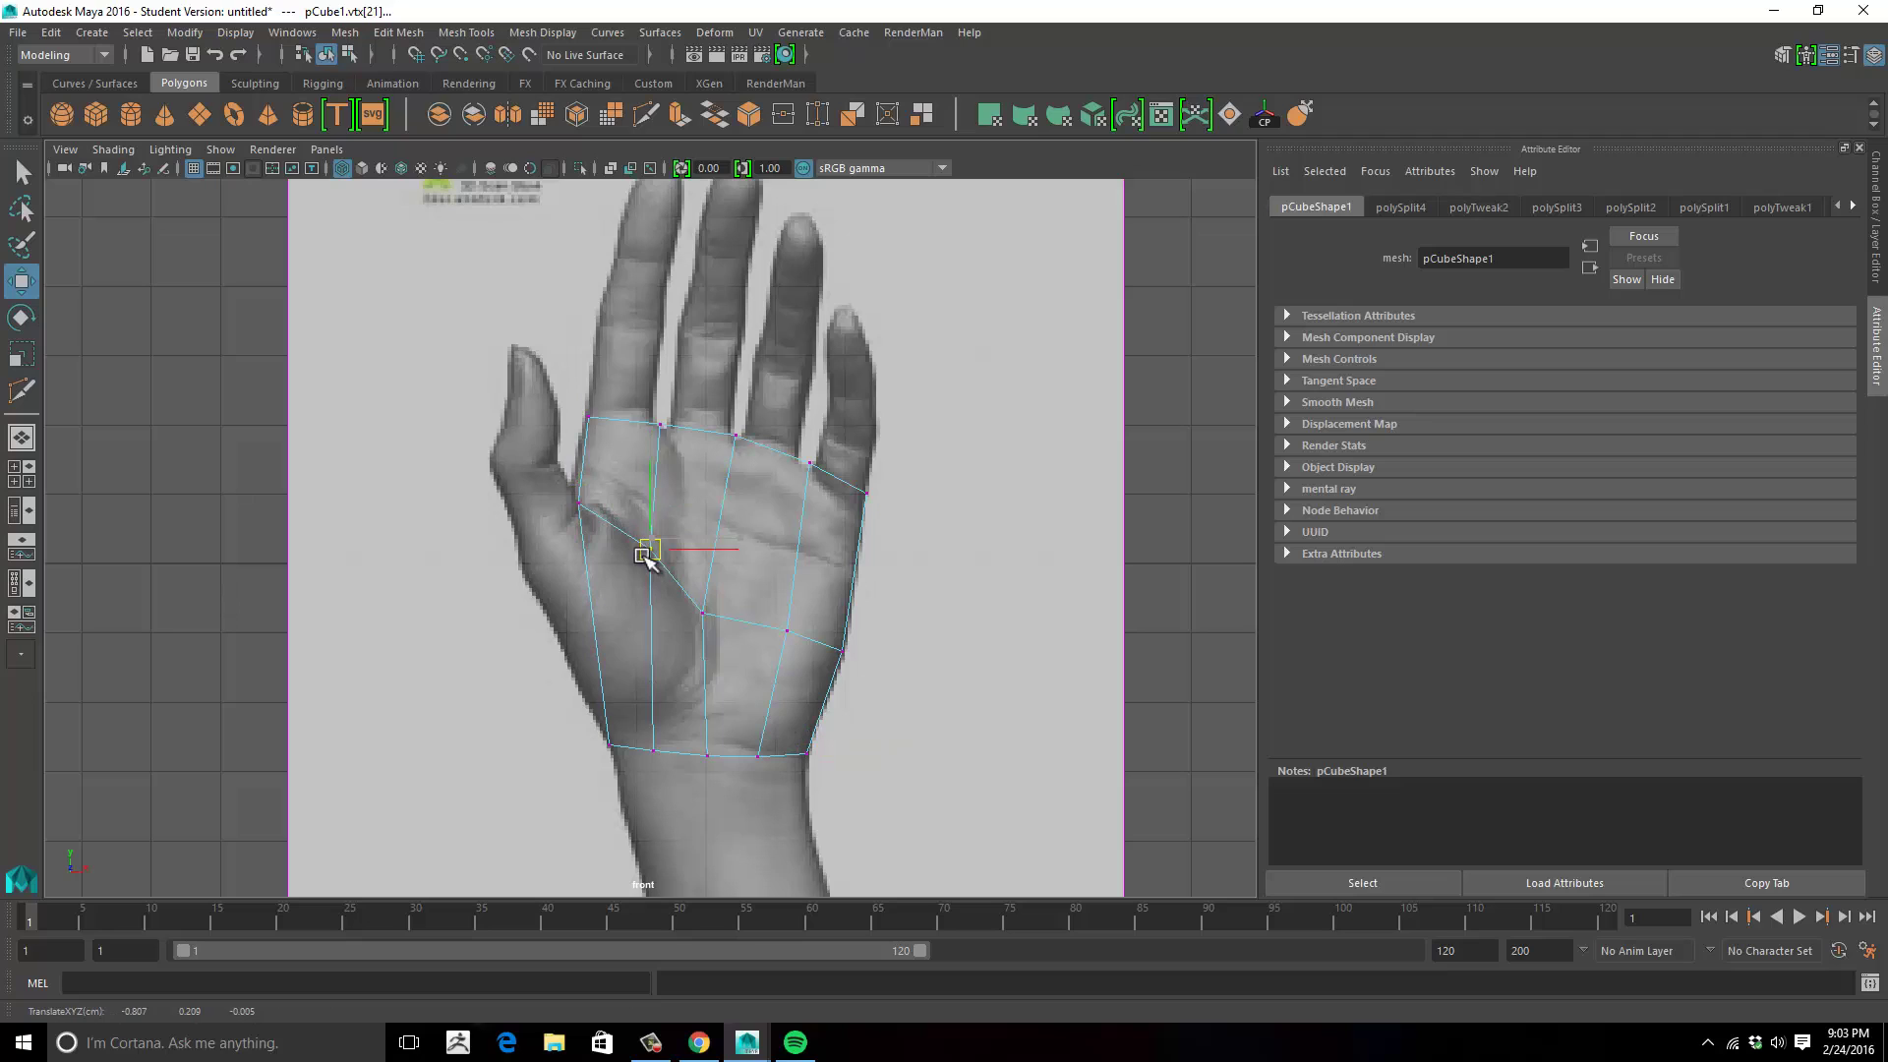
left_click(704, 614)
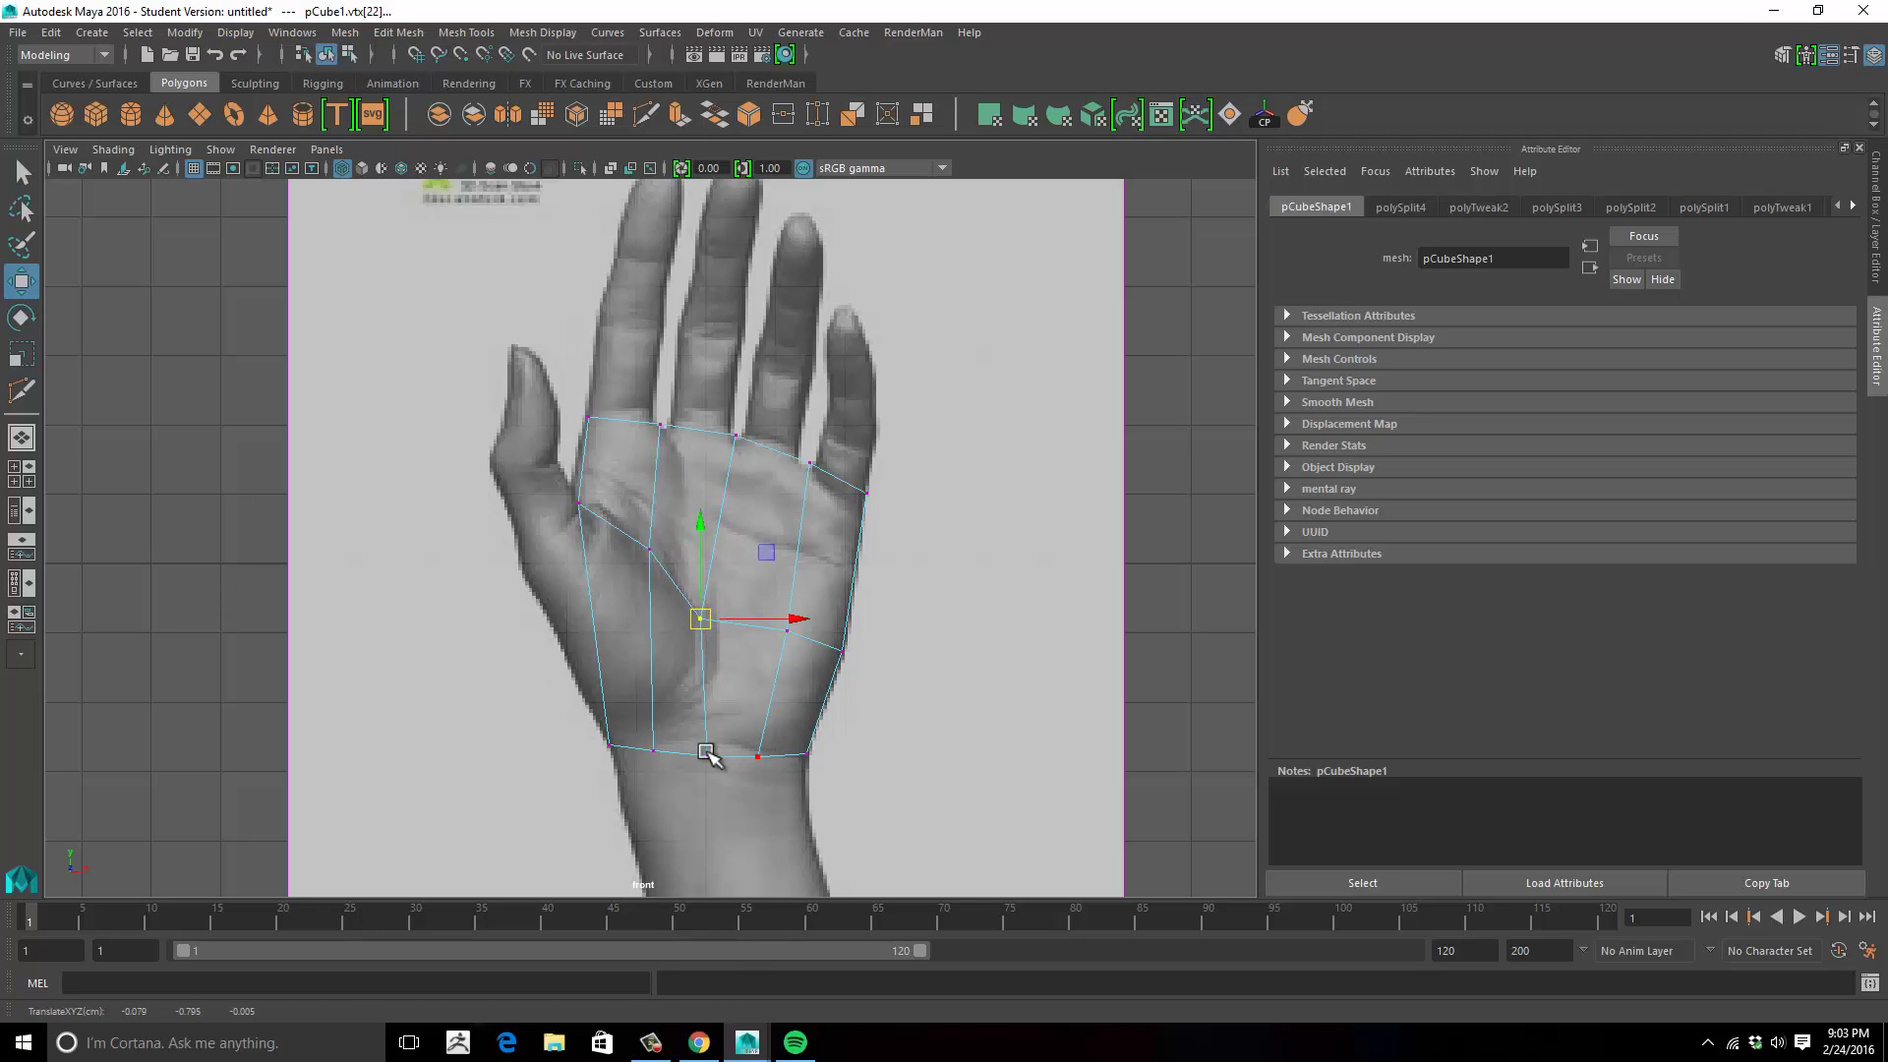
left_click_drag(944, 621, 777, 668)
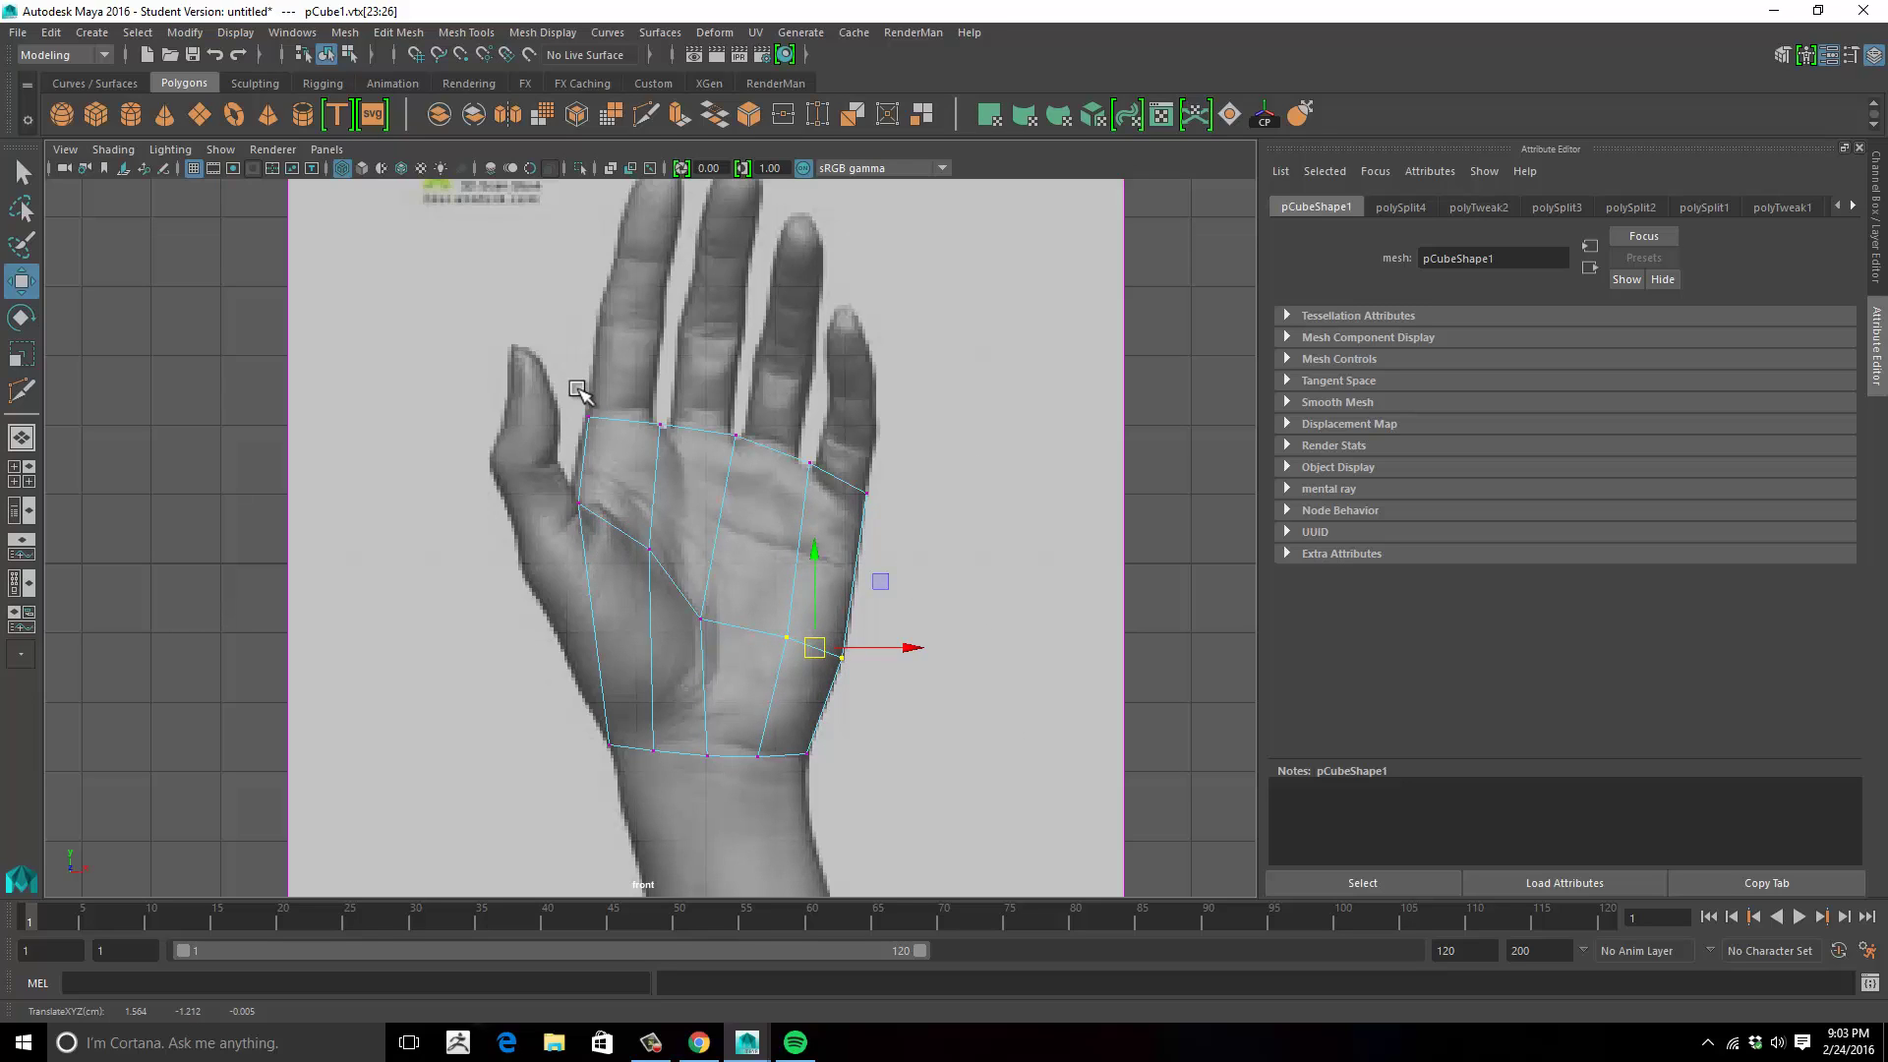
Nudge the knuckle-edge vertices to line up with the bases and gaps of the fingers.
left_click_drag(578, 389, 674, 415)
left_click_drag(661, 428, 819, 475)
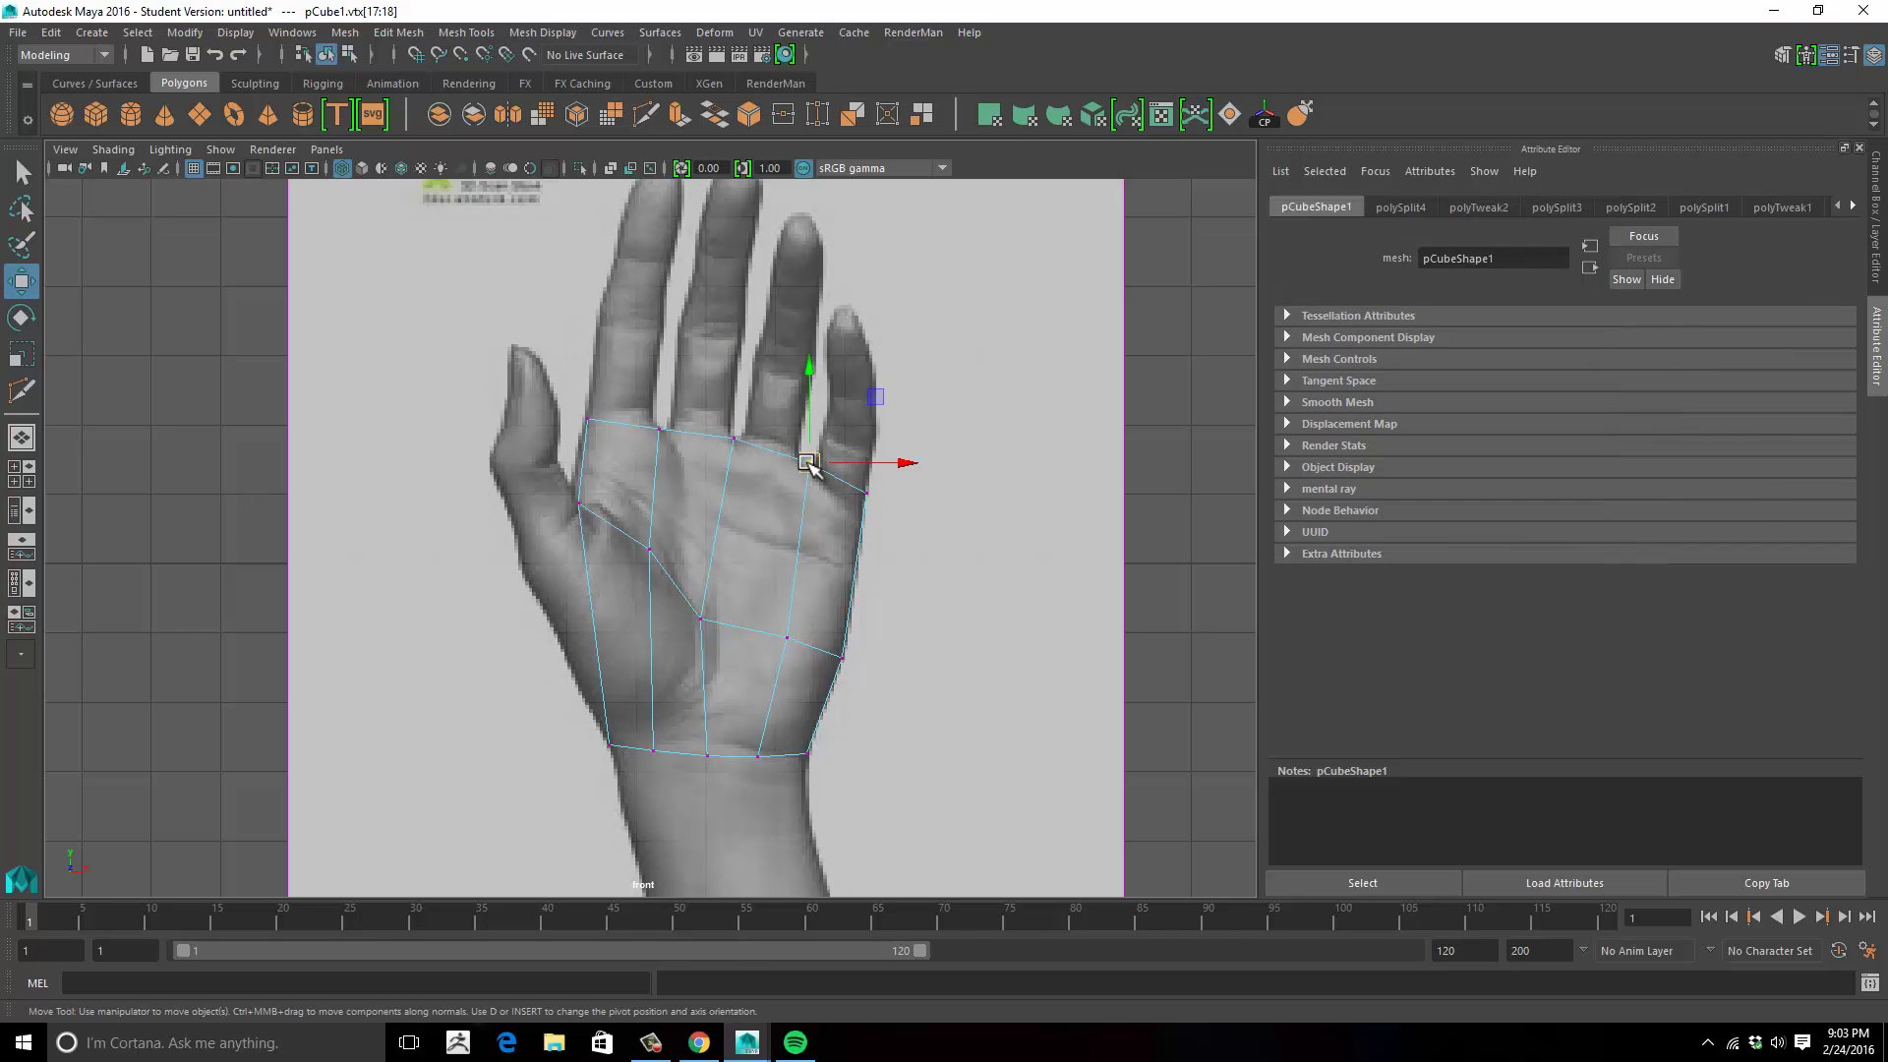
left_click(974, 477)
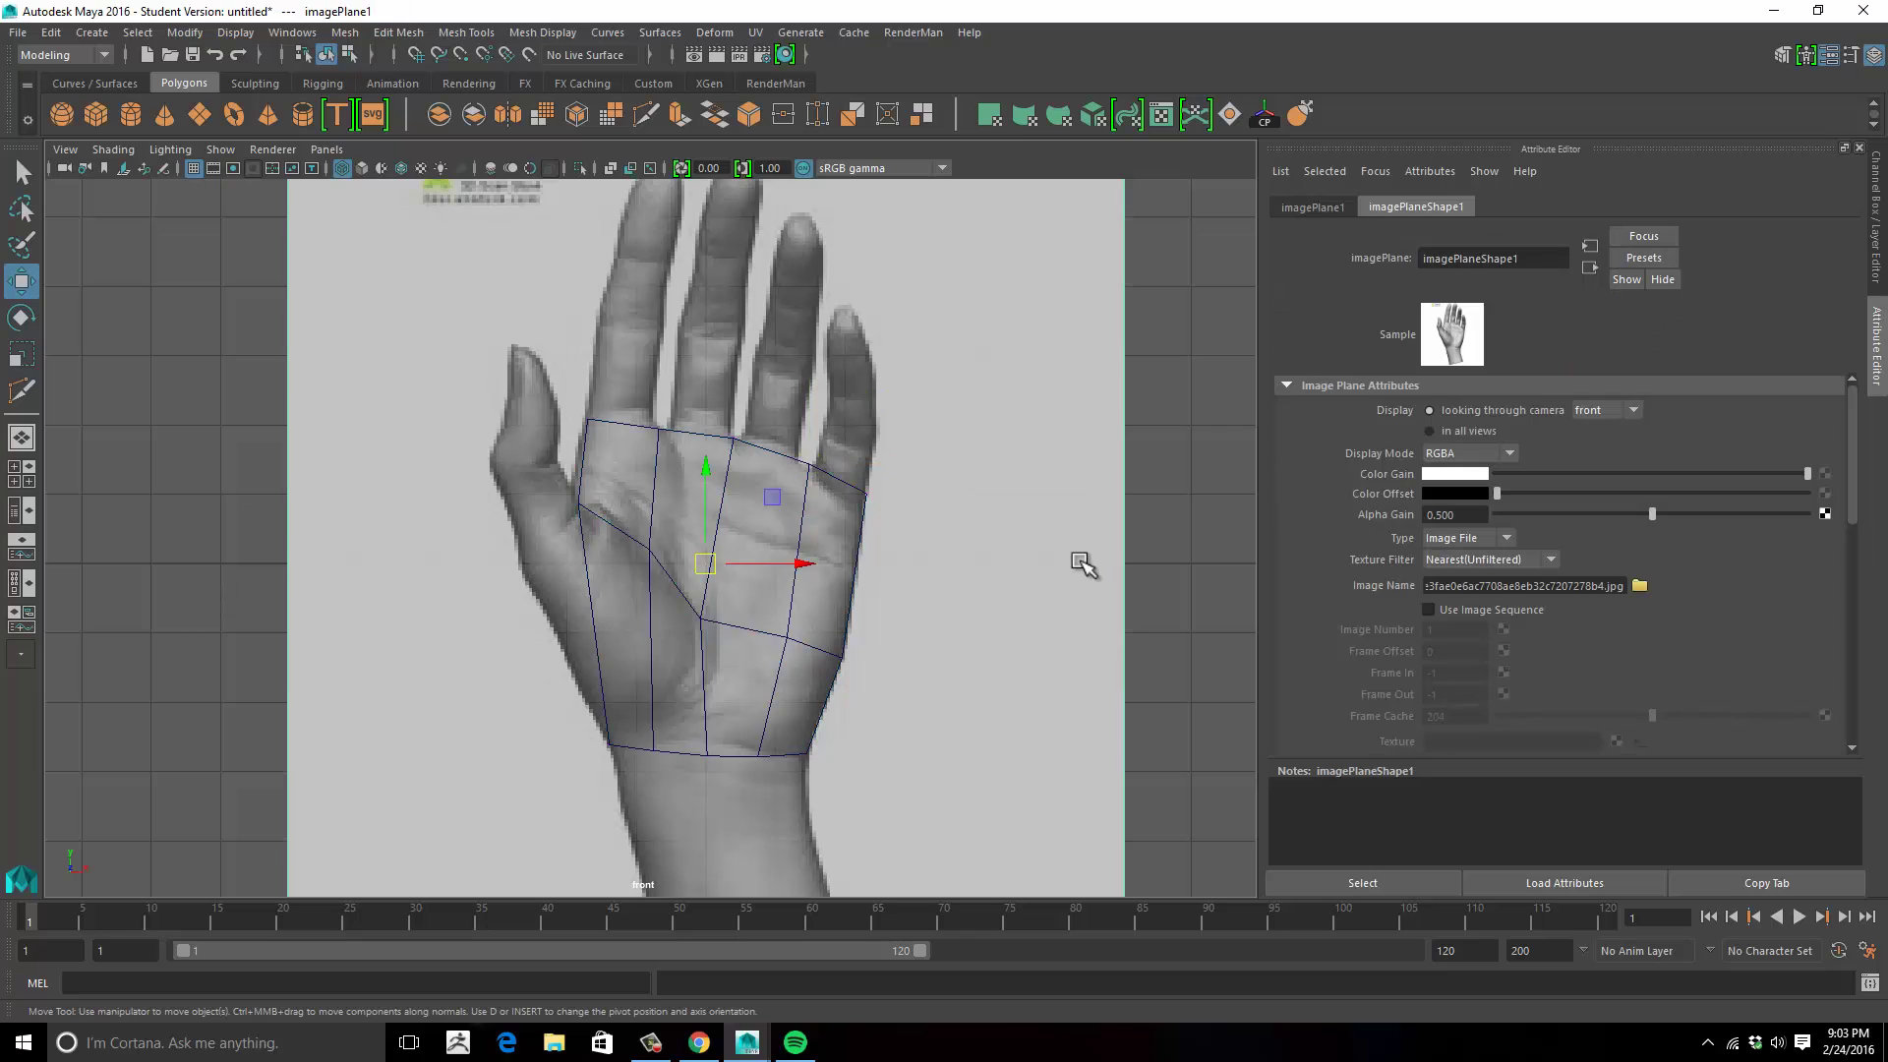
Inspect the palm's thickness and side profile in the perspective view.
left_click(700, 619)
key("space")
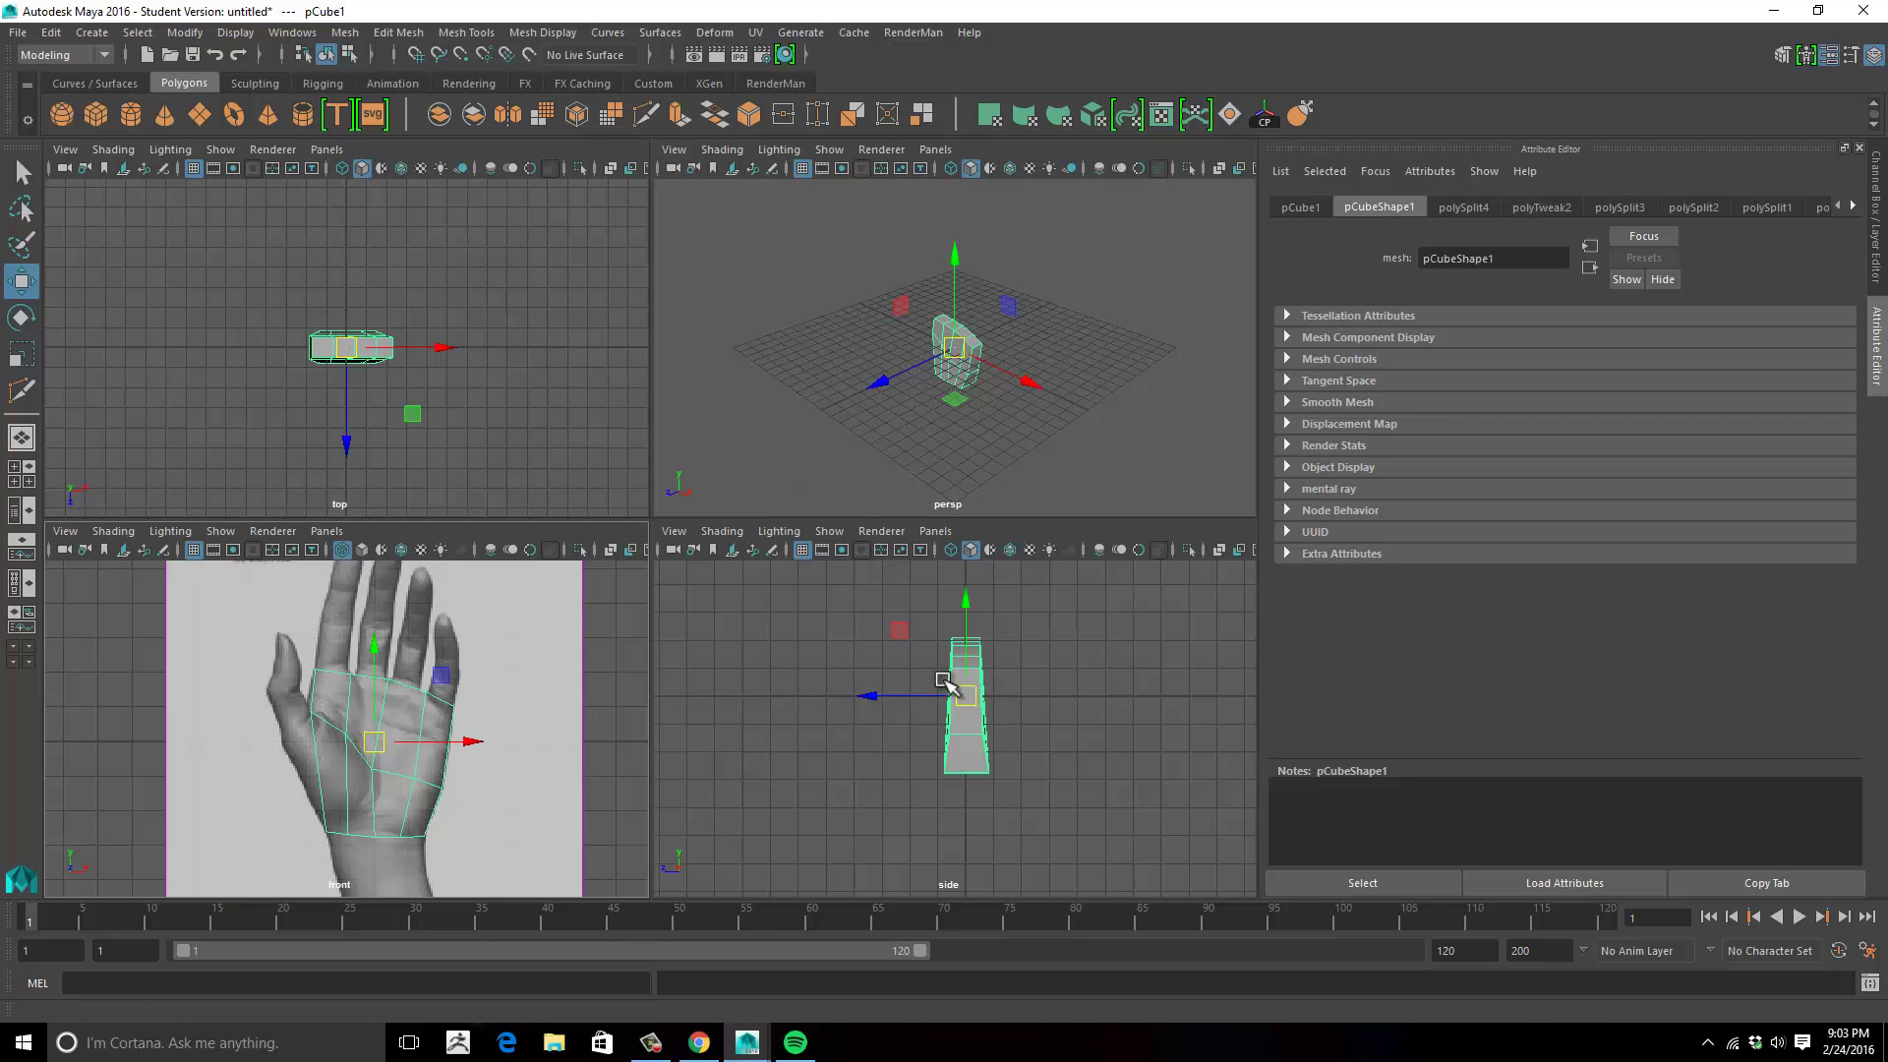
key("space")
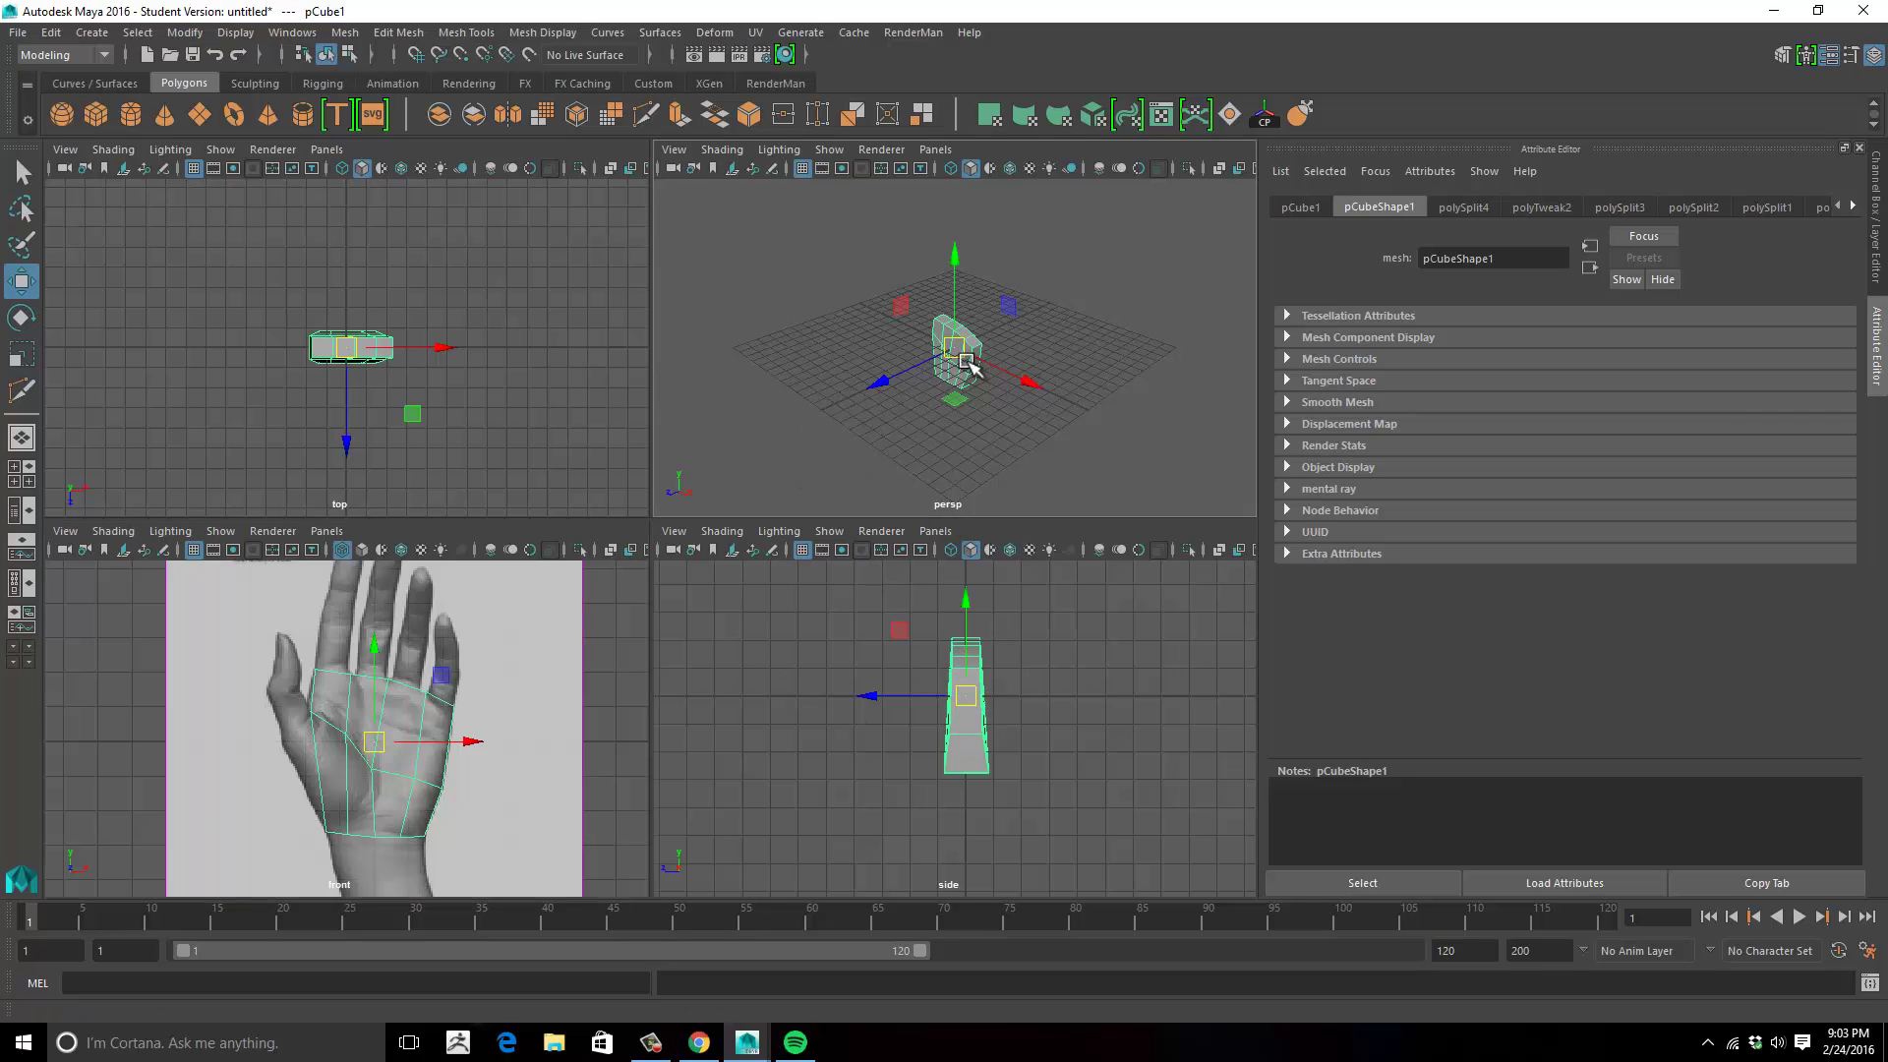
key("space")
left_click_drag(746, 491, 500, 470, "alt")
right_click_drag(636, 465, 807, 519, "alt")
left_click_drag(806, 518, 715, 562, "alt")
left_click(747, 568)
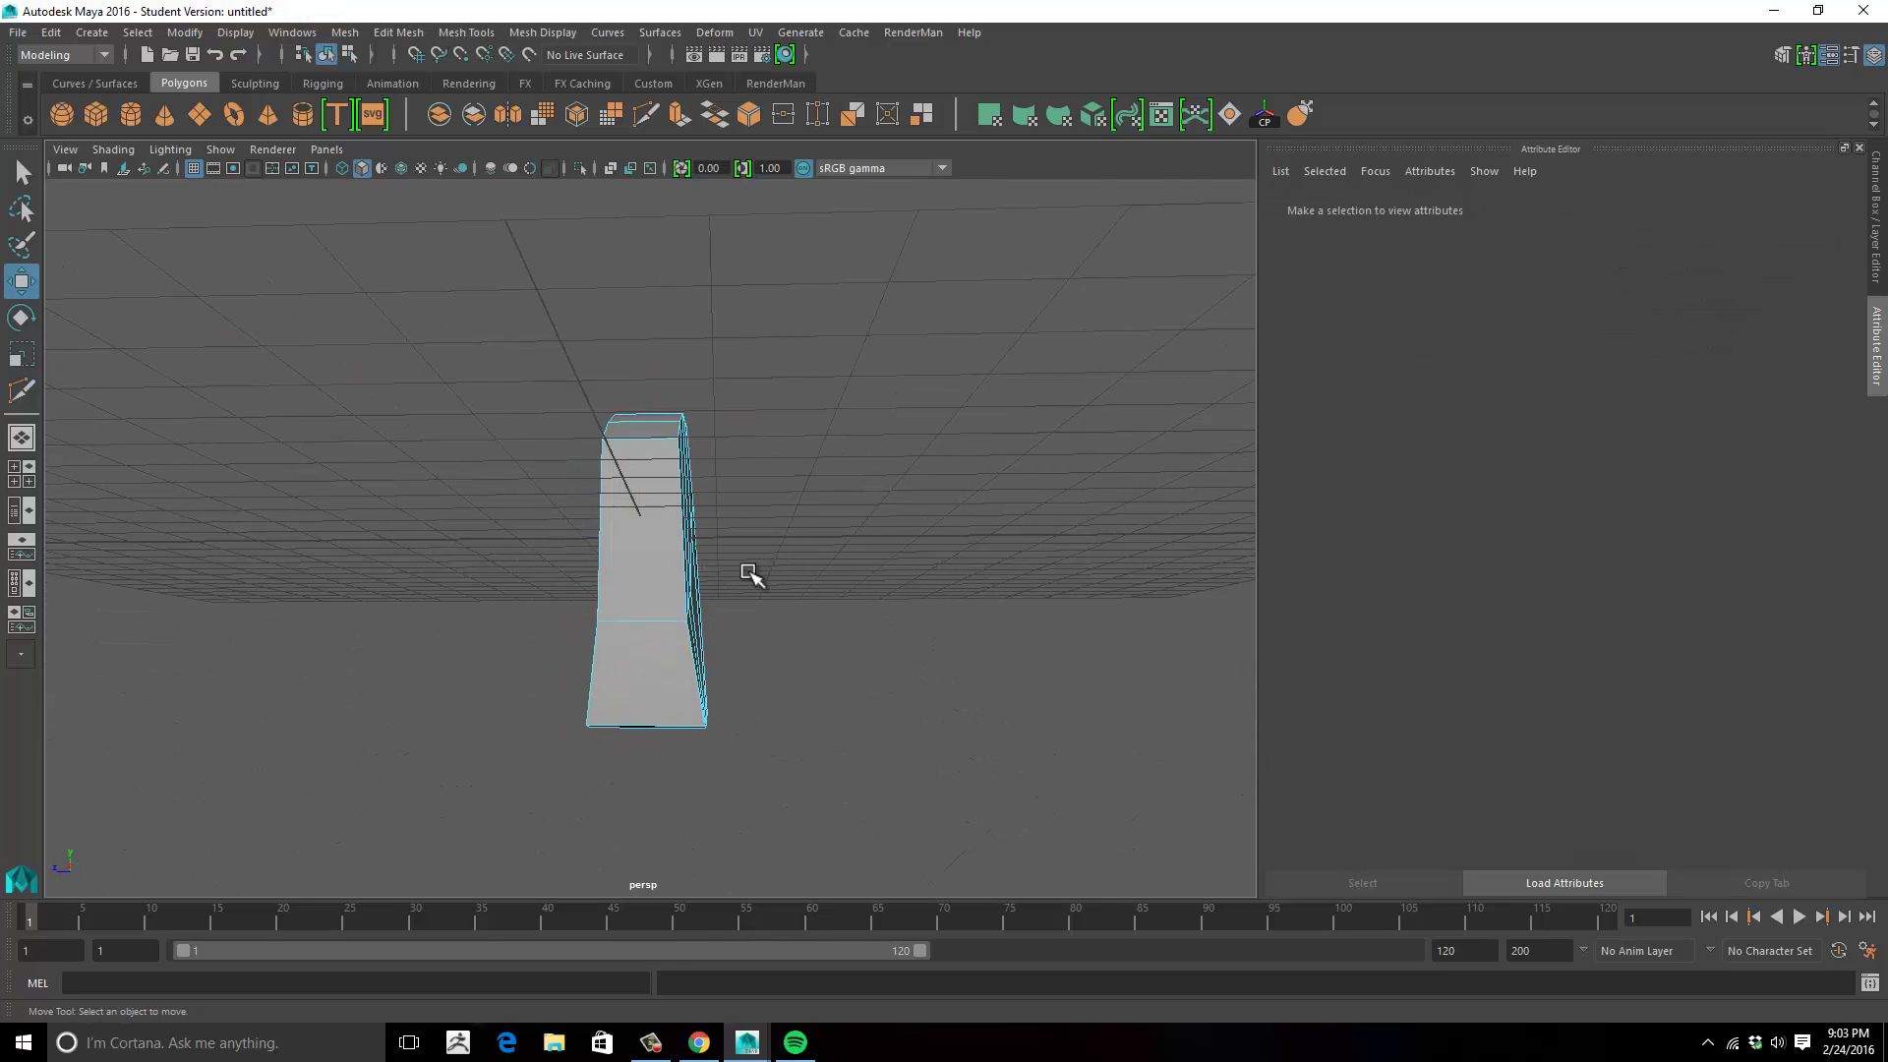
In the side view's wireframe, move all back-of-hand vertices above the wrist outward to thicken the palm.
key("space")
key("space")
scroll(822, 590, "up", 2)
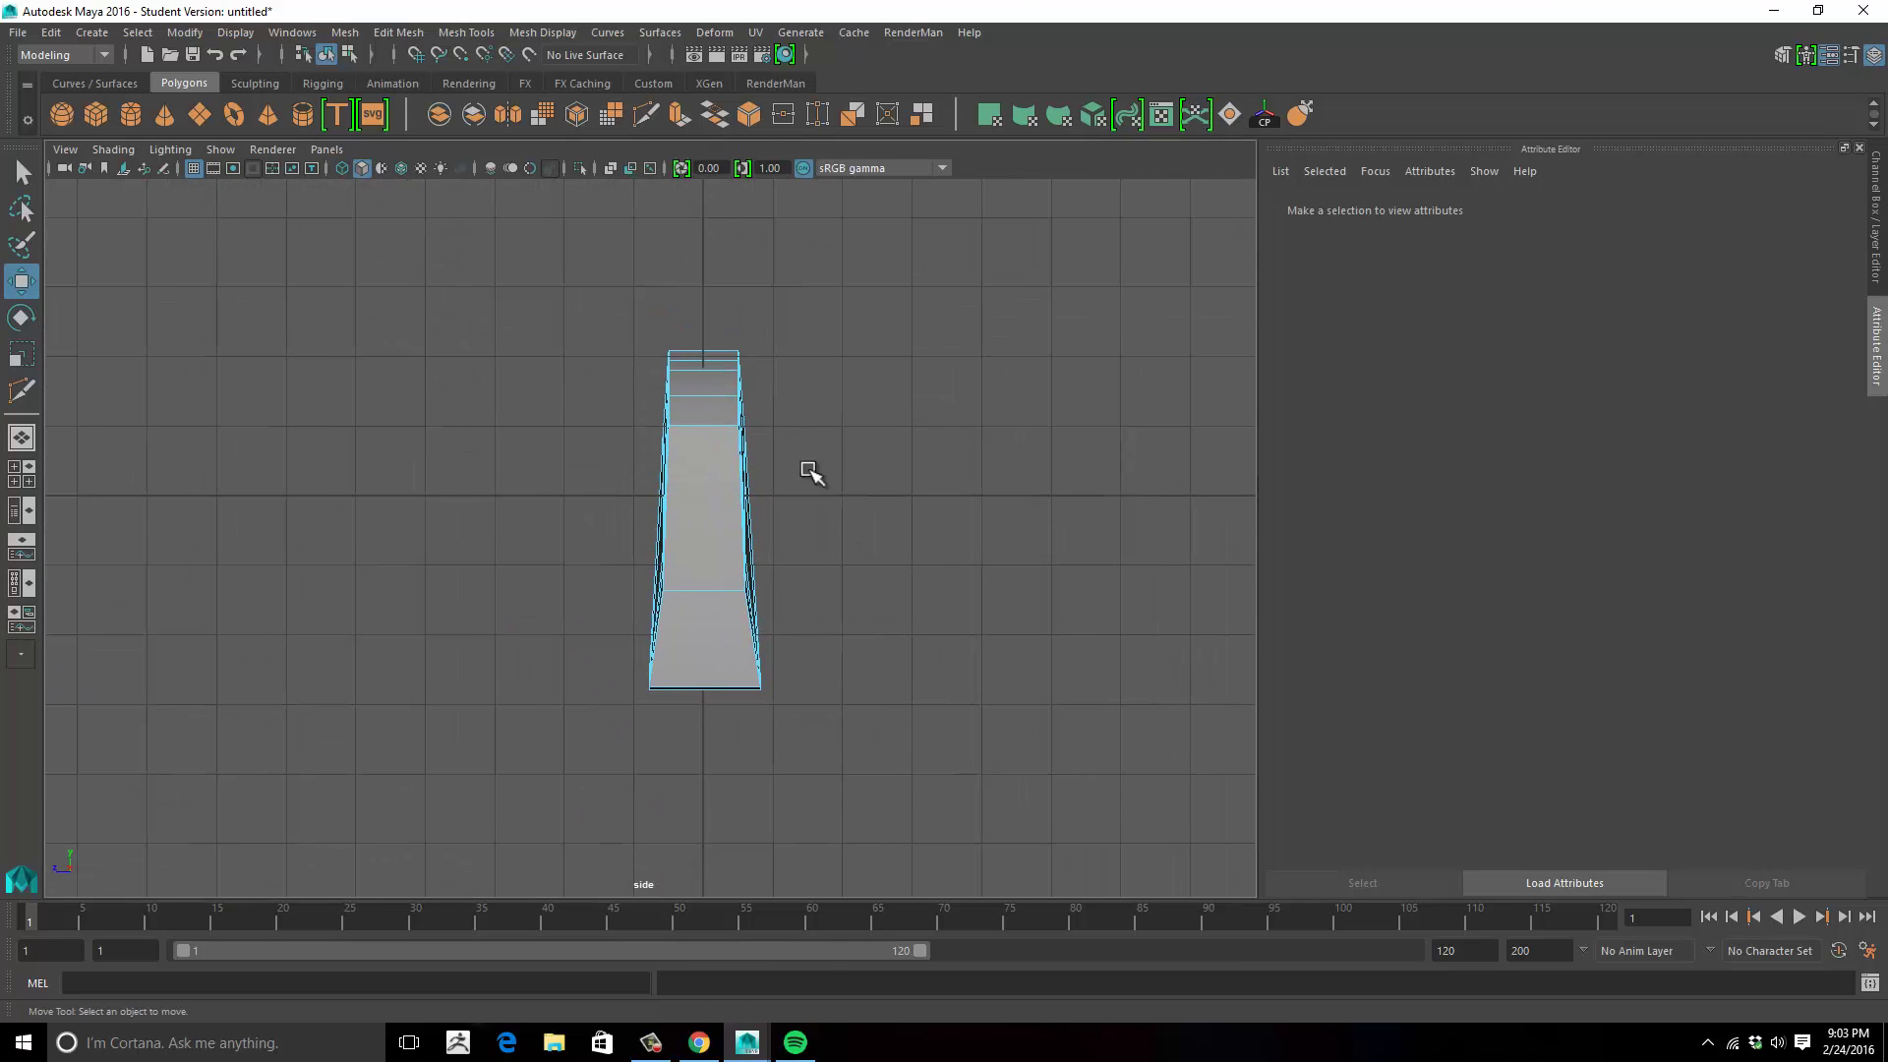
right_click_drag(742, 476, 671, 468)
left_click_drag(837, 422, 768, 569)
key("4")
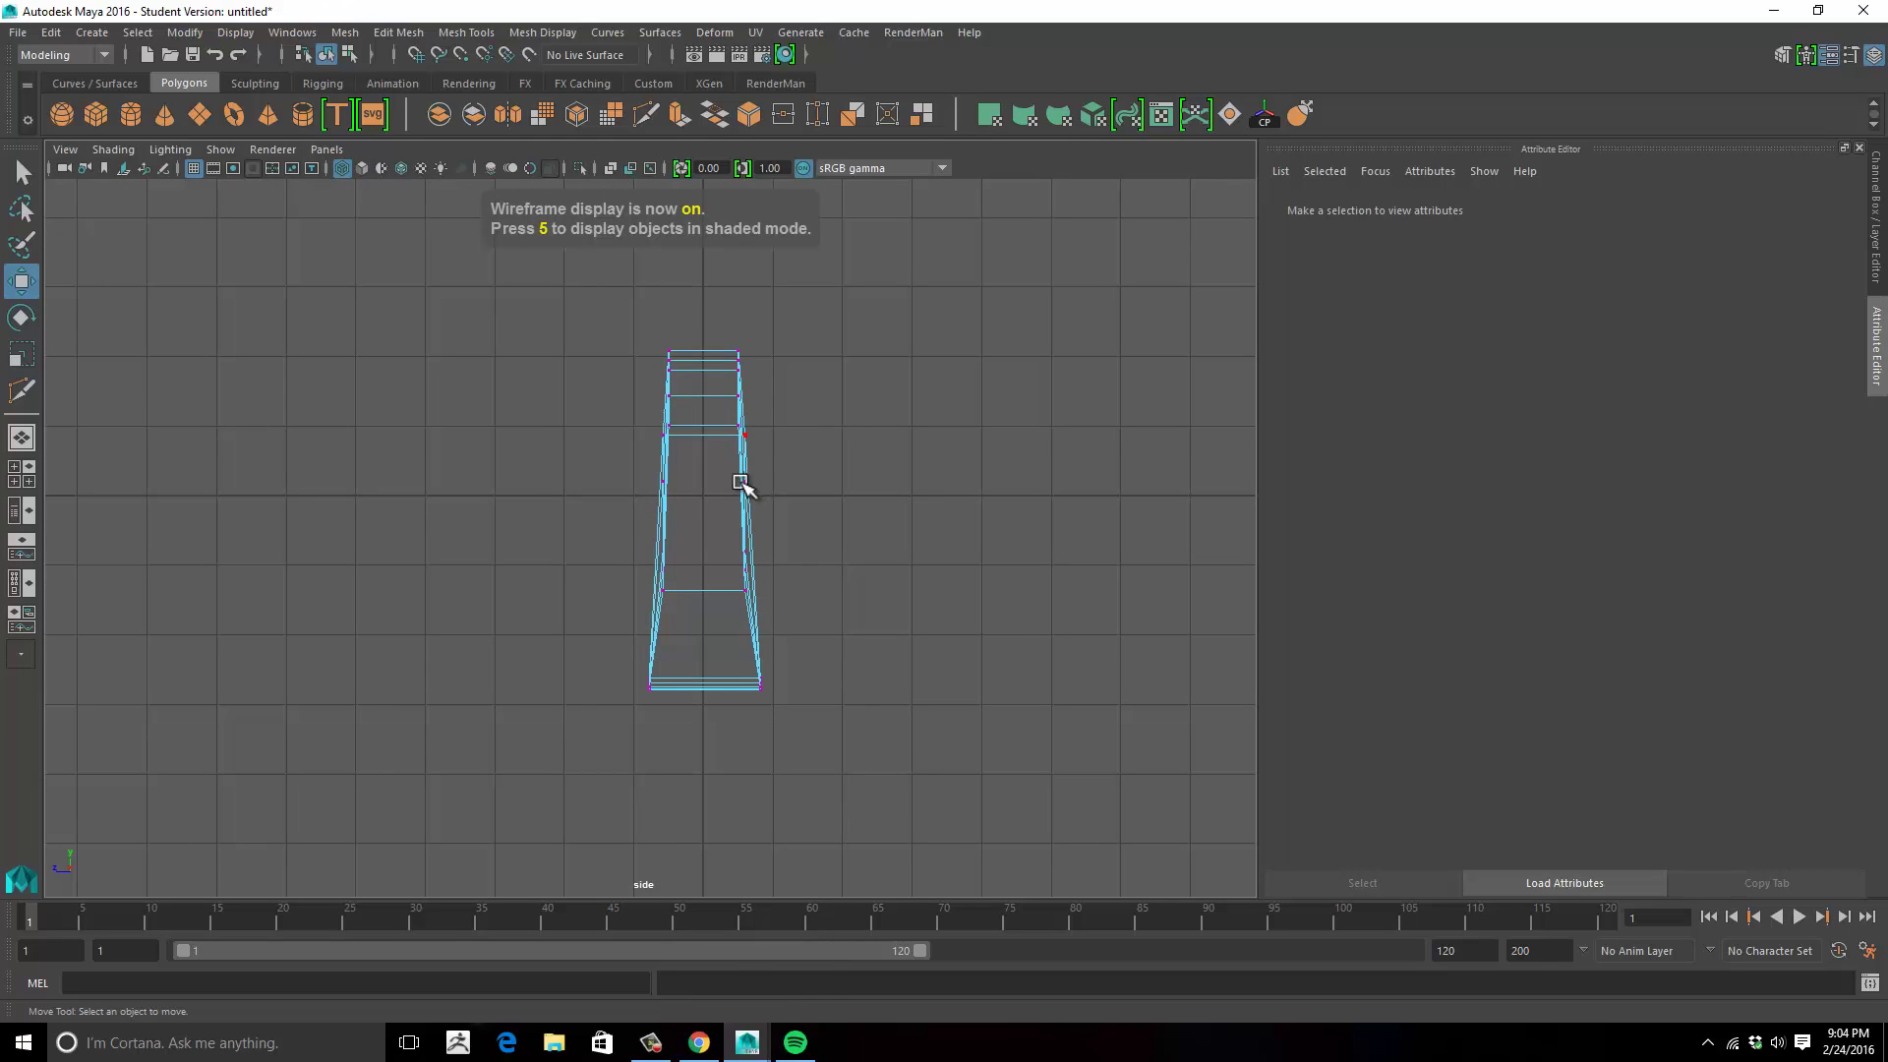
right_click_drag(743, 493, 807, 443)
left_click_drag(820, 499, 885, 384)
left_click_drag(847, 304, 710, 596)
left_click_drag(686, 476, 709, 473)
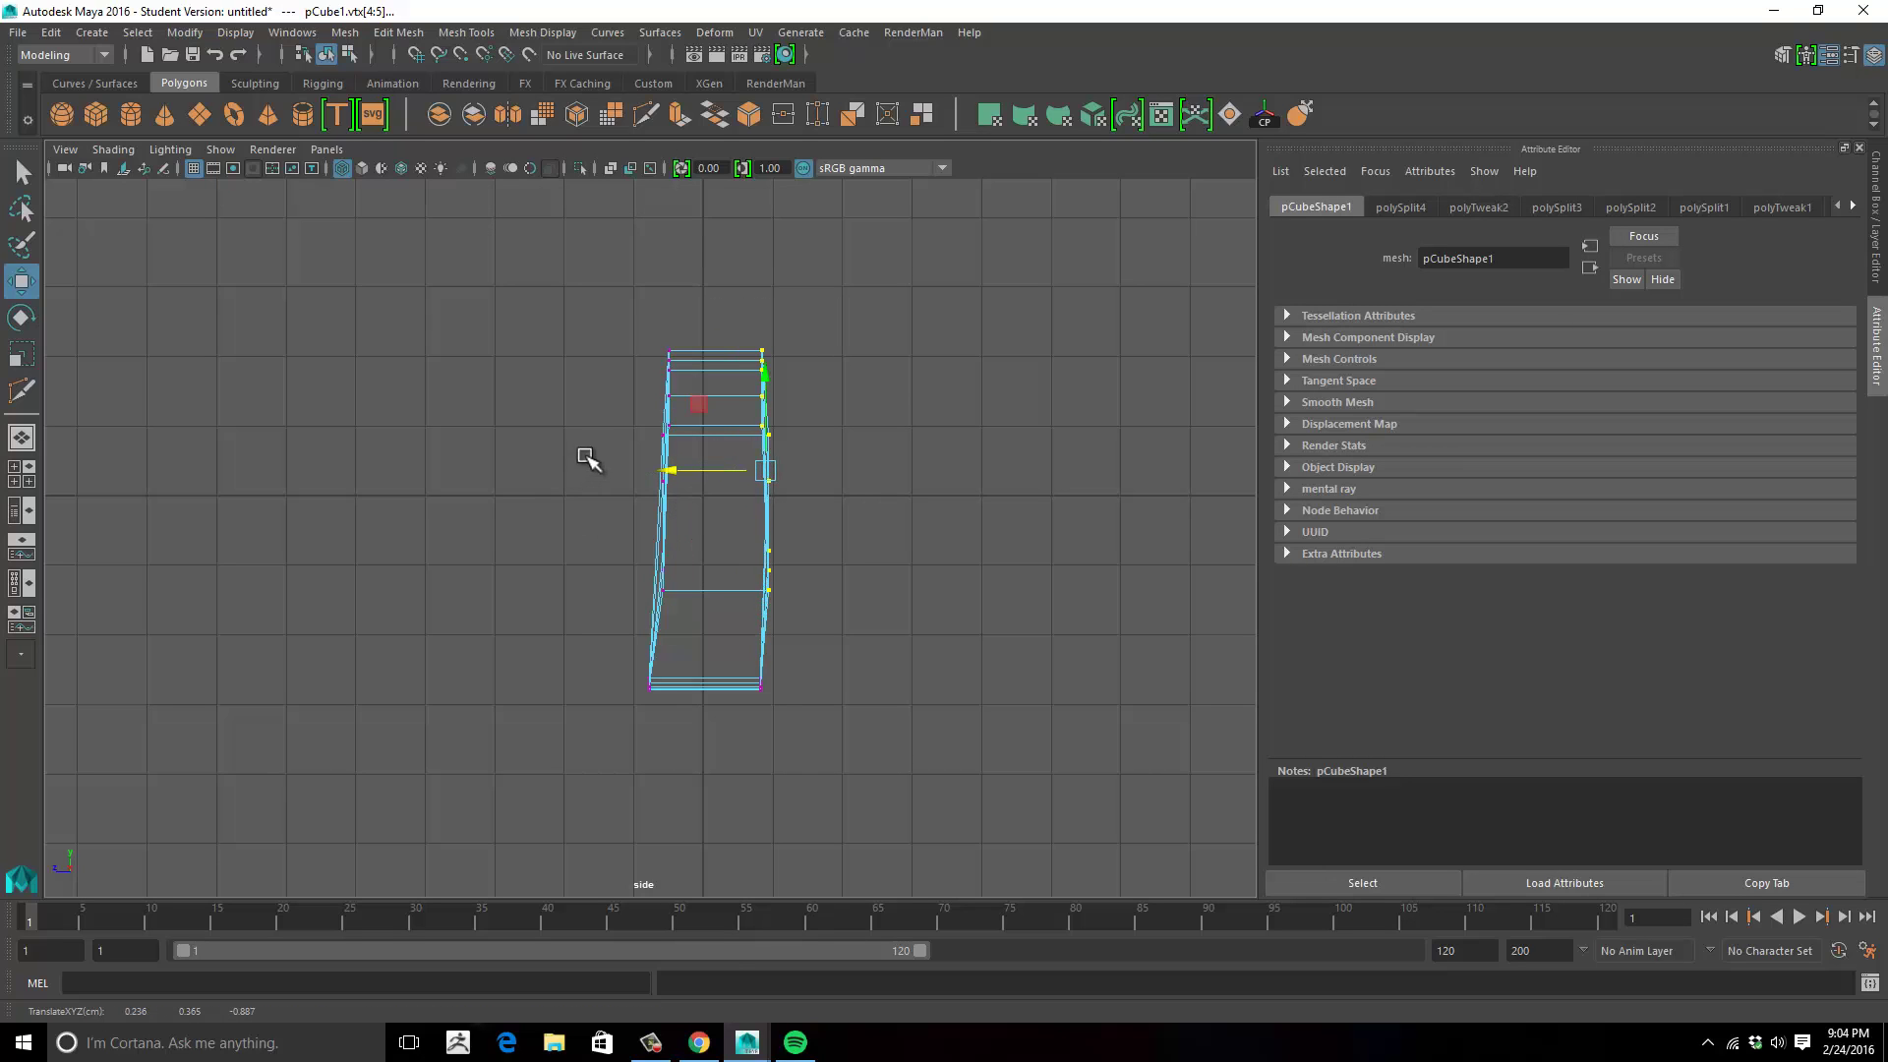
Bulge the palm-side loop vertices outward in the side view and shift the knuckle-end vertices toward the palm side.
left_click_drag(582, 437, 700, 623)
left_click_drag(610, 536, 581, 534)
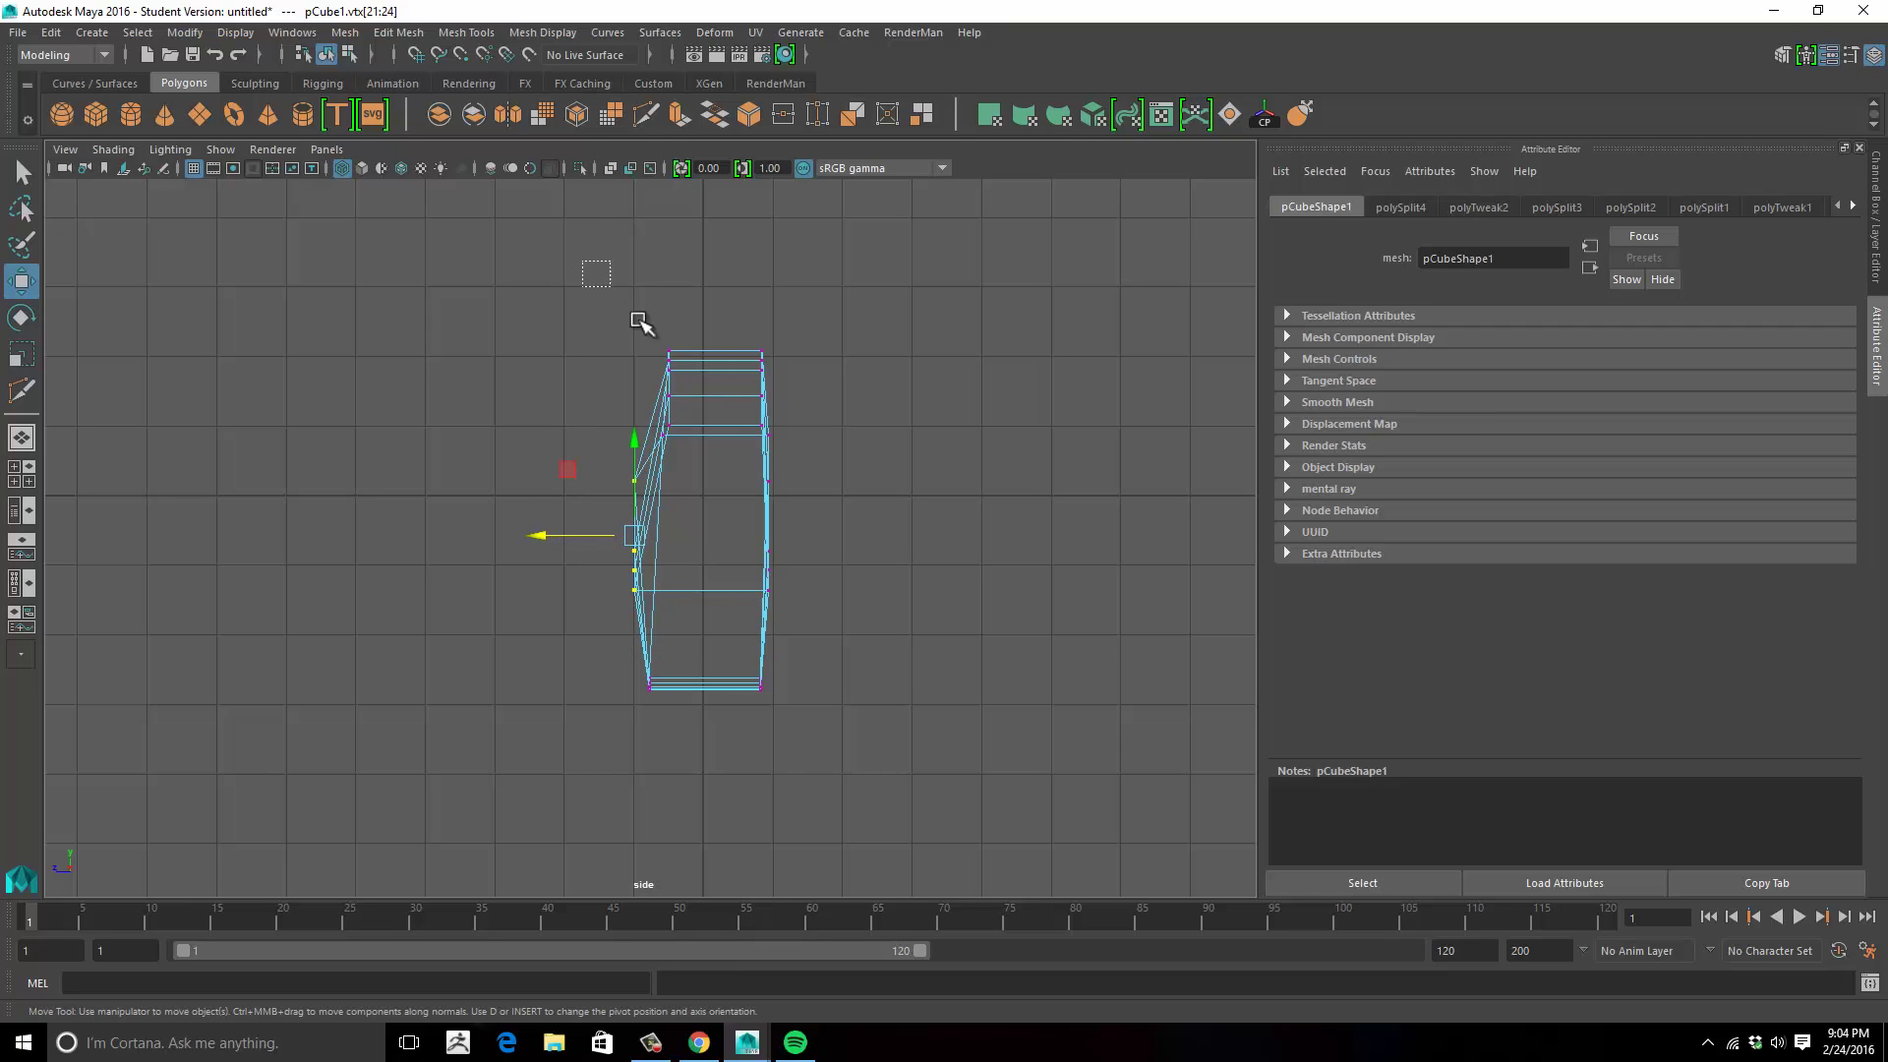
left_click_drag(639, 322, 764, 460)
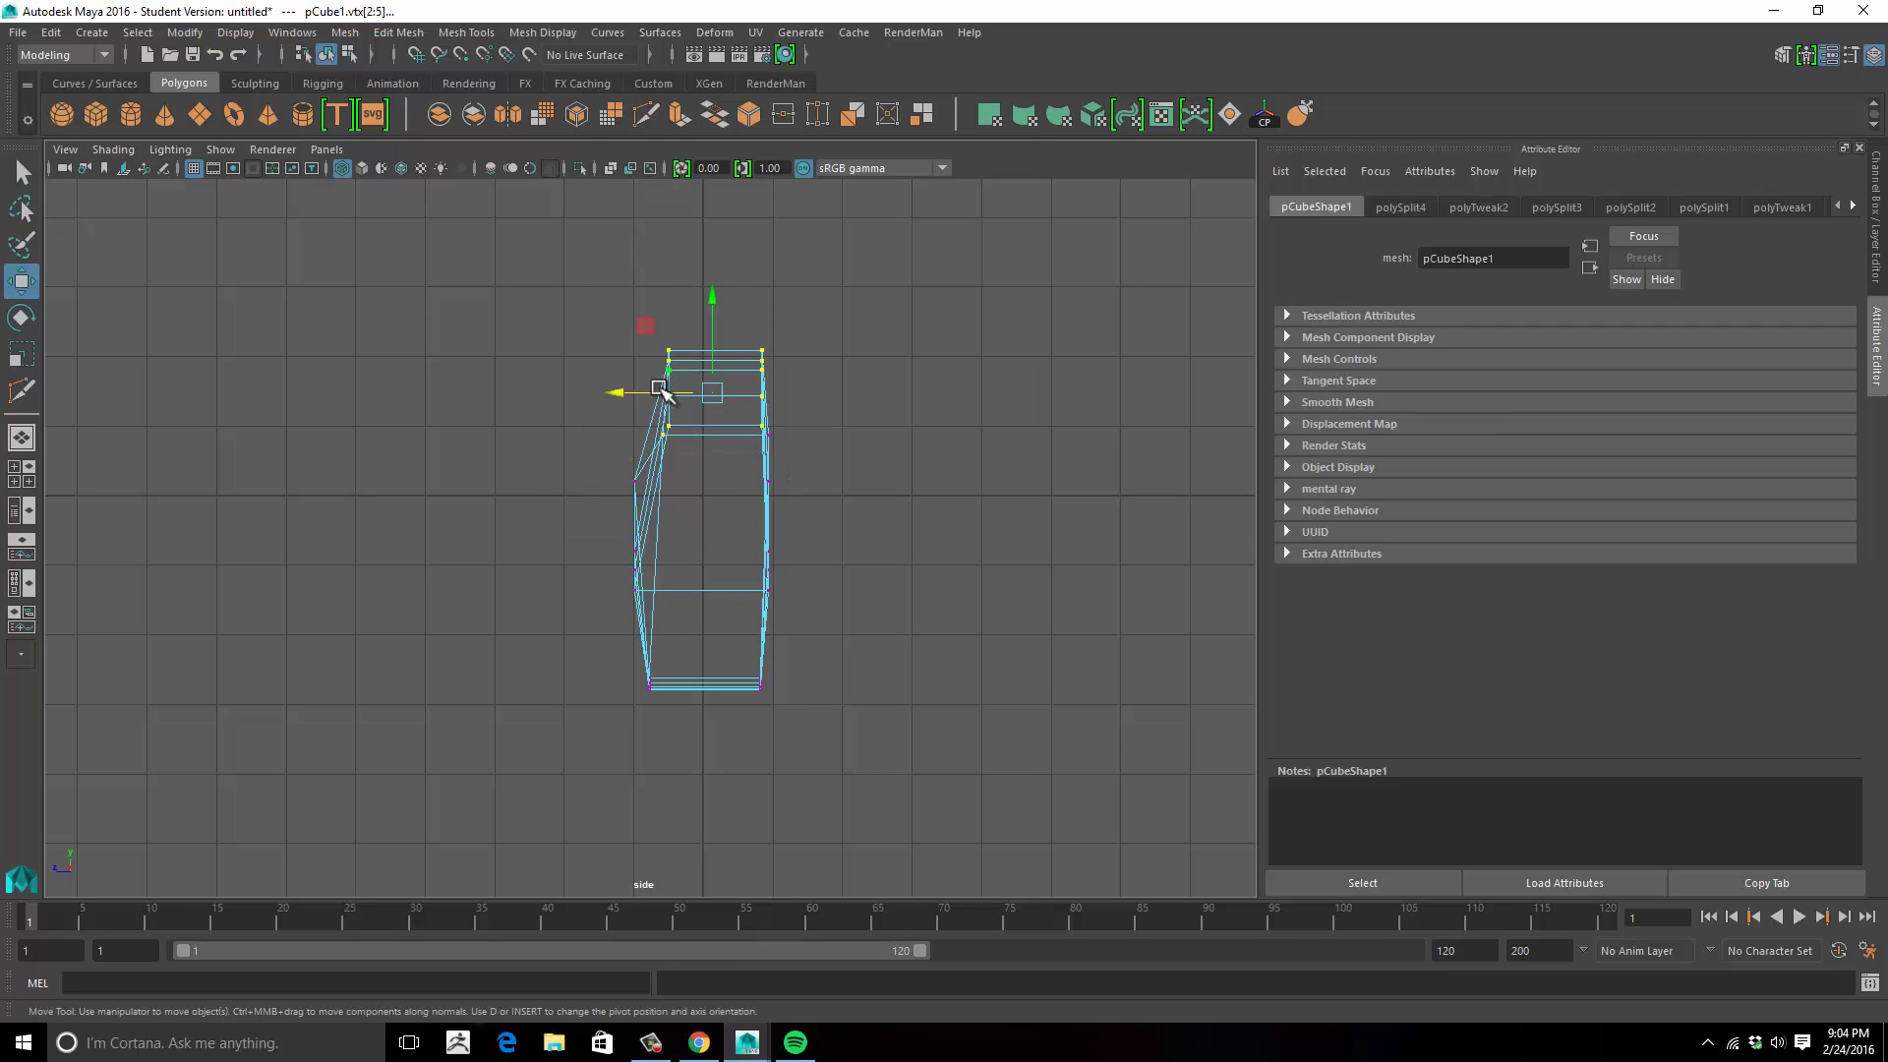
left_click_drag(661, 391, 646, 393)
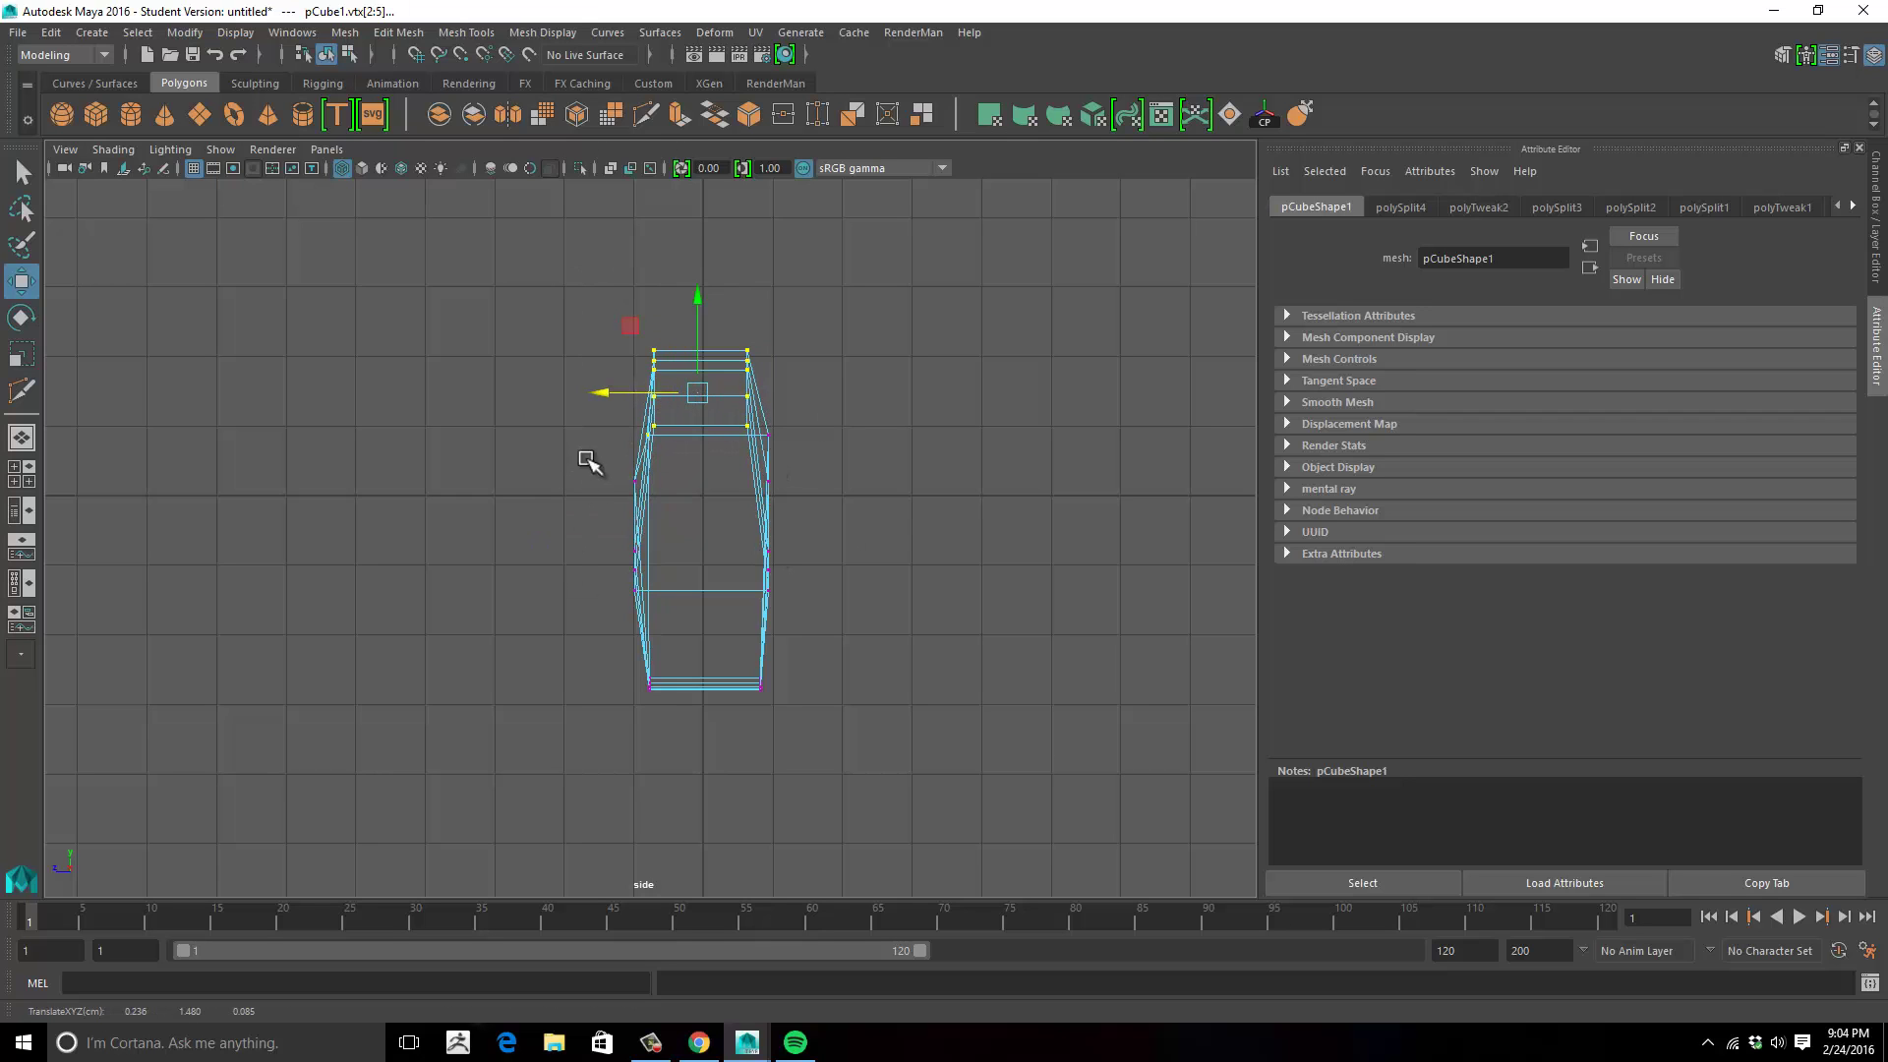
left_click_drag(582, 454, 676, 629)
left_click_drag(590, 538, 580, 536)
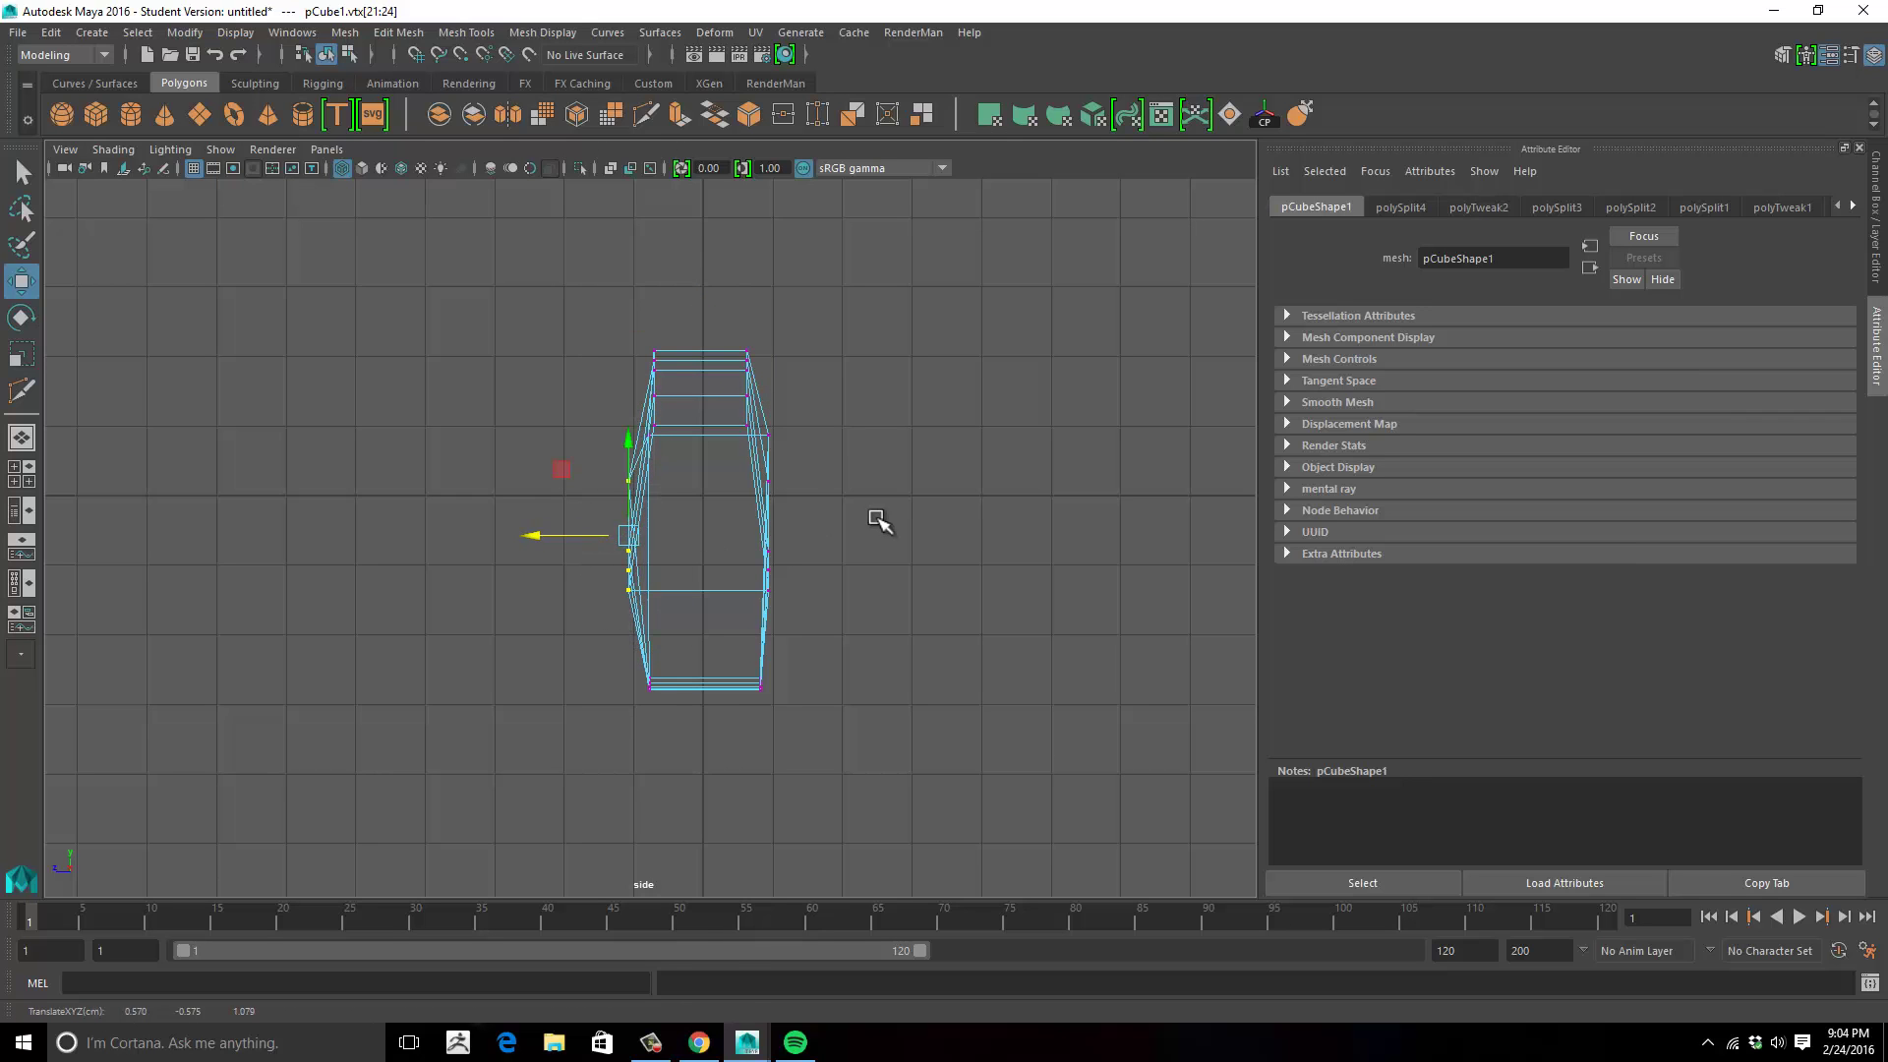
left_click(877, 517)
Preview the palm smoothed in the perspective view and return it to unsmoothed display.
key("space")
key("space")
left_click_drag(846, 412, 1072, 504, "alt")
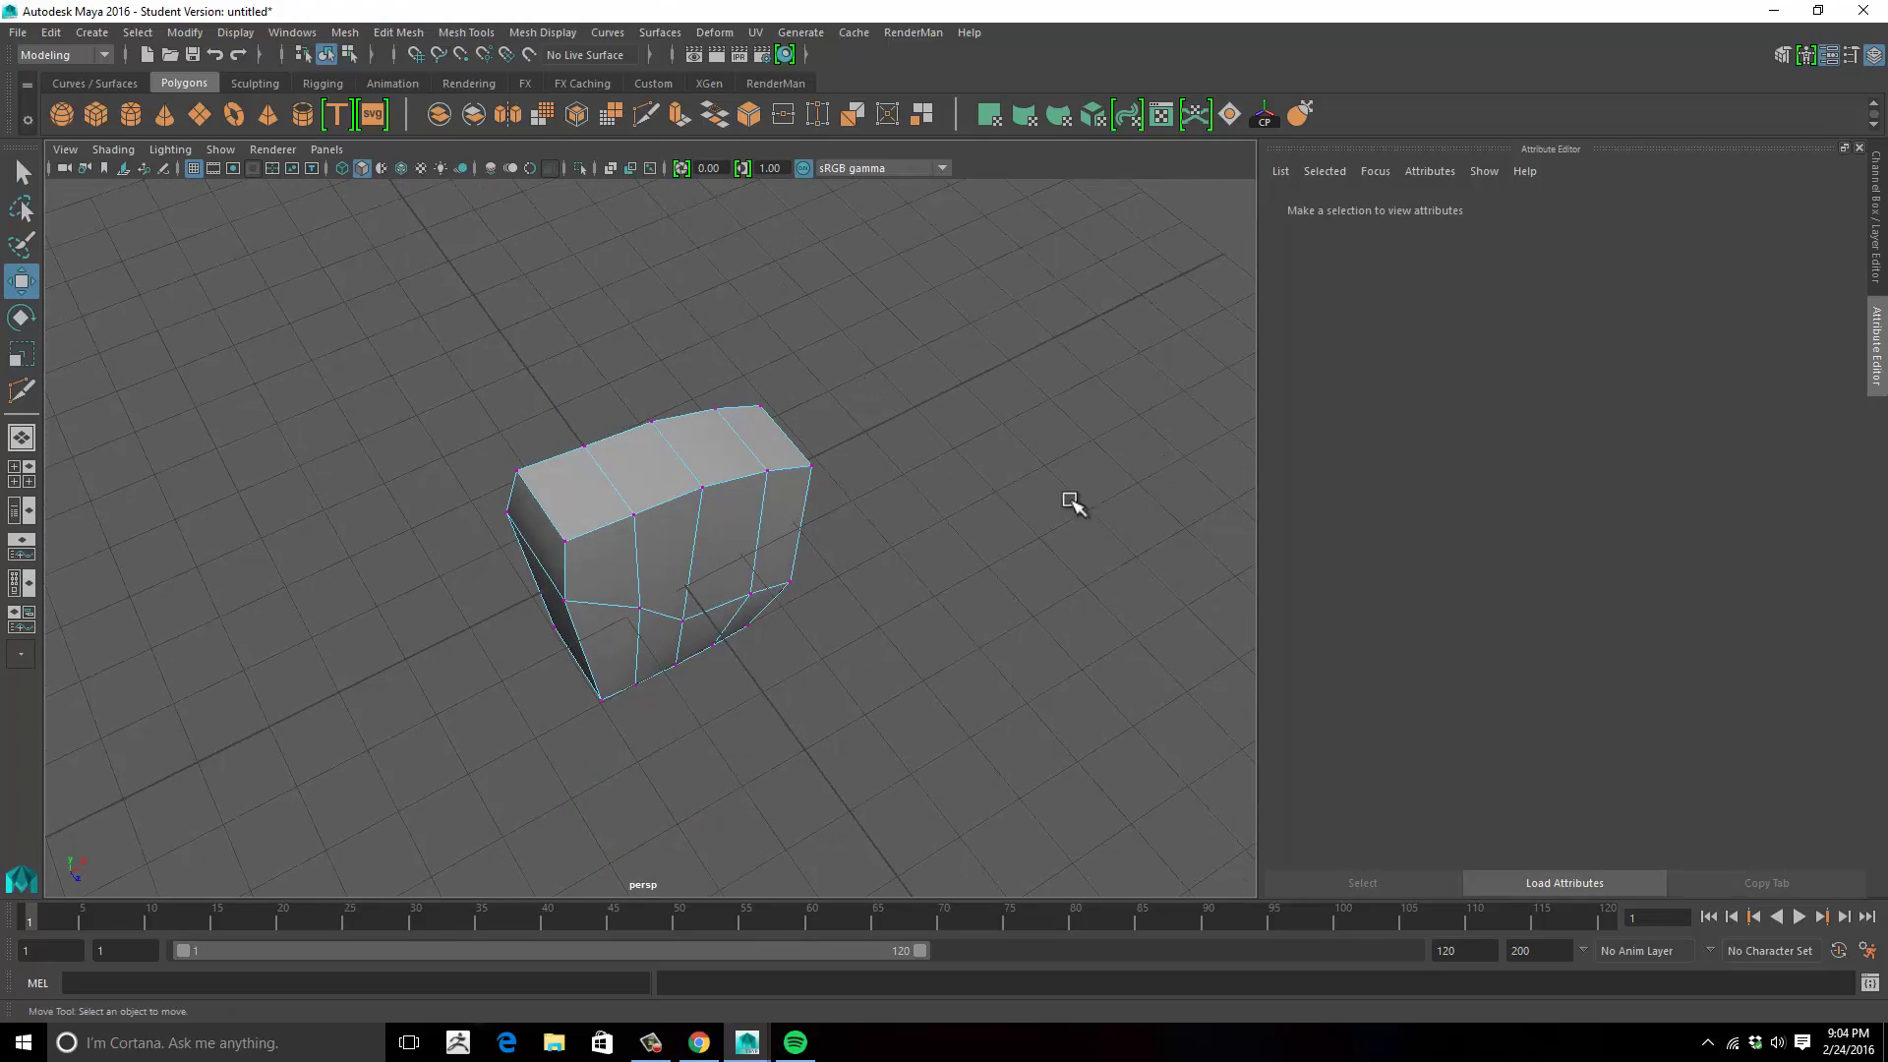
key("3")
left_click_drag(813, 468, 621, 169, "alt")
key("1")
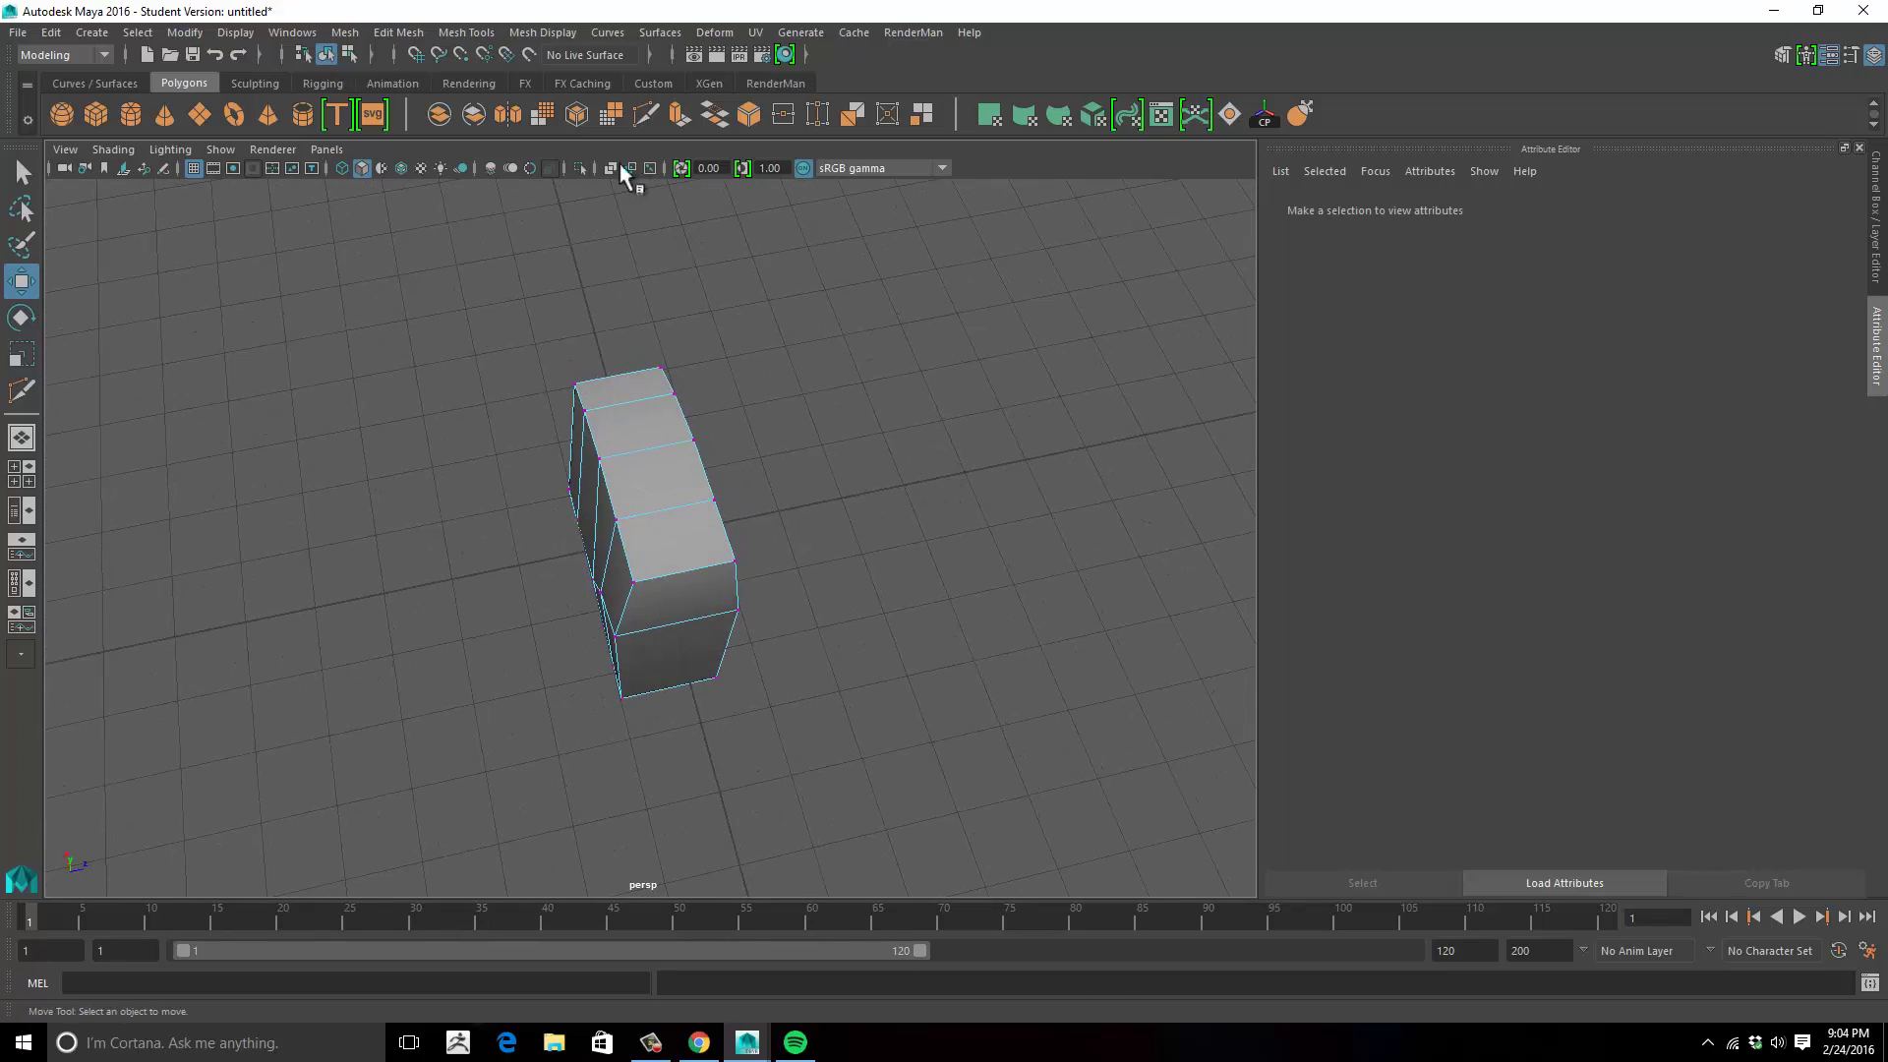
Insert an edge loop midway through the palm's thickness and scale it outward along the palm's width to round the sides.
left_click(643, 116)
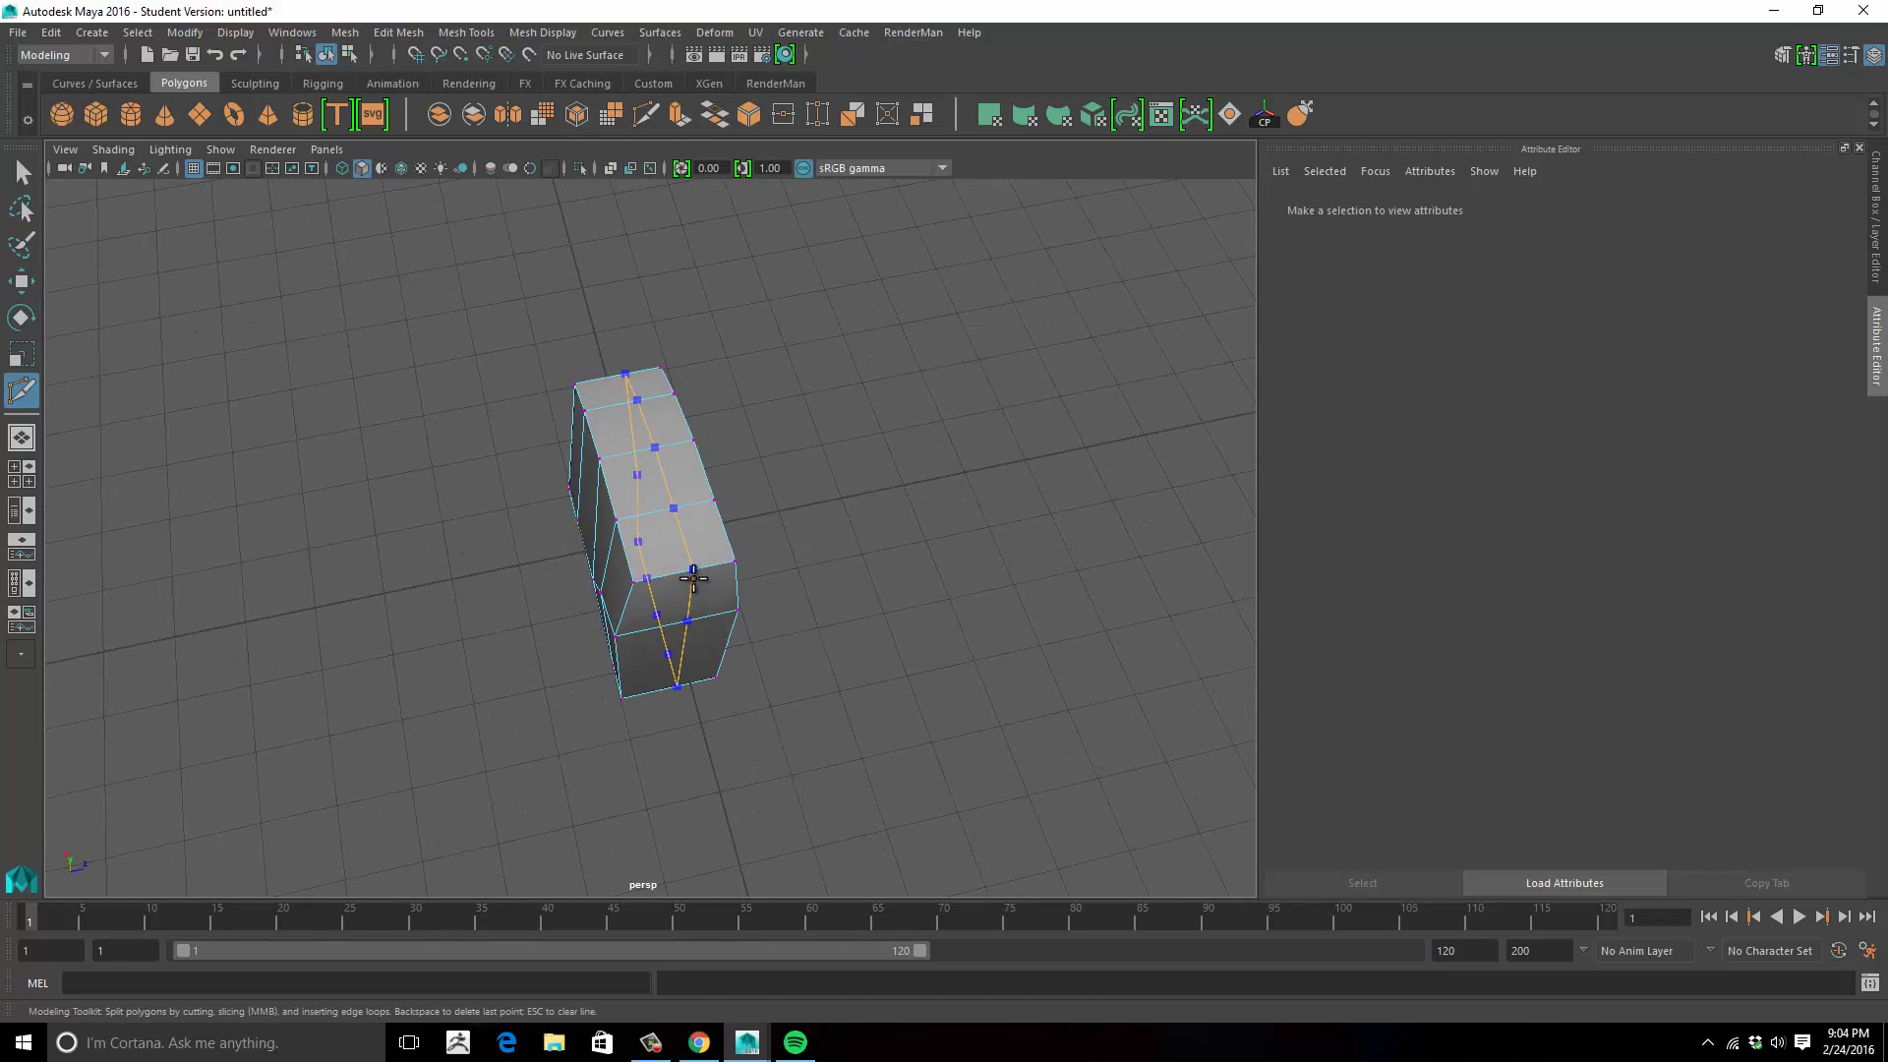
left_click(693, 577, "ctrl")
key("w")
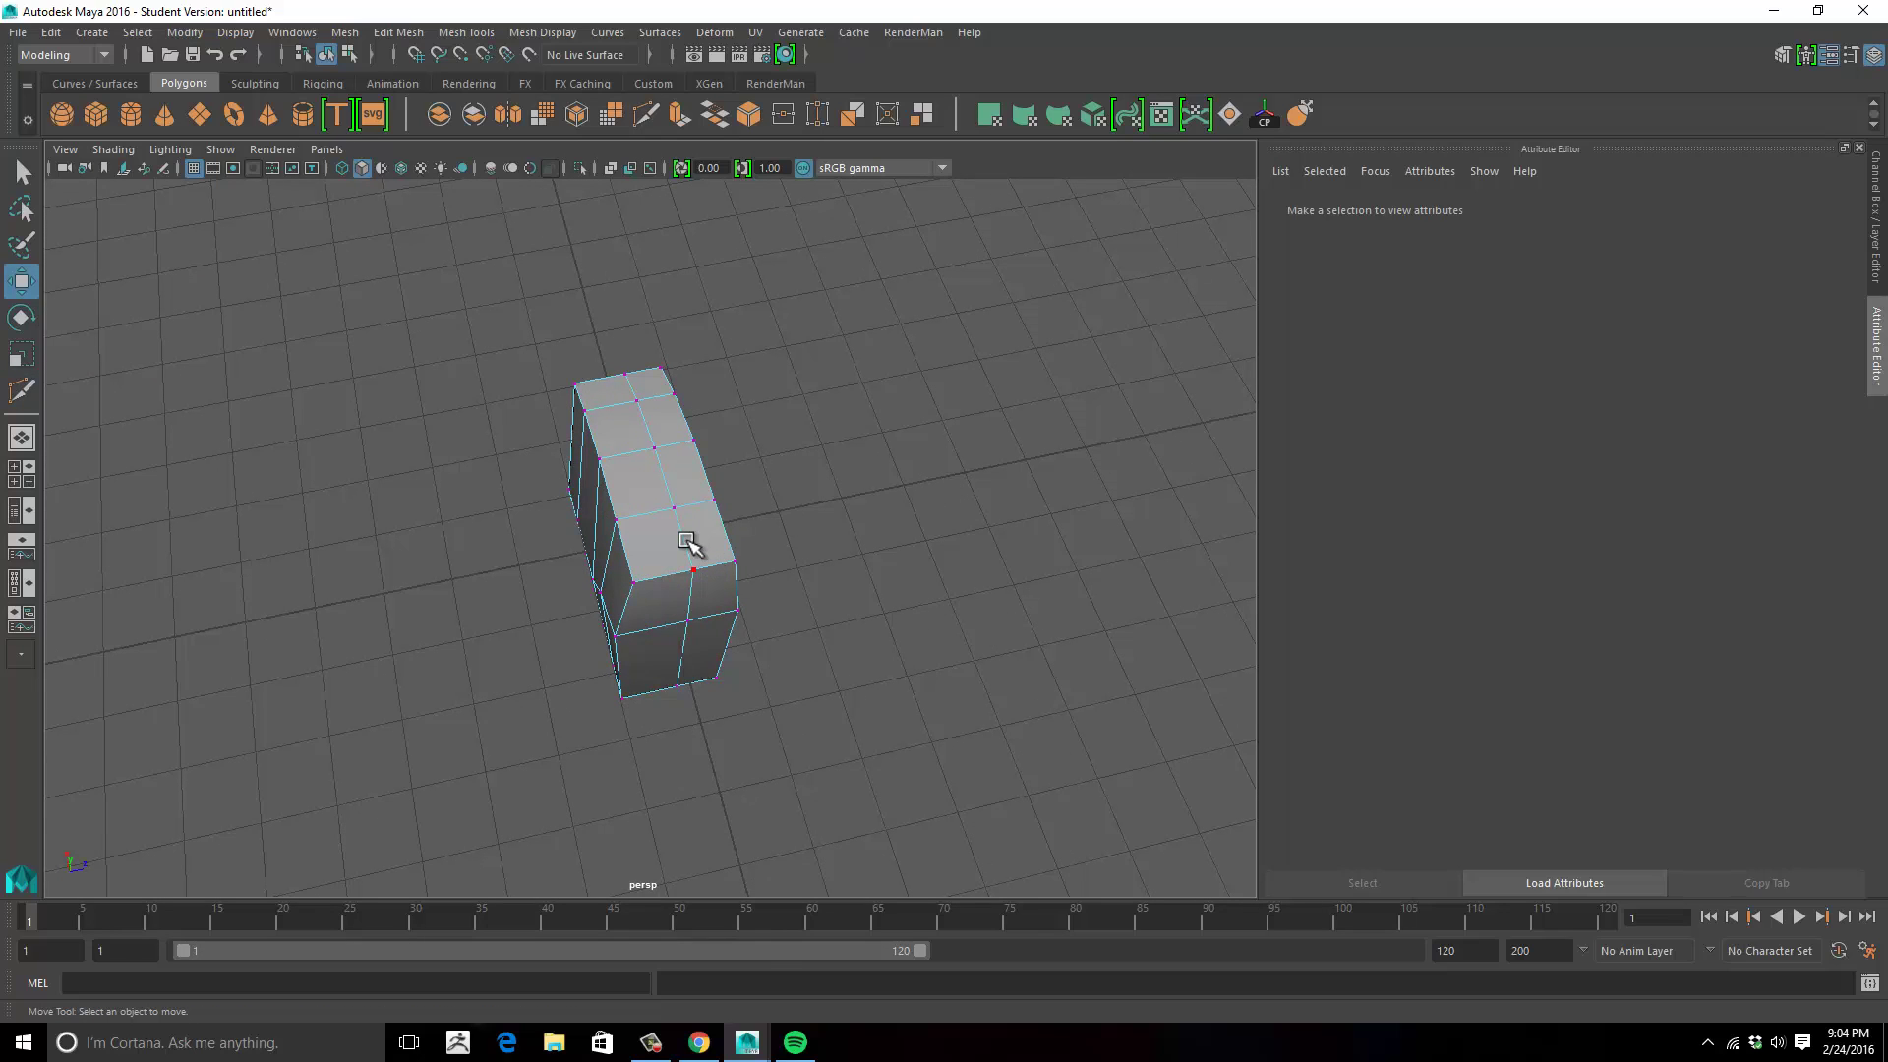
right_click_drag(686, 543, 686, 417)
double_click(686, 545)
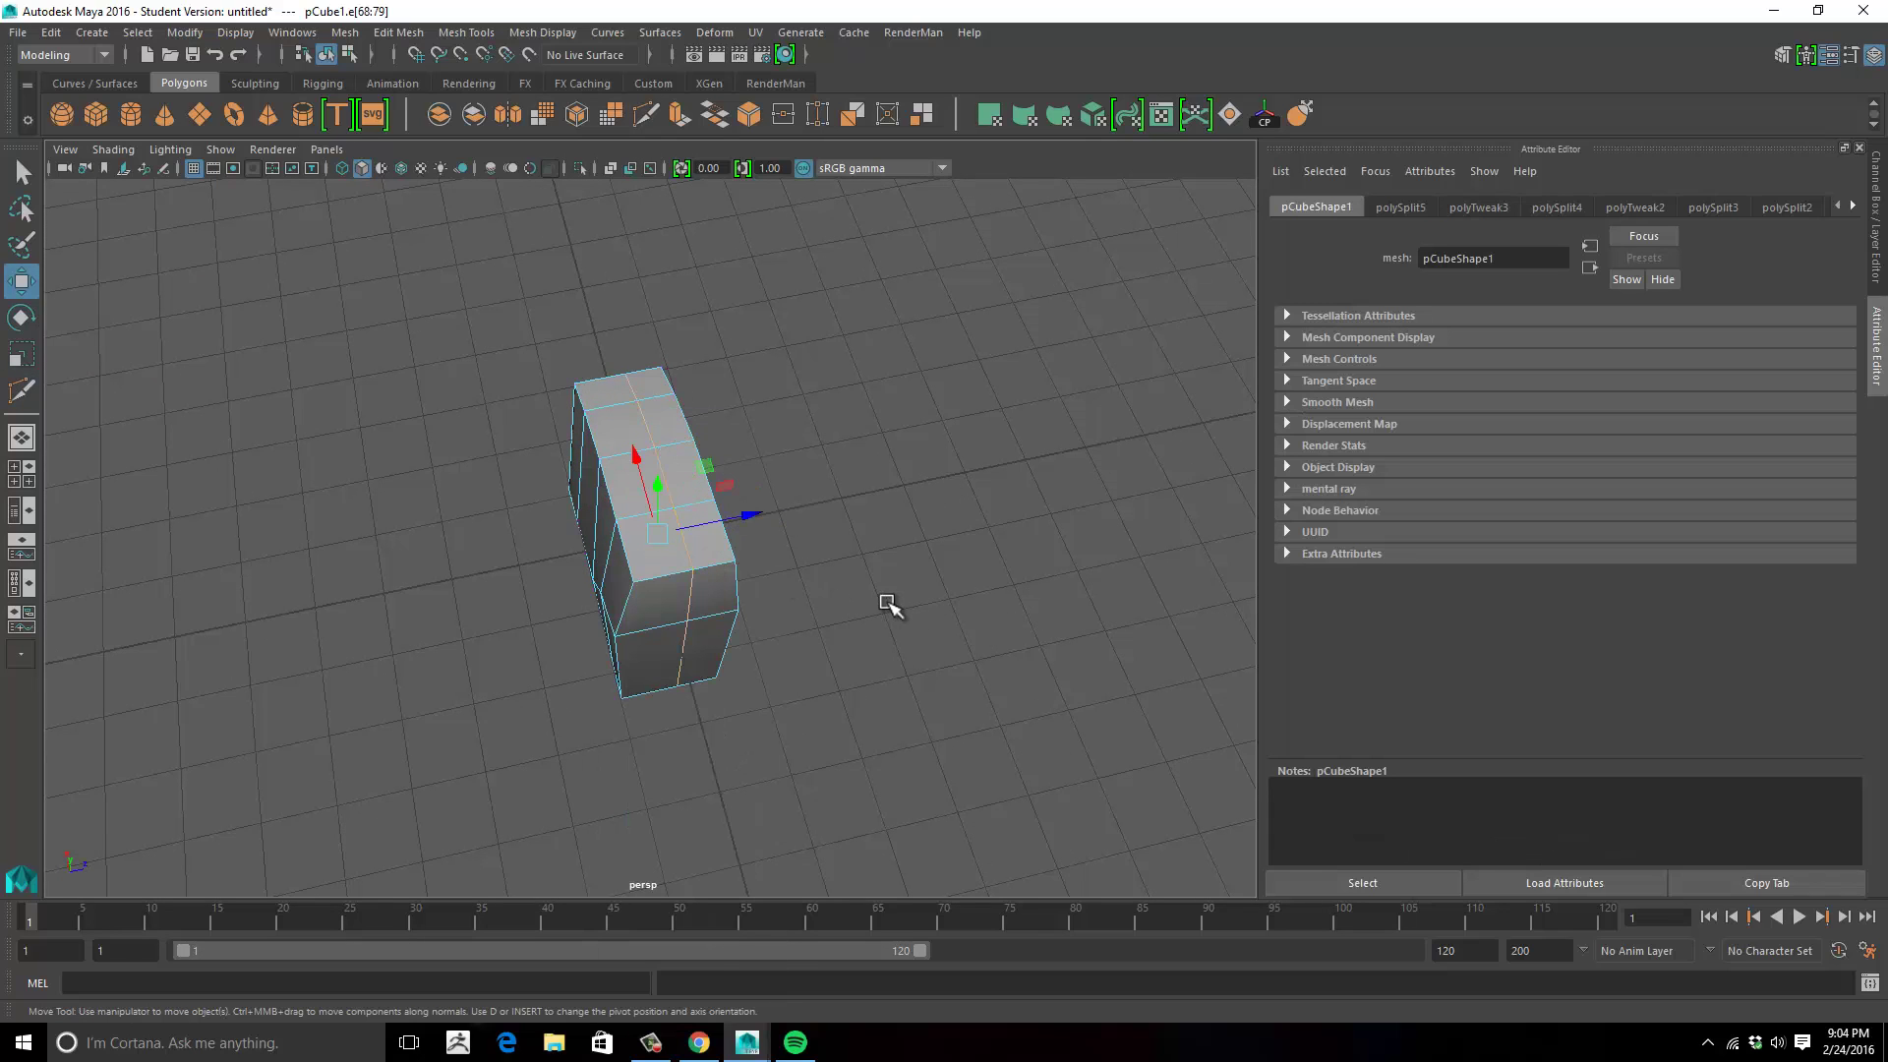
left_click_drag(887, 601, 901, 604, "alt")
key("r")
left_click_drag(620, 458, 618, 463)
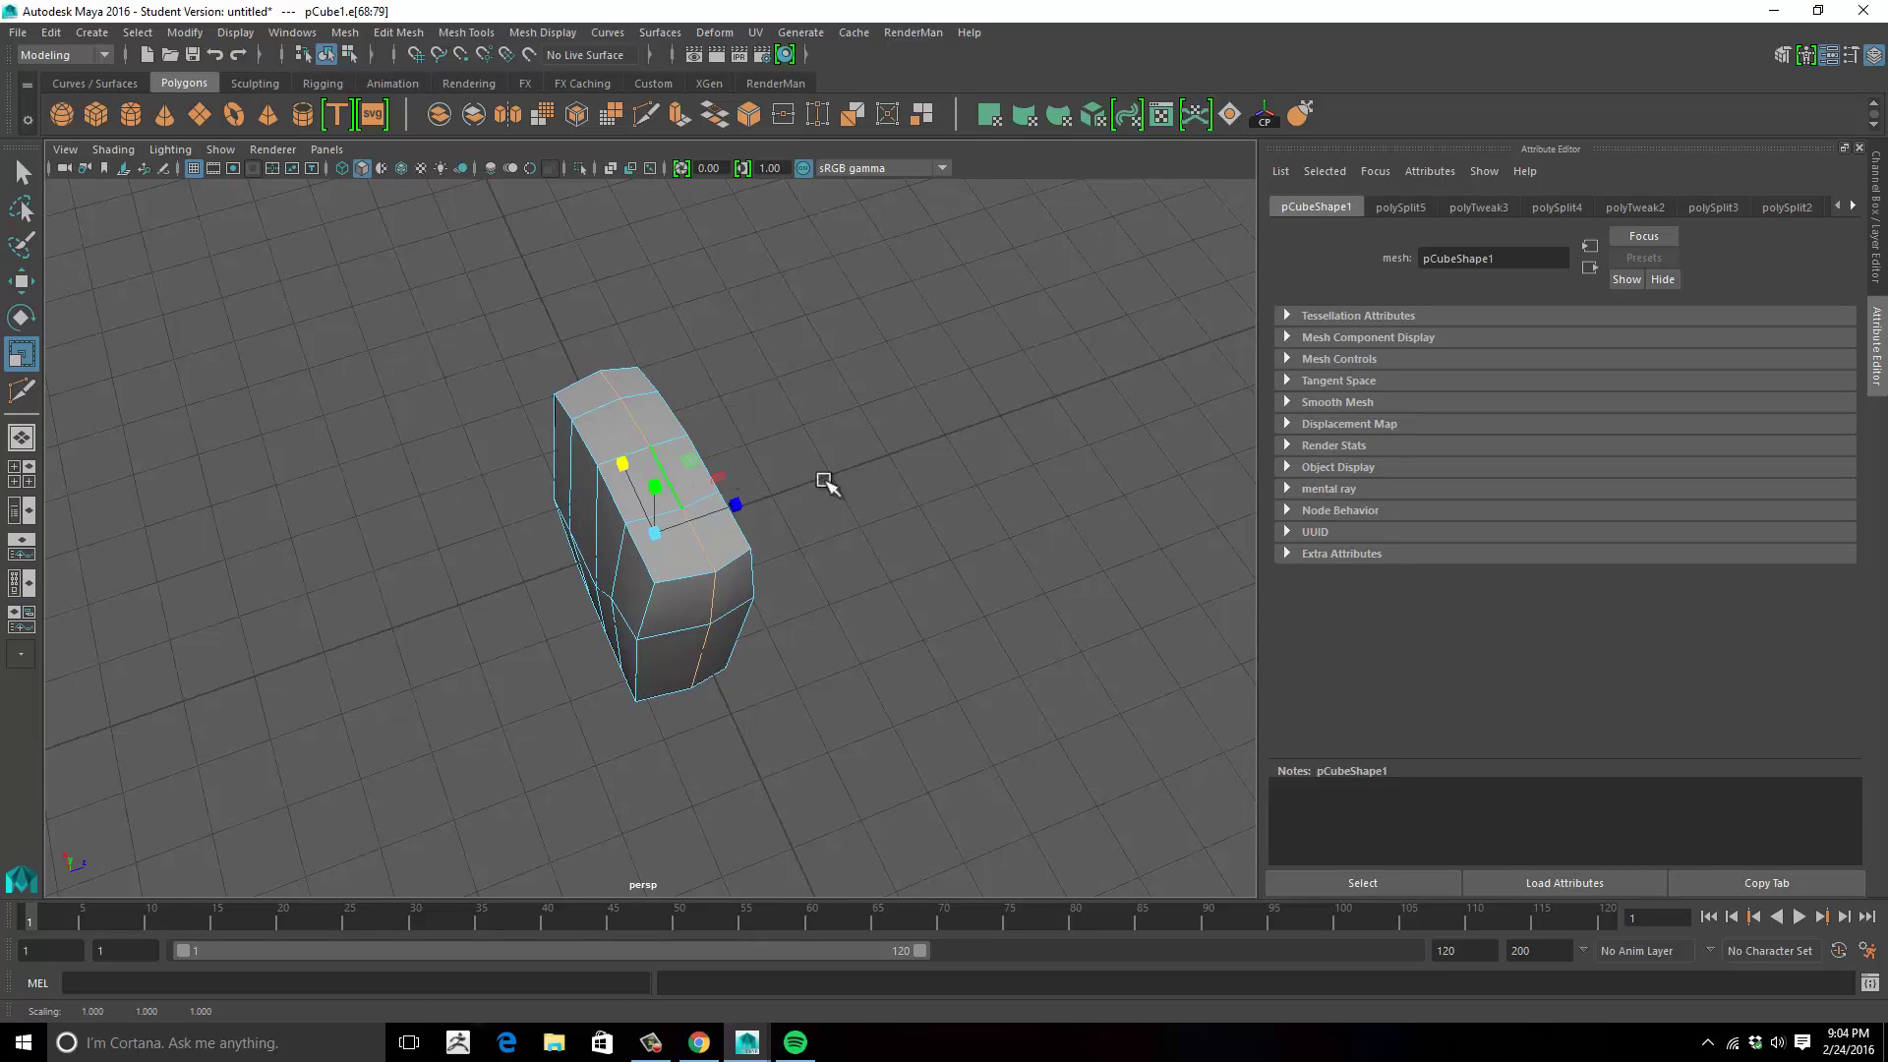
left_click_drag(892, 492, 857, 402, "alt")
Examine the palm's front, back and sides from several angles in the four-view layout.
key("space")
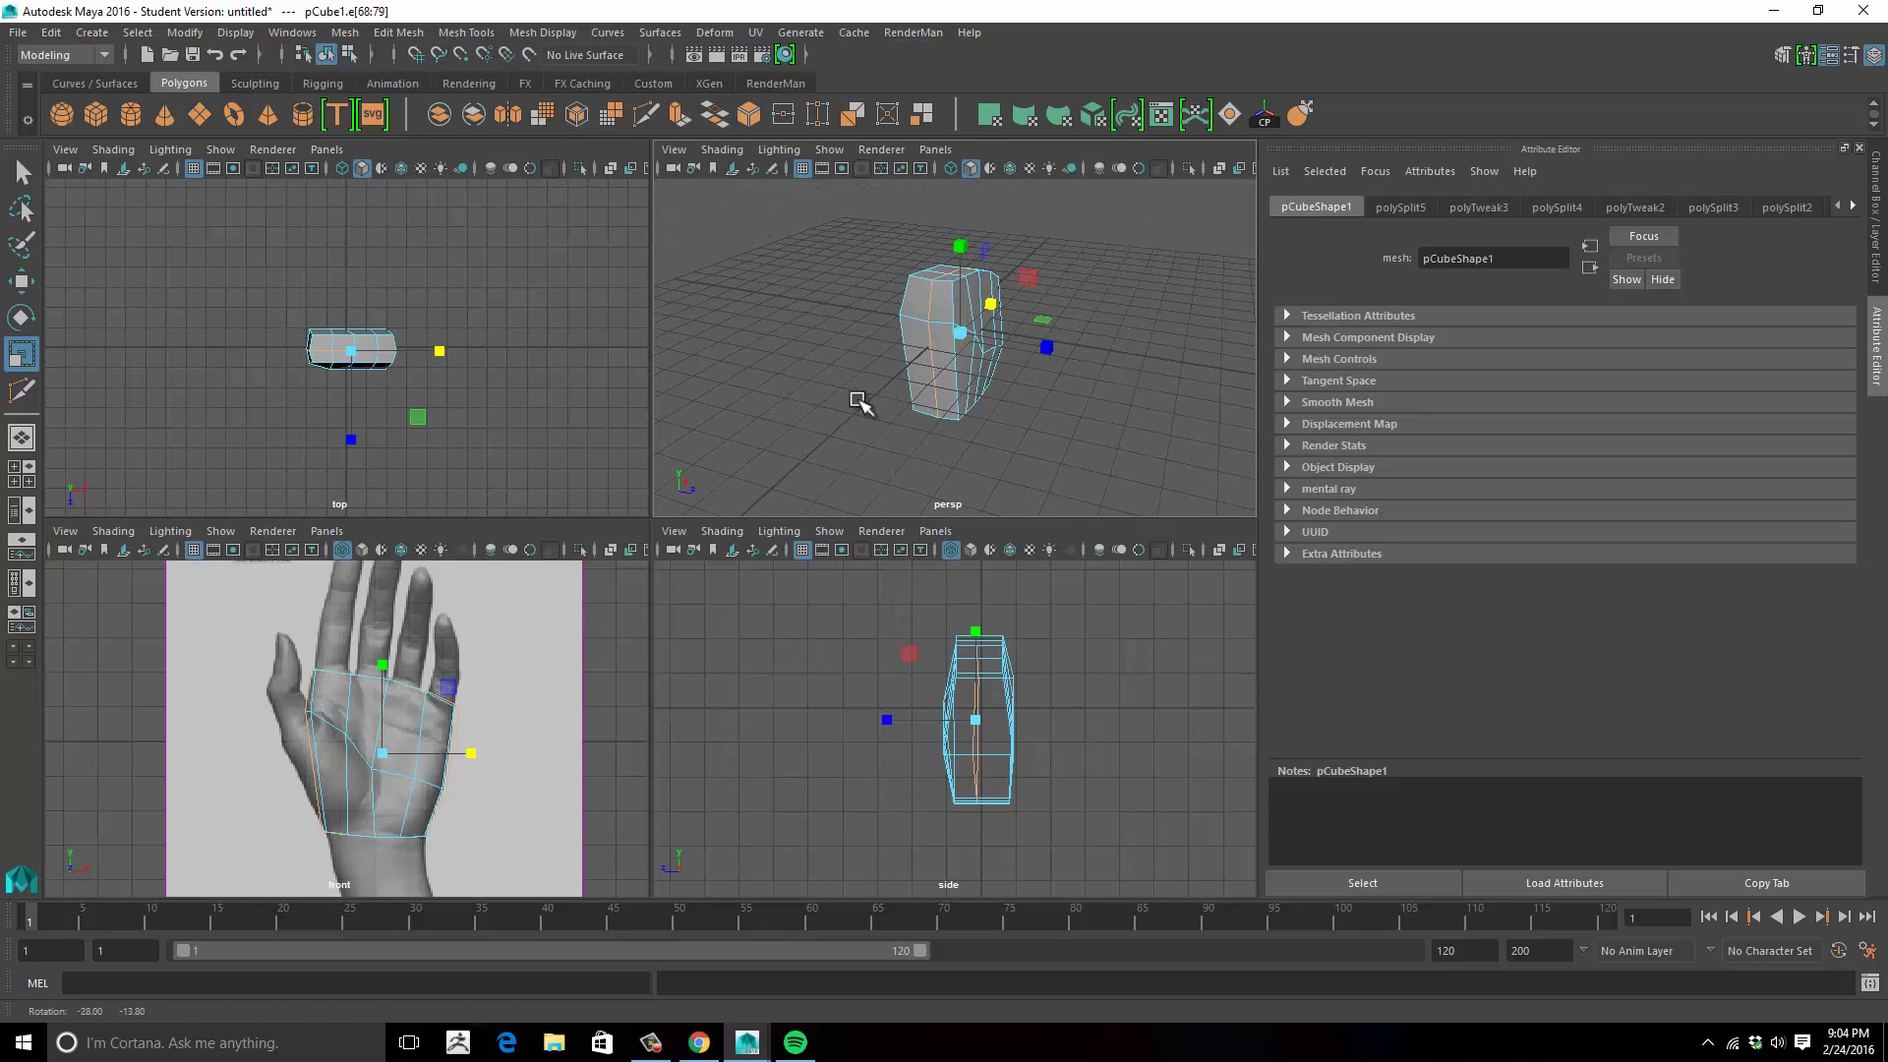
scroll(857, 398, "down", 3)
middle_click_drag(870, 407, 869, 383, "alt")
left_click_drag(869, 384, 1016, 405, "alt")
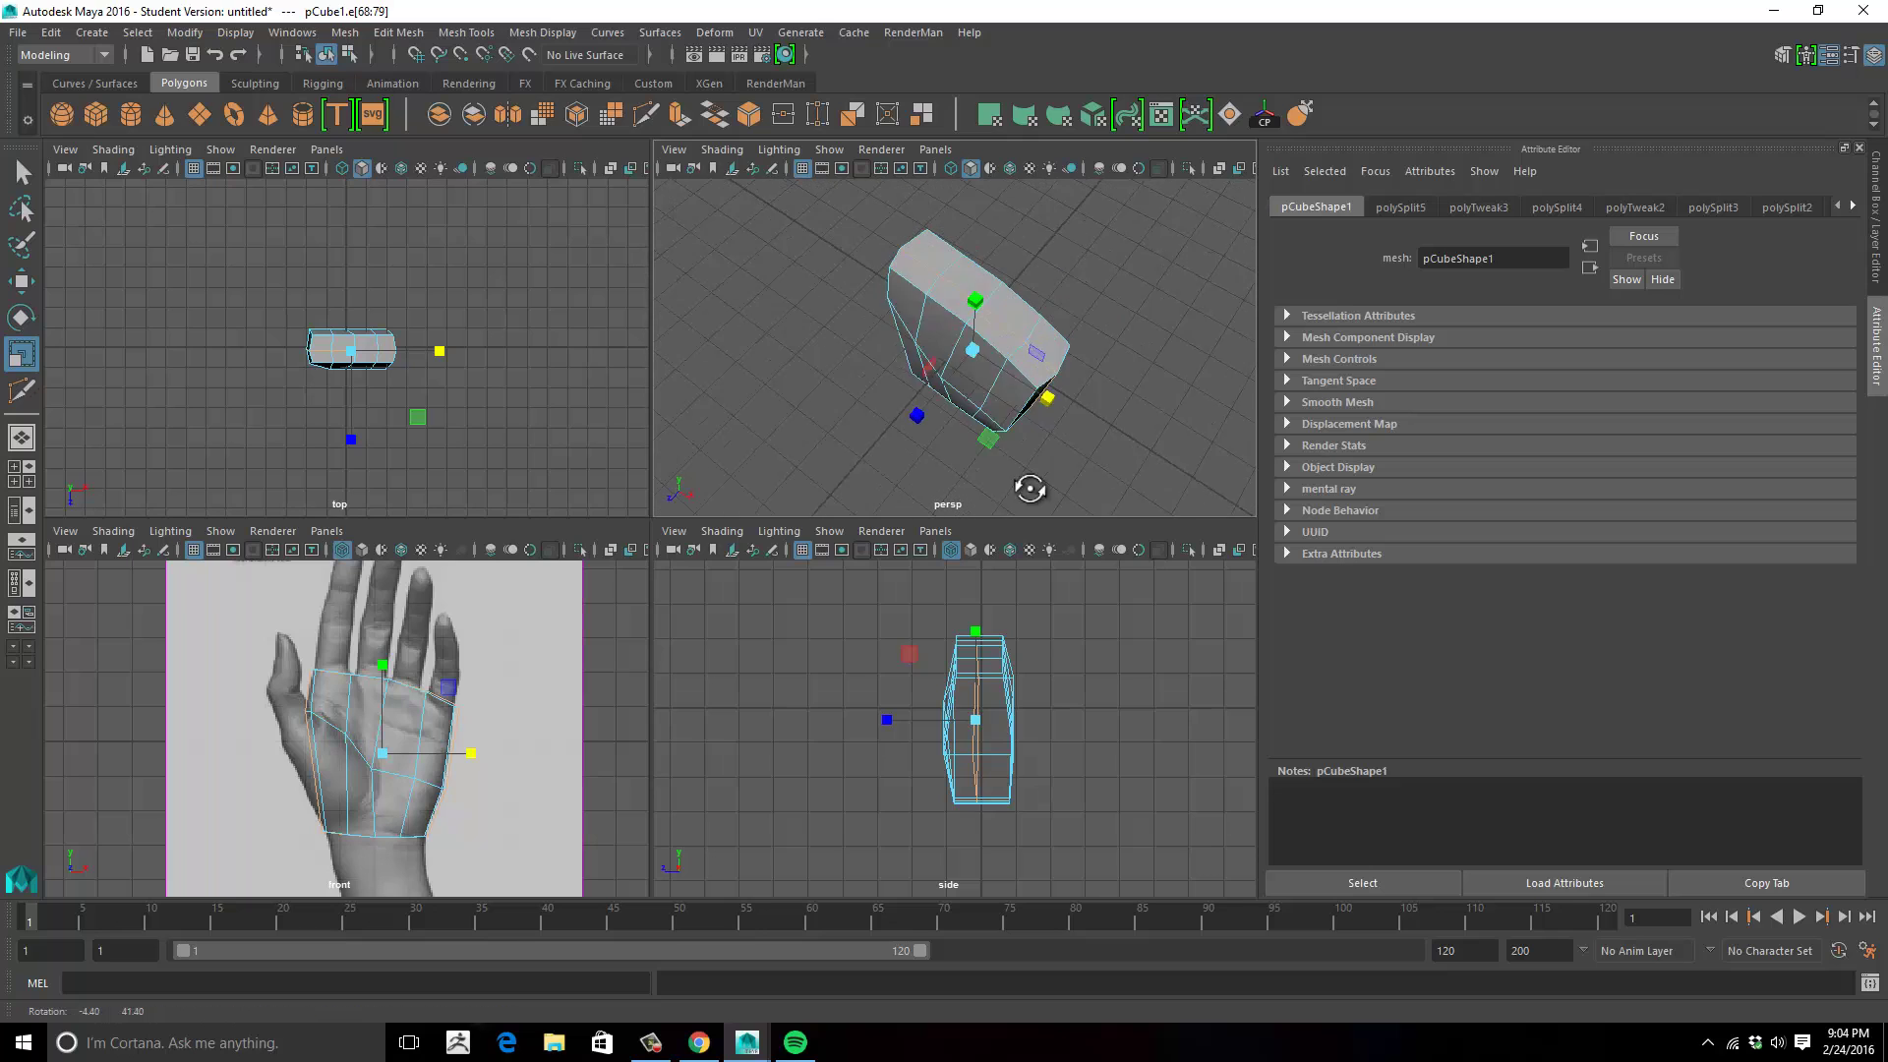
left_click_drag(1035, 511, 902, 329, "alt")
left_click(904, 316)
left_click_drag(1031, 360, 999, 352, "alt")
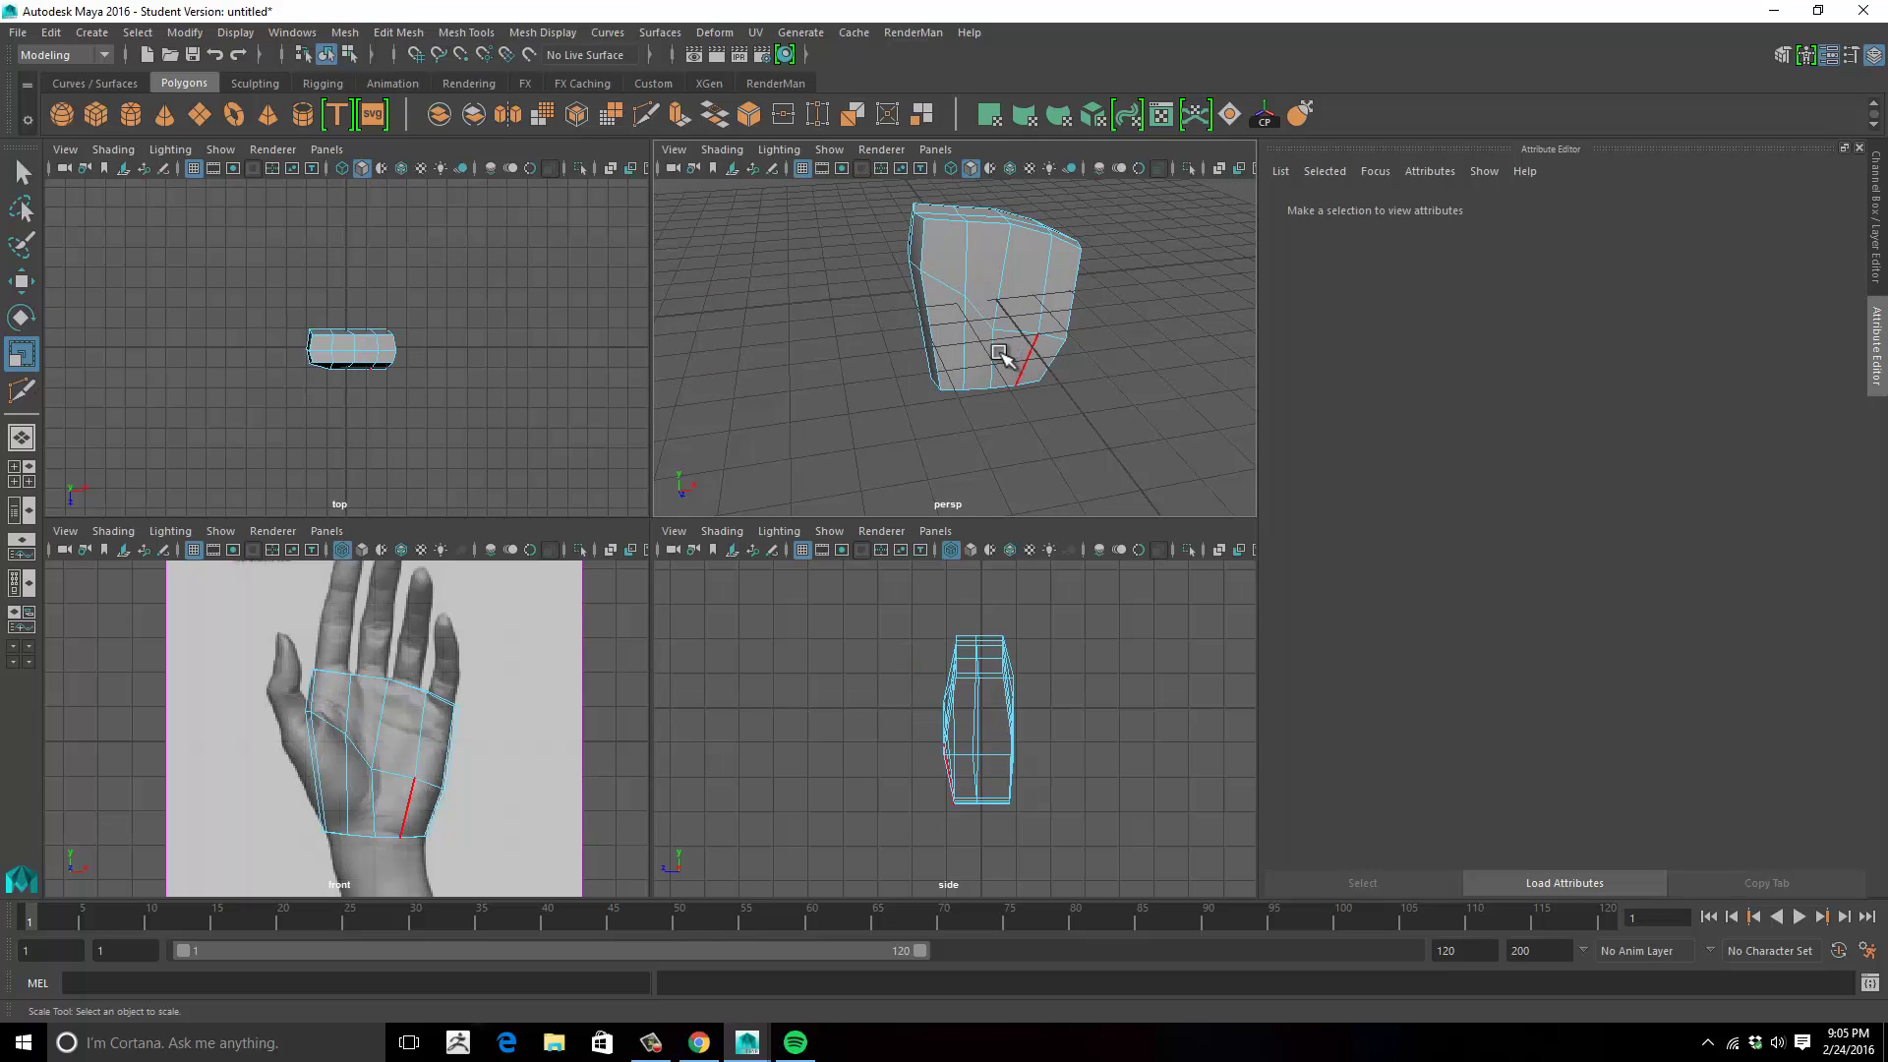
left_click(415, 755)
left_click(813, 413)
left_click_drag(812, 413, 1003, 358, "alt")
scroll(996, 386, "up", 3)
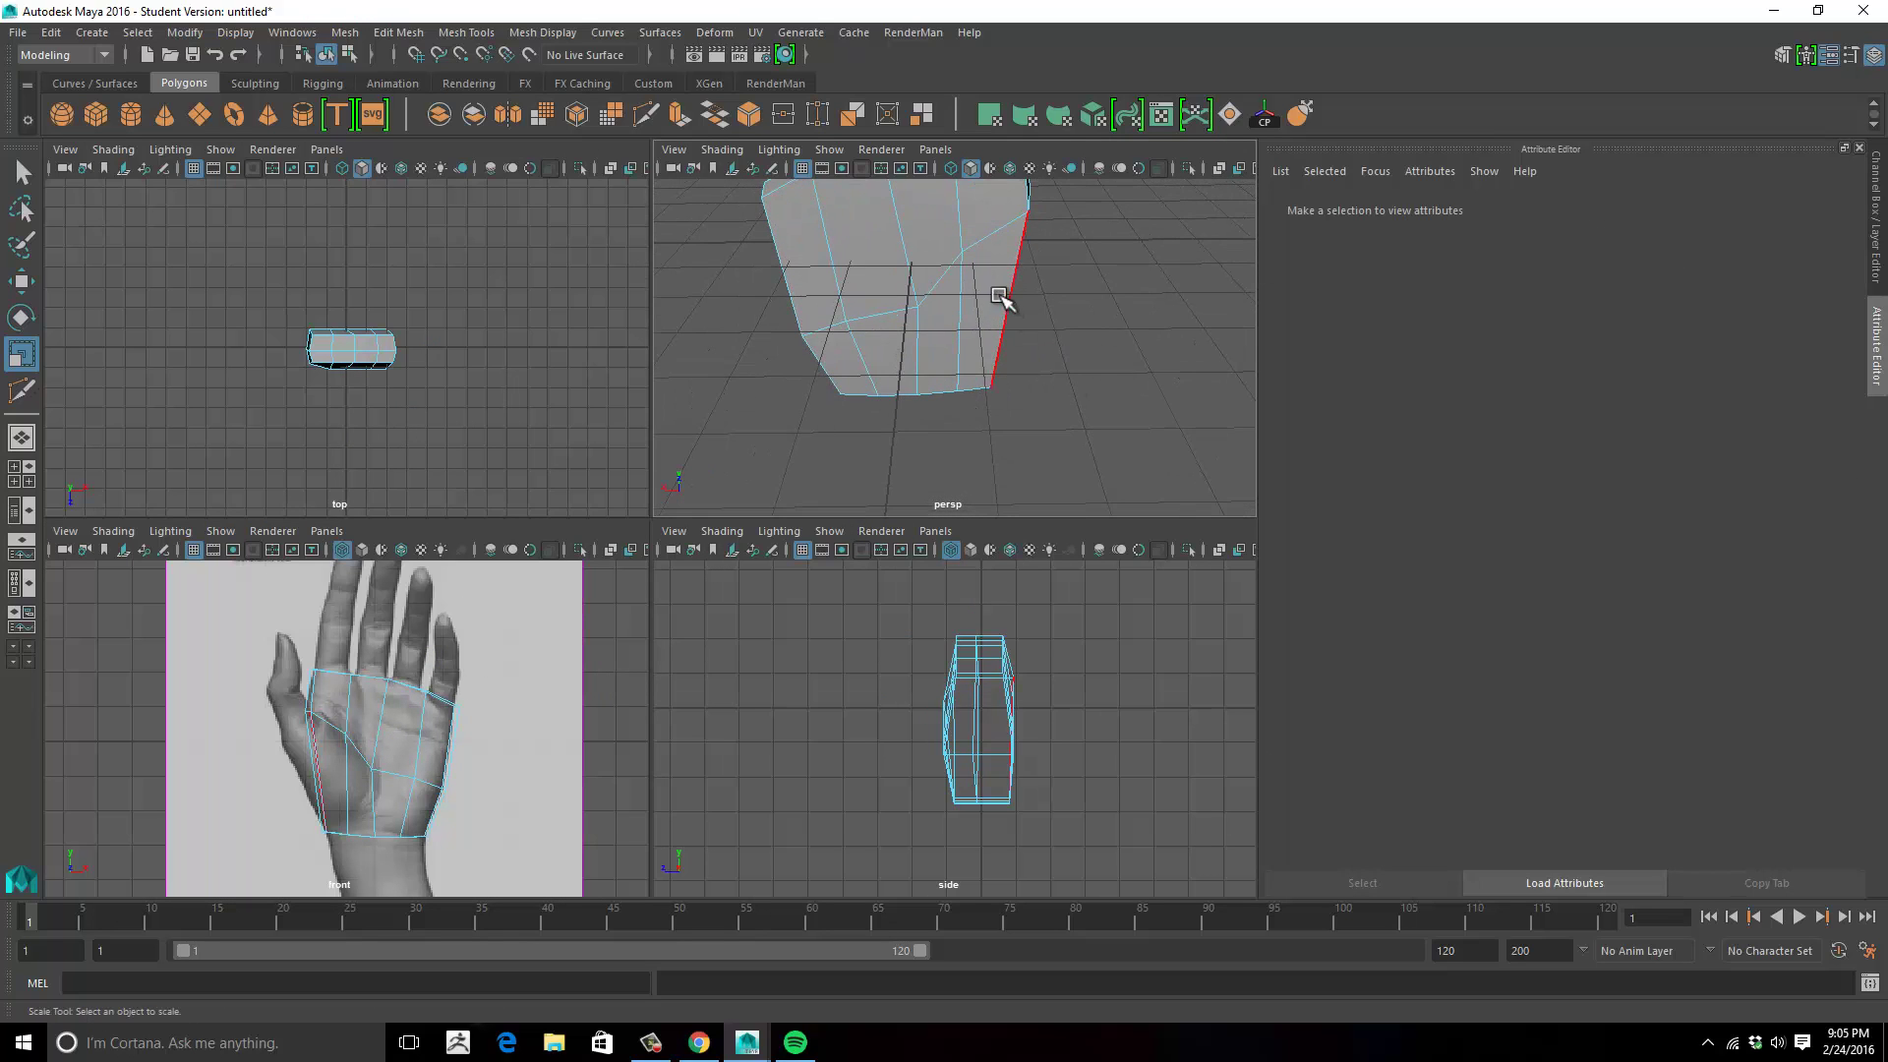
Raise the four interior and edge vertices of the back-side mid-palm loop toward the knuckles so the loop runs evenly across the hand.
right_click_drag(948, 282, 843, 282)
left_click(918, 307)
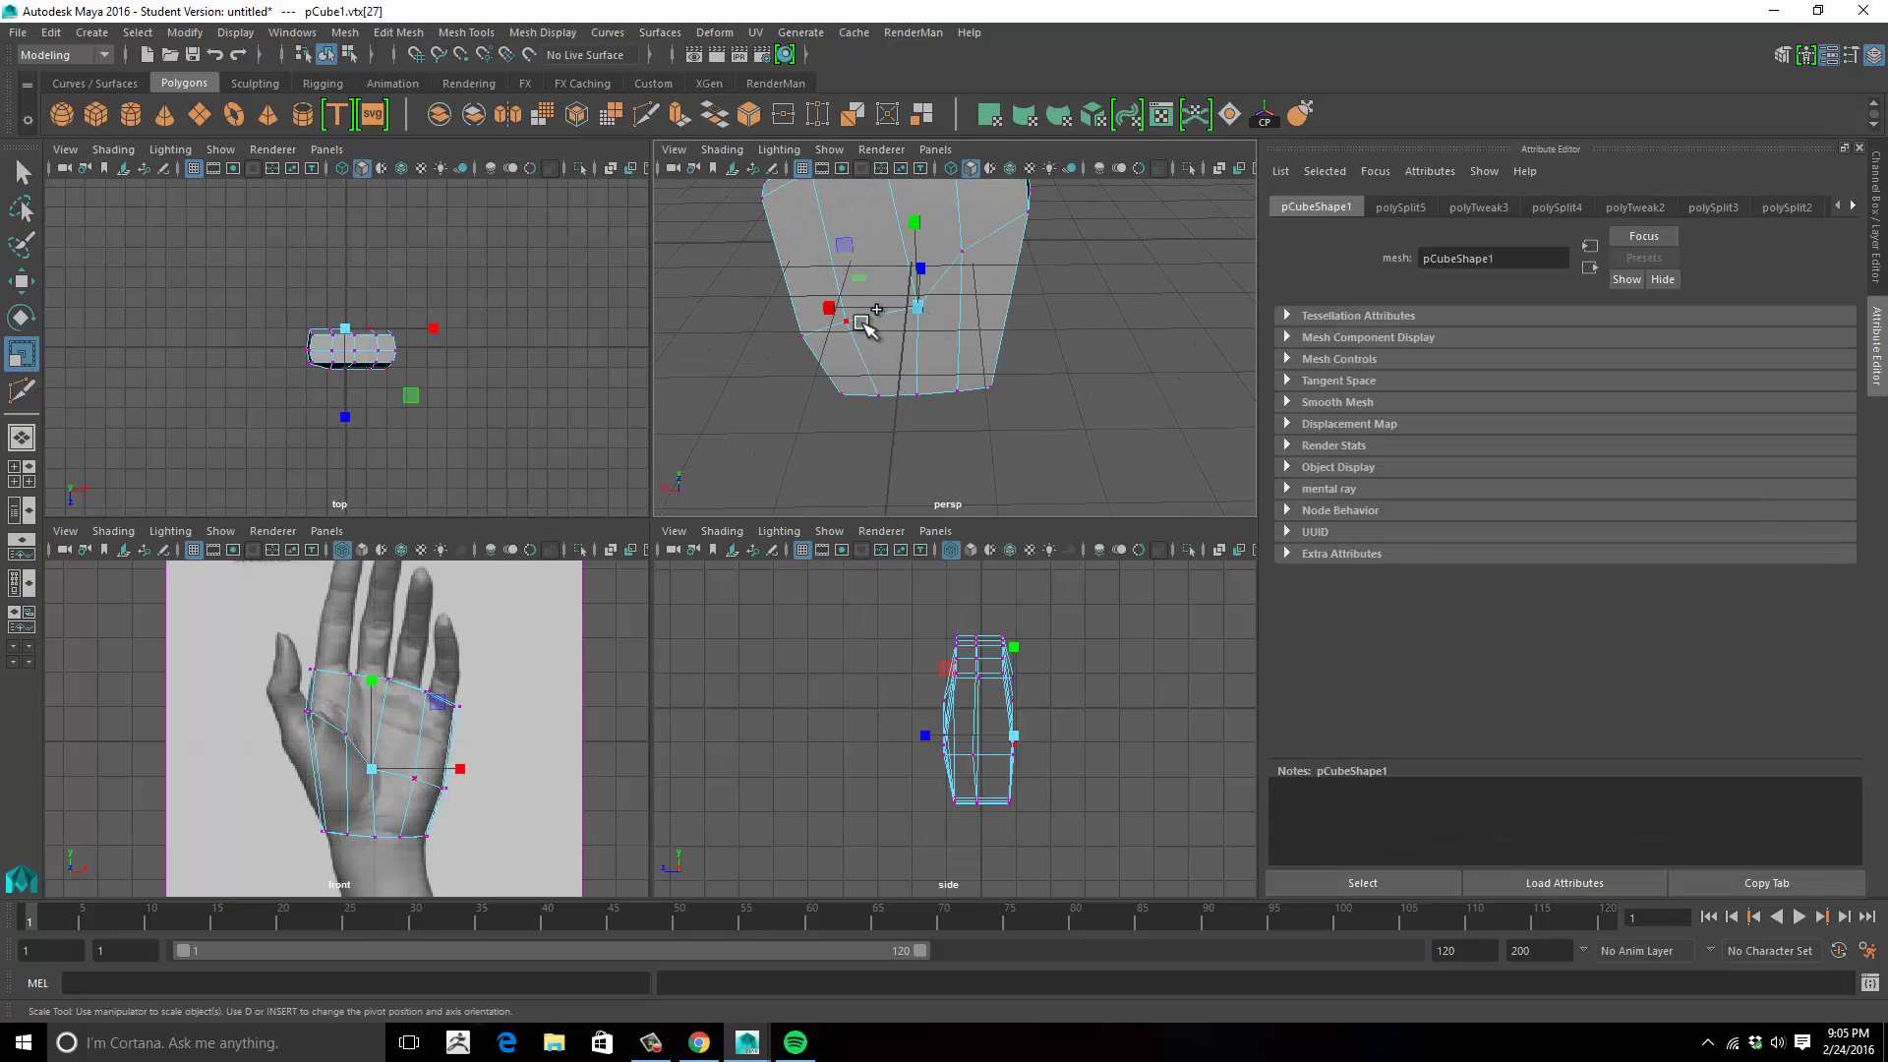
left_click(845, 322, "shift")
left_click(802, 337, "shift")
key("w")
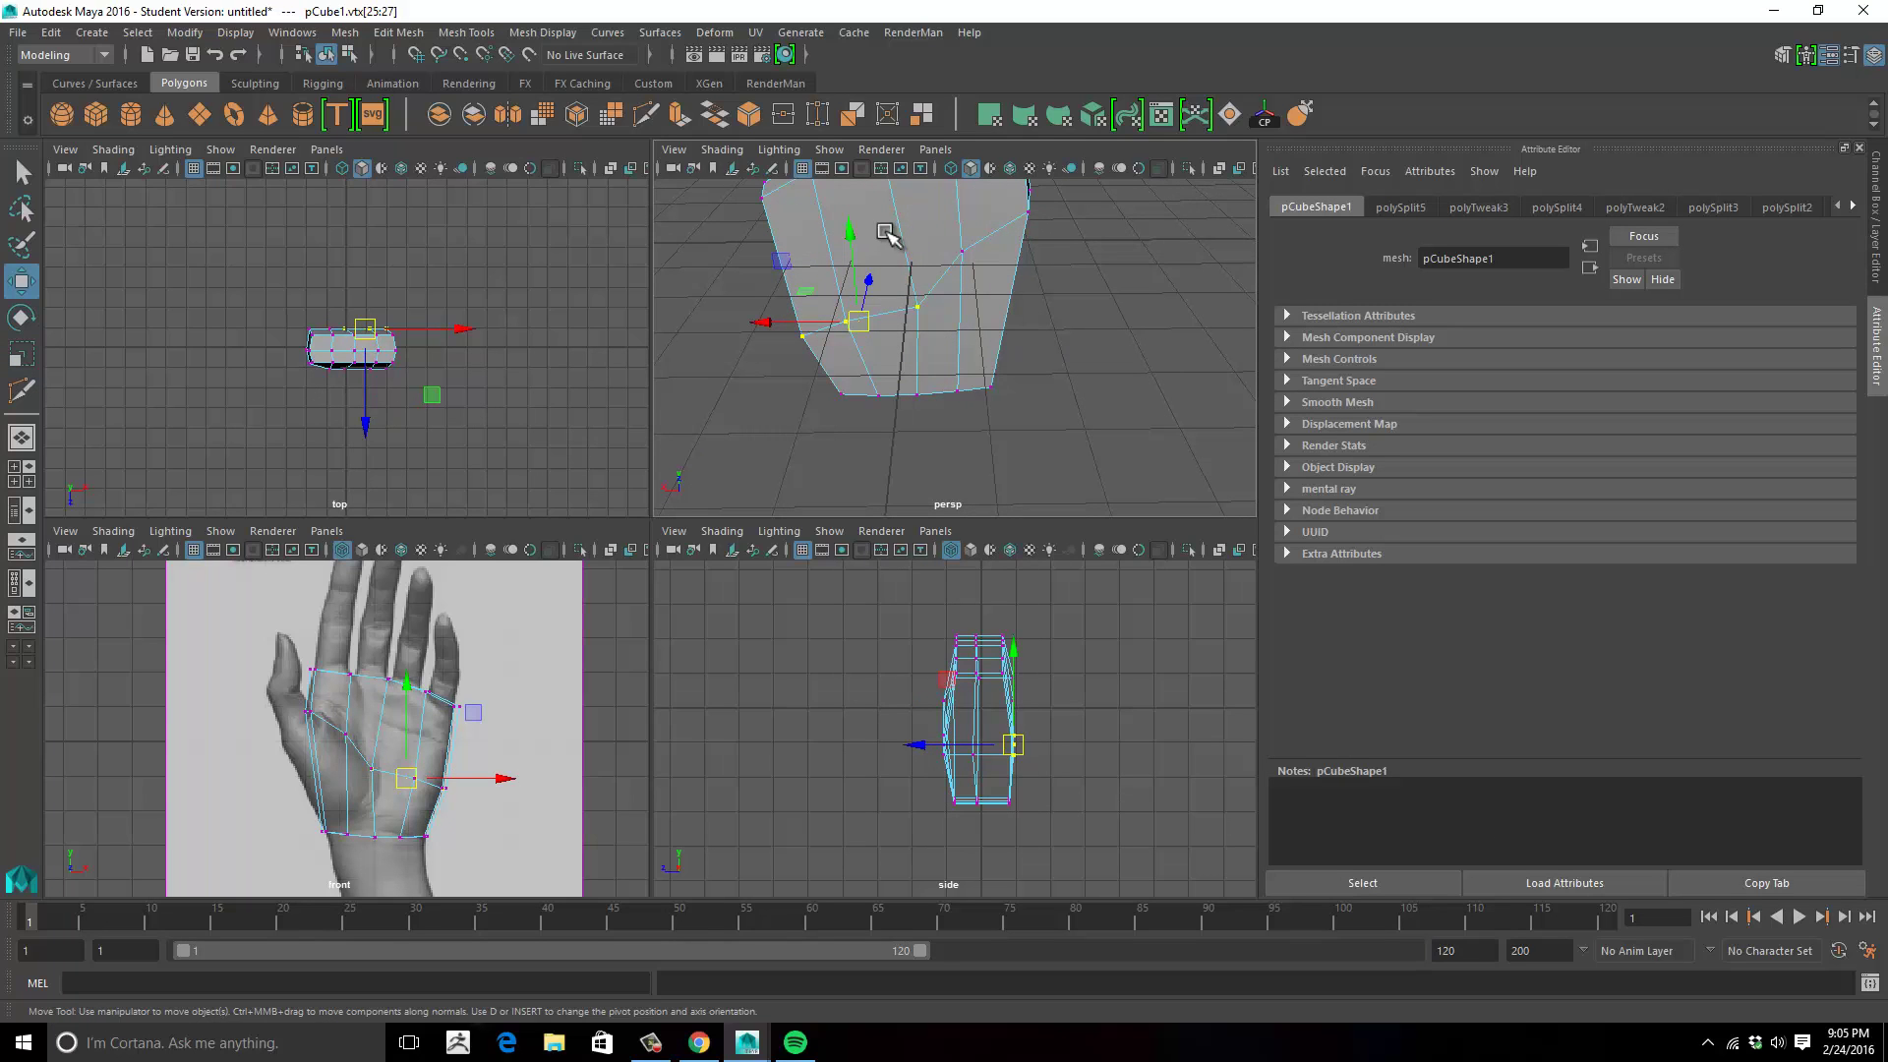
left_click_drag(848, 232, 850, 126)
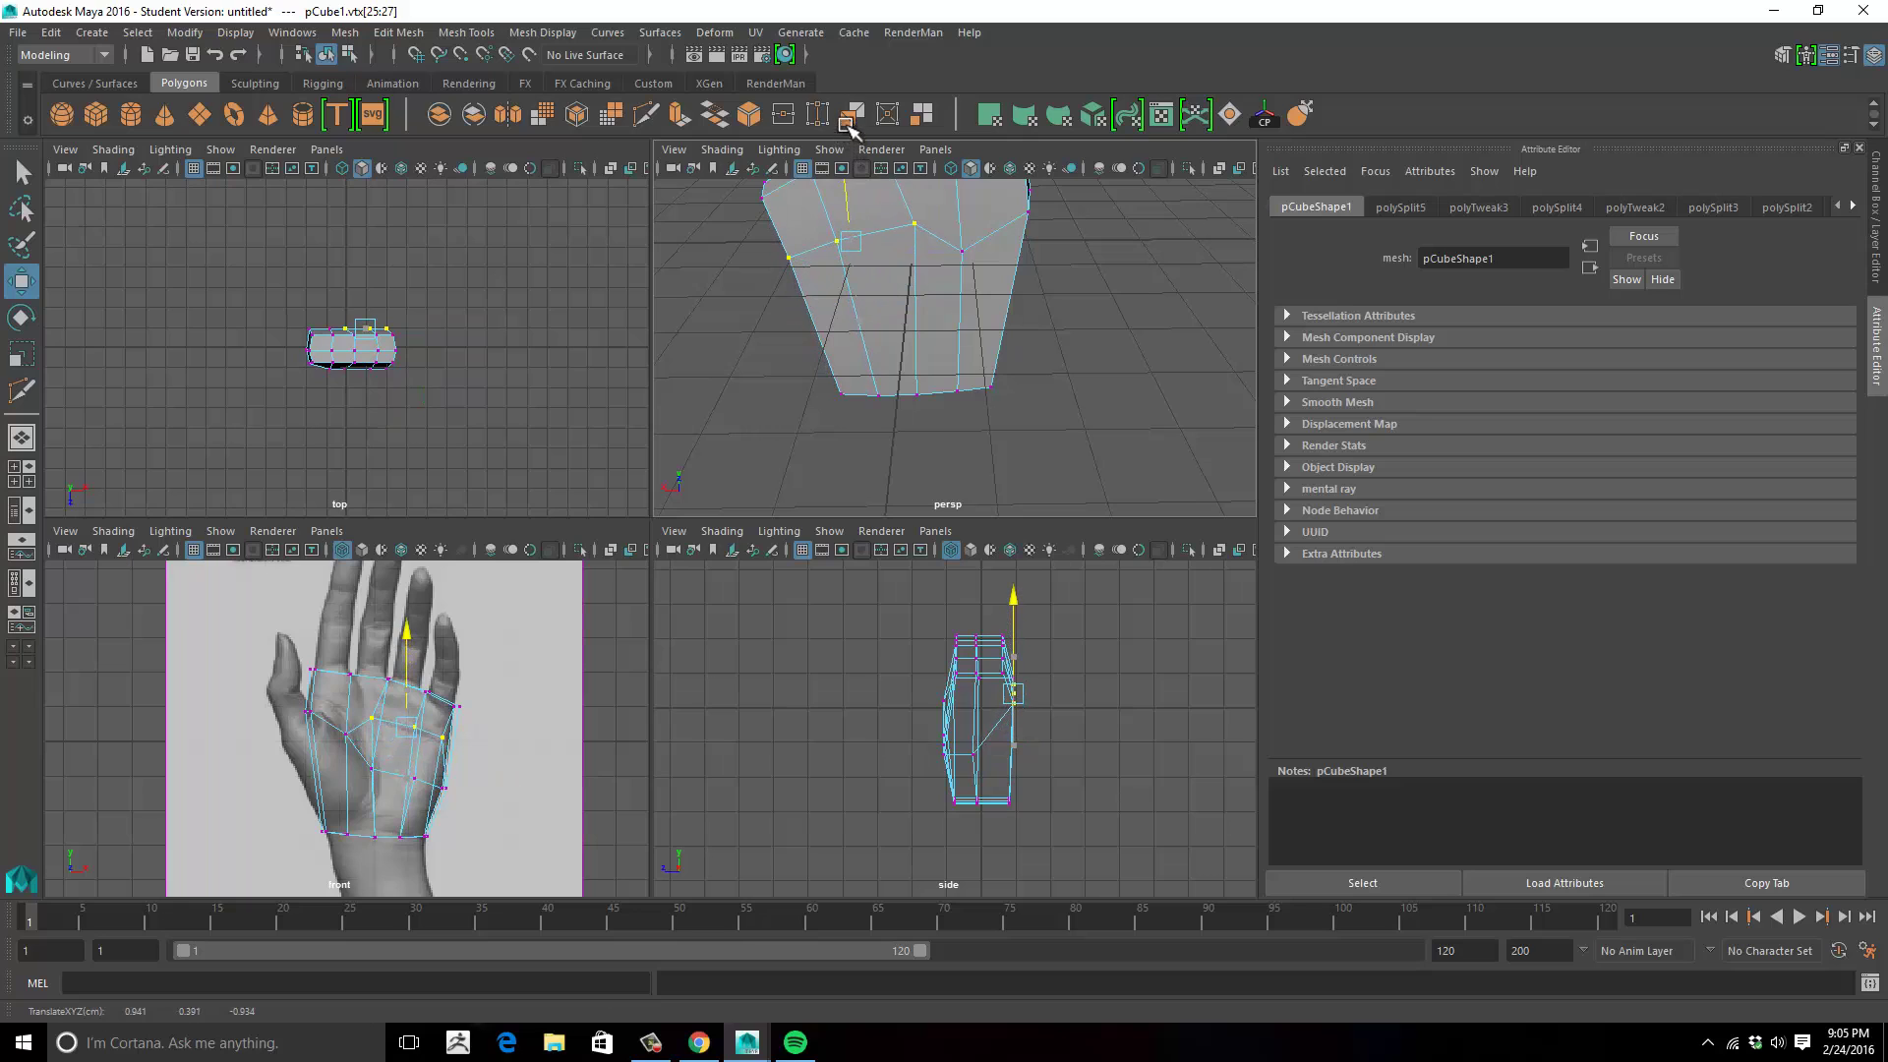
left_click(961, 251)
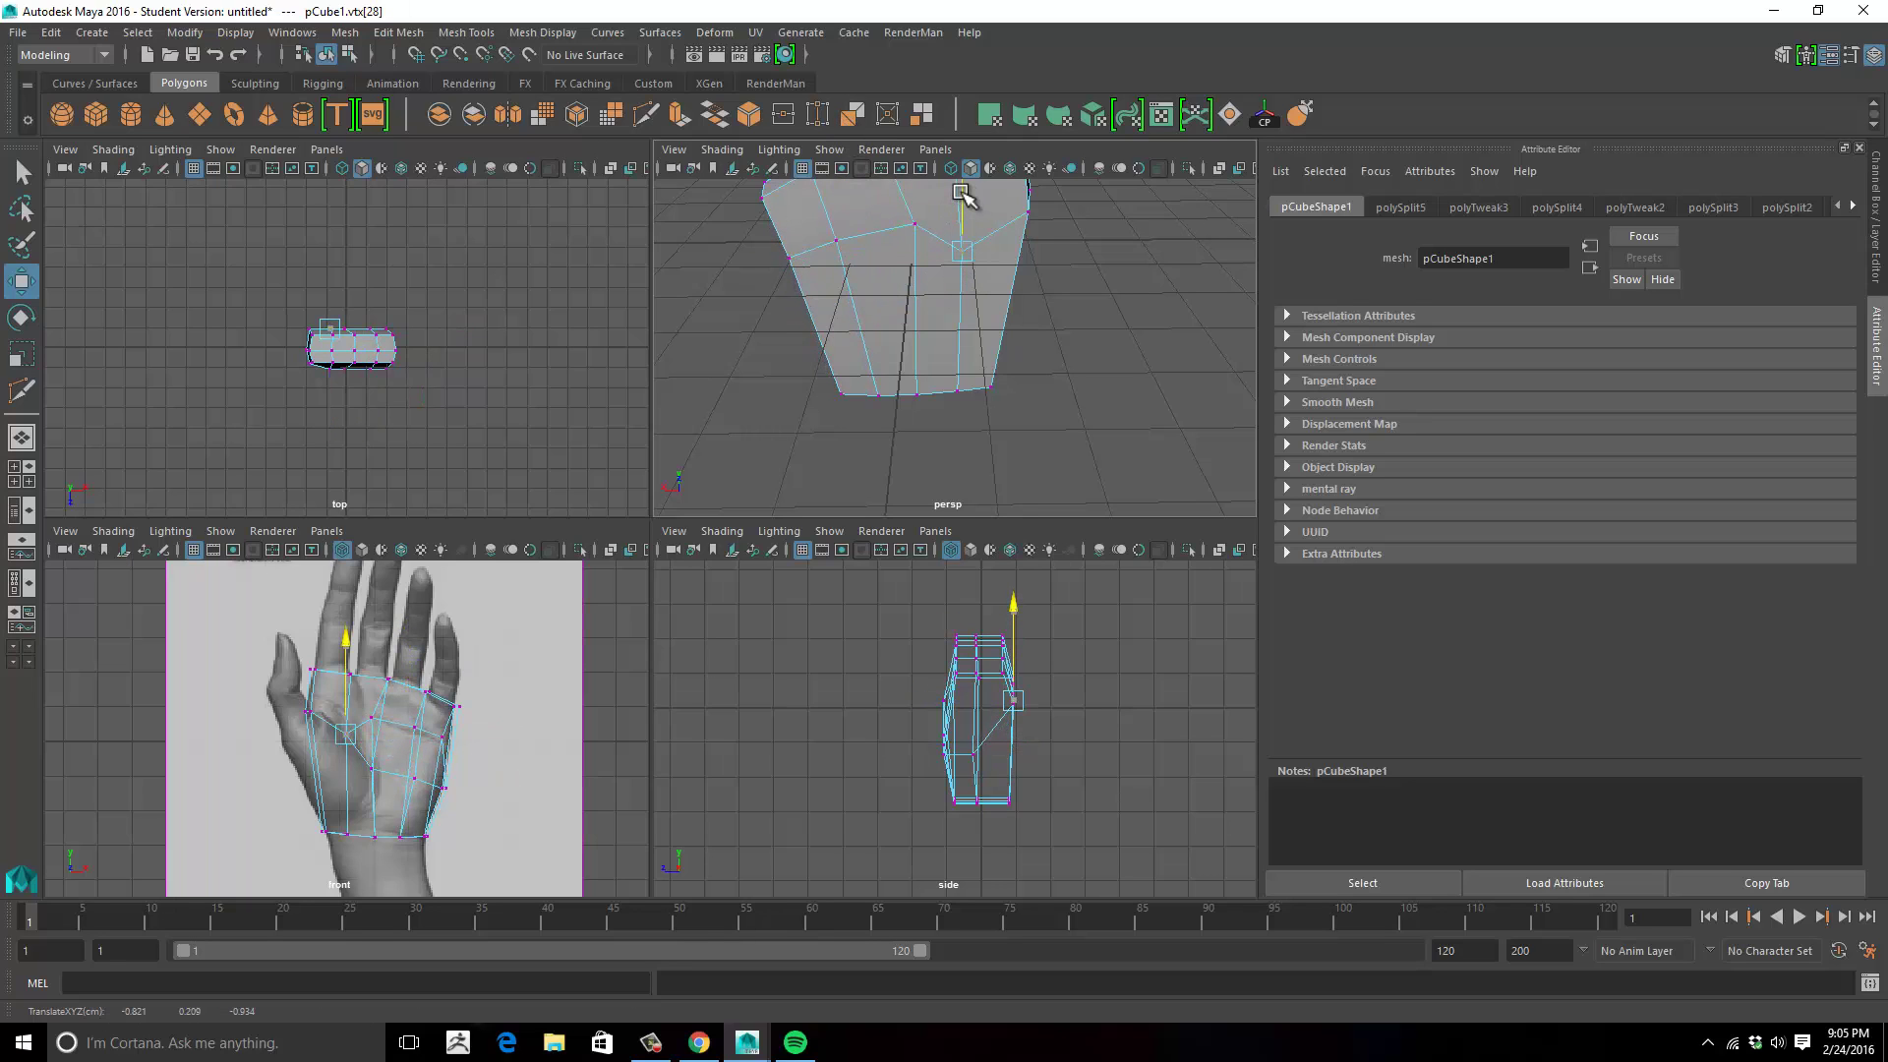
left_click_drag(964, 196, 983, 462)
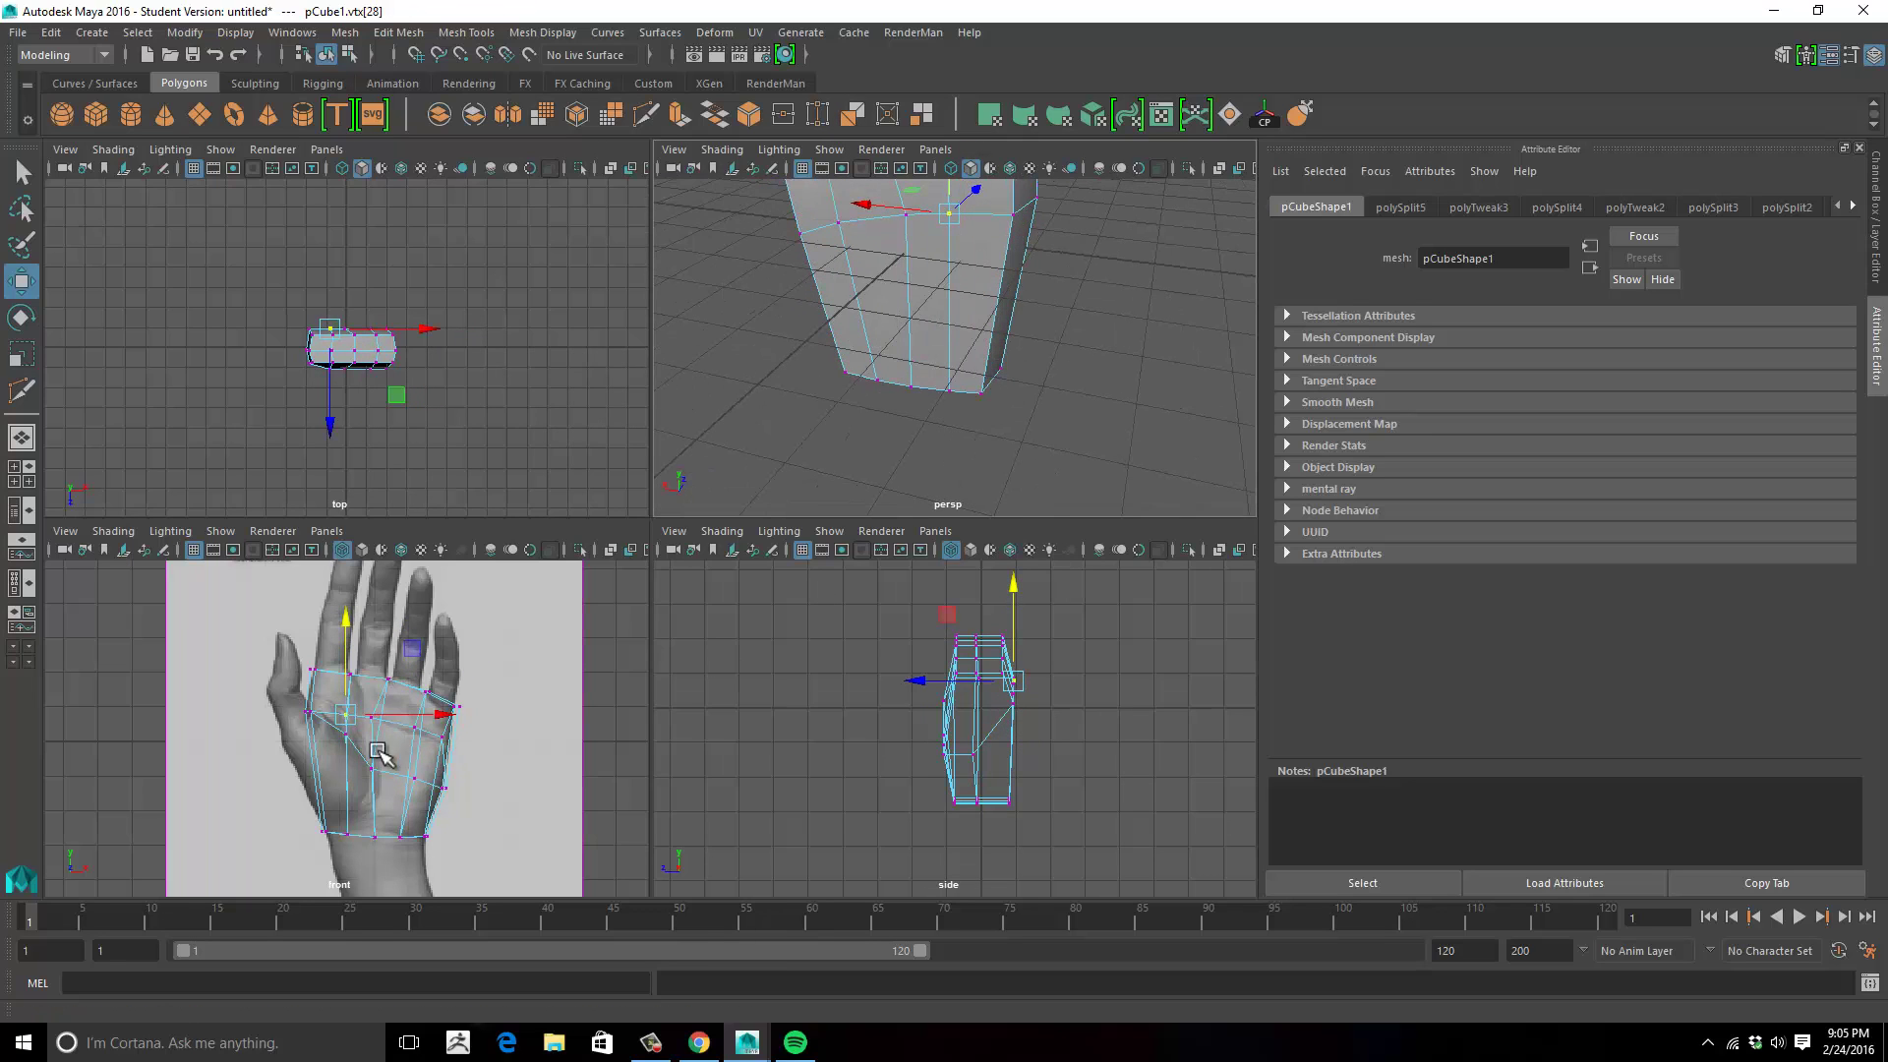
Pull the palm-side vertices at the thumb base outward and shift the adjacent thumb-side edge vertices toward the palm side.
left_click_drag(986, 354, 1121, 437, "alt")
left_click(945, 416)
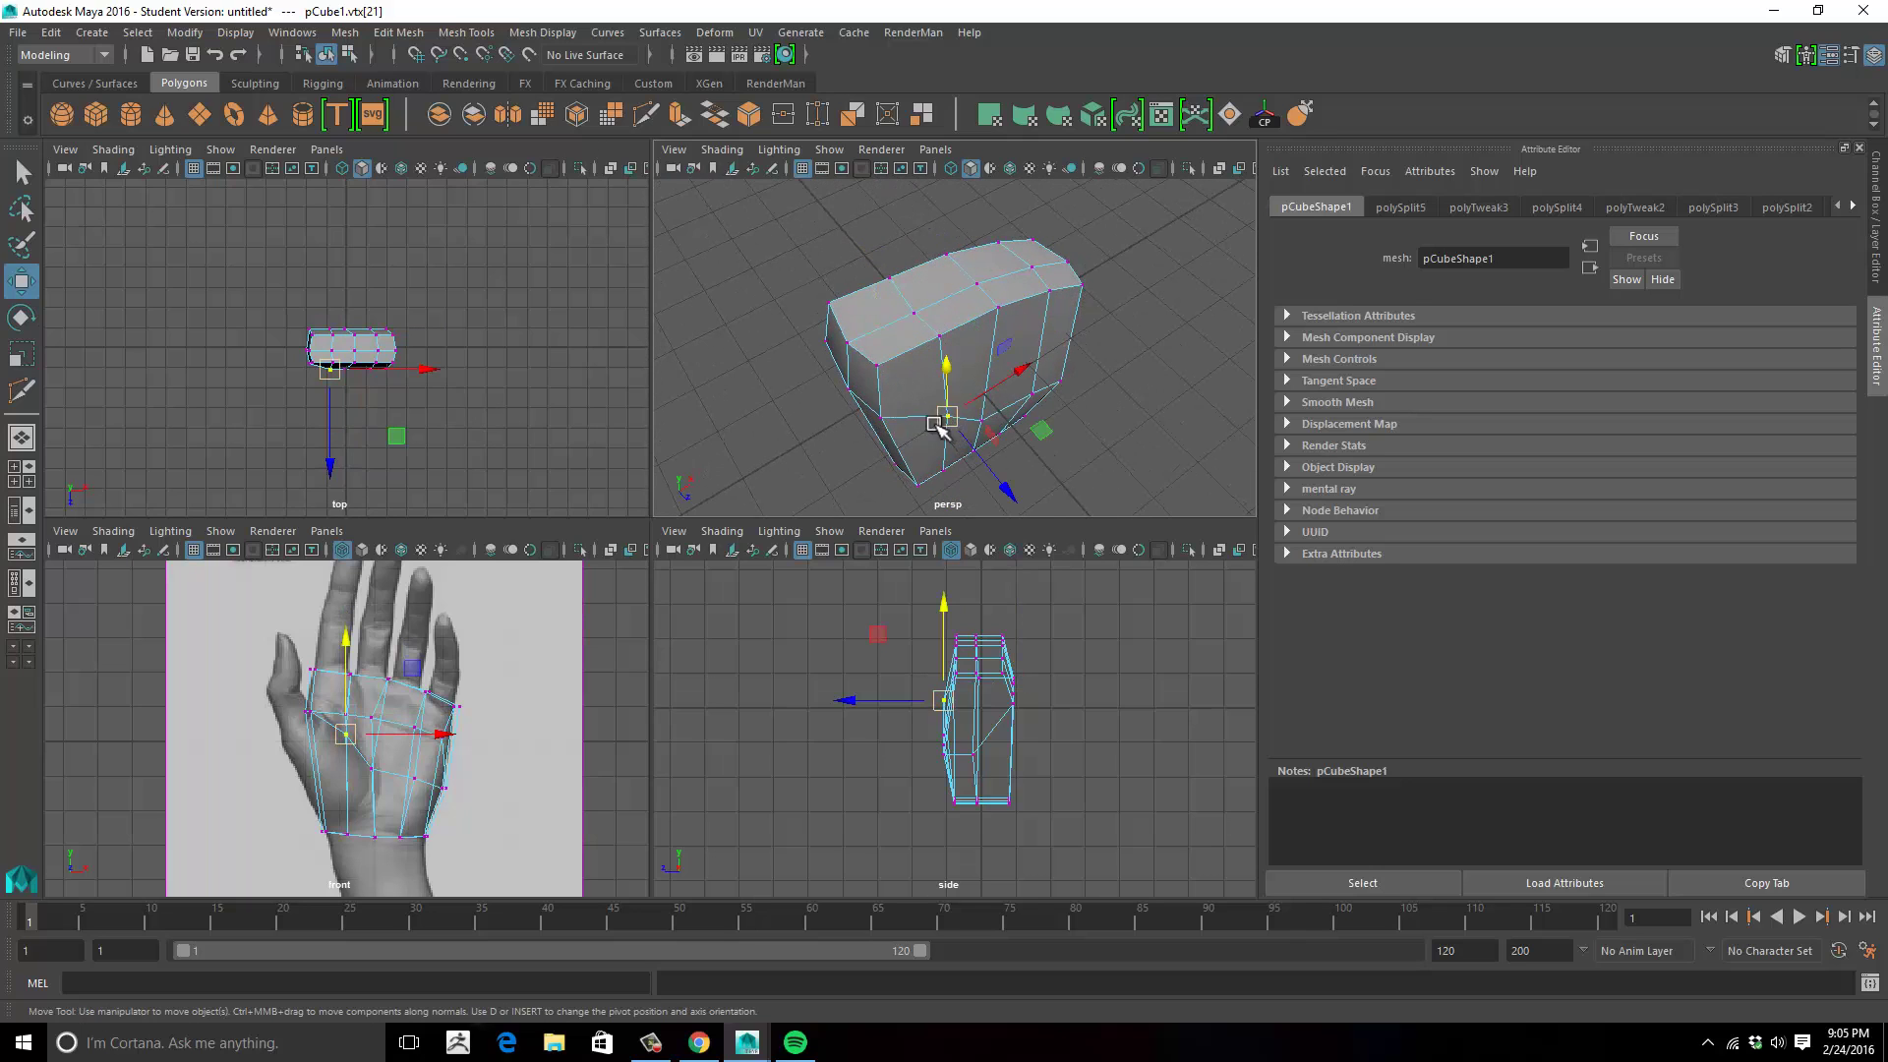
left_click(886, 417, "shift")
left_click_drag(951, 460, 1100, 295)
left_click(1059, 342)
left_click(1002, 355, "shift")
left_click_drag(1254, 272, 916, 424, "alt")
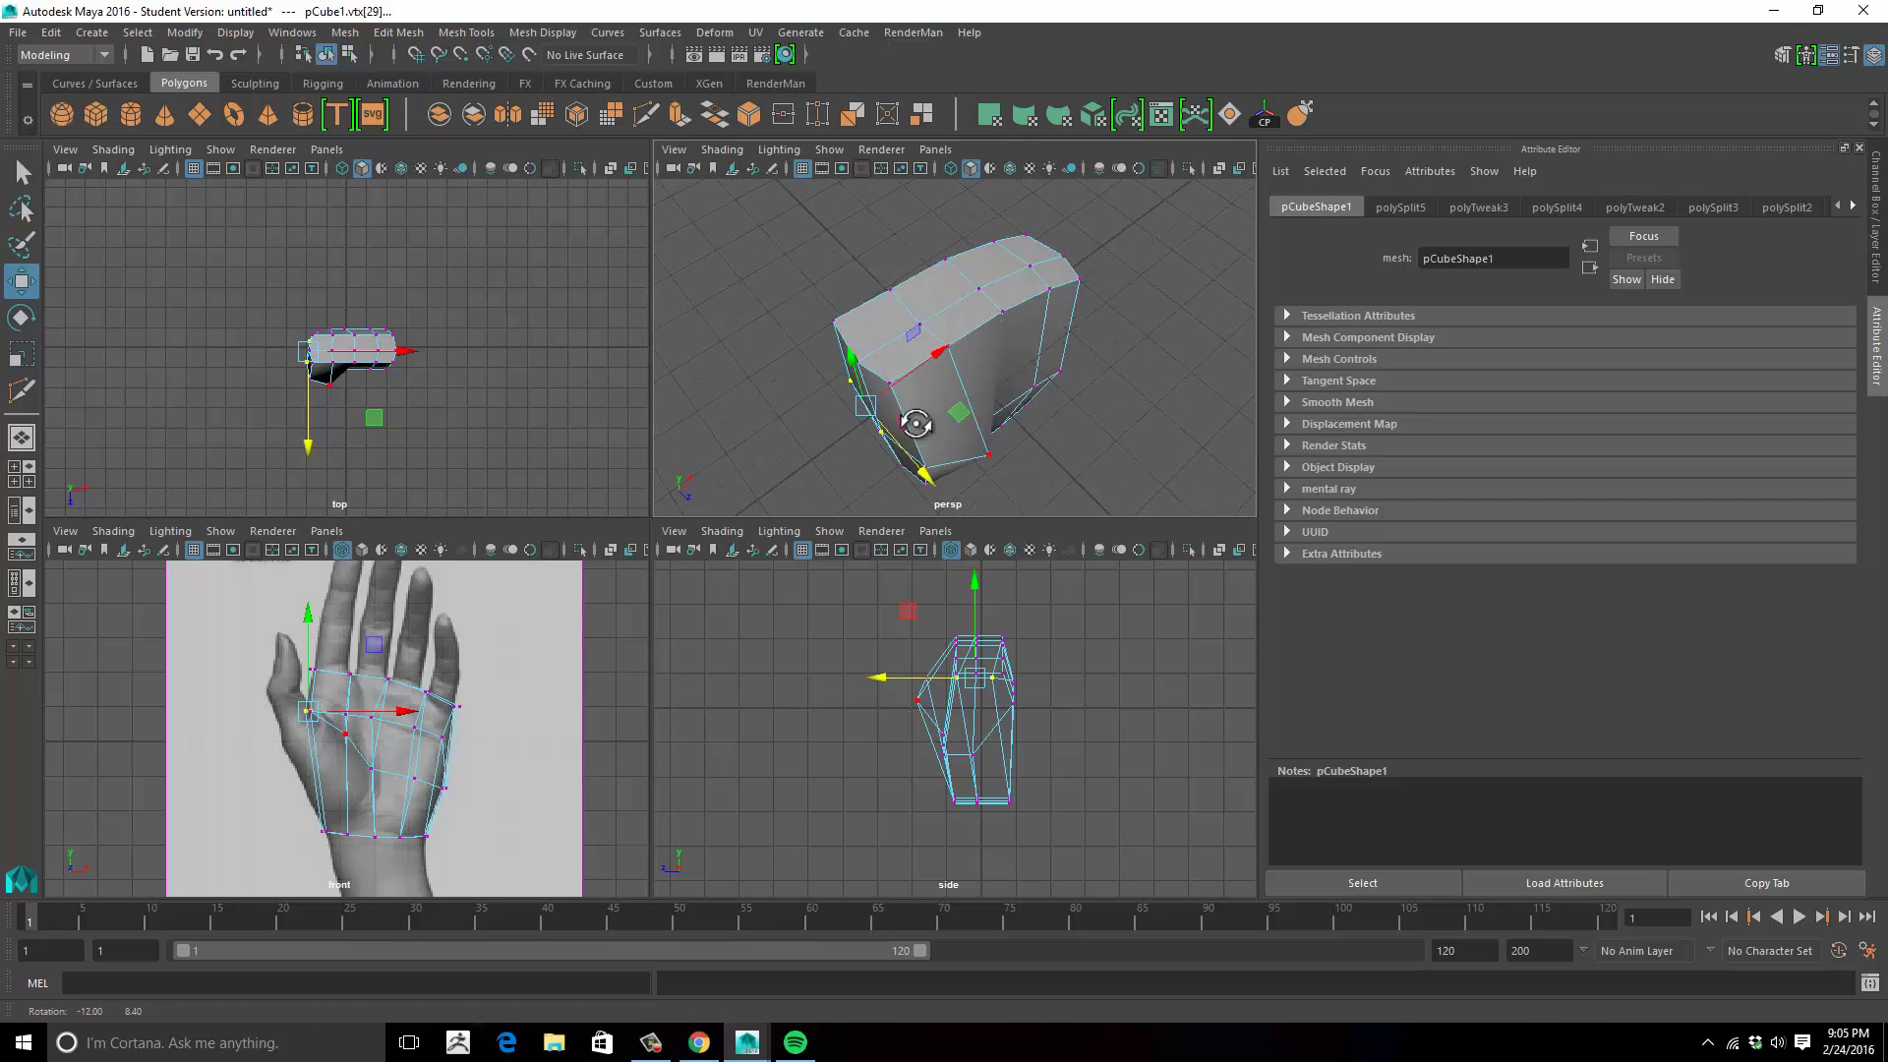
Examine the bulged thumb base and the thumb-side faces of the palm from several angles.
left_click_drag(771, 366, 893, 368, "alt")
mouse_move(1097, 380)
left_mouse_down("alt")
mouse_move(1003, 374)
mouse_move(1076, 360)
left_mouse_up("alt")
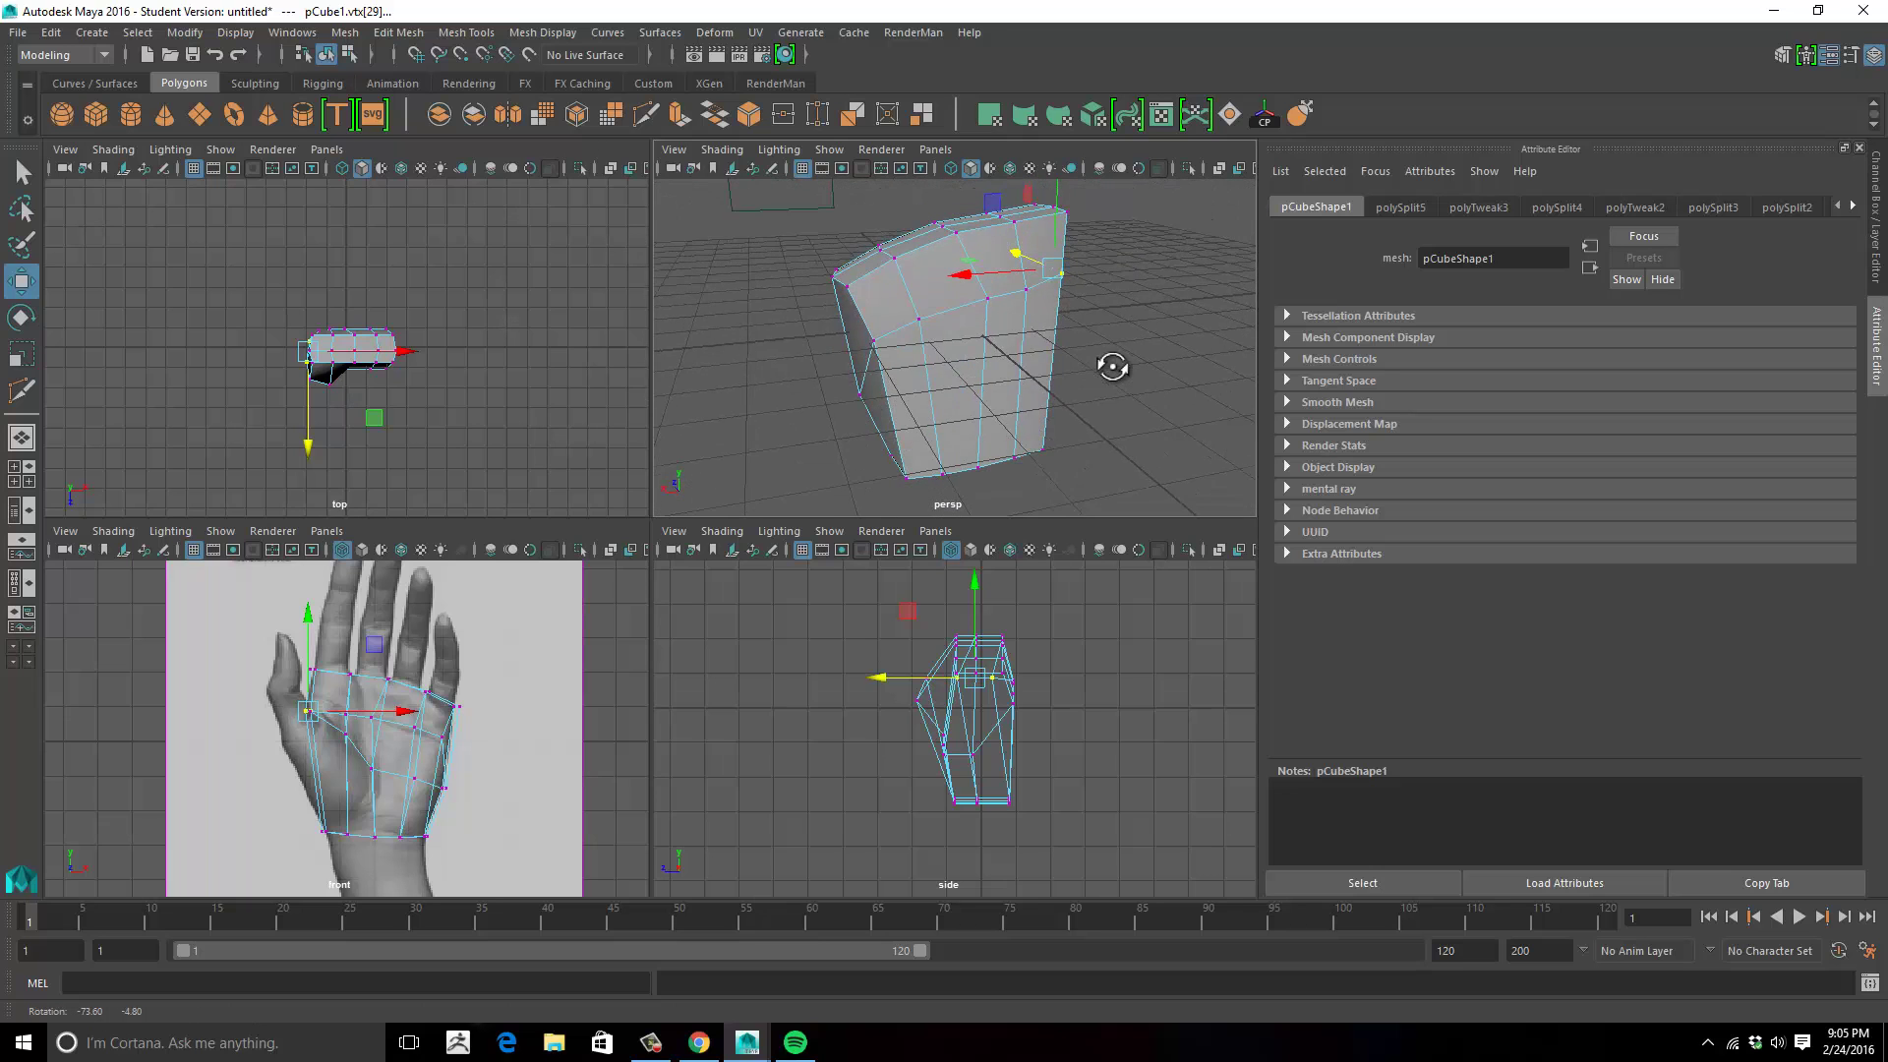
key("space")
key("space")
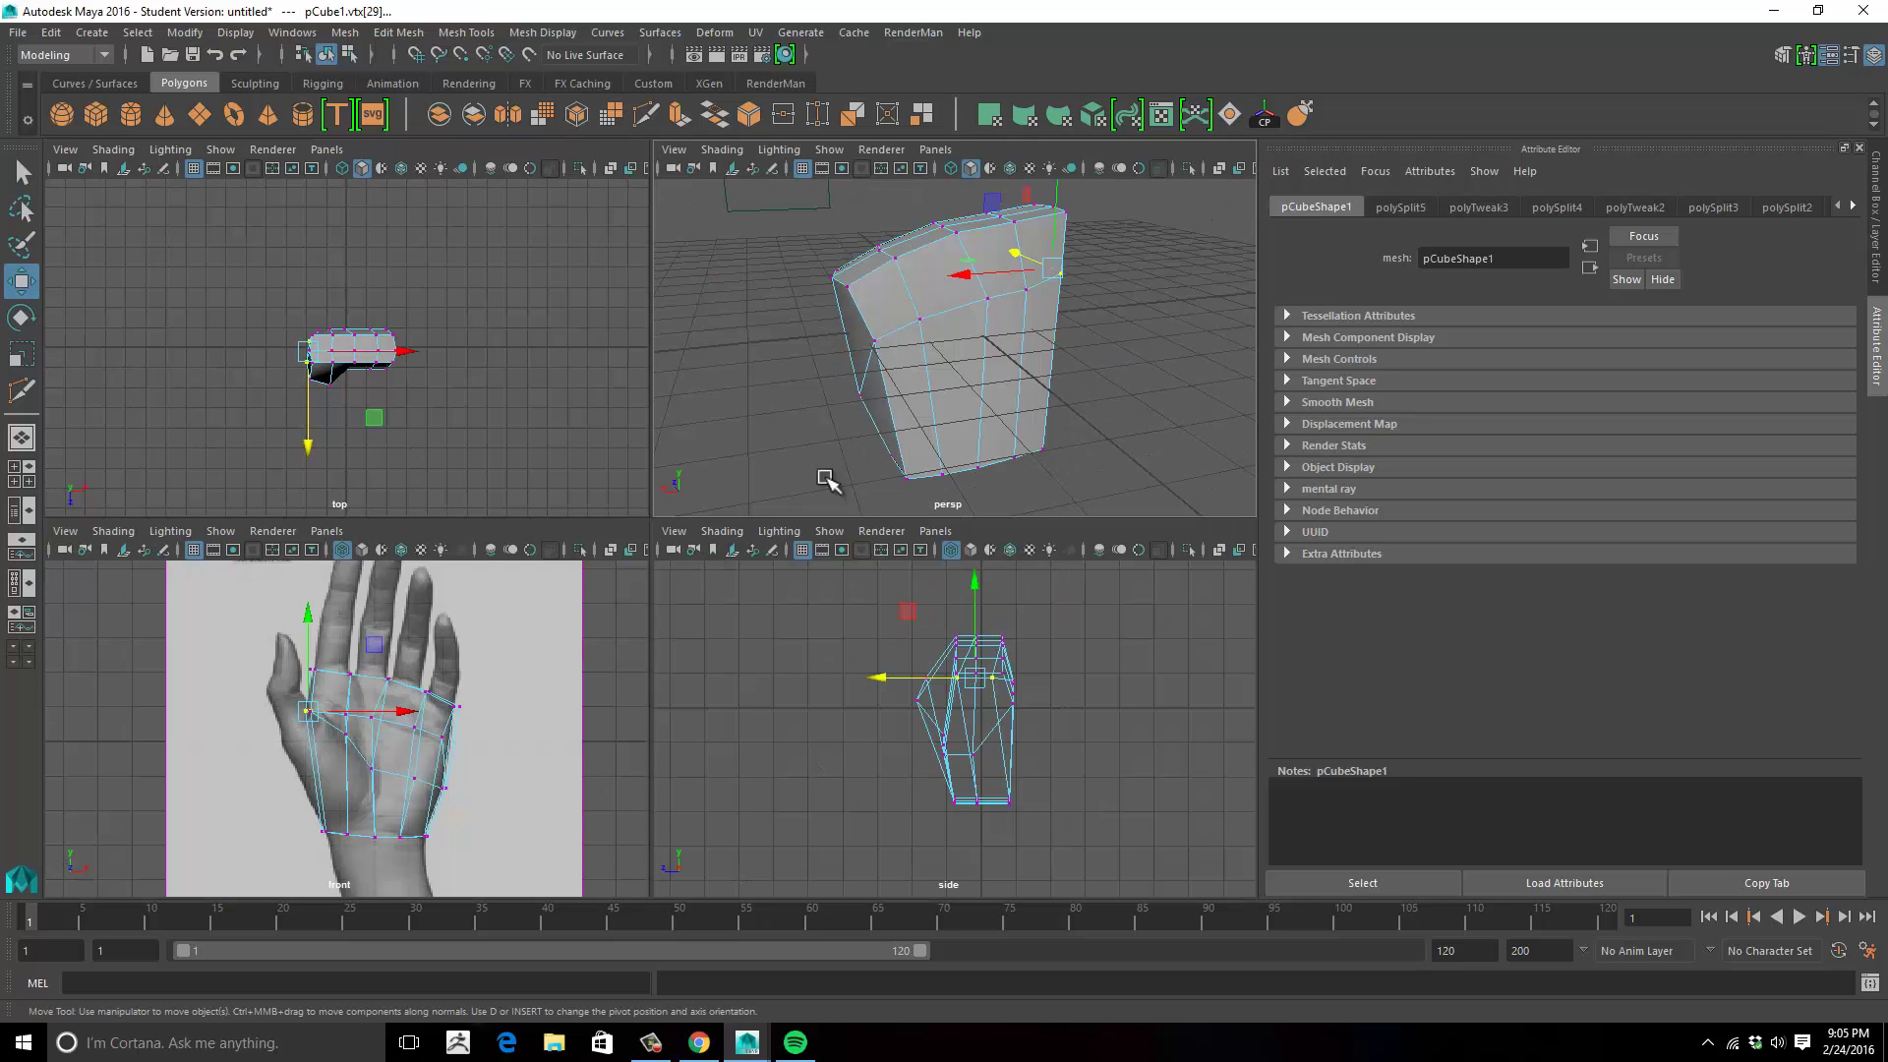
left_click_drag(908, 348, 1177, 376, "alt")
left_click_drag(1008, 400, 935, 378, "alt")
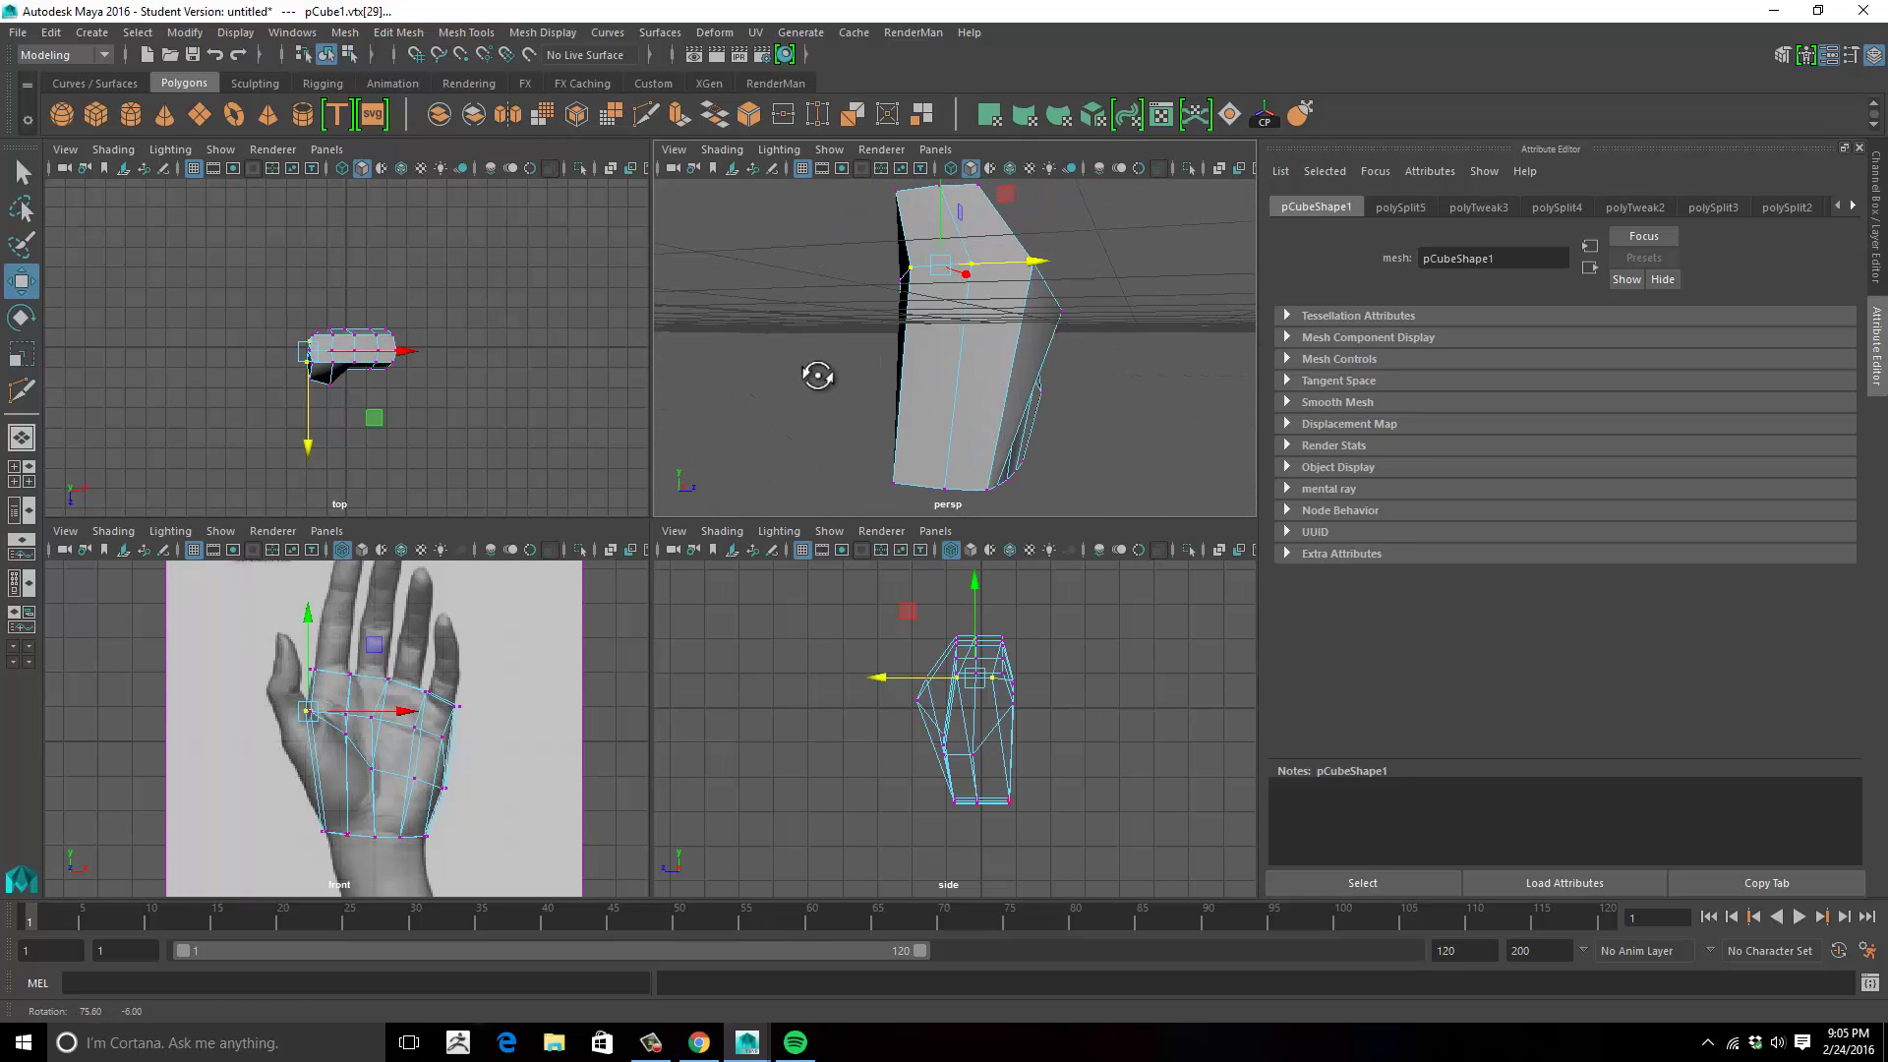
left_click_drag(717, 377, 958, 364, "alt")
right_click_drag(964, 358, 968, 391)
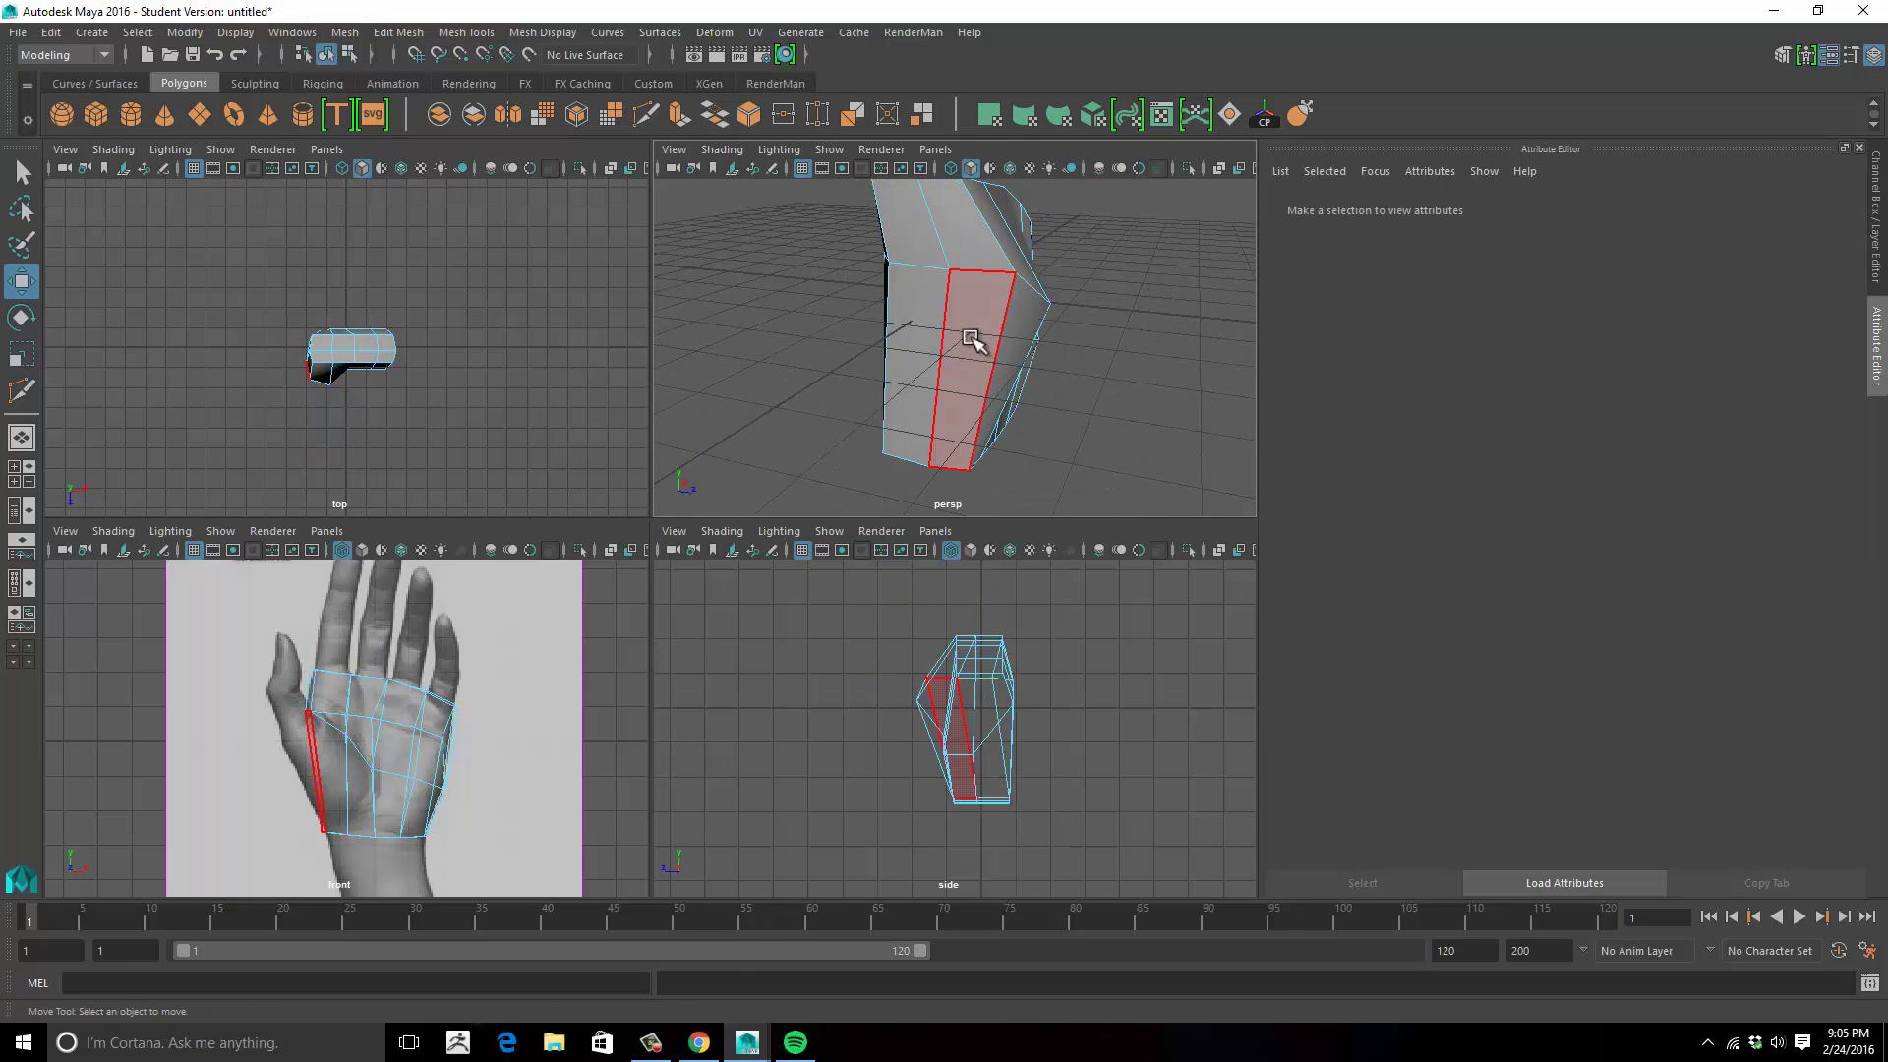
left_click(969, 339)
left_click_drag(1077, 401, 944, 451, "alt")
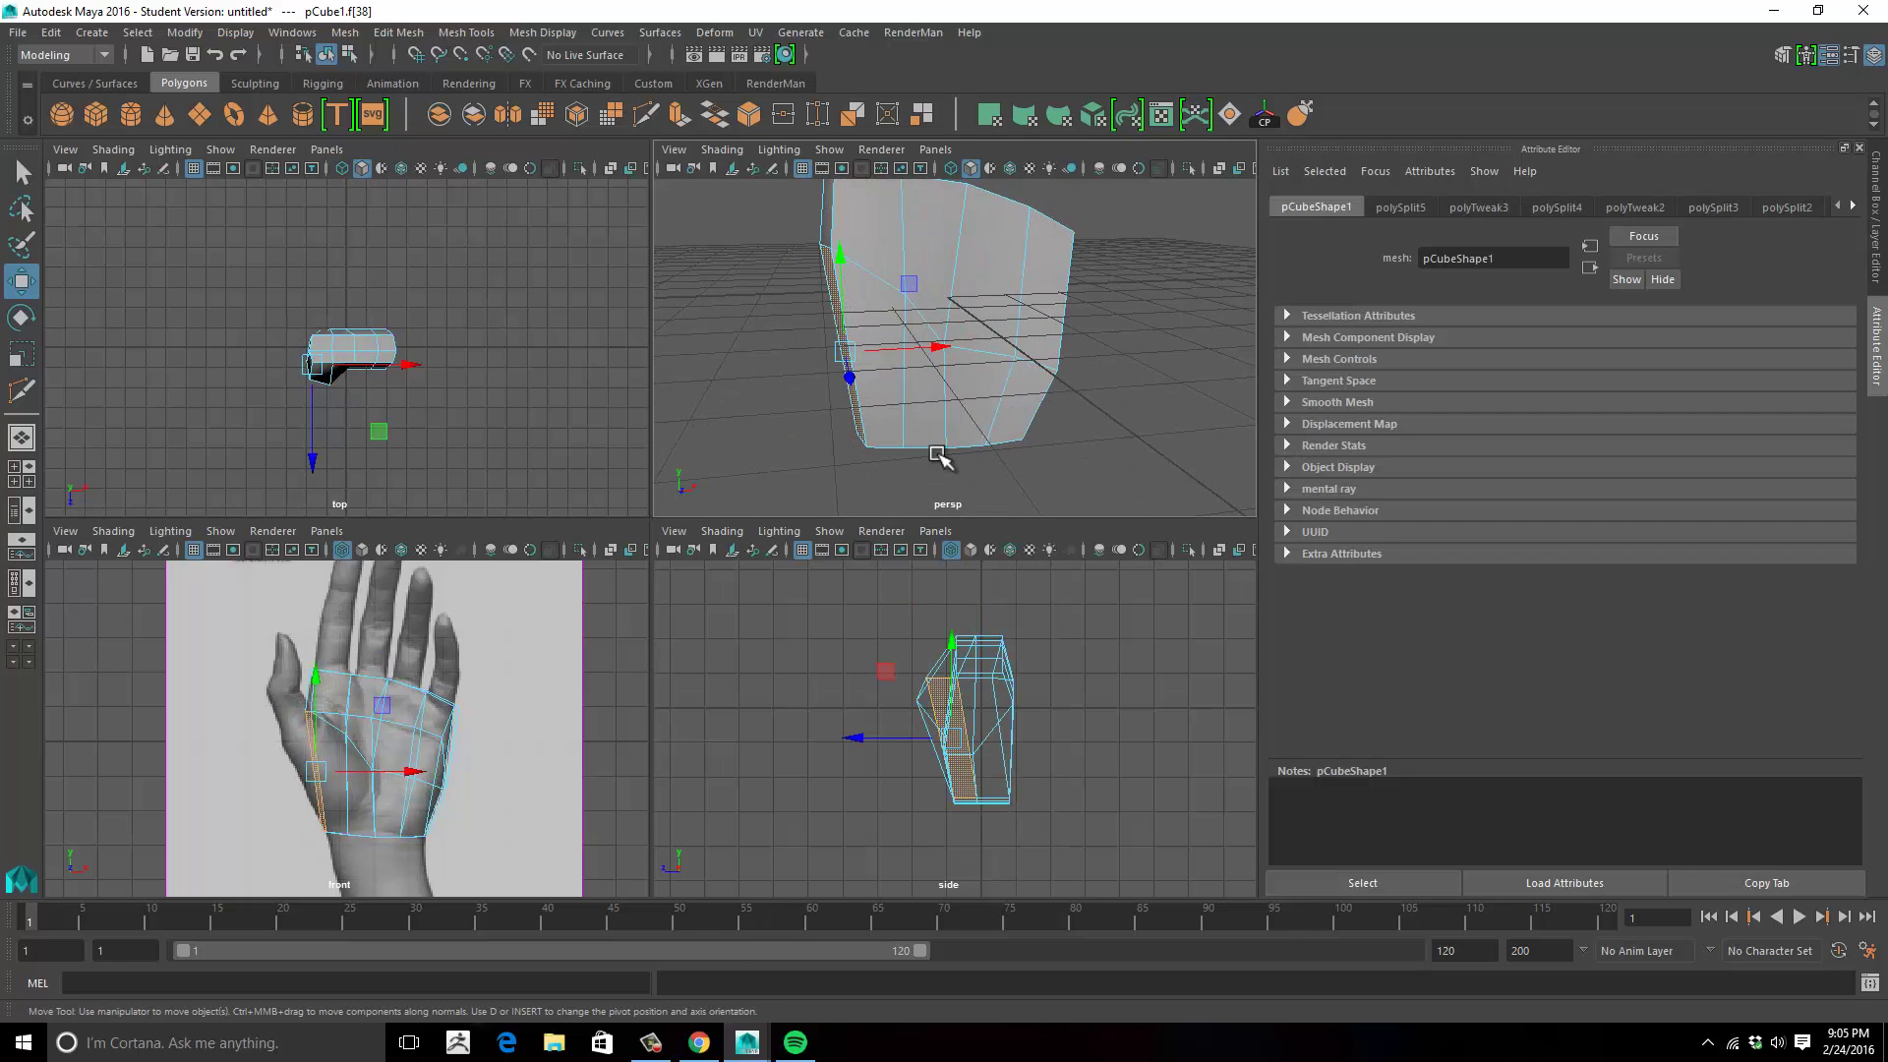
left_click(822, 400)
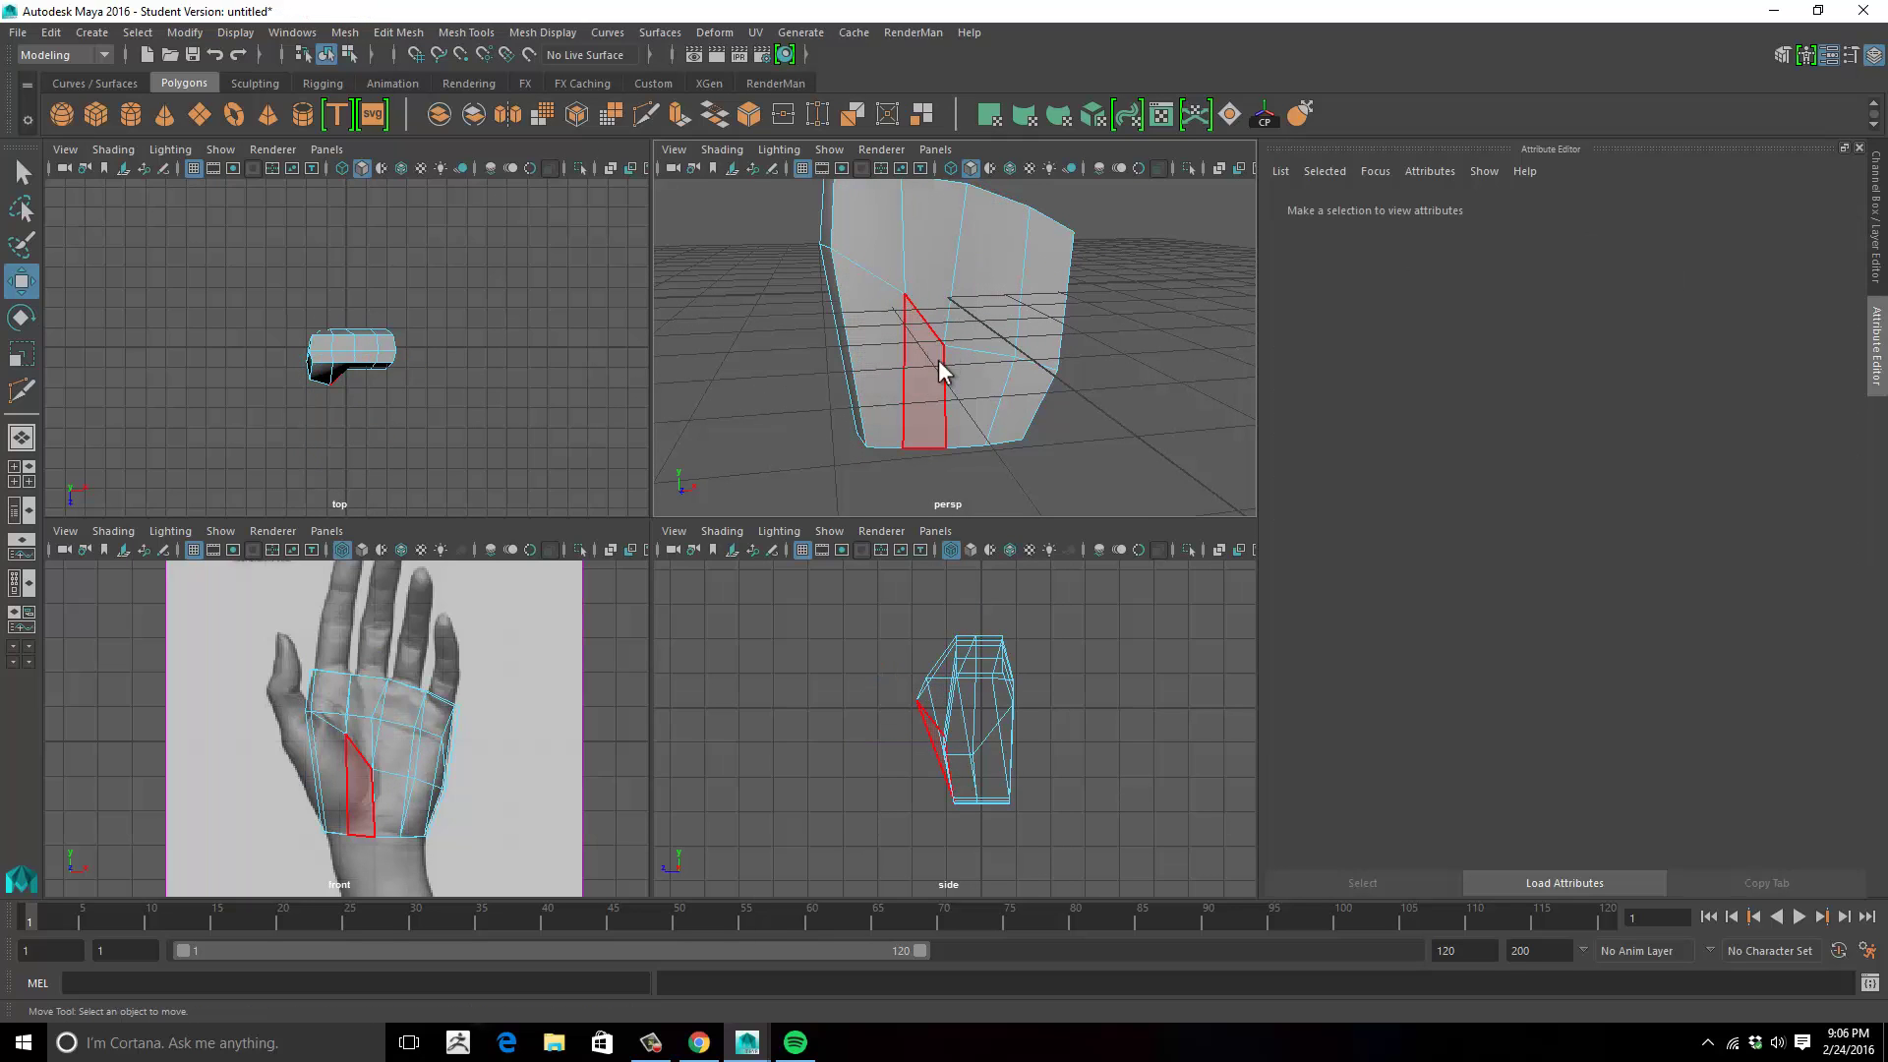
Cut a new edge line with Multi-Cut from the central palm-side vertex around the thumb side to the loop vertex on the hand's back.
key("space")
left_click_drag(722, 418, 745, 242, "alt")
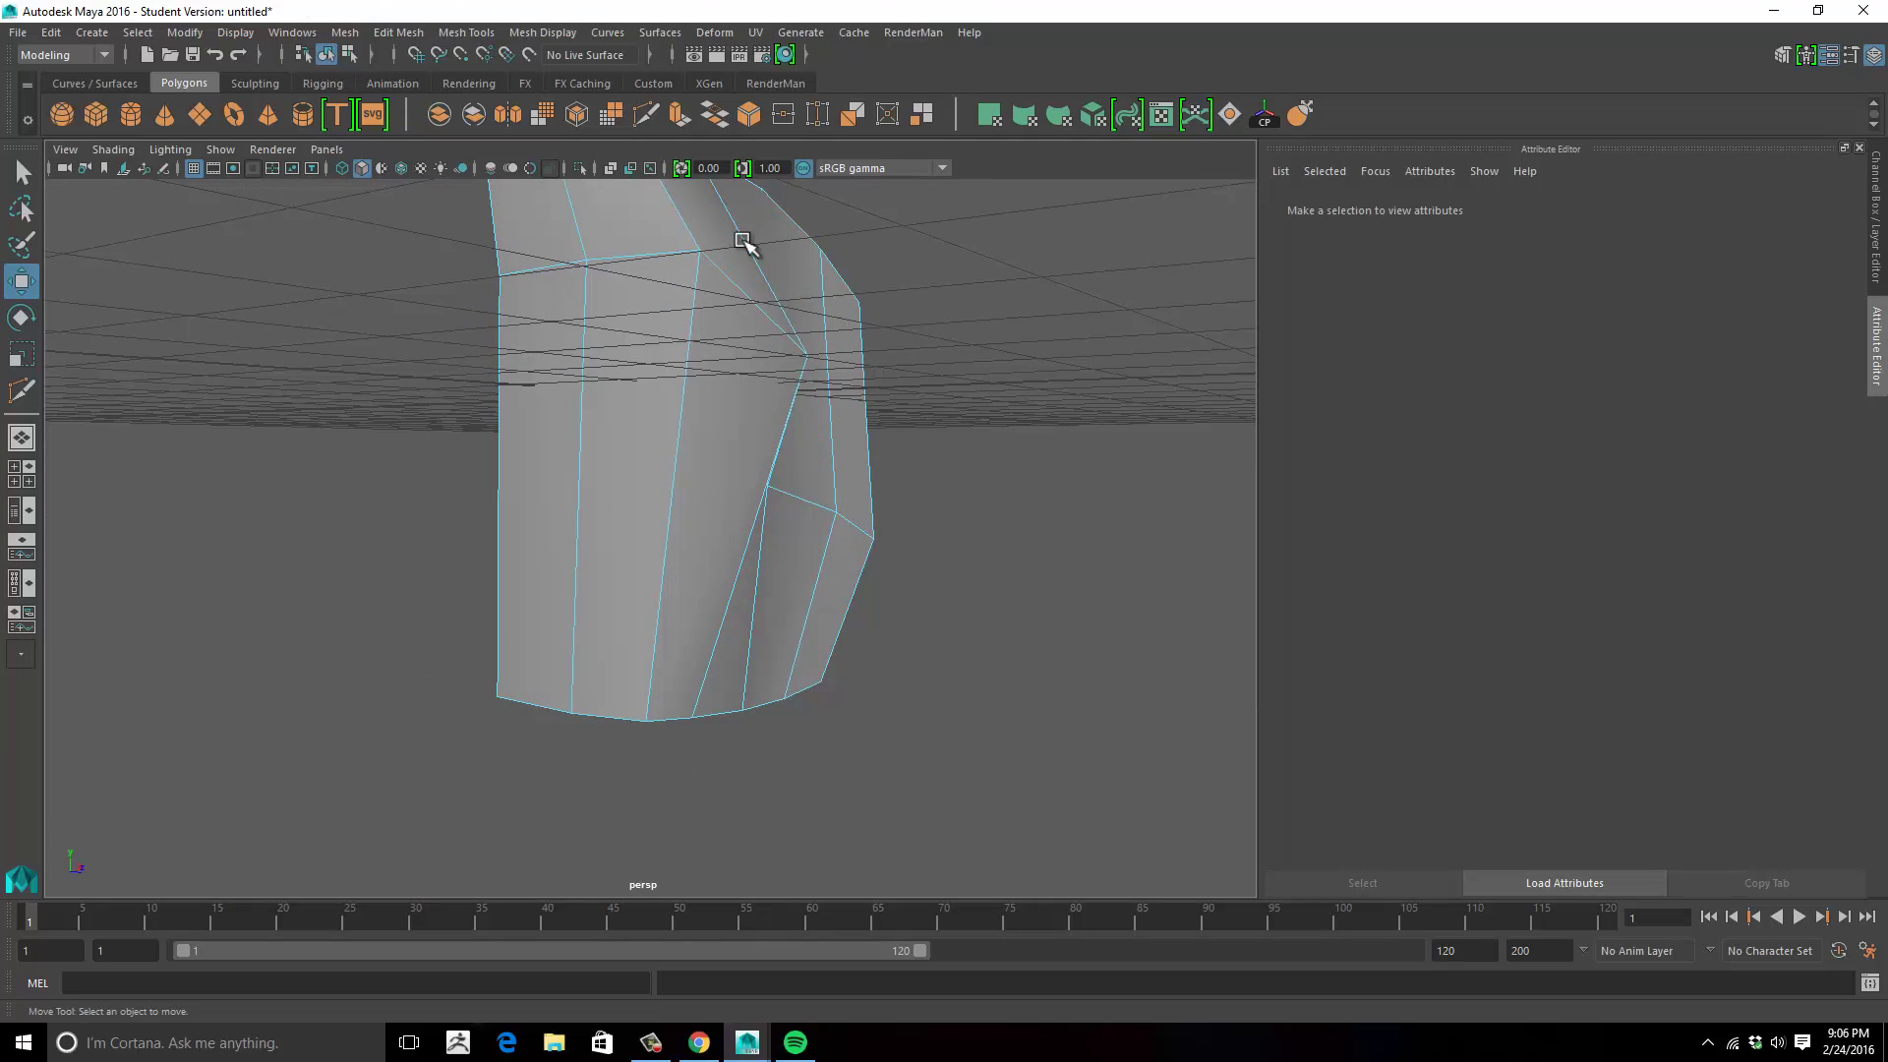
key("y")
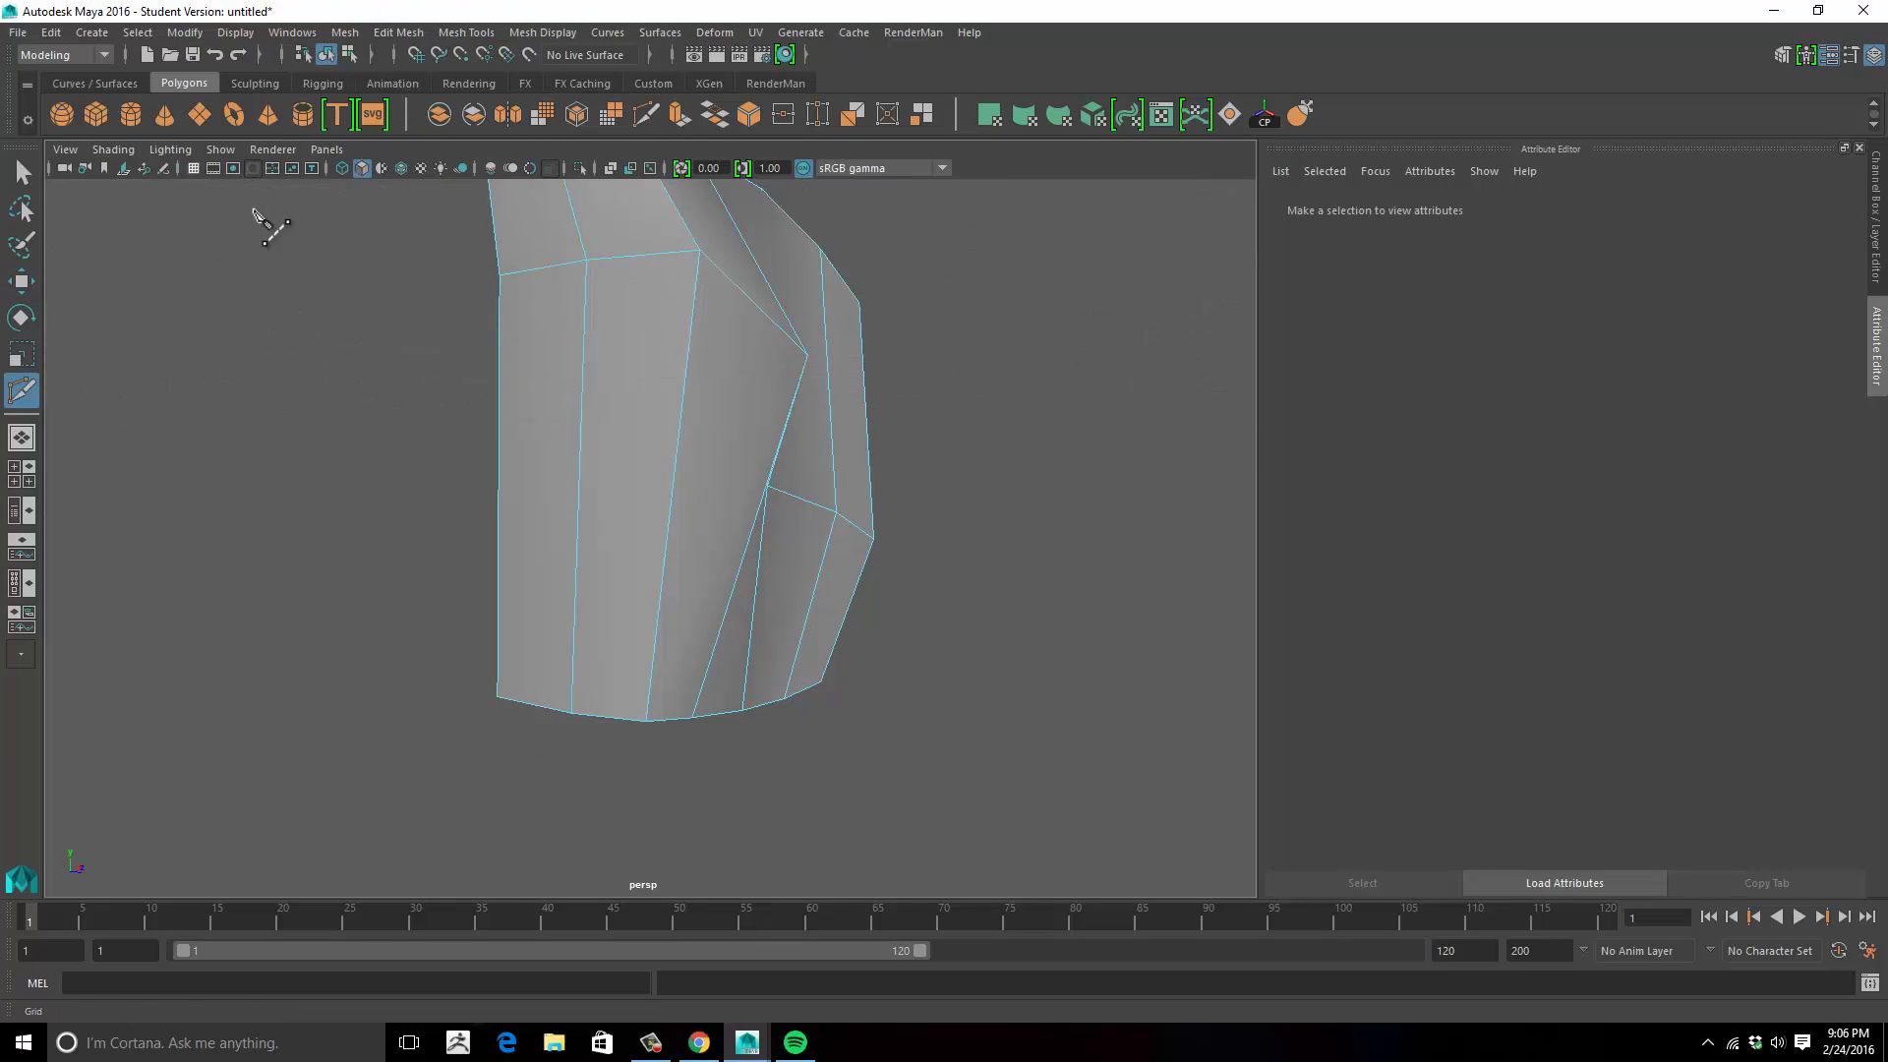
left_click_drag(771, 493, 674, 516, "alt")
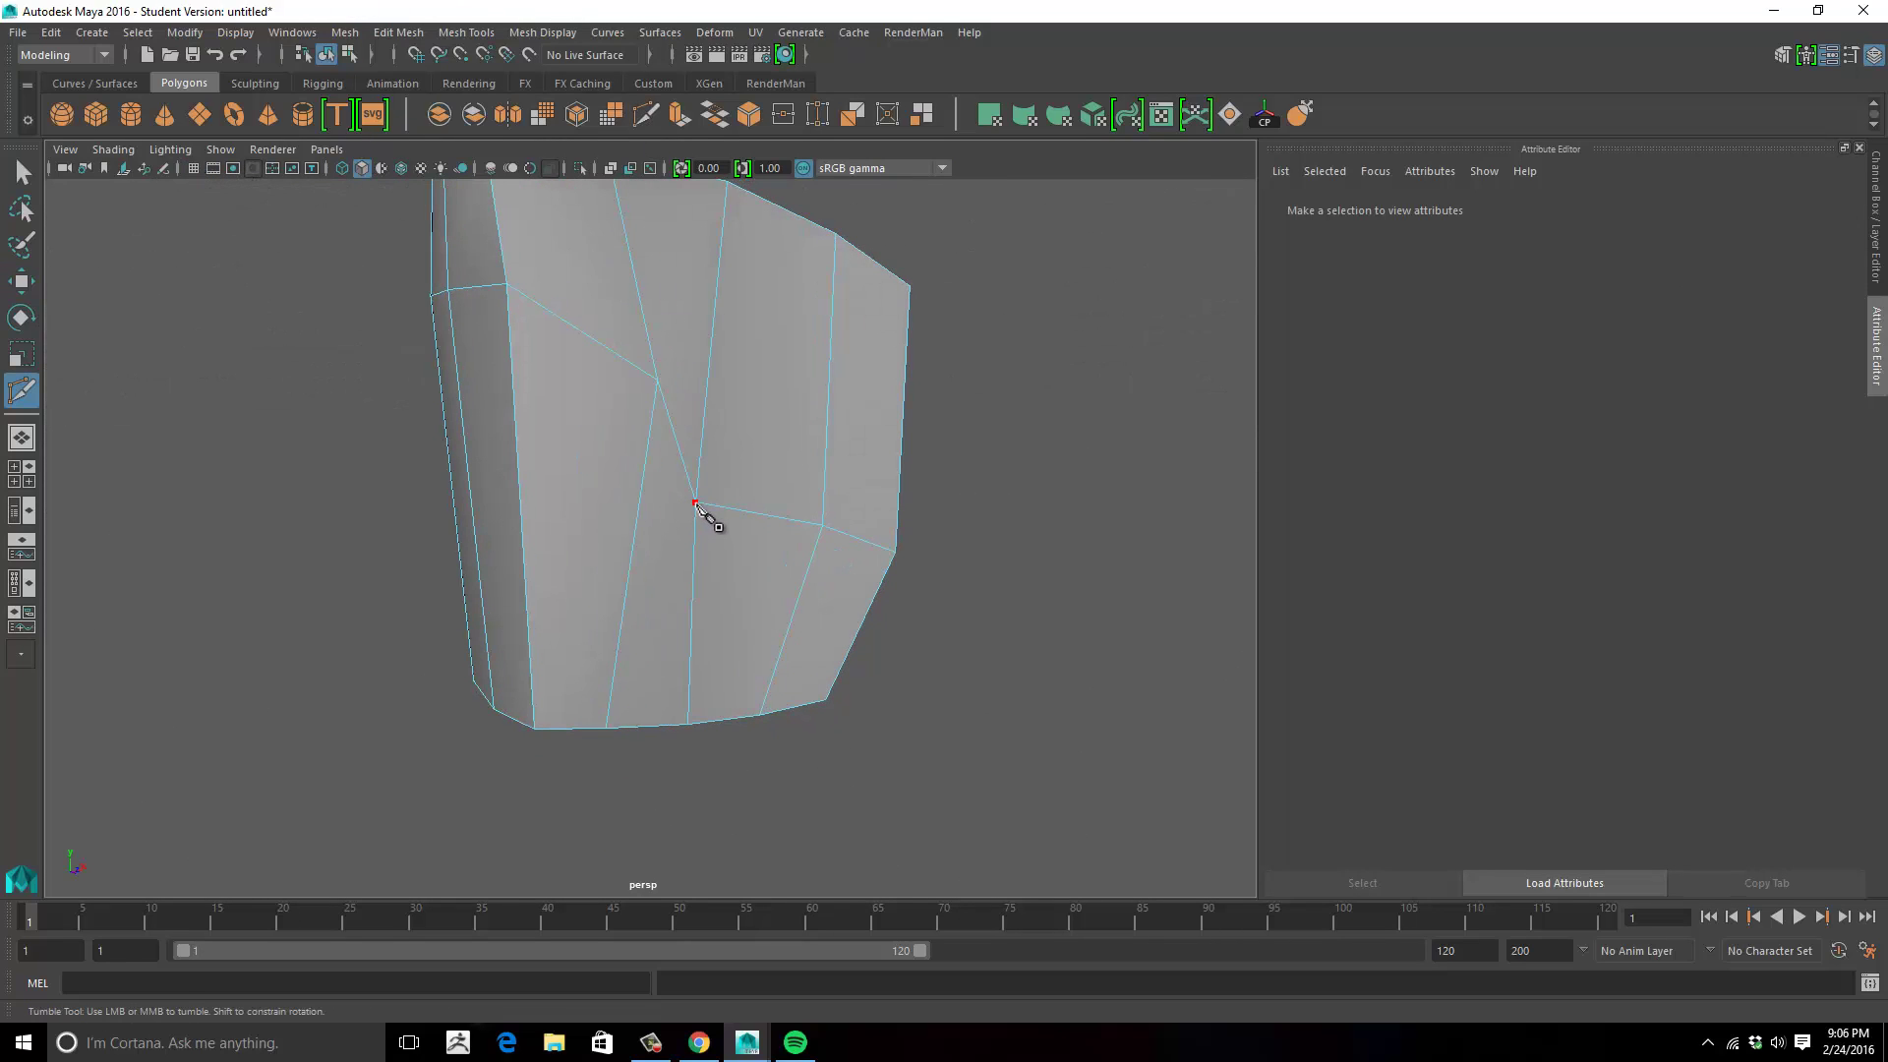
left_click(695, 504)
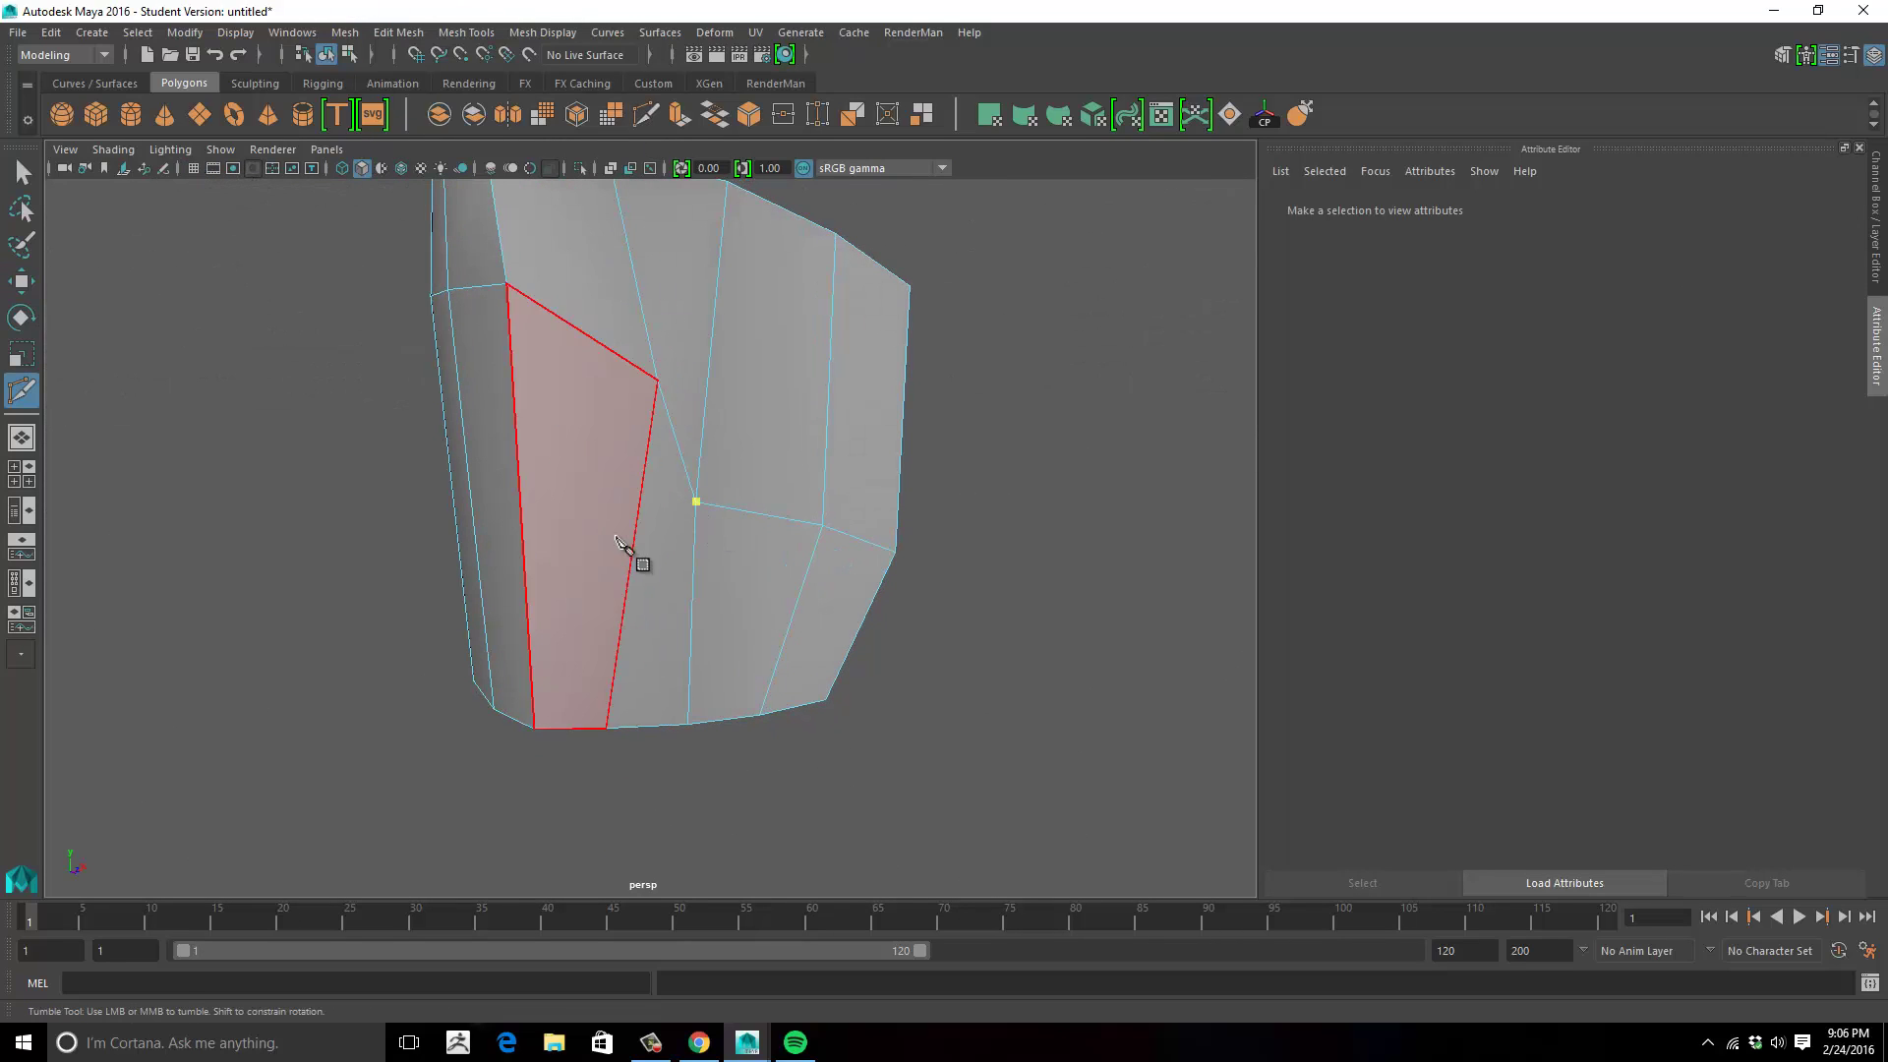
left_click(523, 539)
left_click_drag(522, 537, 788, 527, "alt")
left_click(718, 584)
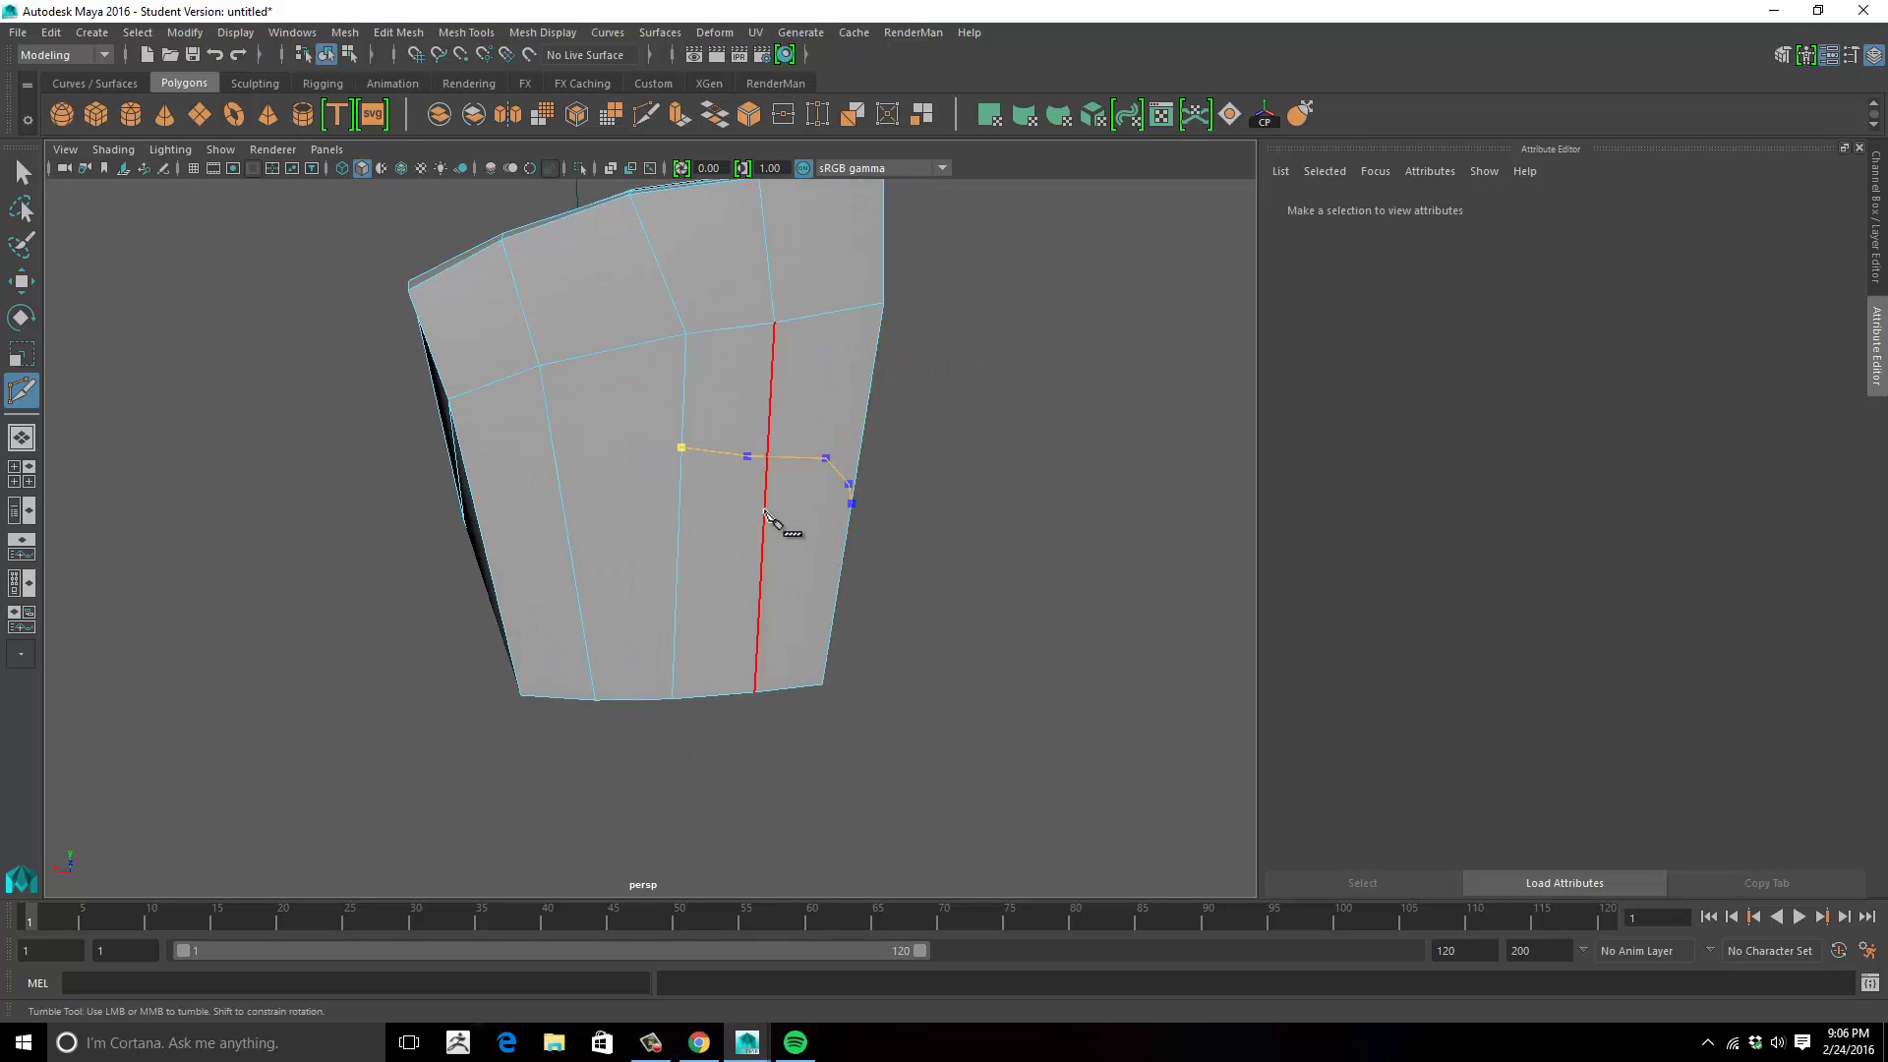
left_click(752, 506)
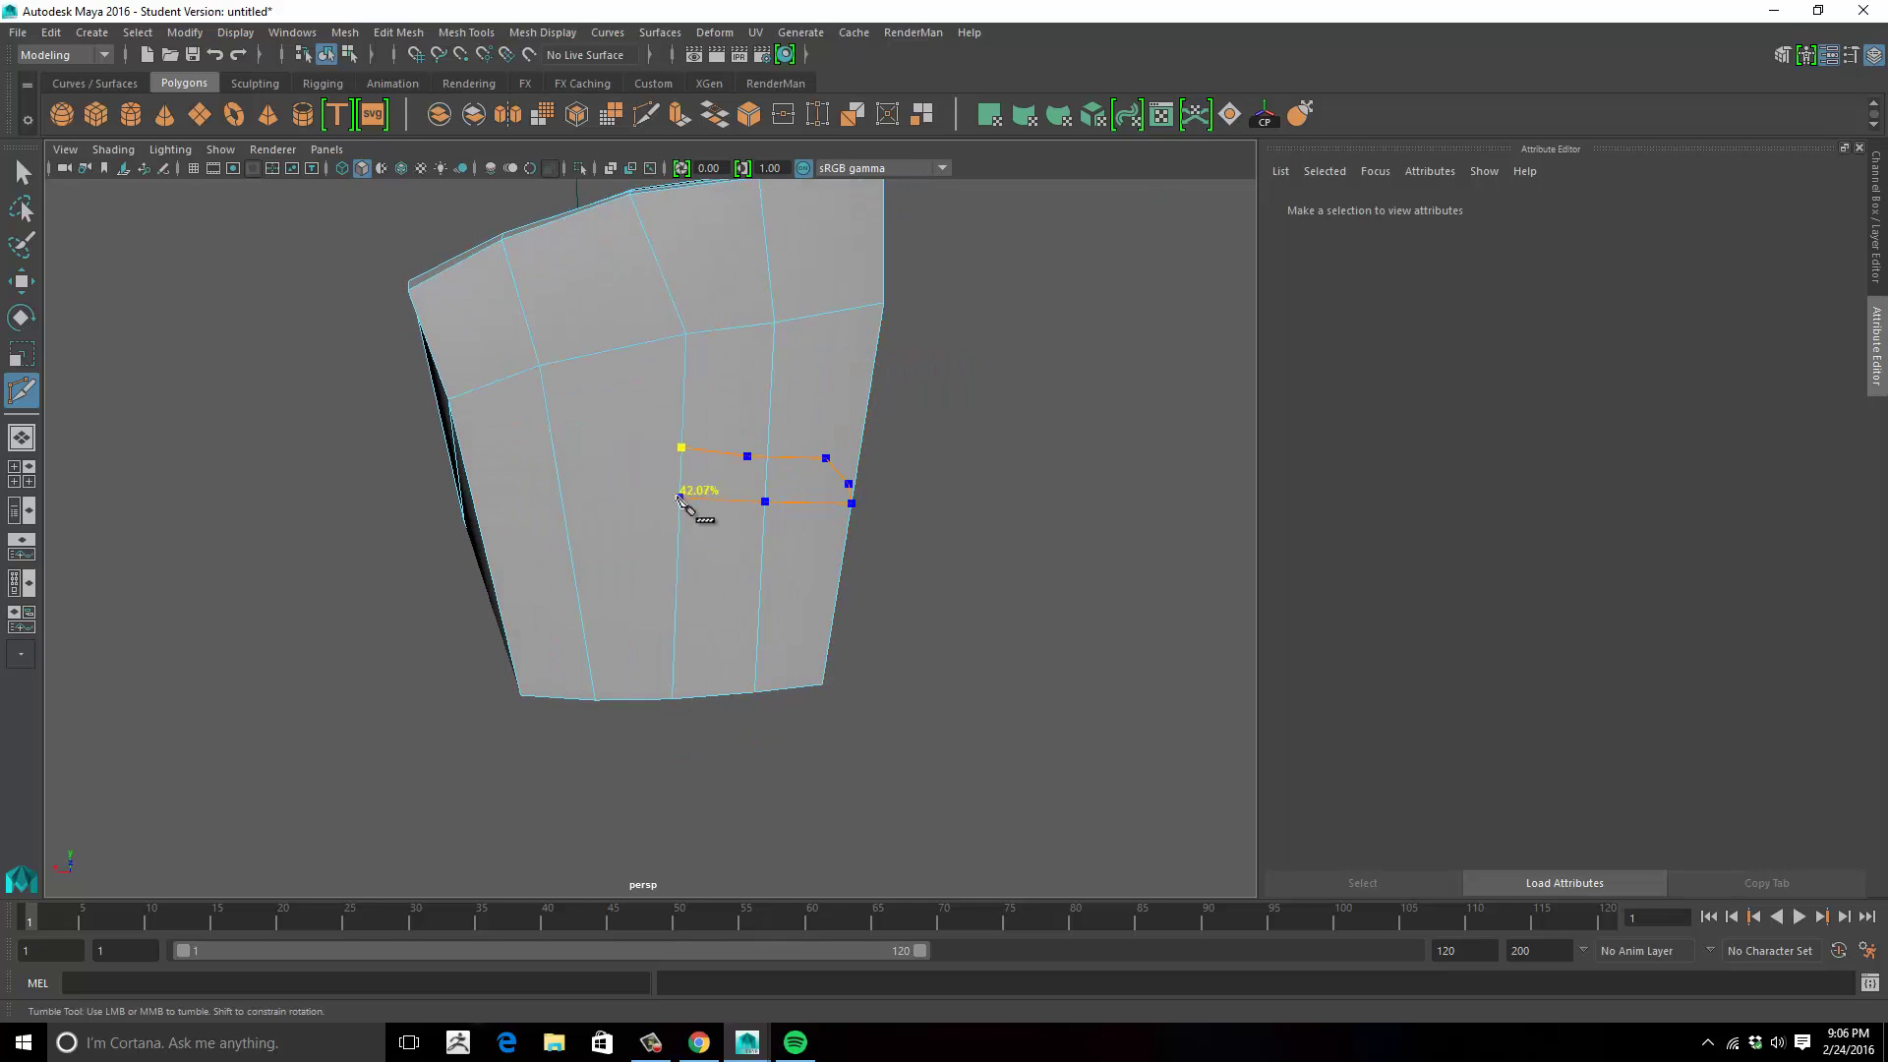
left_click(674, 486)
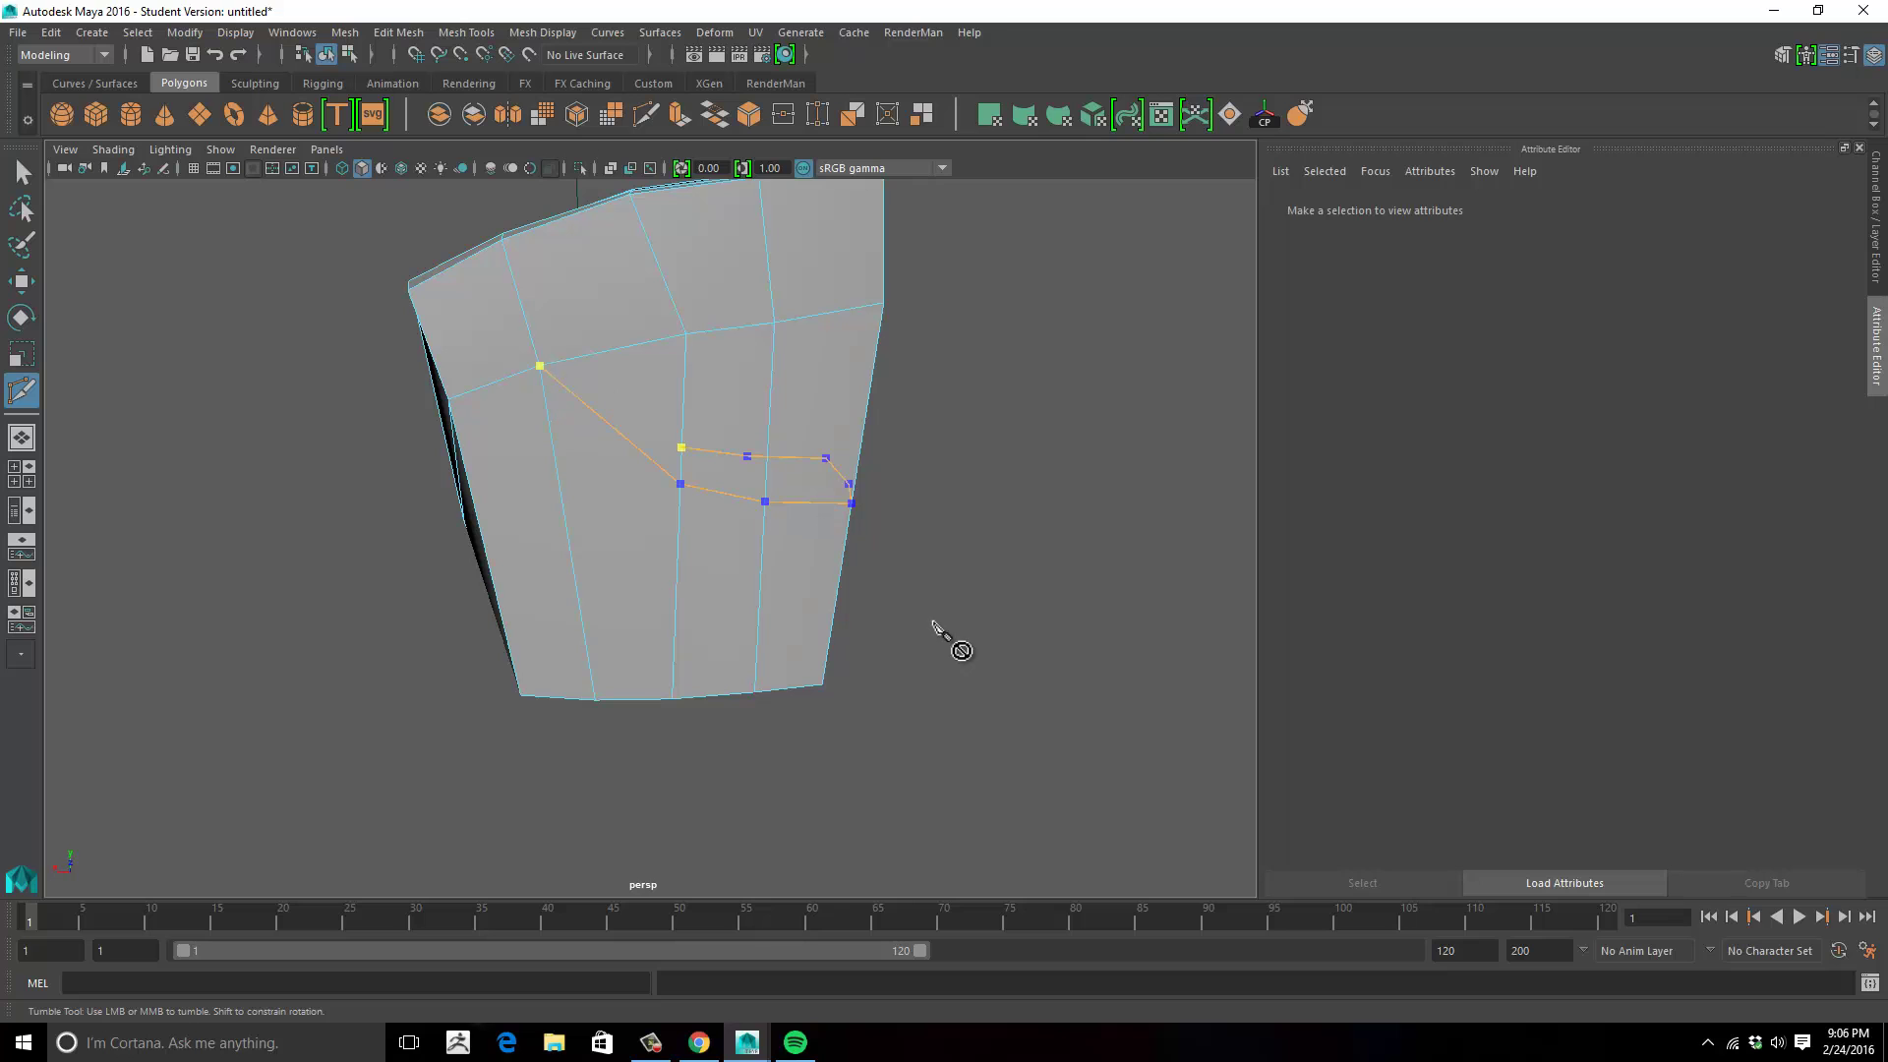
left_click_drag(1046, 673, 637, 624)
key("w")
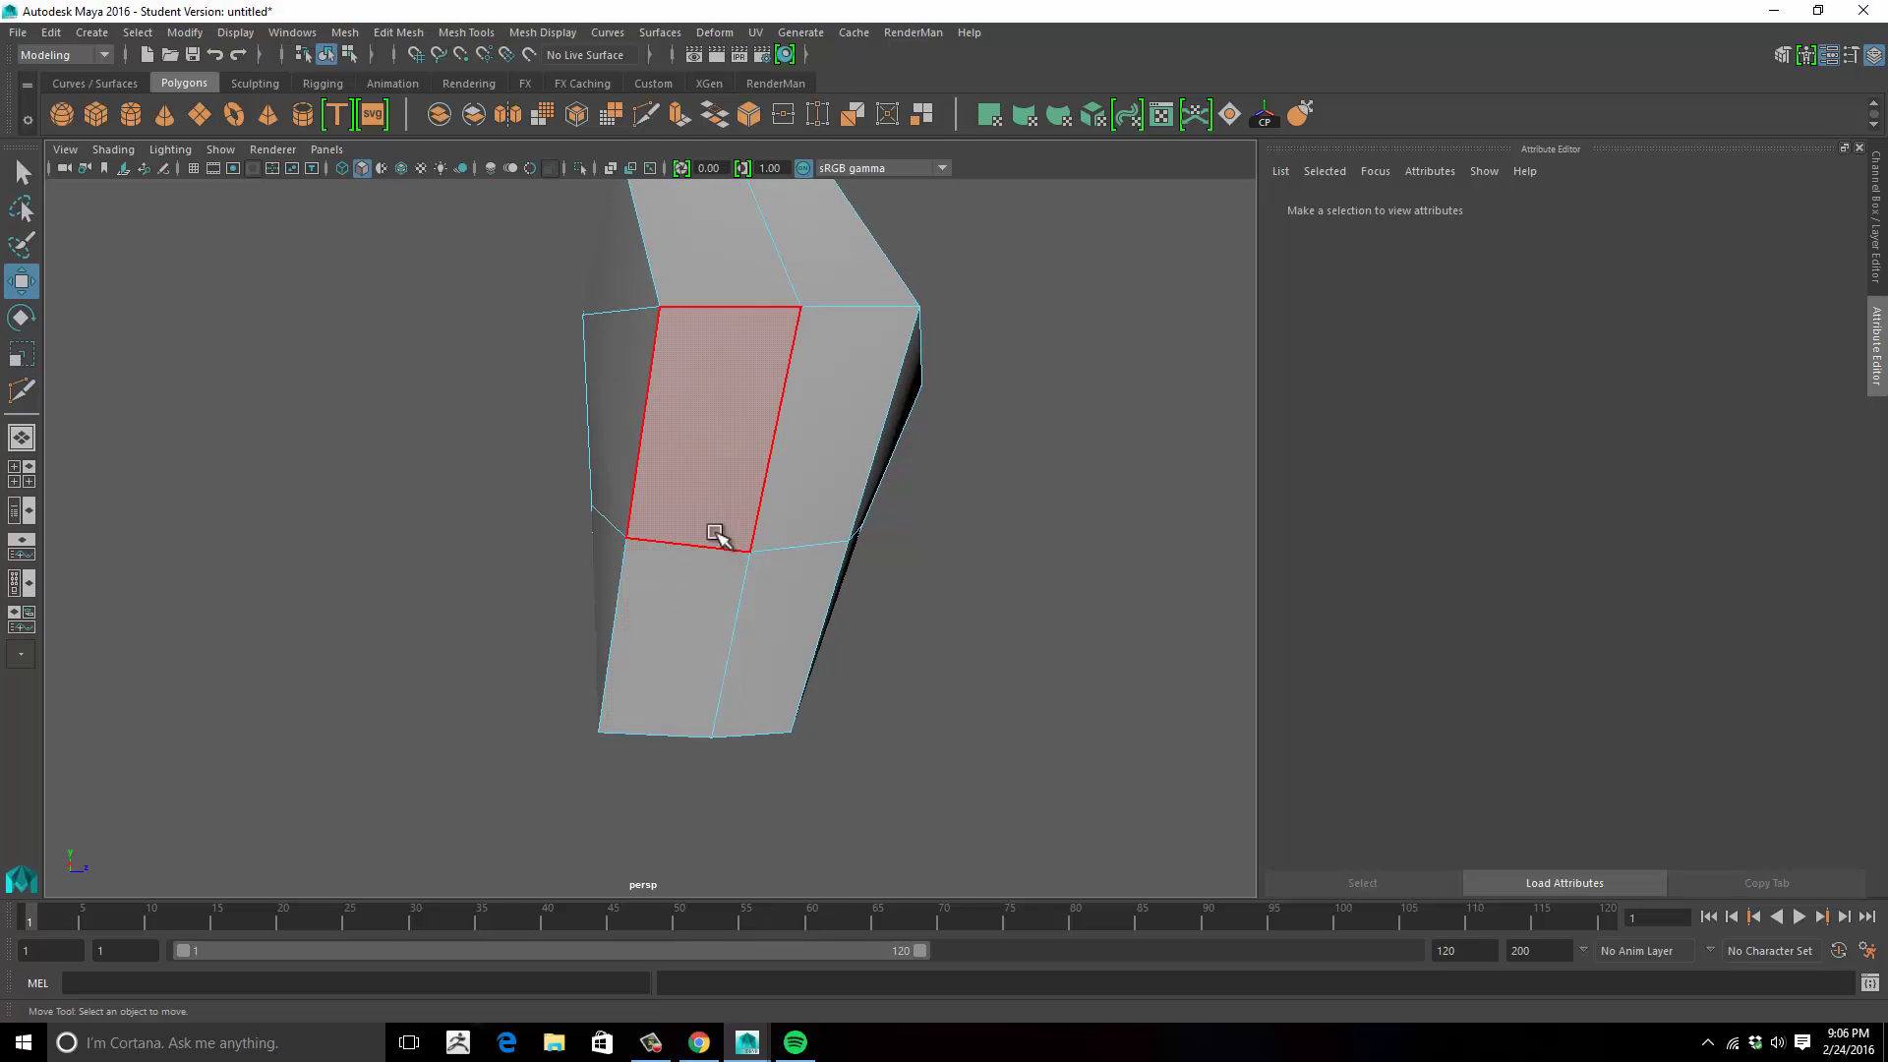
Move the new cut's palm-side corner vertex at the thumb base outward toward the palm side.
left_click_drag(824, 531, 774, 554, "alt")
right_click_drag(775, 565, 720, 546)
right_click_drag(694, 479, 693, 478)
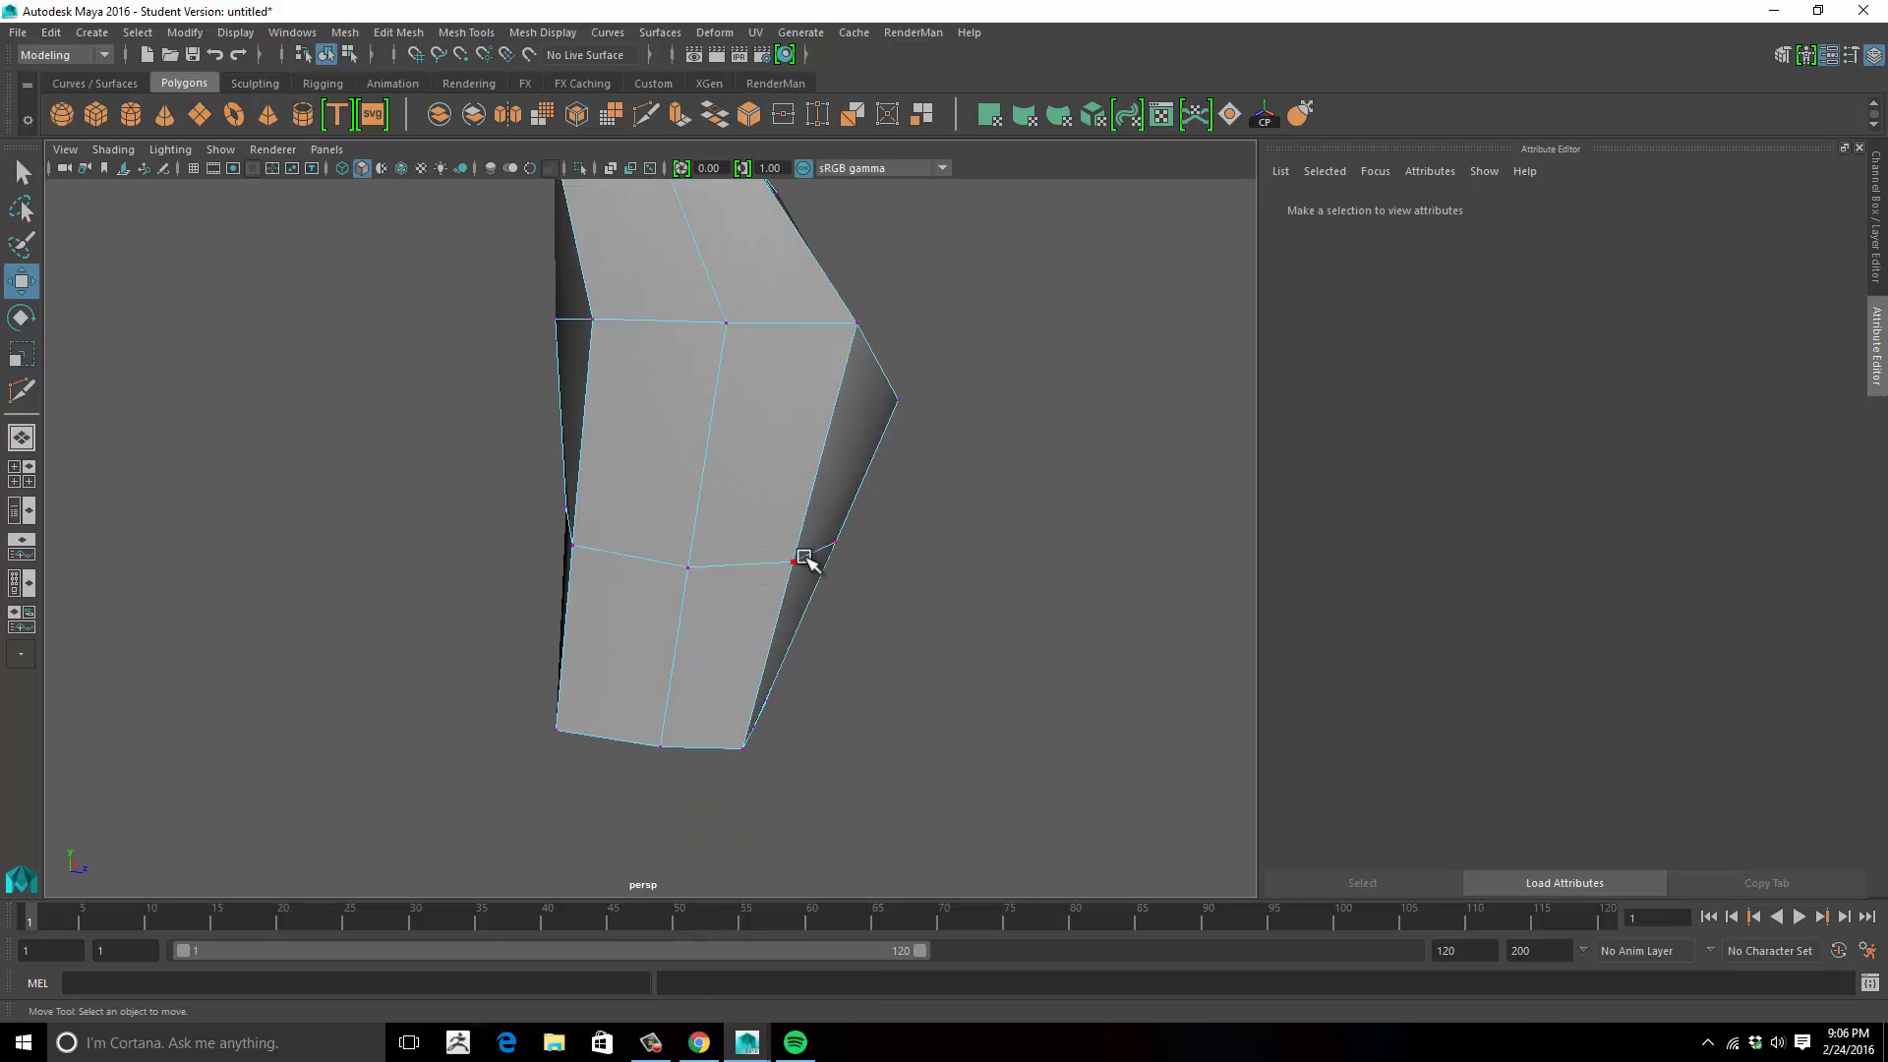
left_click(800, 547)
left_click_drag(847, 586, 848, 645)
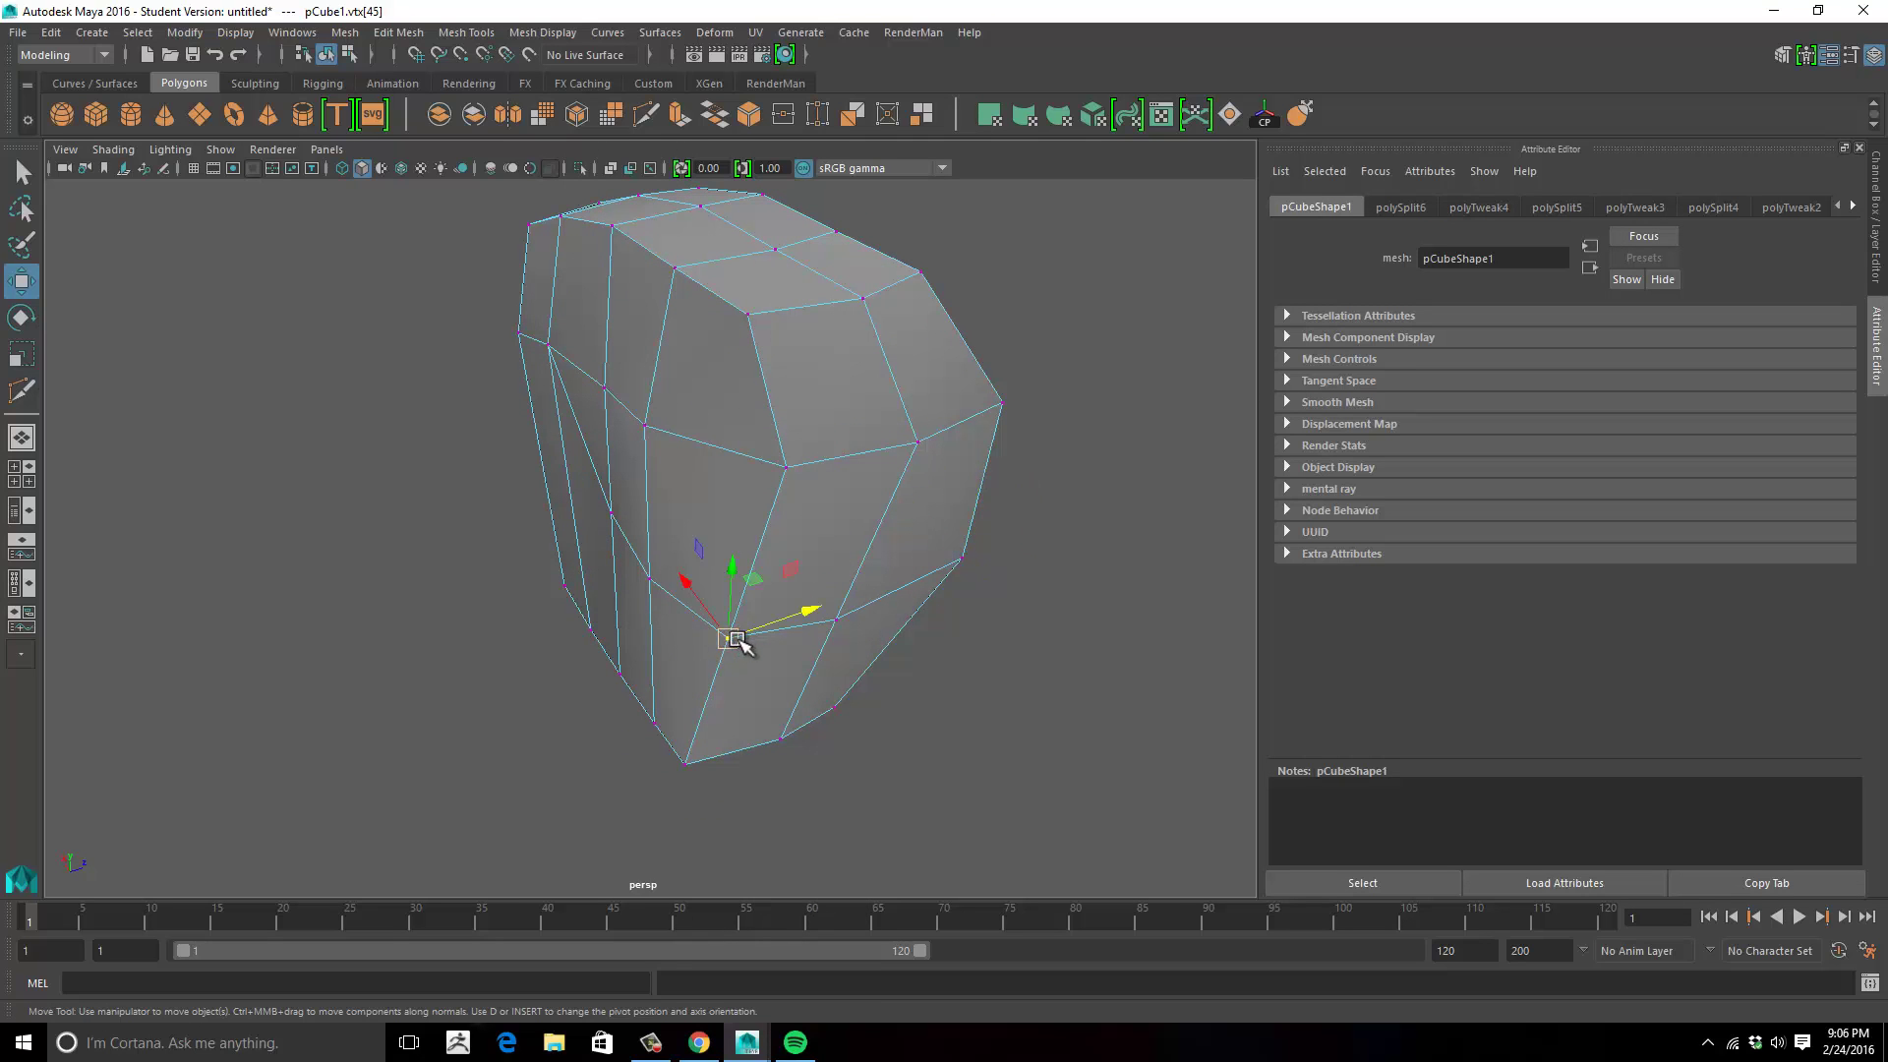
left_click_drag(787, 624, 678, 600, "alt")
Extrude the four lower thumb-side faces of the palm outward along the hand's width to start the thumb base.
scroll(758, 594, "up", 5)
right_click_drag(757, 475, 774, 529)
left_click(676, 548)
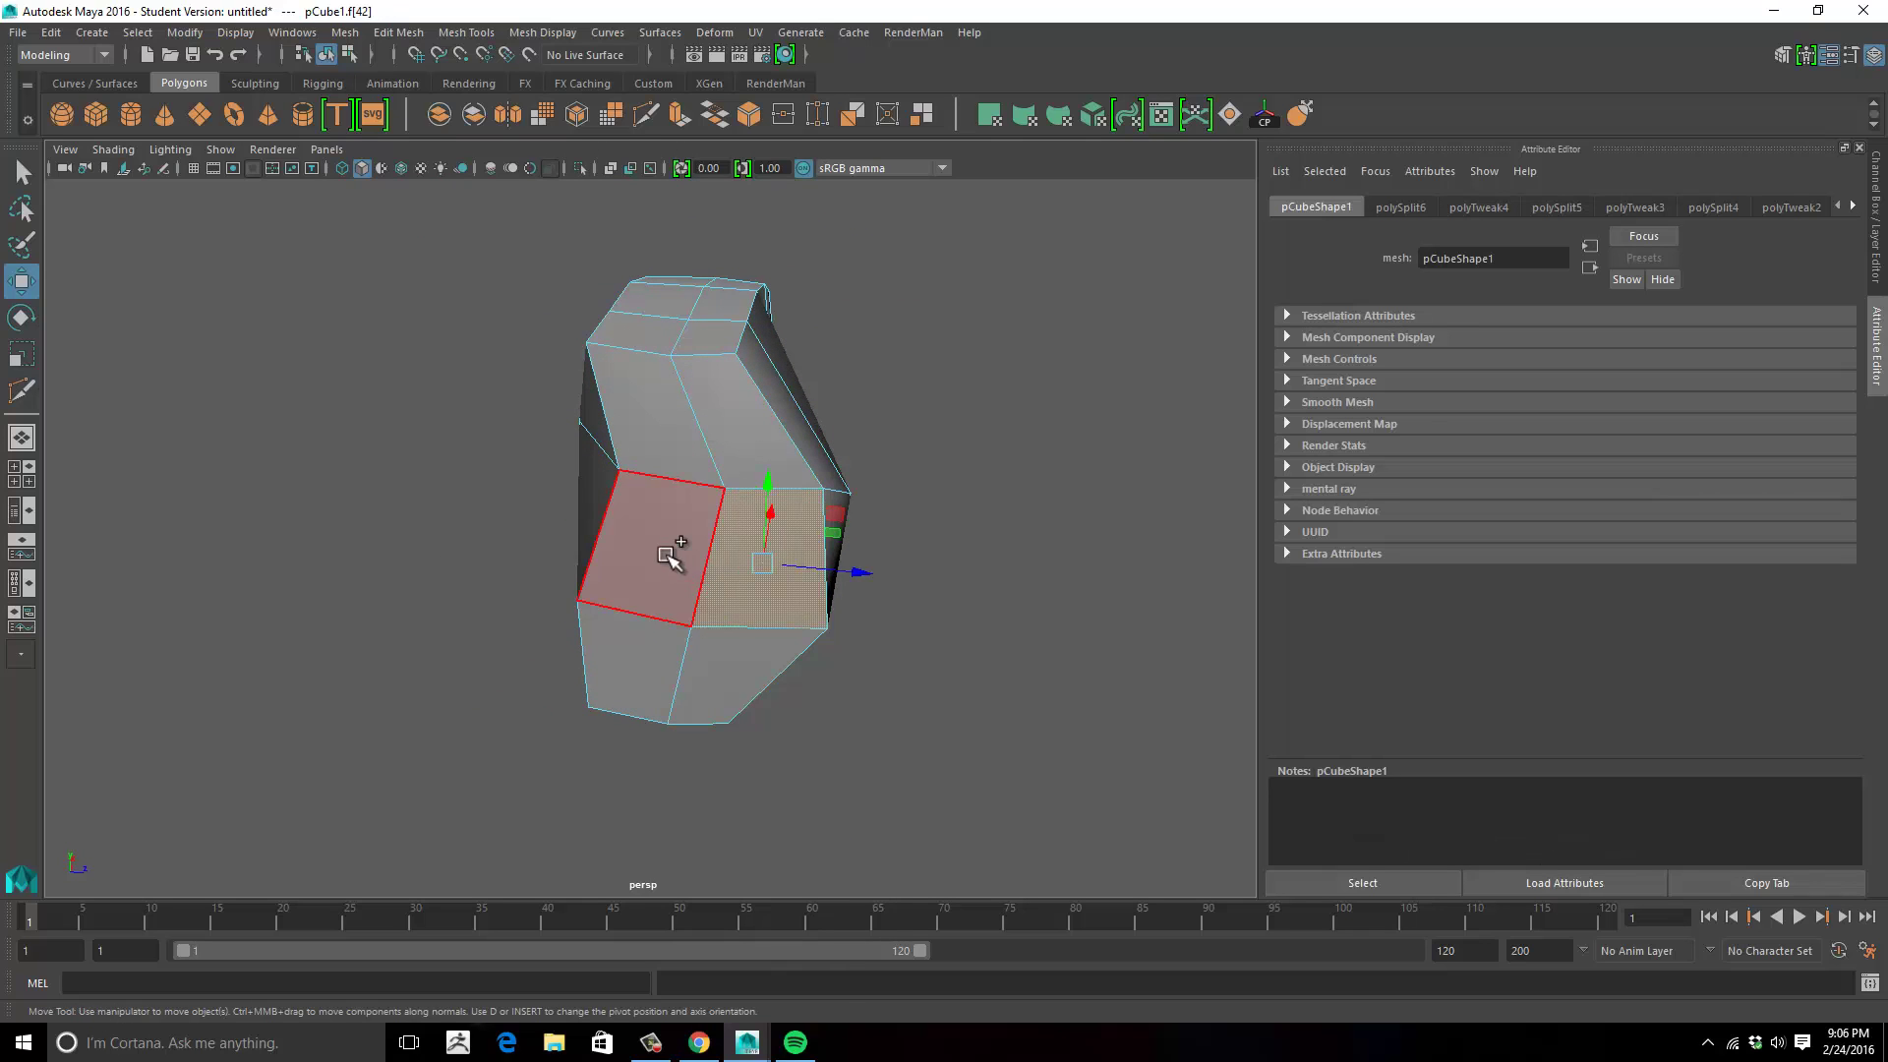
left_click(658, 662, "shift")
left_click_drag(1060, 599, 818, 492, "alt")
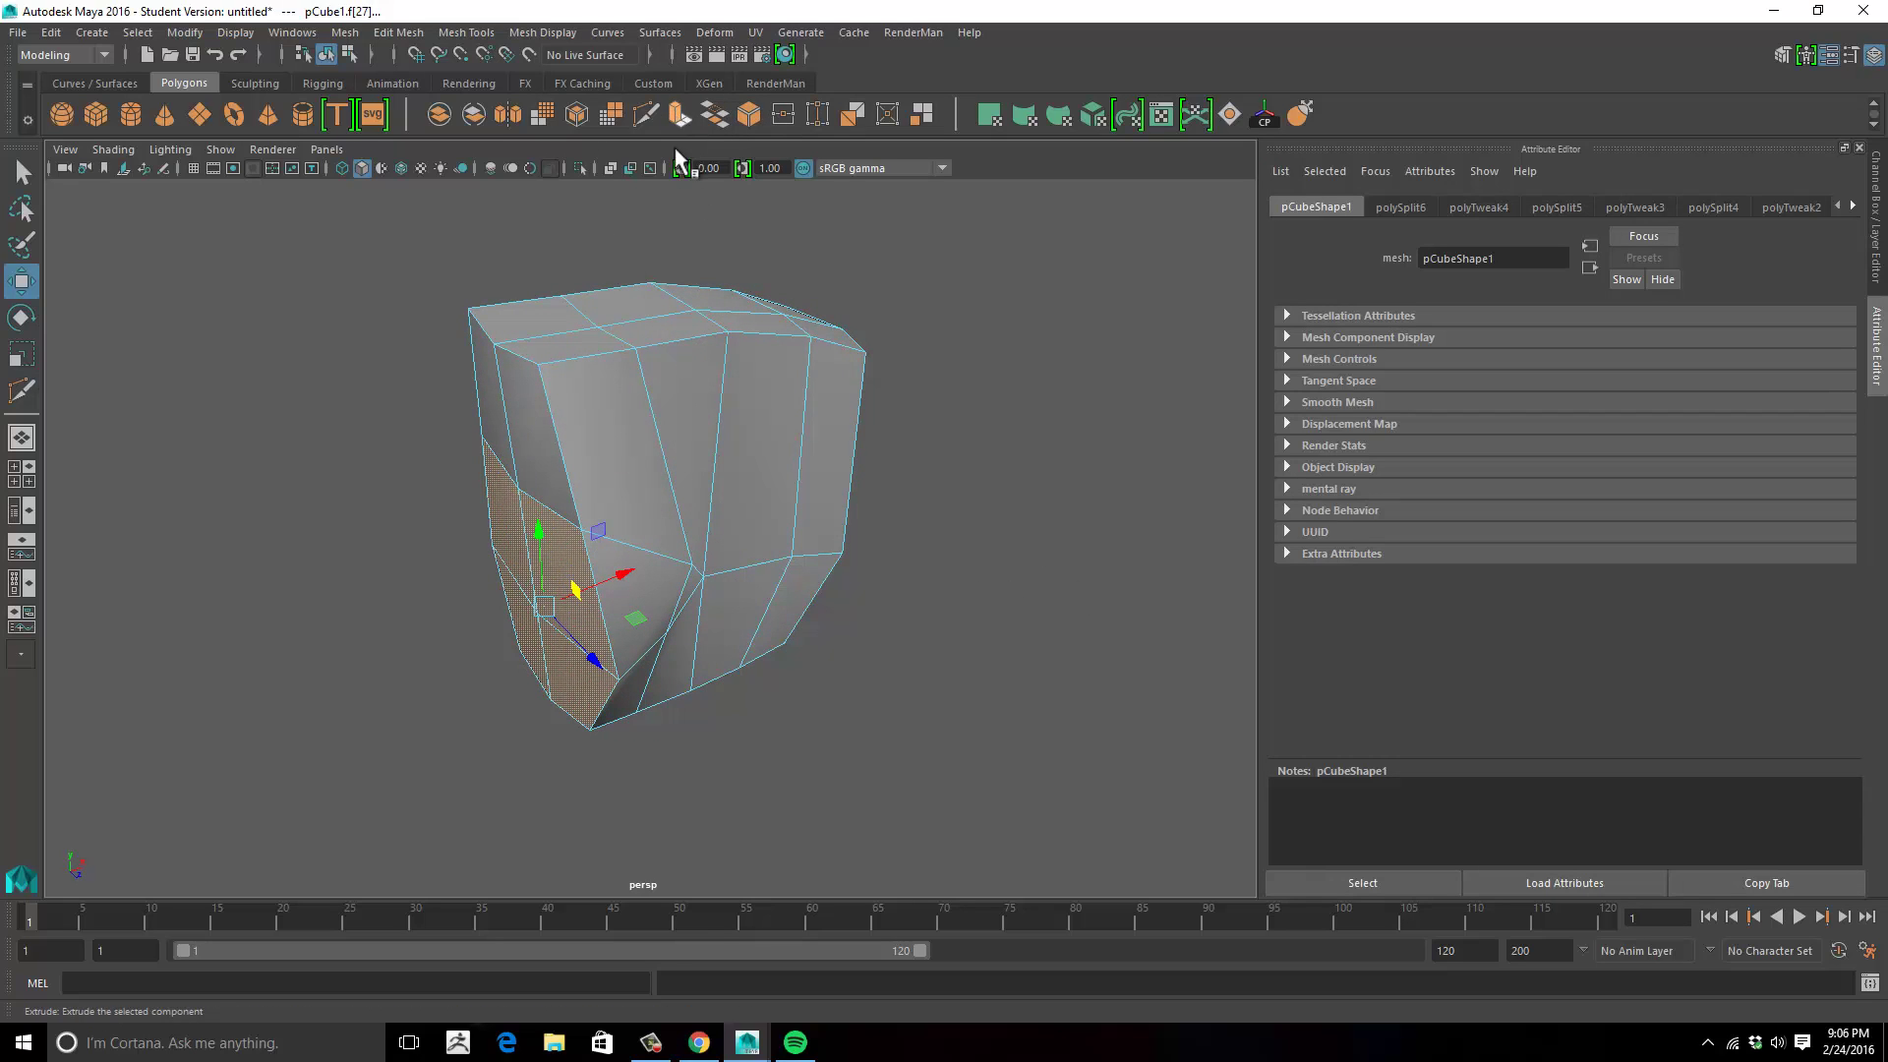
left_click(680, 114)
left_click_drag(623, 581, 541, 602)
left_click_drag(729, 577, 694, 534, "alt")
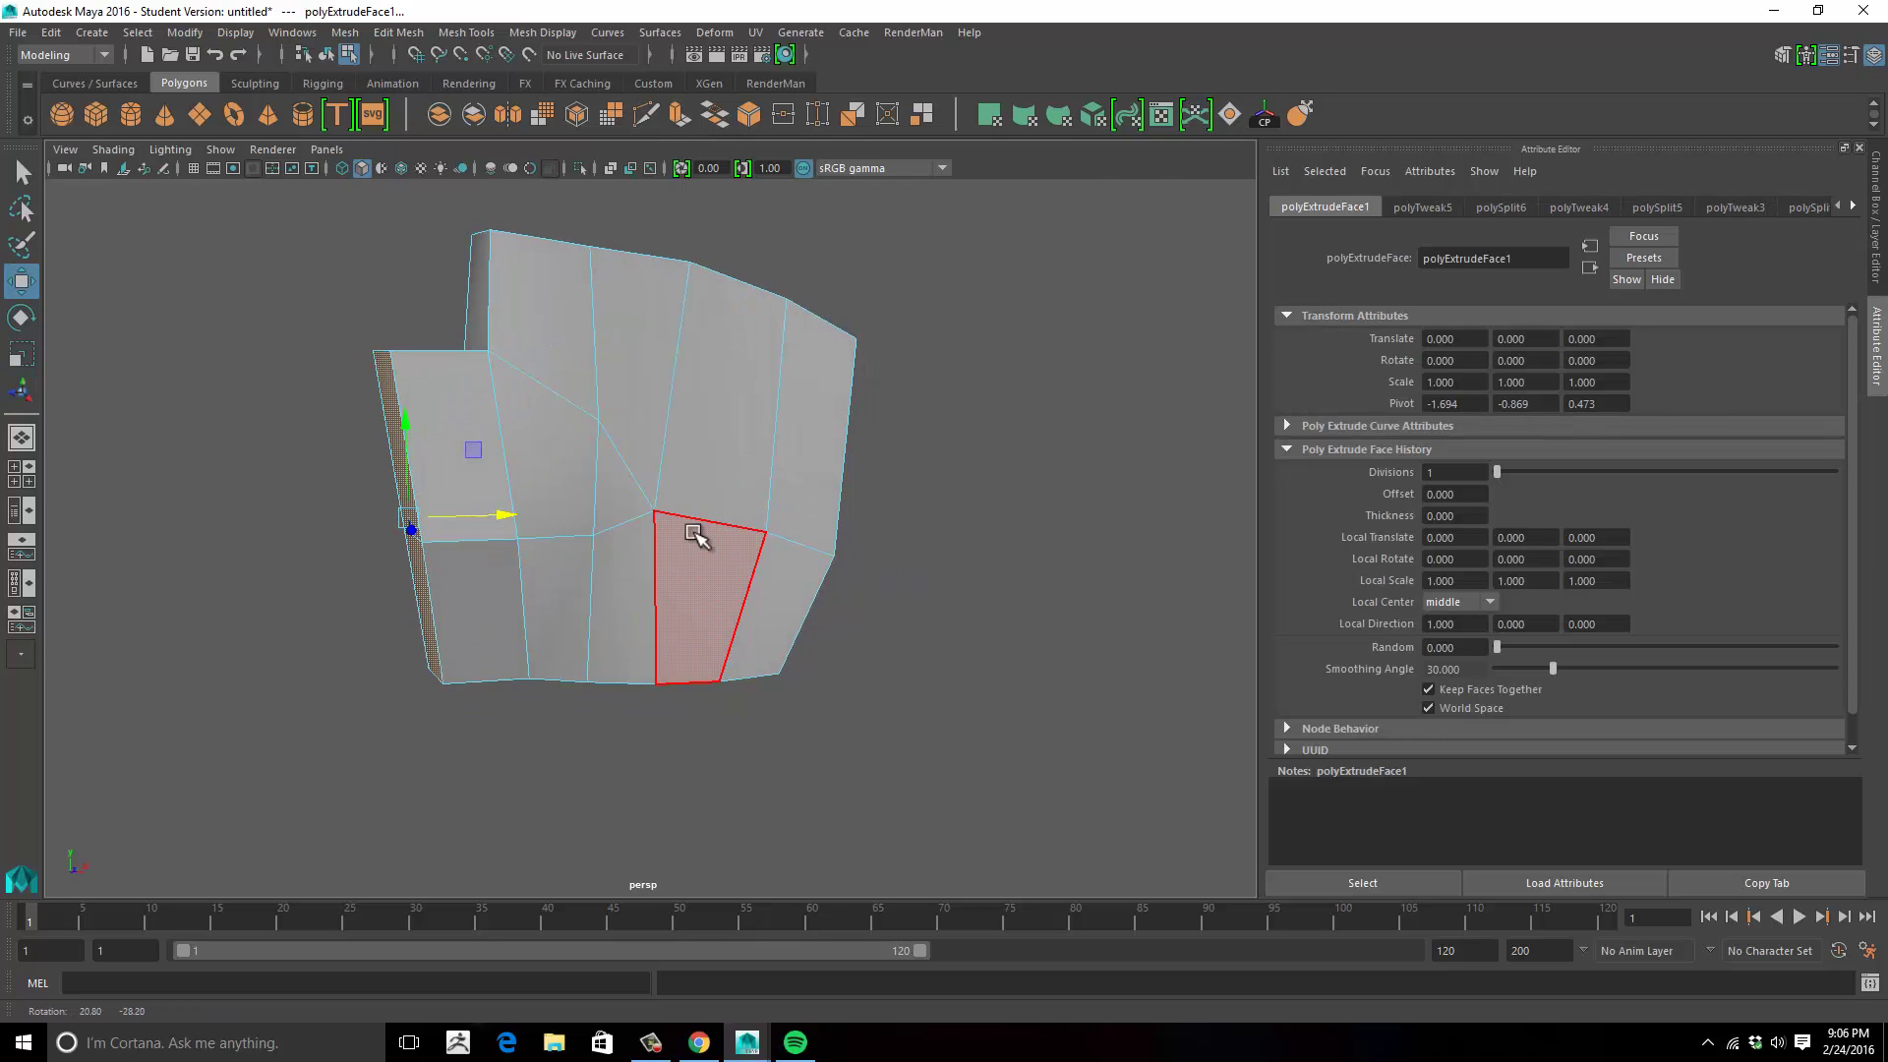
In the front view, shift the two lower vertex columns beside the thumb base inward toward the middle of the palm.
key("space")
key("space")
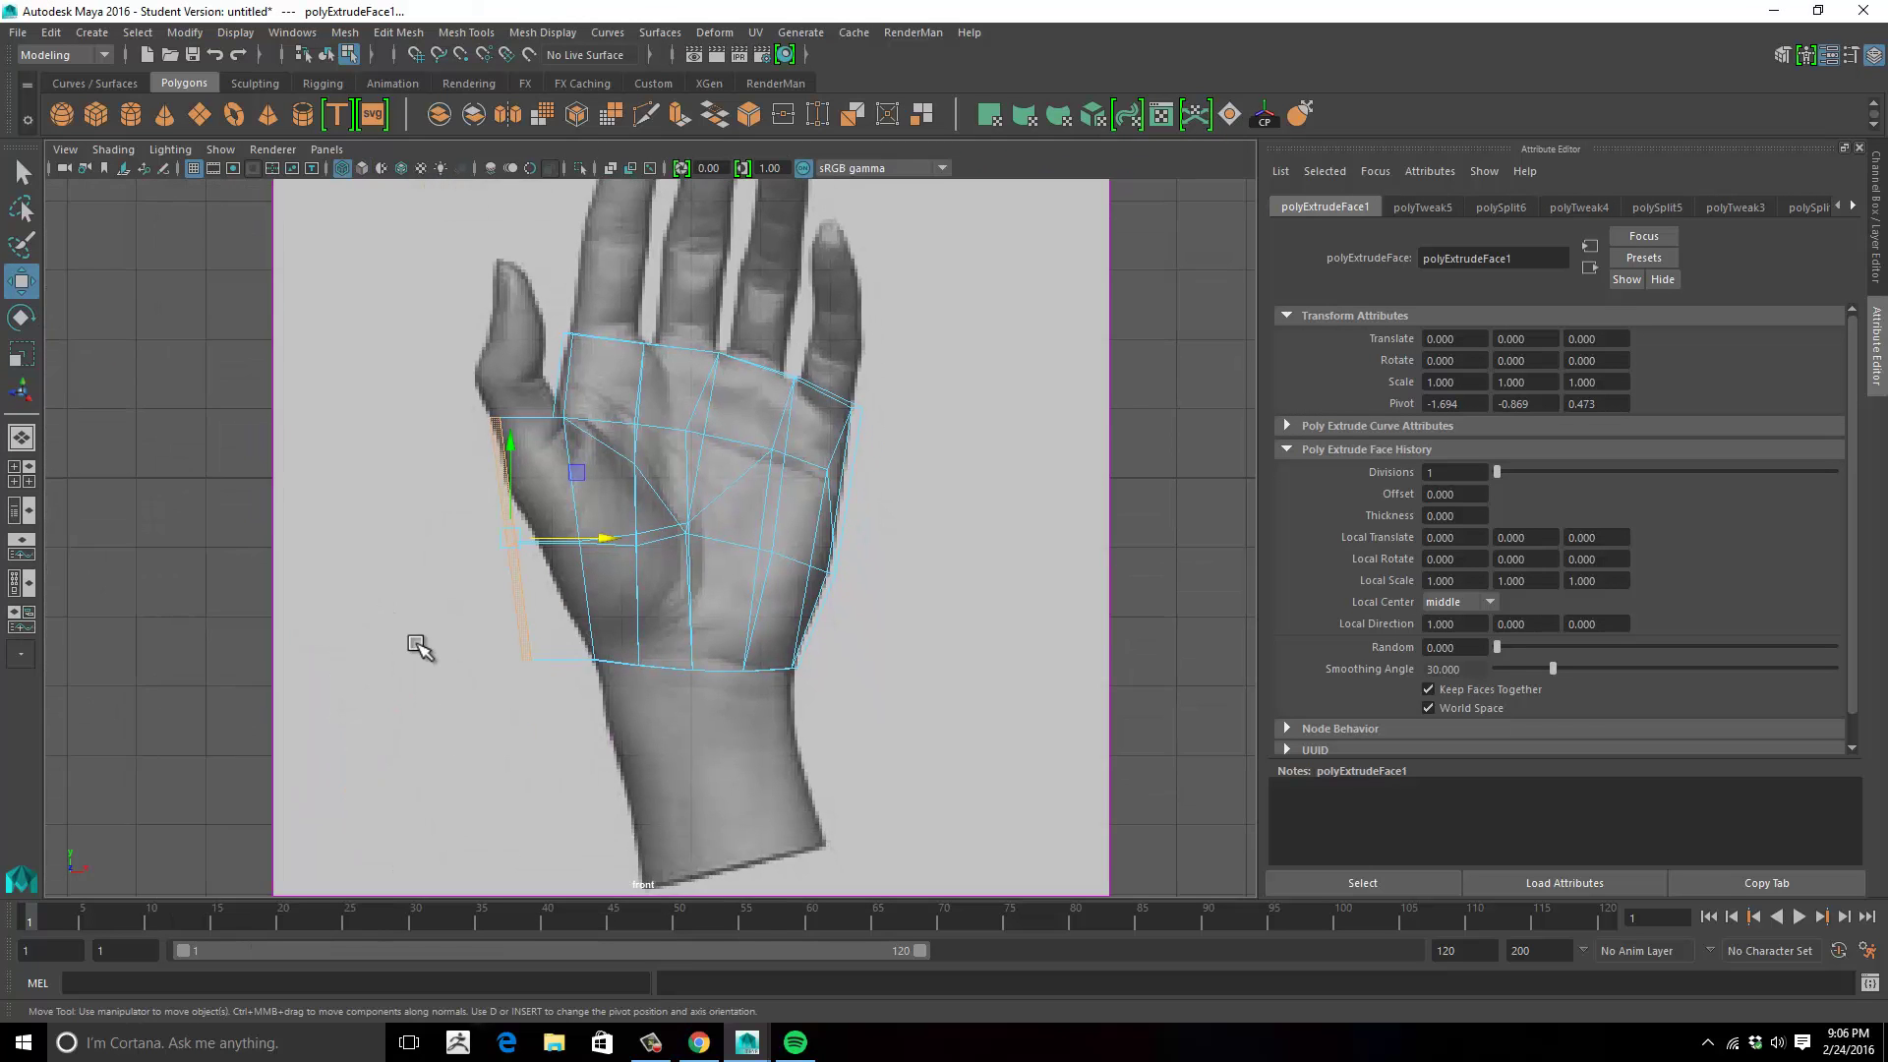
scroll(689, 629, "up", 3)
right_click_drag(610, 475, 514, 465)
left_click_drag(578, 489, 679, 696)
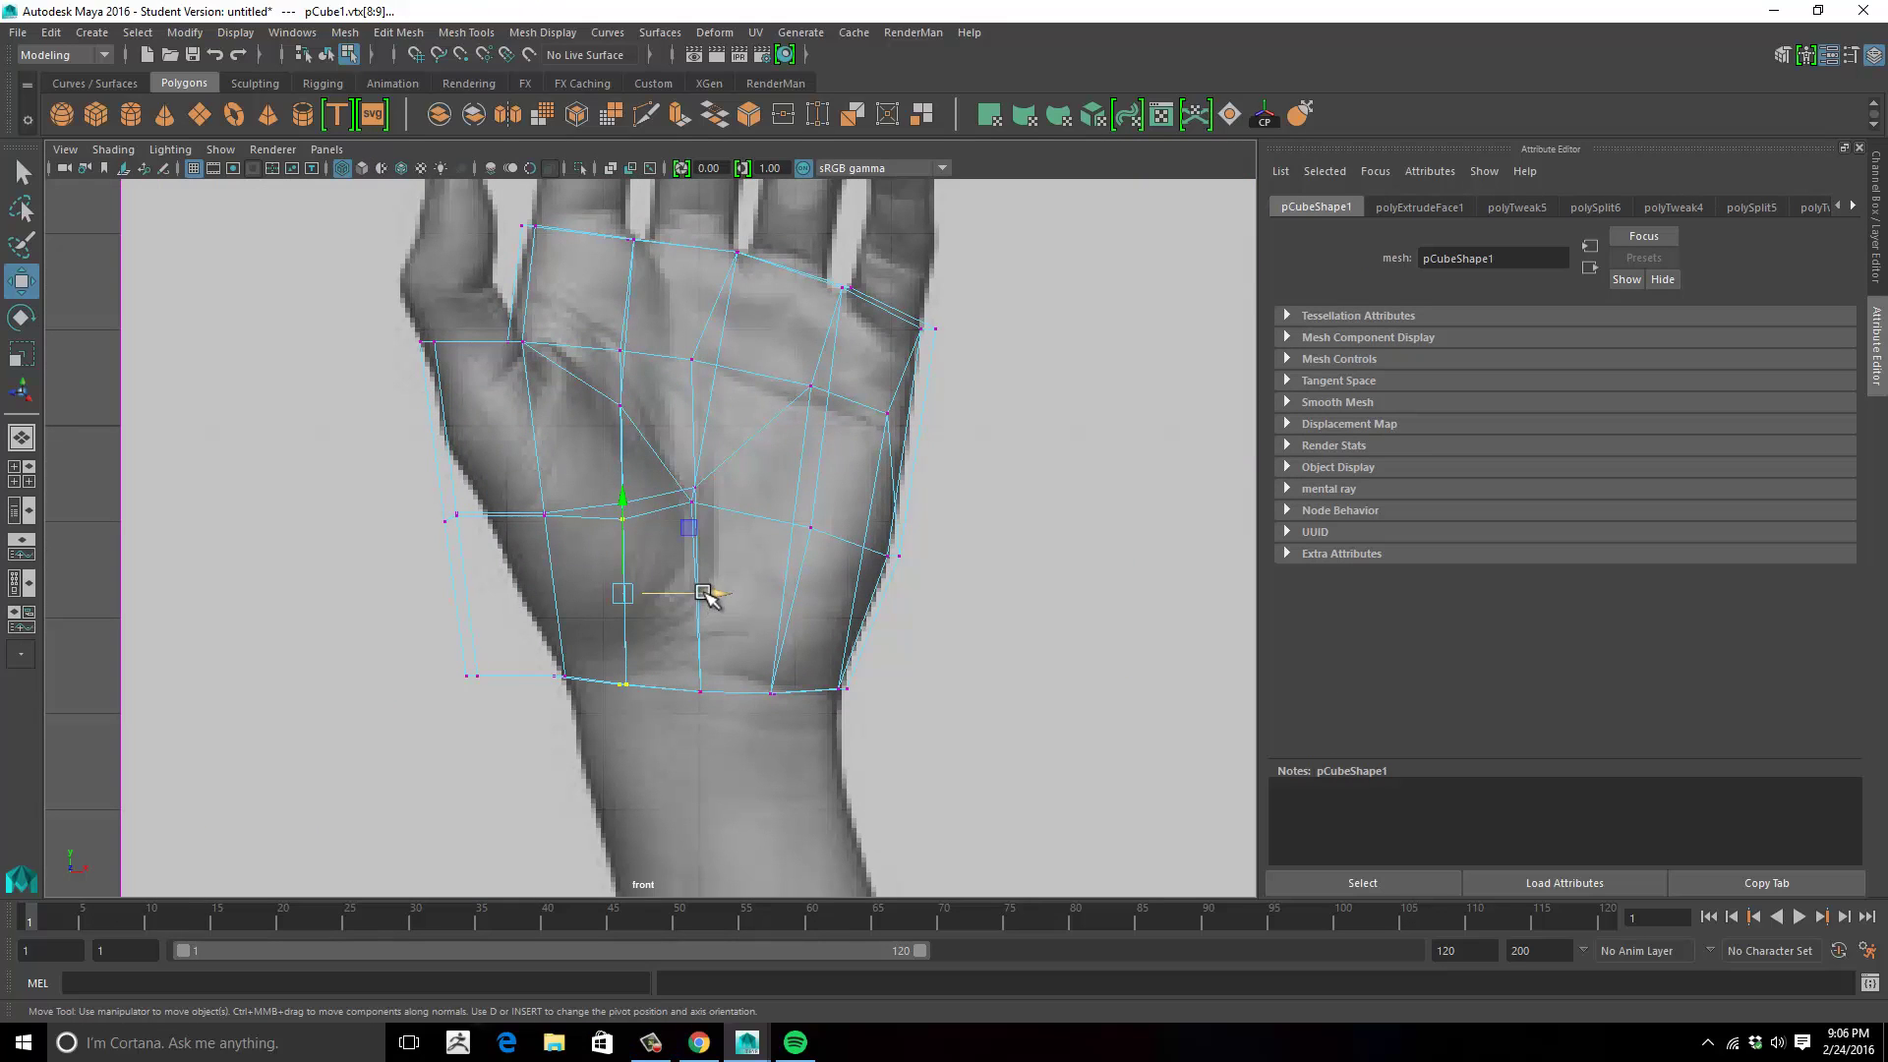
left_click_drag(705, 595, 739, 594)
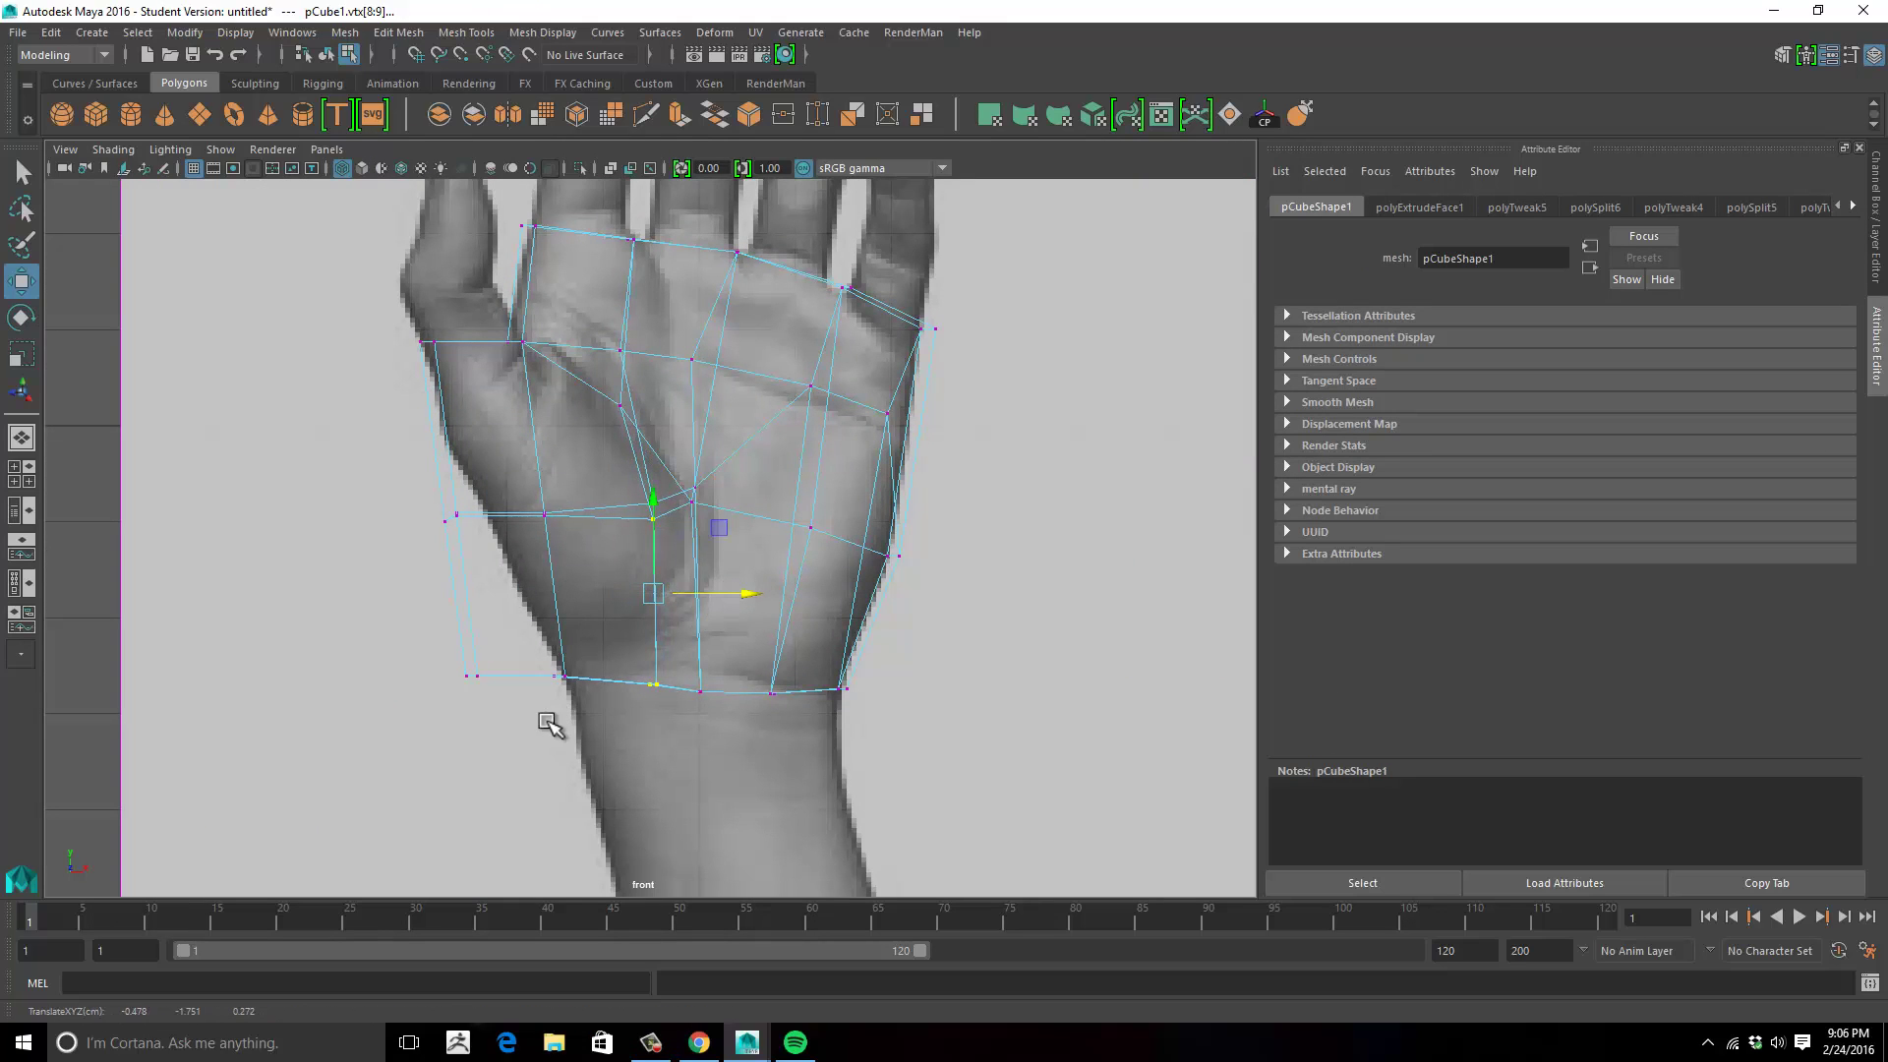
left_click_drag(548, 723, 590, 496)
left_click_drag(655, 598, 705, 594)
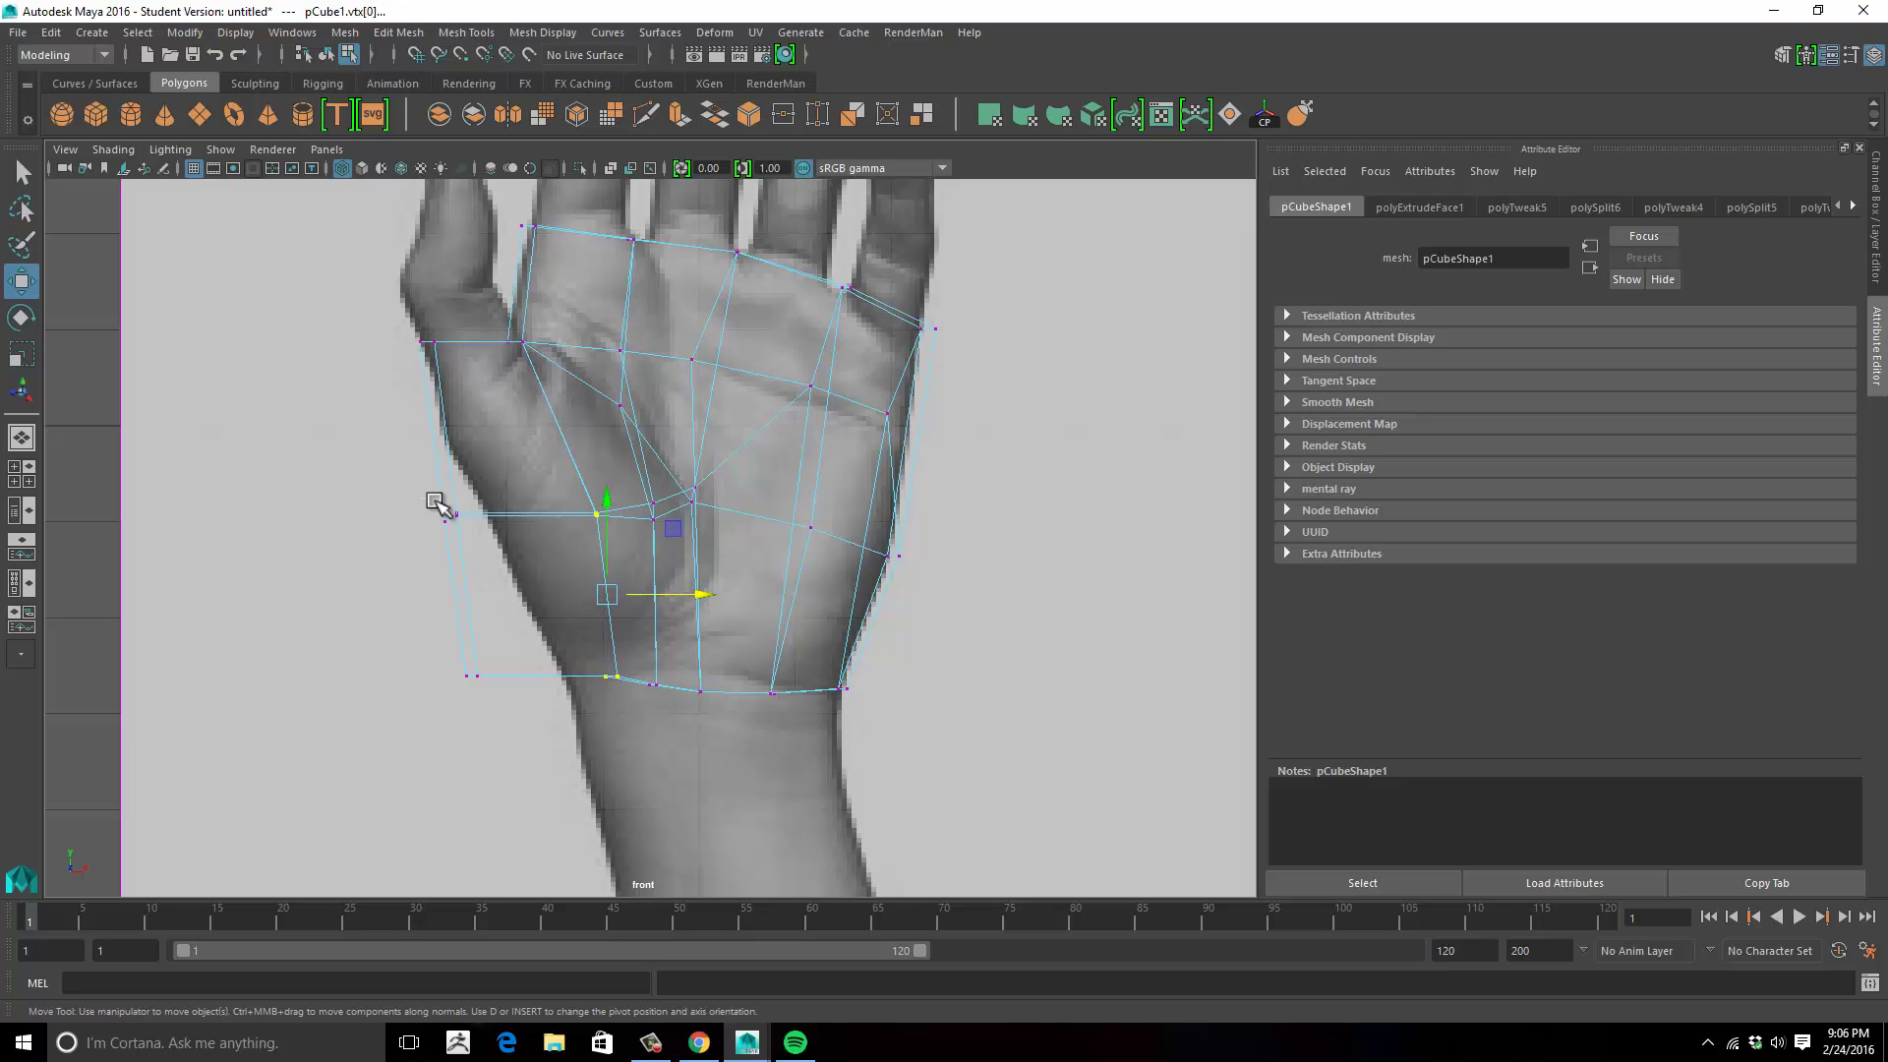
Move the extrusion's middle and wrist-end outer vertices inward onto the reference hand's thumb-side outline.
left_click_drag(434, 503, 489, 511)
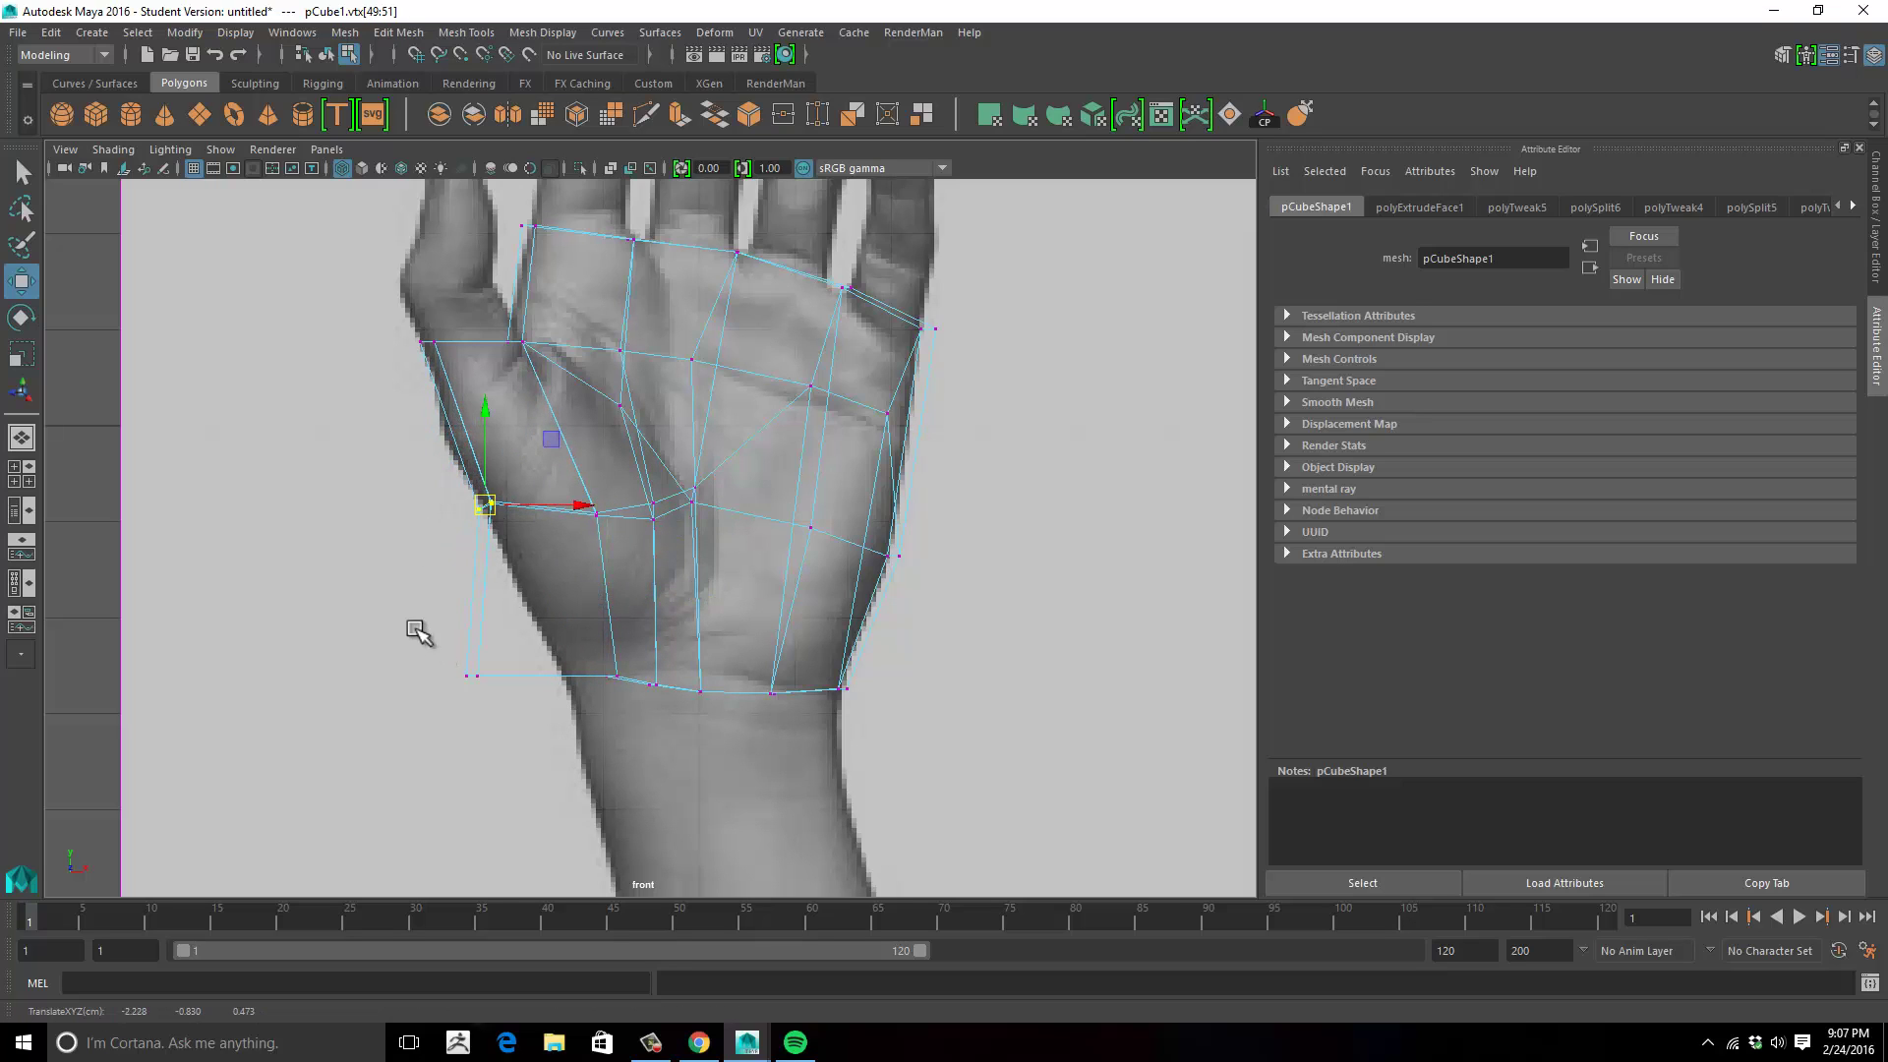
left_click_drag(418, 632, 531, 733)
left_click_drag(476, 677, 566, 655)
middle_click_drag(549, 609, 624, 733, "alt")
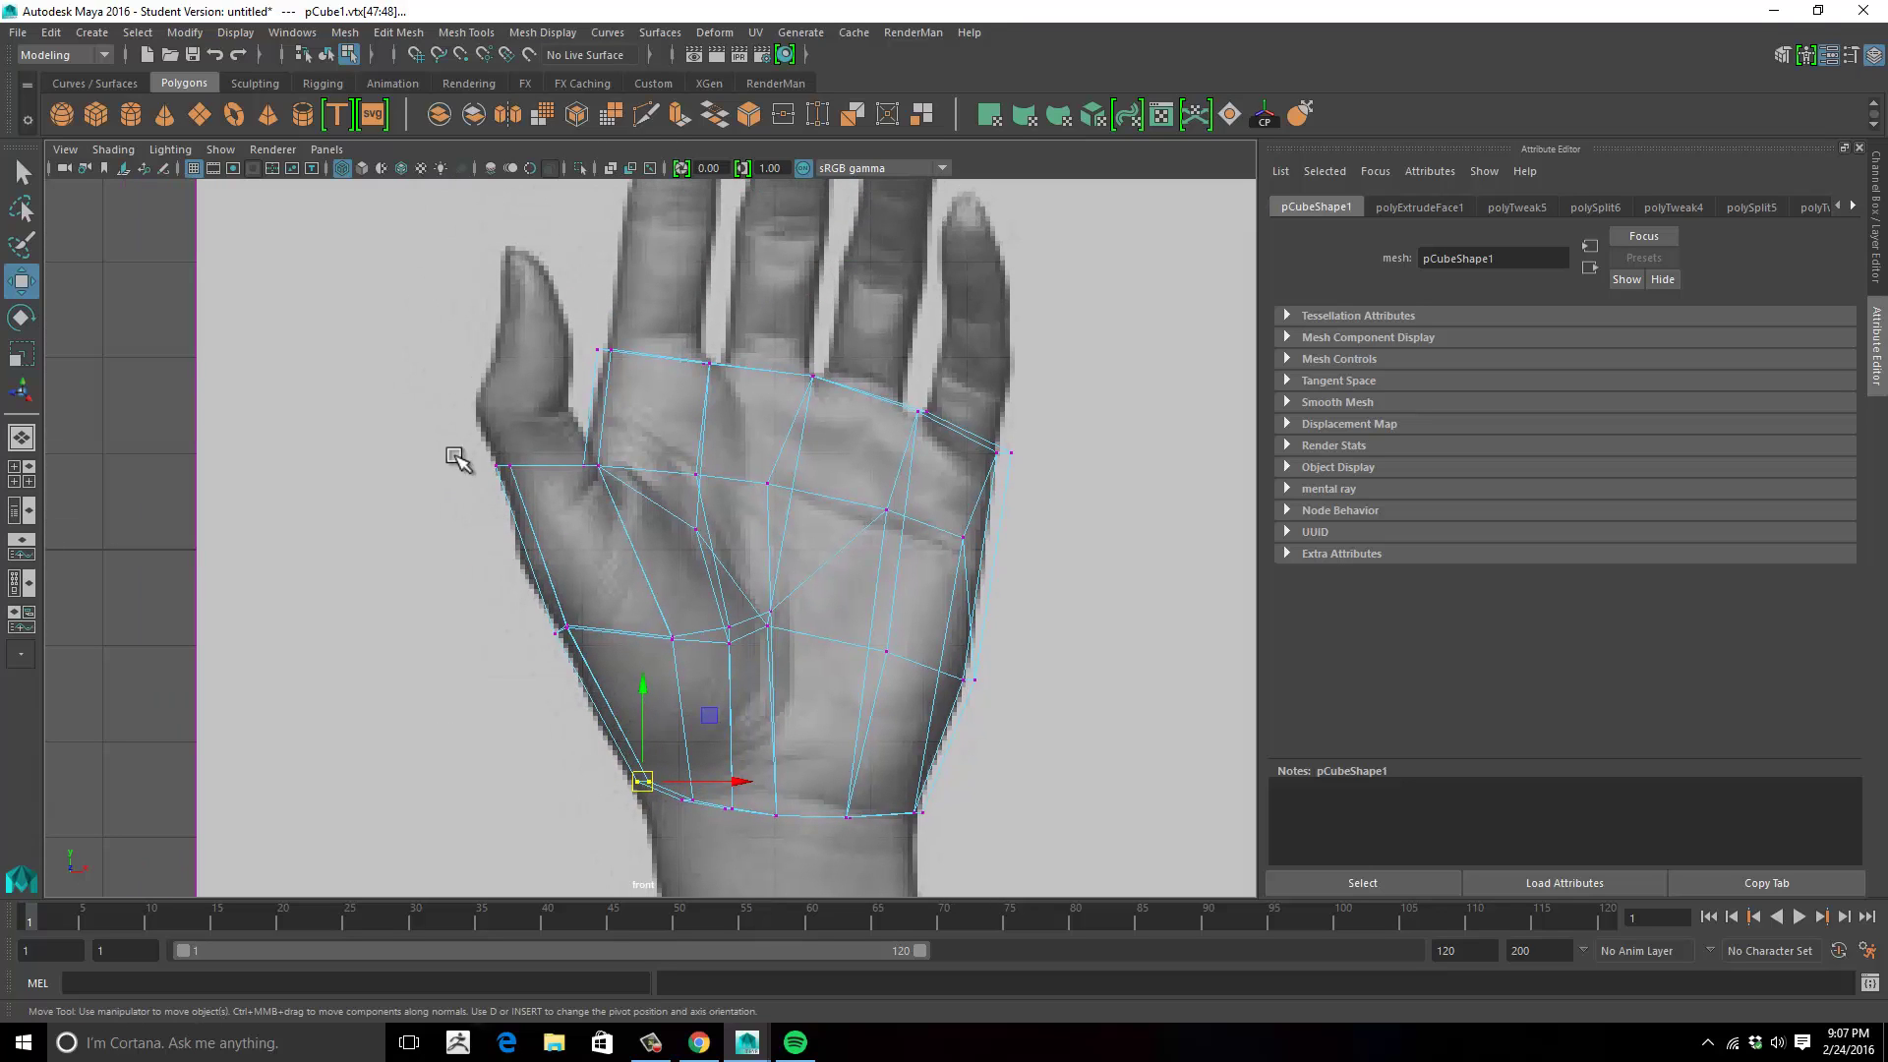
Lower the extrusion's upper outer vertices along the thumb outline and move the inner ones into the web between thumb and index finger.
left_click(504, 464)
left_click_drag(504, 464, 530, 563)
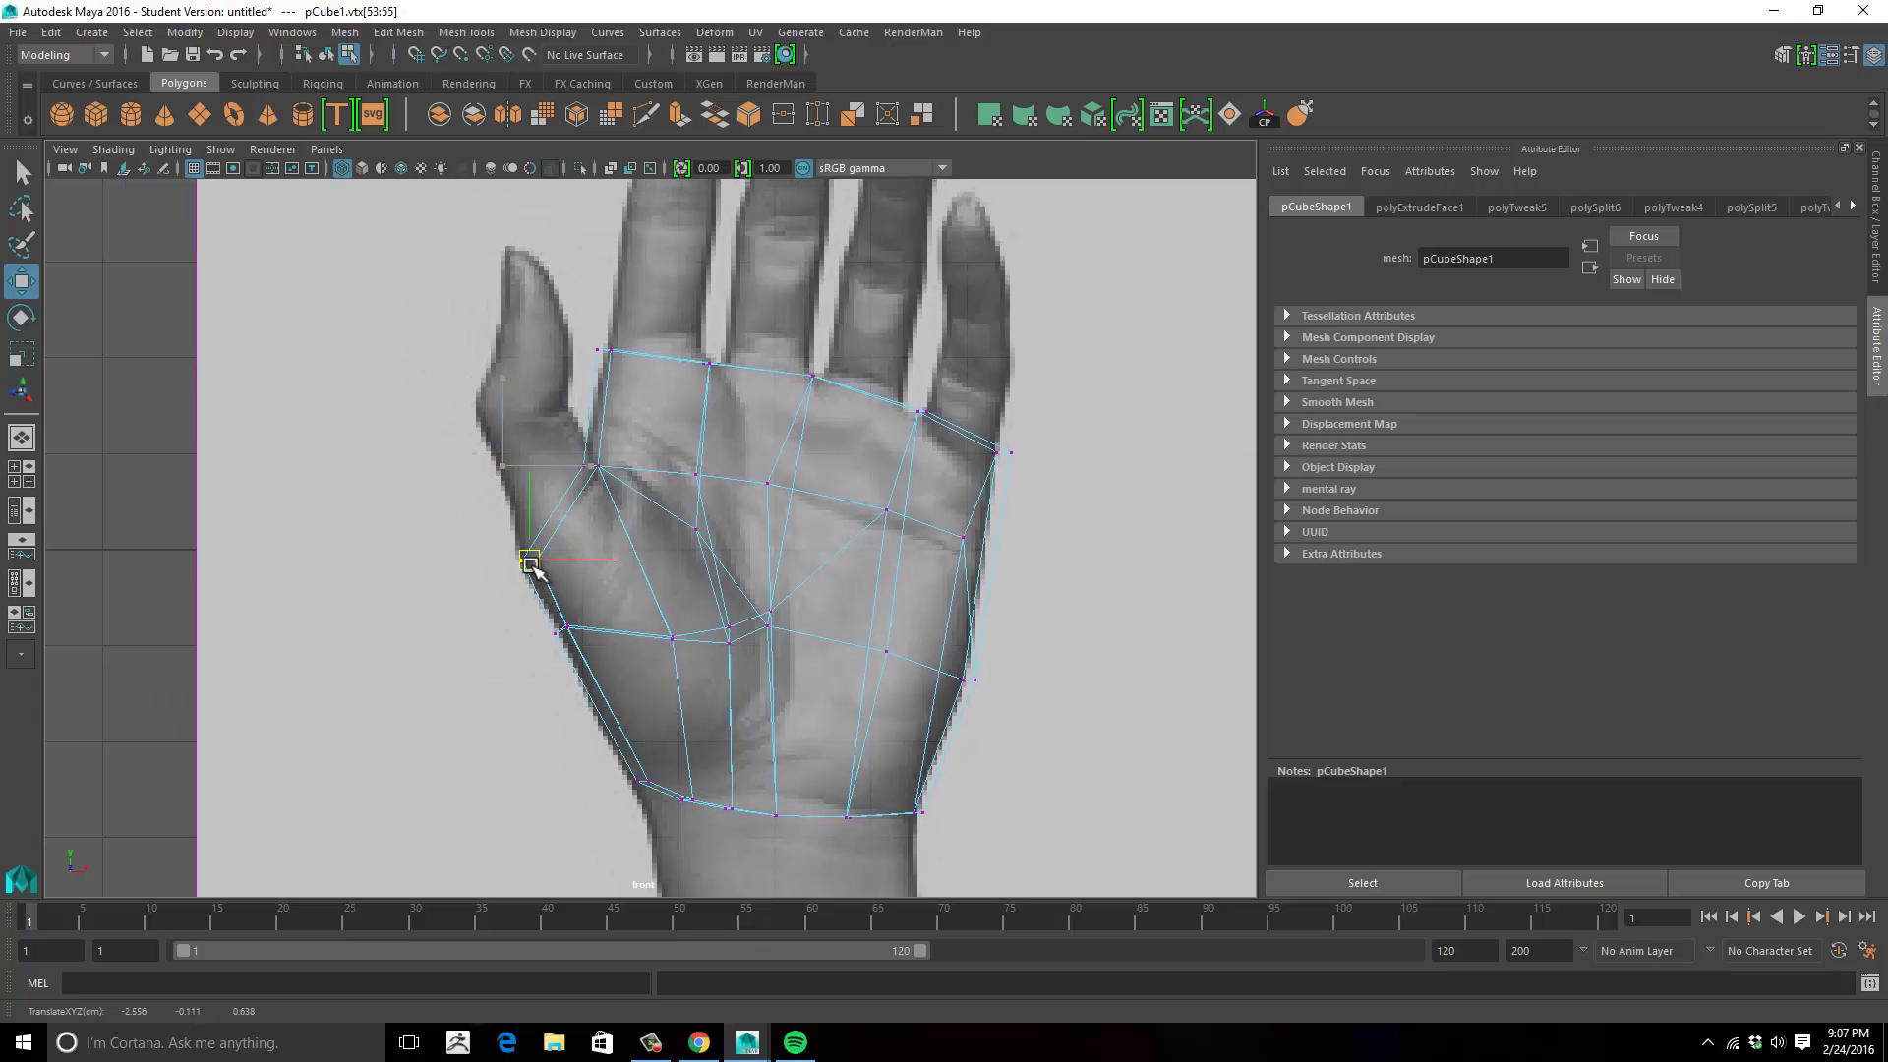
left_click(595, 465)
left_click_drag(598, 468, 613, 492)
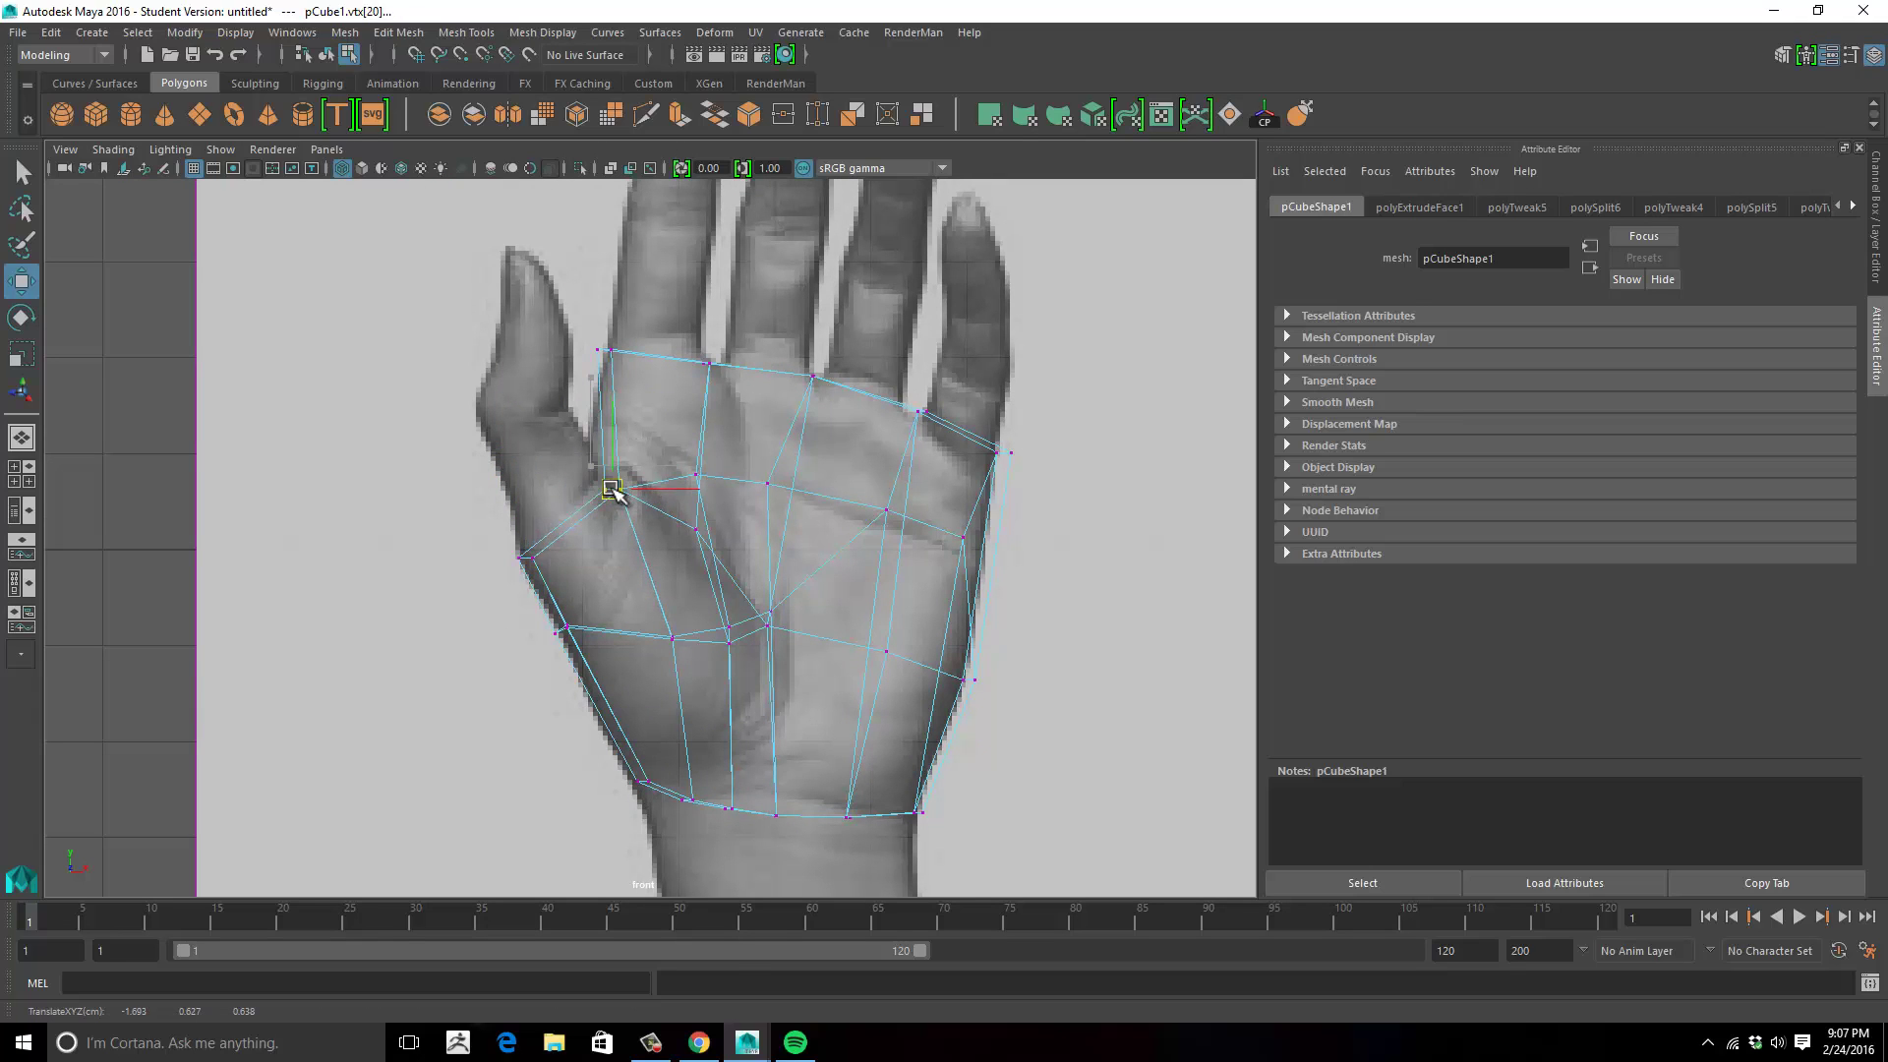
middle_click_drag(581, 518, 626, 525, "alt")
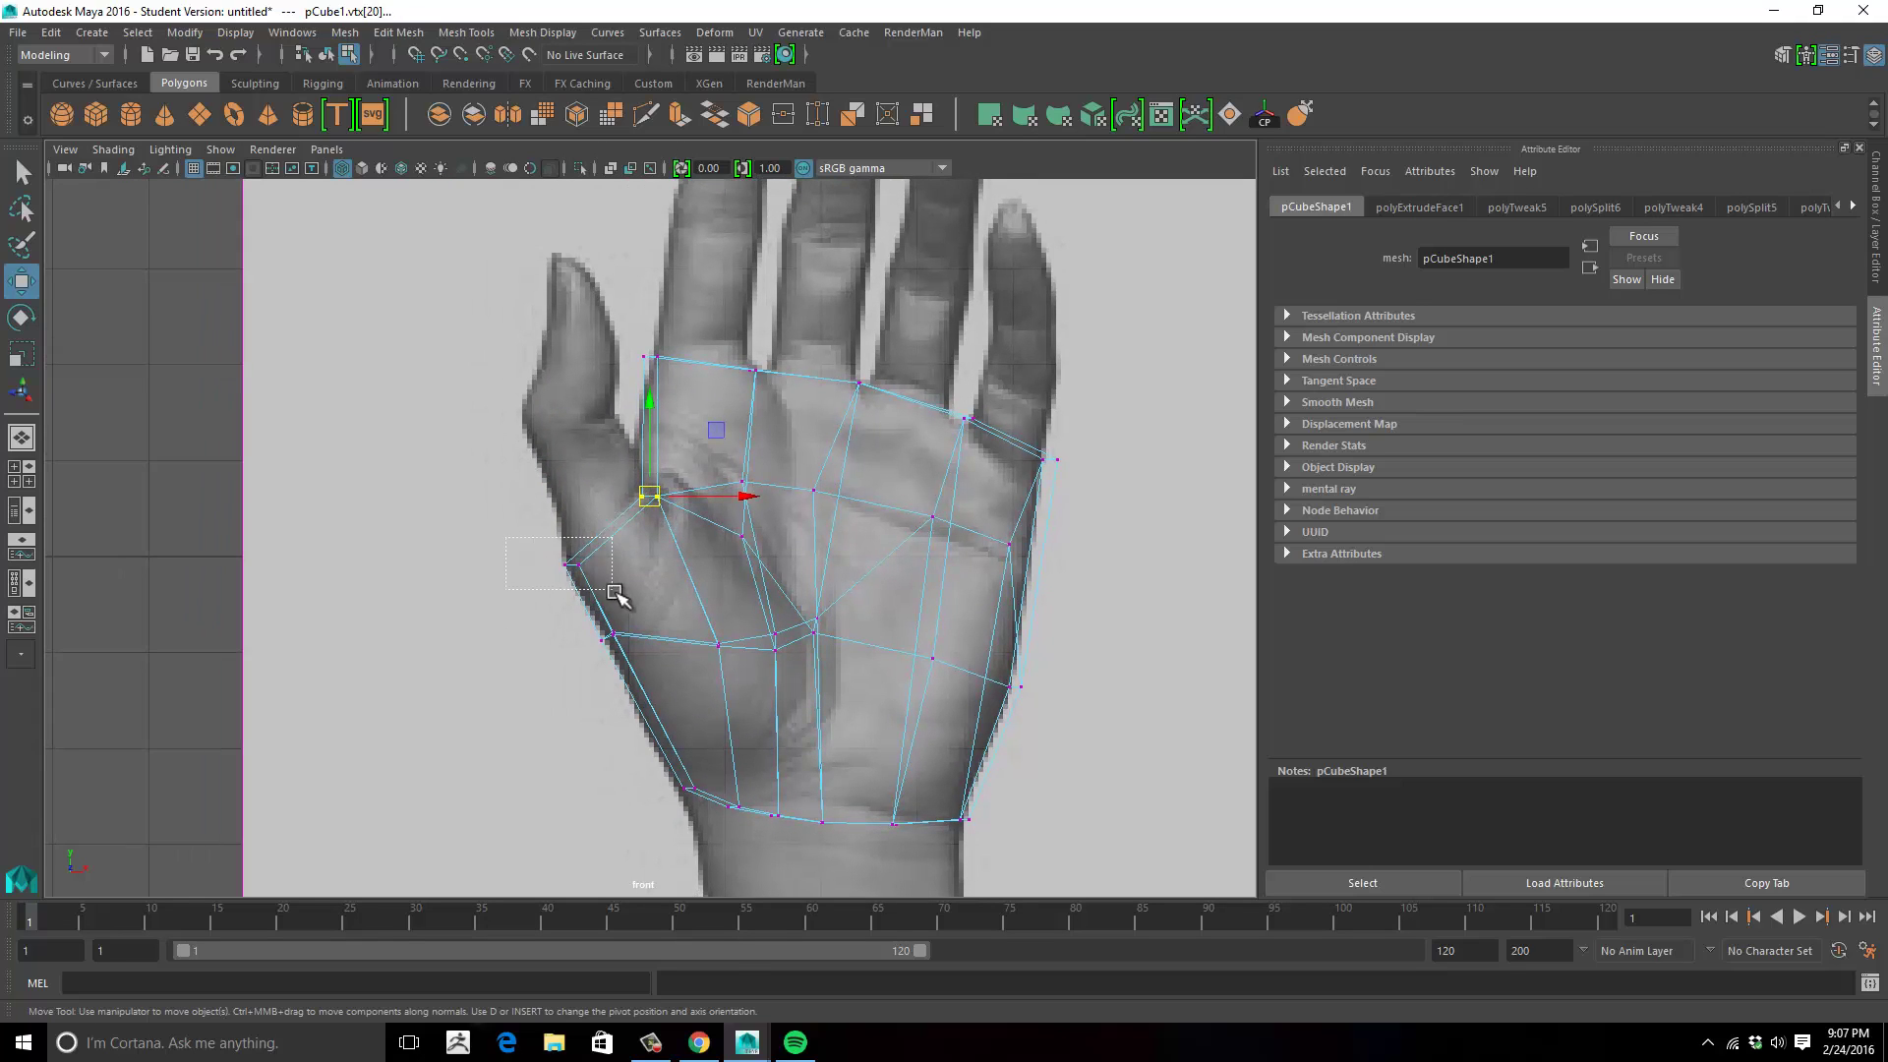
Fit the upper outer vertices of the thumb base to the reference outline and shift its edge vertices in depth to round it.
left_click(575, 568)
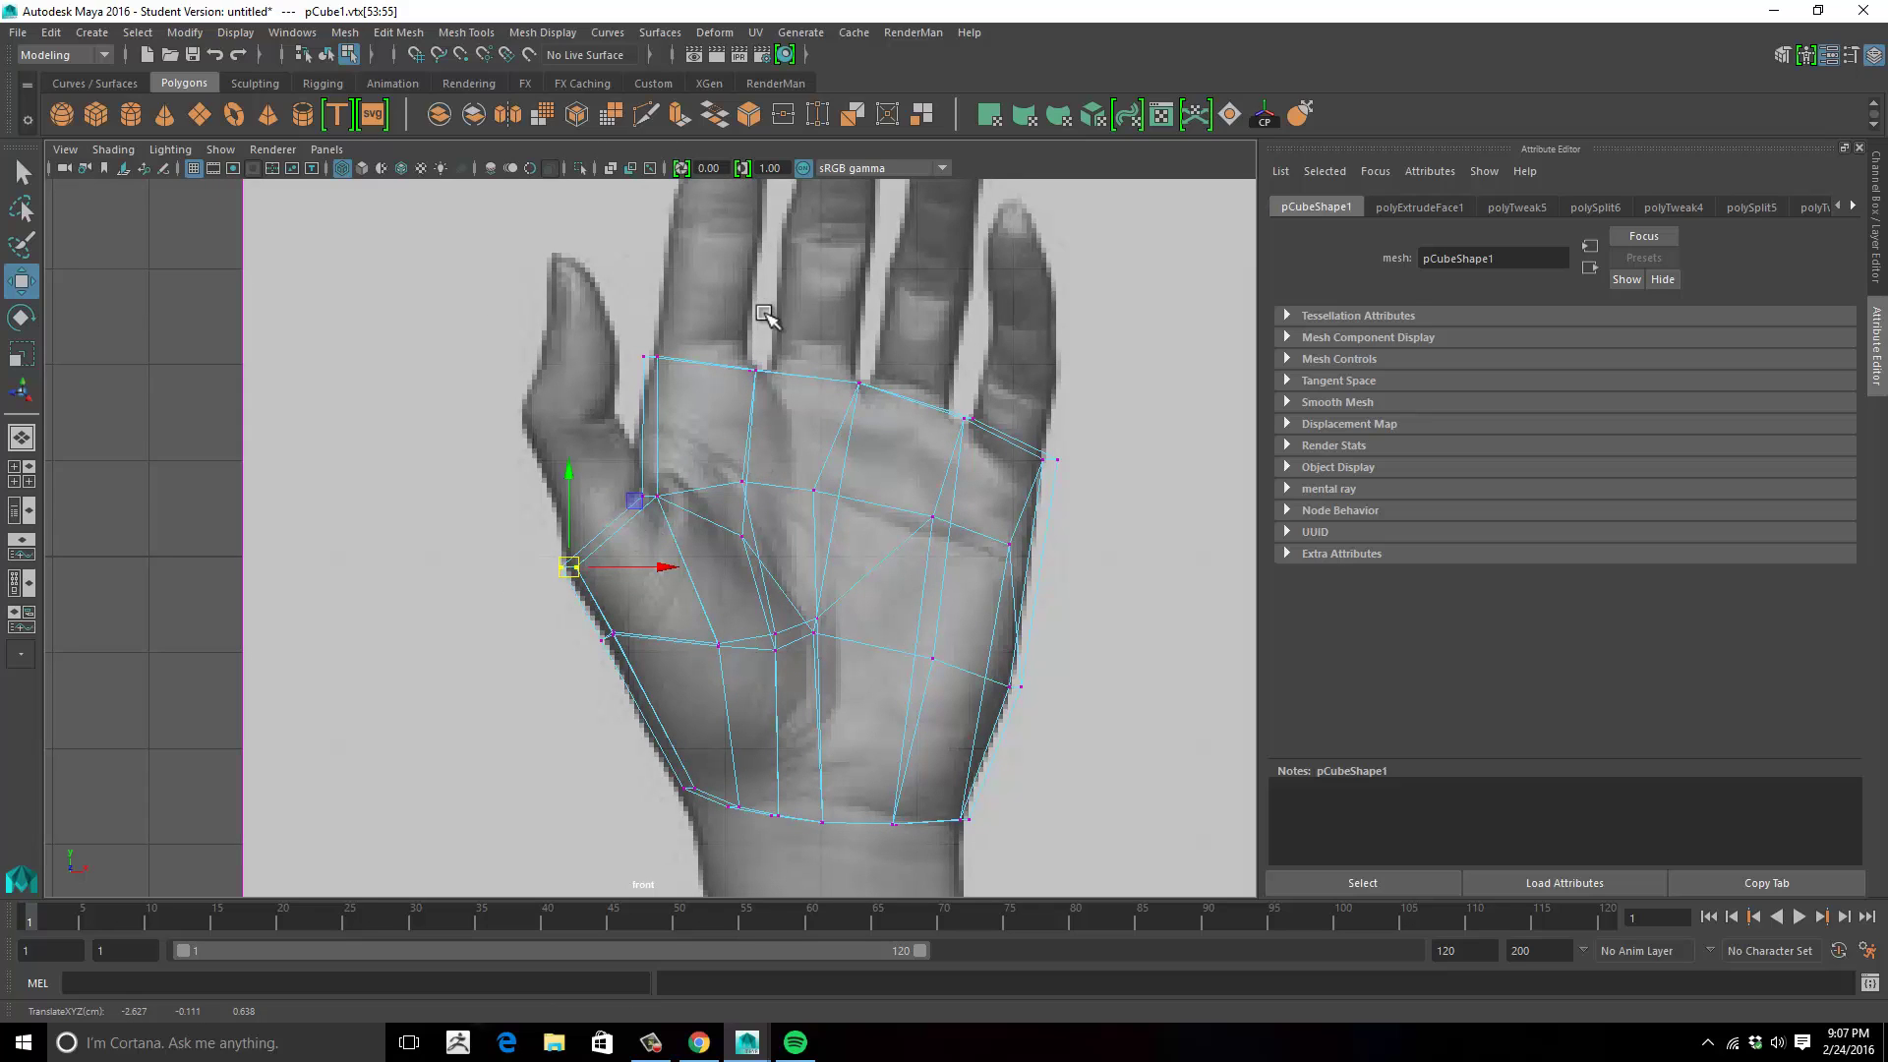
middle_click_drag(747, 451, 732, 595, "alt")
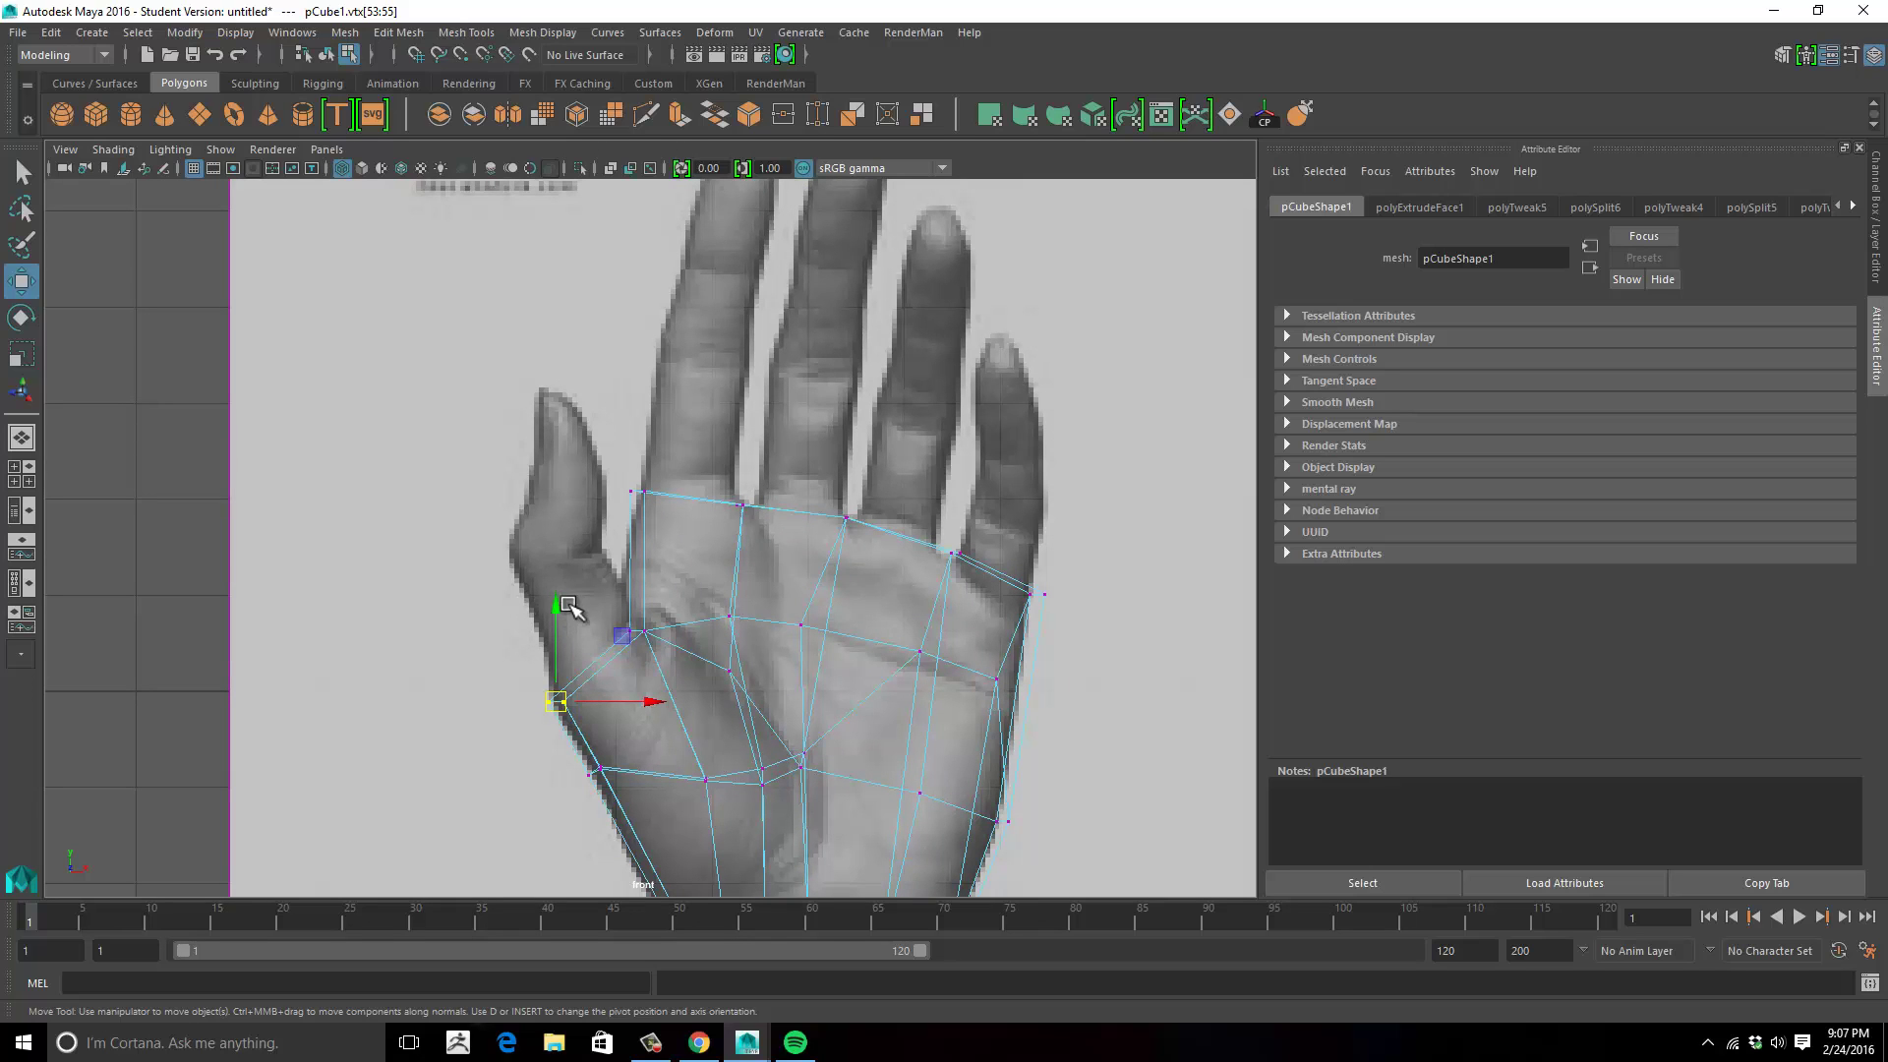
key("space")
key("space")
left_click_drag(948, 315, 1121, 460, "alt")
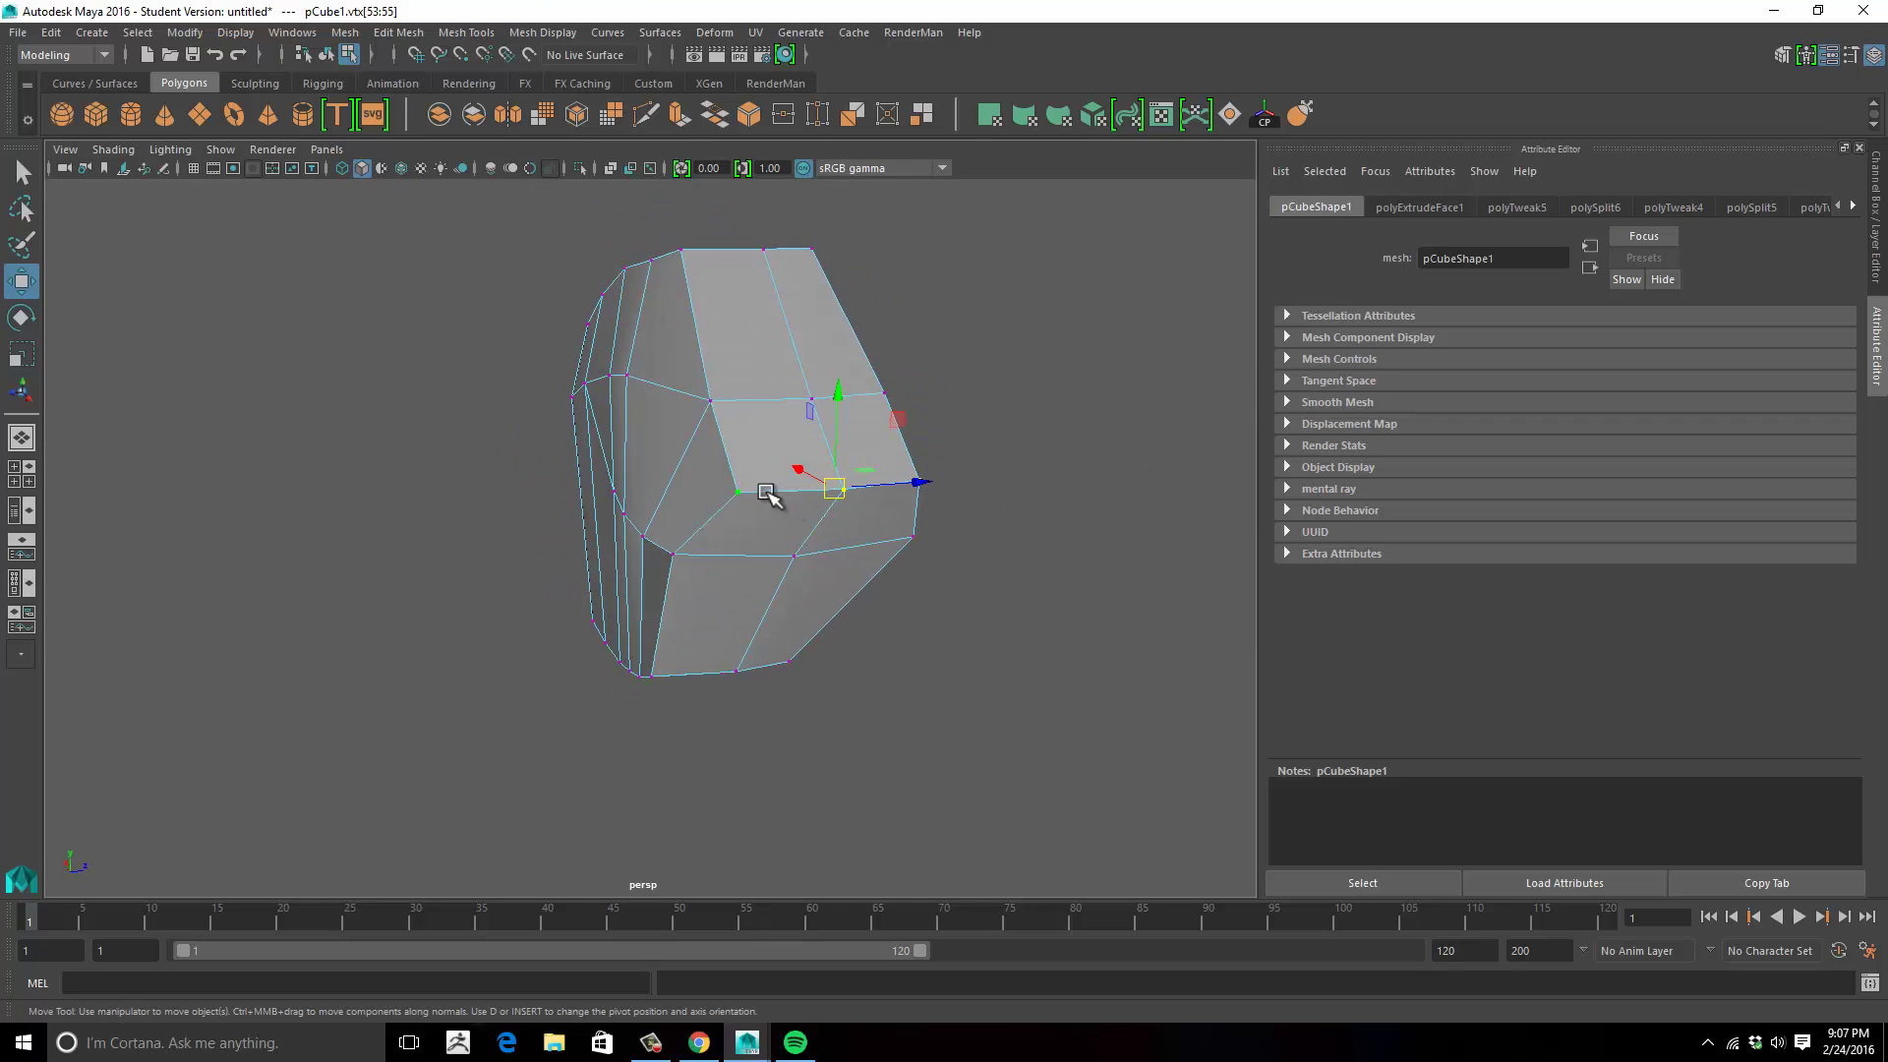
mouse_move(766, 491)
left_mouse_down("alt")
mouse_move(688, 506)
mouse_move(619, 622)
mouse_move(758, 632)
mouse_move(738, 600)
mouse_move(645, 622)
mouse_move(873, 603)
mouse_move(1019, 649)
mouse_move(775, 514)
mouse_move(687, 594)
mouse_move(662, 482)
mouse_move(749, 477)
left_mouse_up("alt")
left_click(633, 621)
left_click(706, 398)
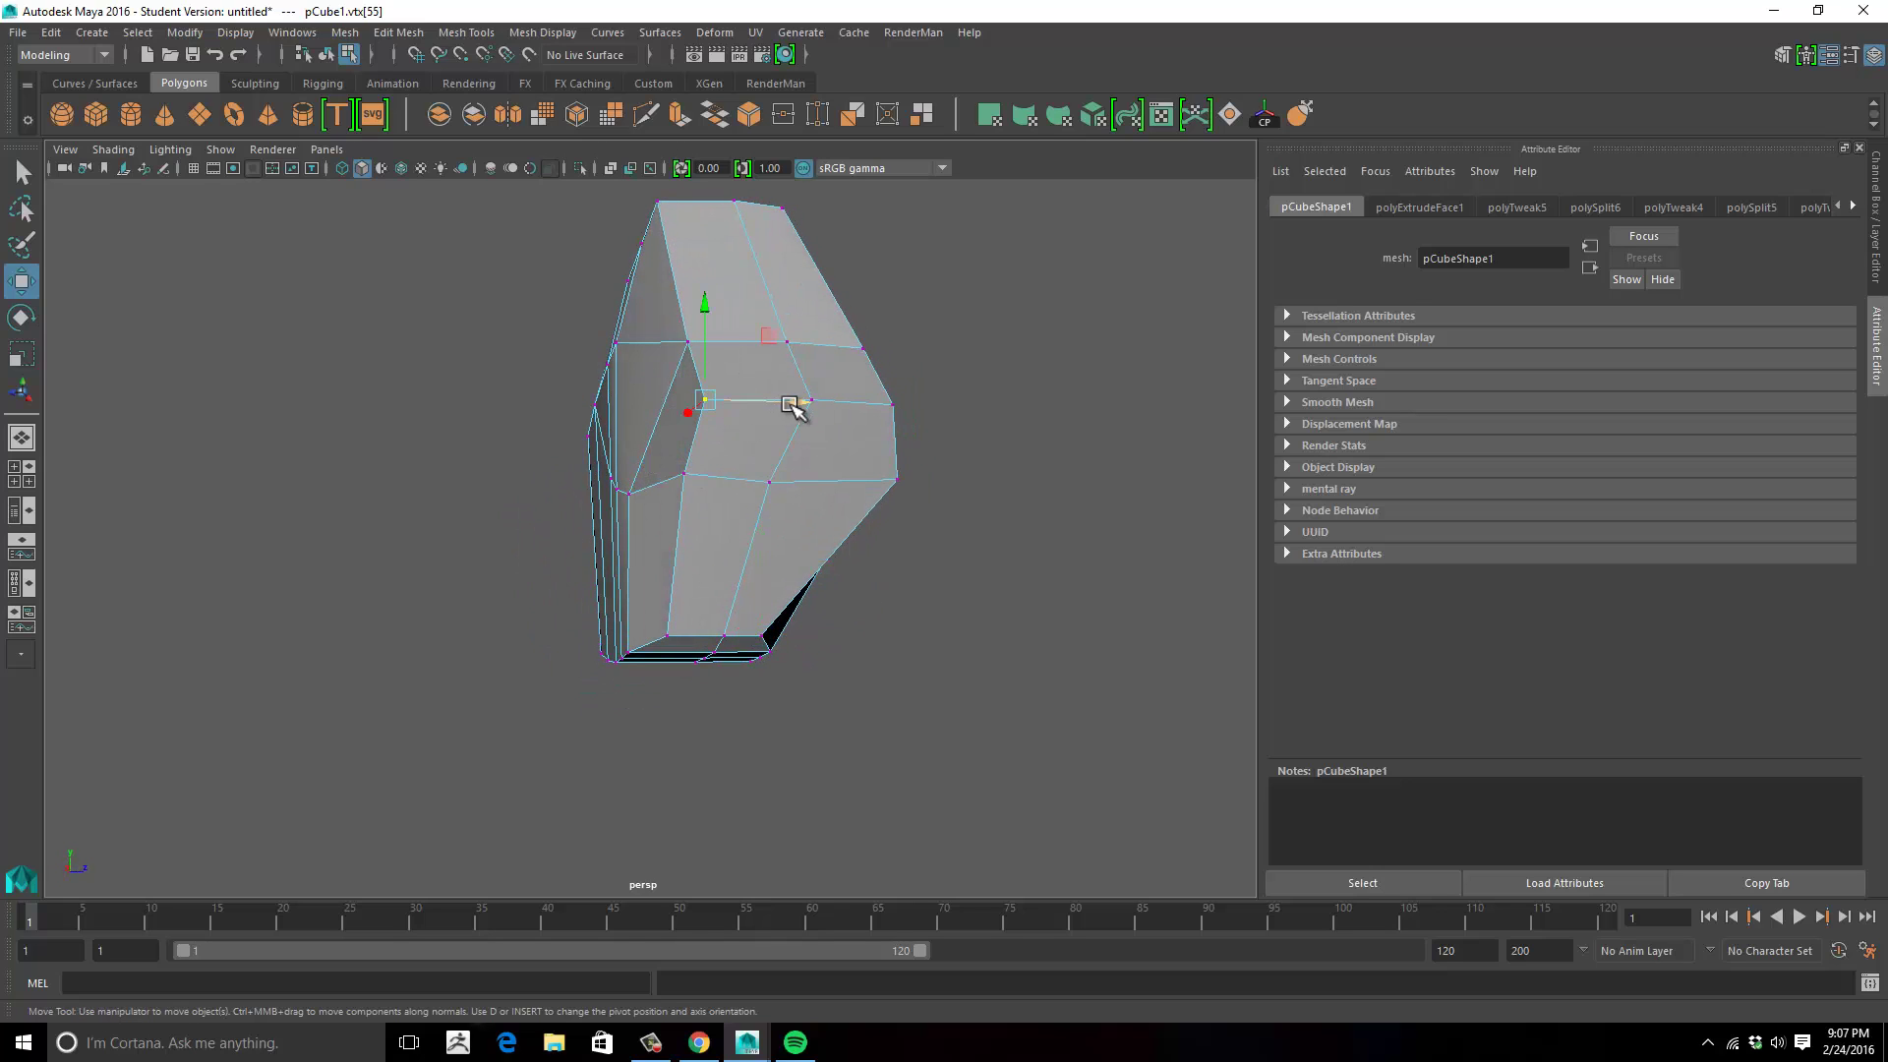
left_click_drag(792, 402, 695, 540)
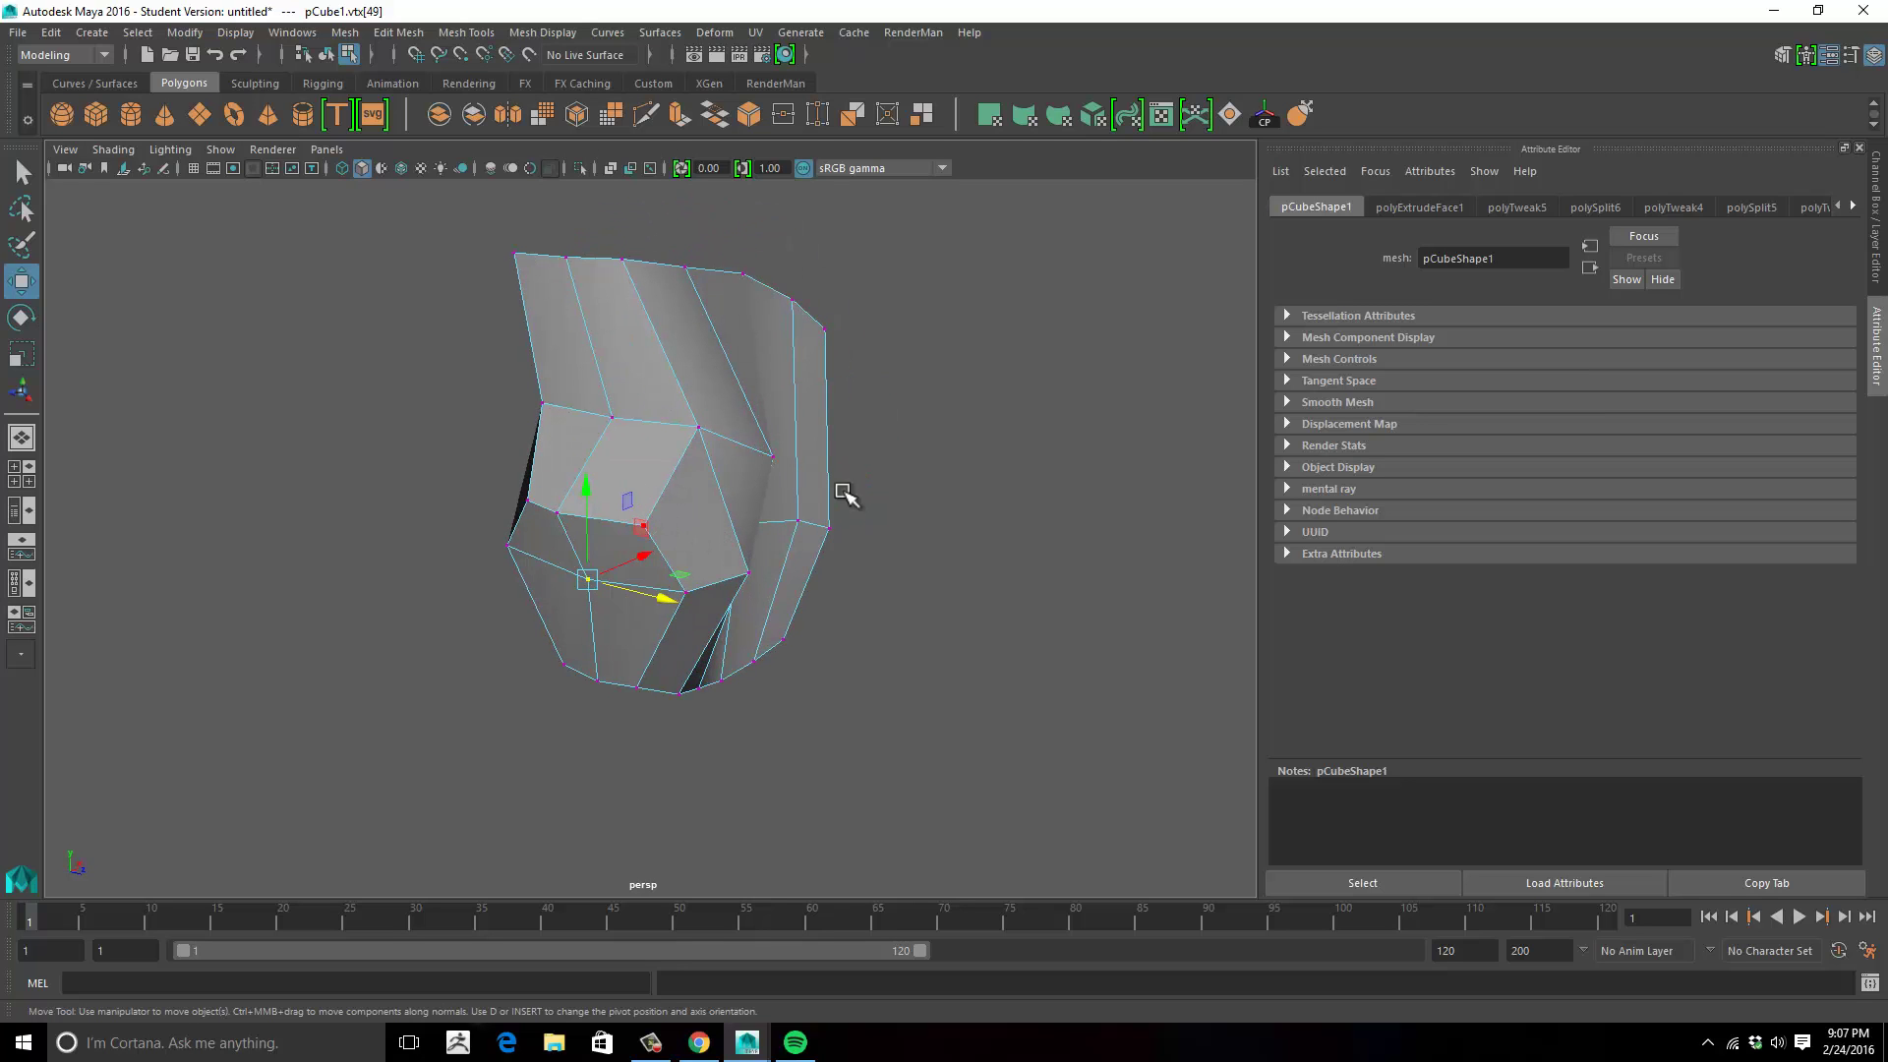
Move the corner vertices at the wrist end of the palm inward to round off the wrist outline.
left_click_drag(843, 493, 678, 565, "alt")
left_click(483, 574)
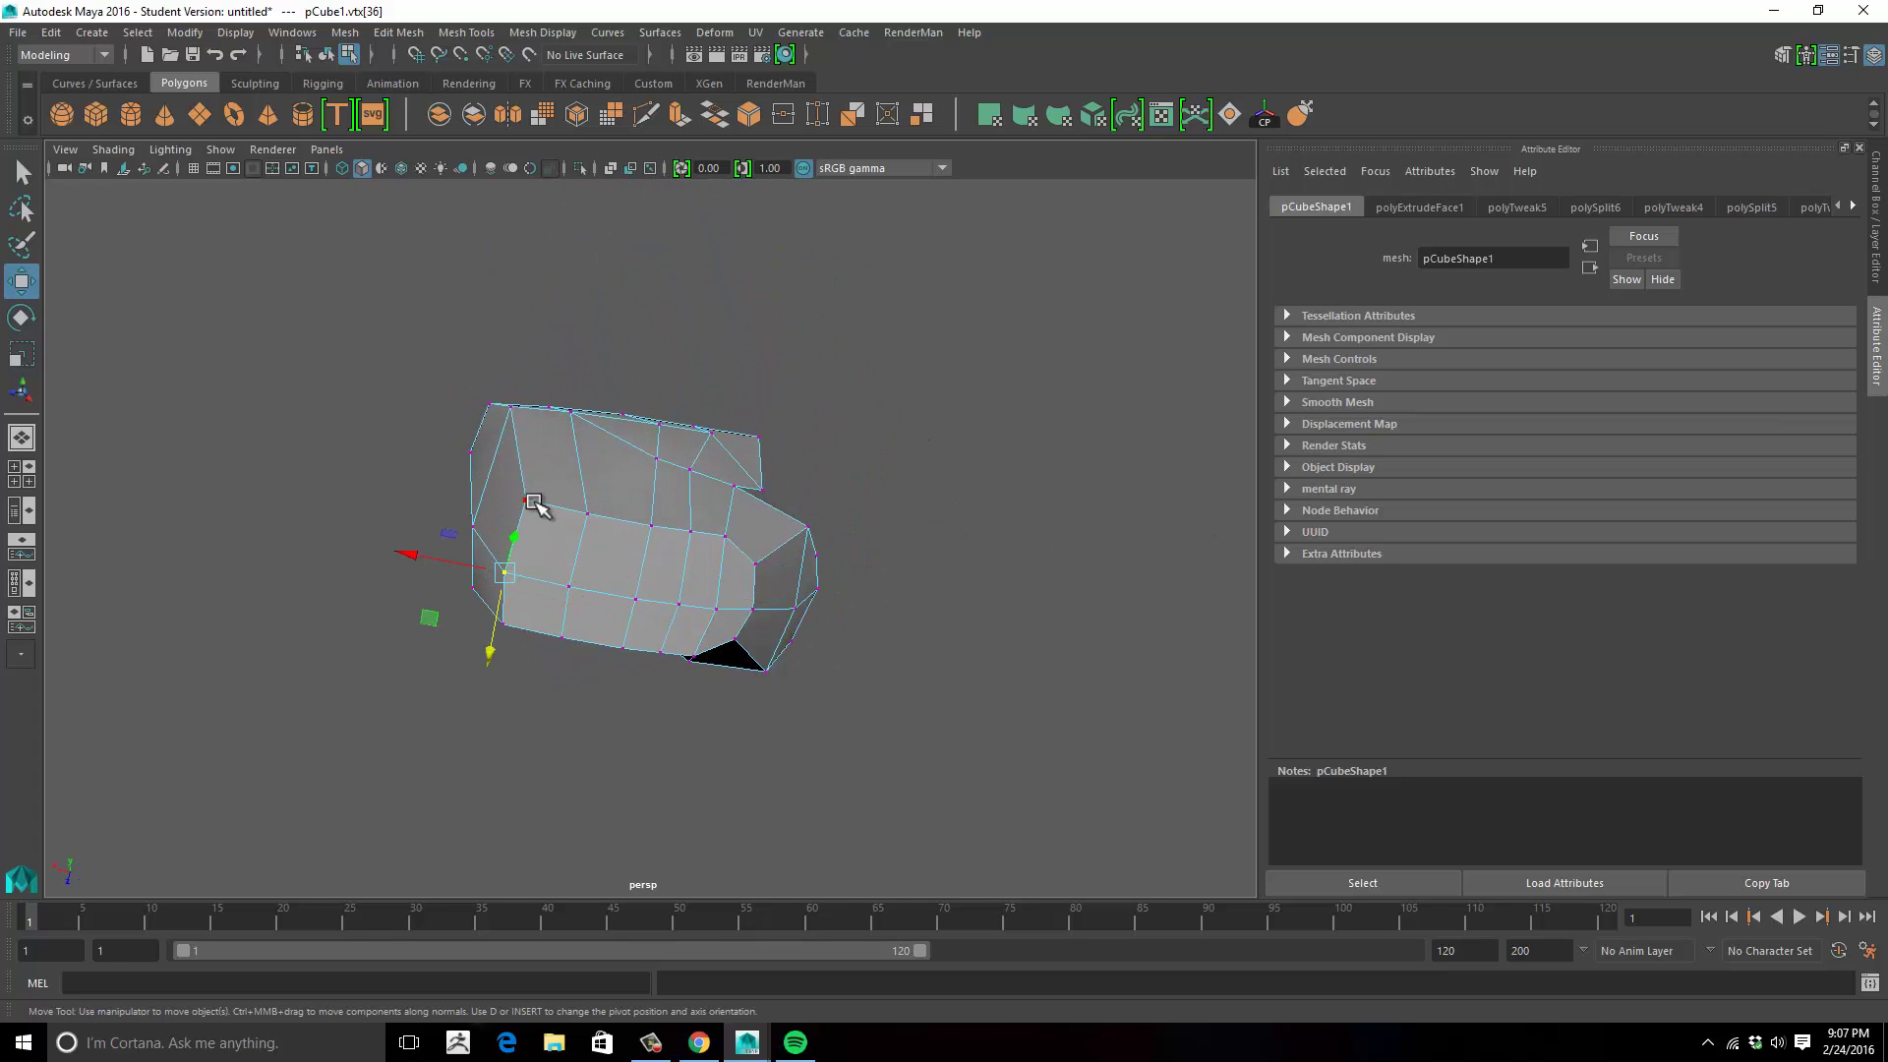
left_click_drag(440, 567, 566, 585)
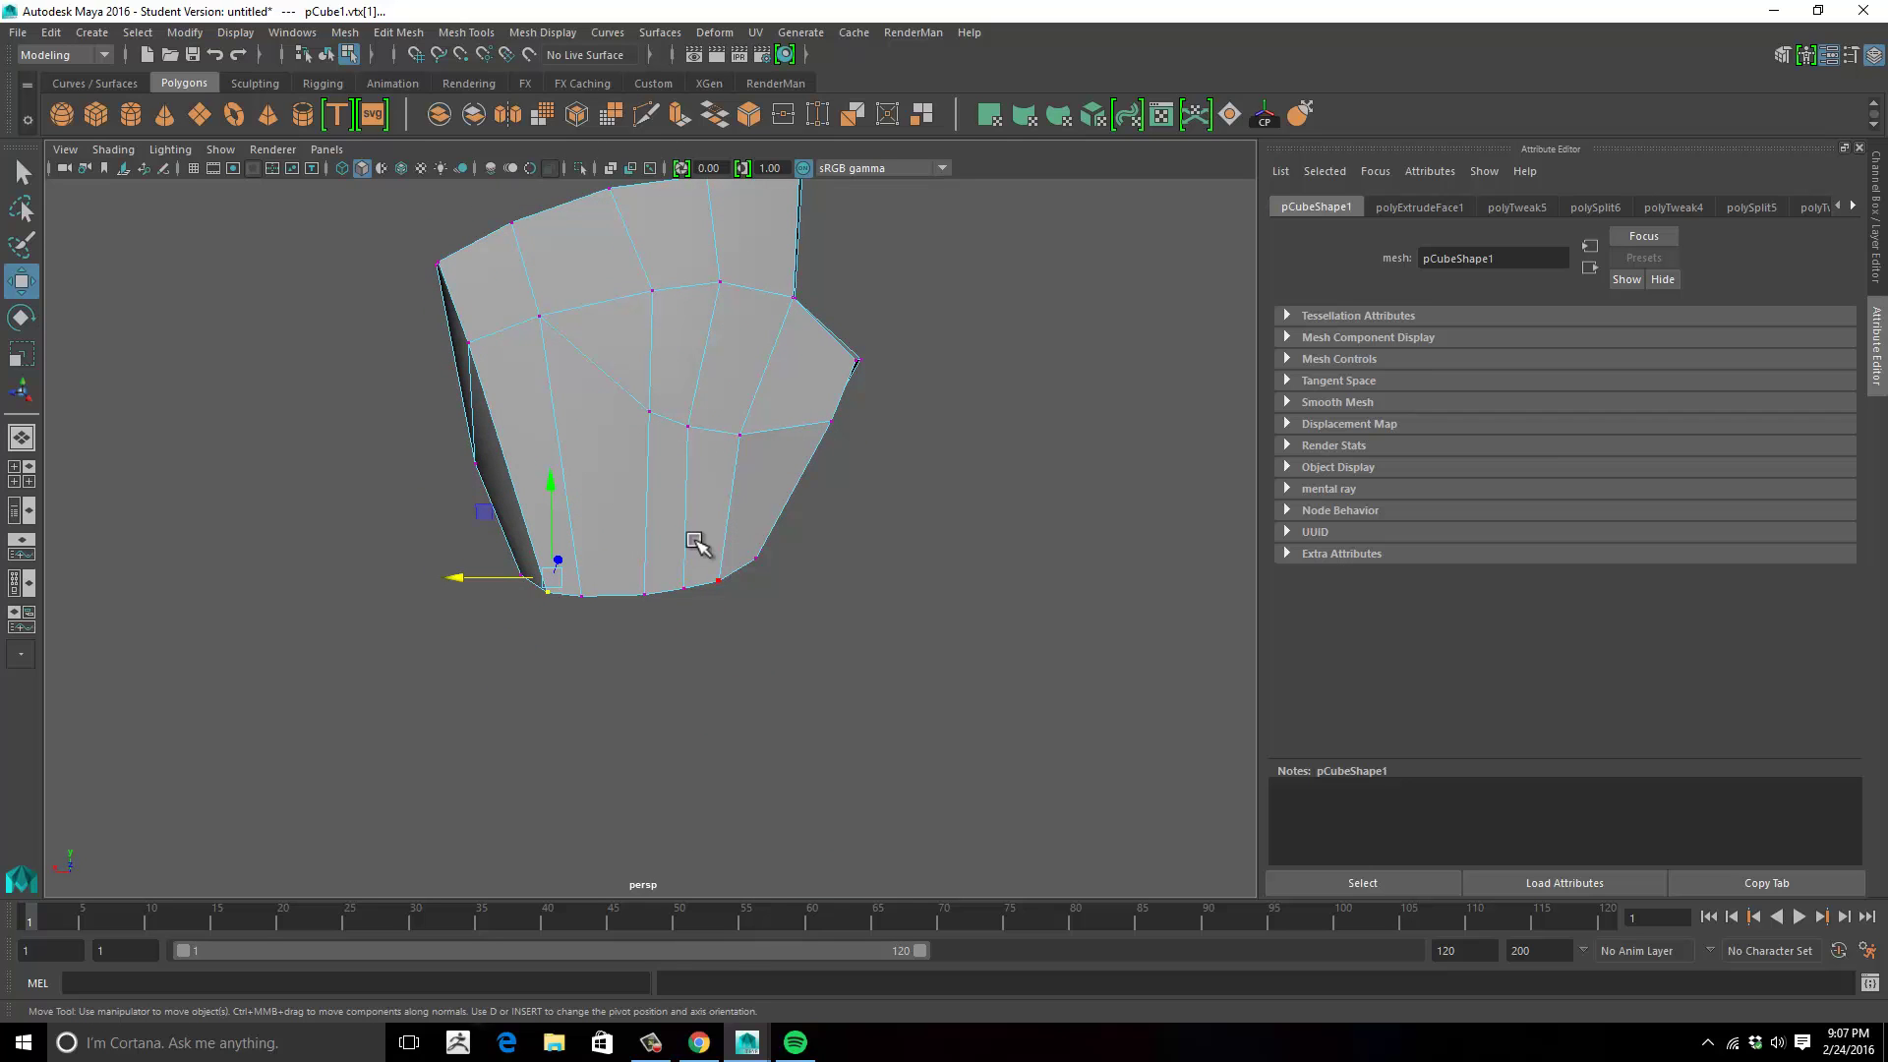
left_click_drag(568, 663, 570, 661)
Scale the middle vertices of the wrist end outward along the hand's thickness to give the wrist an oval section.
left_click_drag(572, 649, 619, 480, "alt")
key("r")
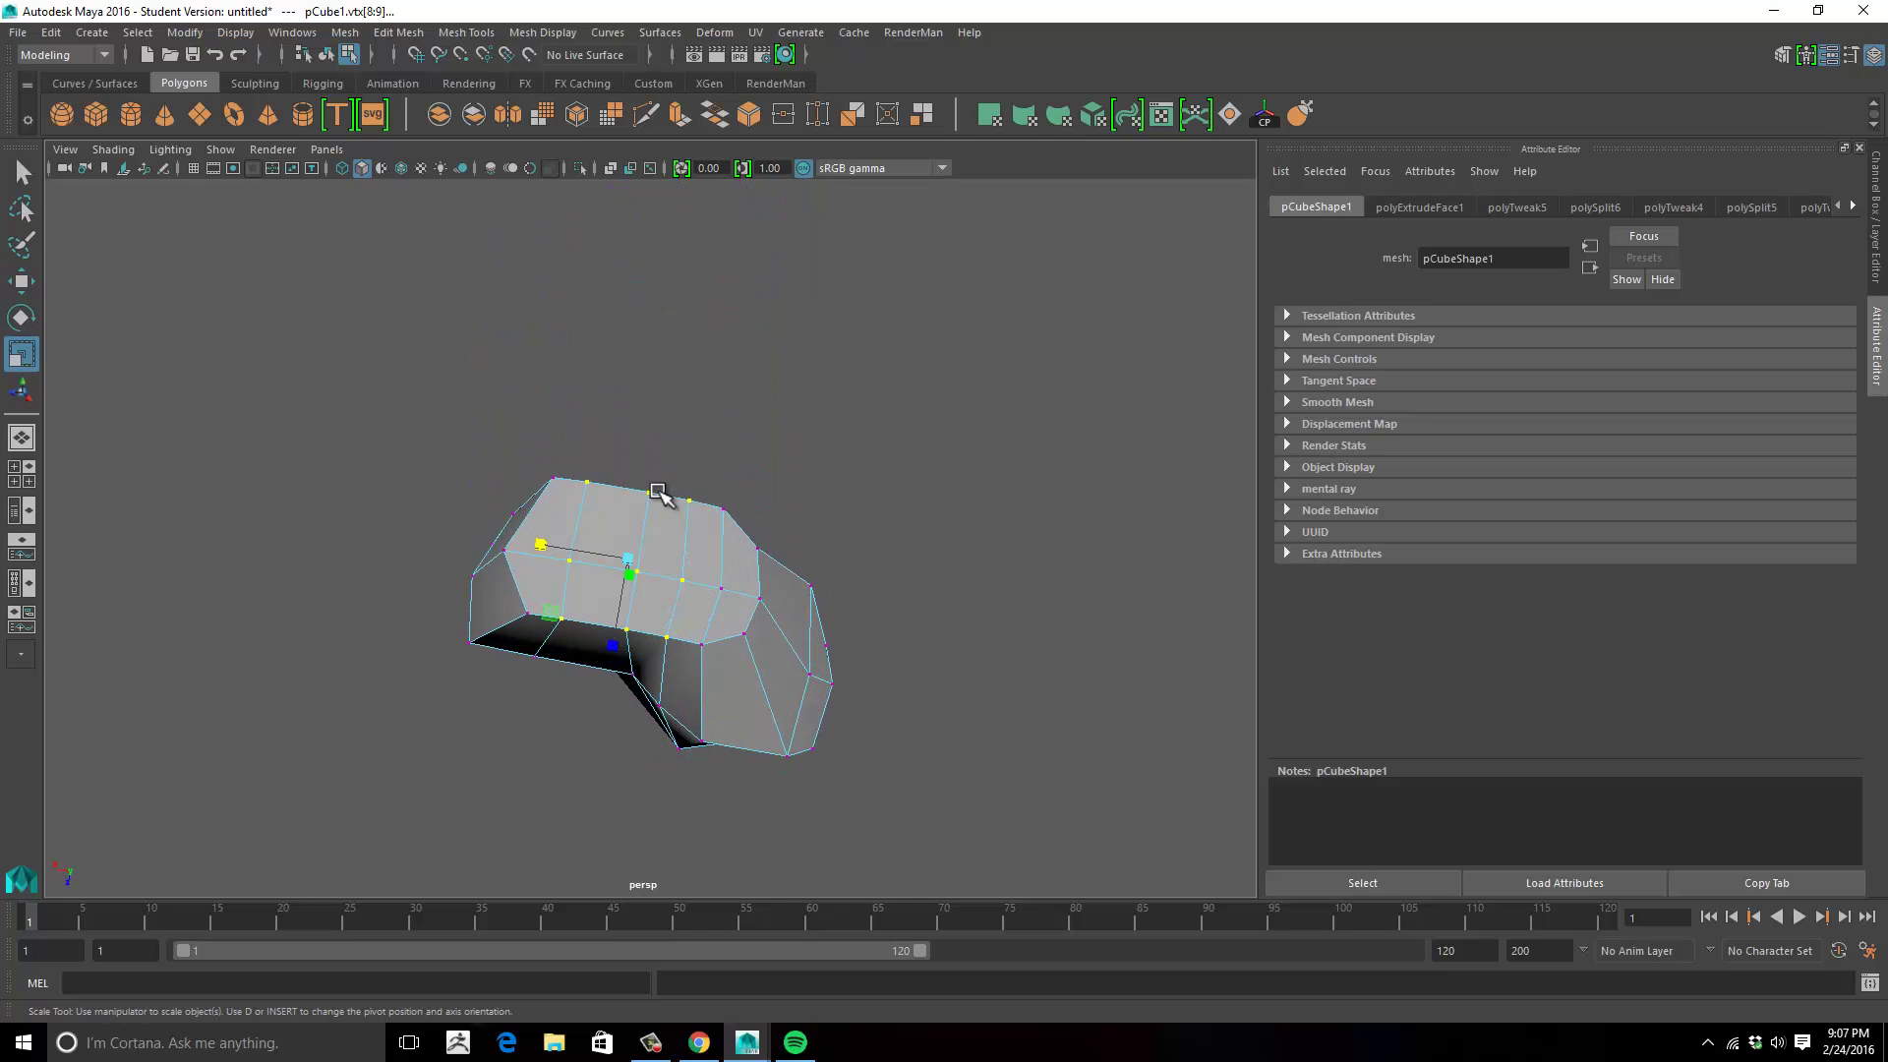
left_click_drag(608, 661, 553, 560)
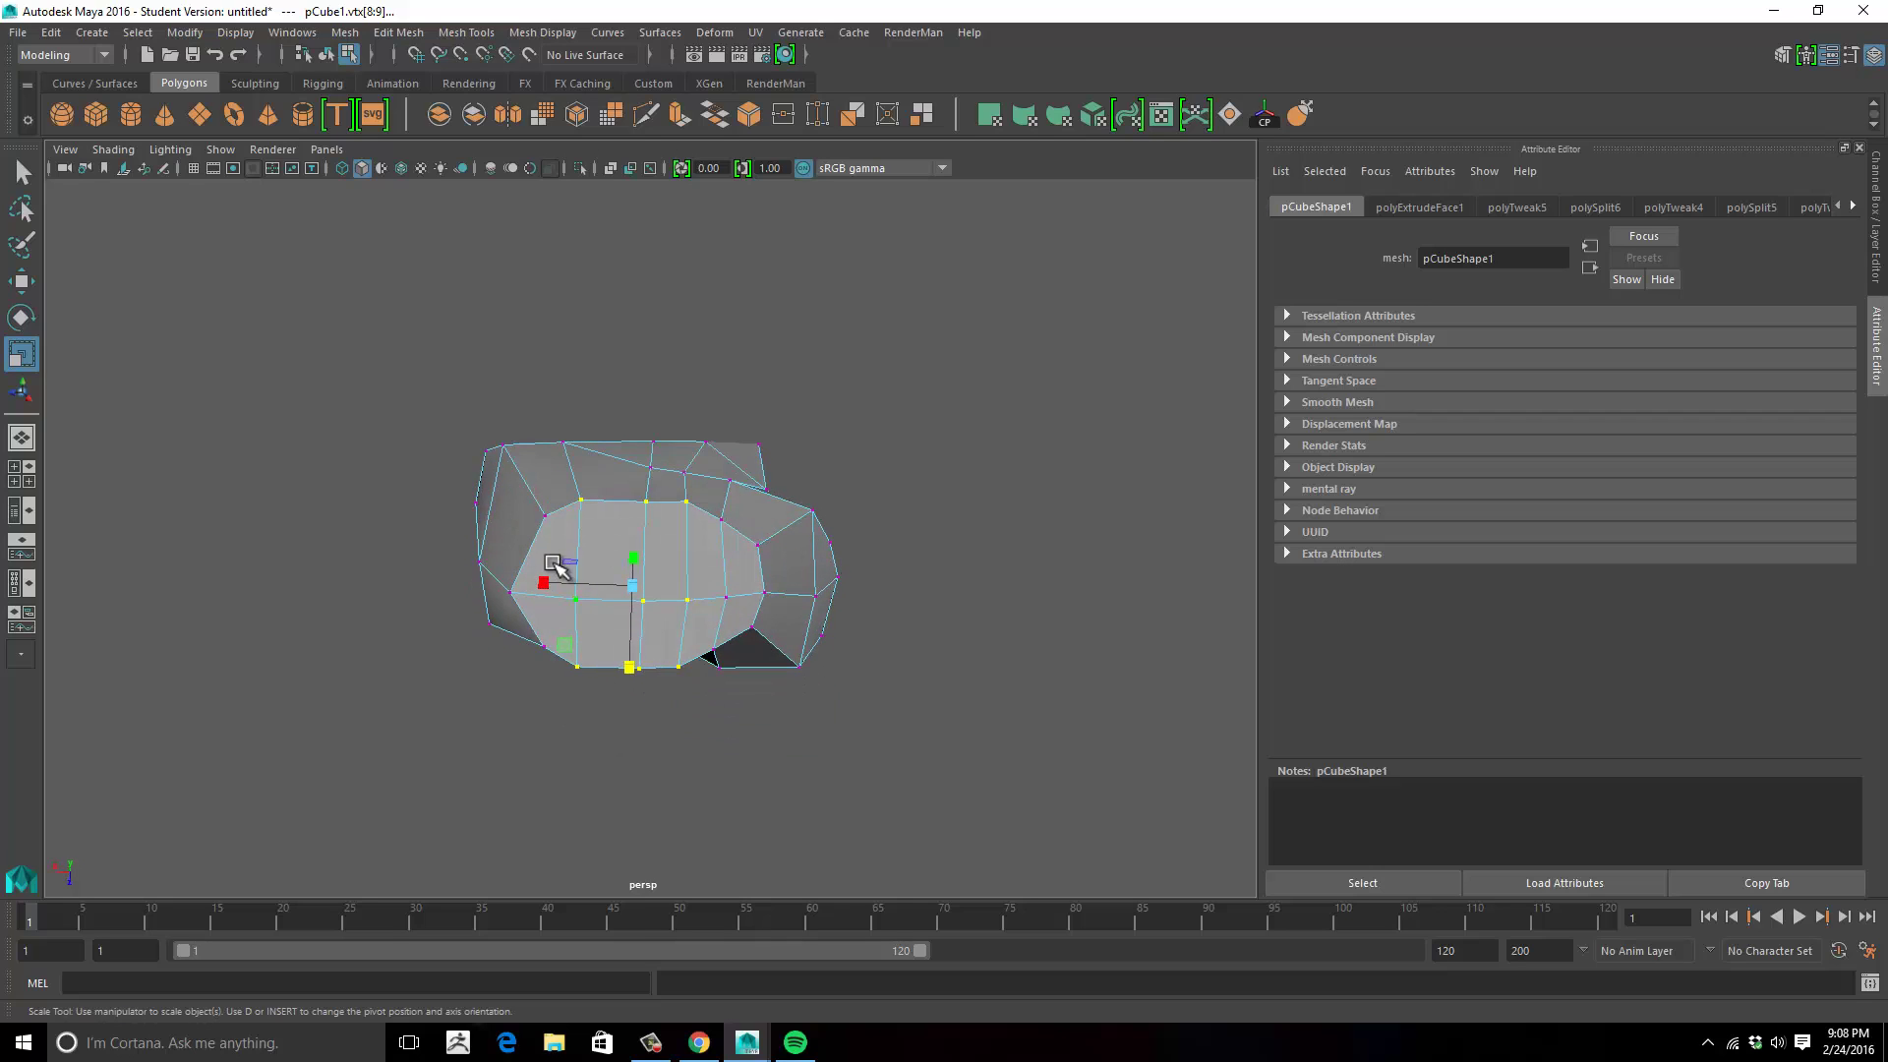
Delete all the faces capping the wrist end of the palm.
right_click_drag(557, 475, 563, 532)
left_click(564, 545)
left_click(612, 543, "shift")
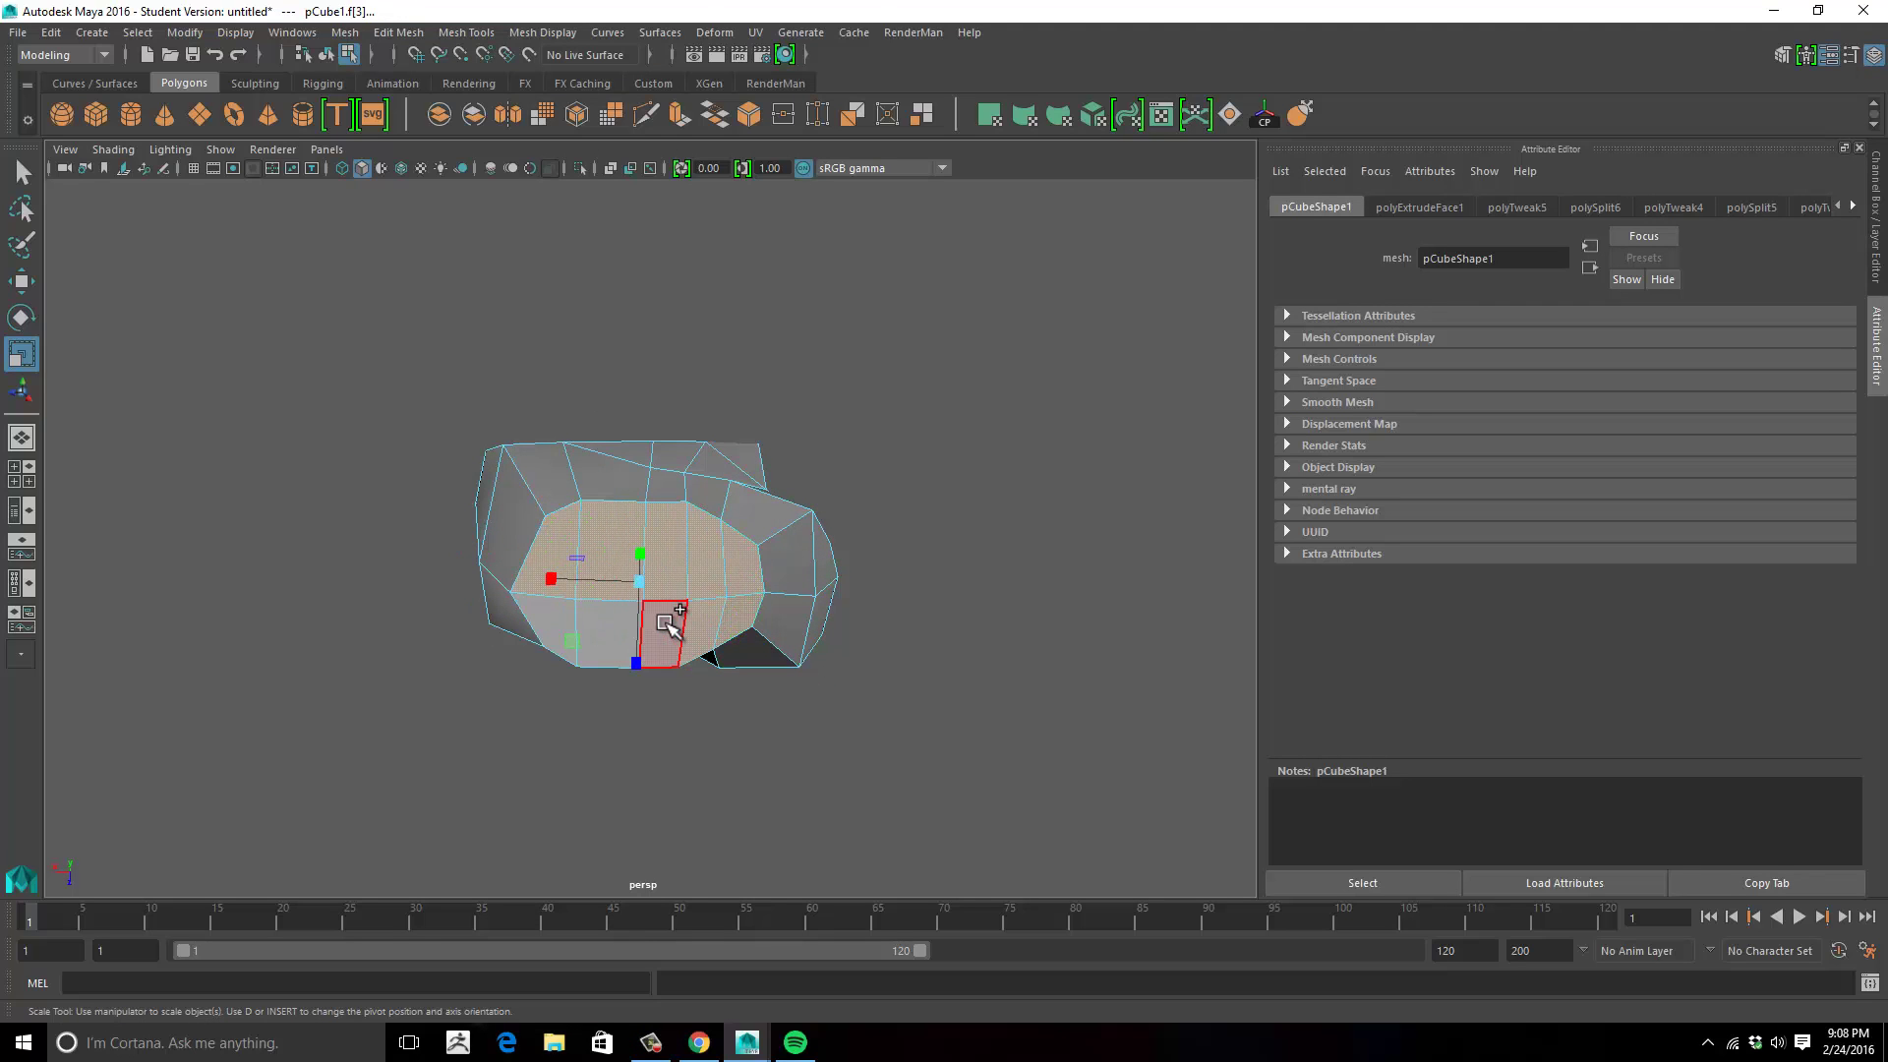
key("Delete")
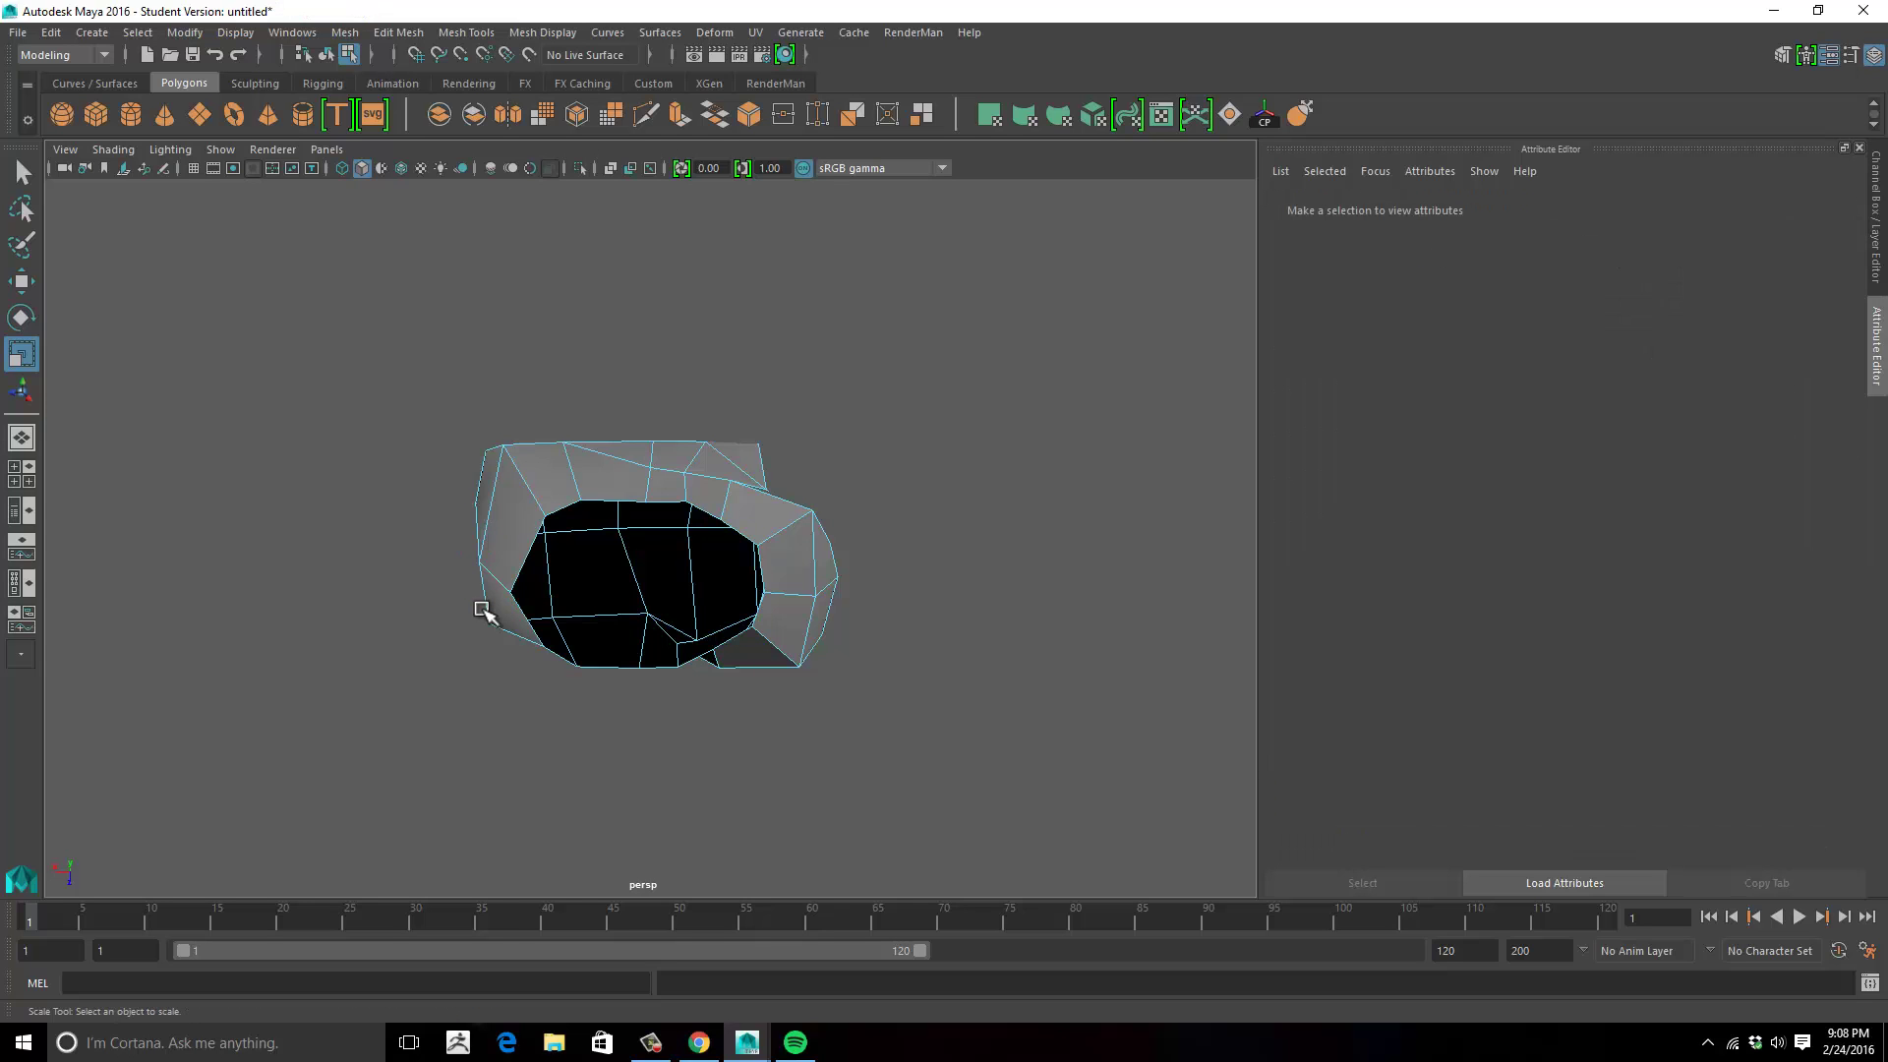
Insert an edge loop around the upper palm with Multi-Cut, a little below the finger end.
left_click_drag(485, 611, 649, 723, "alt")
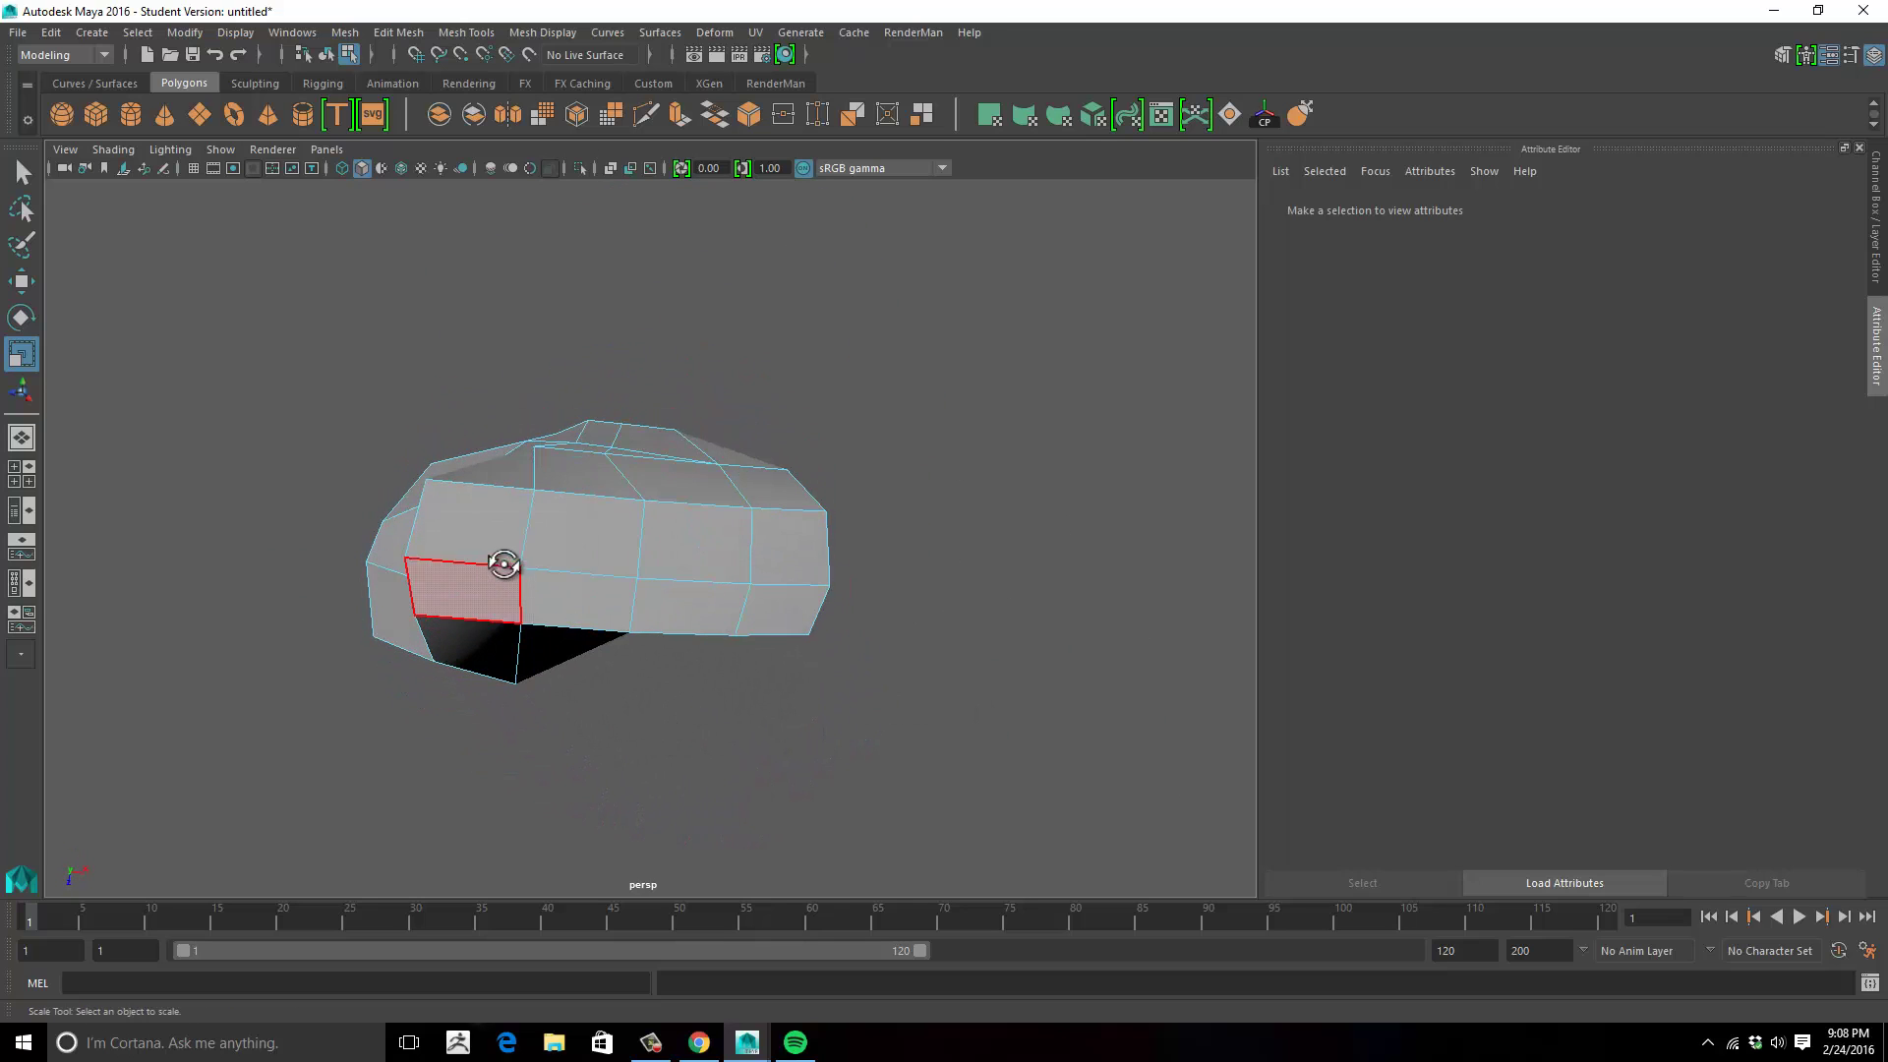
left_click_drag(503, 567, 827, 597, "alt")
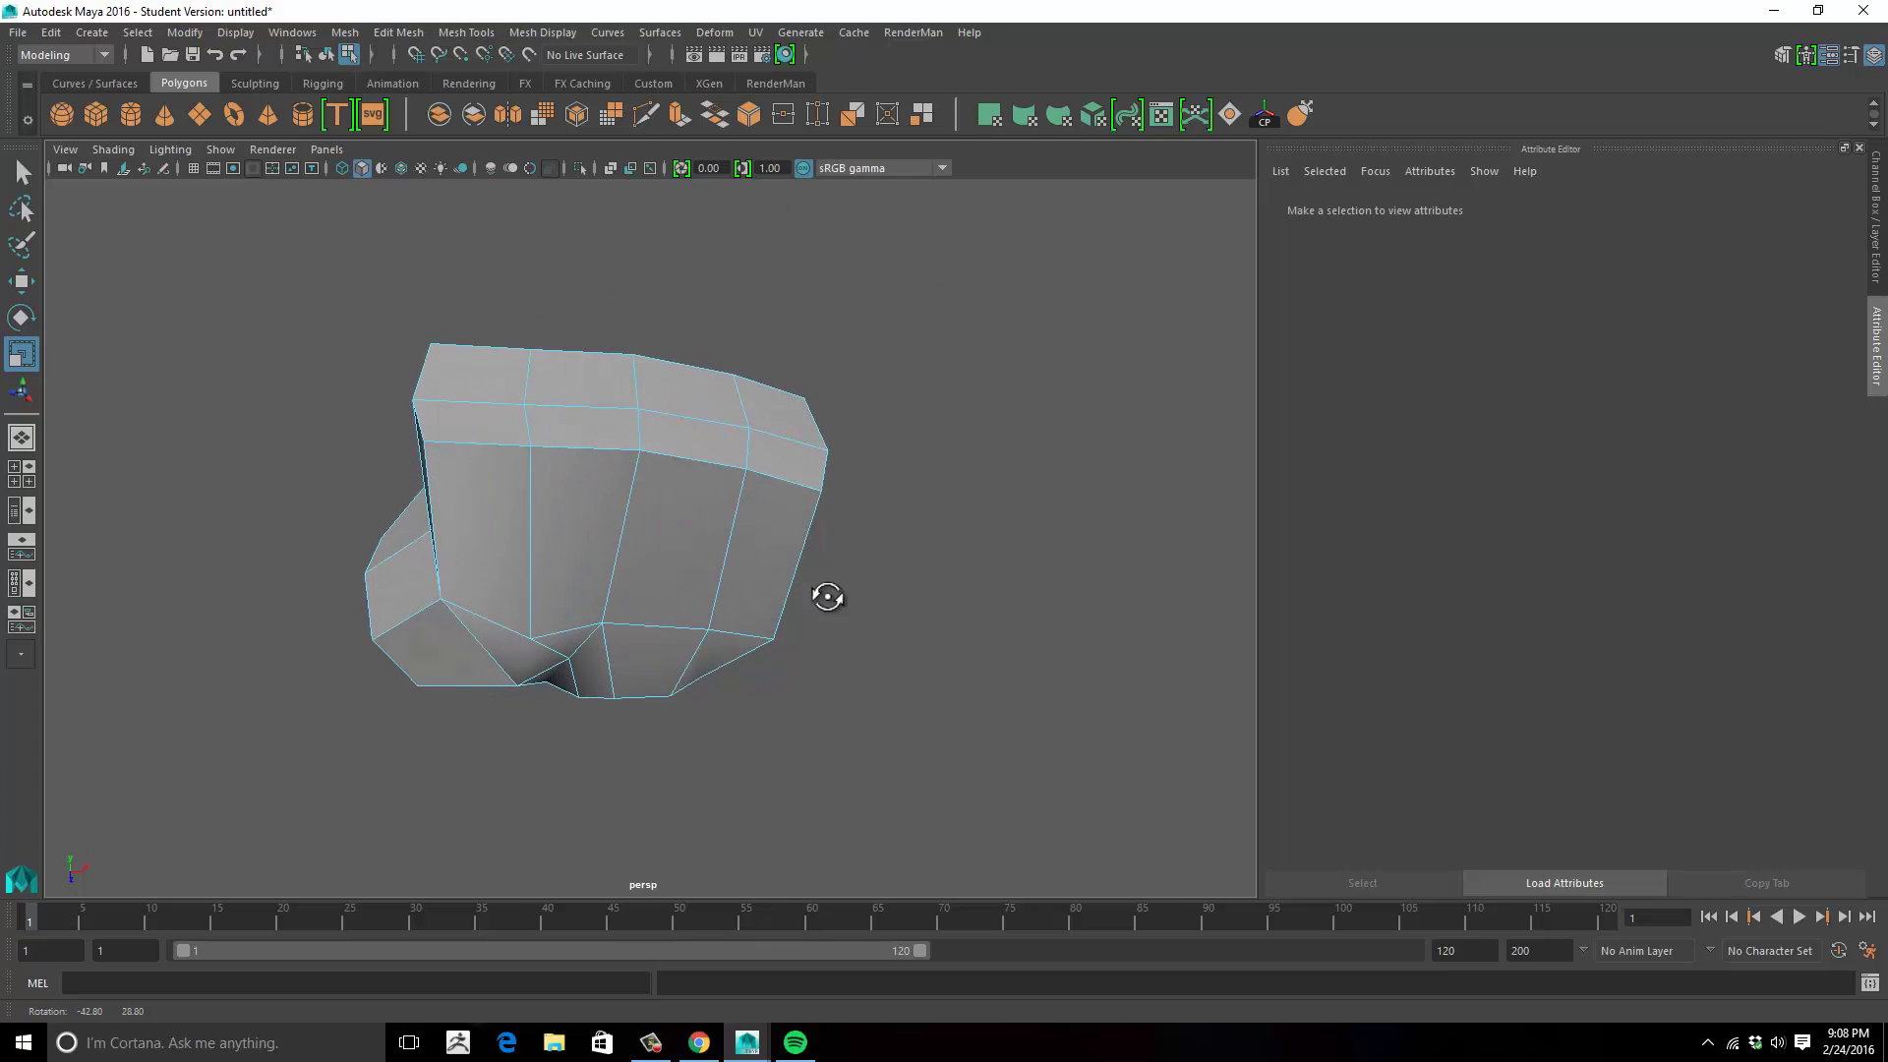
left_click_drag(757, 517, 708, 605, "alt")
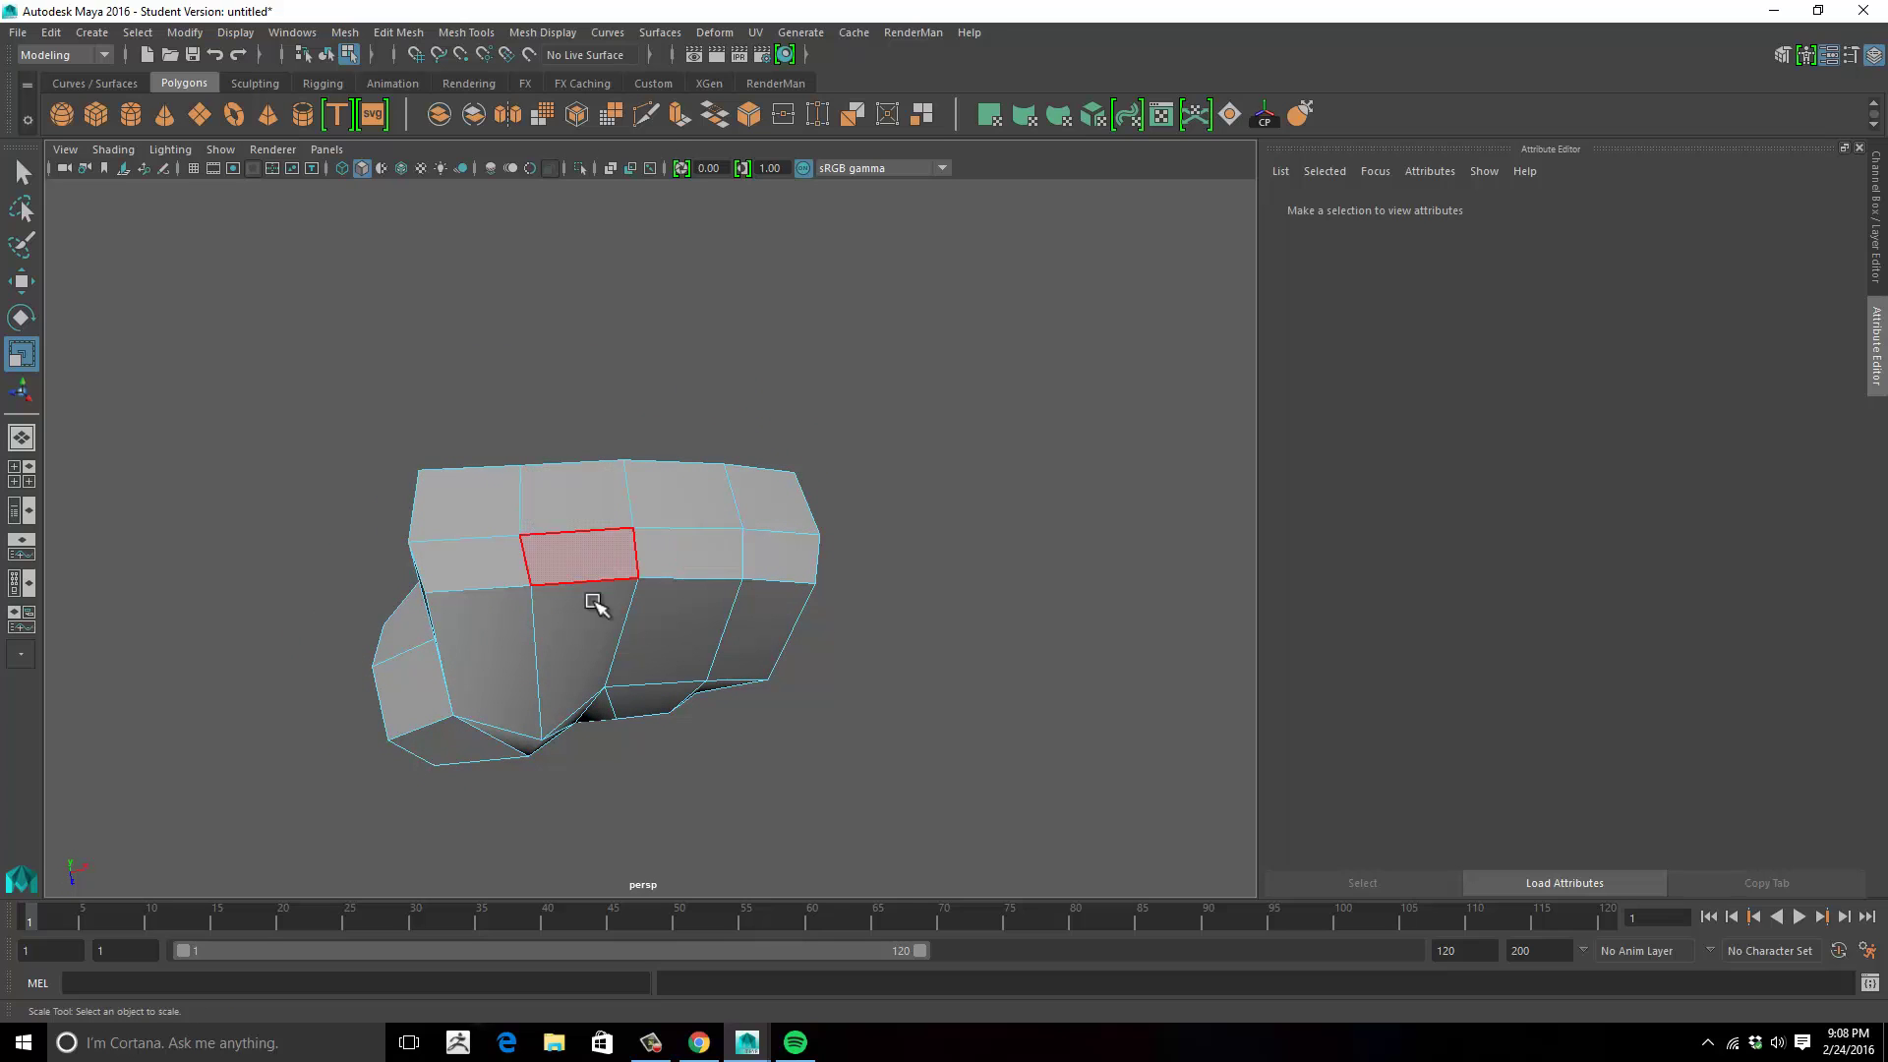
left_click_drag(594, 603, 408, 172, "alt")
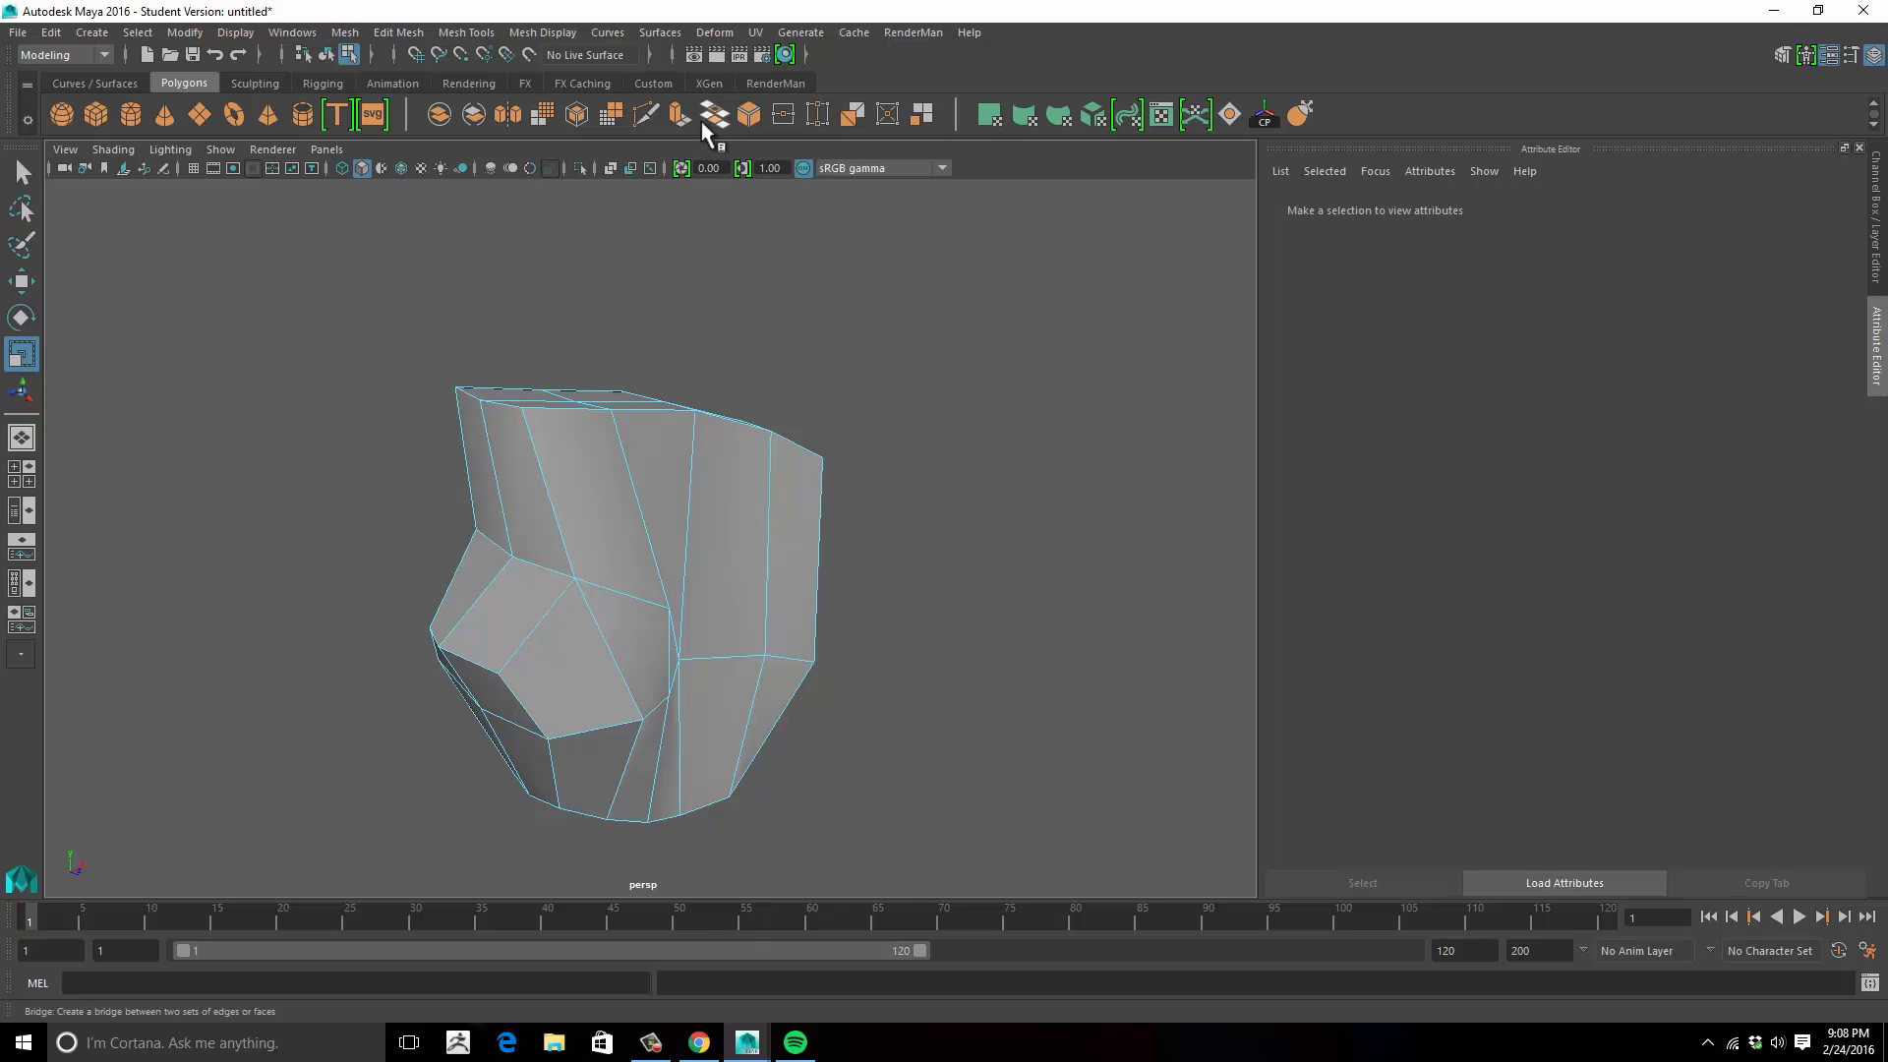
left_click(645, 116)
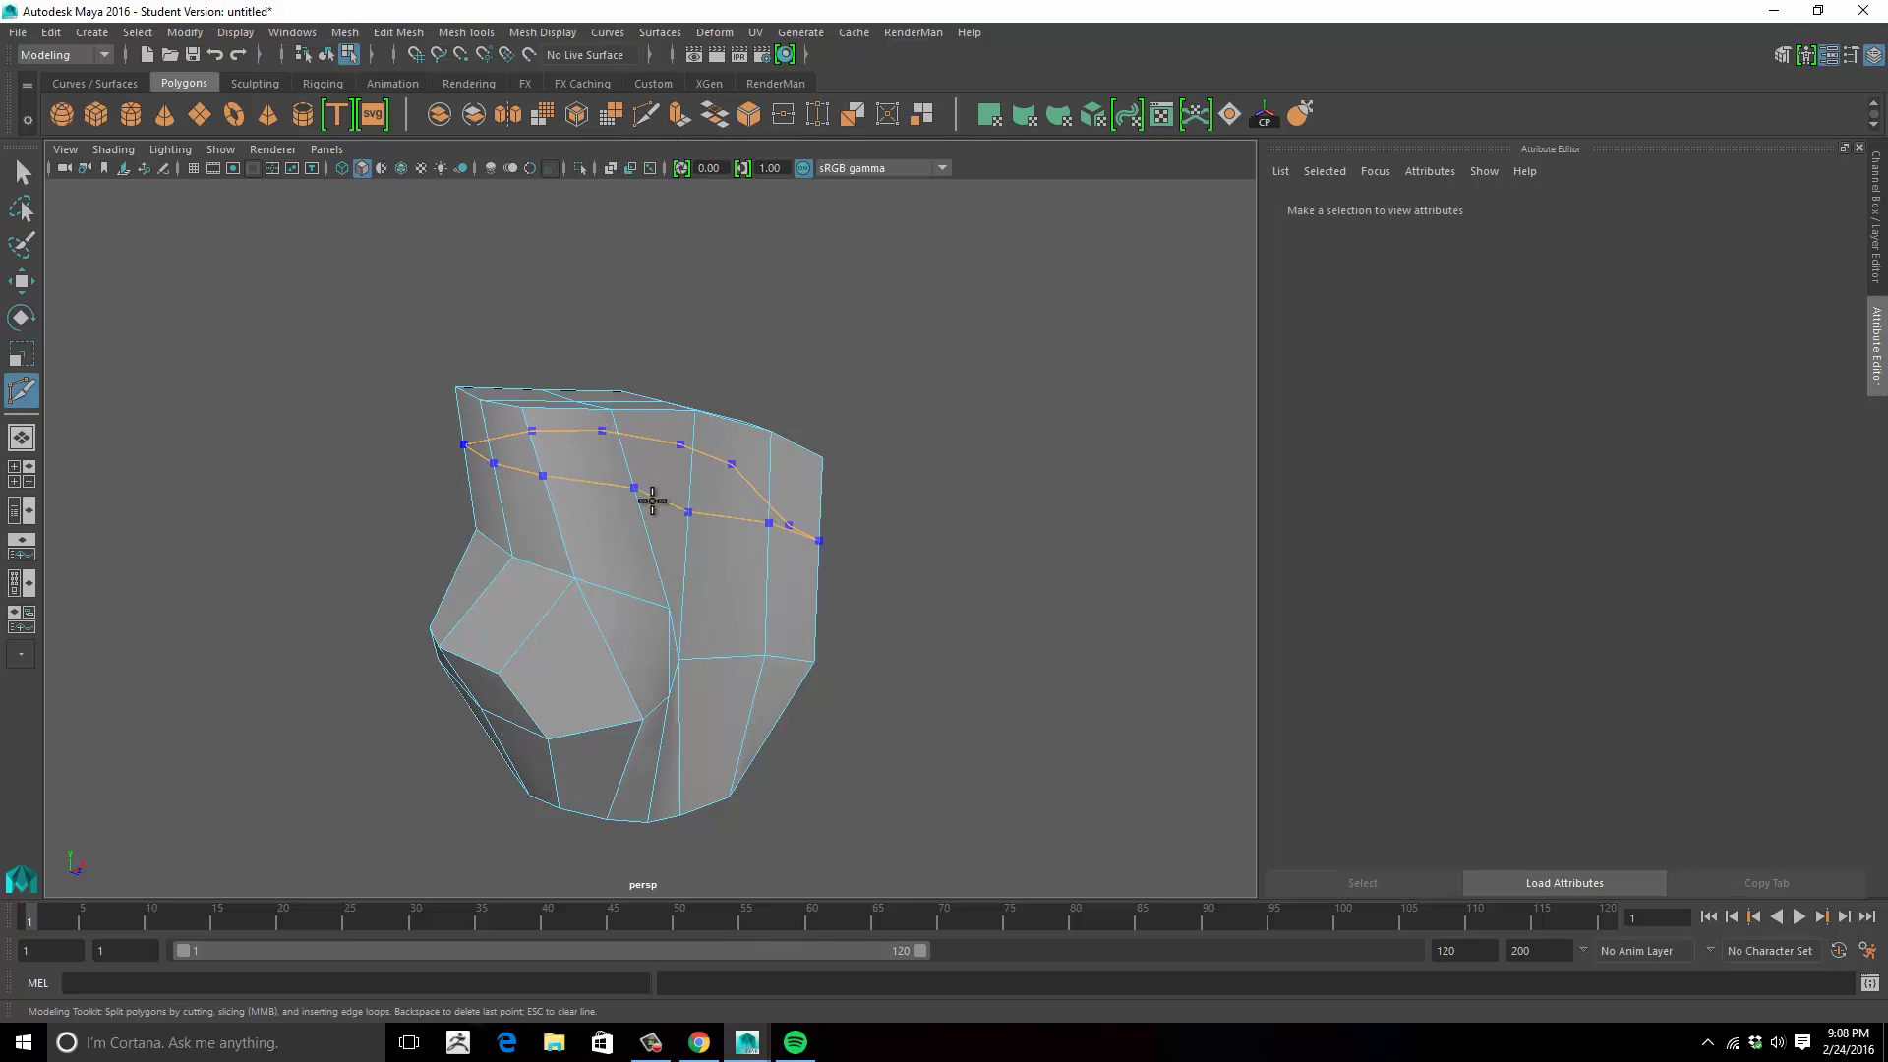
left_click(648, 467, "ctrl")
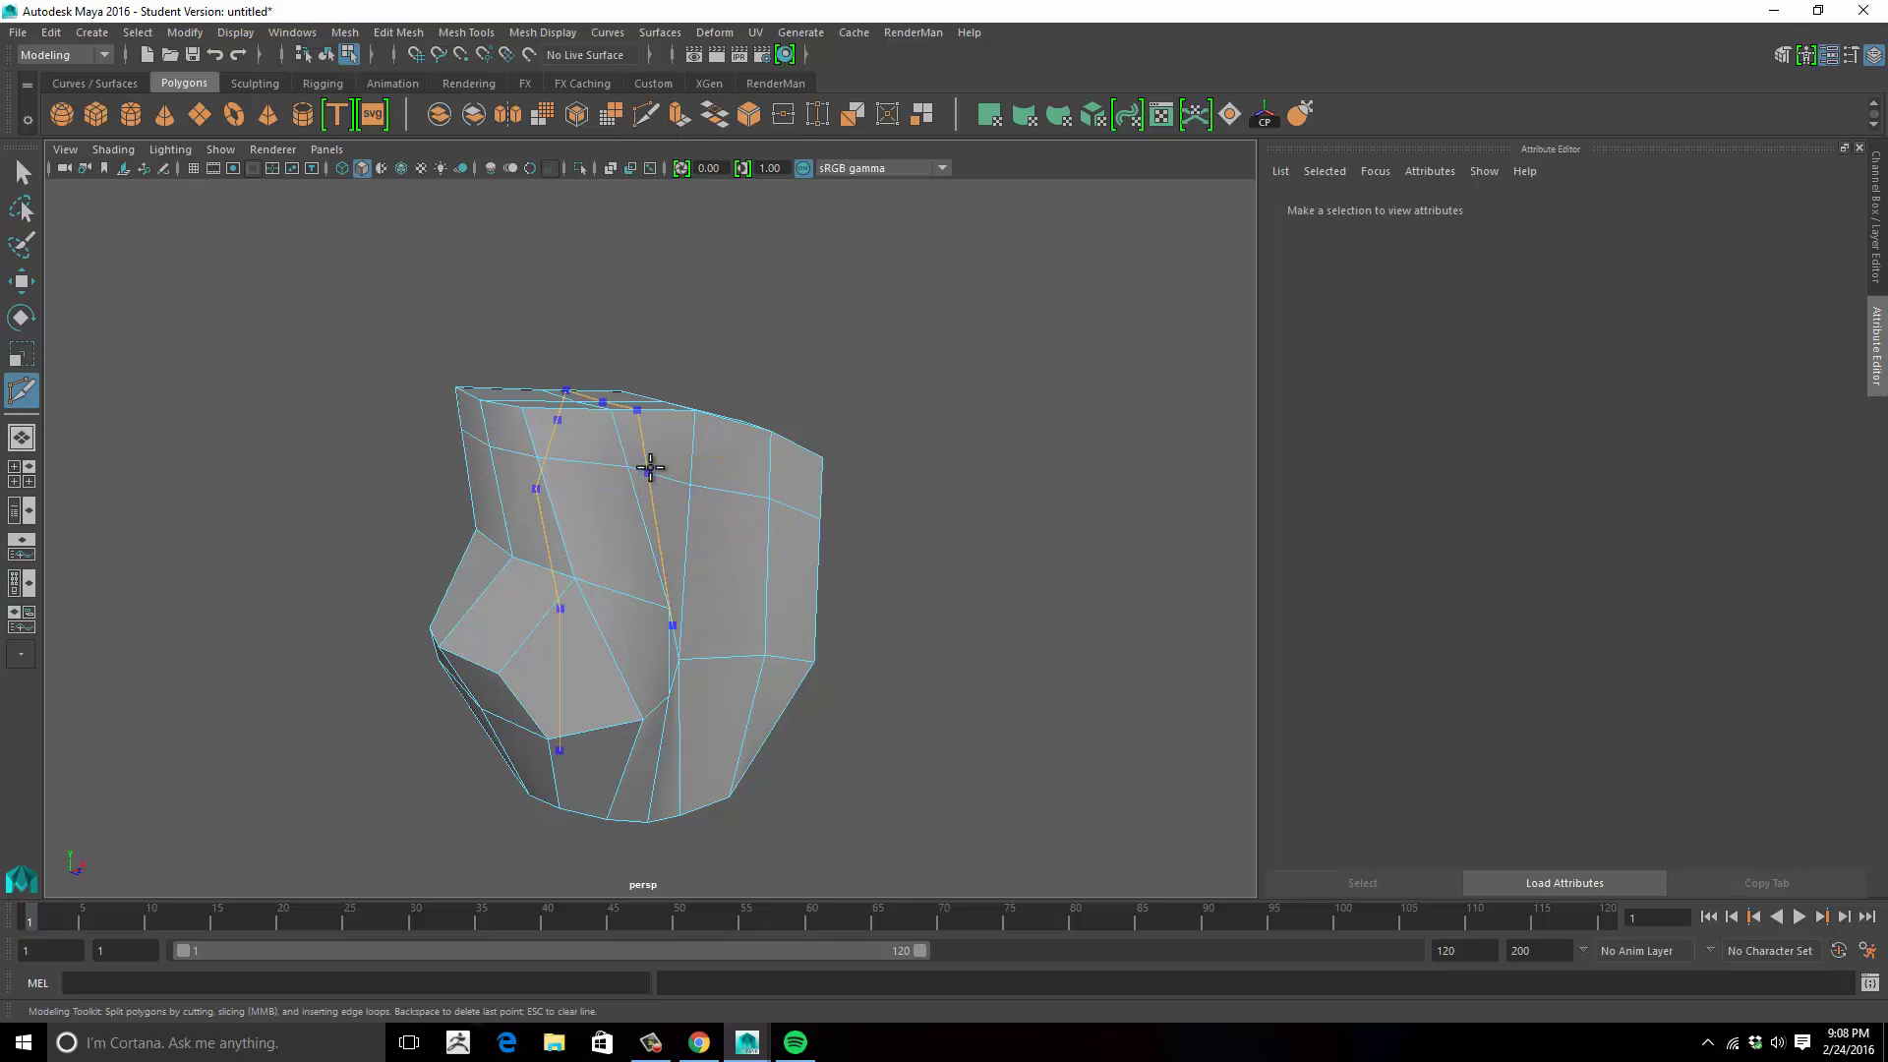
In the front view, fit the palm's index-side vertices to the reference, moving the top corner inward to the index finger's base.
left_click_drag(649, 467, 965, 518, "alt")
key("space")
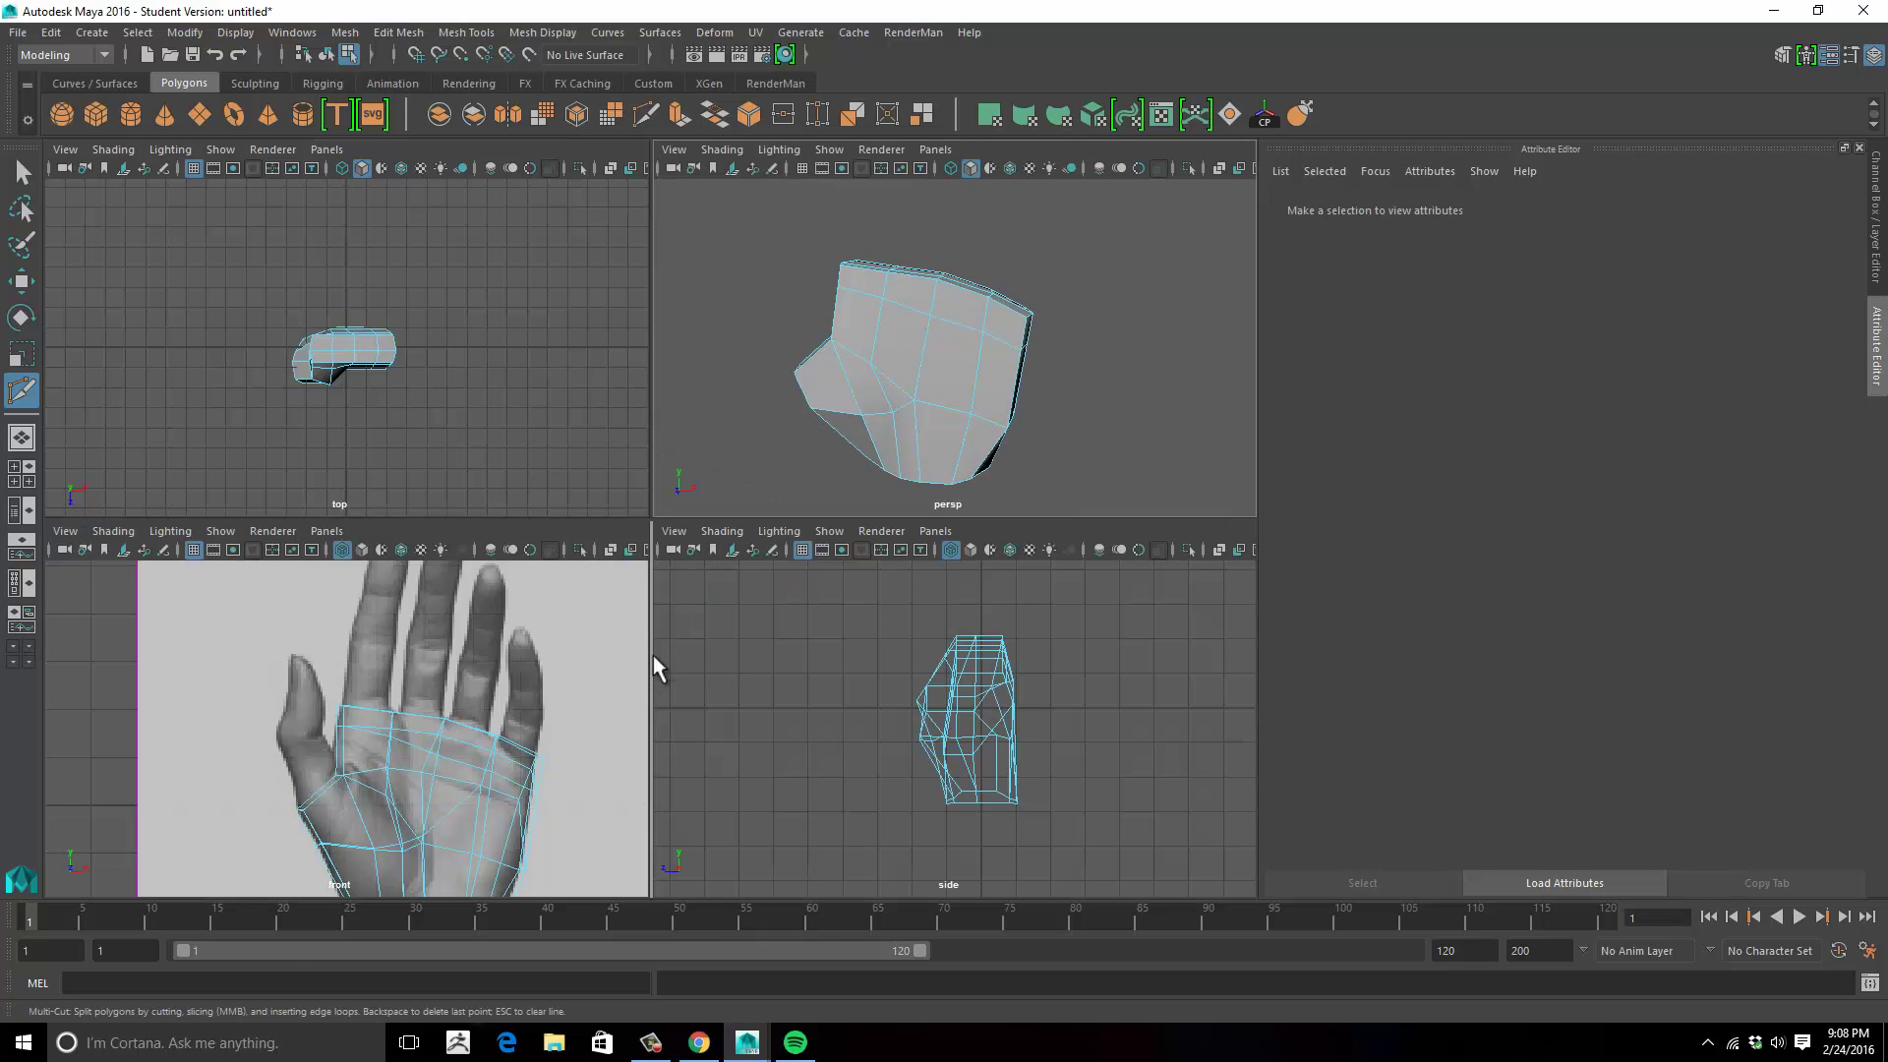
key("space")
middle_click_drag(561, 662, 596, 607, "alt")
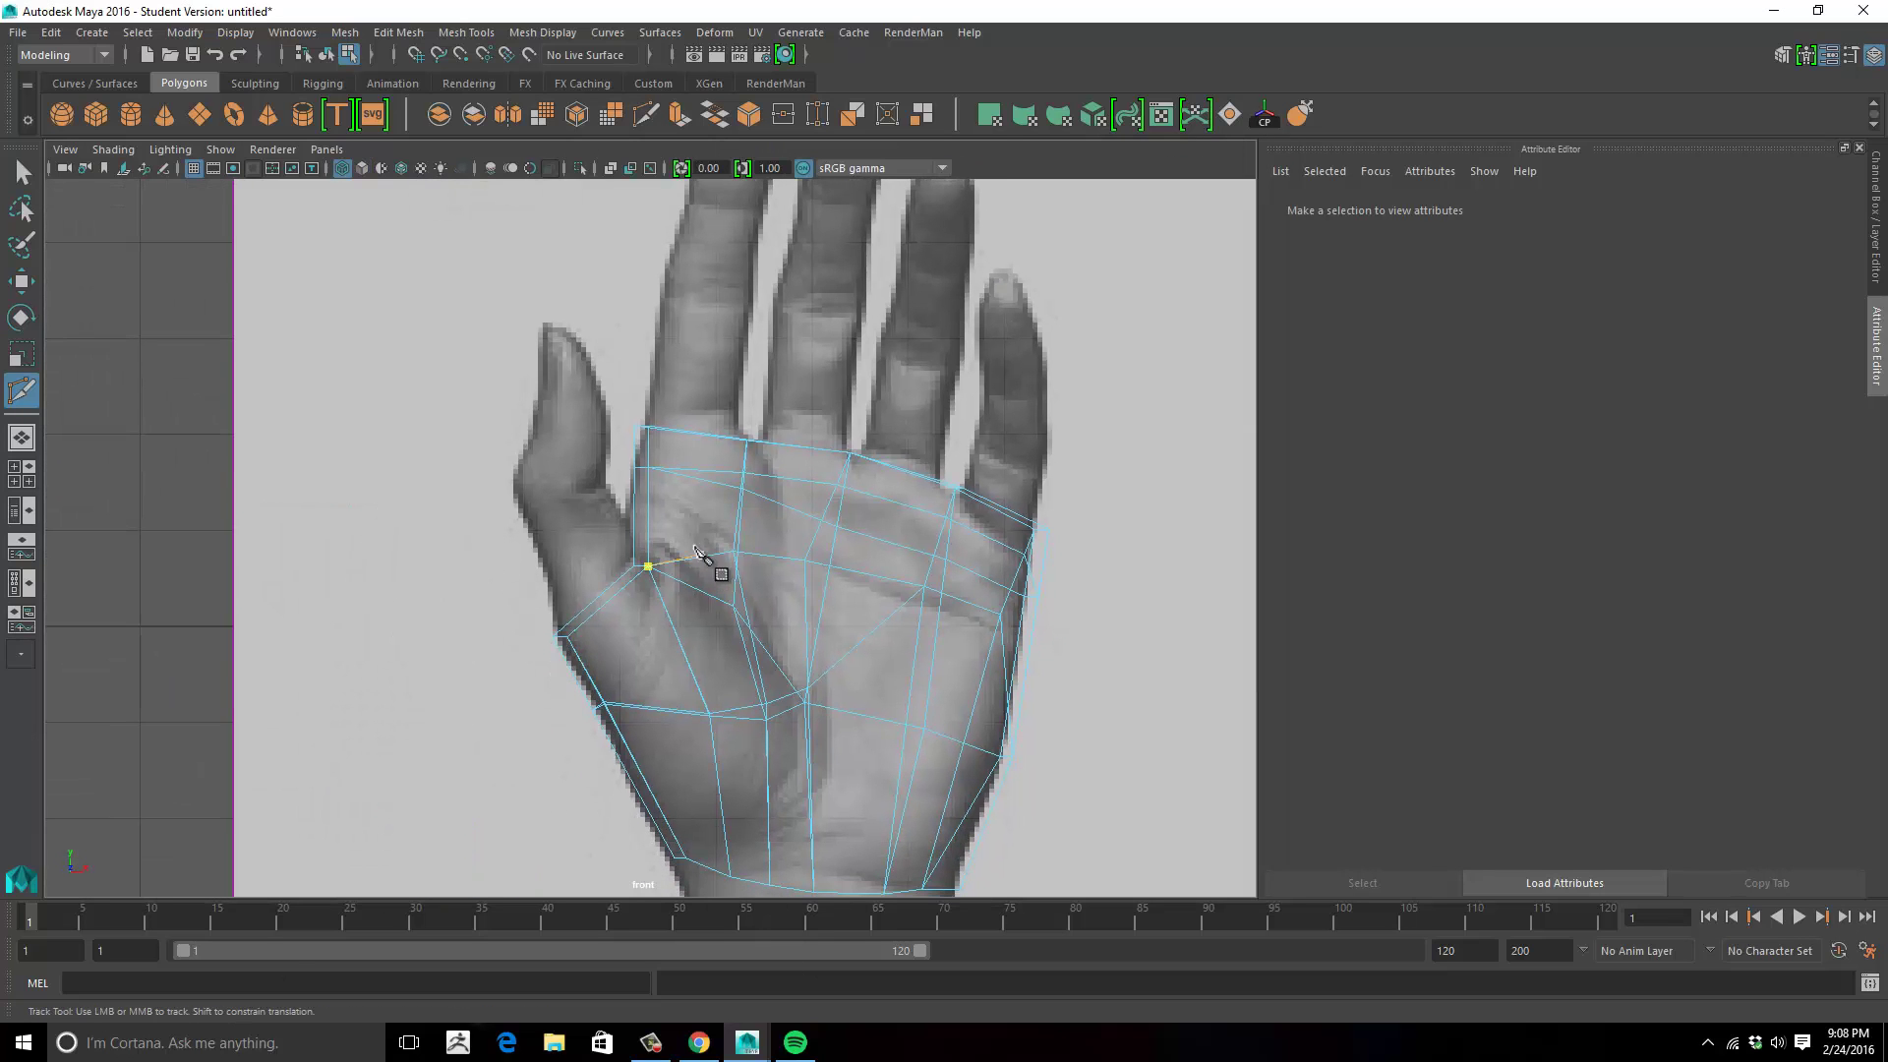
key("w")
right_click_drag(695, 472, 611, 466)
left_click(649, 469)
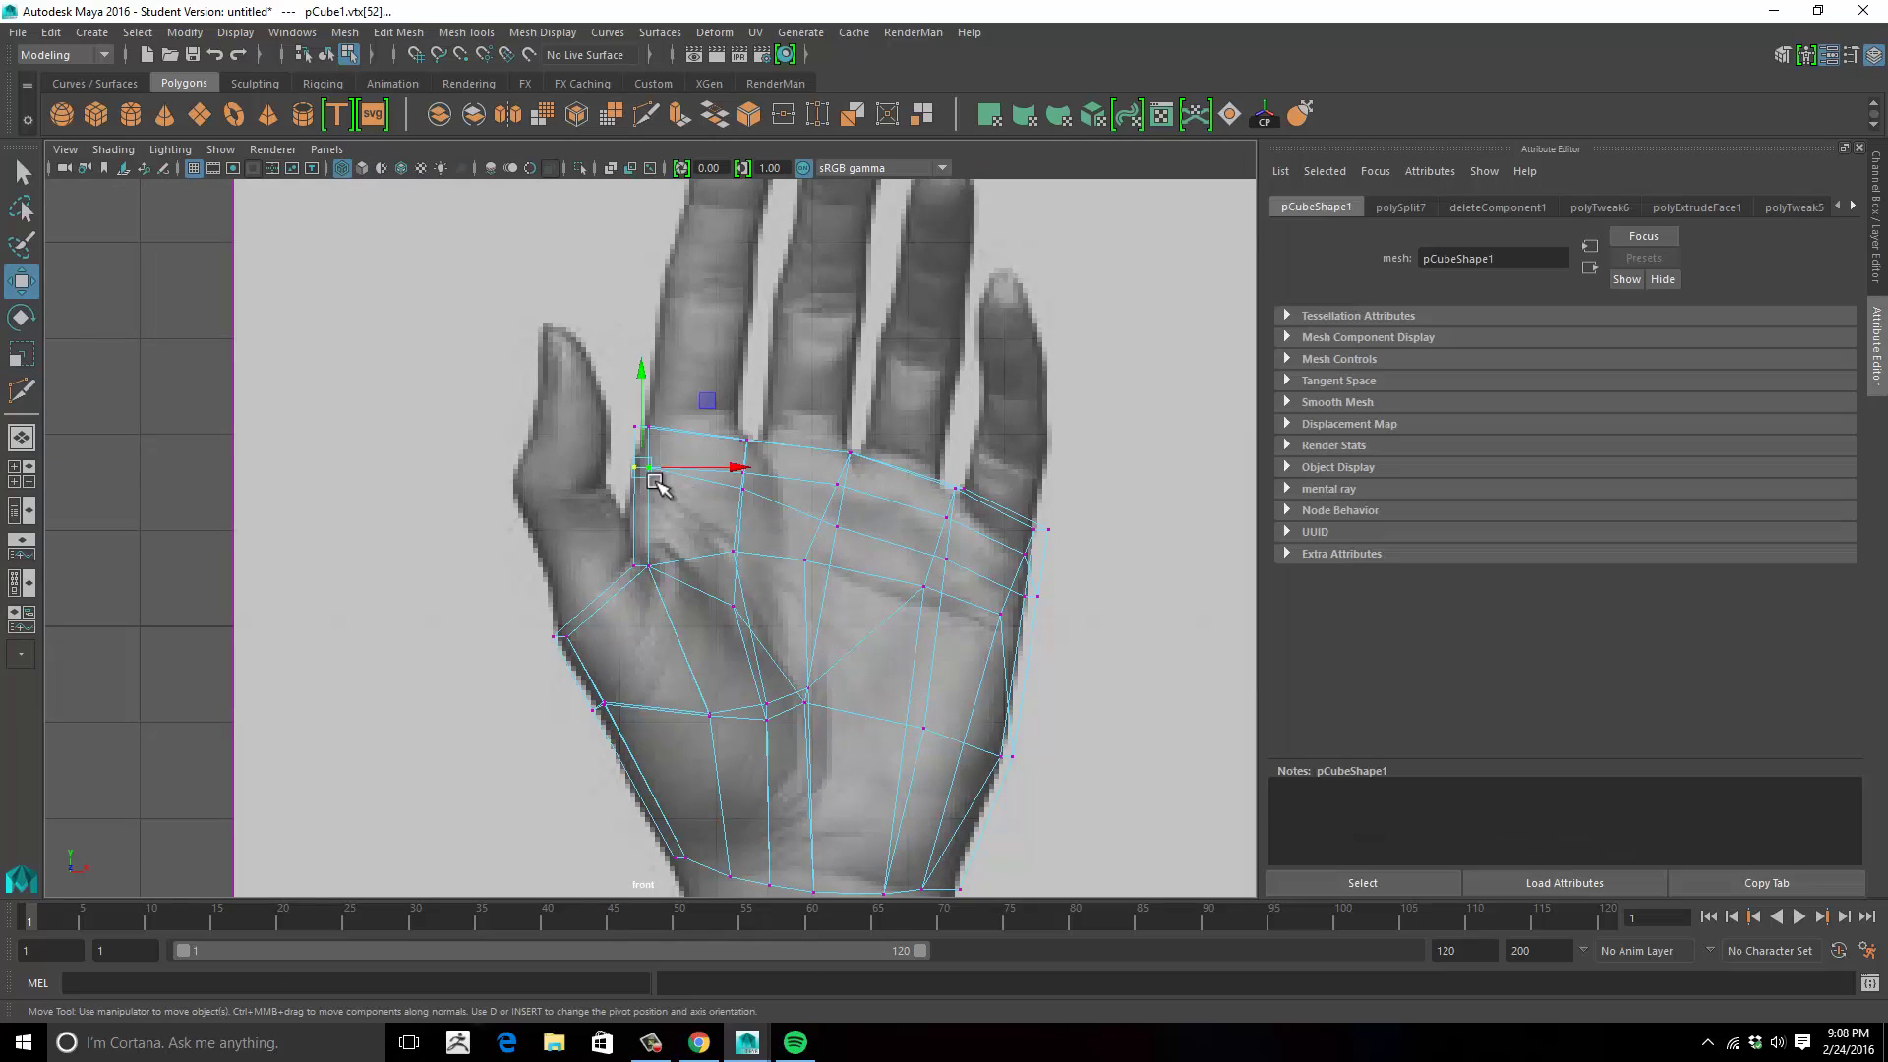
left_click(626, 558)
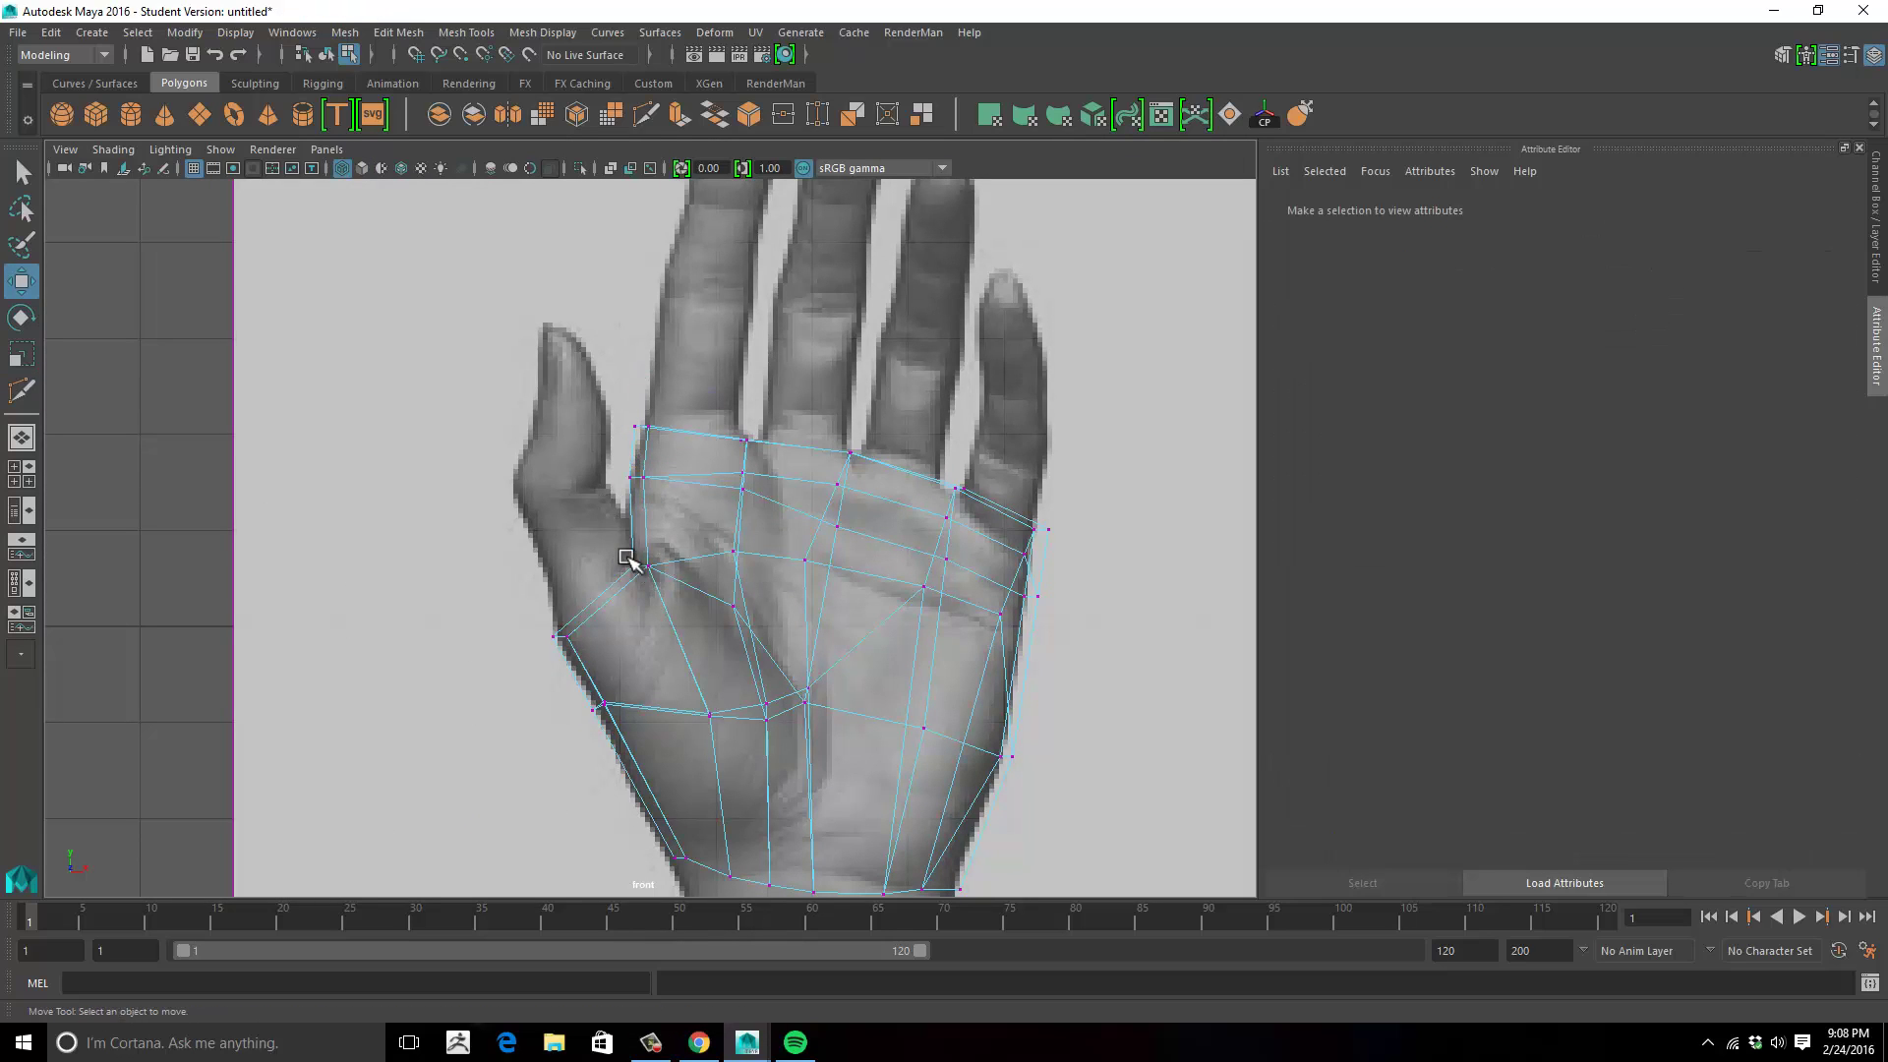
left_click(644, 565)
left_click(641, 430)
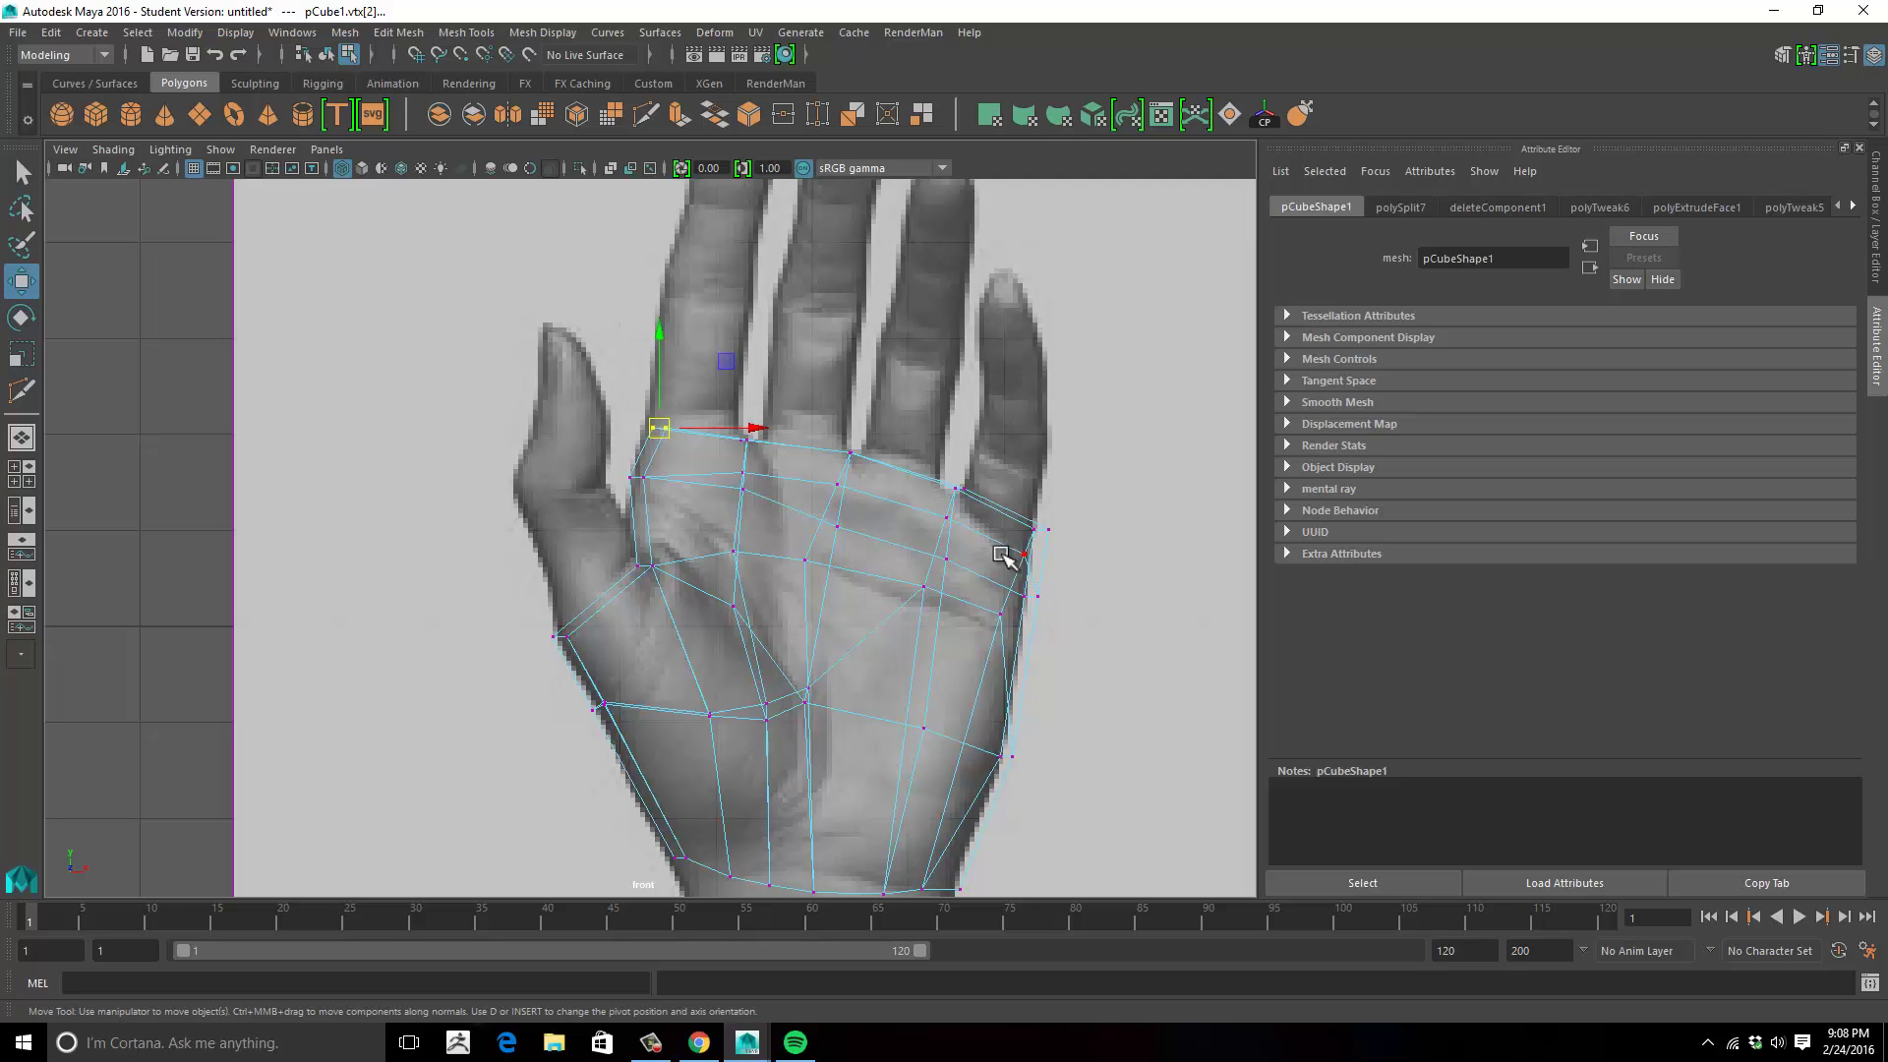
Move the upper vertices on the little-finger side of the palm inward onto the reference outline.
left_click_drag(1058, 622, 1003, 636)
left_click(964, 551)
left_click_drag(1001, 615, 980, 637)
left_click_drag(1070, 497, 1000, 547)
left_click_drag(1036, 529, 1014, 533)
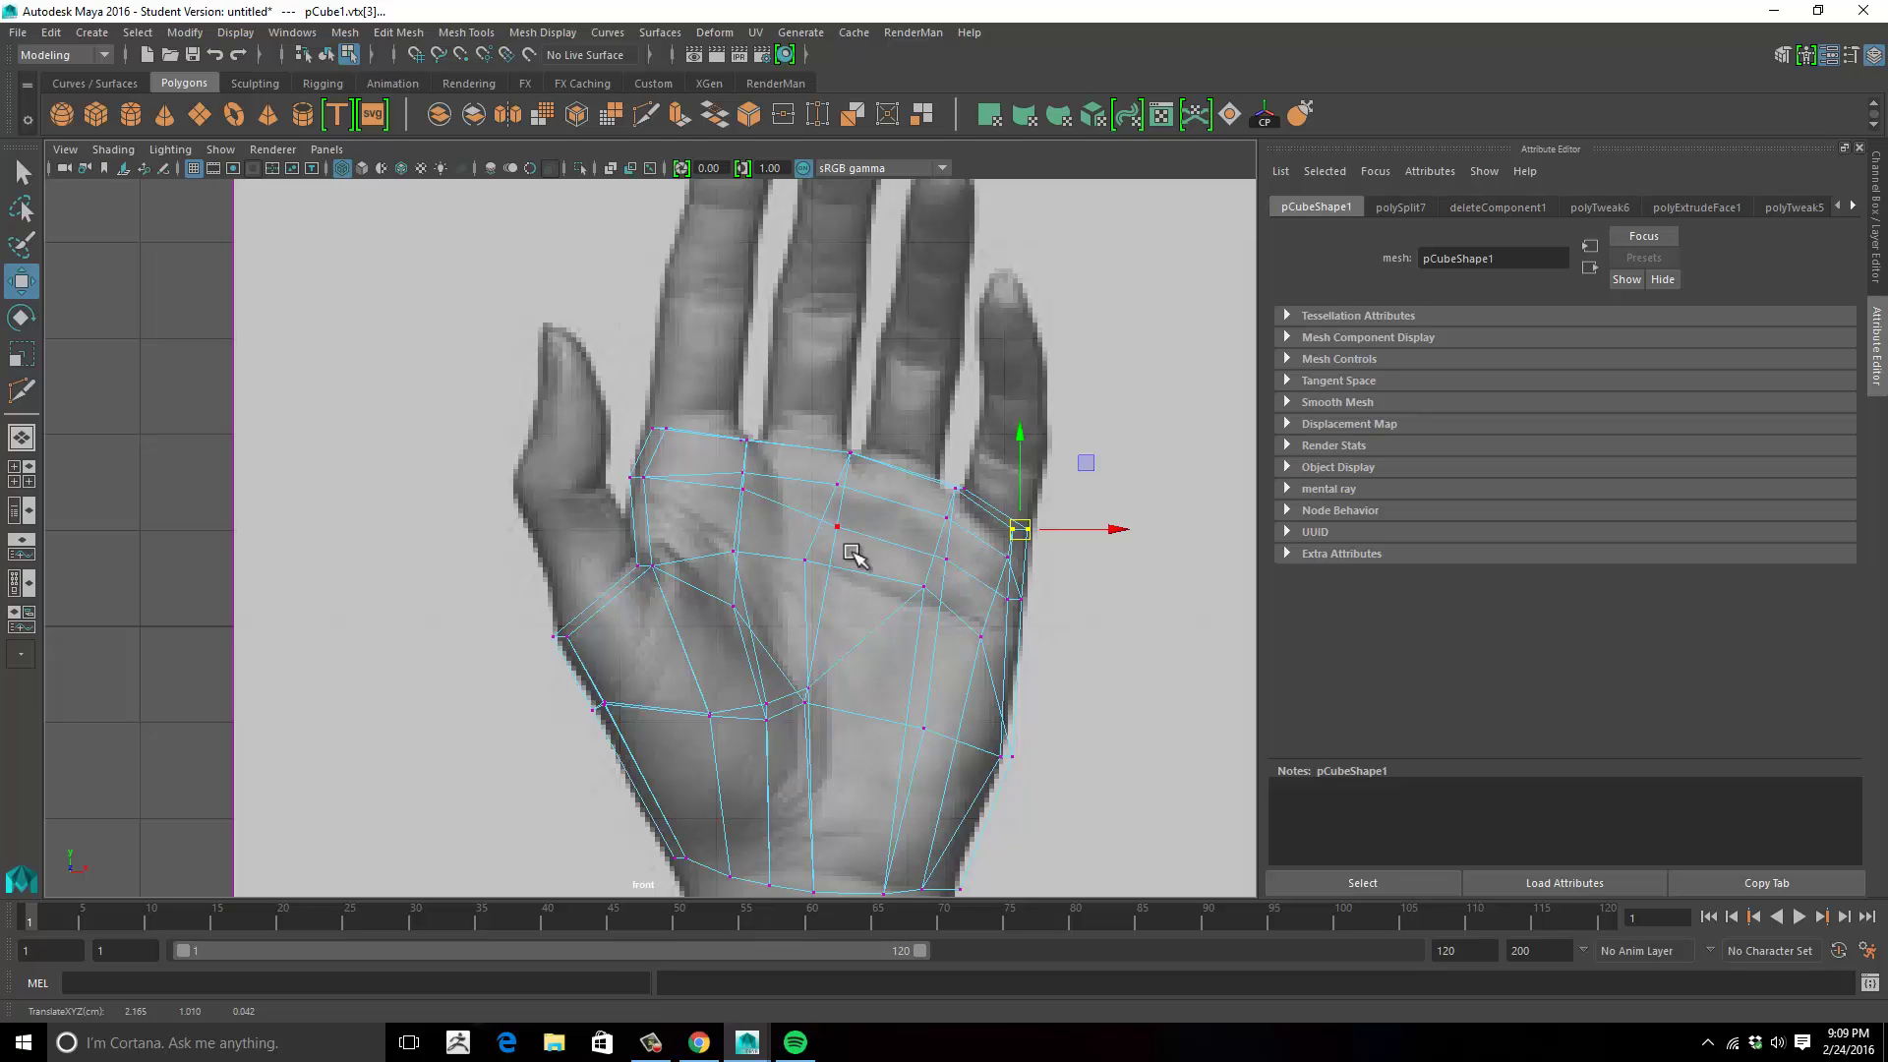
Nudge the index finger's corner vertices and the finger-end vertices on either side of the middle finger to match the reference finger bases.
left_click(662, 428)
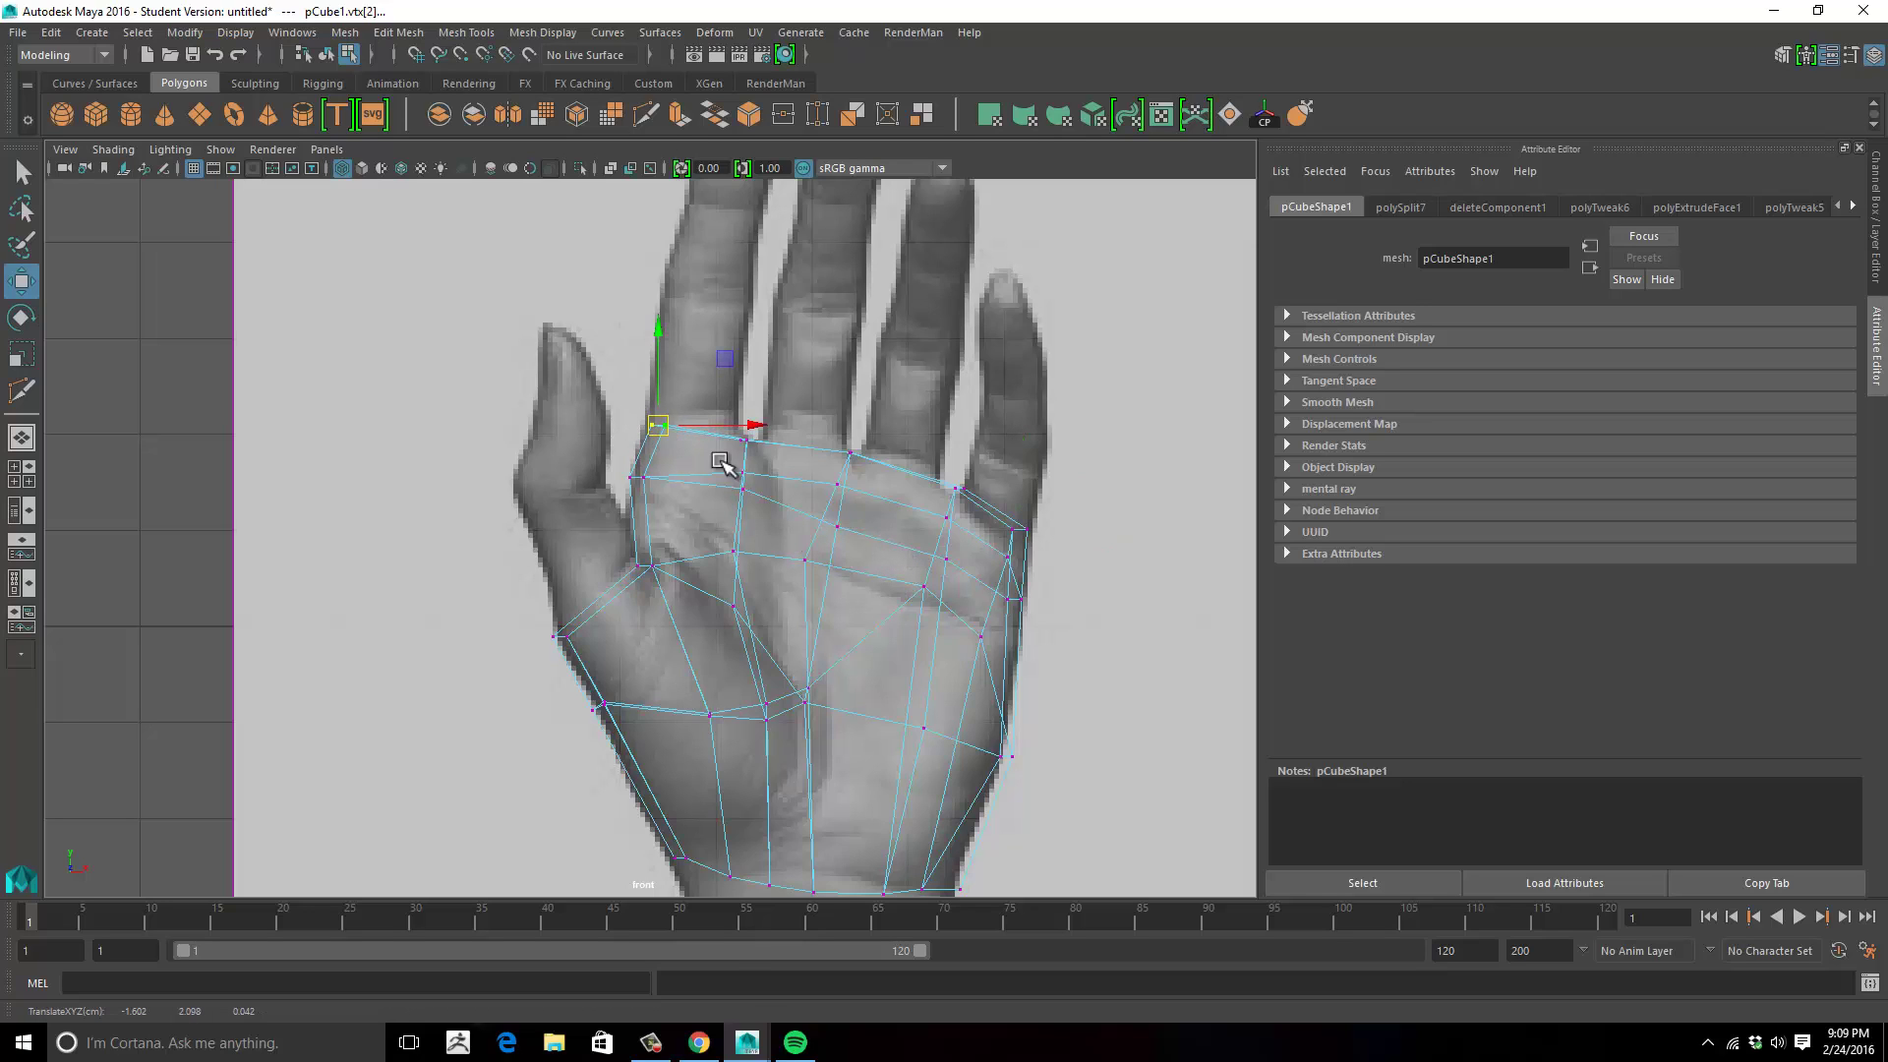
left_click(750, 441)
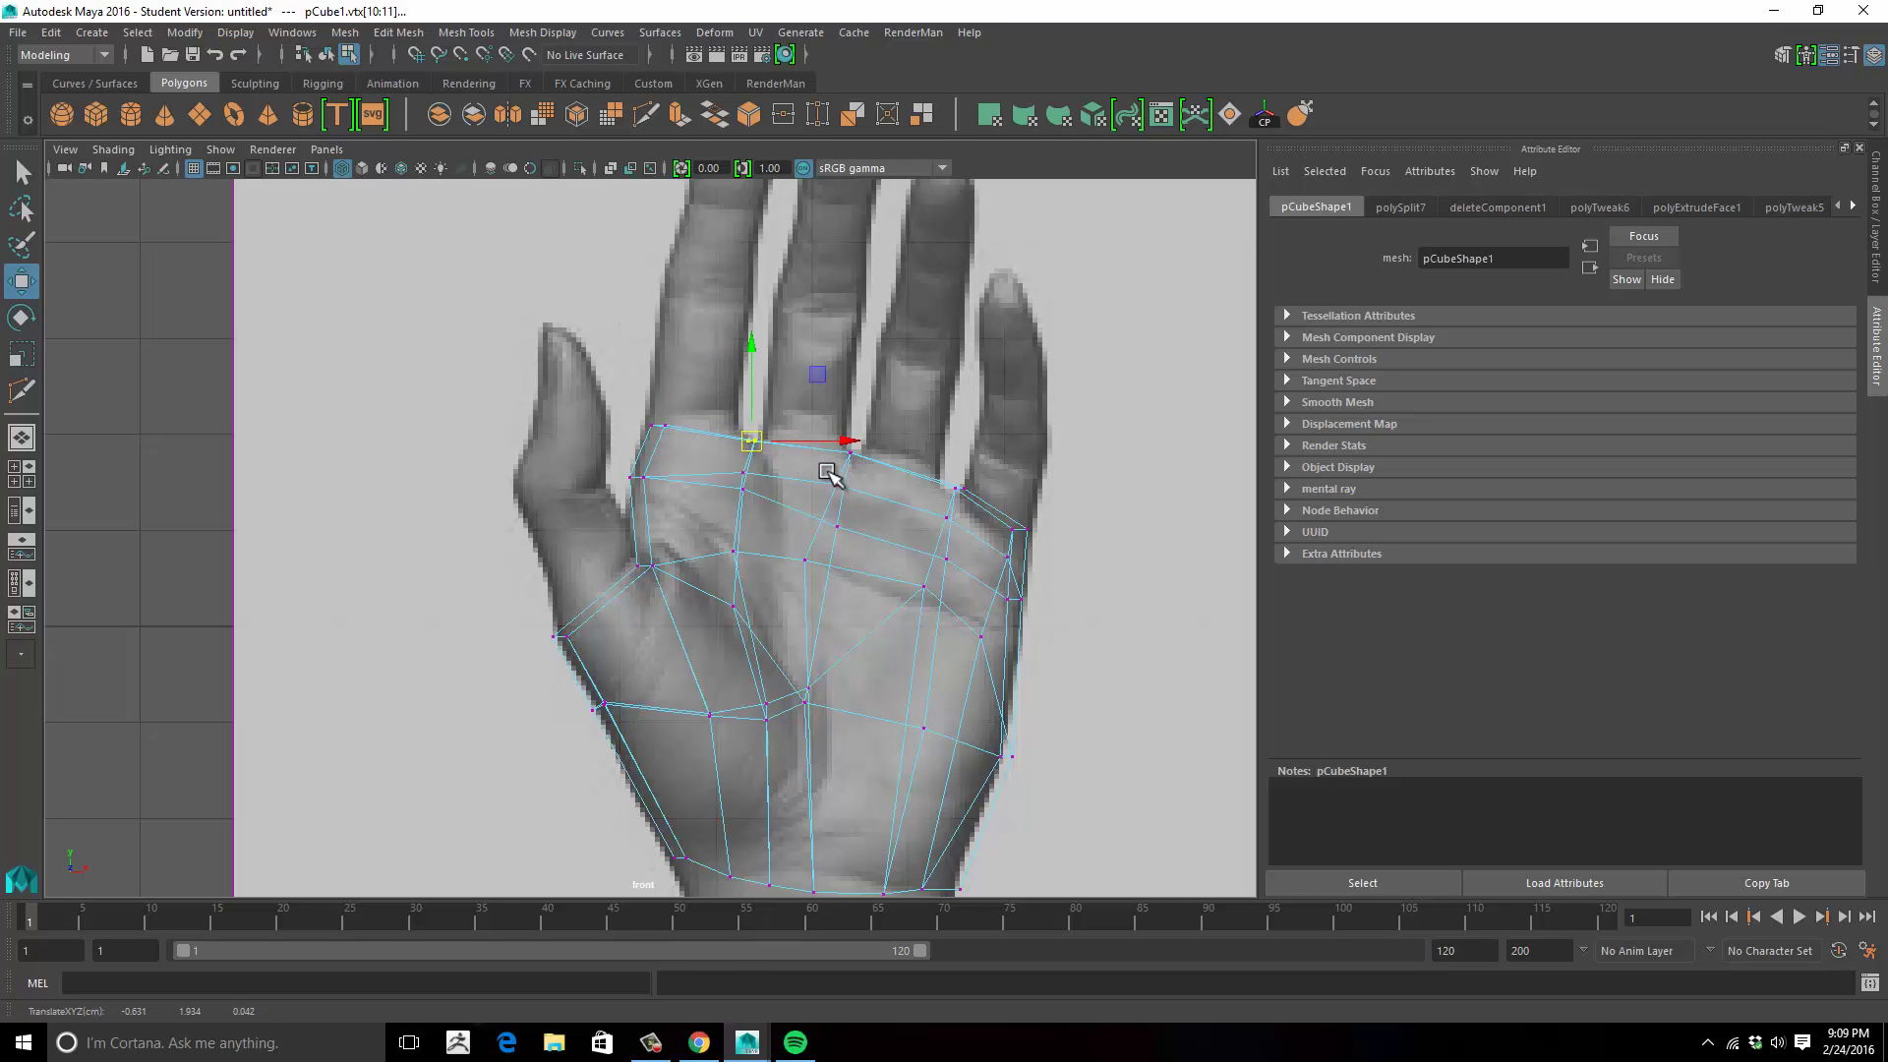
left_click(856, 452)
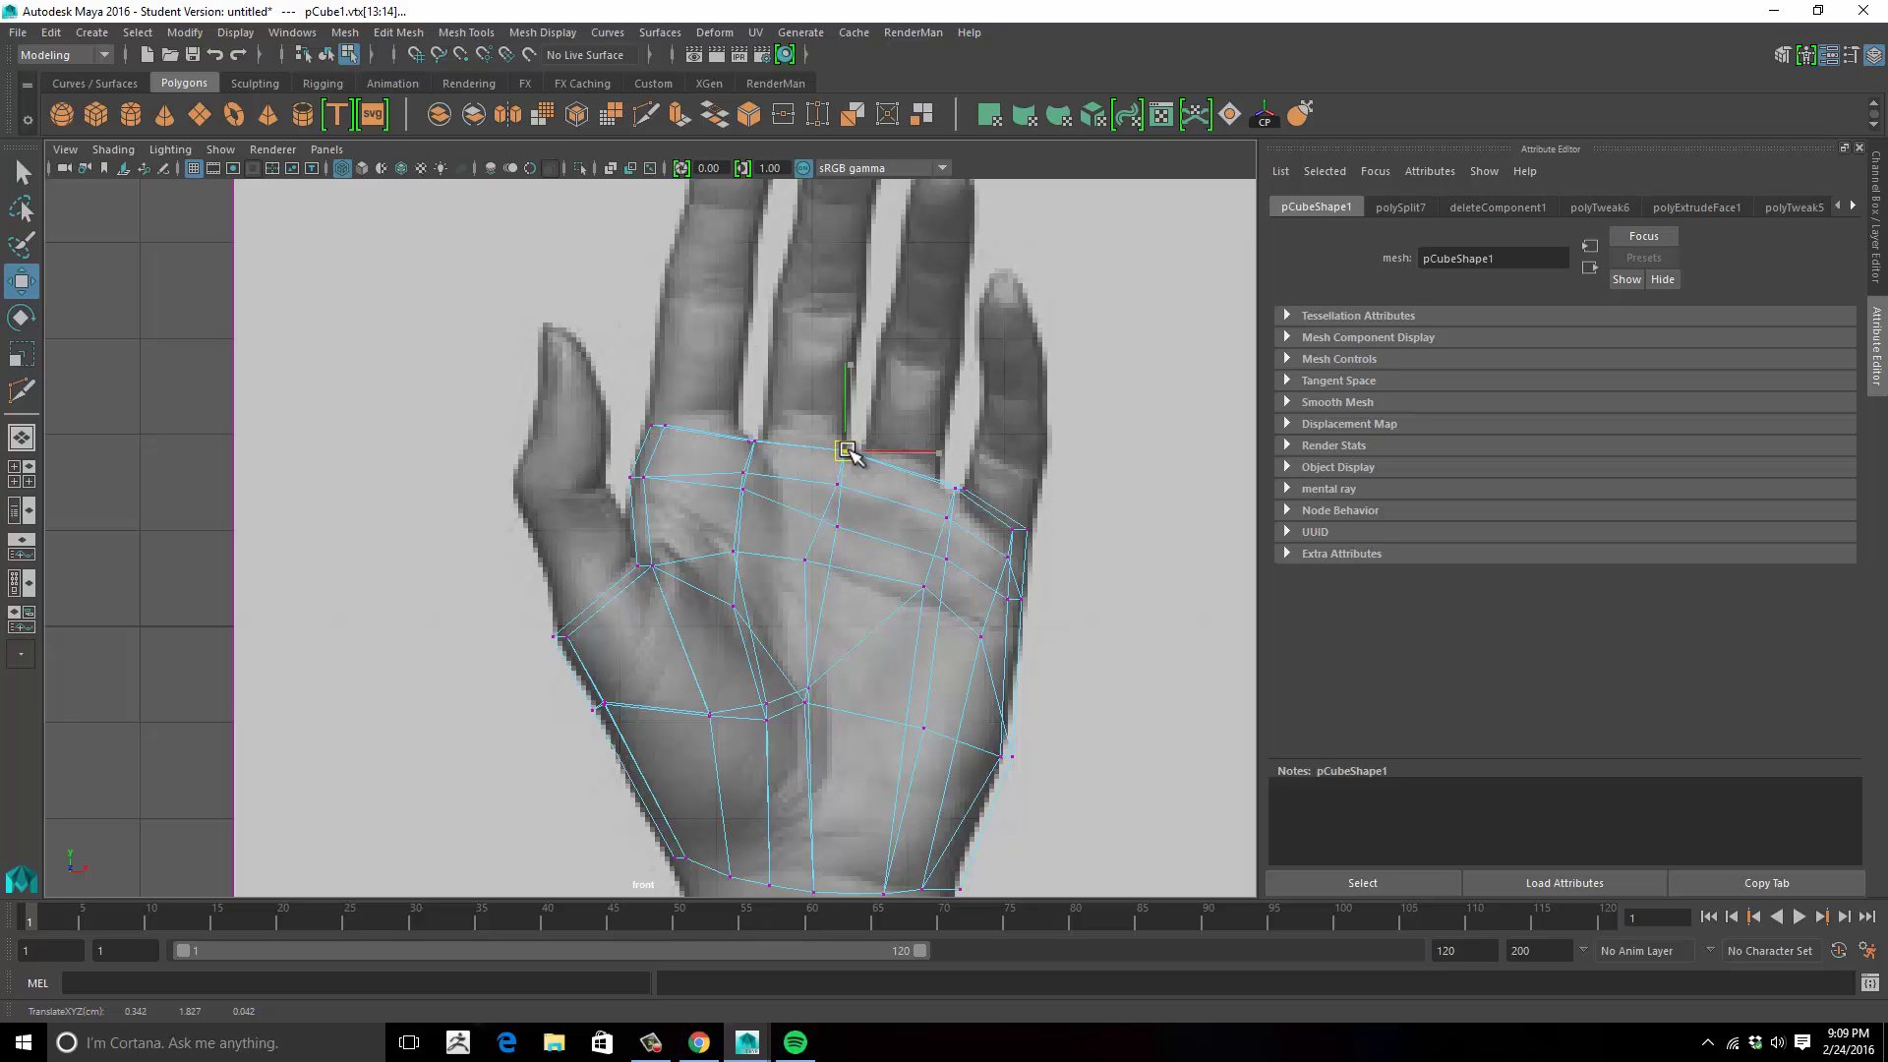
left_click(749, 442)
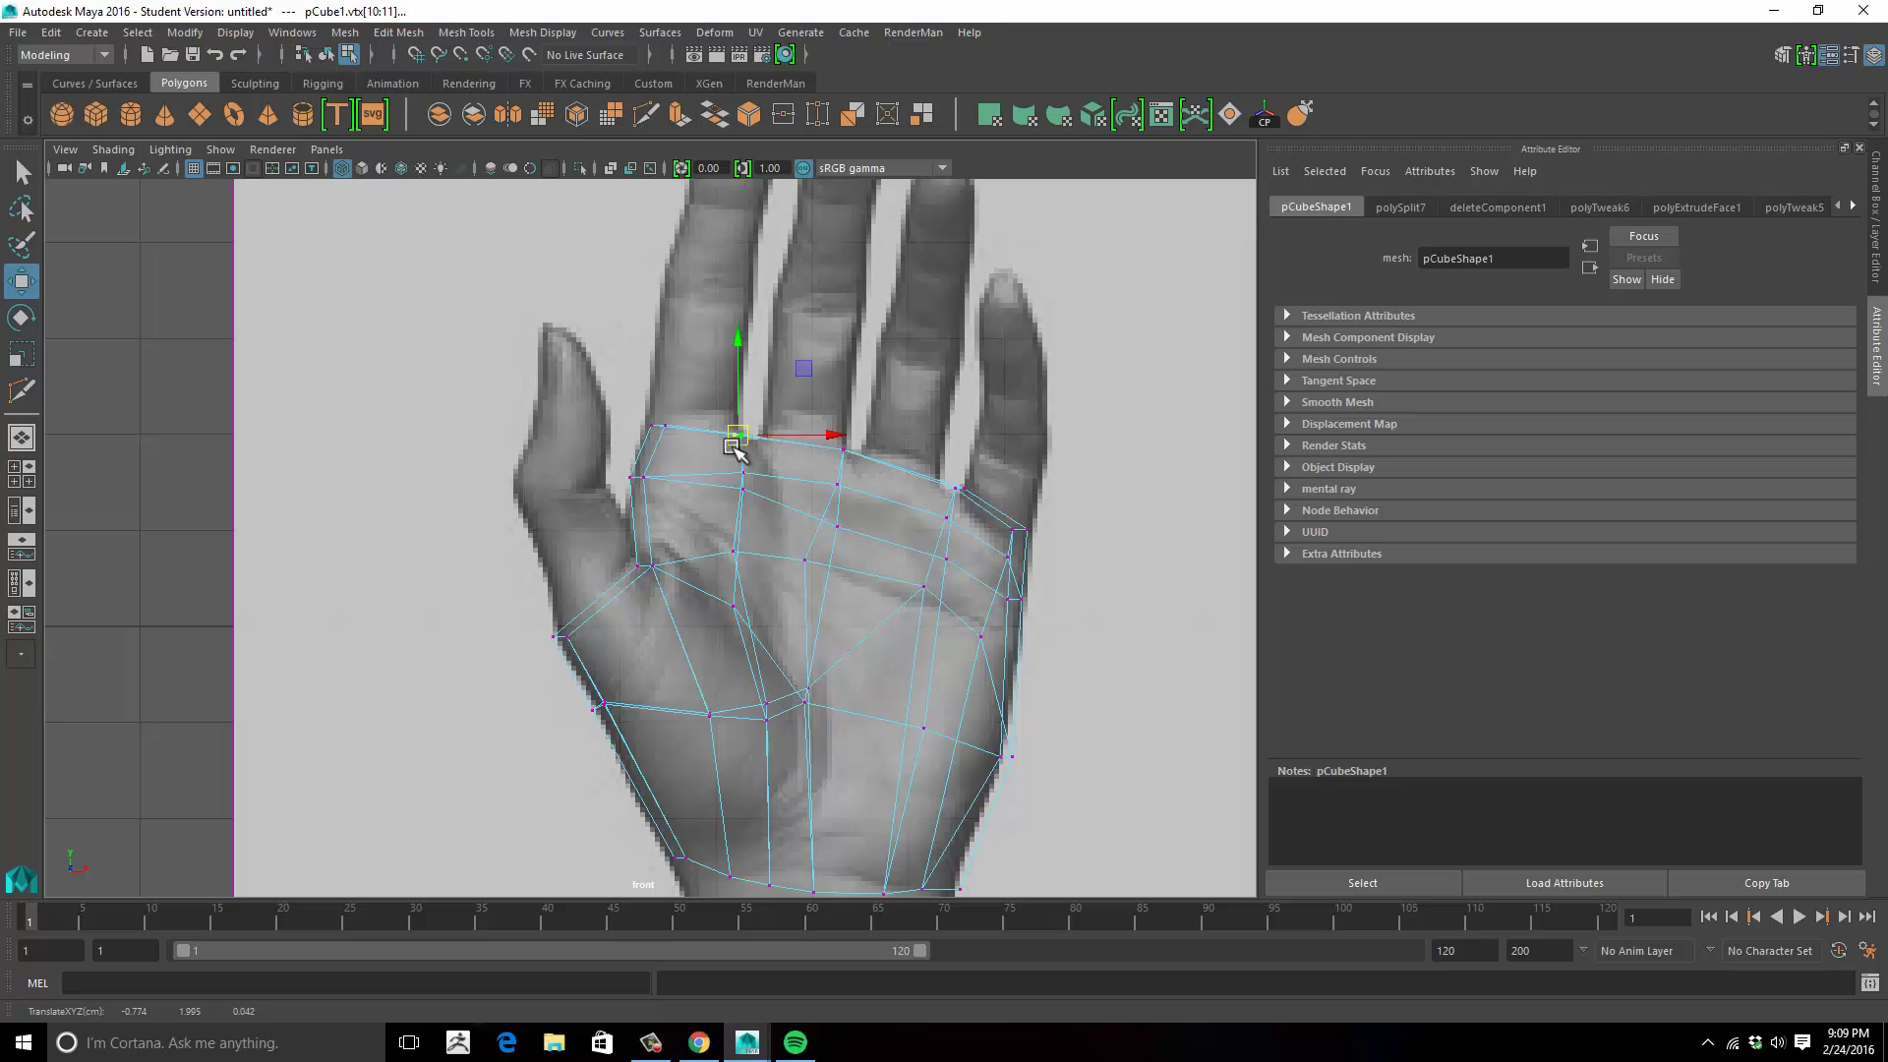
left_click(842, 451)
Shift the vertices between the ring and little fingers toward the ring finger, and lower the palm's outer little-finger corner.
mouse_move(936, 503)
left_mouse_down()
mouse_move(997, 471)
mouse_move(942, 482)
left_mouse_up()
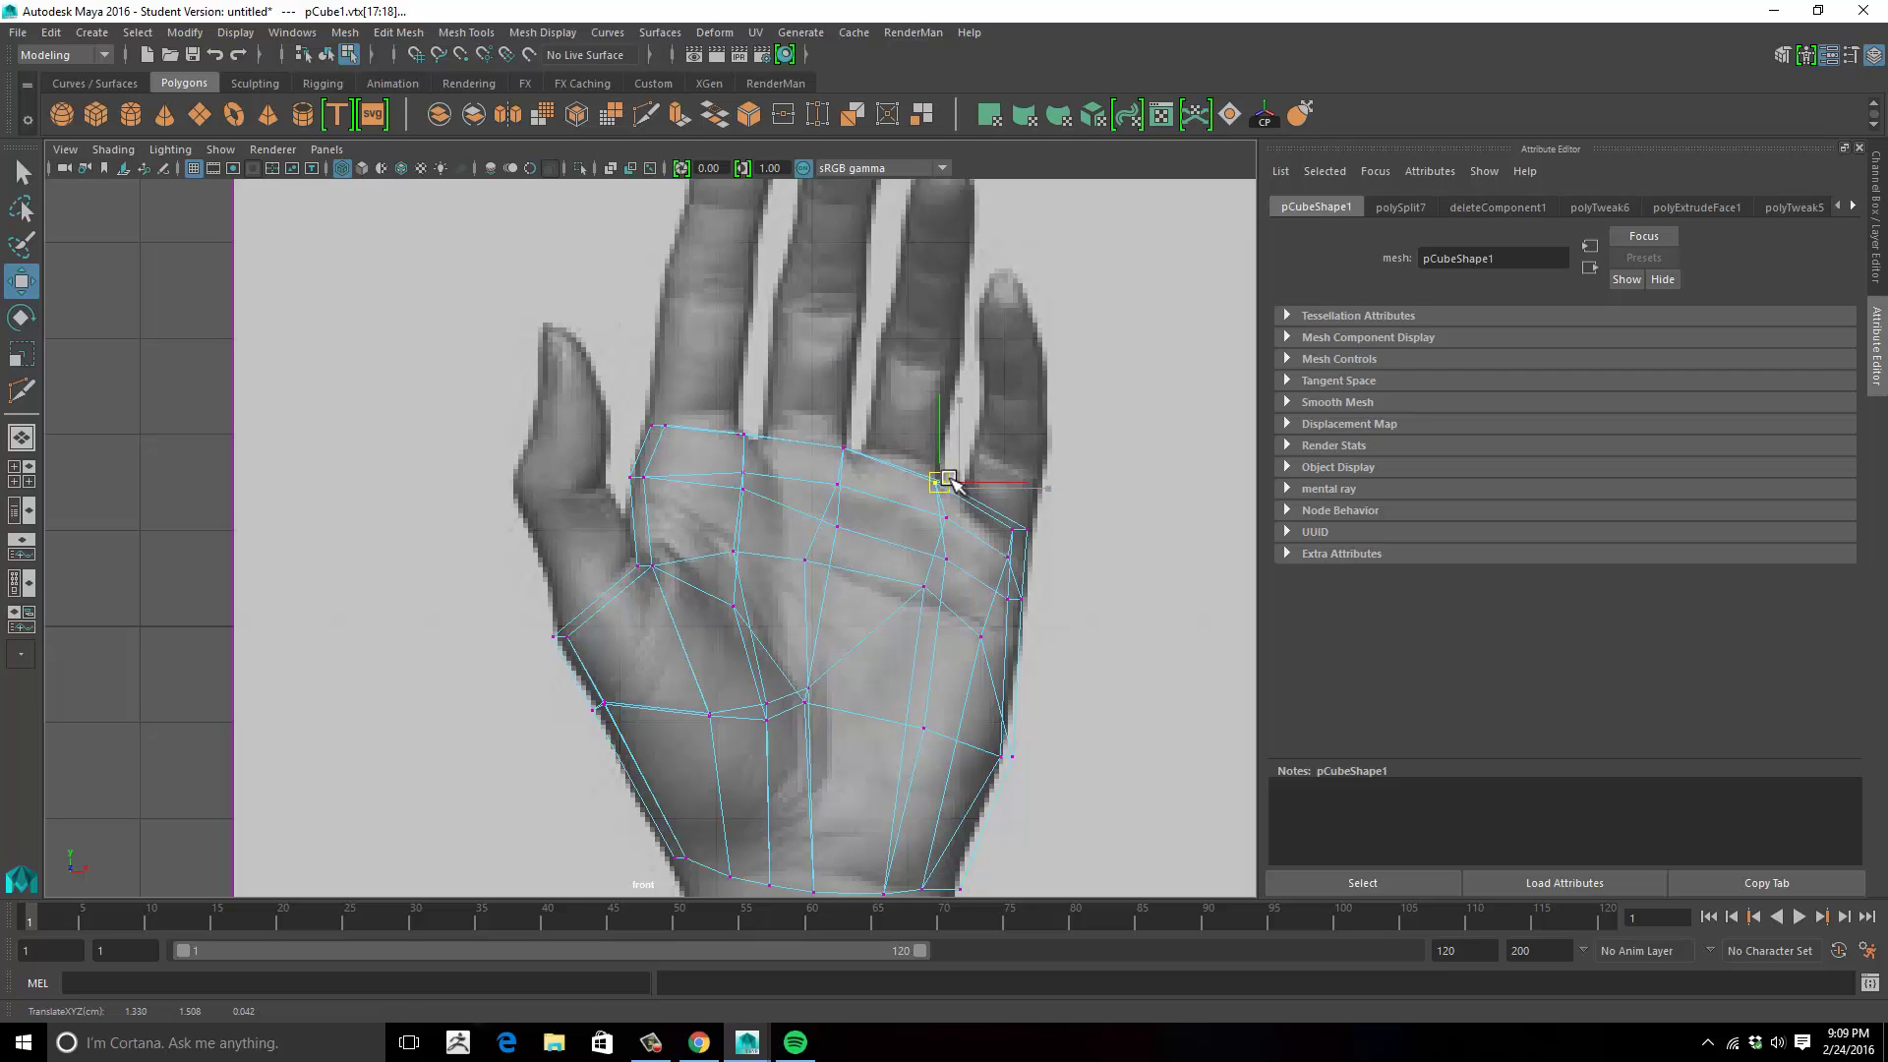
left_click(1011, 531)
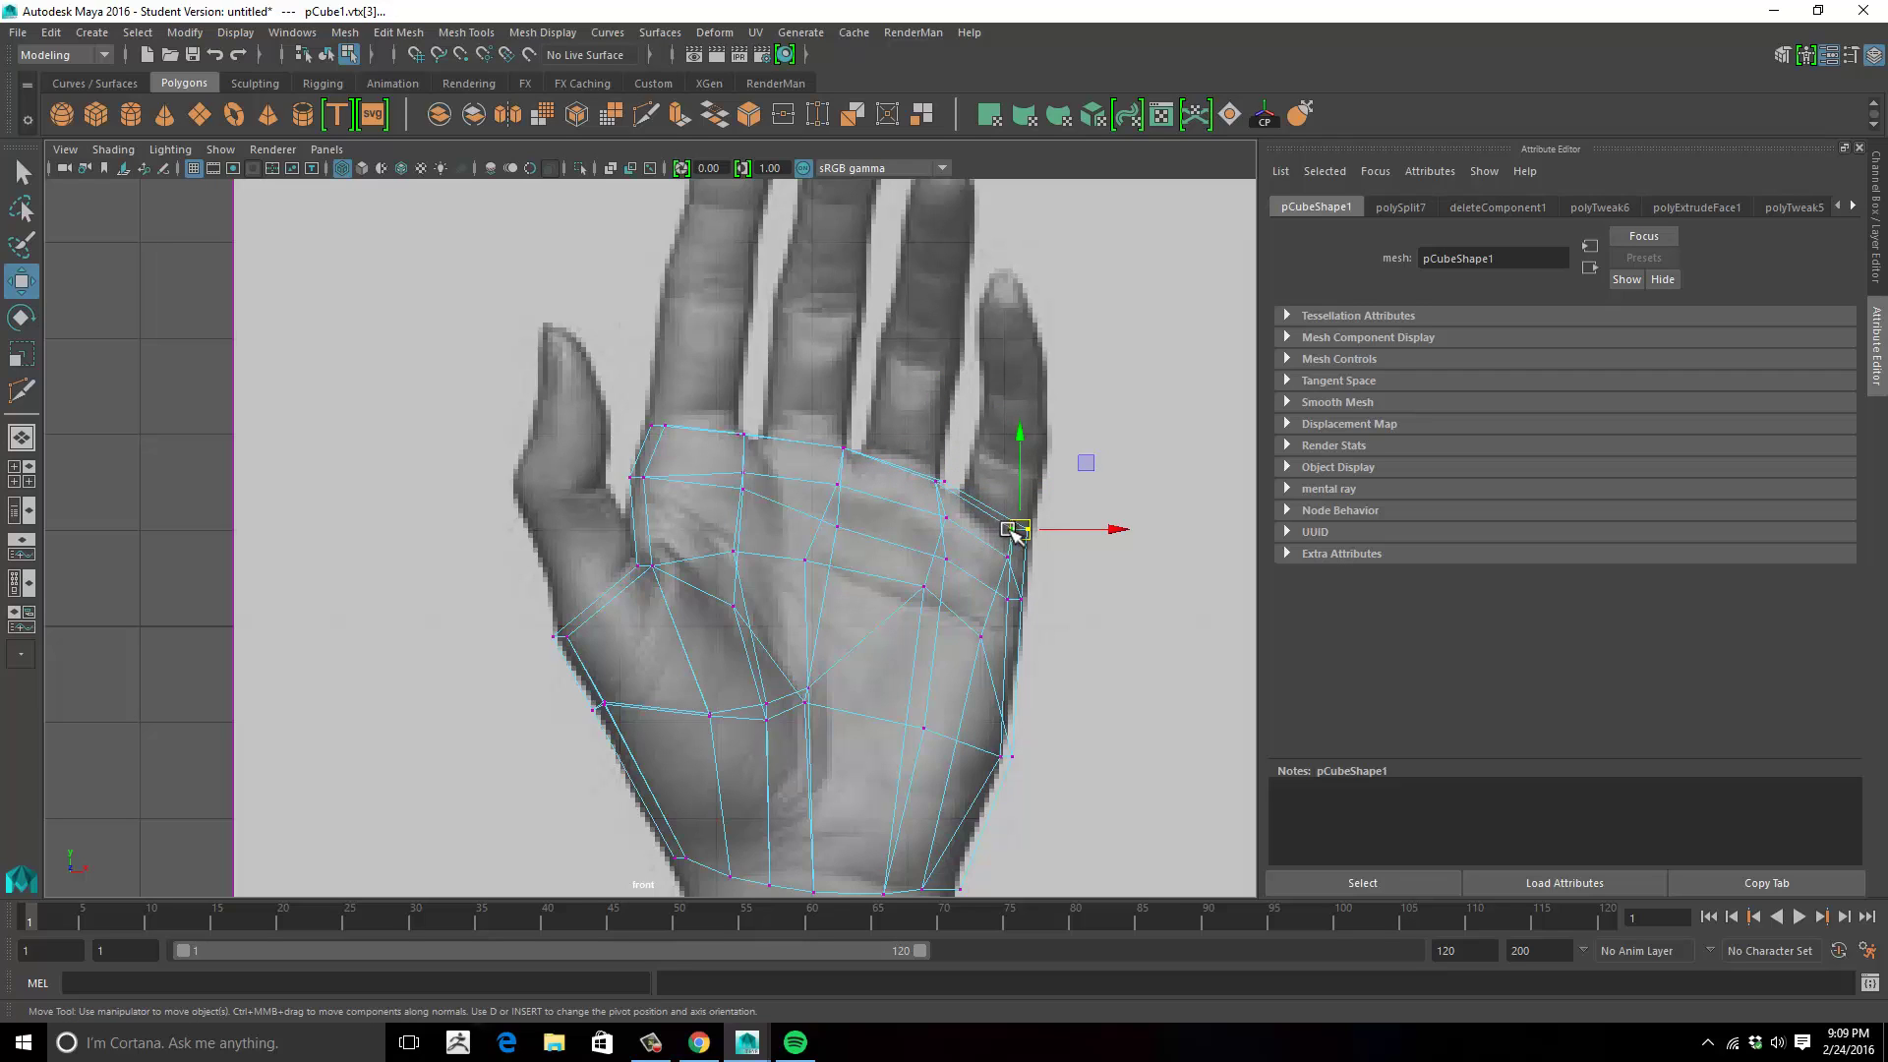
left_click_drag(1012, 530, 1019, 544)
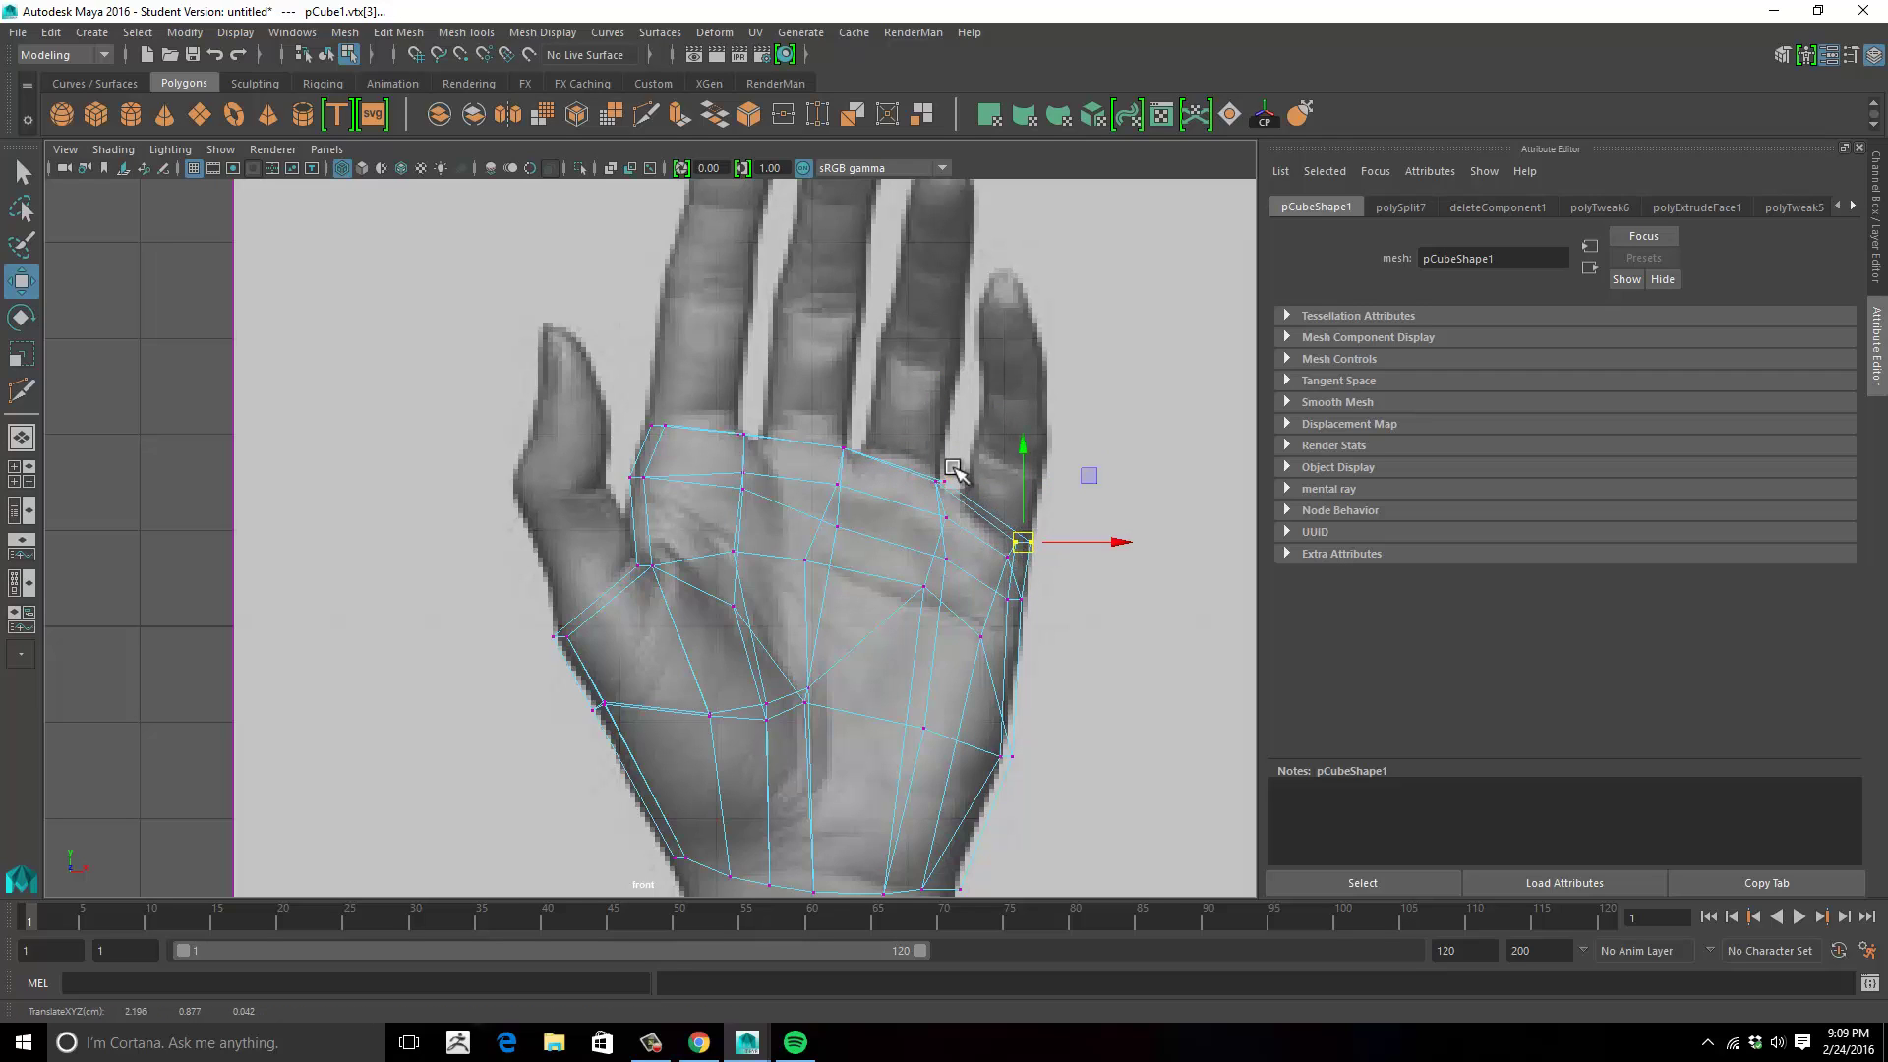
left_click_drag(954, 470, 937, 506)
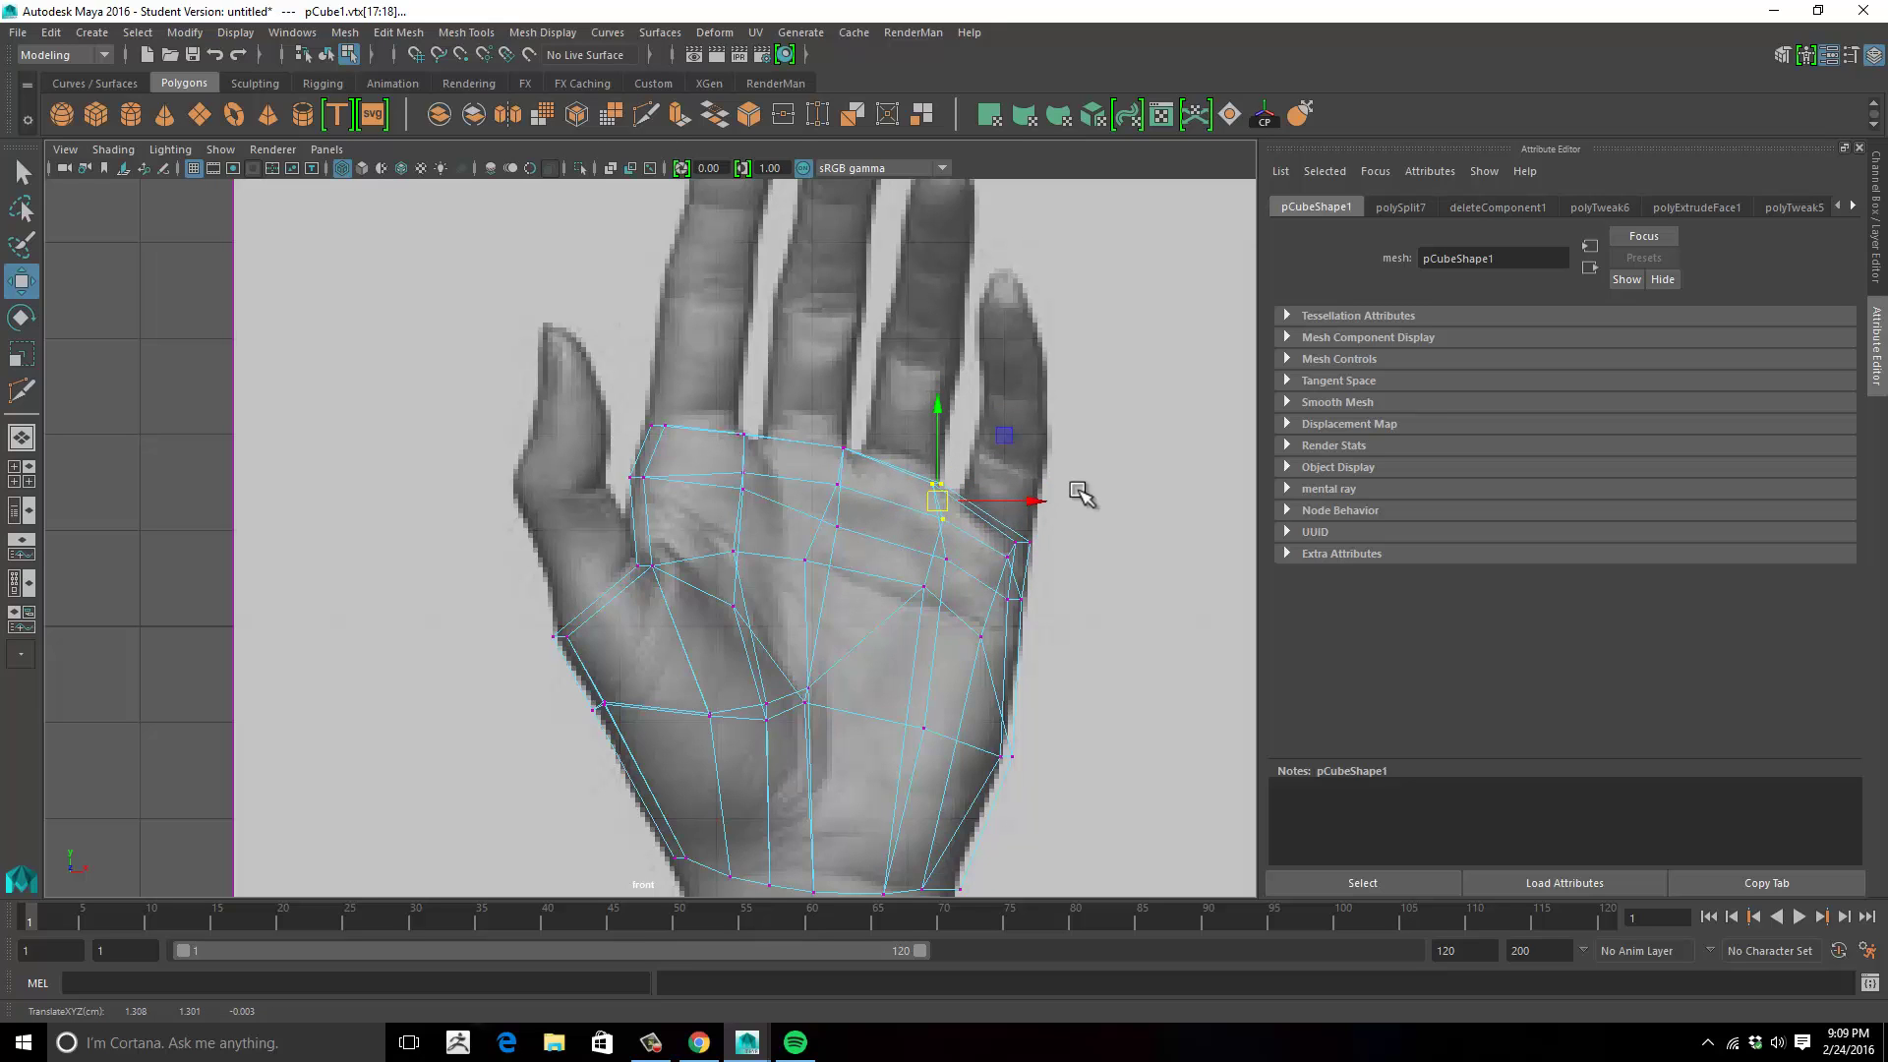
left_click(1019, 426)
In perspective, cut a second edge across the palm's finger end with Multi-Cut, just beside the edge dividing the index and middle fingers.
key("space")
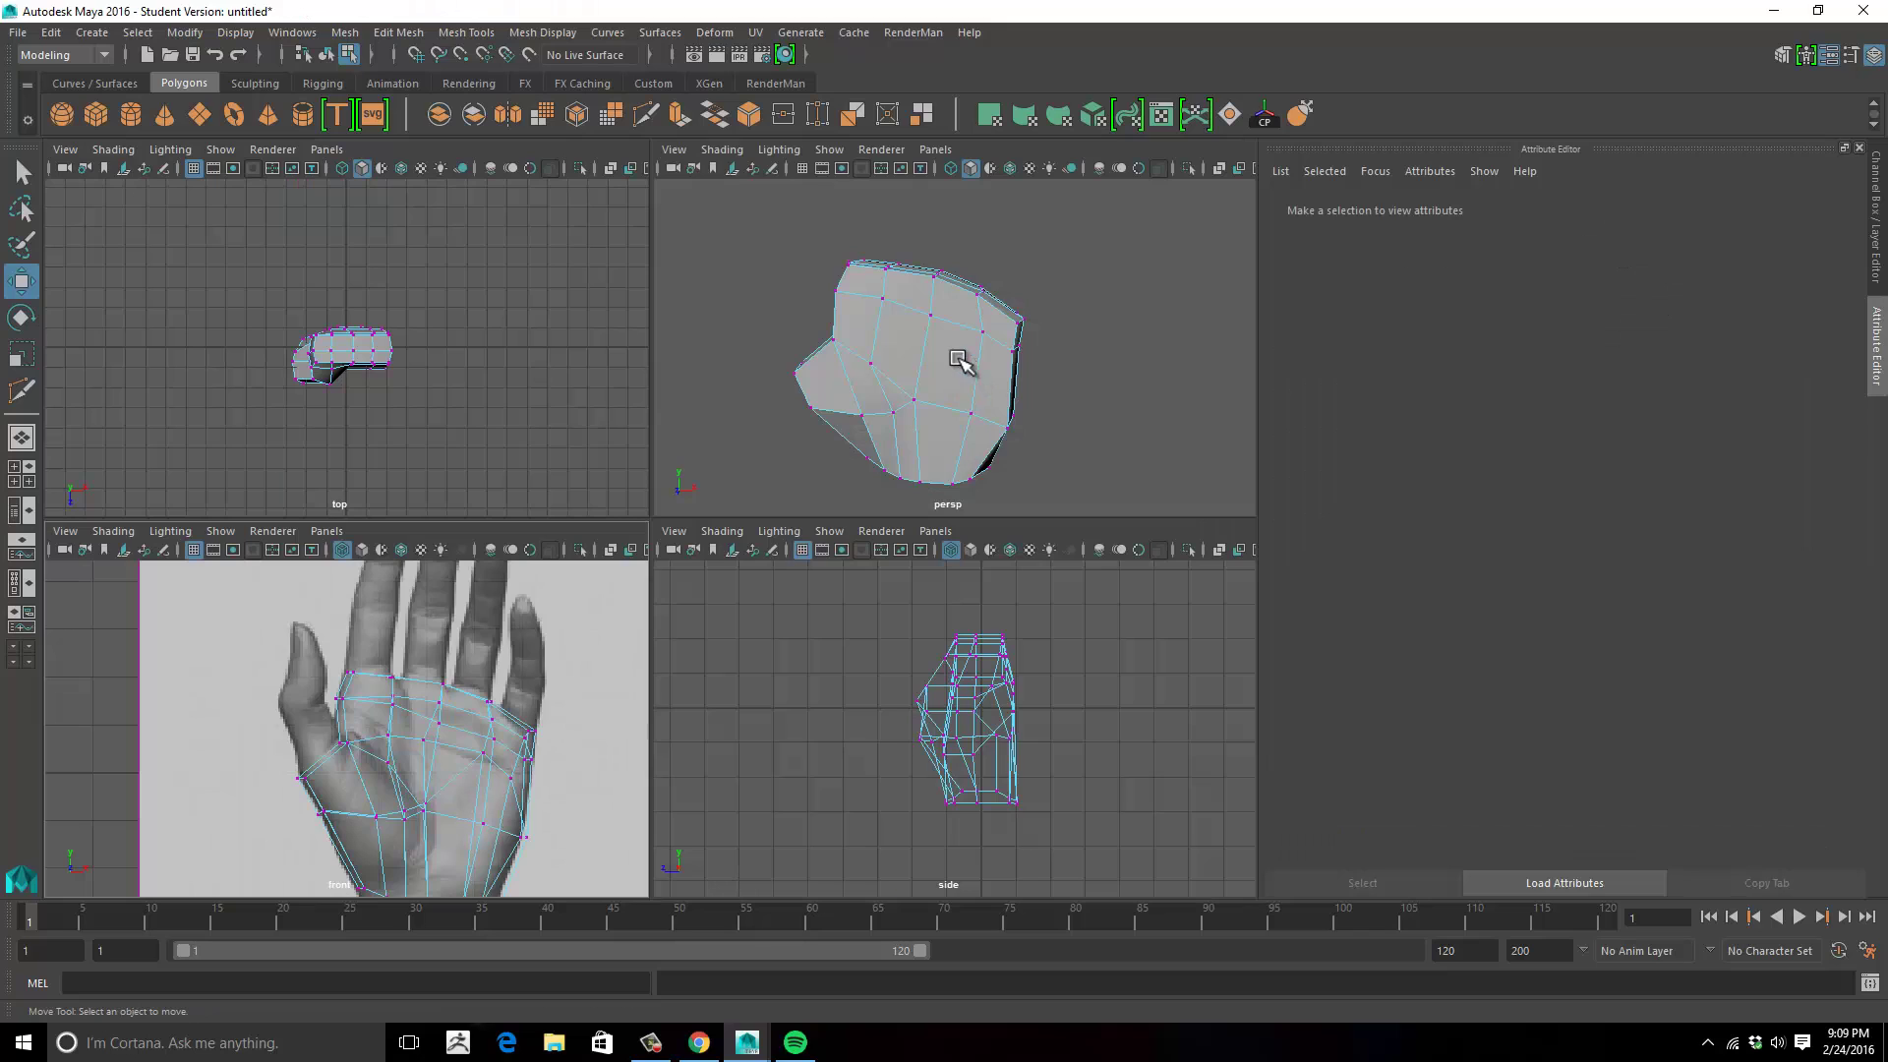
key("space")
left_click_drag(876, 354, 462, 420, "alt")
left_click(646, 120)
left_click(496, 475)
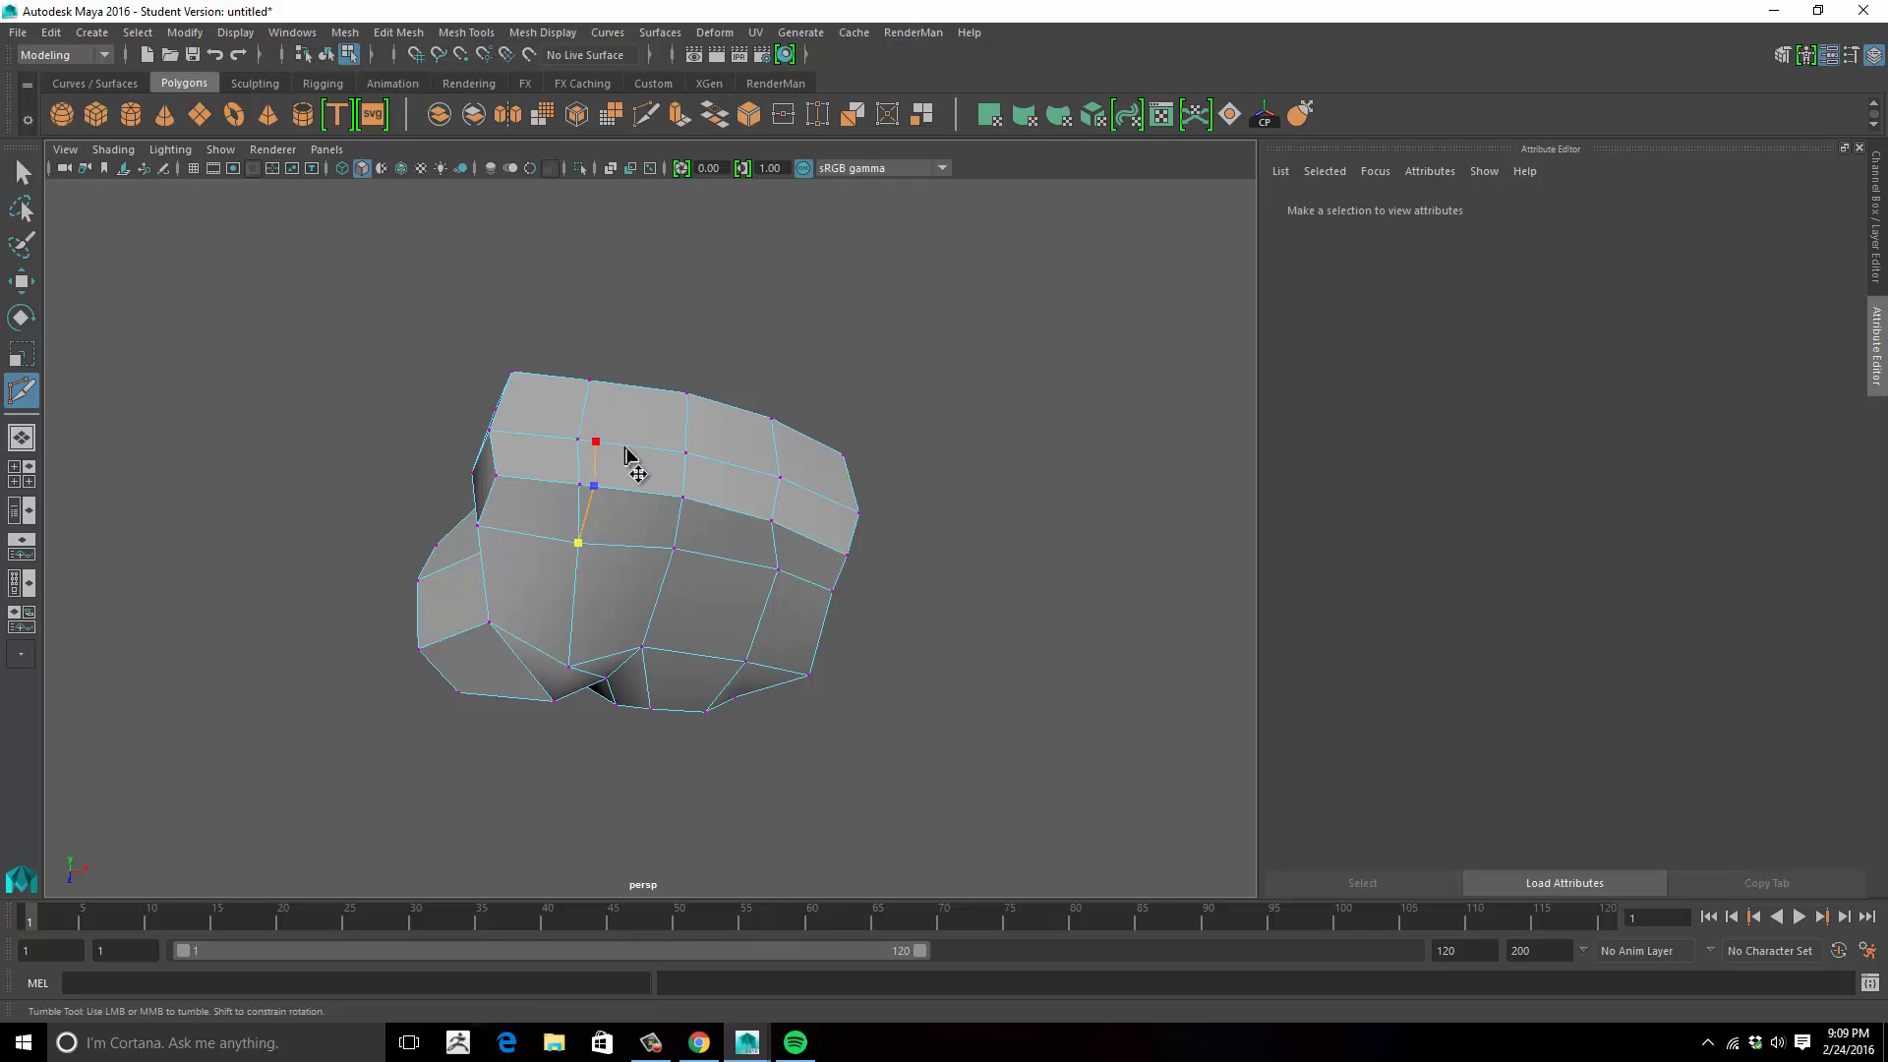
left_click_drag(621, 439, 602, 536, "alt")
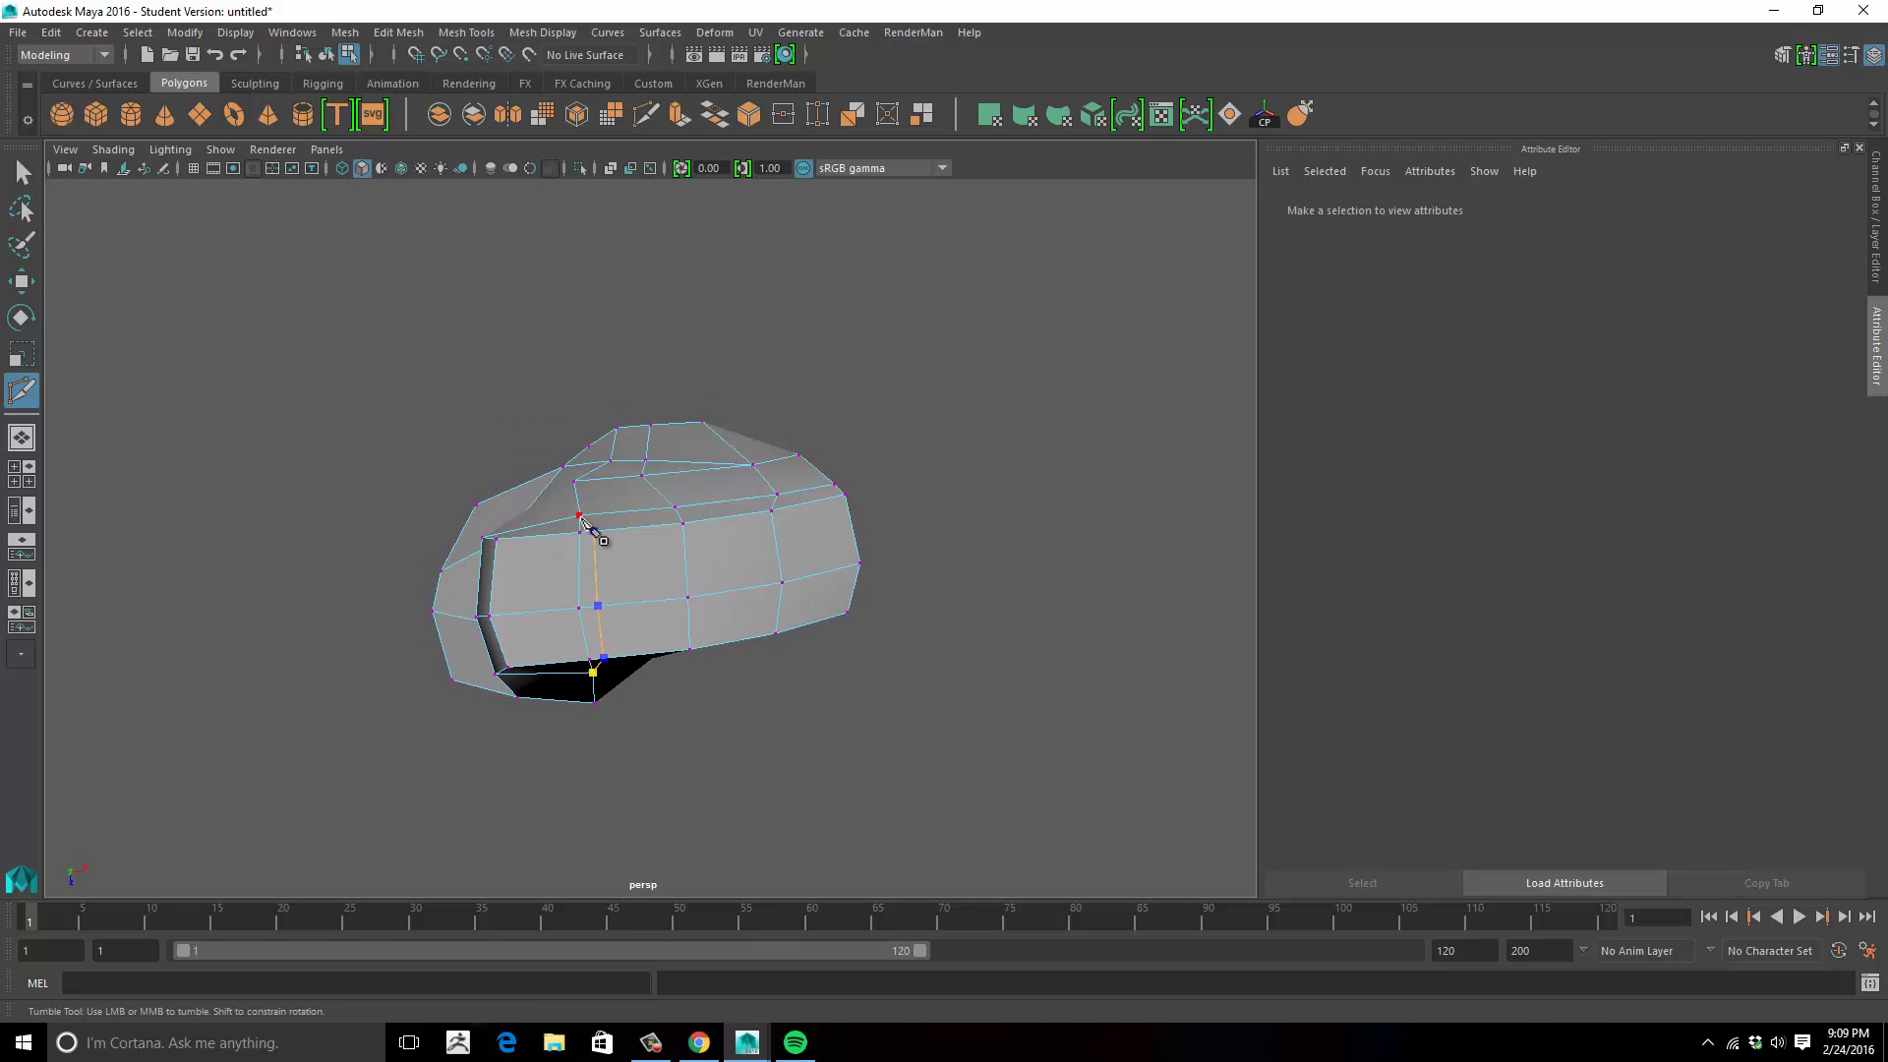
key("Return")
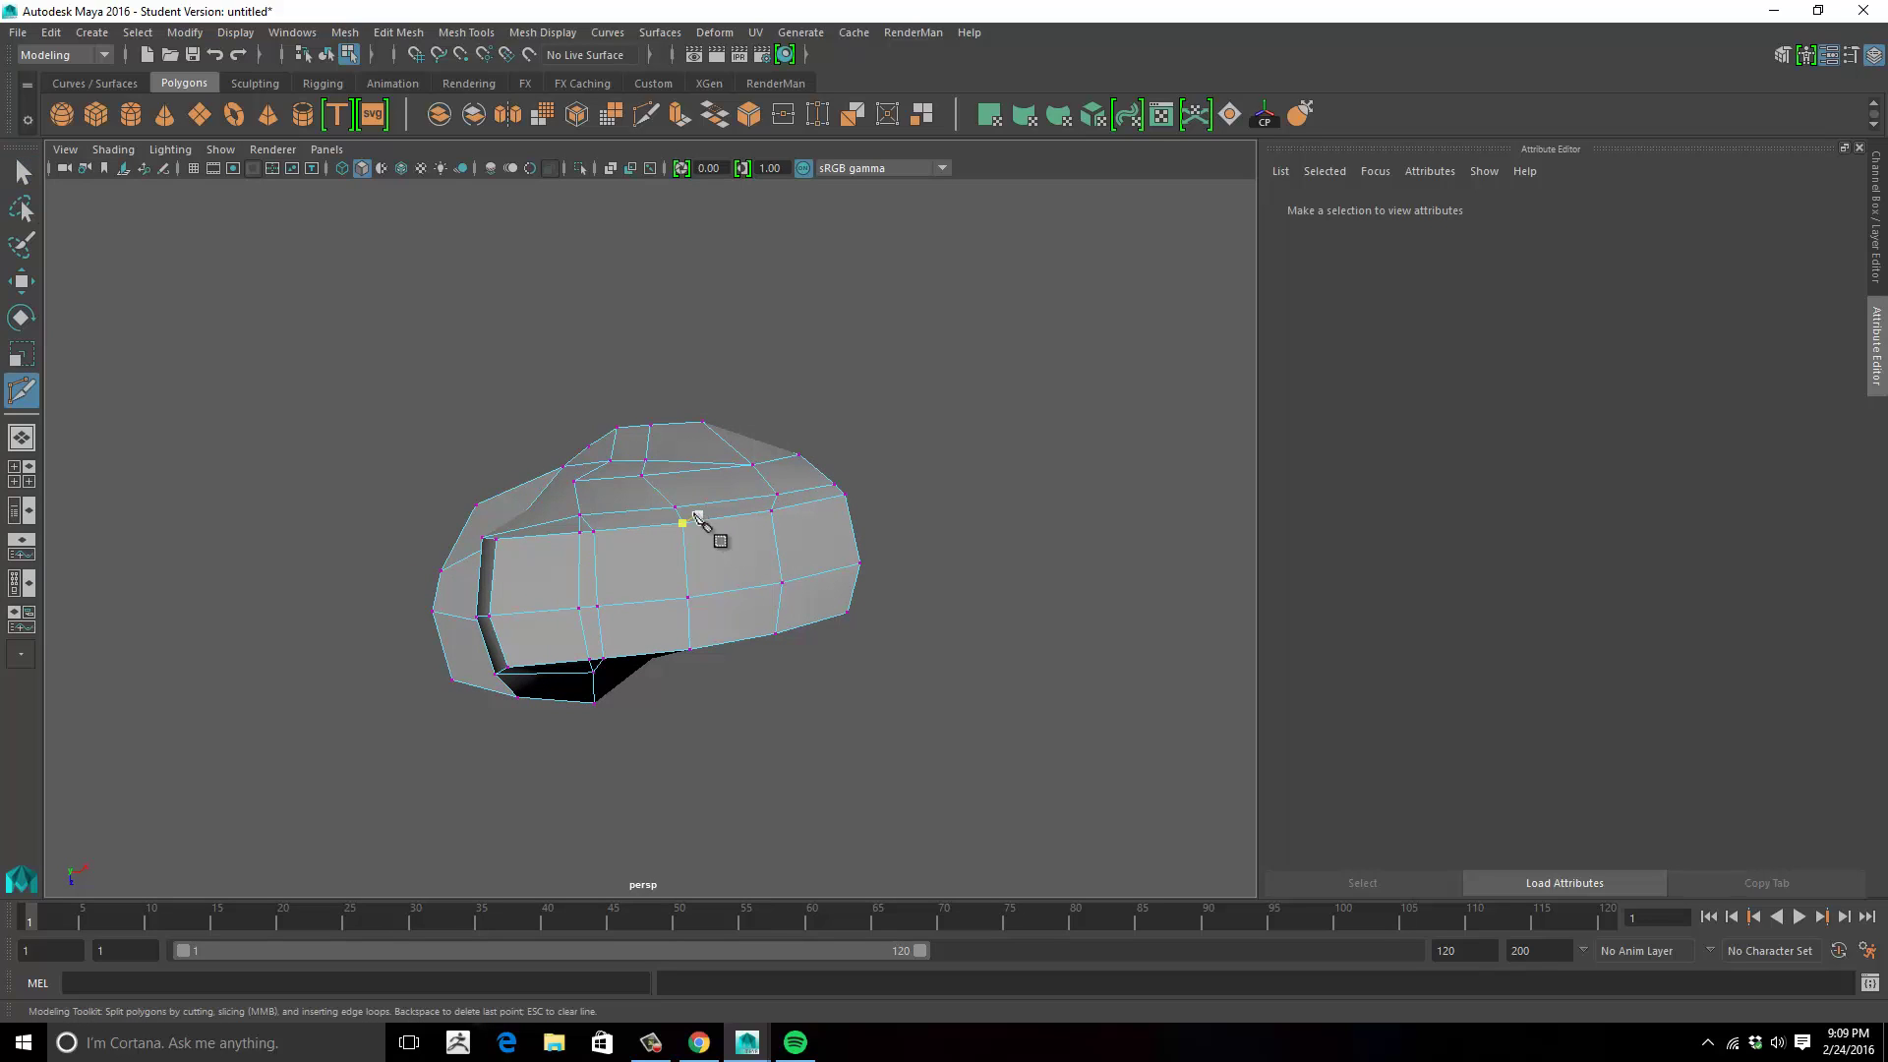
Finish a second edge across the palm's finger end with Multi-Cut, just beside the edge dividing the middle and ring fingers.
left_click(676, 510)
left_click_drag(725, 626, 716, 505, "alt")
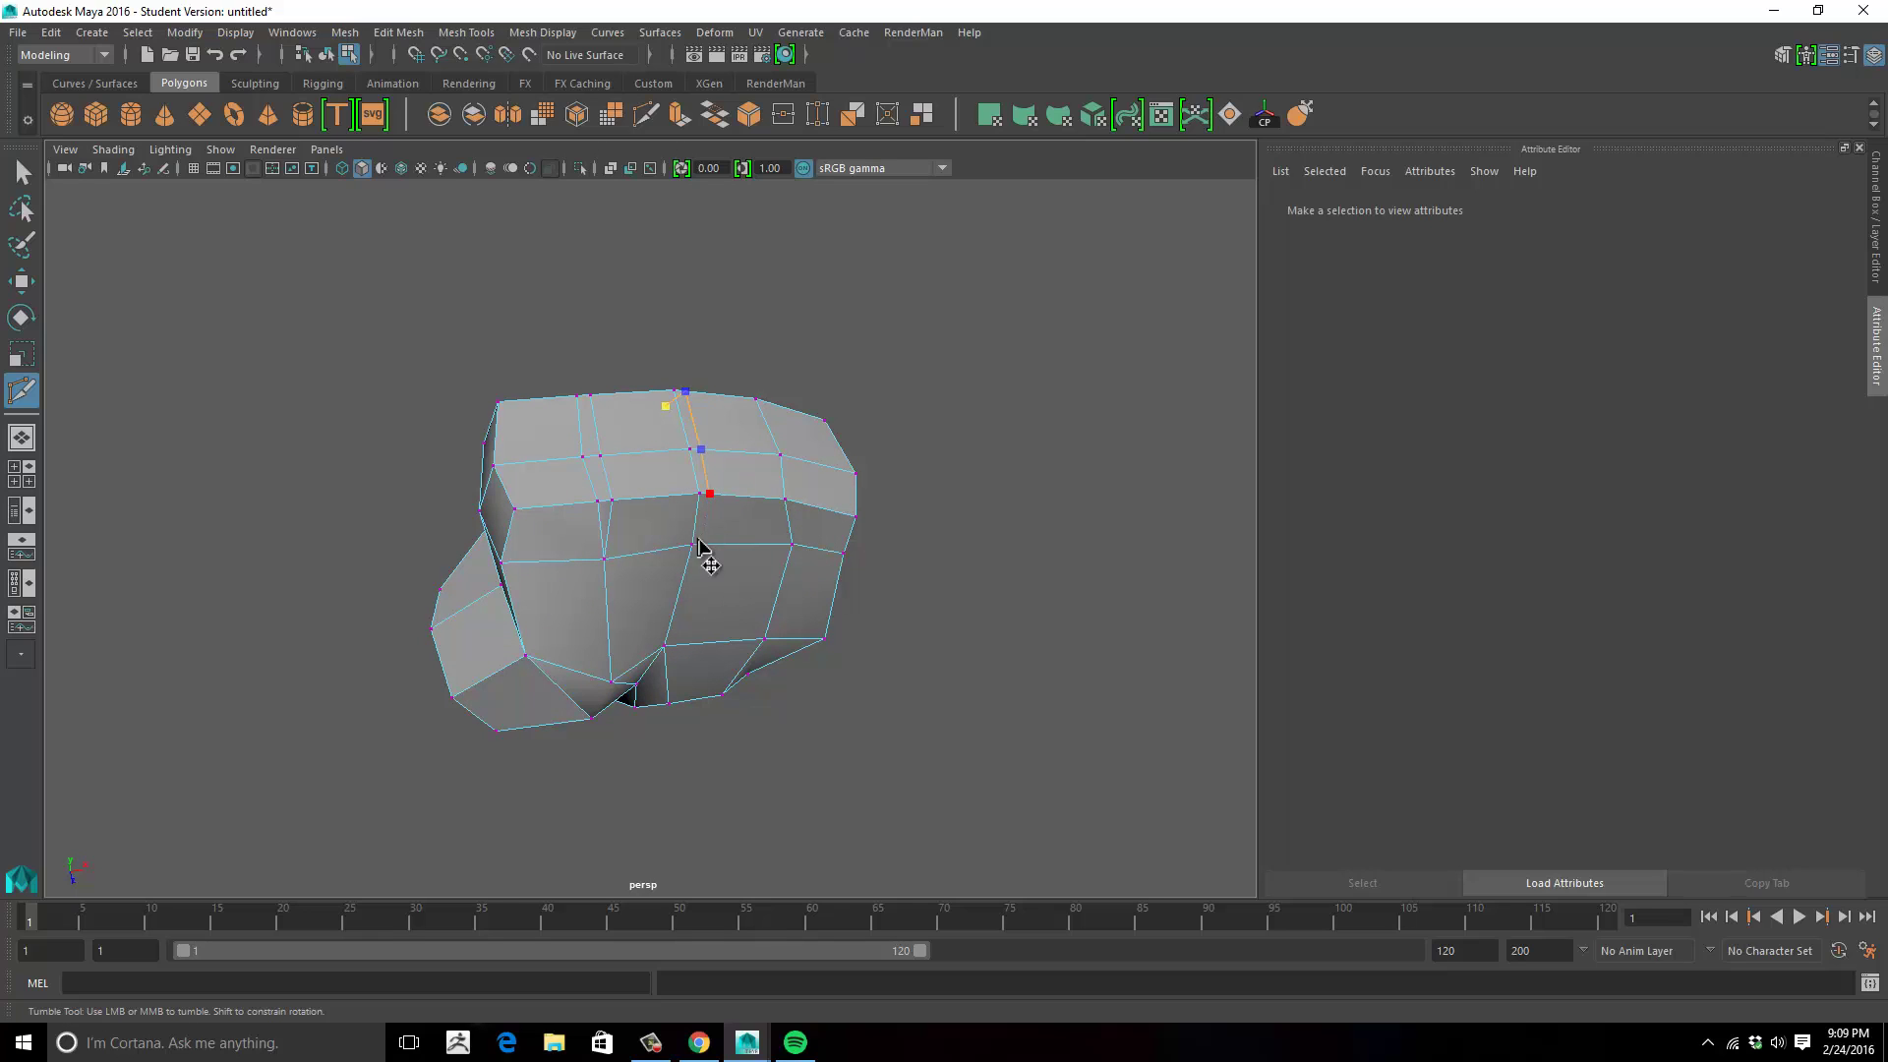
key("q")
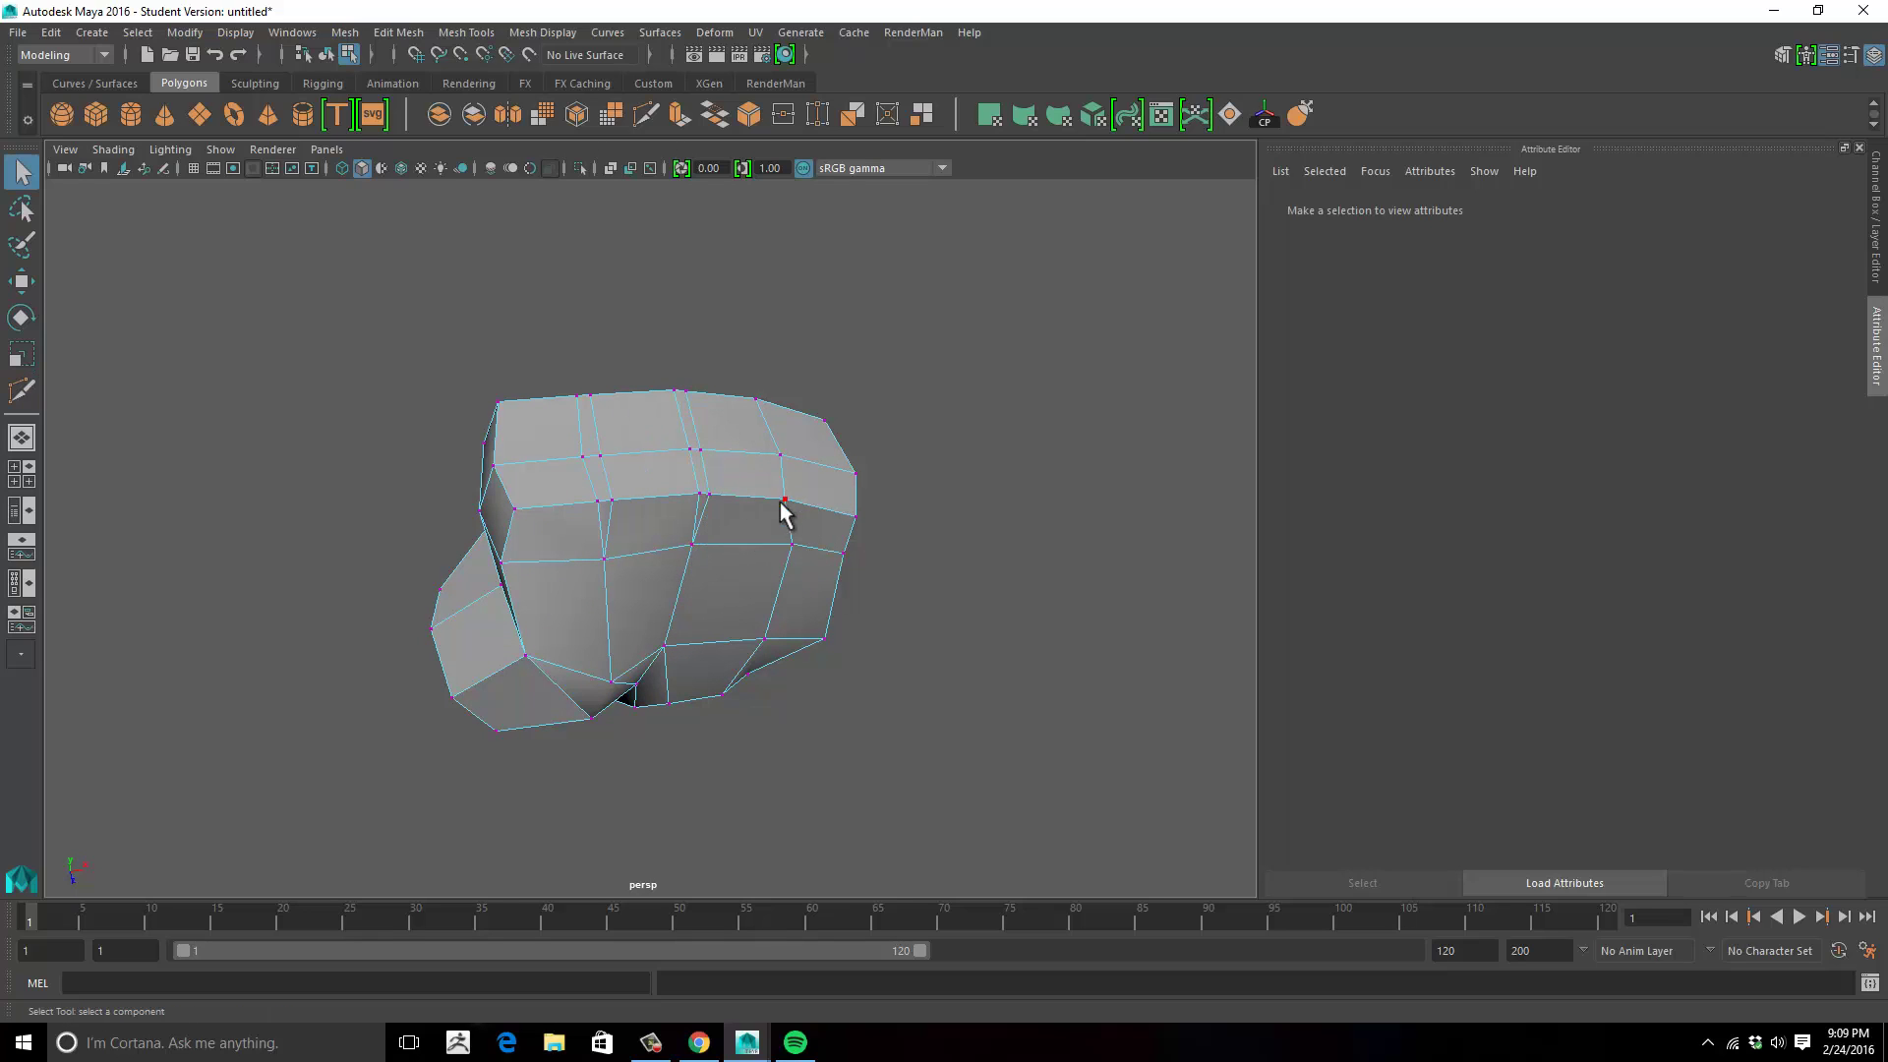
Cut a second edge across the palm's finger end with Multi-Cut, just beside the edge dividing the ring and little fingers.
key("g")
left_click_drag(794, 444, 749, 527, "alt")
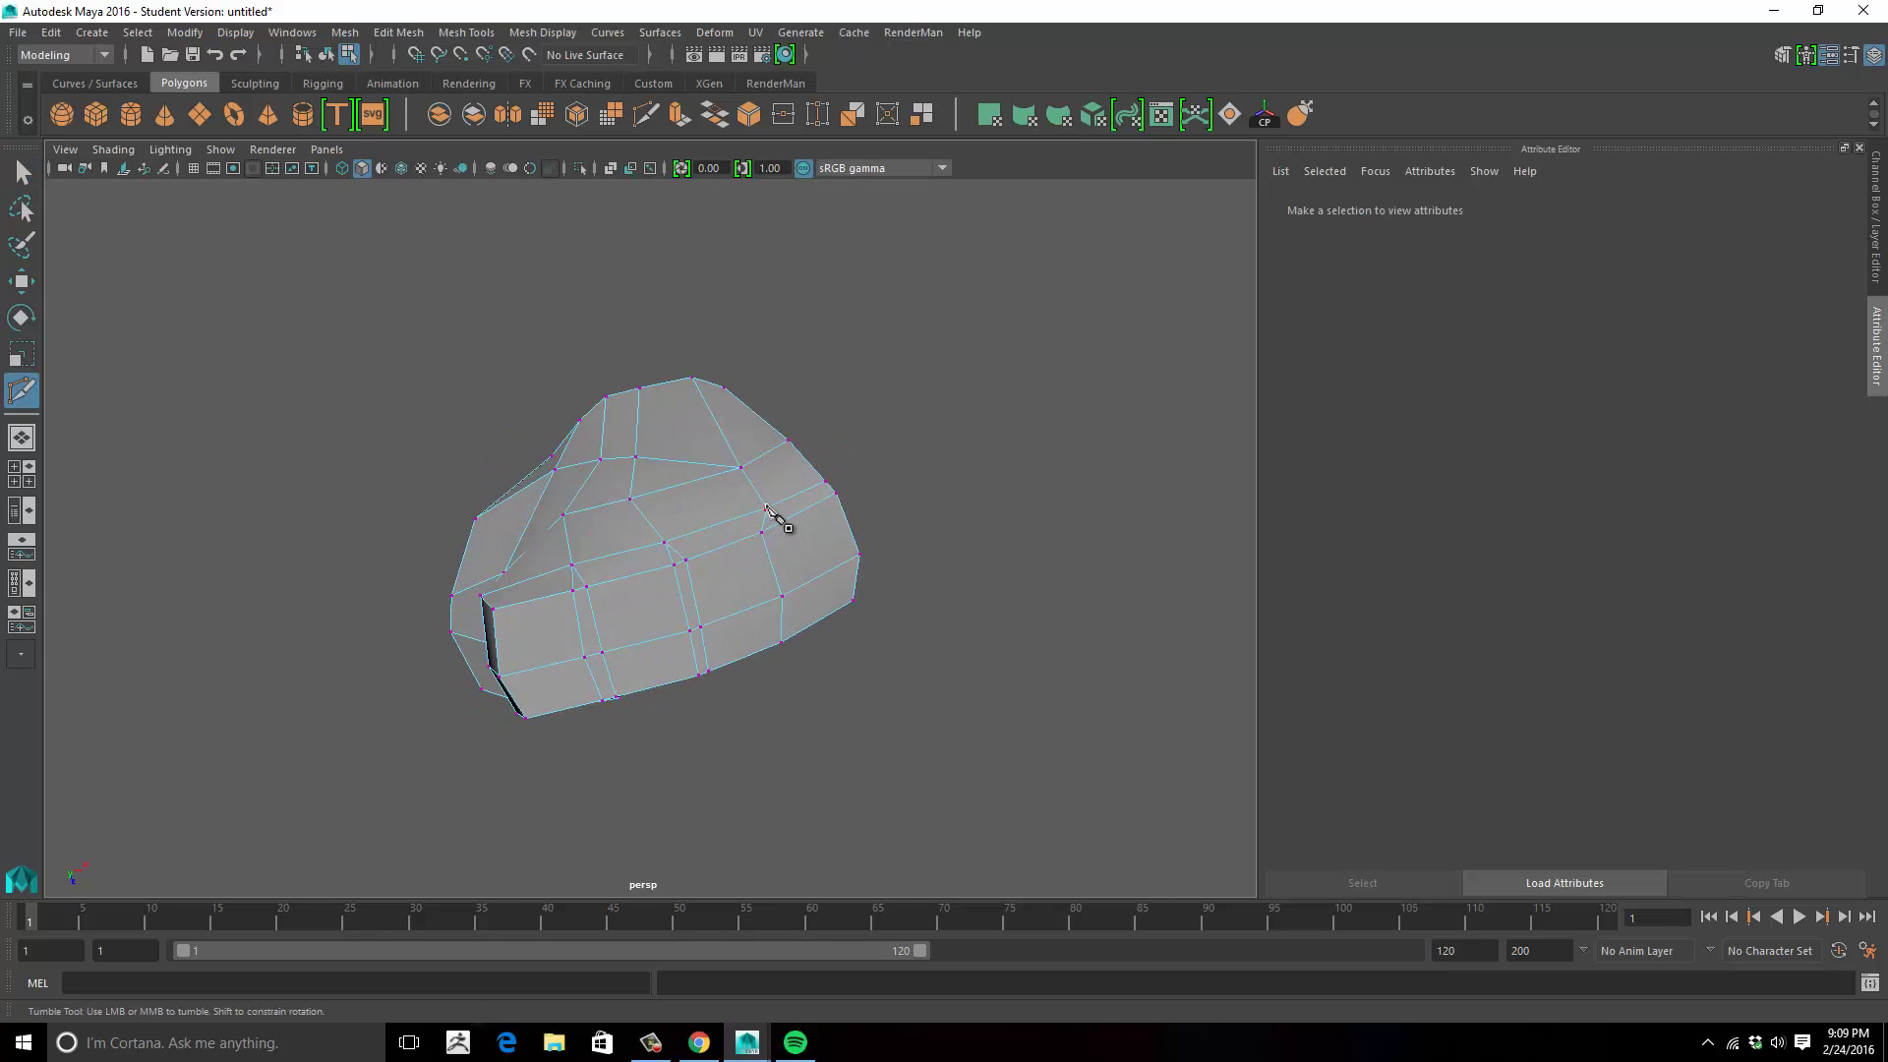
mouse_move(802, 598)
left_mouse_down("alt")
mouse_move(784, 548)
mouse_move(812, 521)
mouse_move(725, 480)
mouse_move(768, 540)
left_mouse_up("alt")
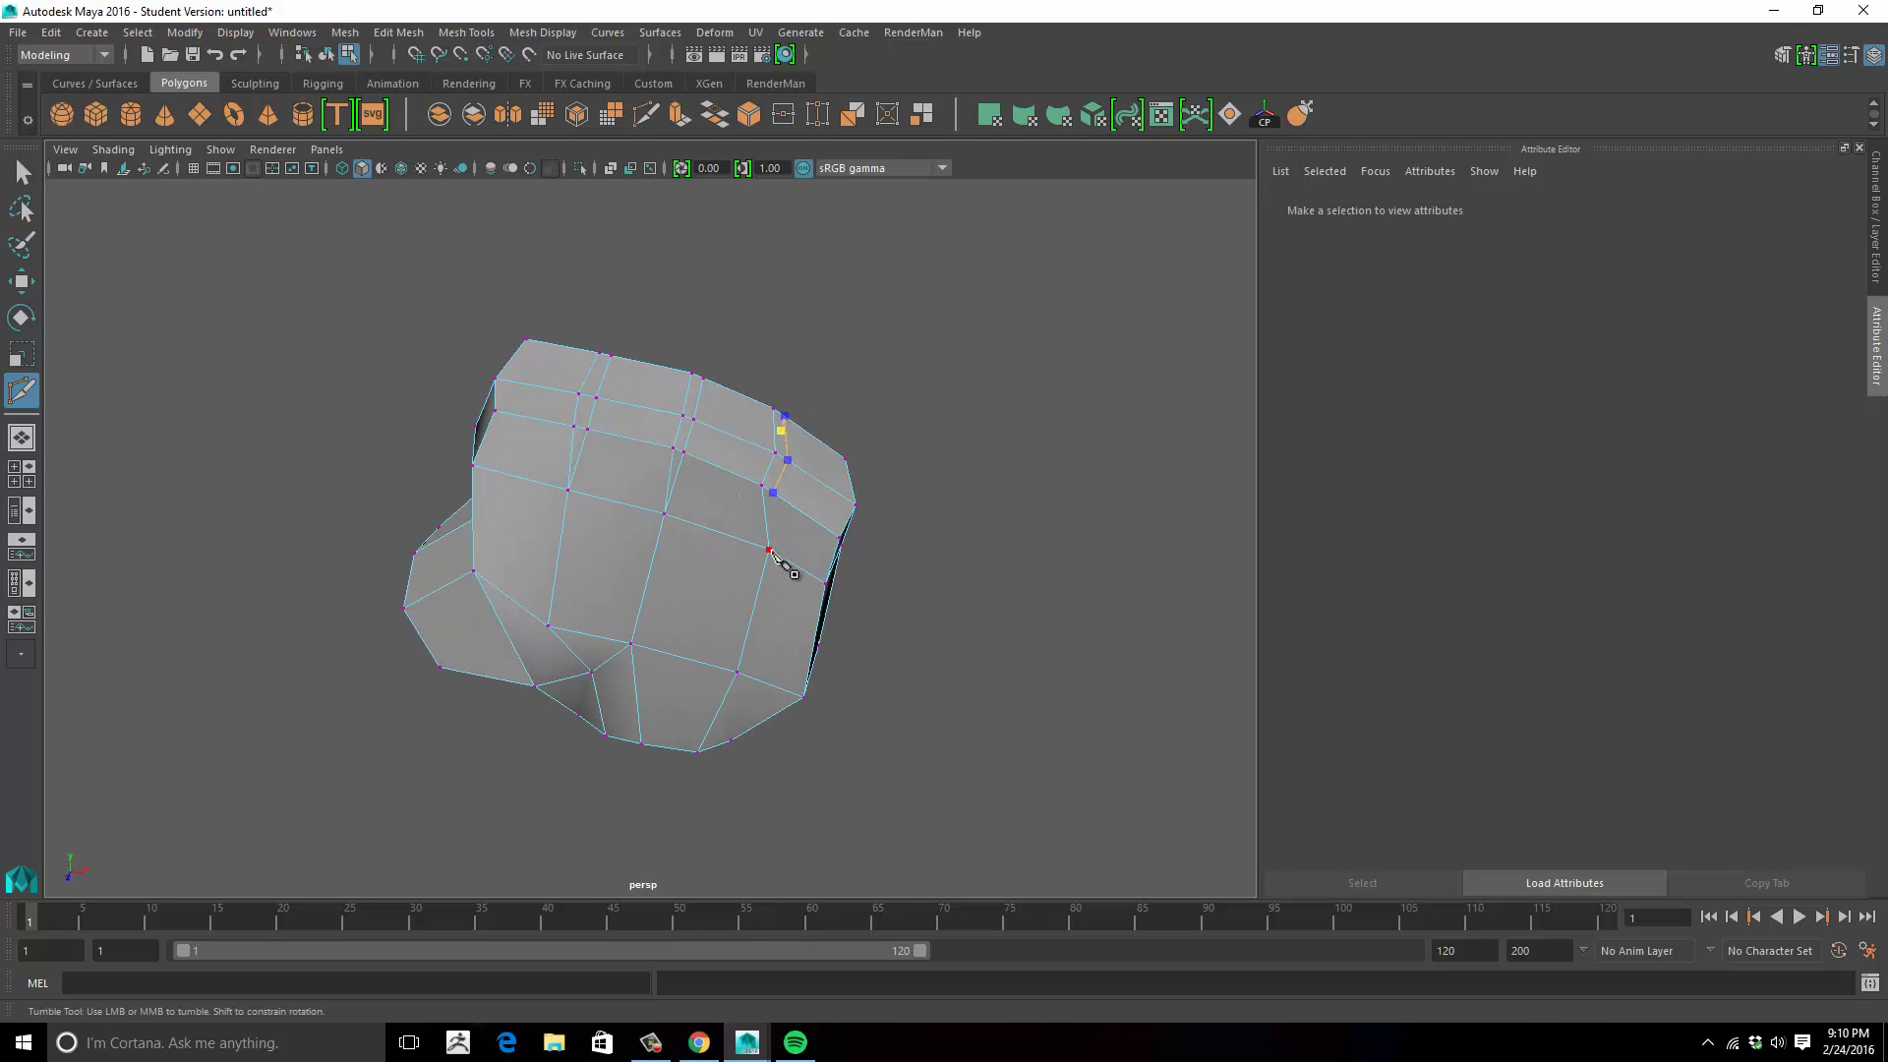
left_click(770, 549)
In the front view, nudge the vertices between the middle and ring fingers and between the ring and little fingers onto the reference finger gaps.
left_click_drag(889, 504, 828, 512, "alt")
key("space")
key("space")
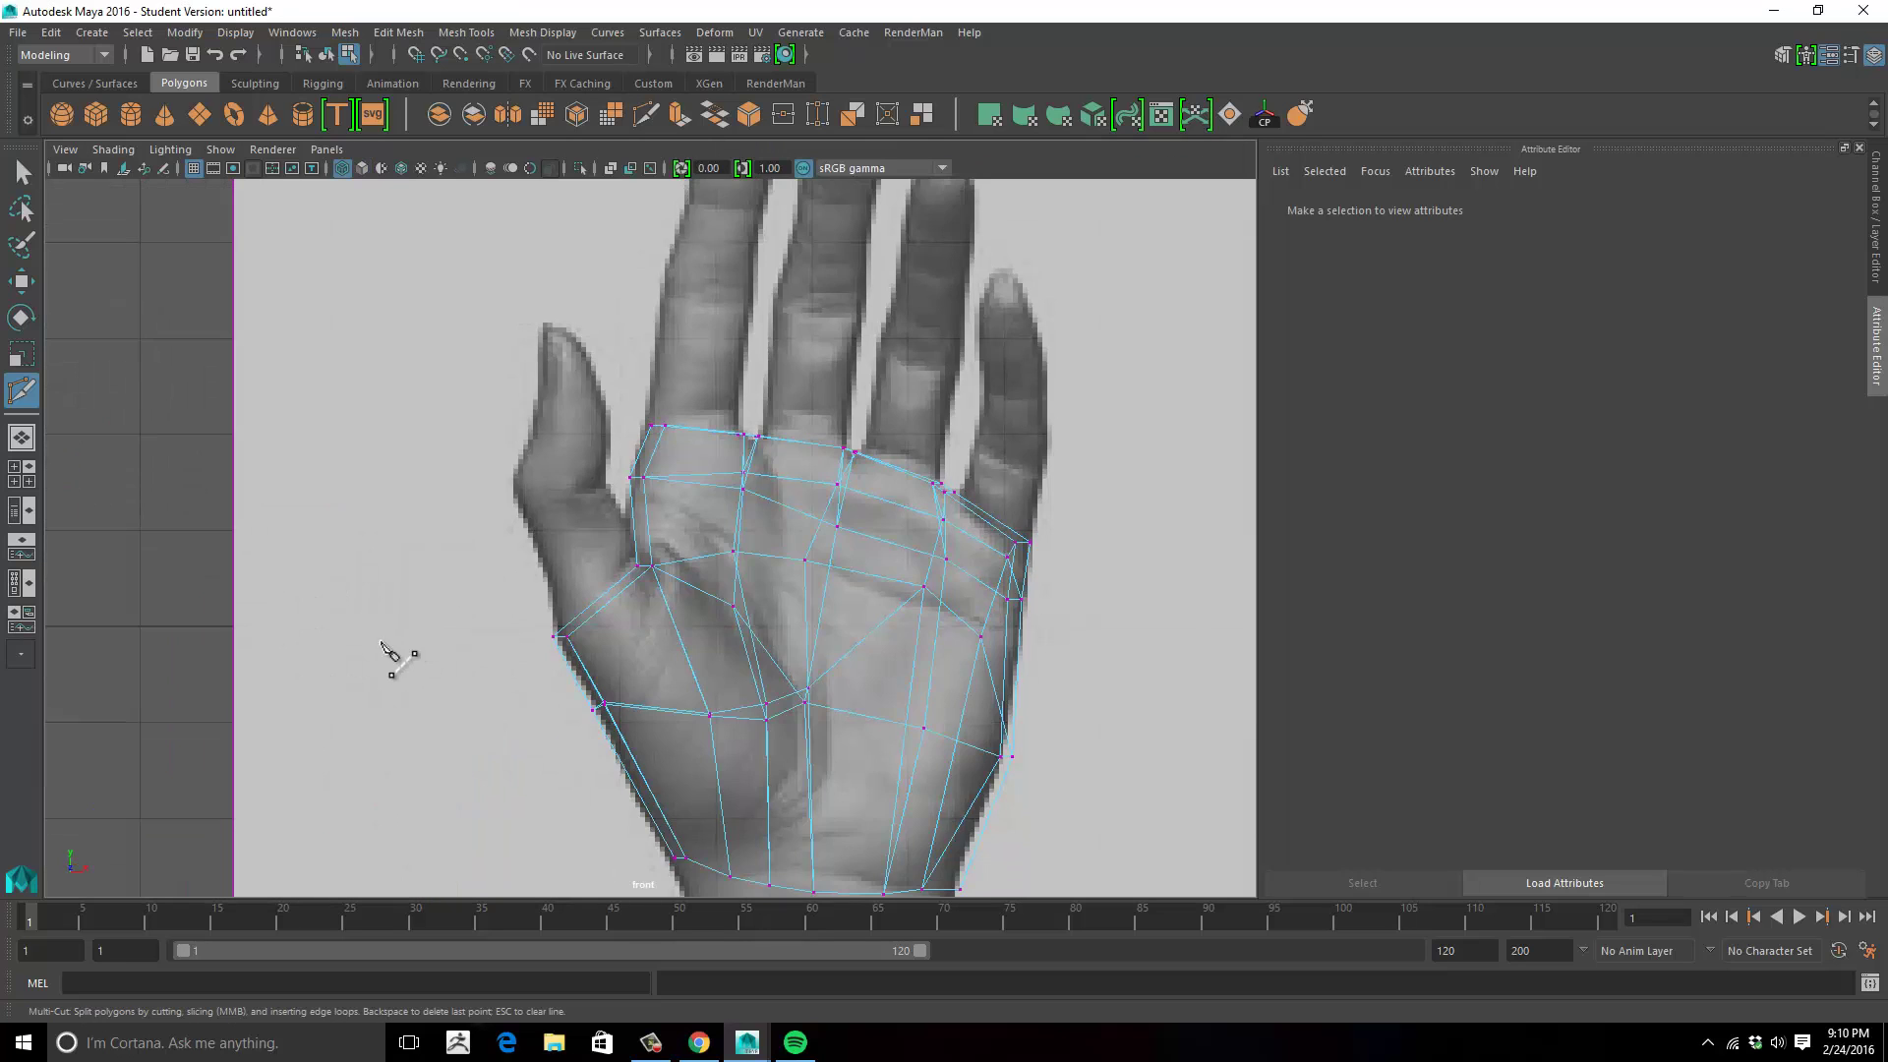
scroll(423, 637, "up", 4)
middle_click_drag(861, 465, 651, 521, "alt")
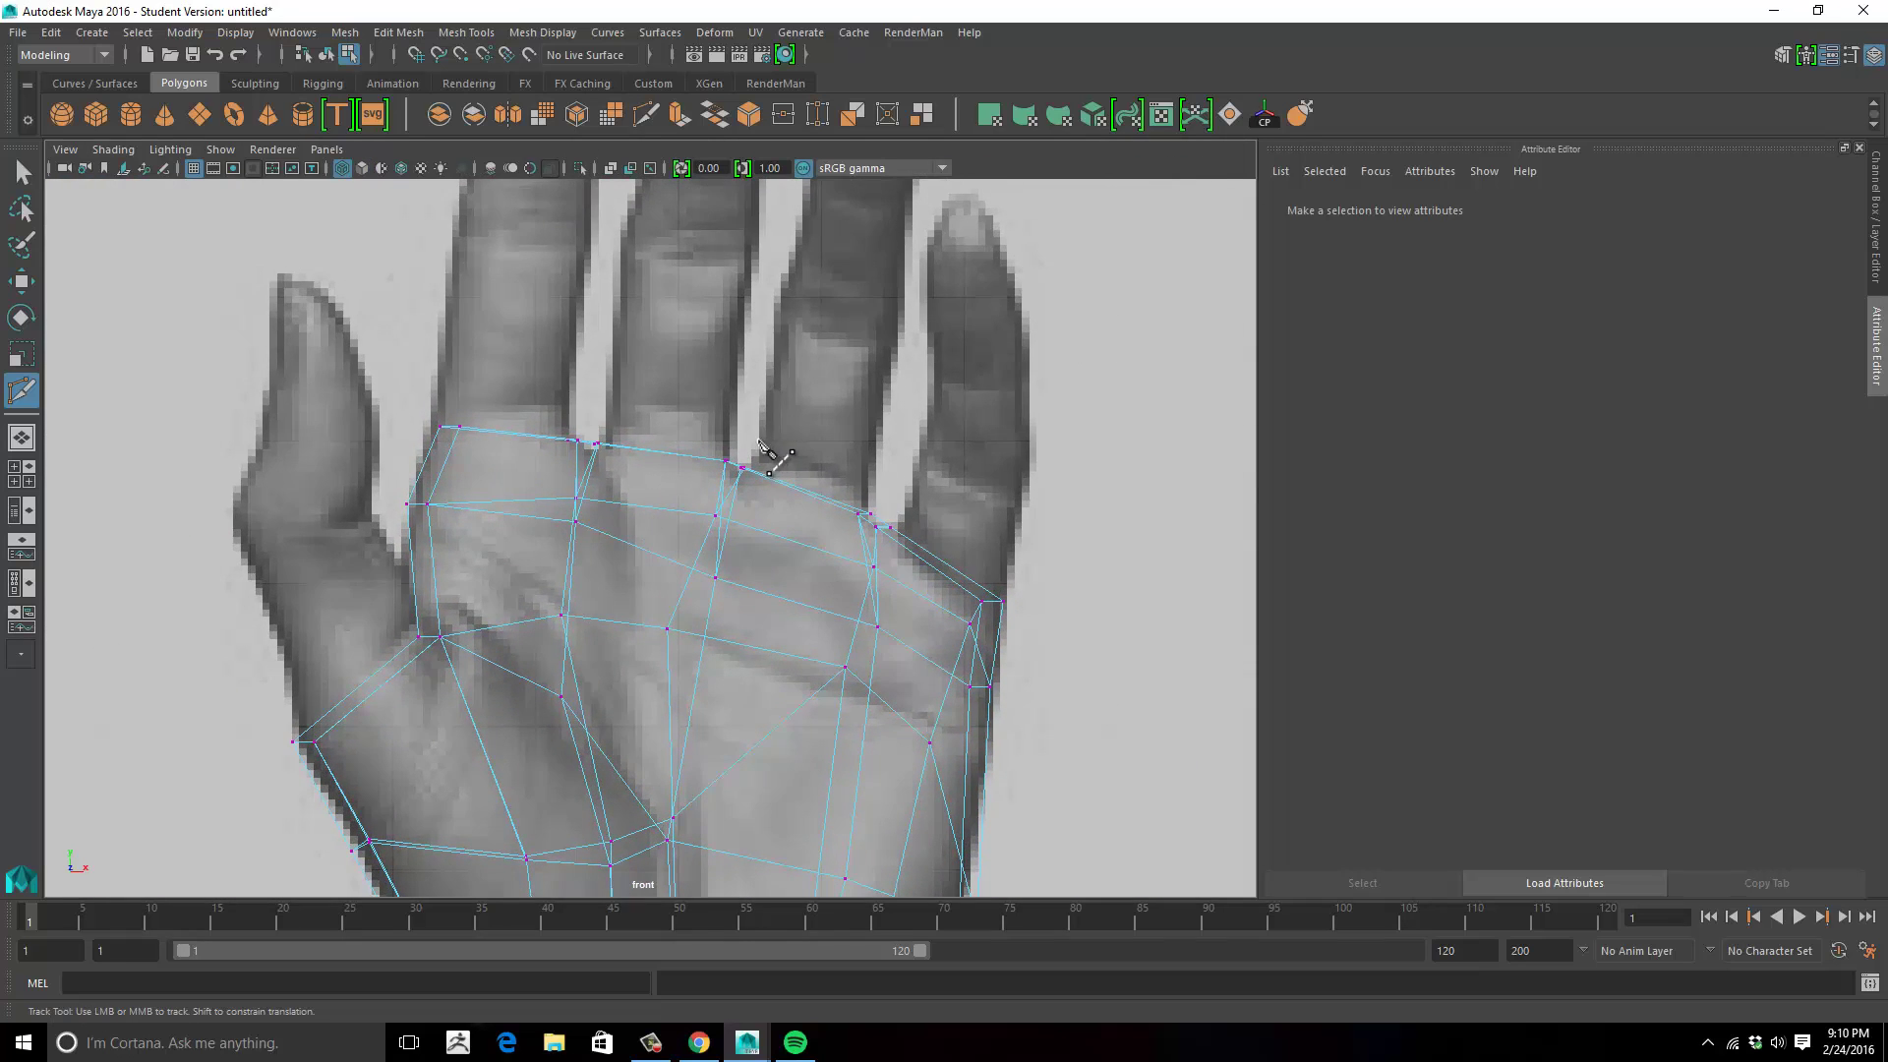
key("w")
mouse_move(739, 481)
left_mouse_down()
mouse_move(725, 455)
mouse_move(735, 471)
left_mouse_up()
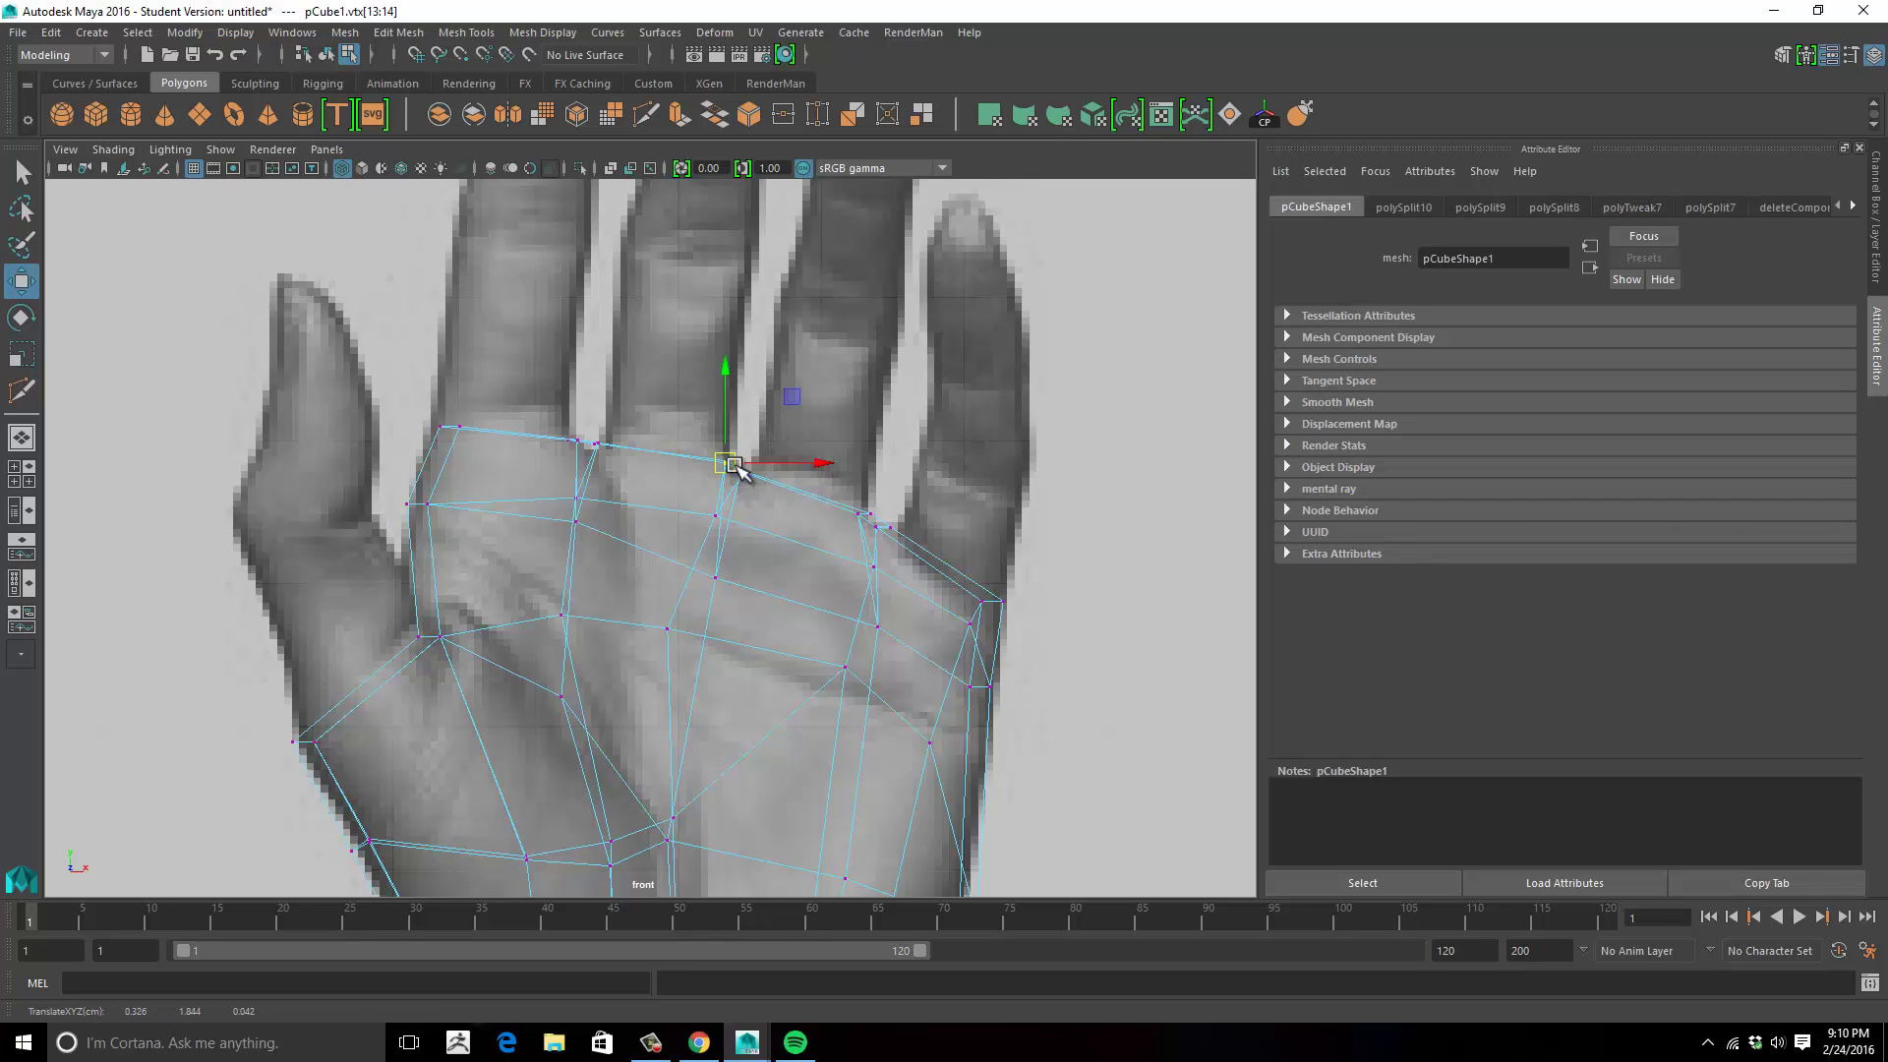
left_click_drag(891, 488, 890, 533)
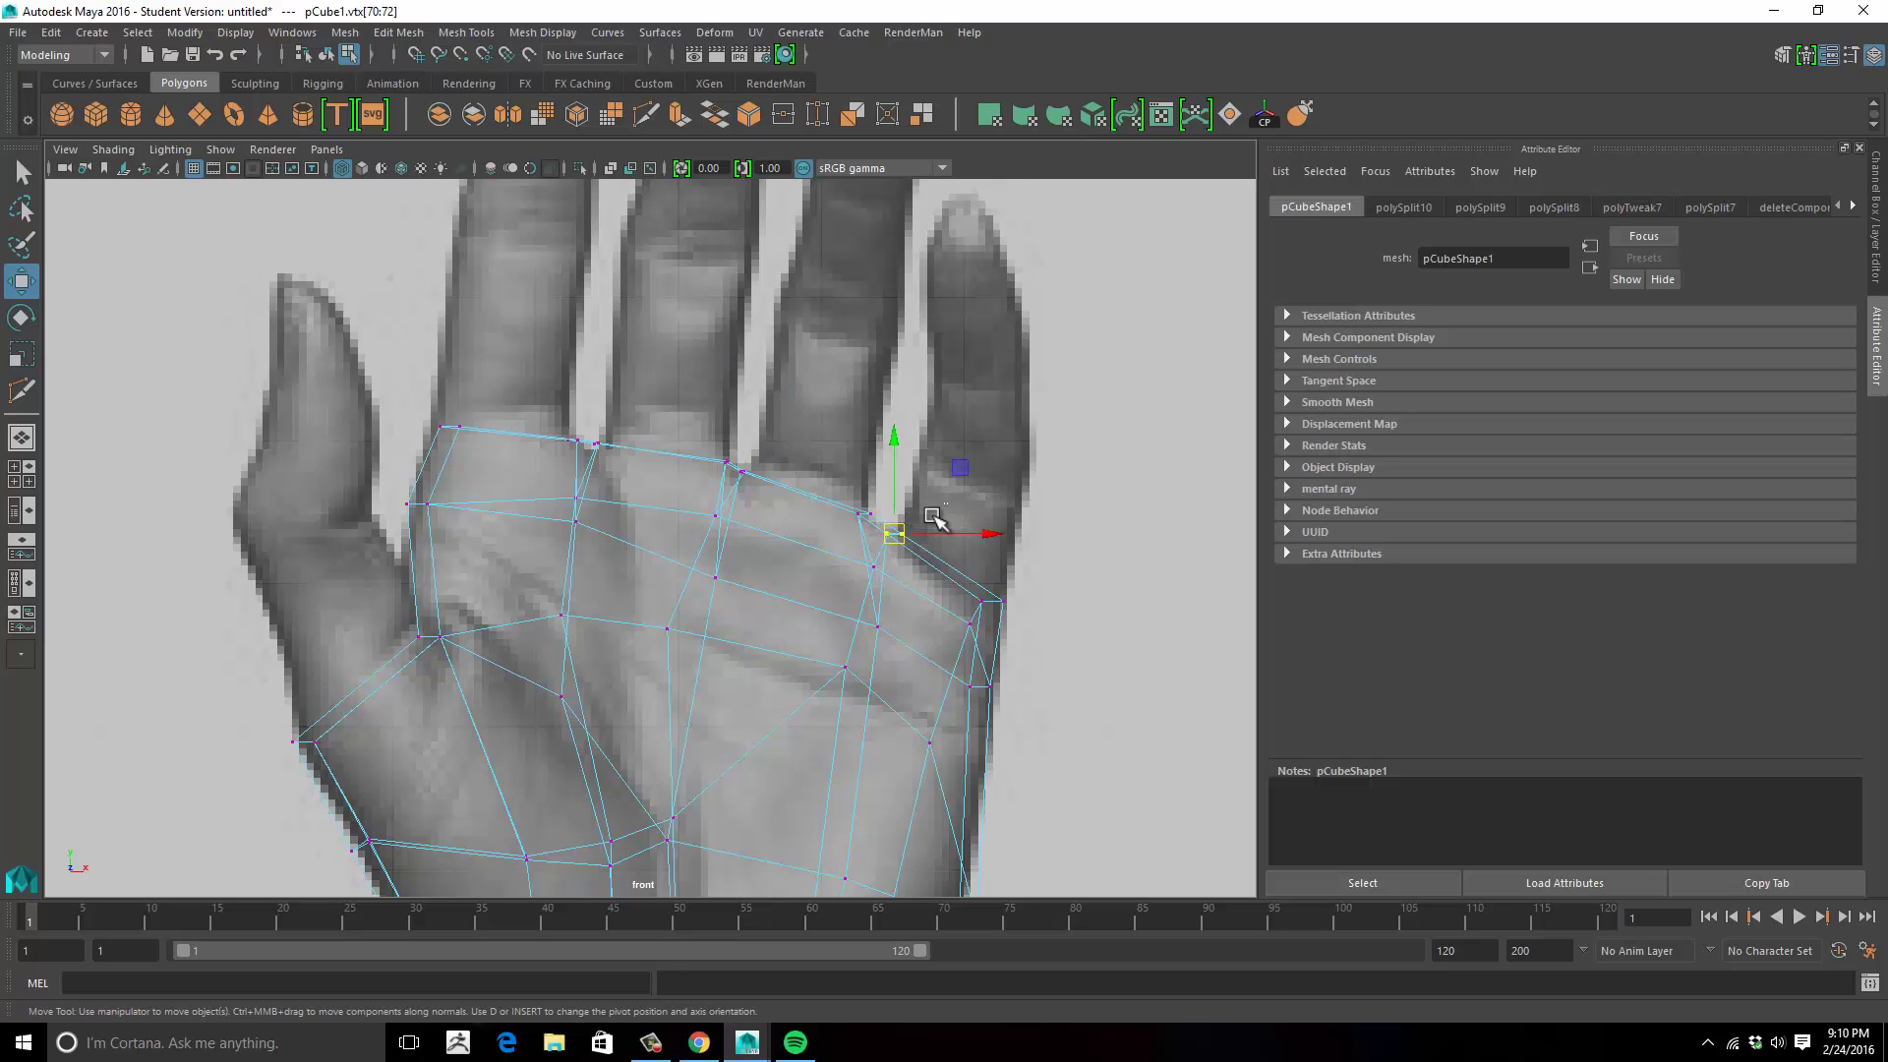
left_click_drag(897, 542, 901, 536)
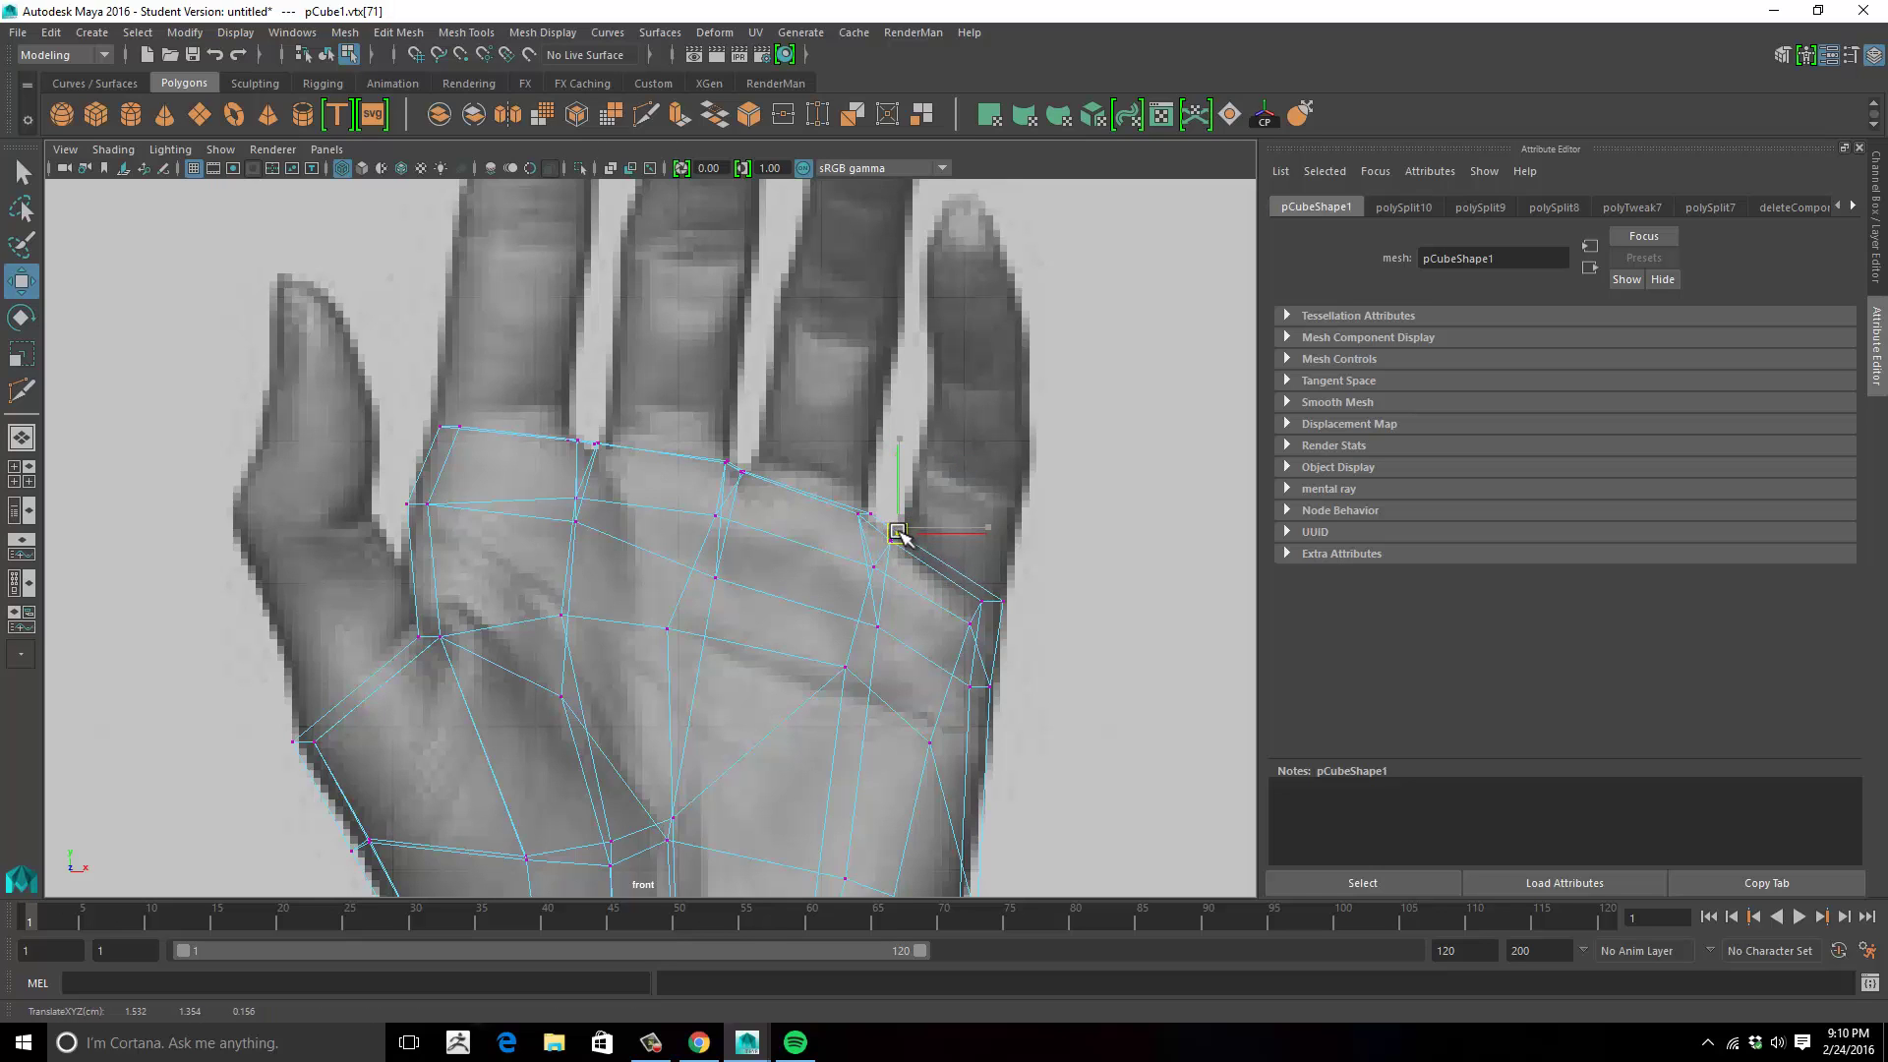
In perspective, select the front row of vertices along the palm's finger end and move it slightly inward in depth.
key("space")
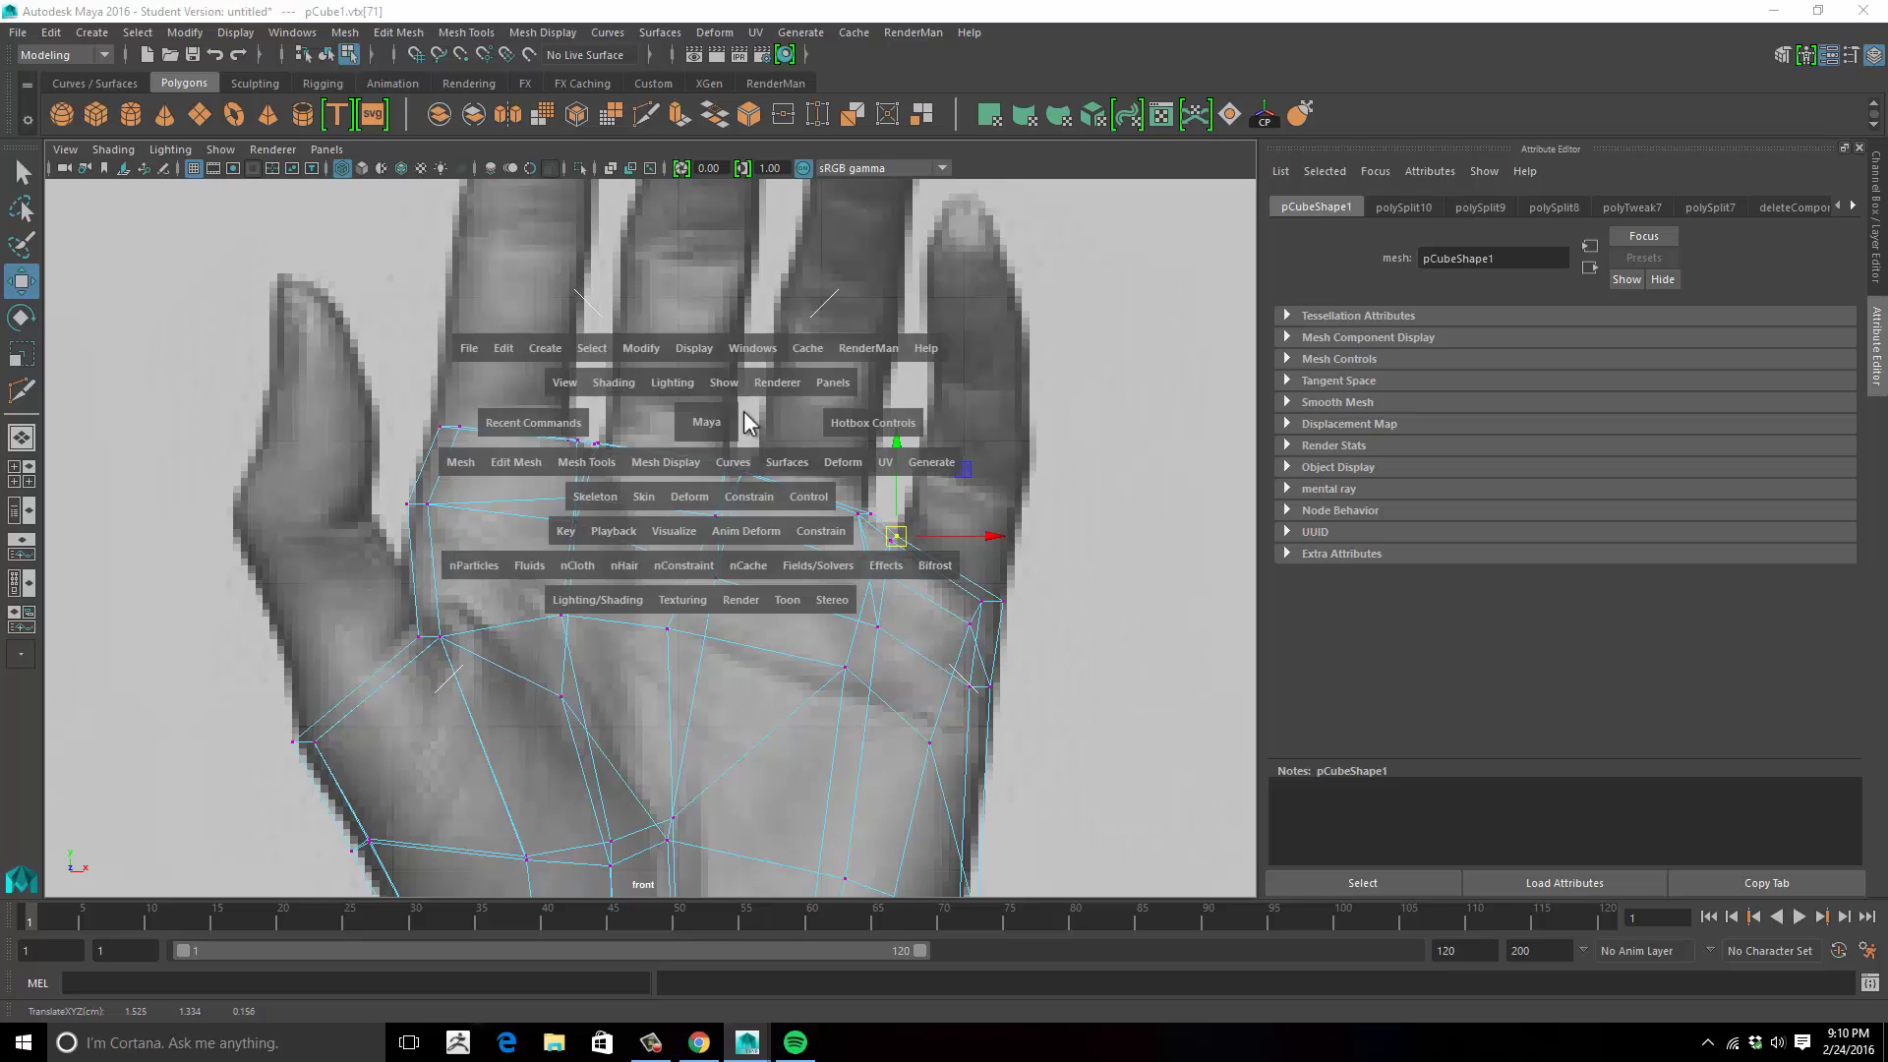
key("space")
right_click_drag(894, 354, 839, 420, "alt")
left_click_drag(839, 420, 698, 479, "alt")
left_click(671, 497)
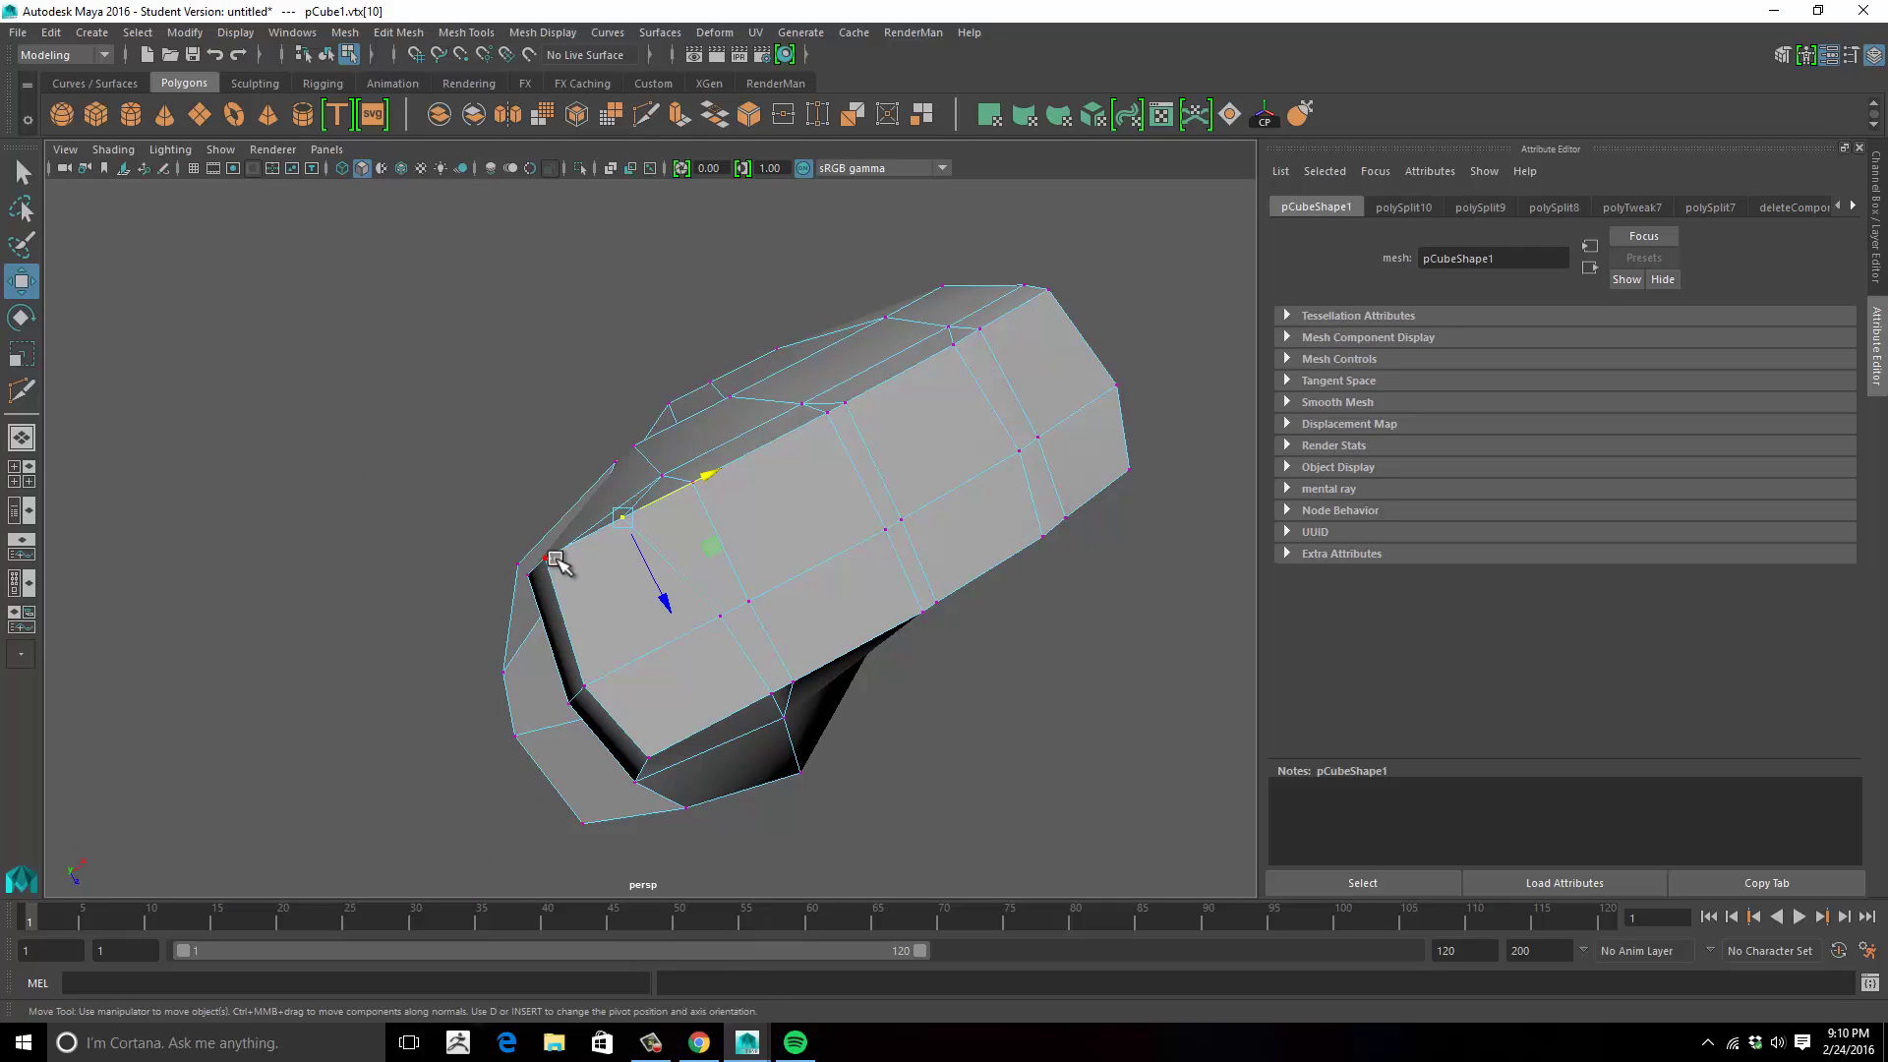
left_click(653, 590)
left_click_drag(786, 626, 822, 439, "alt")
left_click_drag(920, 291, 773, 412)
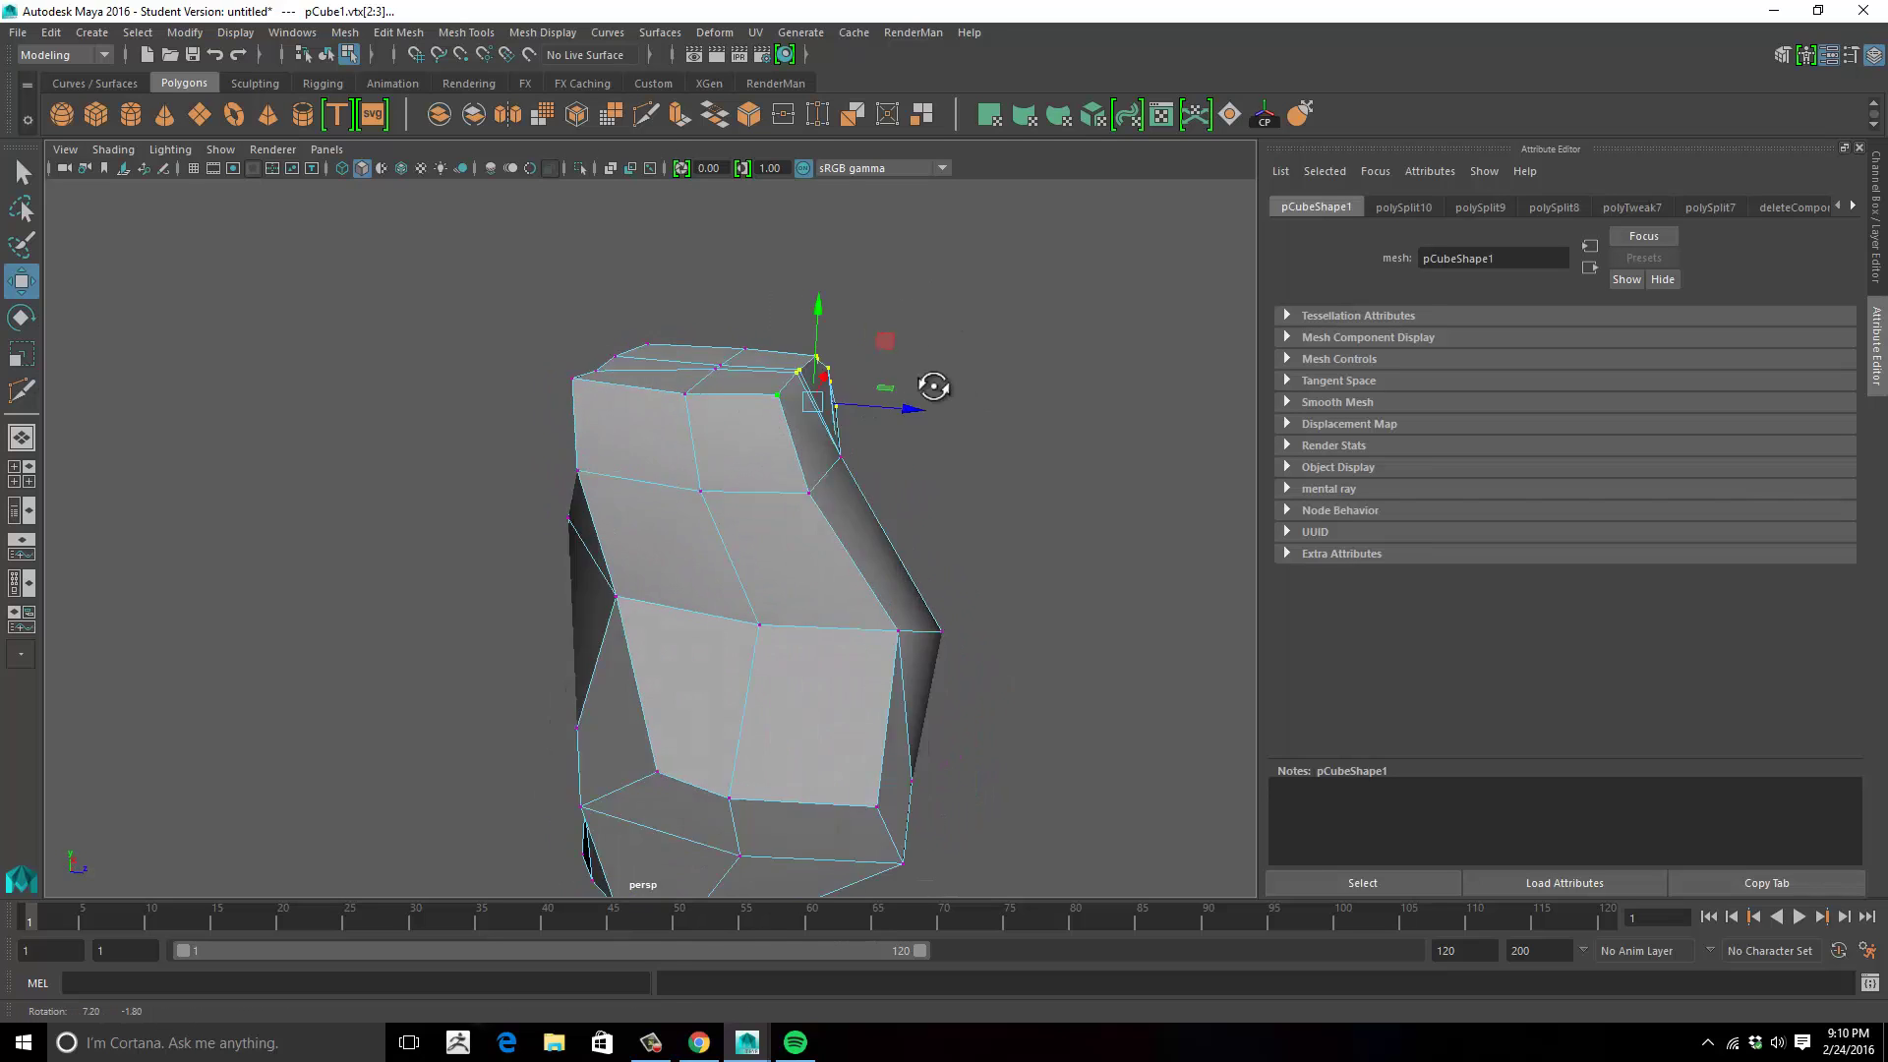
left_click_drag(935, 388, 952, 455, "alt")
middle_click_drag(922, 492, 907, 485)
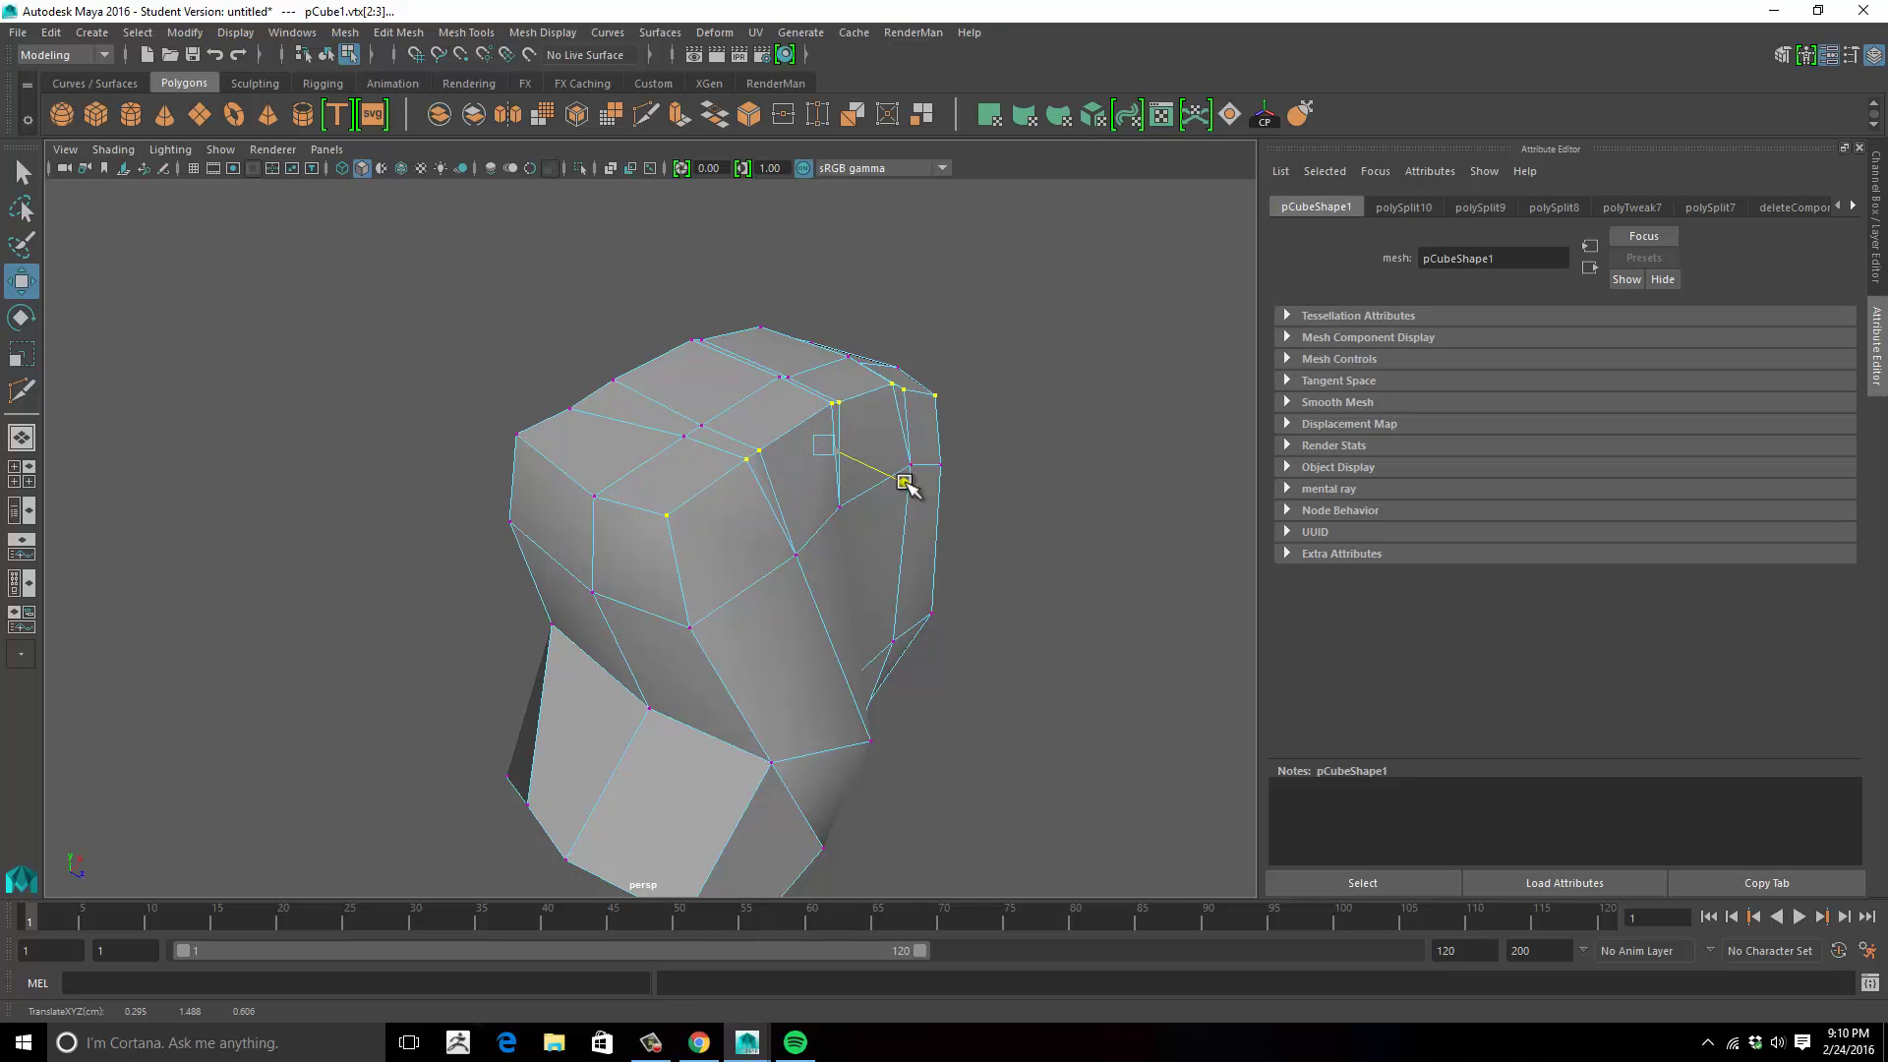
Shift the middle and front rows of finger-end vertices backward in depth, and select the rear row.
left_click_drag(898, 481, 977, 433, "alt")
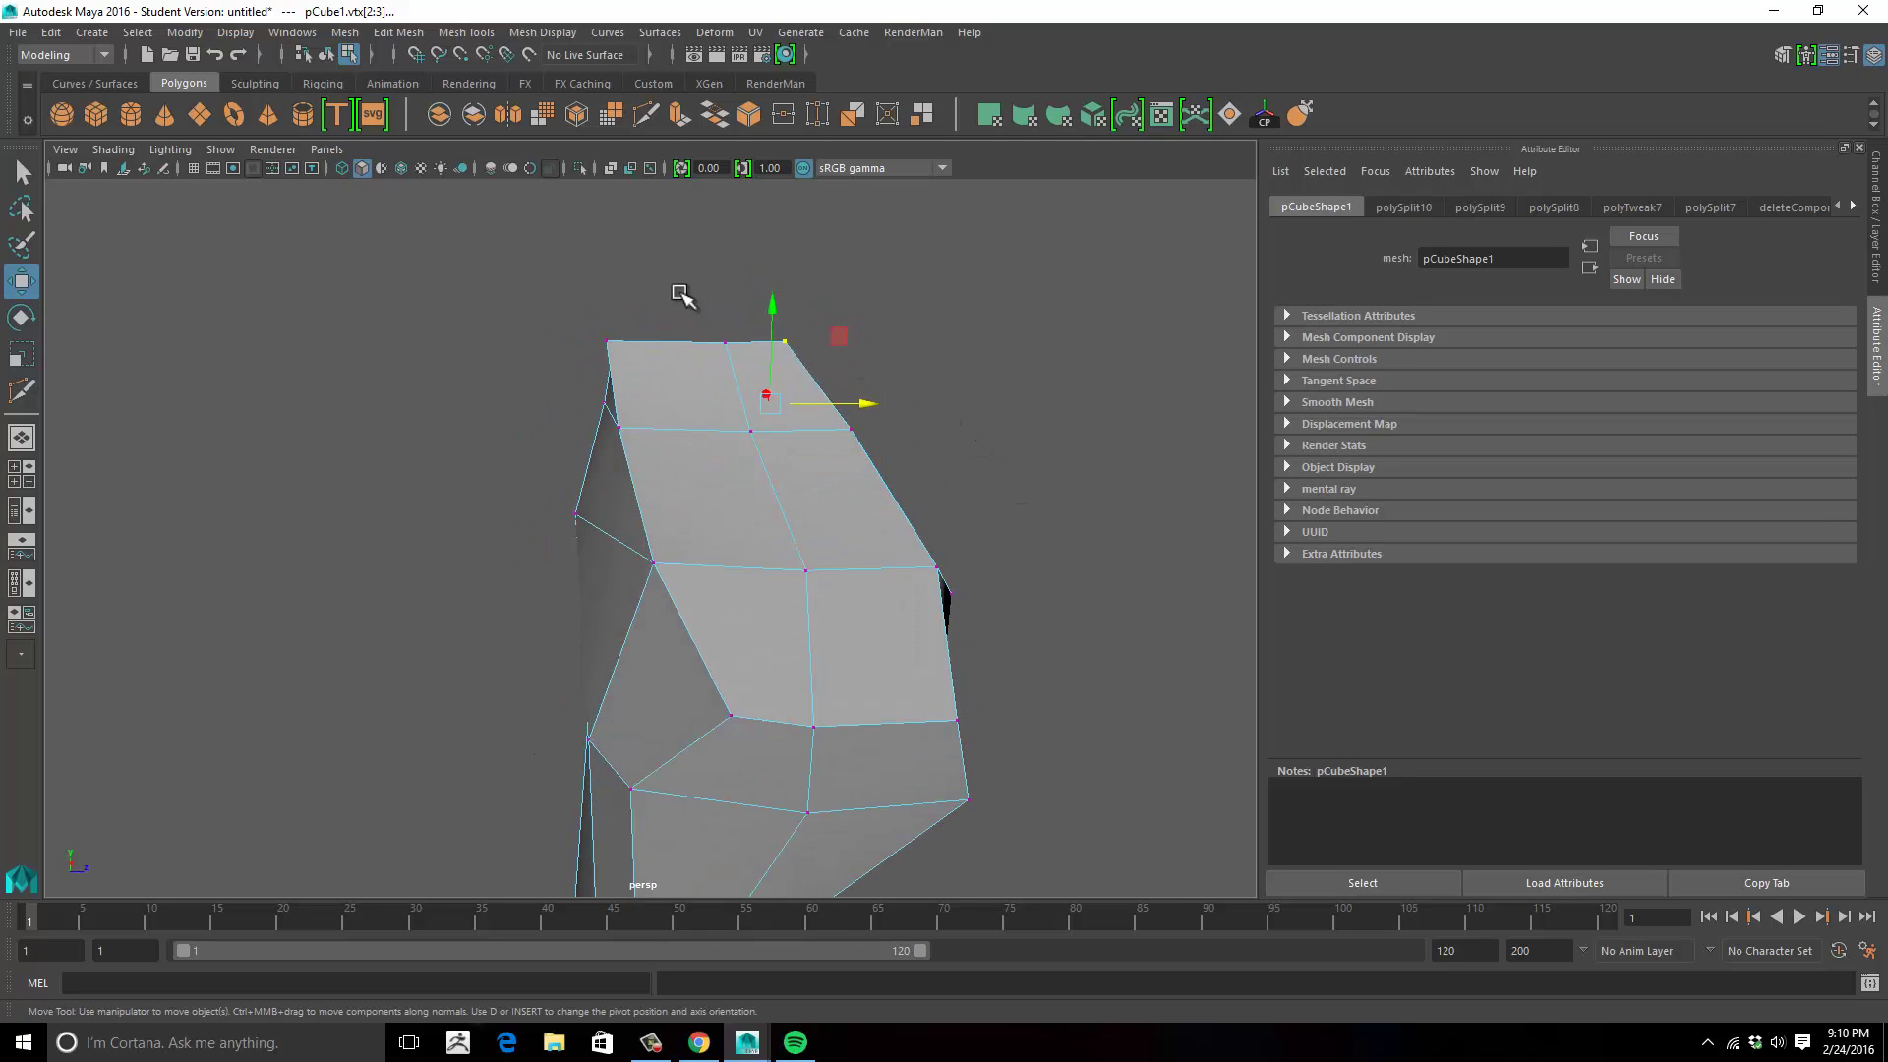
left_click_drag(679, 293, 823, 356)
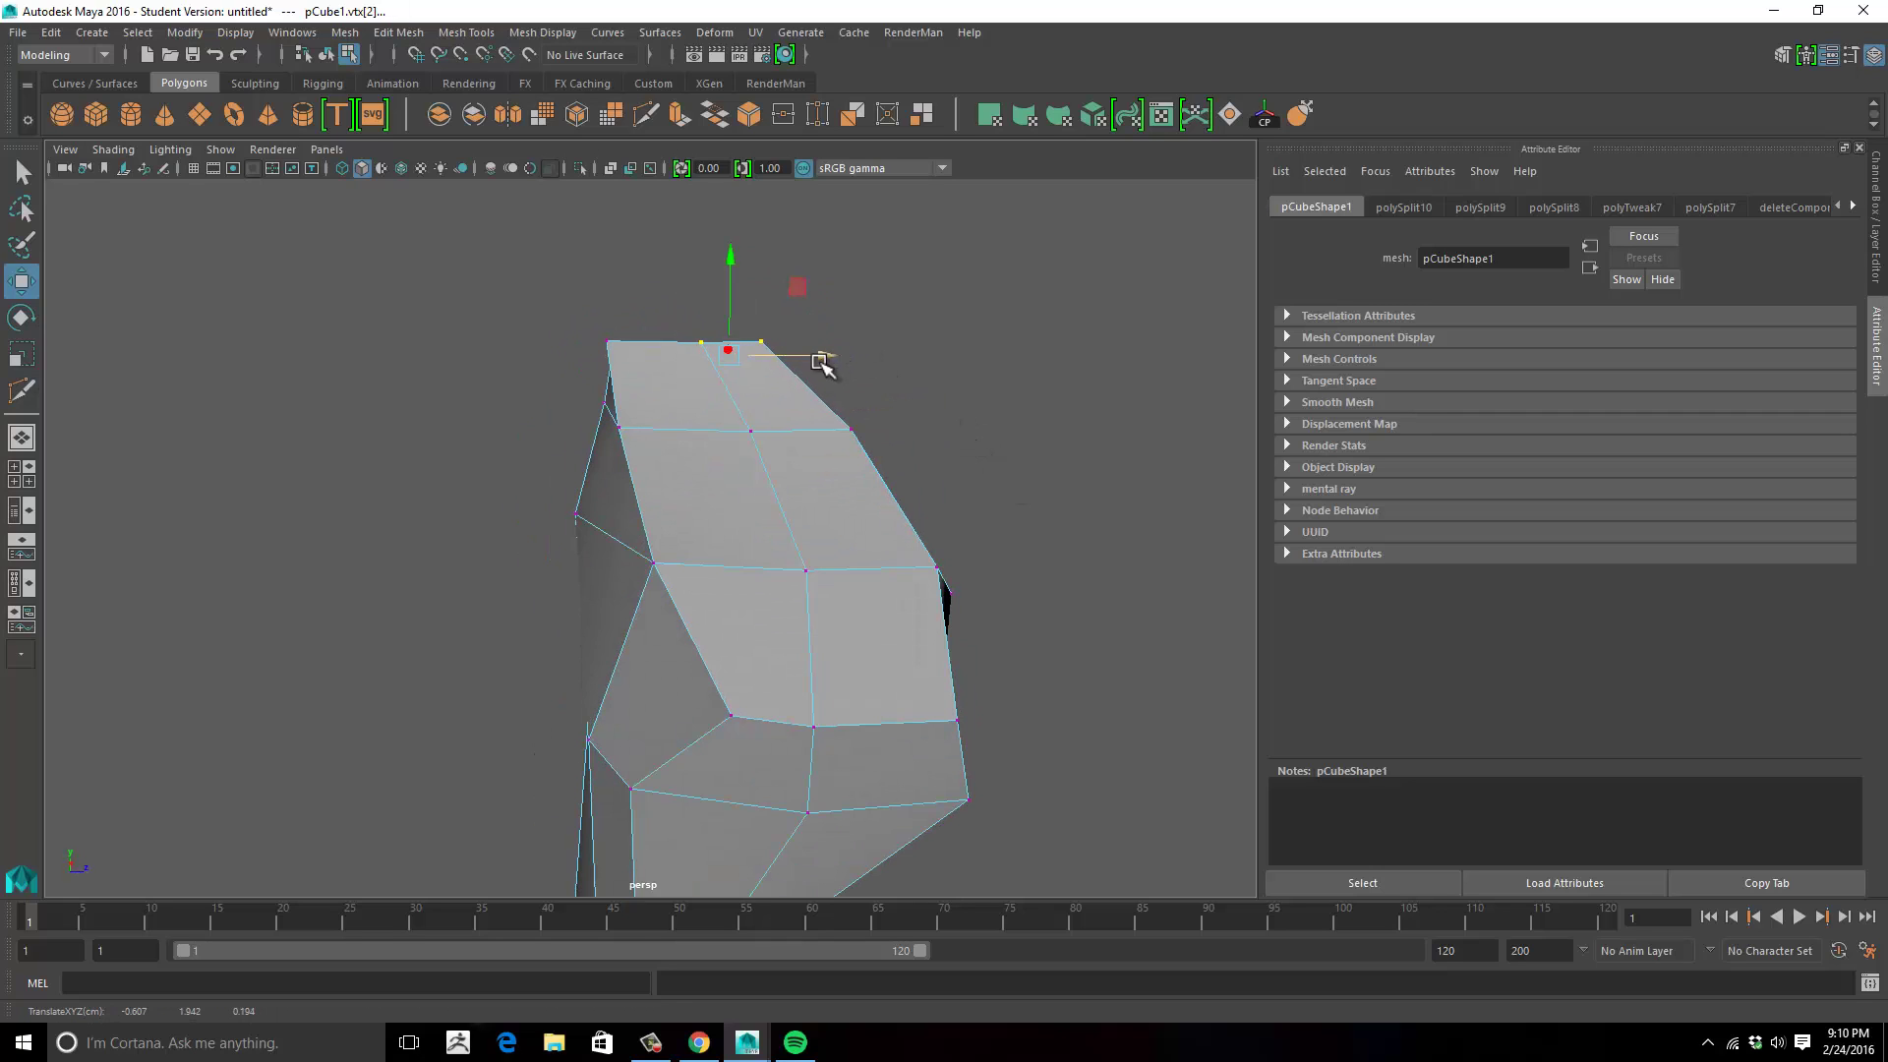
left_click_drag(679, 330, 631, 383, "alt")
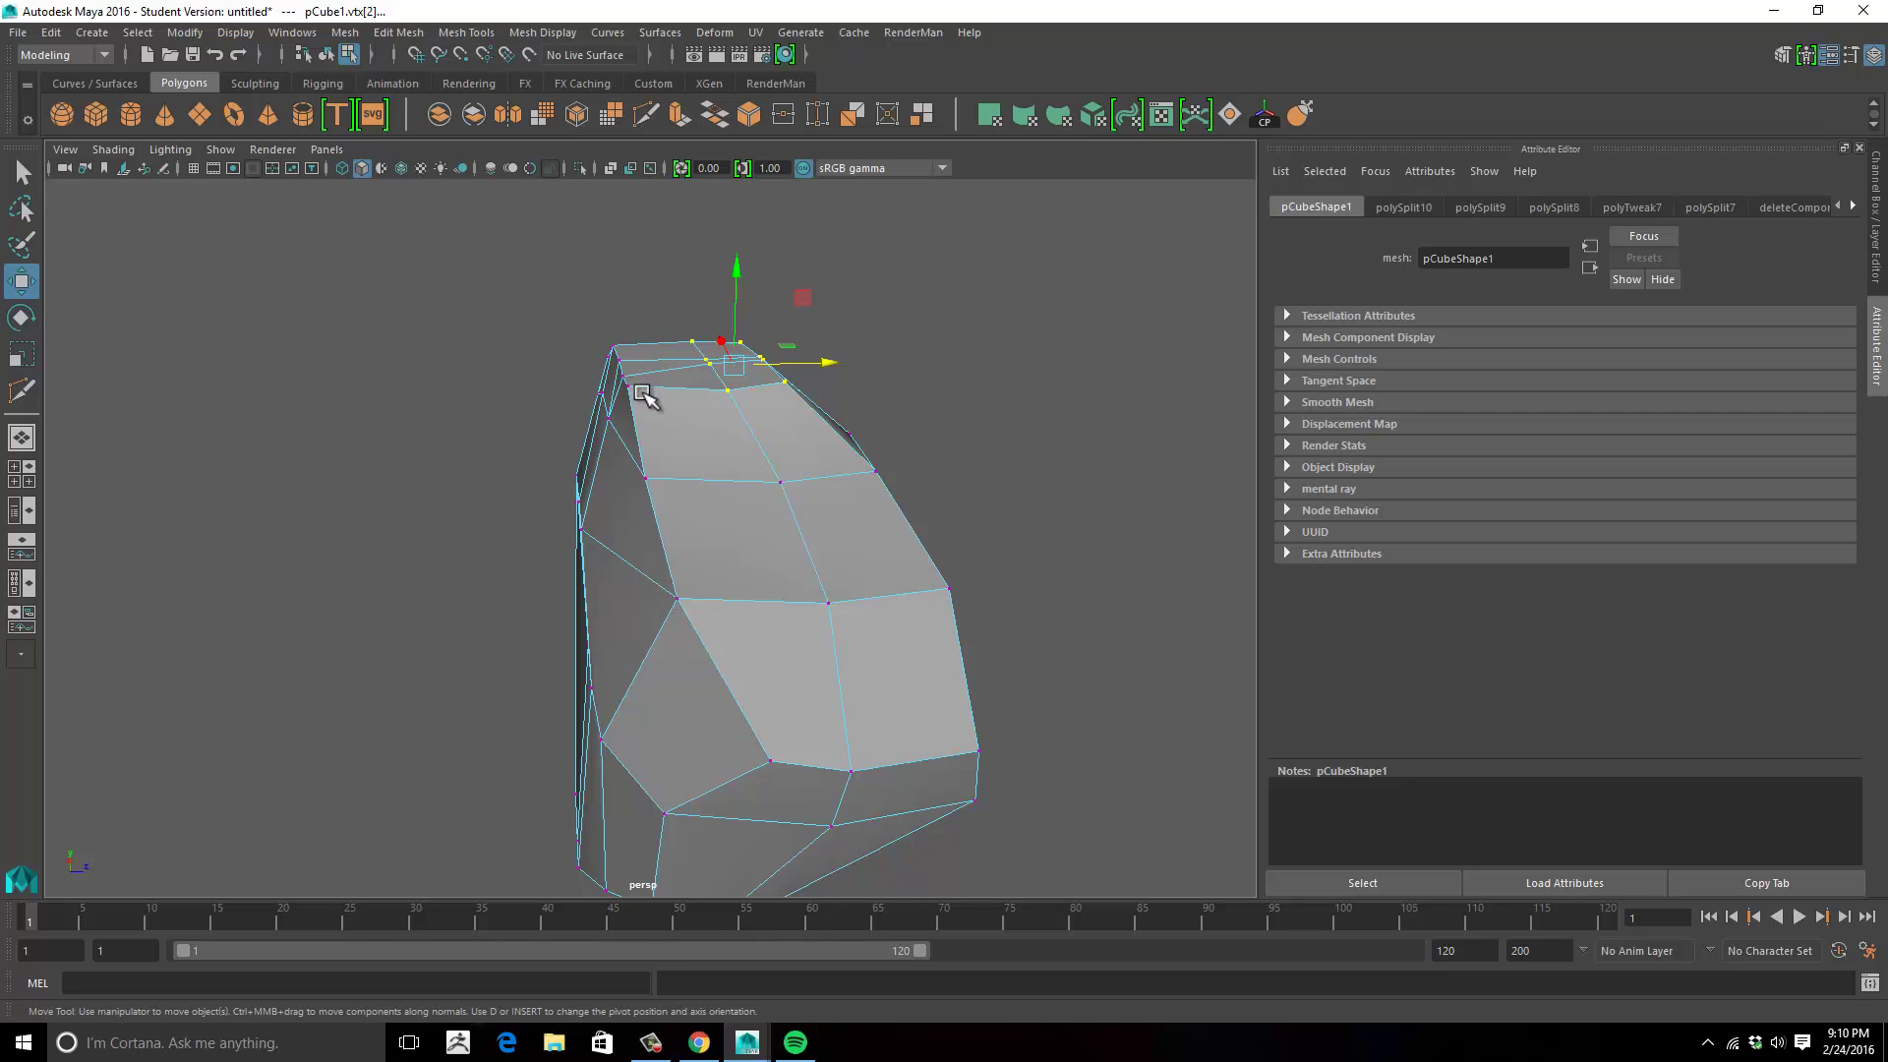
left_click(623, 370)
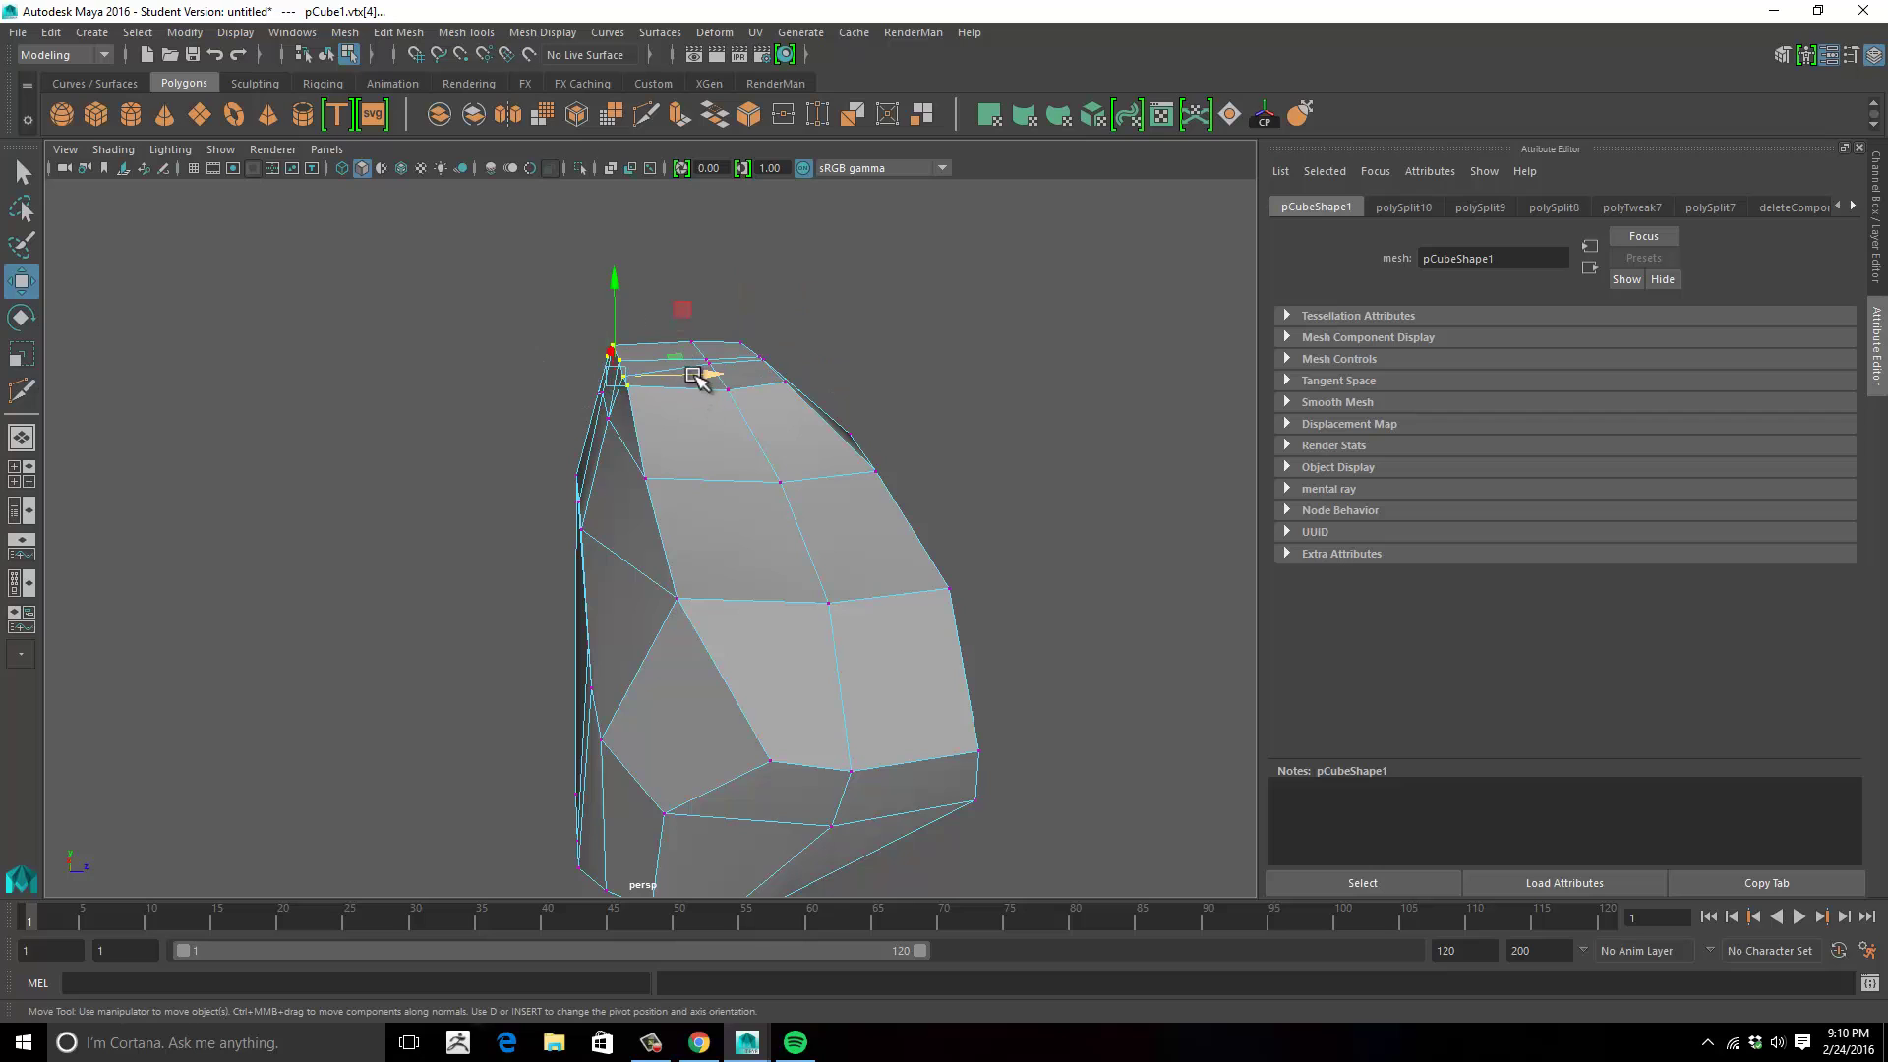
Spread the paired outer vertices between the index and middle fingers apart on both sides of the hand, leaving the centre pair close together.
left_click_drag(699, 375, 918, 415, "alt")
left_click(984, 399)
left_click(734, 399)
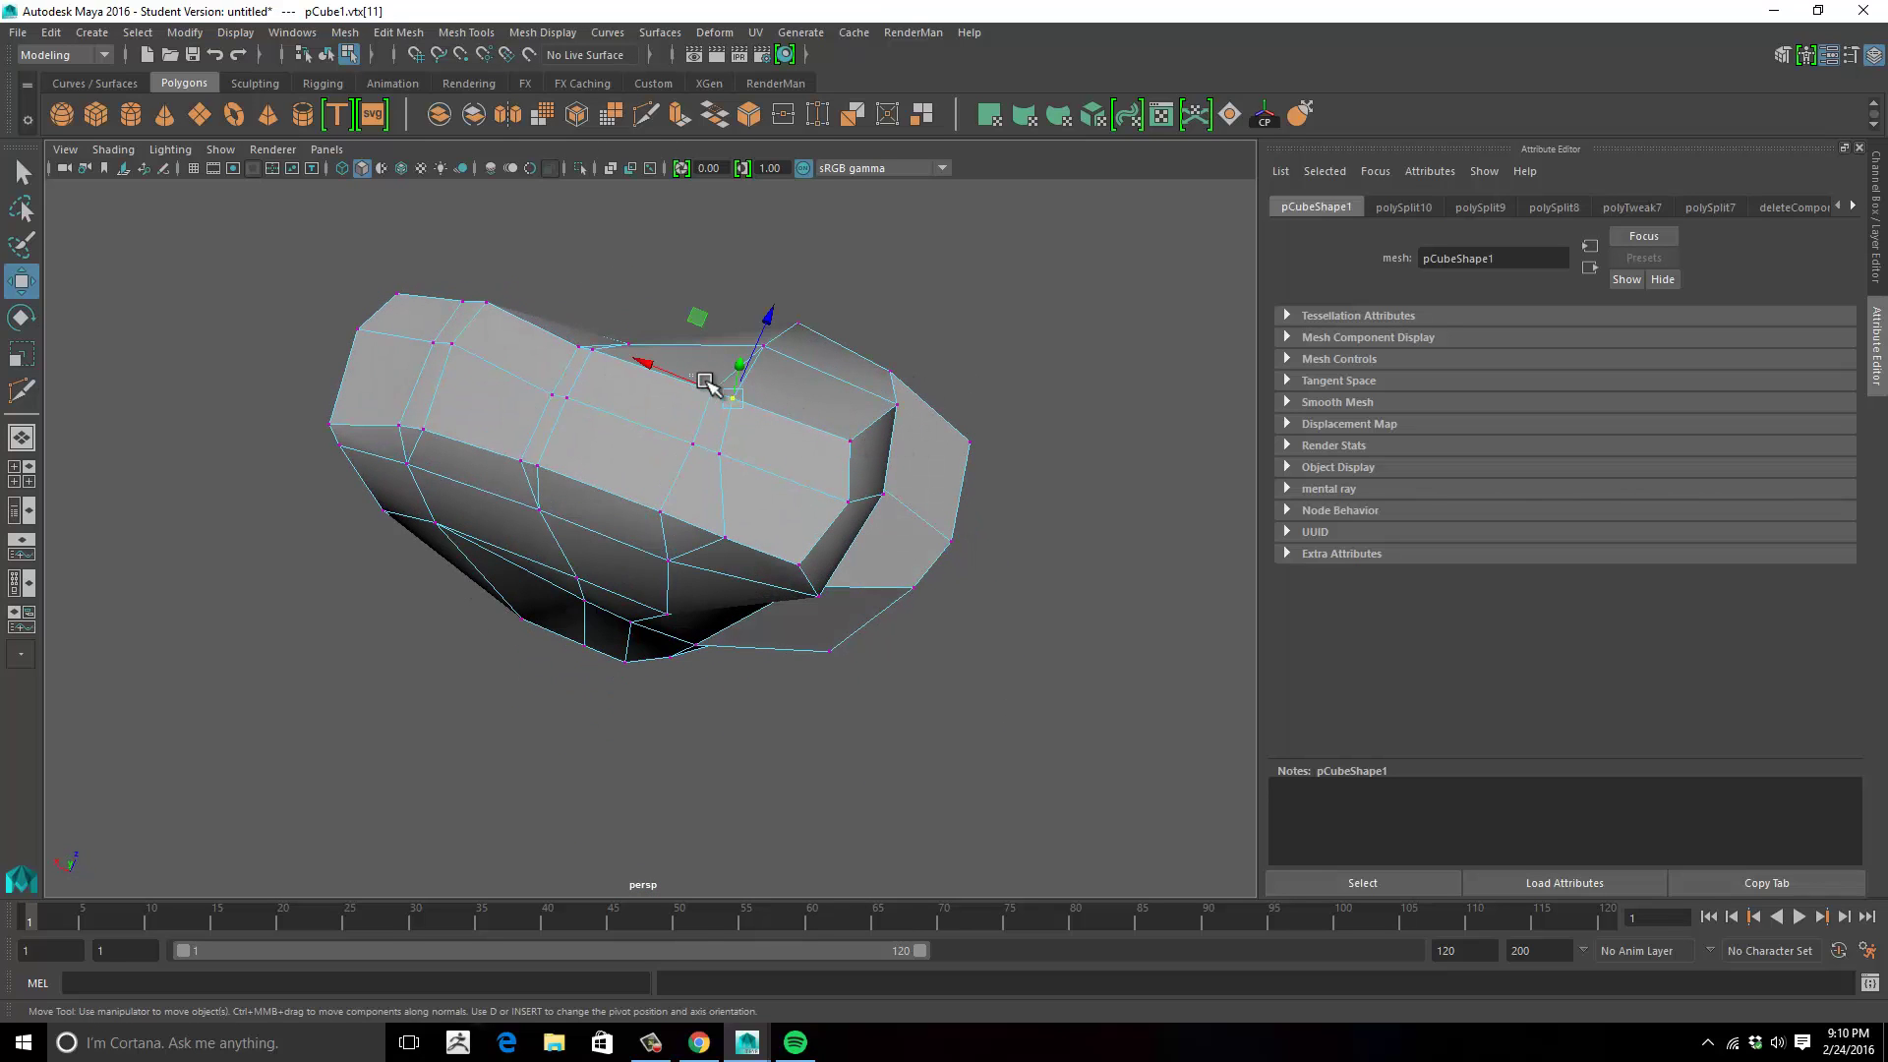
left_click(708, 386)
left_click(737, 400)
left_click_drag(684, 378, 729, 396)
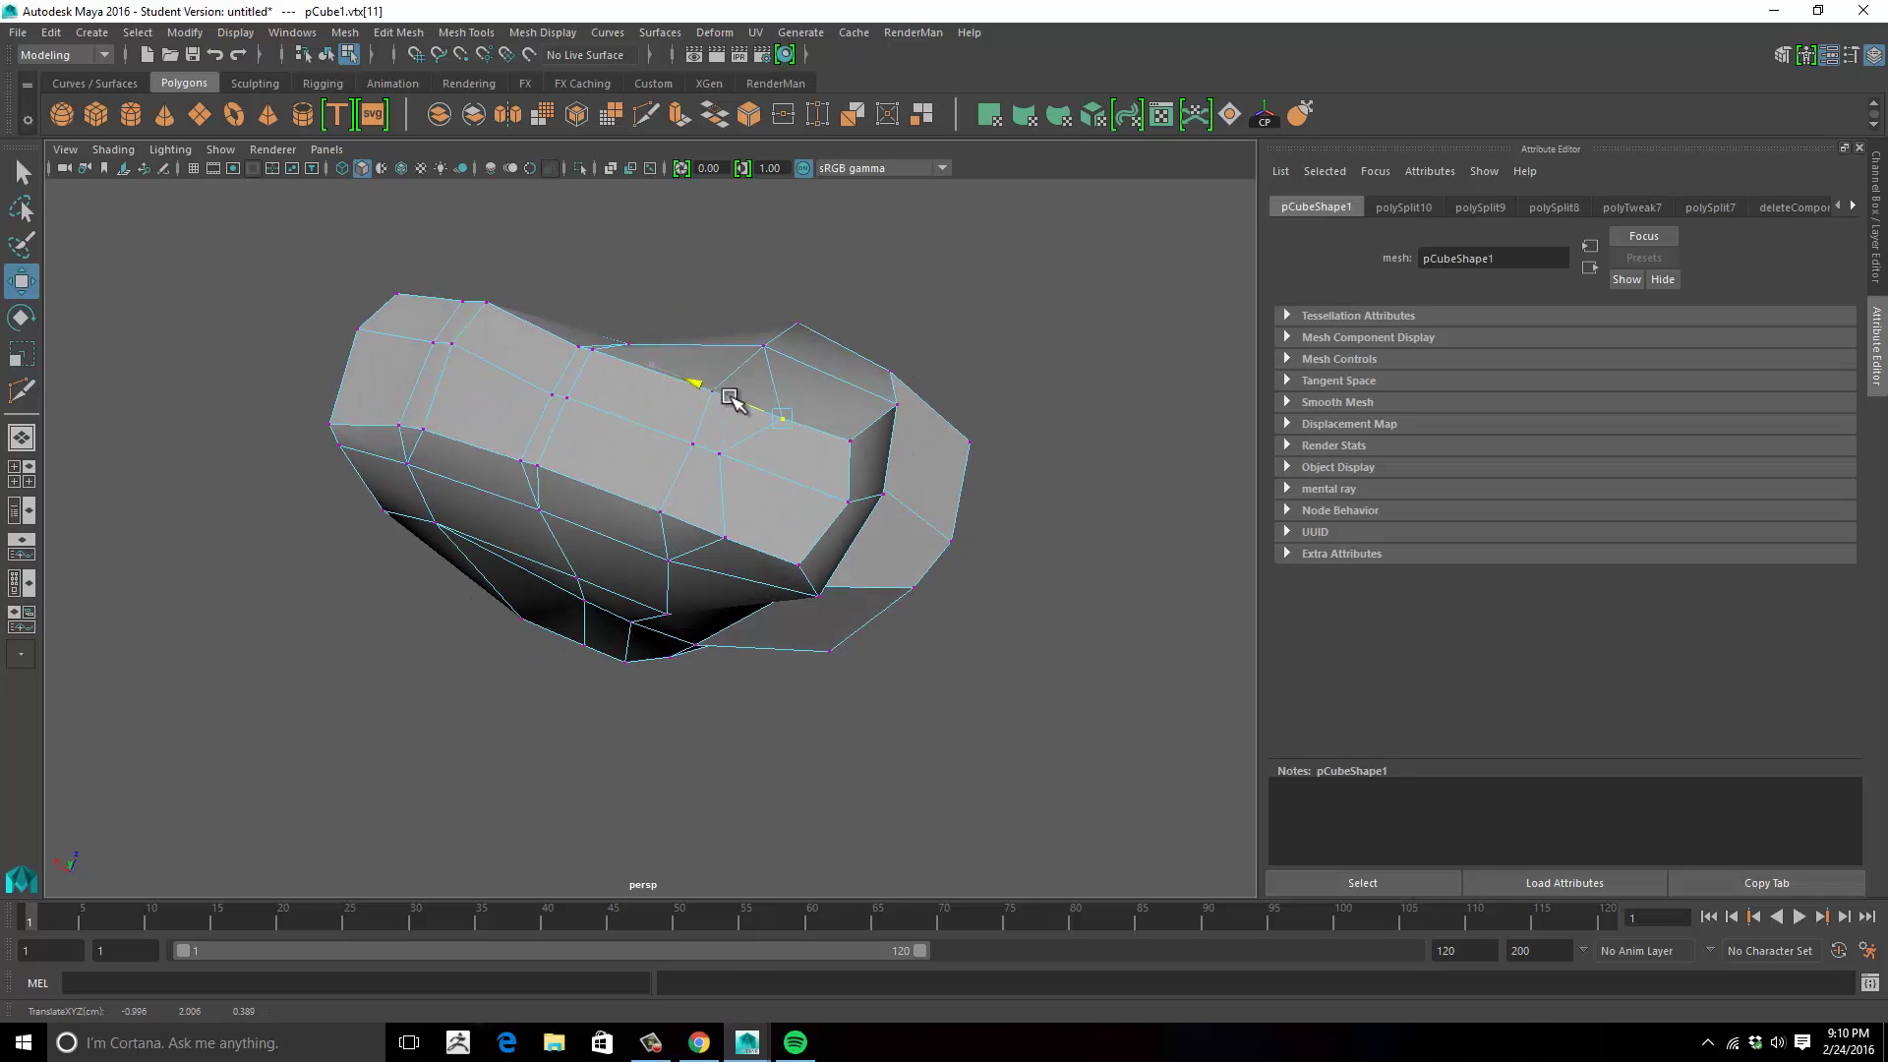
left_click(721, 452)
left_click(711, 398)
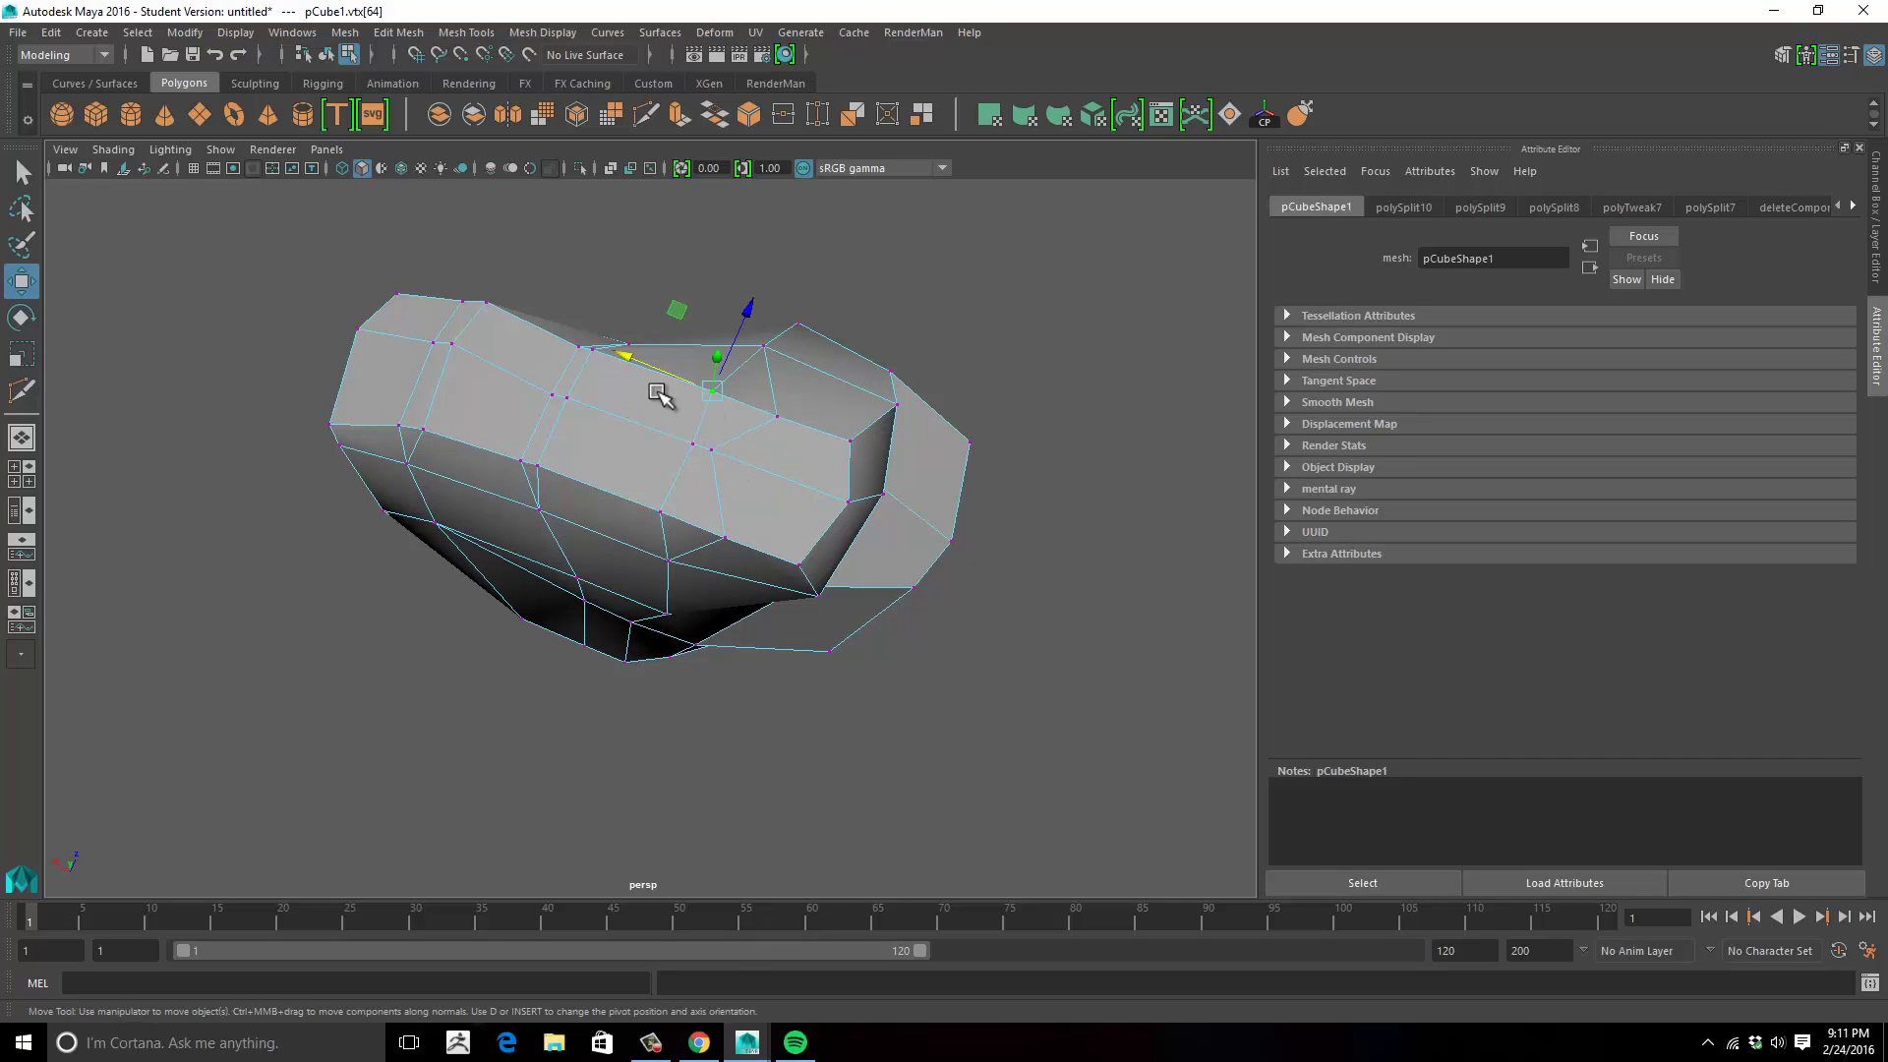
left_click_drag(654, 371, 607, 355)
left_click(657, 508)
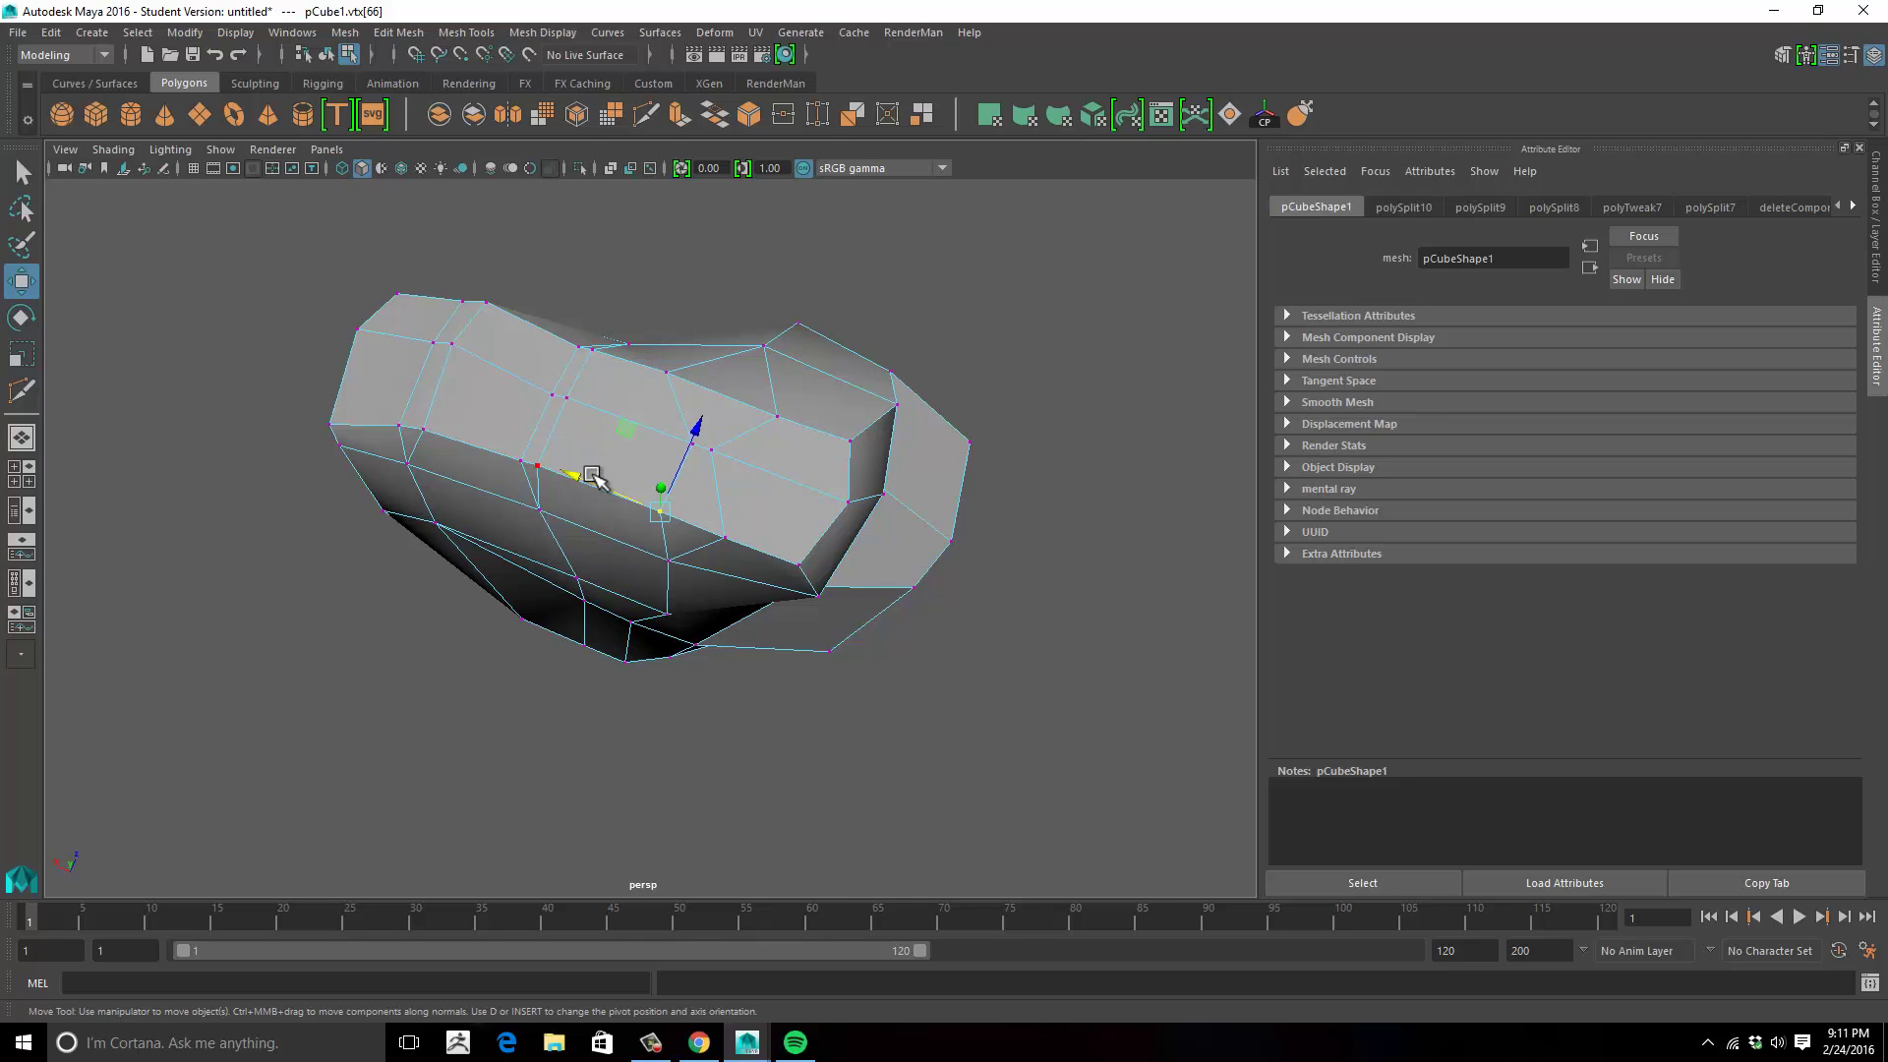
left_click_drag(590, 476, 524, 403)
Spread the paired outer vertices between the middle and ring fingers apart on the front and back of the hand.
left_click(541, 398)
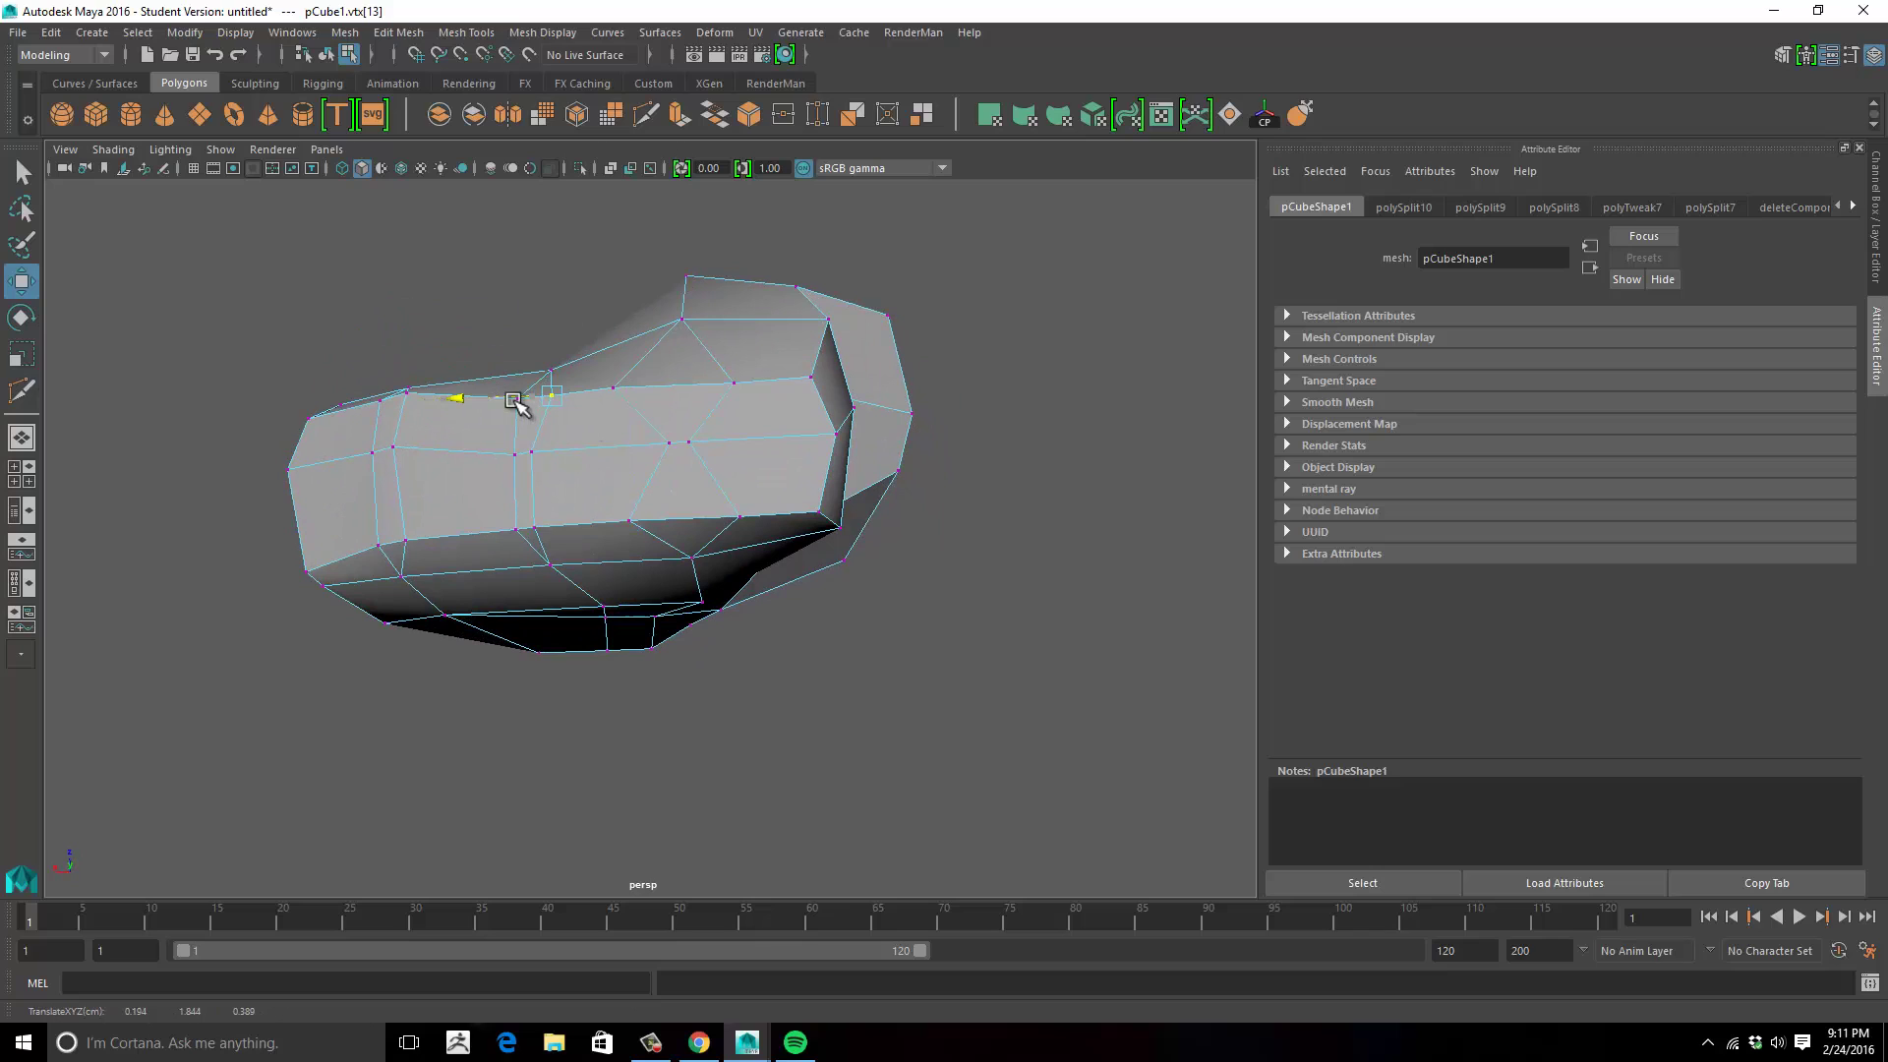
left_click(531, 527)
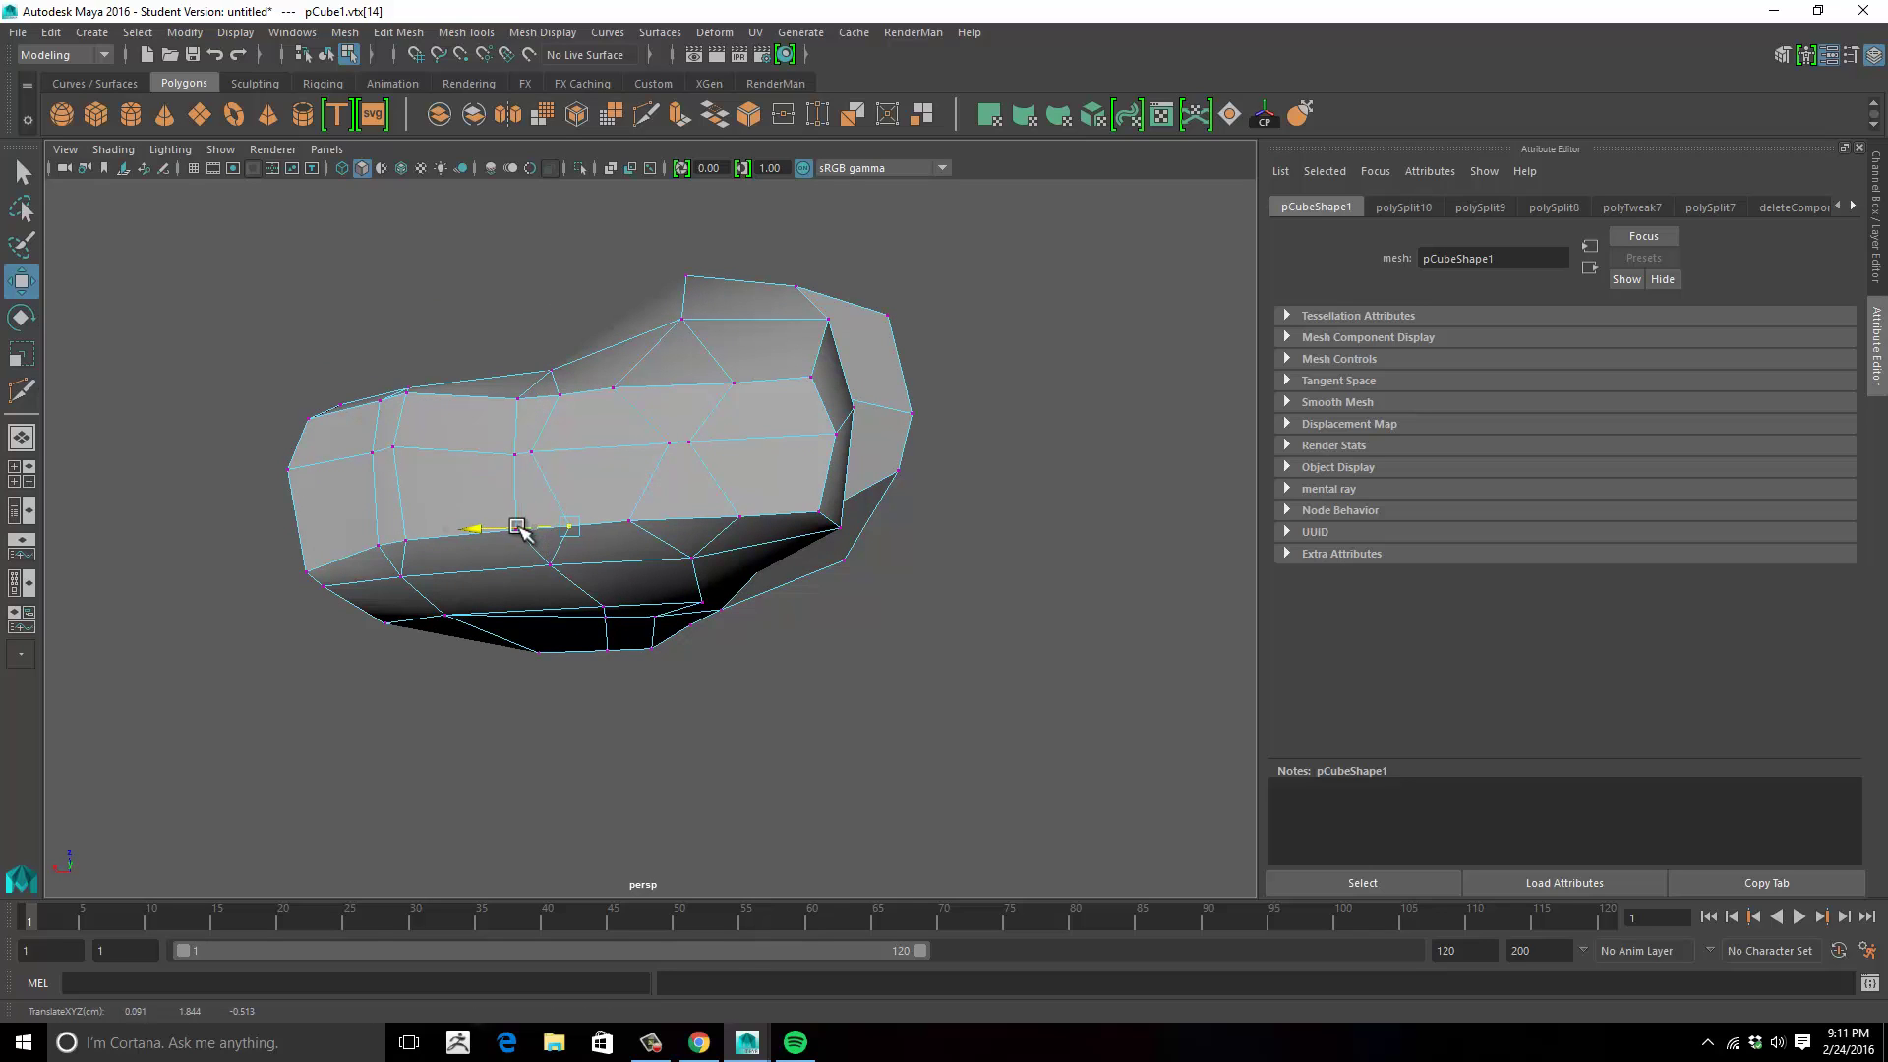
left_click_drag(487, 529, 521, 528, "alt")
left_click(497, 430)
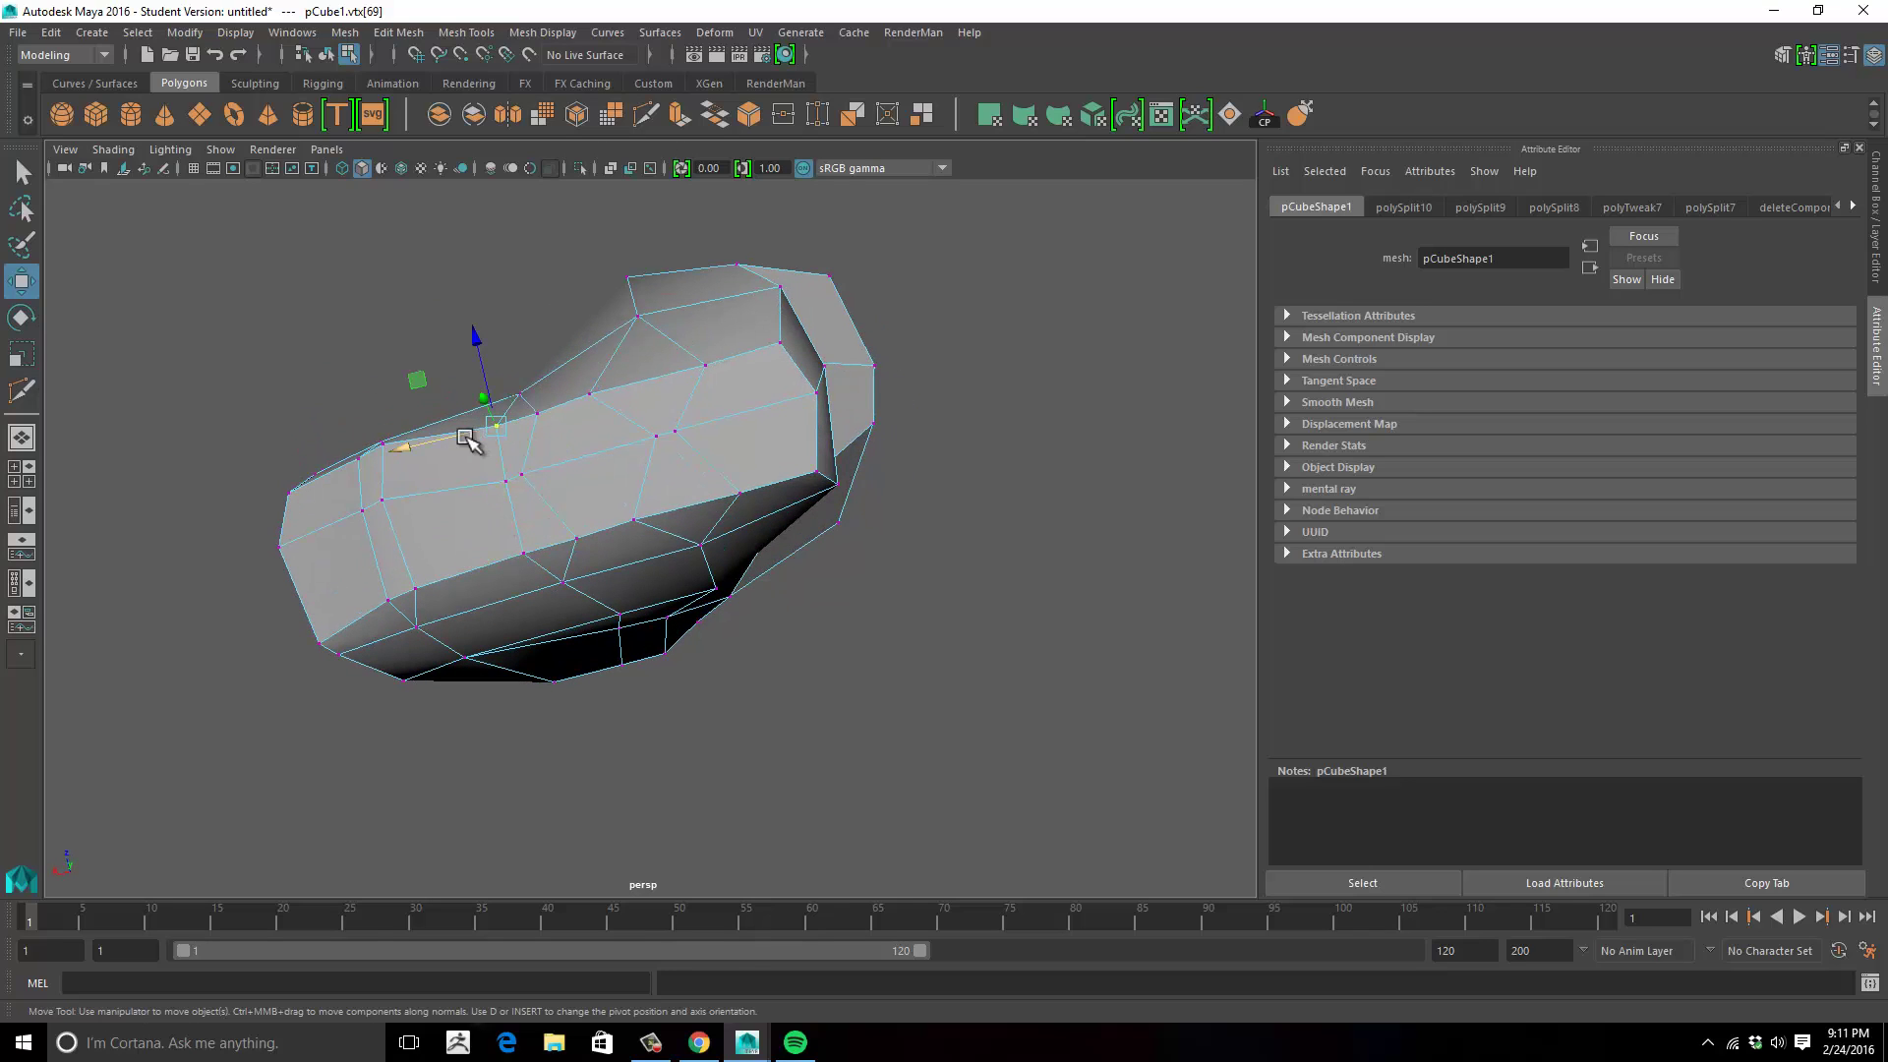
left_click_drag(472, 426, 425, 481)
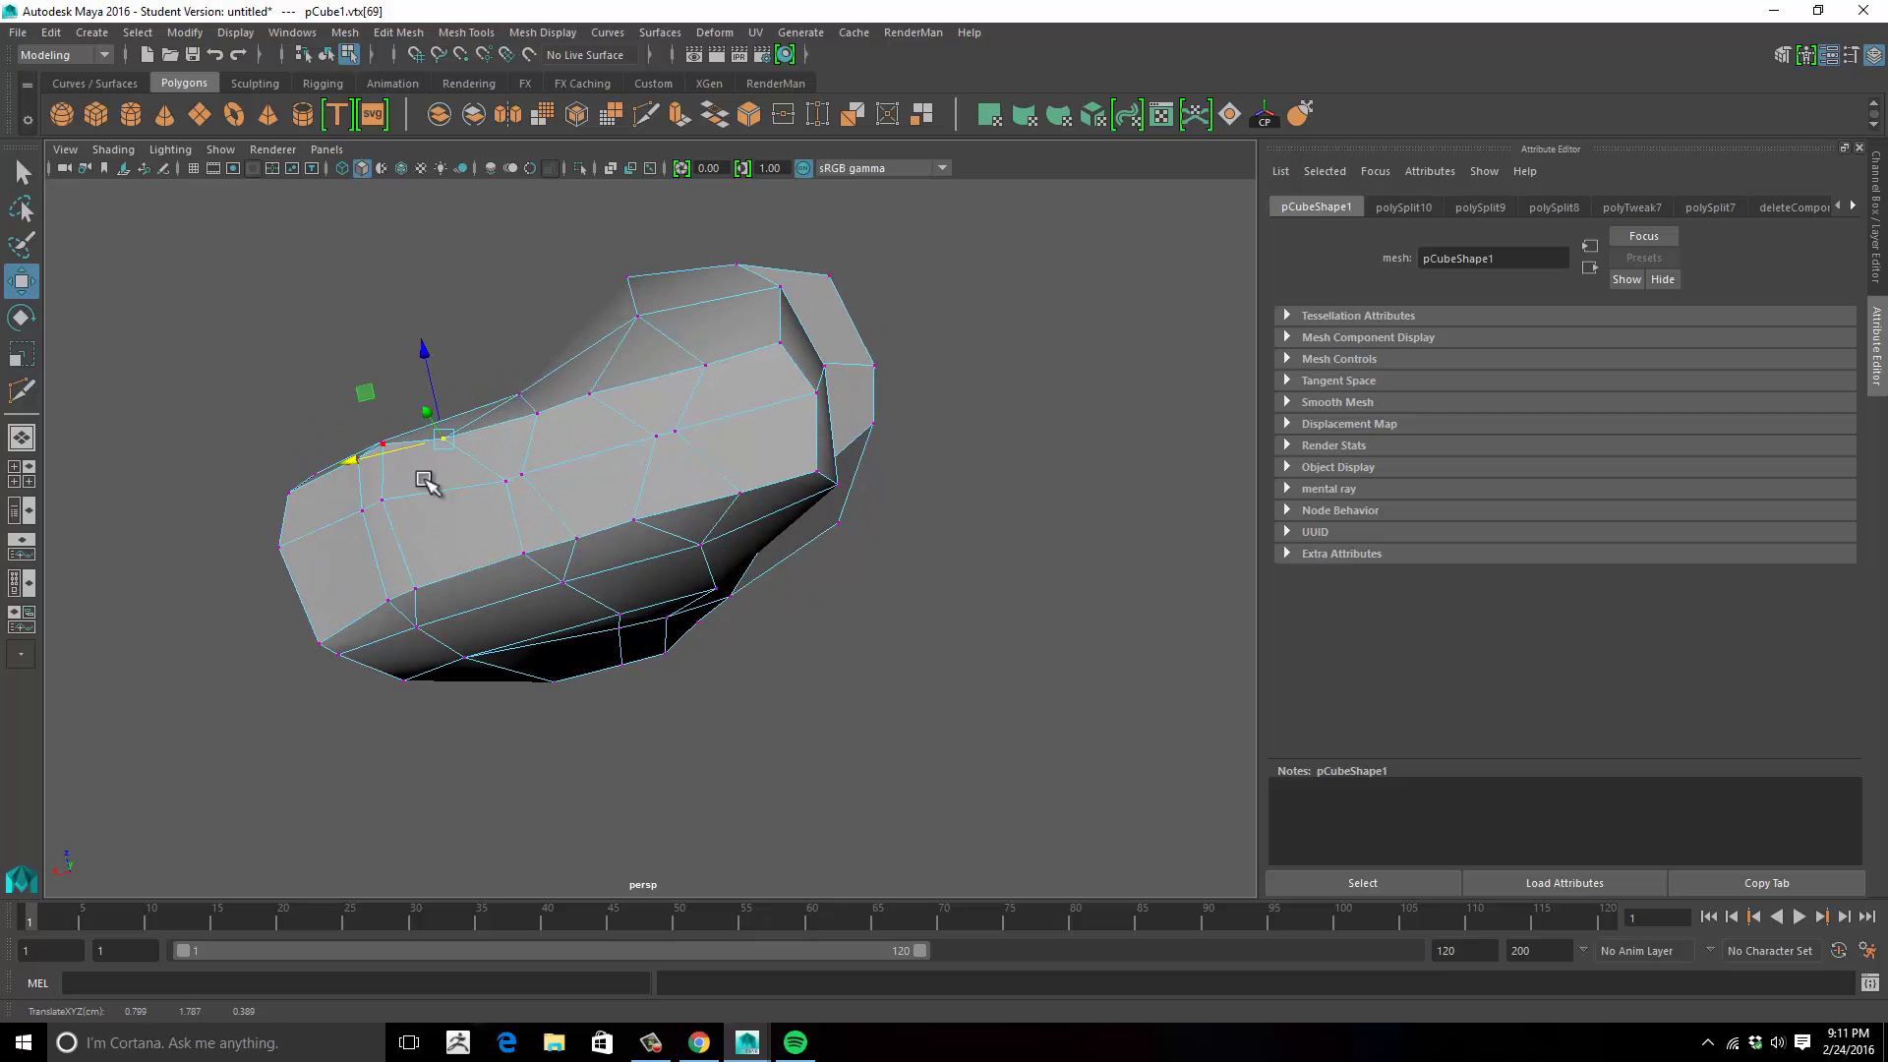
left_click(518, 556)
left_click_drag(496, 557, 456, 557)
Spread the paired outer vertices between the ring and little fingers apart on the front and back of the hand.
left_click_drag(440, 470, 573, 434, "alt")
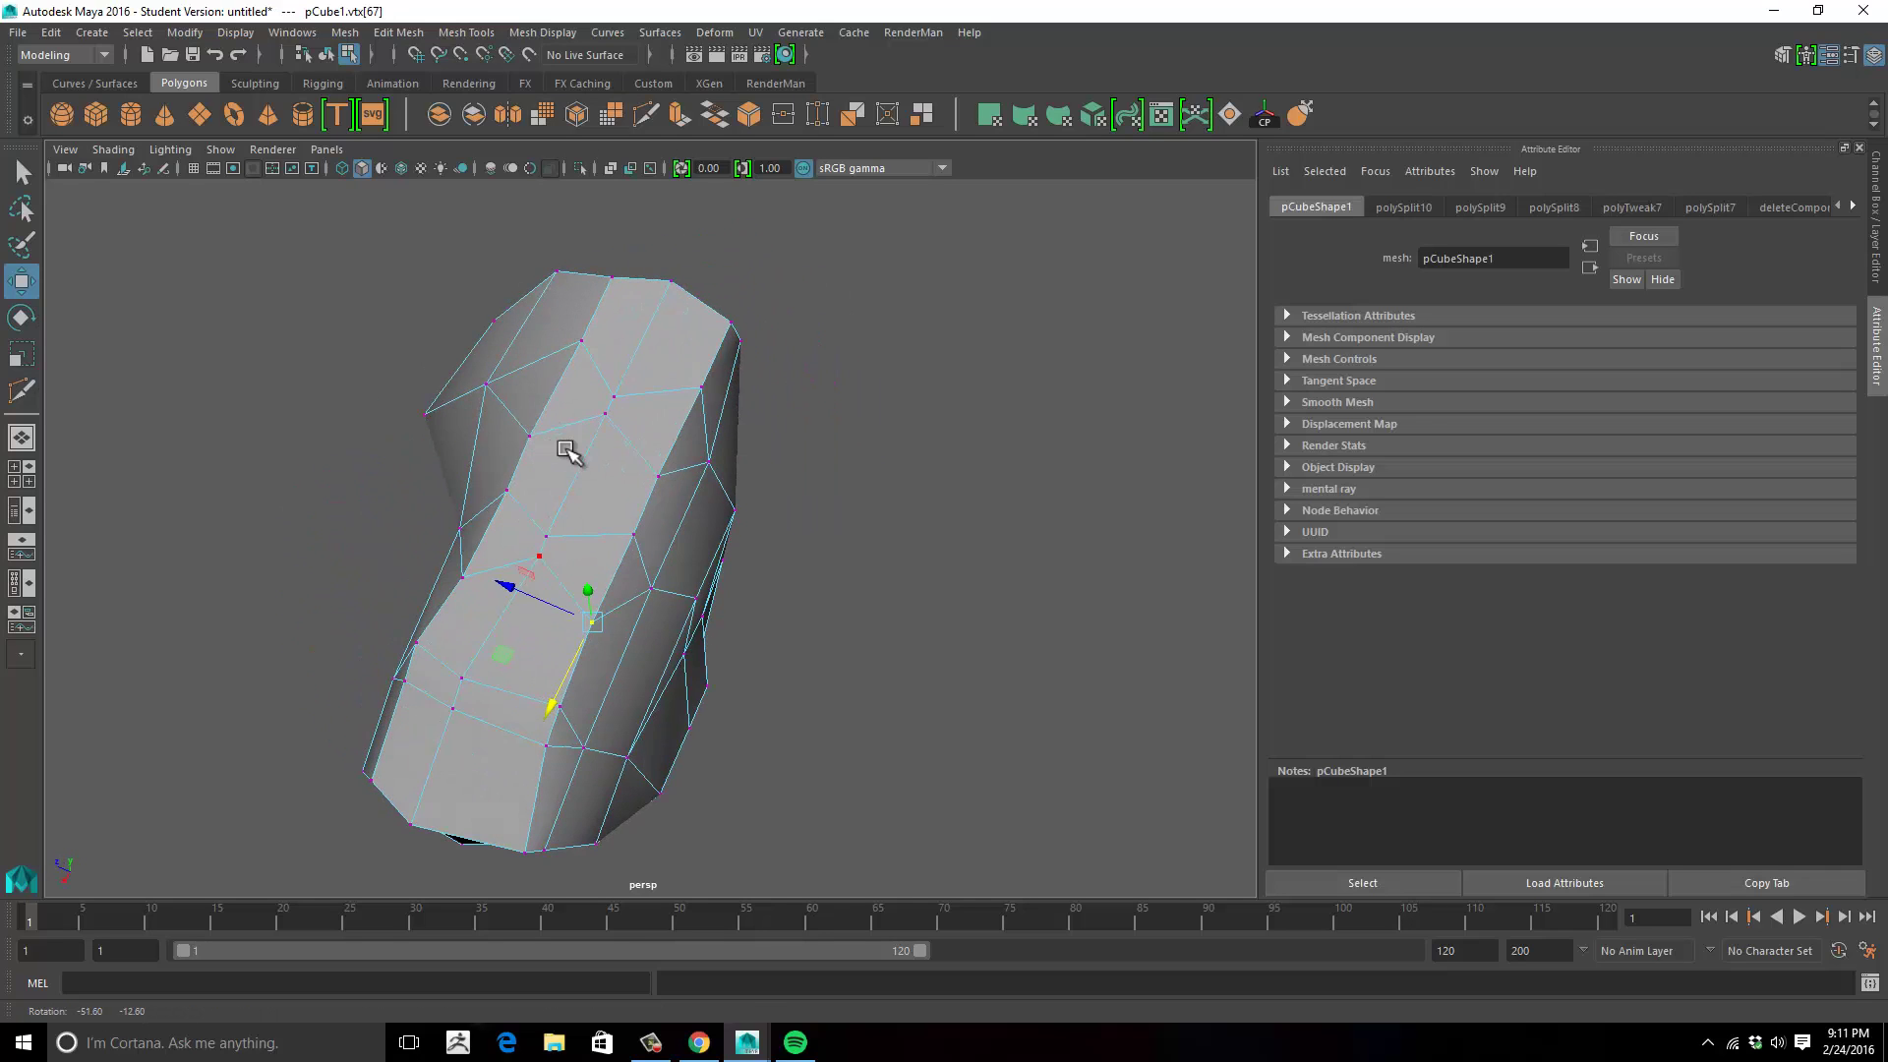
left_click(417, 641)
mouse_move(396, 685)
left_mouse_down()
mouse_move(480, 641)
mouse_move(481, 586)
mouse_move(418, 665)
left_mouse_up()
left_click(559, 709)
left_click(478, 620)
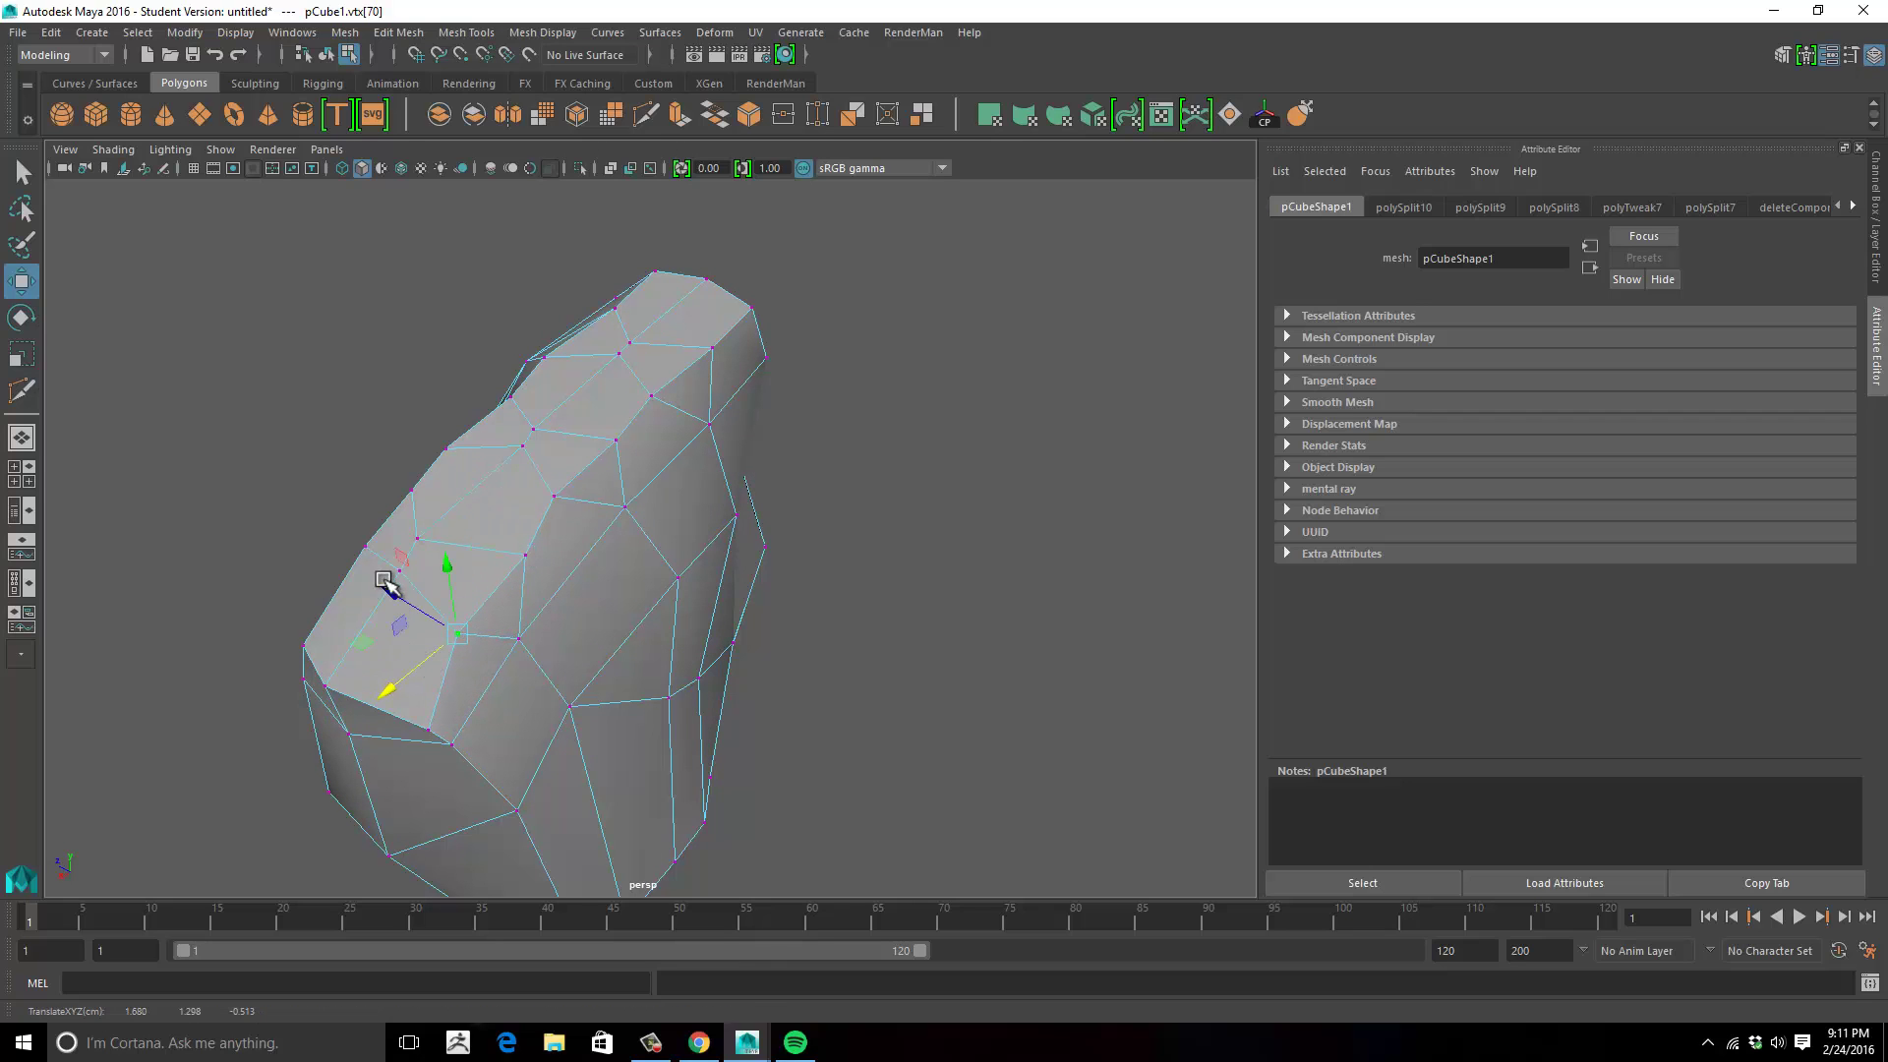
left_click(366, 547)
left_click_drag(326, 573, 560, 527)
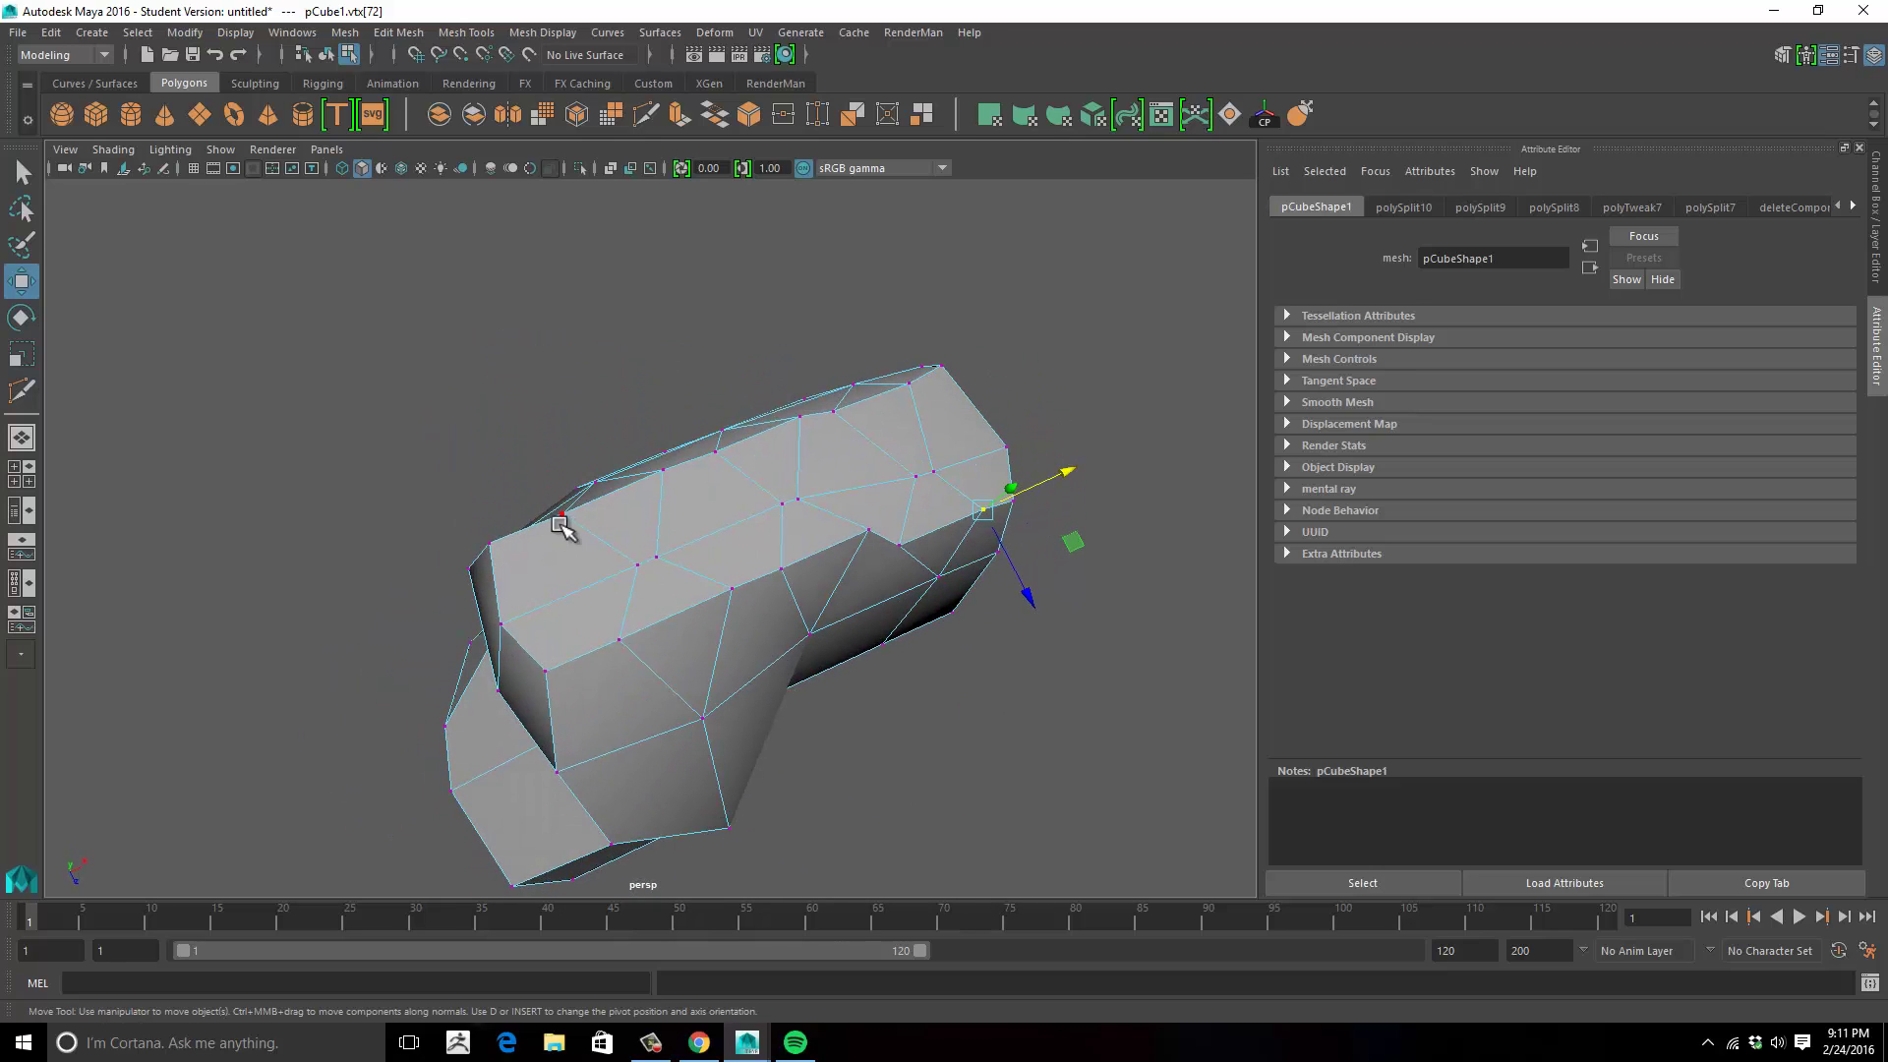
Select the end faces of all four finger bases in face mode and delete them to open holes for the fingers.
mouse_move(560, 527)
right_mouse_down()
mouse_move(548, 539)
mouse_move(590, 527)
right_mouse_up()
left_click(569, 605)
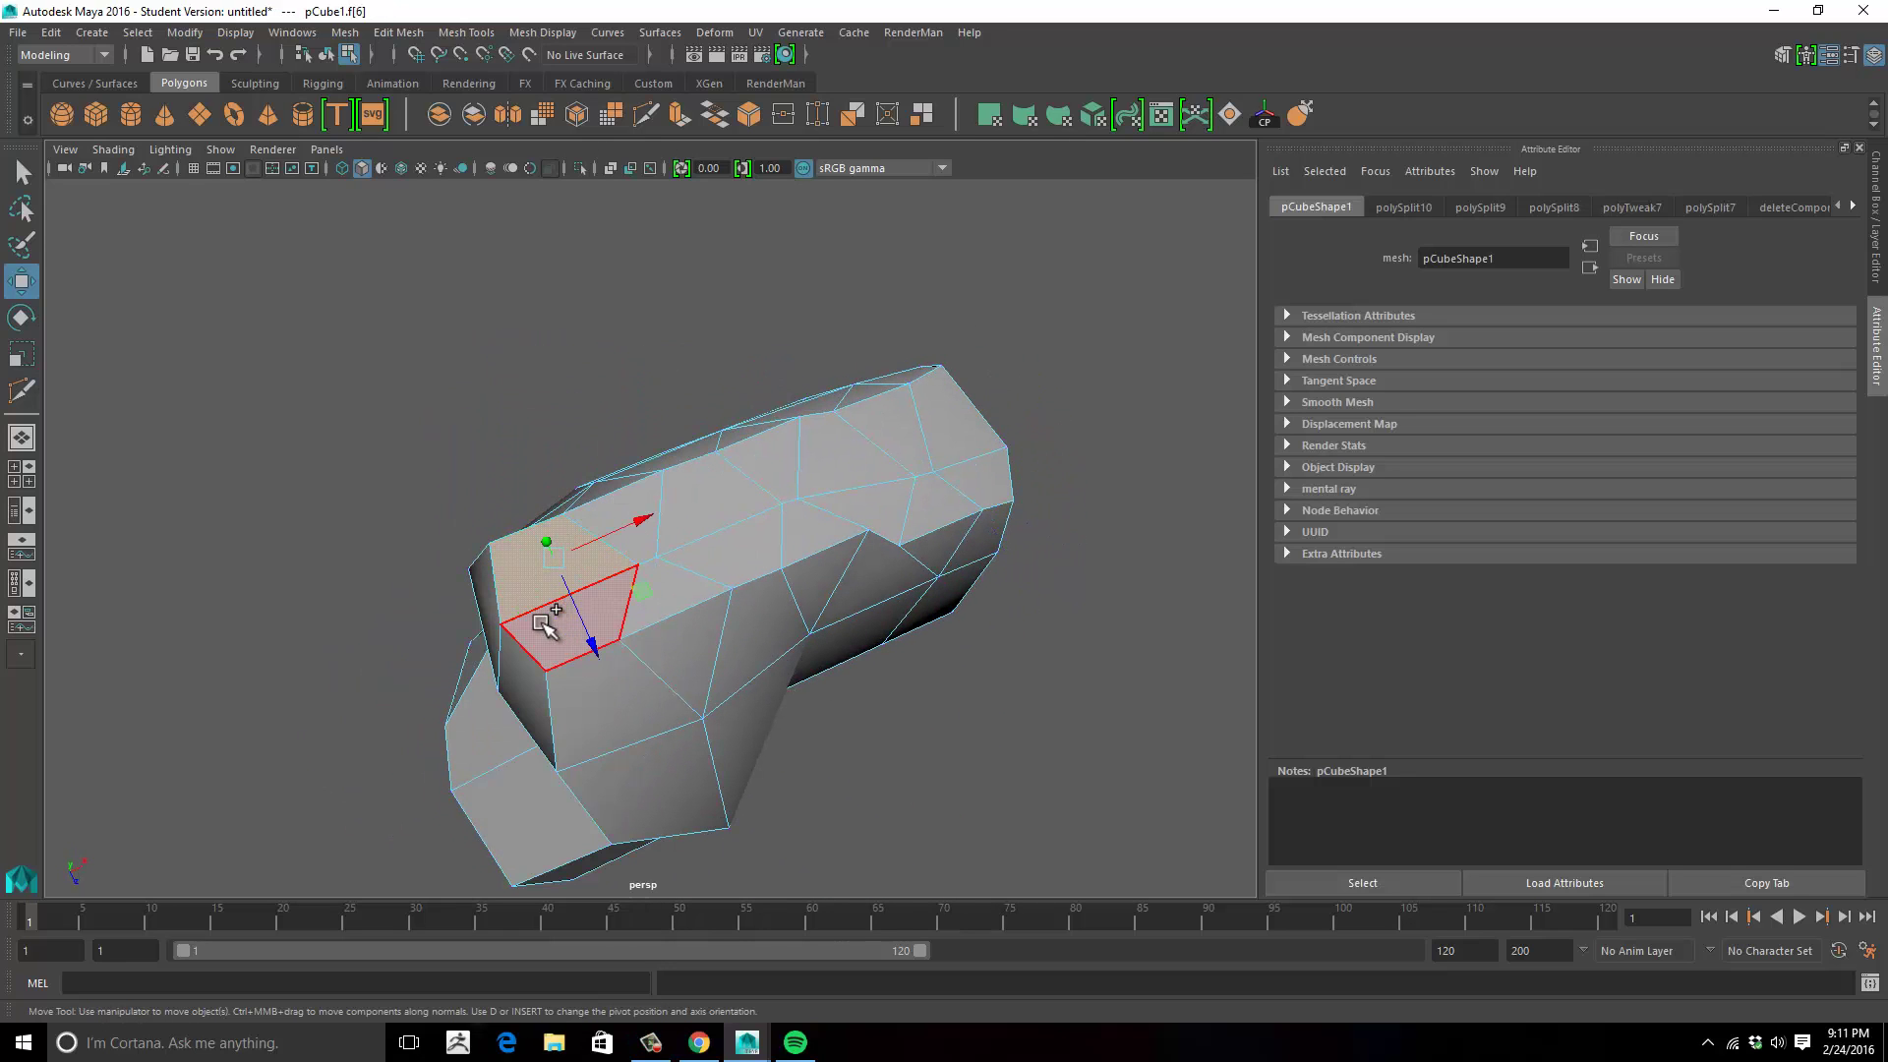
left_click(548, 621, "shift")
left_click(728, 515, "shift")
left_click(741, 540, "shift")
left_click(812, 469, "shift")
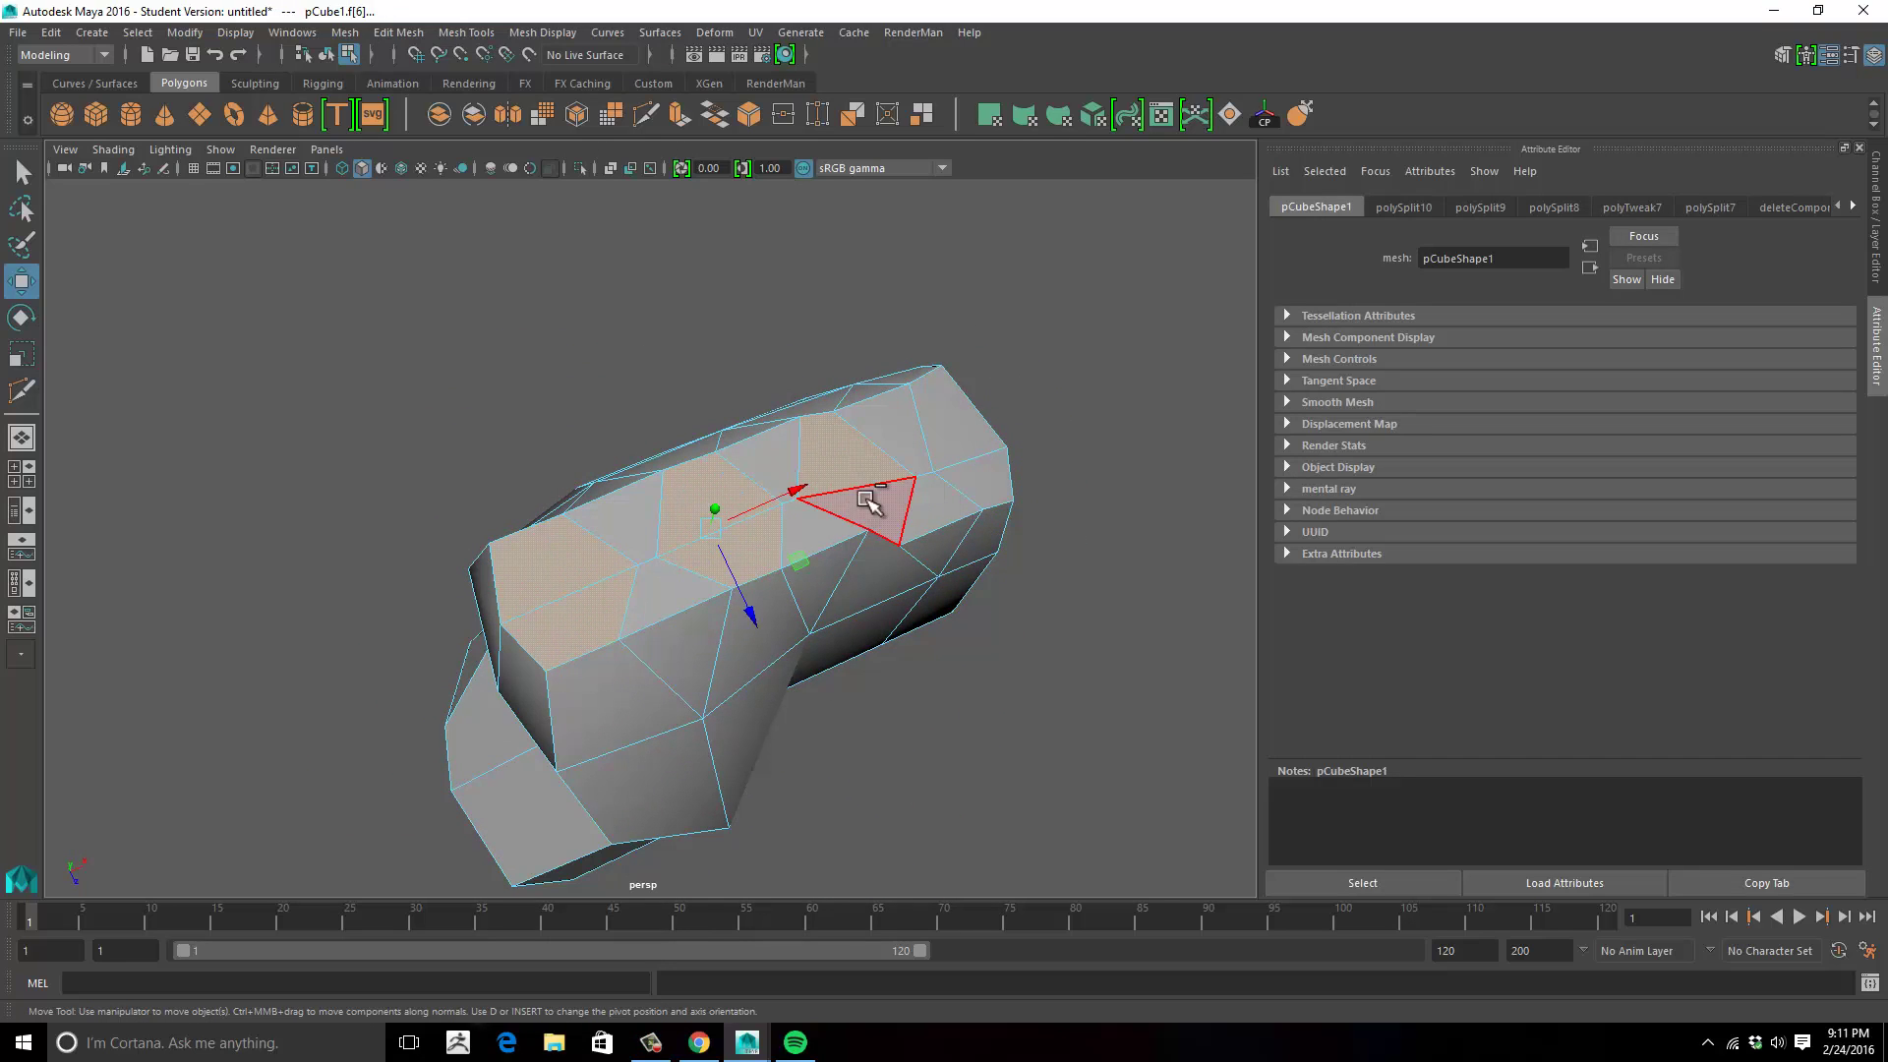
left_click(960, 438, "shift")
left_click_drag(961, 582, 998, 475, "alt")
key("Delete")
Delete the two faces at the thumb base to open a hole for the thumb.
left_click(777, 537)
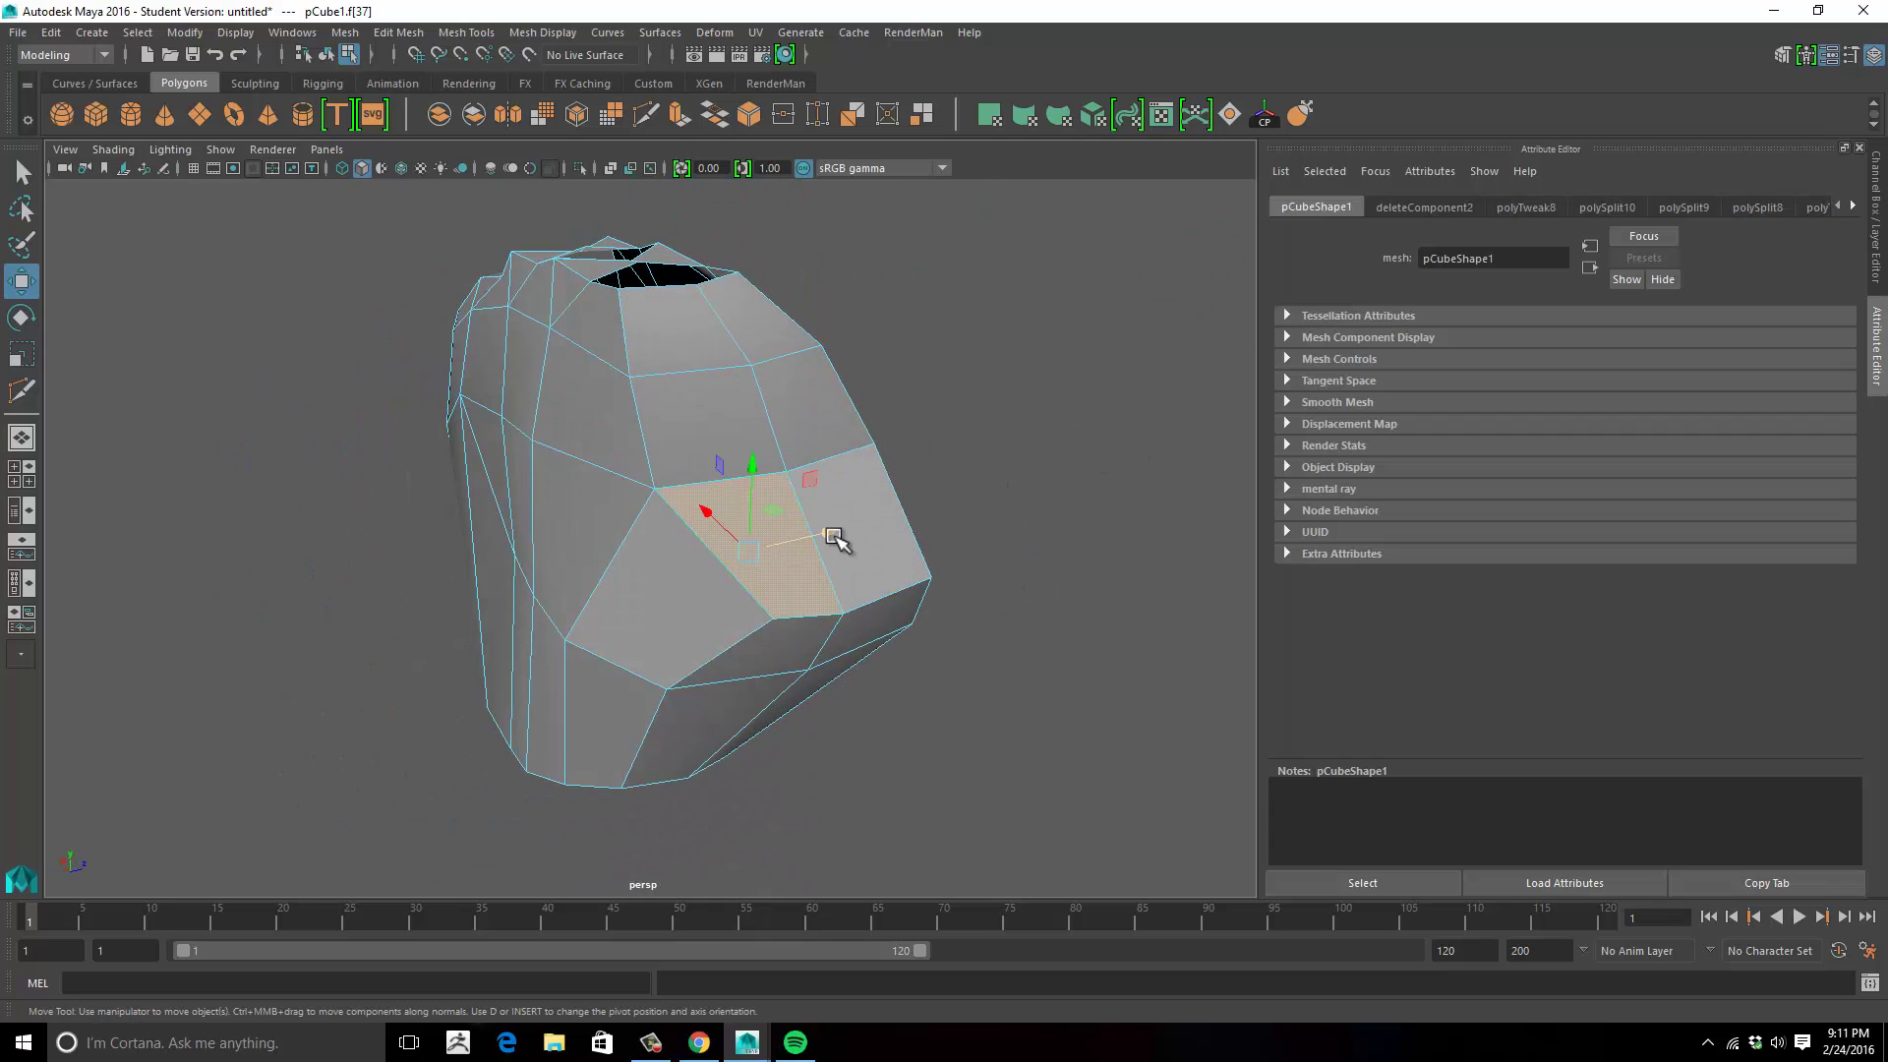
left_click(868, 529, "shift")
key("Delete")
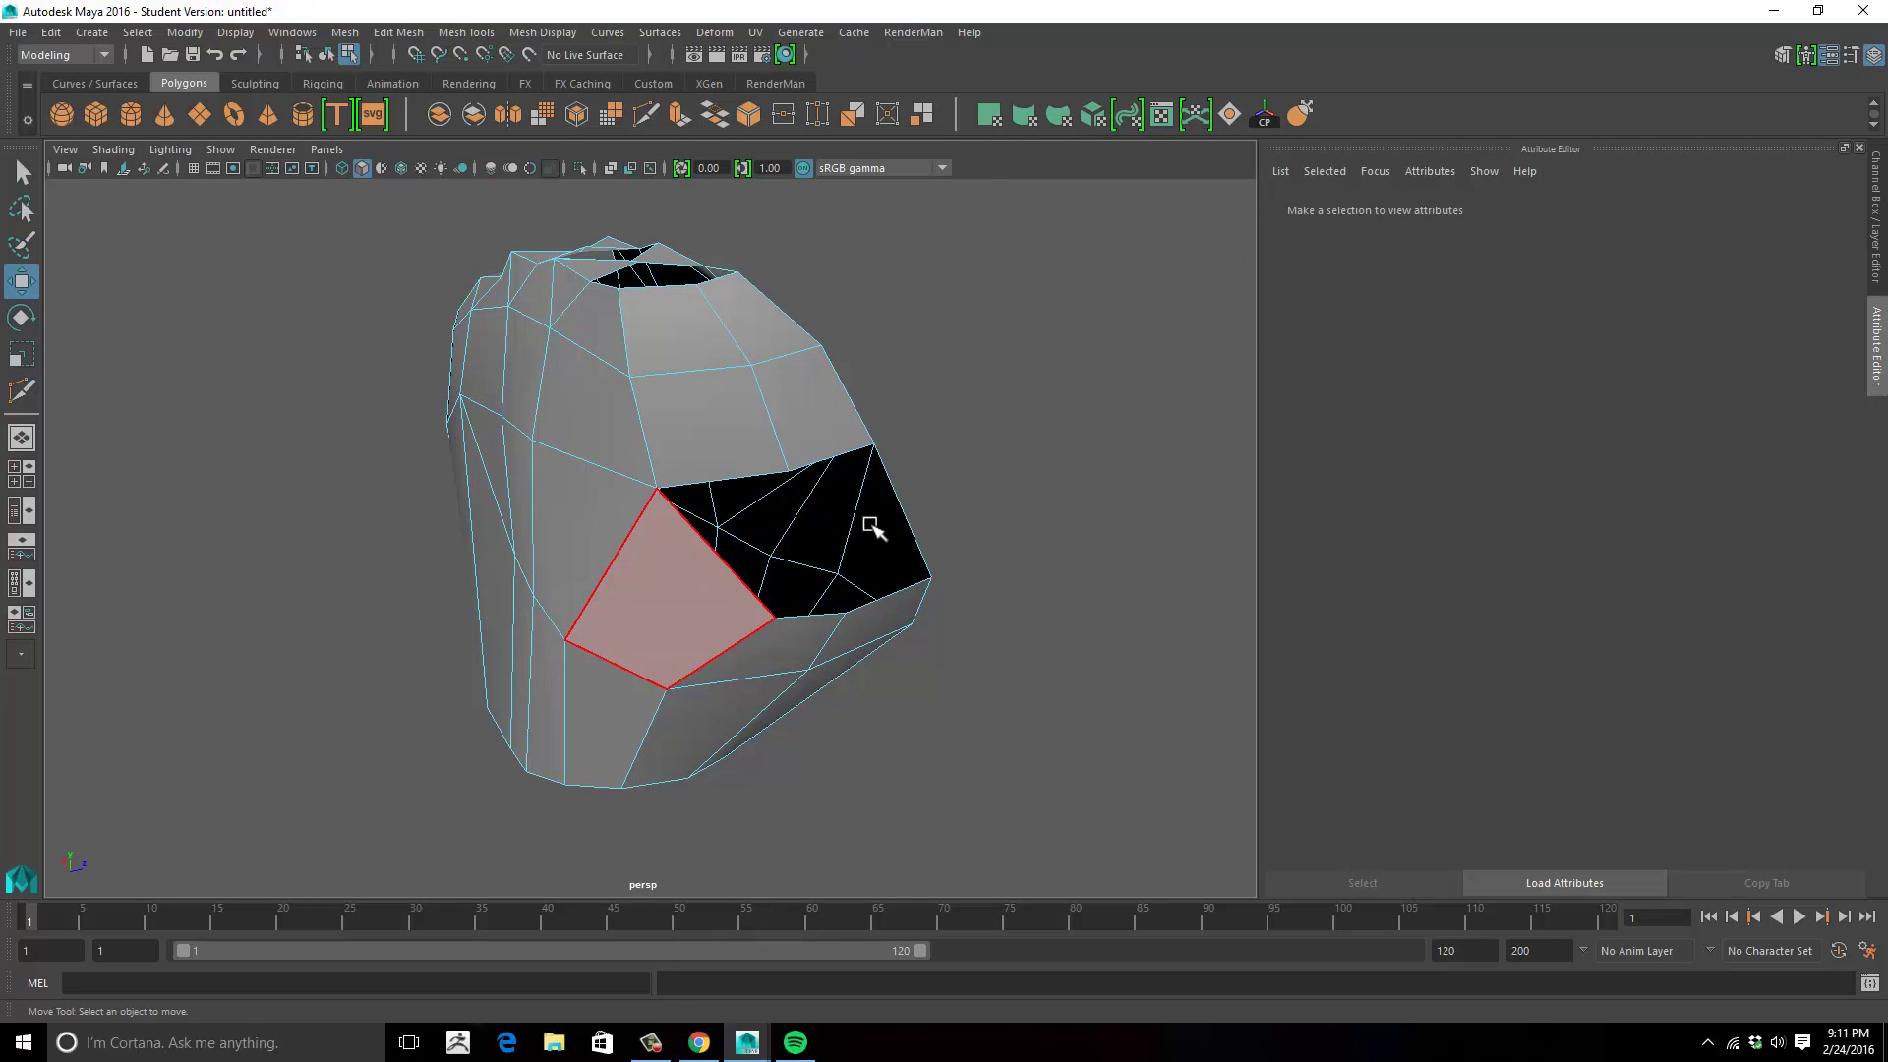
Turn on smooth mesh preview, return to object mode and inspect the palm with its finger and thumb openings.
left_click_drag(944, 535, 961, 559, "alt")
left_click_drag(691, 429, 885, 590, "alt")
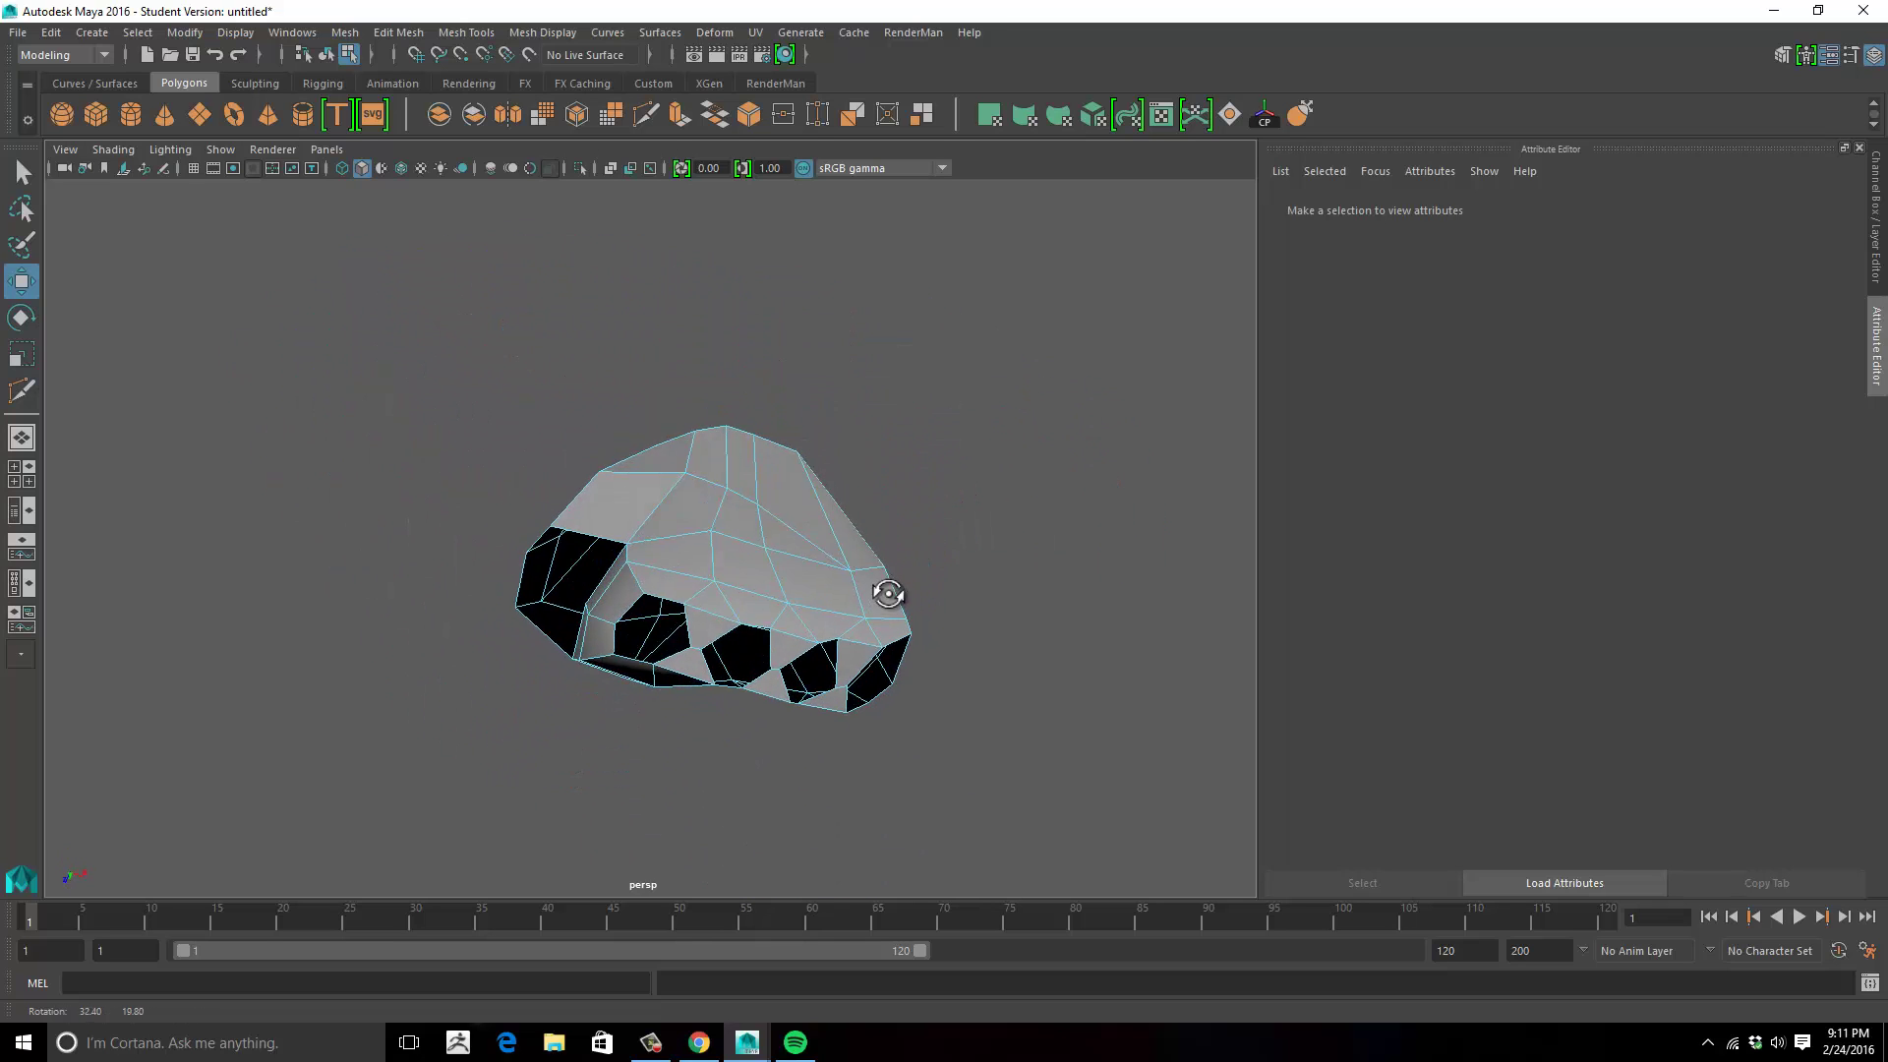
key("3")
left_click_drag(750, 557, 708, 542, "alt")
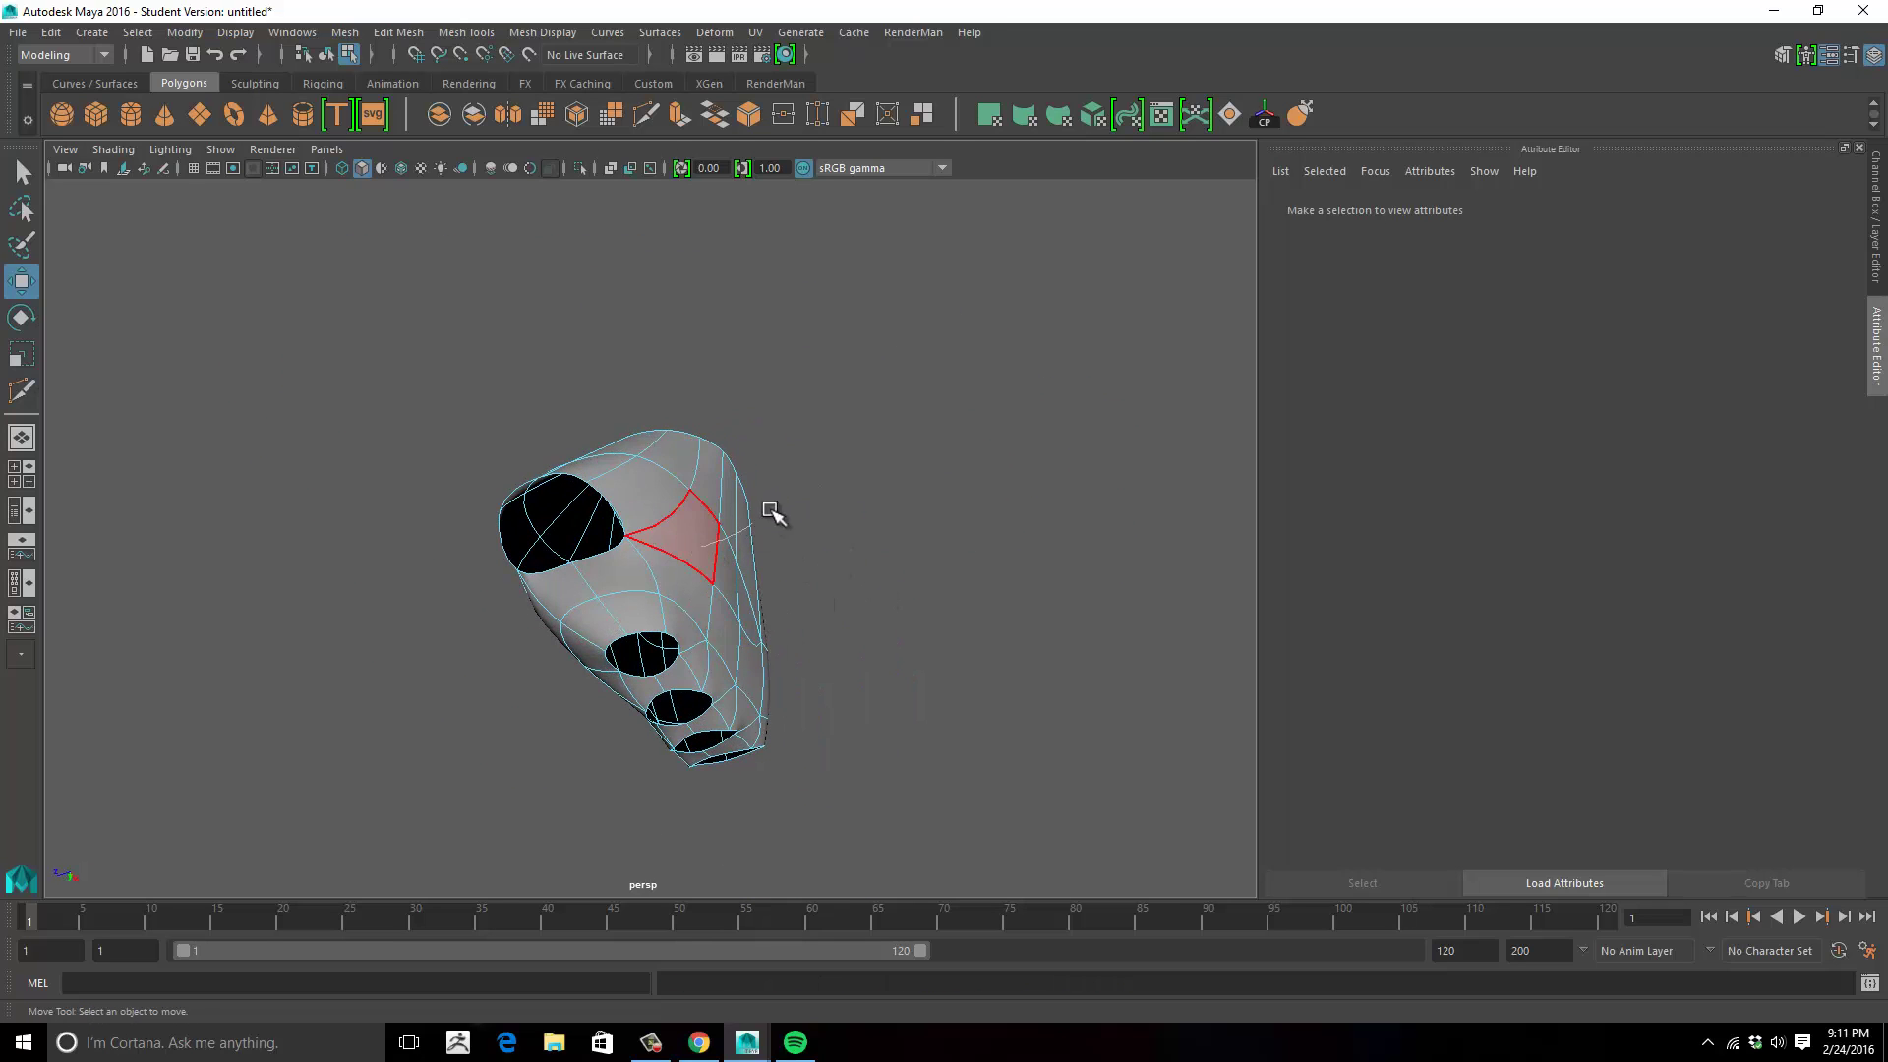
right_click_drag(772, 513, 801, 442)
left_click_drag(876, 540, 754, 639, "alt")
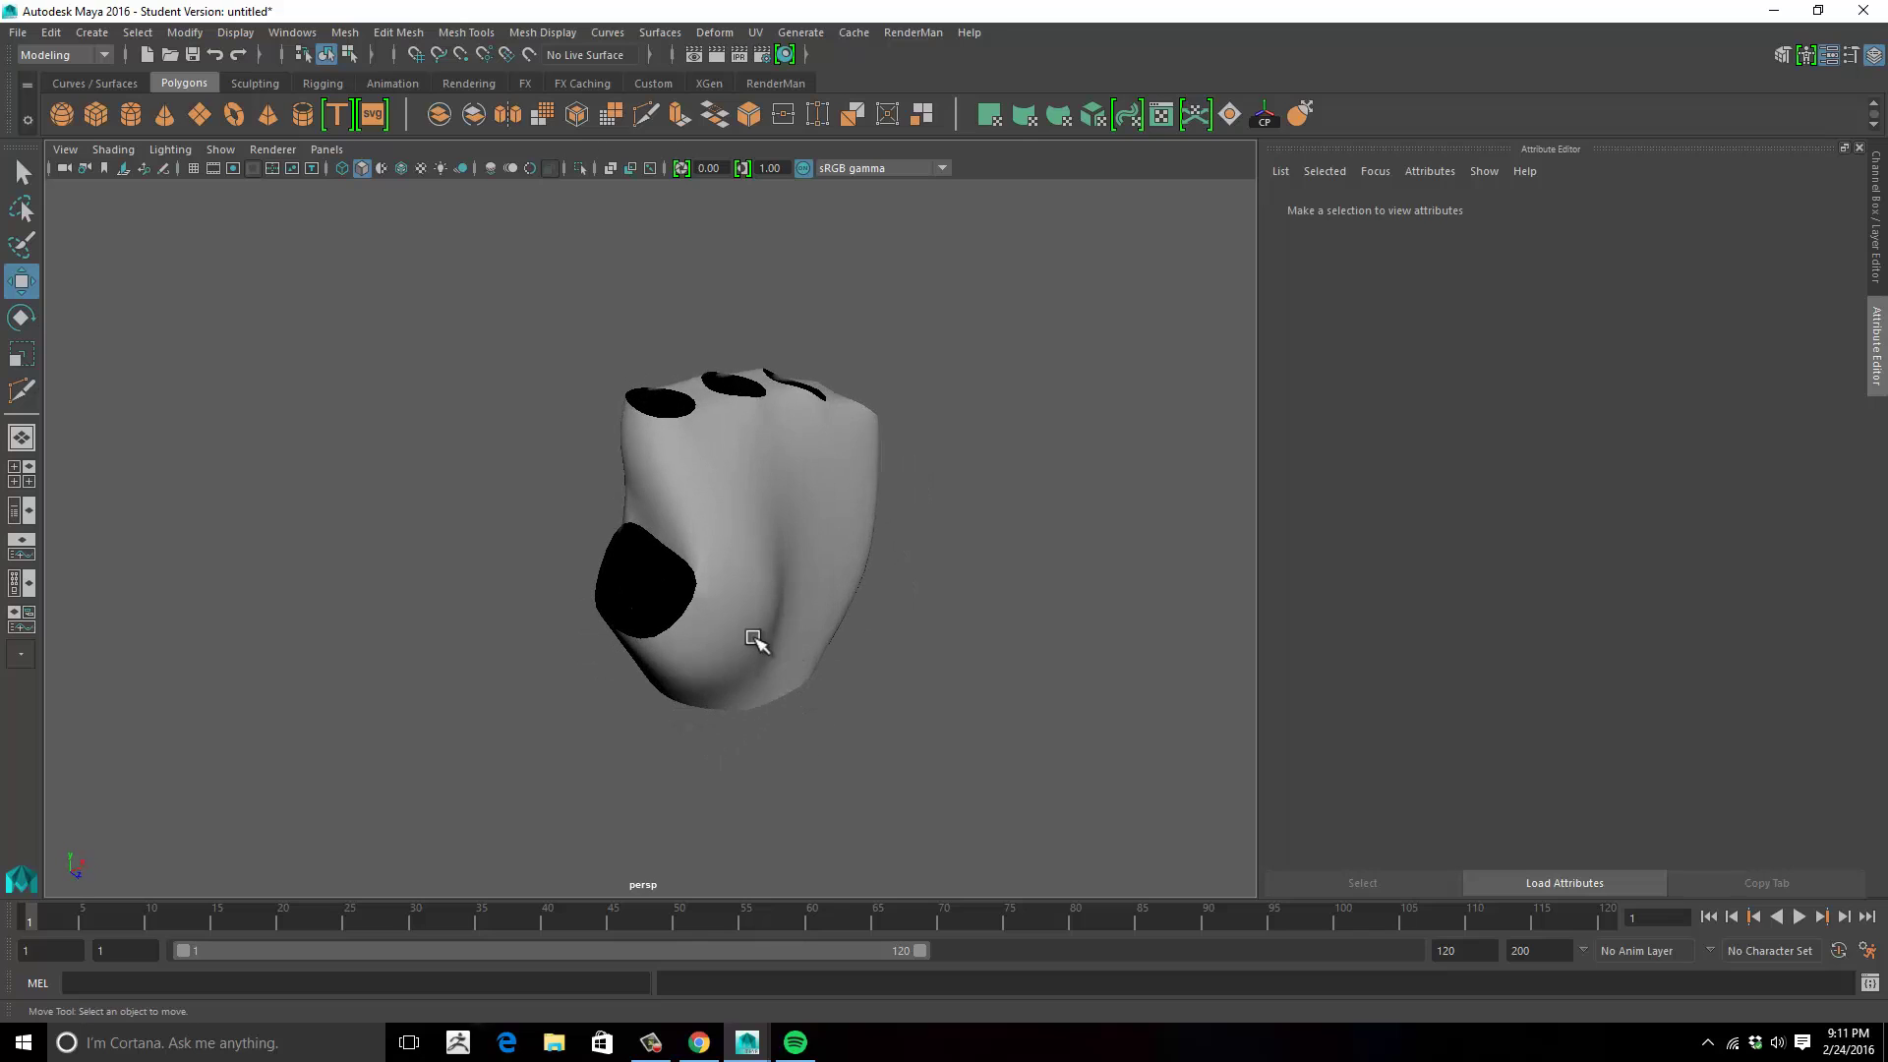
Turn off the smooth preview on the palm mesh and switch it to vertex mode.
left_click(755, 639)
key("1")
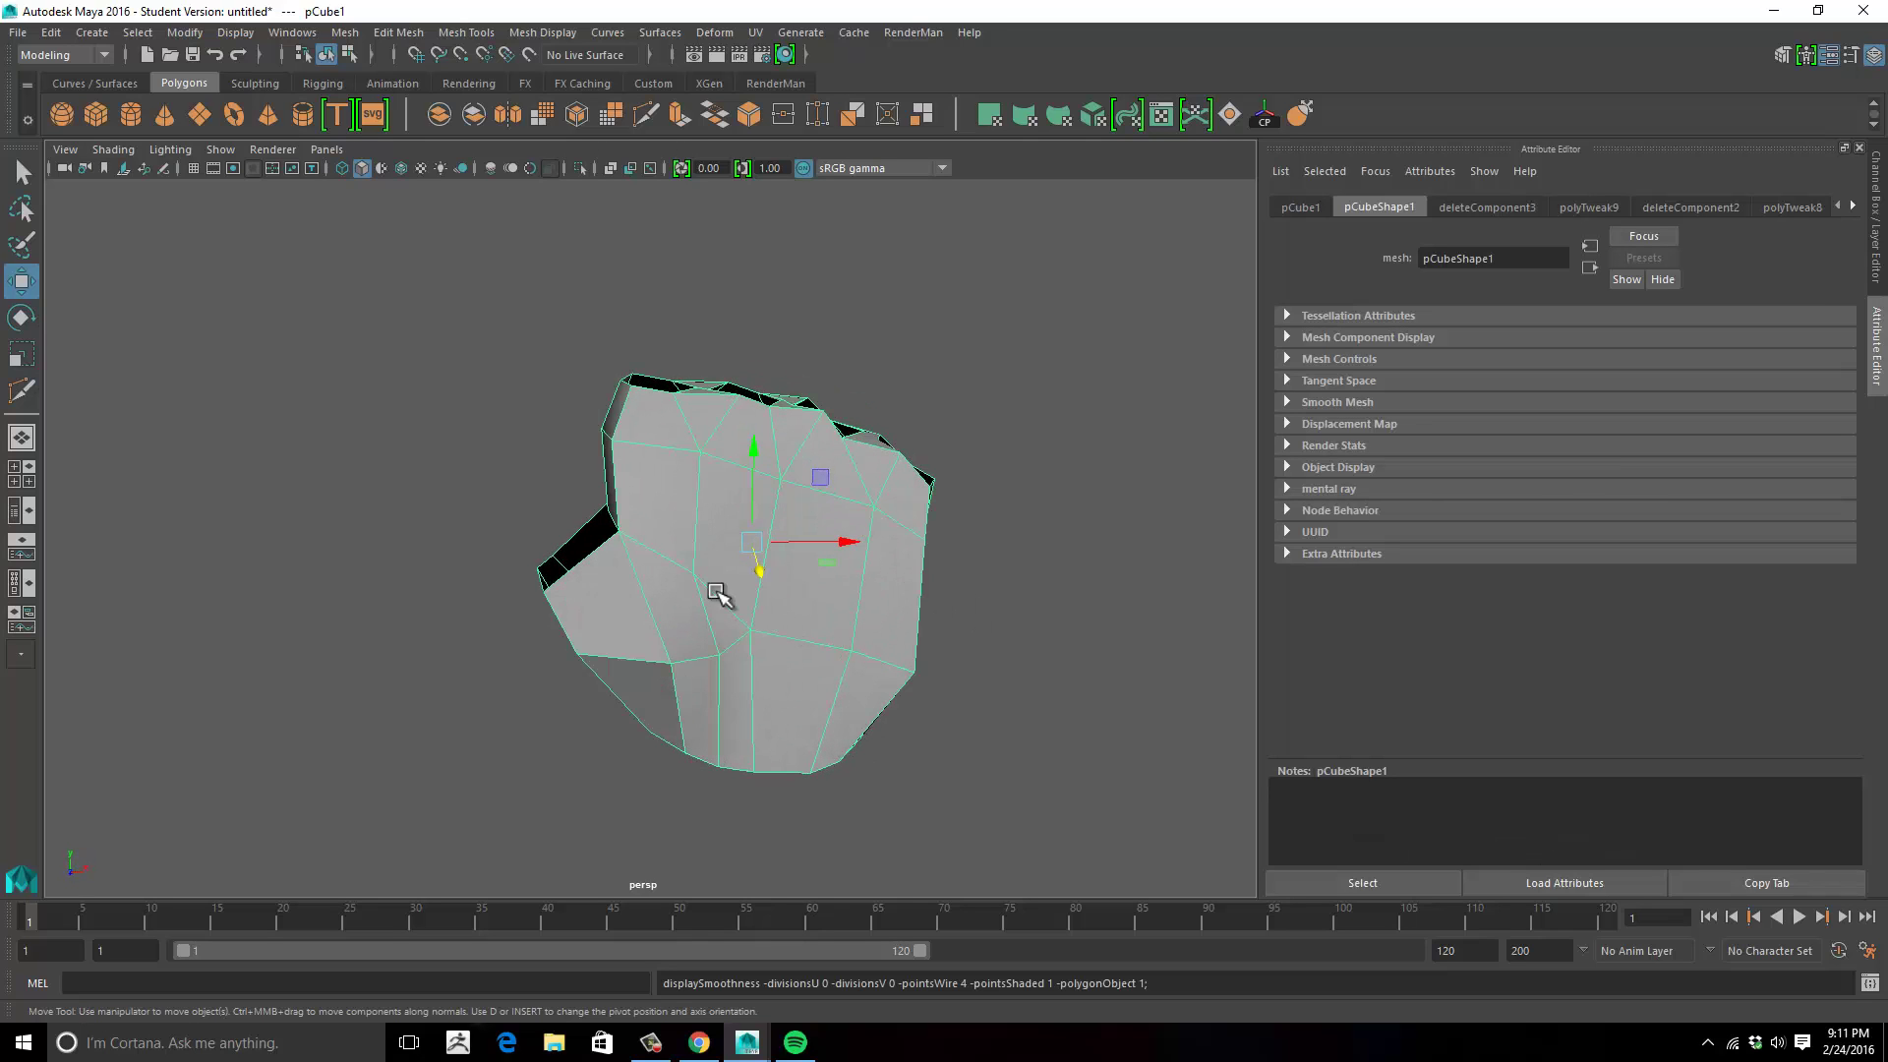
right_click(695, 572)
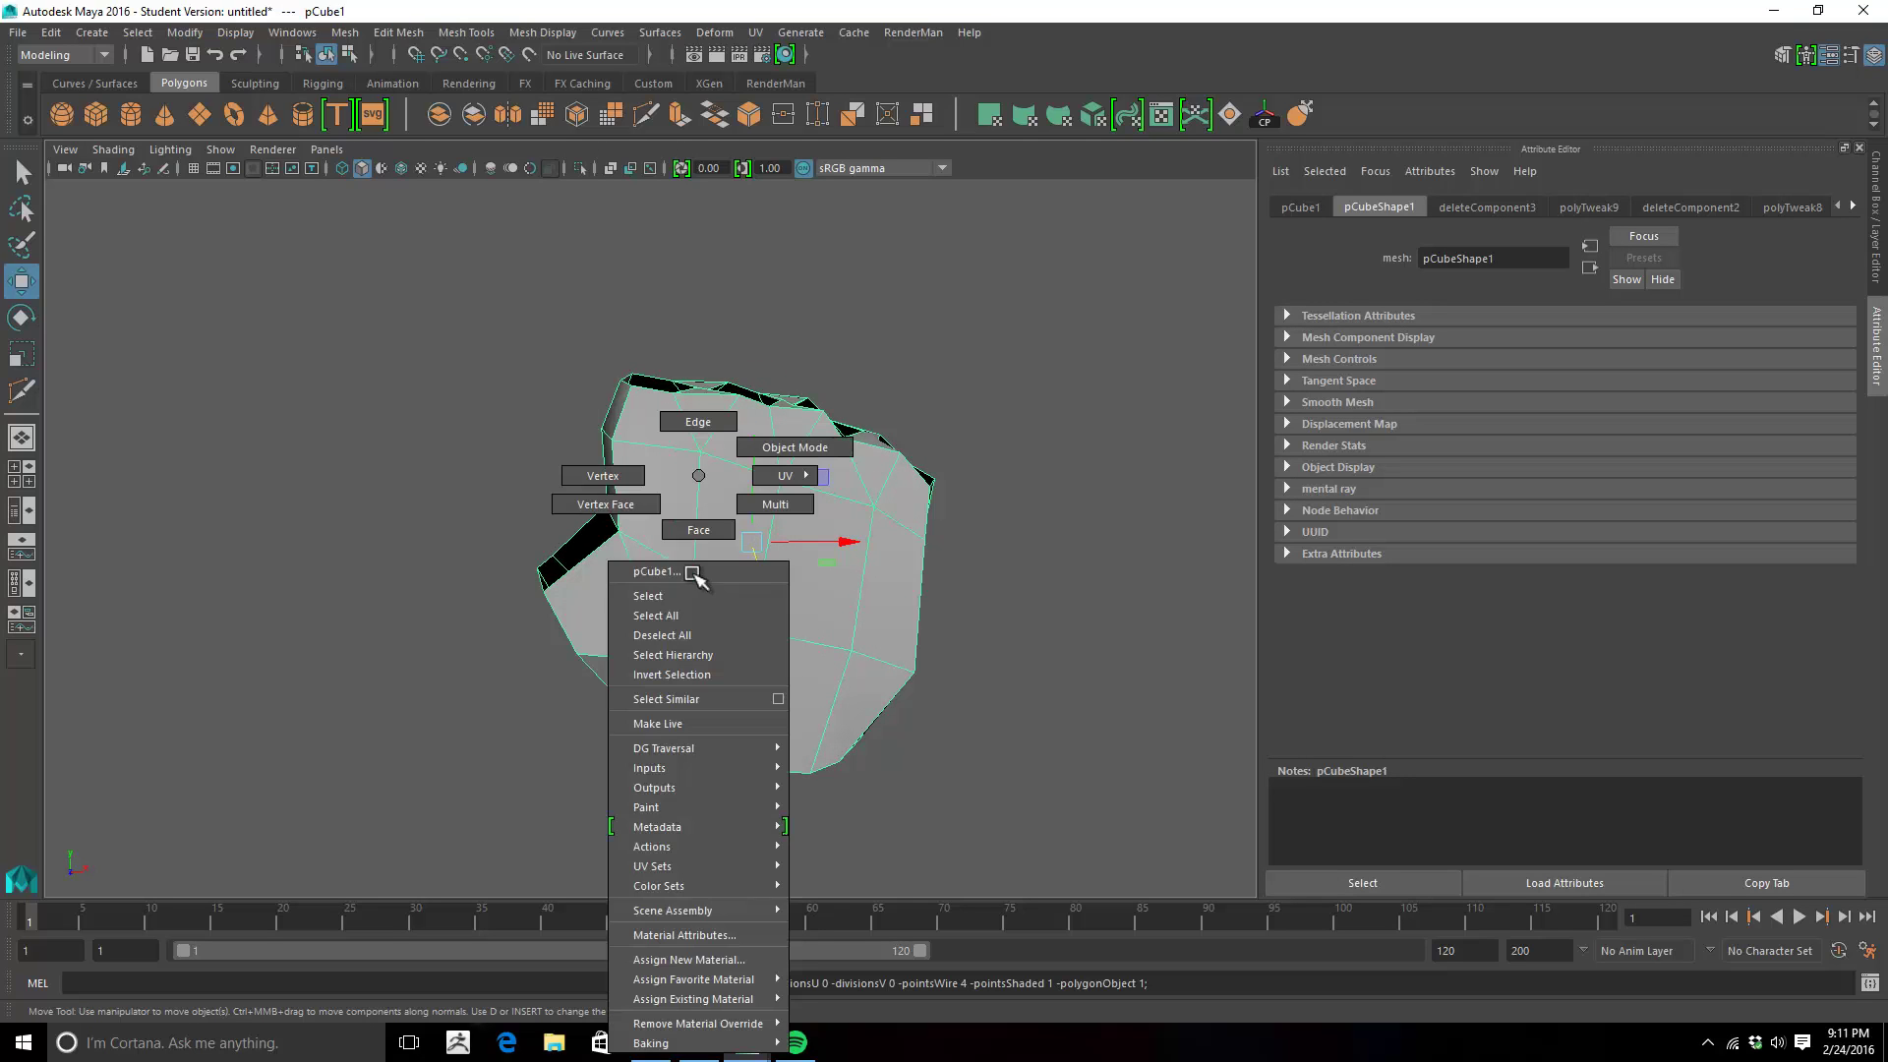
right_click_drag(634, 491, 614, 479)
Examine the palm's vertices against the reference in the front view and from several perspective angles.
key("space")
key("space")
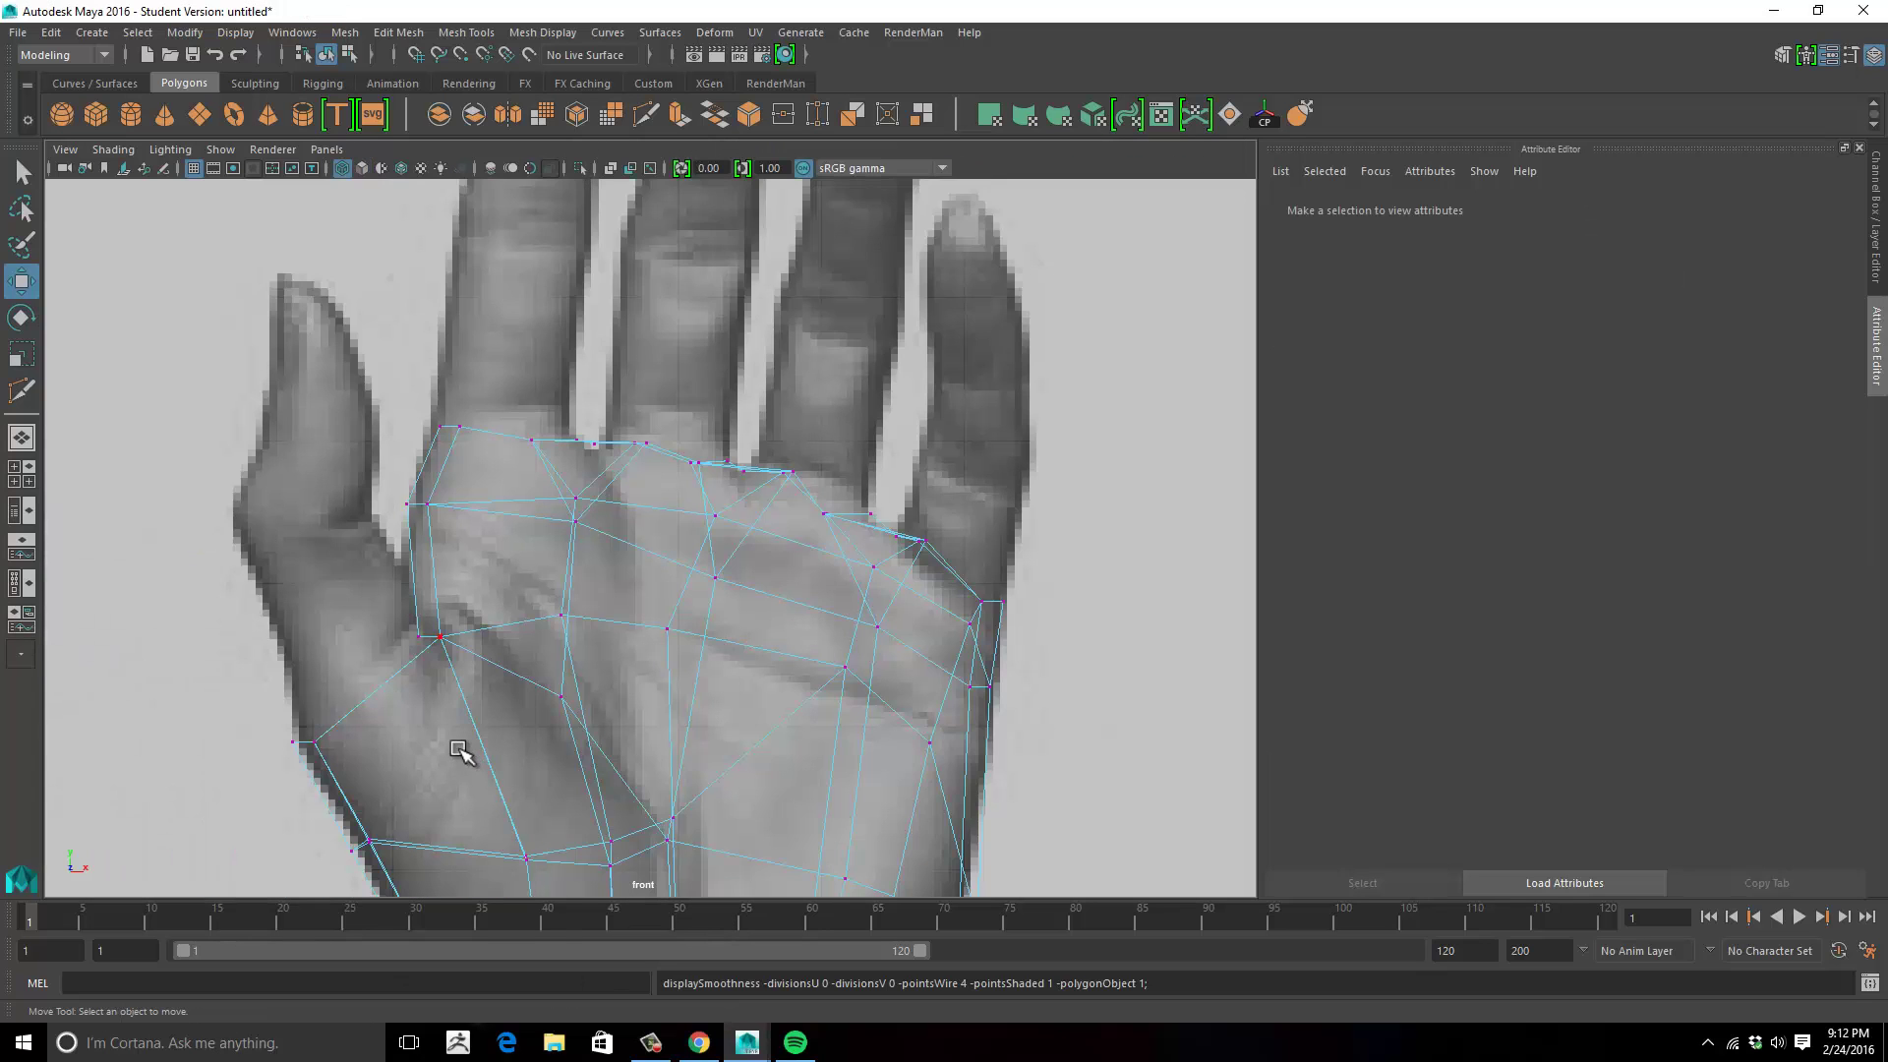
middle_click_drag(461, 749, 484, 555, "alt")
middle_click_drag(611, 662, 652, 602, "alt")
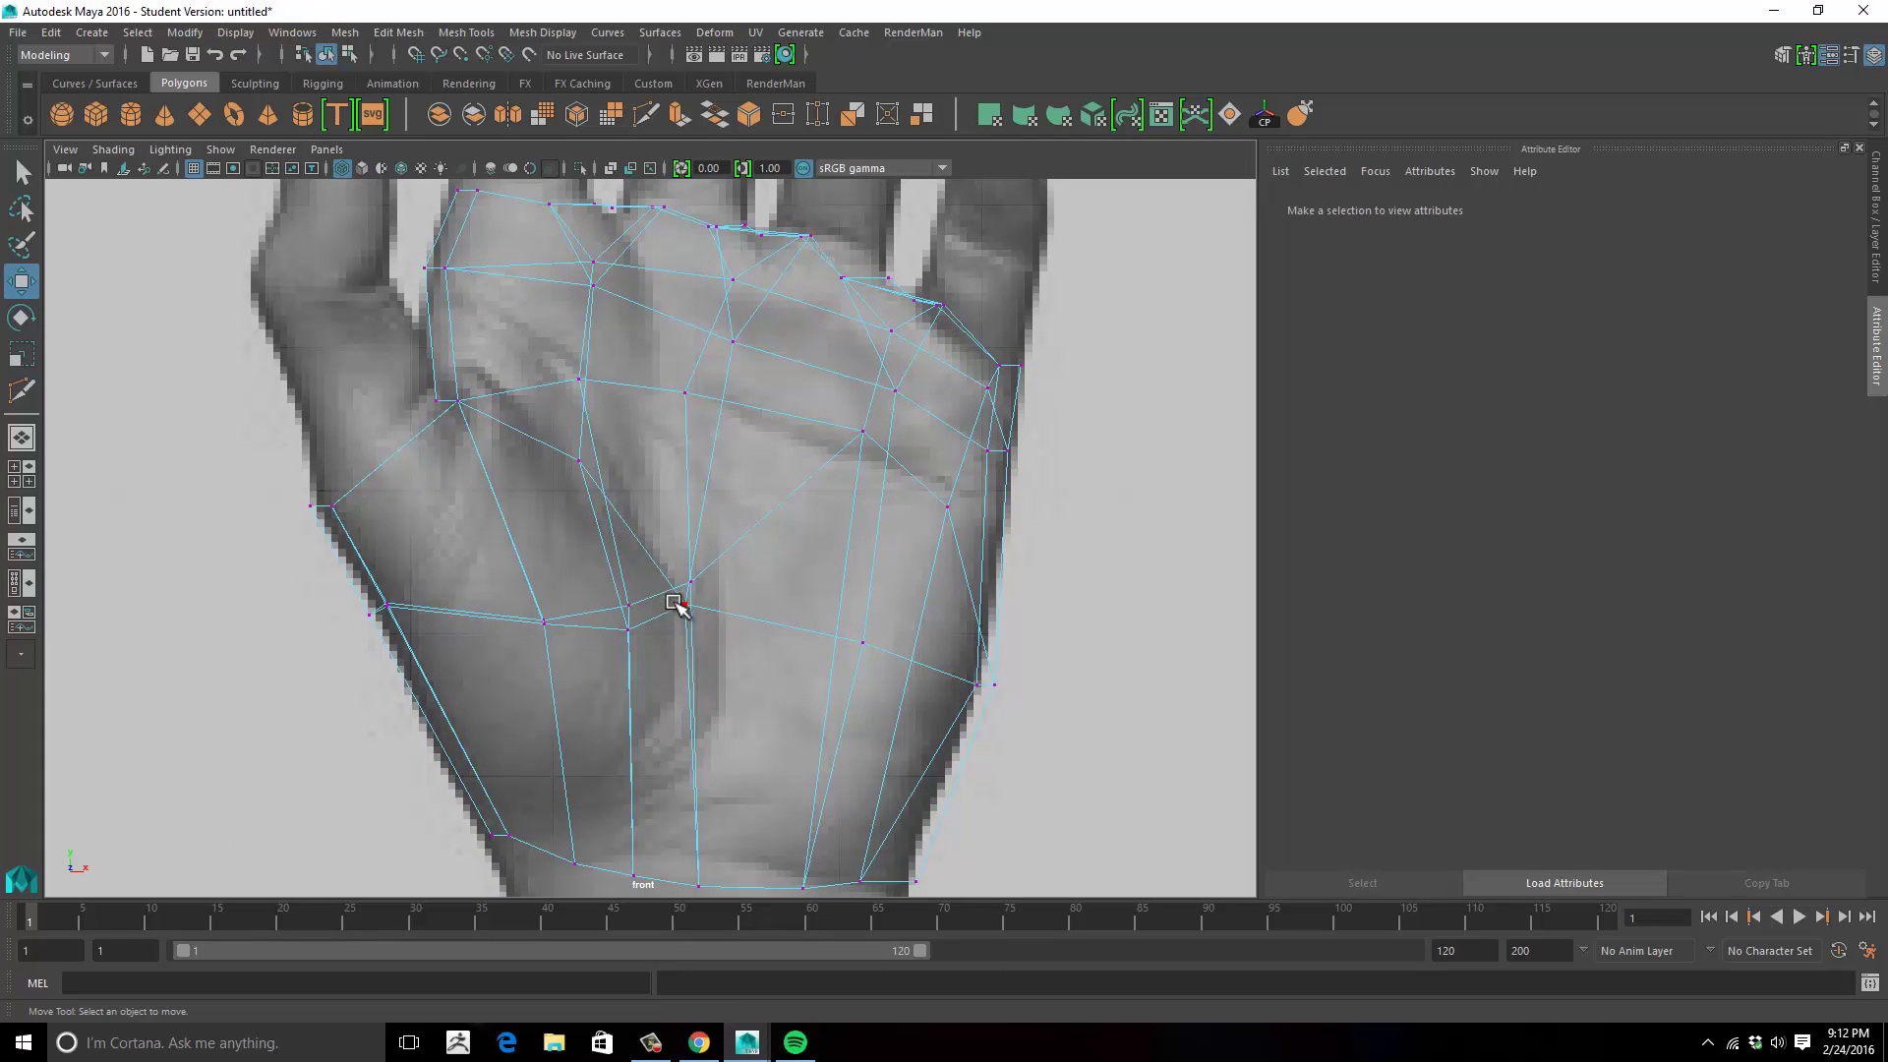
left_click(675, 603)
scroll(786, 587, "down", 3)
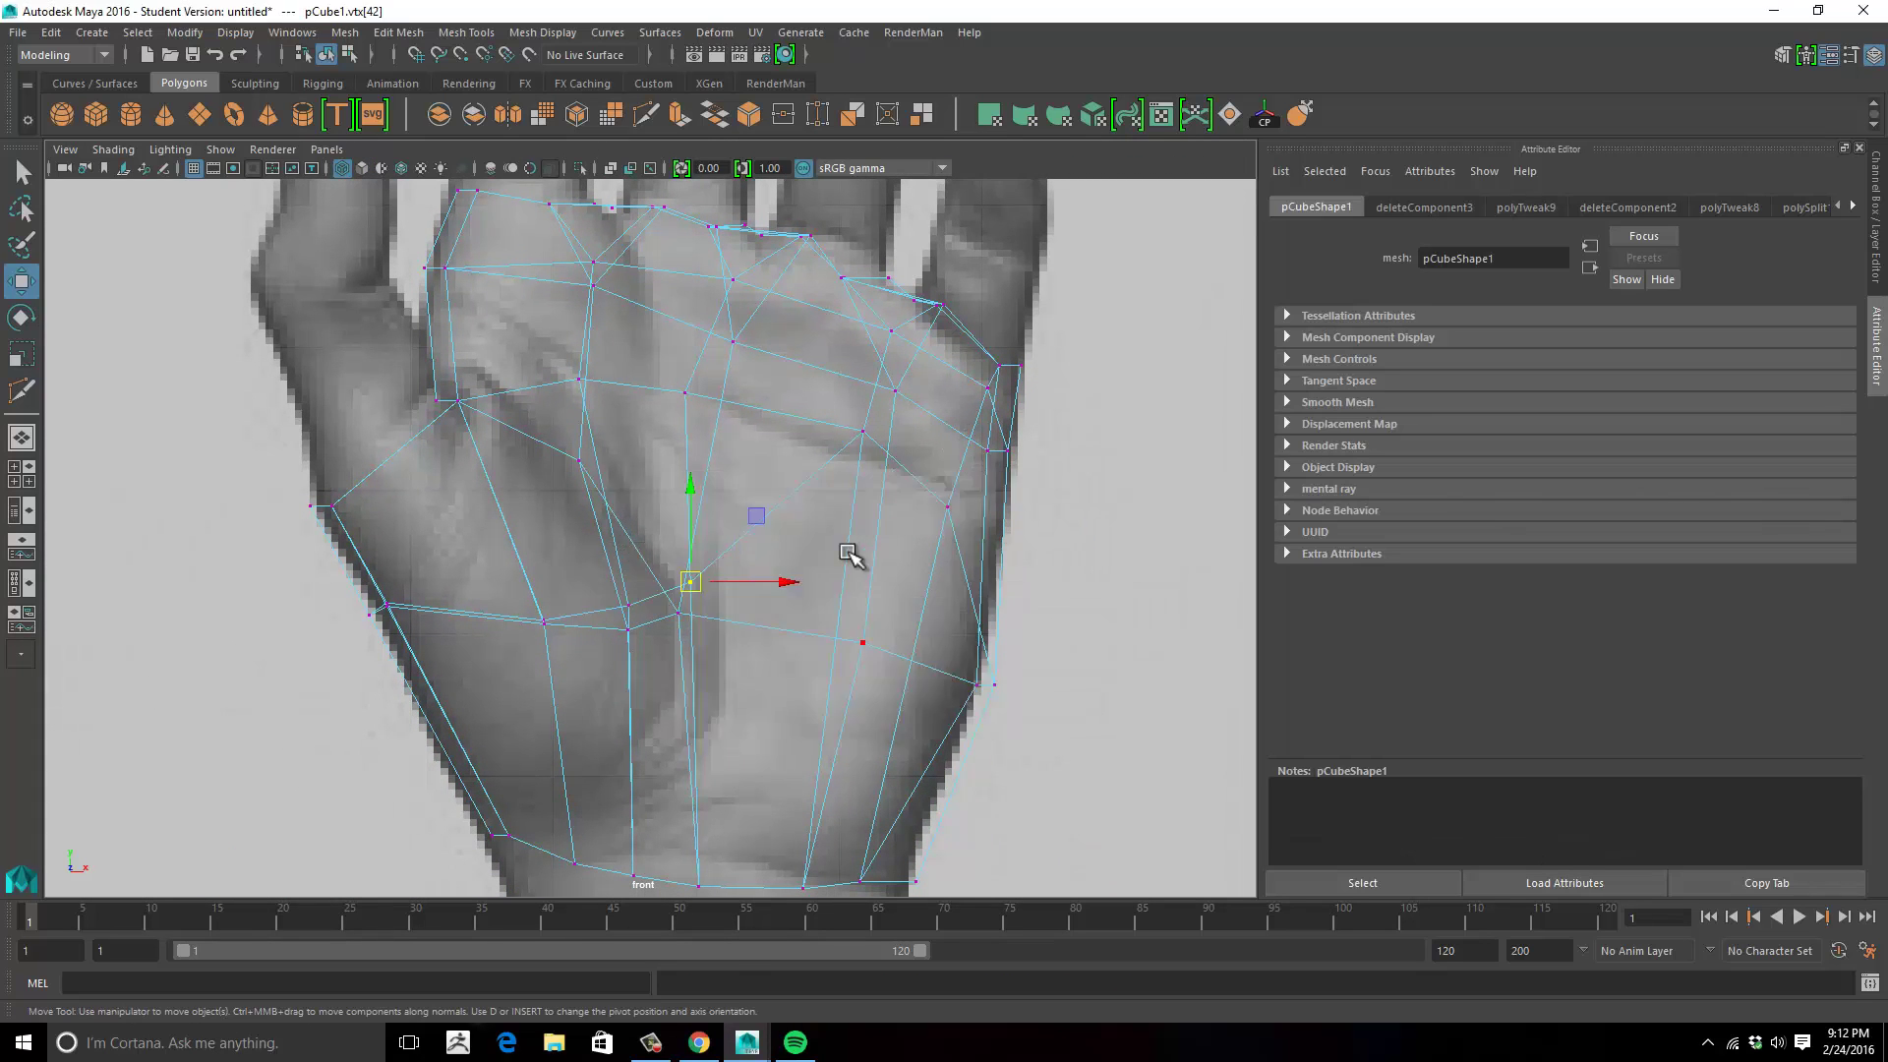
key("space")
key("space")
left_click_drag(792, 434, 747, 536, "alt")
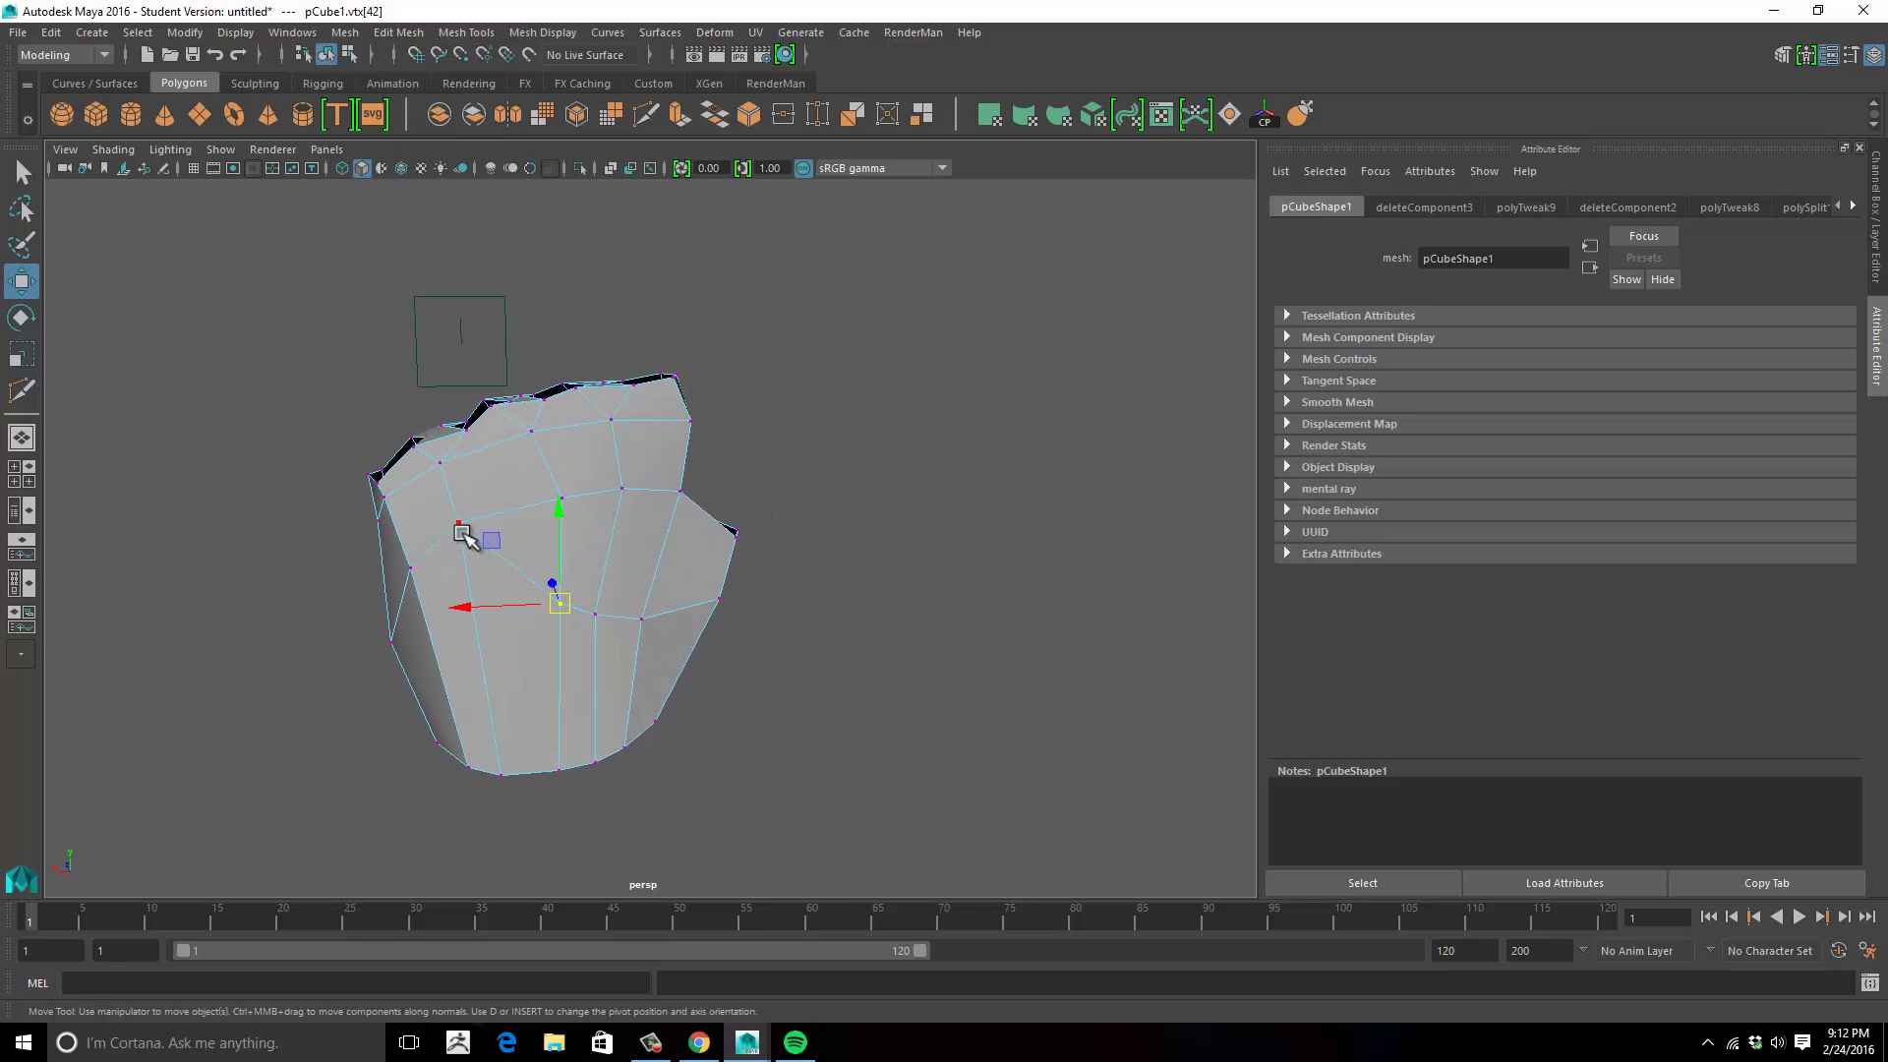
left_click_drag(466, 566, 496, 592, "alt")
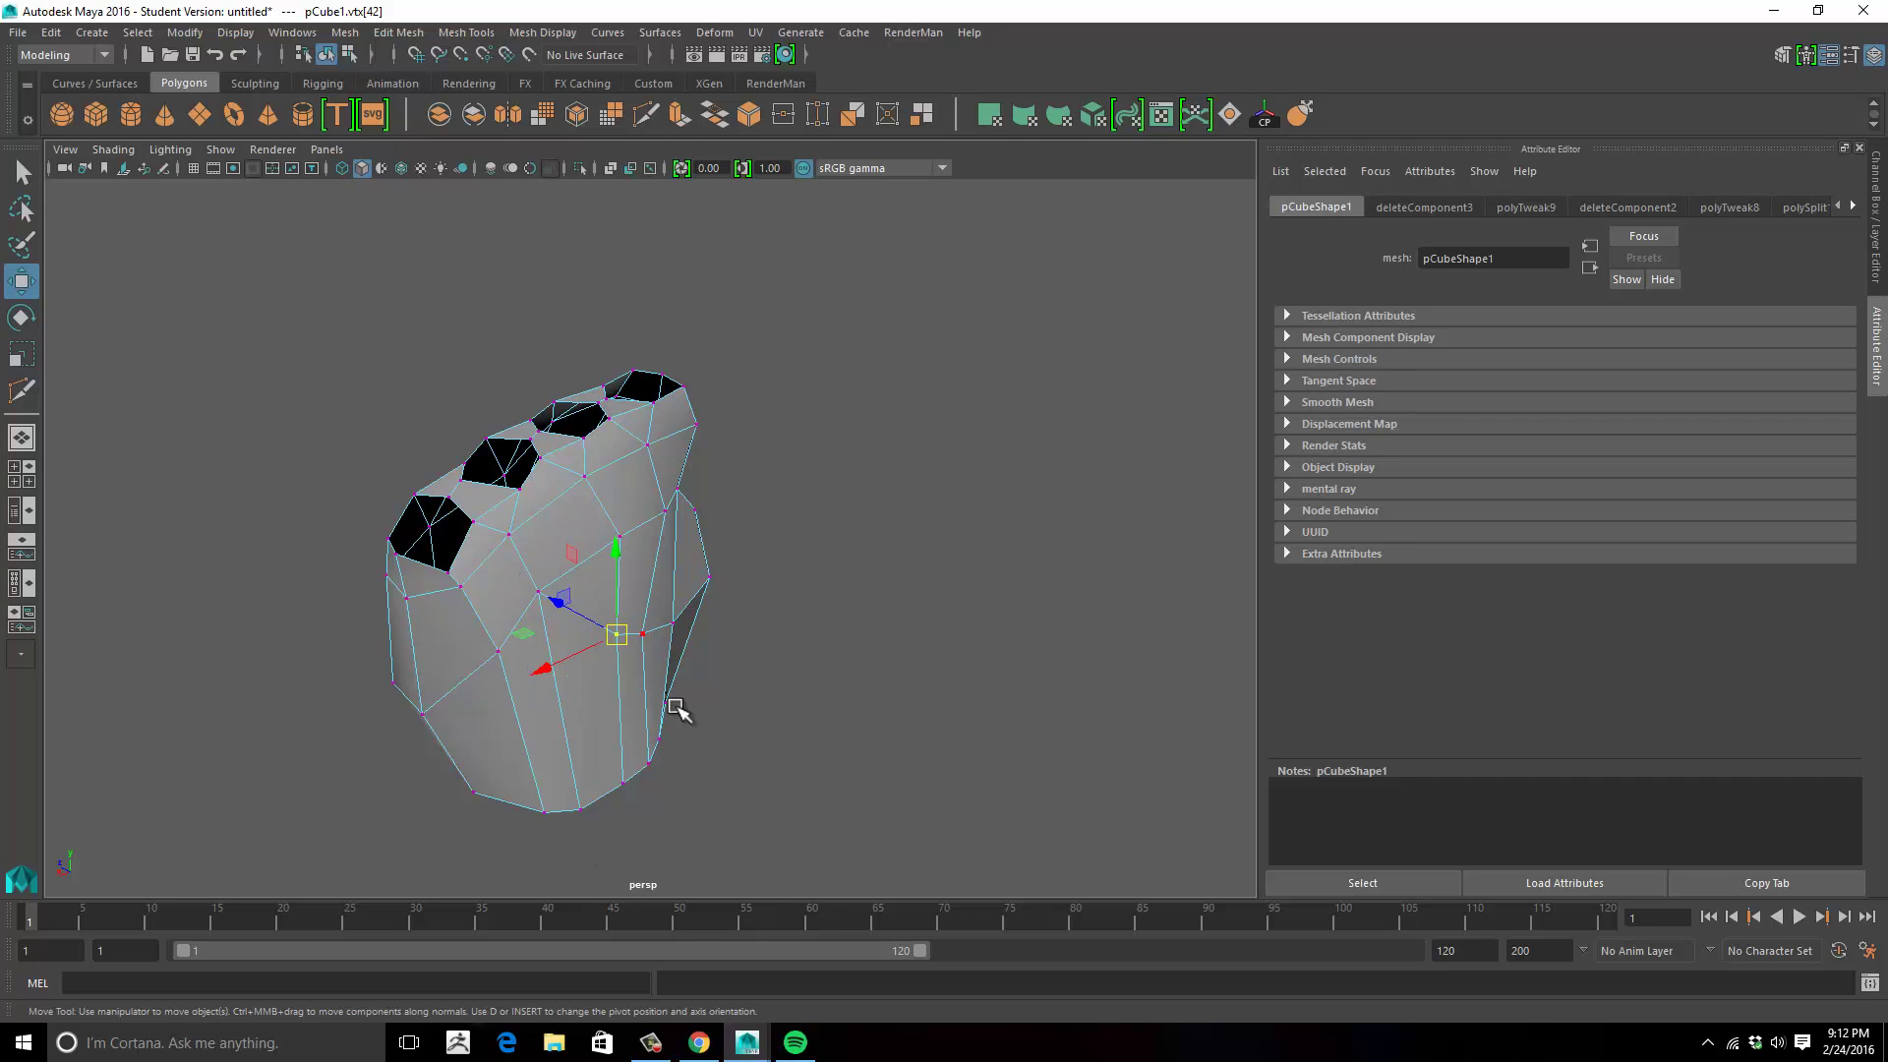
Move the two vertices on the thumb hole's upper rim outward, away from the palm, on the front and back of the hand.
left_click_drag(766, 506, 653, 539, "alt")
left_click(644, 531)
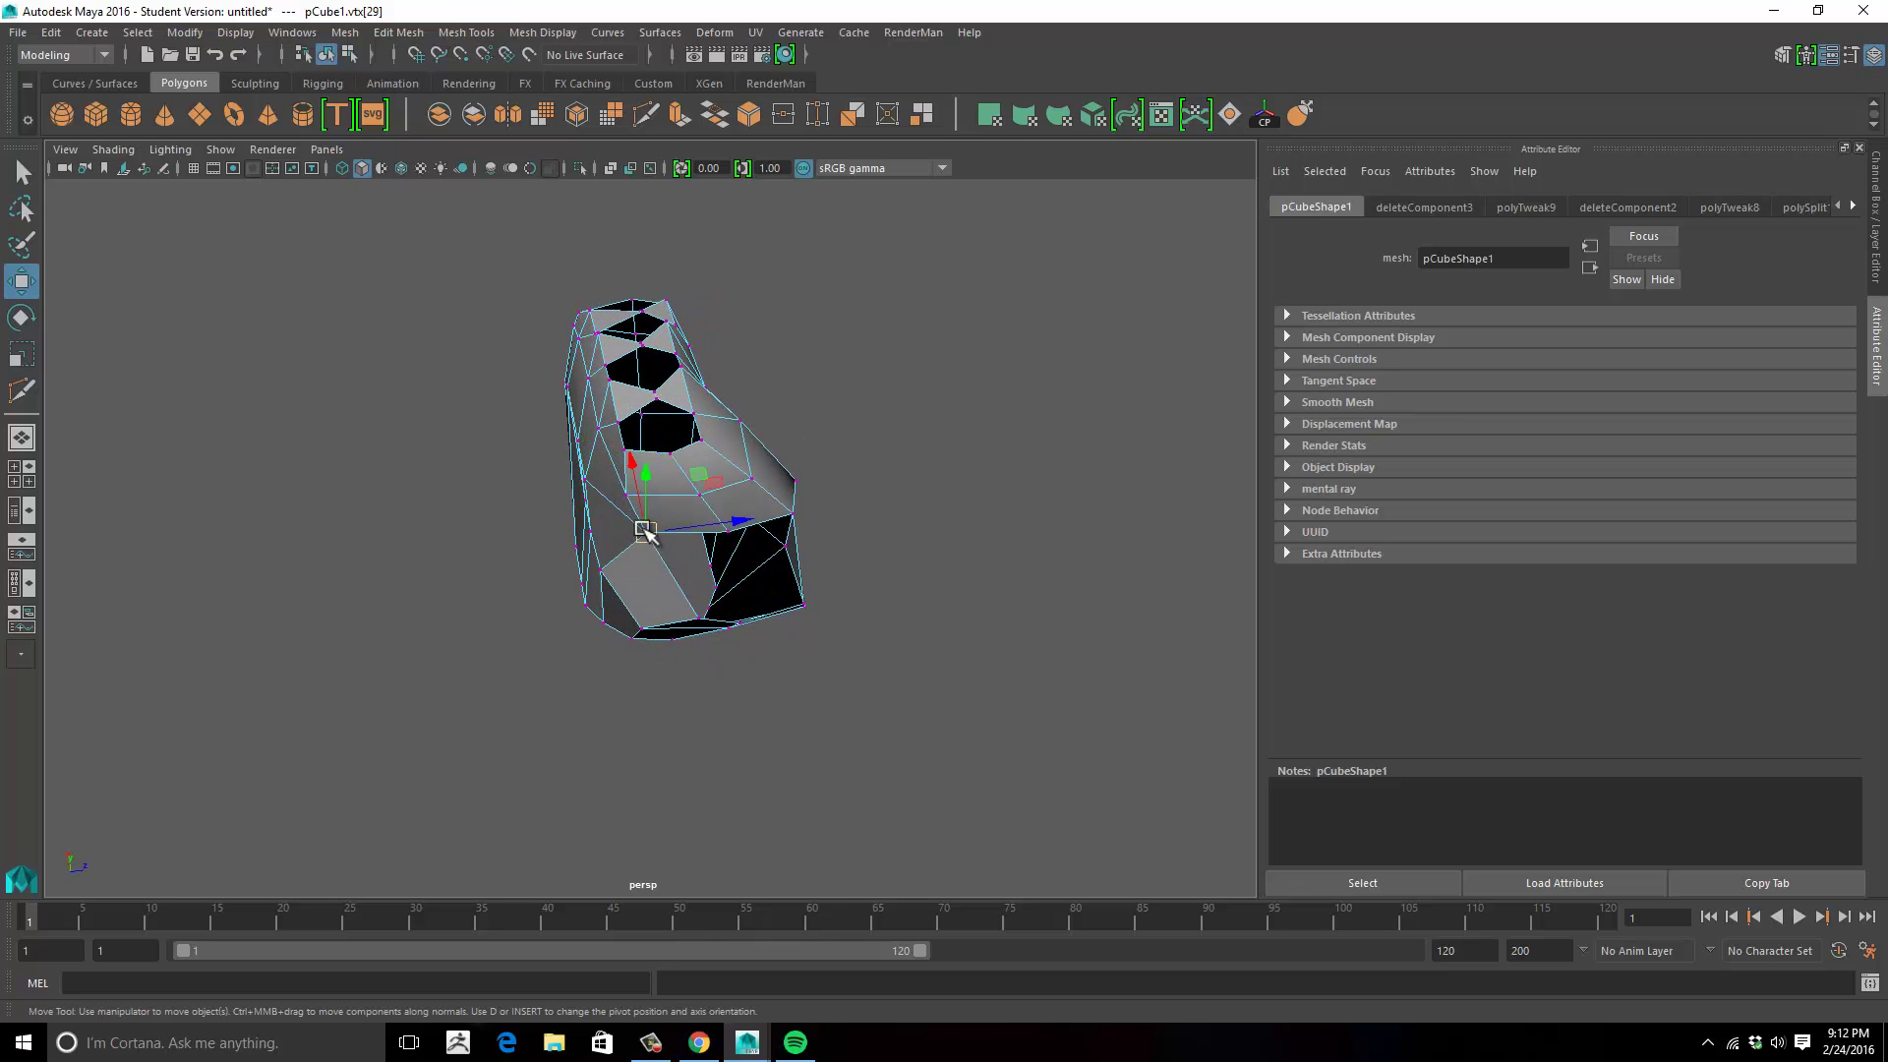
left_click_drag(632, 470, 653, 492)
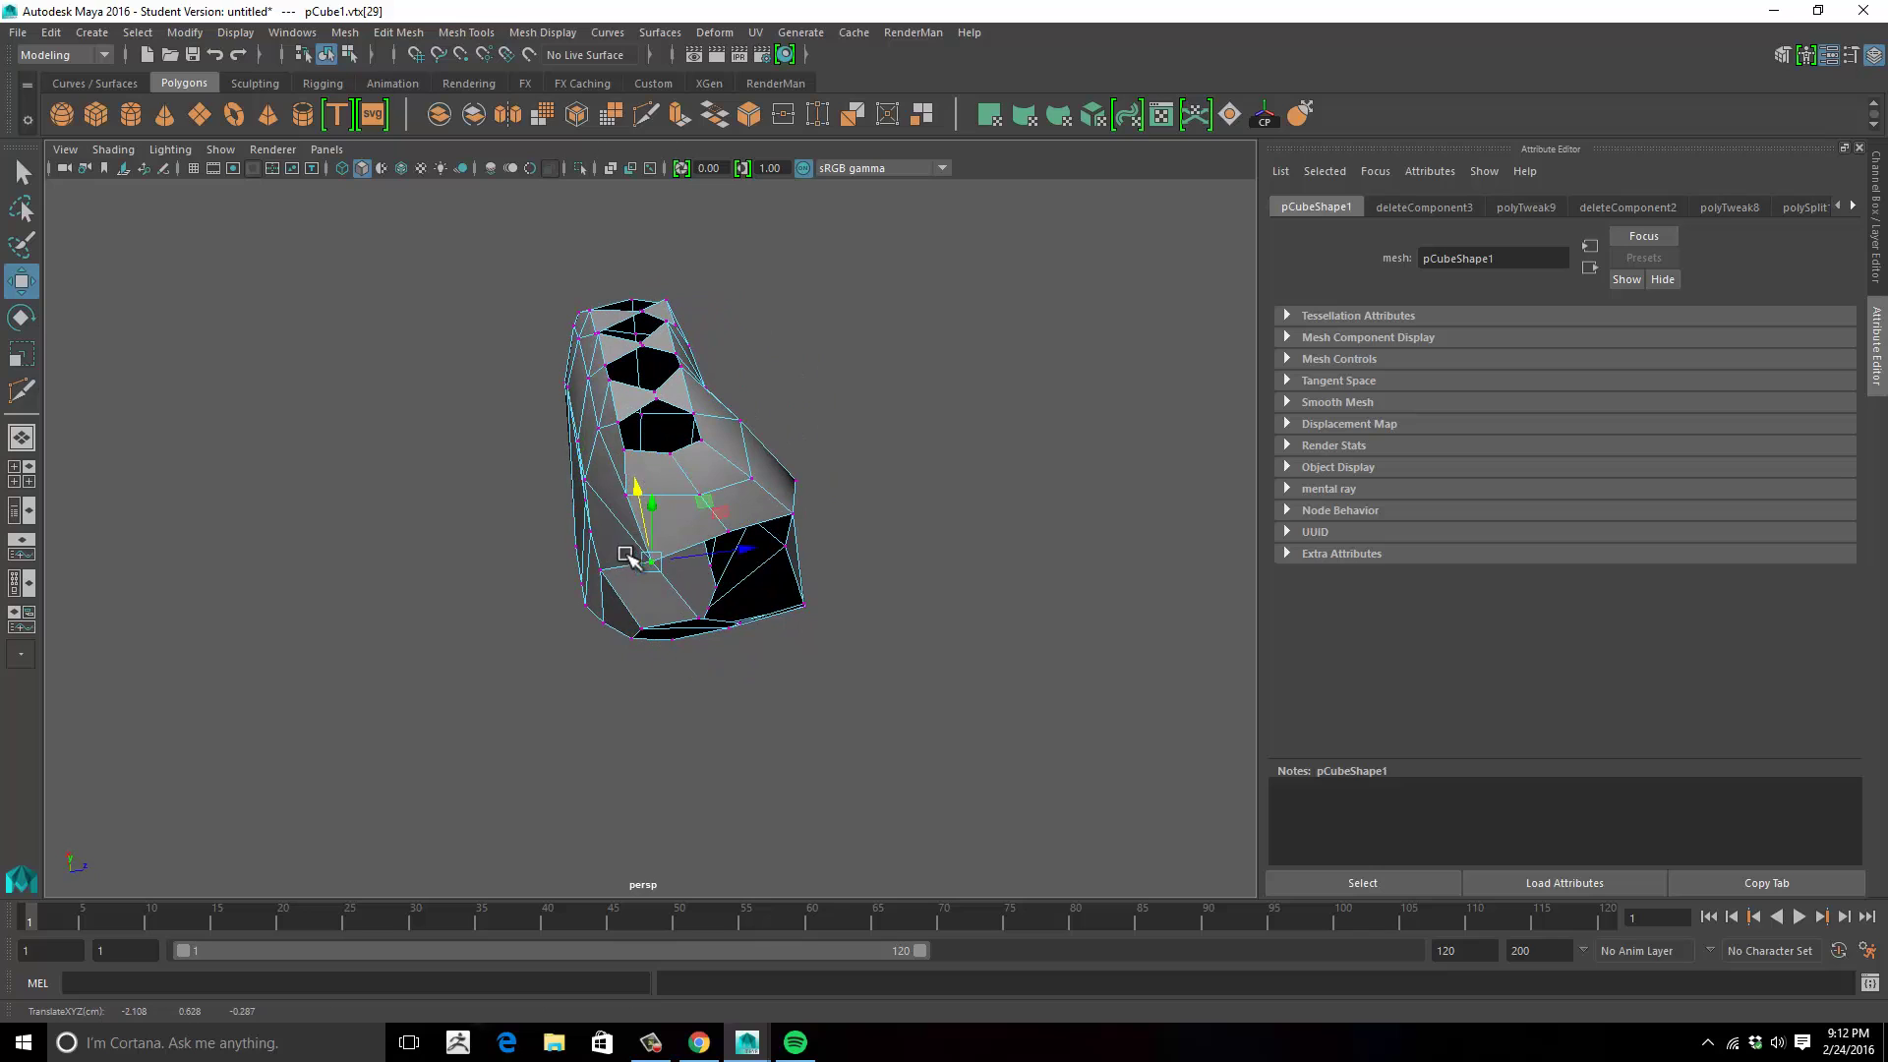
left_click_drag(732, 551, 681, 535)
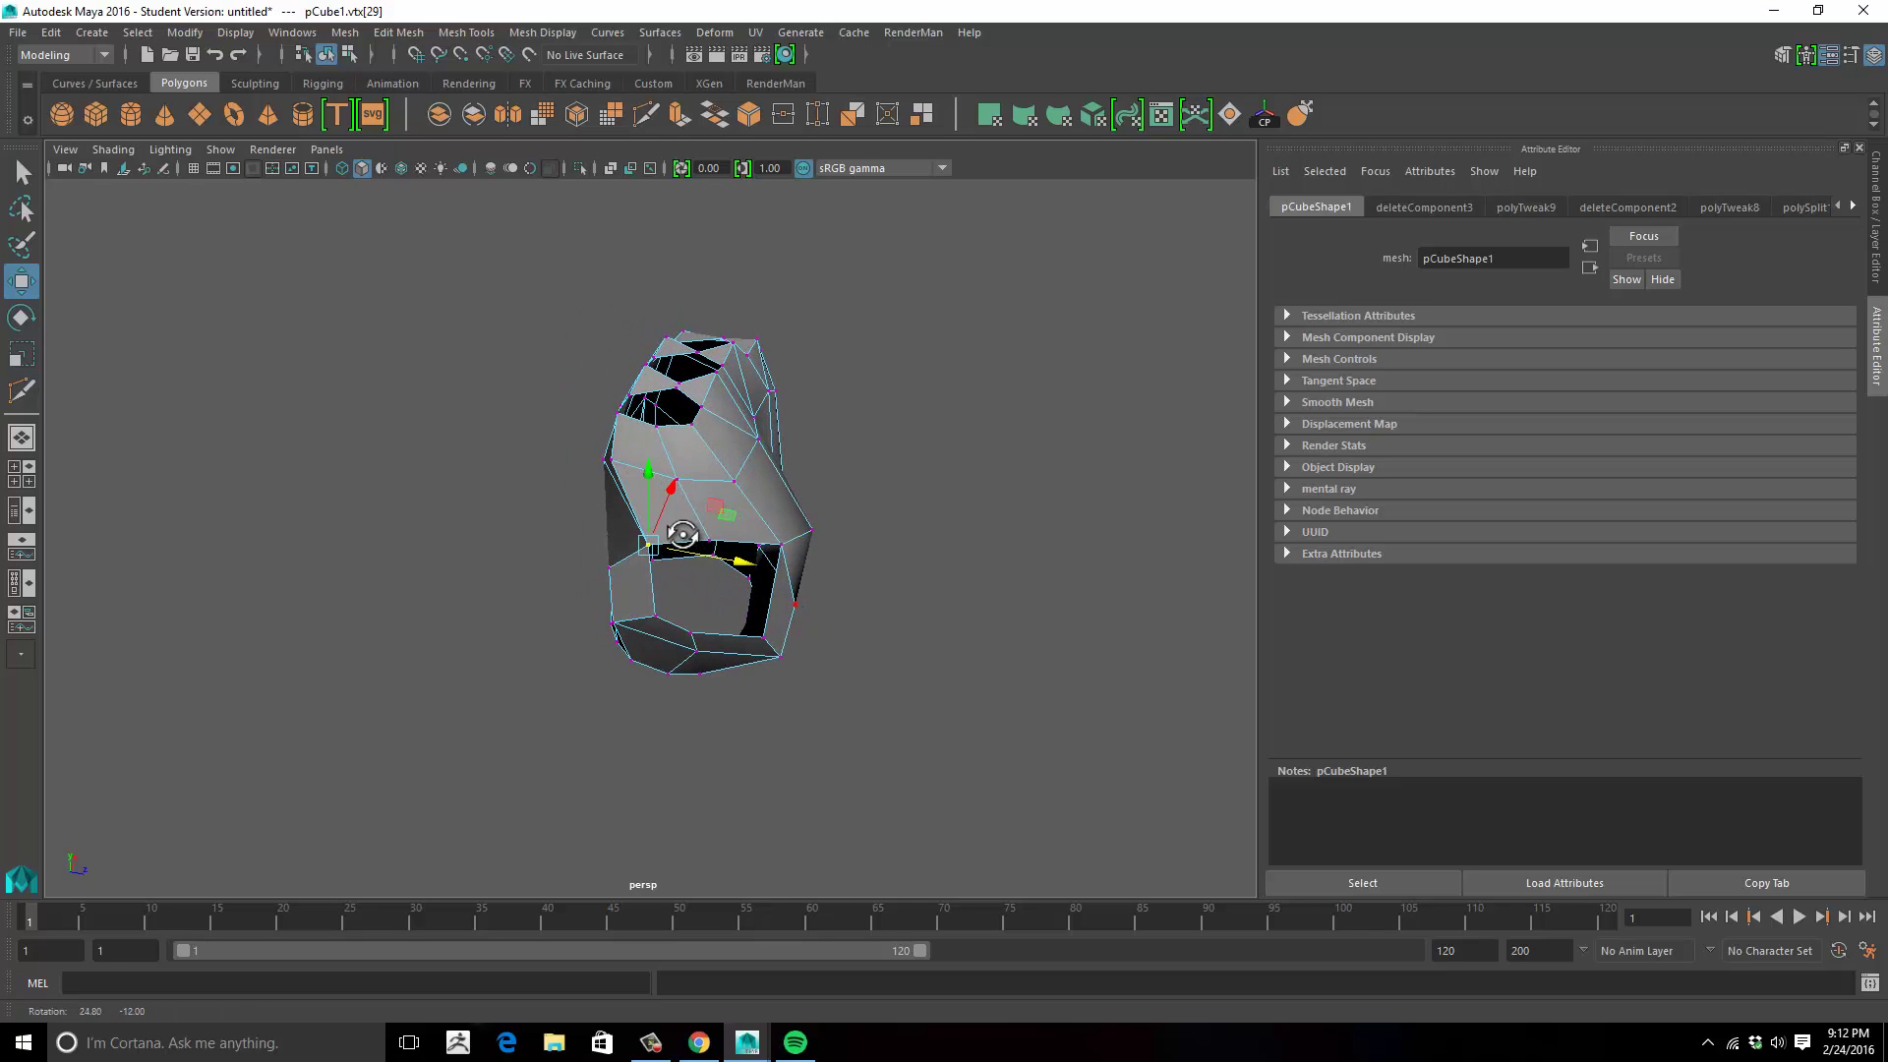
left_click(784, 544)
left_click_drag(845, 546, 749, 572)
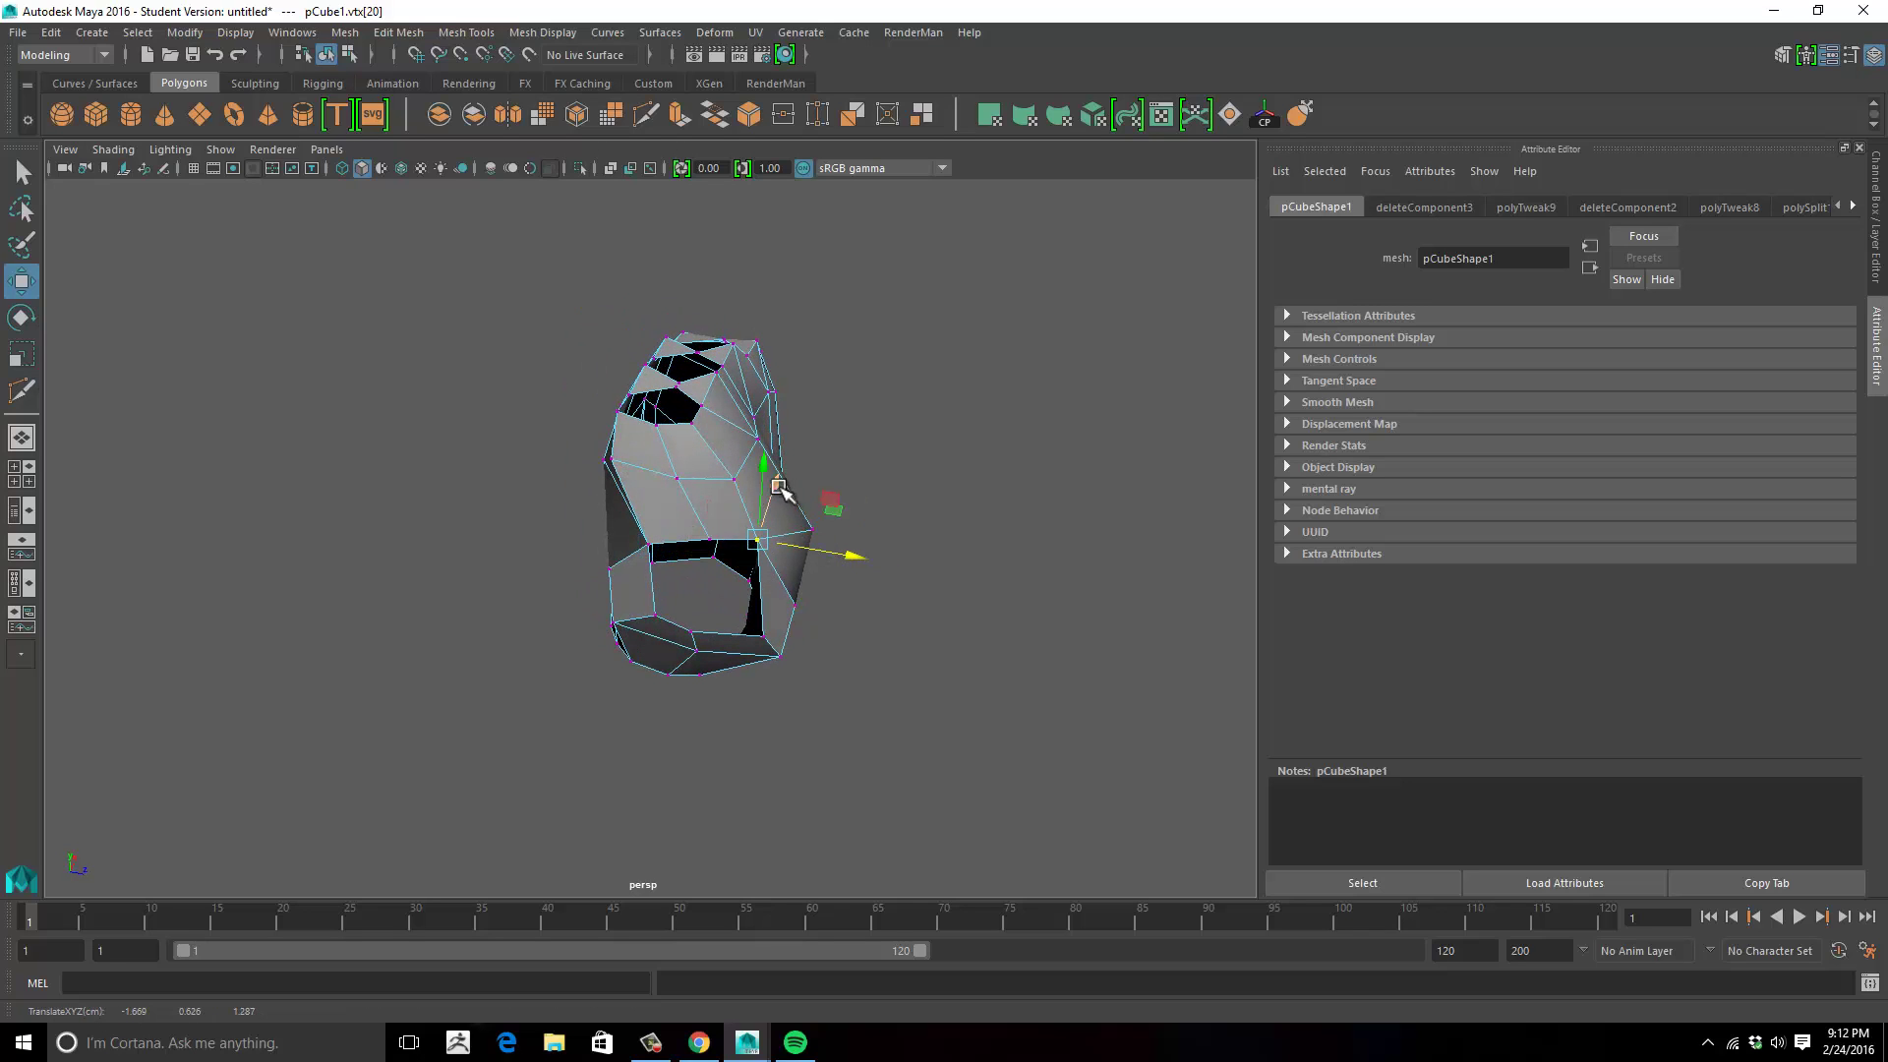
left_click_drag(772, 498, 876, 358, "alt")
left_click(1015, 512)
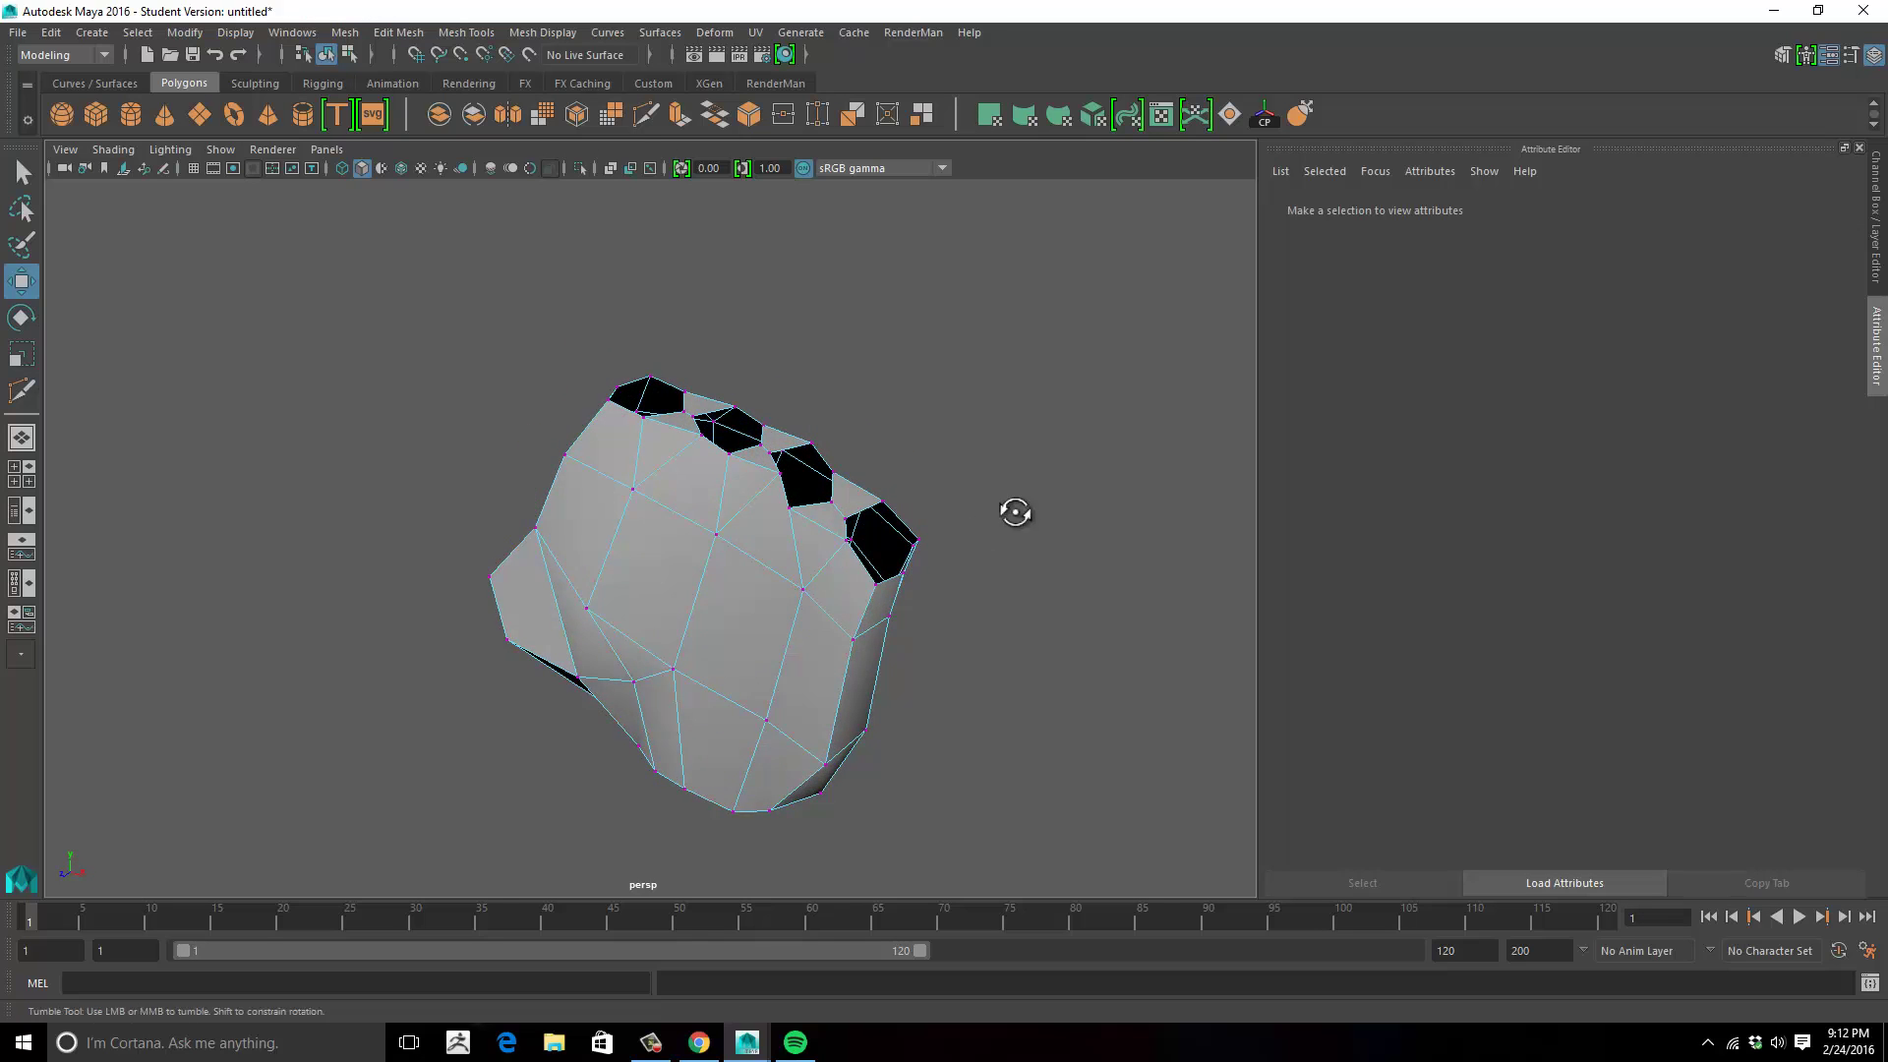
left_click_drag(1015, 513, 966, 576, "alt")
Create a polygon cube and place it over the base of the index finger in the front view.
key("space")
key("space")
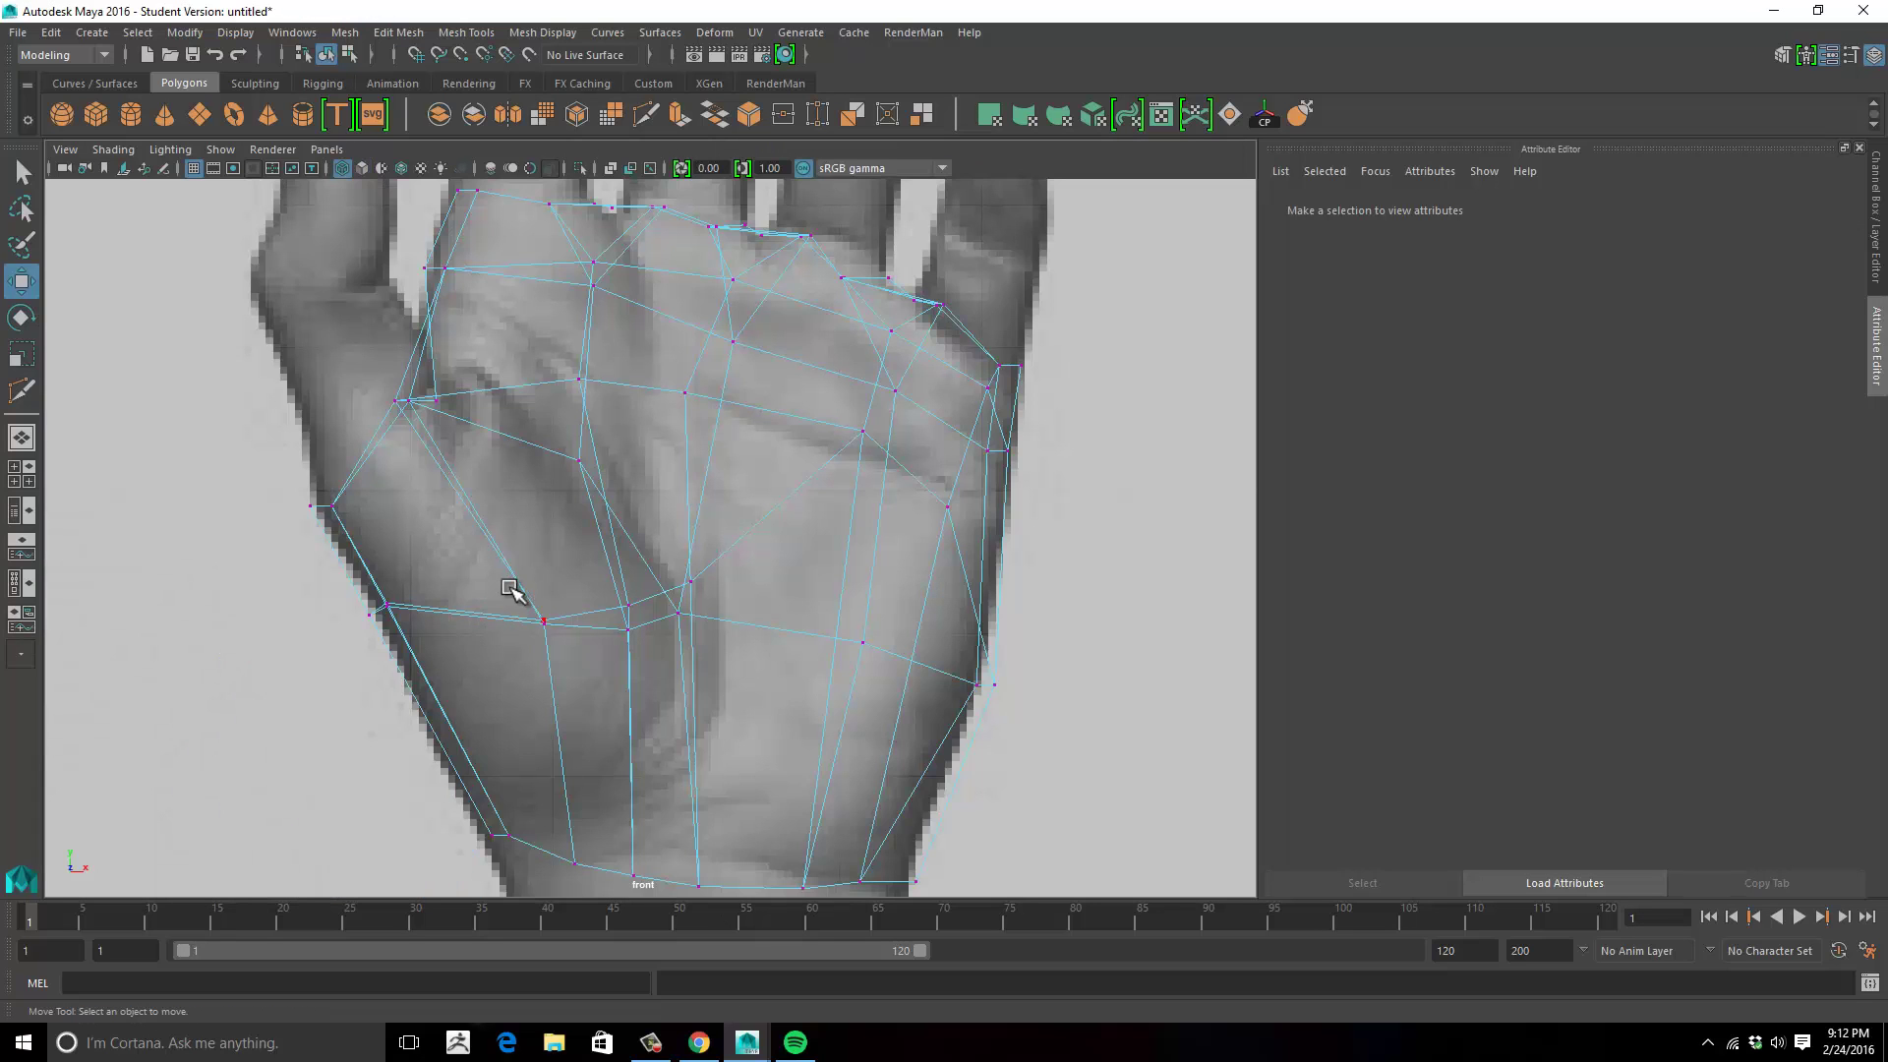
scroll(512, 590, "down", 8)
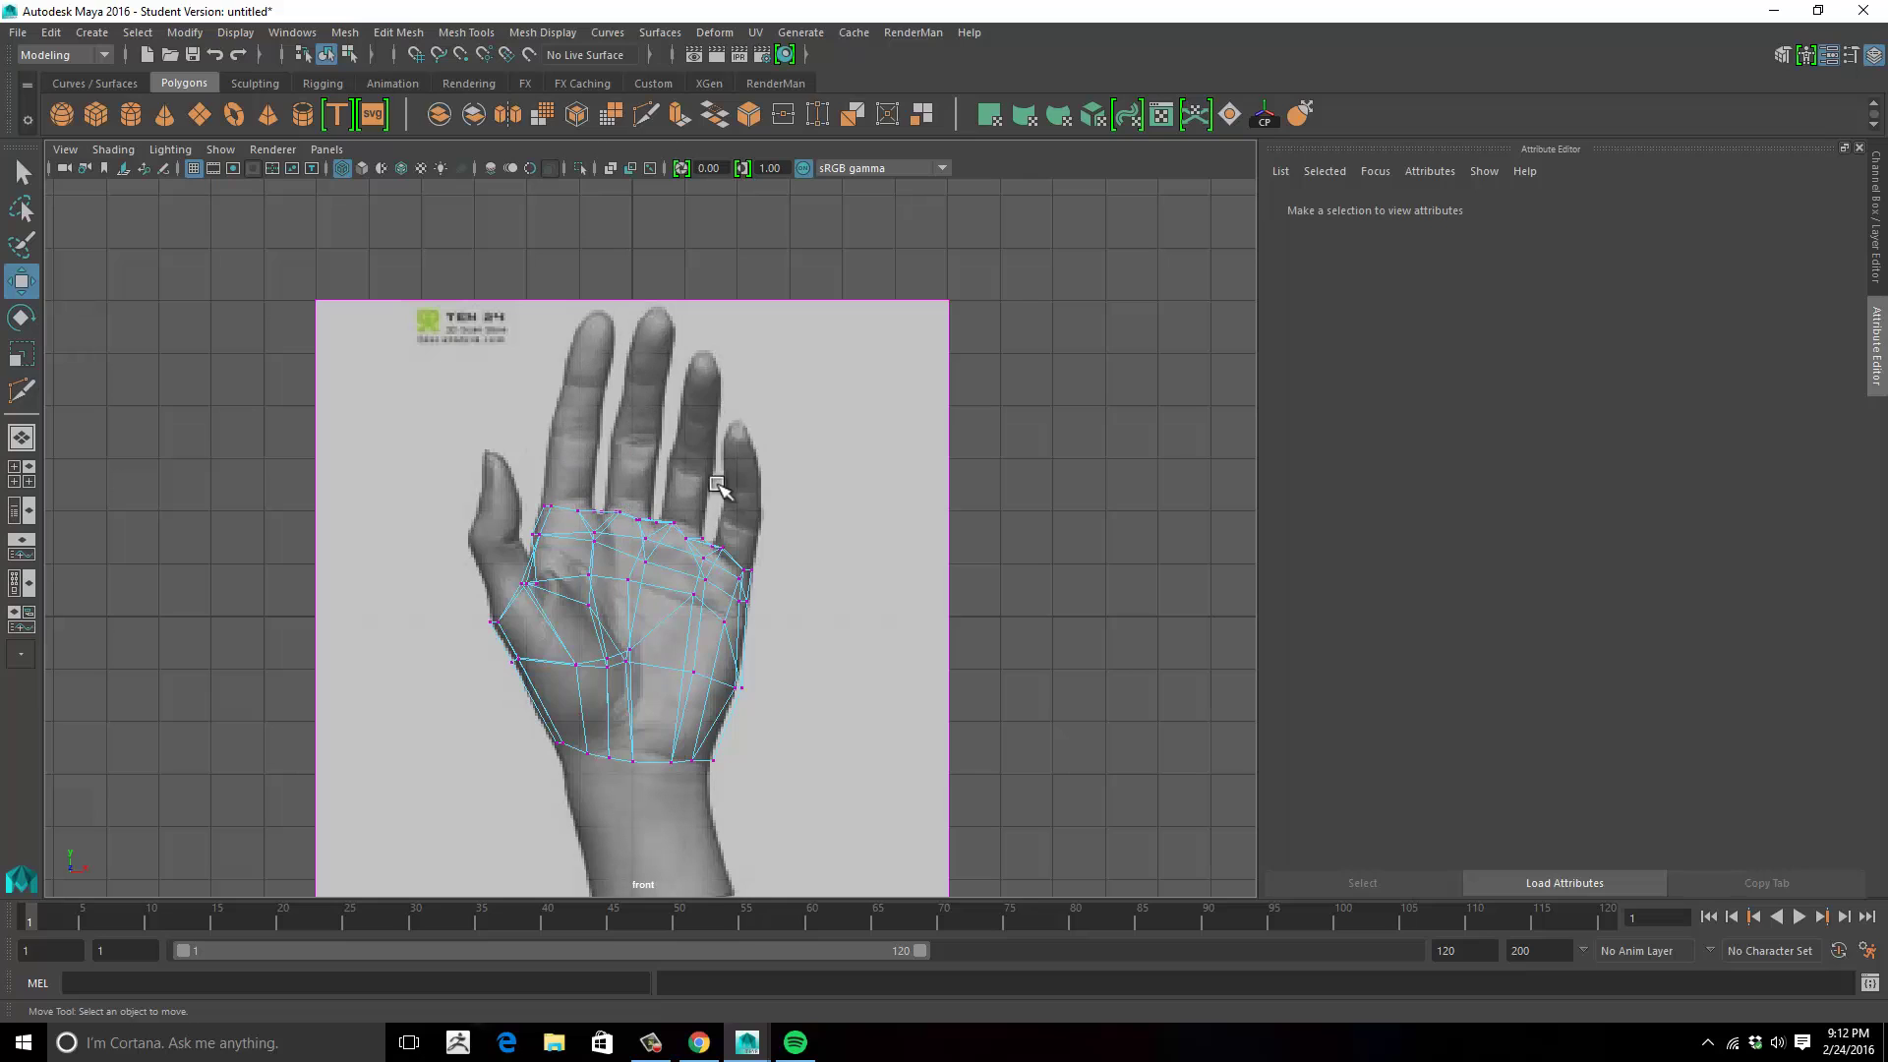
middle_click_drag(819, 590, 891, 586, "alt")
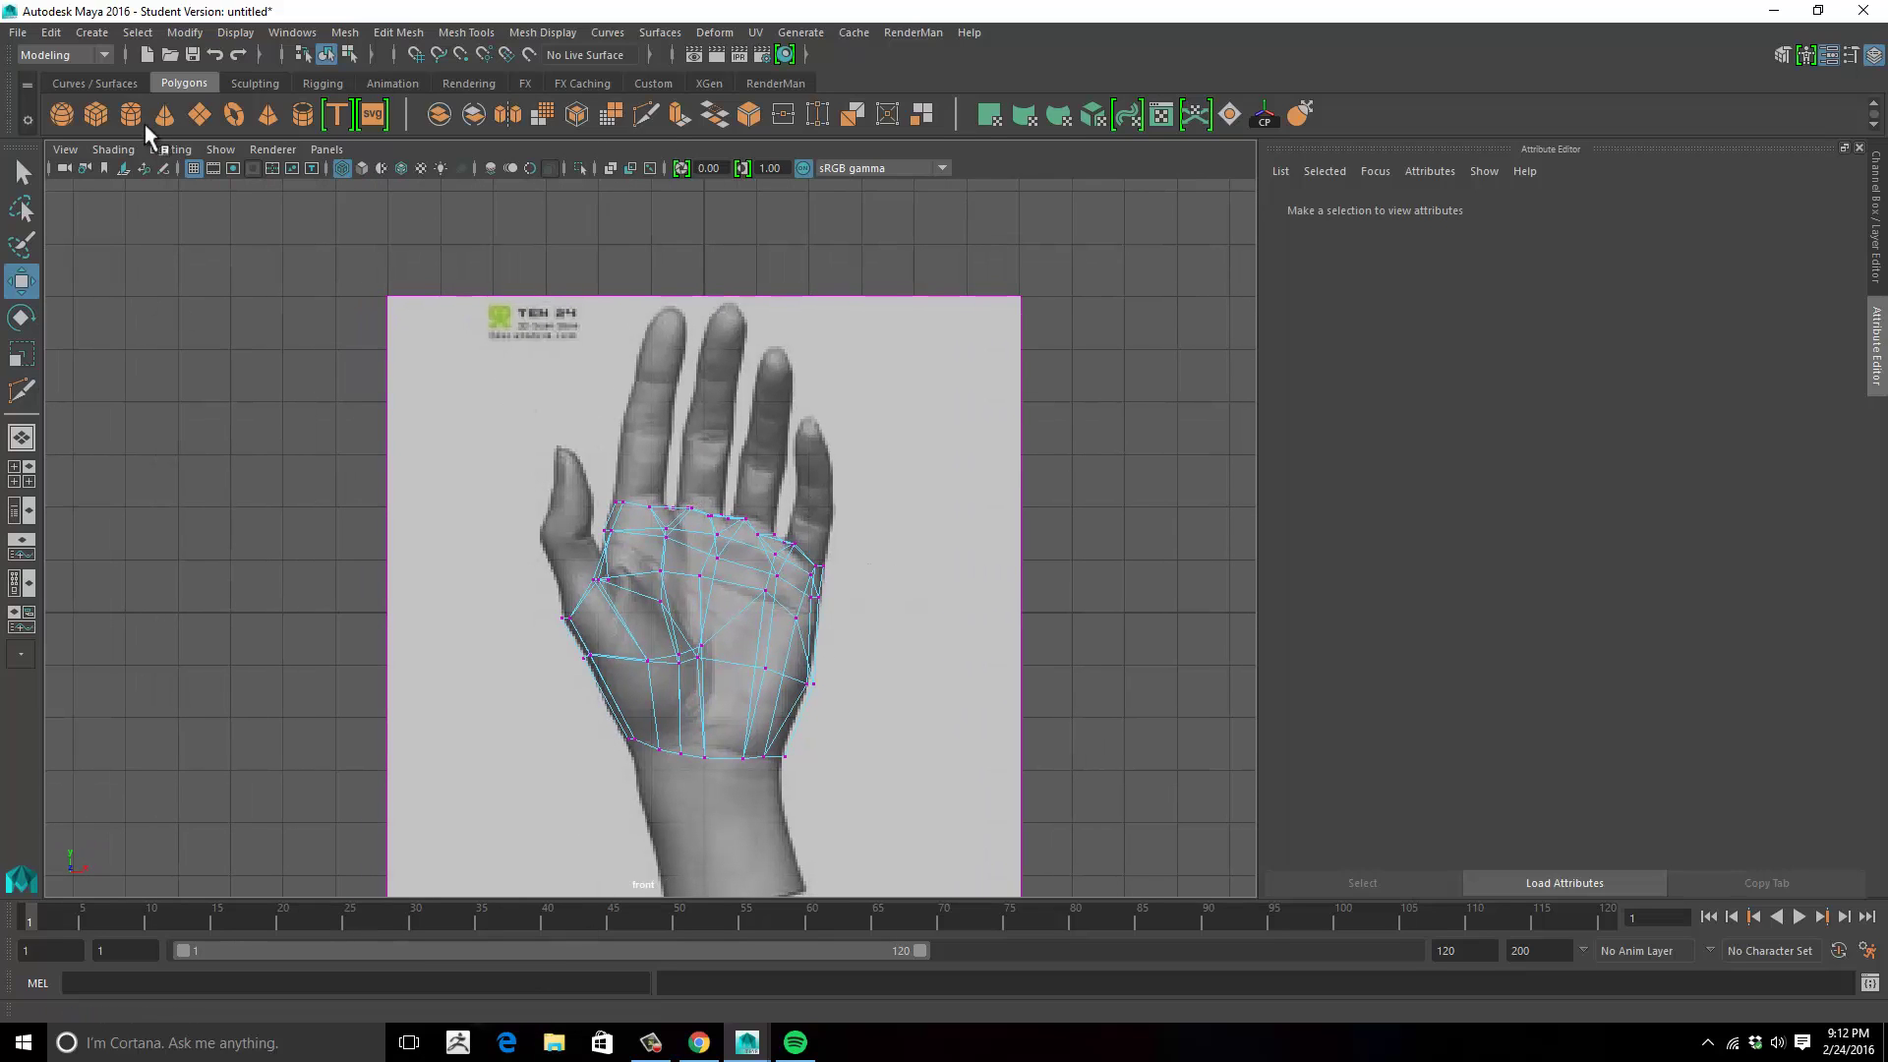
left_click(96, 116)
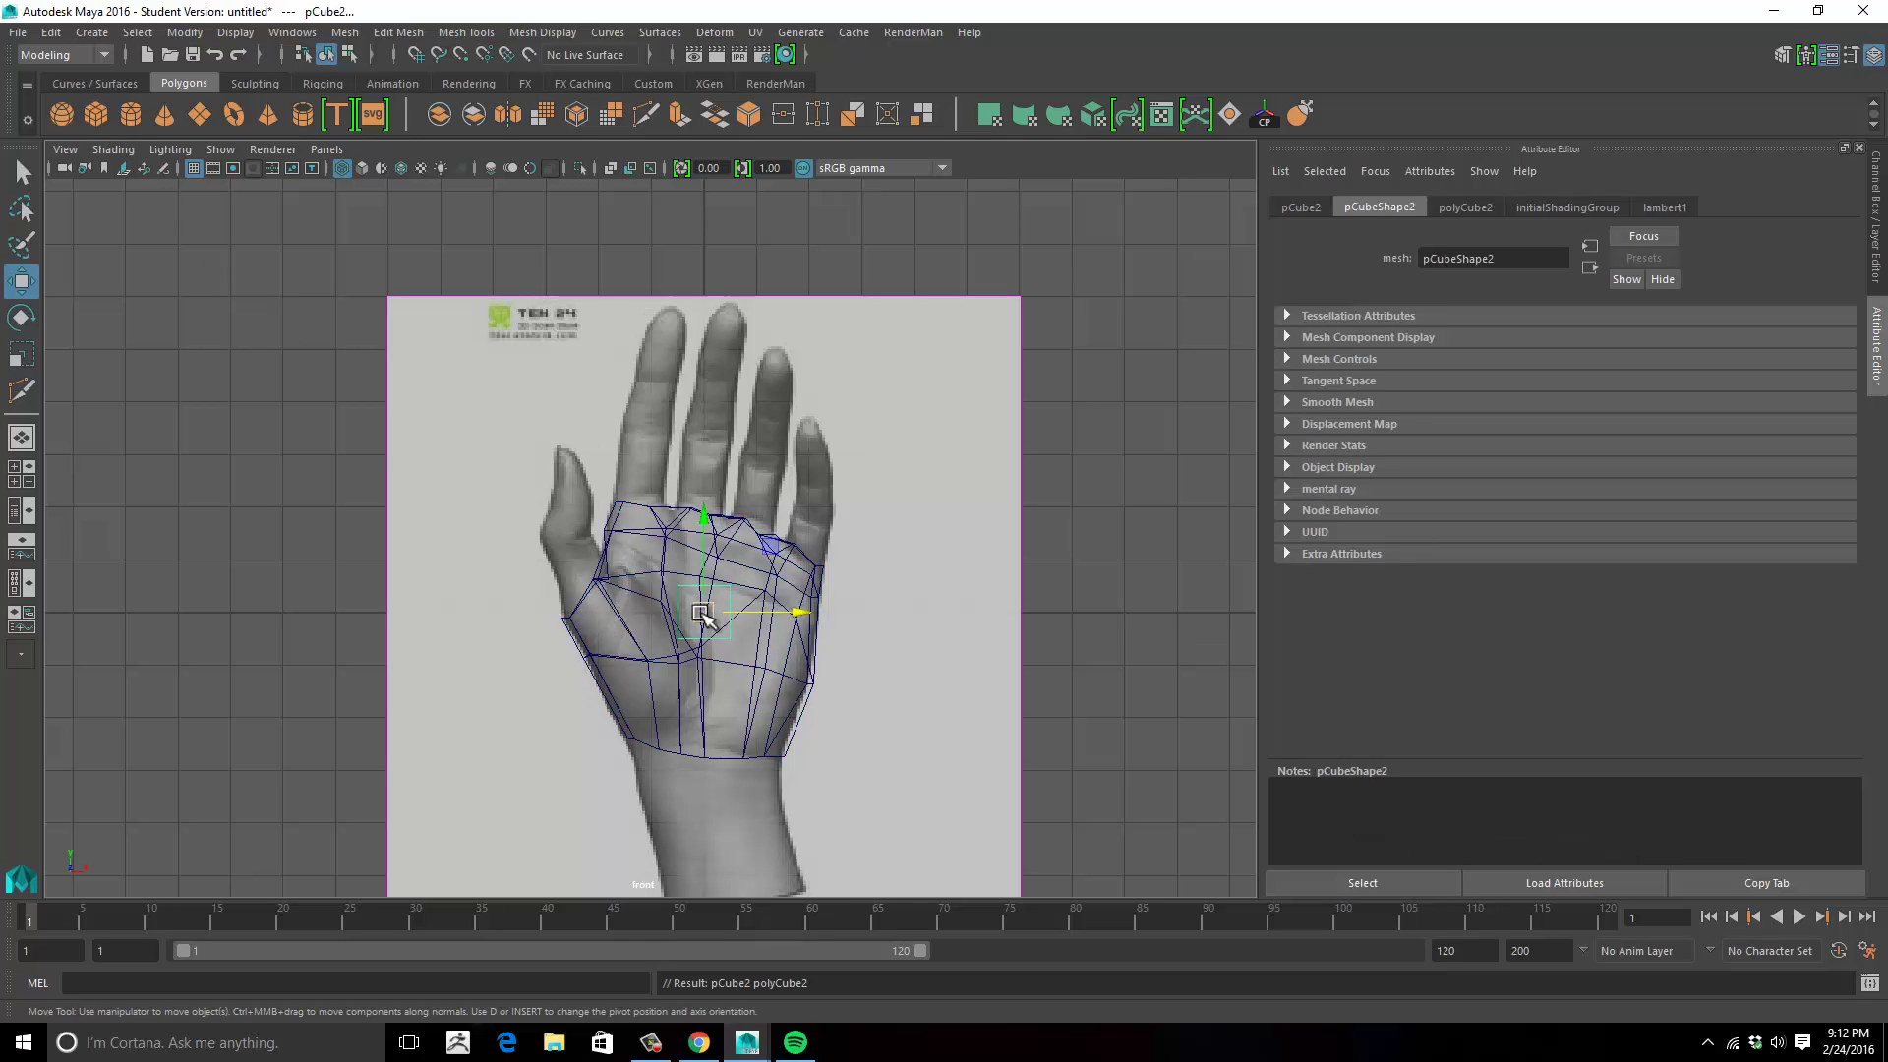
left_click_drag(704, 614, 640, 475)
right_click_drag(589, 484, 1019, 448, "alt")
middle_click_drag(724, 429, 778, 510, "alt")
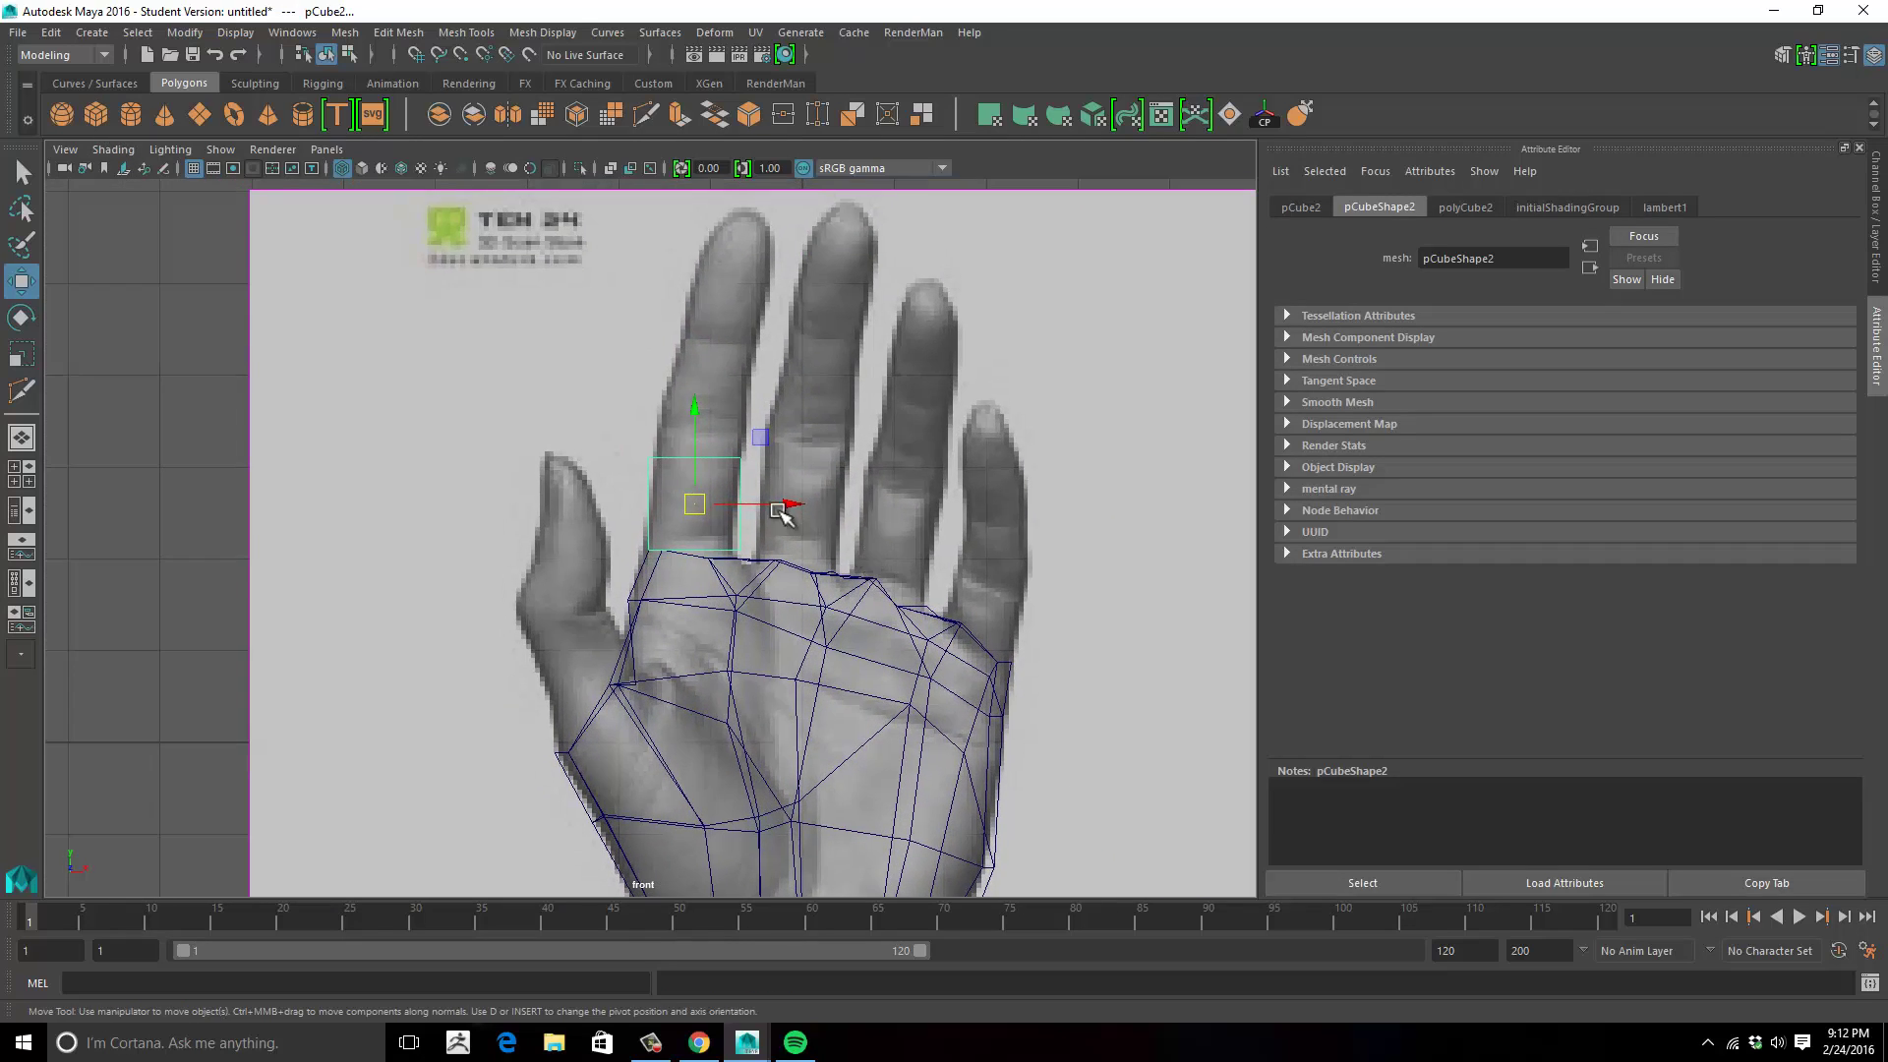
Move the cube's corner vertices in the front view to match the index finger's outline from base to tip.
right_click_drag(729, 462, 623, 422)
left_click_drag(624, 422, 772, 228)
left_click(808, 215)
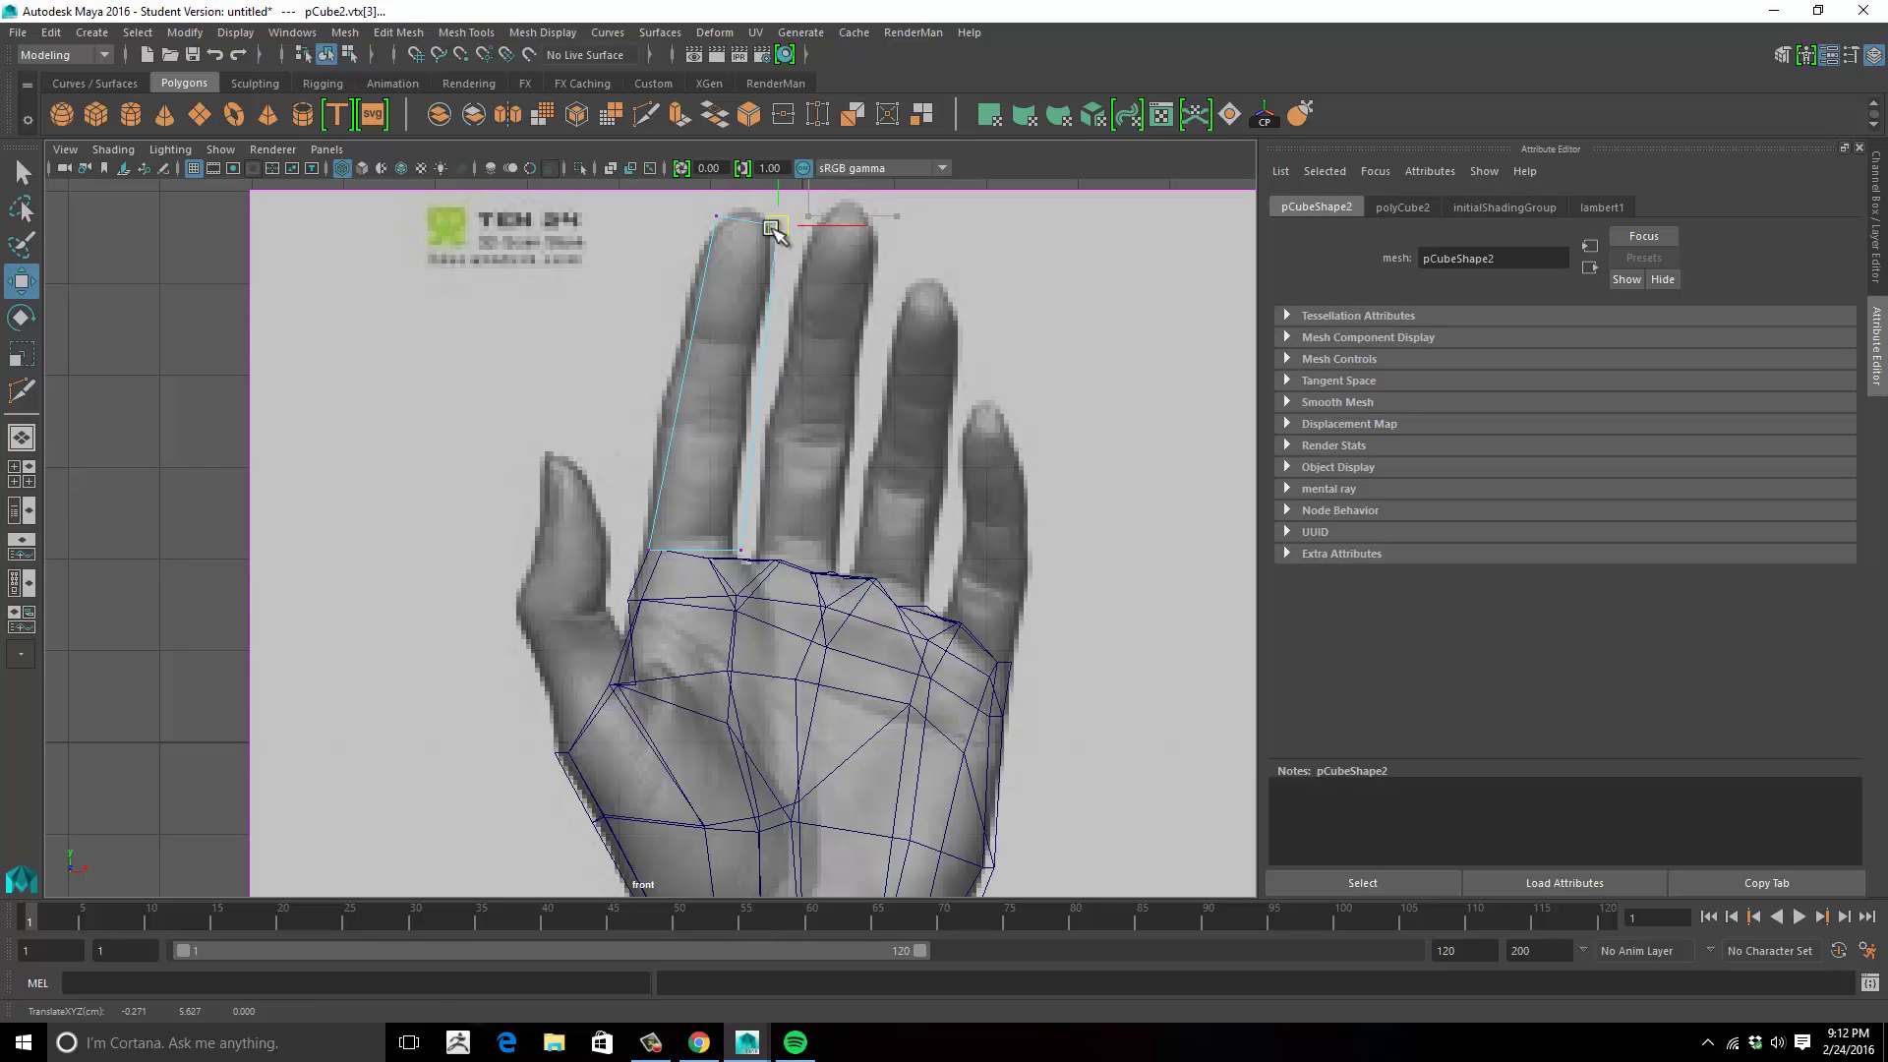
left_click(720, 222)
left_click(739, 550)
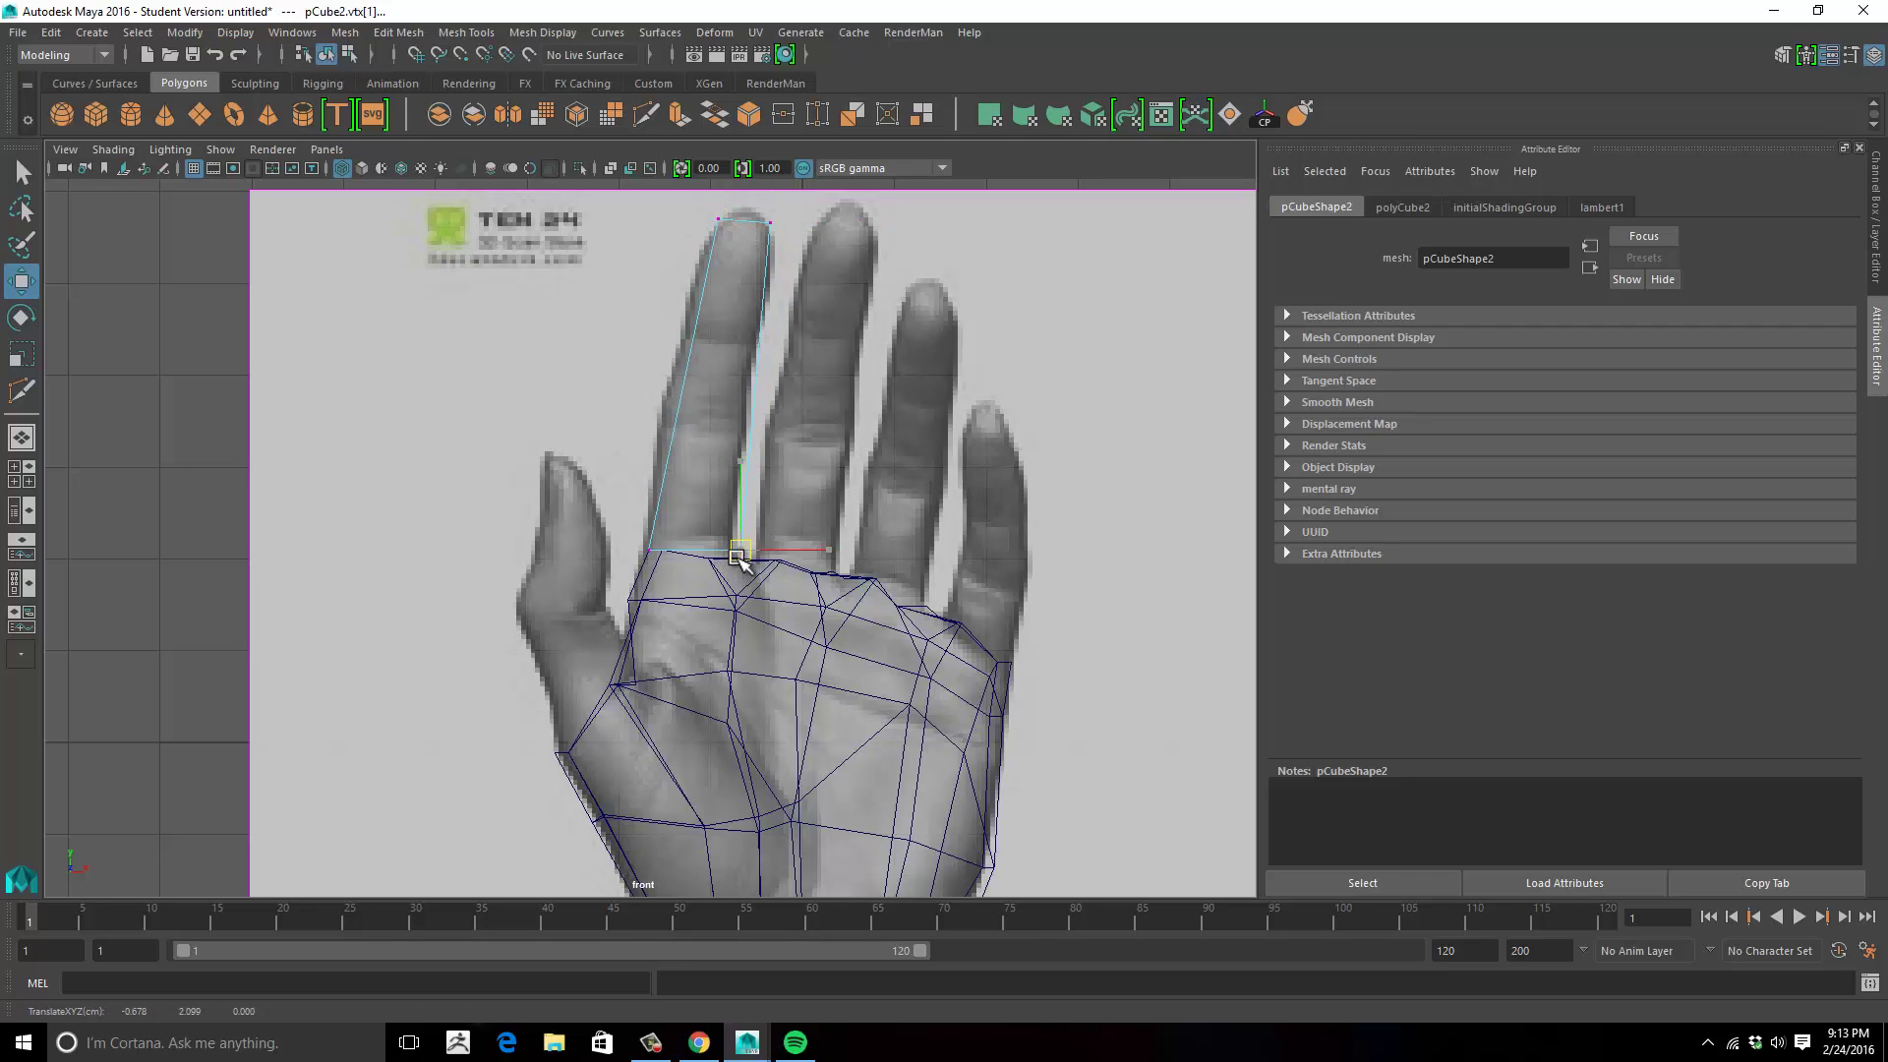
left_click_drag(735, 557, 731, 549)
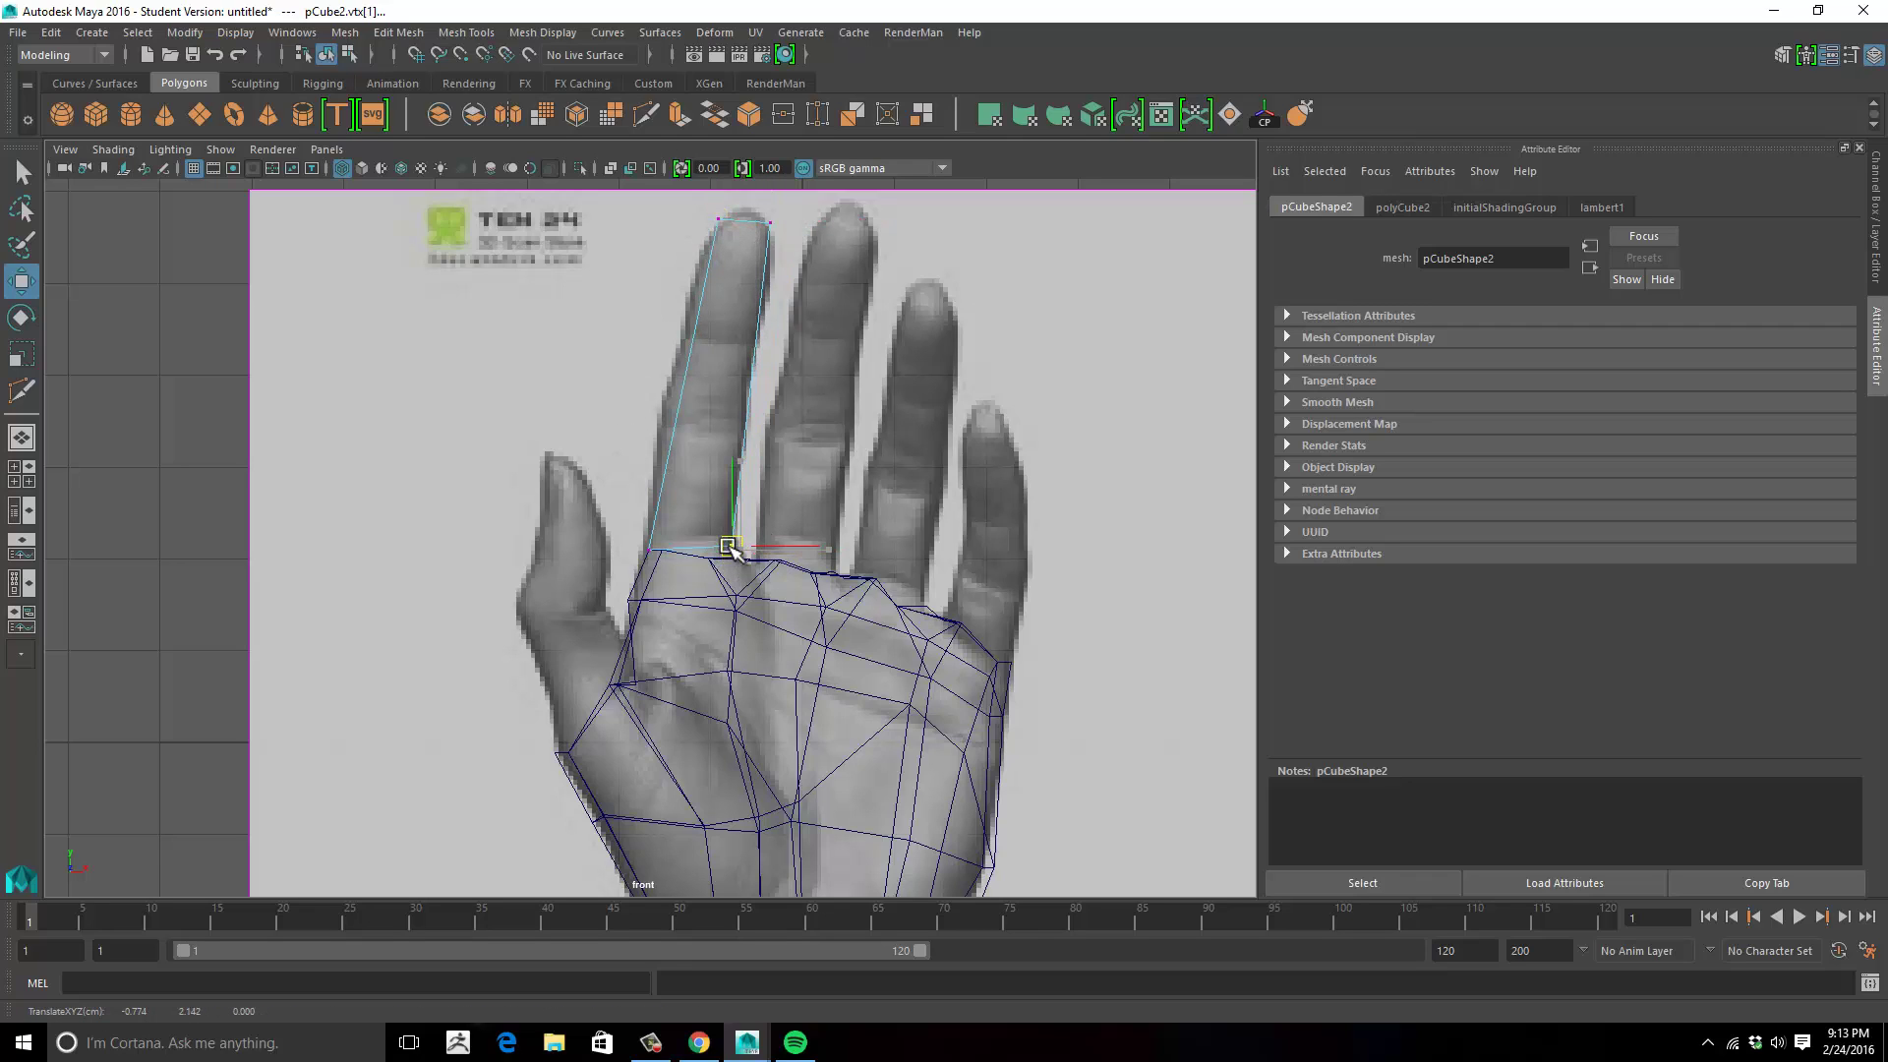
left_click(650, 539)
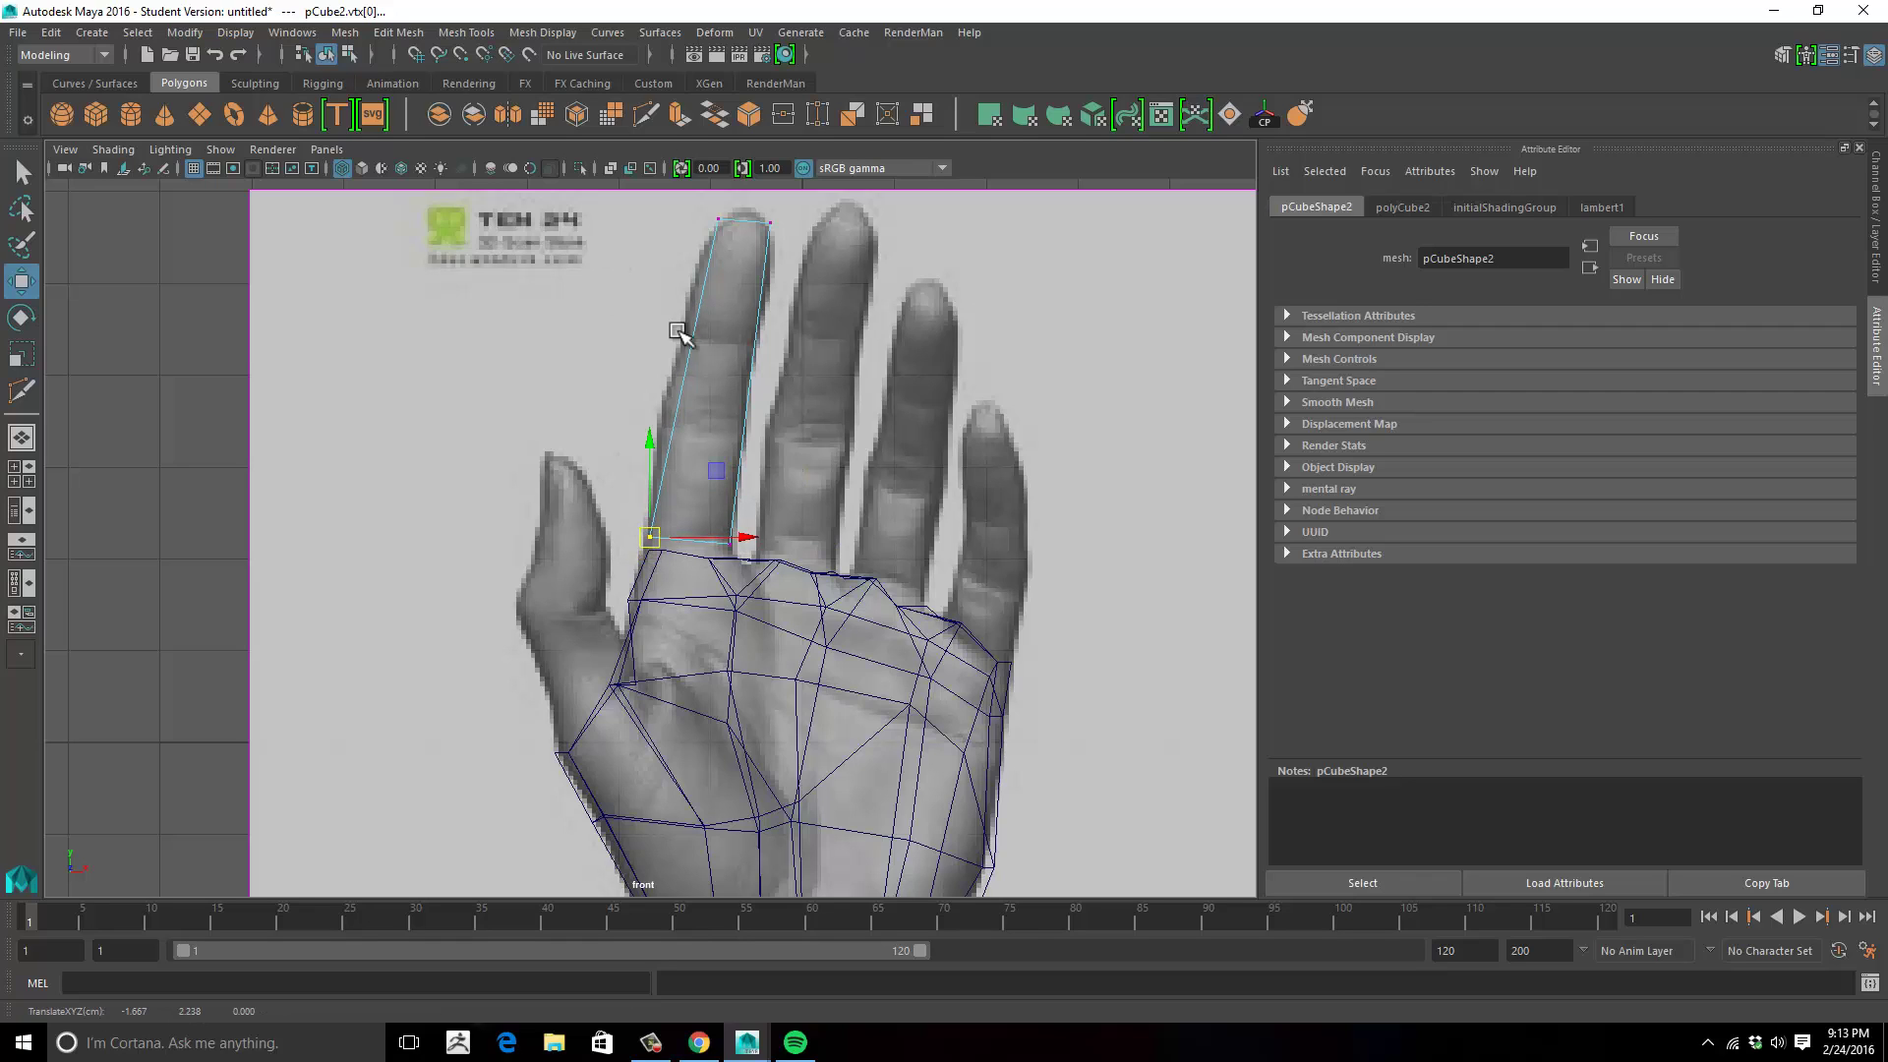
Cut two edge loops across the index finger with Multi-Cut at its two joints in the reference.
left_click(645, 115)
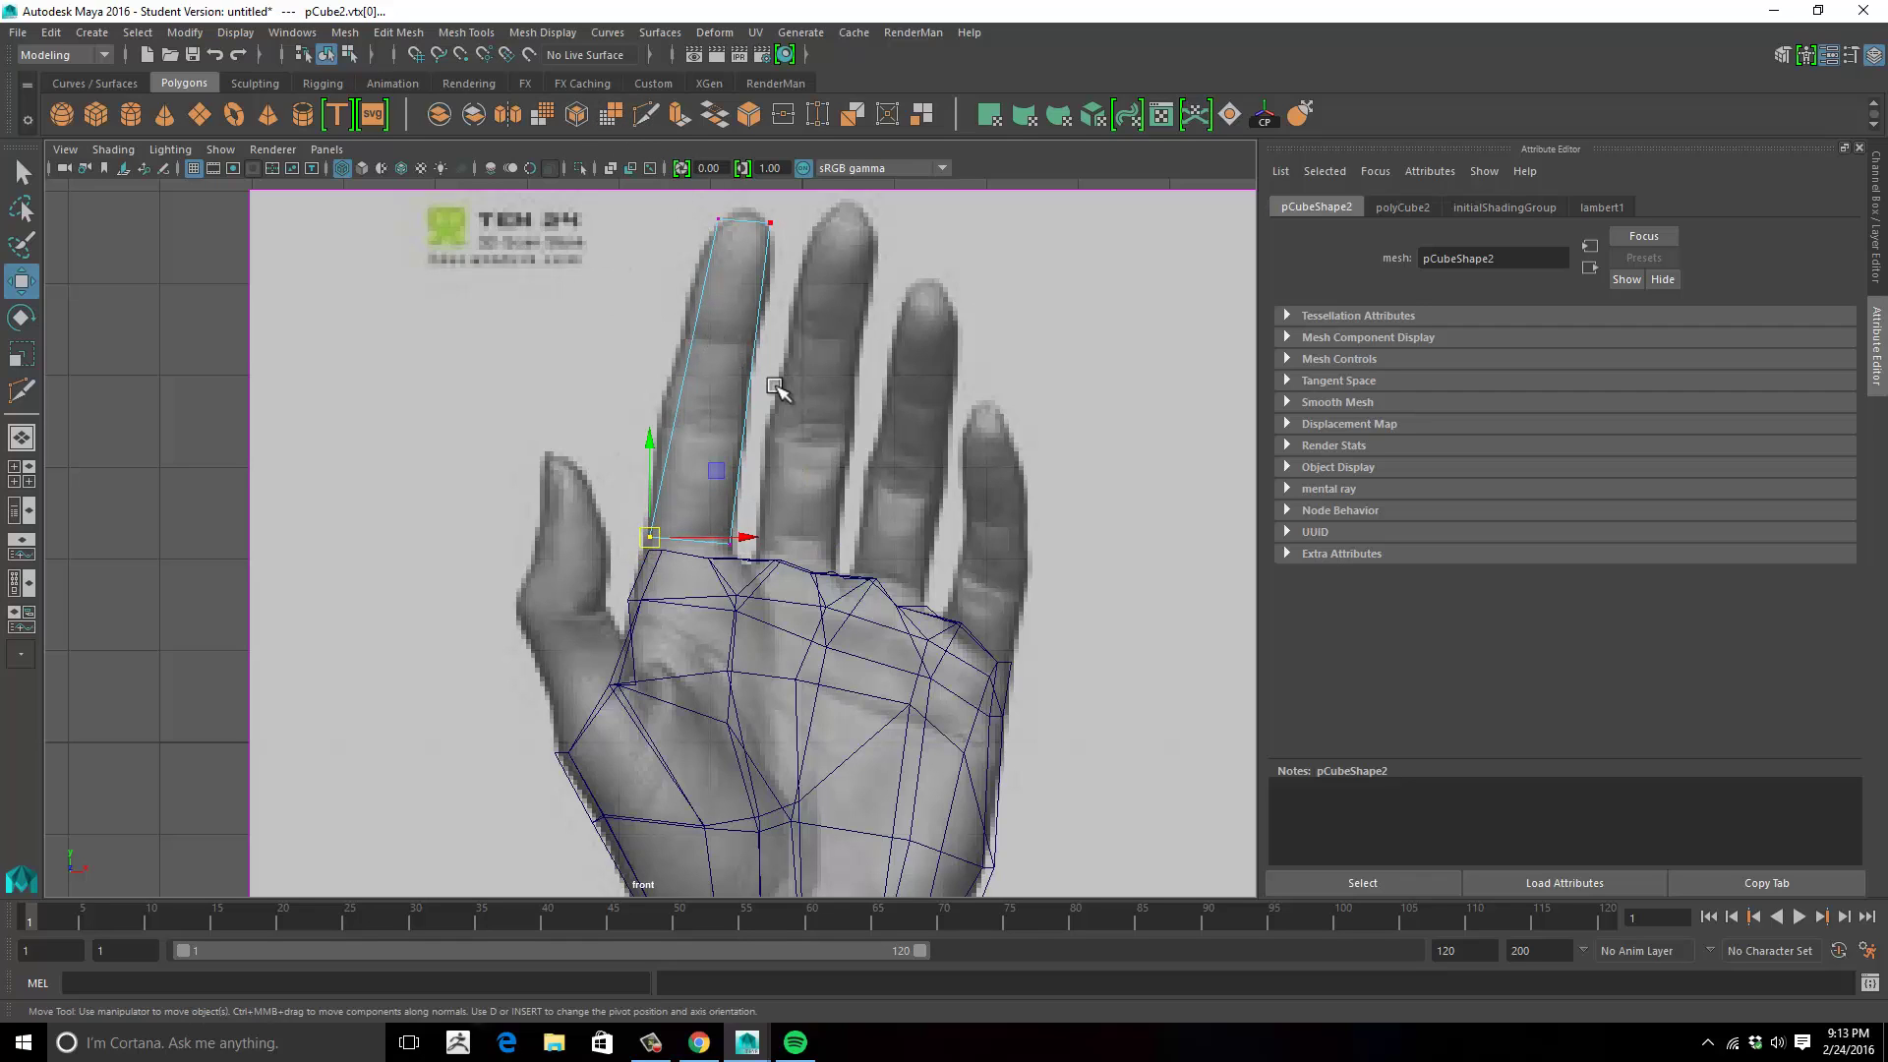
left_click(742, 432)
key("Return")
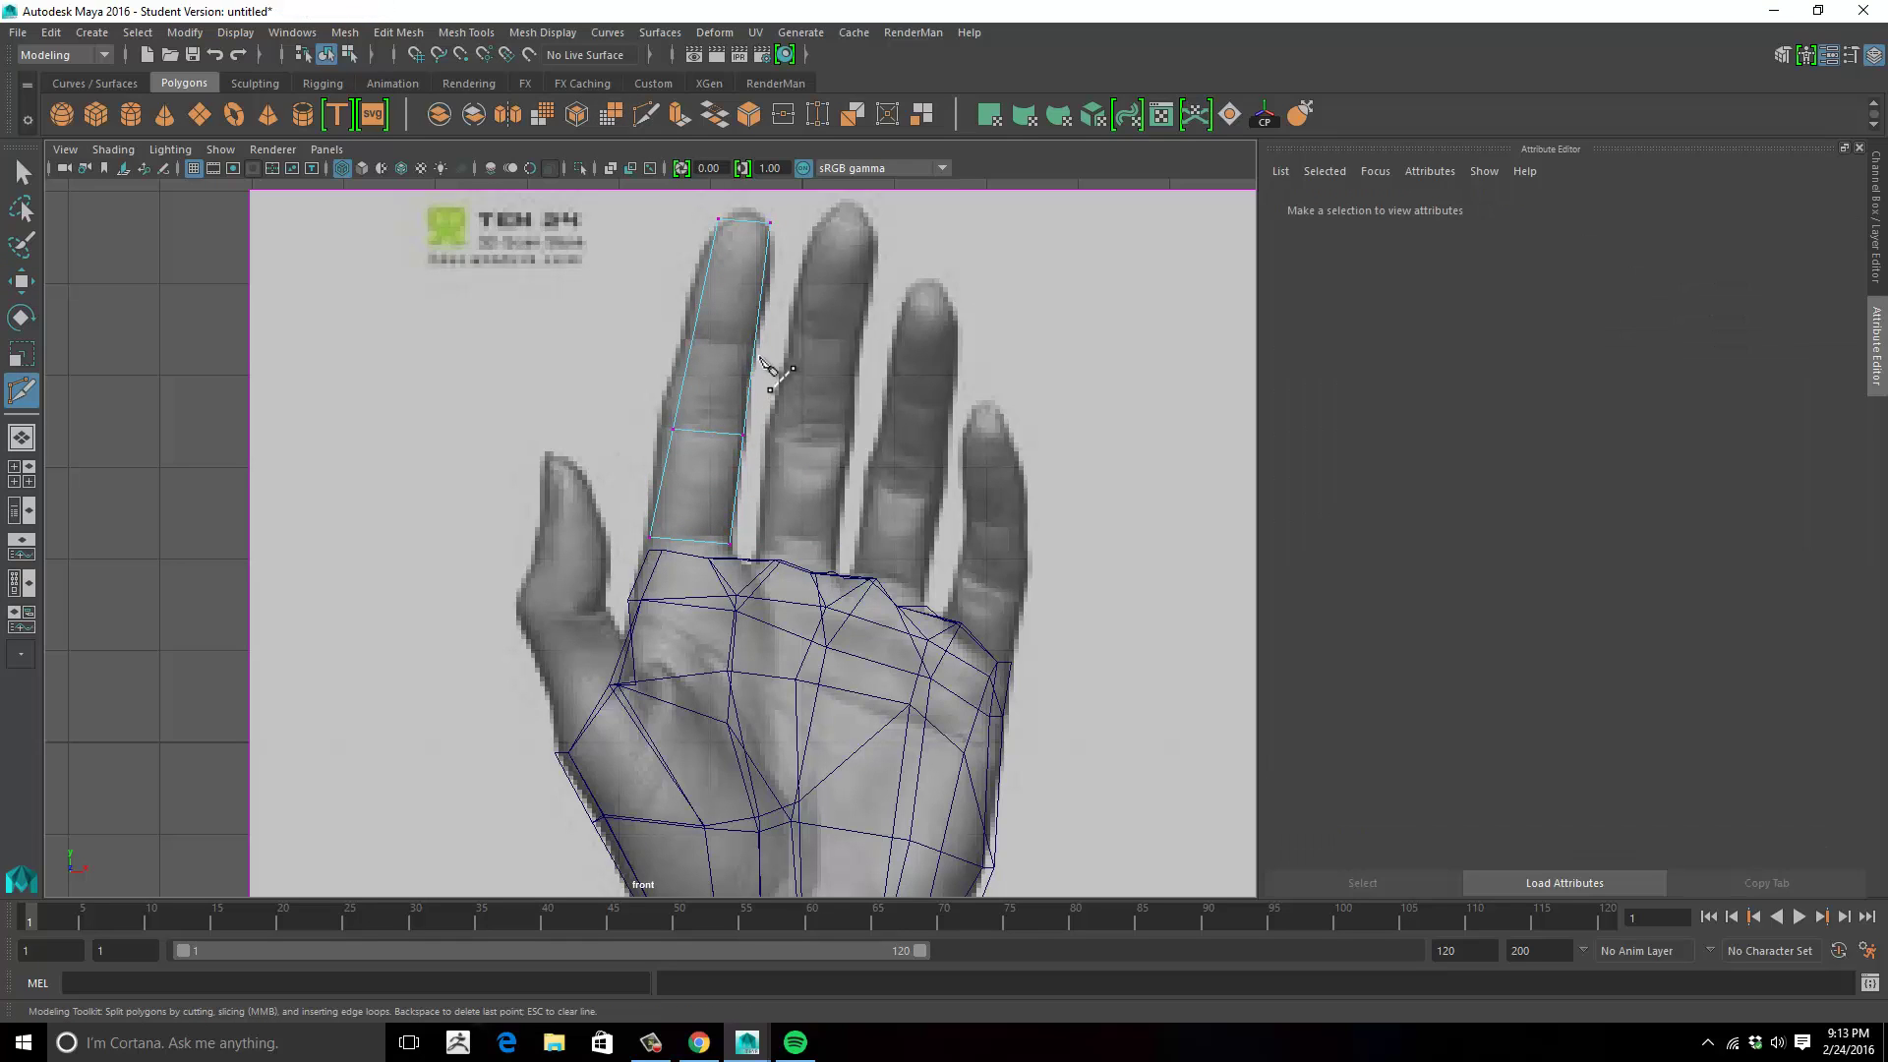
left_click(752, 343)
key("Return")
Taper the index finger's thickness in the side view by moving the tip, joint and base vertices inward.
left_click_drag(929, 372, 996, 386, "alt")
key("space")
key("space")
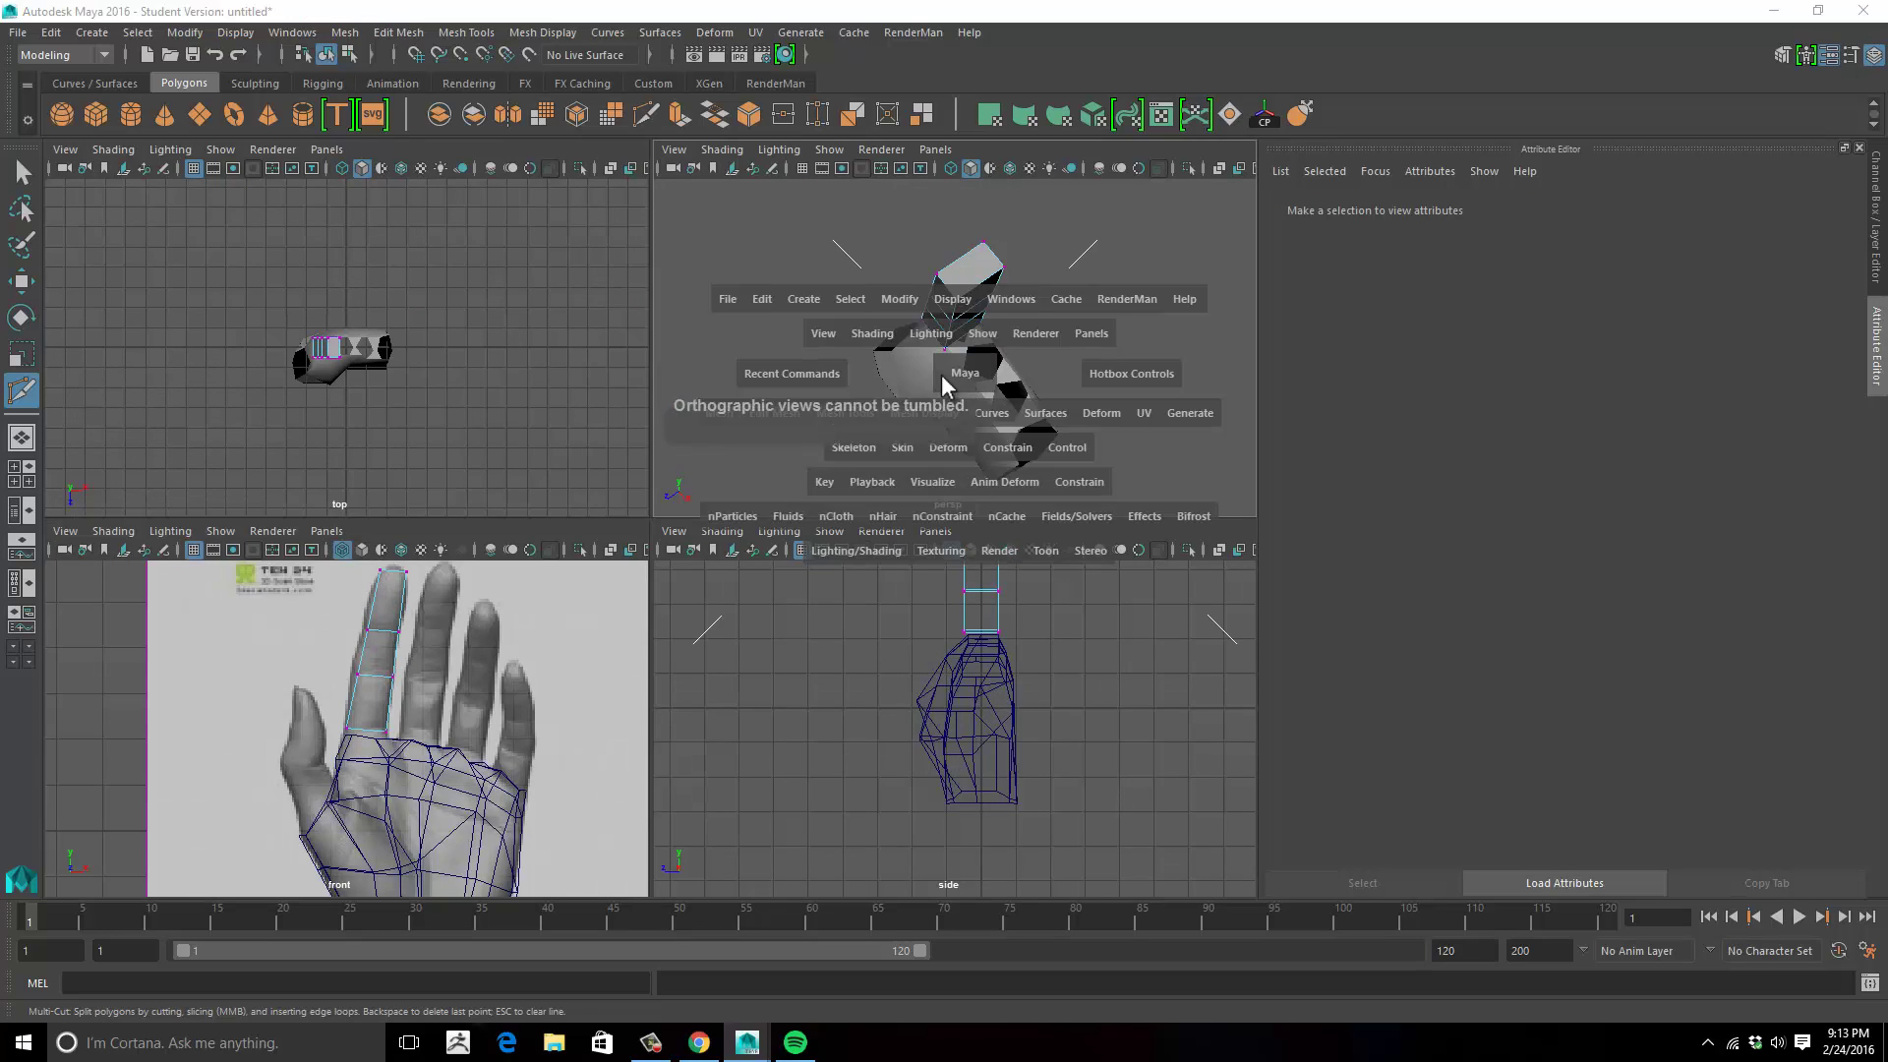
key("space")
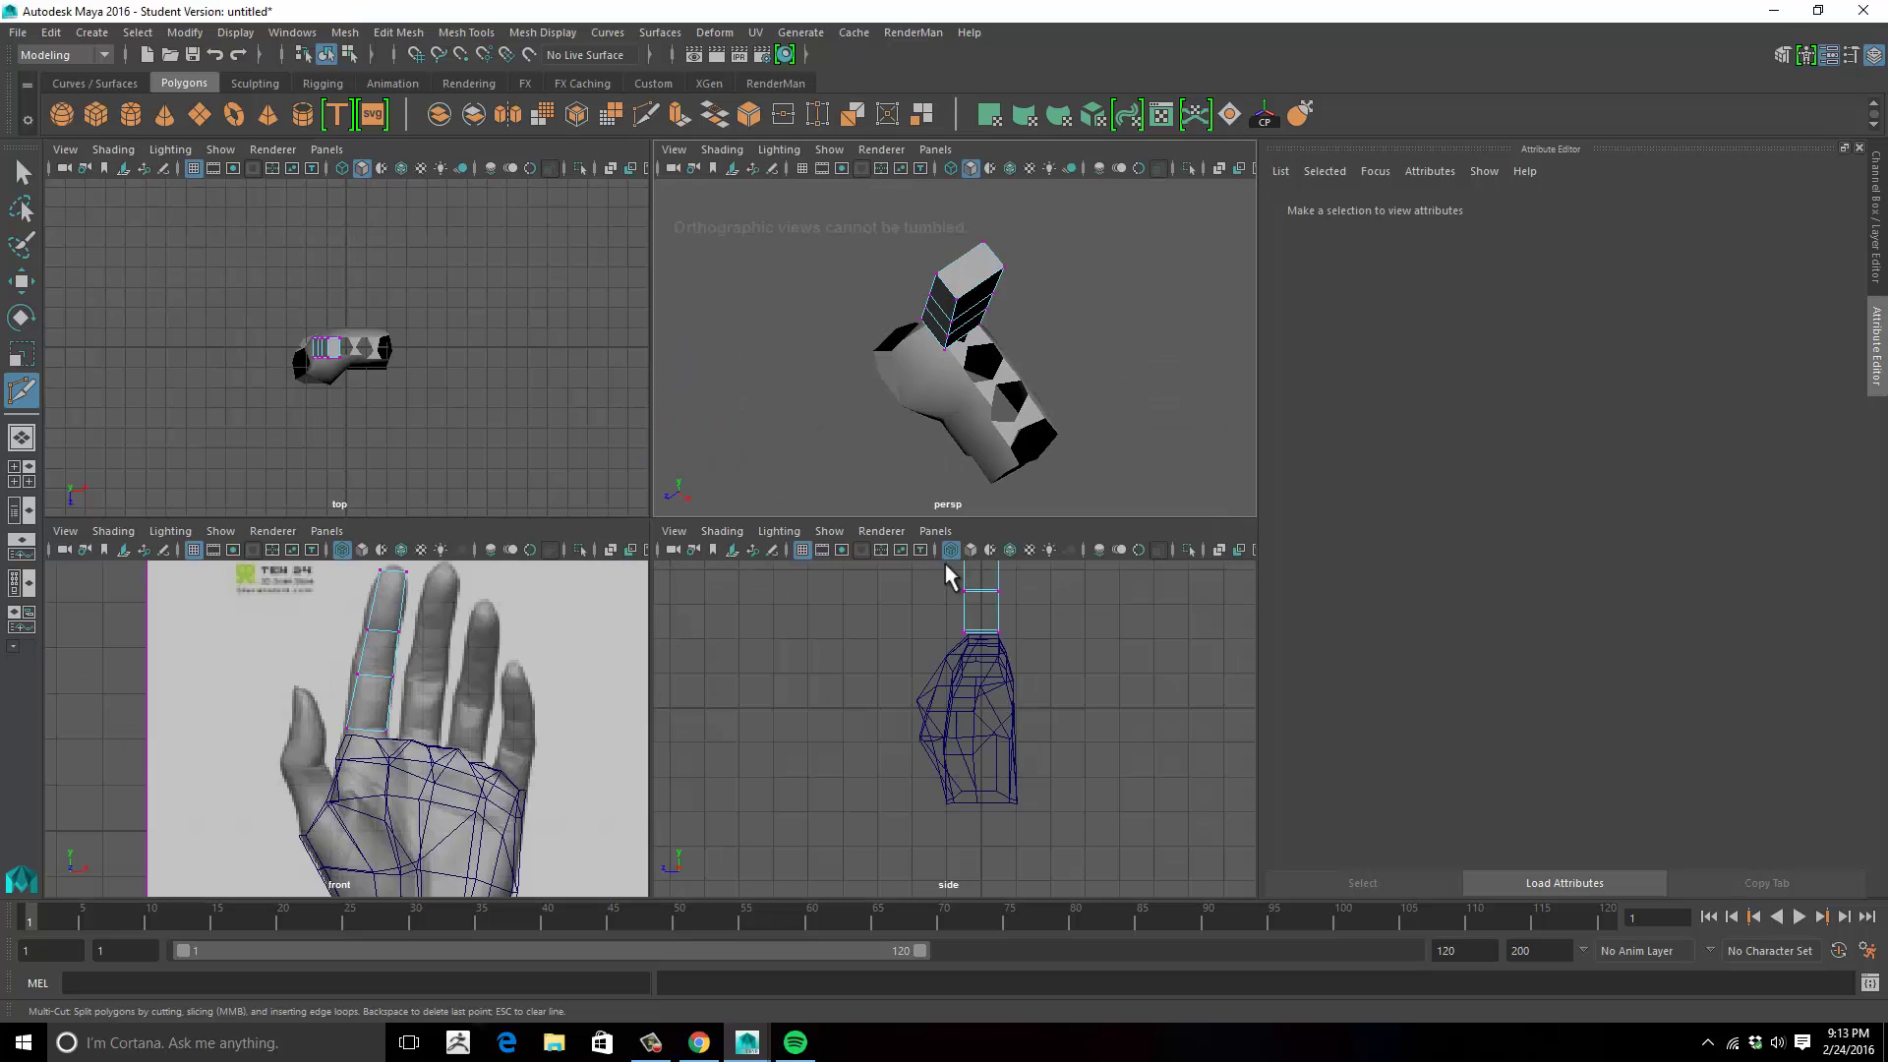
key("space")
right_click_drag(911, 540, 869, 551, "alt")
key("w")
middle_click_drag(931, 514, 880, 418, "alt")
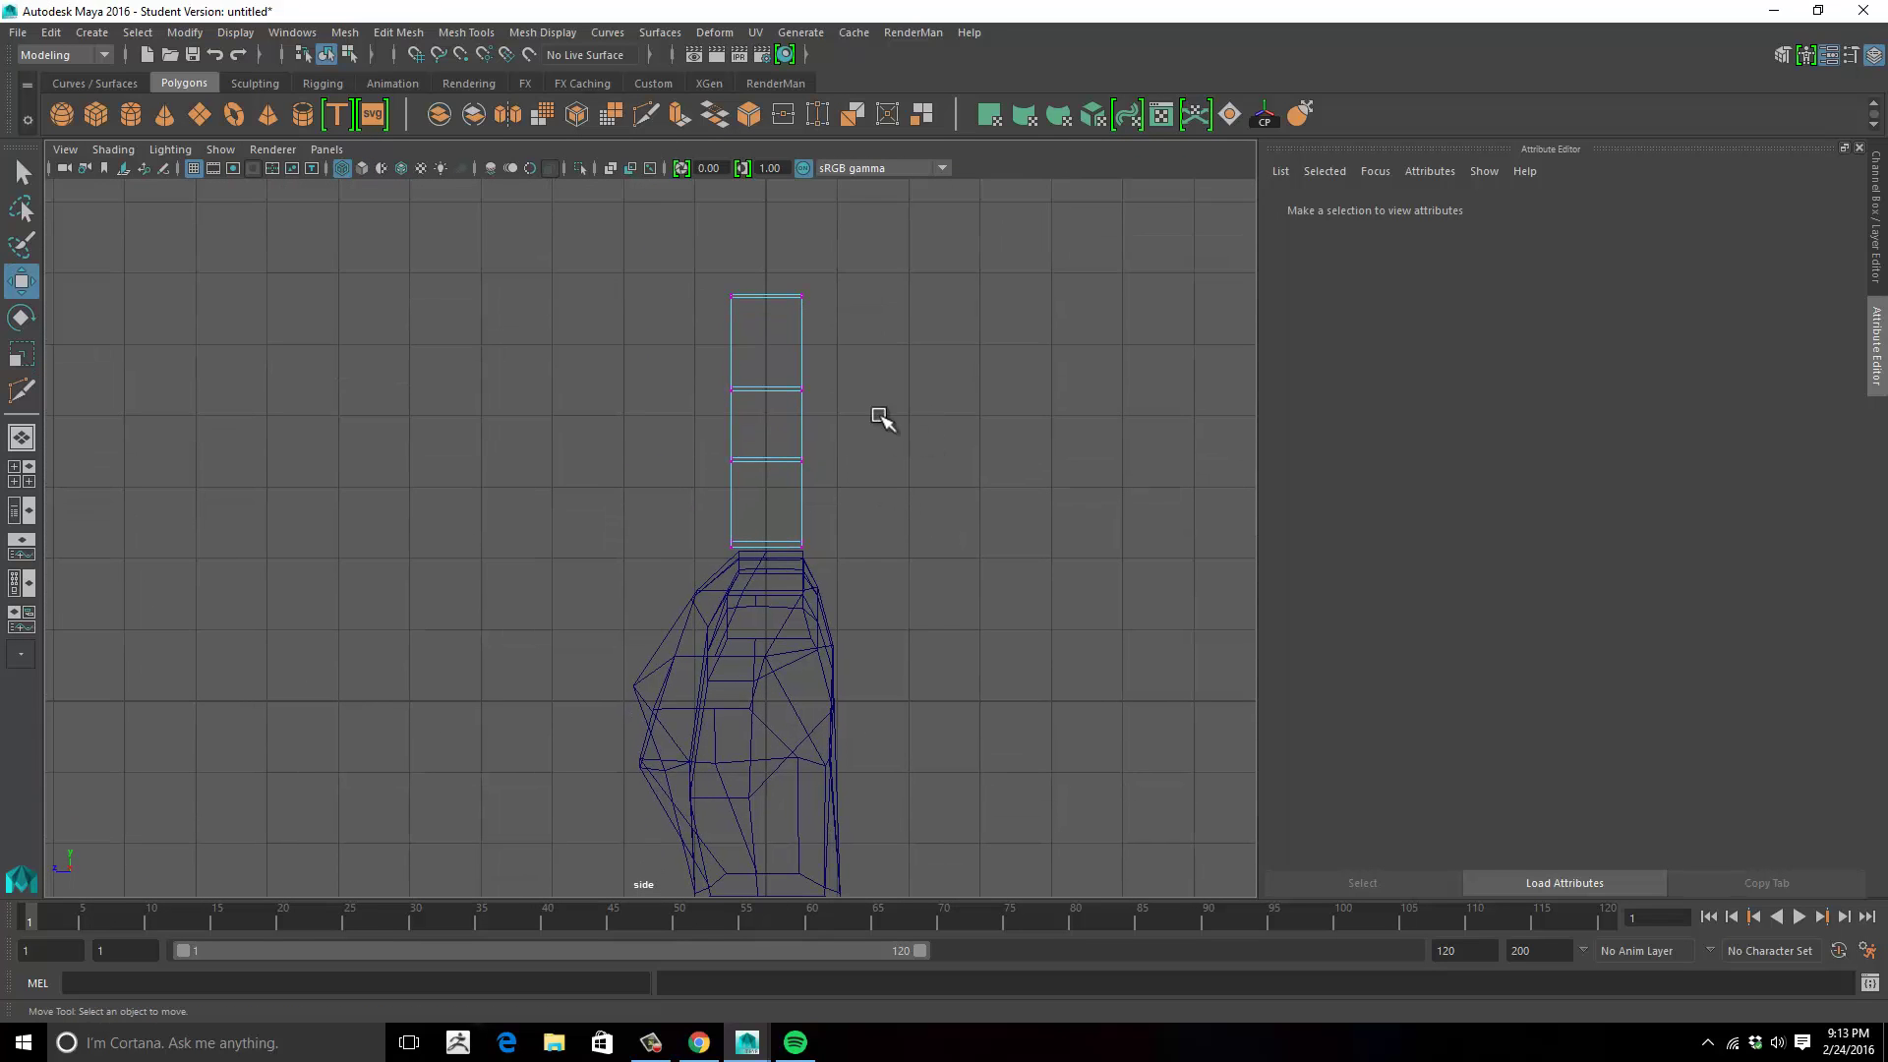
left_click_drag(743, 327, 683, 302)
left_click(733, 388)
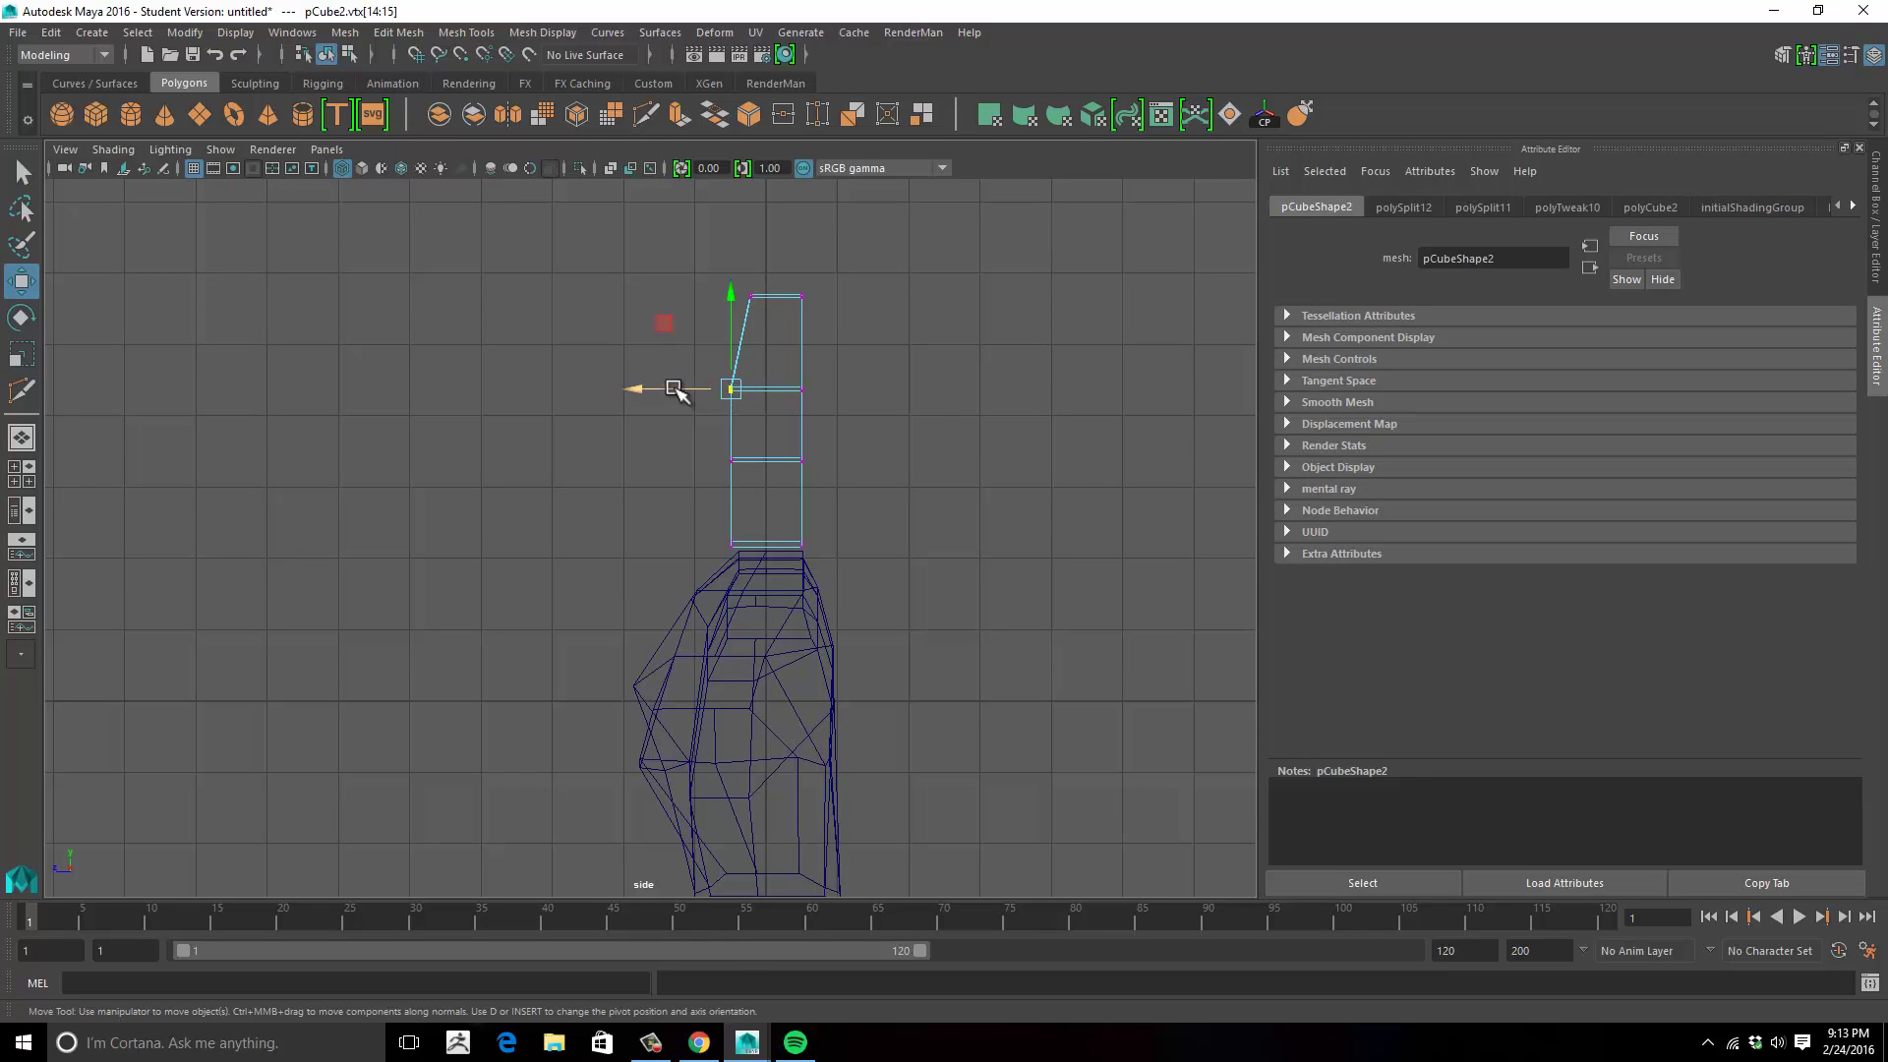
left_click_drag(675, 388, 688, 390)
left_click_drag(842, 291, 748, 297)
left_click_drag(672, 425, 765, 578)
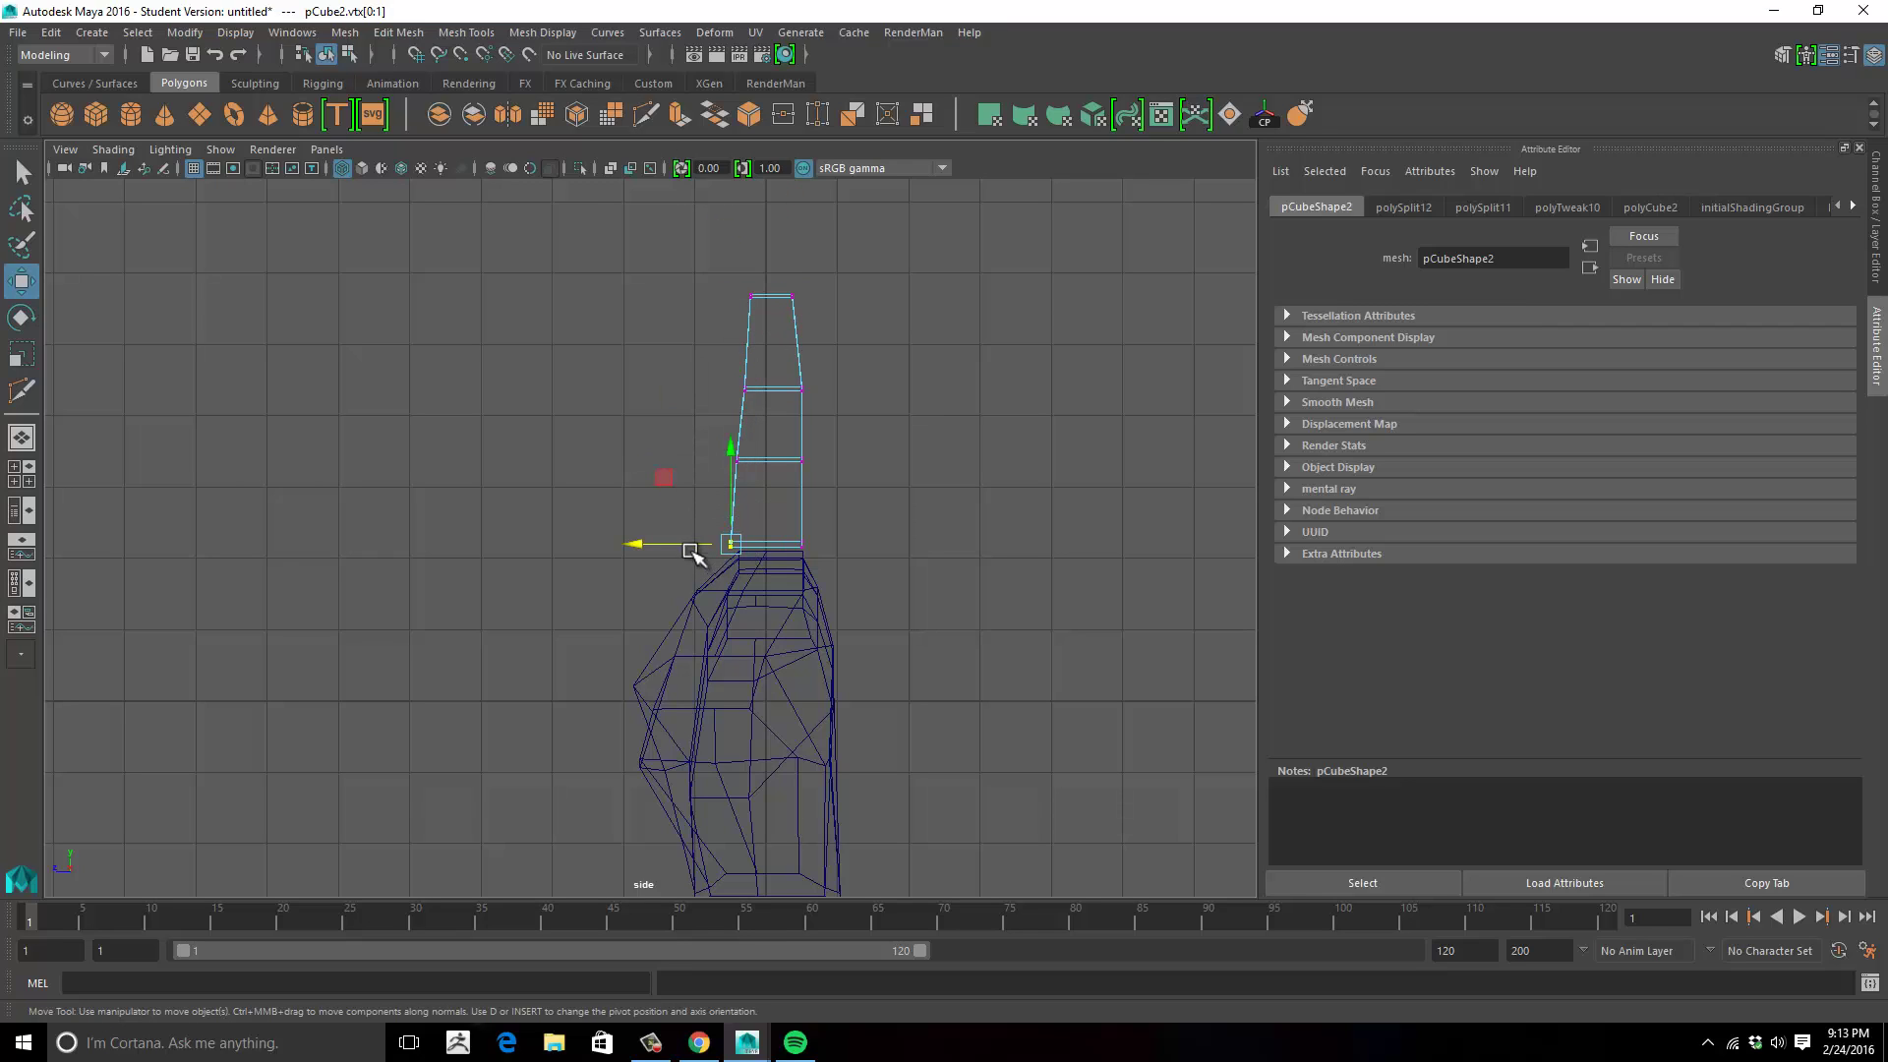
left_click_drag(856, 526, 776, 567)
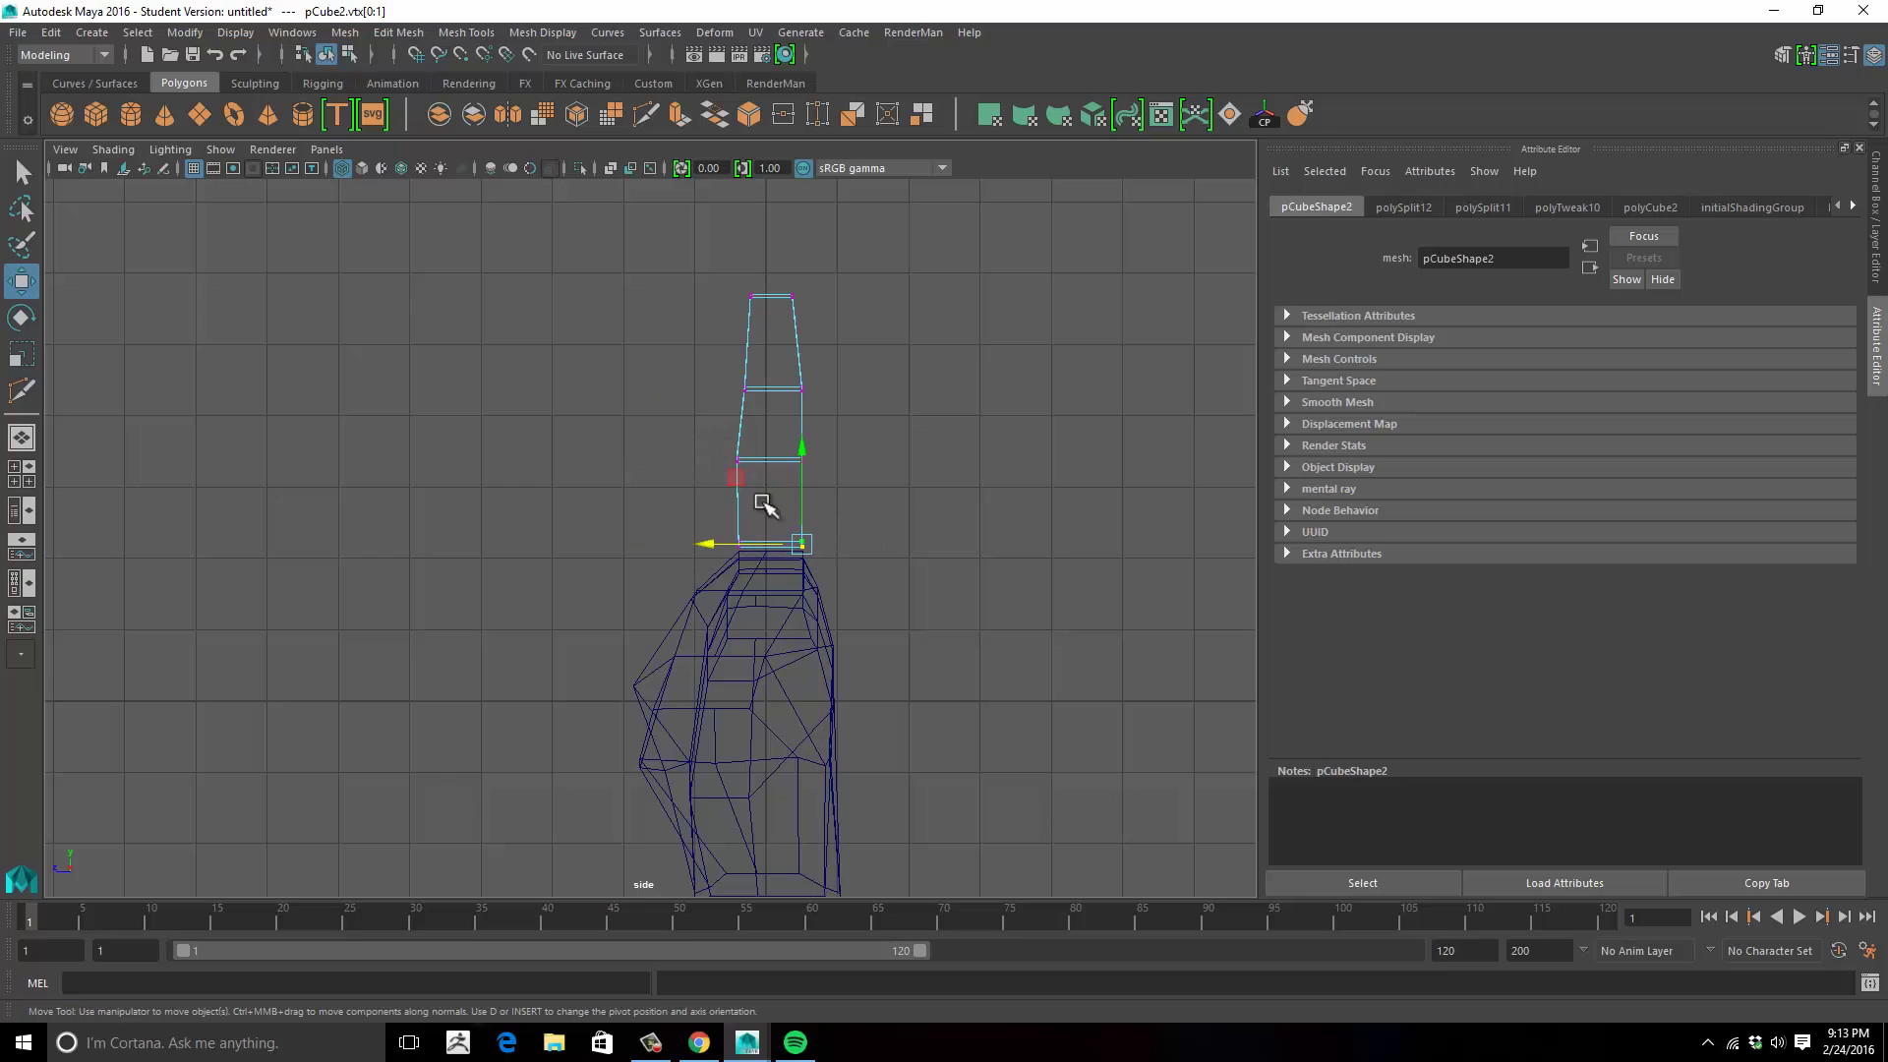
Curve the index finger in the side view by shifting its joint loops and moving the fingertip toward the palm side, and return to perspective.
left_click_drag(706, 429, 868, 497)
left_click_drag(721, 460, 744, 451)
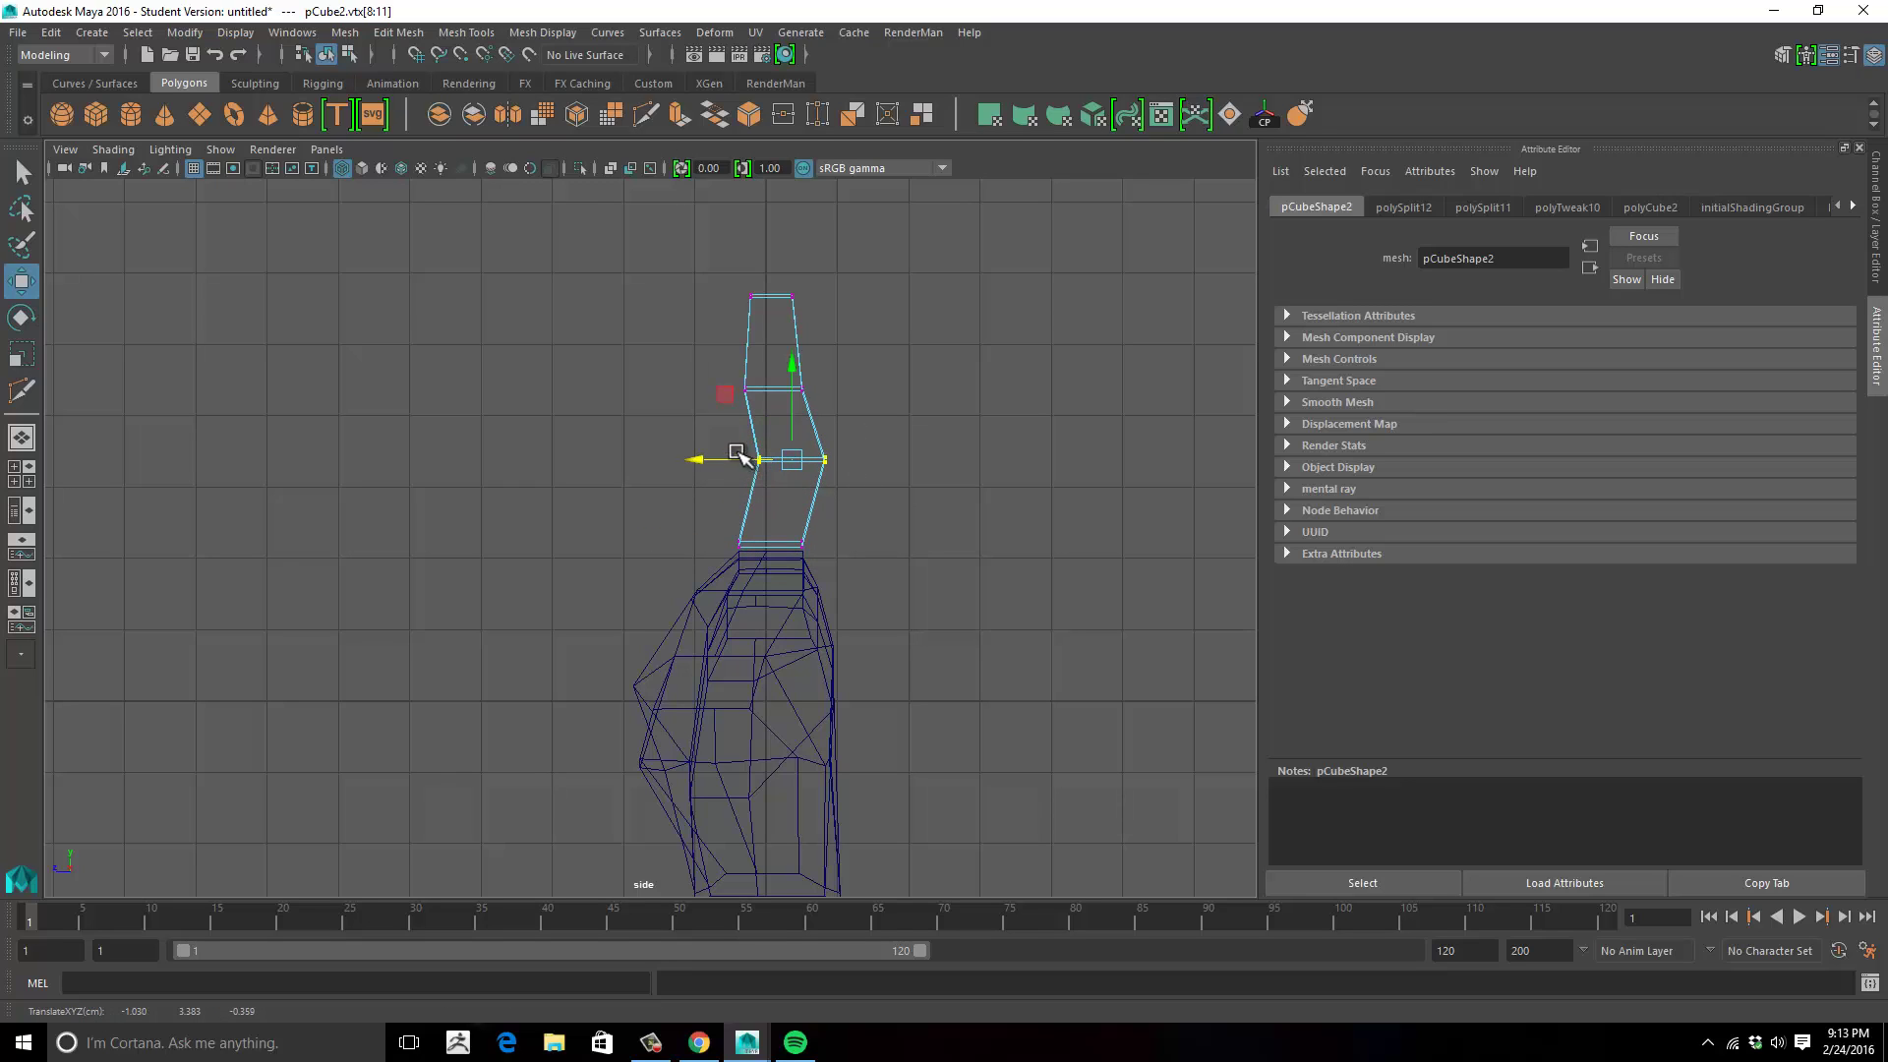
left_click_drag(687, 373, 745, 394)
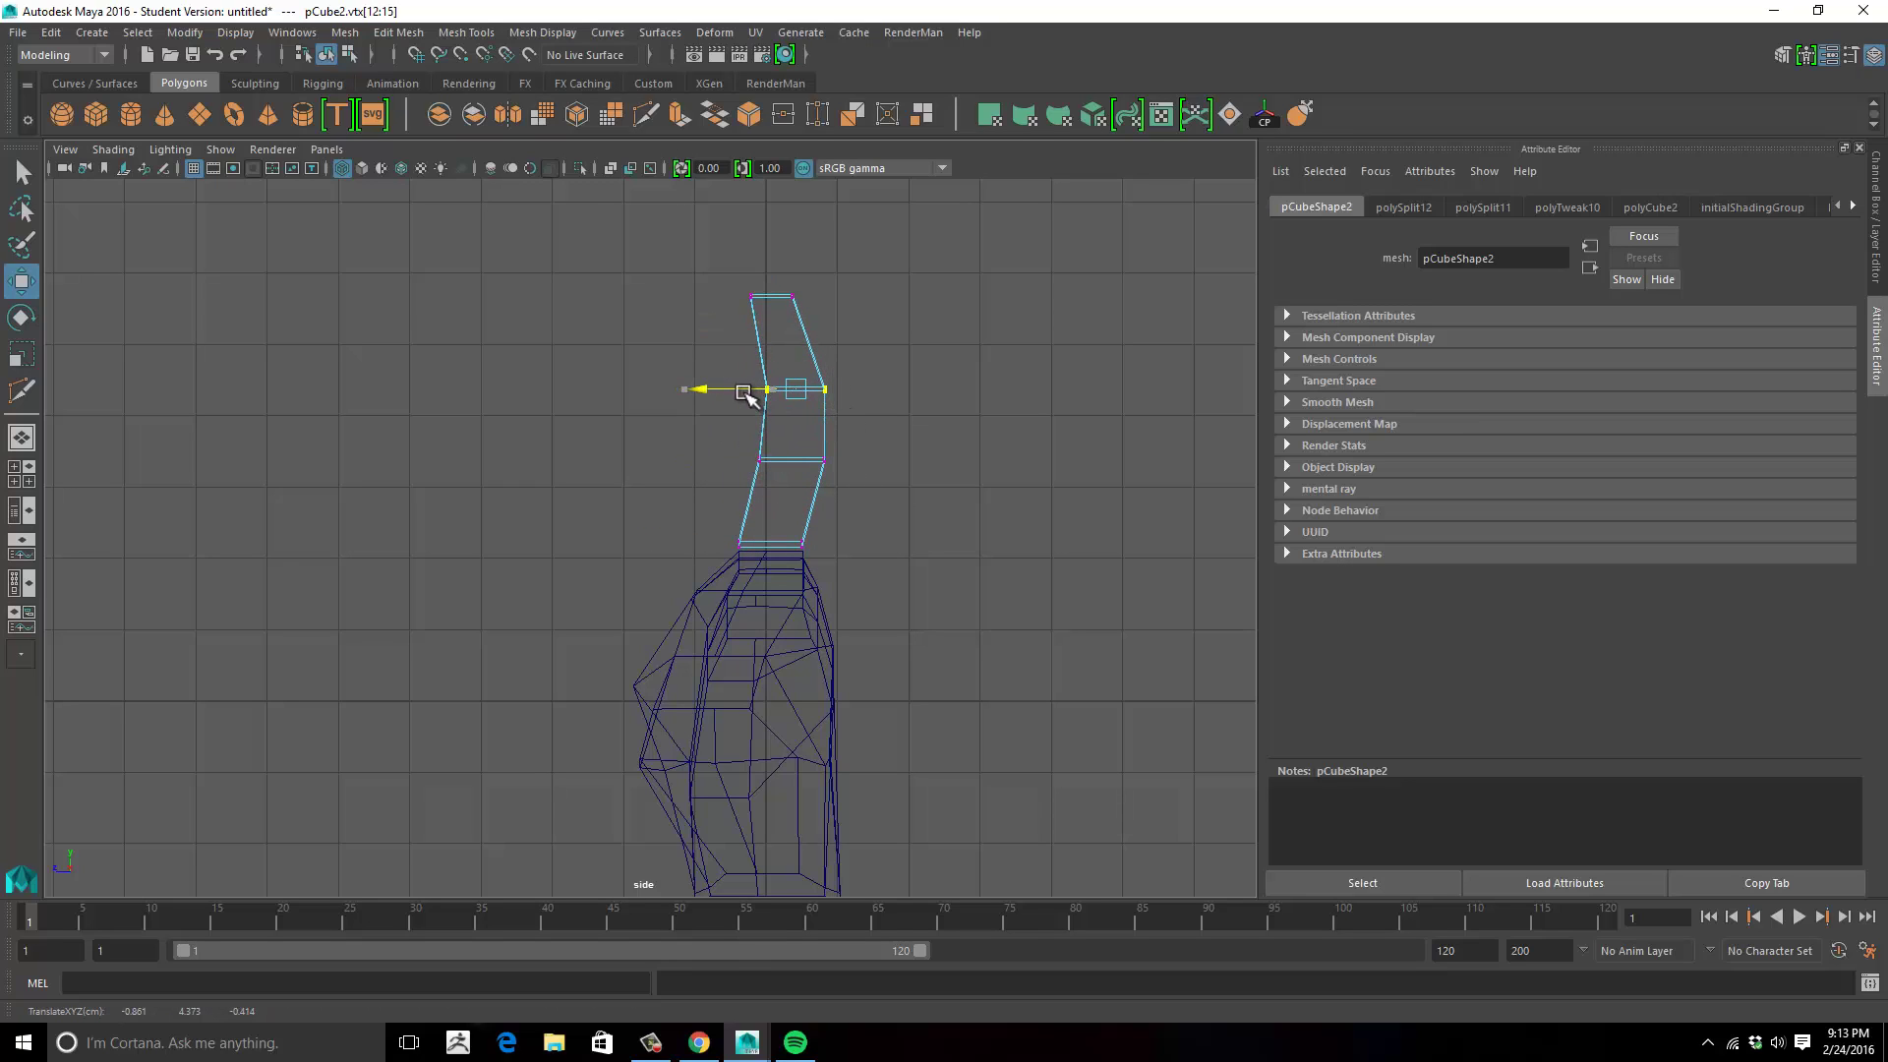
left_click_drag(708, 278, 876, 465)
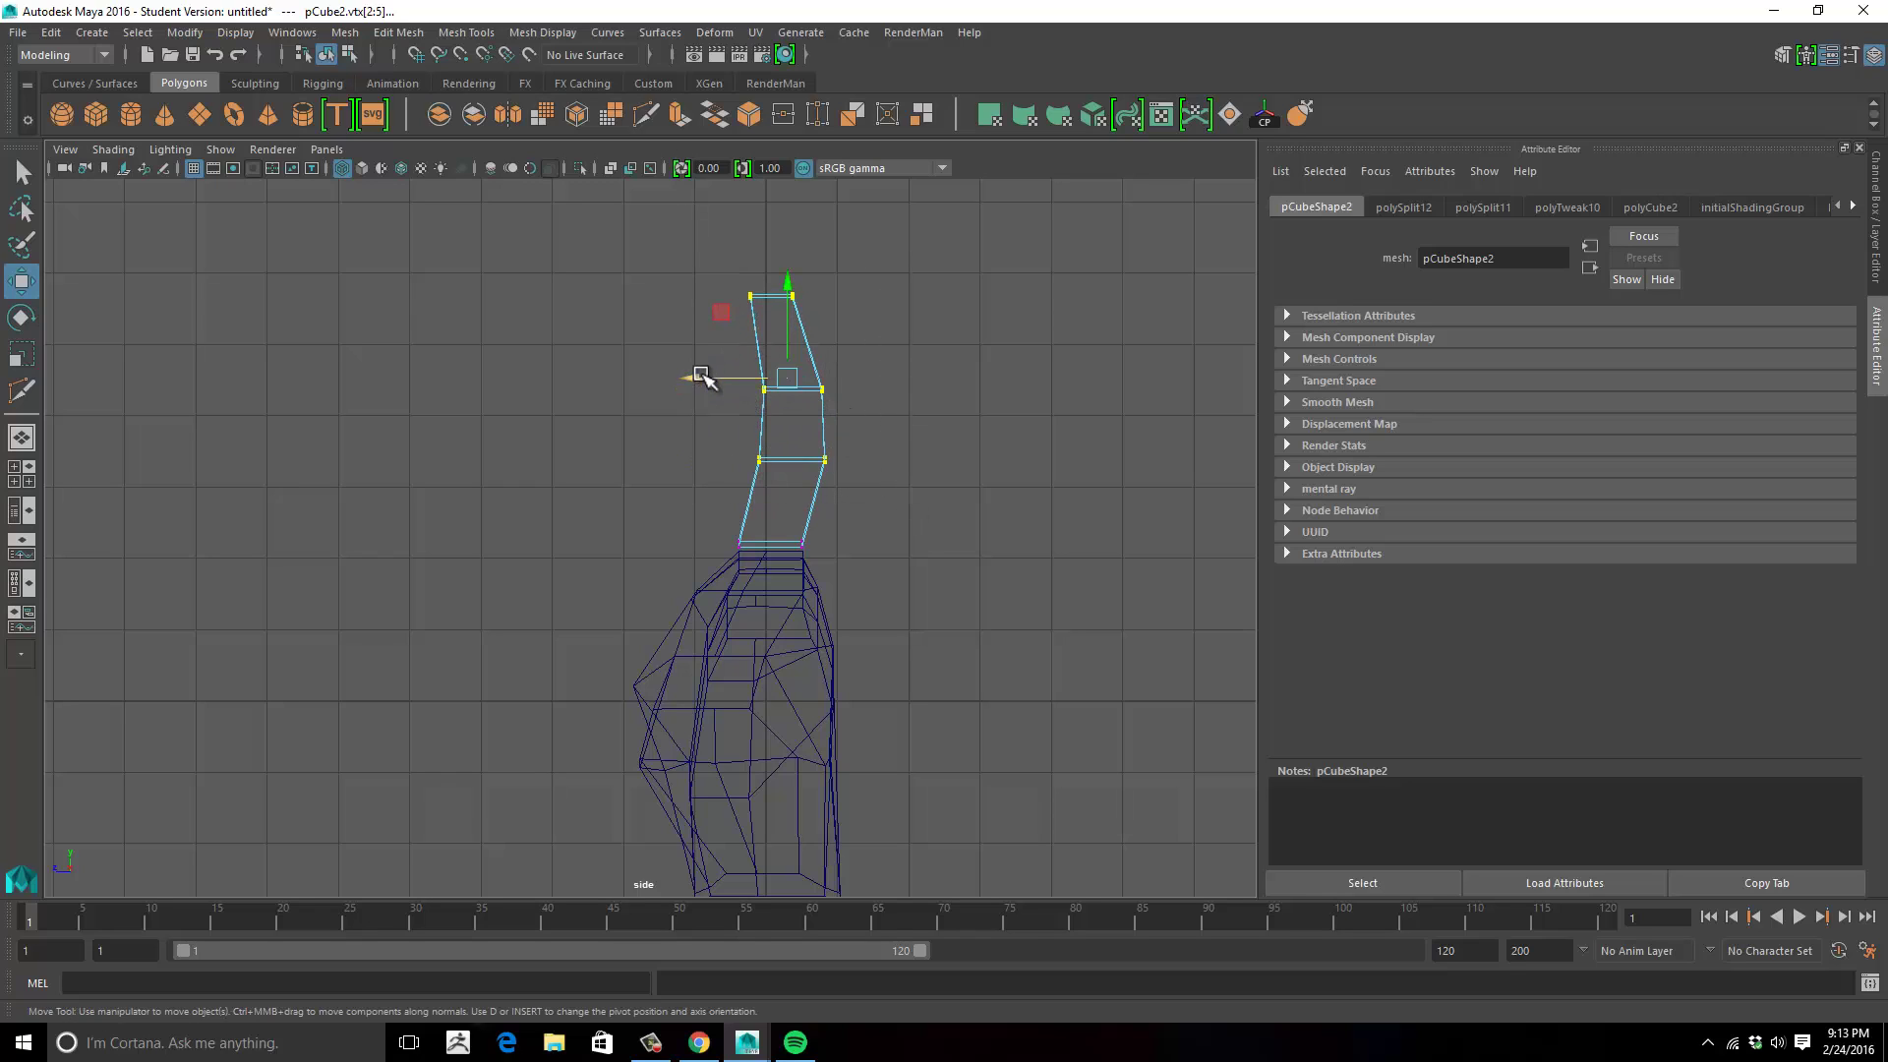
left_click_drag(699, 374, 674, 375)
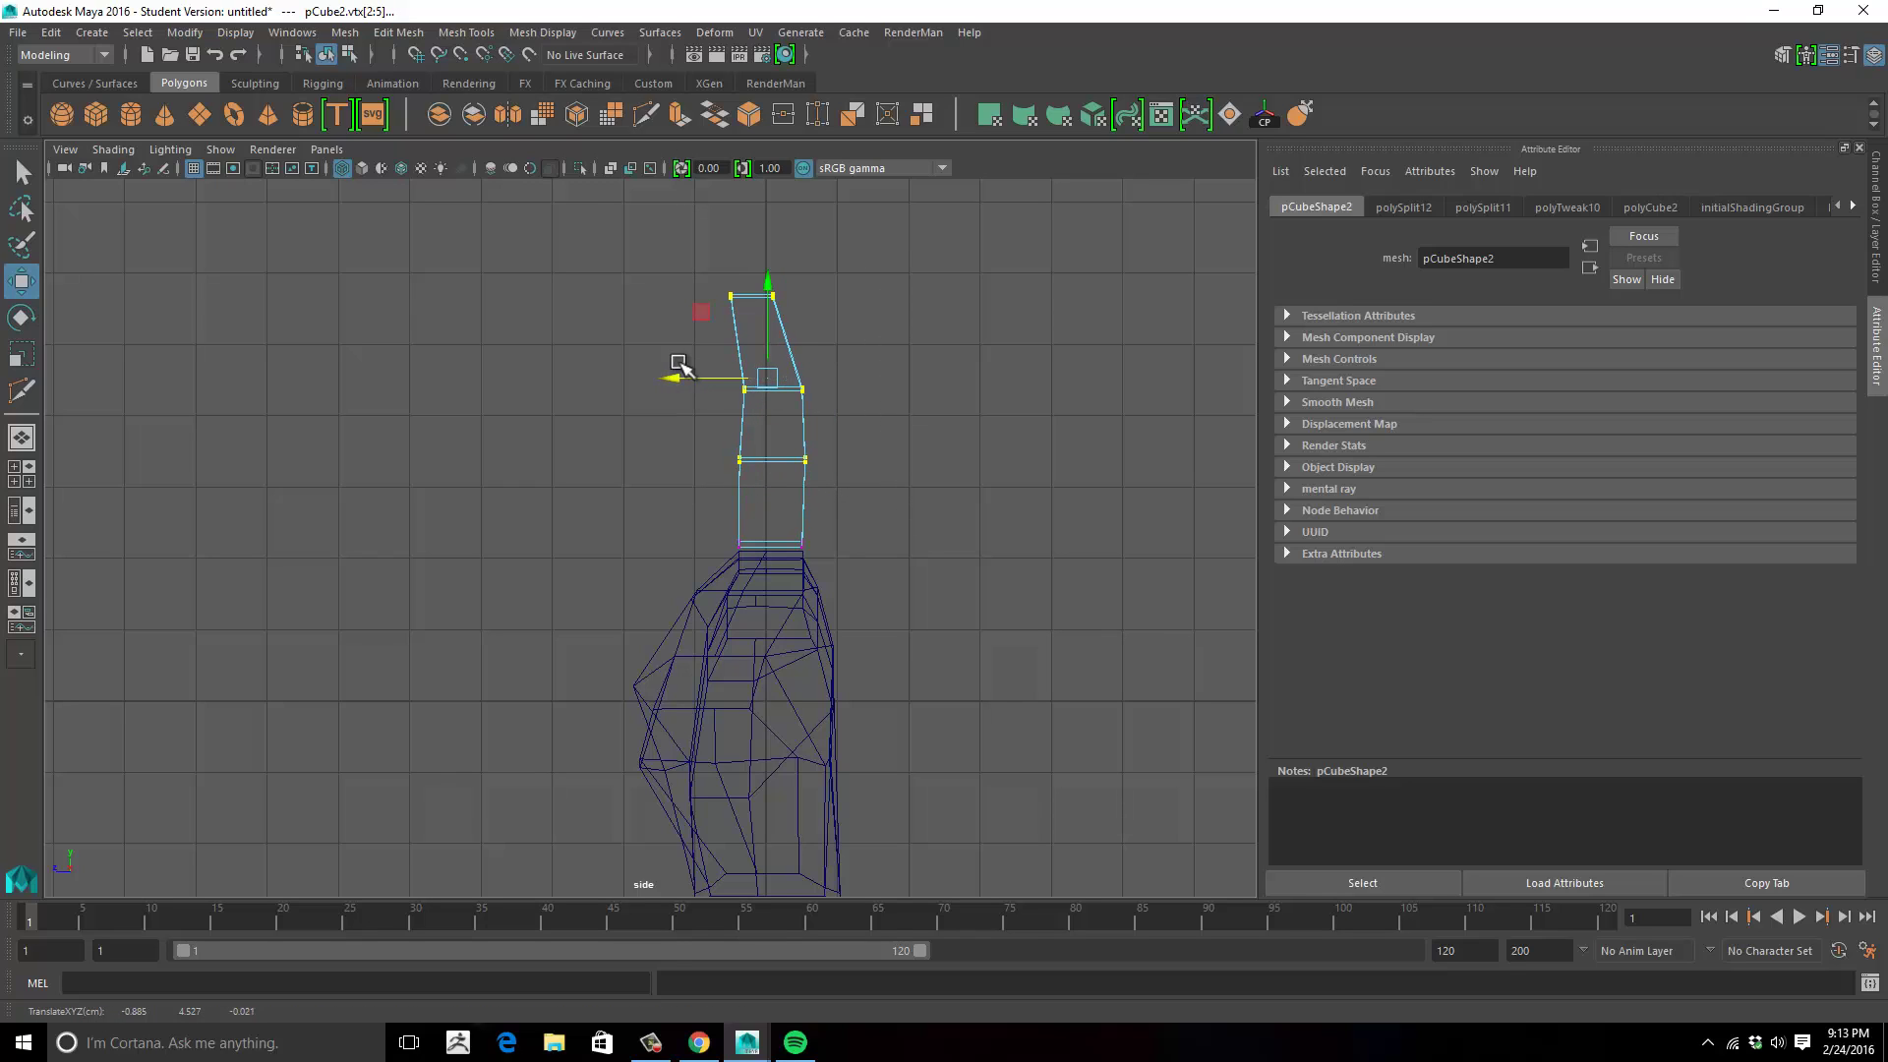
left_click_drag(675, 276, 859, 346)
left_click_drag(729, 297, 881, 425)
left_click(974, 460)
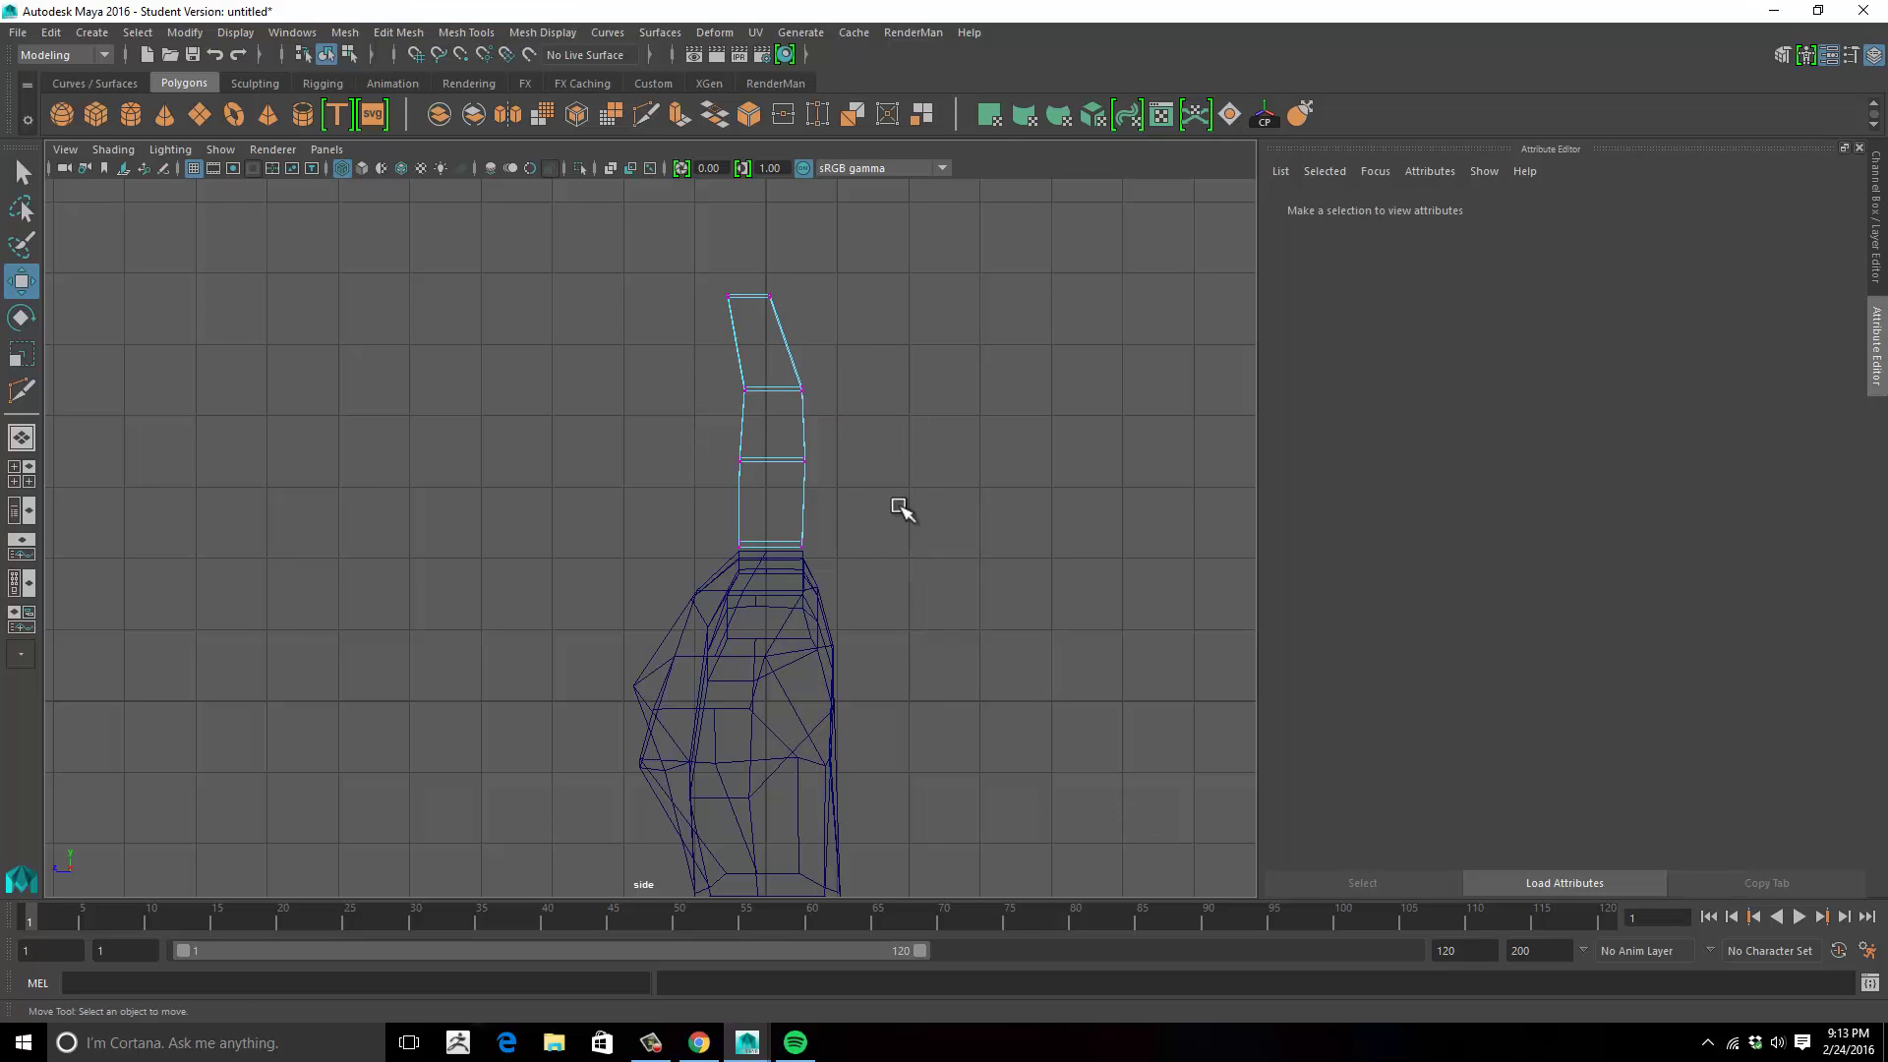
key("space")
key("space")
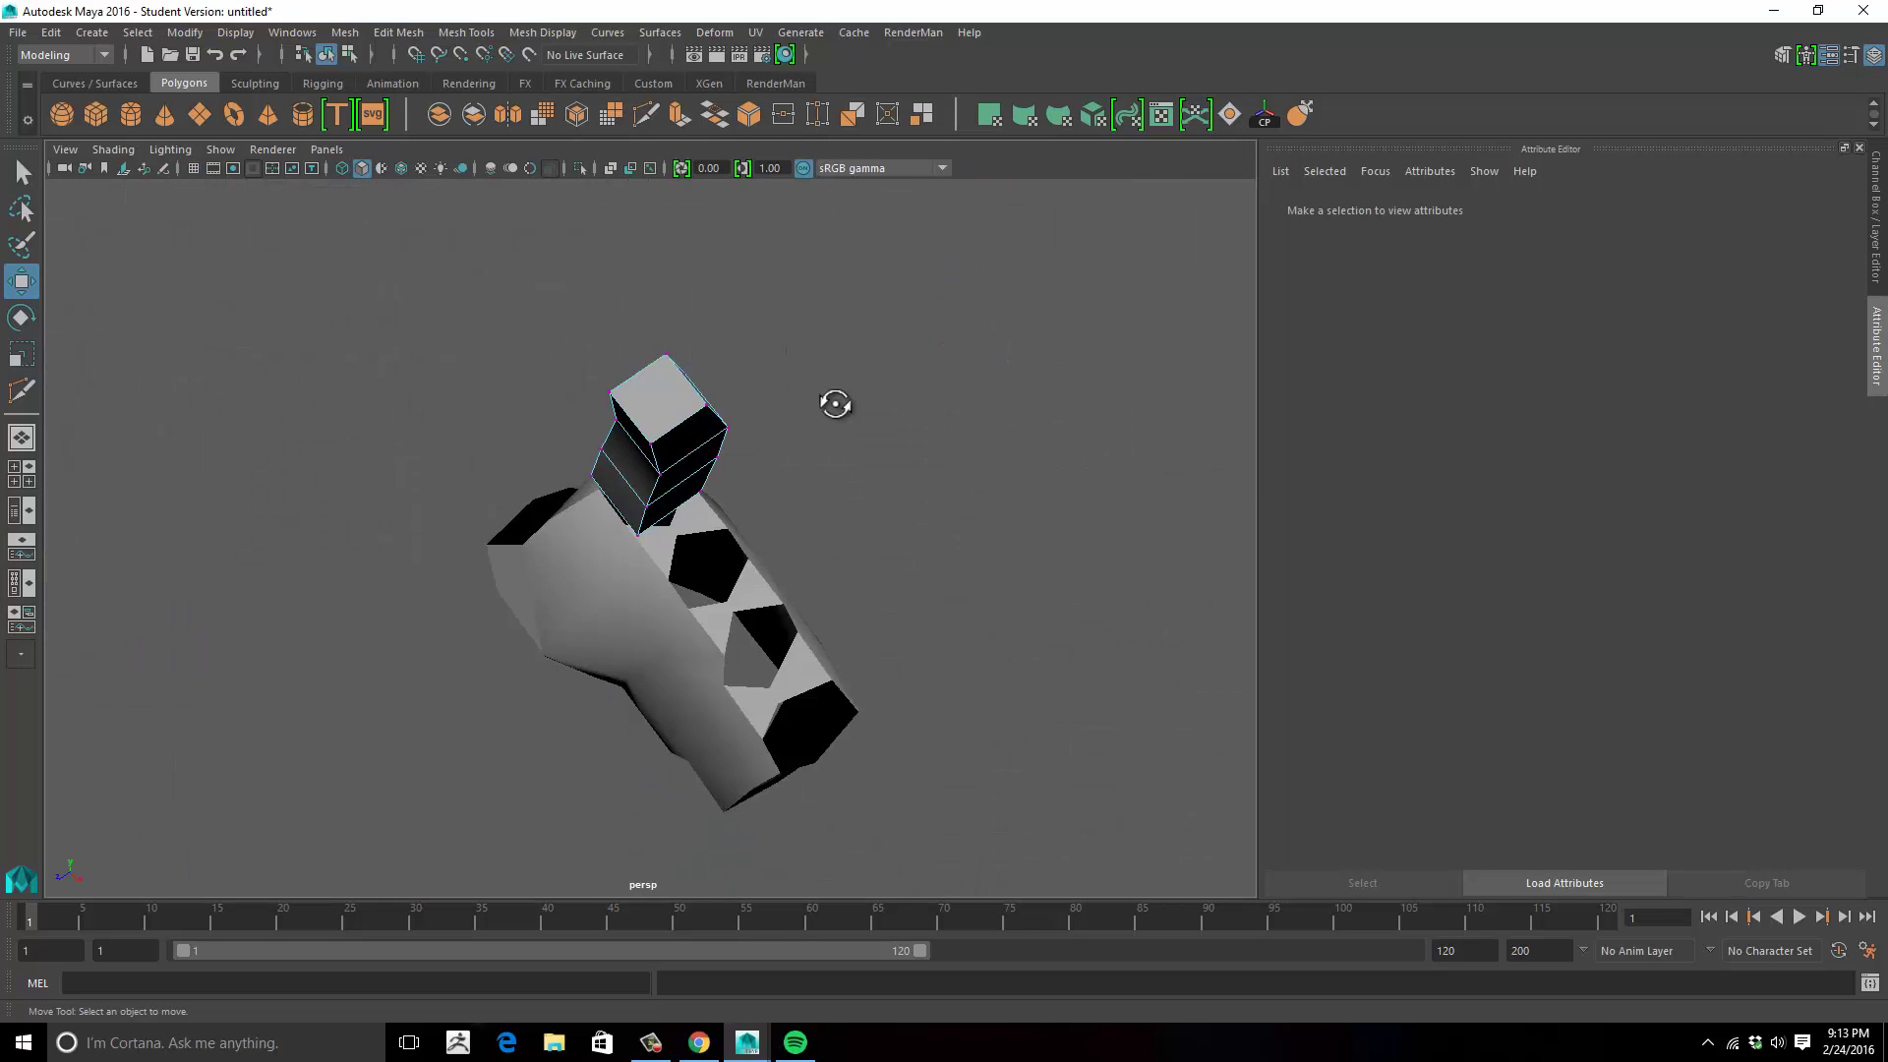
Cut lengthwise edge loops through the middle of the index finger's faces with Multi-Cut.
left_click_drag(835, 404, 860, 546, "alt")
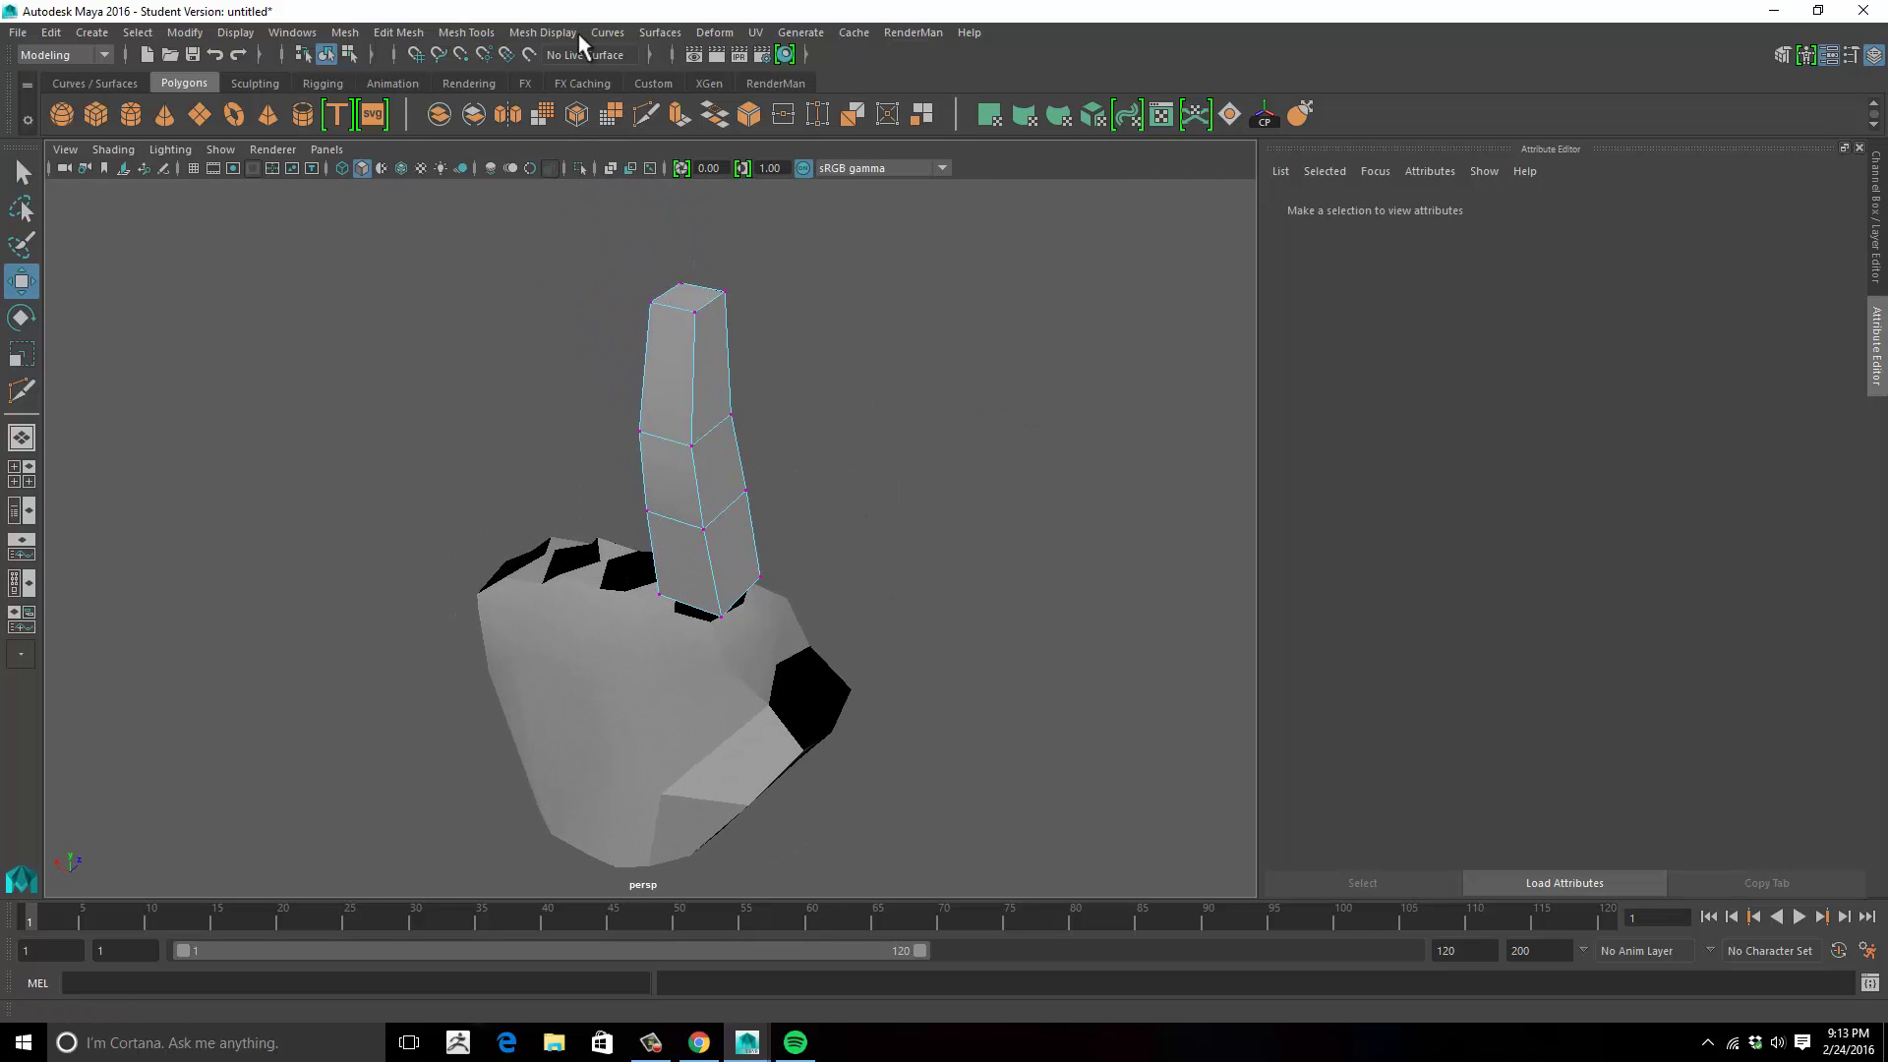
left_click(646, 113)
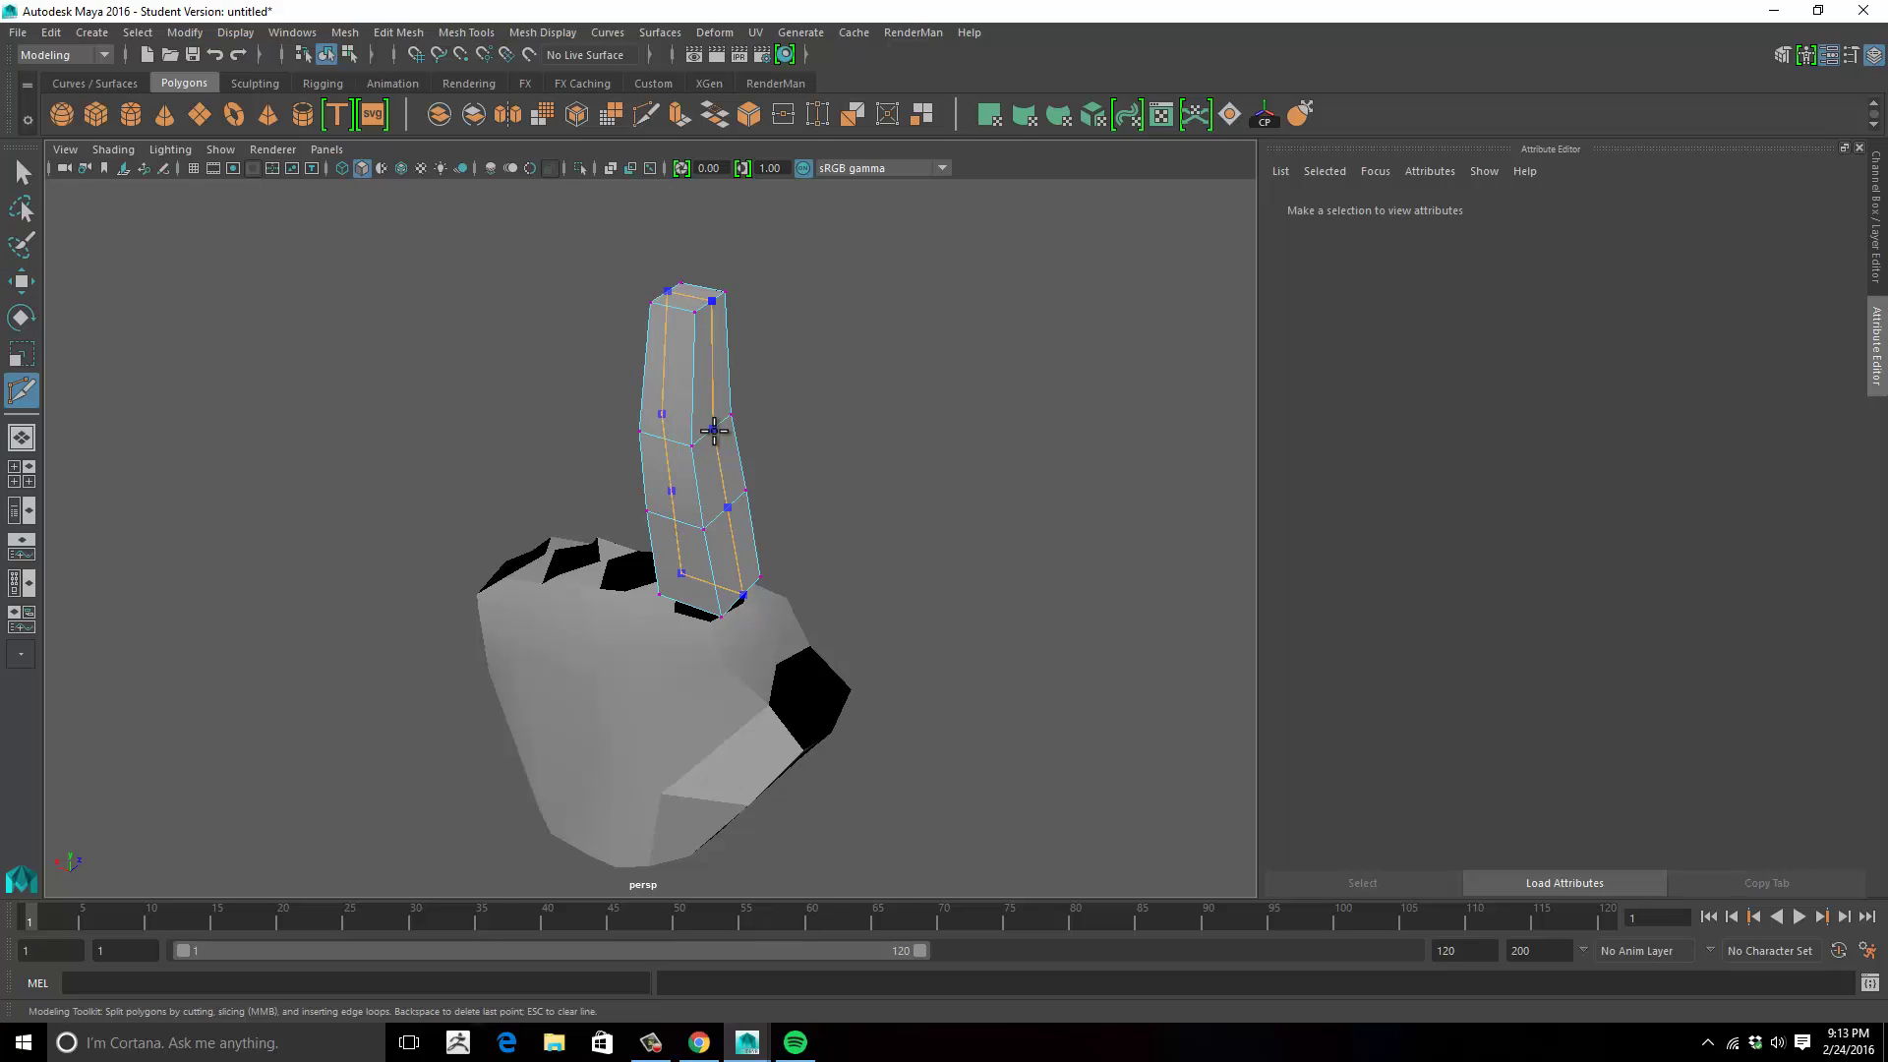
left_click(708, 433, "ctrl")
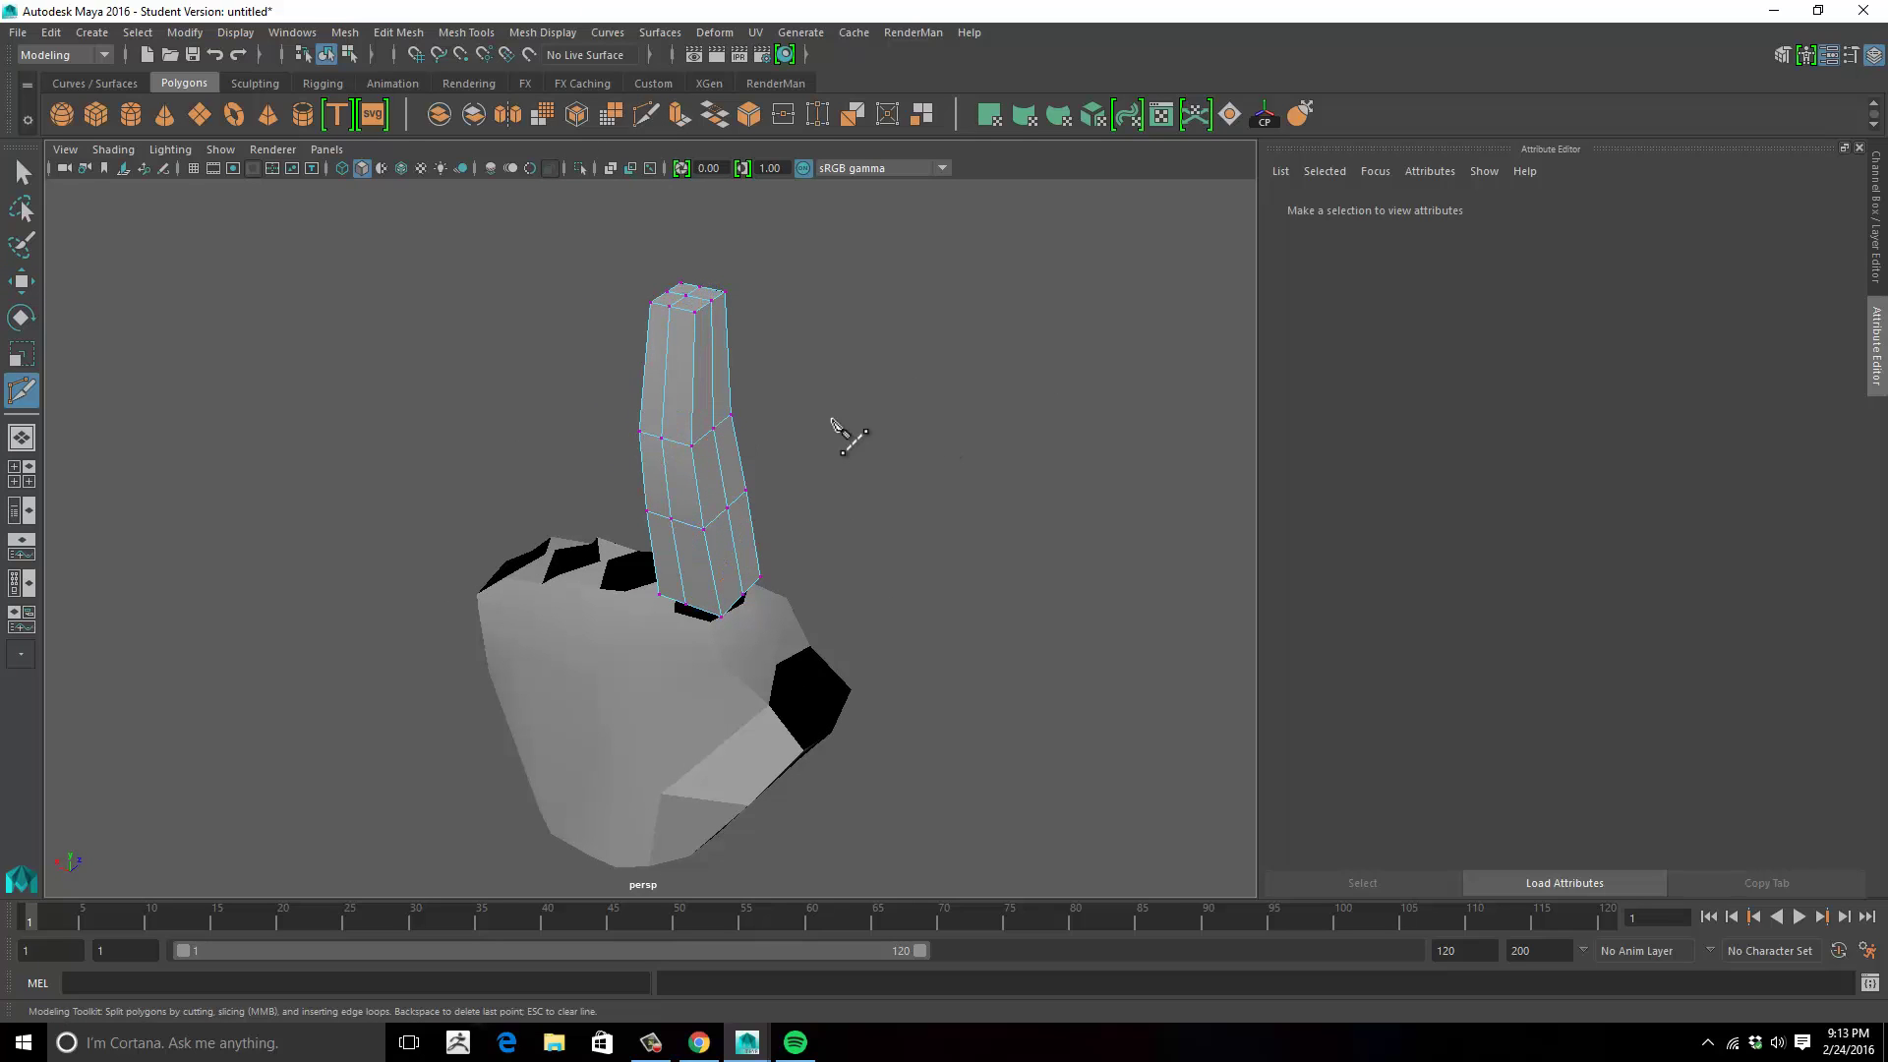
Select the corner edges along the back side of the index finger and scale them closer together across its width.
left_click_drag(843, 430, 714, 432, "alt")
key("w")
key("F10")
left_click(704, 387)
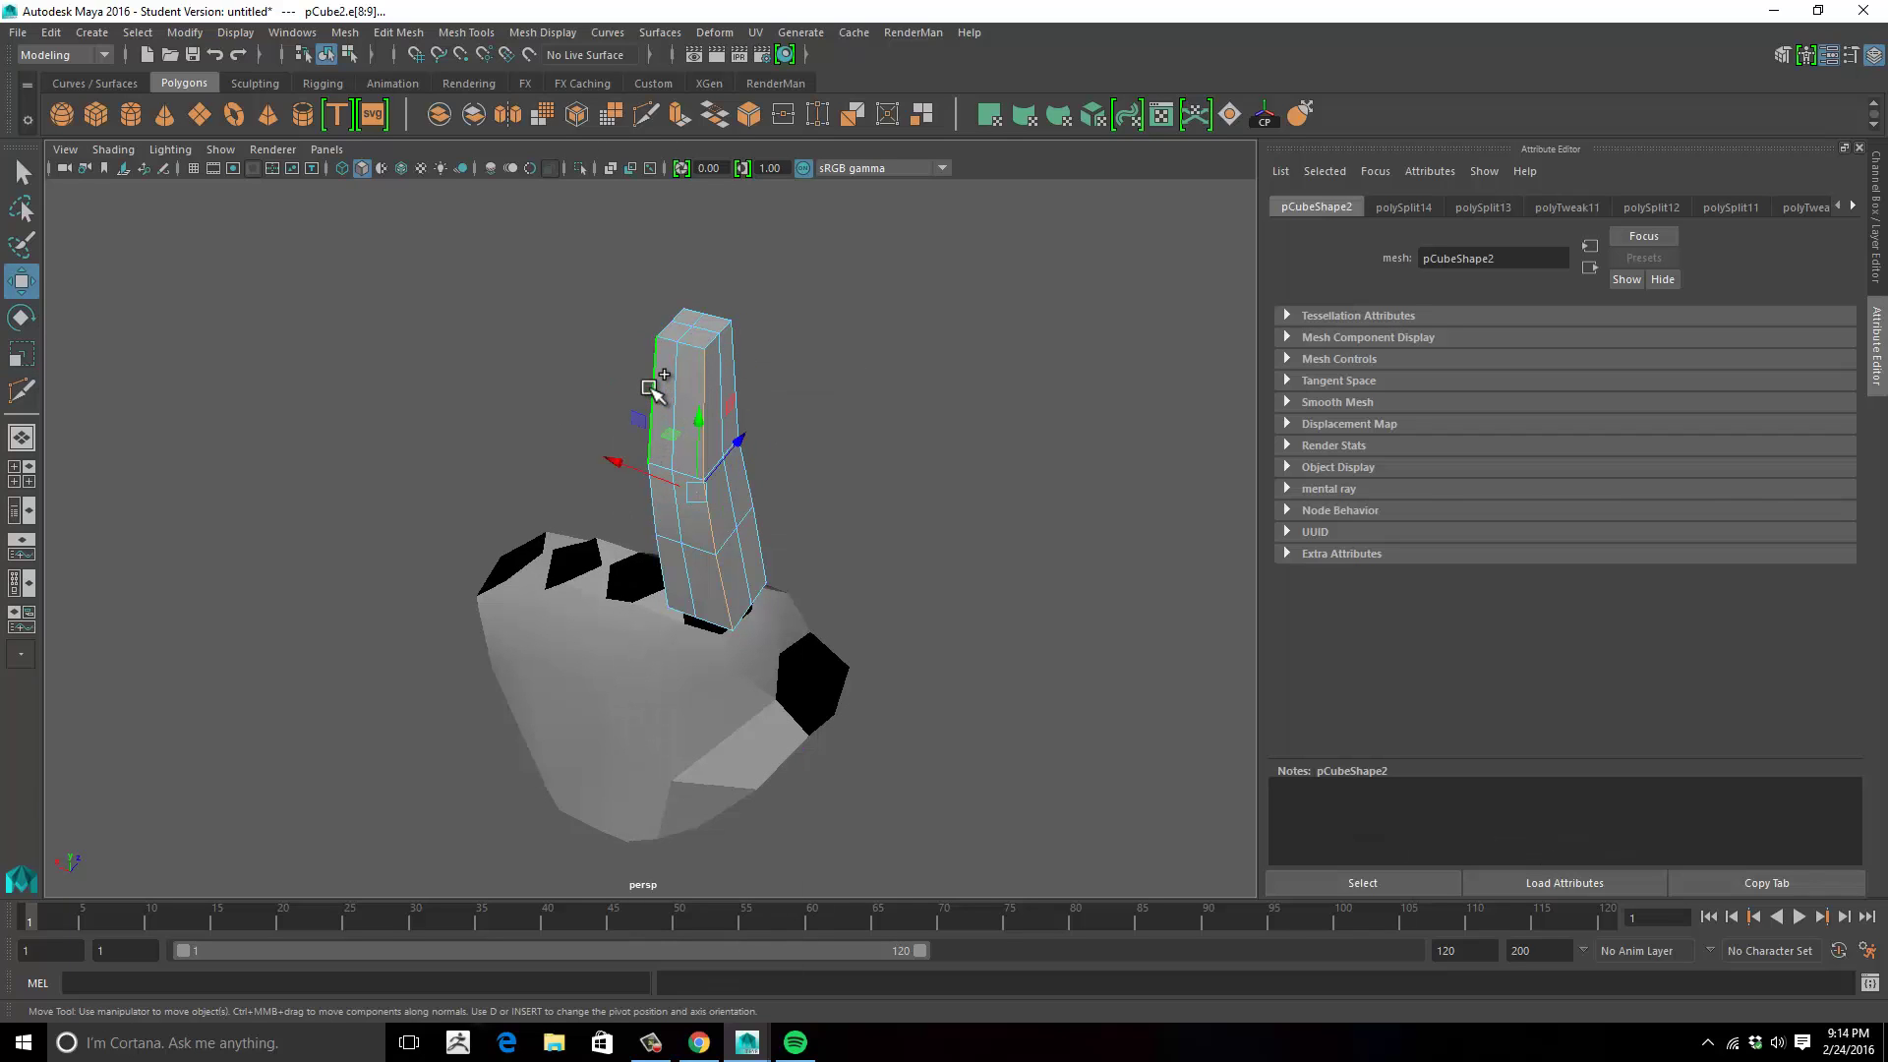
key("r")
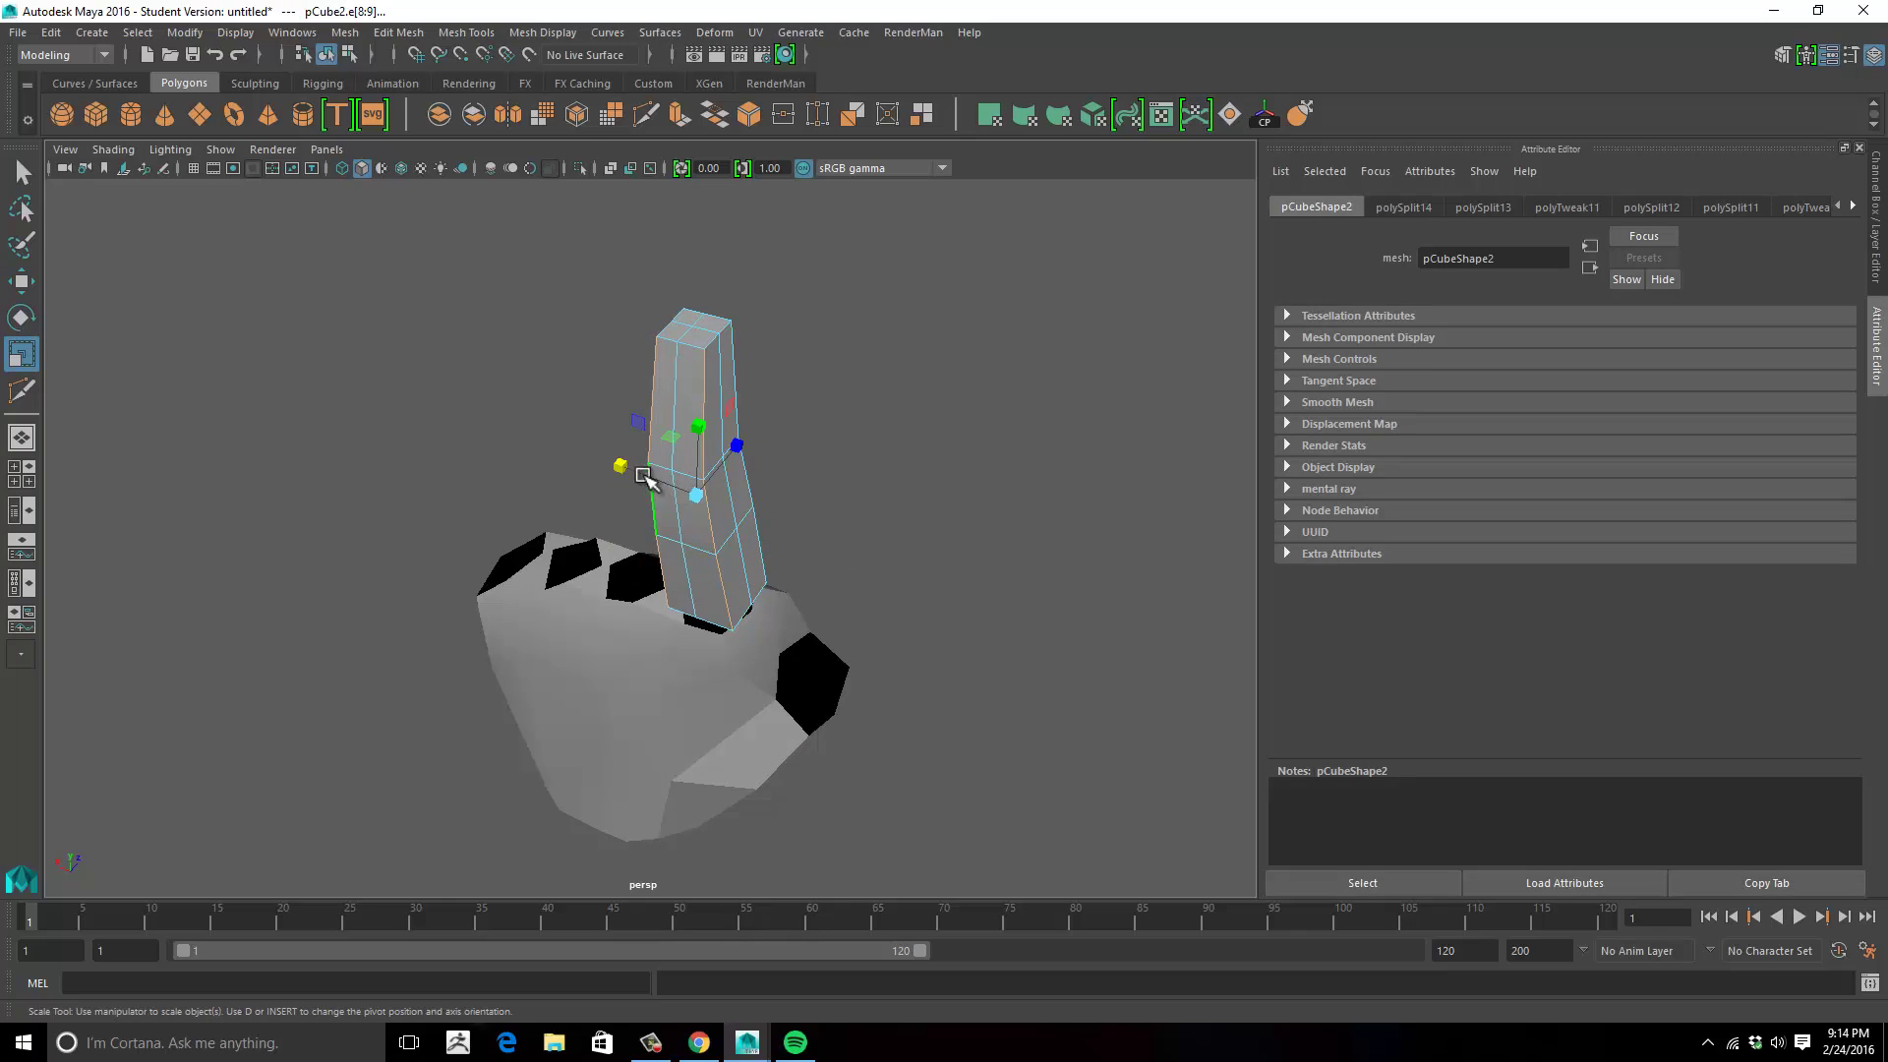
left_click_drag(612, 461, 630, 477)
Scale the index finger's palm-side corner edges closer together across its width and shift them in depth to round its cross-section.
left_click_drag(819, 463, 832, 399, "alt")
left_click(725, 450)
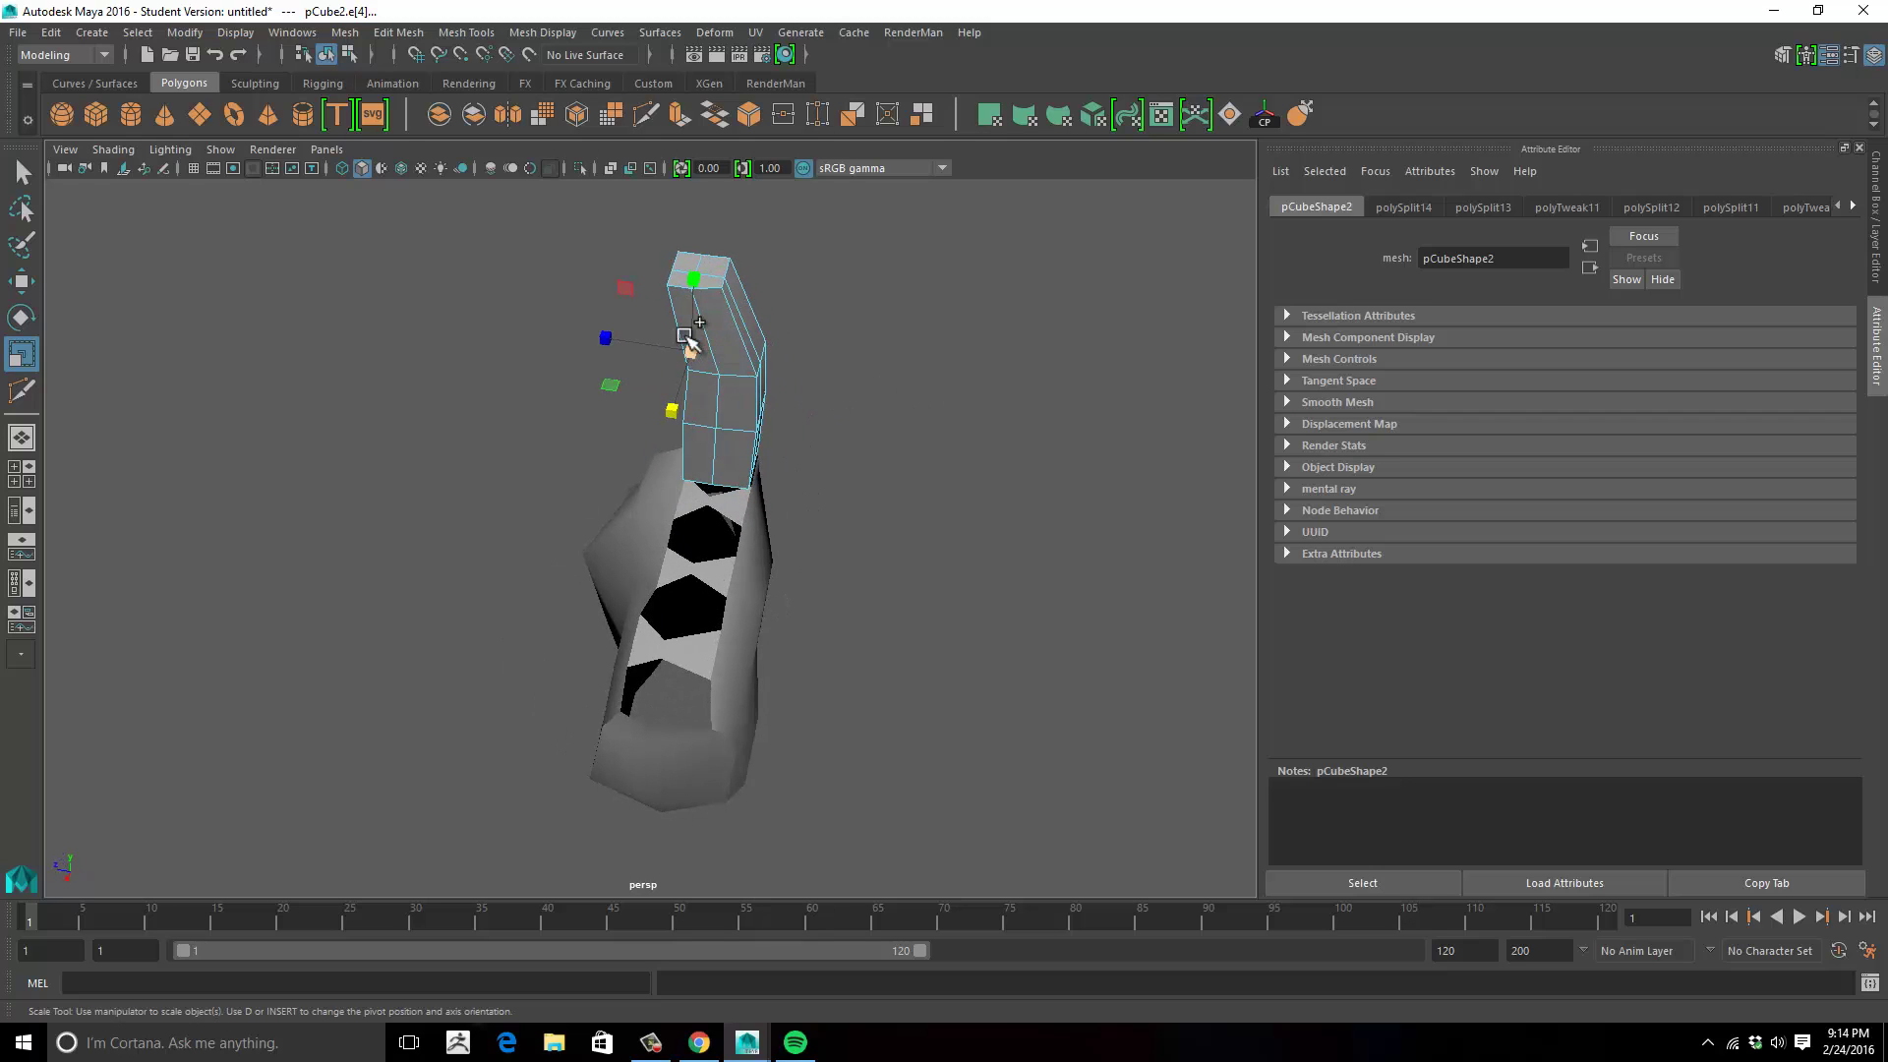
left_click(673, 318, "shift")
left_click_drag(645, 341, 897, 396, "alt")
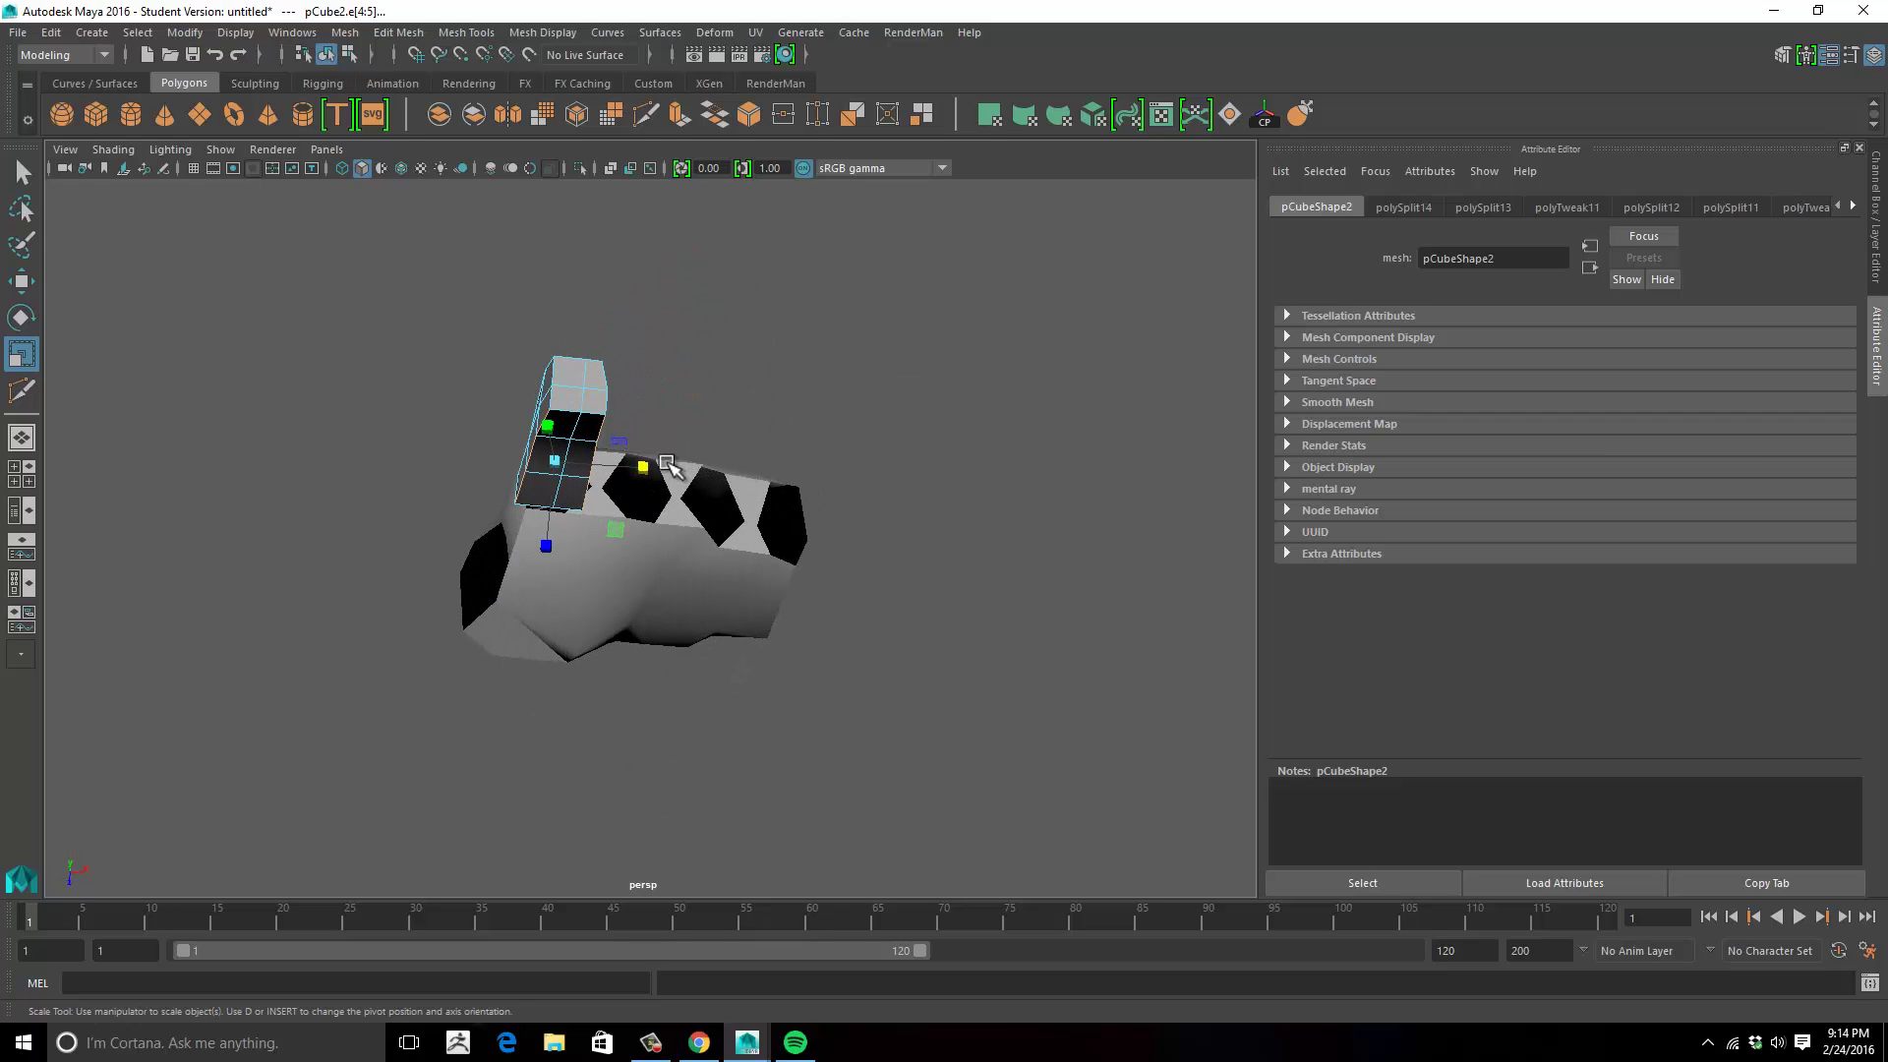
left_click_drag(645, 465, 655, 501)
key("w")
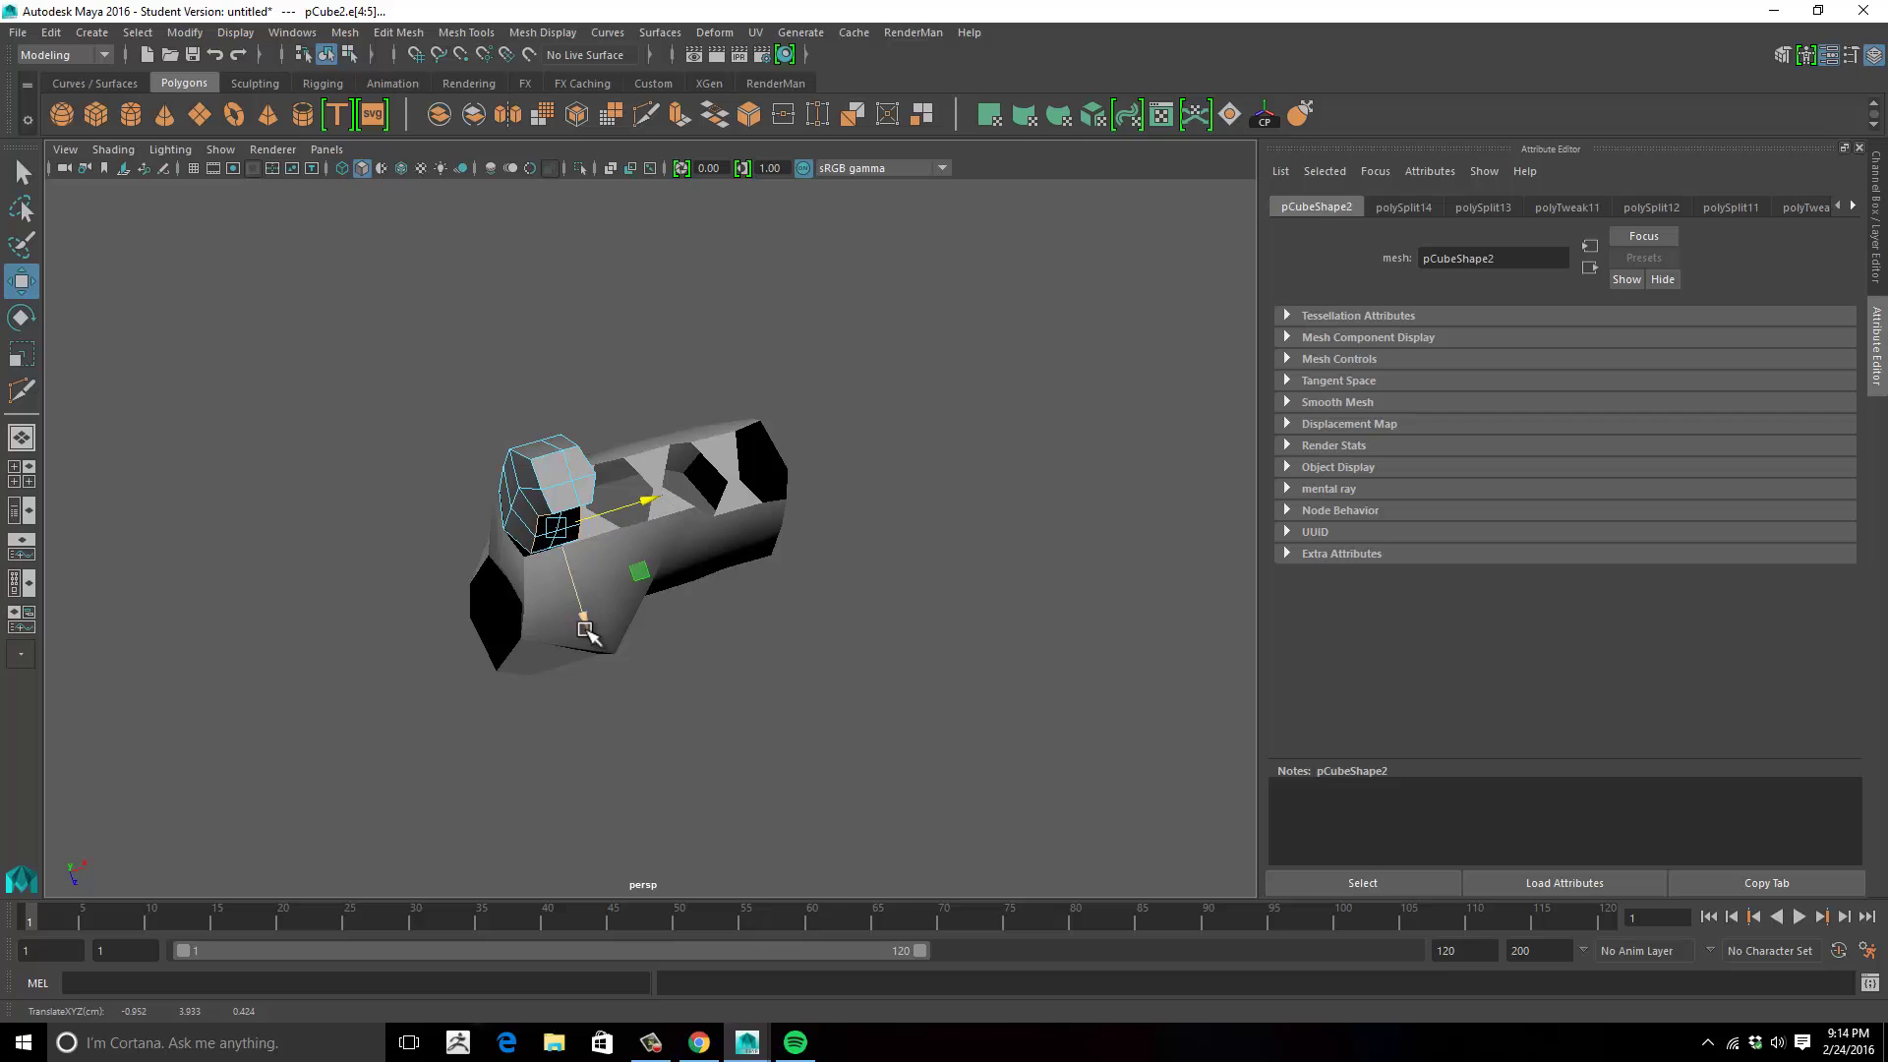
left_click_drag(587, 631, 620, 506)
Raise the middle vertices of the fingertip cap to round off the index finger's end.
scroll(678, 346, "up", 3)
right_click_drag(550, 354, 494, 331)
left_click(546, 351)
left_click(498, 327, "shift")
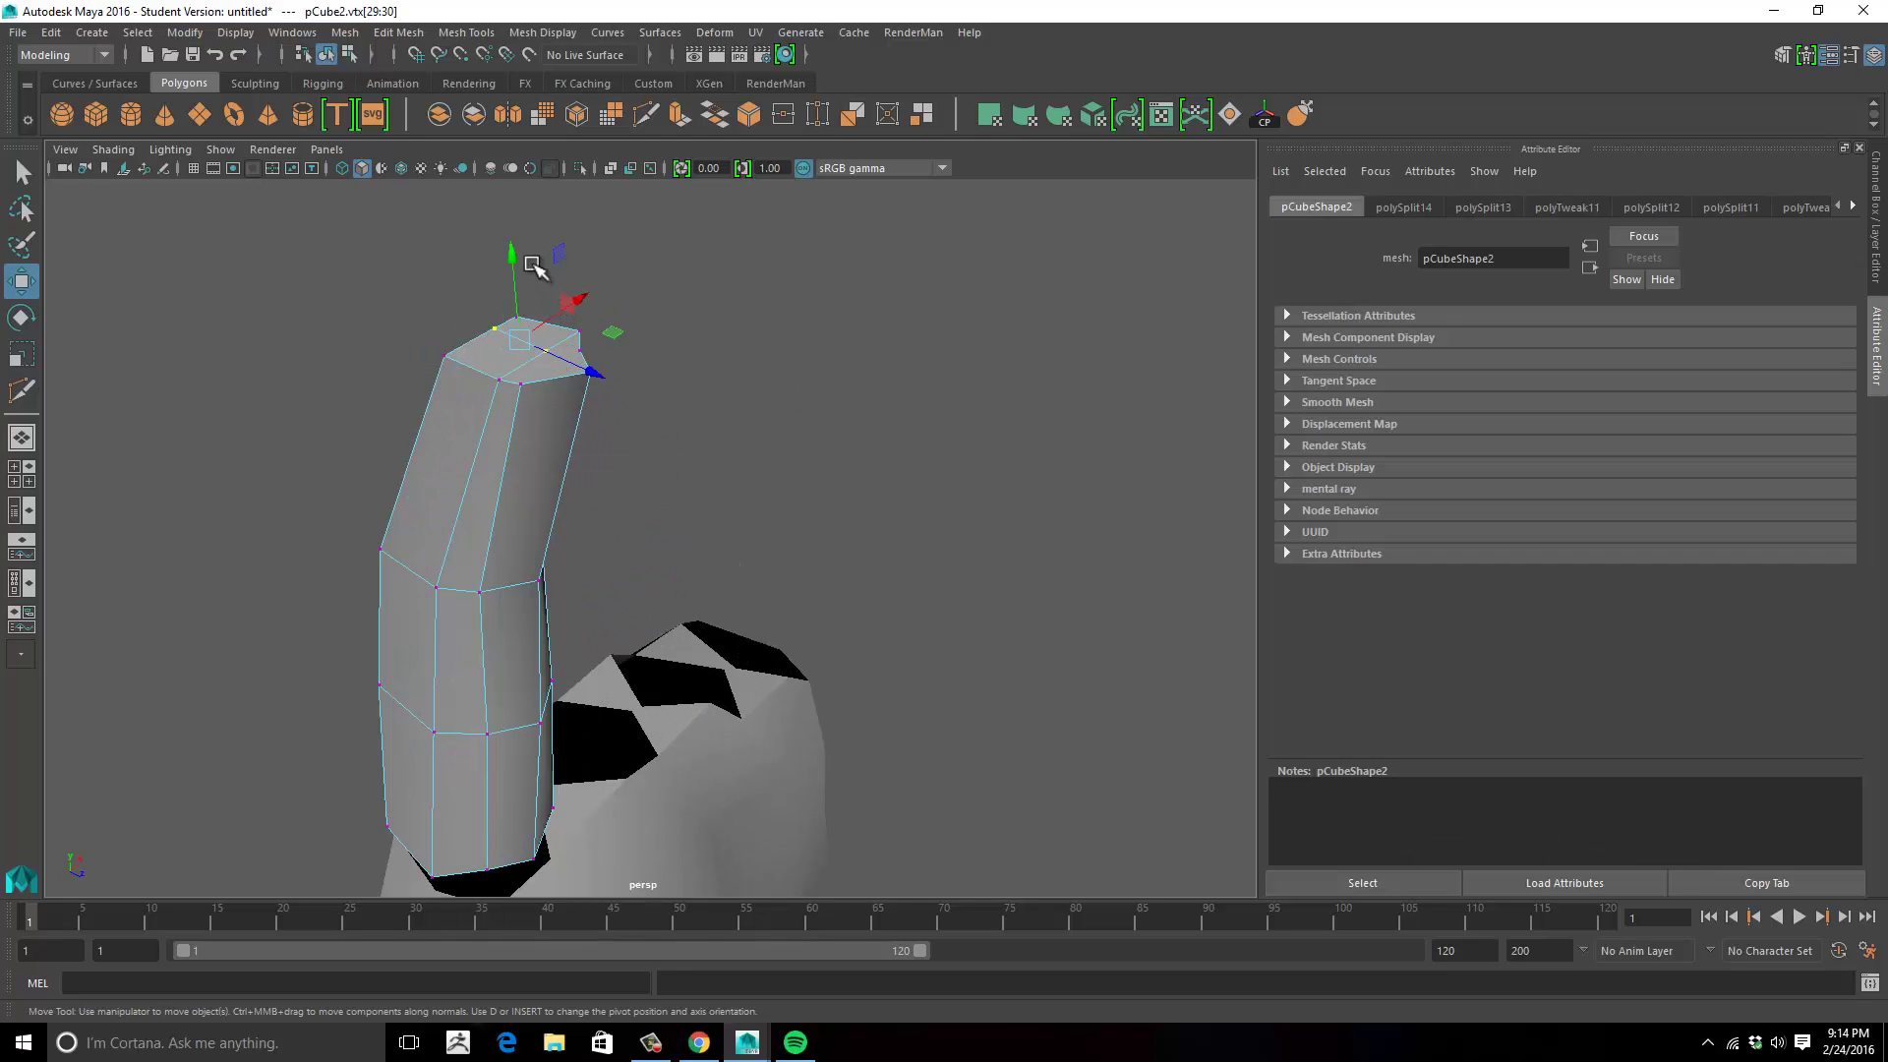
left_click_drag(531, 261, 526, 224)
Preview the index finger smoothed and examine its shape from several sides.
left_click_drag(540, 304, 812, 541, "alt")
key("3")
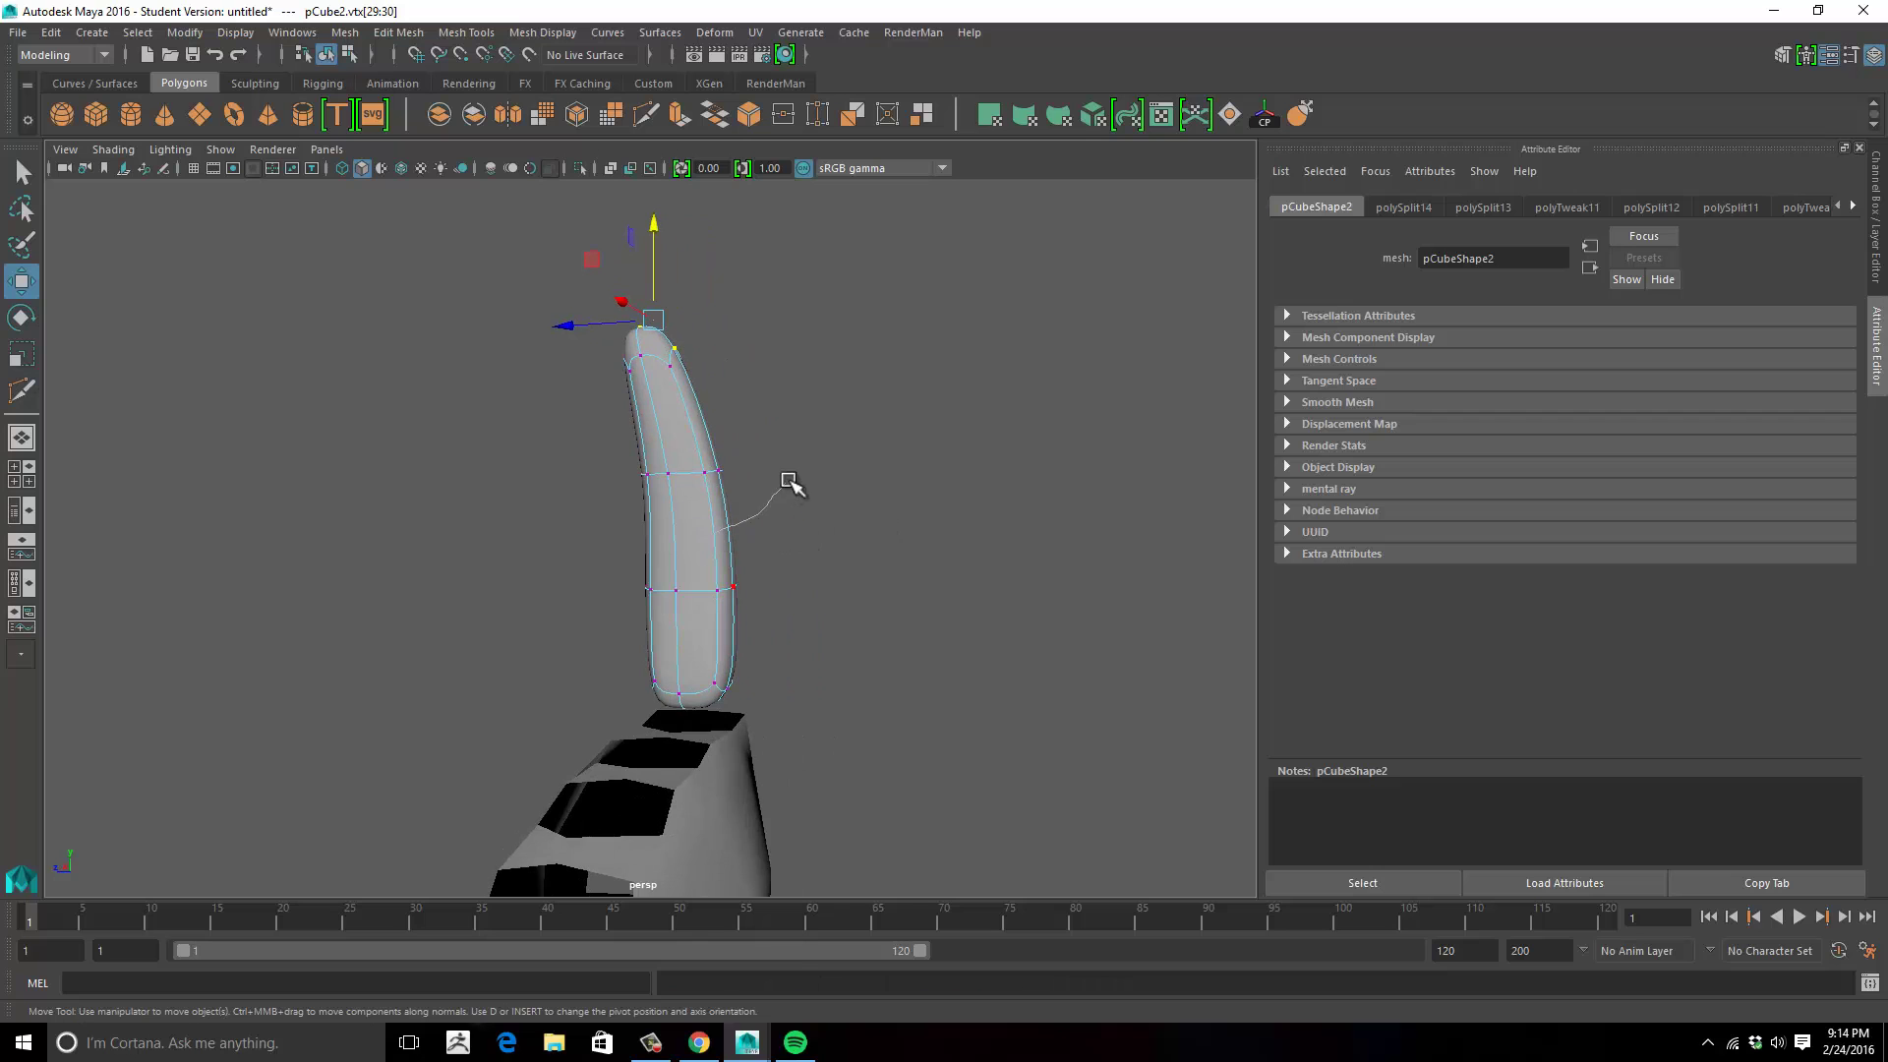
right_click_drag(791, 480, 824, 452)
left_click(919, 507)
left_click_drag(918, 506, 704, 380, "alt")
left_click(767, 499)
Delete the faces closing the index finger's base so that its end facing the palm is open.
right_click_drag(700, 411, 699, 427)
left_click(693, 420)
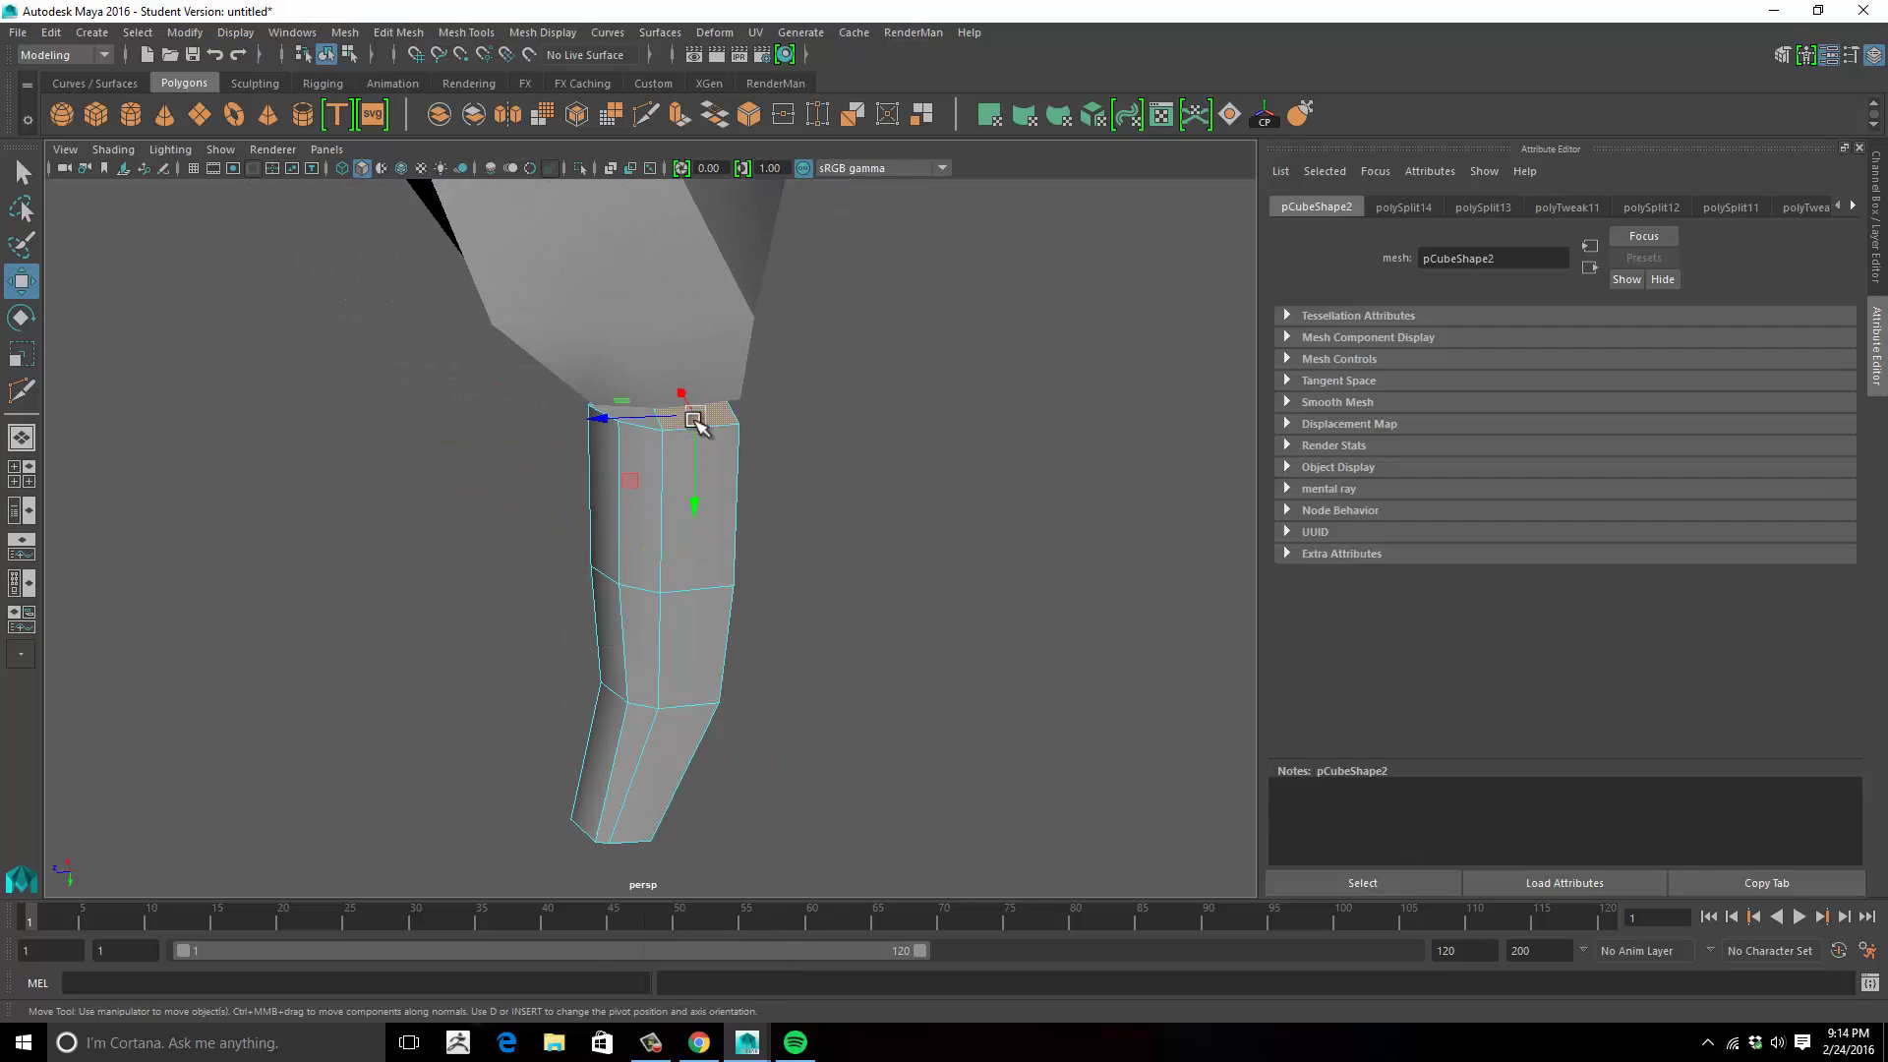
left_click_drag(696, 423, 835, 455, "alt")
left_click(641, 352)
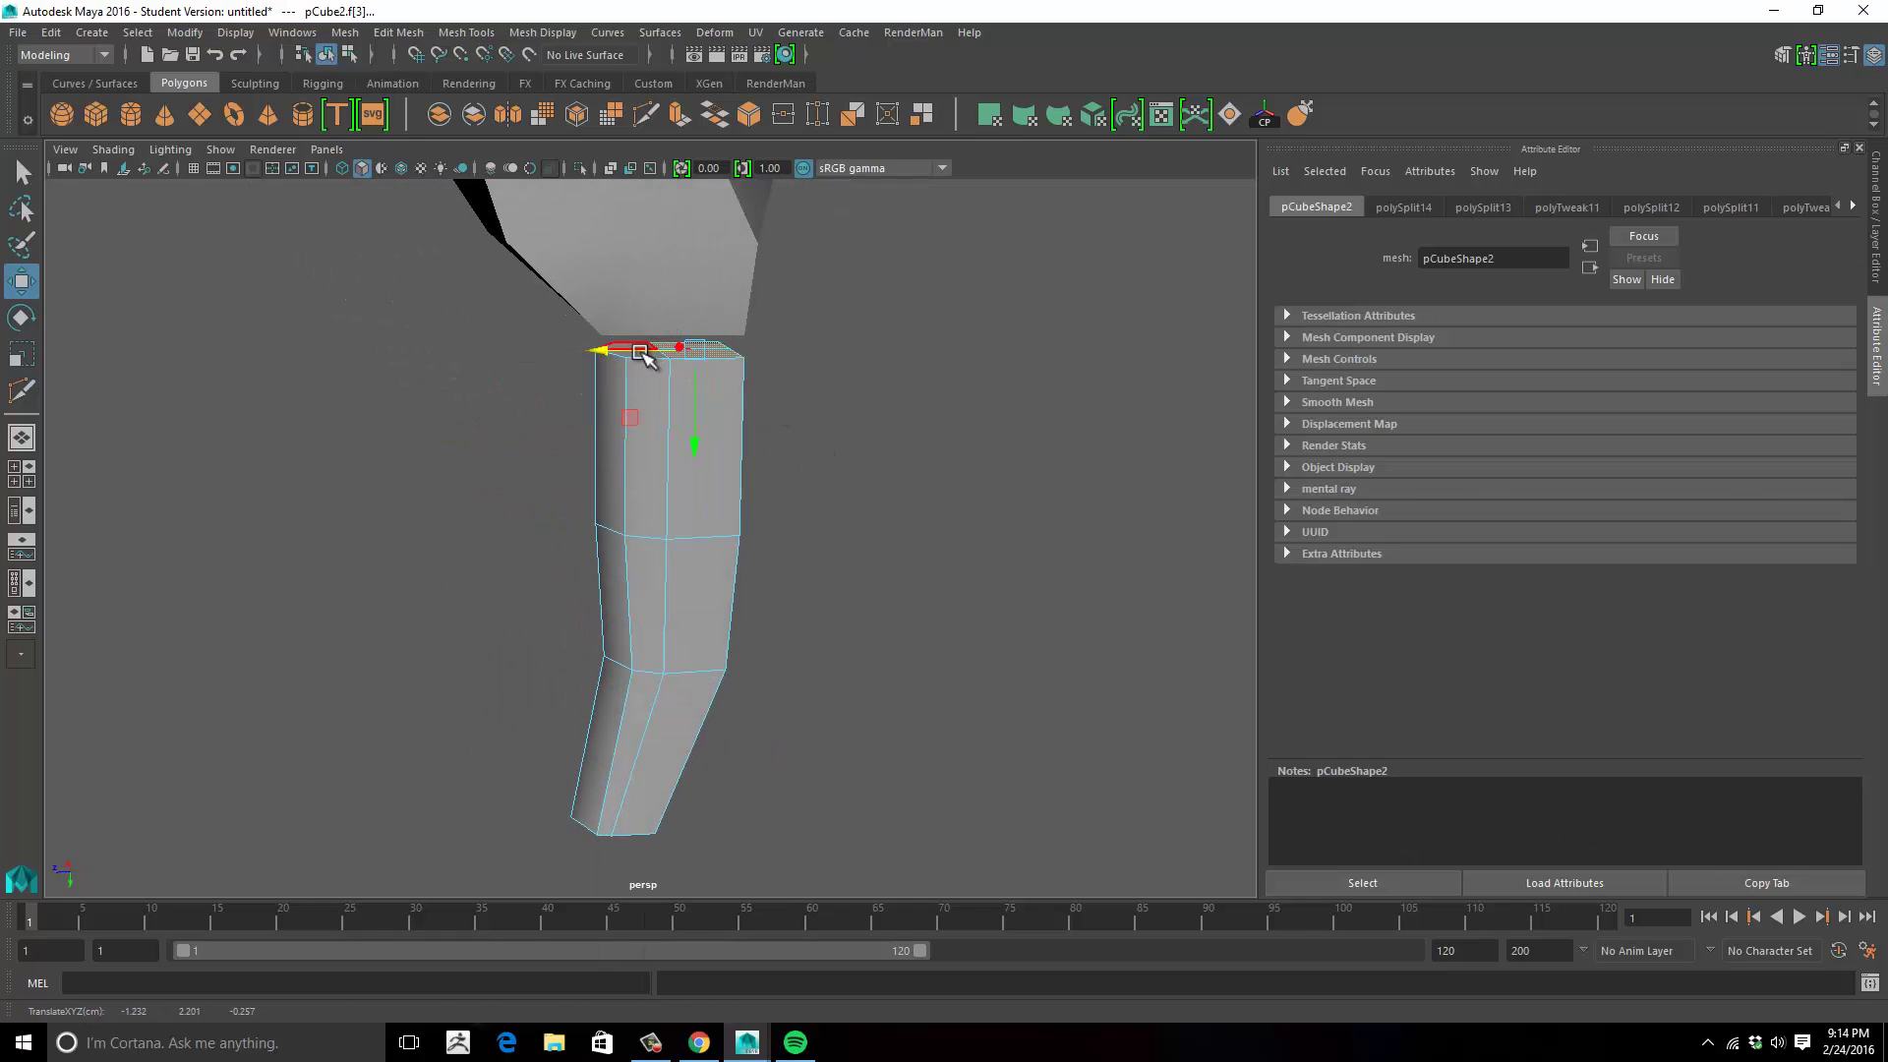
left_click(642, 345, "shift")
key("Delete")
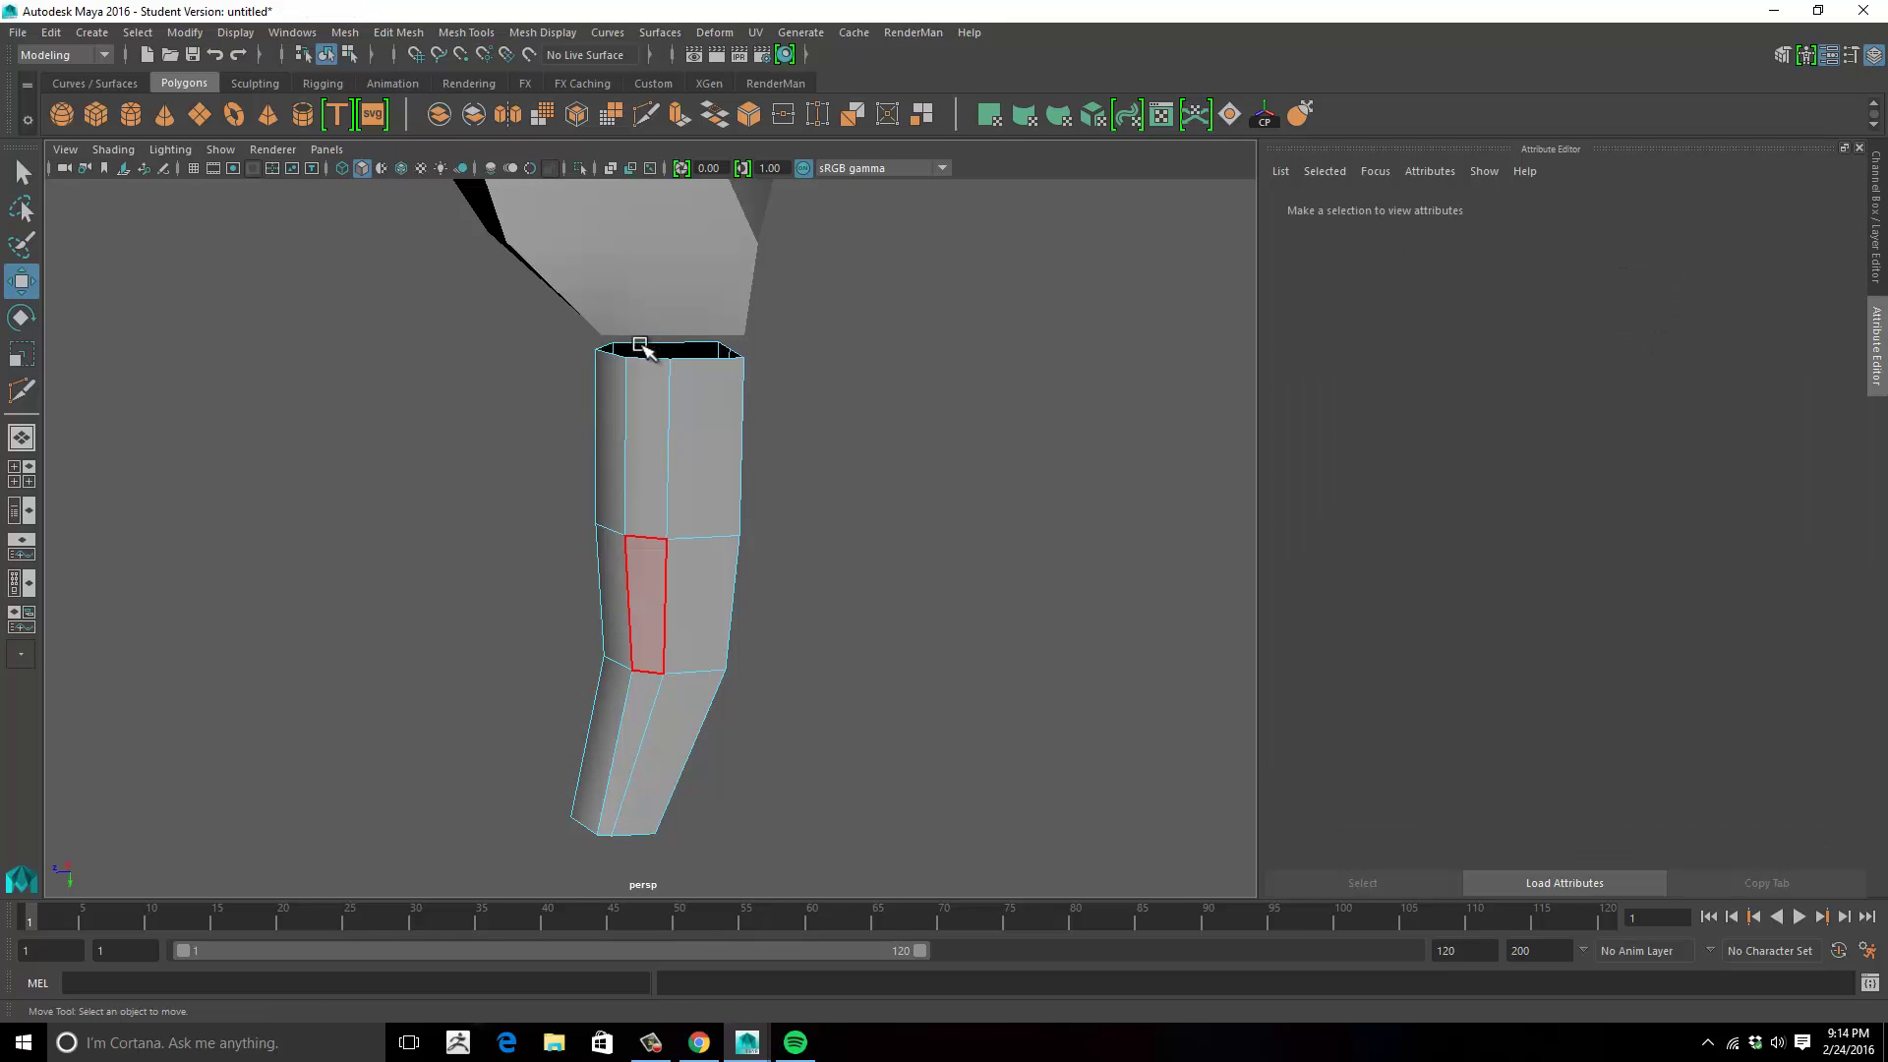
Move the back-side corner vertices at the index finger's base and both joints slightly inward, and check the finger's profile.
left_click_drag(687, 335, 483, 538, "alt")
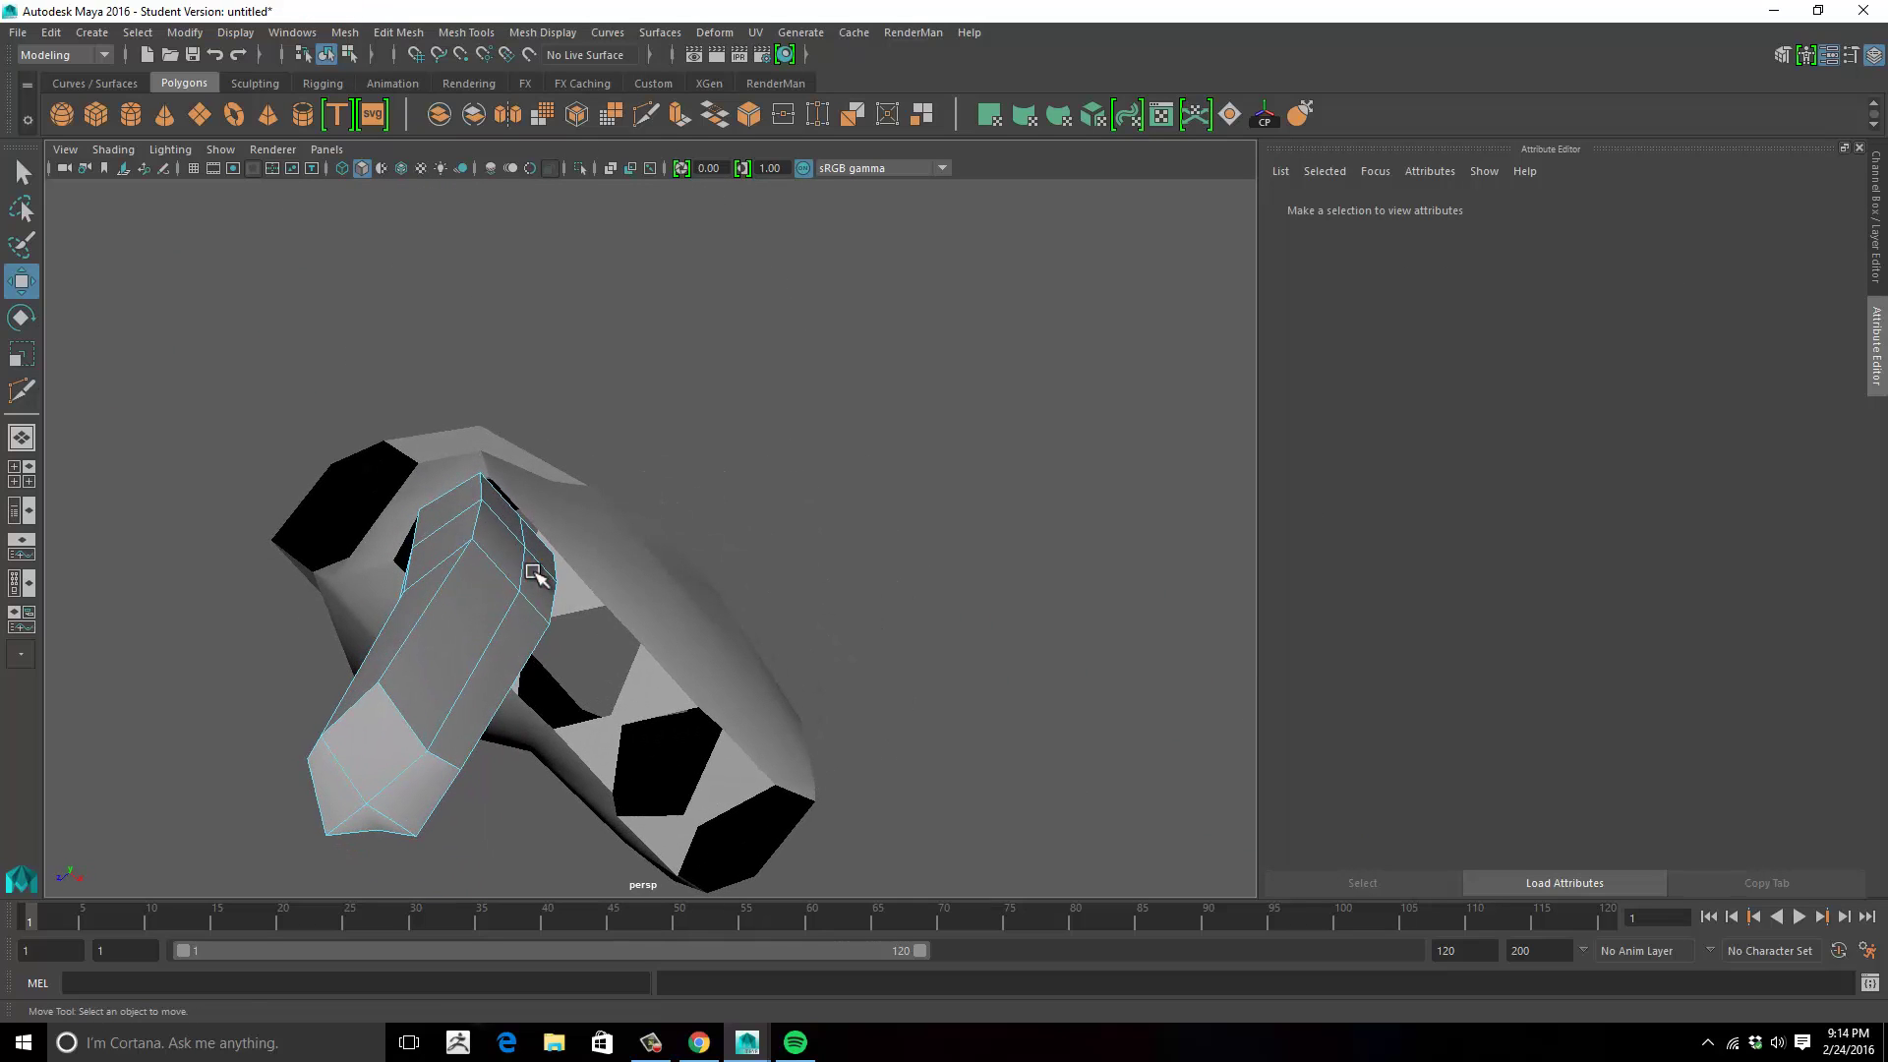
right_click_drag(470, 476, 388, 498)
left_click(472, 538)
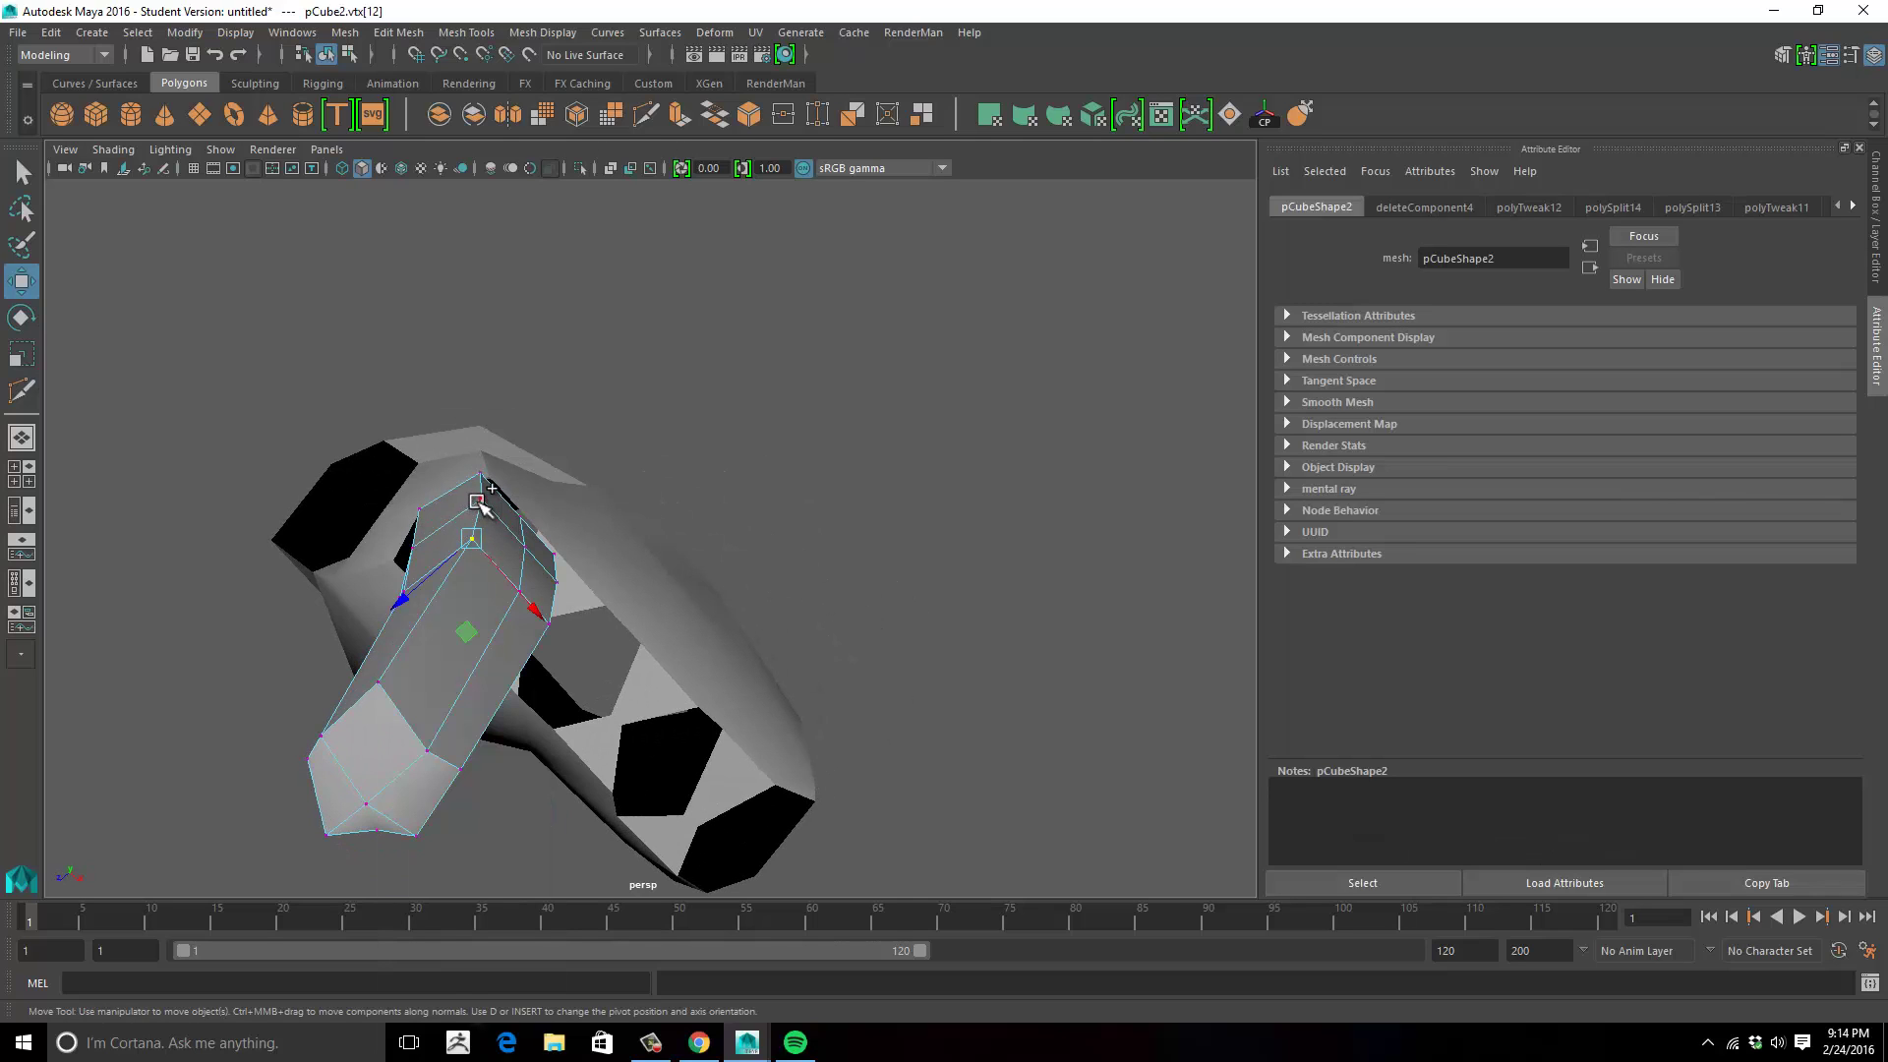
left_click(482, 498, "shift")
left_click(556, 582, "shift")
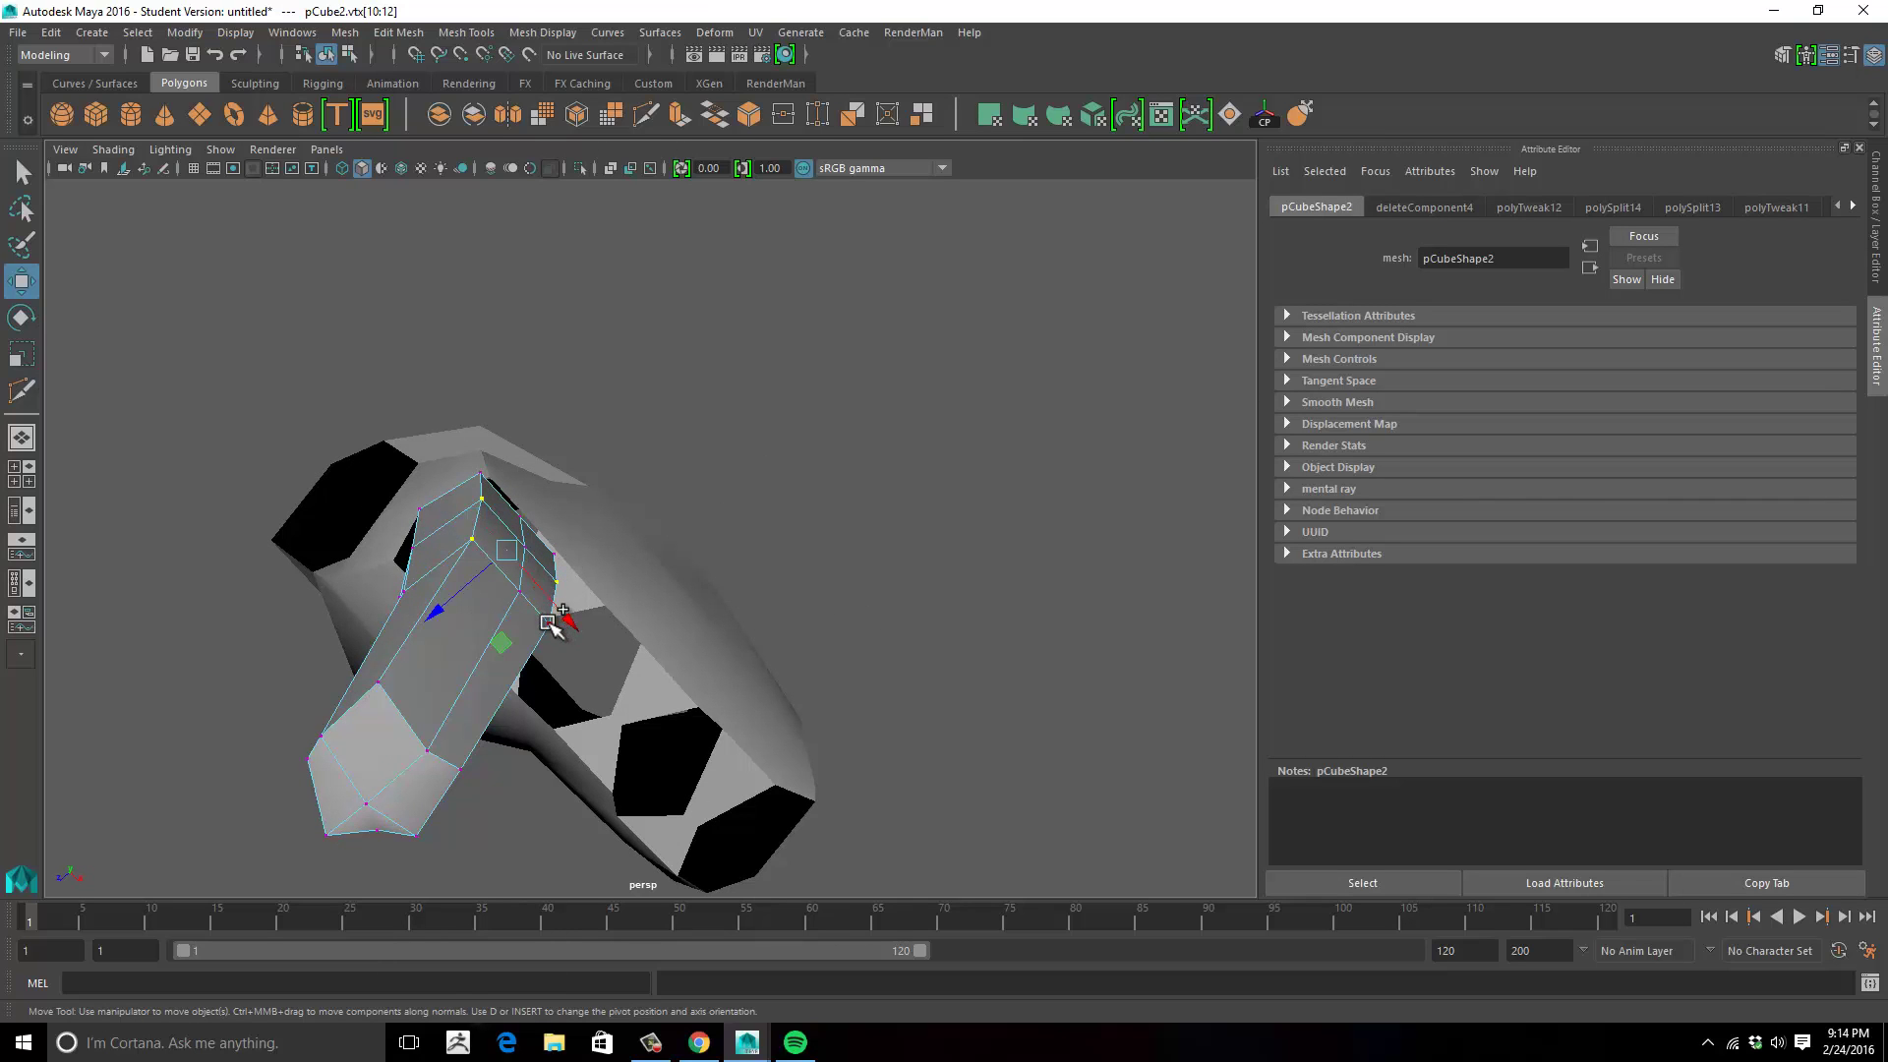
left_click_drag(647, 611, 590, 597, "alt")
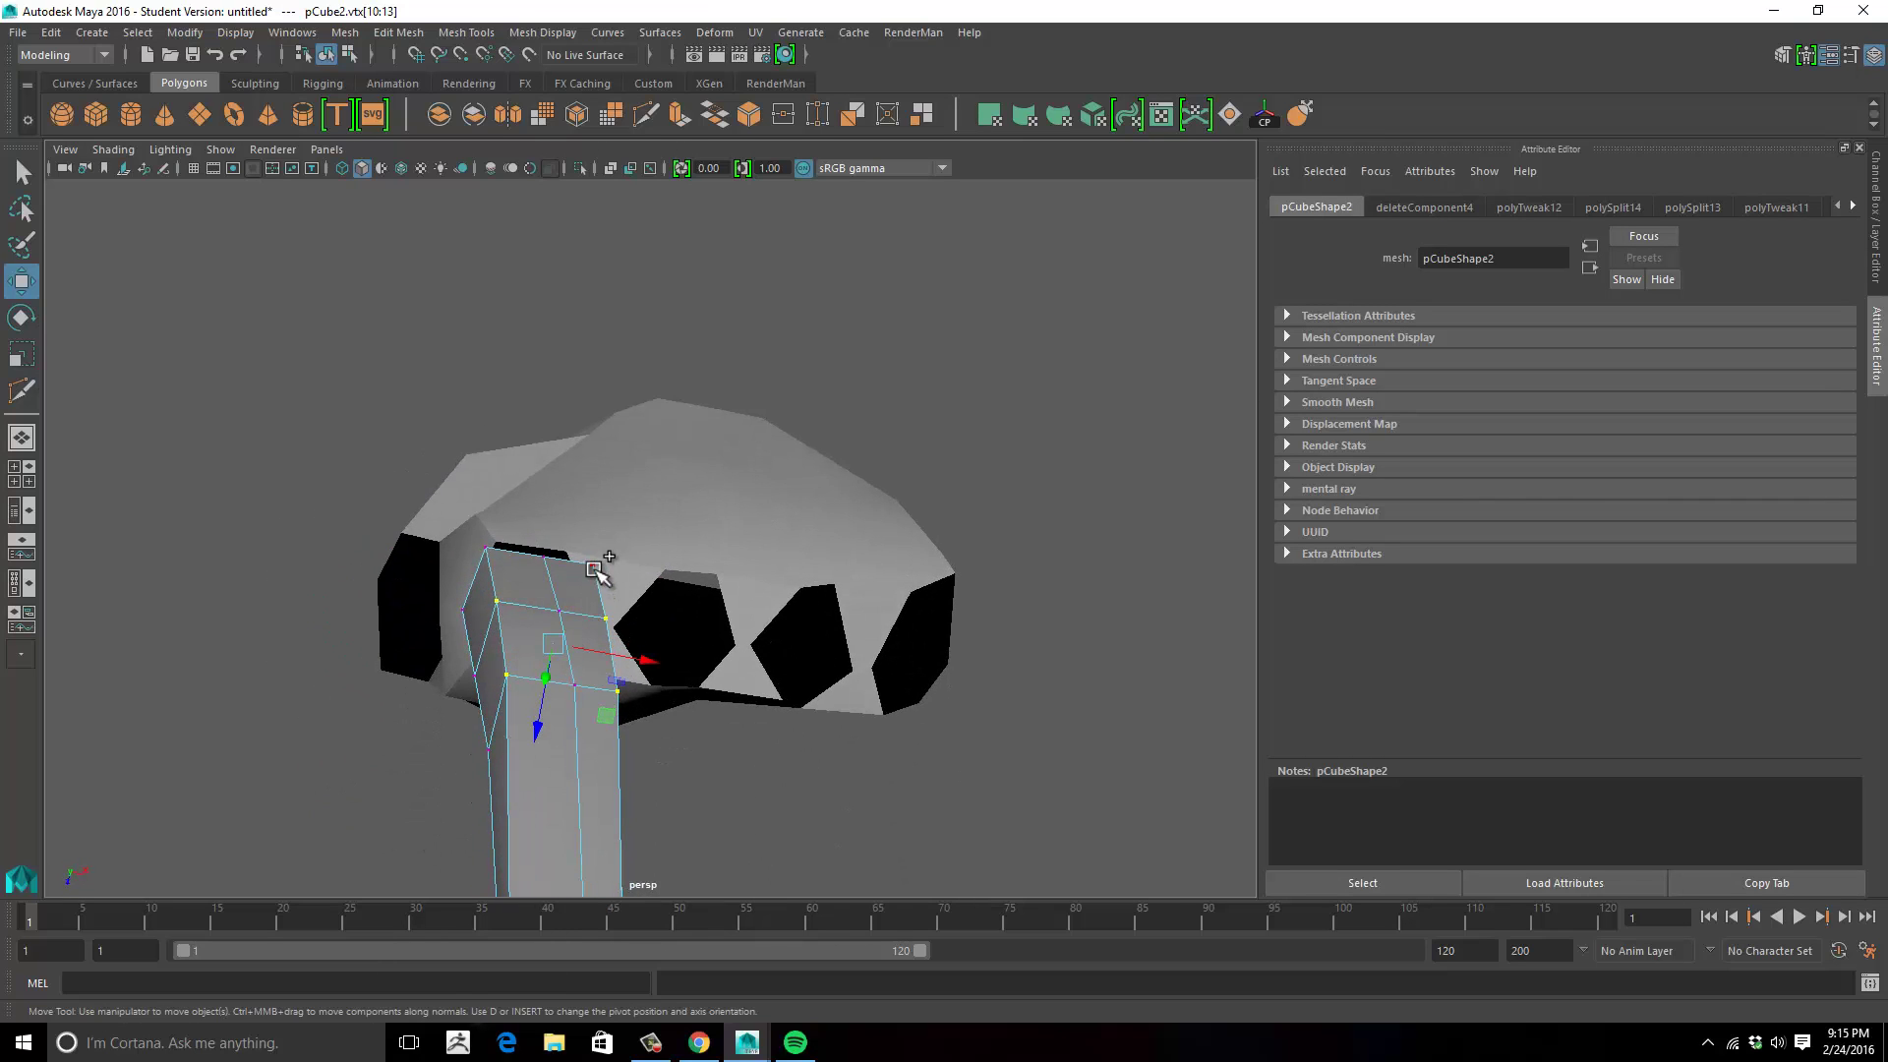
left_click(593, 563, "shift")
left_click(486, 547, "shift")
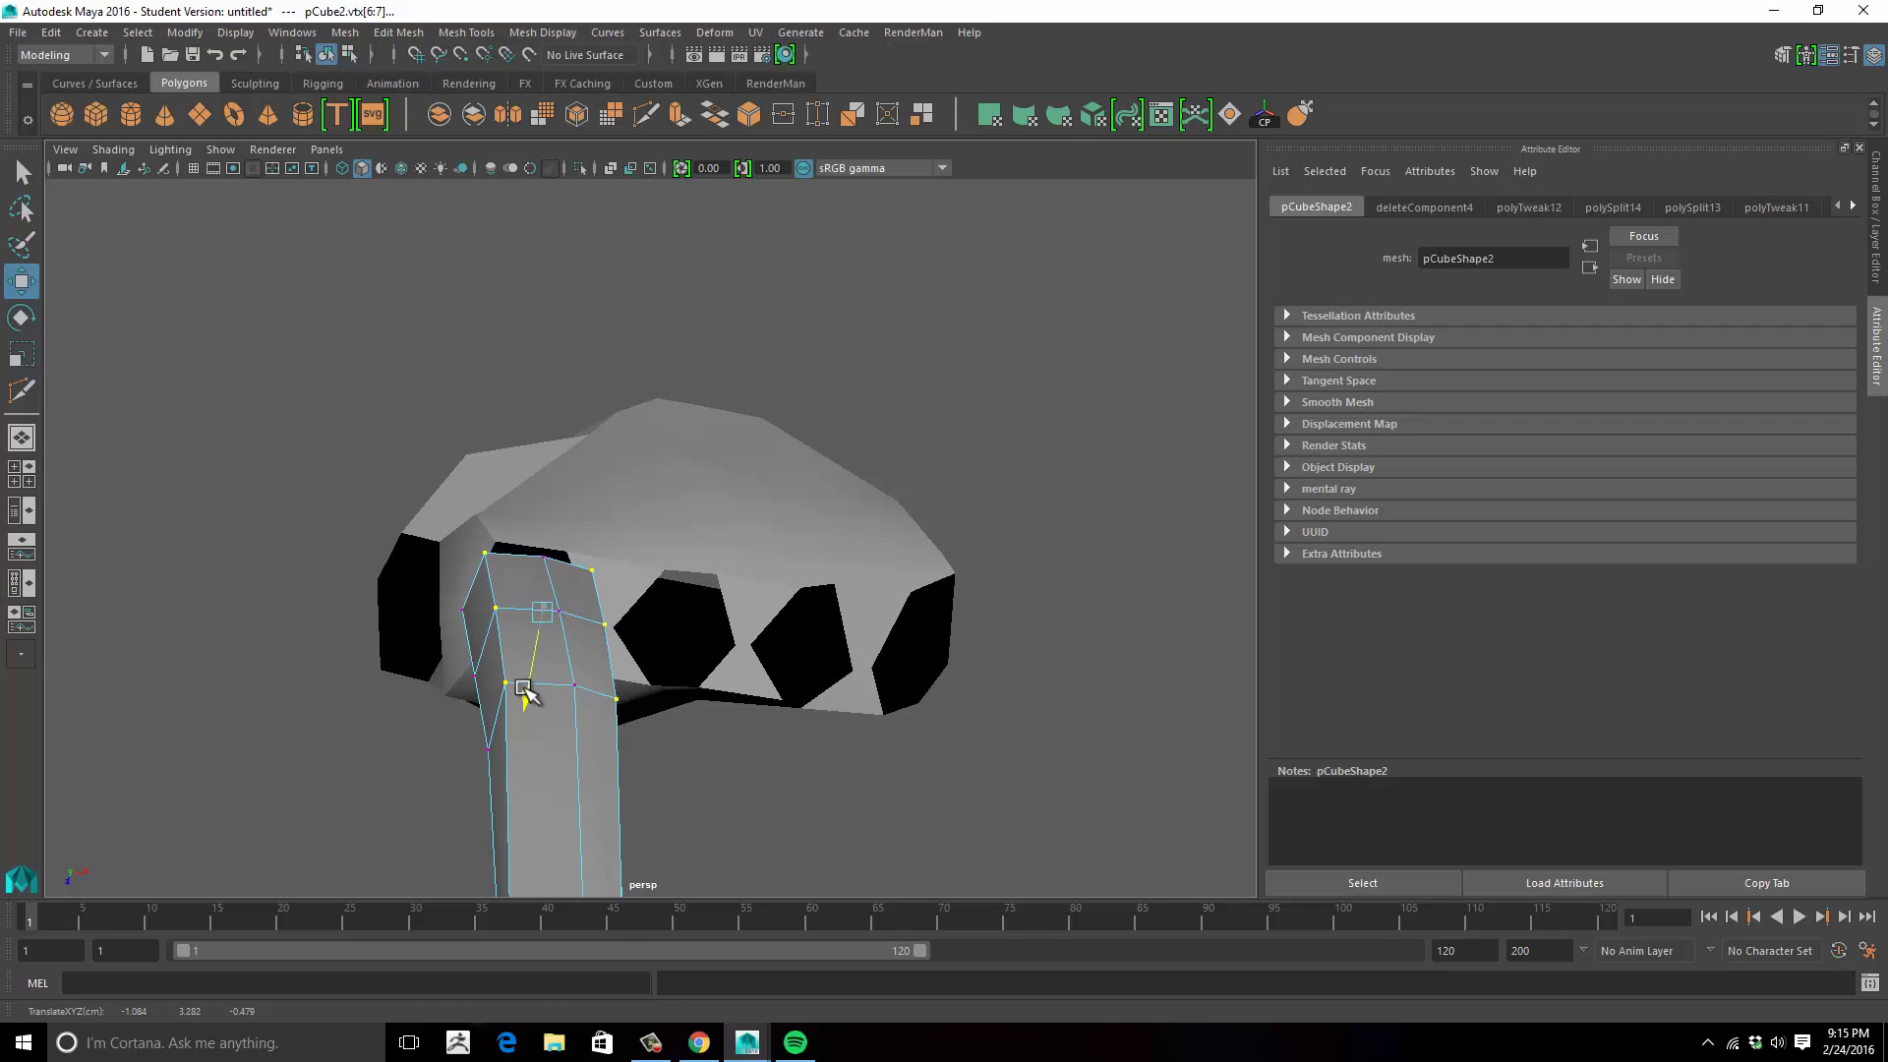
left_click_drag(526, 691, 578, 659, "alt")
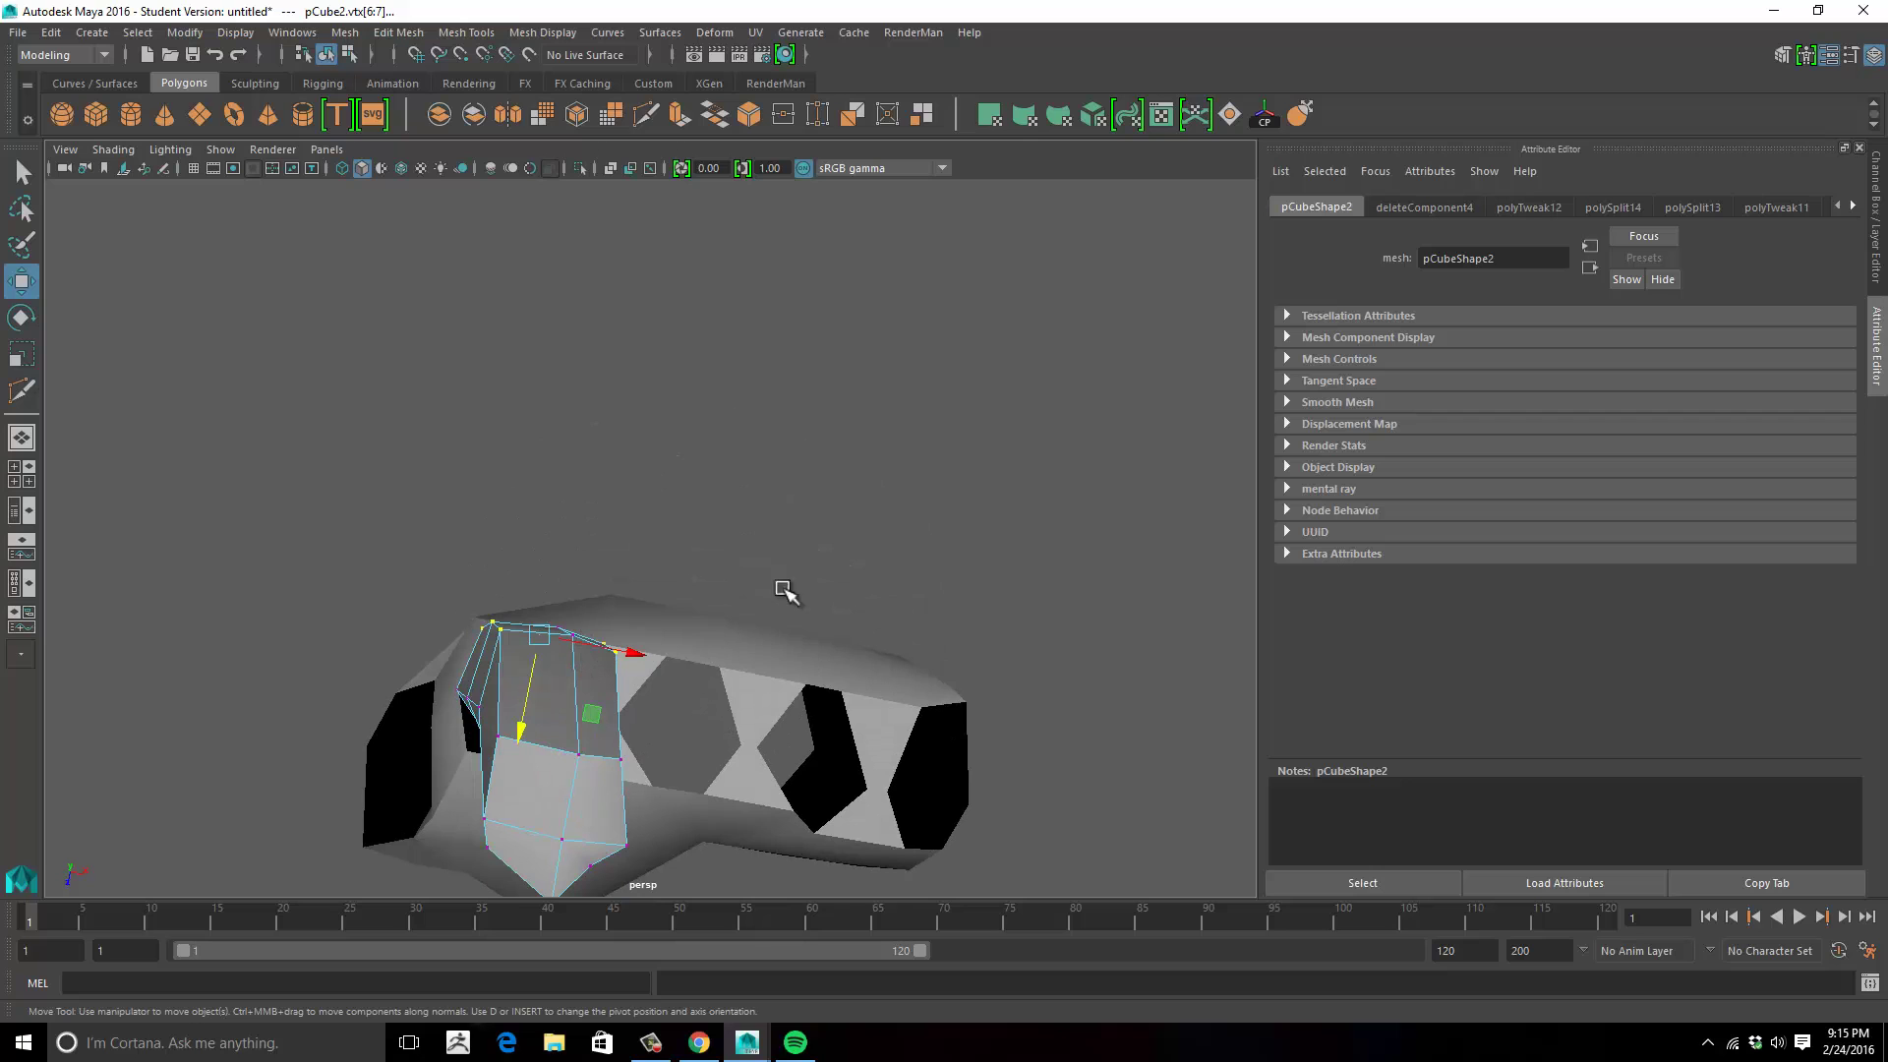
left_click_drag(634, 456, 623, 370, "alt")
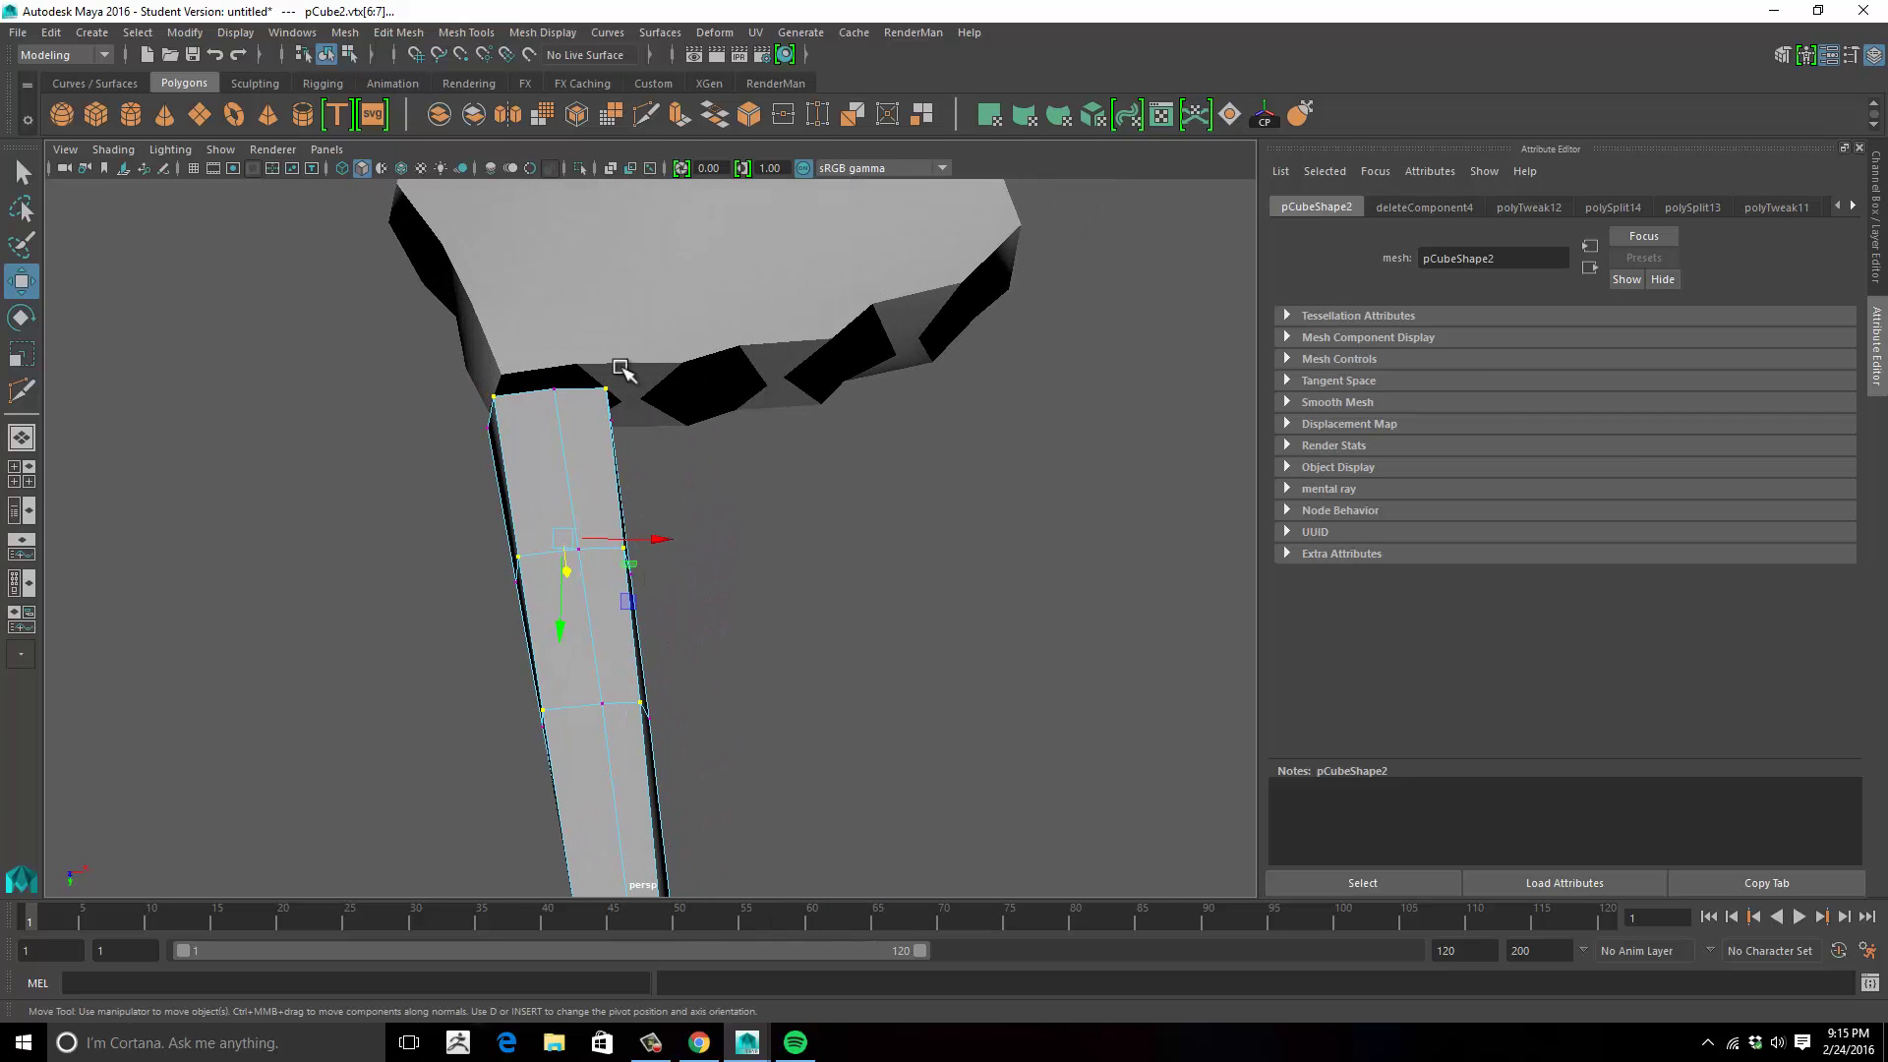
left_click_drag(512, 346, 516, 291, "alt")
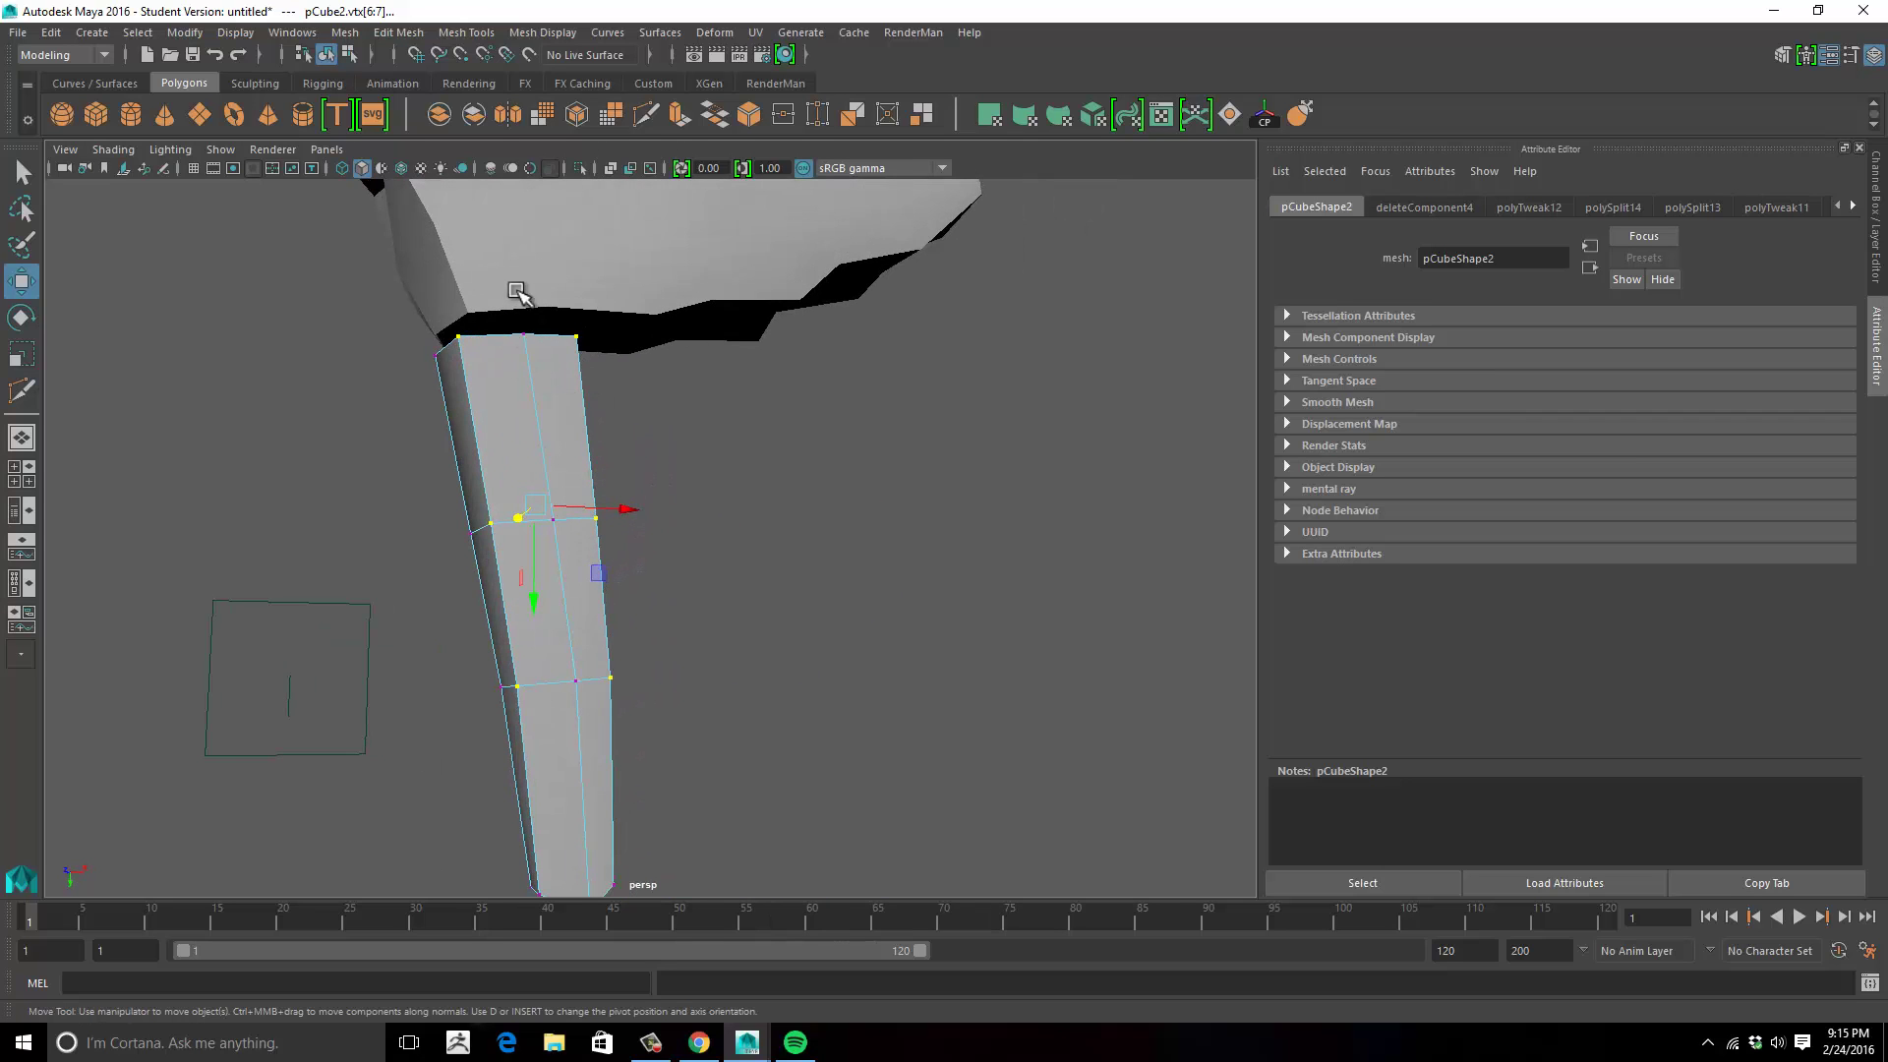
left_click_drag(548, 357, 784, 514, "alt")
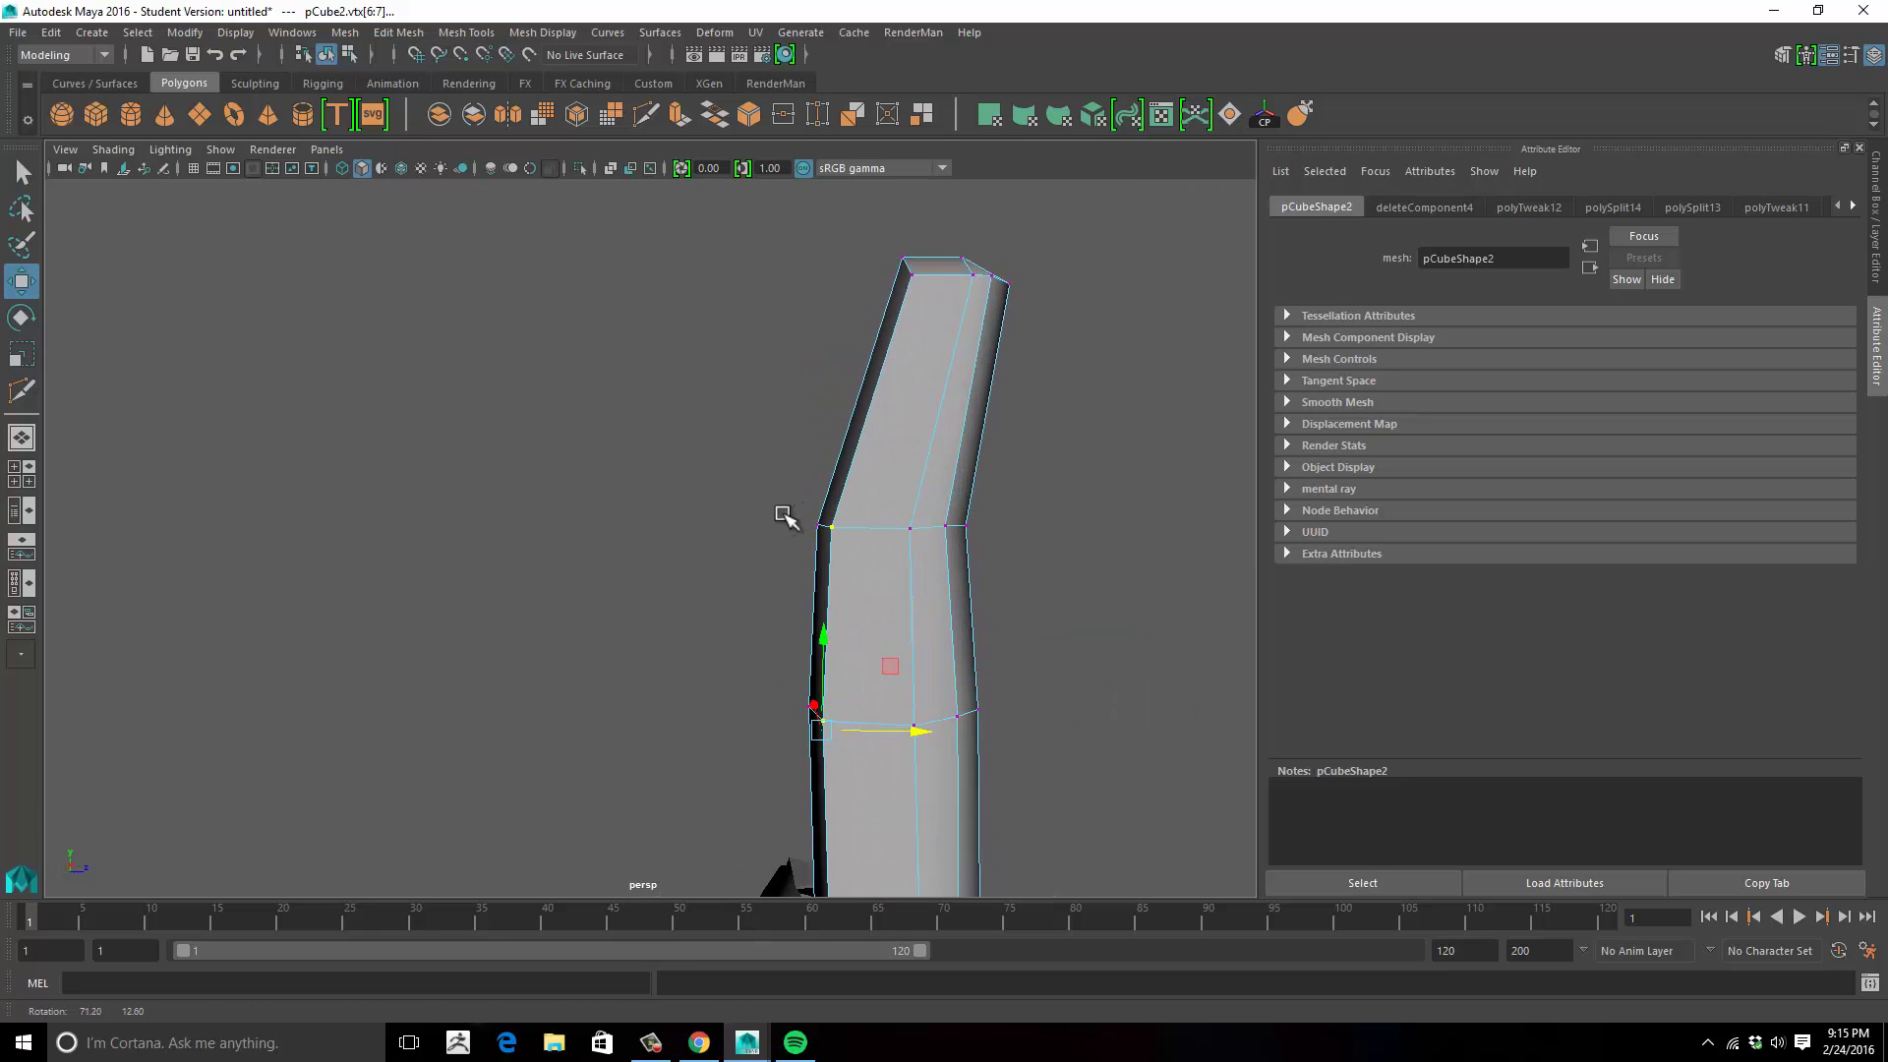
left_click_drag(535, 400, 528, 414, "alt")
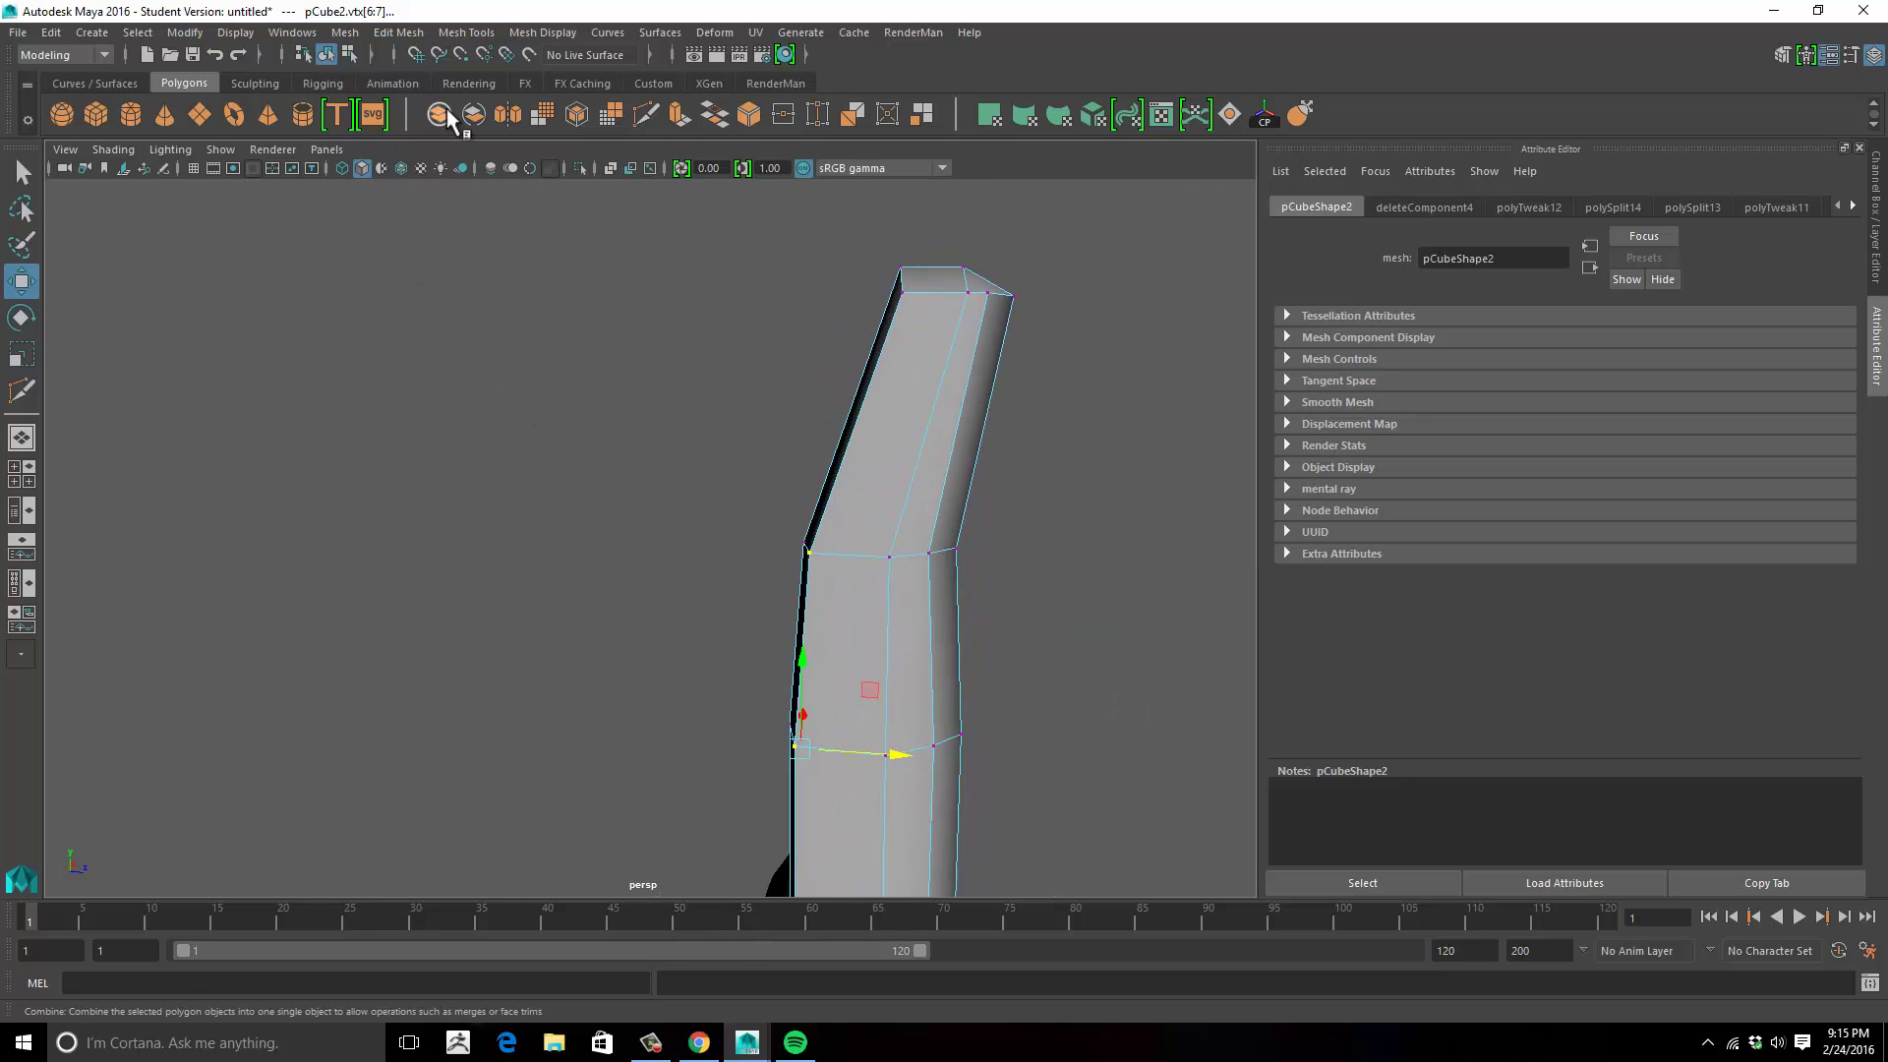
Insert an edge loop around the middle of each of the index finger's three segments with Multi-Cut.
middle_click_drag(780, 434, 757, 374, "alt")
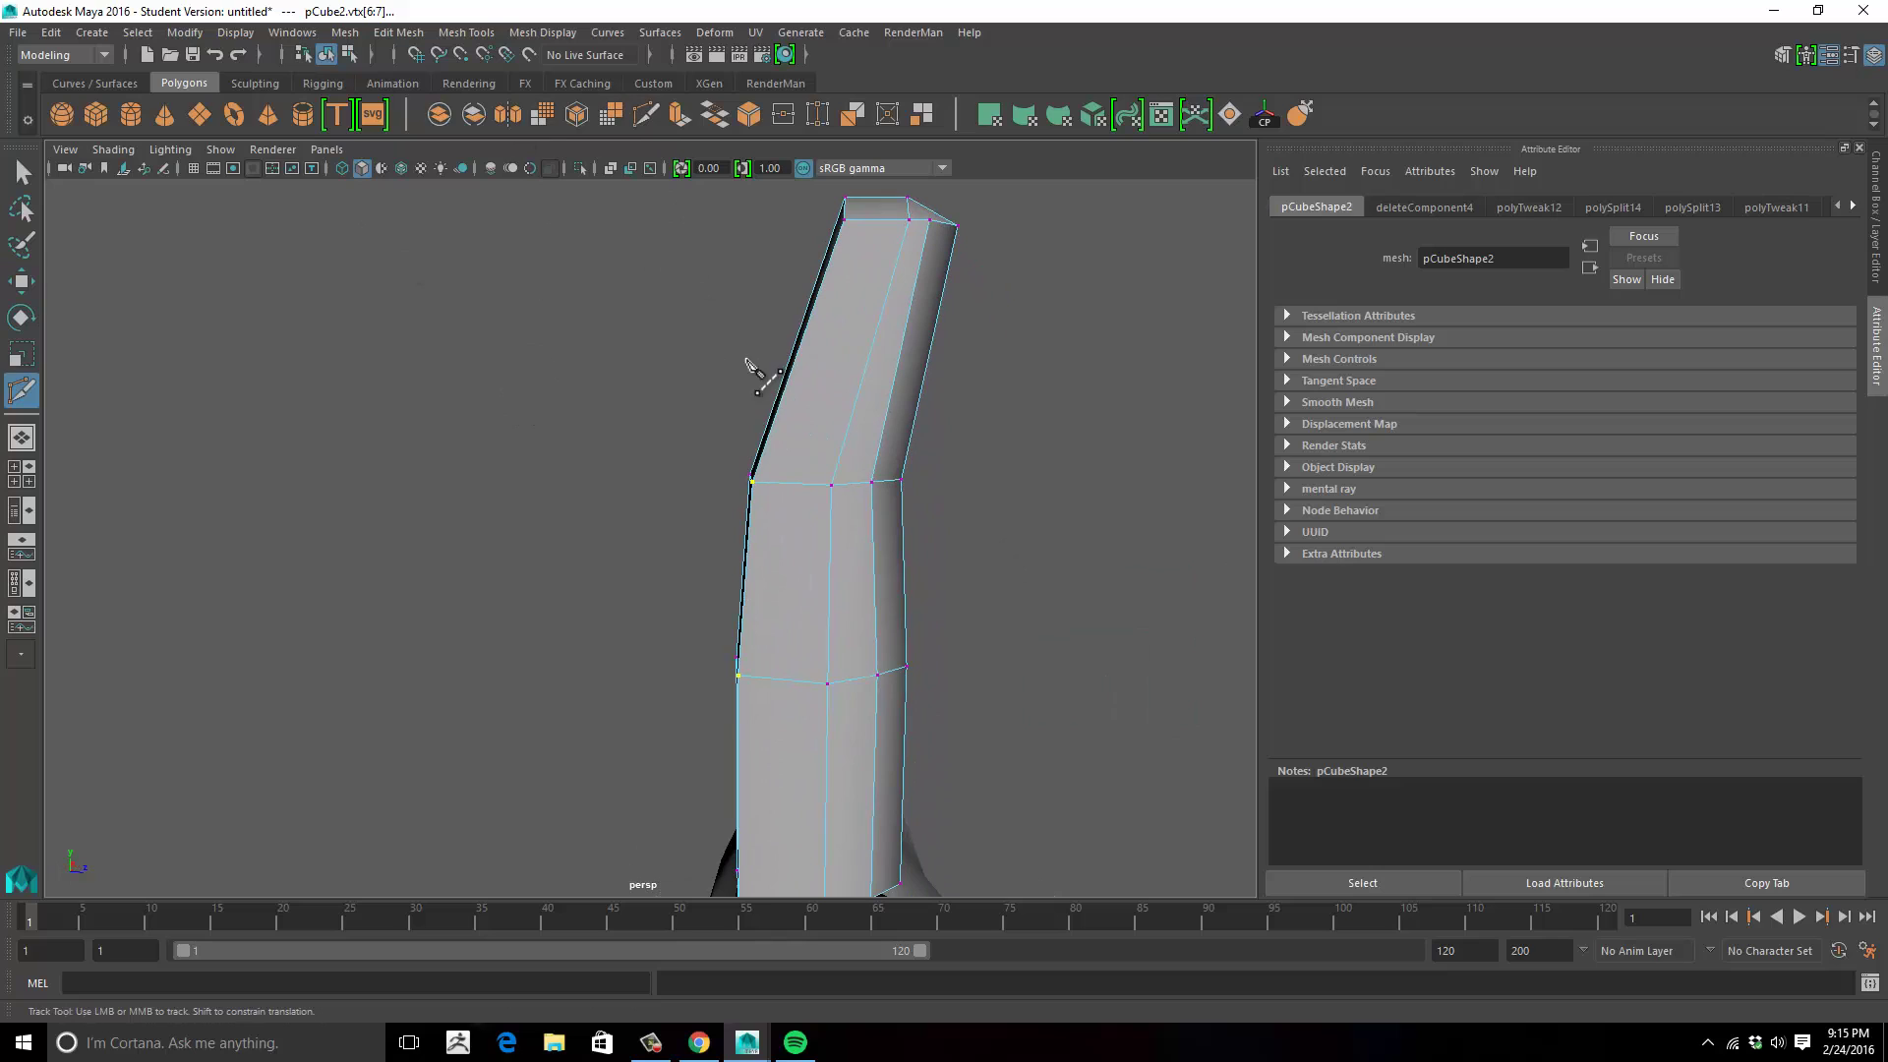
left_click(885, 355, "ctrl")
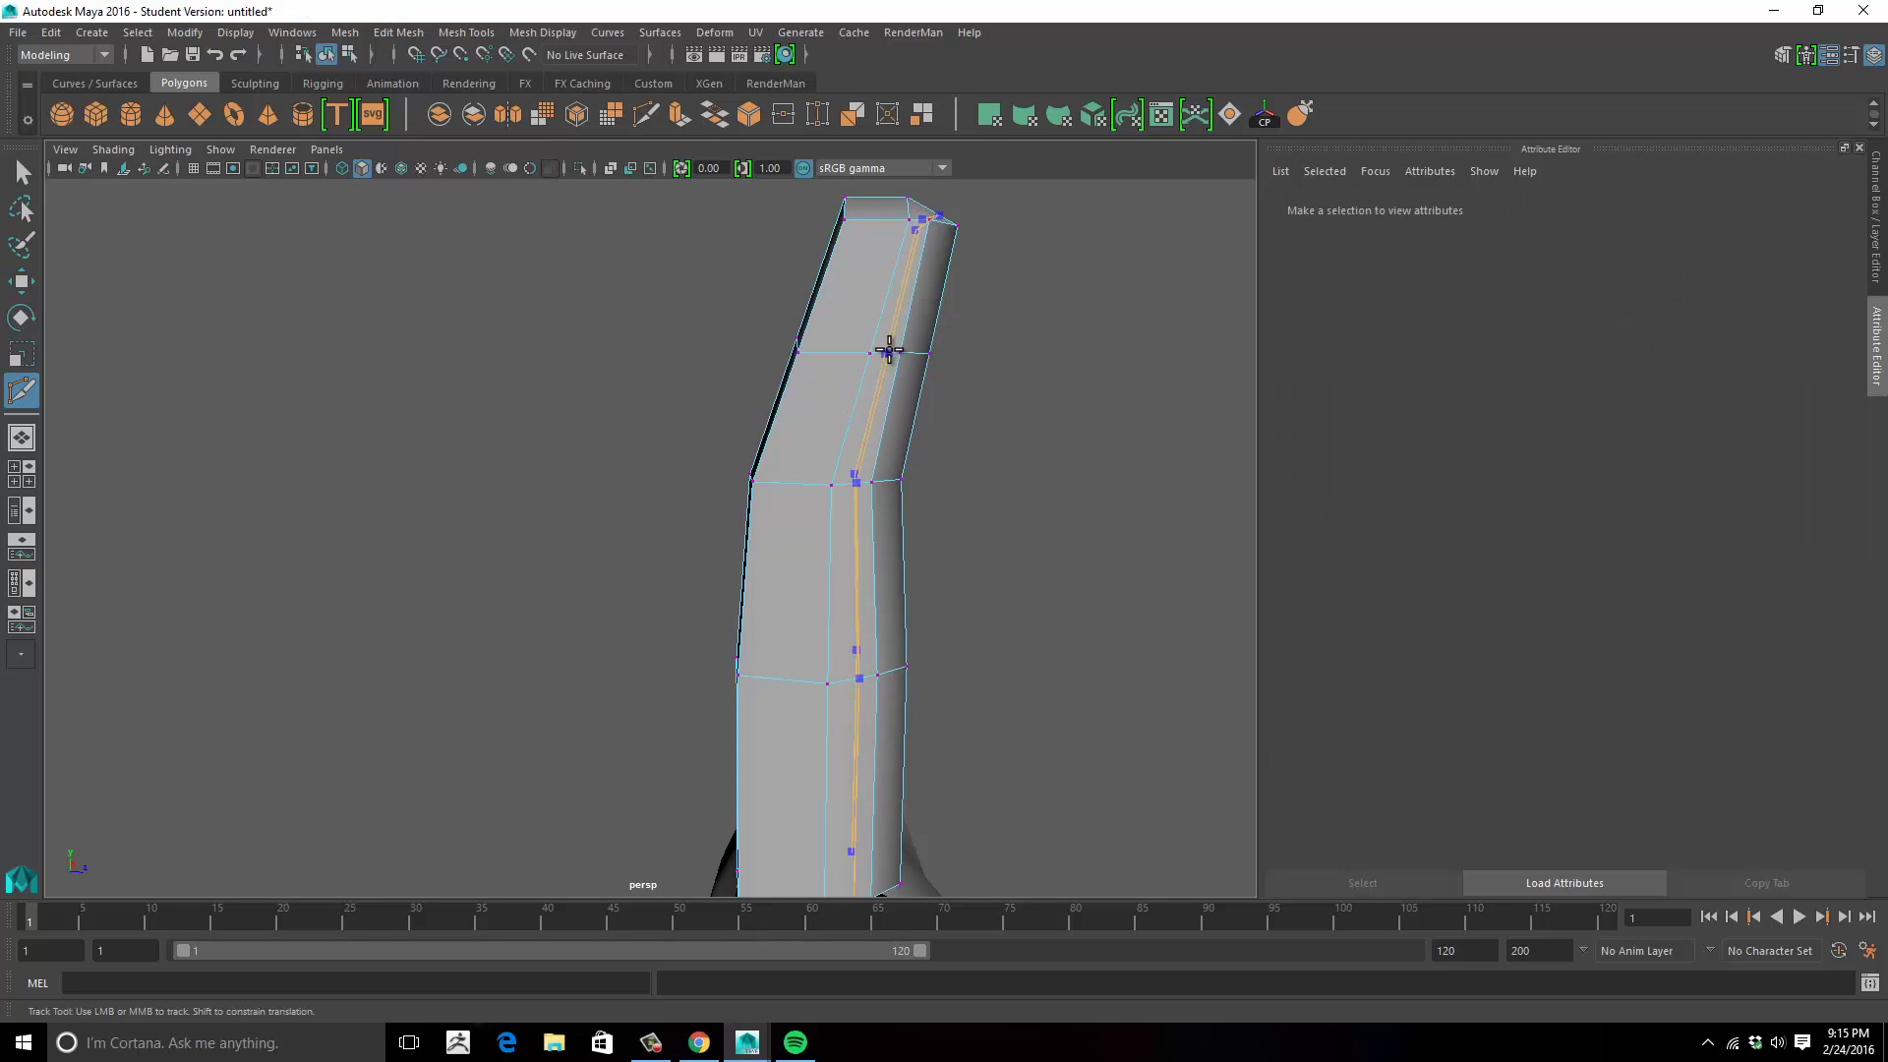
left_click(830, 587, "ctrl")
middle_click_drag(1091, 629, 1095, 463, "alt")
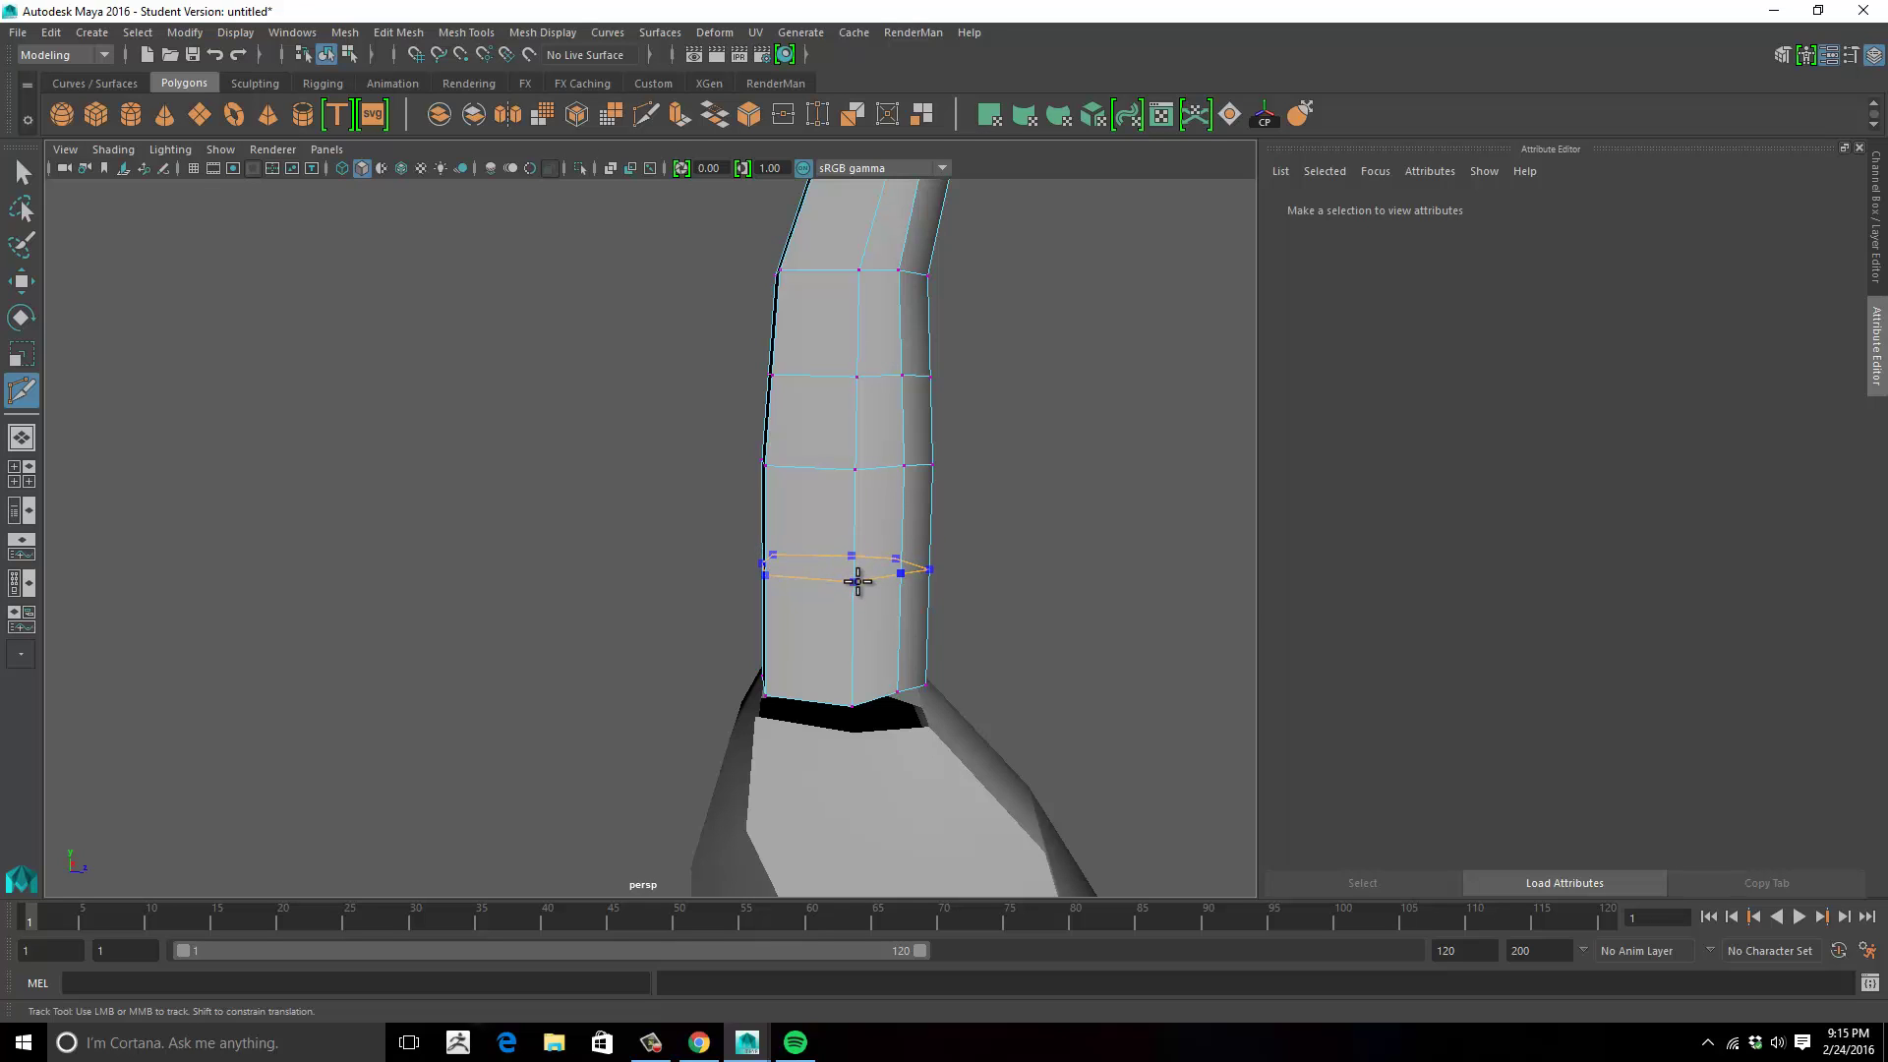
Examine the subdivided index finger from several angles and against the reference image in the four-view layout.
left_click_drag(1001, 483, 978, 402, "alt")
middle_click_drag(980, 426, 1001, 476, "alt")
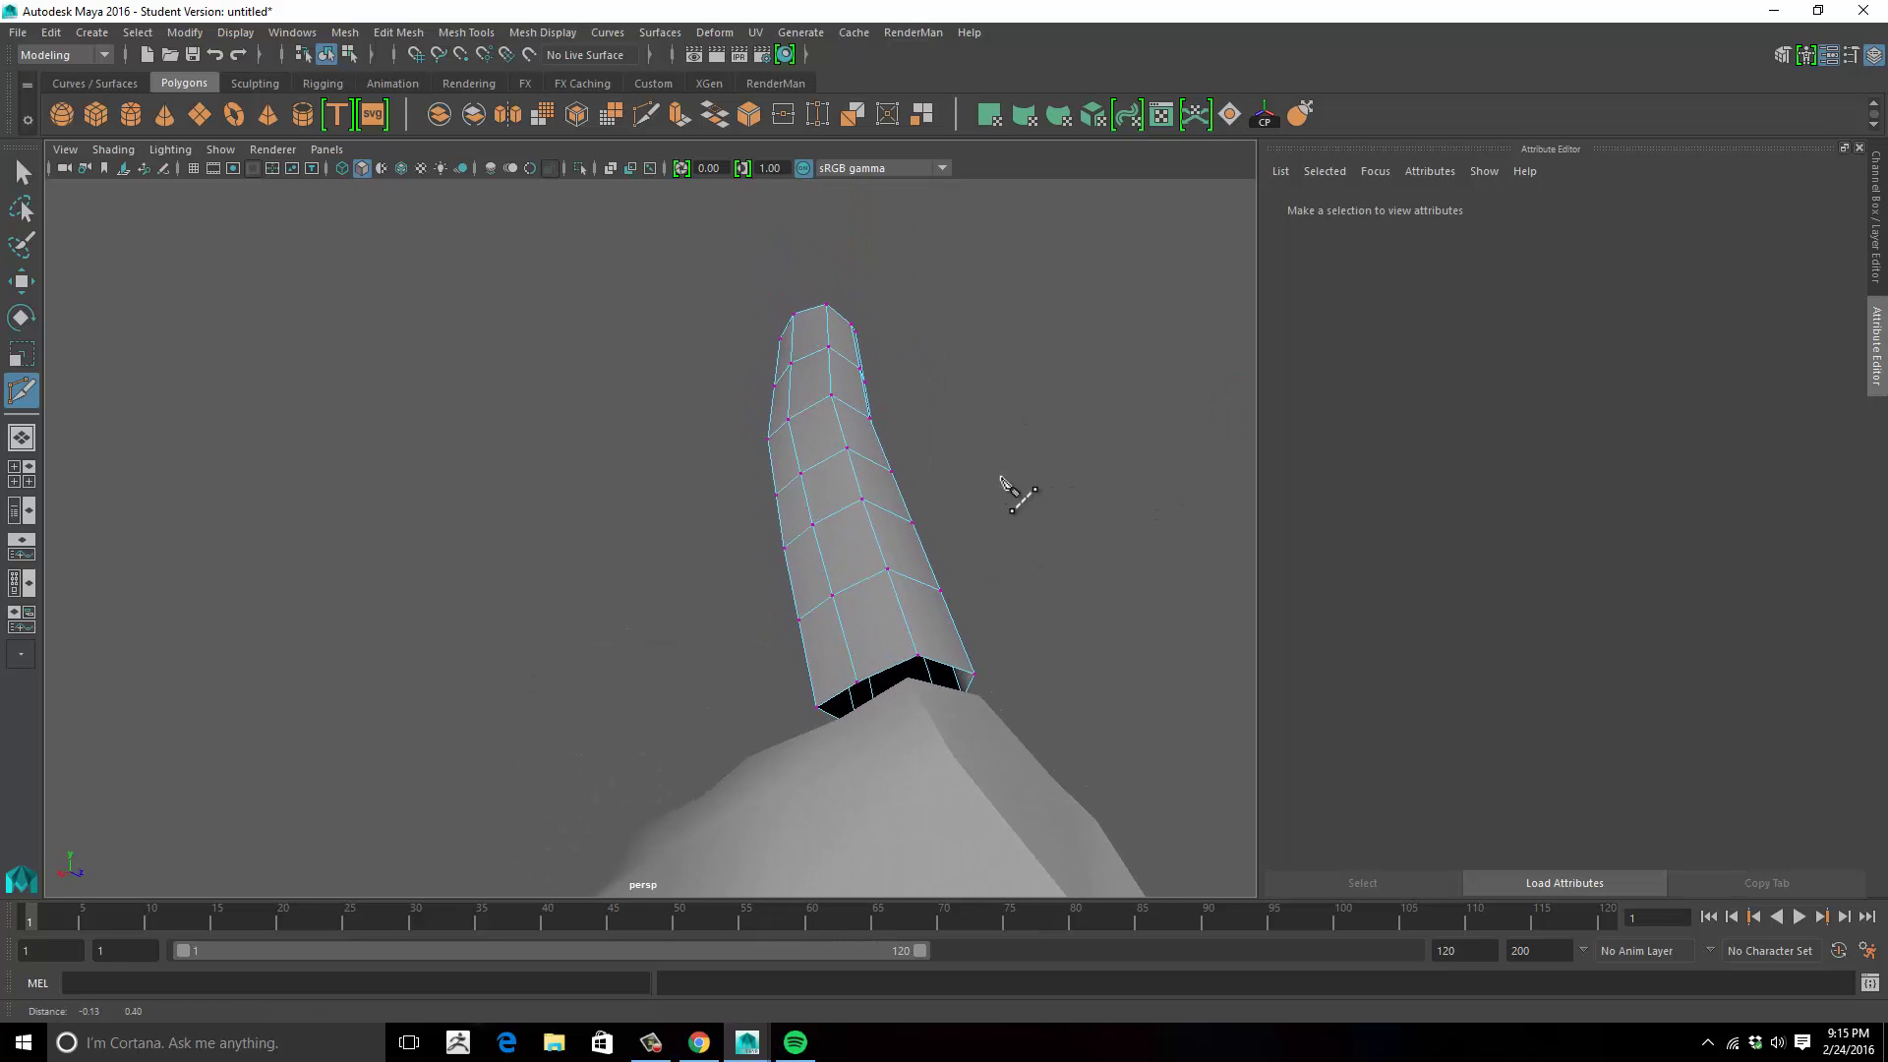
right_click_drag(1001, 475, 1031, 473, "alt")
left_click_drag(1043, 489, 851, 602, "alt")
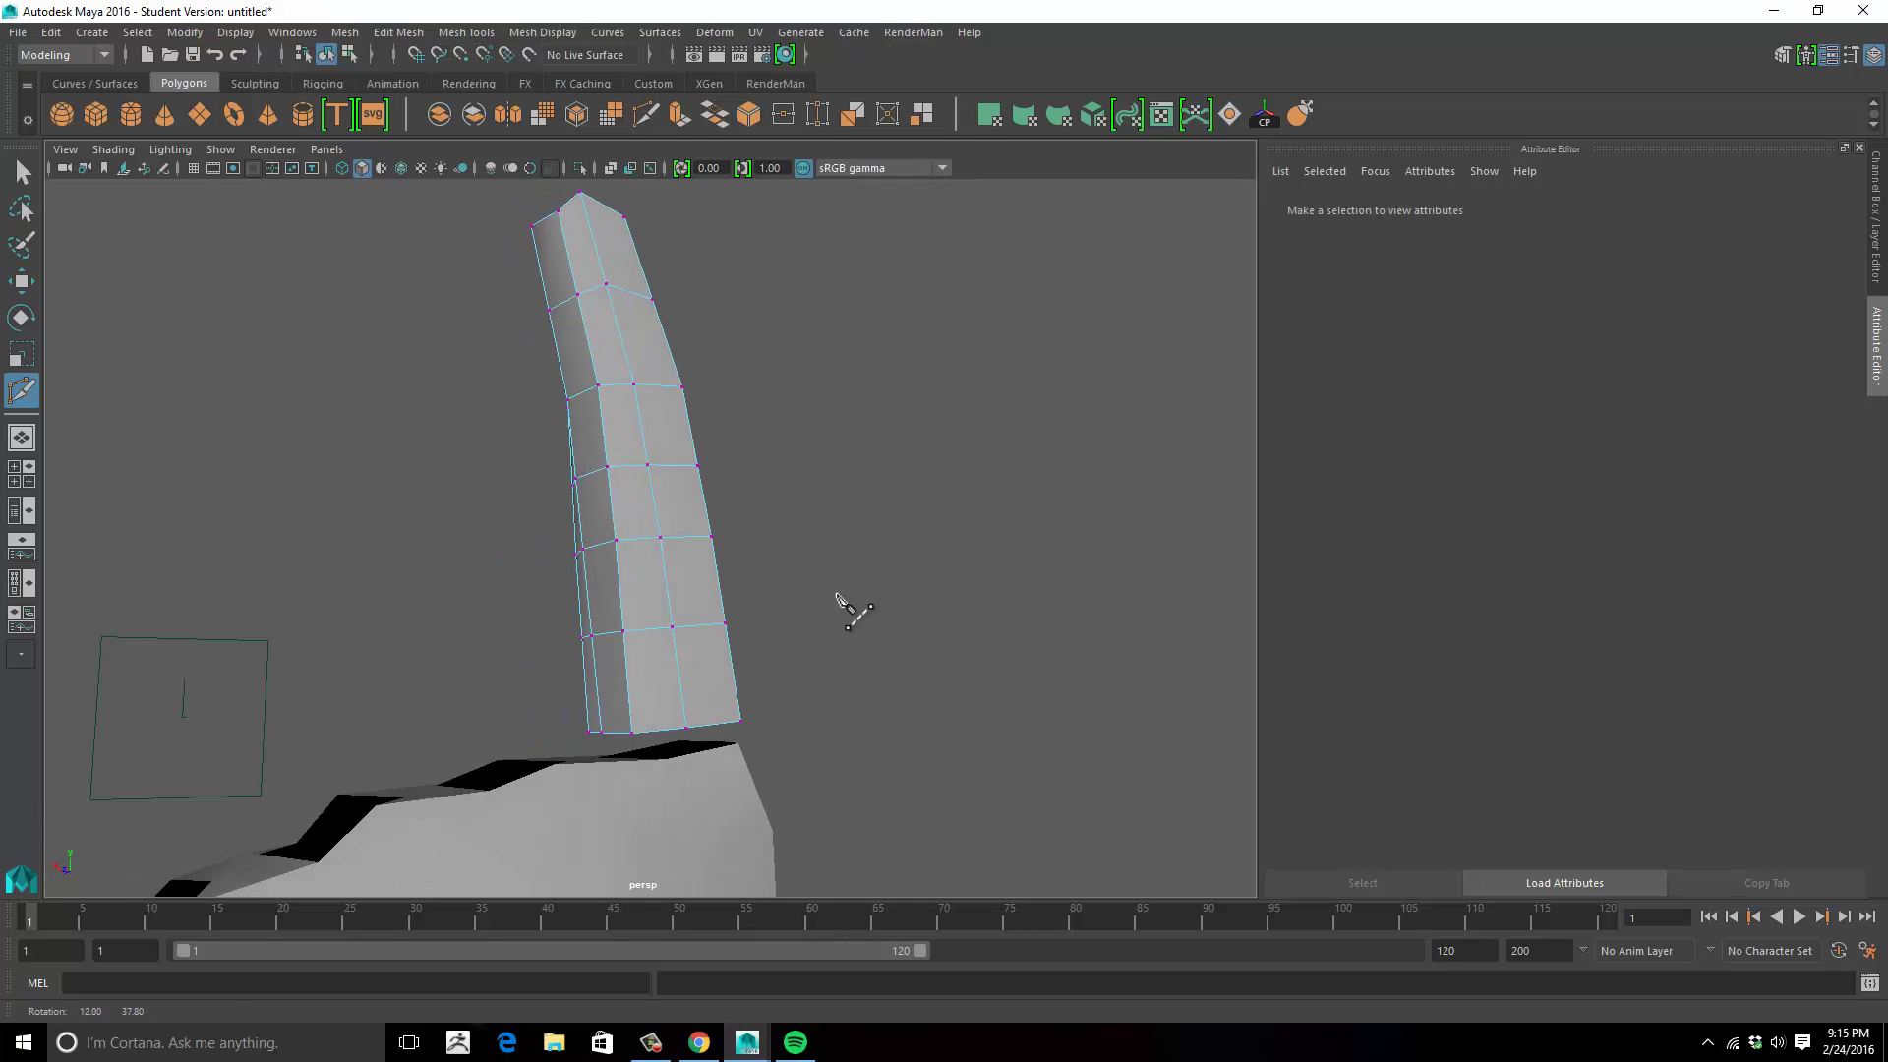
left_click_drag(685, 583, 656, 508, "alt")
key("space")
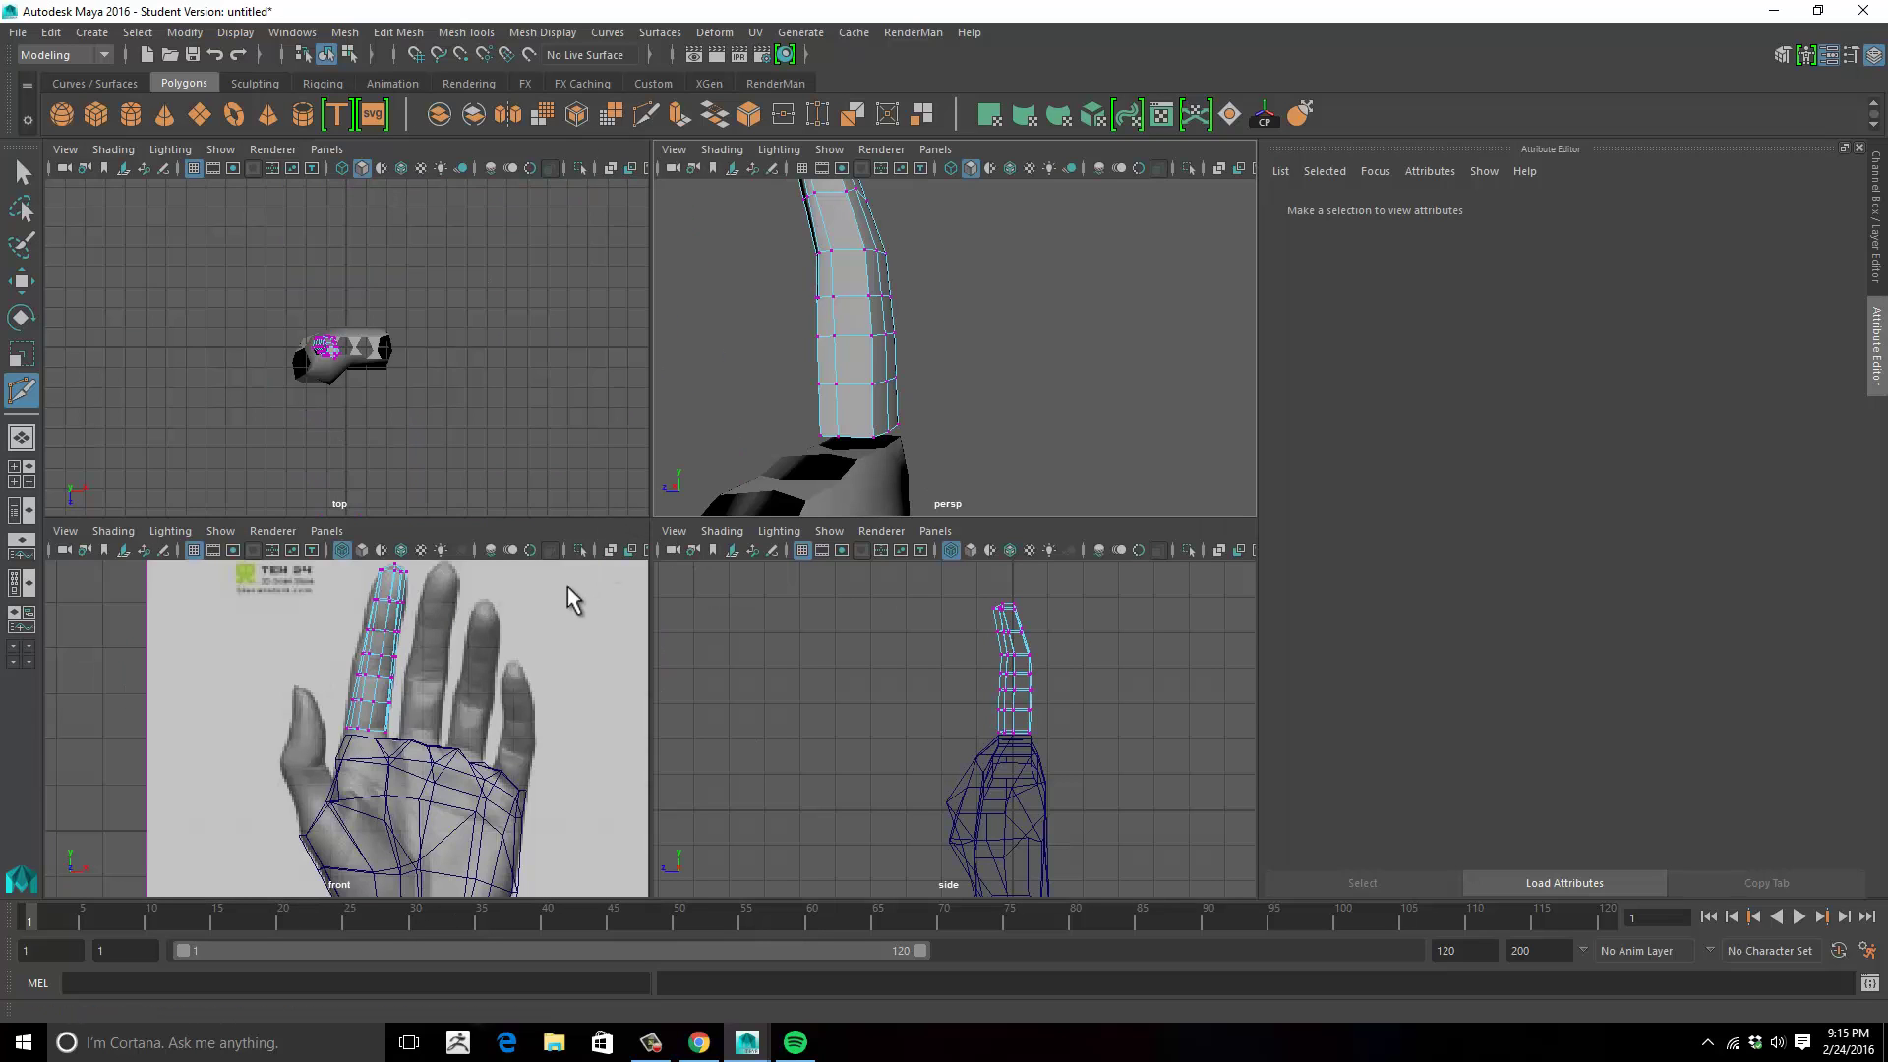
key("space")
Cut a closed diamond of edges around the upper joint on the back of the index finger with Multi-Cut.
left_click_drag(948, 371, 750, 489, "alt")
right_click_drag(751, 488, 858, 583, "alt")
middle_click_drag(858, 583, 872, 640, "alt")
left_click_drag(833, 525, 831, 580, "alt")
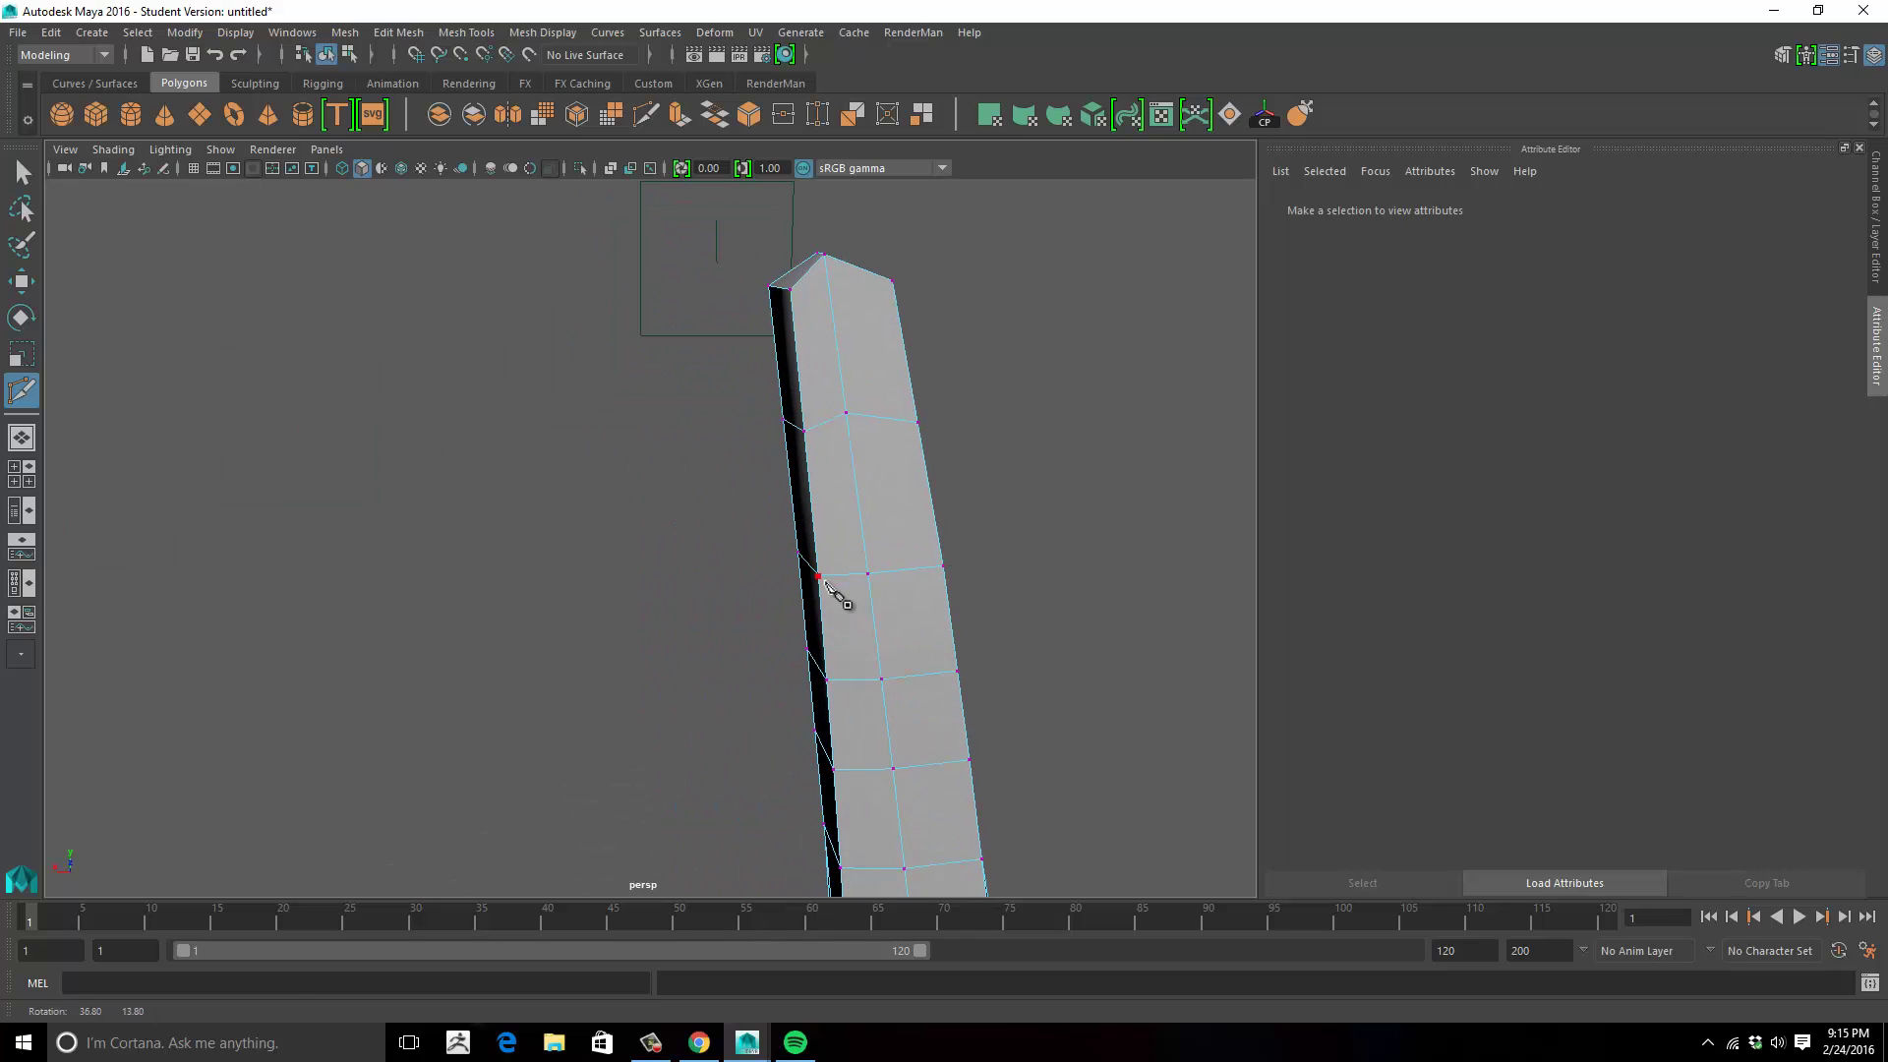
left_click(831, 574)
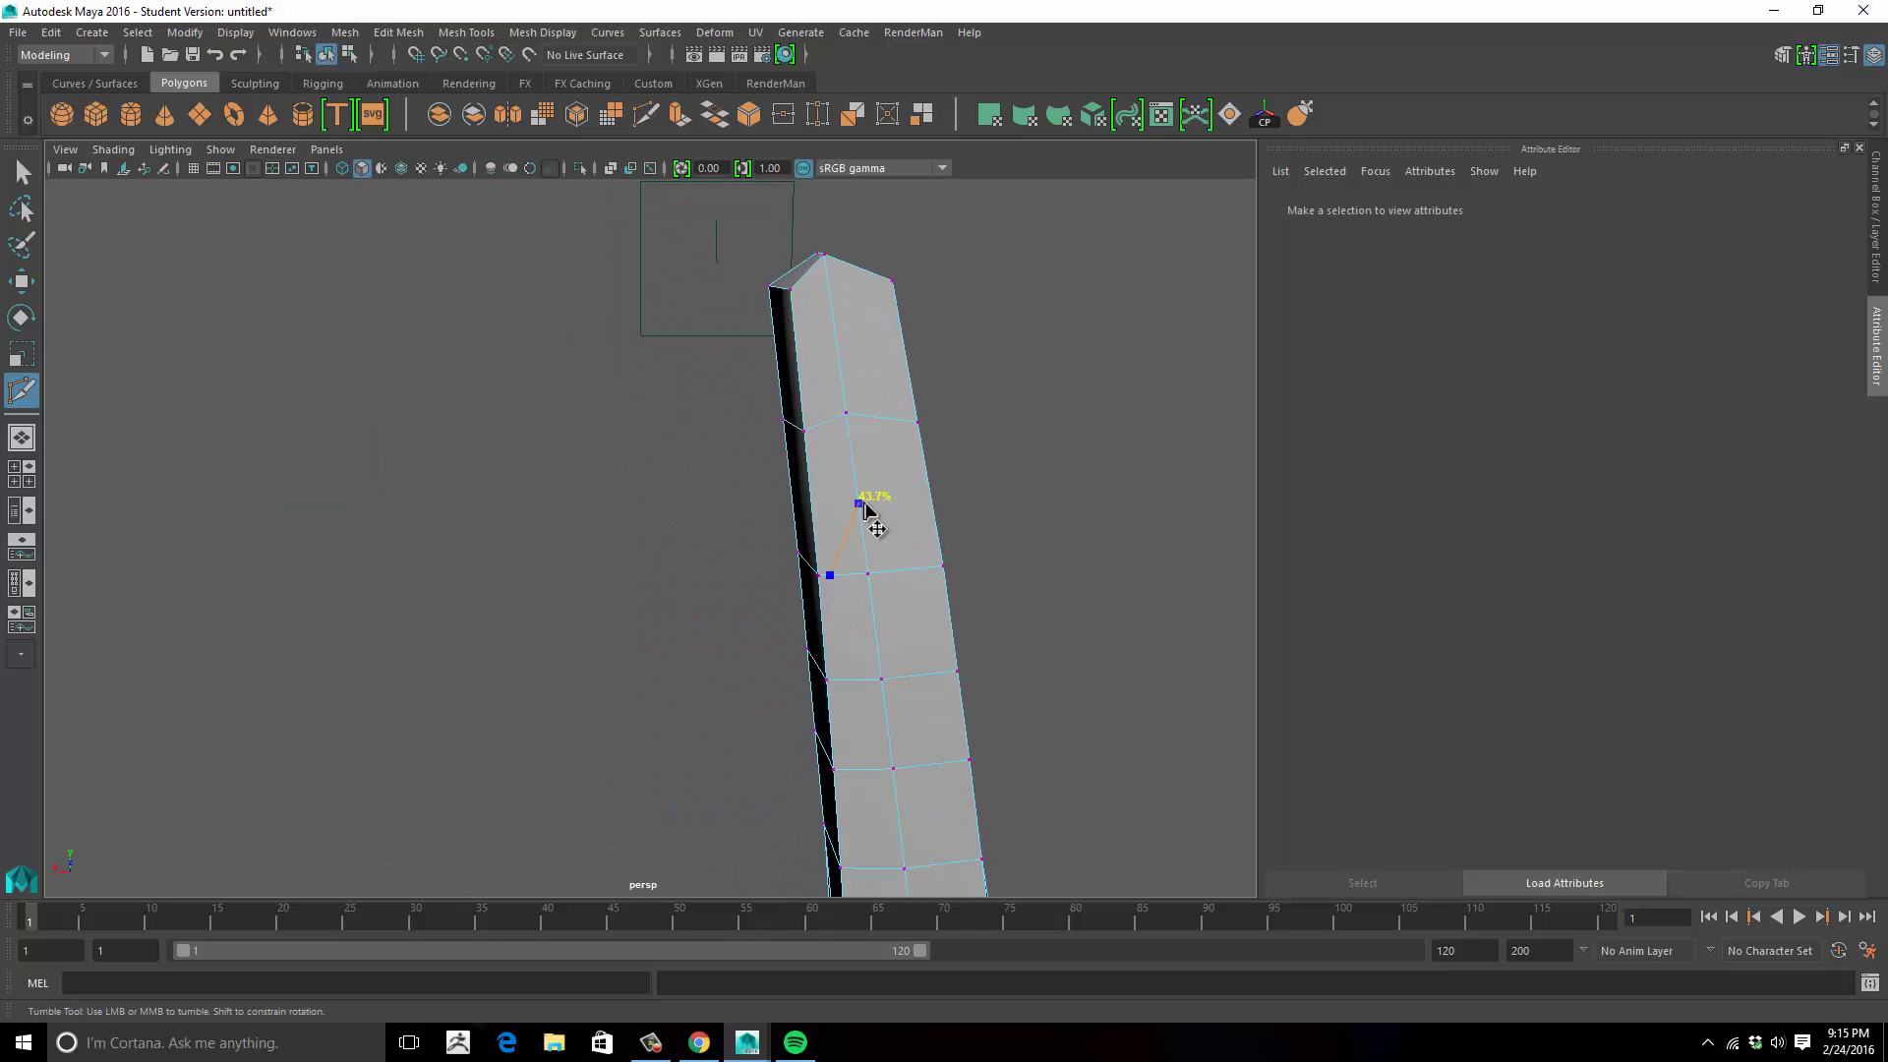
left_click(927, 570)
left_click_drag(927, 571, 915, 678, "alt")
left_click(897, 674)
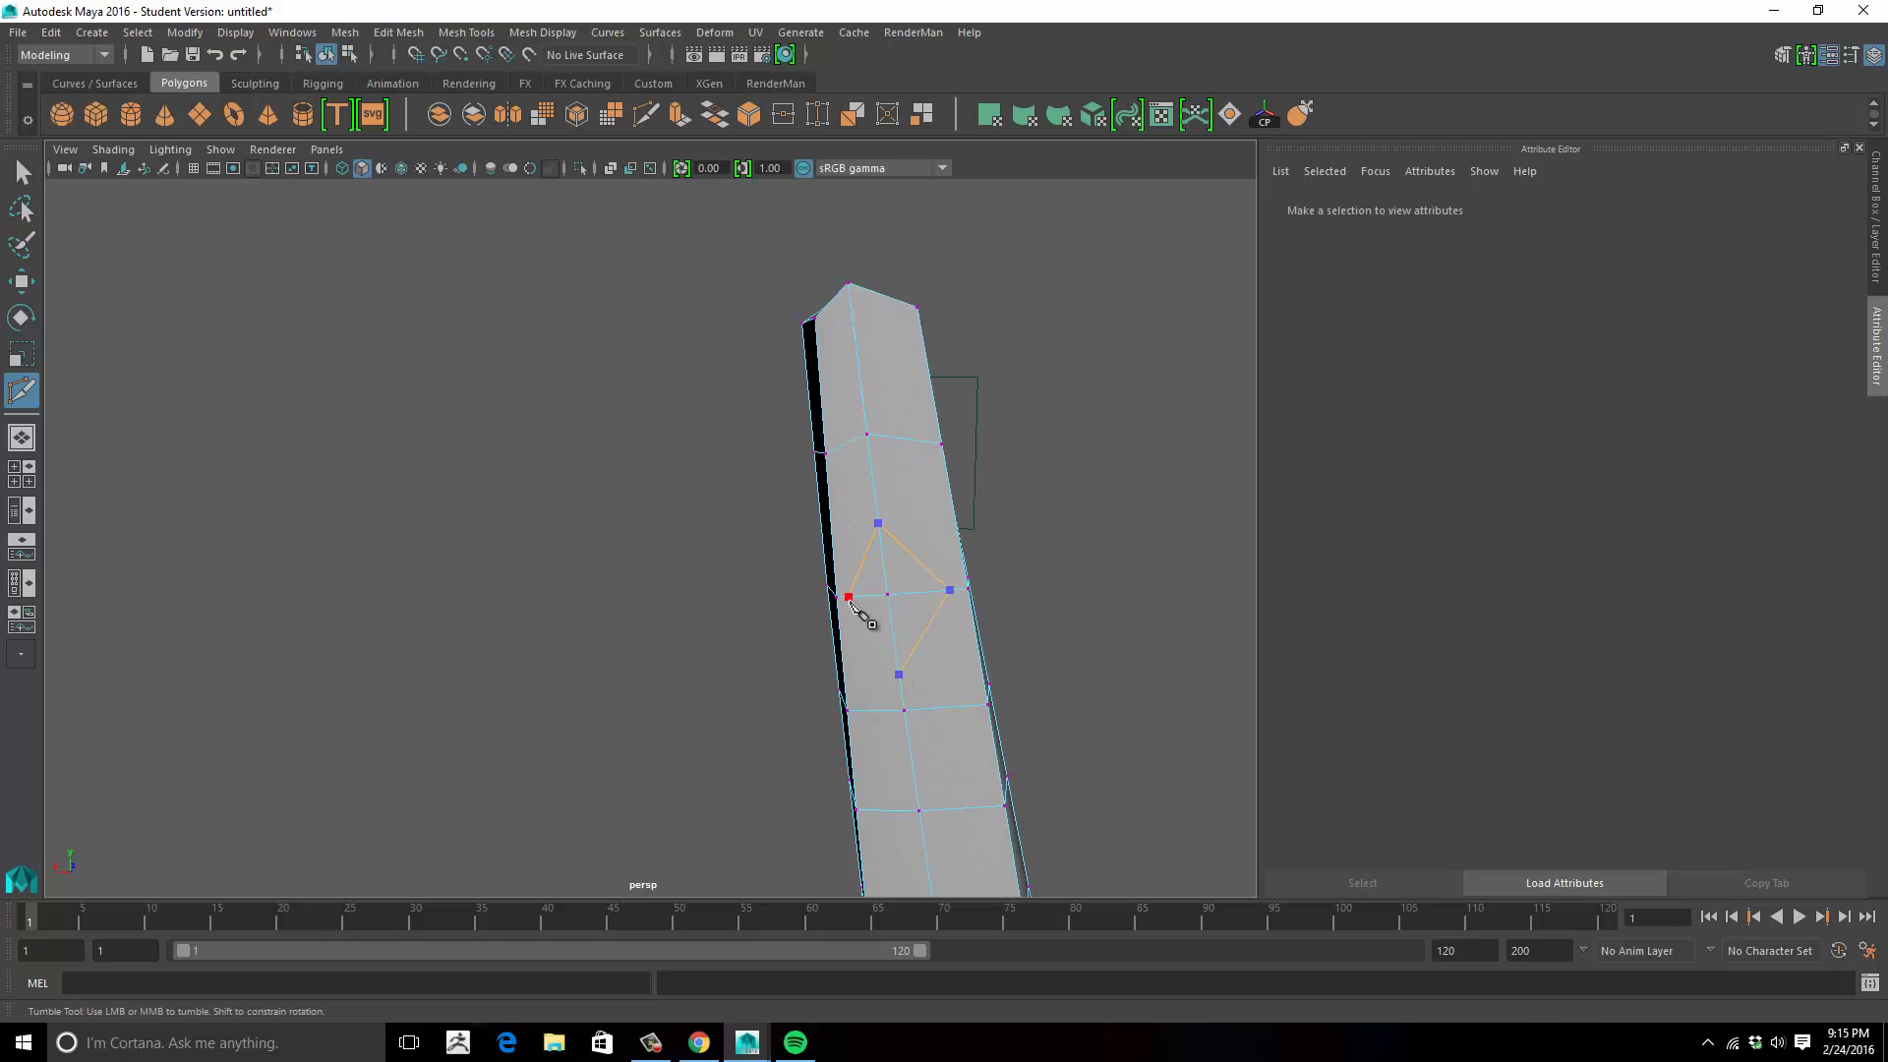
left_click(850, 598)
key("Return")
key("Escape")
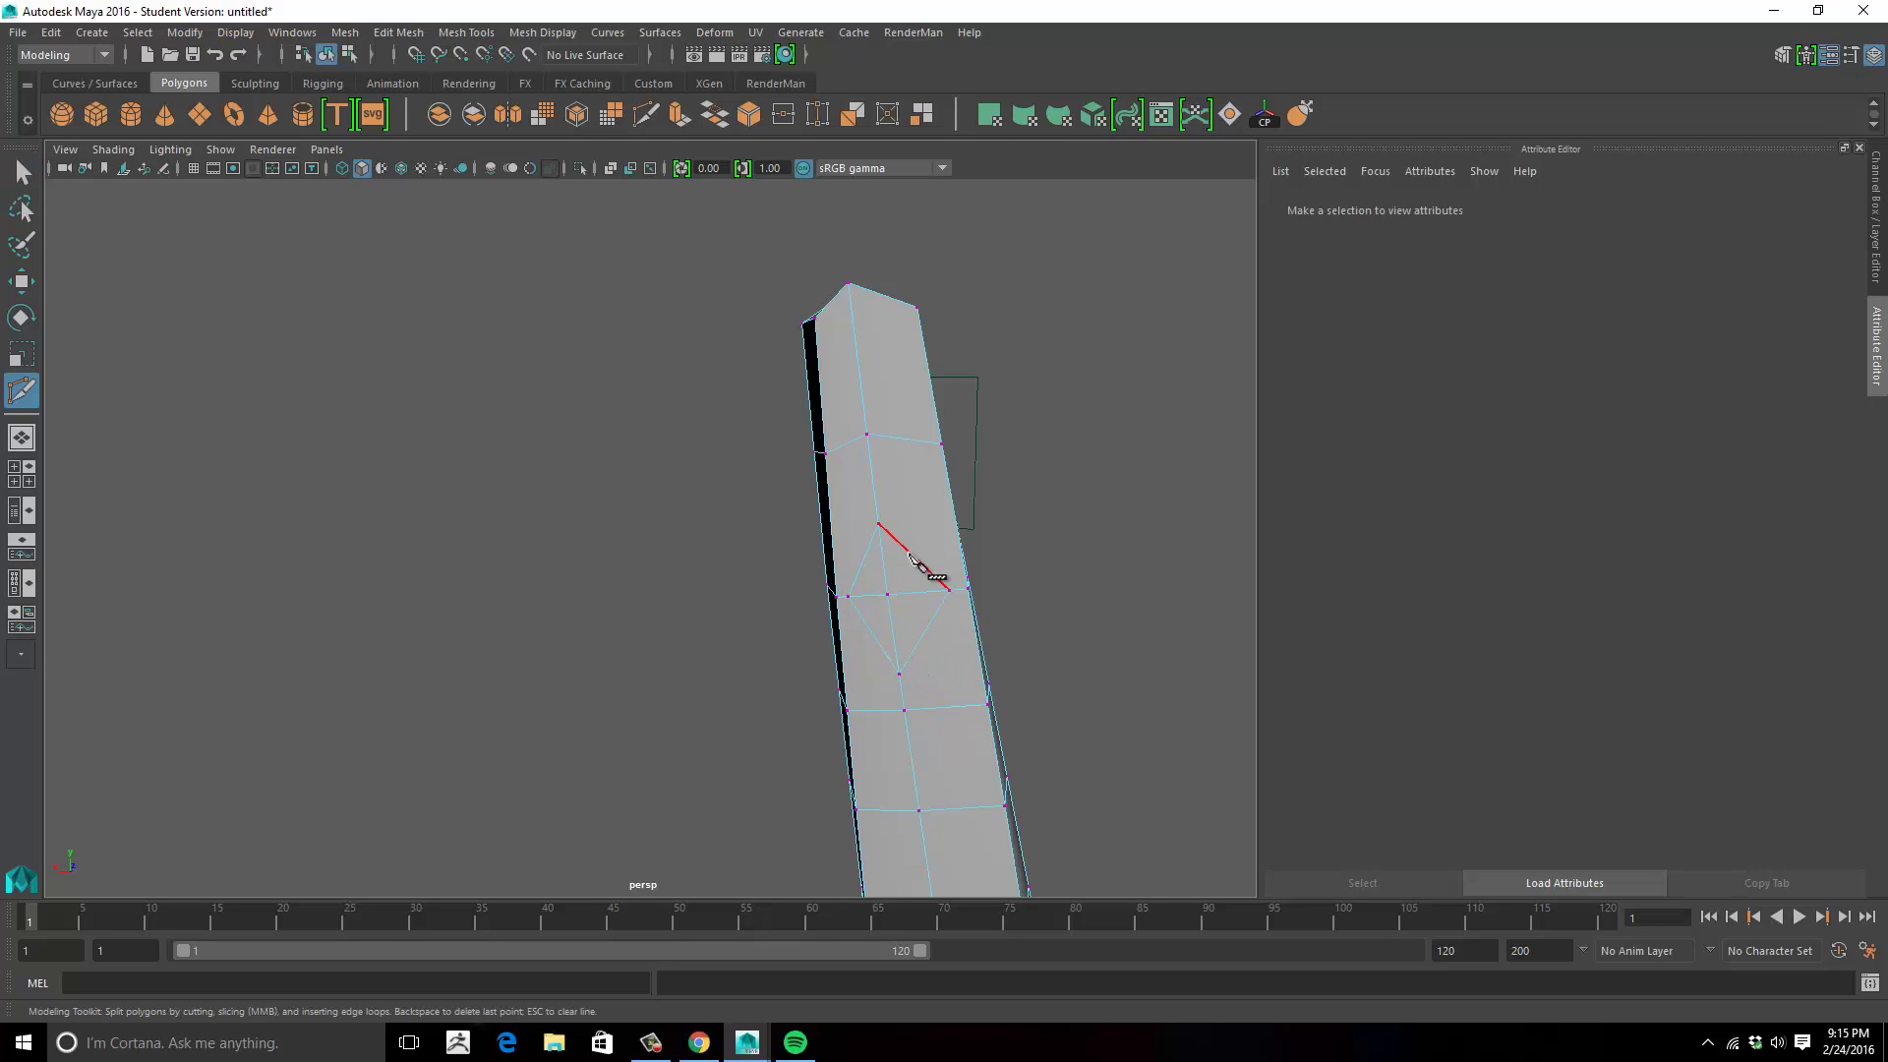
Cut edges with Multi-Cut from the two face corners above the knuckle diamond to the midpoints of its upper sides.
left_click(910, 552)
key("q")
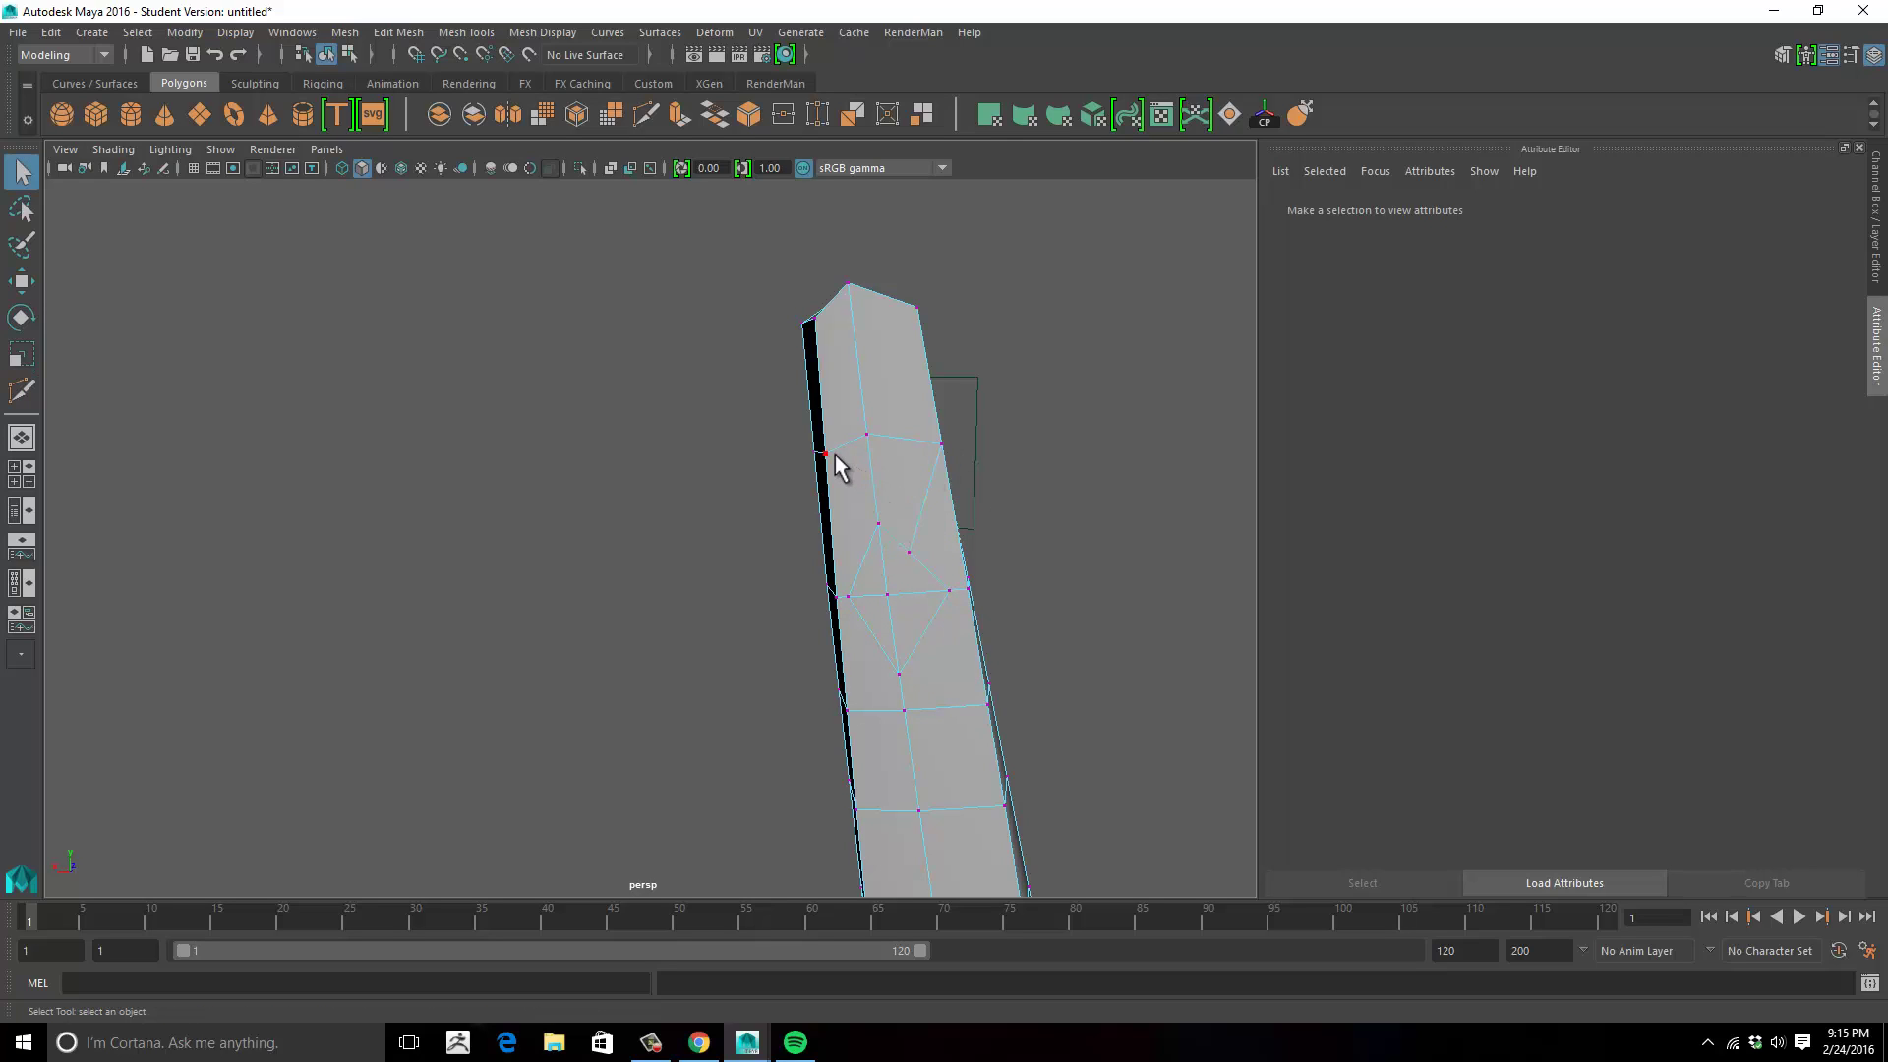
left_click(831, 457)
key("ctrl+shift+x")
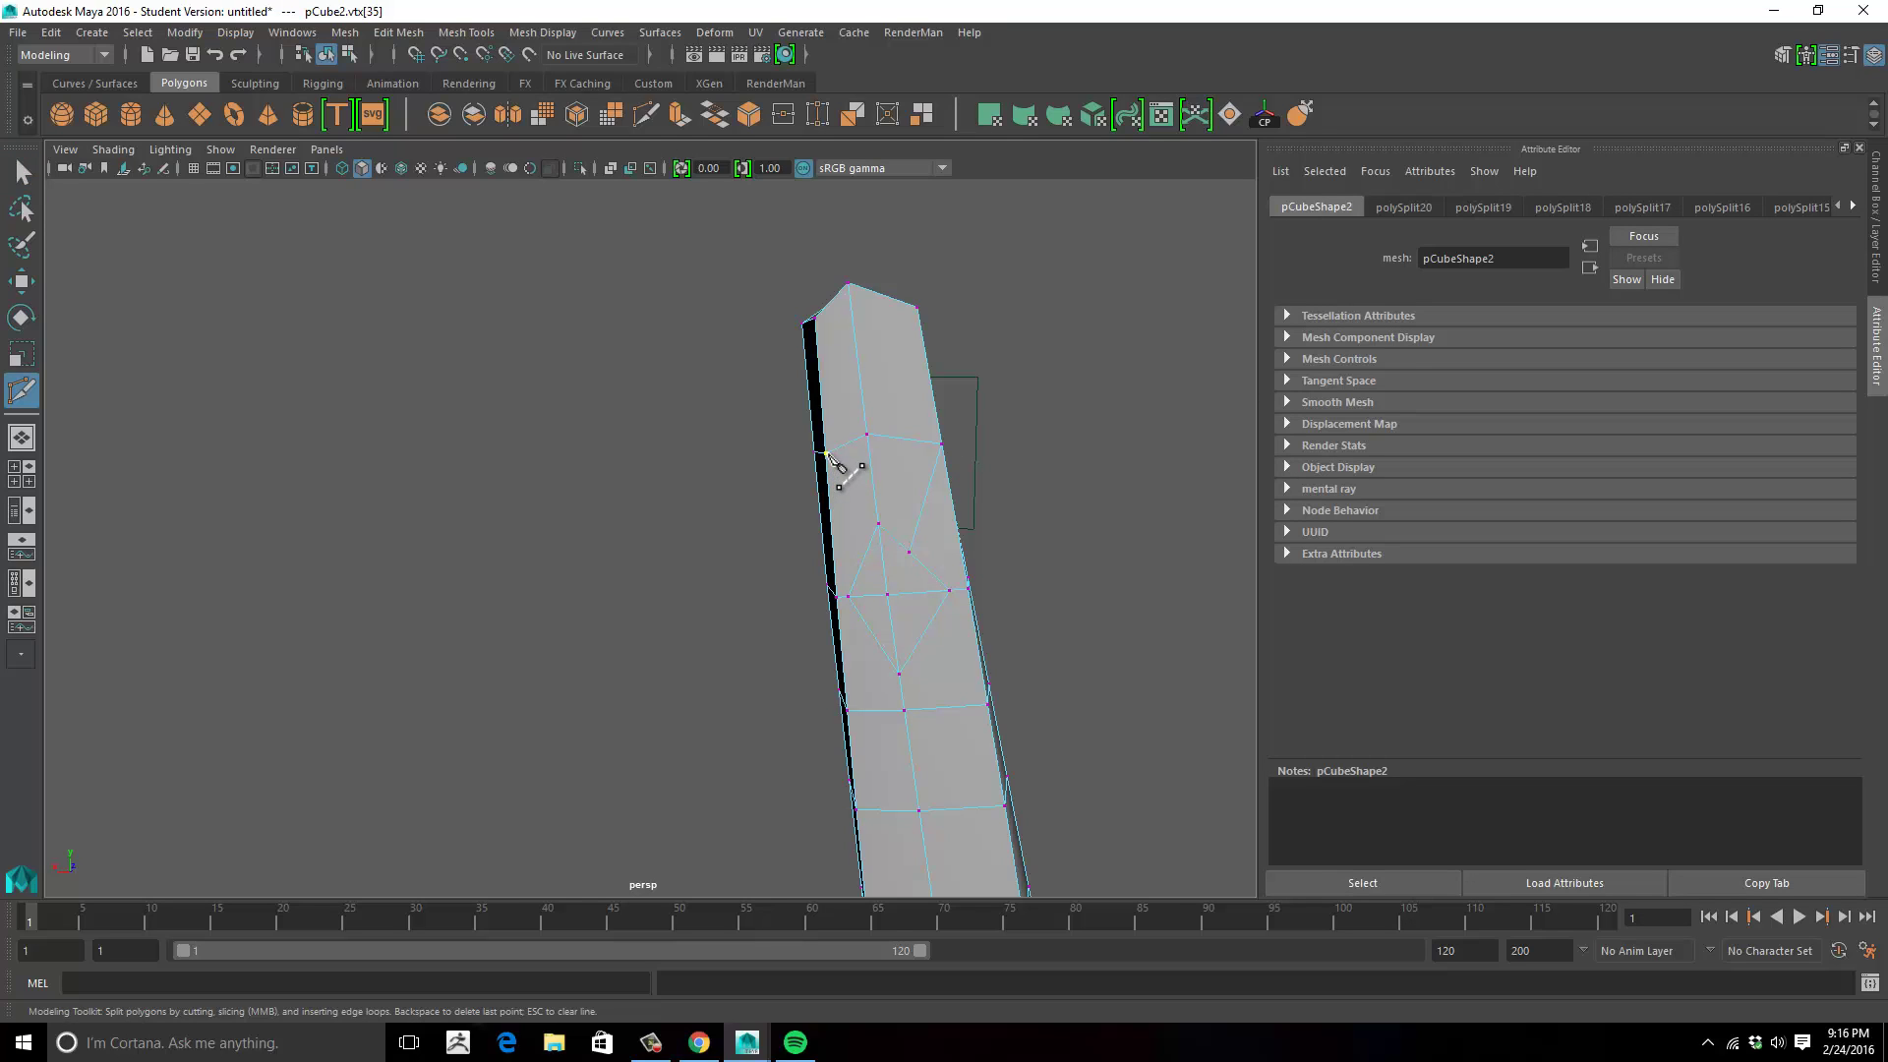
key("q")
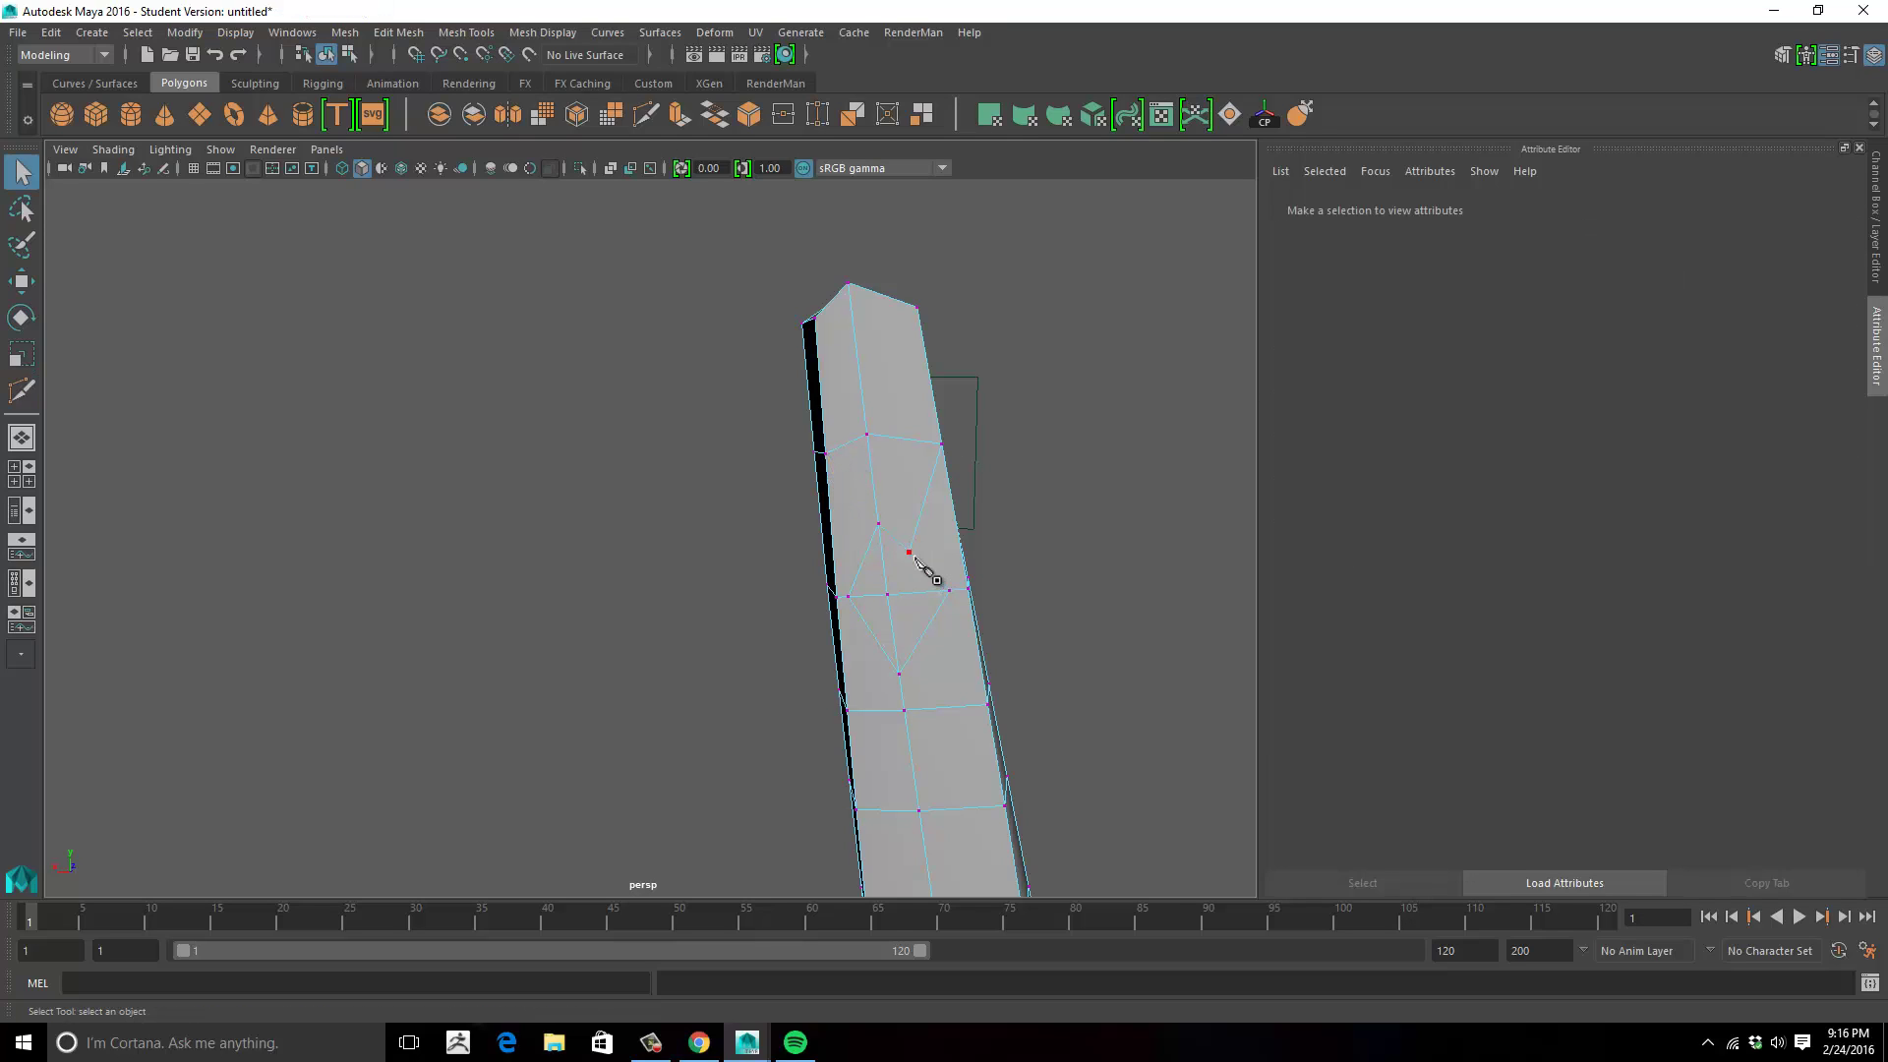
left_click(831, 455)
key("ctrl+shift+x")
left_click(847, 595)
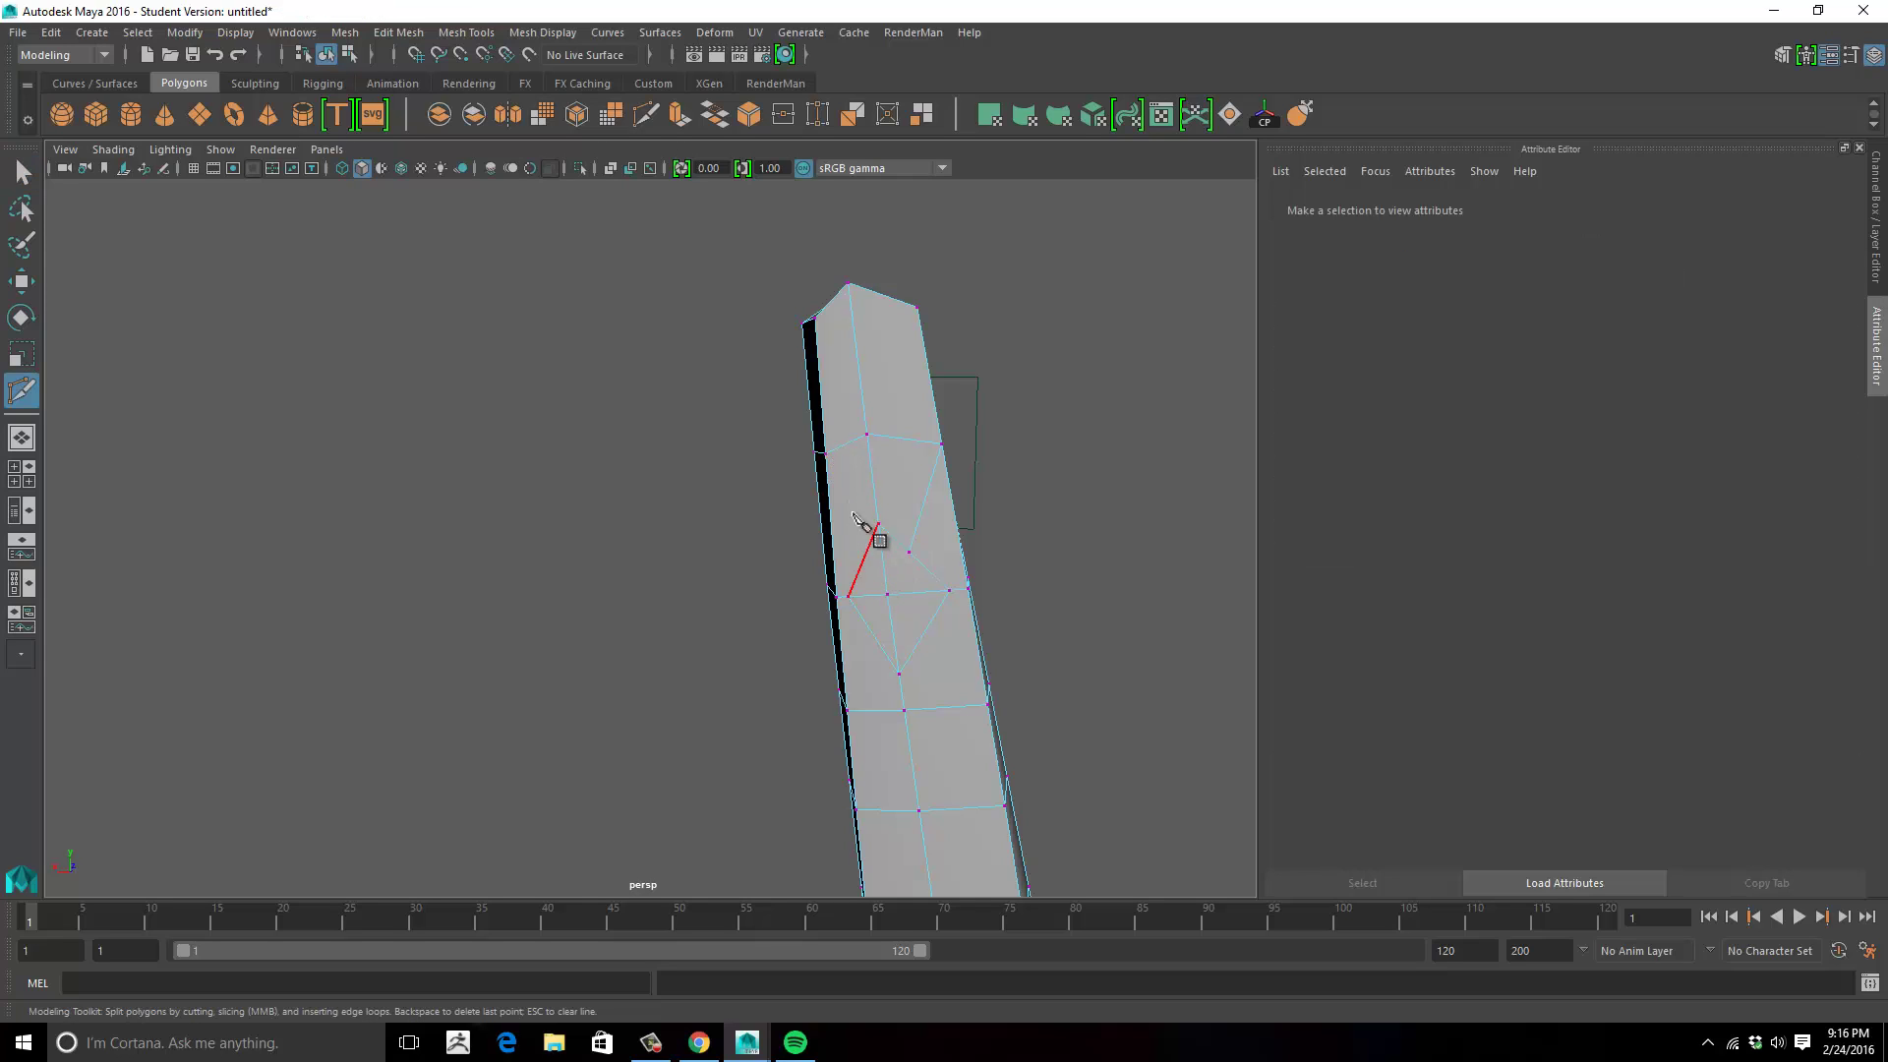
left_click(862, 564)
key("q")
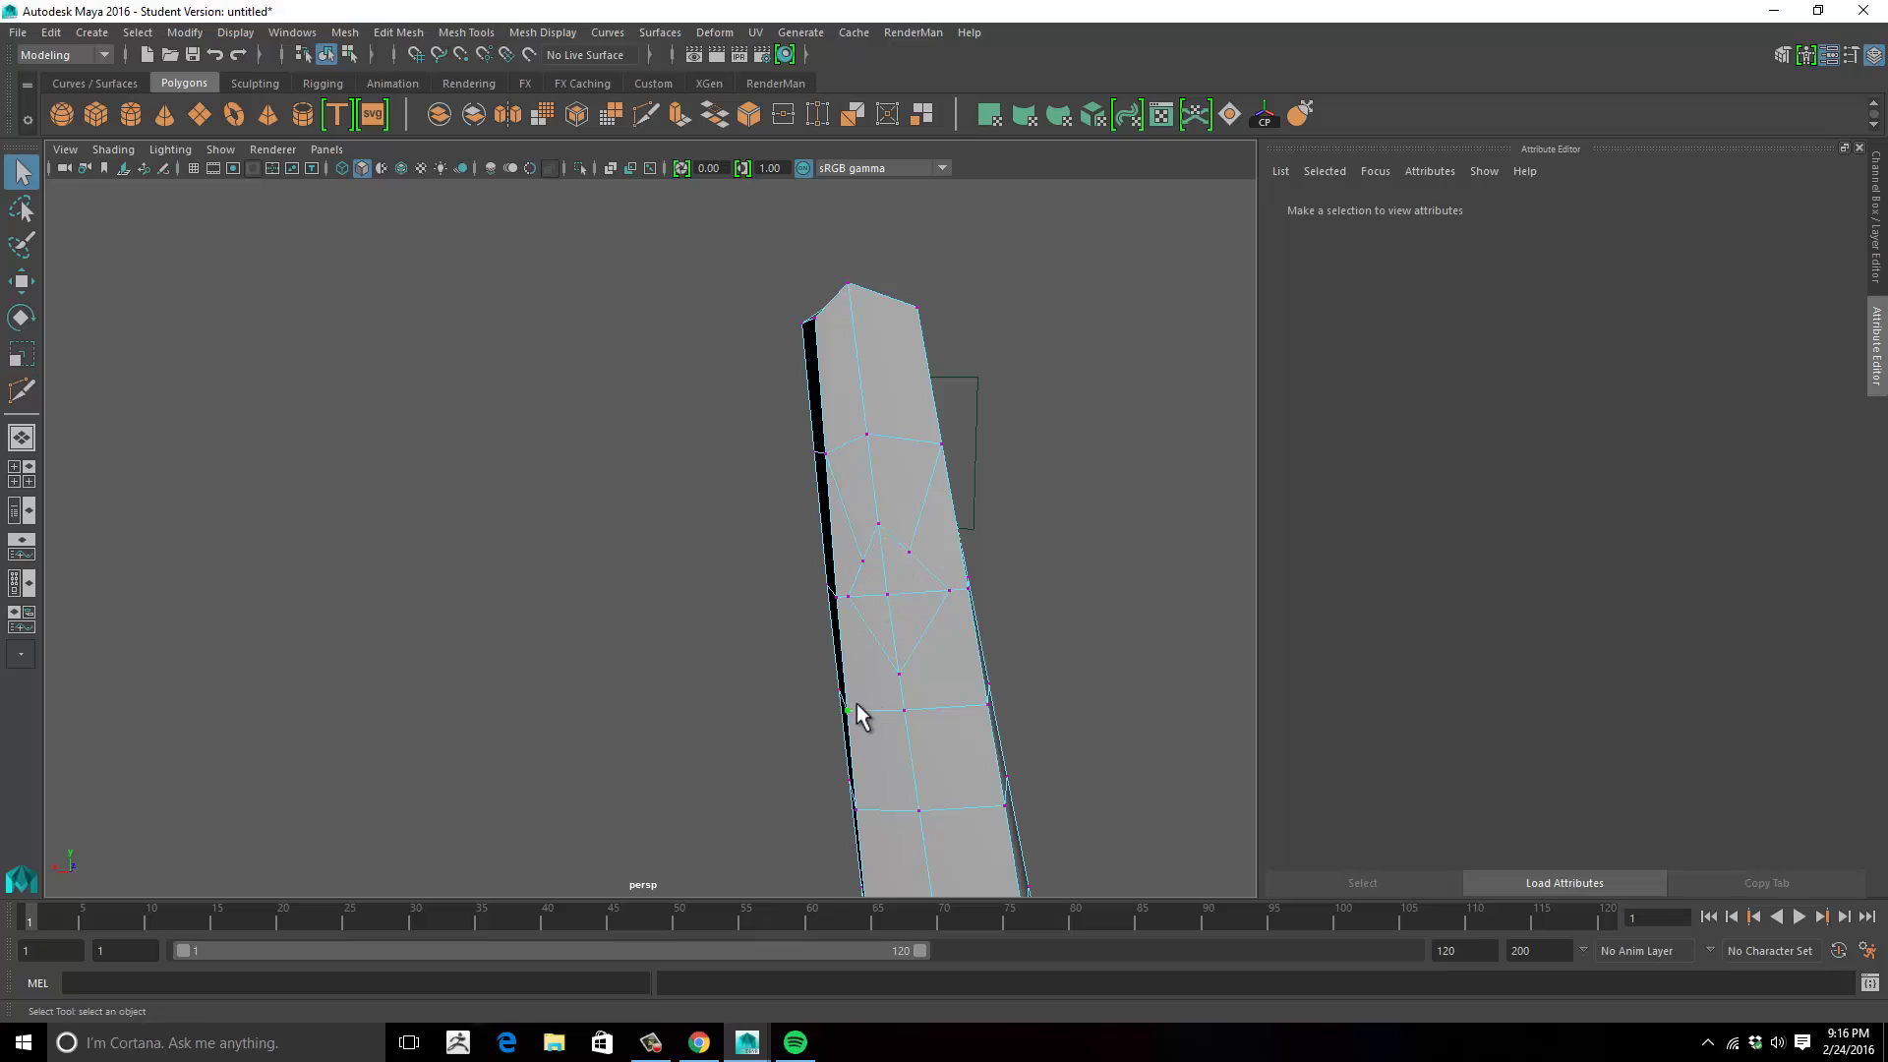
Connect the two face corners below the knuckle diamond to the midpoints of its lower sides with Multi-Cut.
left_click(857, 704)
key("ctrl+shift+x")
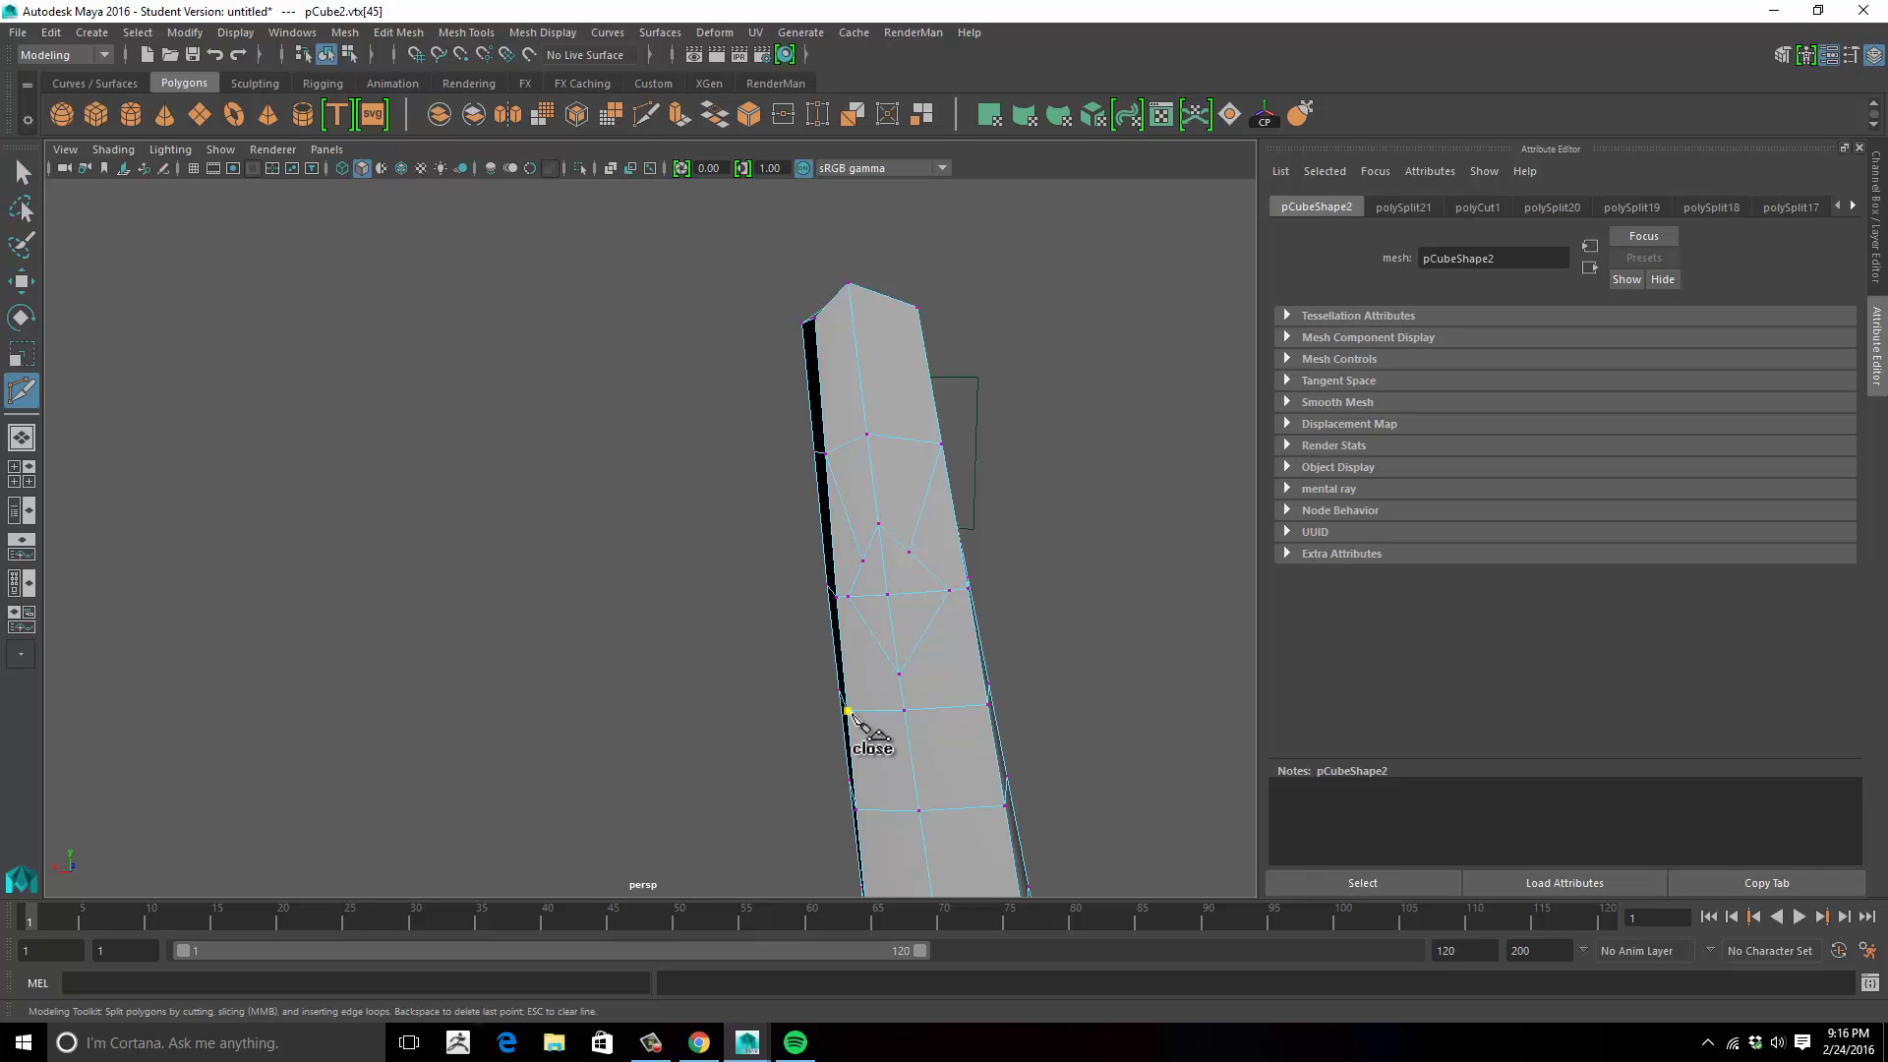
left_click(847, 595)
left_click(878, 639)
key("q")
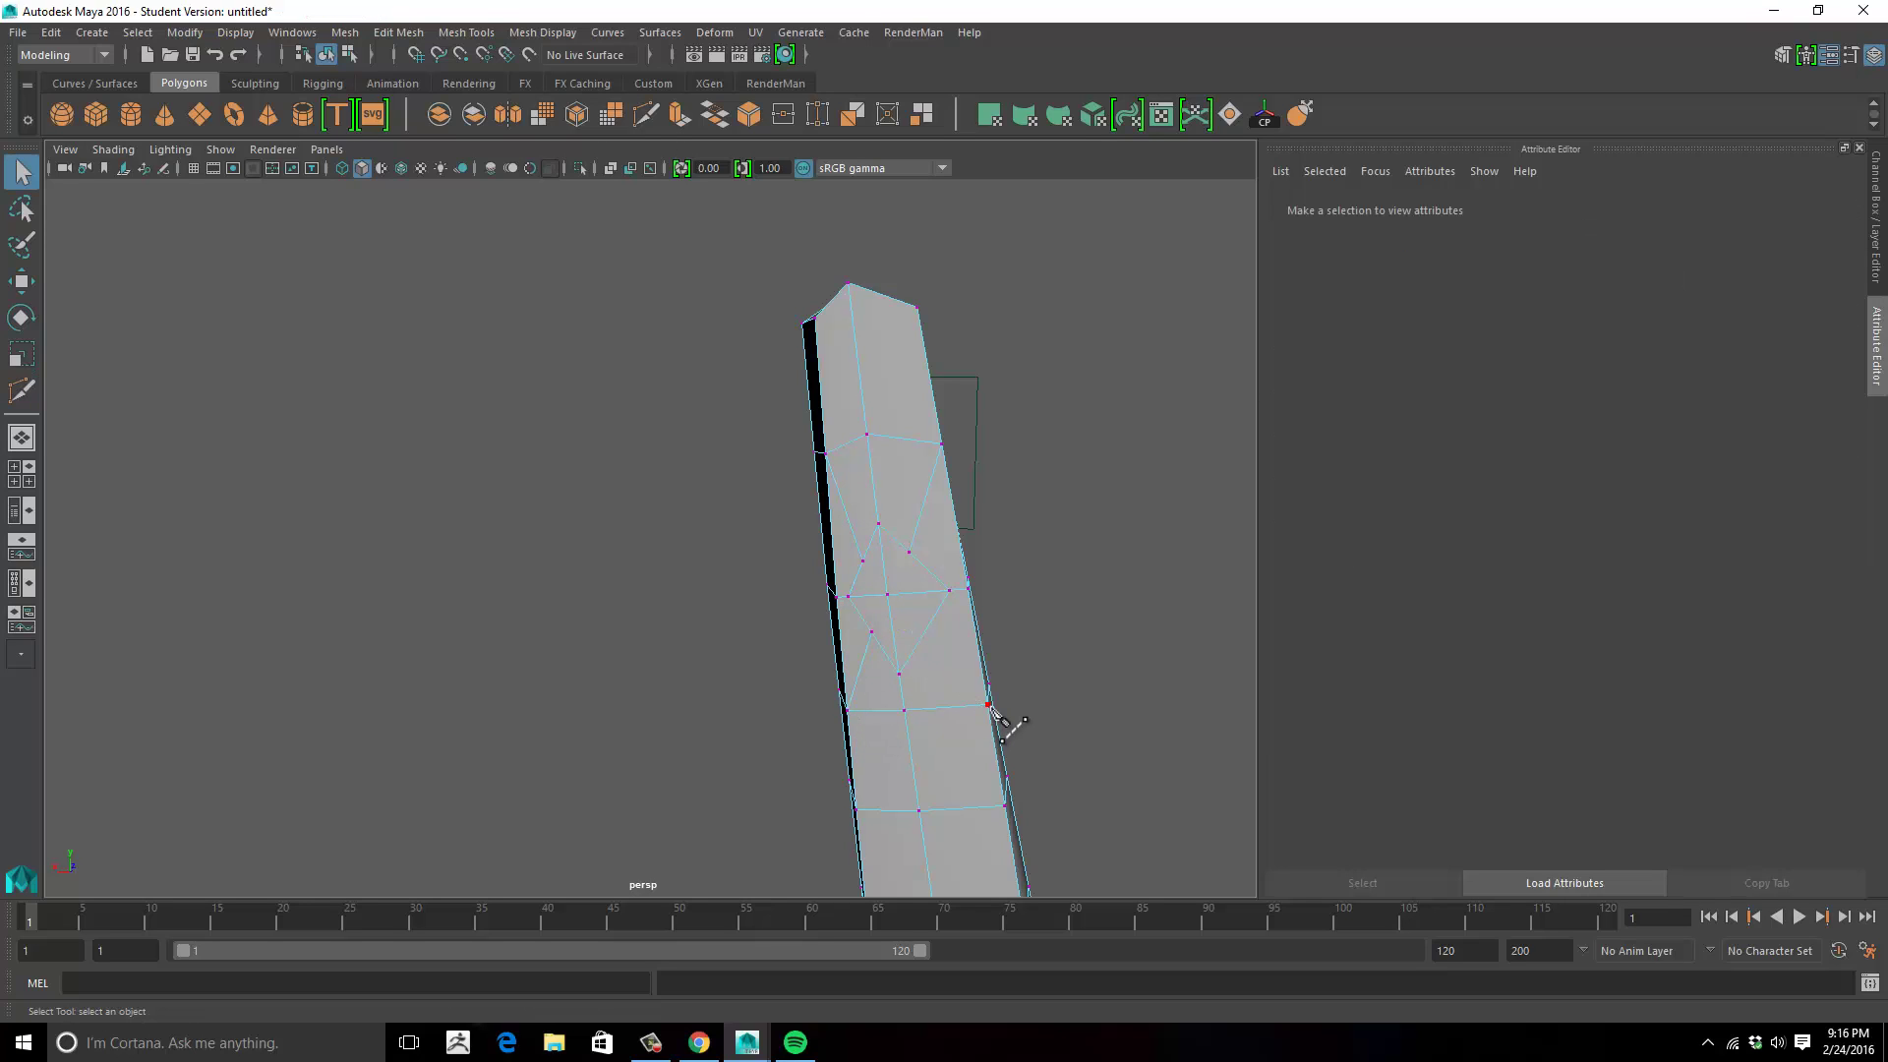
key("ctrl+shift+x")
left_click(986, 705)
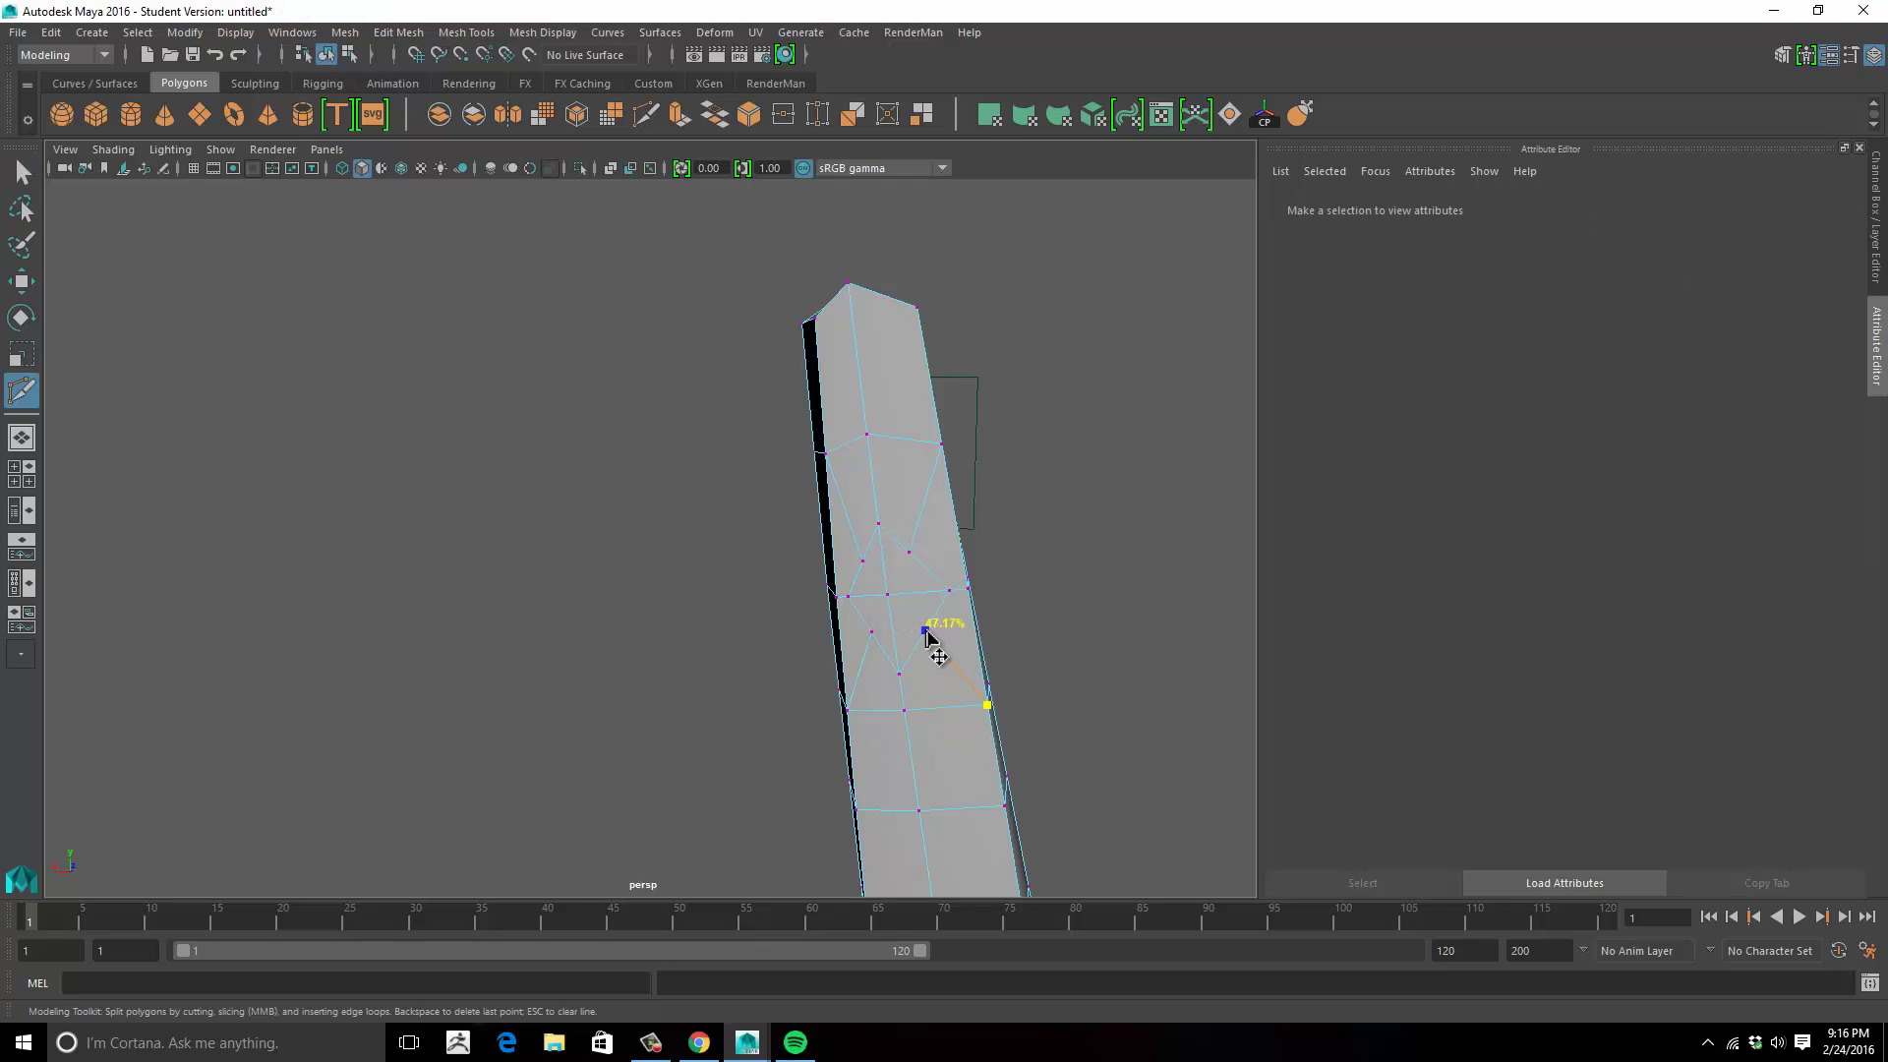
key("q")
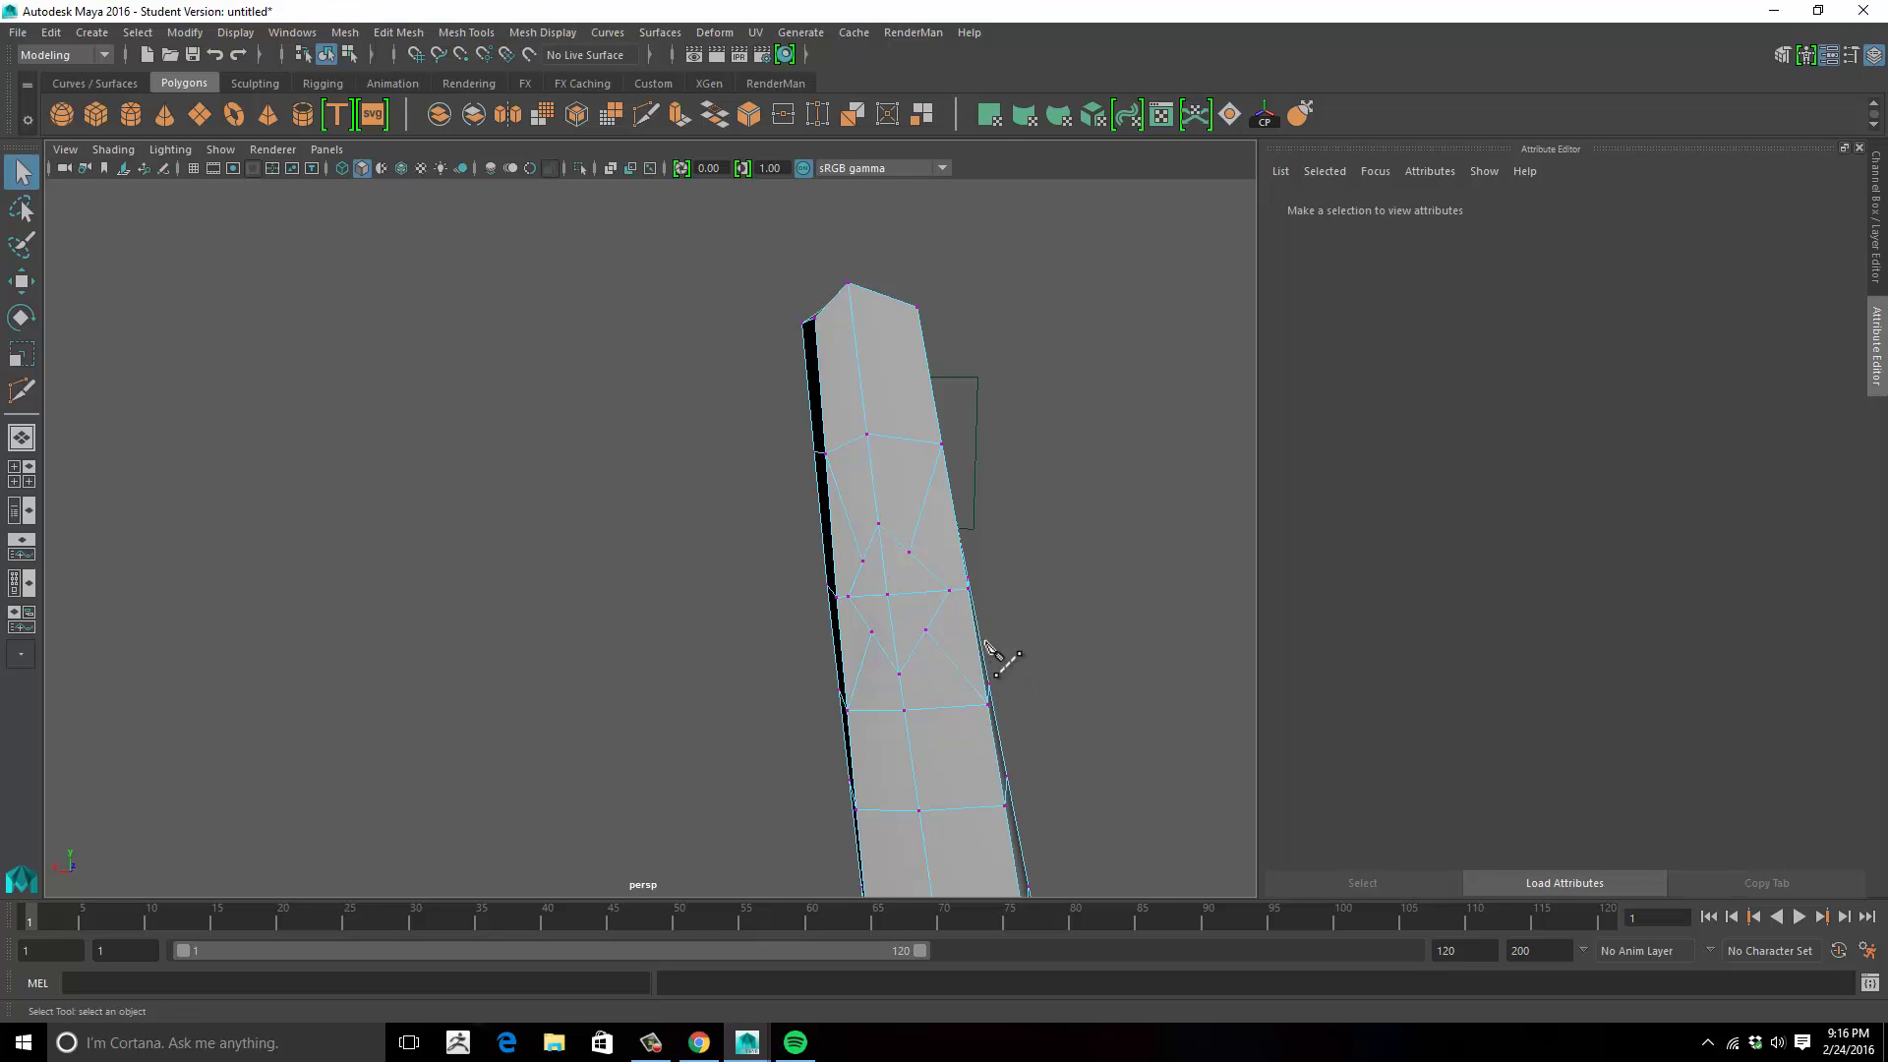
Cut a closed eight-point ring around the knuckle diamond, crossing the diagonal, center and joint edges.
key("g")
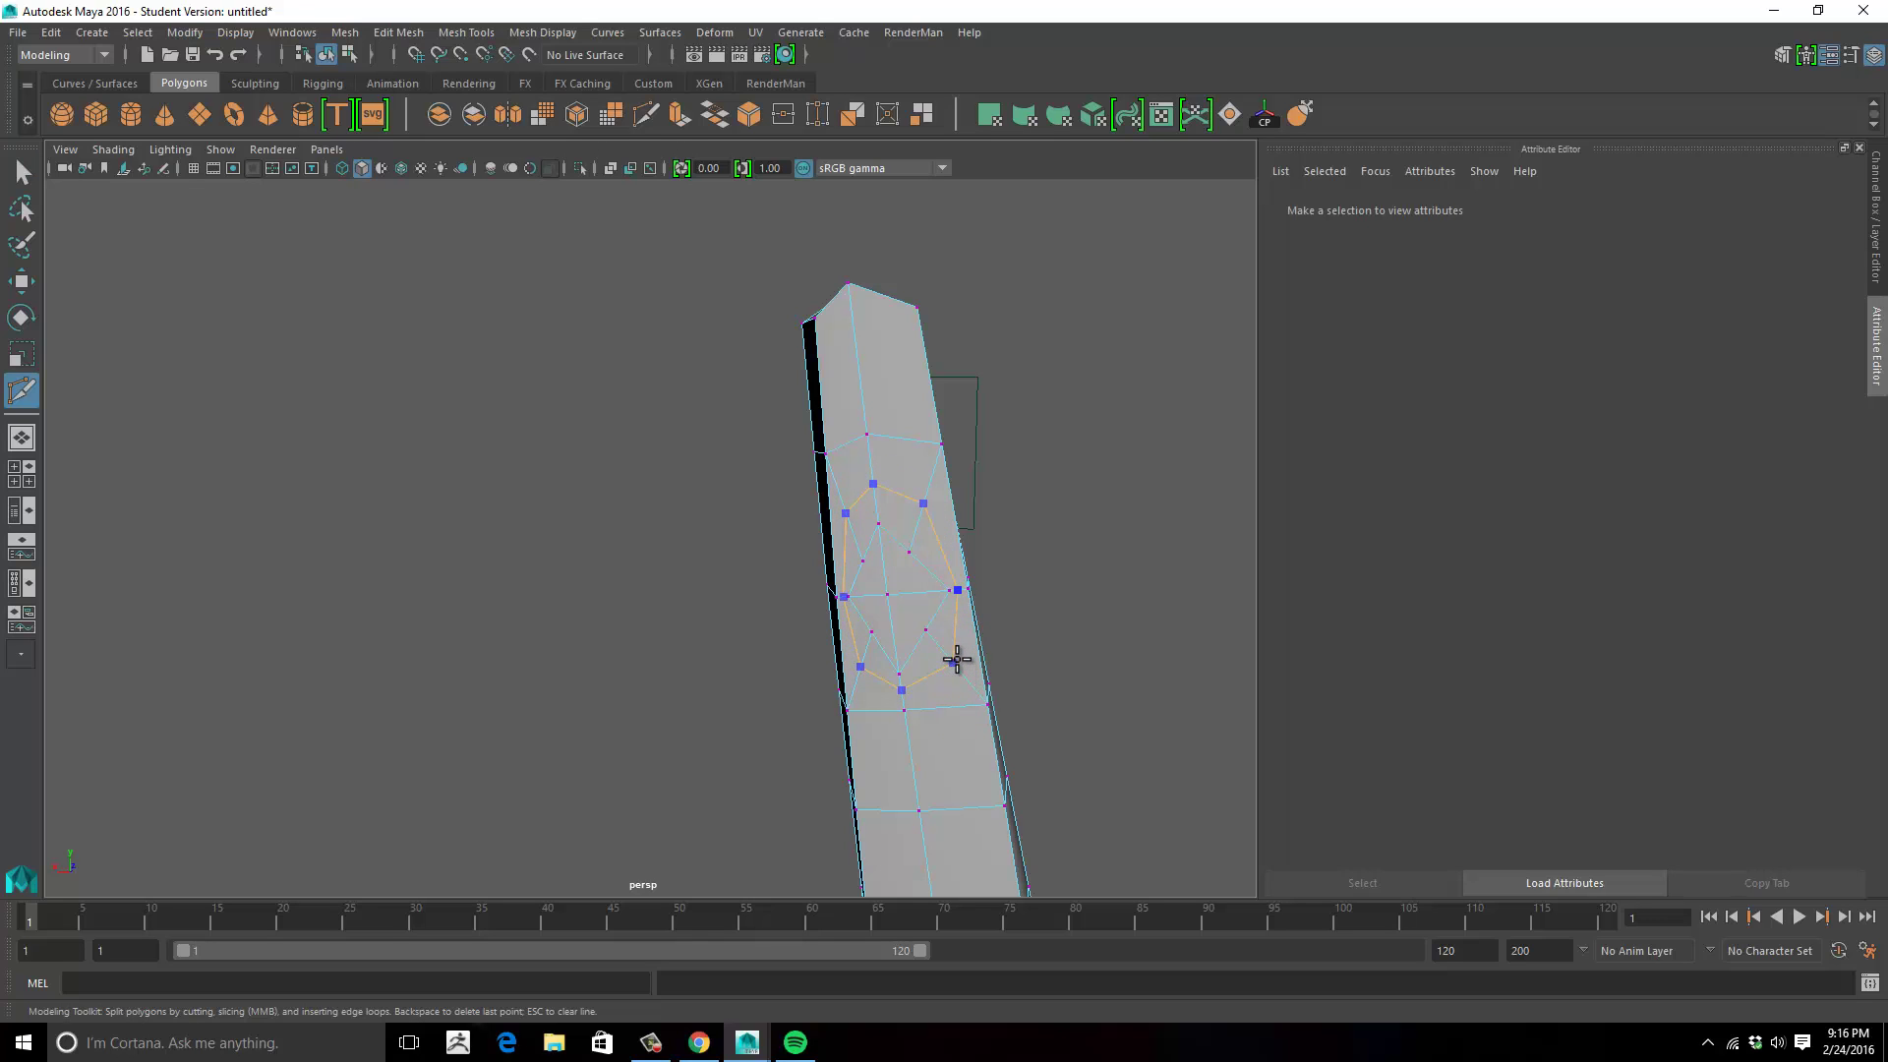
left_click_drag(1125, 619, 973, 618, "alt")
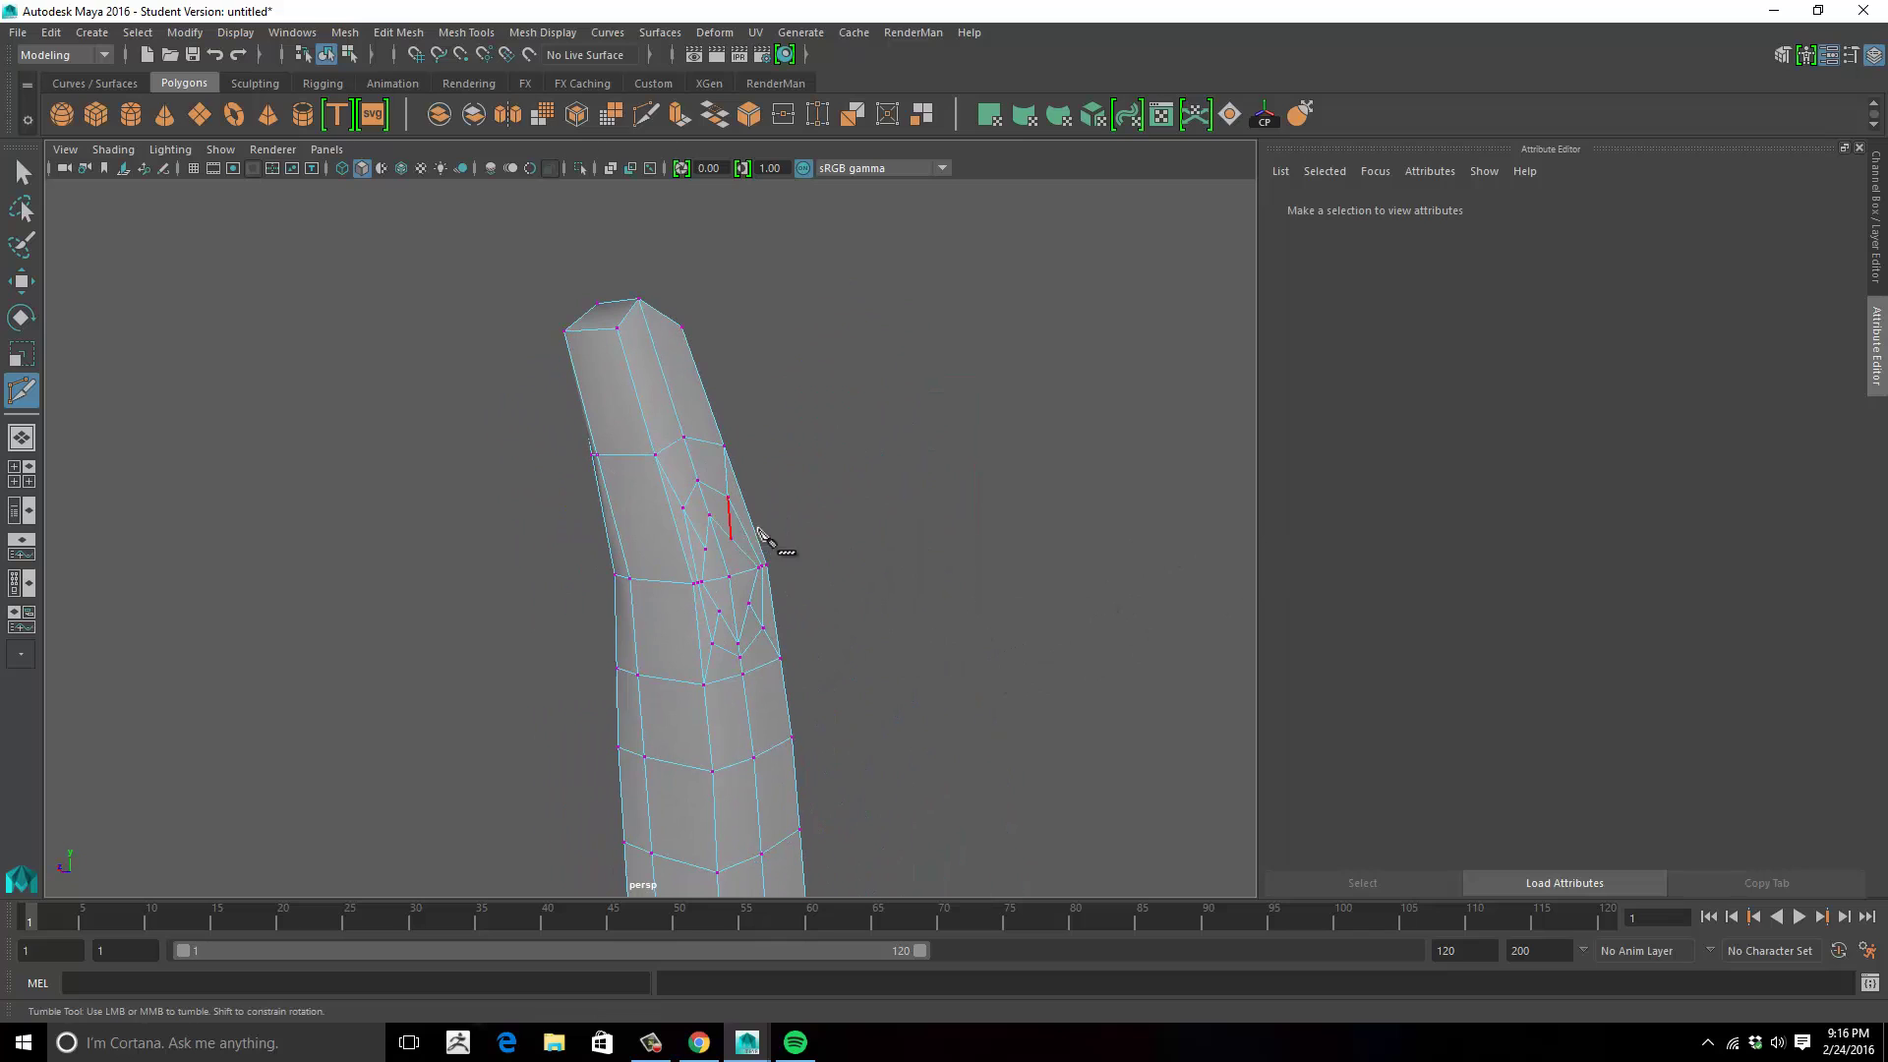
left_click_drag(762, 536, 857, 560, "alt")
Select the vertex at the upper tip of the inner knuckle diamond with the Move tool.
key("w")
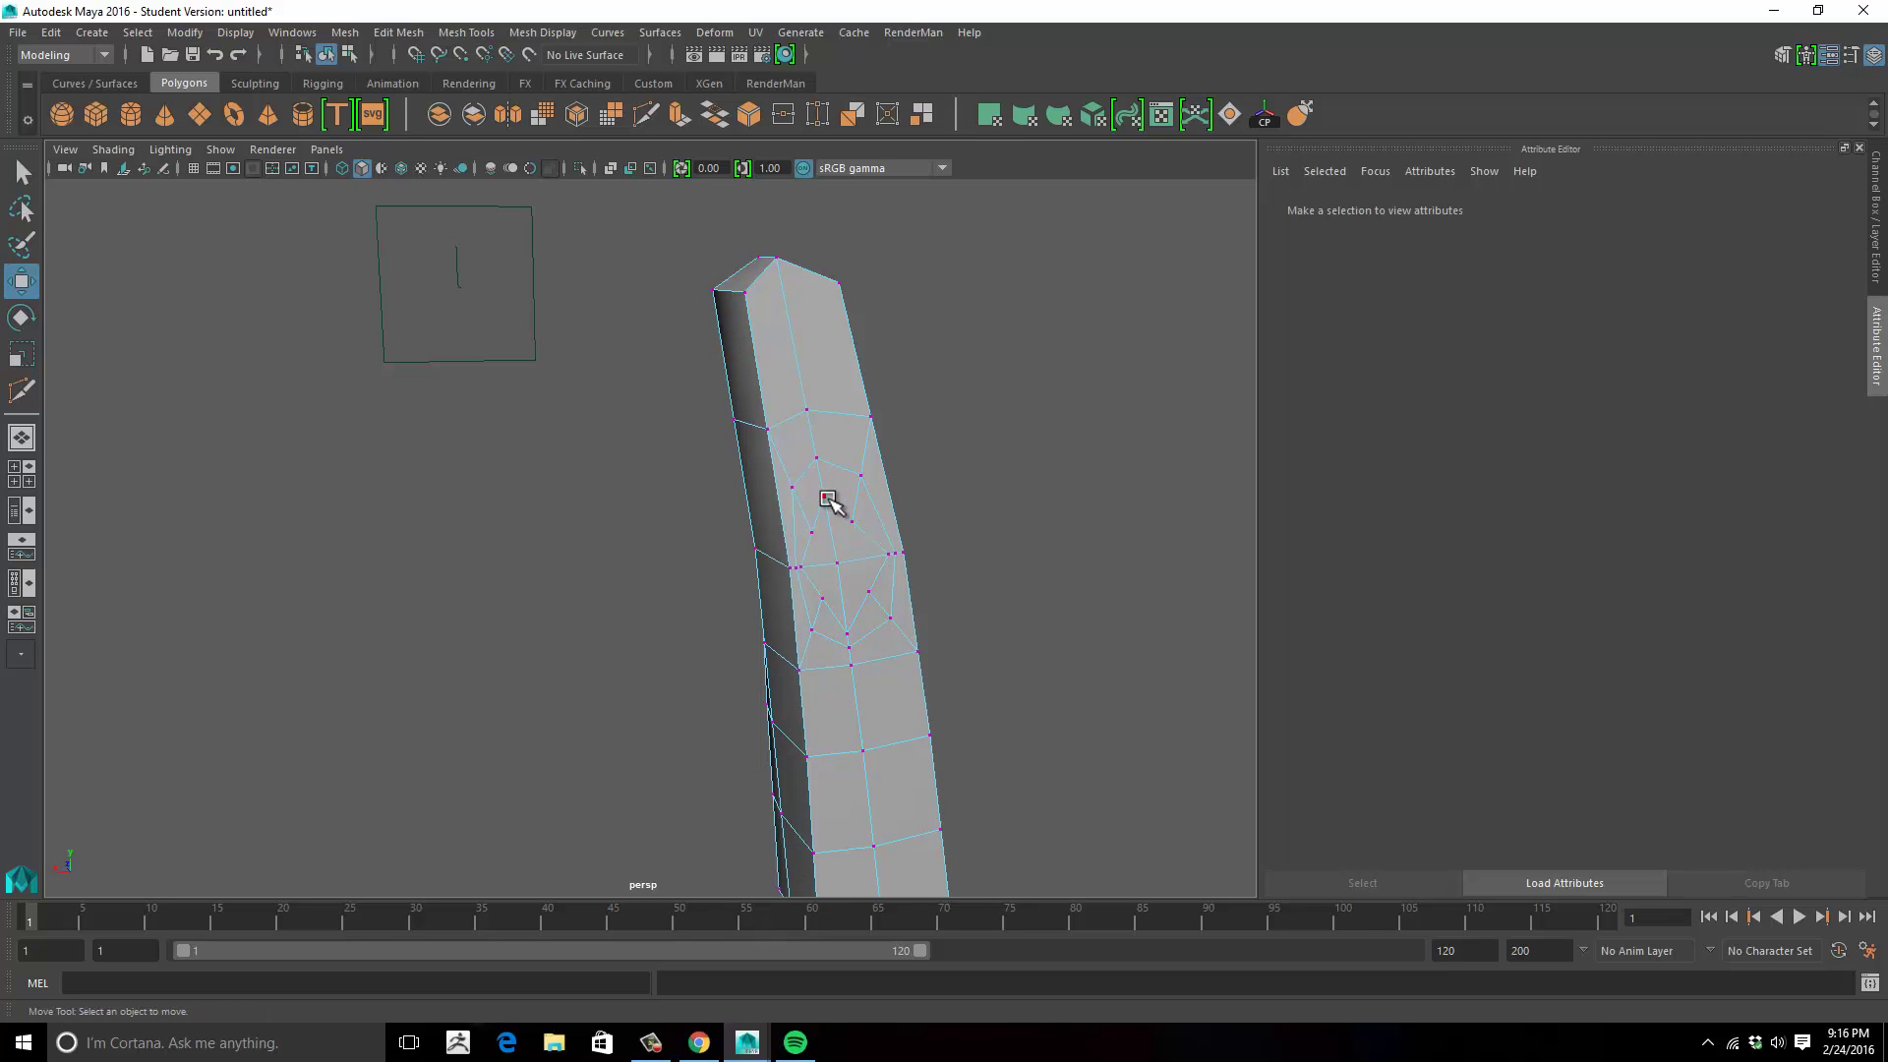
left_click(828, 500)
left_click_drag(851, 478, 843, 543, "alt")
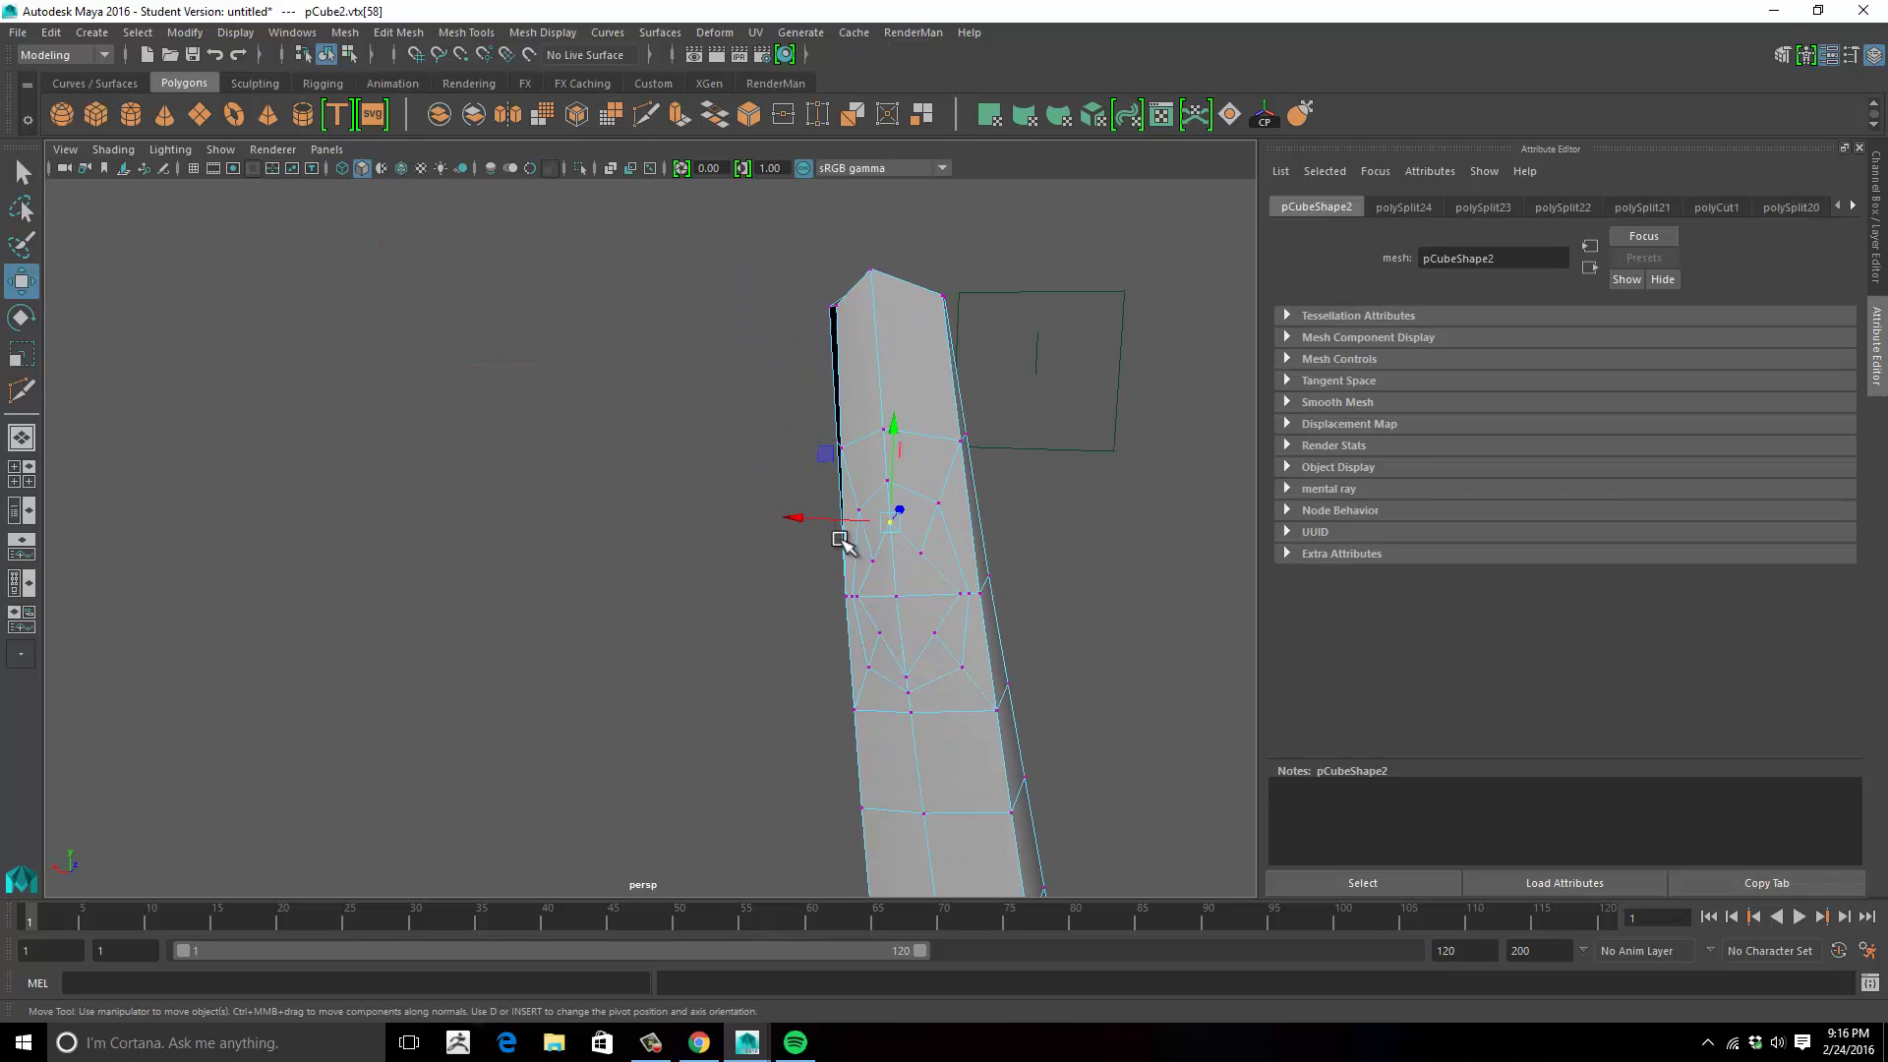
Scale the two selected vertices above and below the finger's knuckle centre closer together and choose the Grab tool.
key("e")
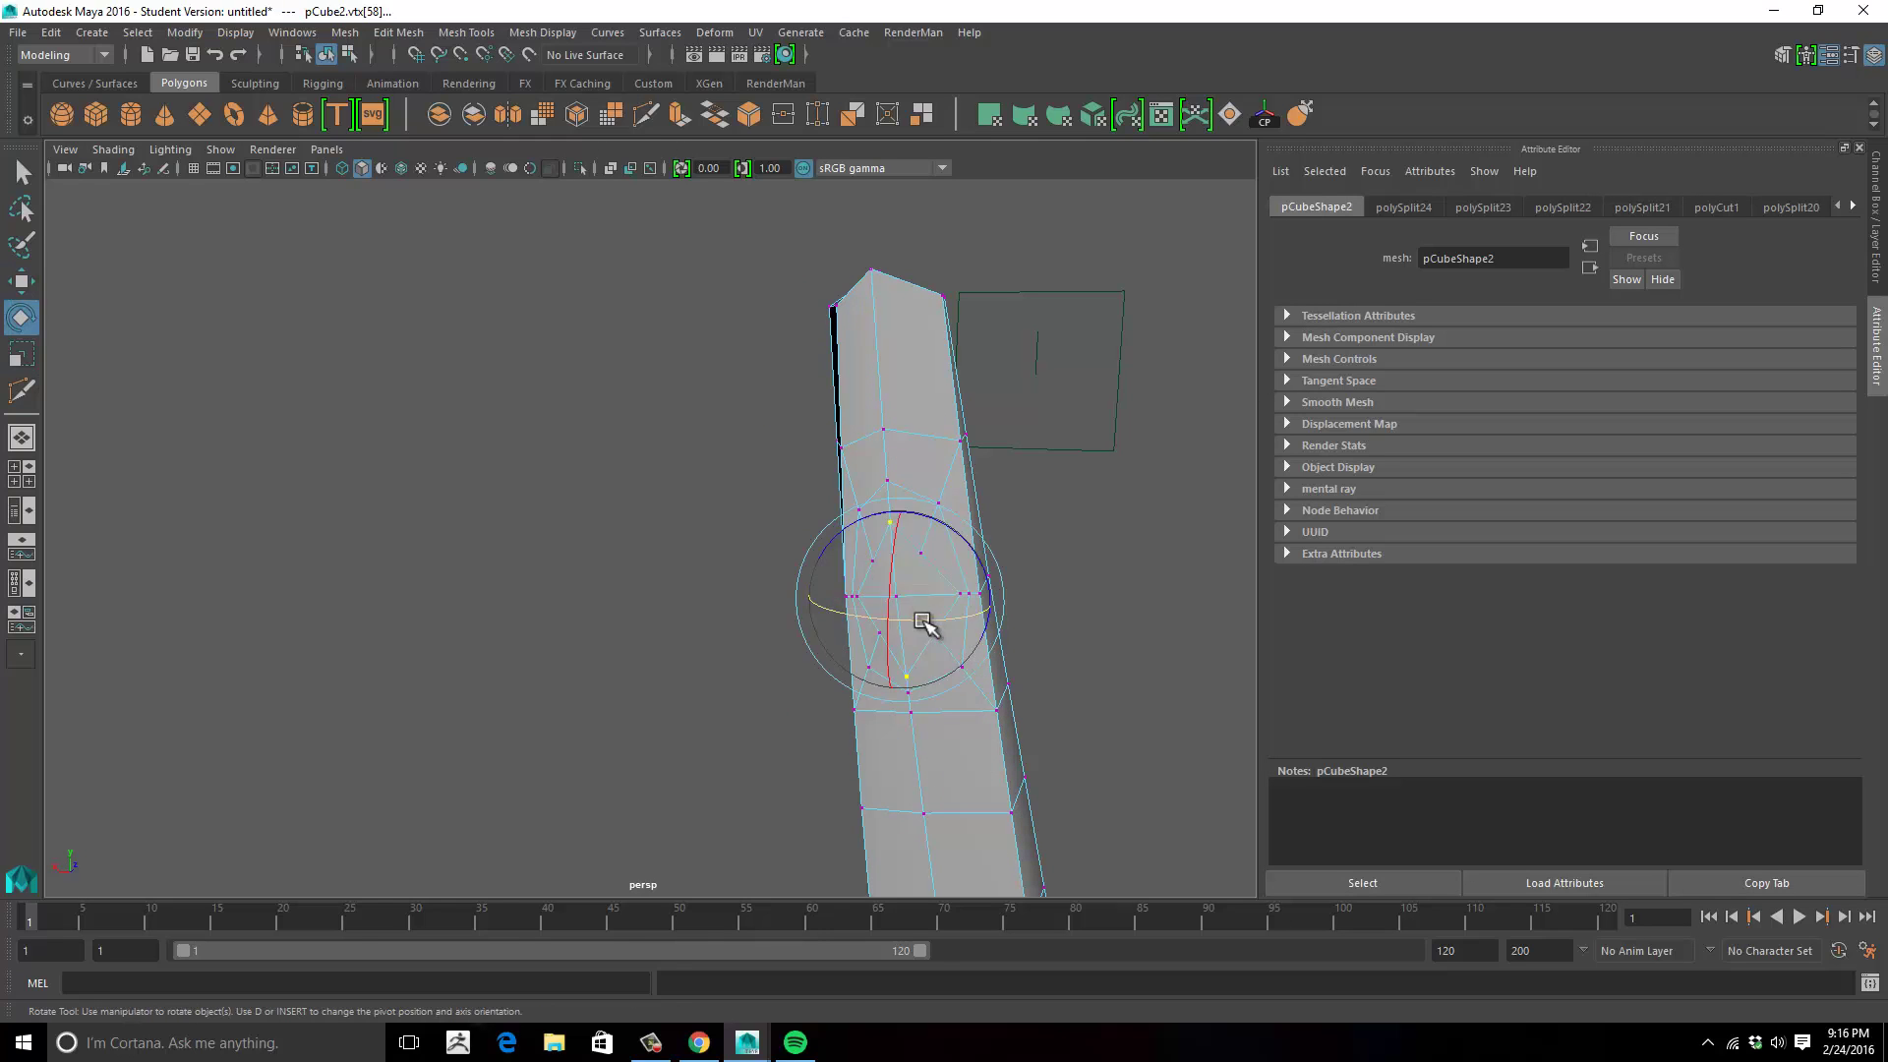
key("r")
left_click_drag(898, 517, 1010, 617)
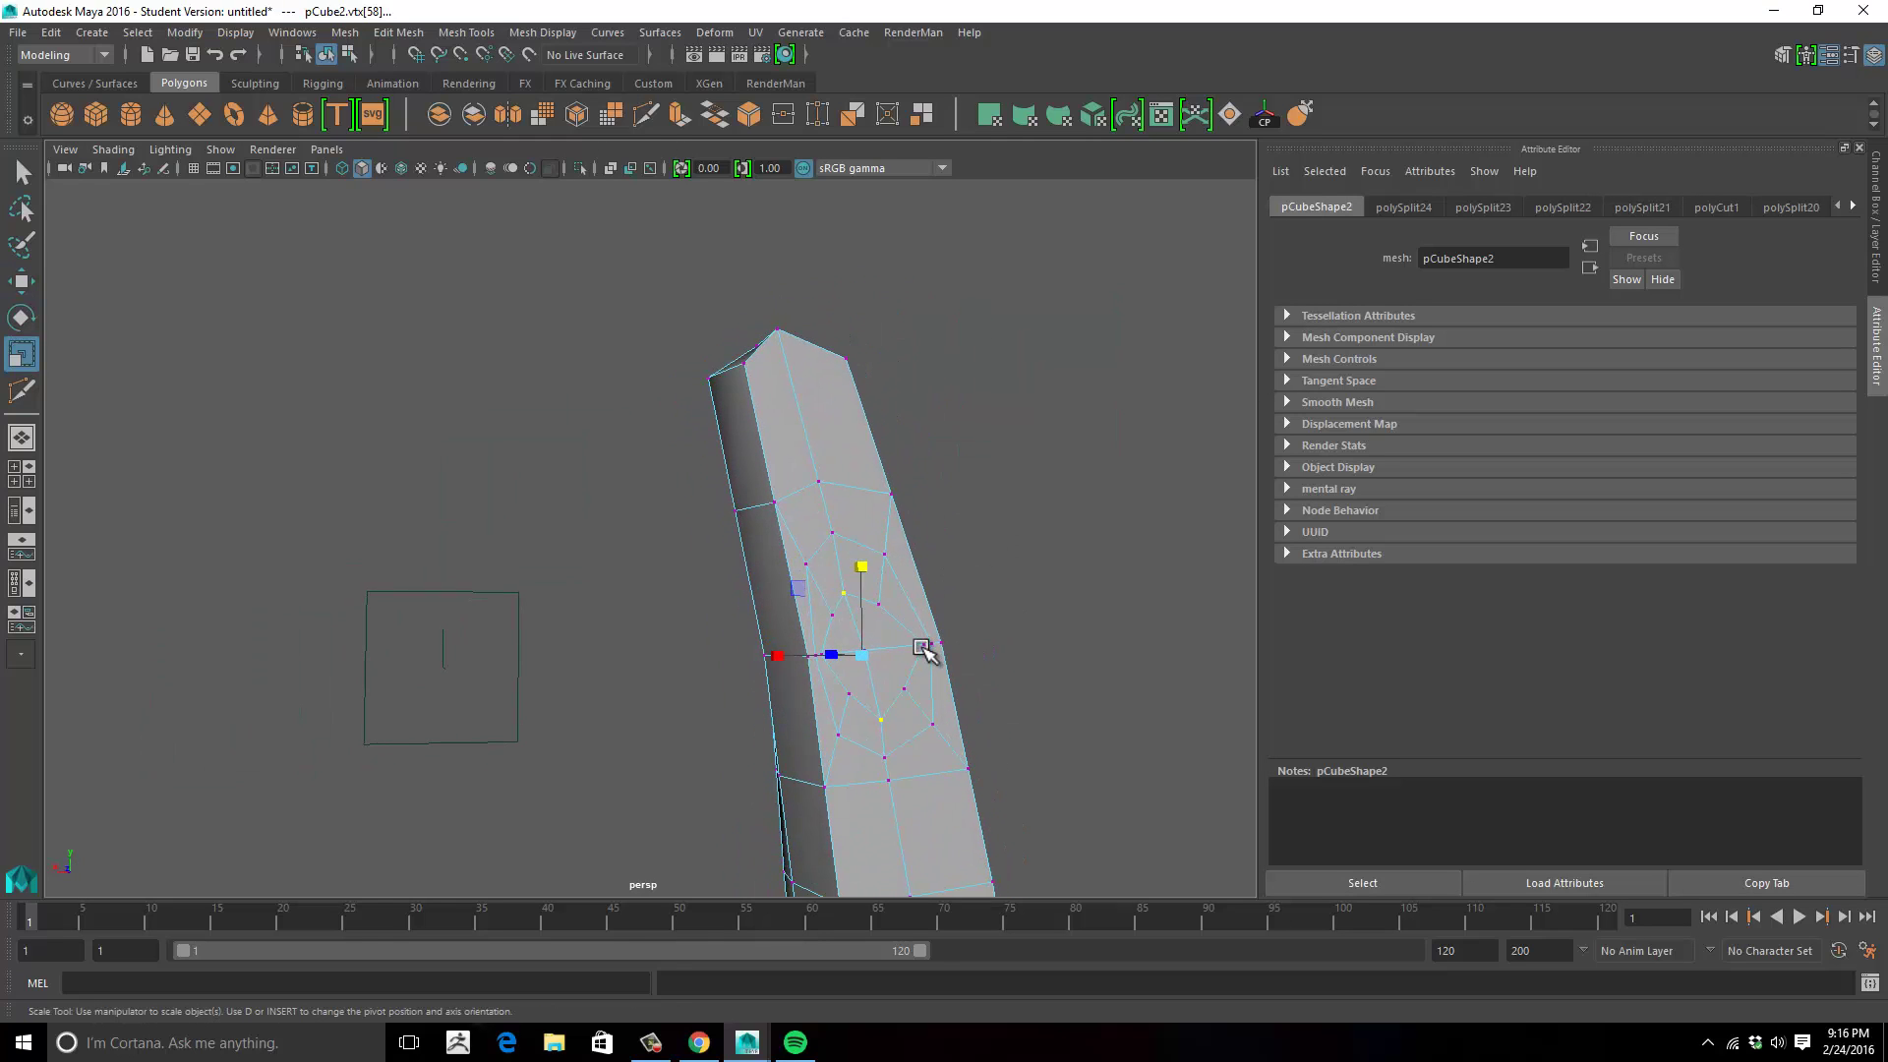
left_click_drag(1086, 561, 1083, 563, "alt")
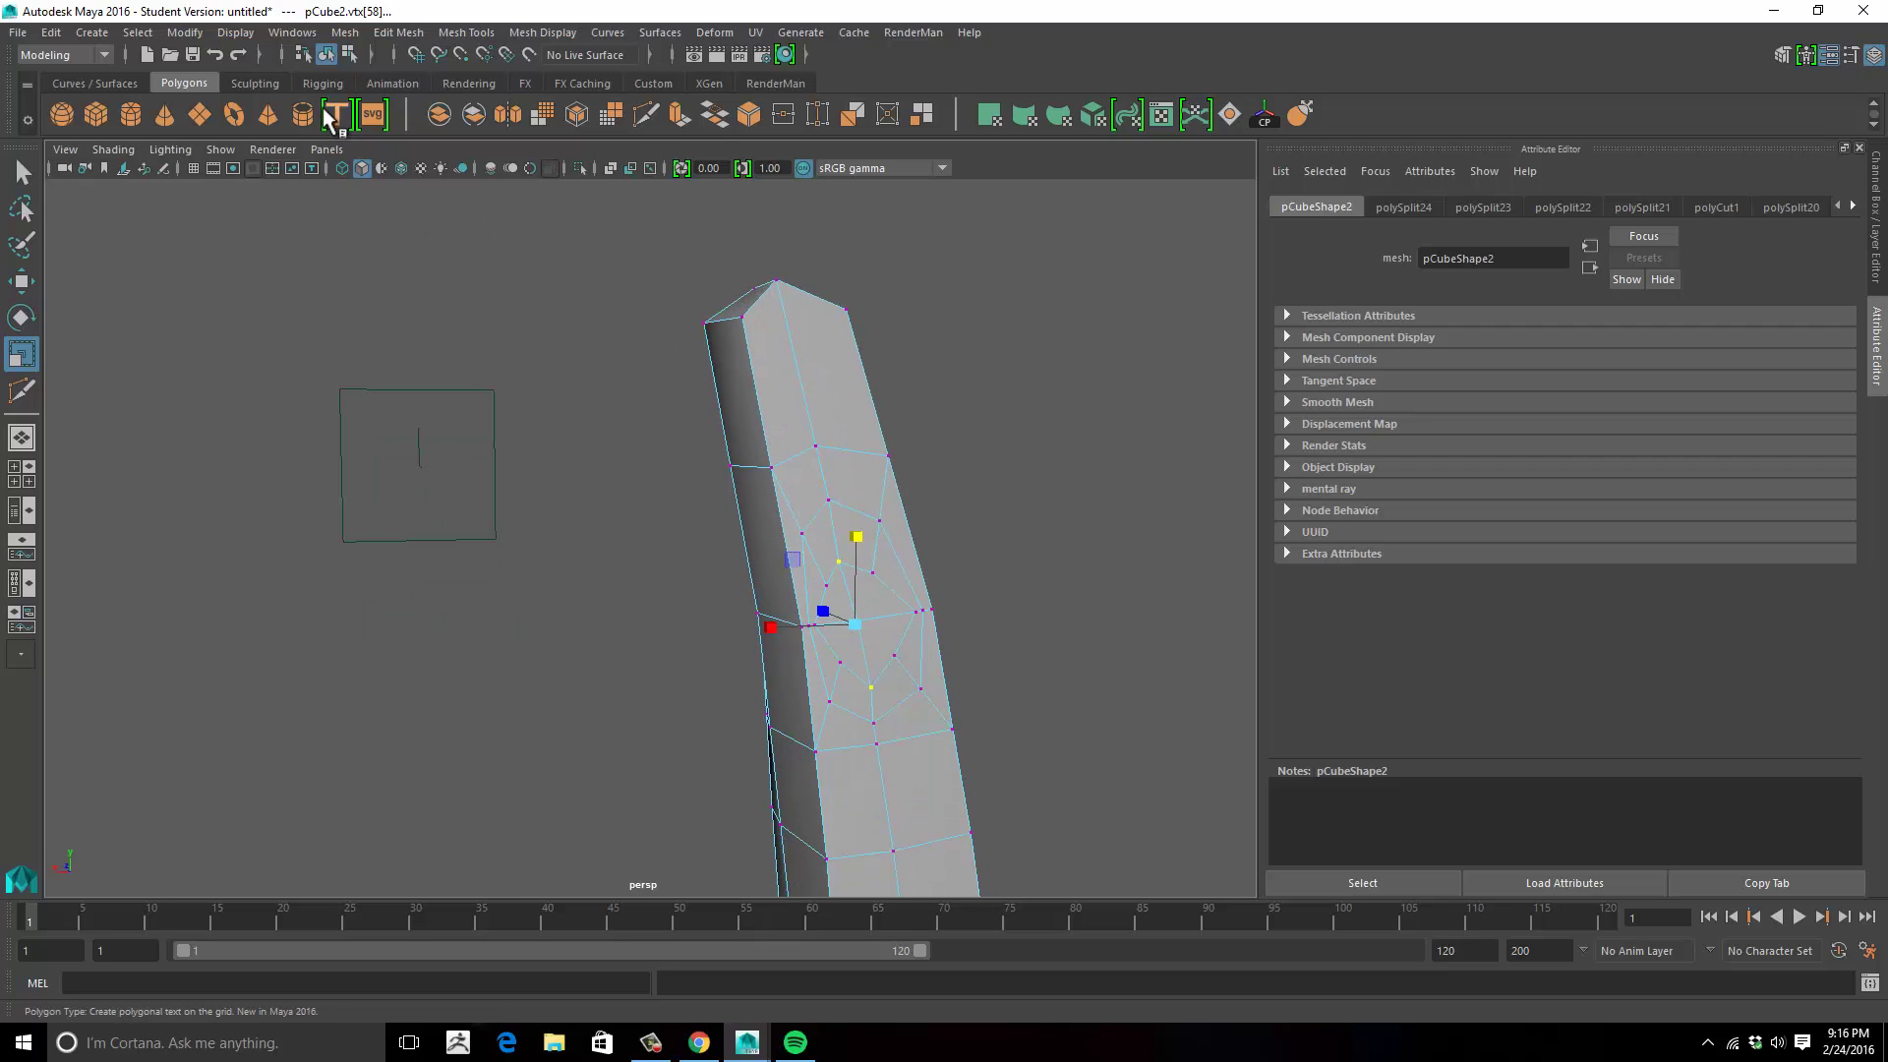
left_click(1300, 116)
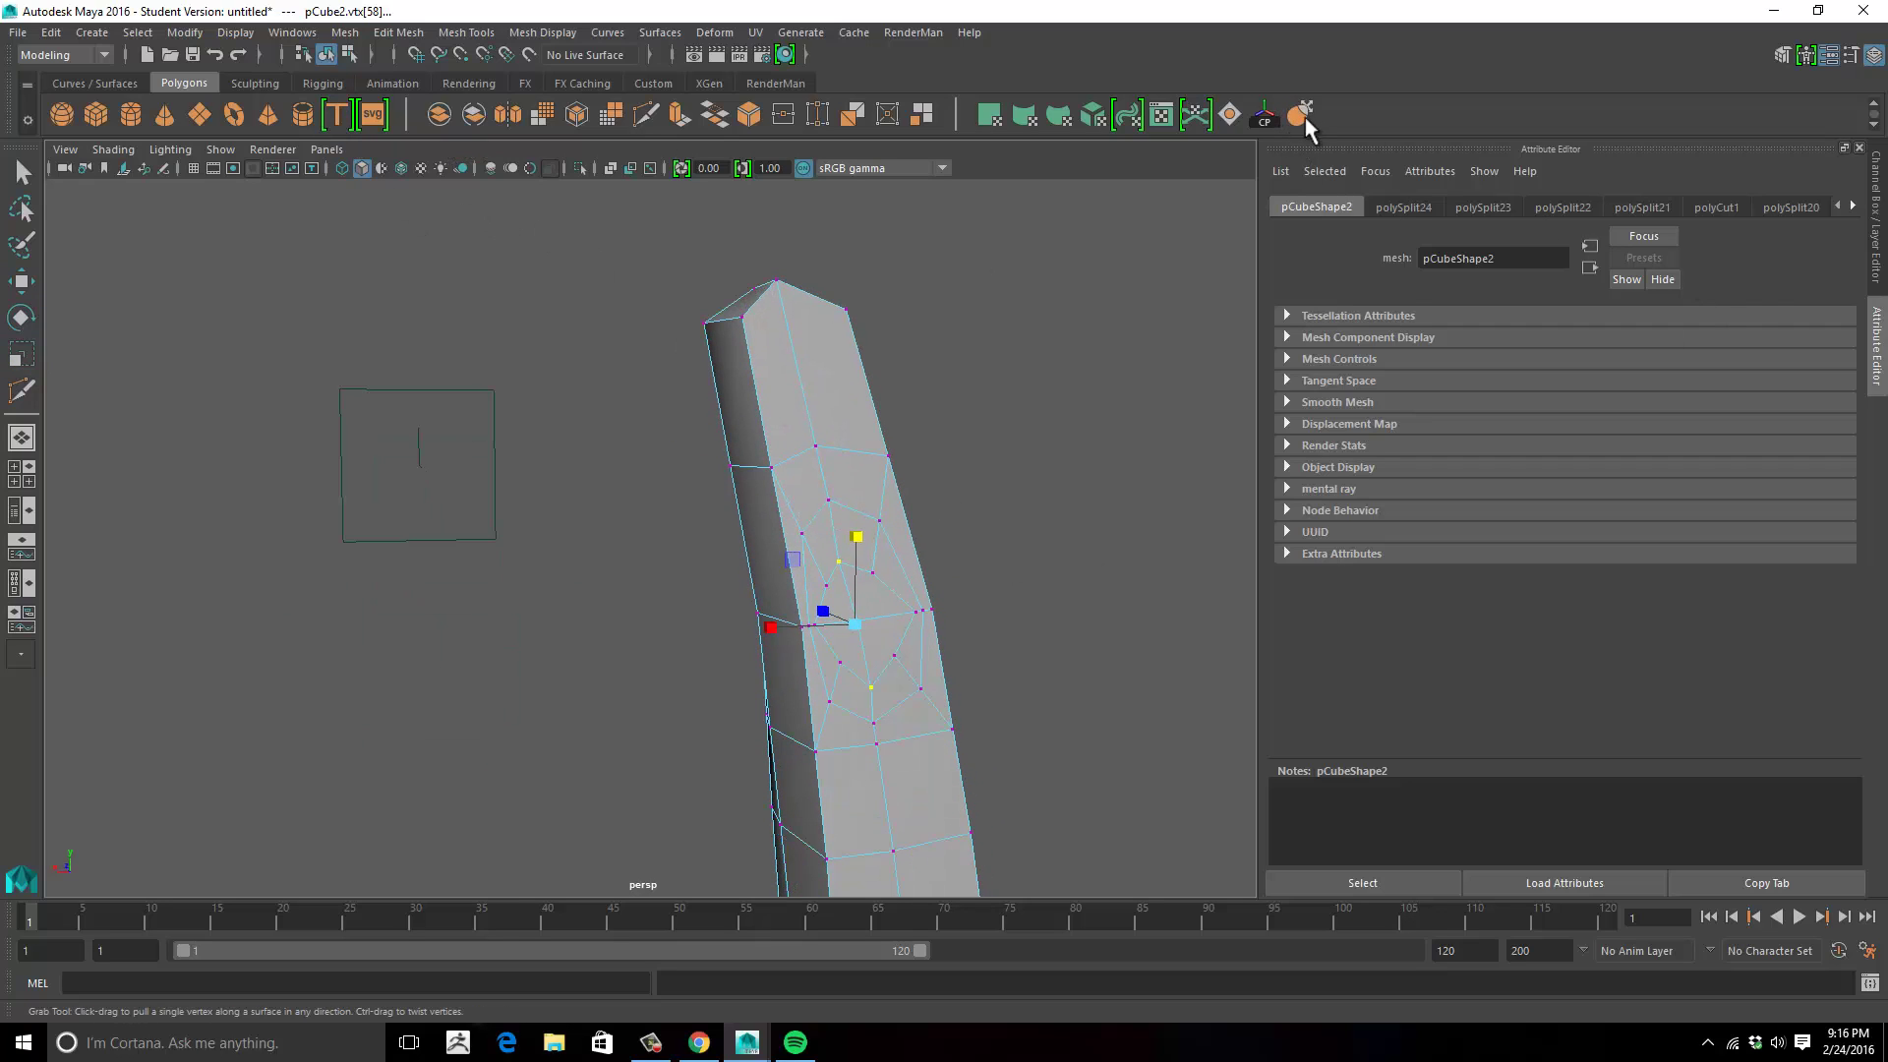
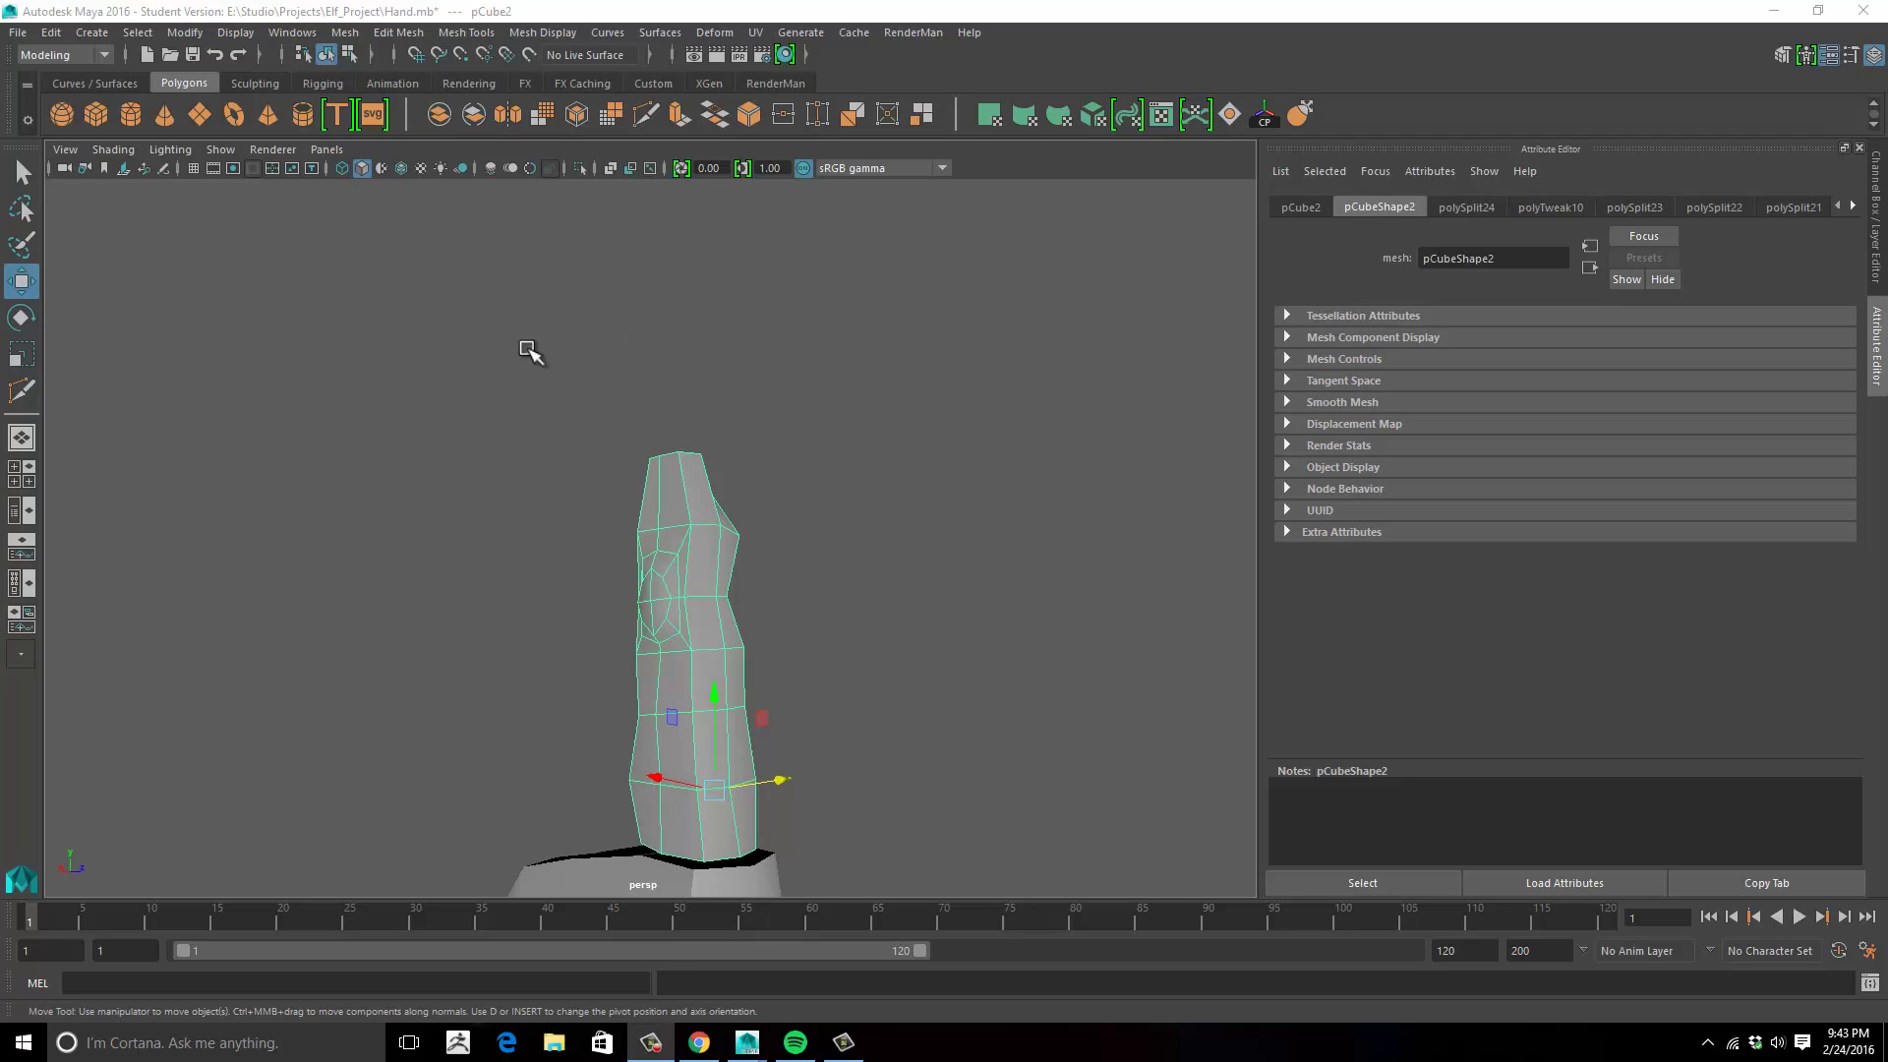
Examine the shaped finger and the palm mesh from several sides, including the open finger and thumb sockets.
left_click_drag(528, 348, 426, 459, "alt")
middle_click_drag(425, 459, 475, 245, "alt")
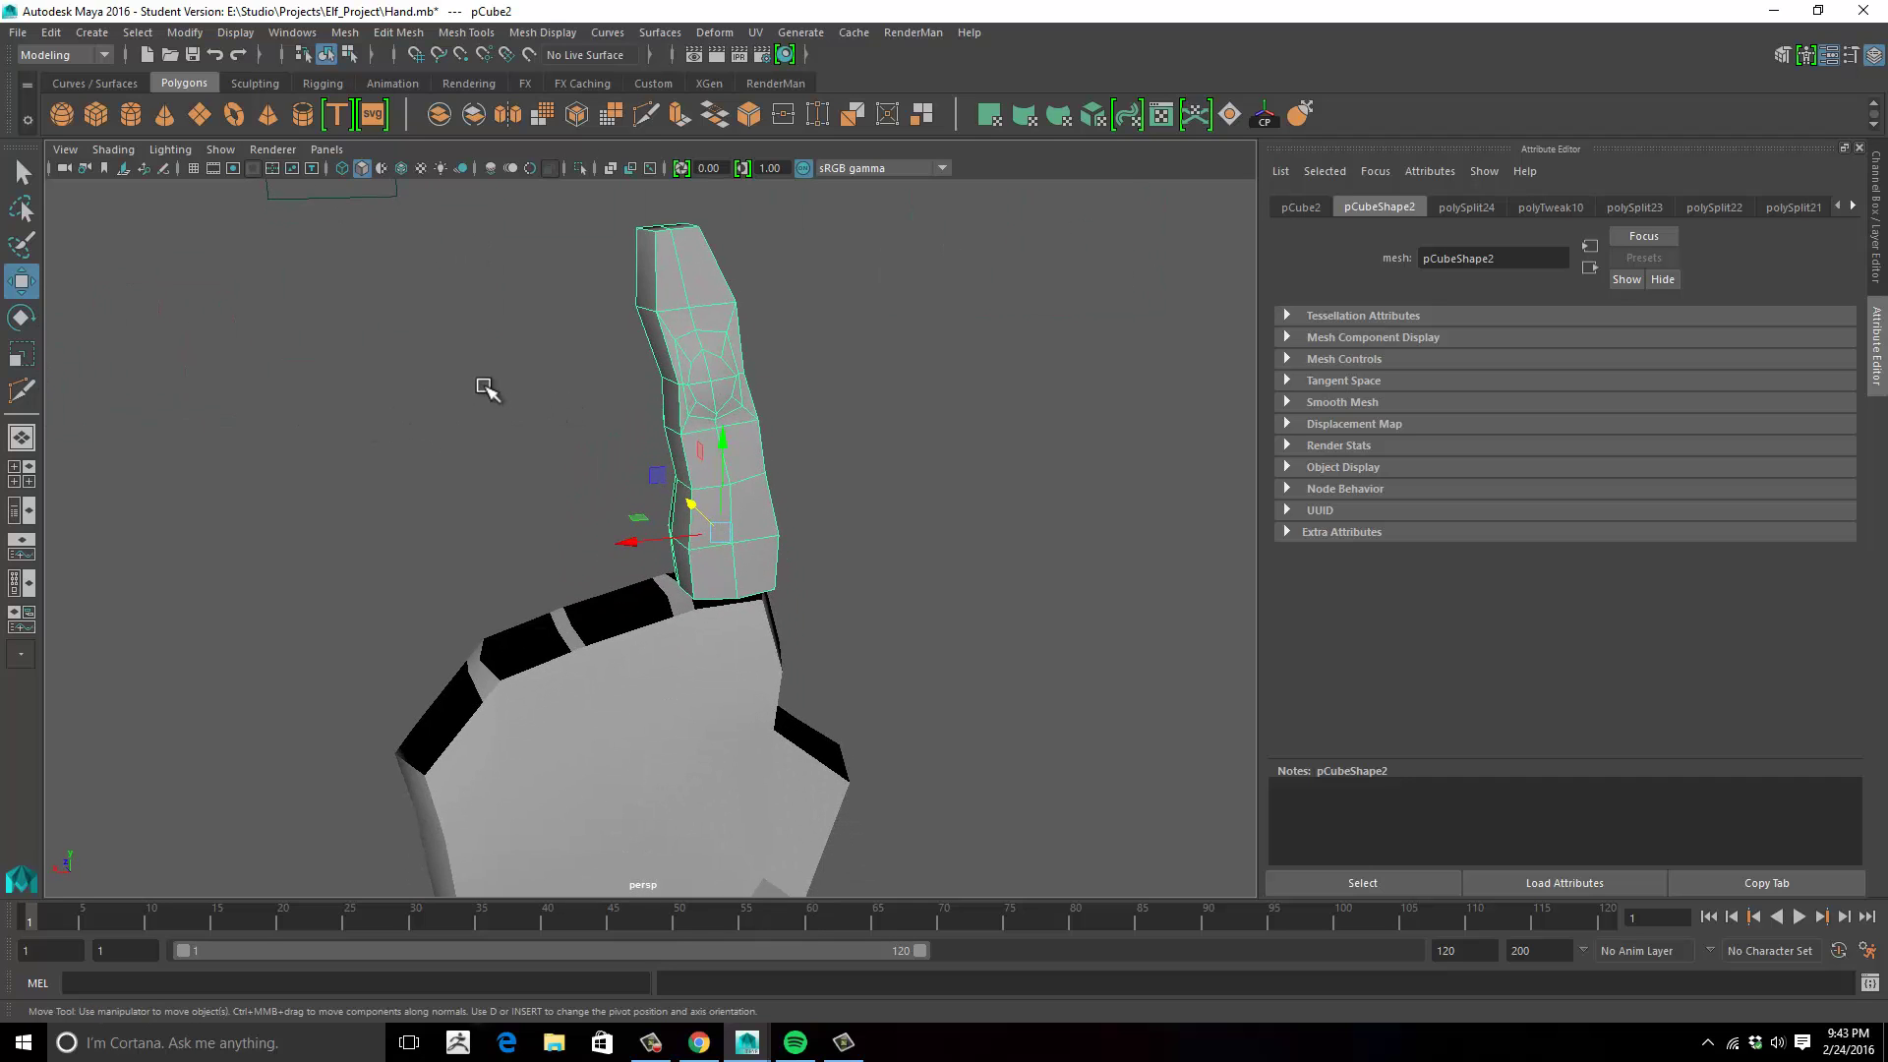
scroll(580, 394, "up", 1)
left_click_drag(585, 395, 848, 500, "alt")
left_click(722, 712)
left_click_drag(855, 653, 637, 625, "alt")
middle_click_drag(637, 624, 660, 323, "alt")
scroll(877, 492, "down", 1)
right_click_drag(876, 492, 712, 514, "alt")
left_click_drag(814, 561, 745, 570, "alt")
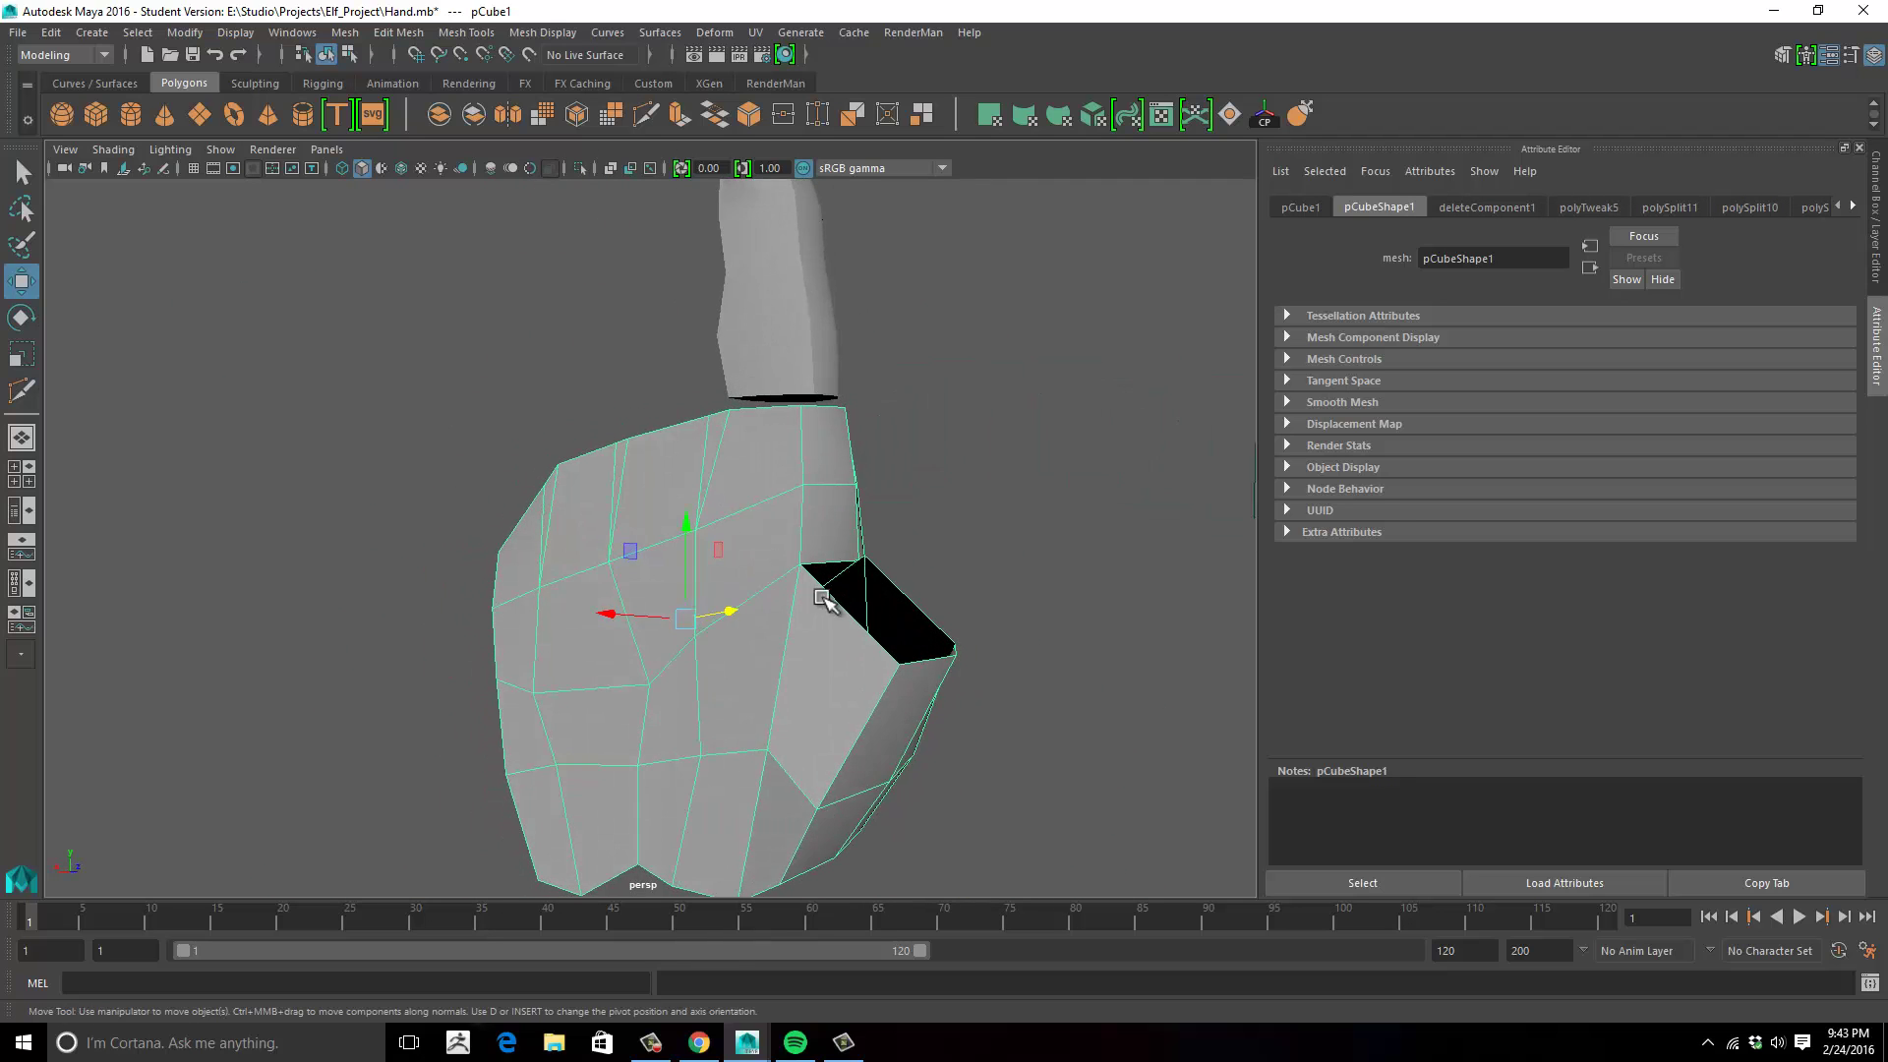
middle_click_drag(929, 547, 876, 455, "alt")
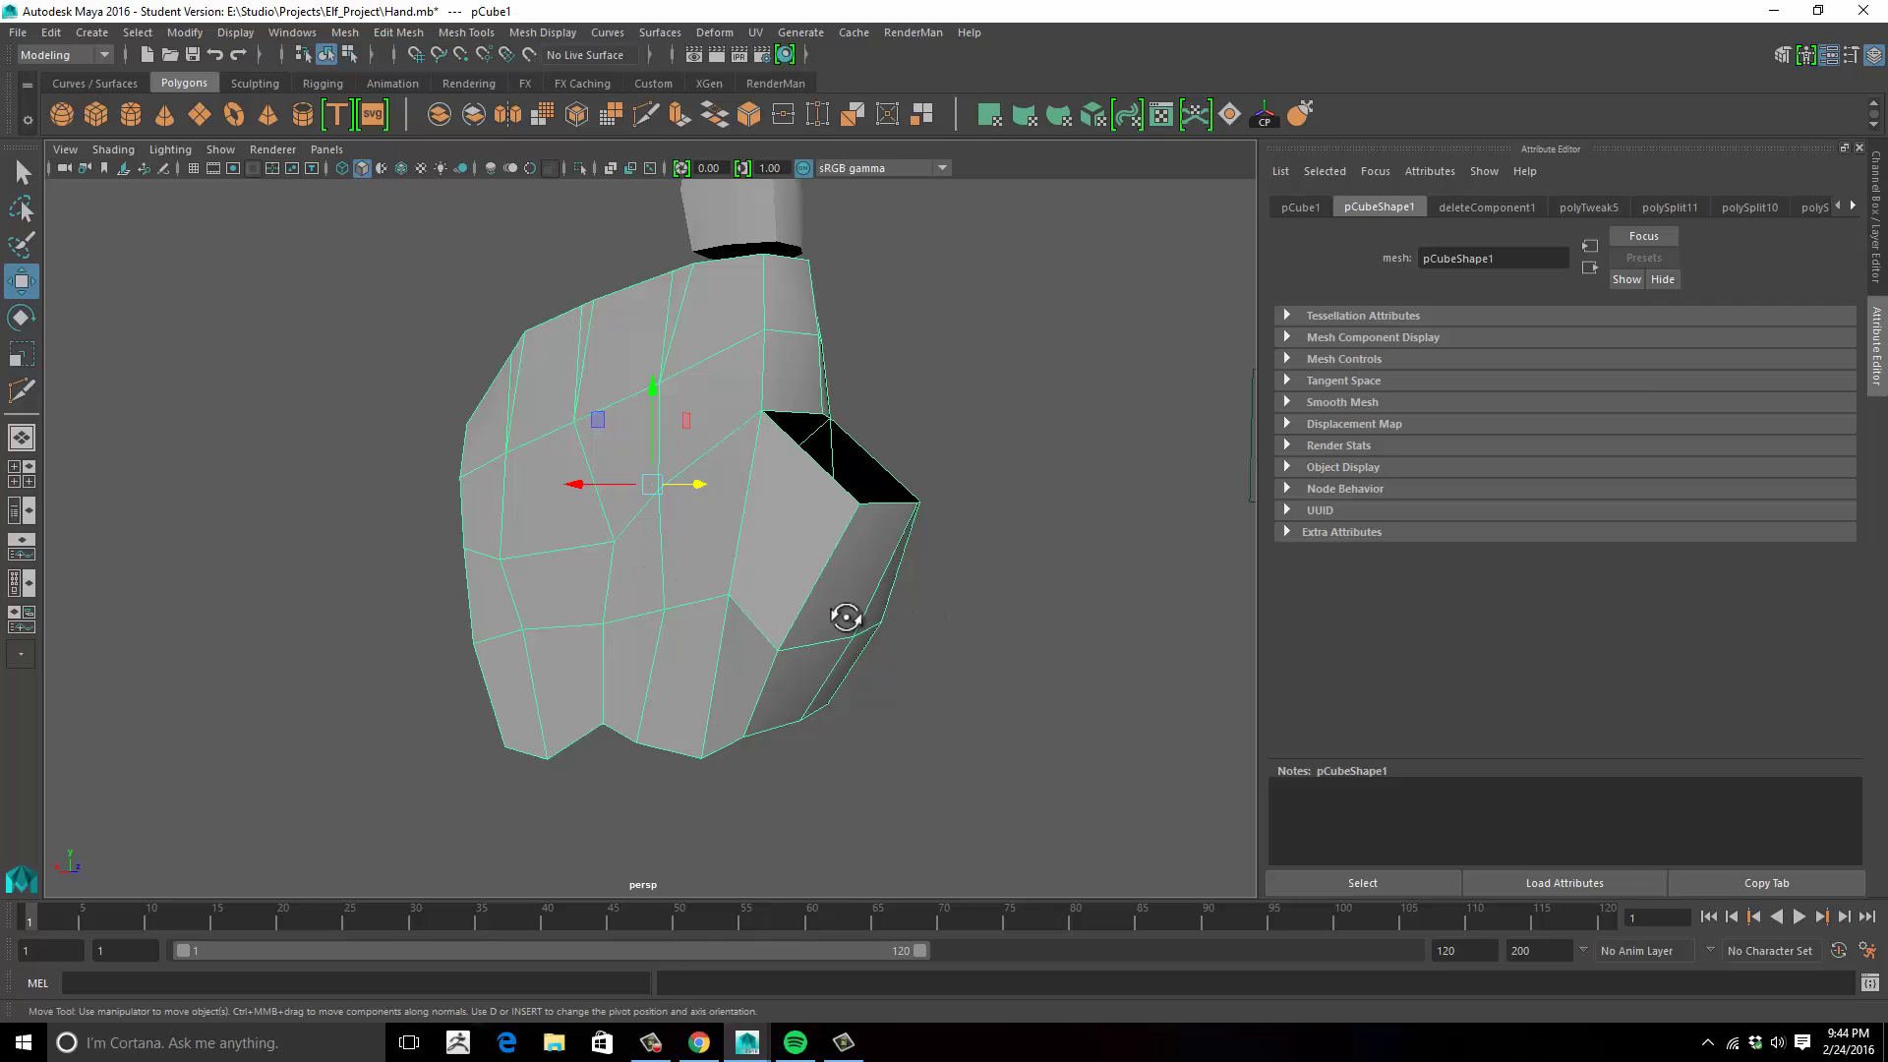
left_click_drag(846, 616, 824, 623, "alt")
left_click_drag(643, 625, 946, 470, "alt")
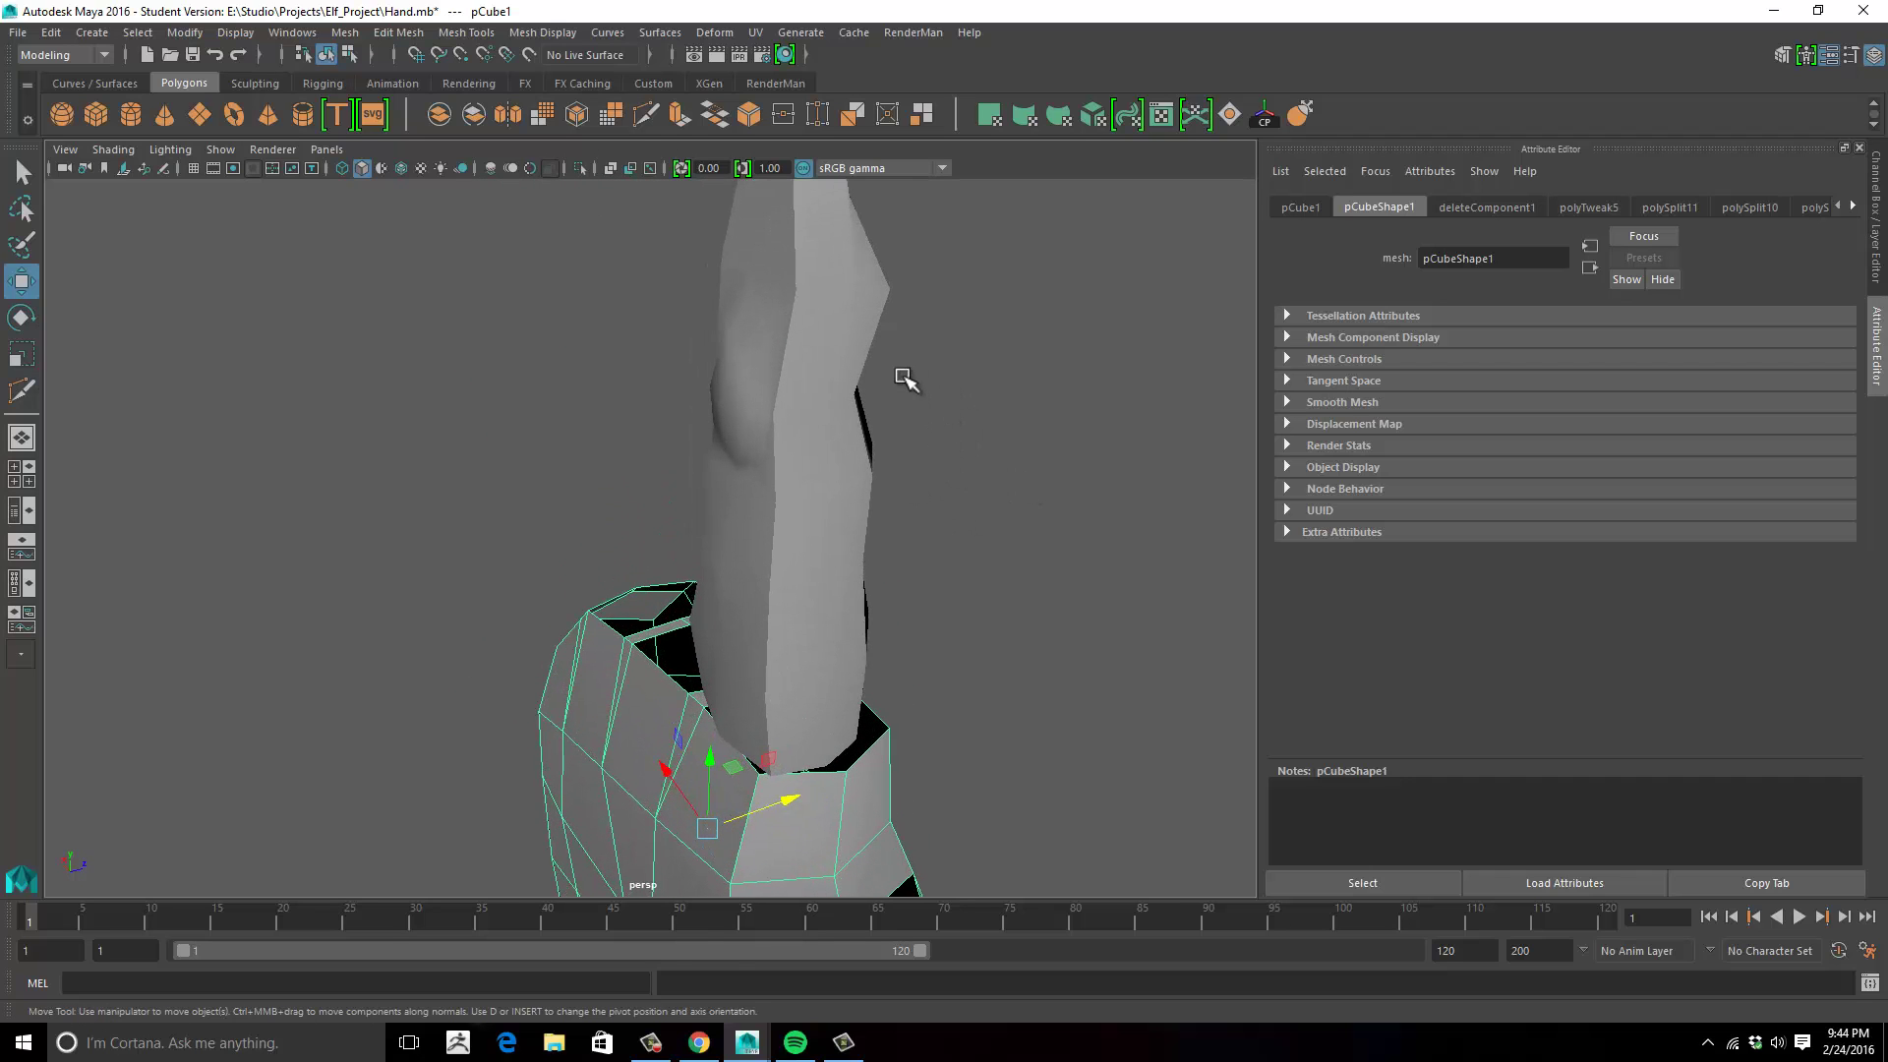
left_click_drag(767, 403, 915, 393, "alt")
left_click(949, 380)
middle_click_drag(949, 379, 879, 496, "alt")
left_click_drag(879, 496, 859, 433, "alt")
right_click_drag(858, 432, 758, 421)
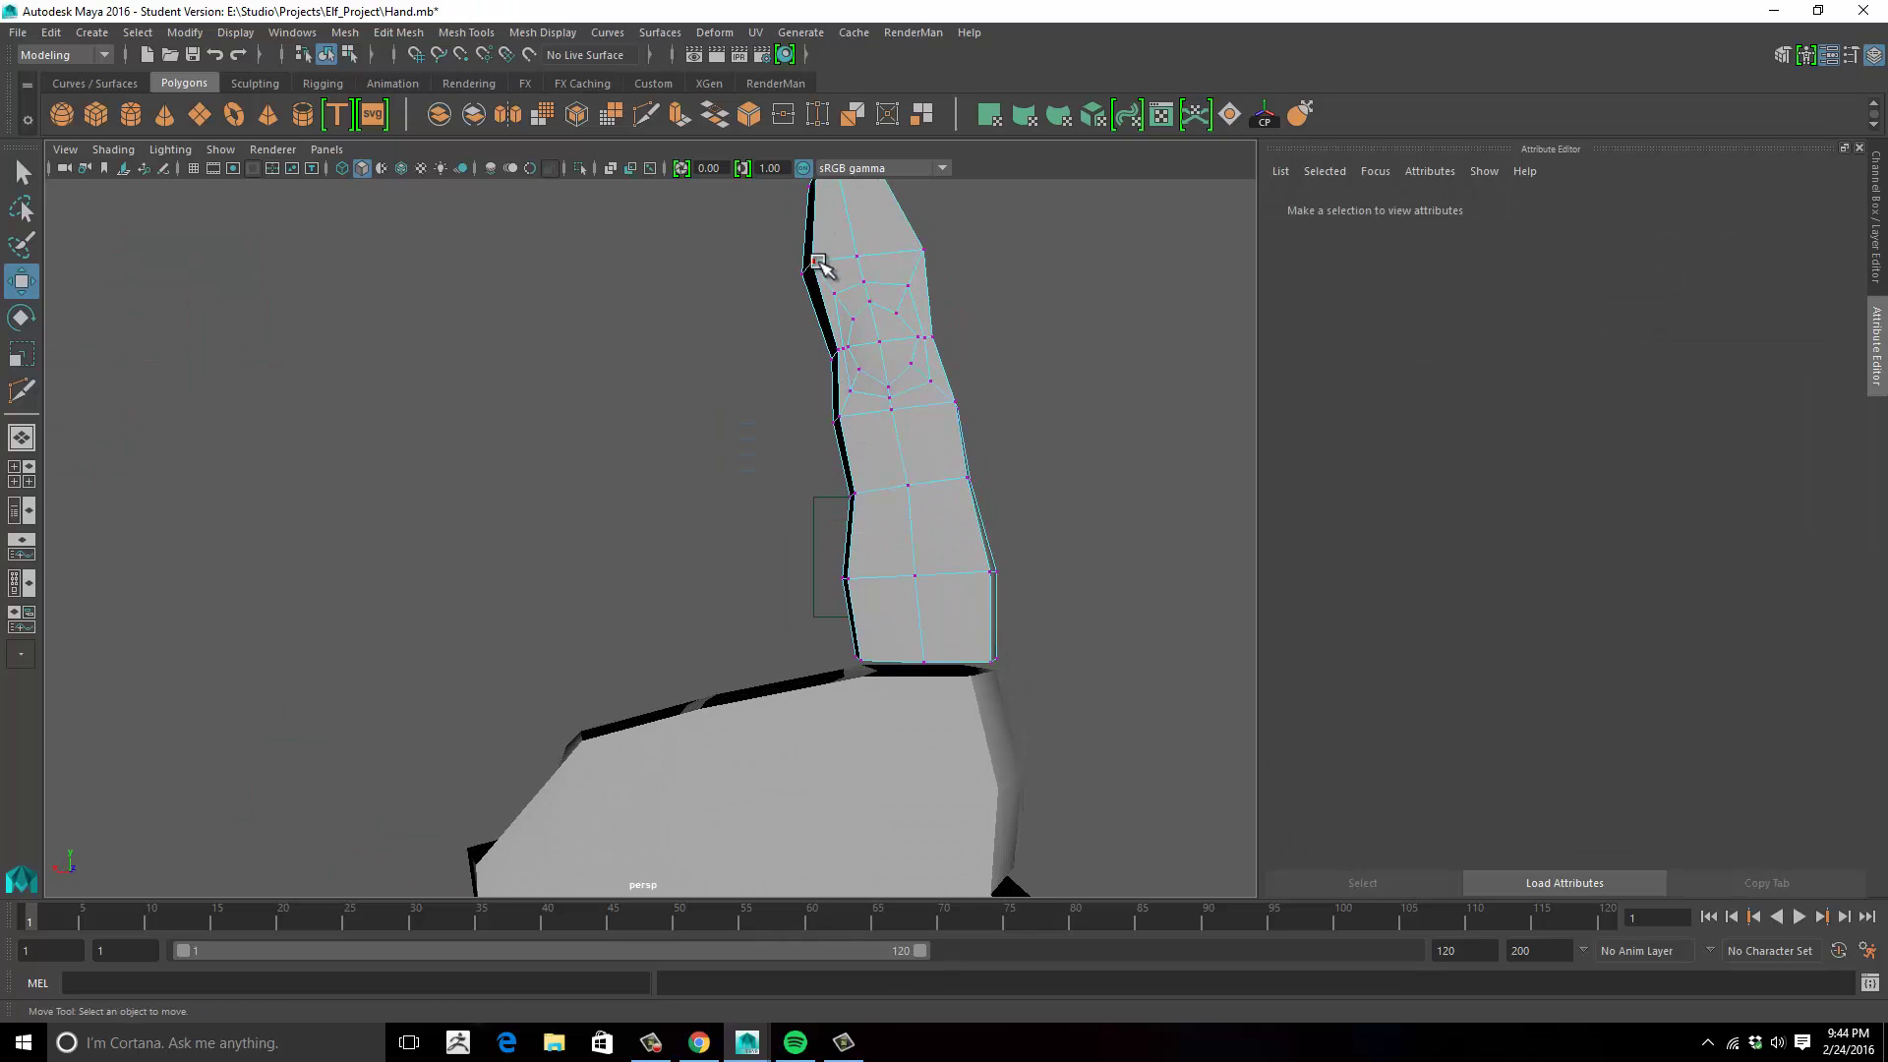
left_click(816, 281)
left_click_drag(839, 292, 1040, 363, "alt")
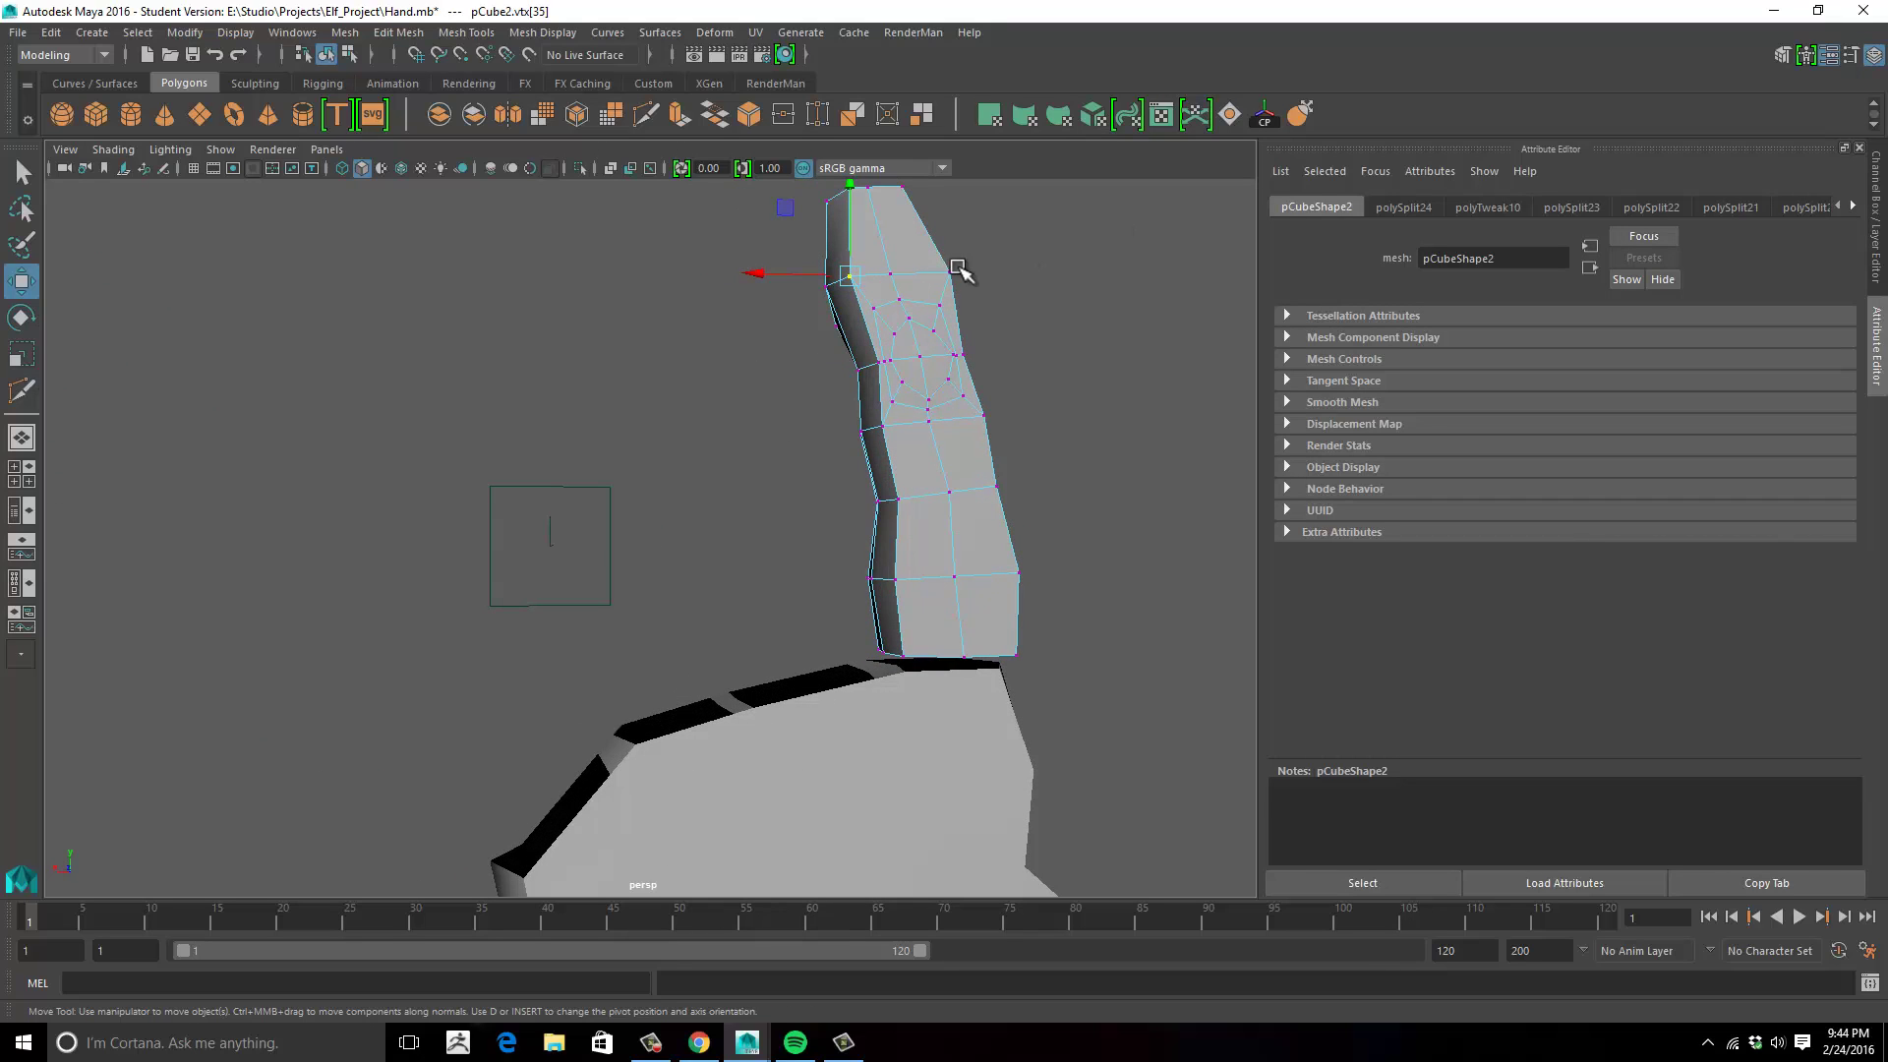
right_click_drag(959, 268, 1038, 241)
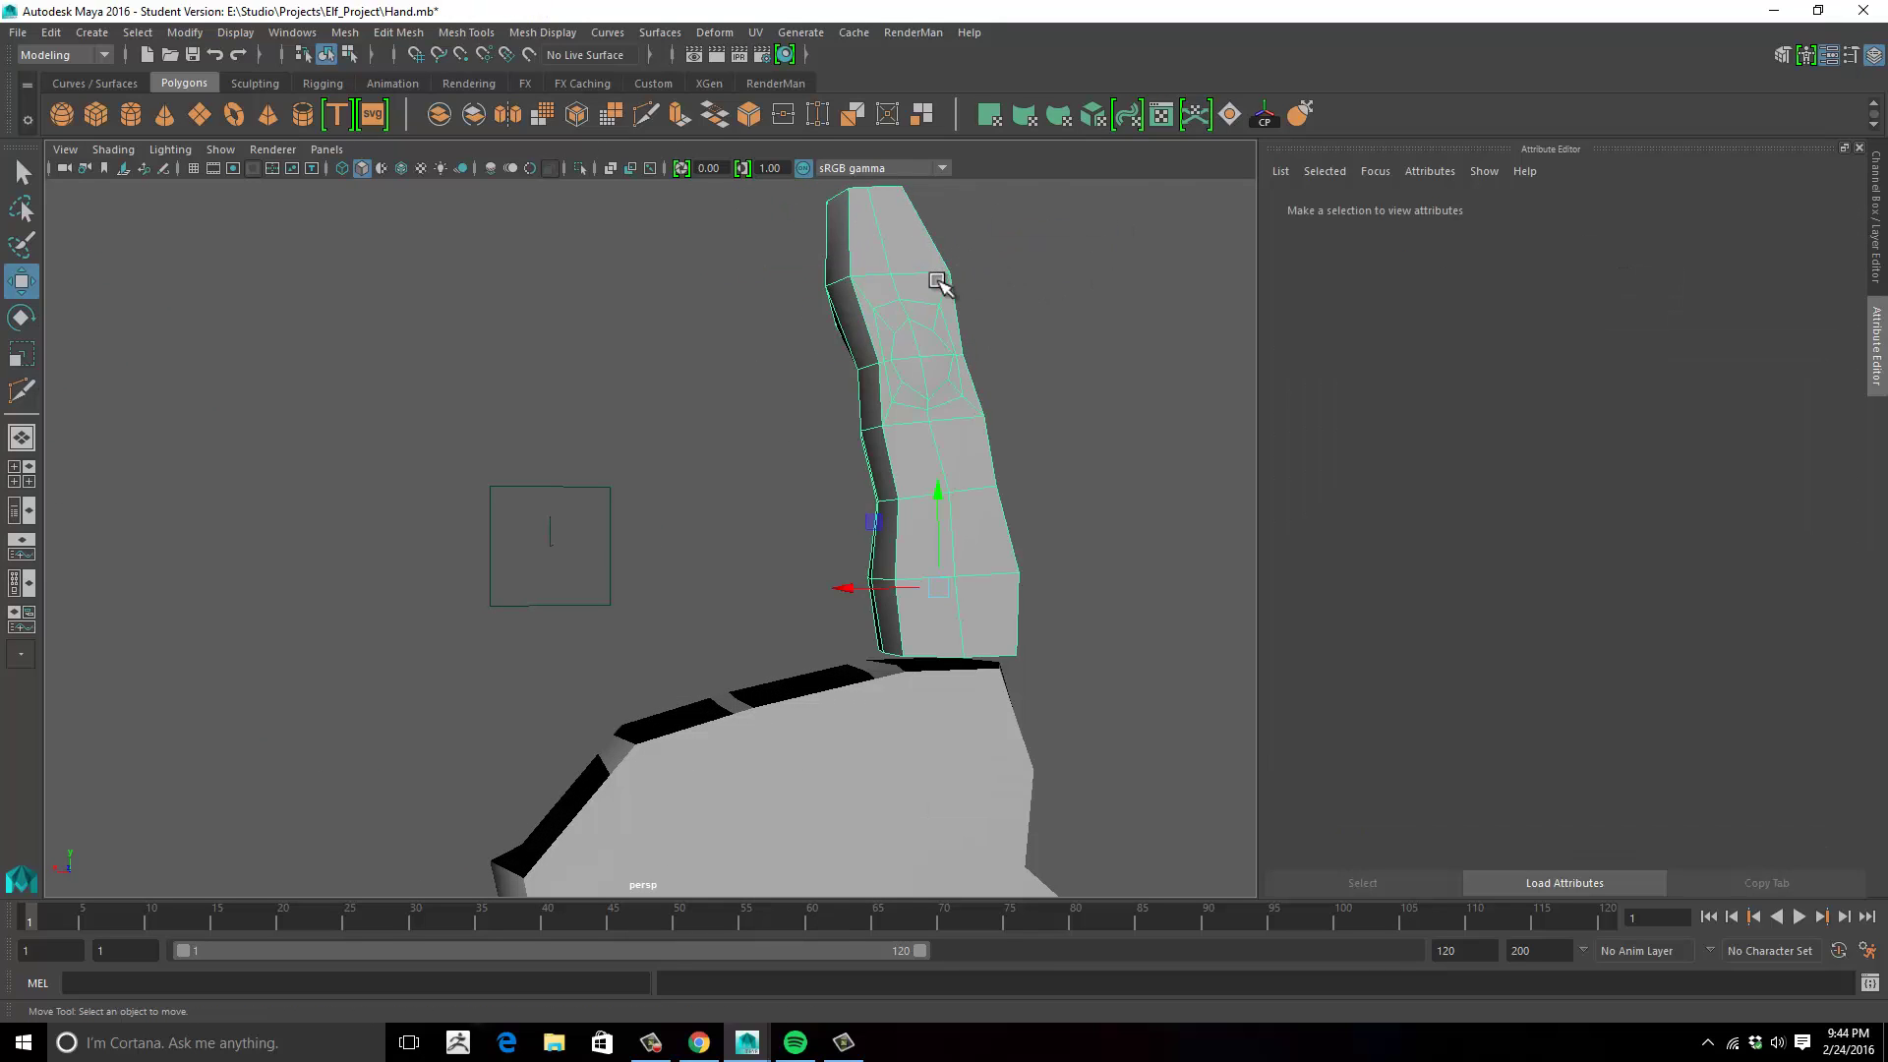
Activate the Grab tool on the finger mesh and turn on its wireframe display while sculpting.
left_click(939, 284)
left_click(1300, 113)
left_click_drag(1148, 244, 1033, 257, "alt")
double_click(1303, 116)
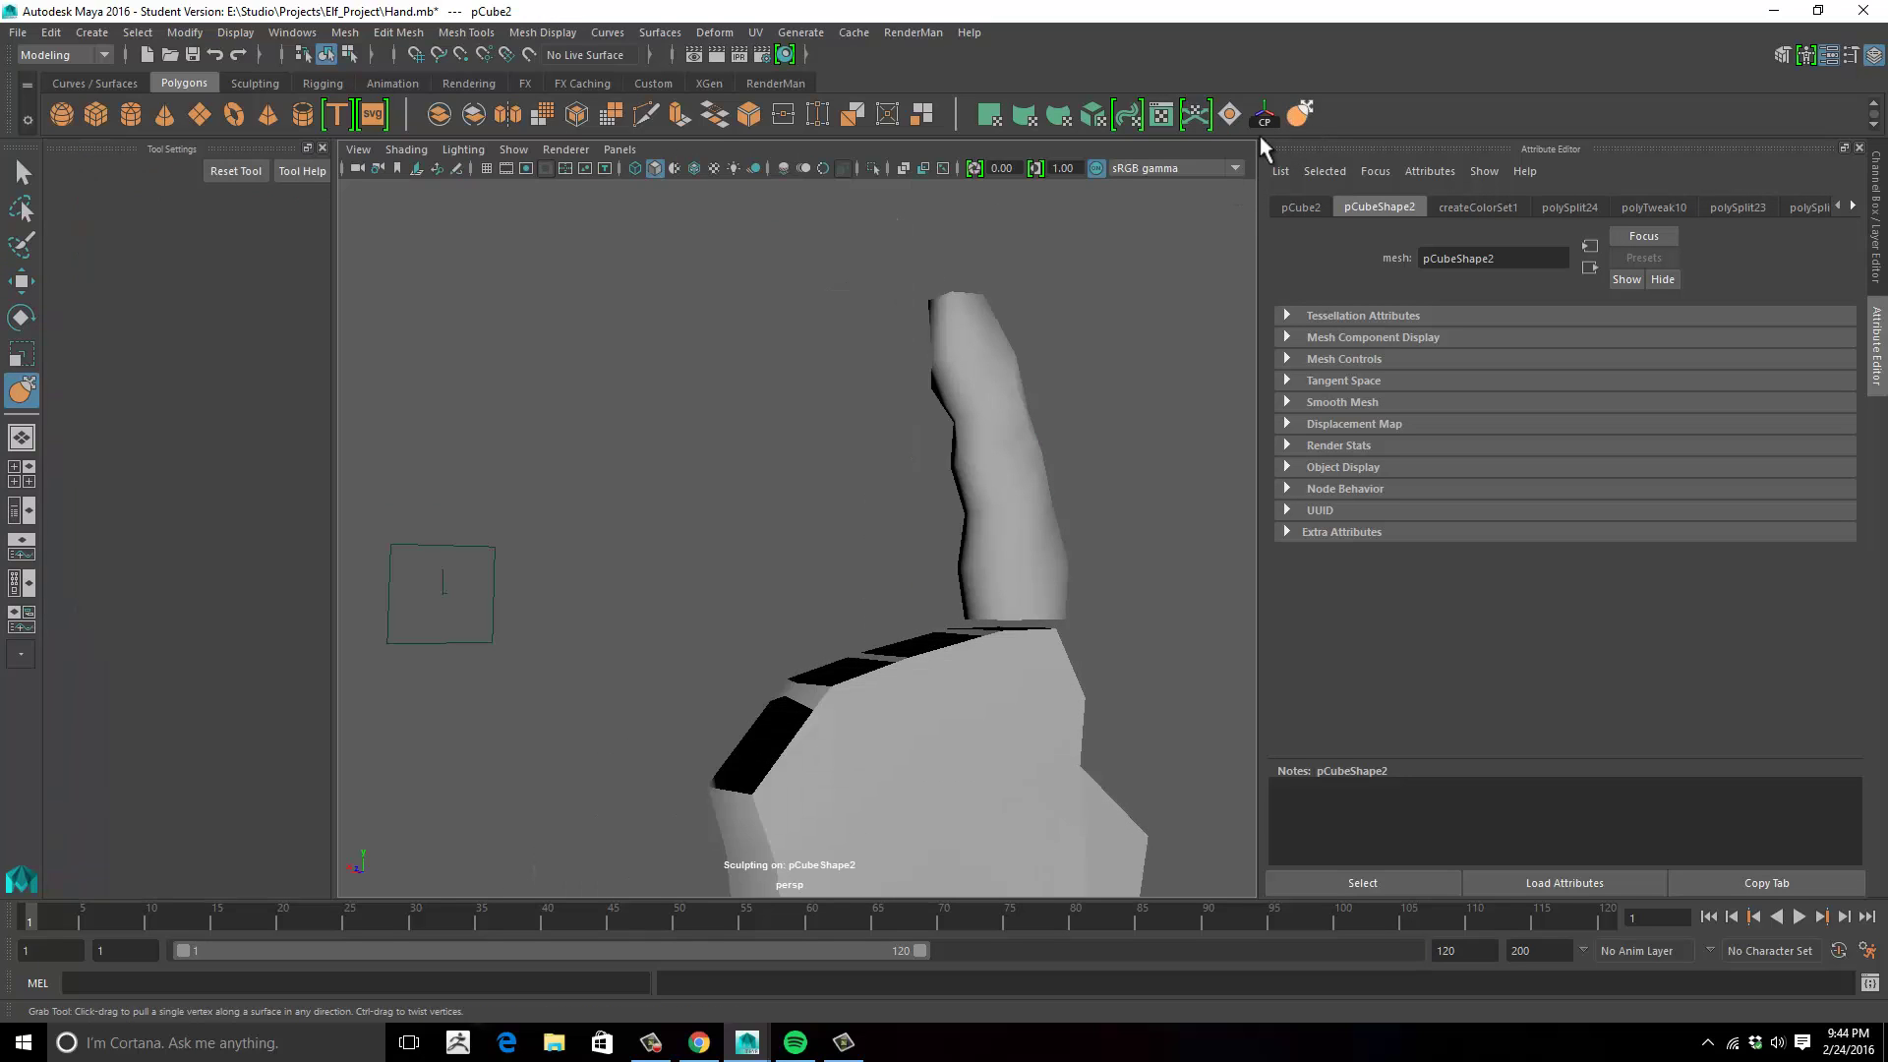
left_click(62, 522)
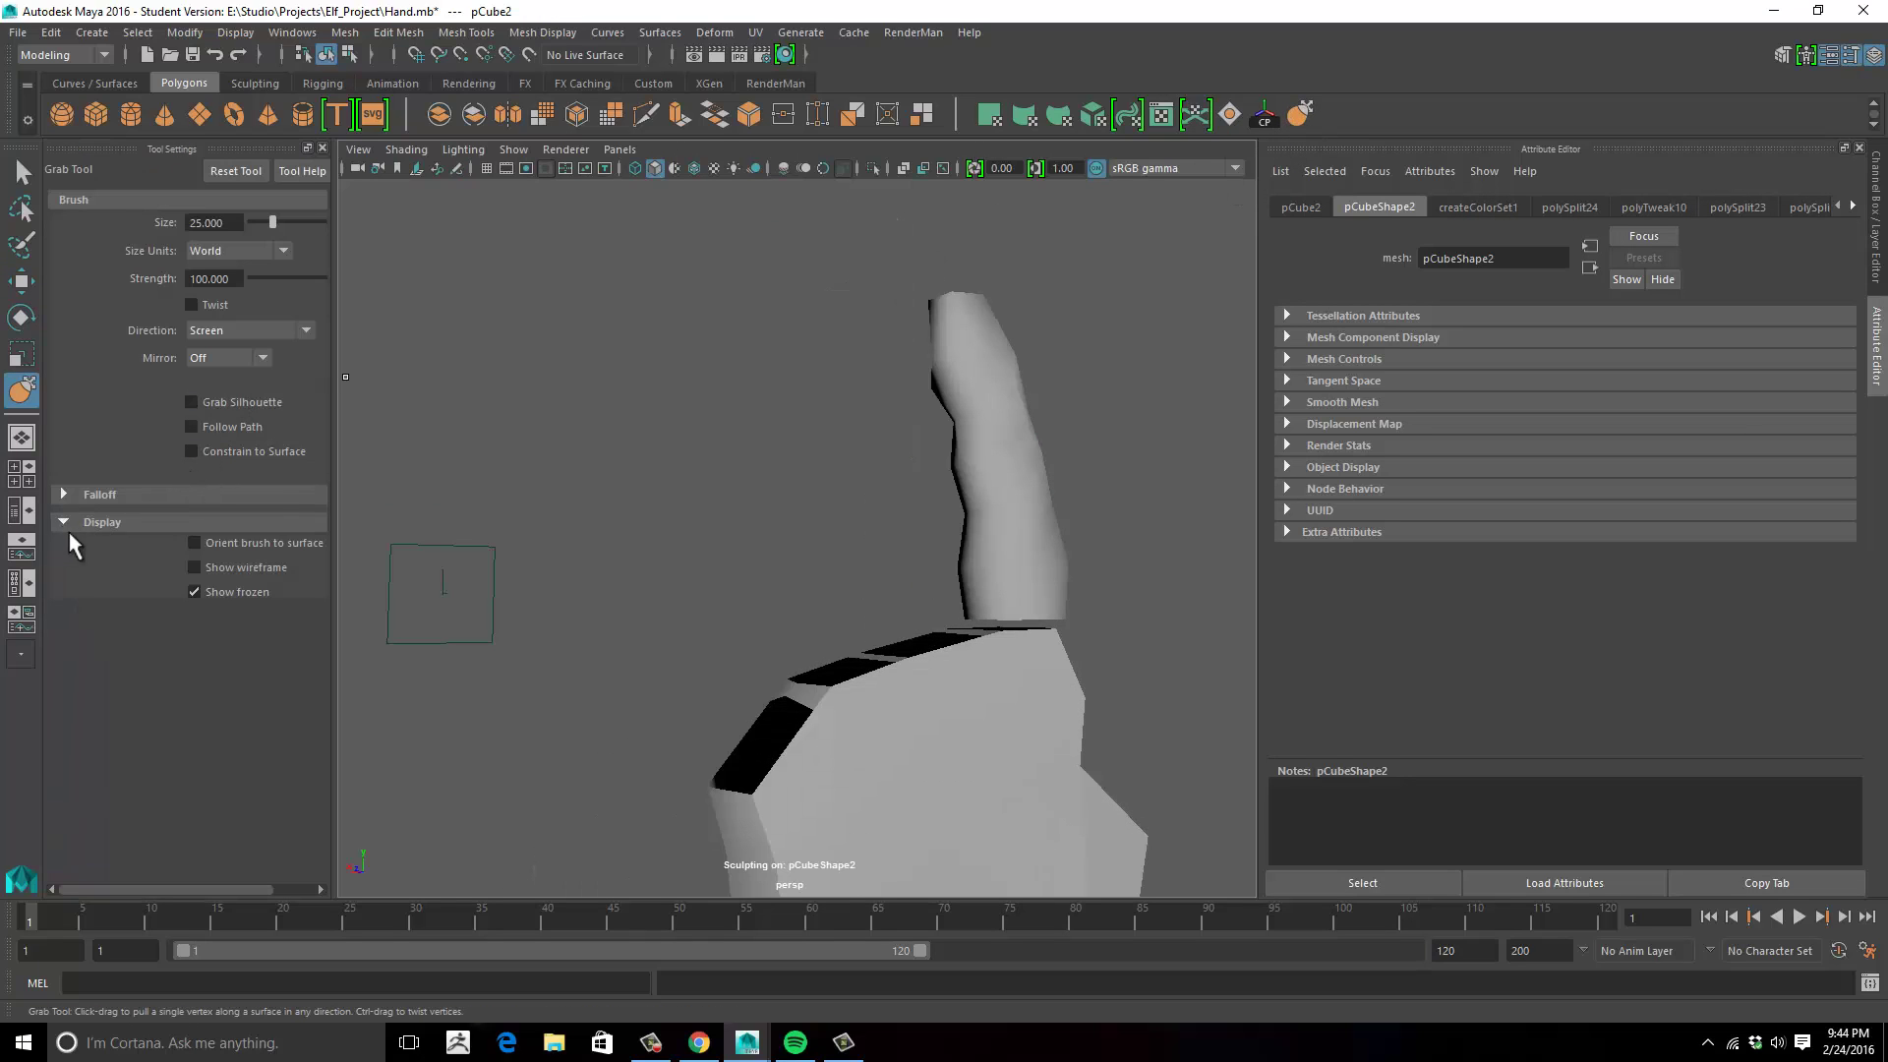
left_click(195, 568)
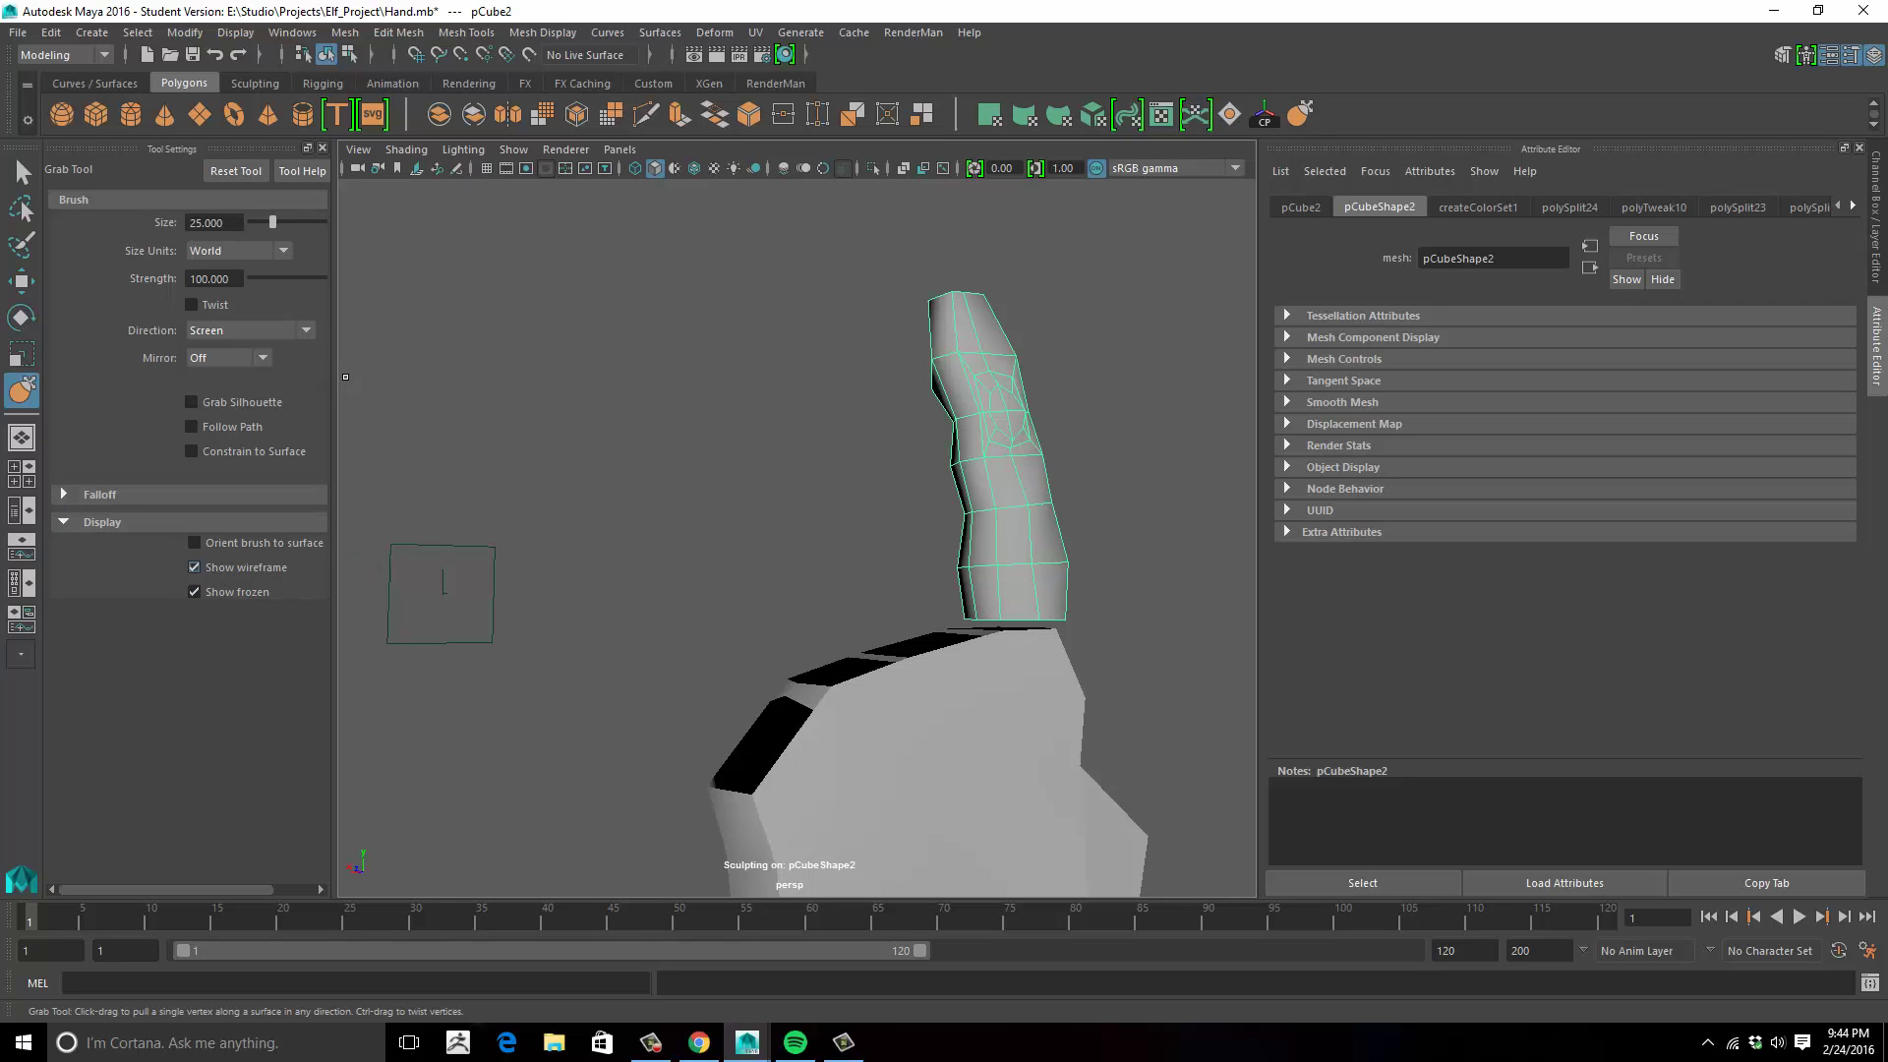
Reduce the Grab tool's brush size to about 0.419 so it fits the finger's detail.
left_click_drag(656, 502, 877, 452, "alt")
mouse_move(1013, 425)
left_mouse_down("alt")
mouse_move(929, 438)
mouse_move(946, 502)
mouse_move(935, 482)
left_mouse_up("alt")
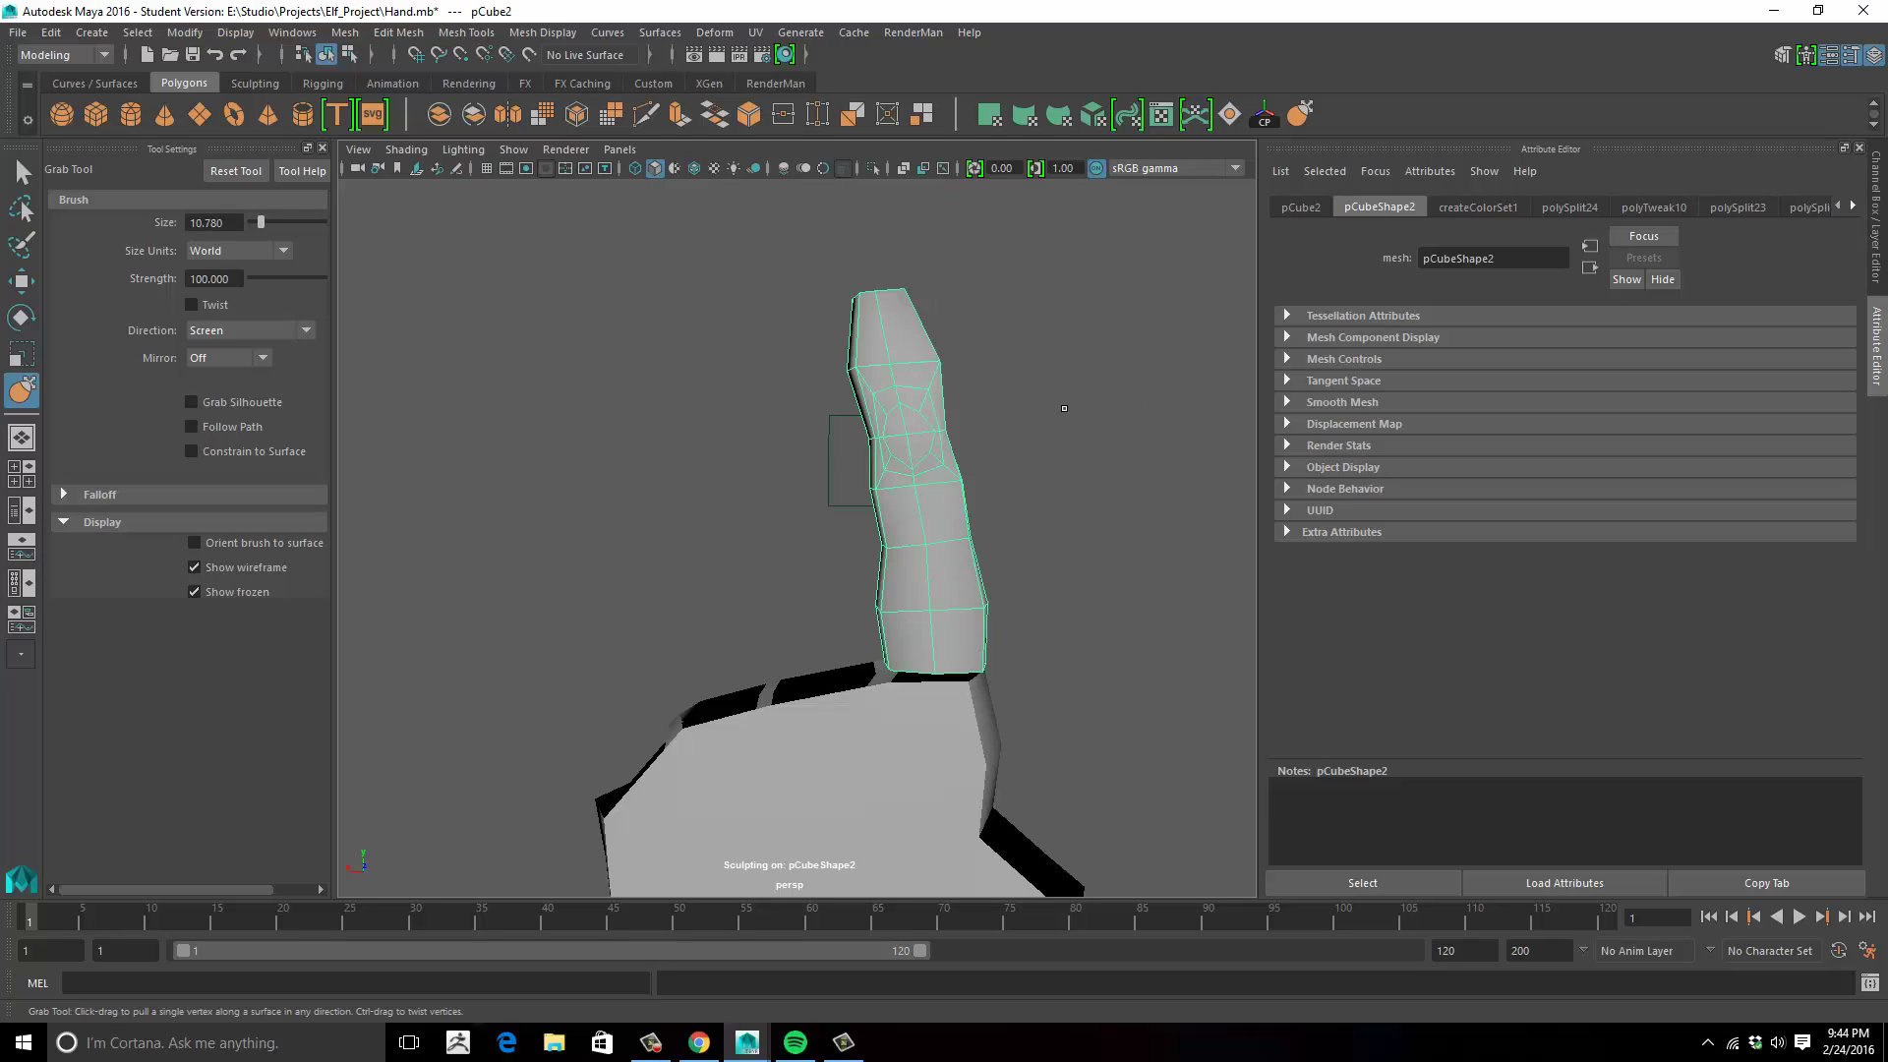
right_click_drag(1022, 453, 829, 509, "alt")
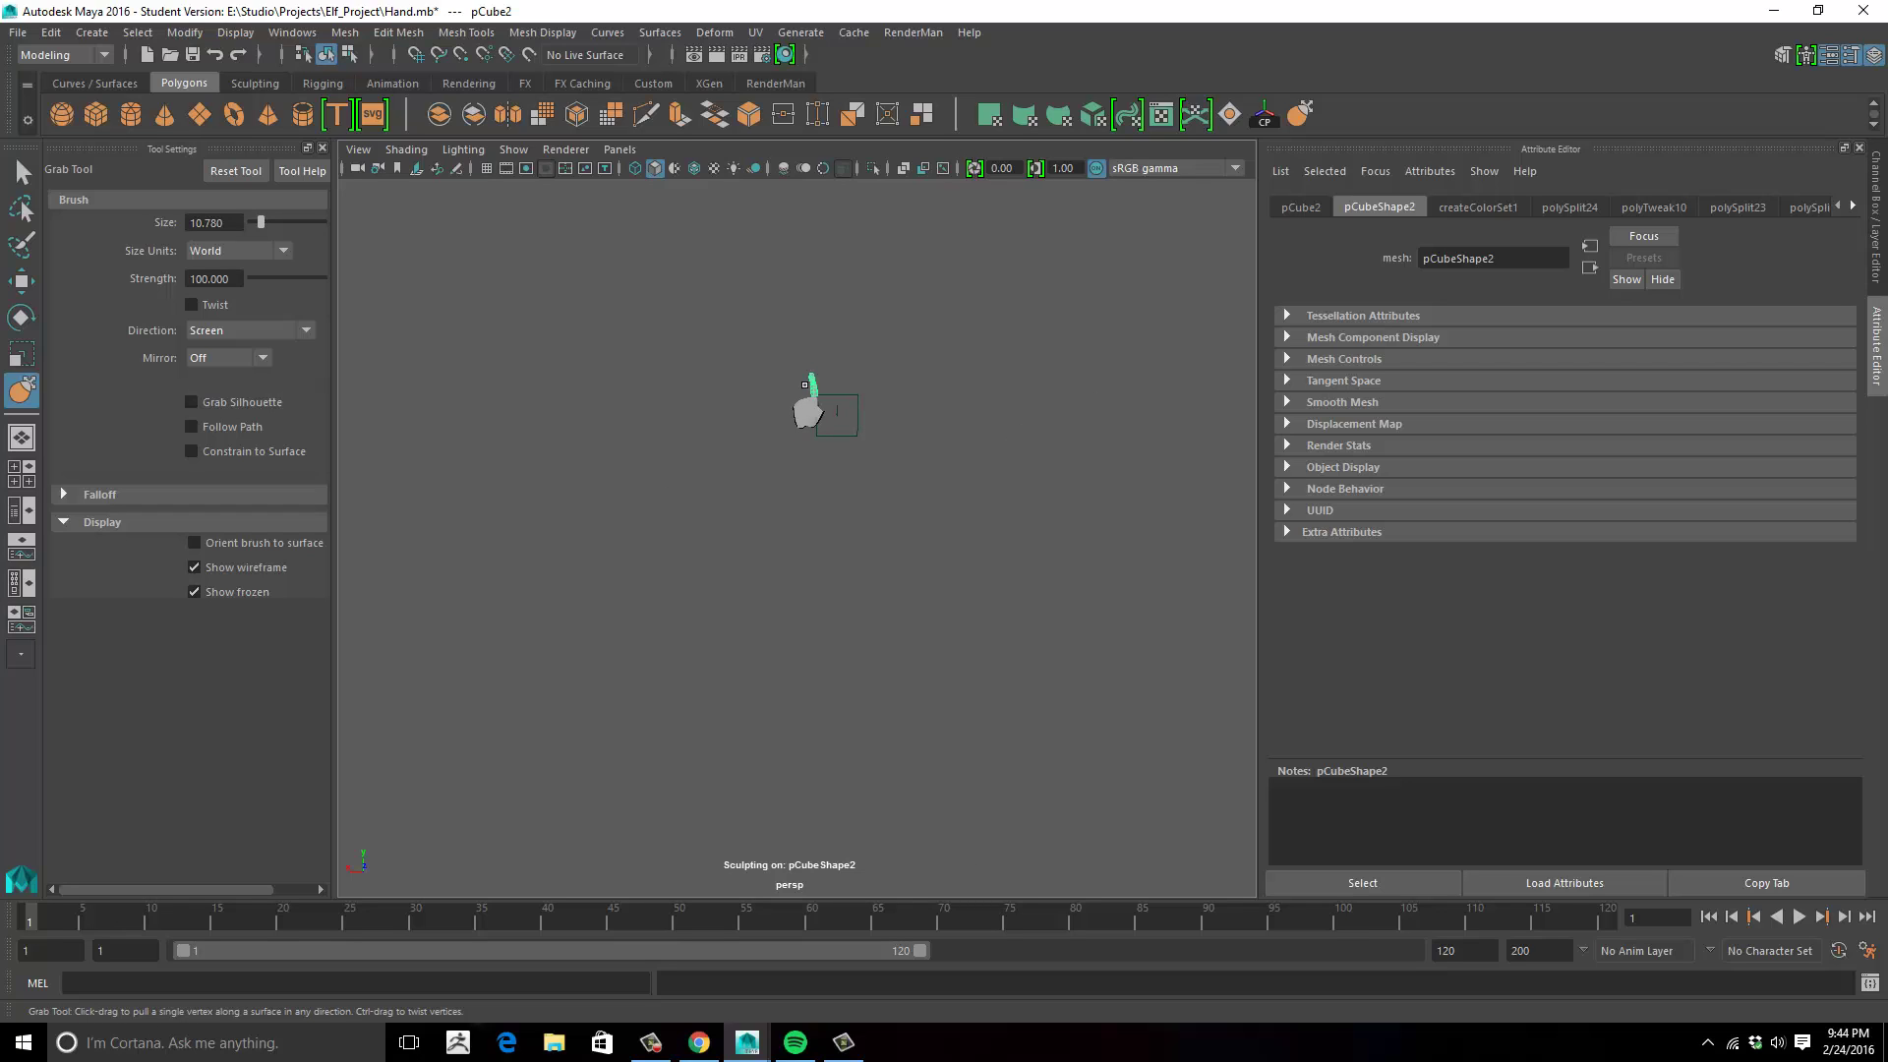
left_click_drag(813, 384, 810, 384)
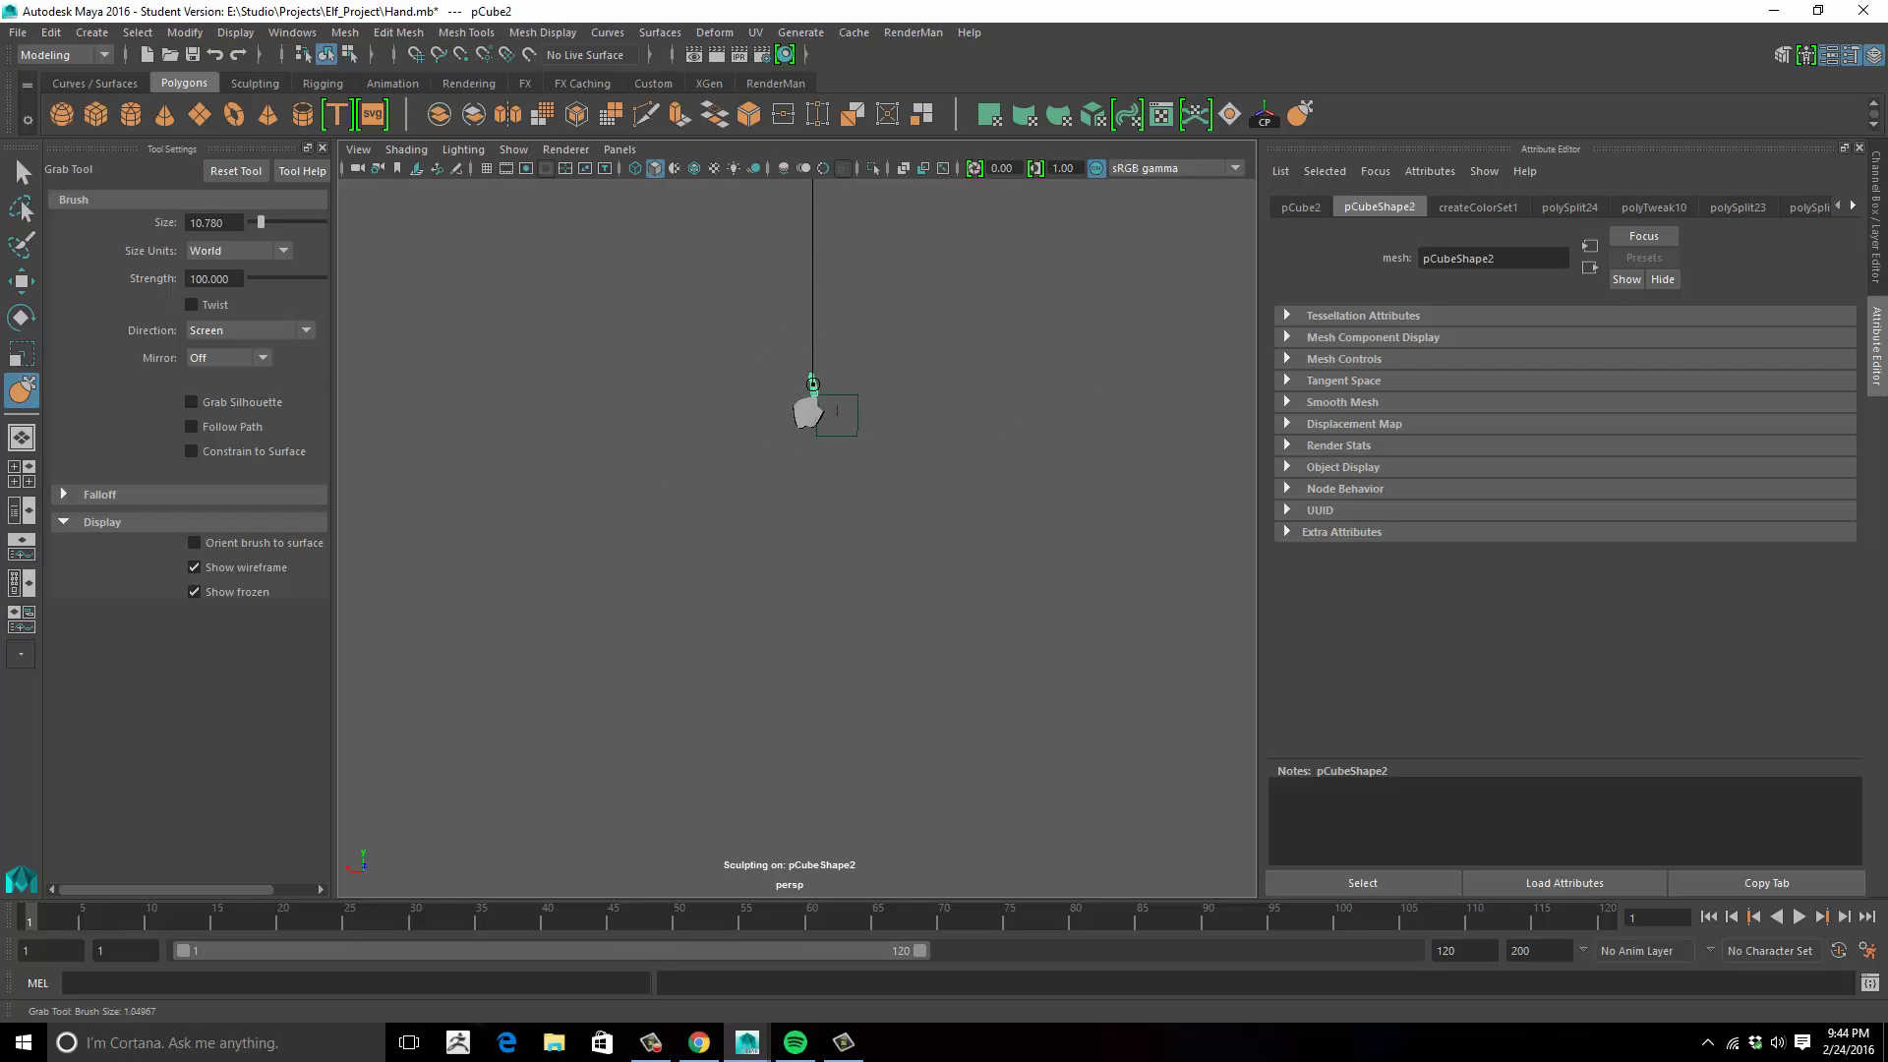
key("space")
key("space")
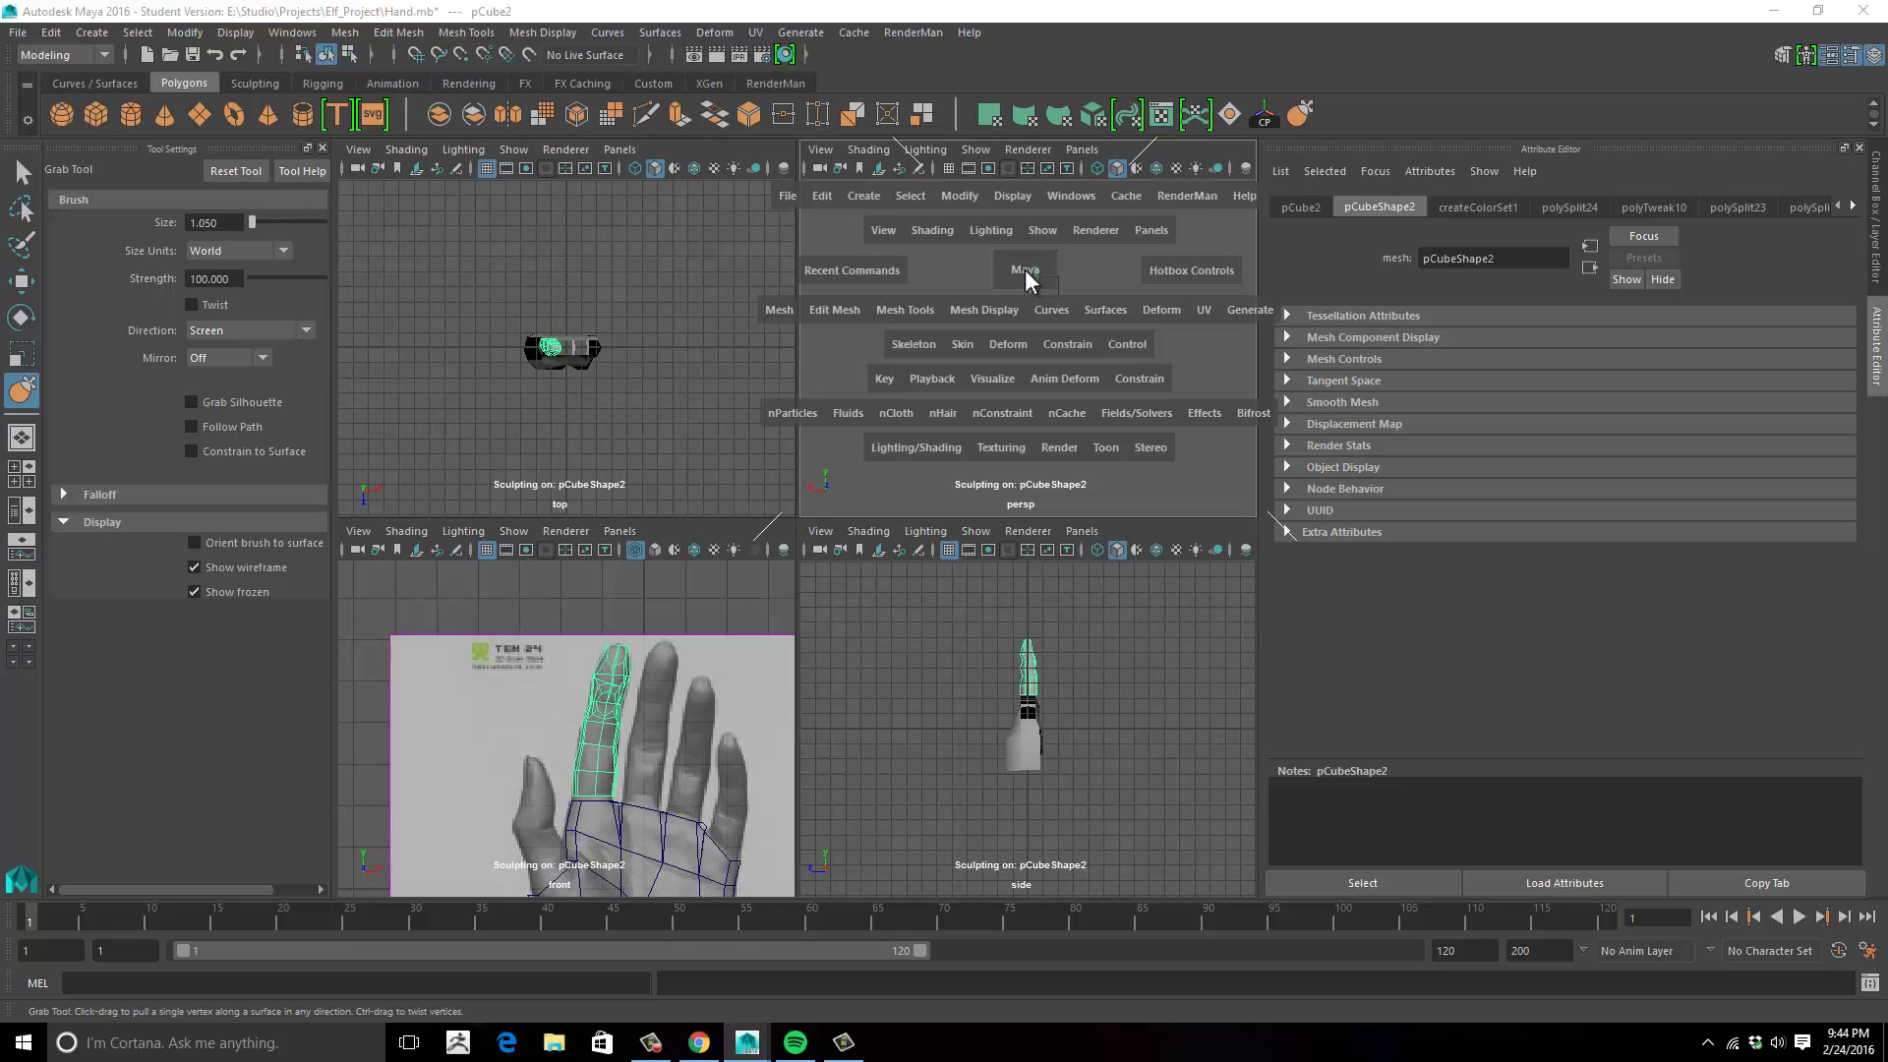
right_click_drag(771, 423, 1298, 354, "alt")
mouse_move(967, 394)
middle_mouse_down("alt")
mouse_move(958, 462)
mouse_move(865, 423)
middle_mouse_up("alt")
key("f")
key("b")
mouse_move(797, 418)
left_mouse_down()
mouse_move(727, 418)
mouse_move(801, 423)
mouse_move(800, 508)
mouse_move(868, 510)
mouse_move(836, 476)
mouse_move(836, 374)
left_mouse_up()
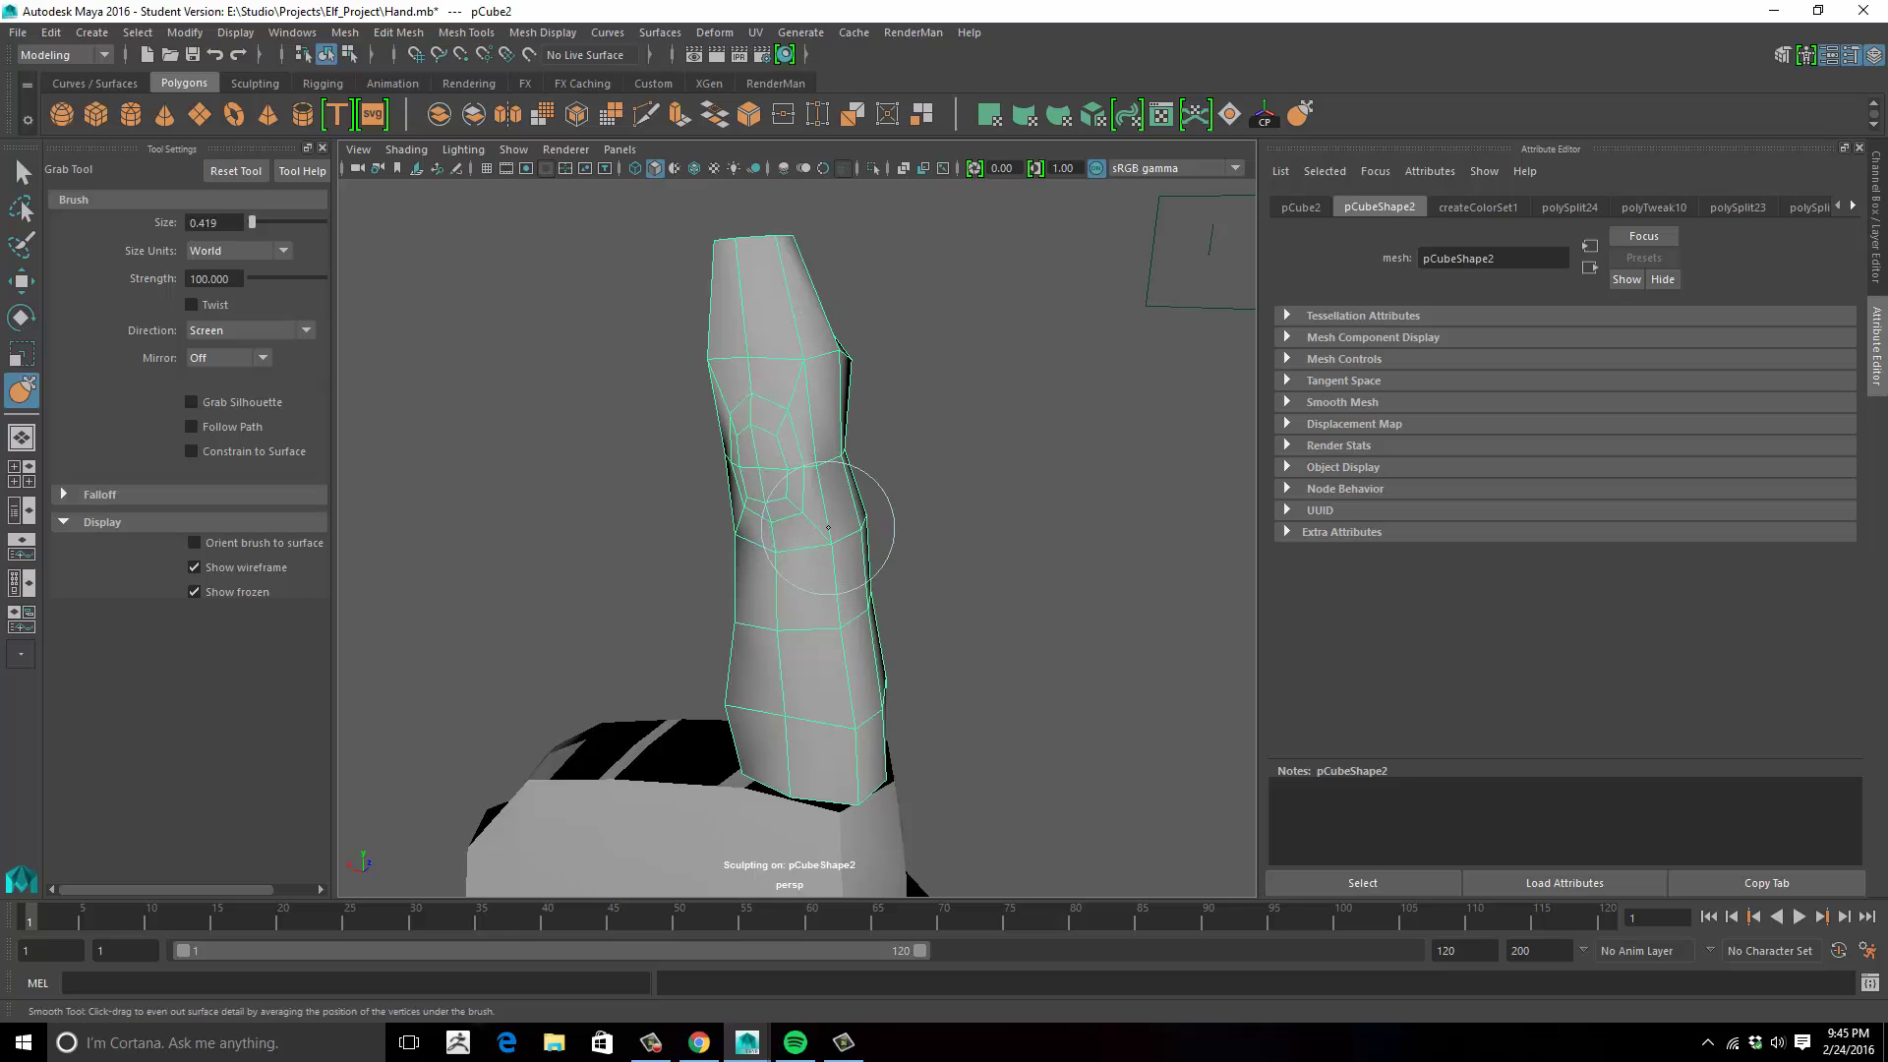
Smooth the finger's surface around the knuckle with the Smooth brush and return to the Move tool.
left_click_drag(832, 526, 835, 506, "shift")
mouse_move(864, 385)
left_mouse_down("shift")
mouse_move(823, 354)
mouse_move(994, 367)
mouse_move(925, 390)
mouse_move(1147, 376)
left_mouse_up("shift")
key("w")
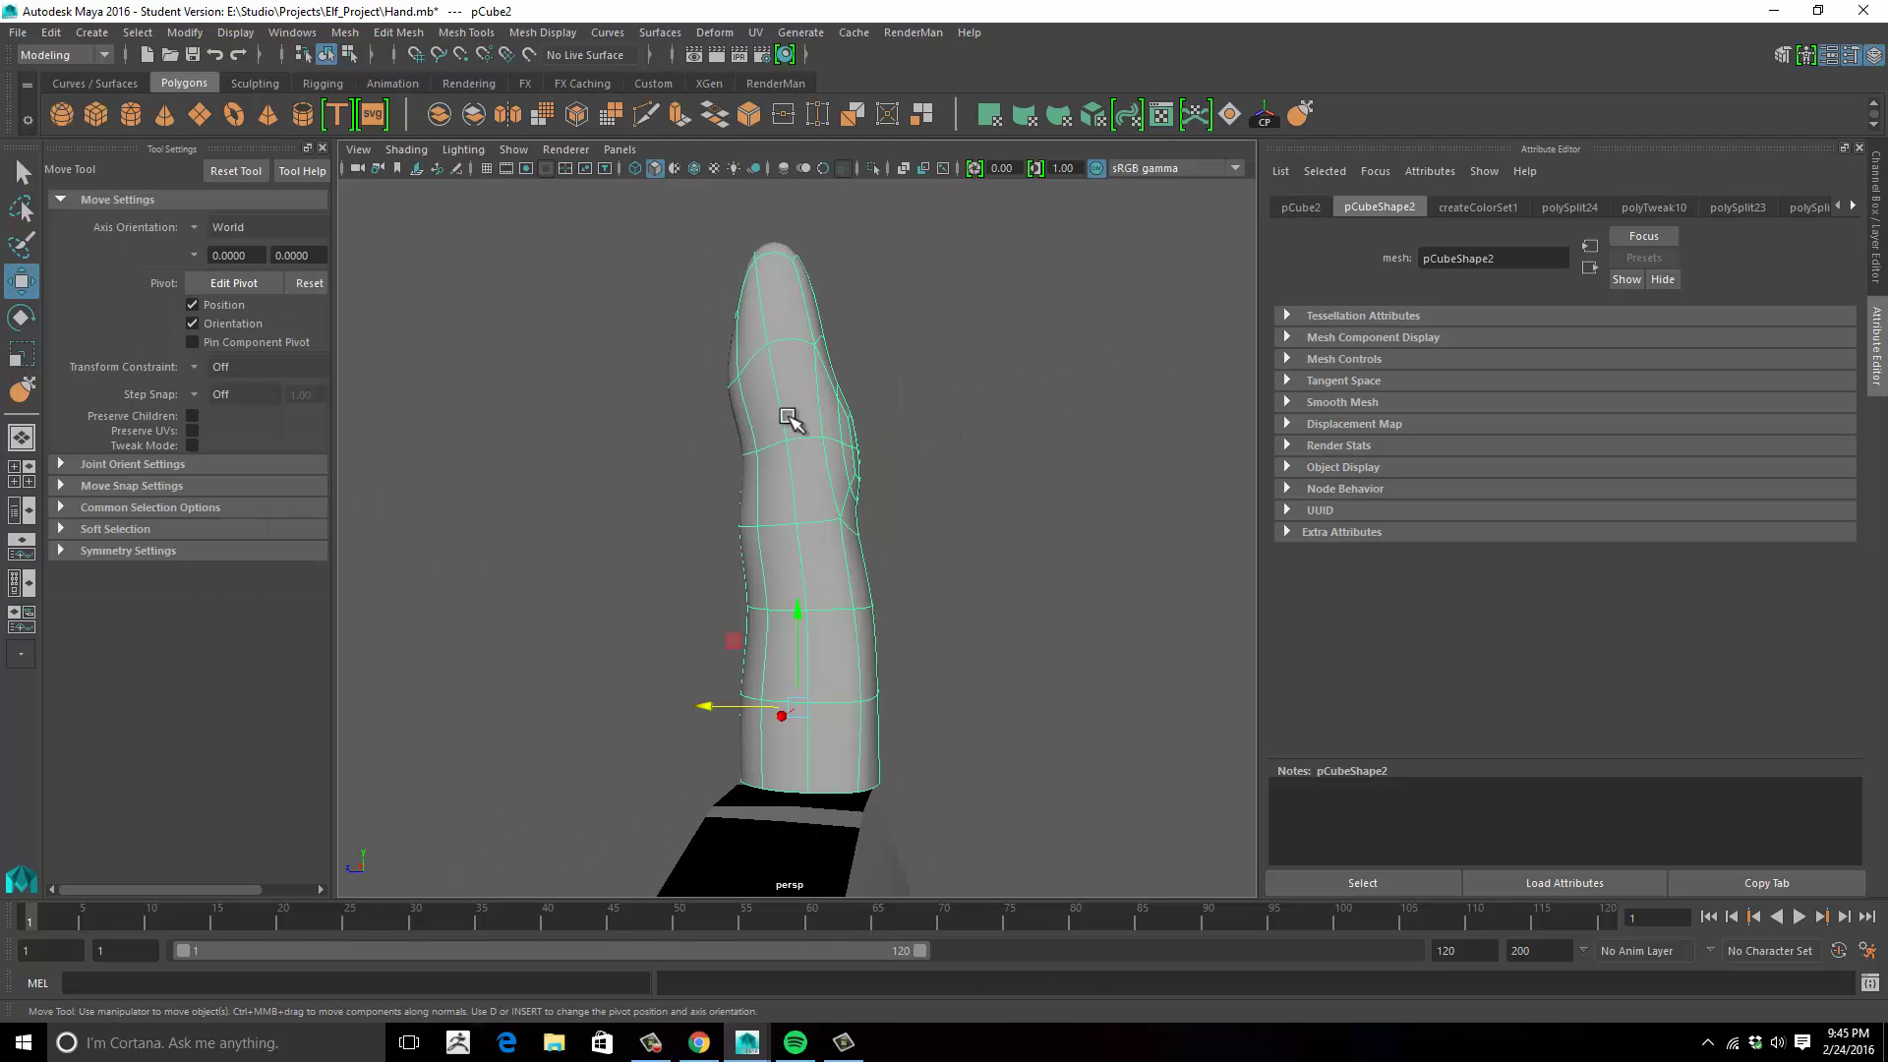
Turn off the finger's smooth mesh preview and switch the finger to vertex editing.
right_click_drag(790, 411, 878, 386)
left_click(905, 367)
left_click(804, 320)
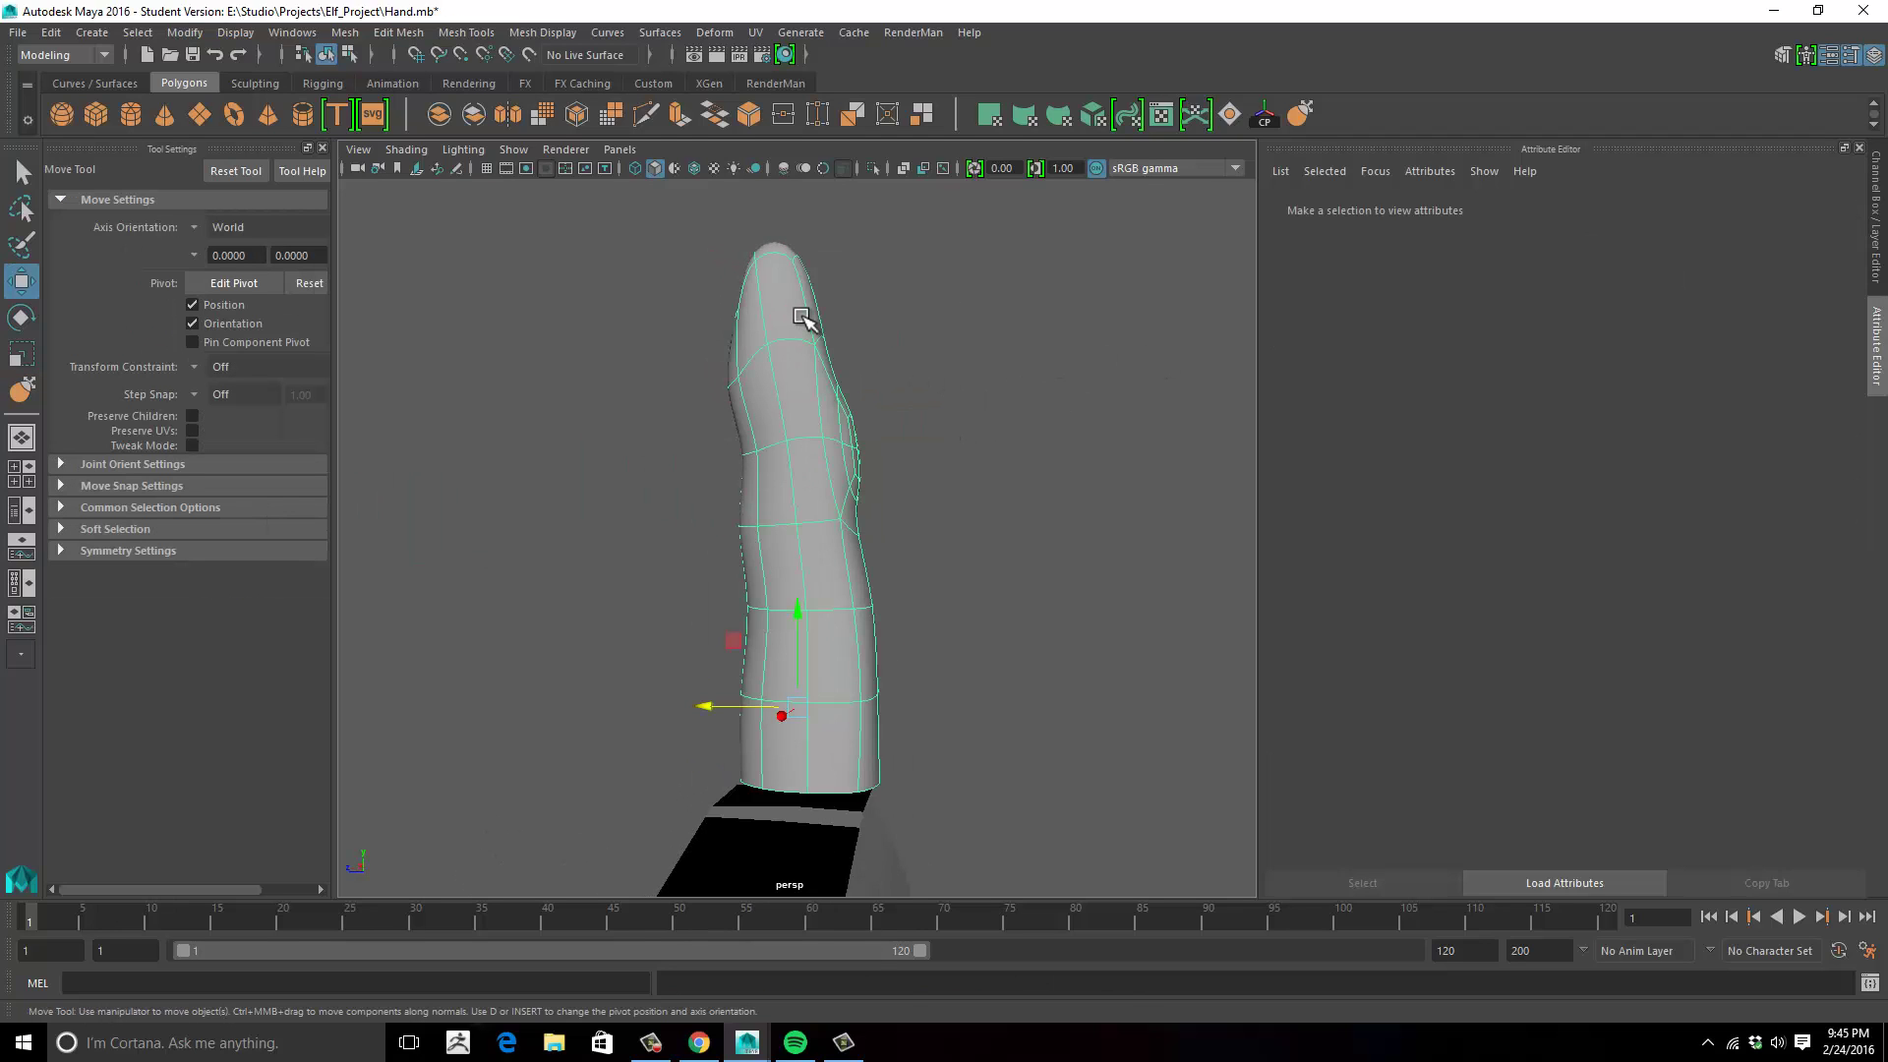
right_click(808, 264)
key("1")
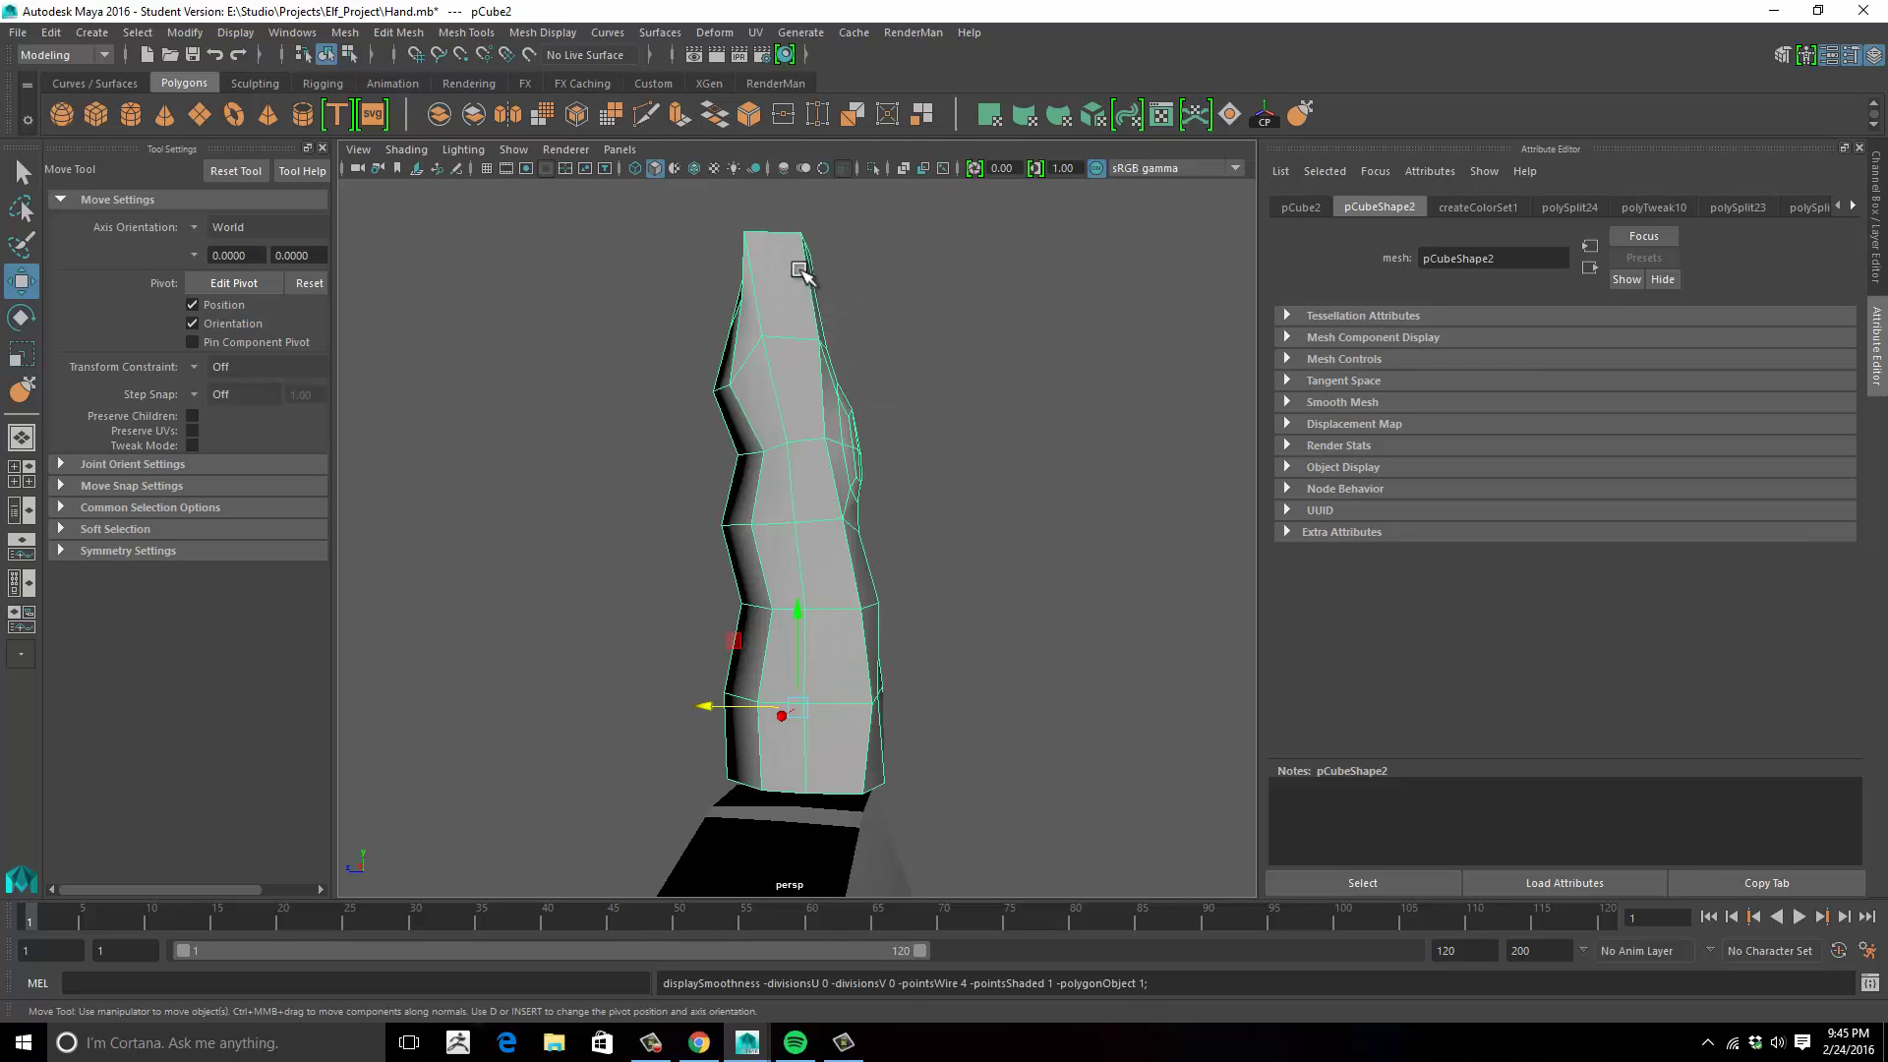
right_click_drag(801, 273, 822, 253)
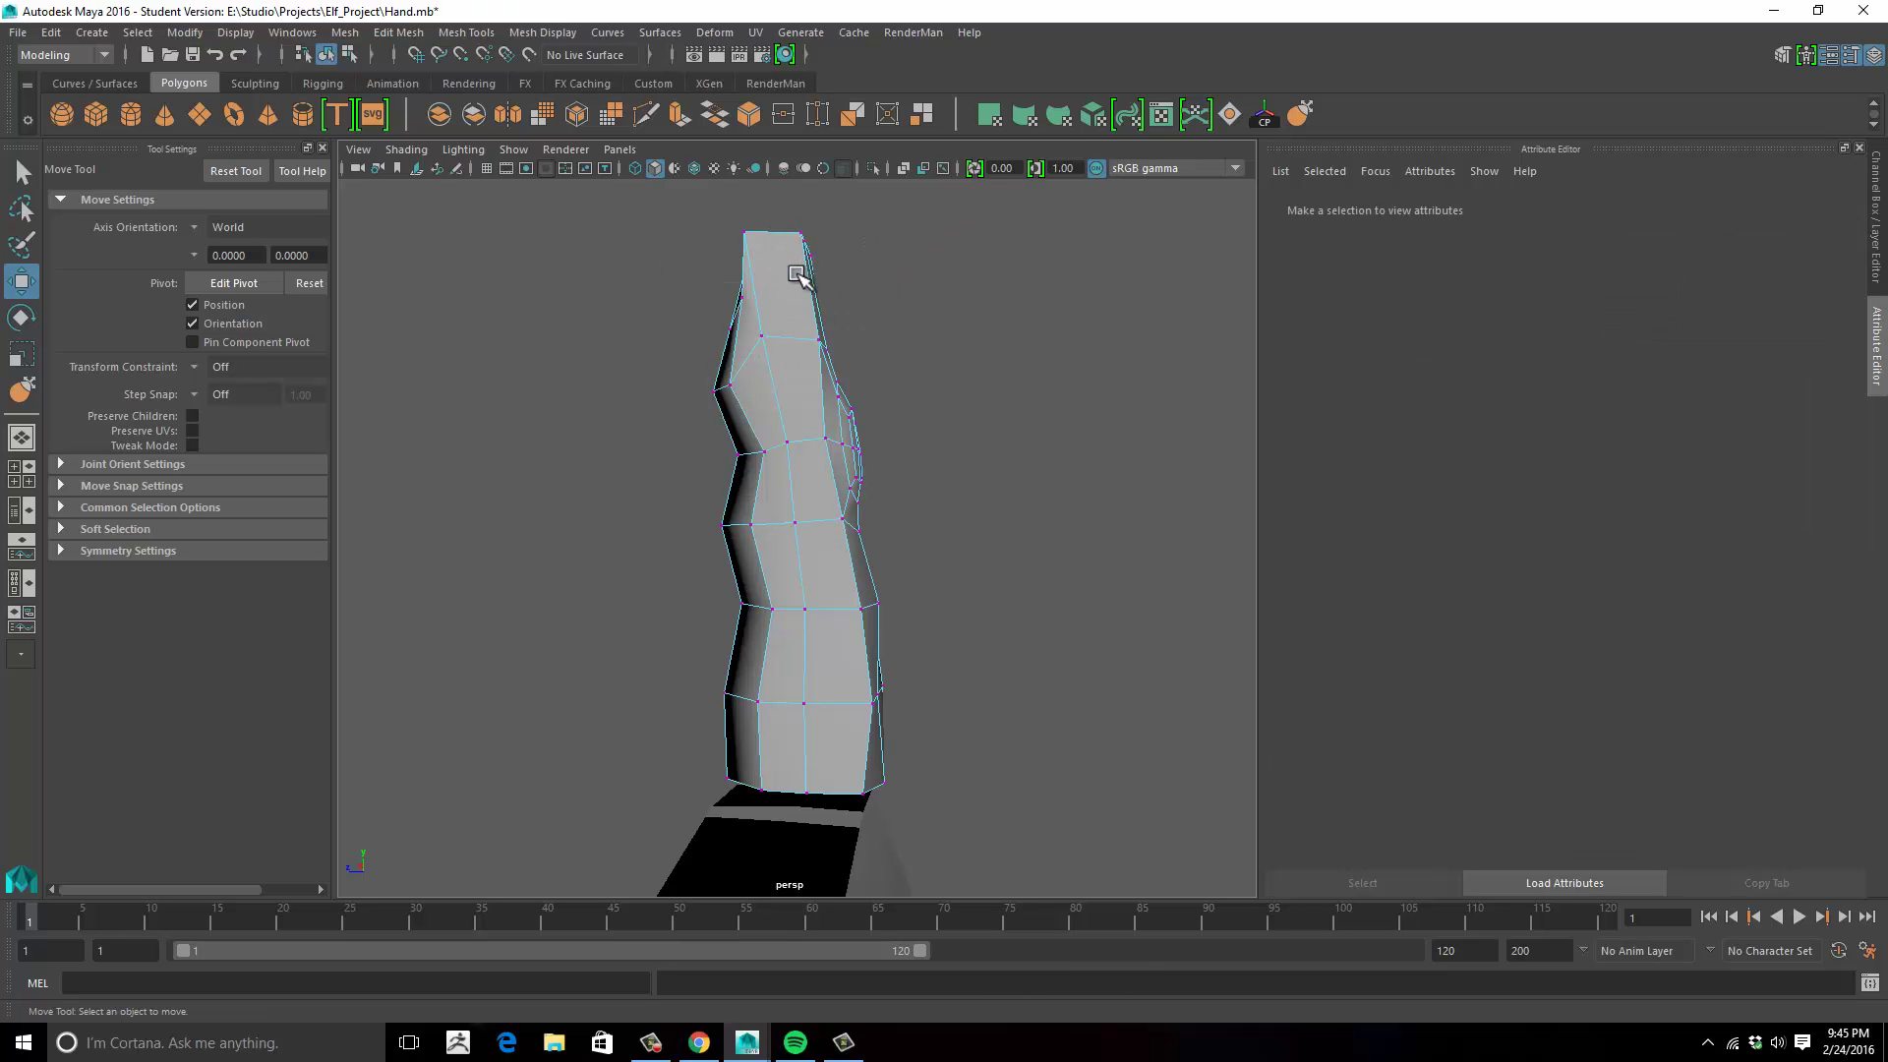
Select two opposite vertices on the flat top of the fingertip.
left_click_drag(837, 214, 796, 350)
left_click(873, 331)
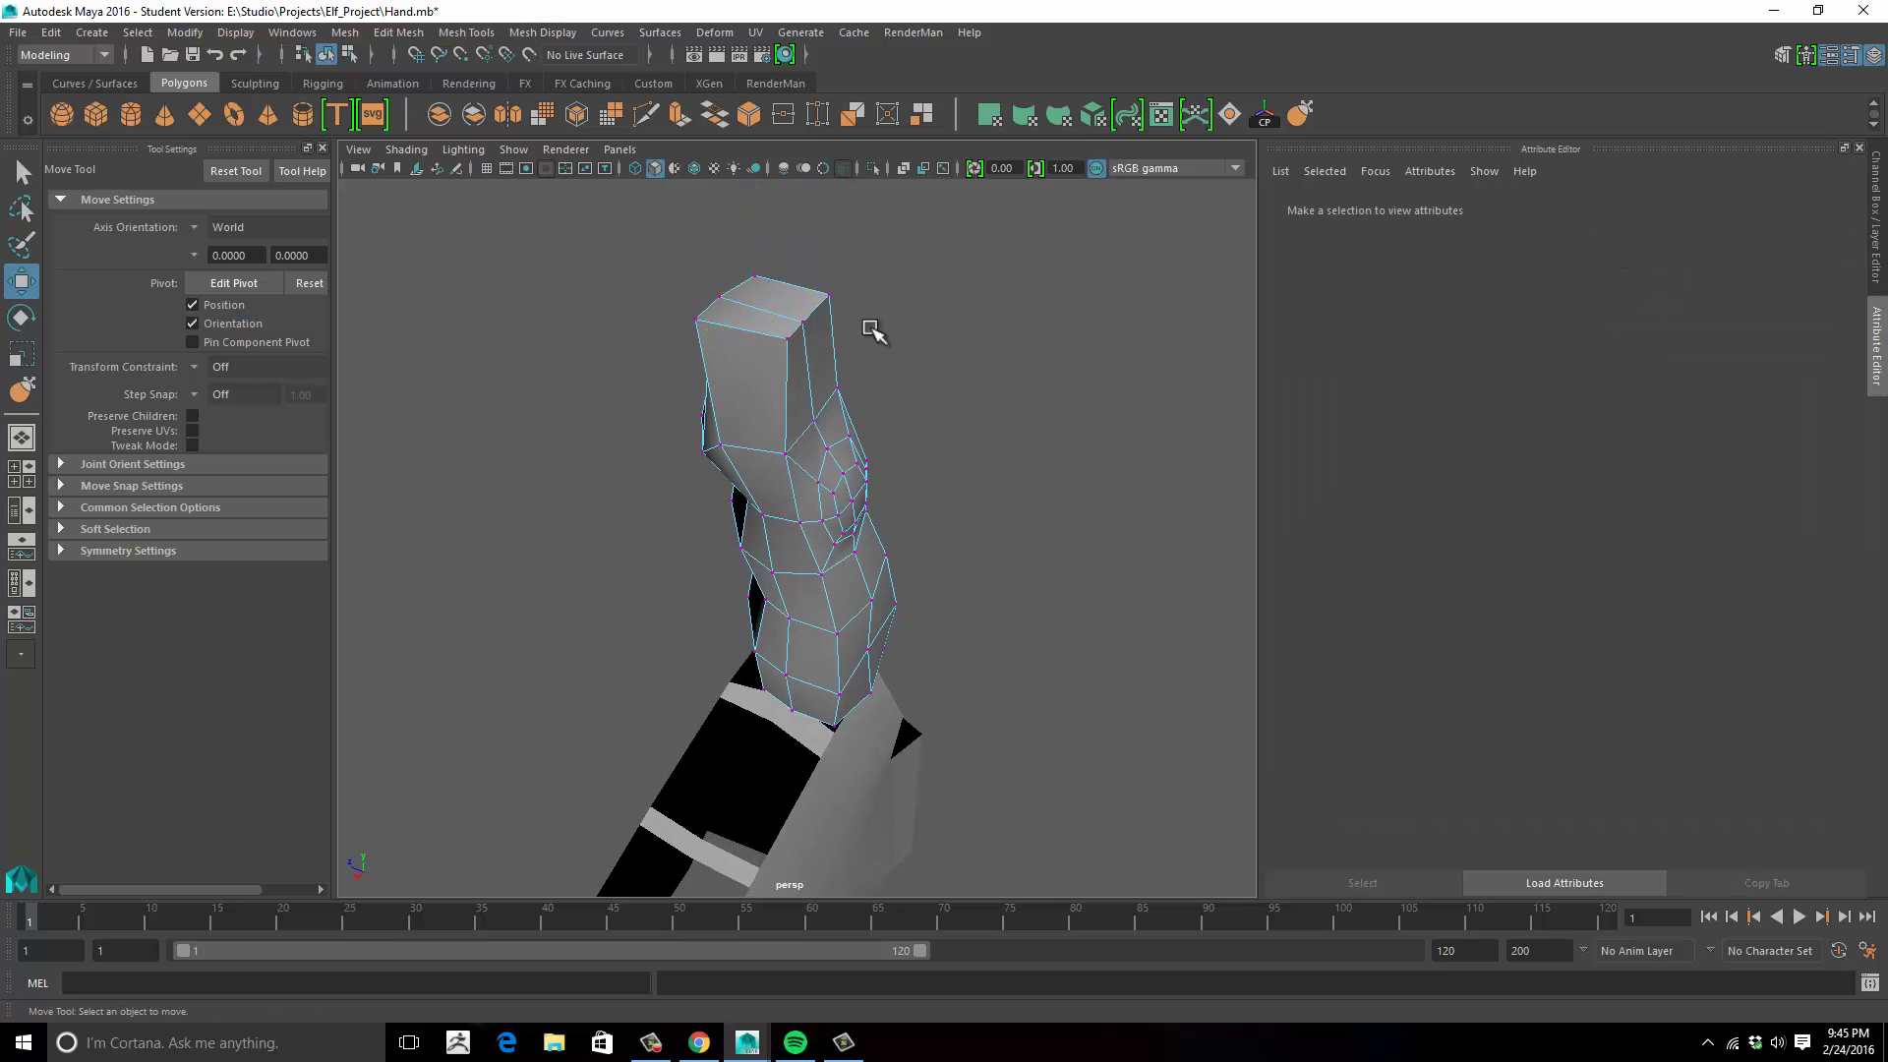
left_click(829, 297)
left_click_drag(969, 338, 860, 447, "alt")
left_click(725, 303, "shift")
left_click_drag(908, 453, 590, 389, "alt")
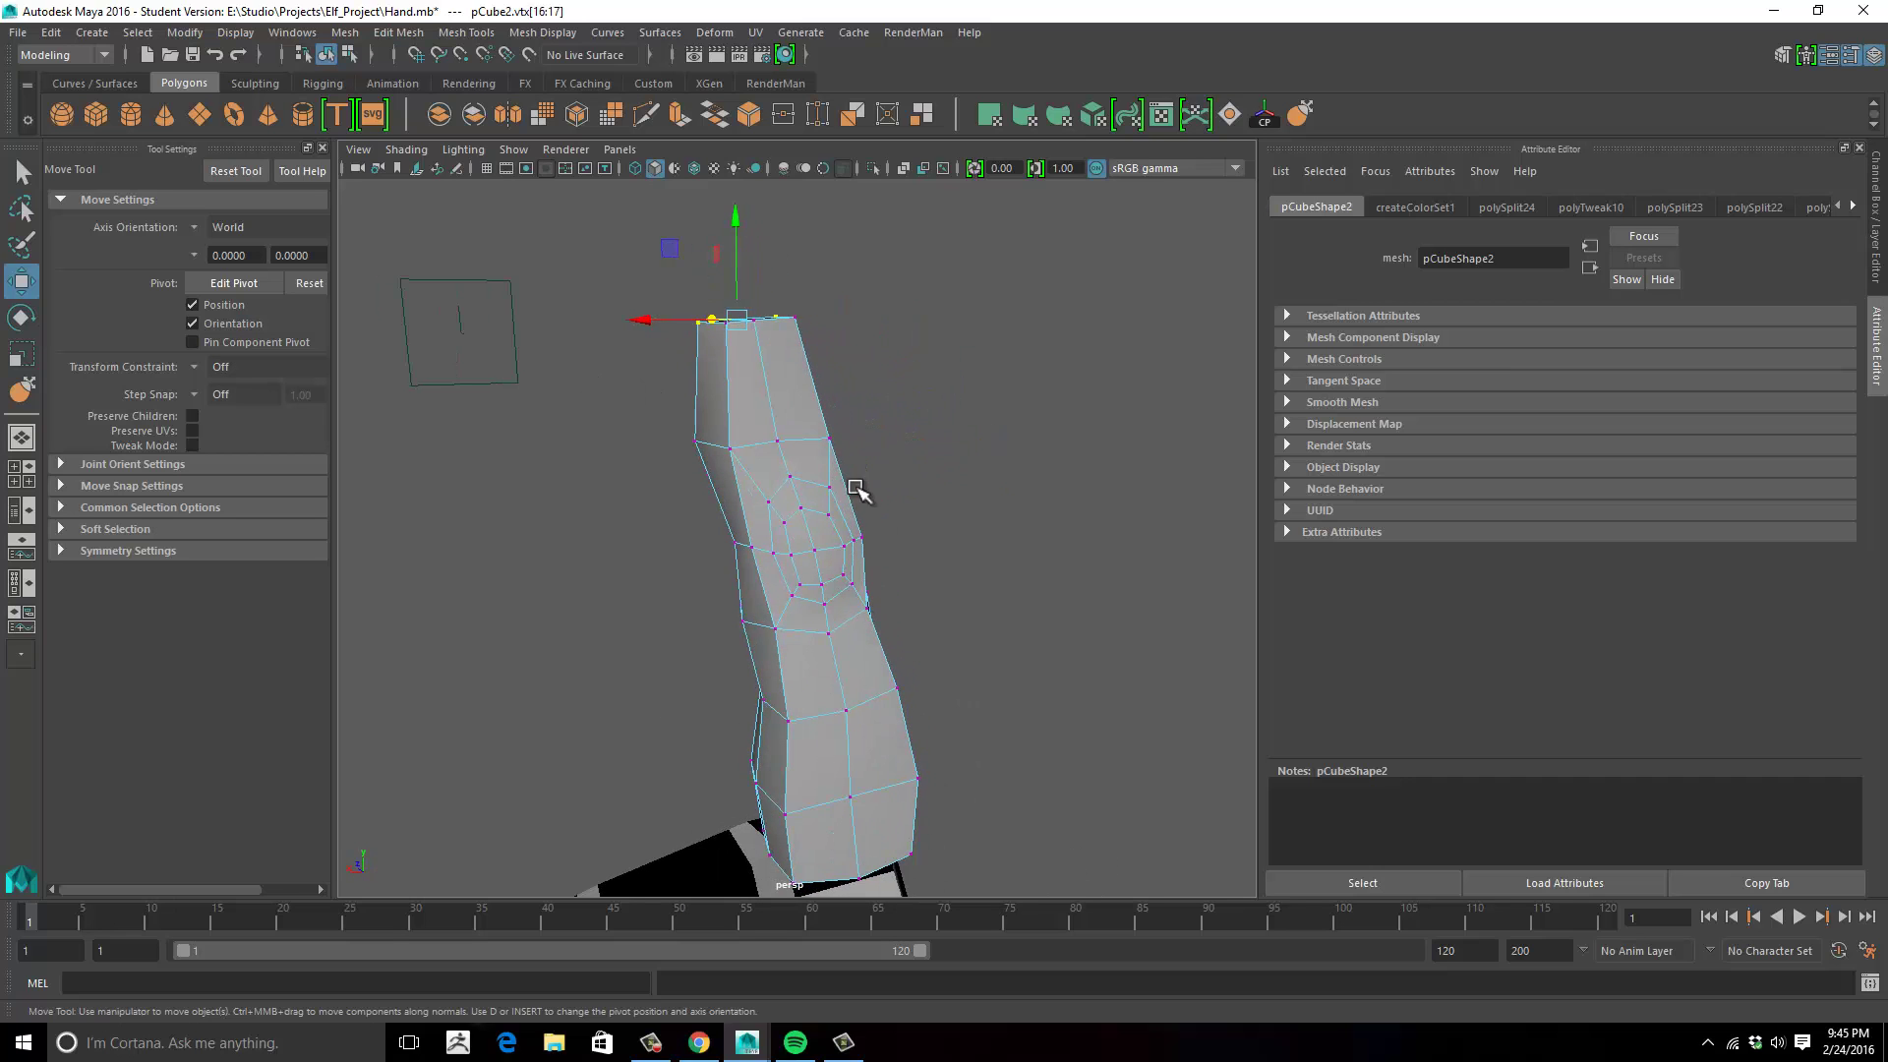
Preview the finger with mesh smoothing, reselect it as an object and inspect its shape.
middle_click_drag(893, 477, 946, 318, "alt")
left_click_drag(947, 319, 1000, 463, "alt")
middle_click_drag(999, 463, 1007, 591, "alt")
left_click_drag(1007, 591, 824, 551, "alt")
key("3")
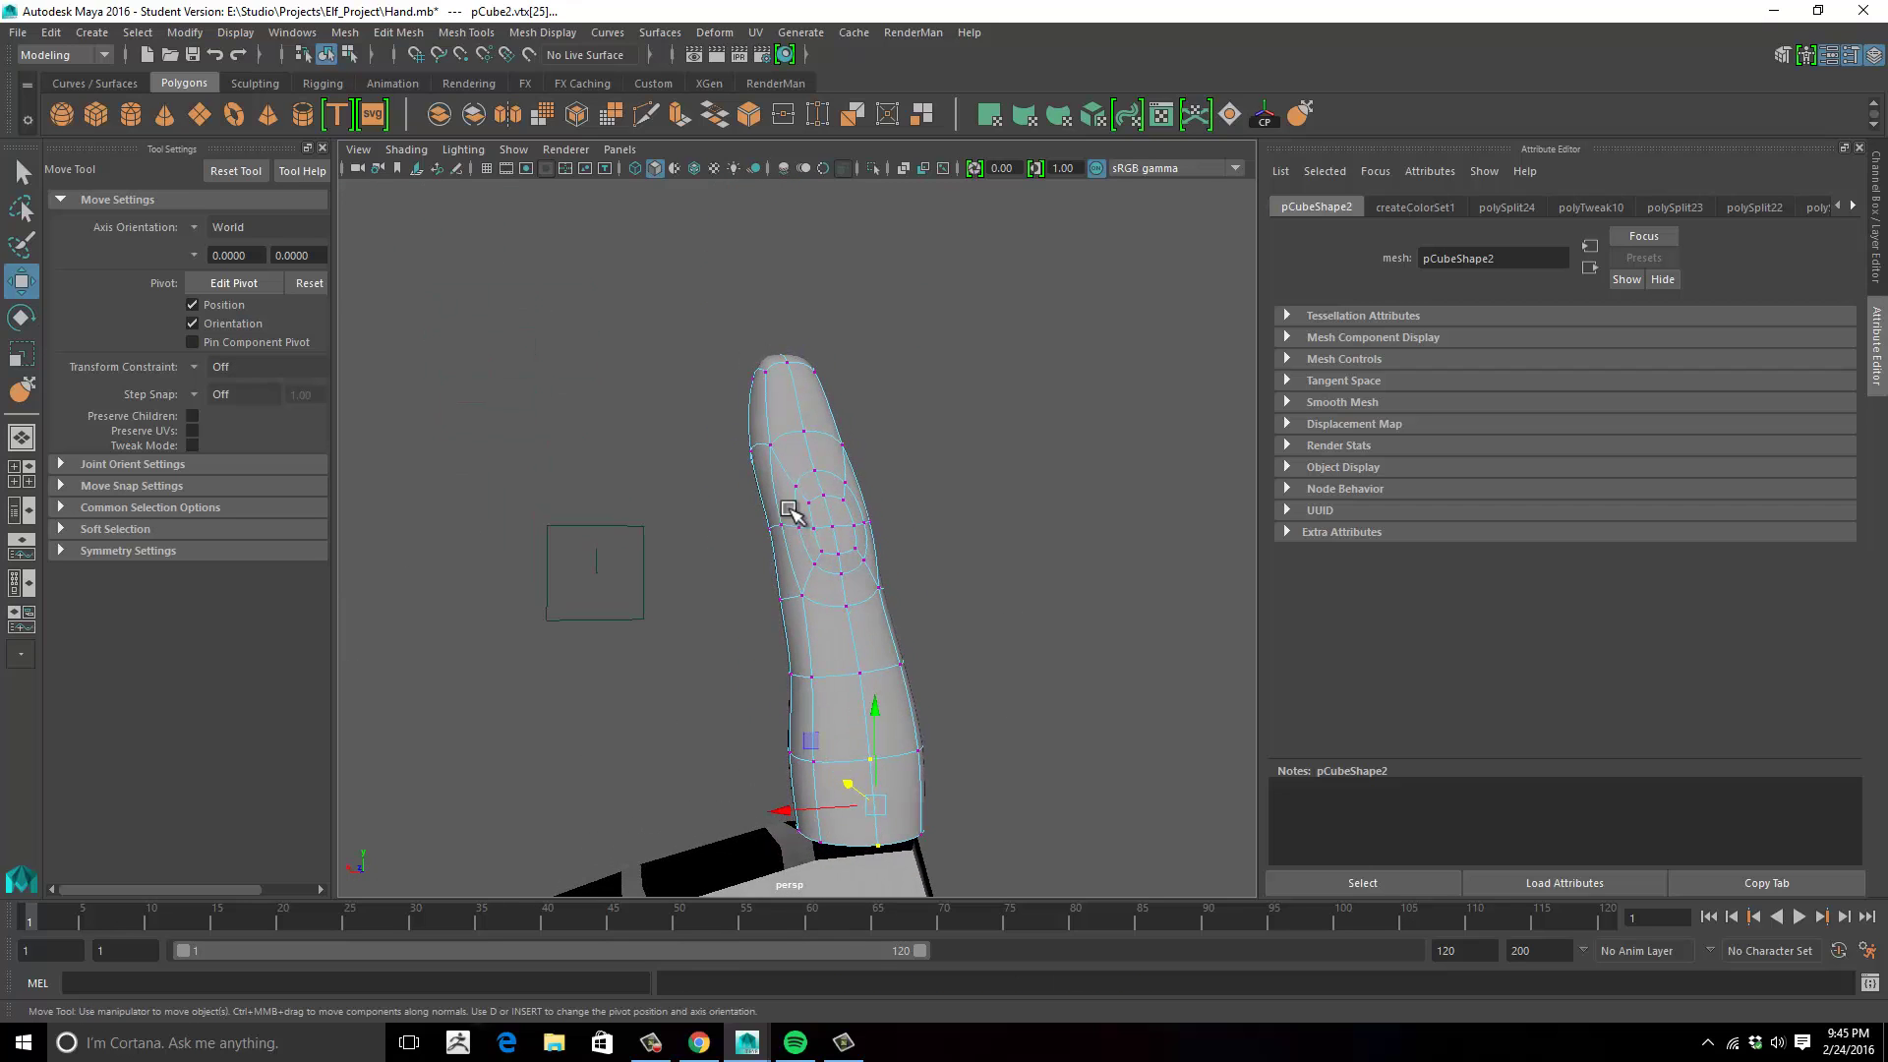
right_click_drag(788, 506, 894, 443)
left_click(948, 451)
left_click_drag(948, 451, 801, 516, "alt")
left_click(801, 516)
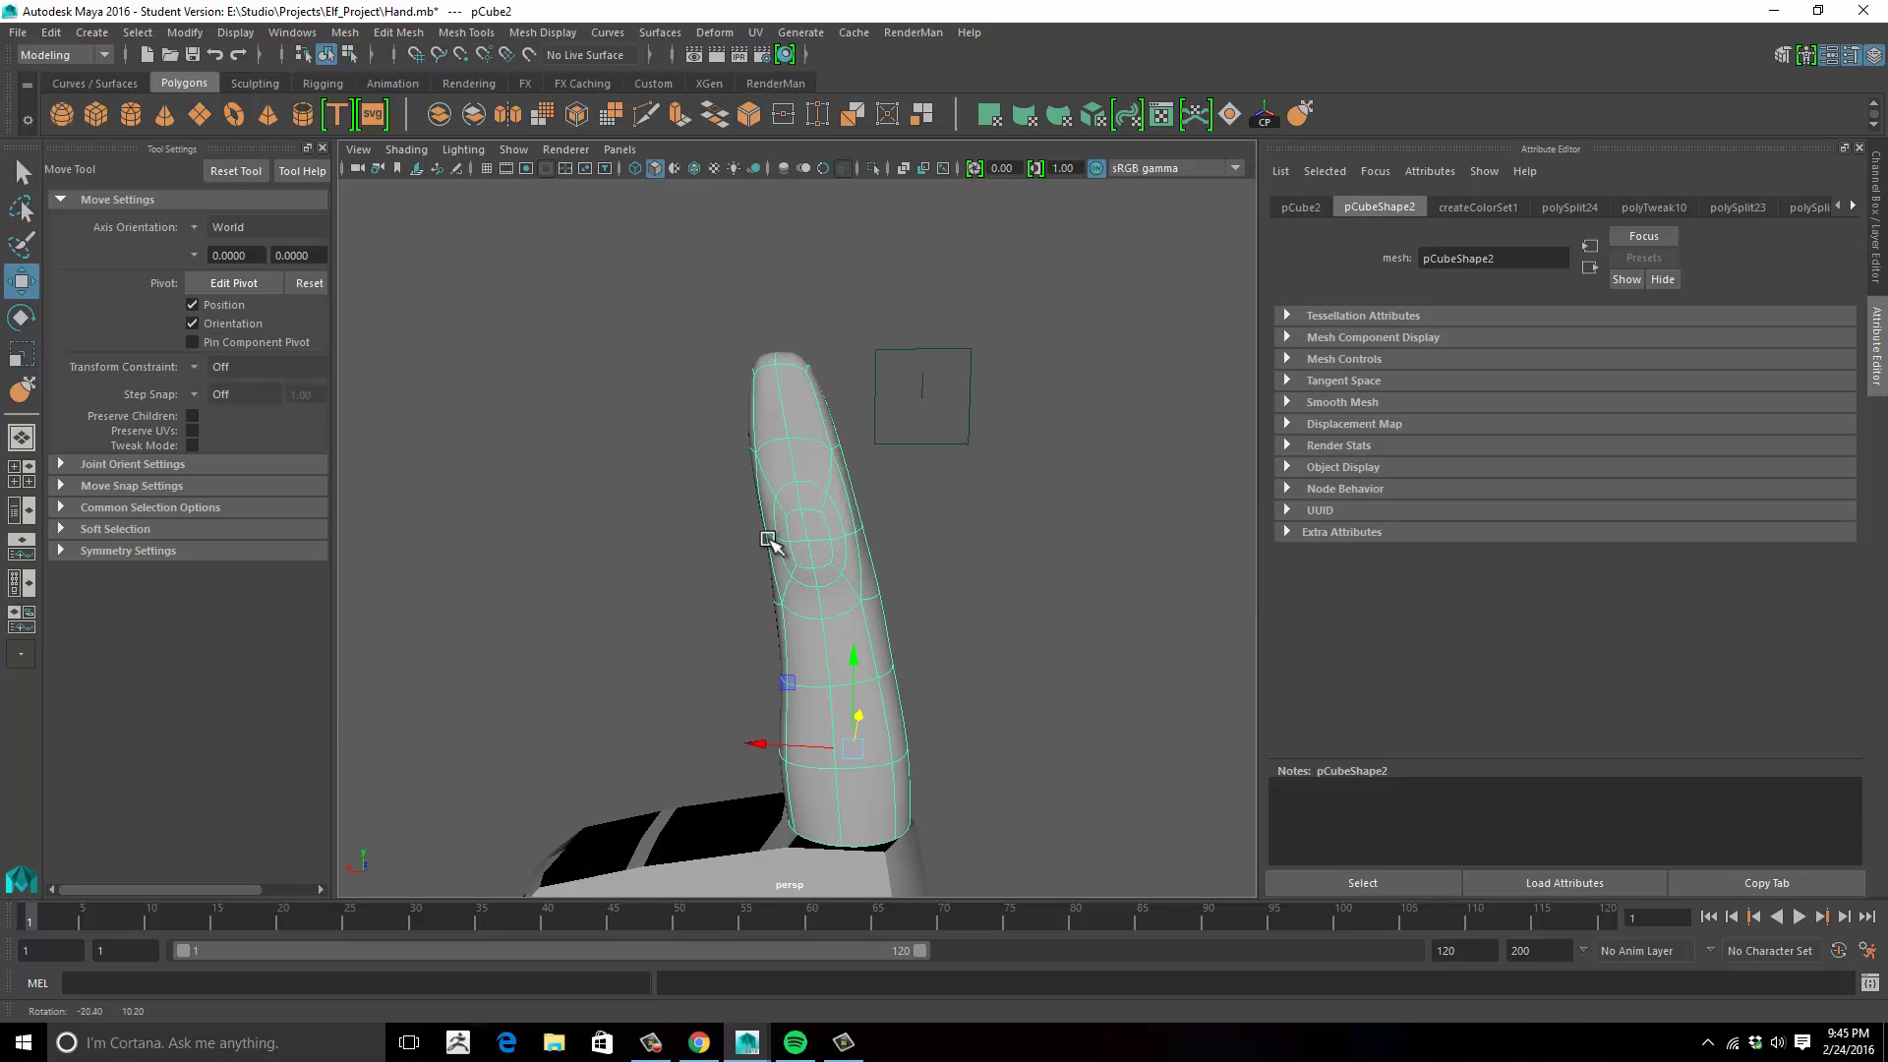
Turn off the smooth preview, switch the finger to vertex editing and select a vertex on the knuckle.
right_click_drag(771, 540, 952, 531, "alt")
key("1")
right_click_drag(809, 490, 738, 478)
left_click(810, 492)
left_click_drag(836, 488, 969, 433, "alt")
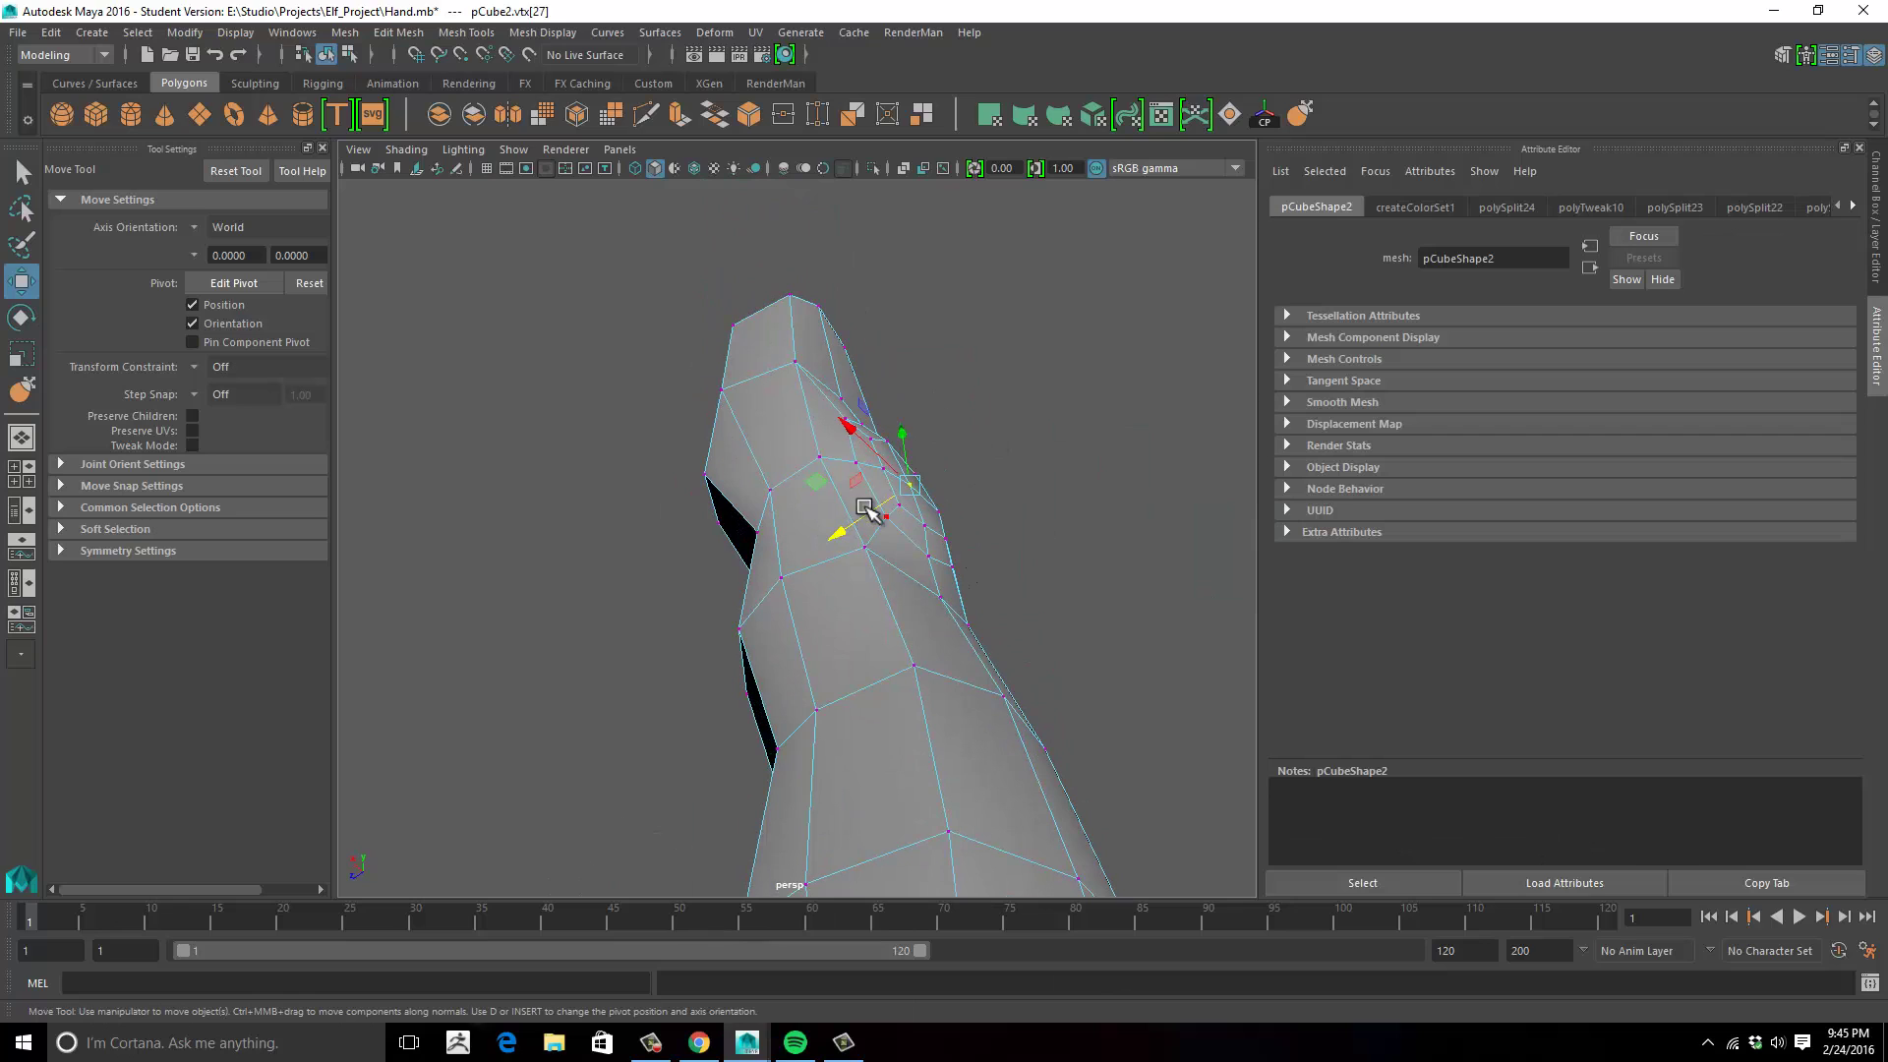
left_click_drag(870, 513, 988, 496)
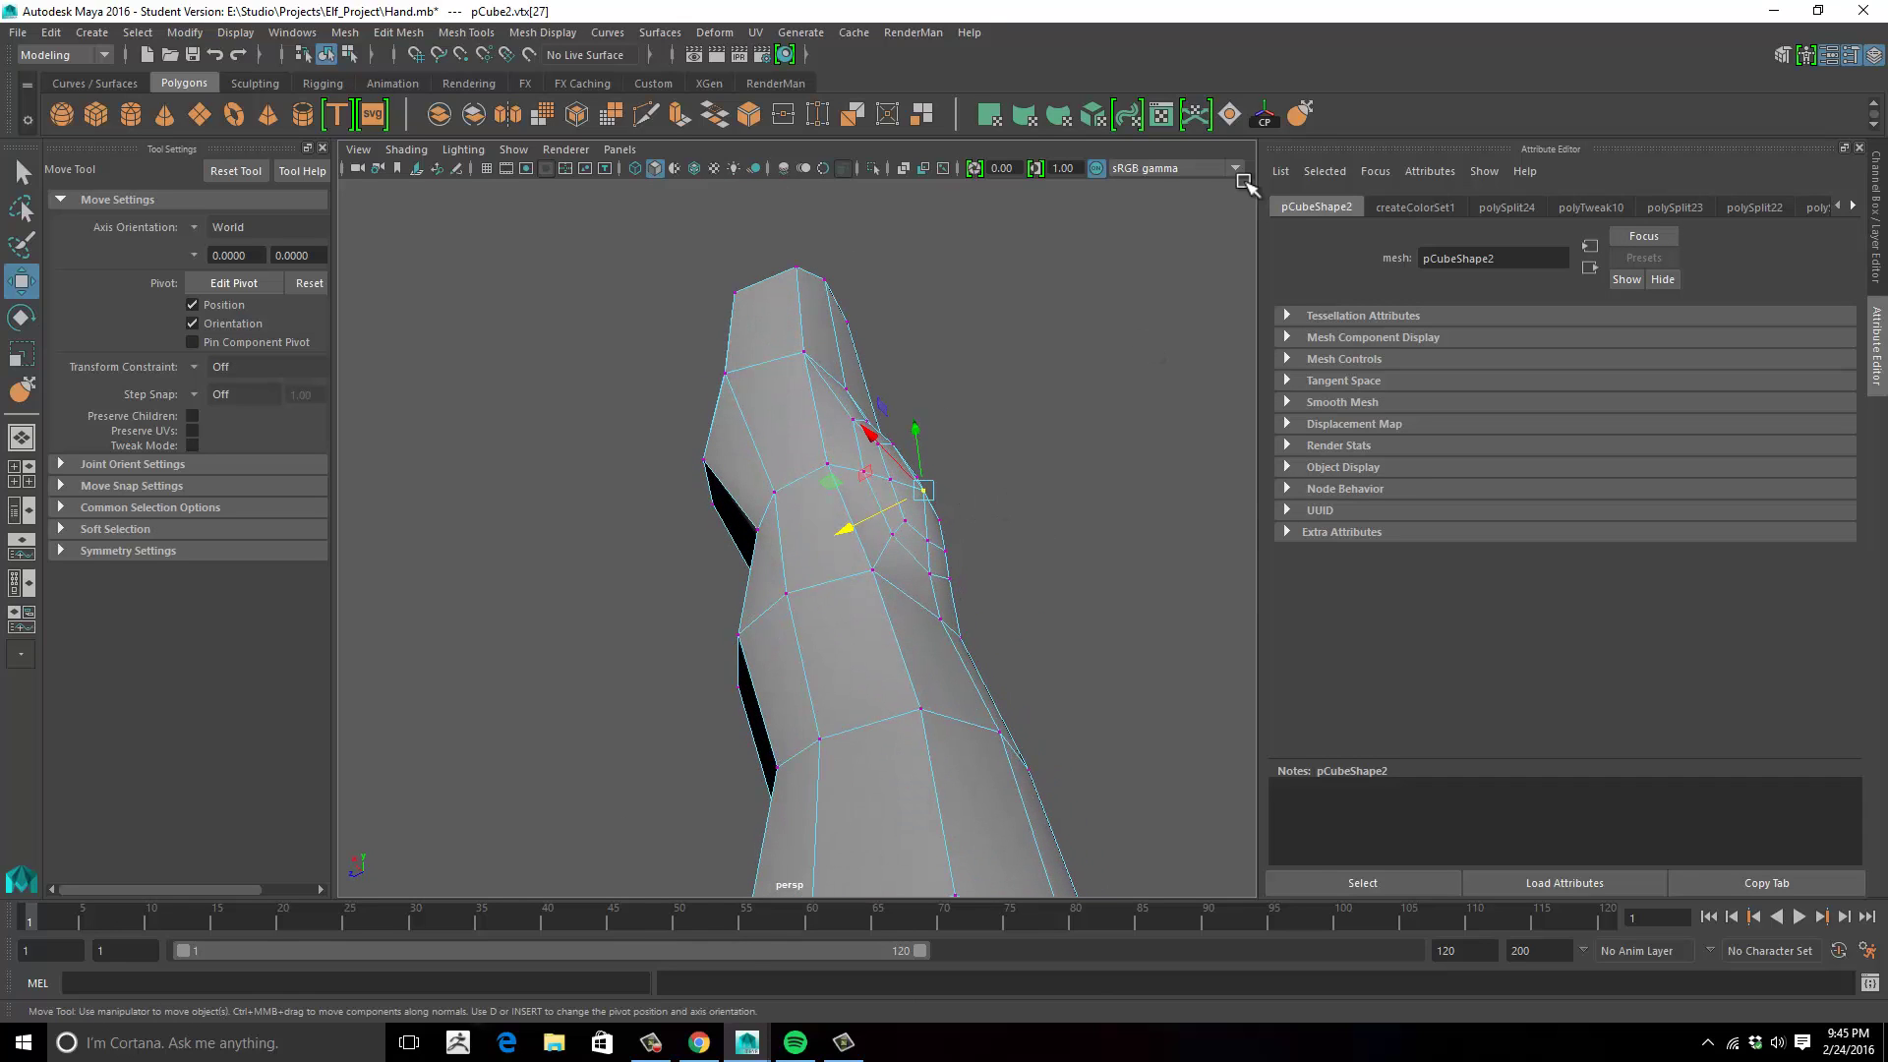
Reselect the whole finger in object mode and reactivate the Grab tool on it.
right_click_drag(868, 494, 964, 467)
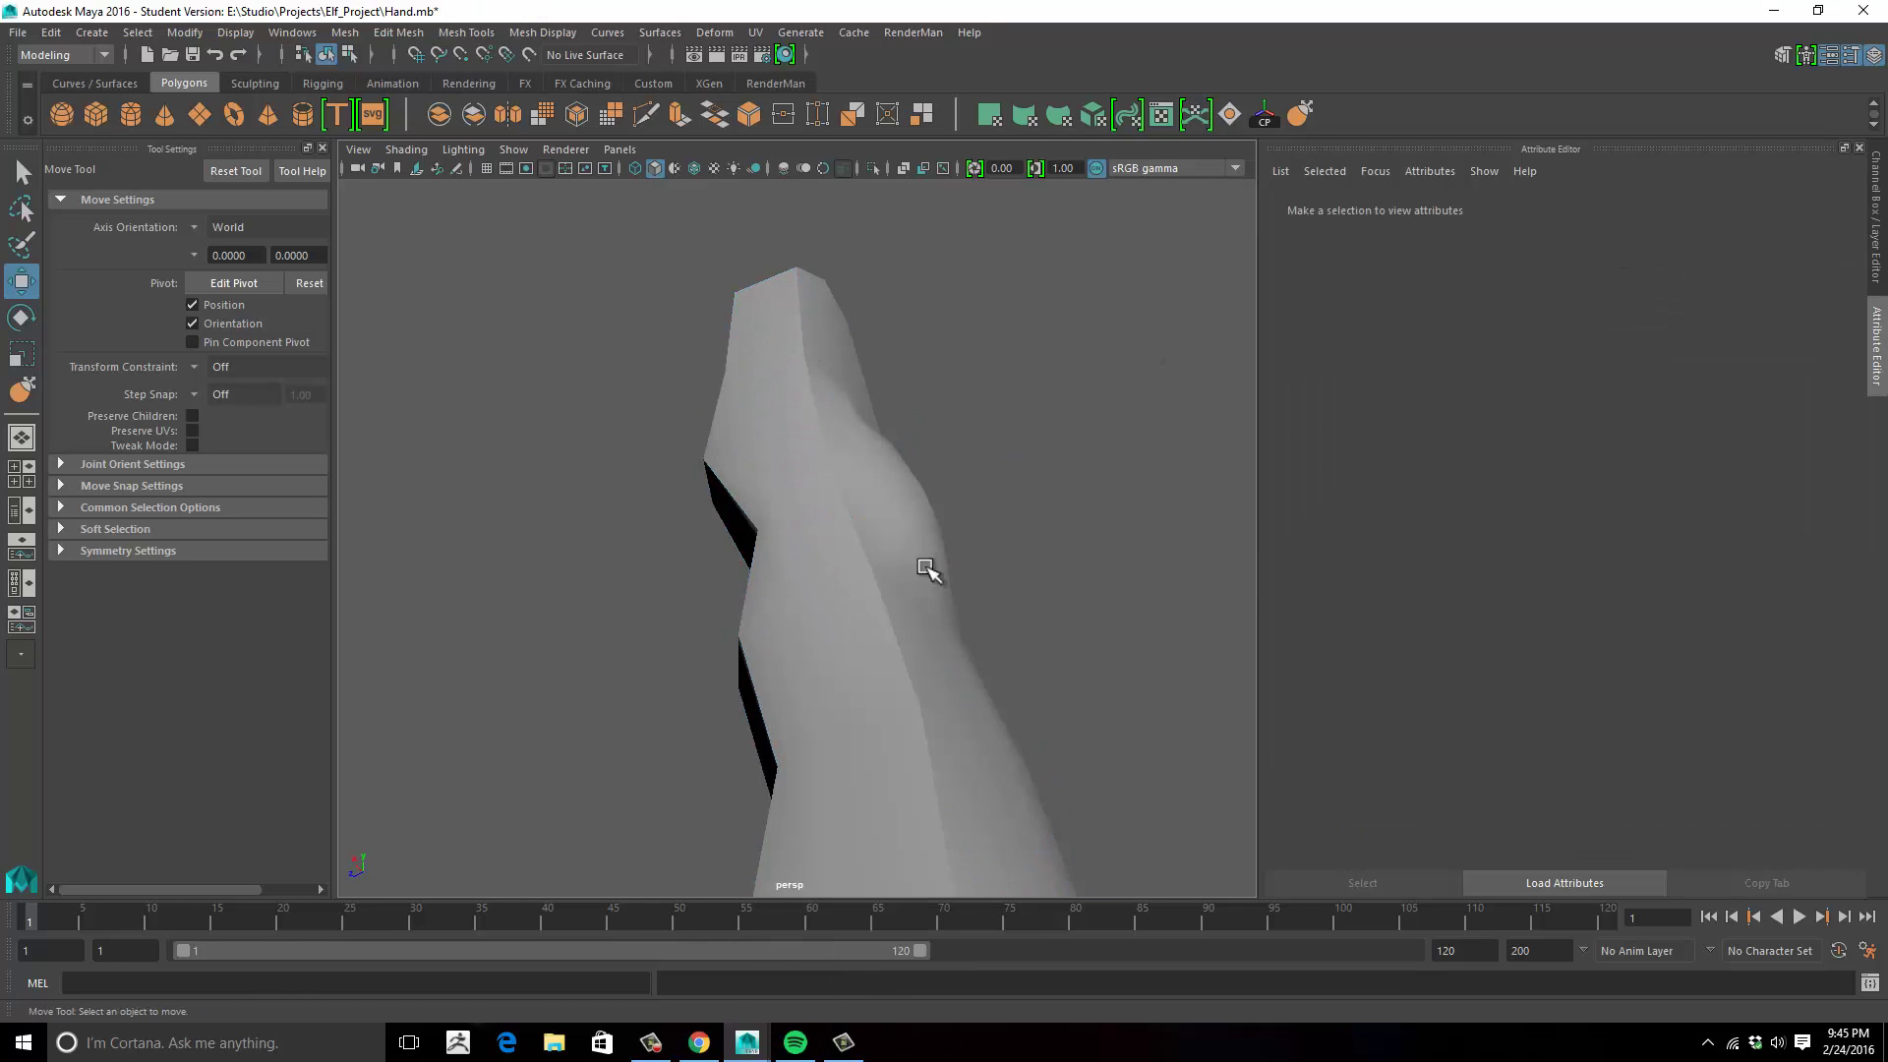
left_click(922, 569)
key("y")
mouse_move(1102, 423)
left_mouse_down("alt")
mouse_move(857, 514)
mouse_move(839, 469)
mouse_move(873, 518)
mouse_move(822, 552)
mouse_move(858, 487)
mouse_move(1214, 455)
mouse_move(906, 527)
mouse_move(953, 521)
mouse_move(758, 520)
mouse_move(935, 527)
mouse_move(967, 503)
left_mouse_up("alt")
scroll(967, 503, "down", 7)
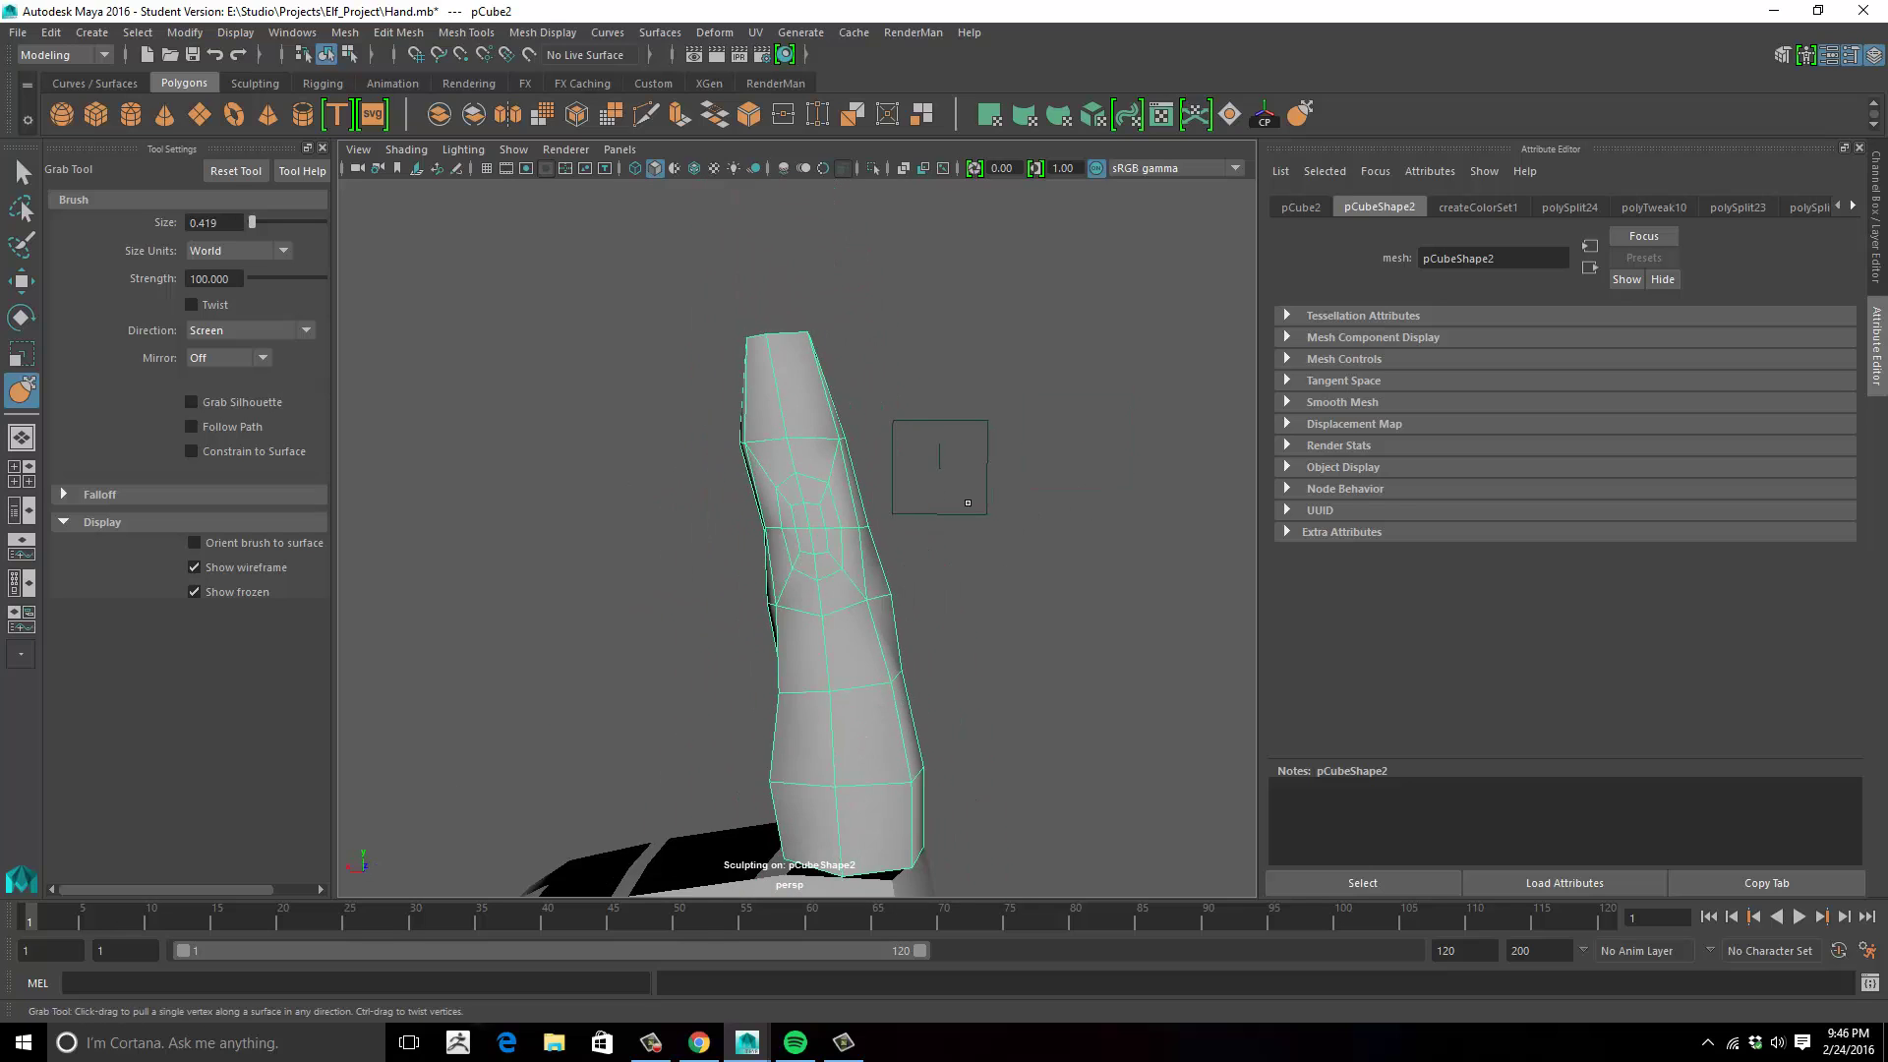
middle_click_drag(935, 522, 946, 364, "alt")
mouse_move(941, 401)
left_mouse_down("alt")
mouse_move(969, 400)
mouse_move(969, 337)
mouse_move(1139, 373)
mouse_move(943, 379)
mouse_move(948, 397)
mouse_move(1029, 404)
mouse_move(873, 236)
left_mouse_up("alt")
scroll(1023, 390, "up", 5)
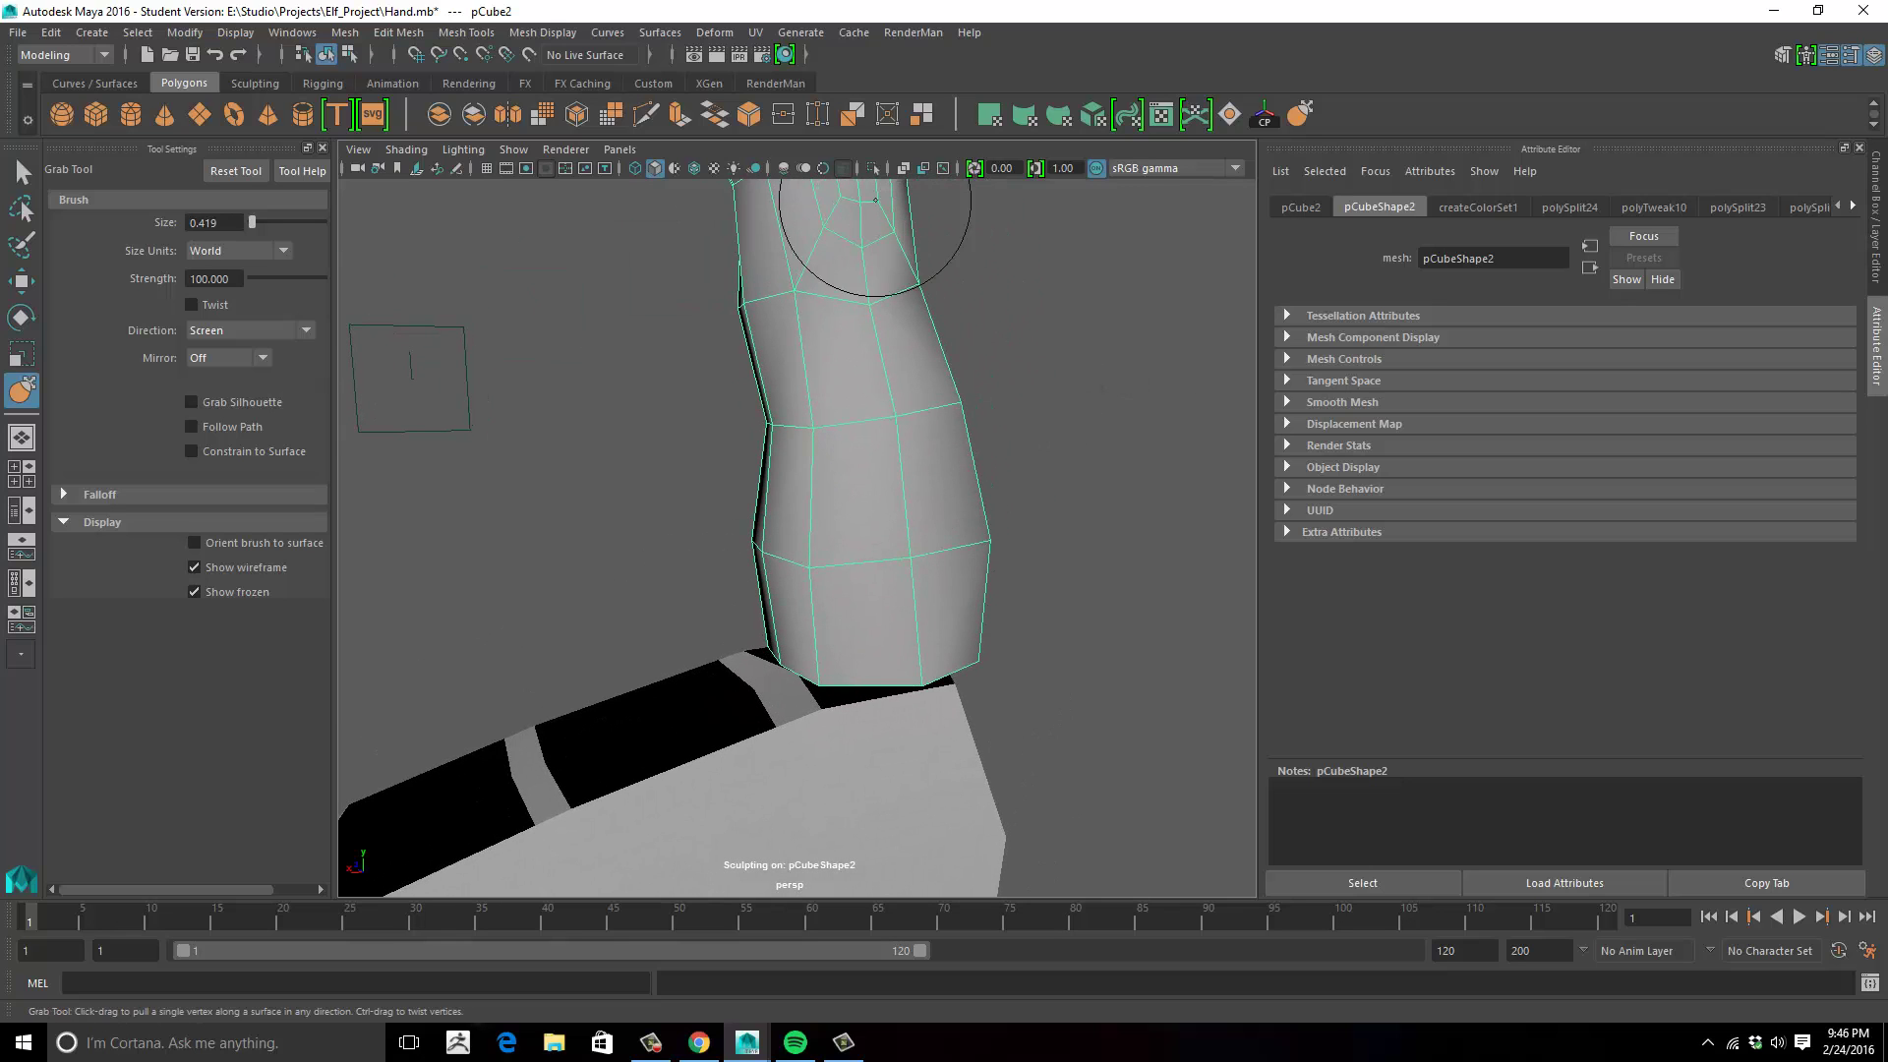
Cut a closed diamond of edges around the centre vertex of the finger's lower joint with Multi-Cut.
left_click(646, 114)
left_click_drag(786, 325, 876, 413, "alt")
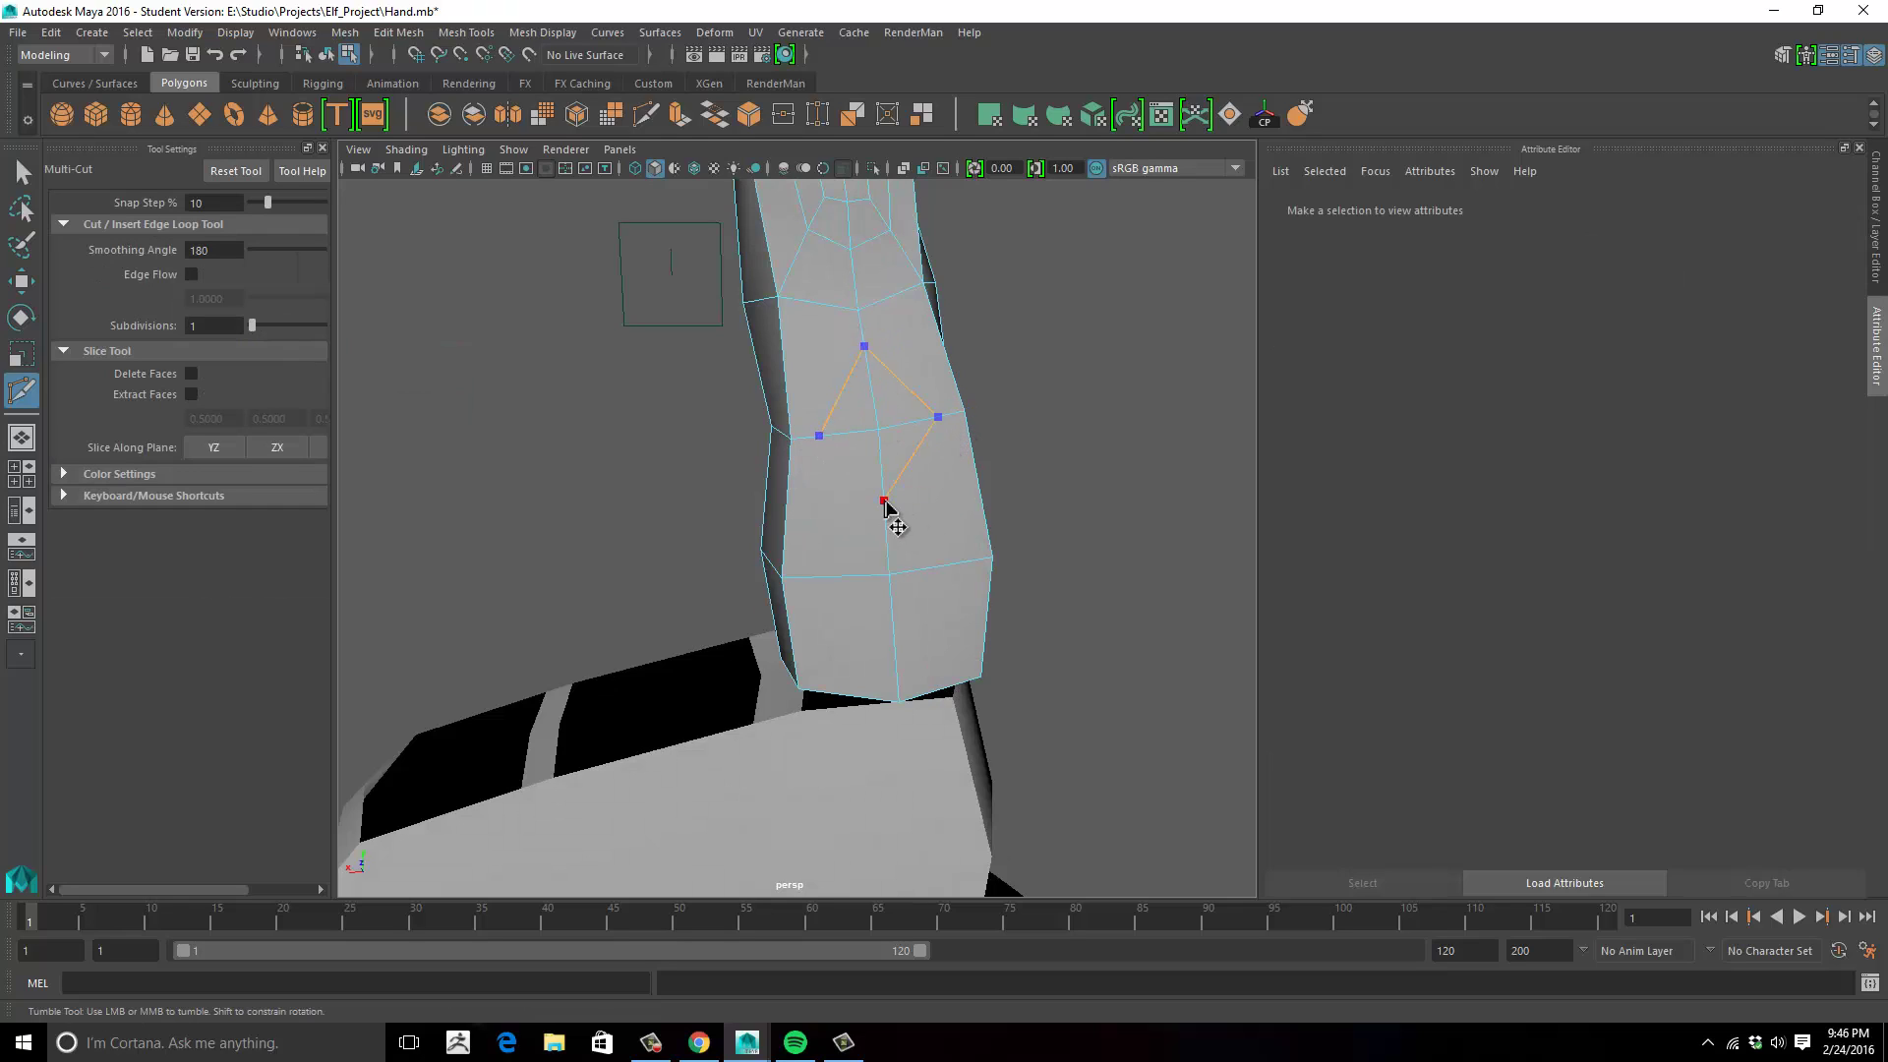
right_click(965, 468)
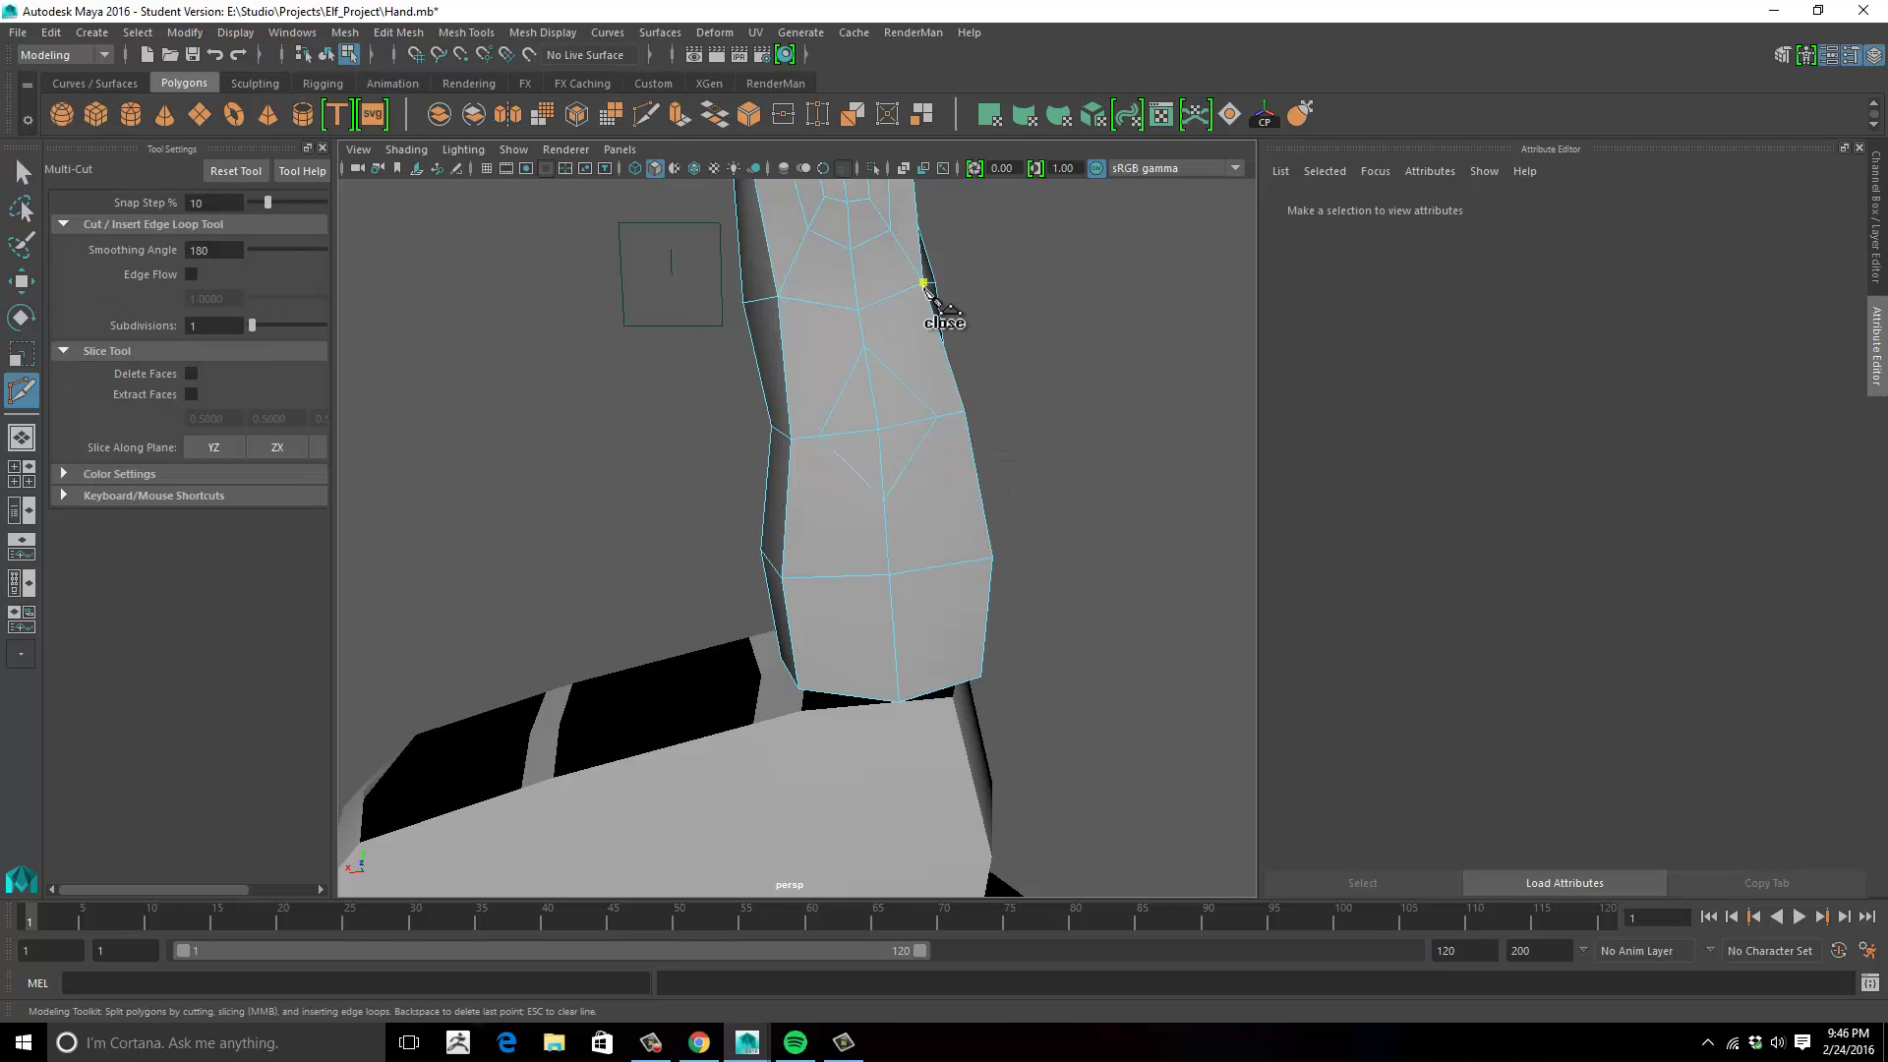
Cut edges with Multi-Cut from the four surrounding corner vertices to the sides of the diamond on the finger's lower joint.
left_click(894, 388)
key("q")
key("g")
left_click(778, 296)
key("q")
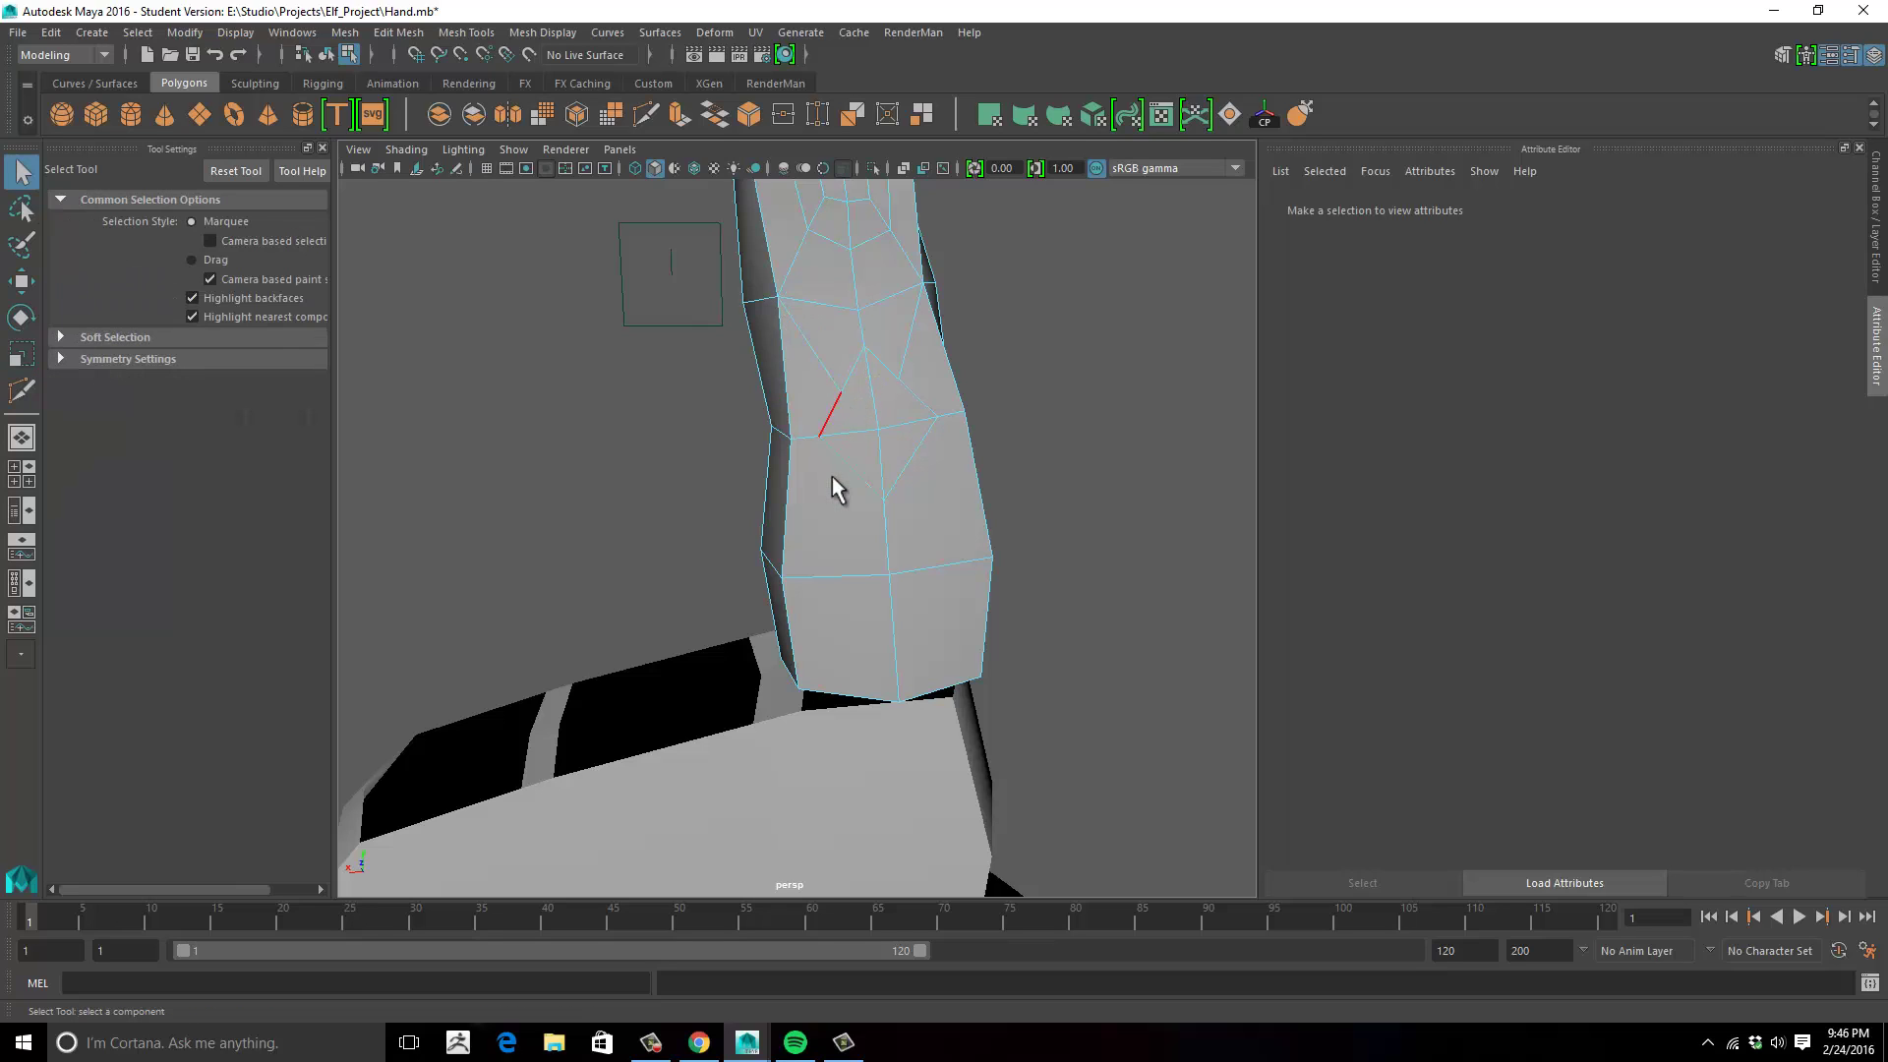
key("g")
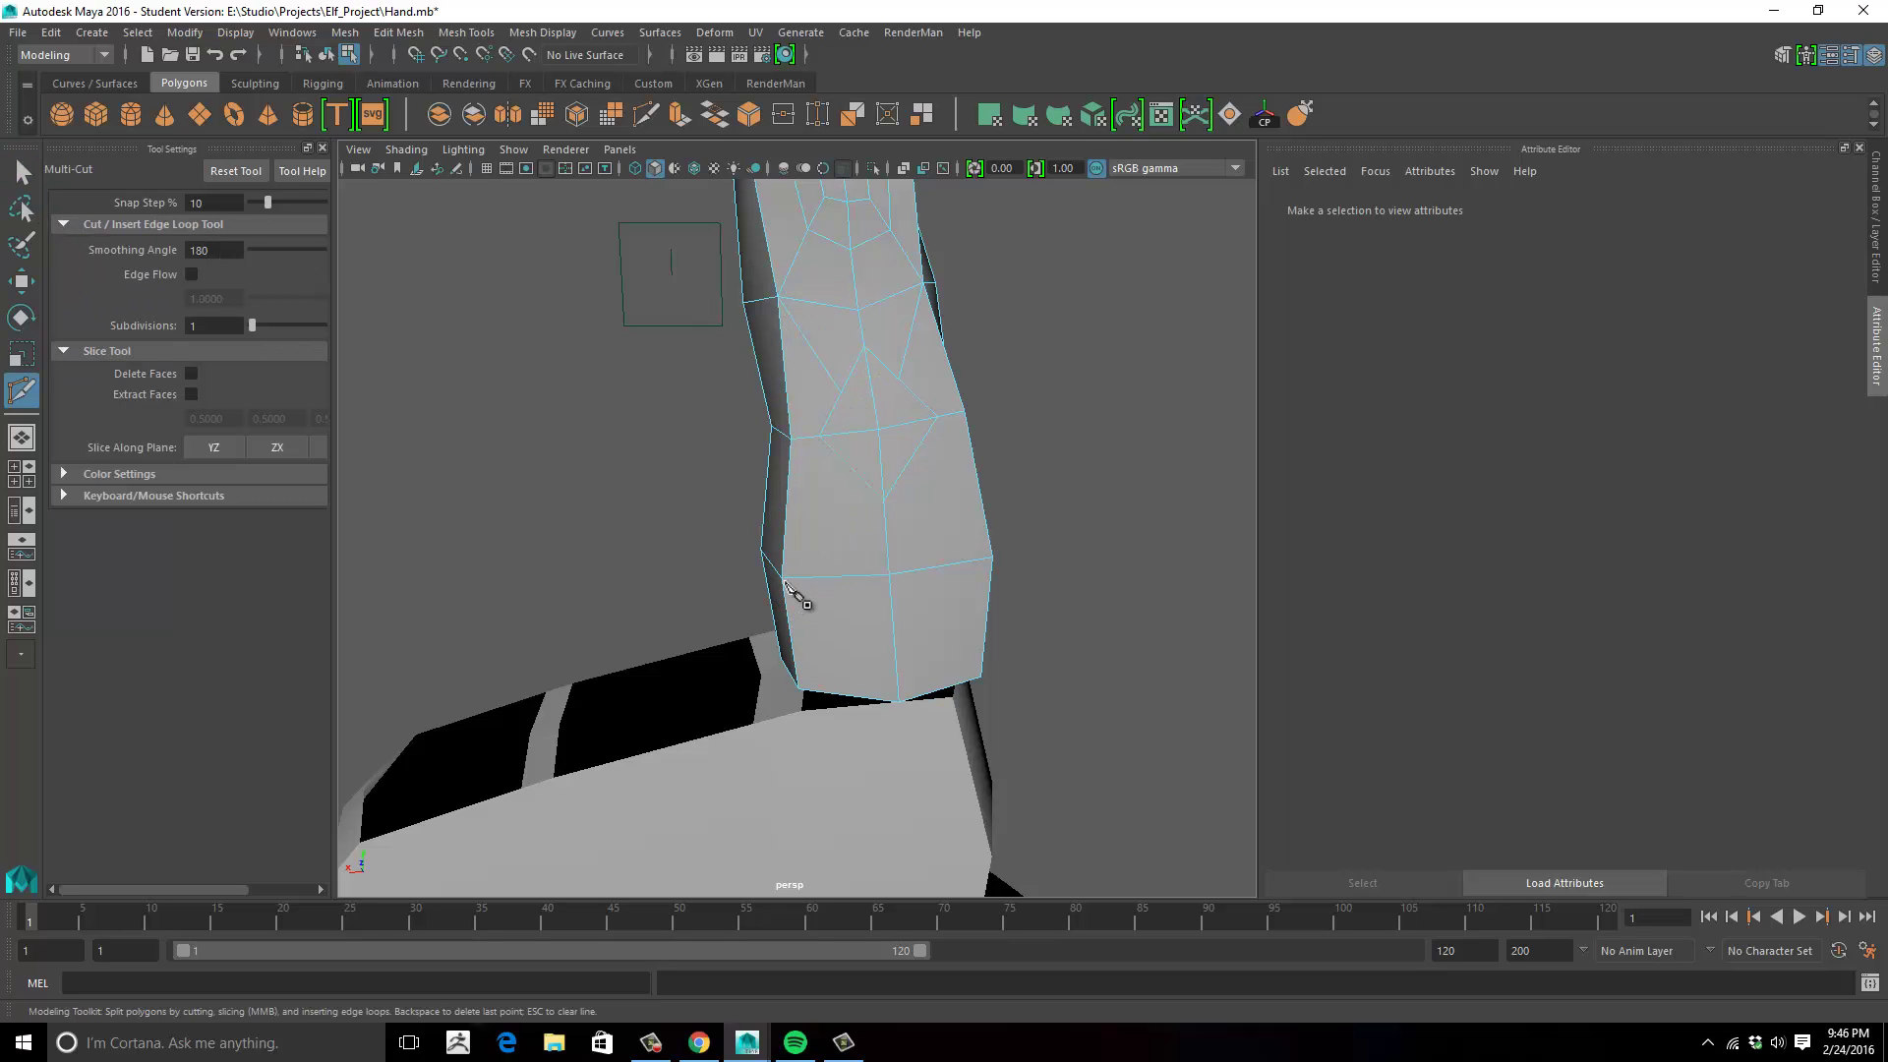
left_click(856, 472)
key("q")
key("g")
left_click(991, 558)
key("q")
Select the four new vertices on the diamond's sides and scale them outward to form a rounder ring.
key("w")
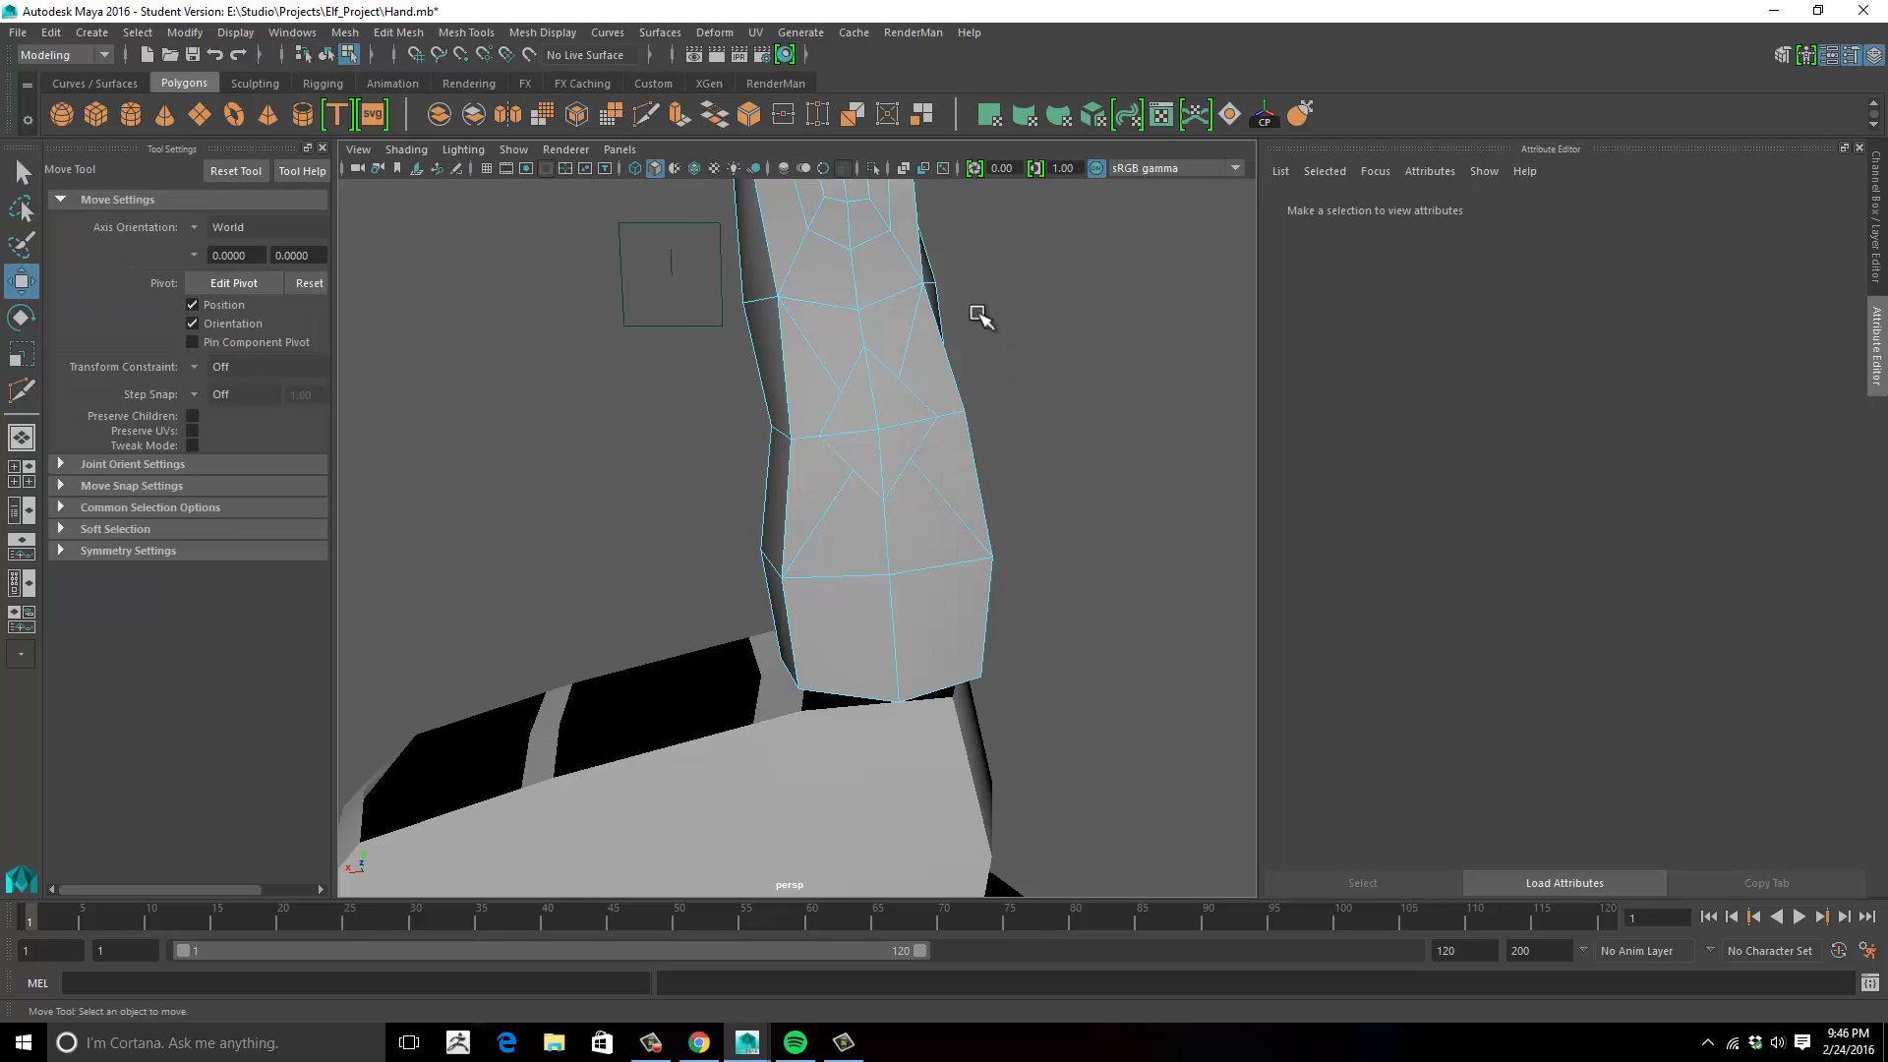
right_click_drag(925, 387, 775, 374)
left_click(844, 395)
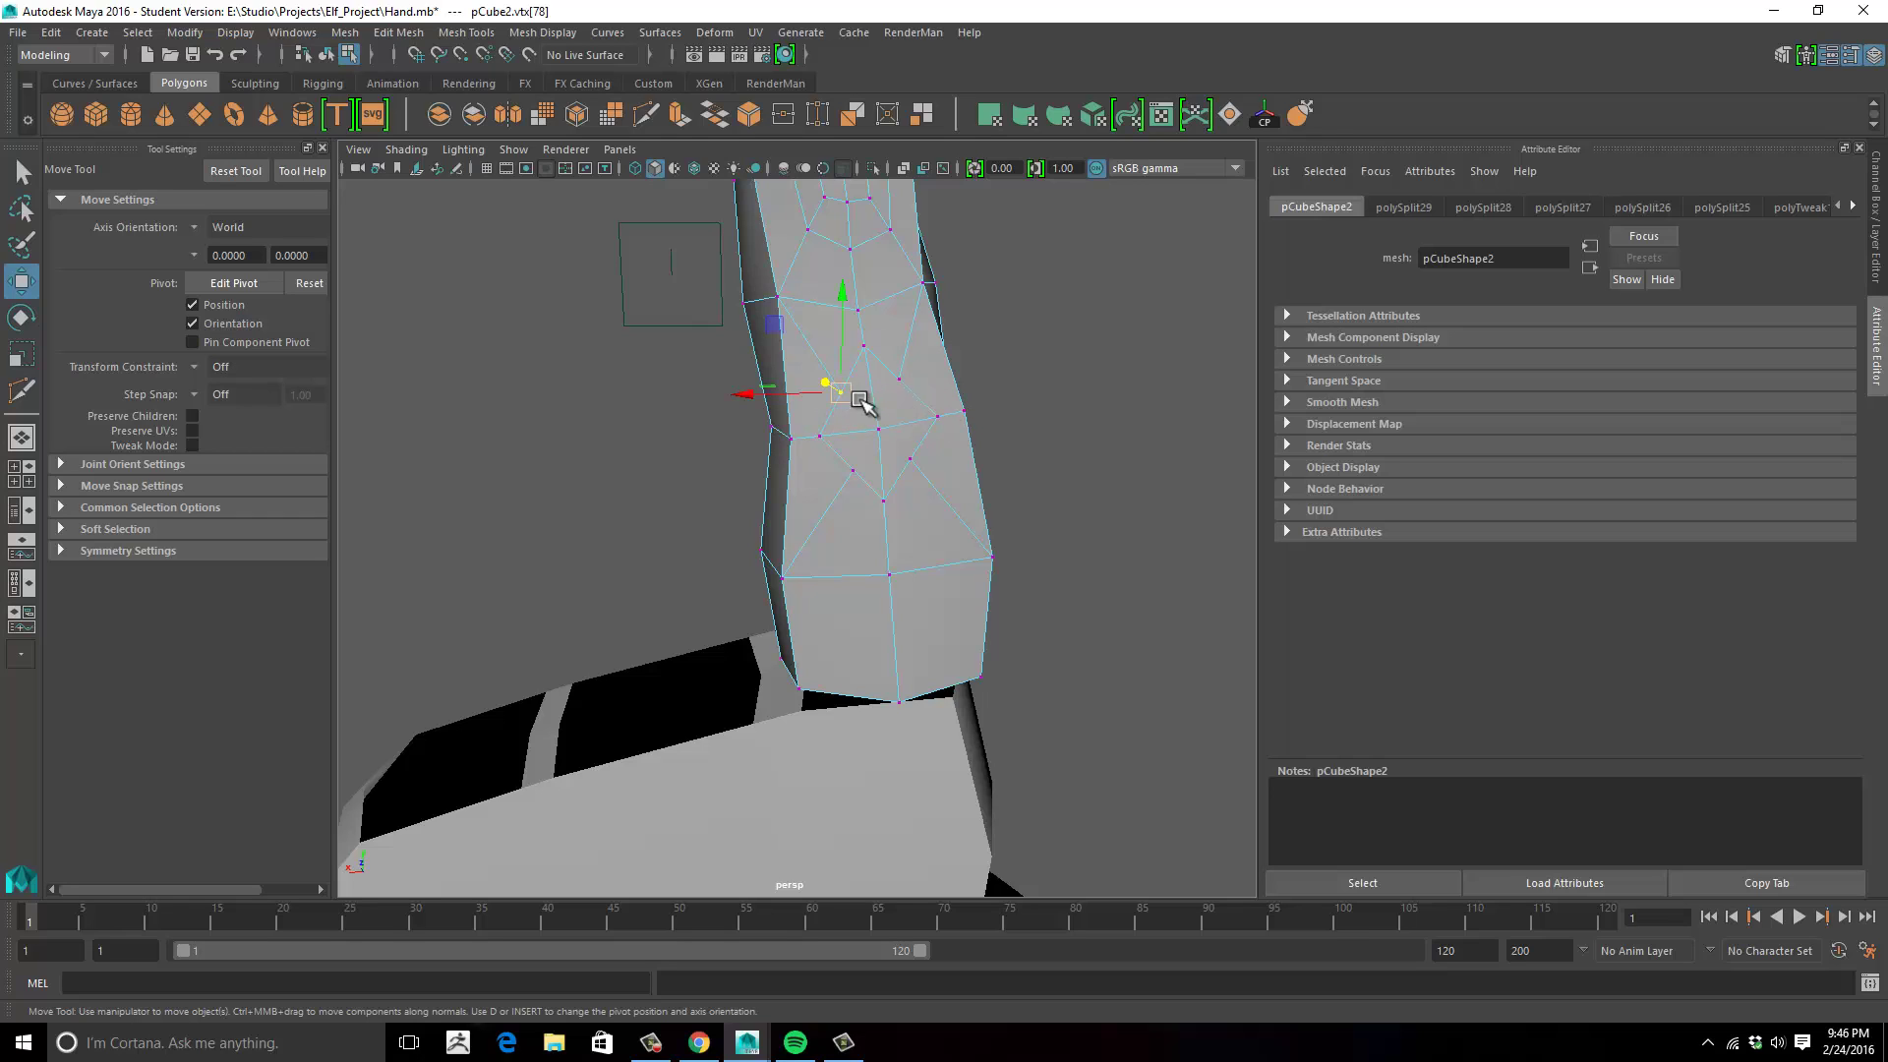
left_click(912, 460, "shift")
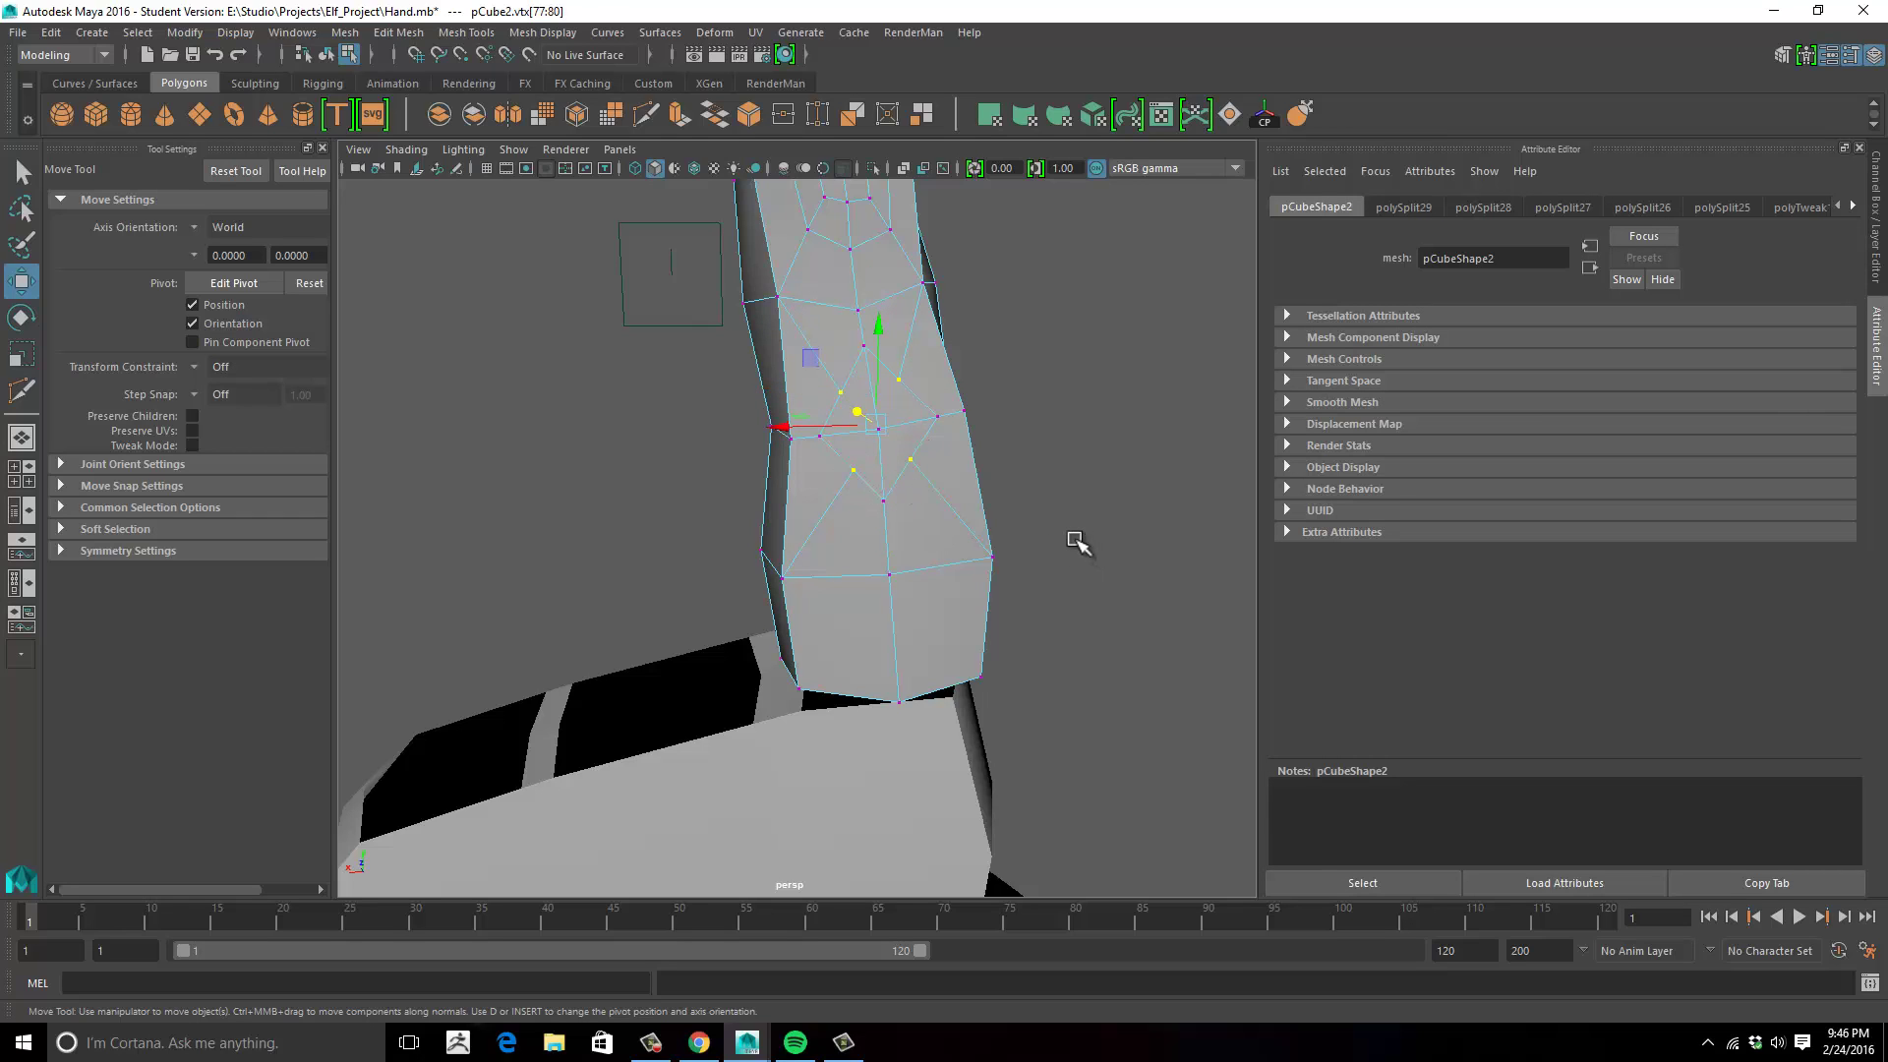
key("r")
left_click_drag(880, 428, 900, 420)
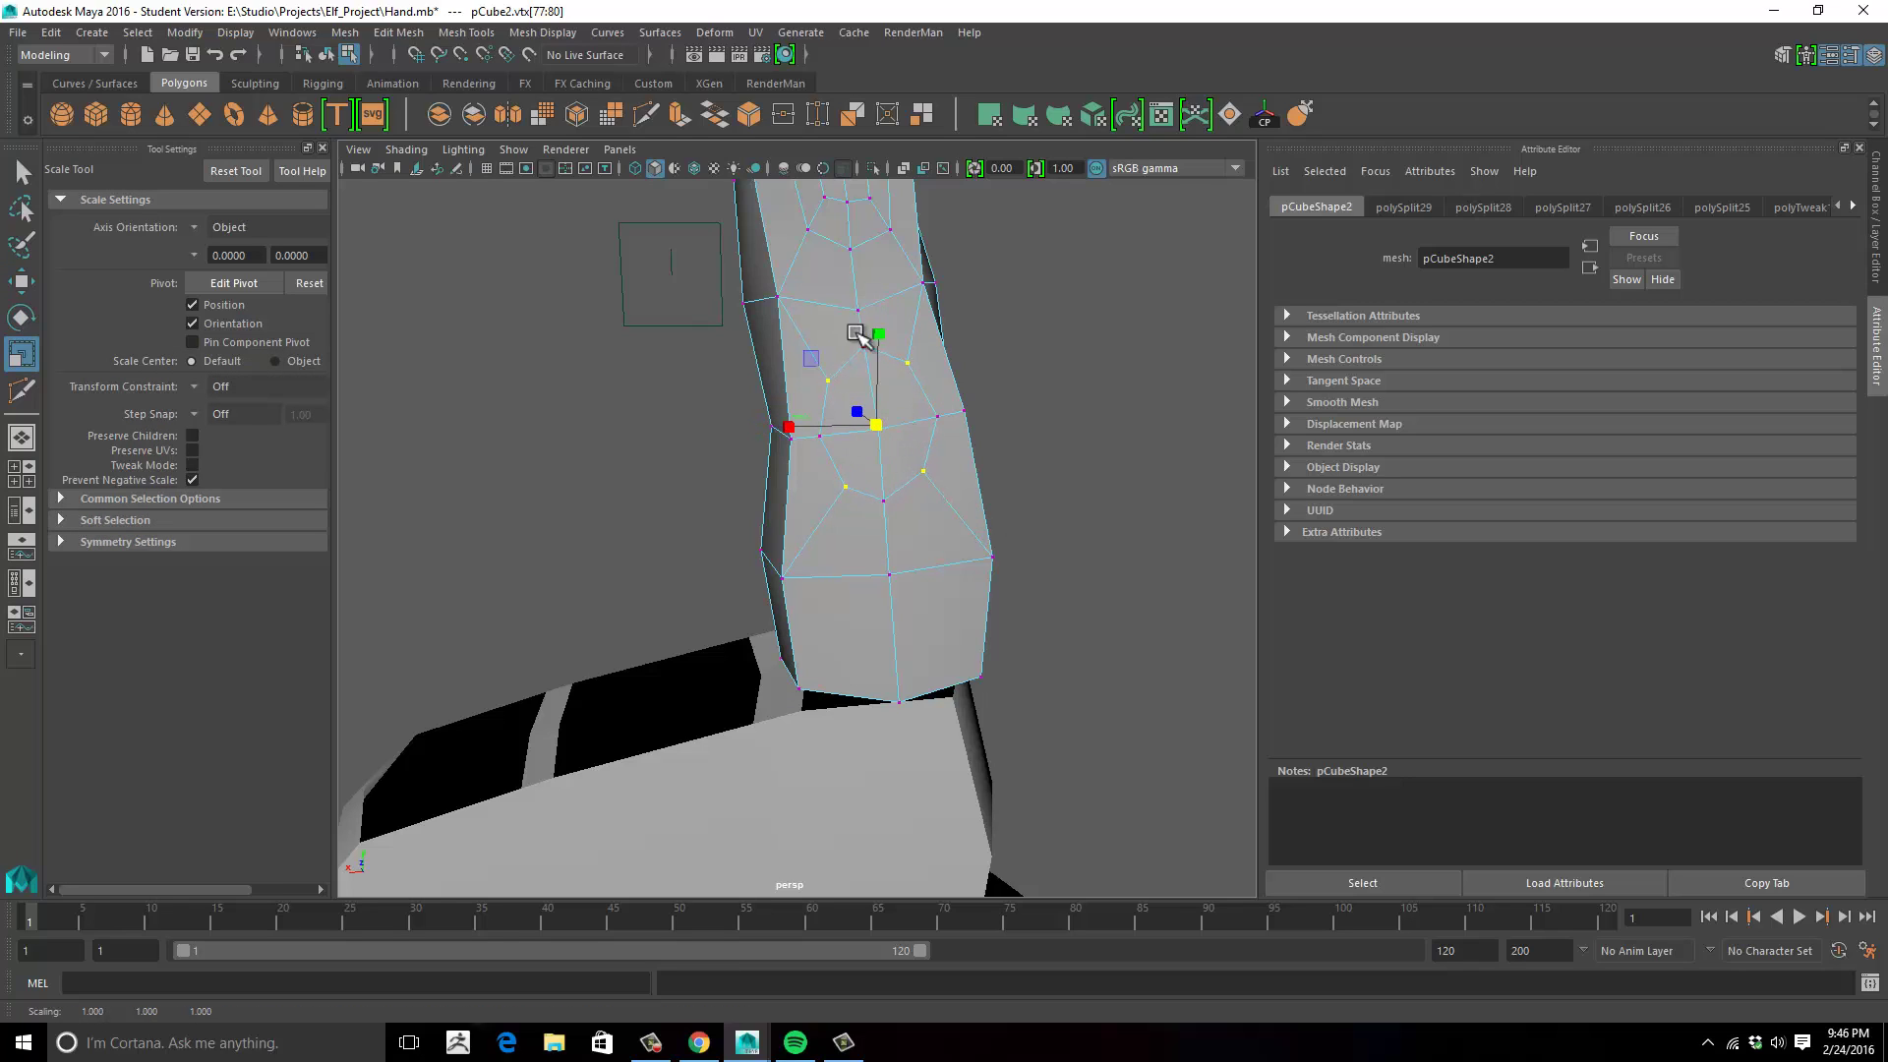
Select the ring vertices around the lower knuckle and pull them outward from the finger with the Move tool.
left_click_drag(944, 325, 815, 340, "alt")
left_click(649, 411)
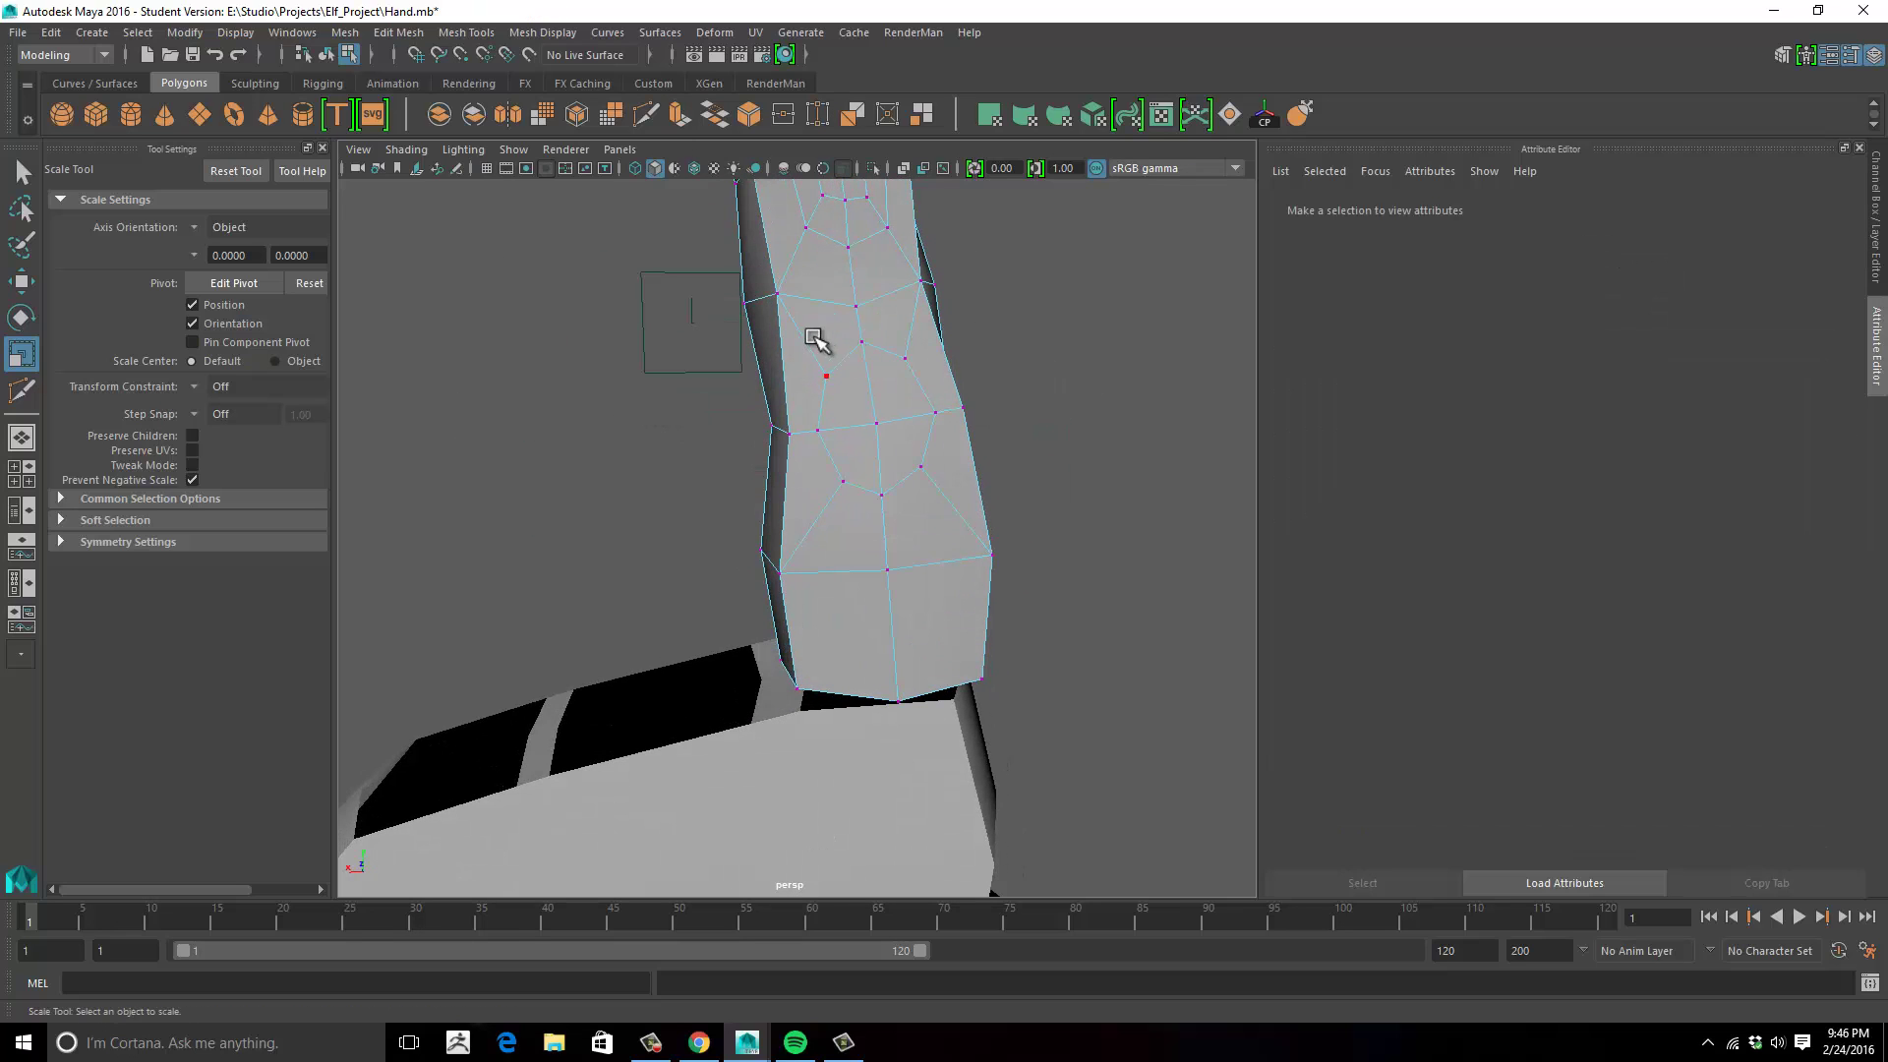
mouse_move(925, 489)
left_mouse_down()
mouse_move(935, 503)
mouse_move(941, 483)
left_mouse_up()
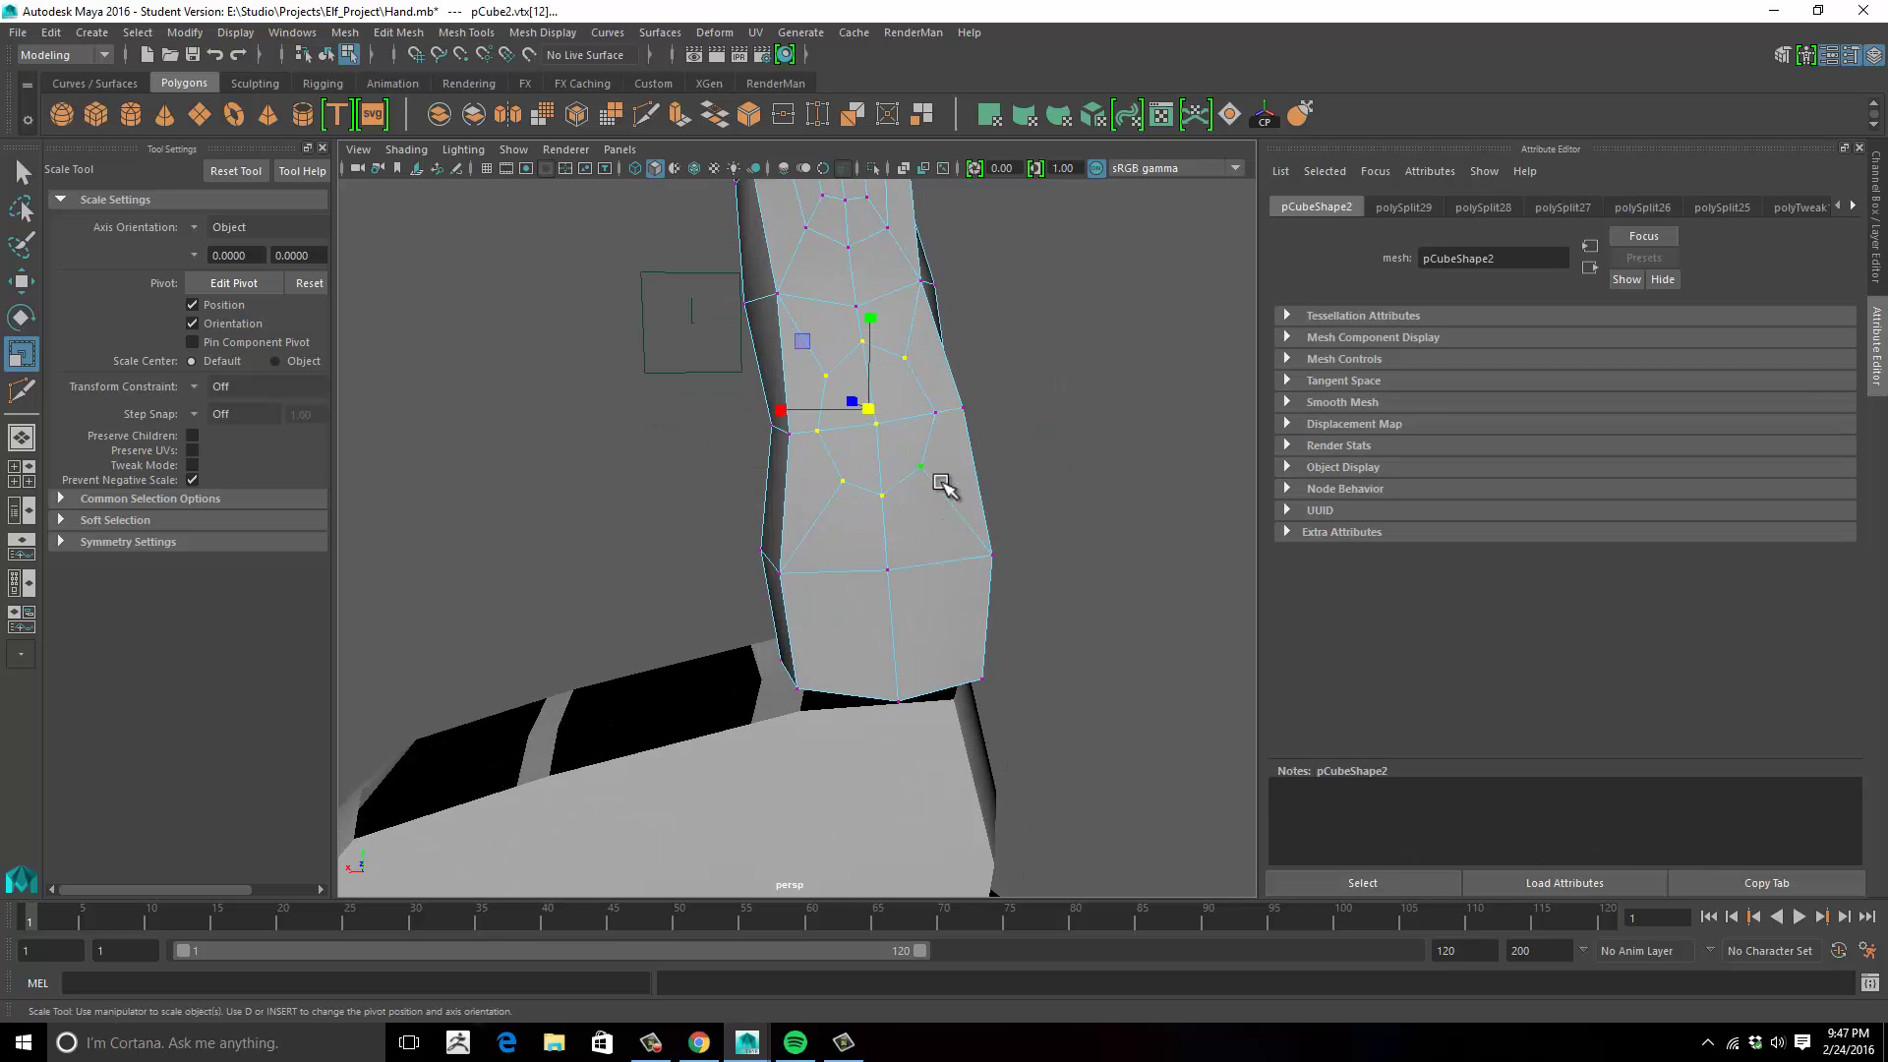
left_click_drag(935, 415, 759, 477, "alt")
left_click_drag(587, 258, 817, 537, "ctrl")
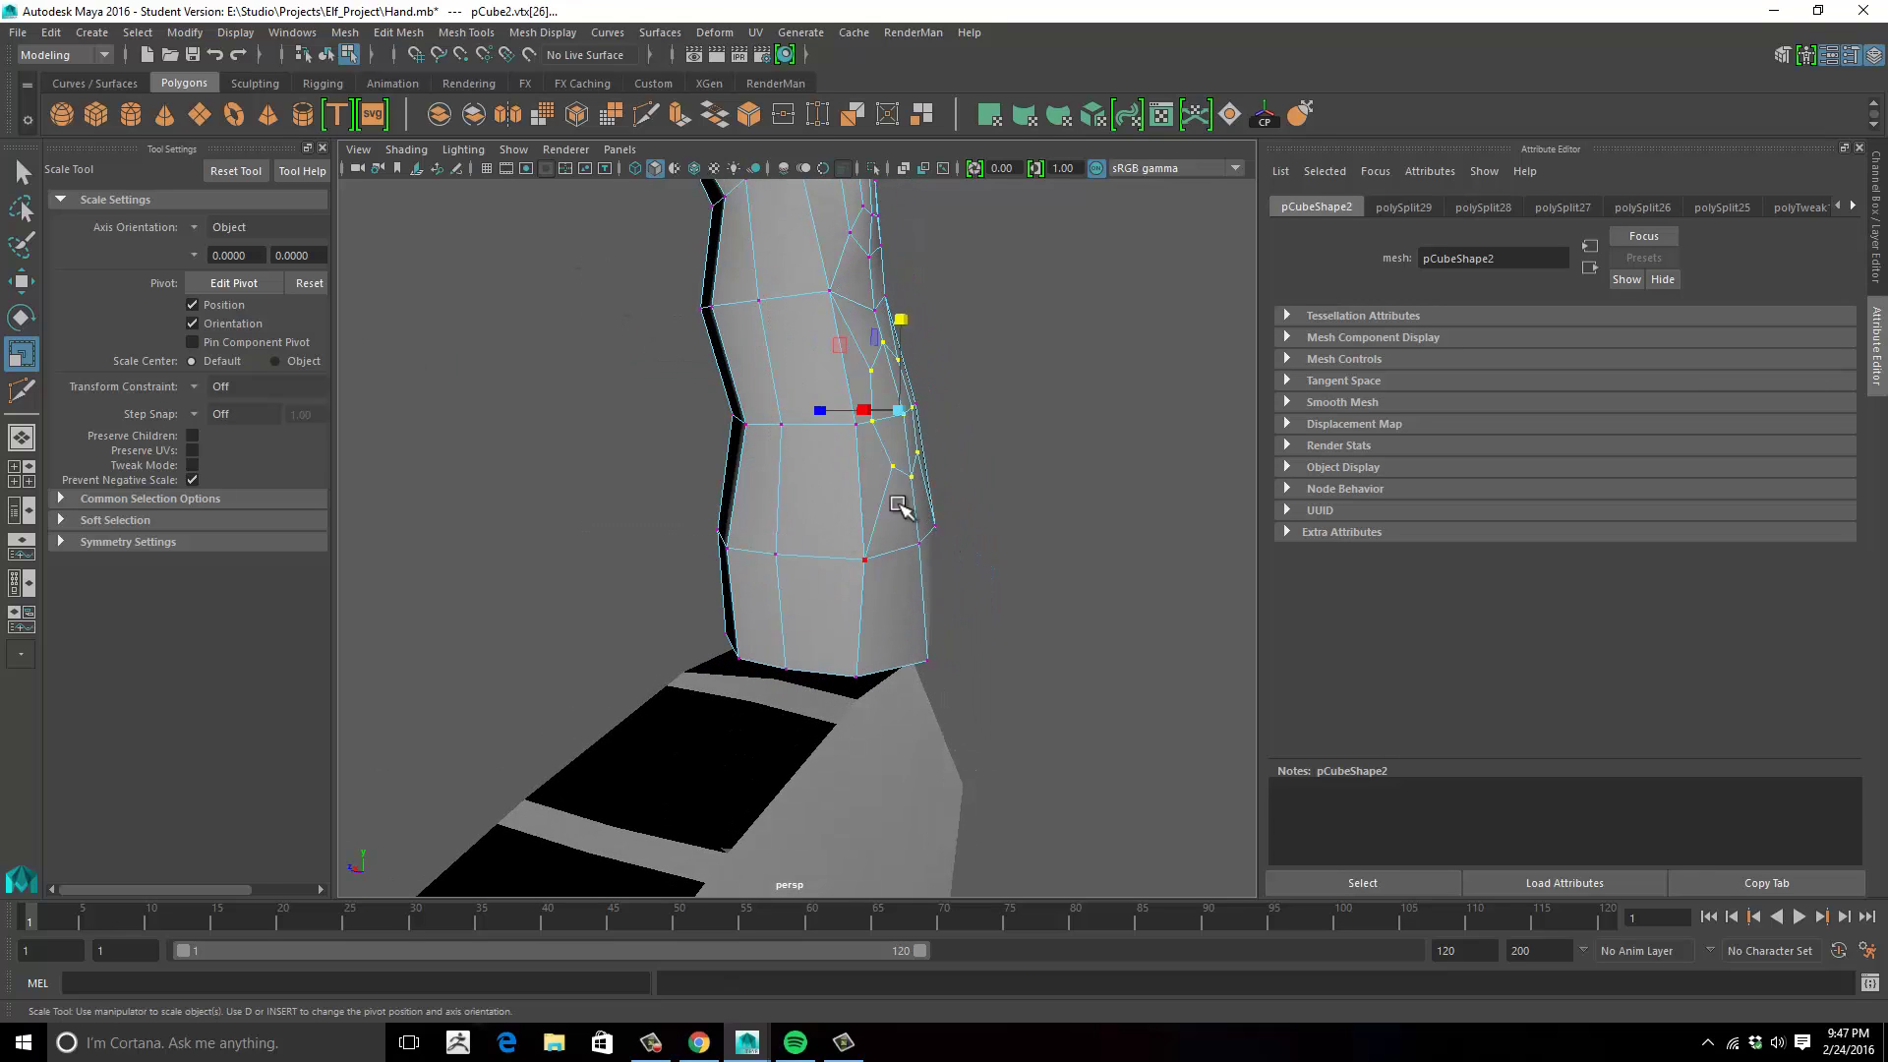
left_click_drag(934, 496, 904, 489, "alt")
key("w")
left_click_drag(834, 408, 689, 246)
Insert an edge loop around the finger just above the lower knuckle ring with Multi-Cut and preview the mesh smoothed.
left_click(647, 116)
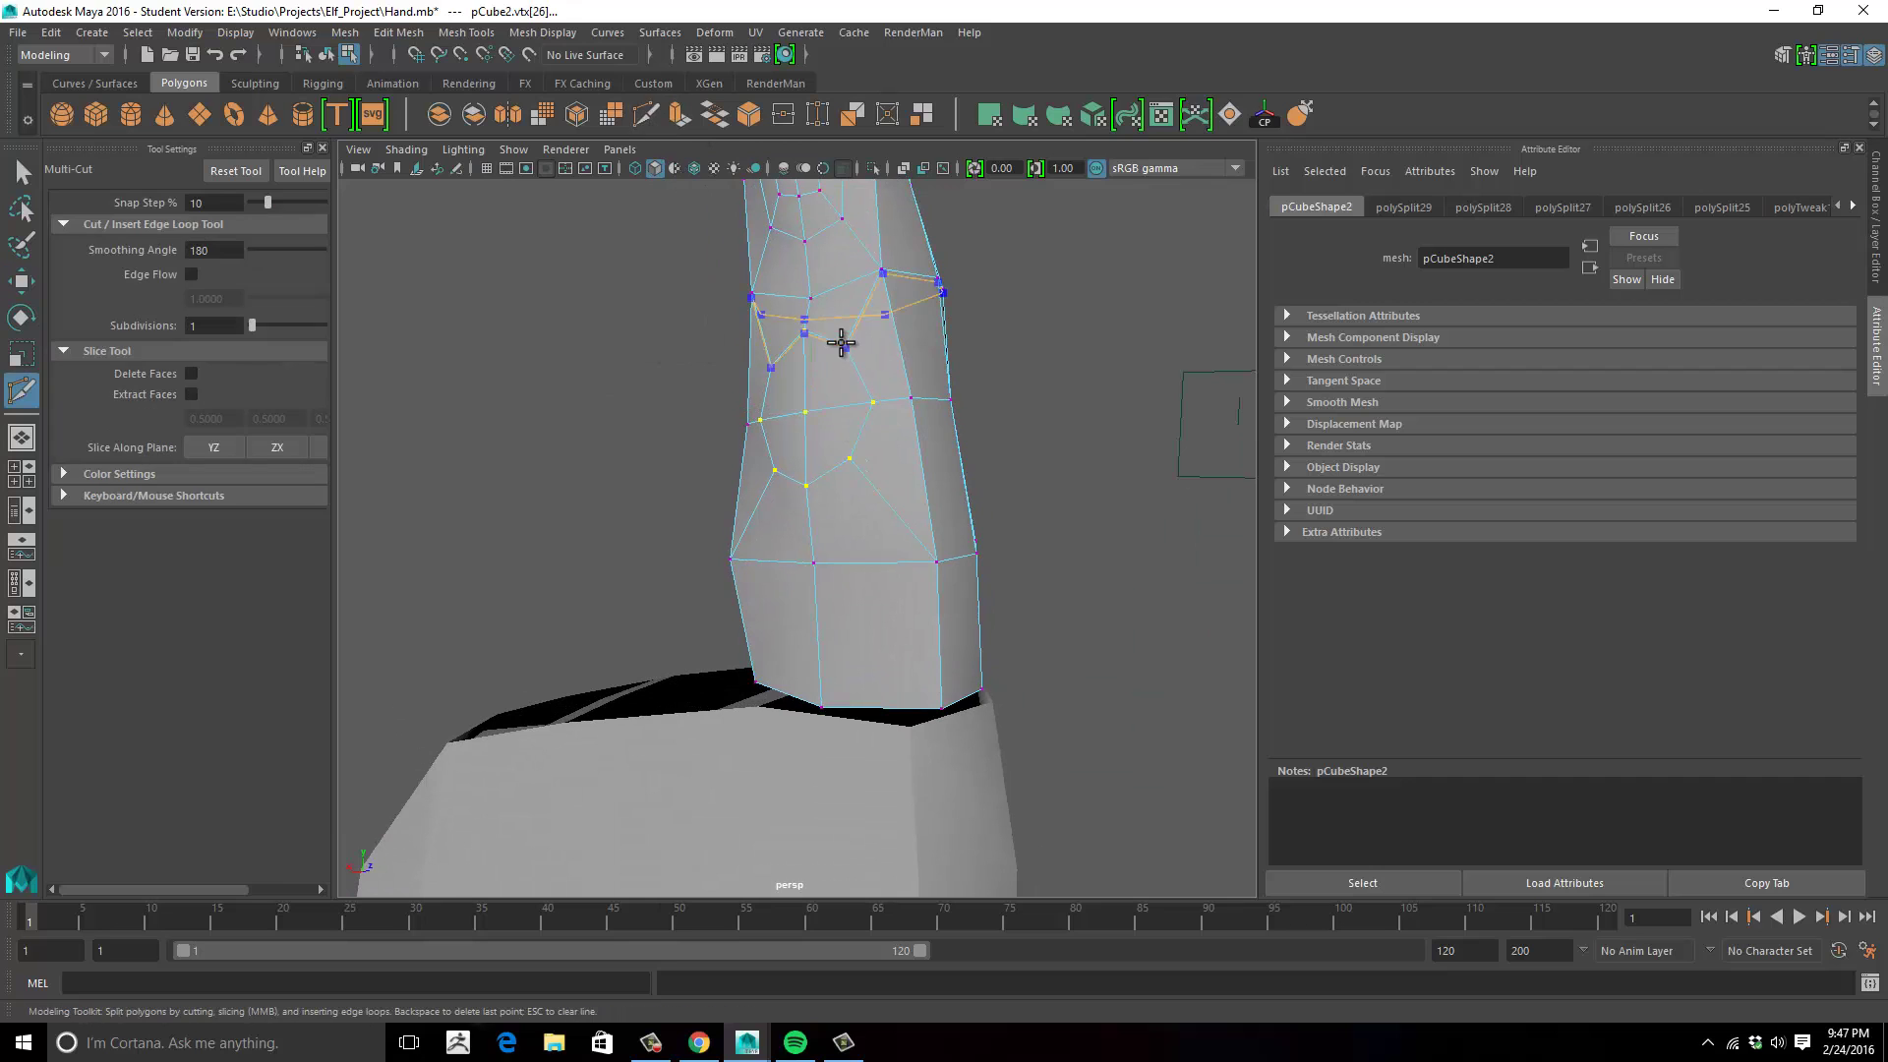
left_click(856, 310, "ctrl")
left_click_drag(1042, 374, 906, 425, "alt")
key("3")
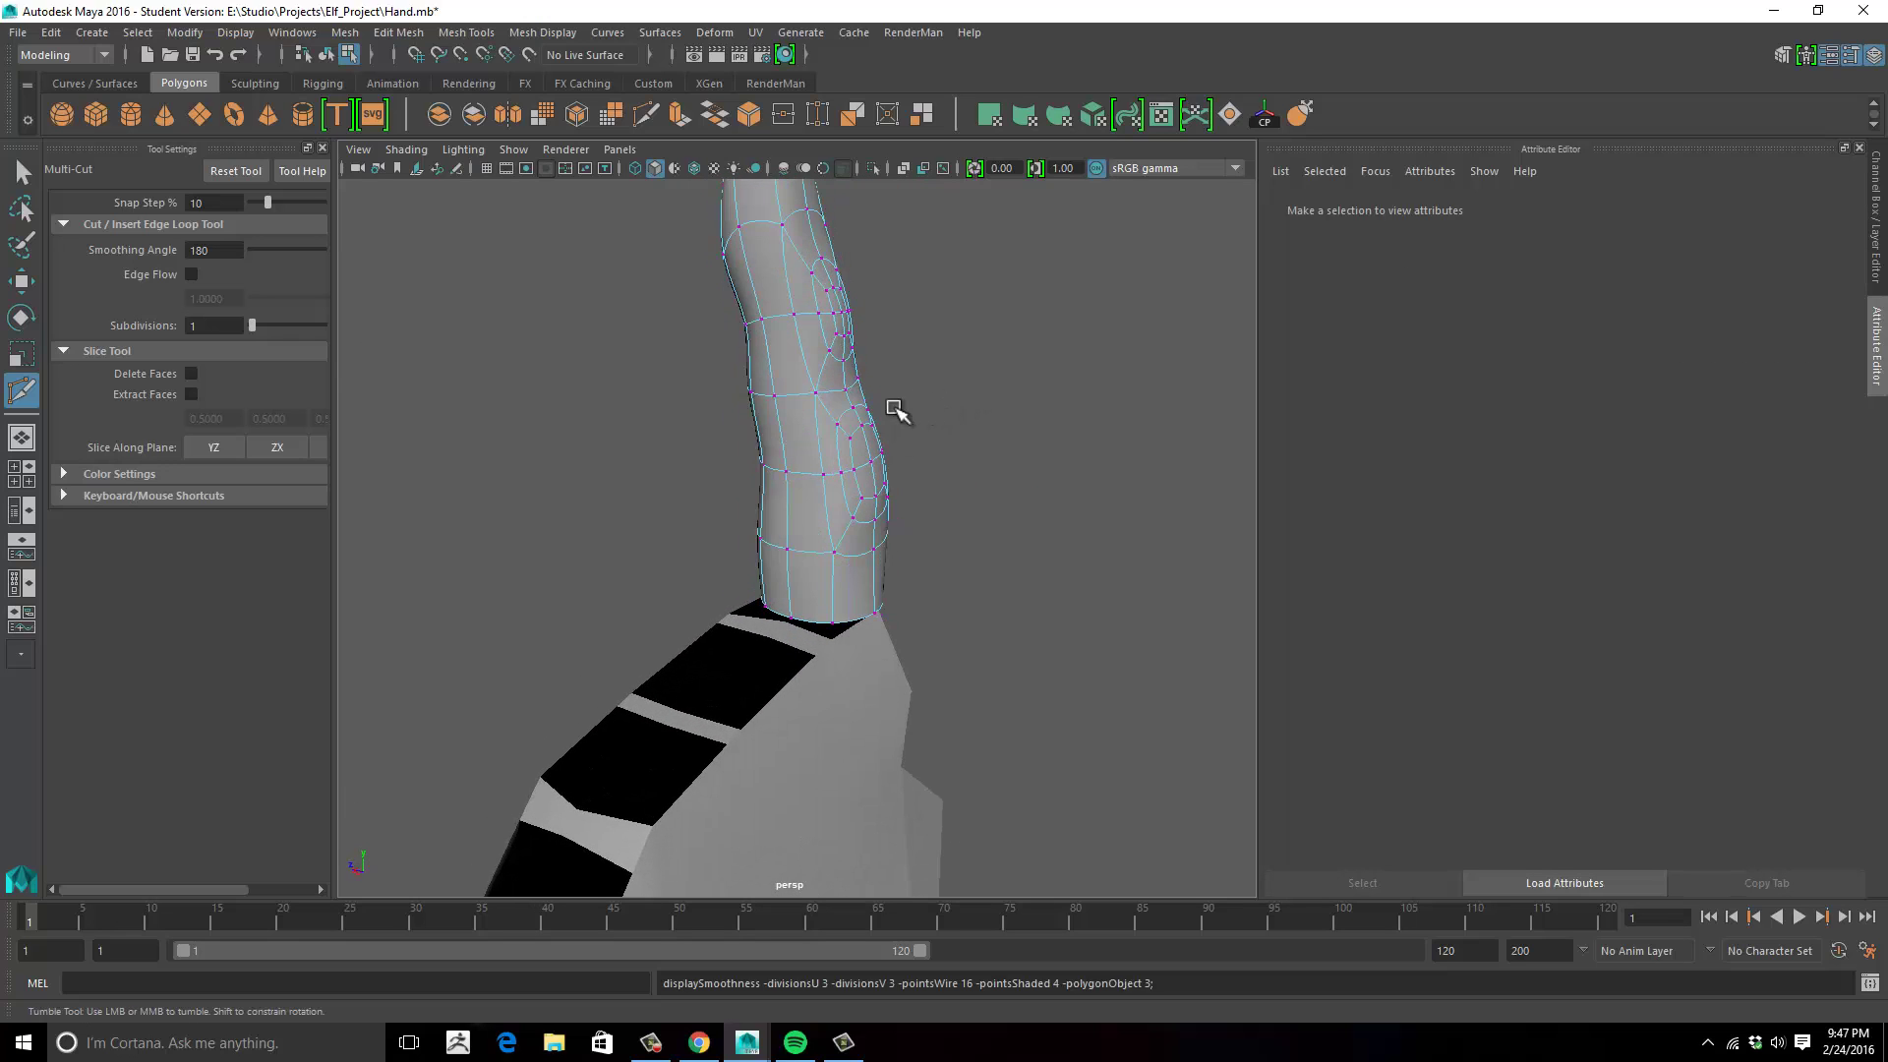
Return to object mode, select the finger and turn off its smooth preview.
key("w")
right_click_drag(799, 406, 903, 374)
left_click_drag(1015, 401, 914, 431, "alt")
scroll(813, 446, "up", 6)
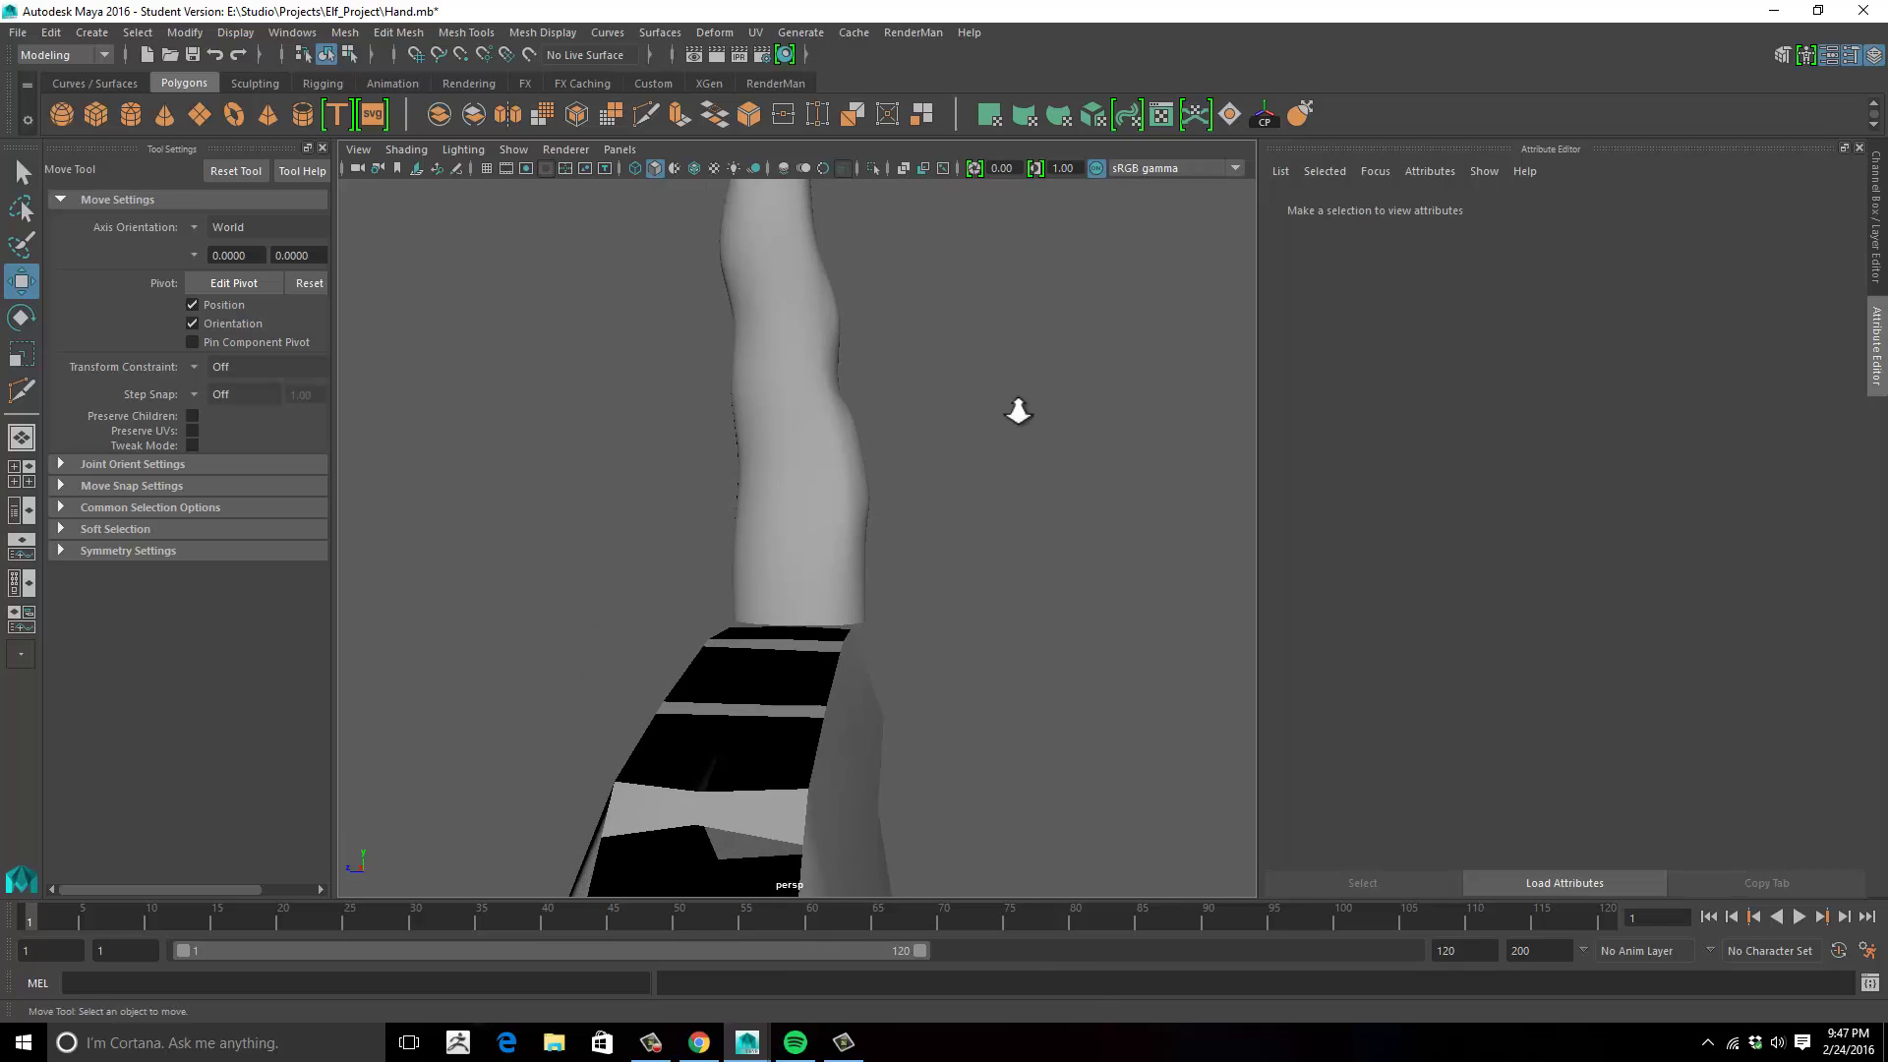
left_click(815, 442)
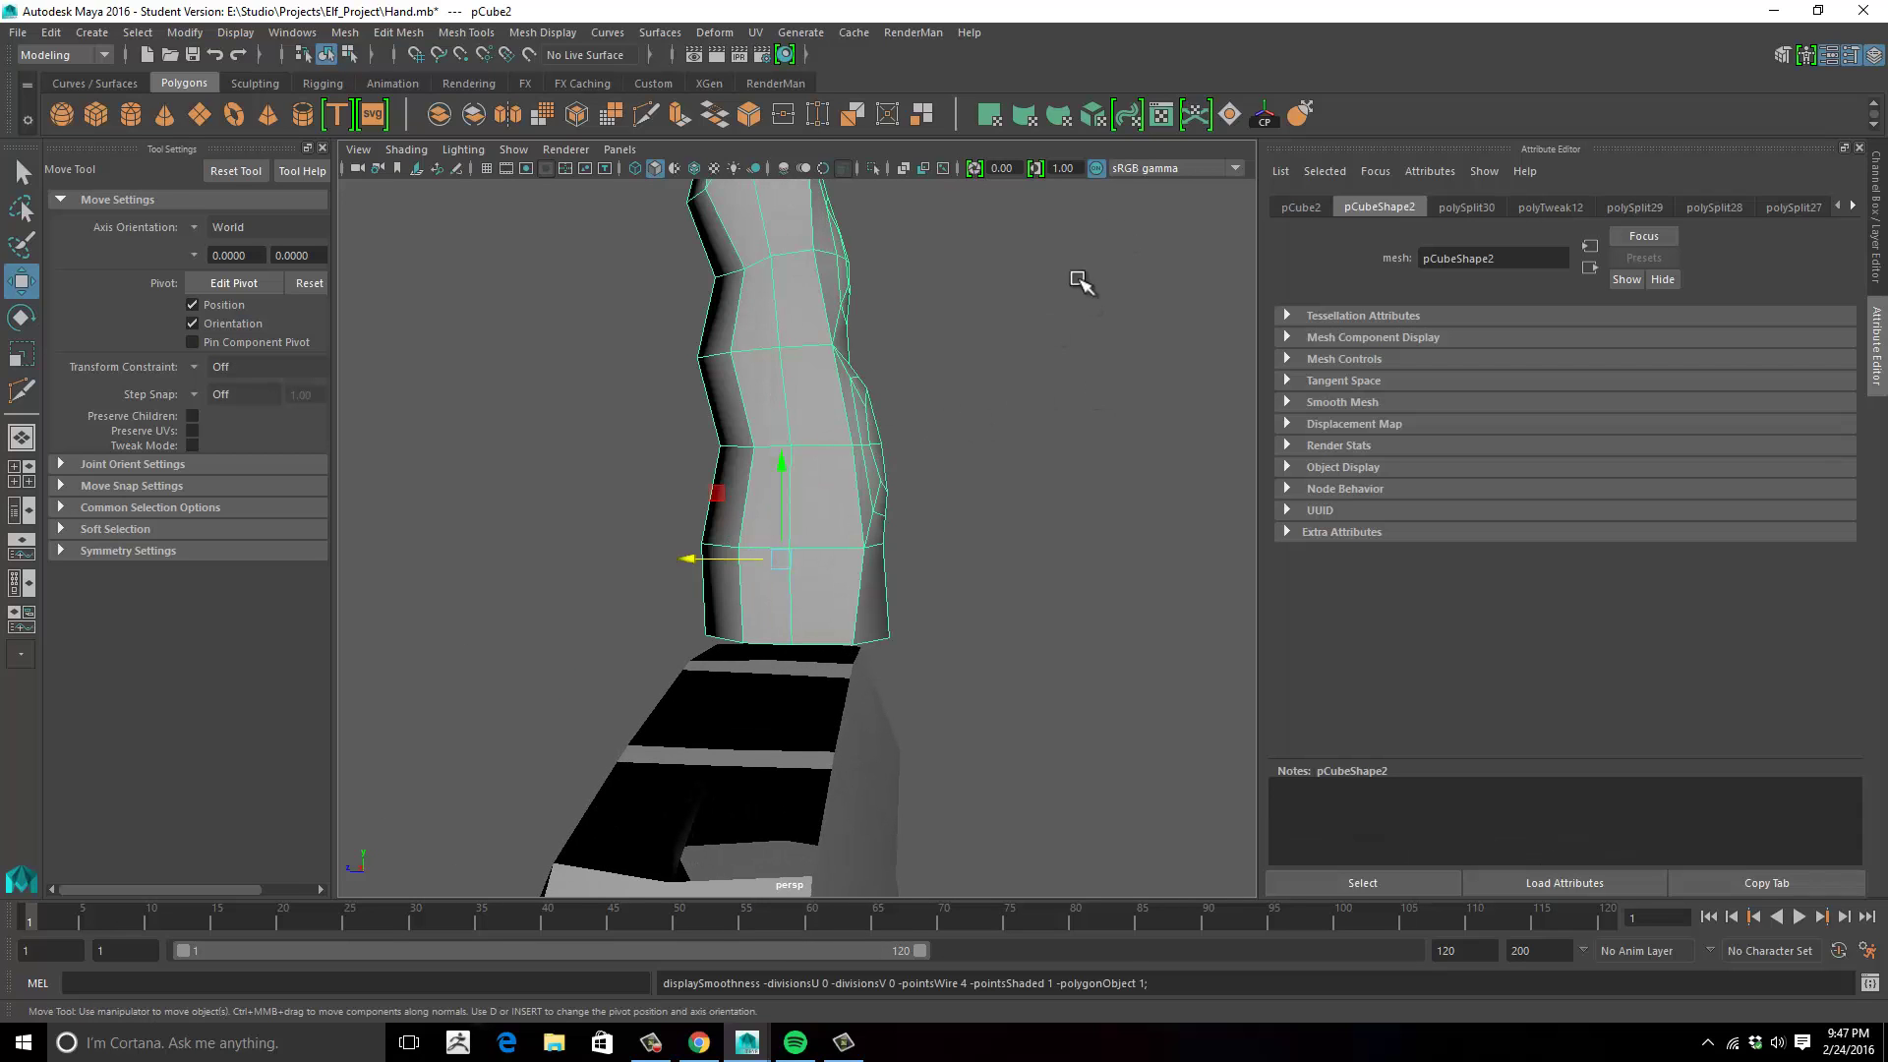
left_click_drag(1083, 282, 1140, 250, "alt")
Even out the side of the finger's lower joint by smoothing it with the sculpting brush, and deselect the finger.
left_click(1301, 115)
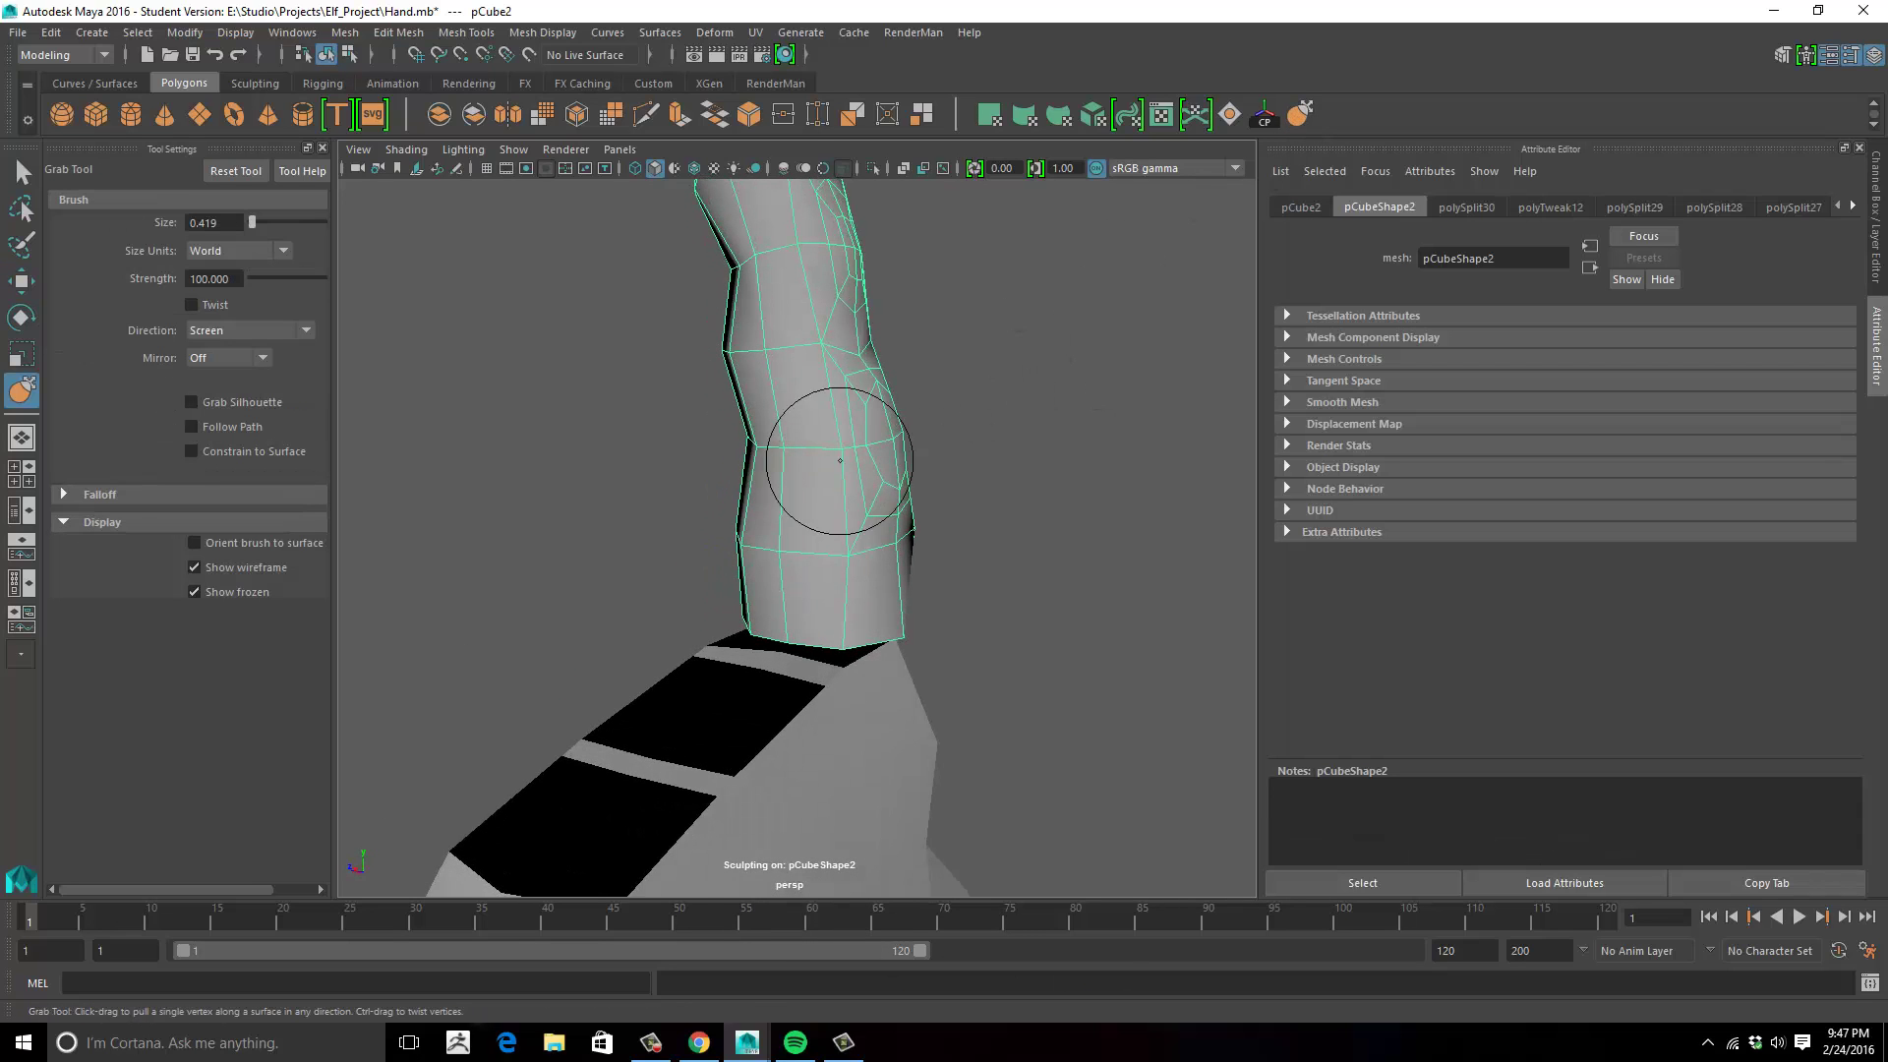
mouse_move(828, 466)
left_mouse_down("shift")
mouse_move(853, 422)
mouse_move(851, 447)
mouse_move(891, 452)
mouse_move(830, 492)
mouse_move(780, 479)
mouse_move(808, 570)
mouse_move(749, 572)
left_mouse_up("shift")
left_click_drag(991, 457, 881, 449, "alt")
mouse_move(881, 449)
right_mouse_down("alt")
mouse_move(803, 459)
mouse_move(884, 434)
right_mouse_up("alt")
key("w")
left_click(1029, 403)
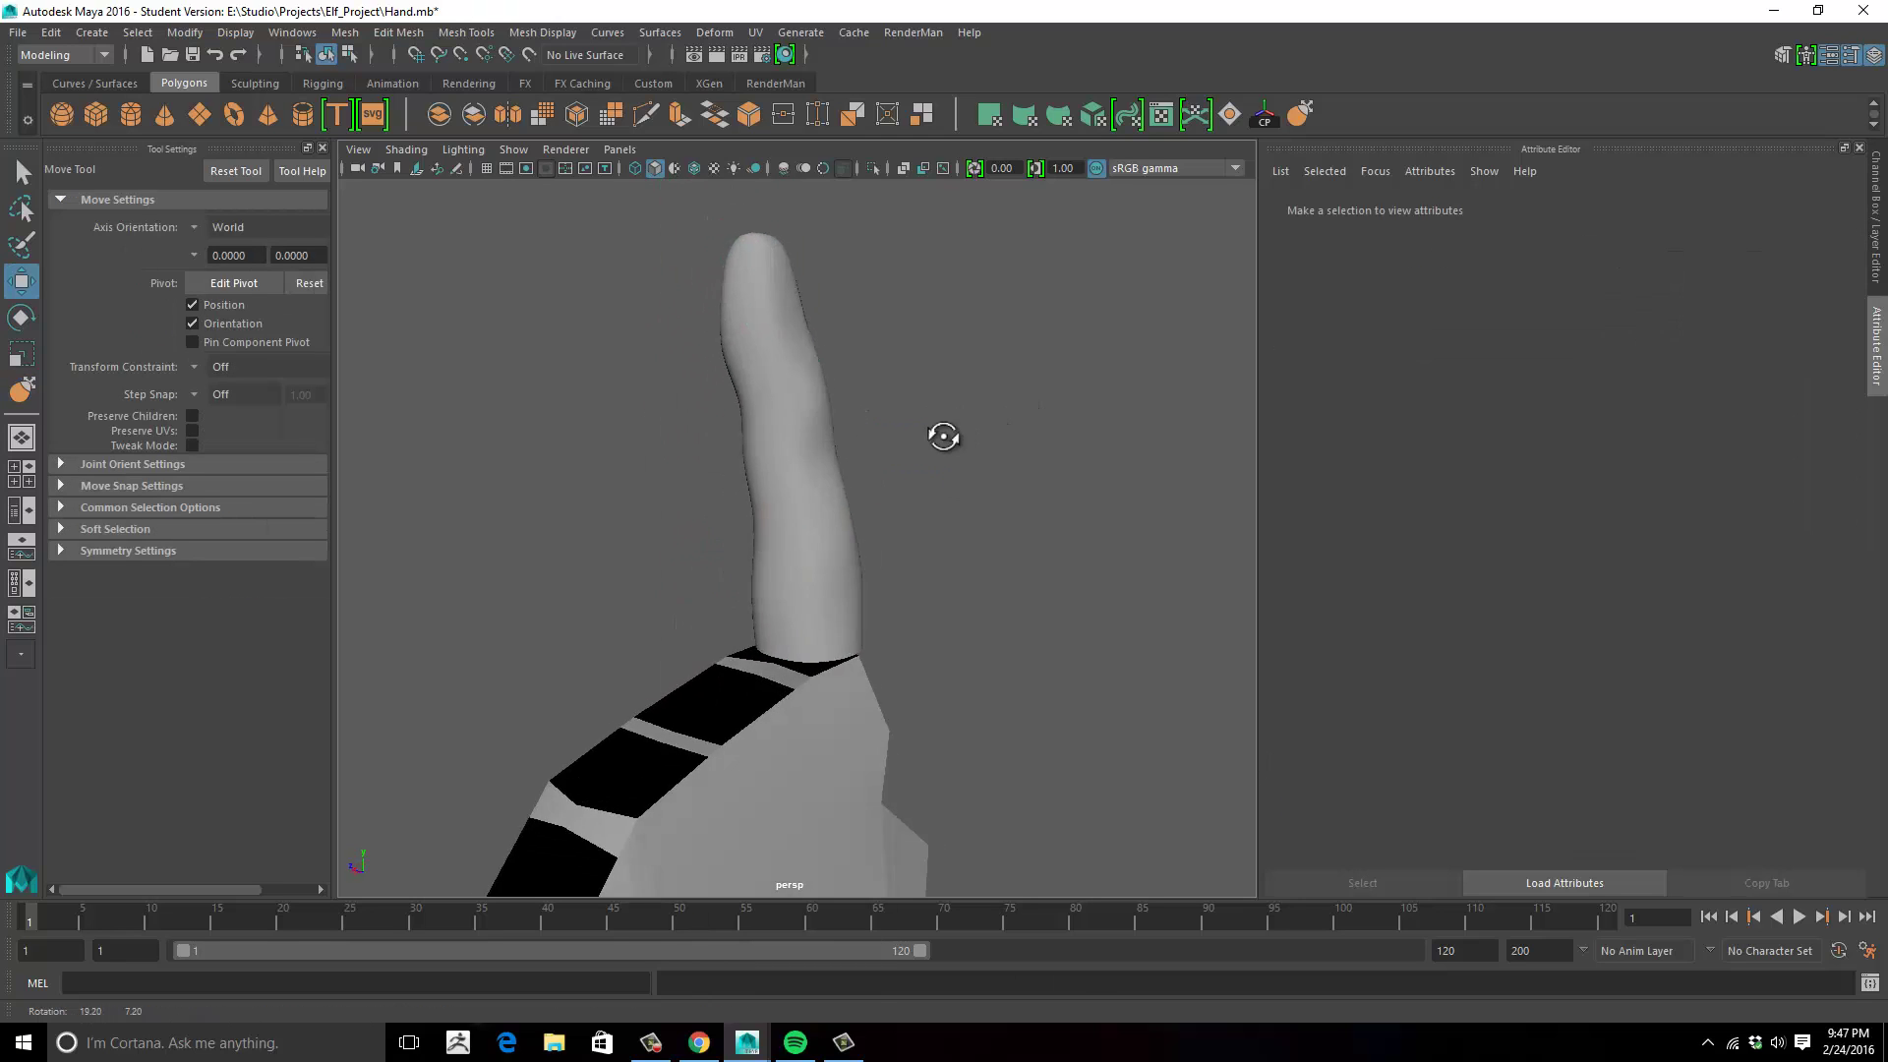
Reselect the finger, reactivate the Grab tool briefly and examine the smoothed finger's shape from several sides.
left_click_drag(944, 434, 844, 462, "alt")
left_click(856, 460)
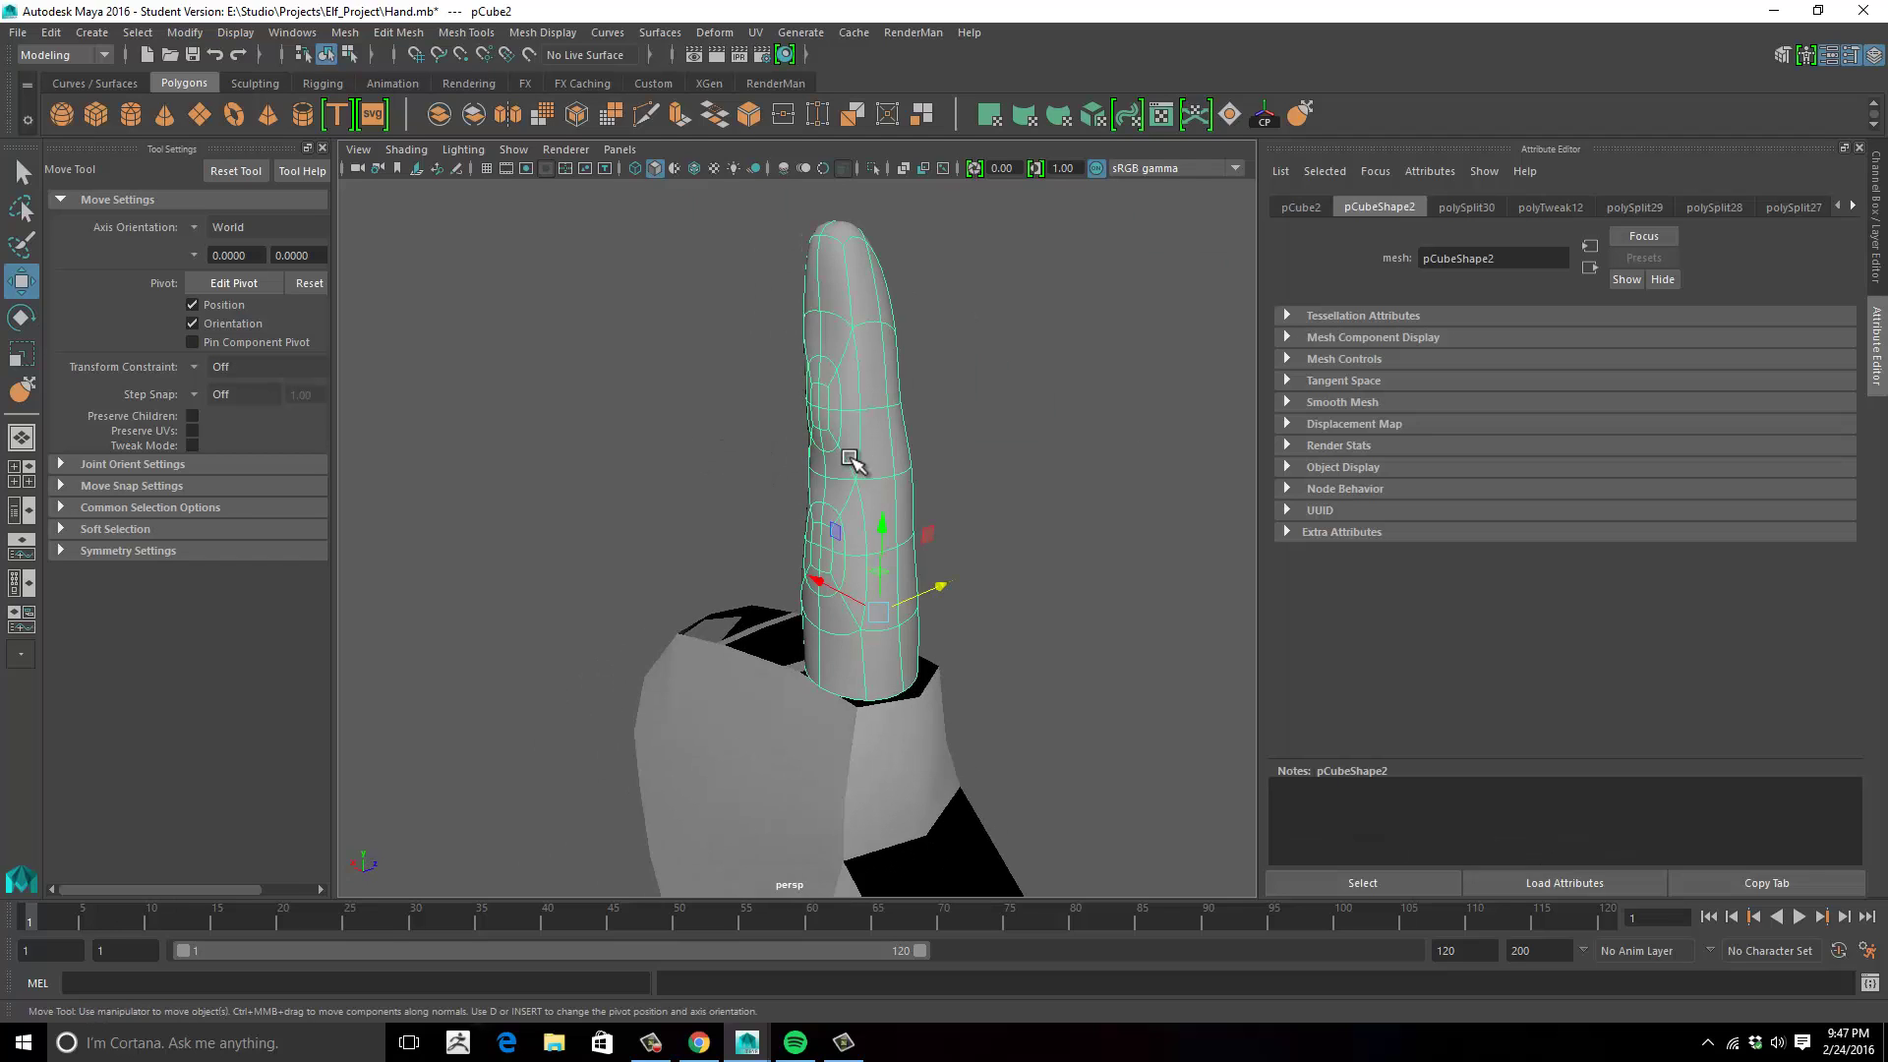
left_click_drag(869, 338, 1009, 264, "alt")
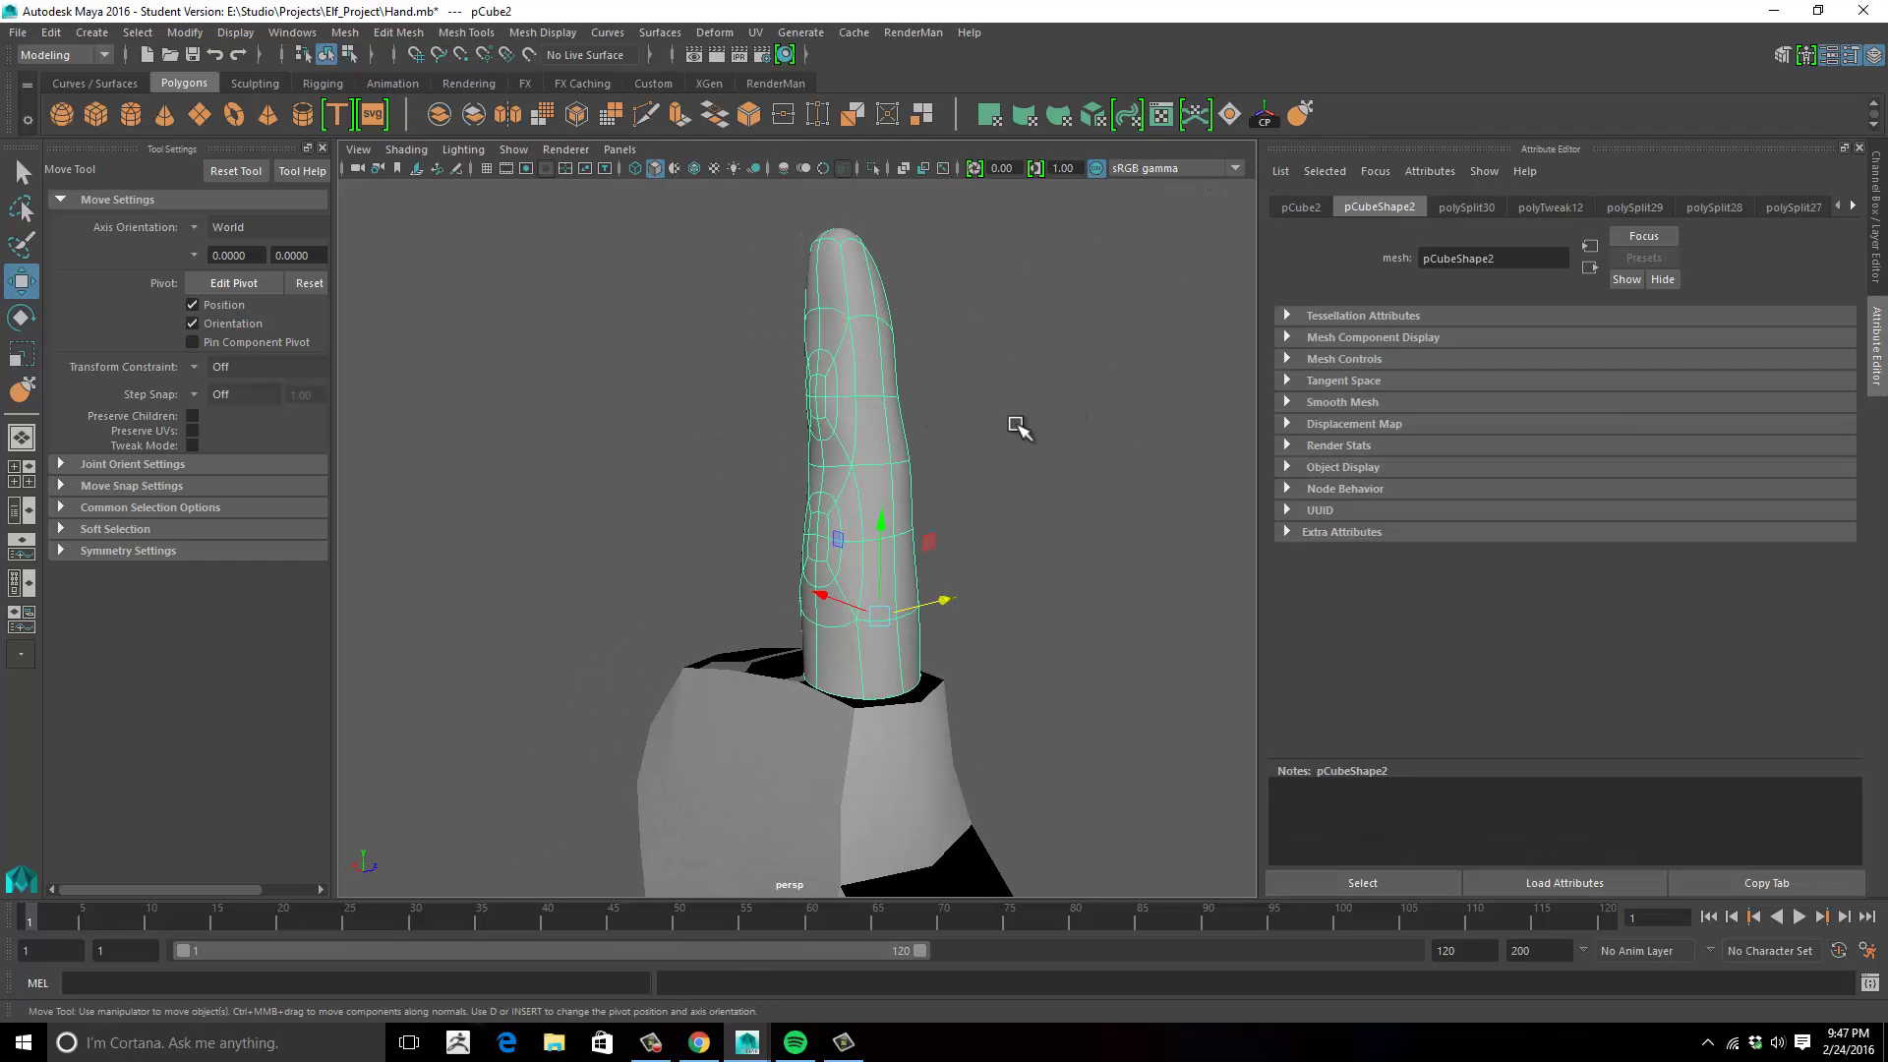
key("y")
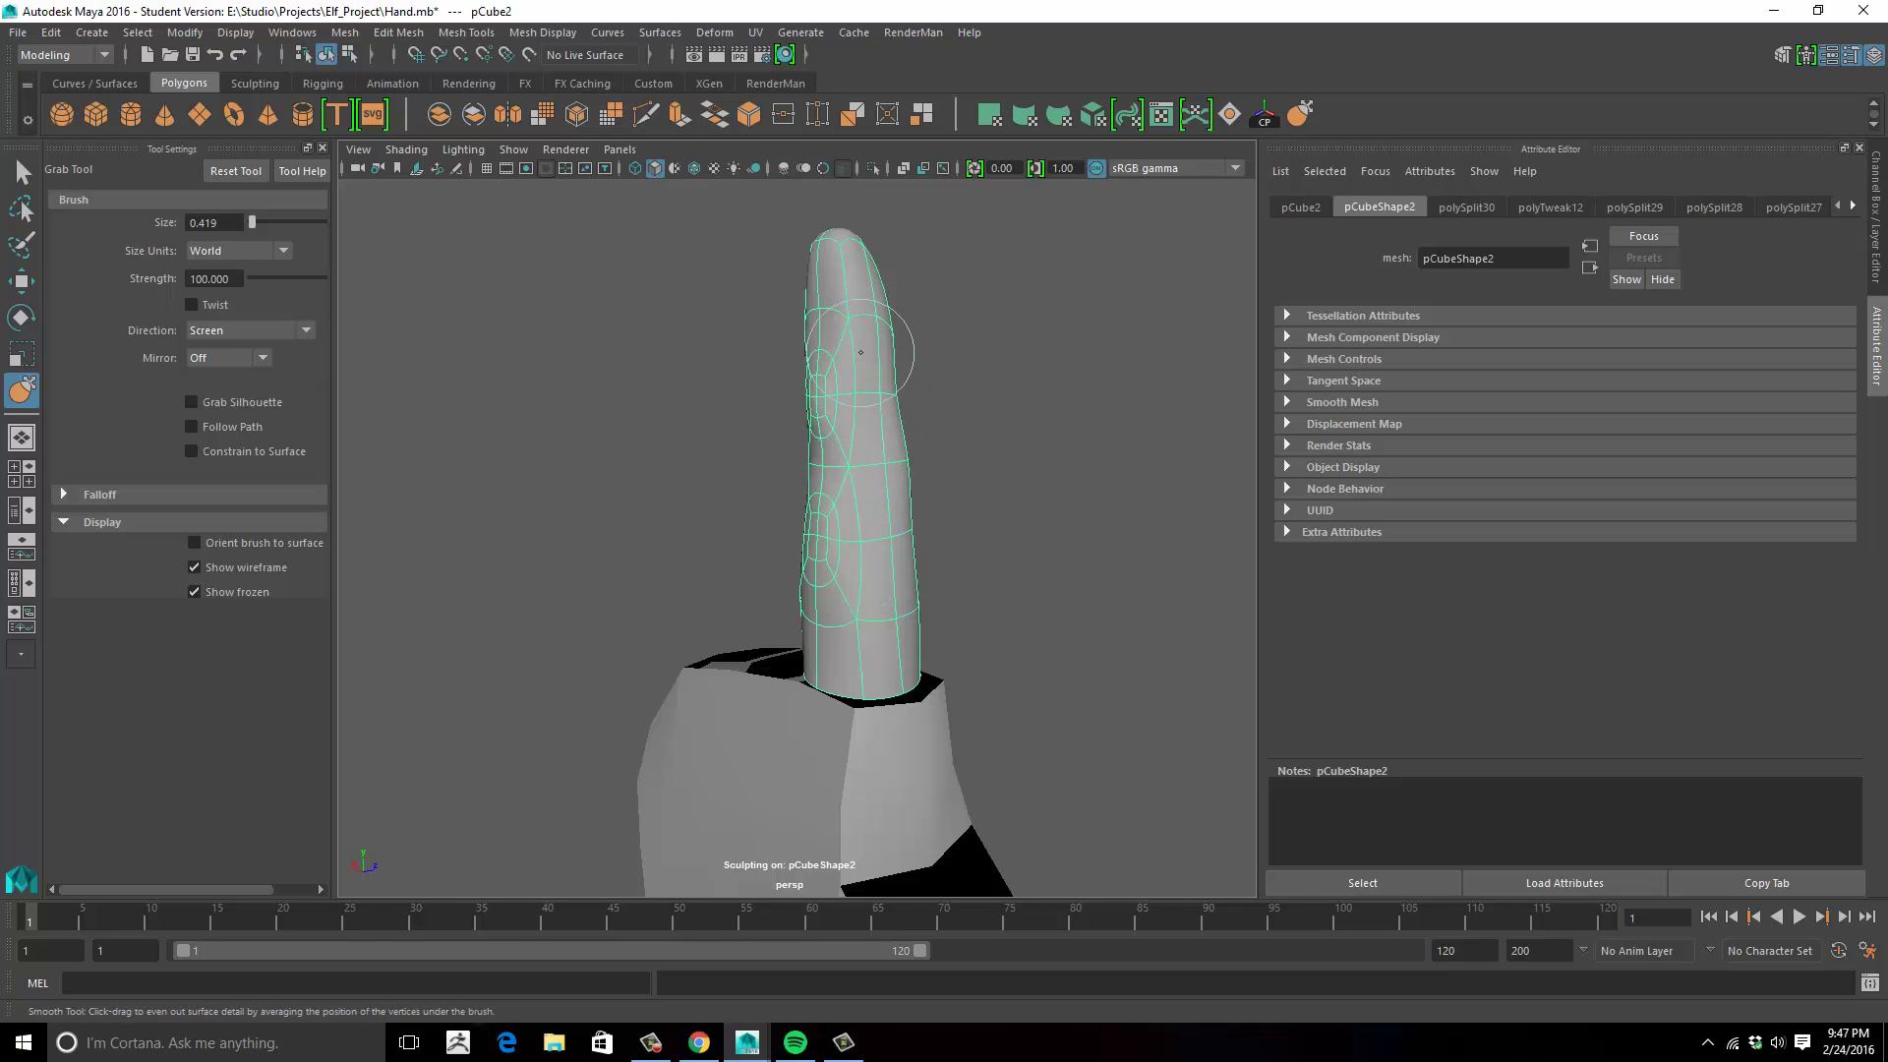
left_click_drag(960, 577, 927, 530, "alt")
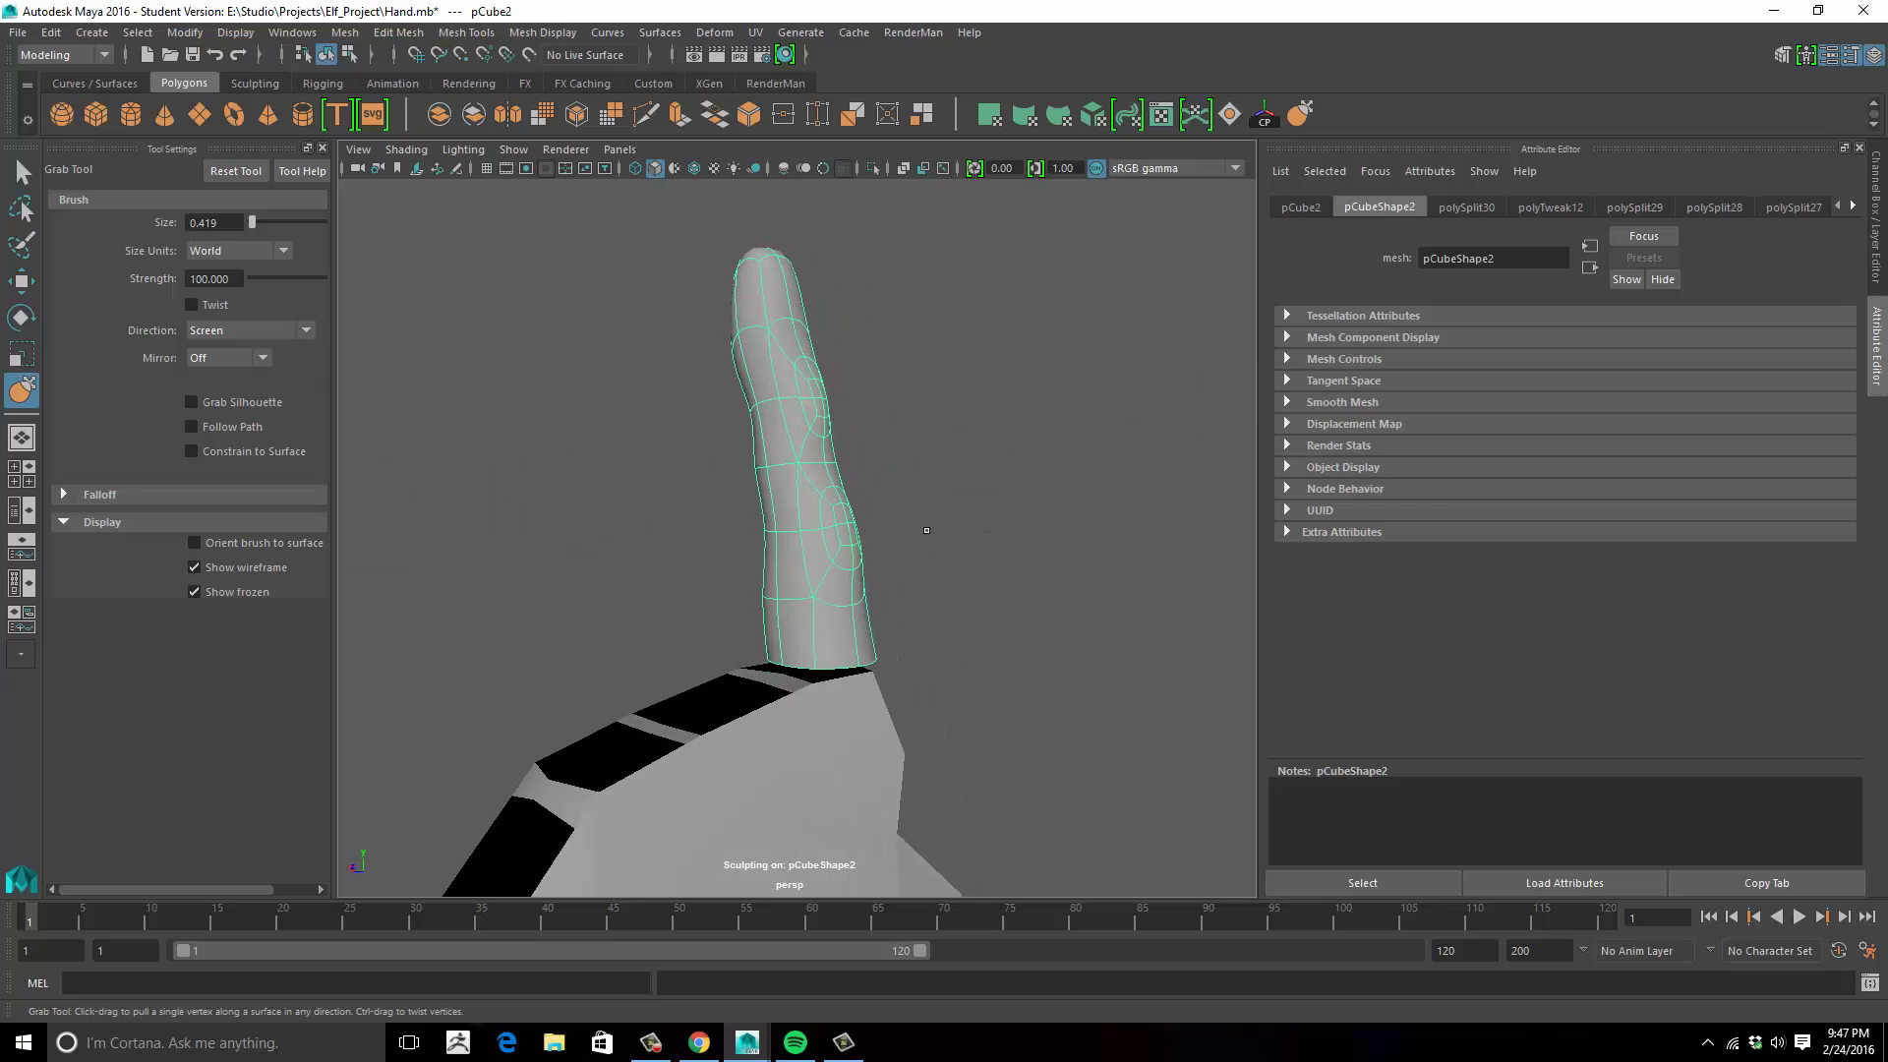
key("w")
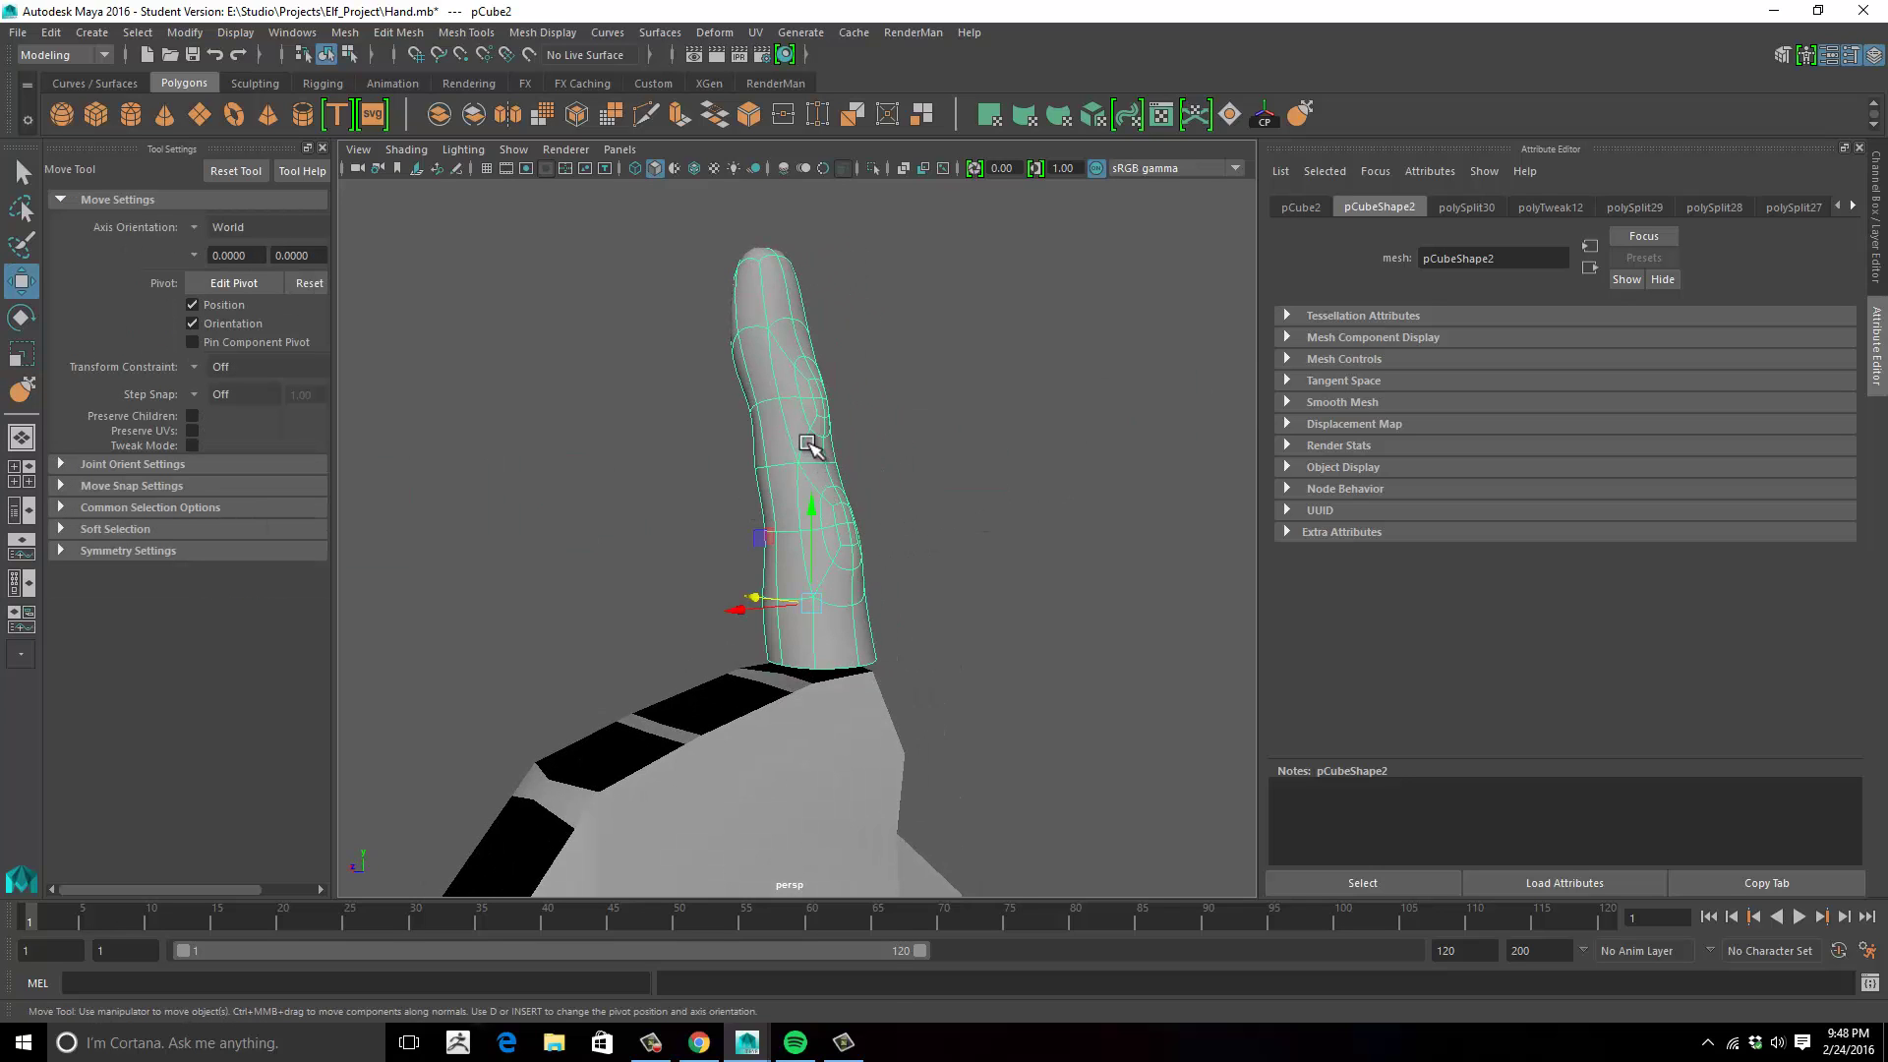
left_click(961, 421)
left_click_drag(961, 421, 865, 443, "alt")
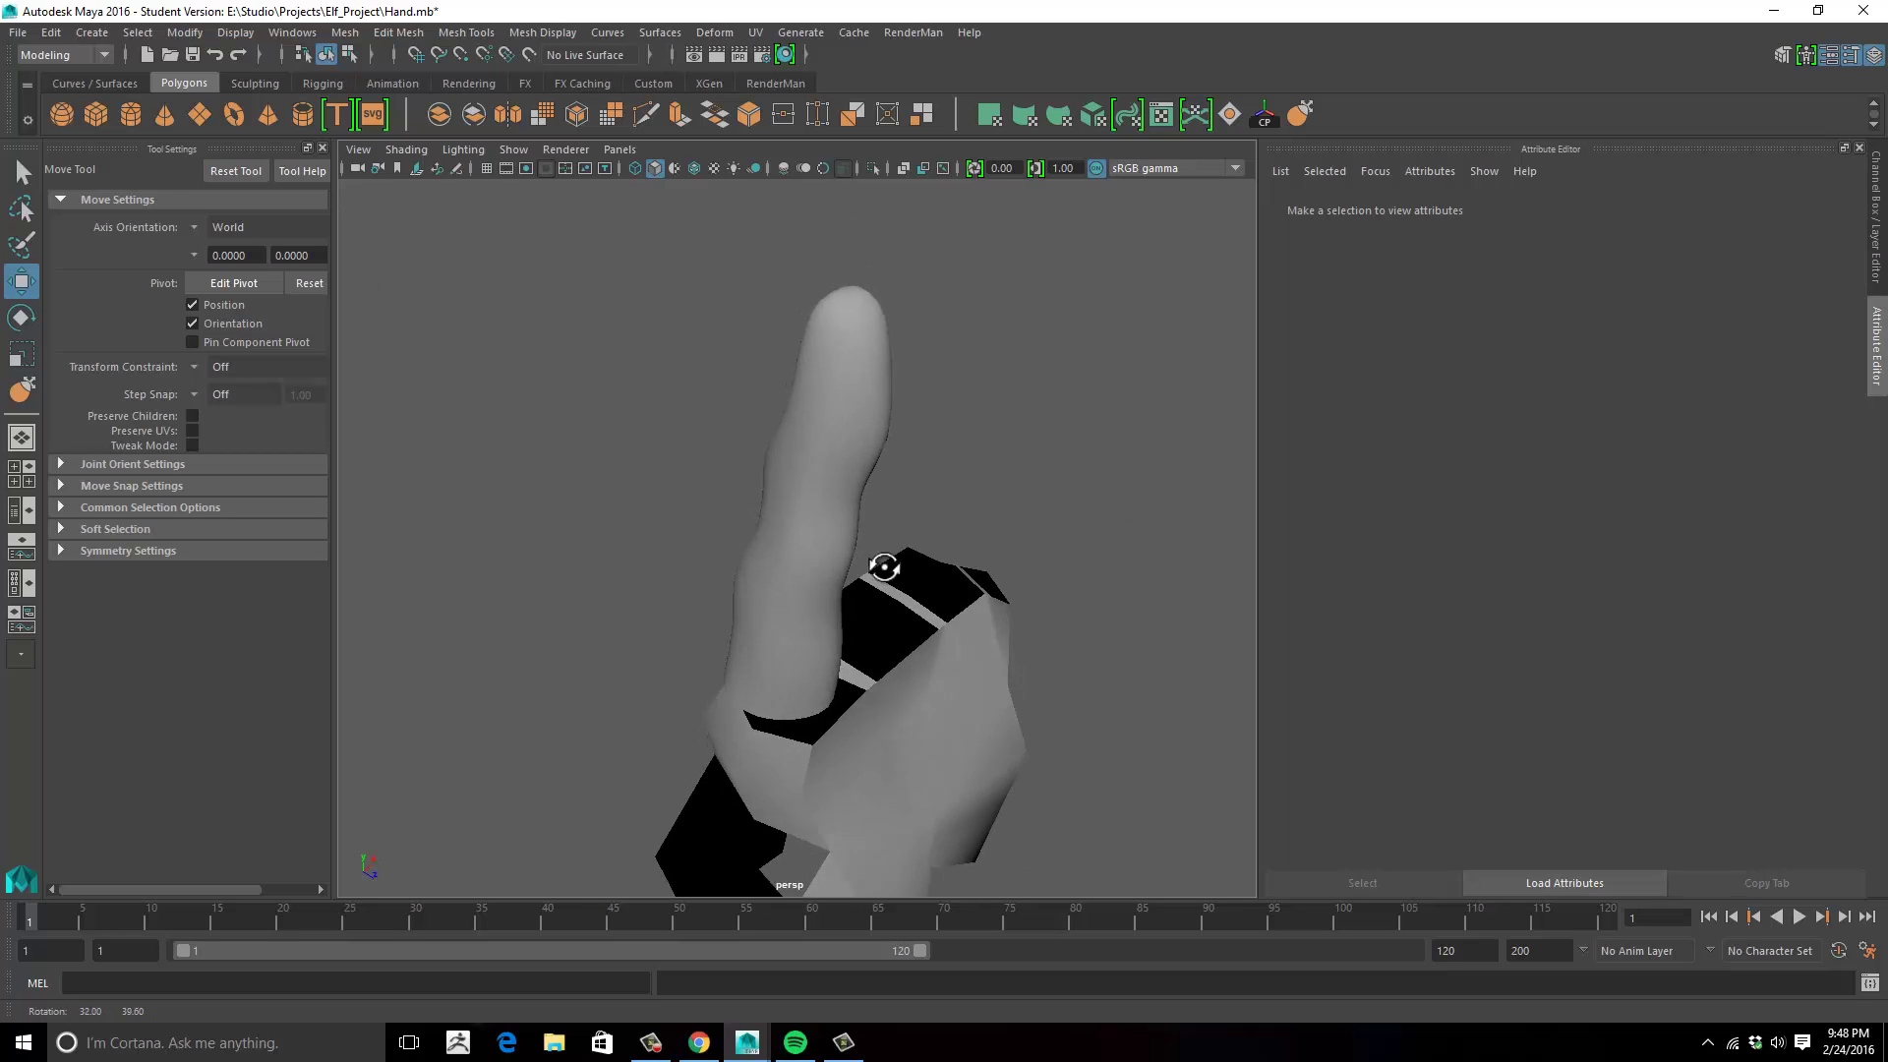
Select the whole finger, scale it slightly thicker along its Z axis, and deselect it.
left_click(863, 439)
key("space")
key("space")
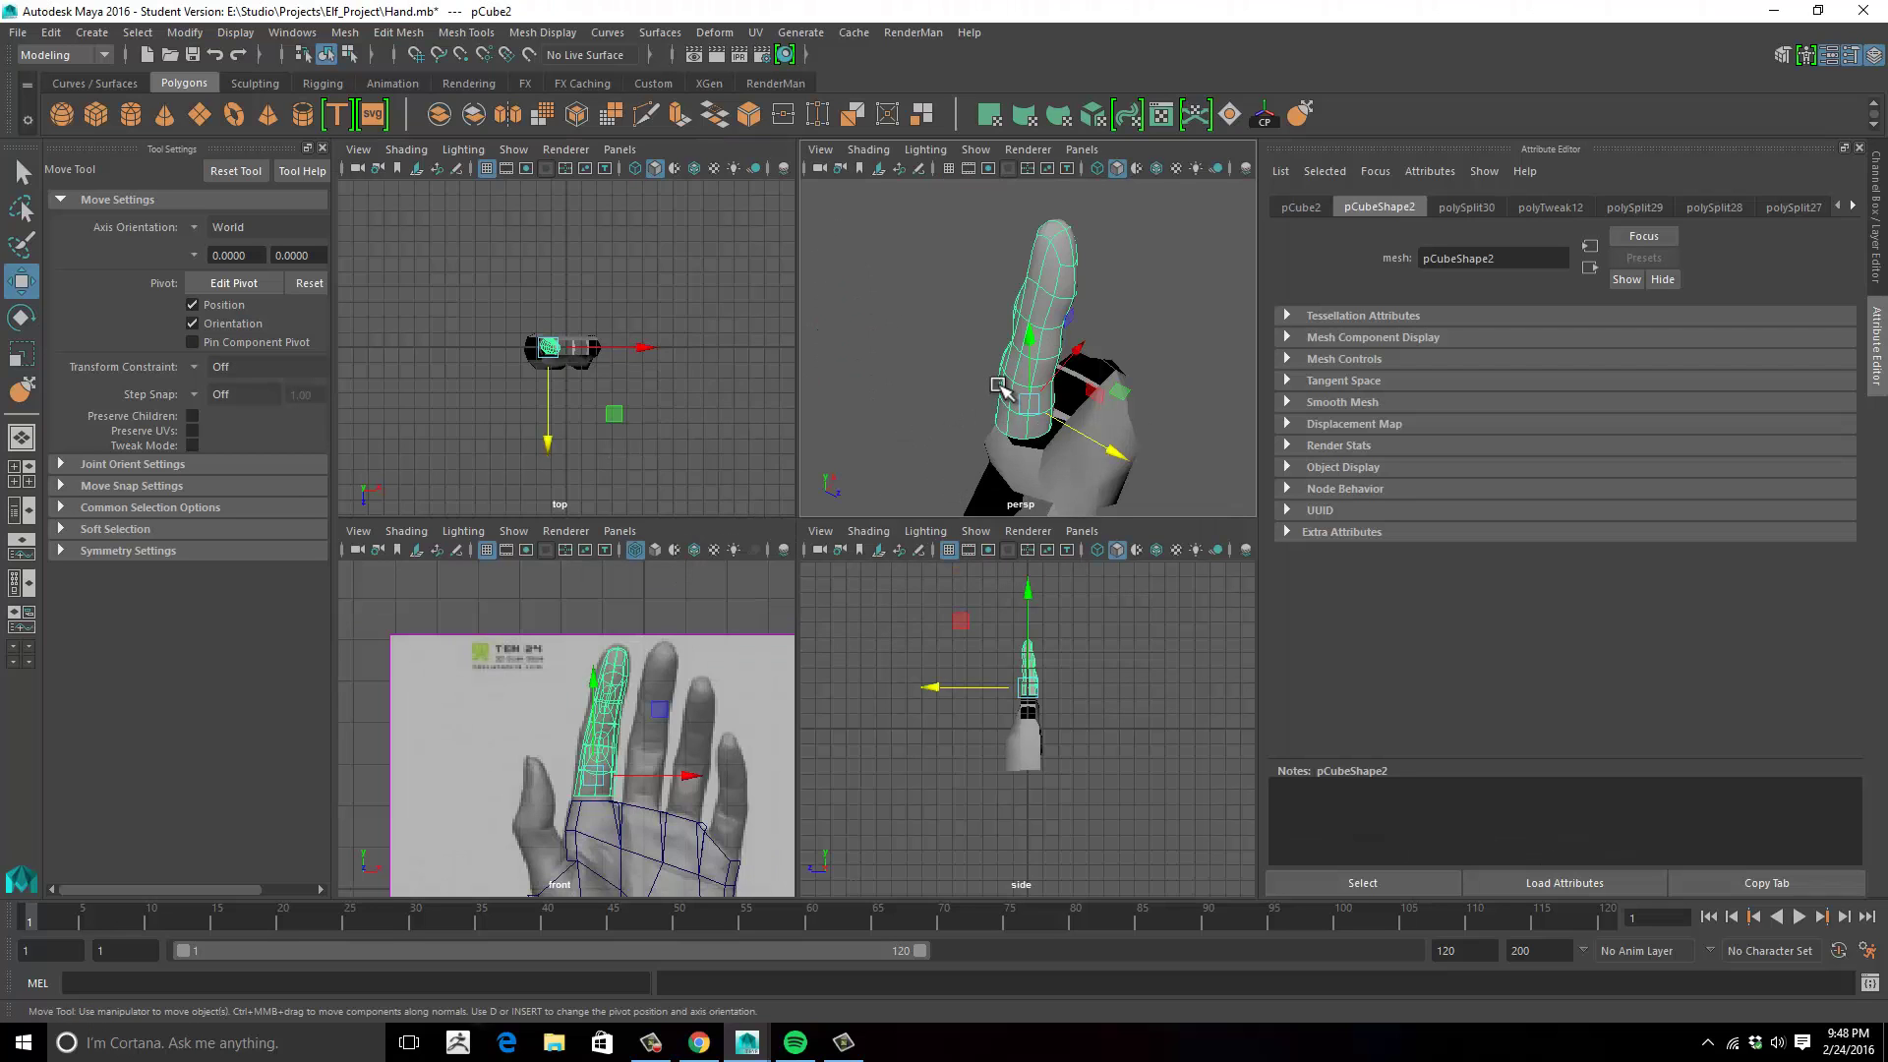
key("space")
mouse_move(933, 362)
left_mouse_down()
mouse_move(1007, 354)
mouse_move(941, 364)
left_mouse_up()
key("f")
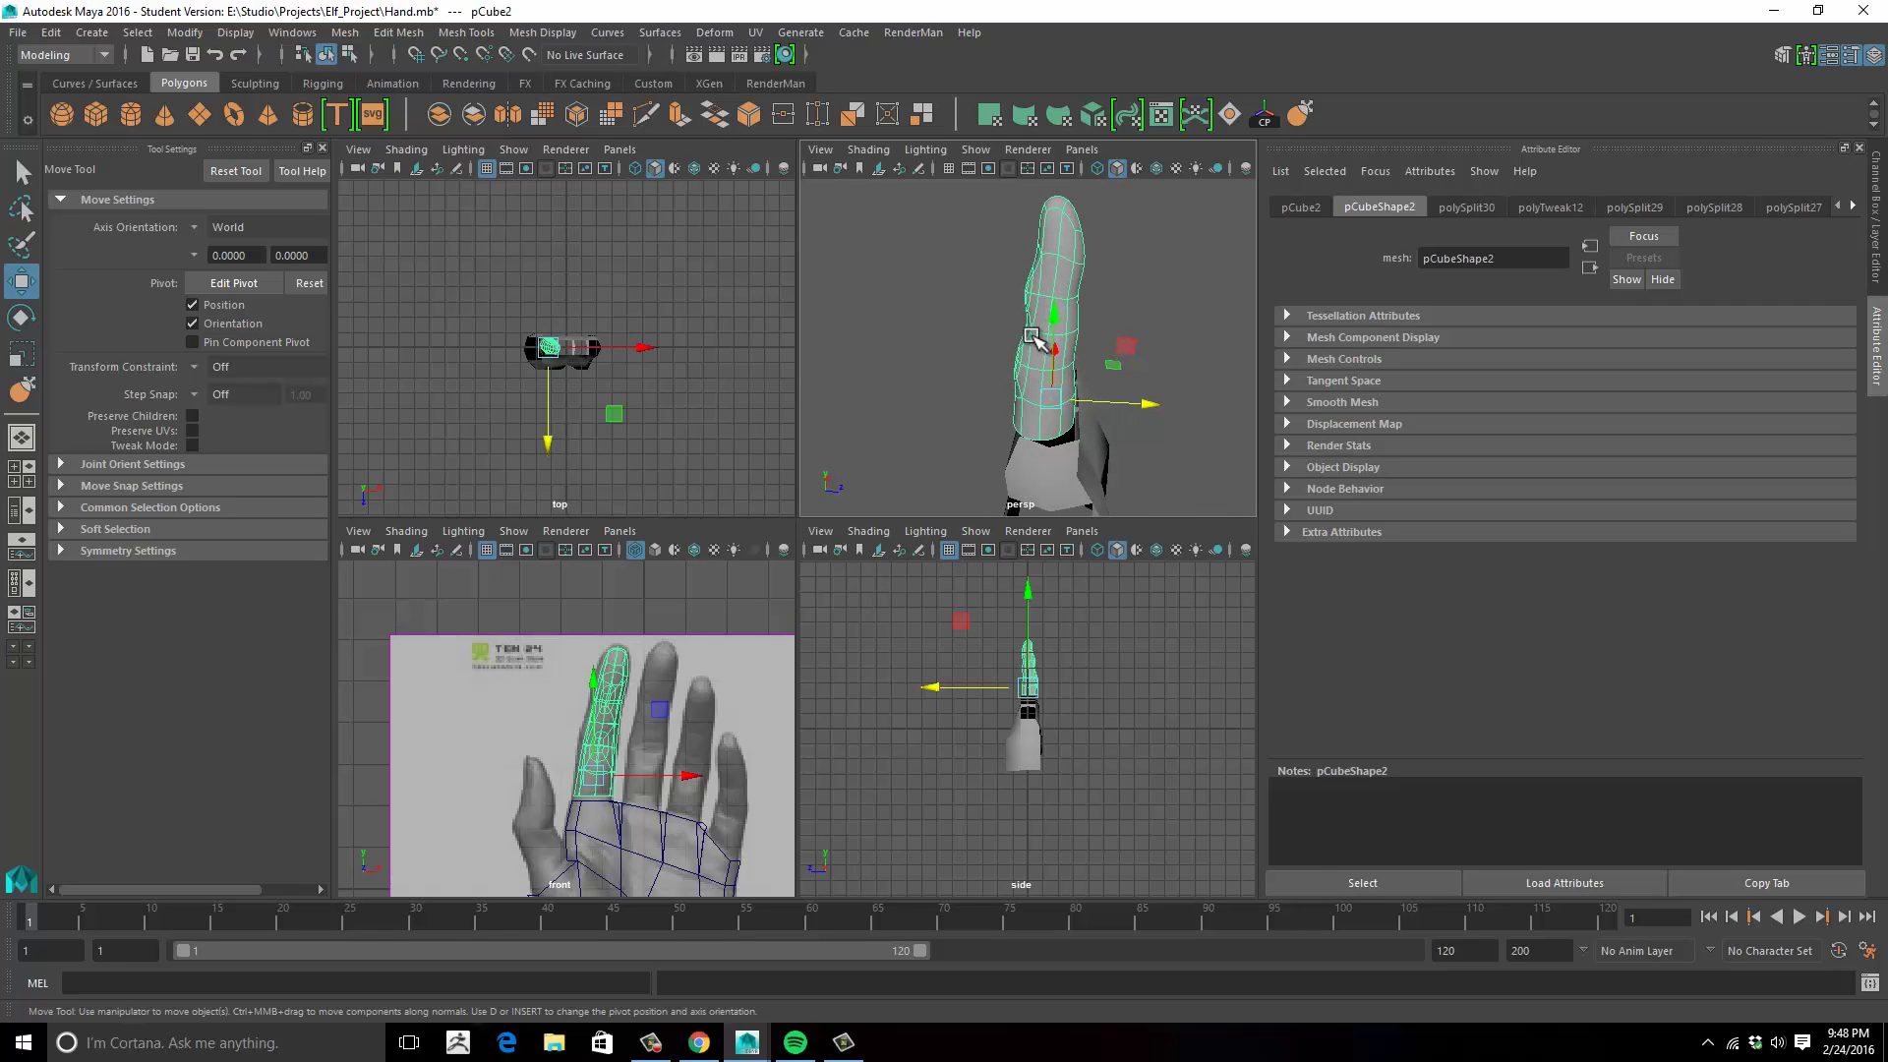
key("e")
key("space")
key("r")
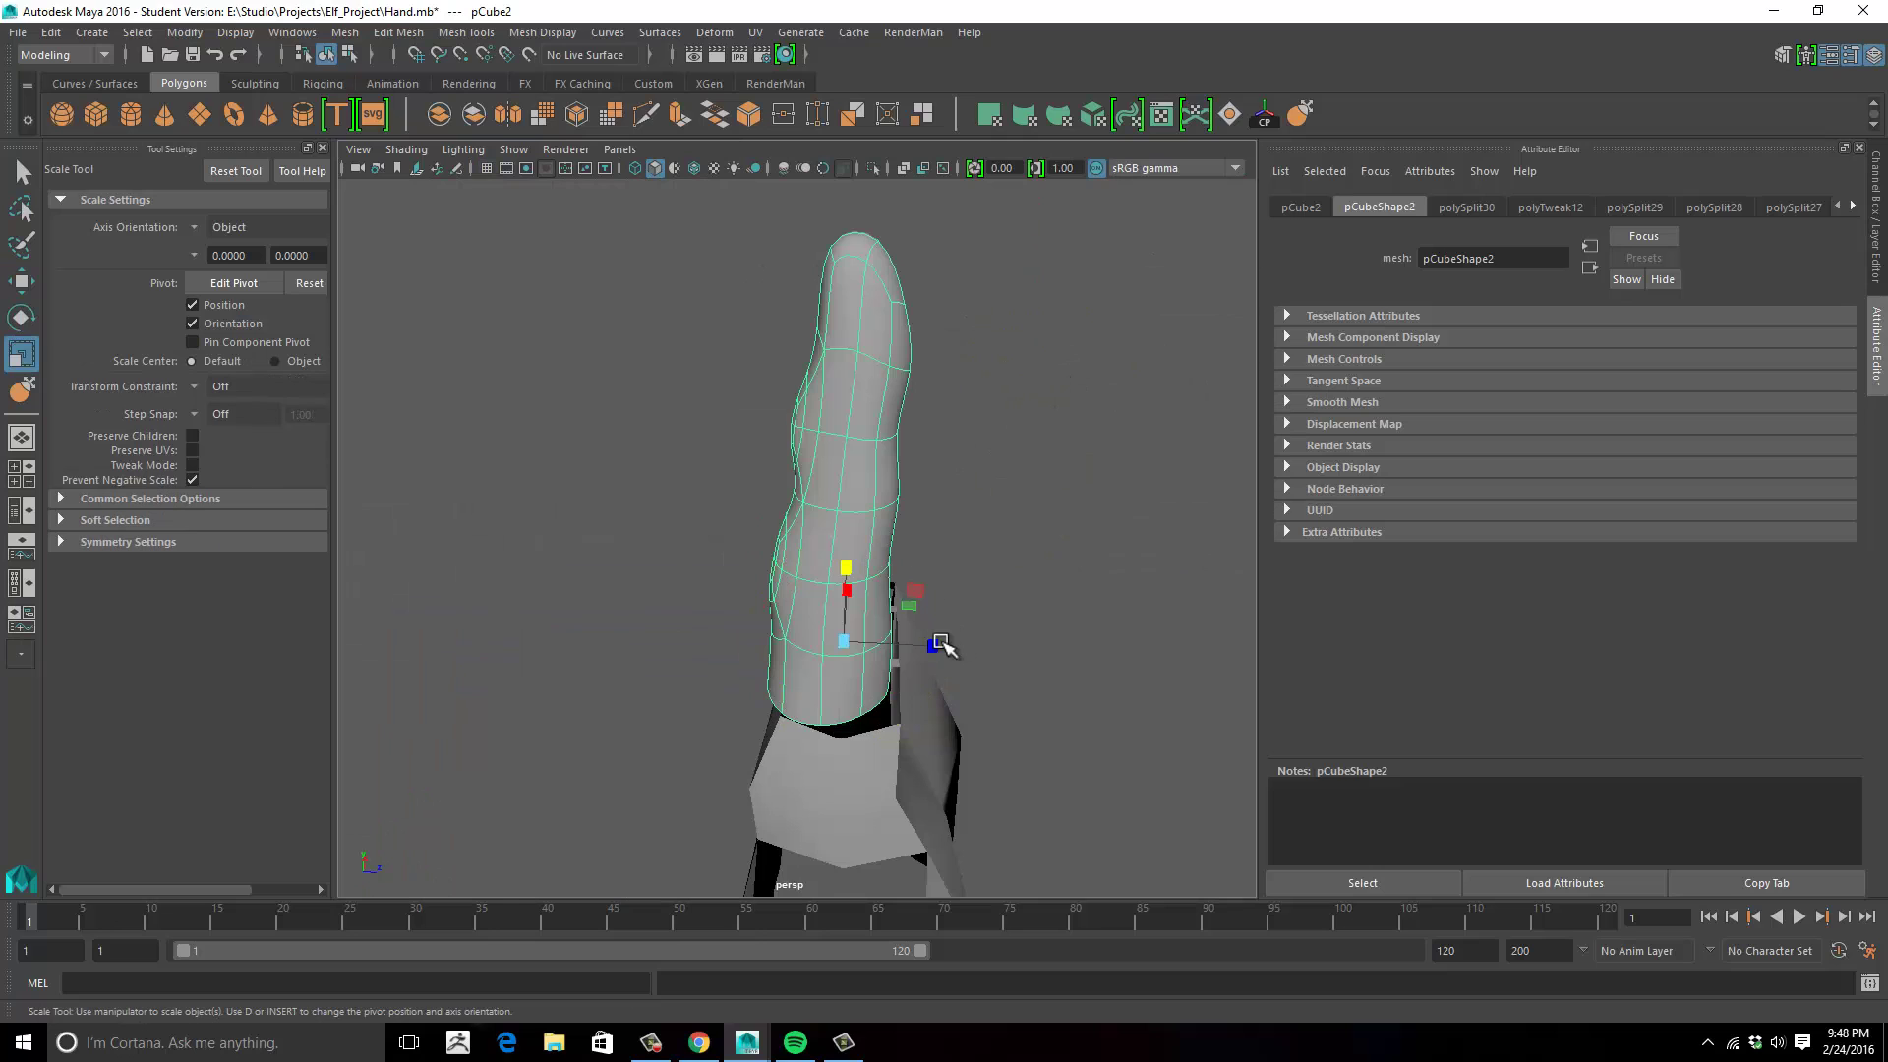
left_click_drag(941, 643, 954, 645)
key("w")
left_click_drag(1010, 501, 1071, 493, "alt")
left_click(941, 484)
In the front view, move the finger's thumb-side vertices below the fingertip out to the reference image's outline.
key("space")
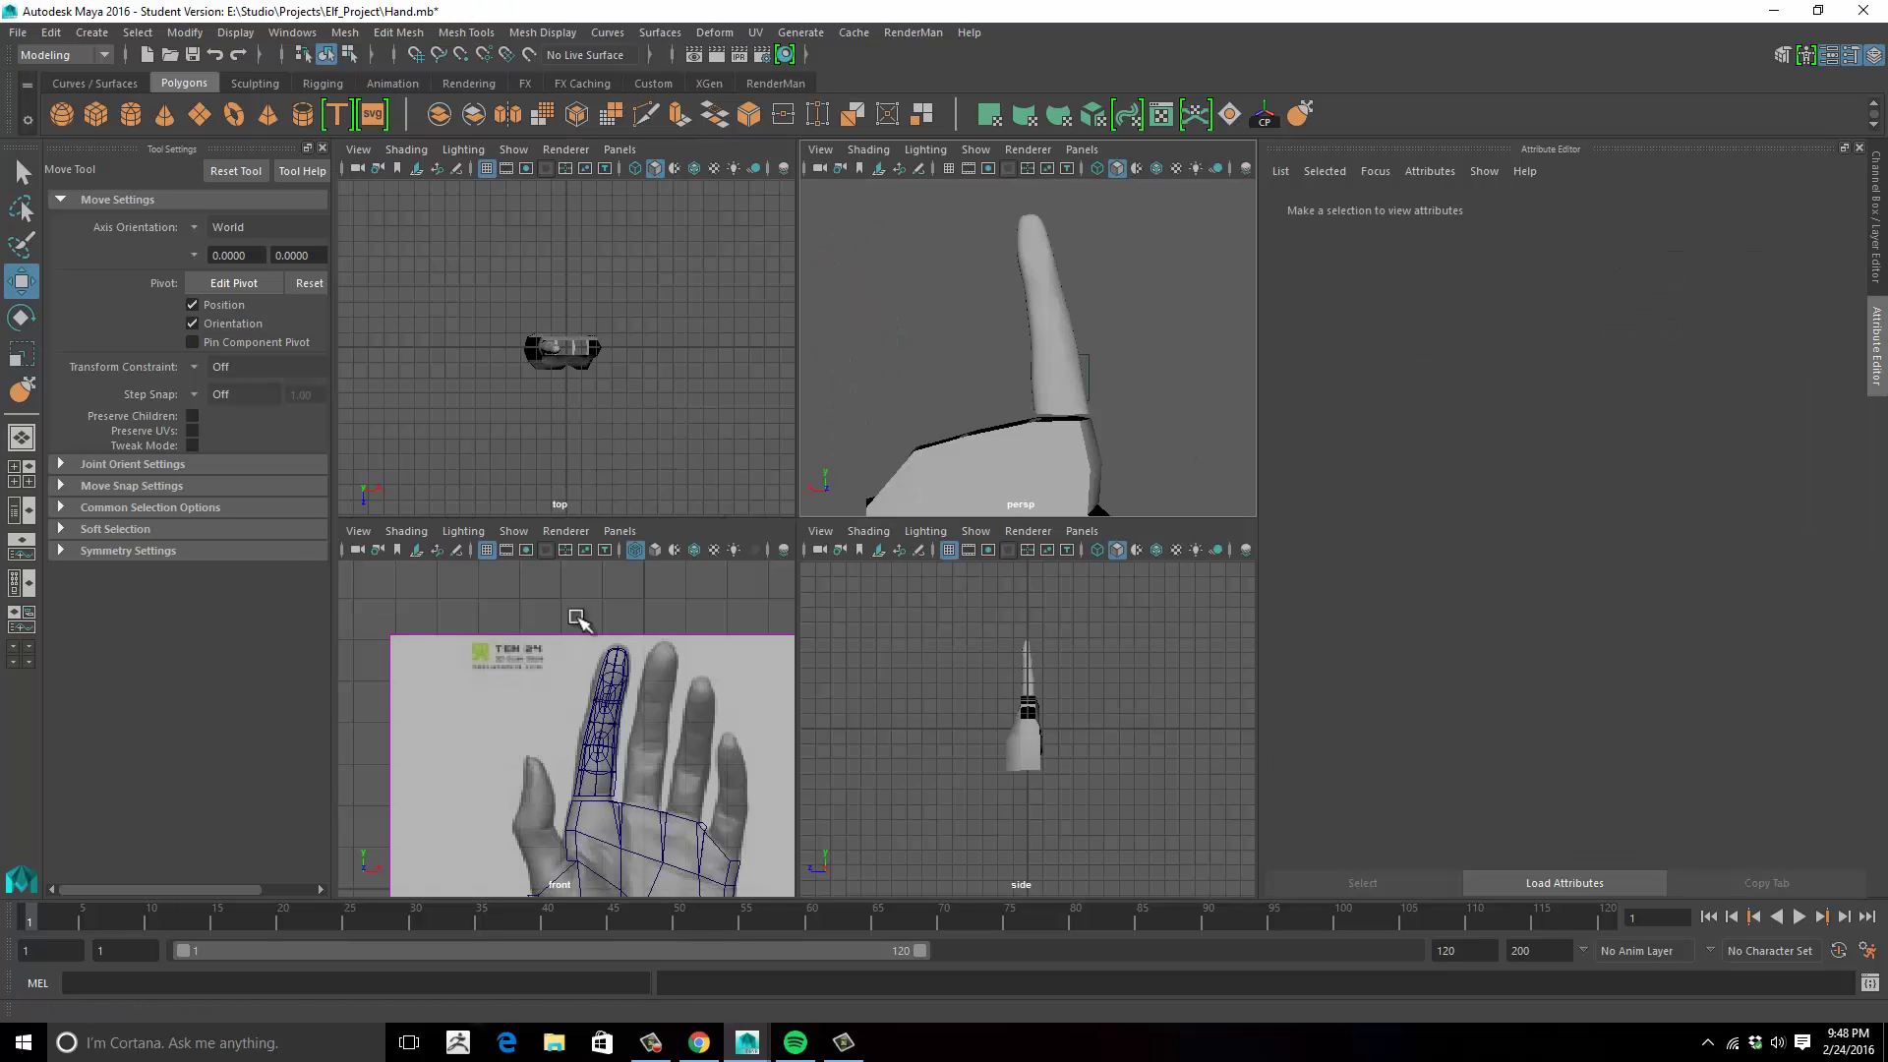
key("space")
scroll(521, 663, "up", 2)
left_click(777, 575)
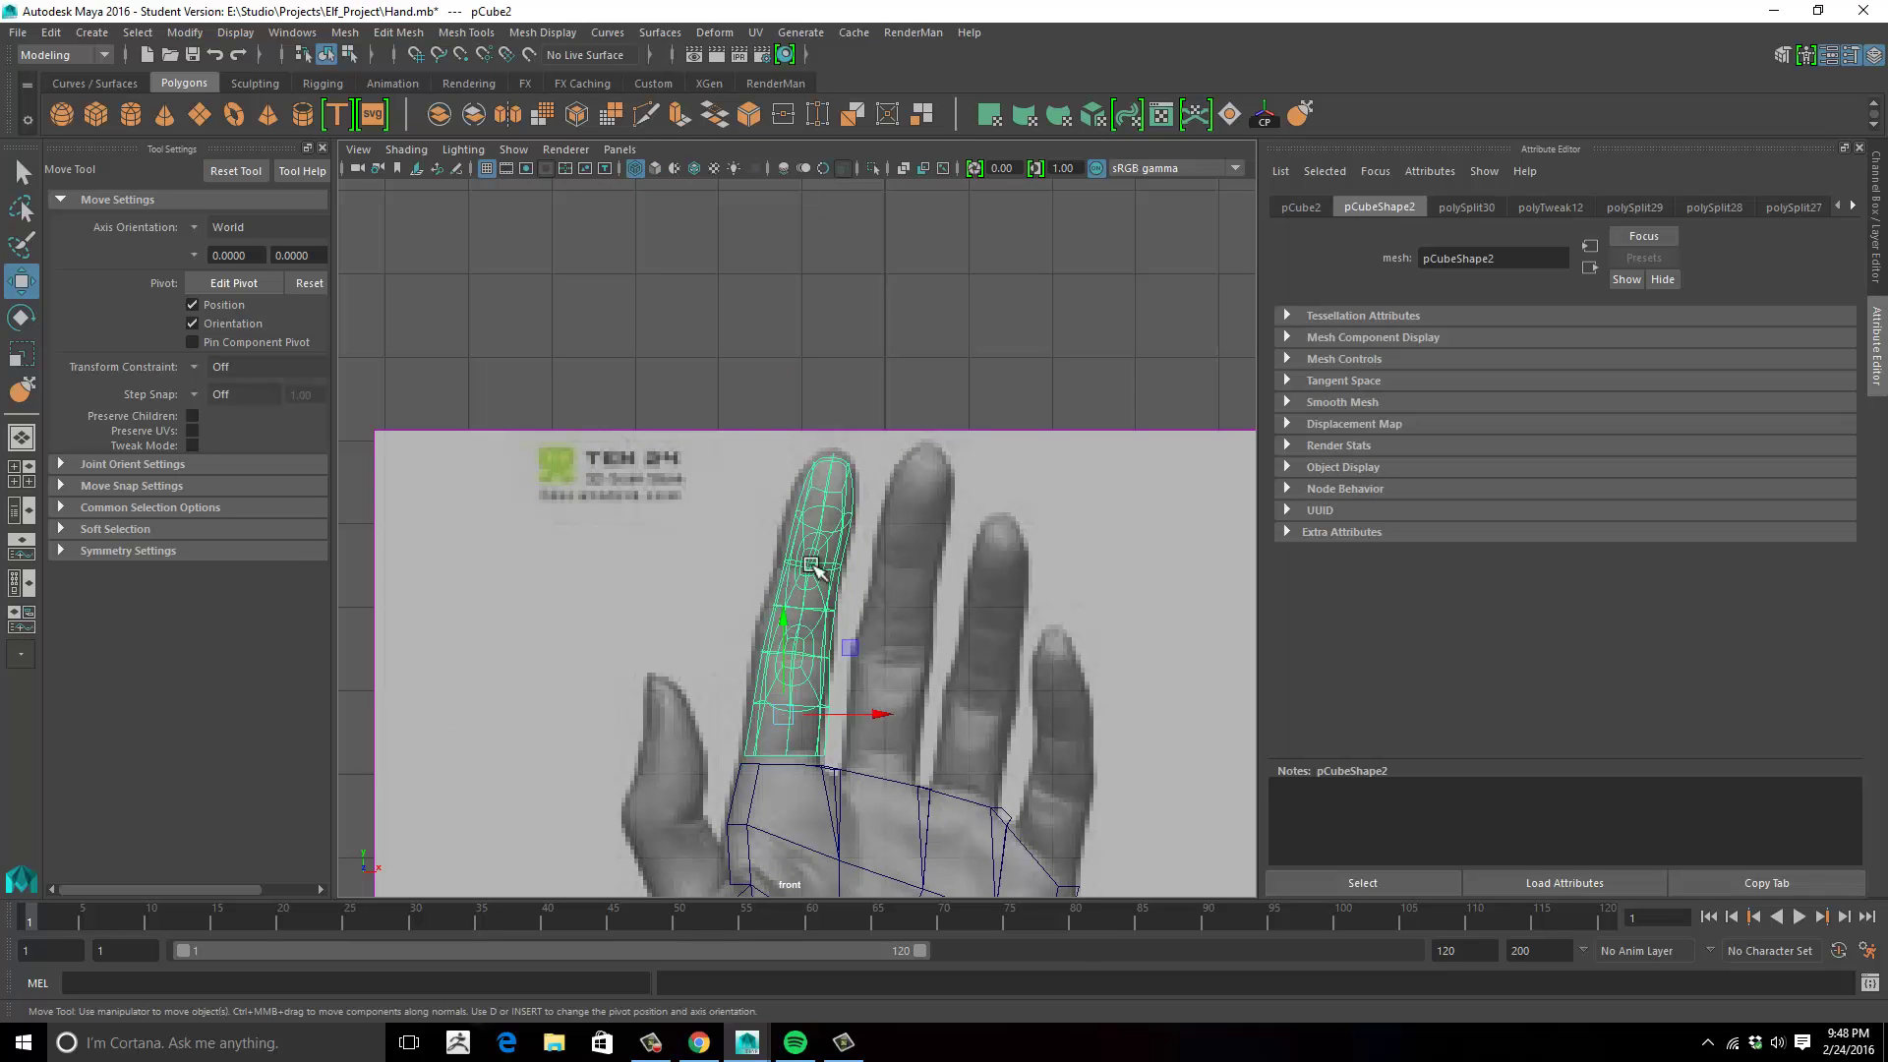
scroll(986, 506, "up", 3)
middle_click_drag(968, 569, 984, 442, "alt")
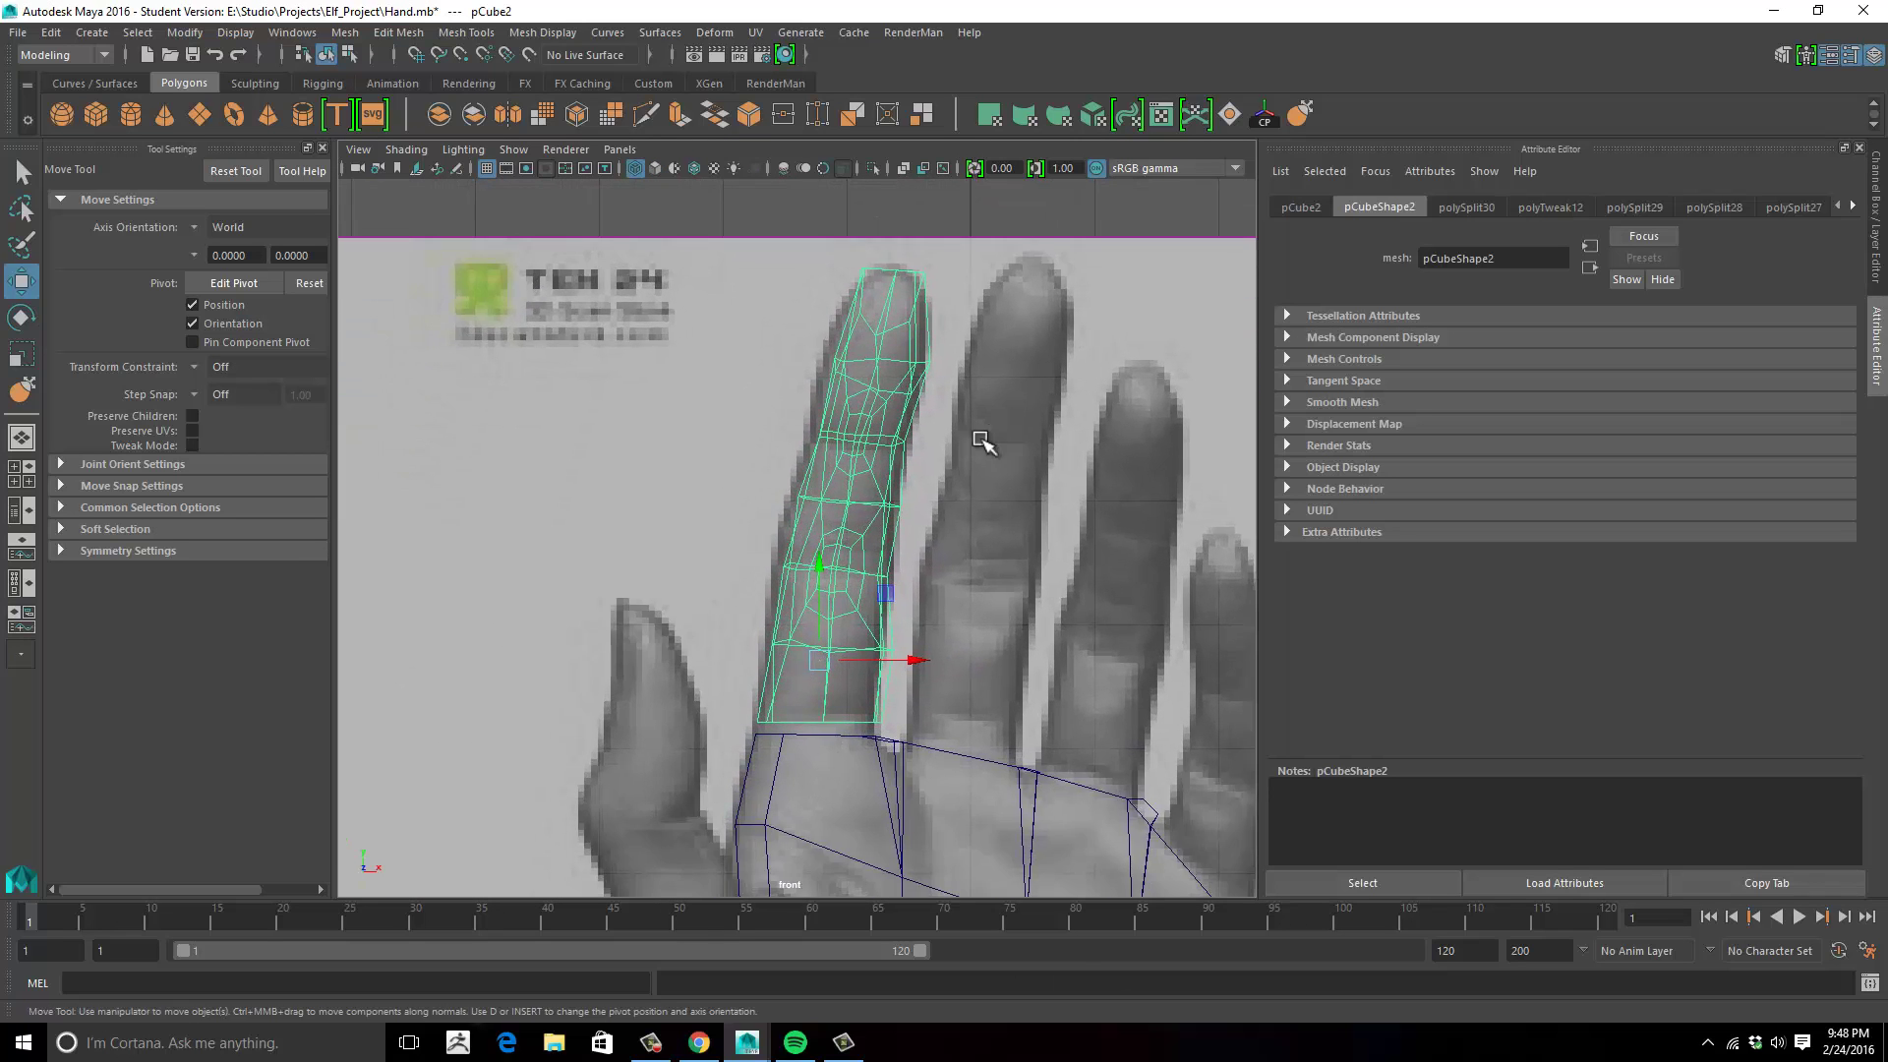
right_click_drag(846, 365, 758, 328)
left_click(843, 368)
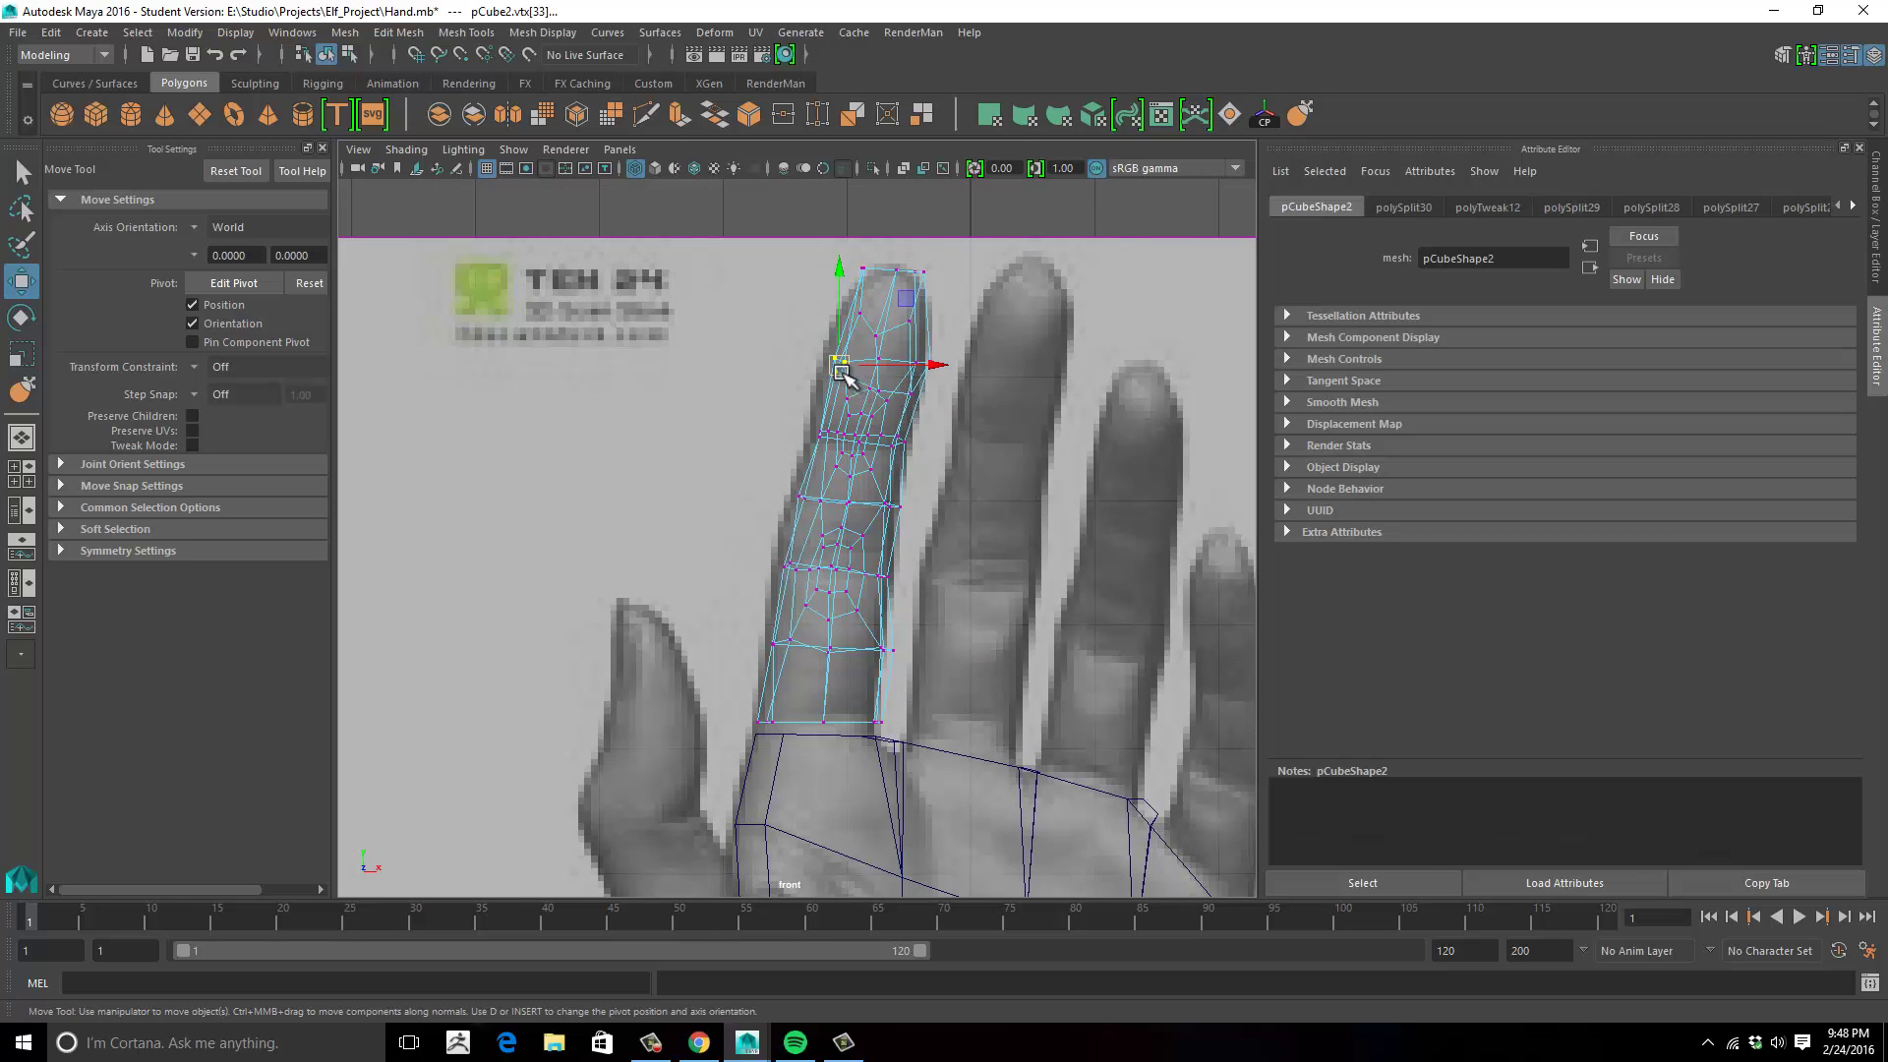
left_click_drag(843, 369, 828, 360)
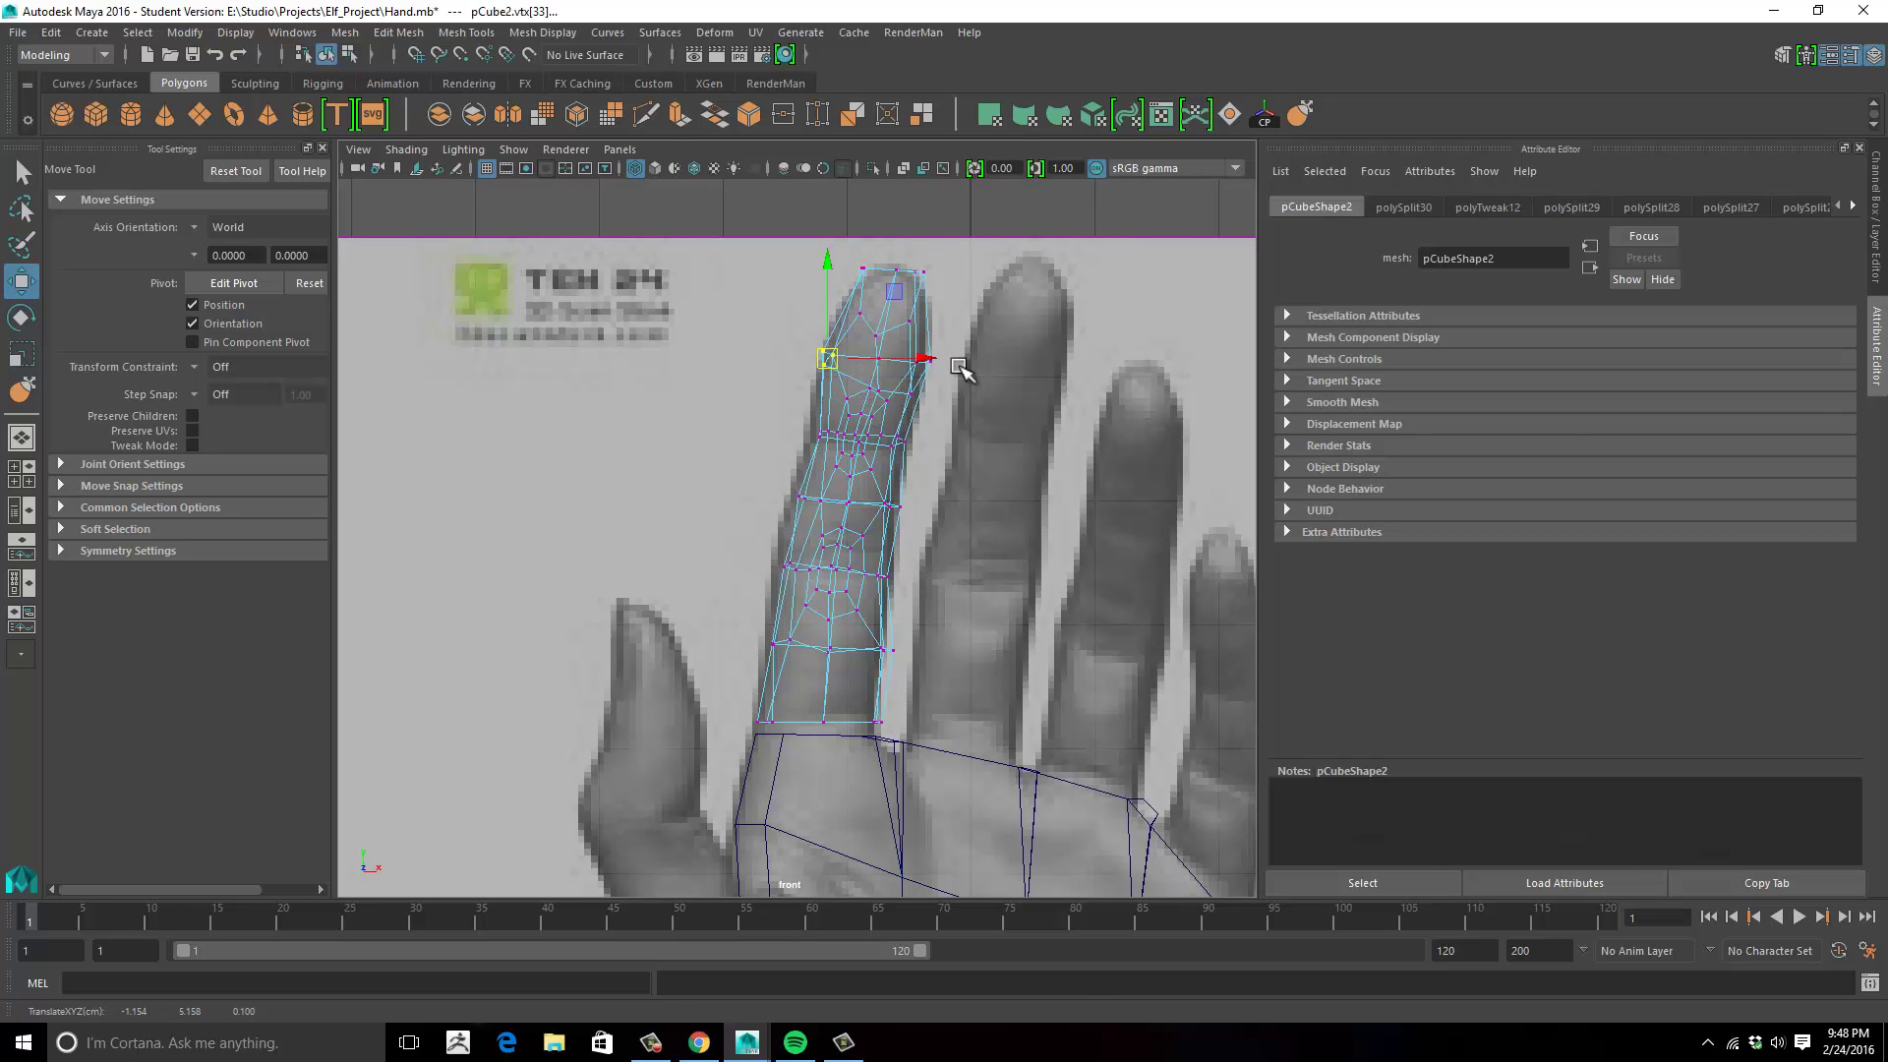
Move the remaining thumb-side vertices, from the upper joint down to the finger's base section, out to the reference outline.
left_click(795, 418)
left_click(828, 432)
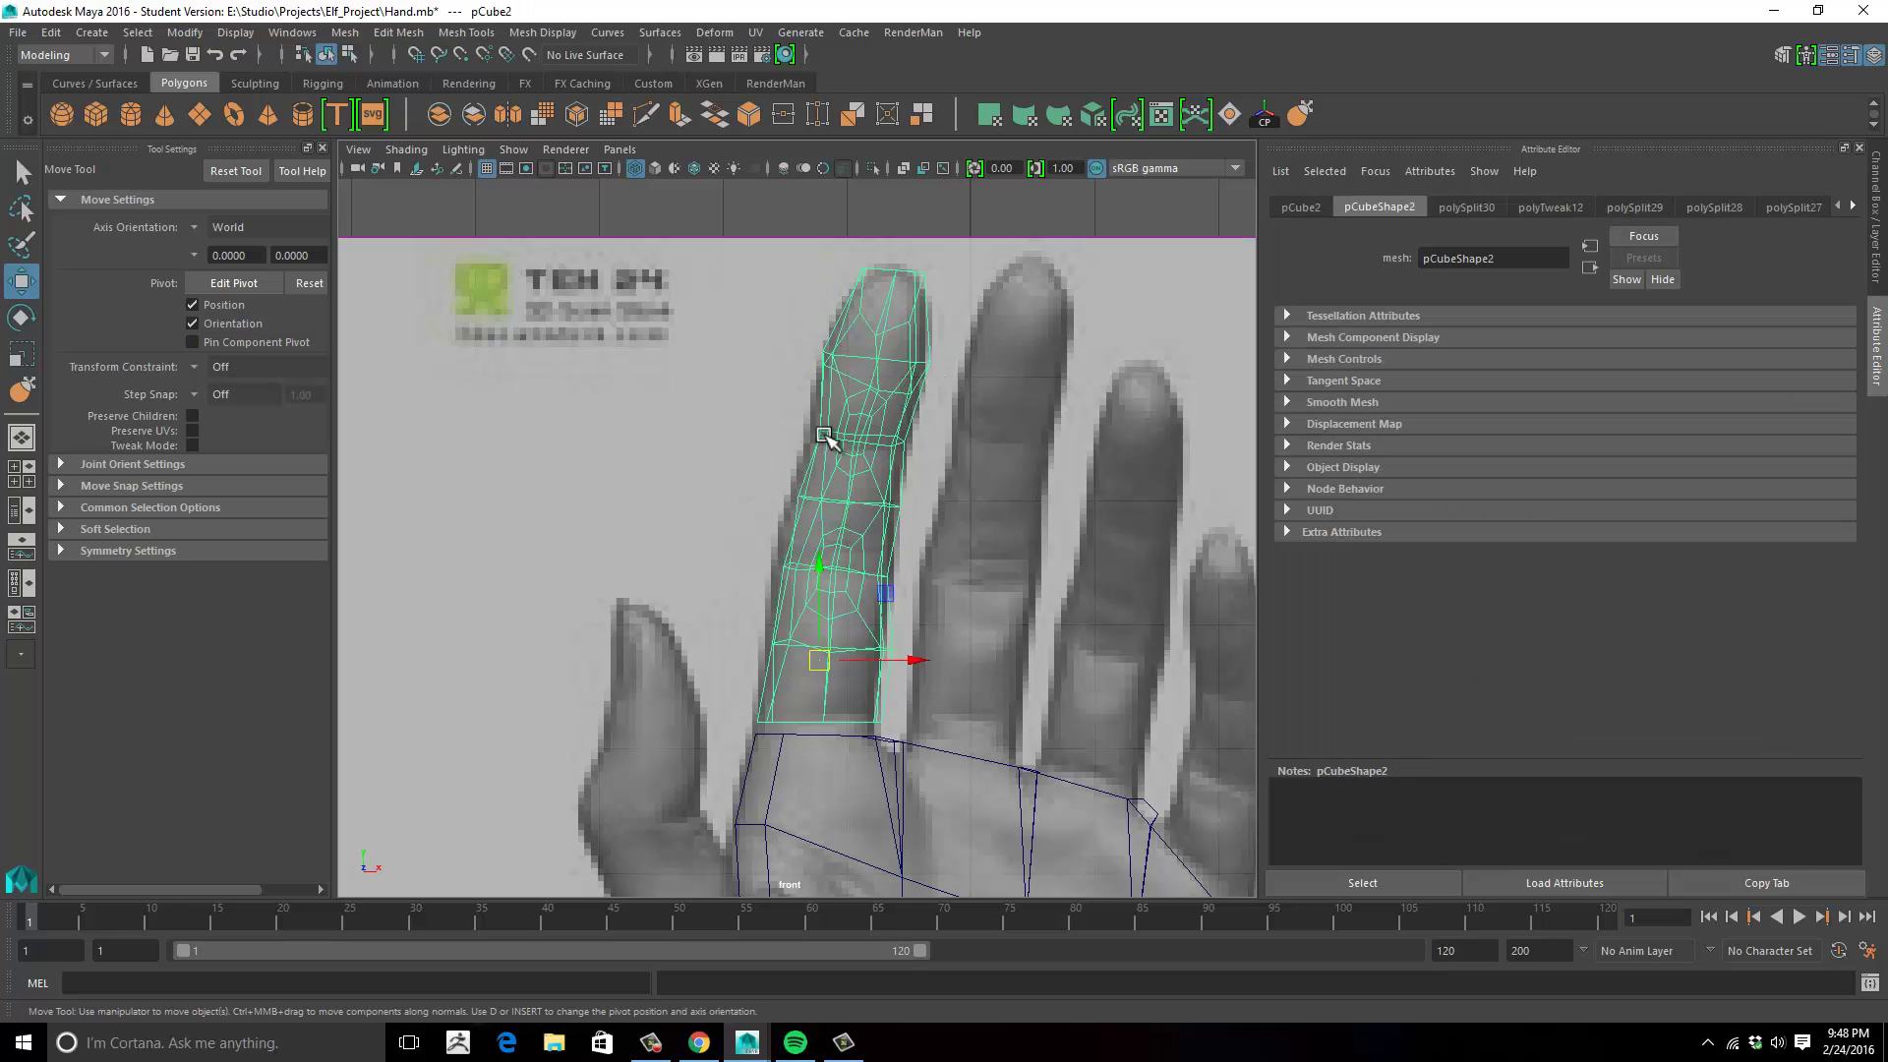
right_click_drag(828, 433, 763, 418)
left_click_drag(765, 418, 780, 567)
left_click_drag(731, 657, 775, 650)
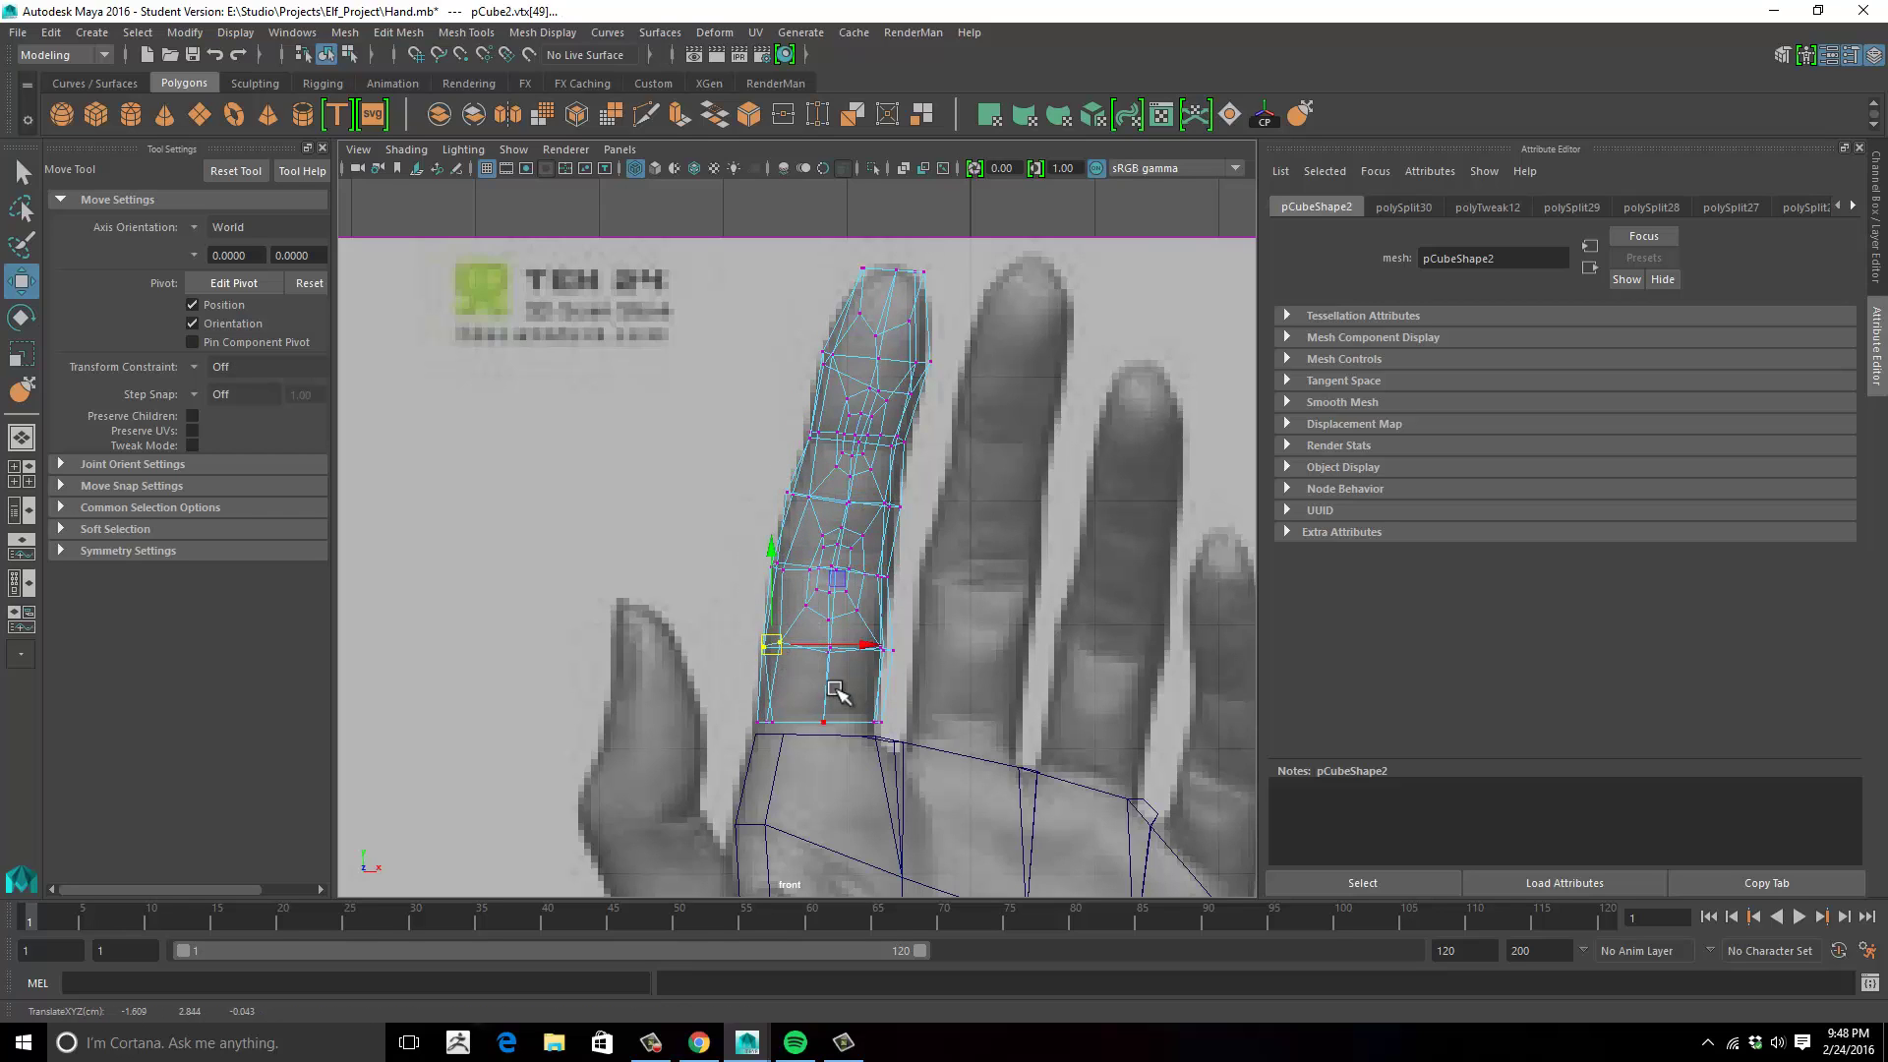
Adjust the lower and middle vertices on the finger's middle-finger side to follow the reference outline.
left_click_drag(916, 632, 869, 671)
left_click_drag(888, 650, 875, 652)
left_click_drag(924, 551, 890, 580)
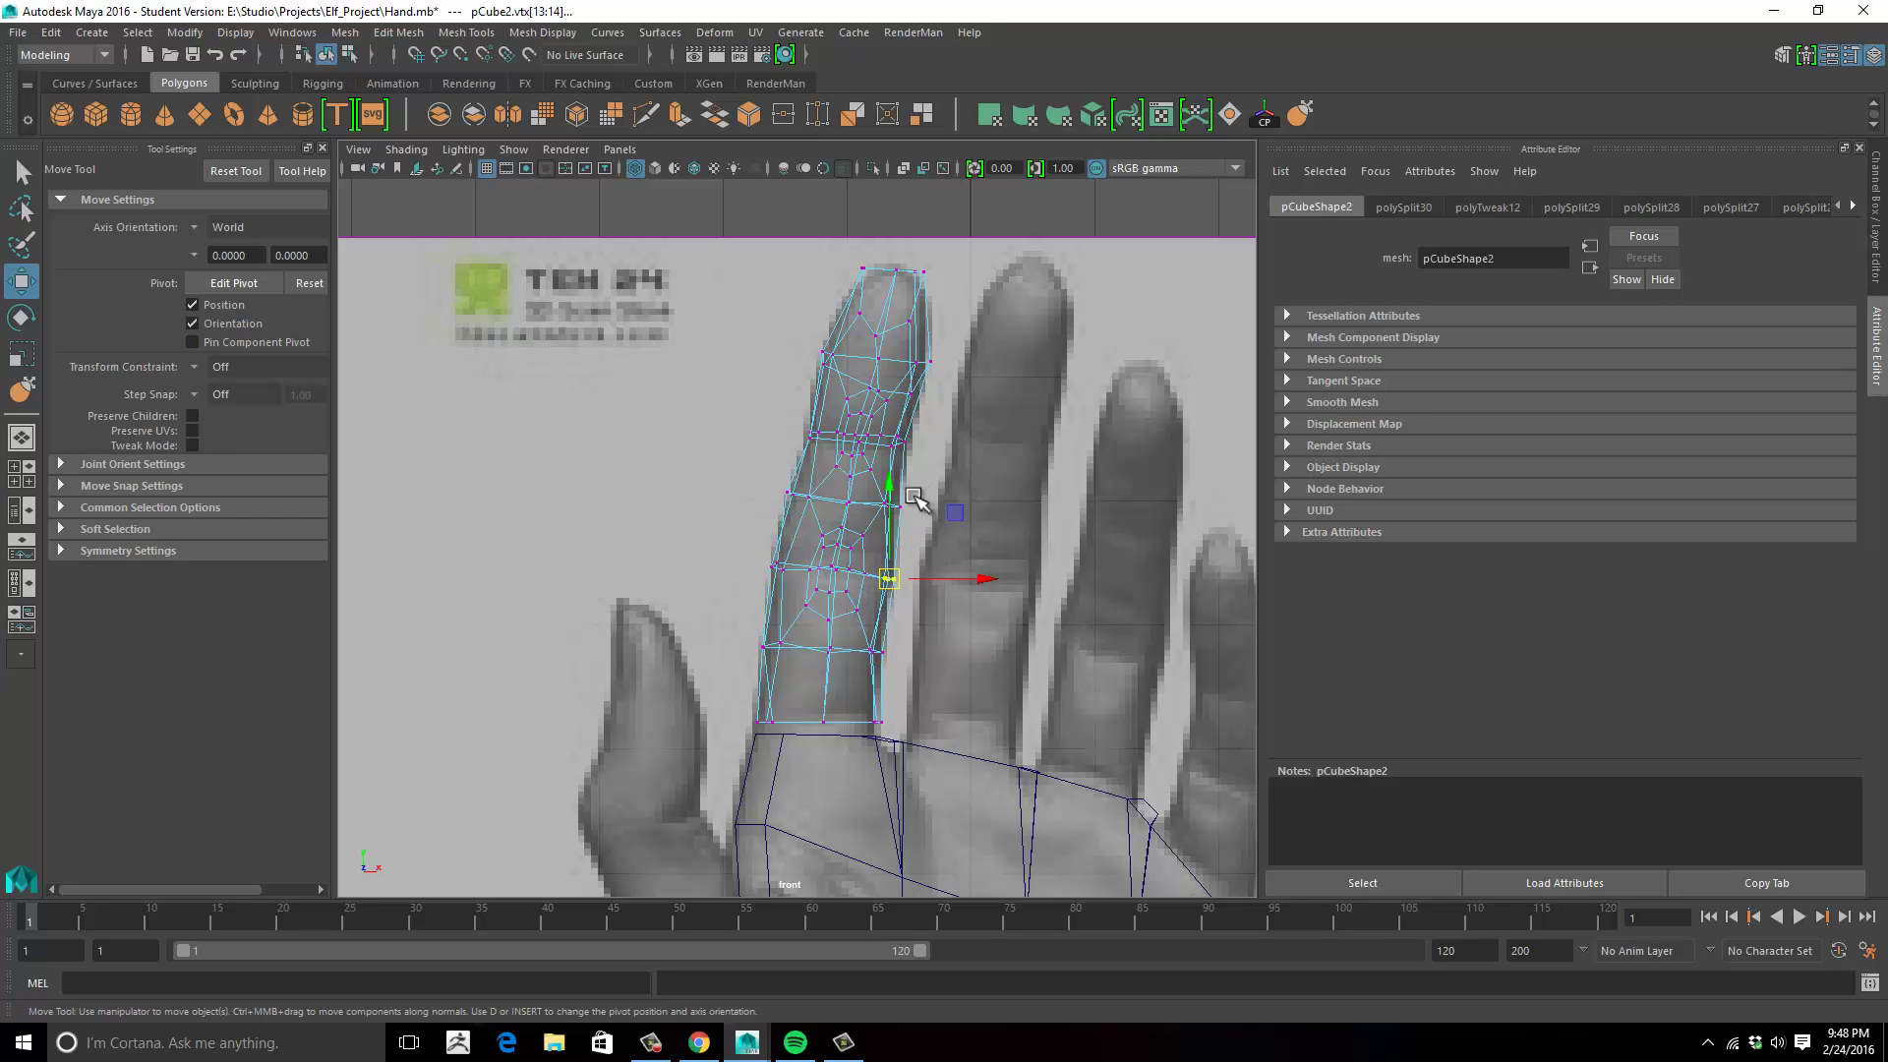
left_click_drag(882, 514, 882, 515)
left_click_drag(891, 504, 888, 510)
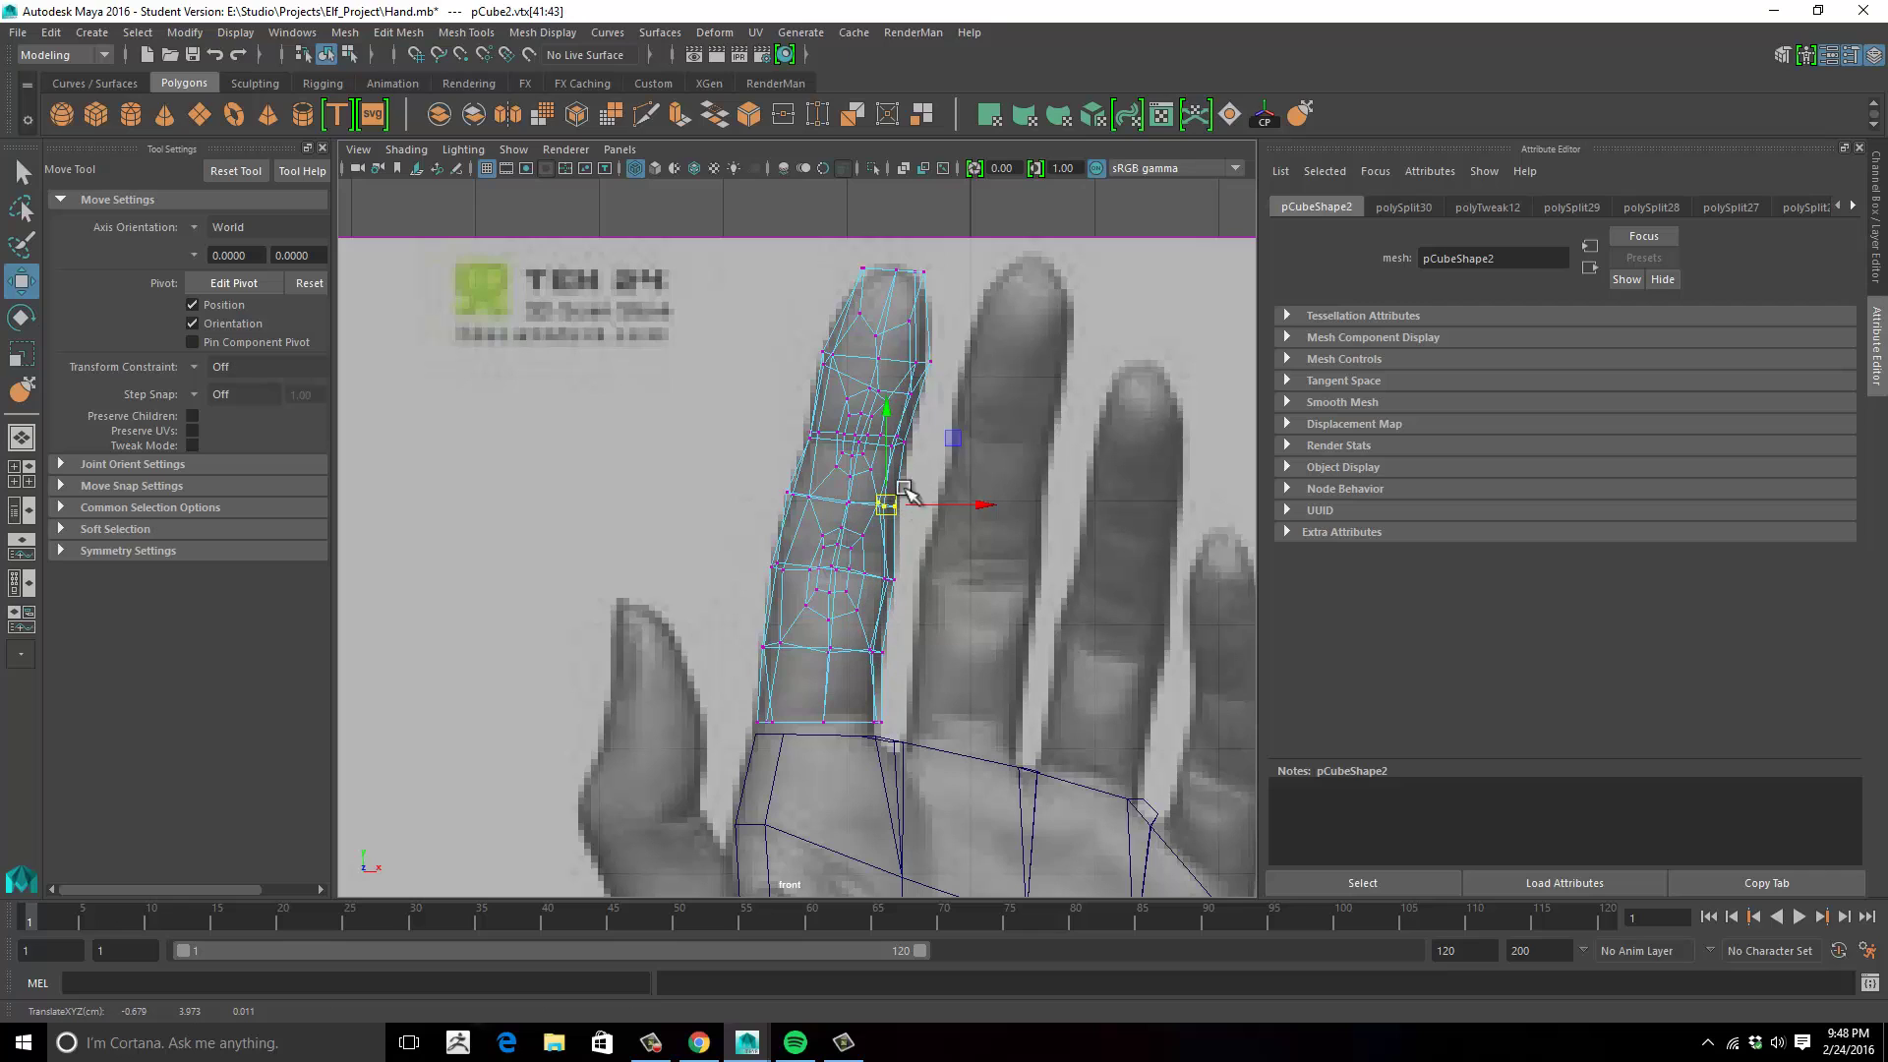
Move the vertices below the fingertip on the middle-finger side slightly inward and down to fit the reference outline.
left_click_drag(959, 329, 907, 400)
left_click(933, 379)
left_click(912, 362)
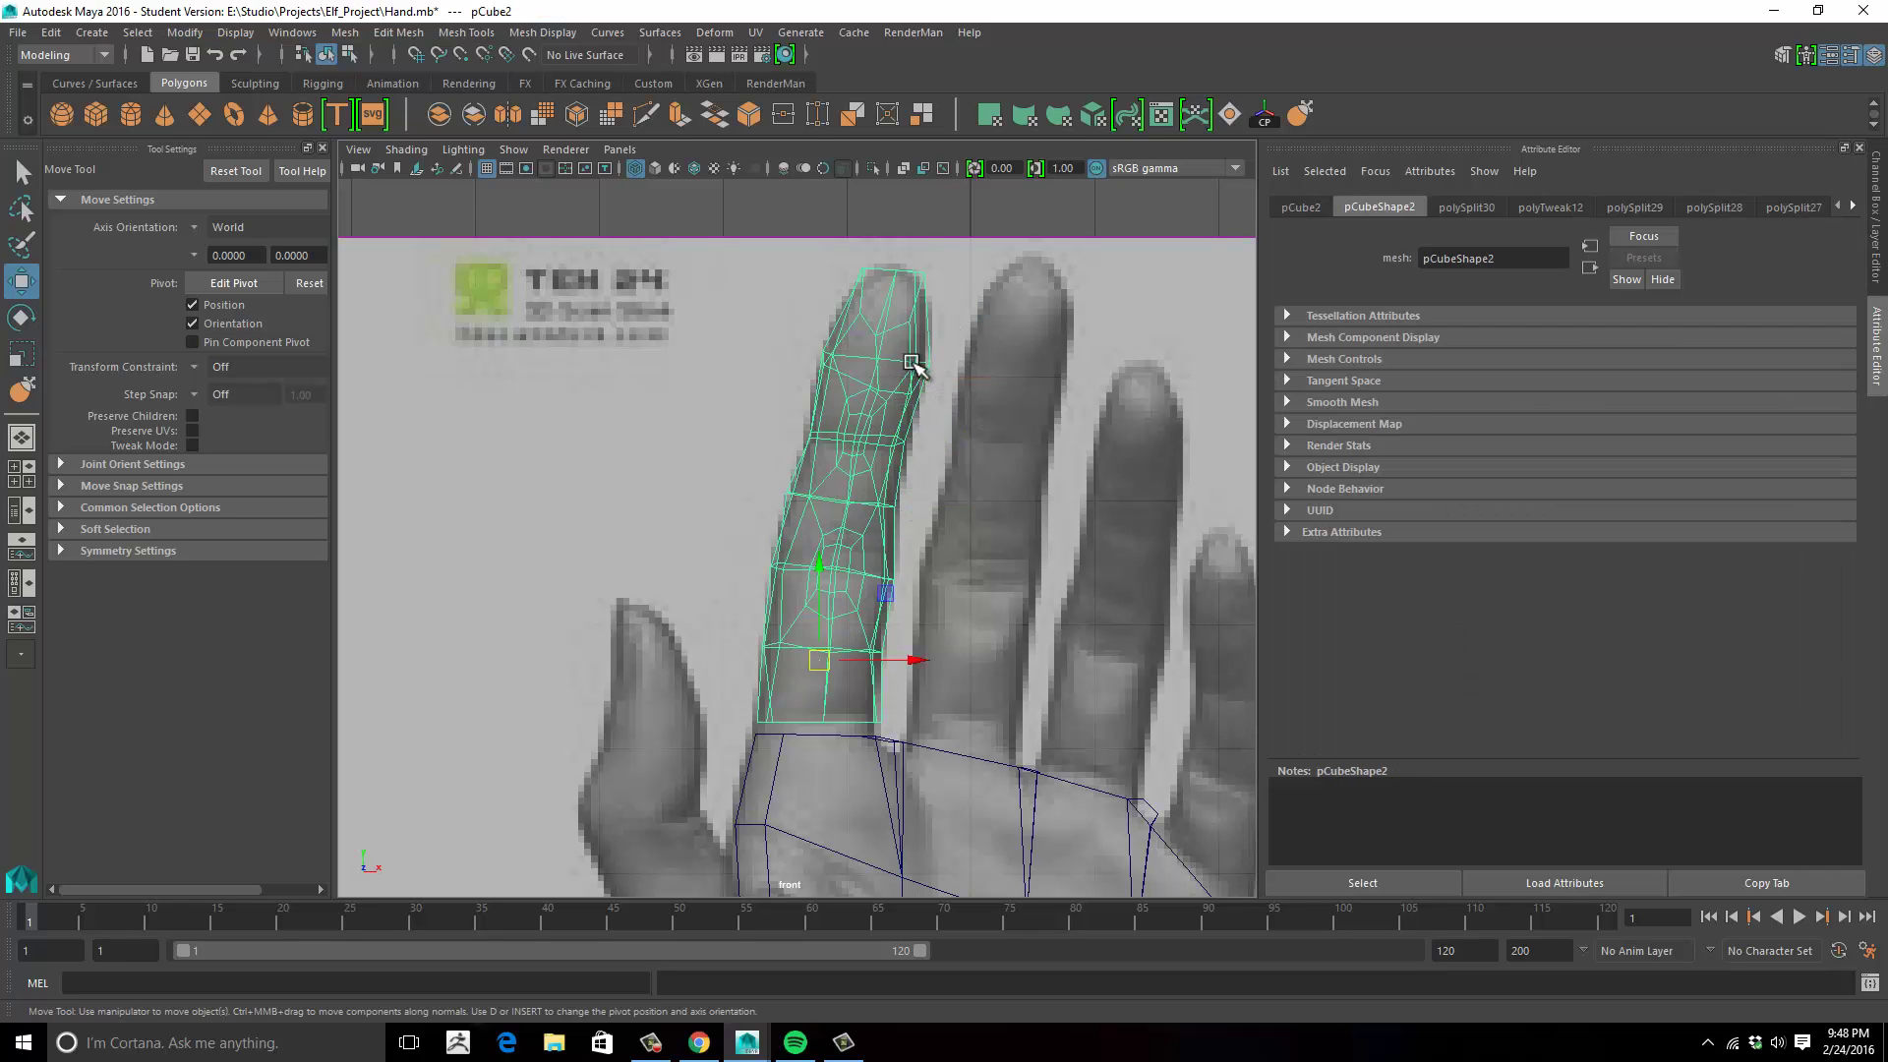
right_click_drag(912, 361, 816, 372)
mouse_move(939, 349)
left_mouse_down()
mouse_move(905, 410)
mouse_move(920, 373)
left_mouse_up()
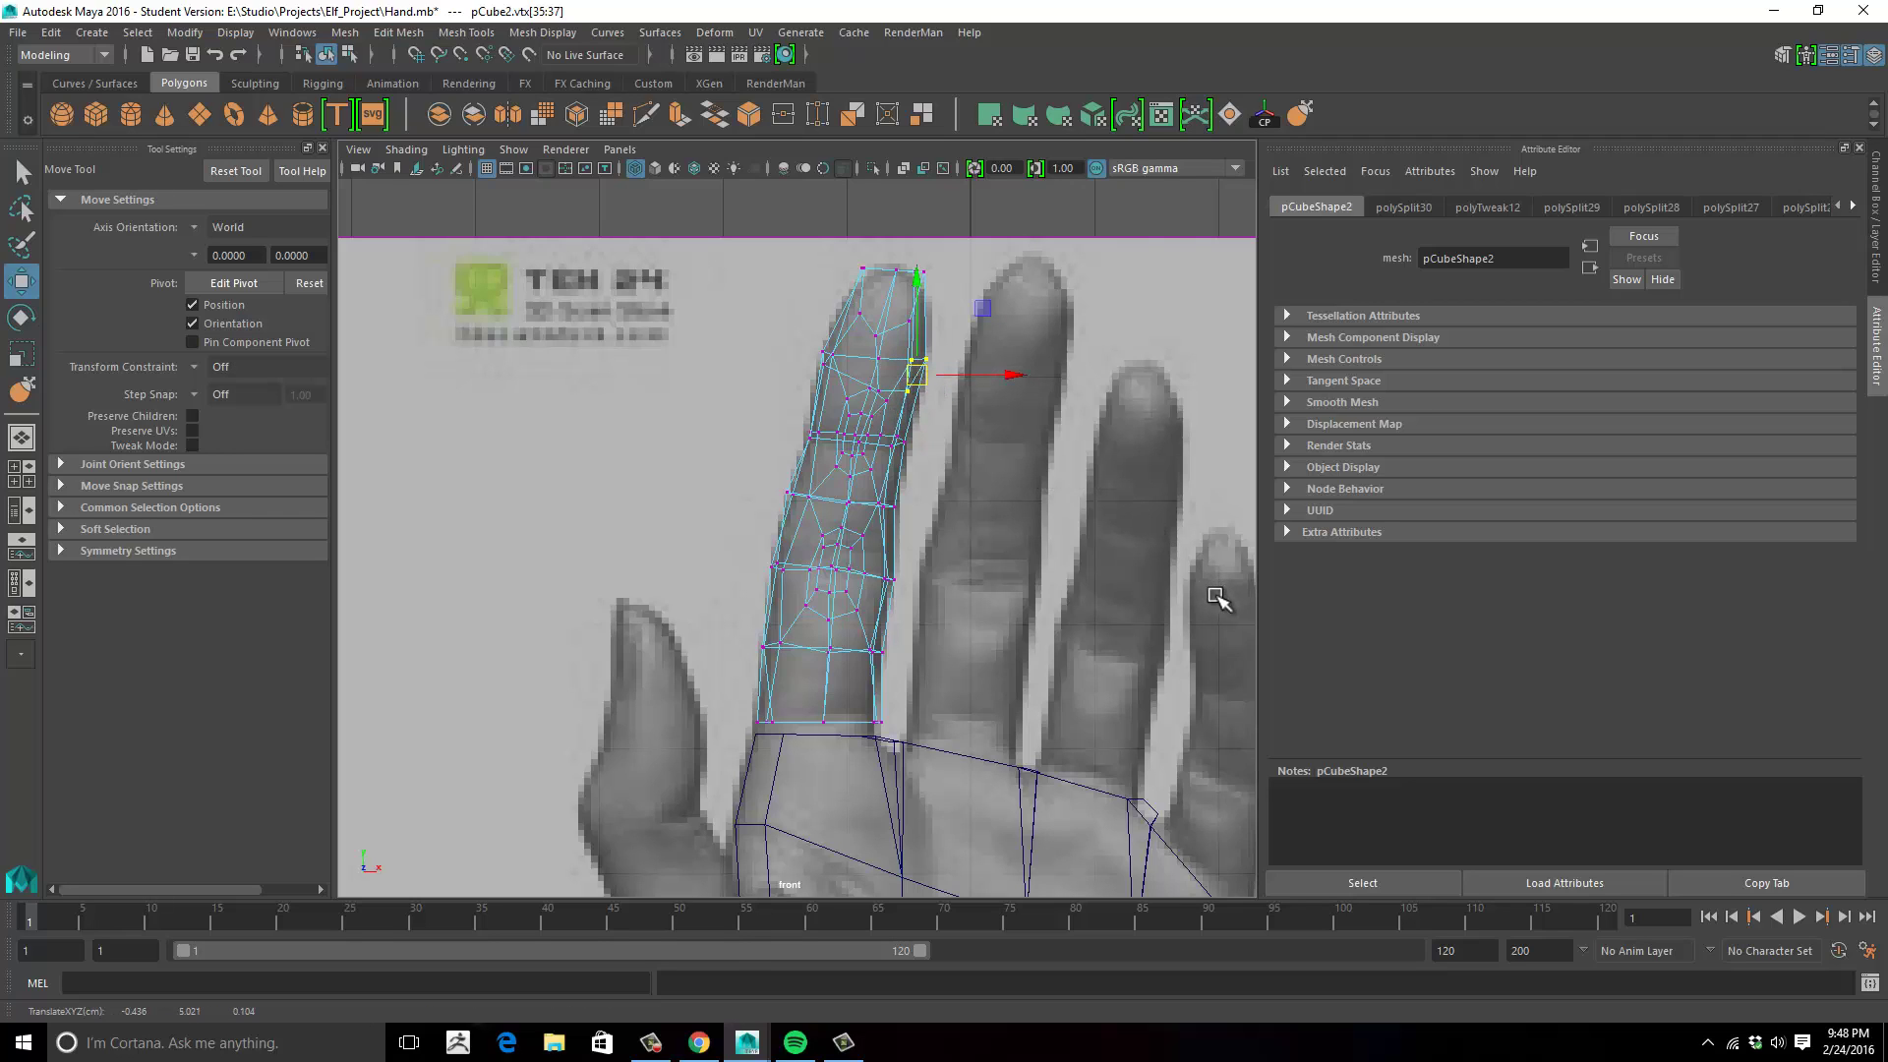
Return to the perspective view in object mode and examine the finger with smooth preview from several sides.
key("space")
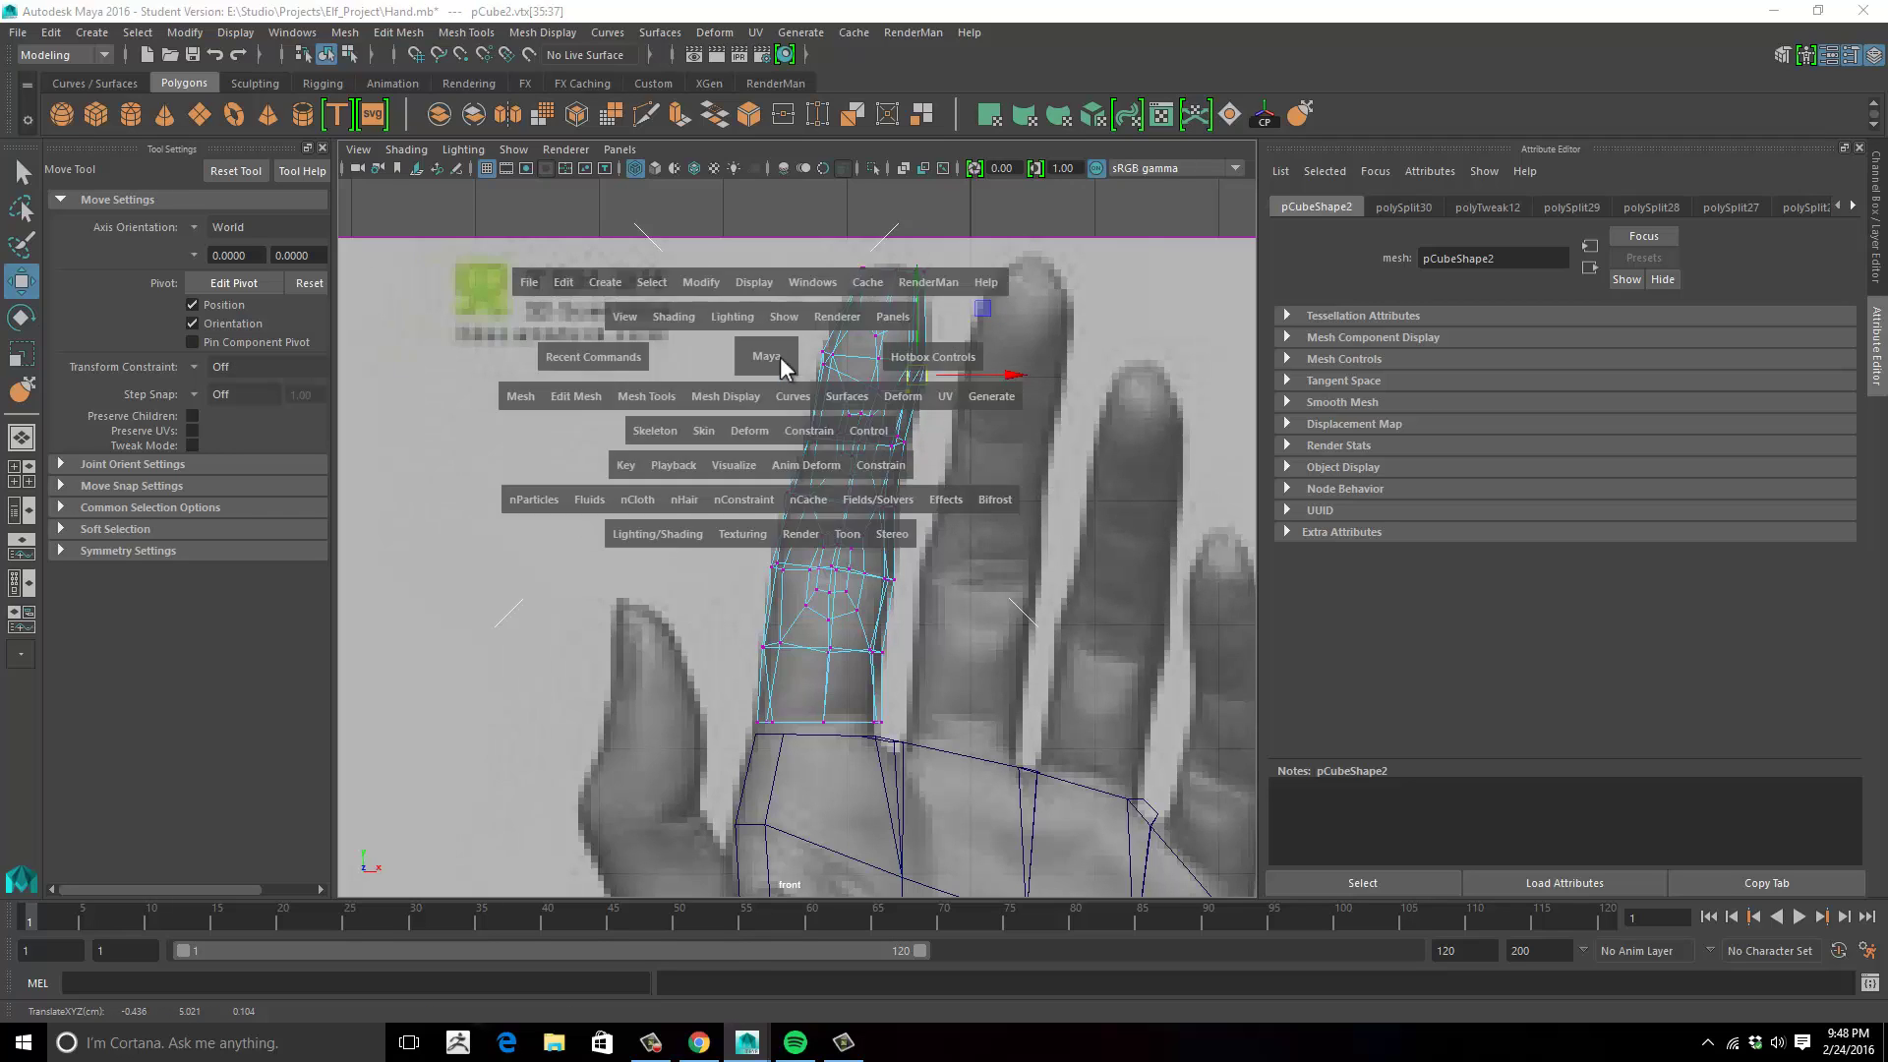
key("space")
scroll(851, 423, "down", 3)
left_click_drag(851, 422, 919, 555, "alt")
left_click(994, 489)
right_click_drag(740, 462, 739, 405)
left_click(749, 448)
key("3")
left_click_drag(903, 488, 851, 717, "alt")
left_click(844, 785)
left_click_drag(971, 544, 909, 590, "alt")
left_click(854, 572)
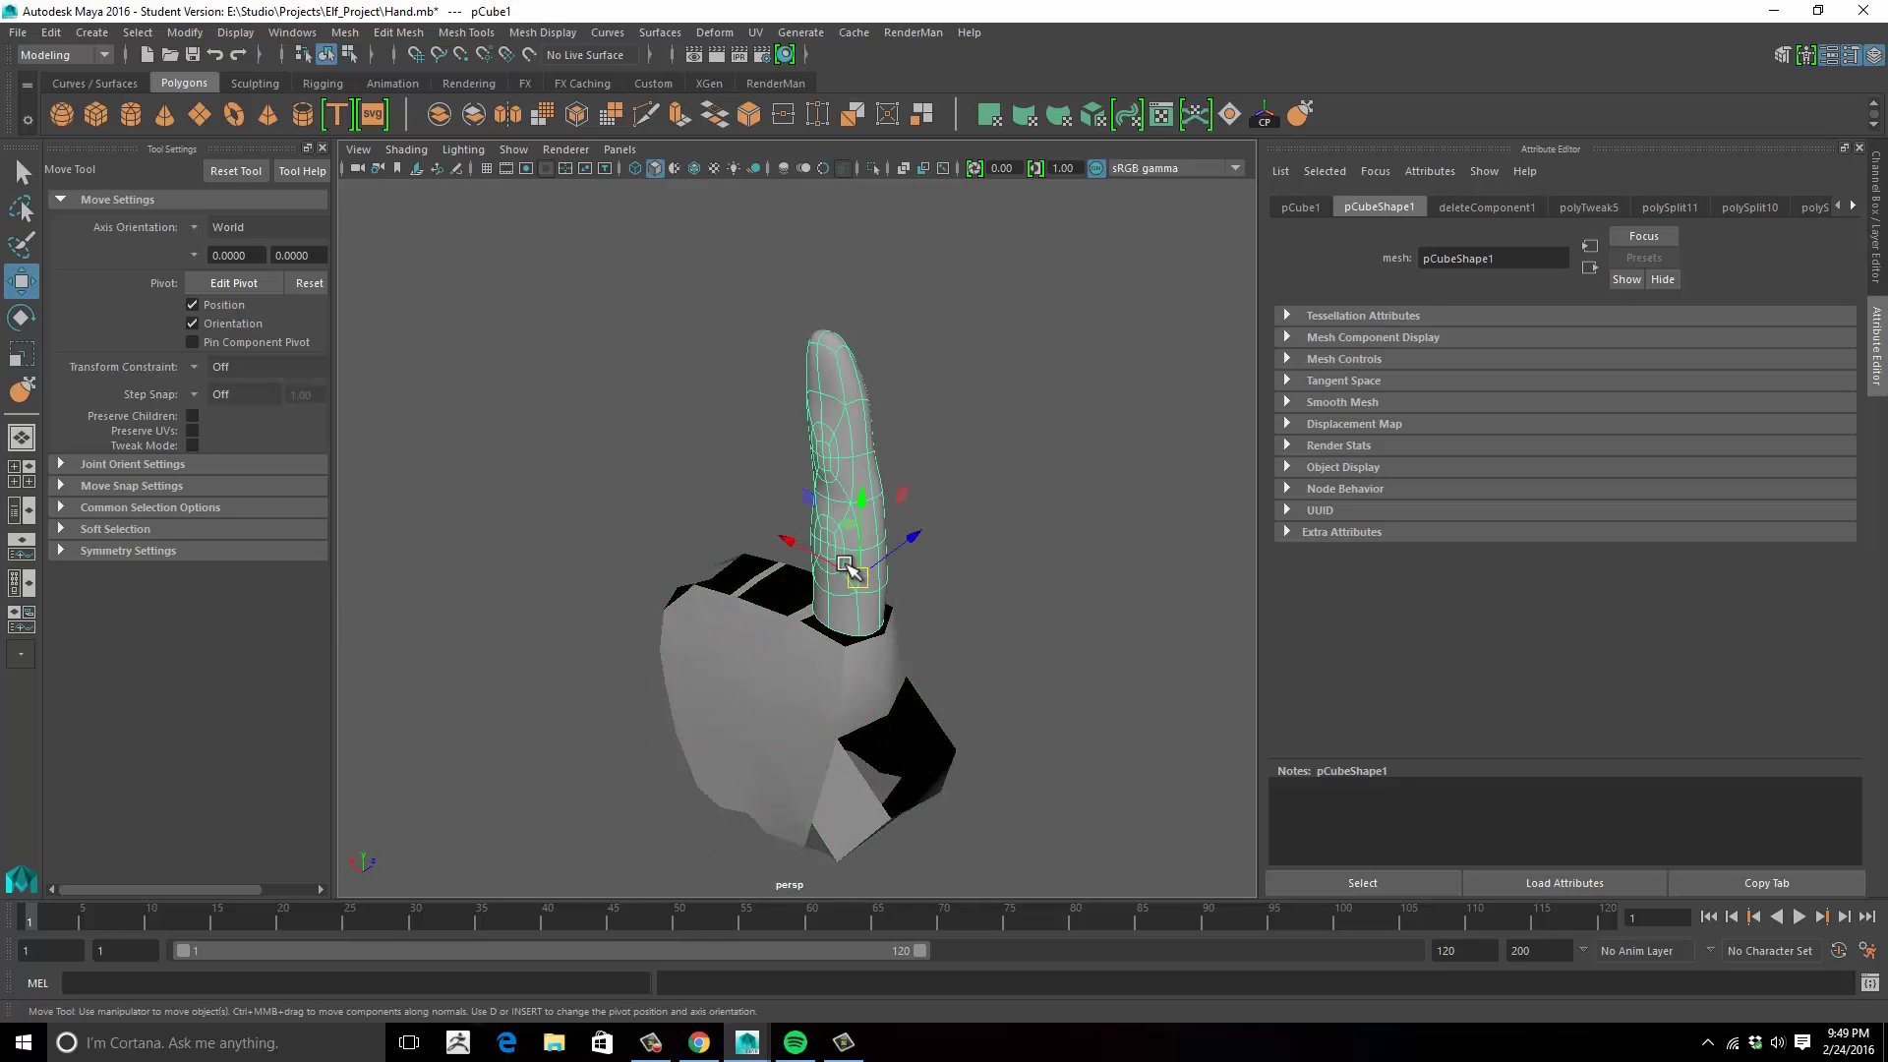
left_click_drag(693, 594, 911, 539, "alt")
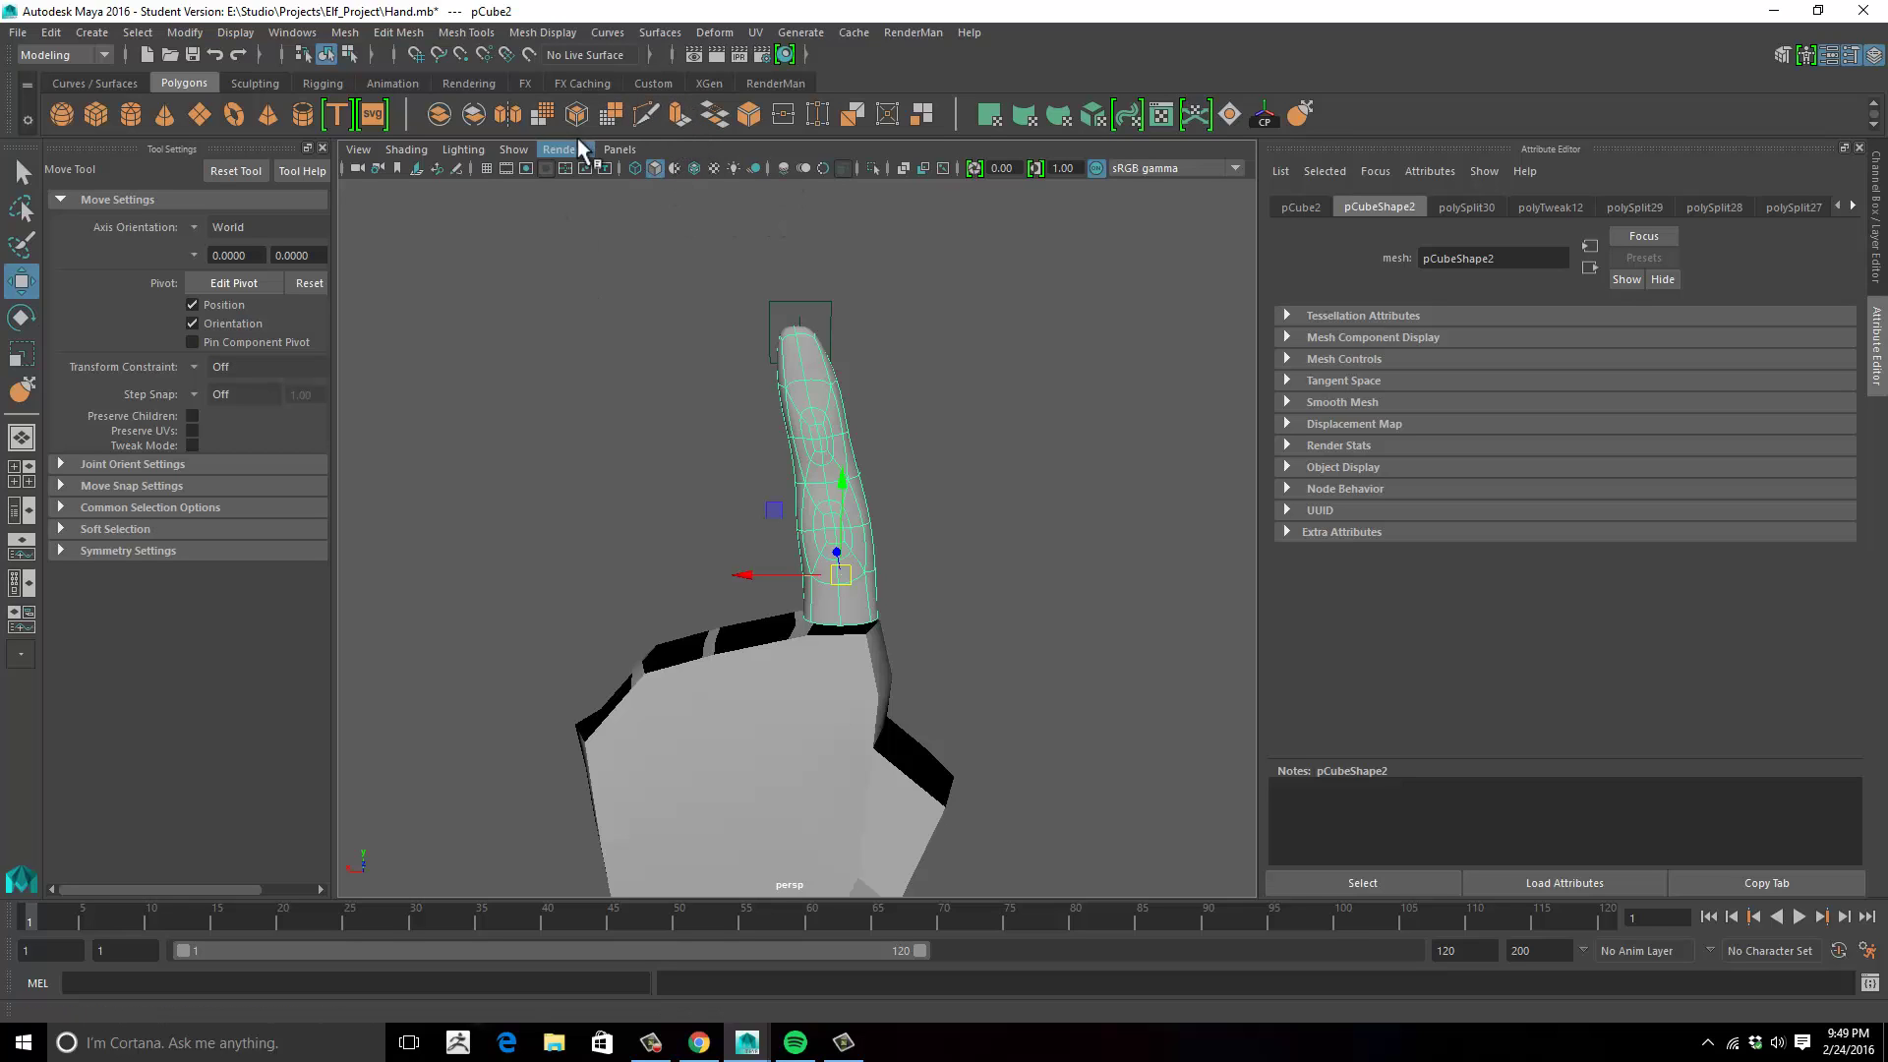
Smooth the knuckle areas along the back of the finger with the sculpting brush.
left_click(1300, 115)
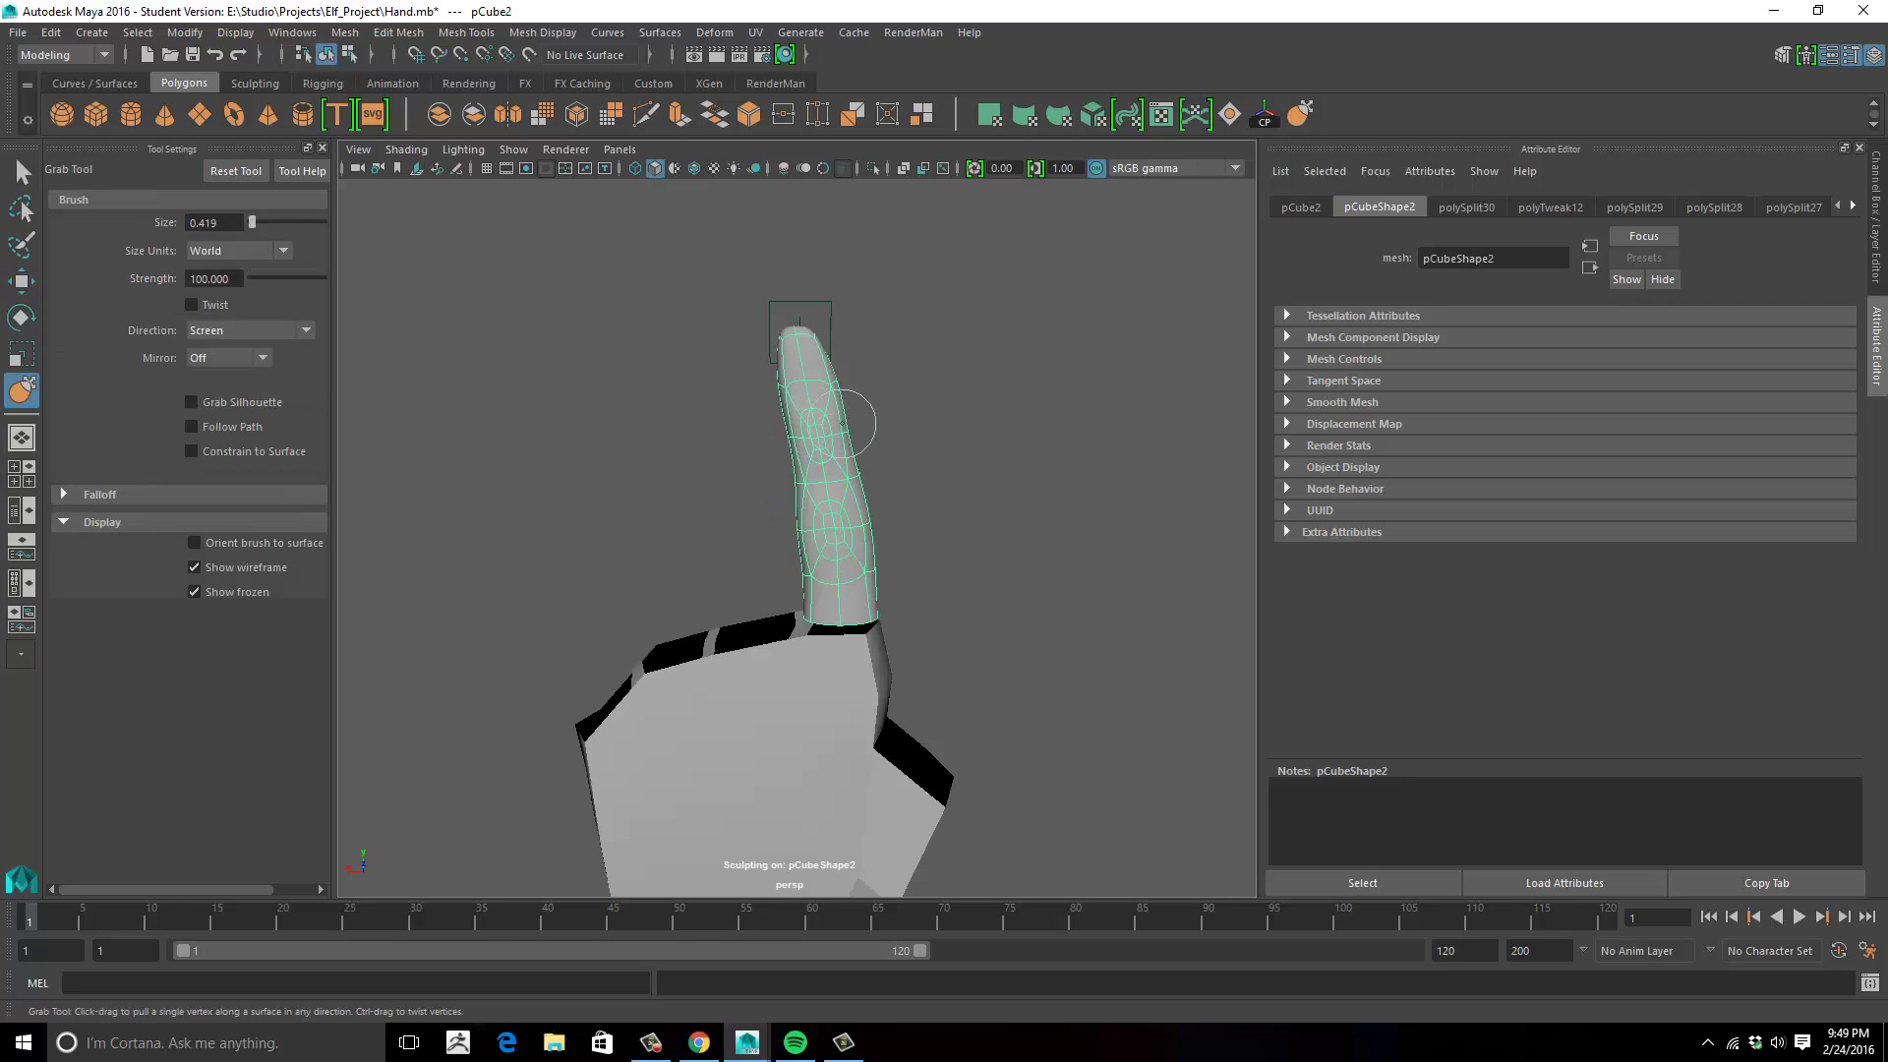
mouse_move(843, 423)
left_mouse_down("shift")
mouse_move(843, 377)
mouse_move(855, 441)
mouse_move(831, 570)
mouse_move(820, 537)
left_mouse_up("shift")
left_click_drag(936, 477, 928, 514, "alt")
right_click_drag(725, 475, 981, 445, "alt")
left_click_drag(981, 445, 885, 443, "alt")
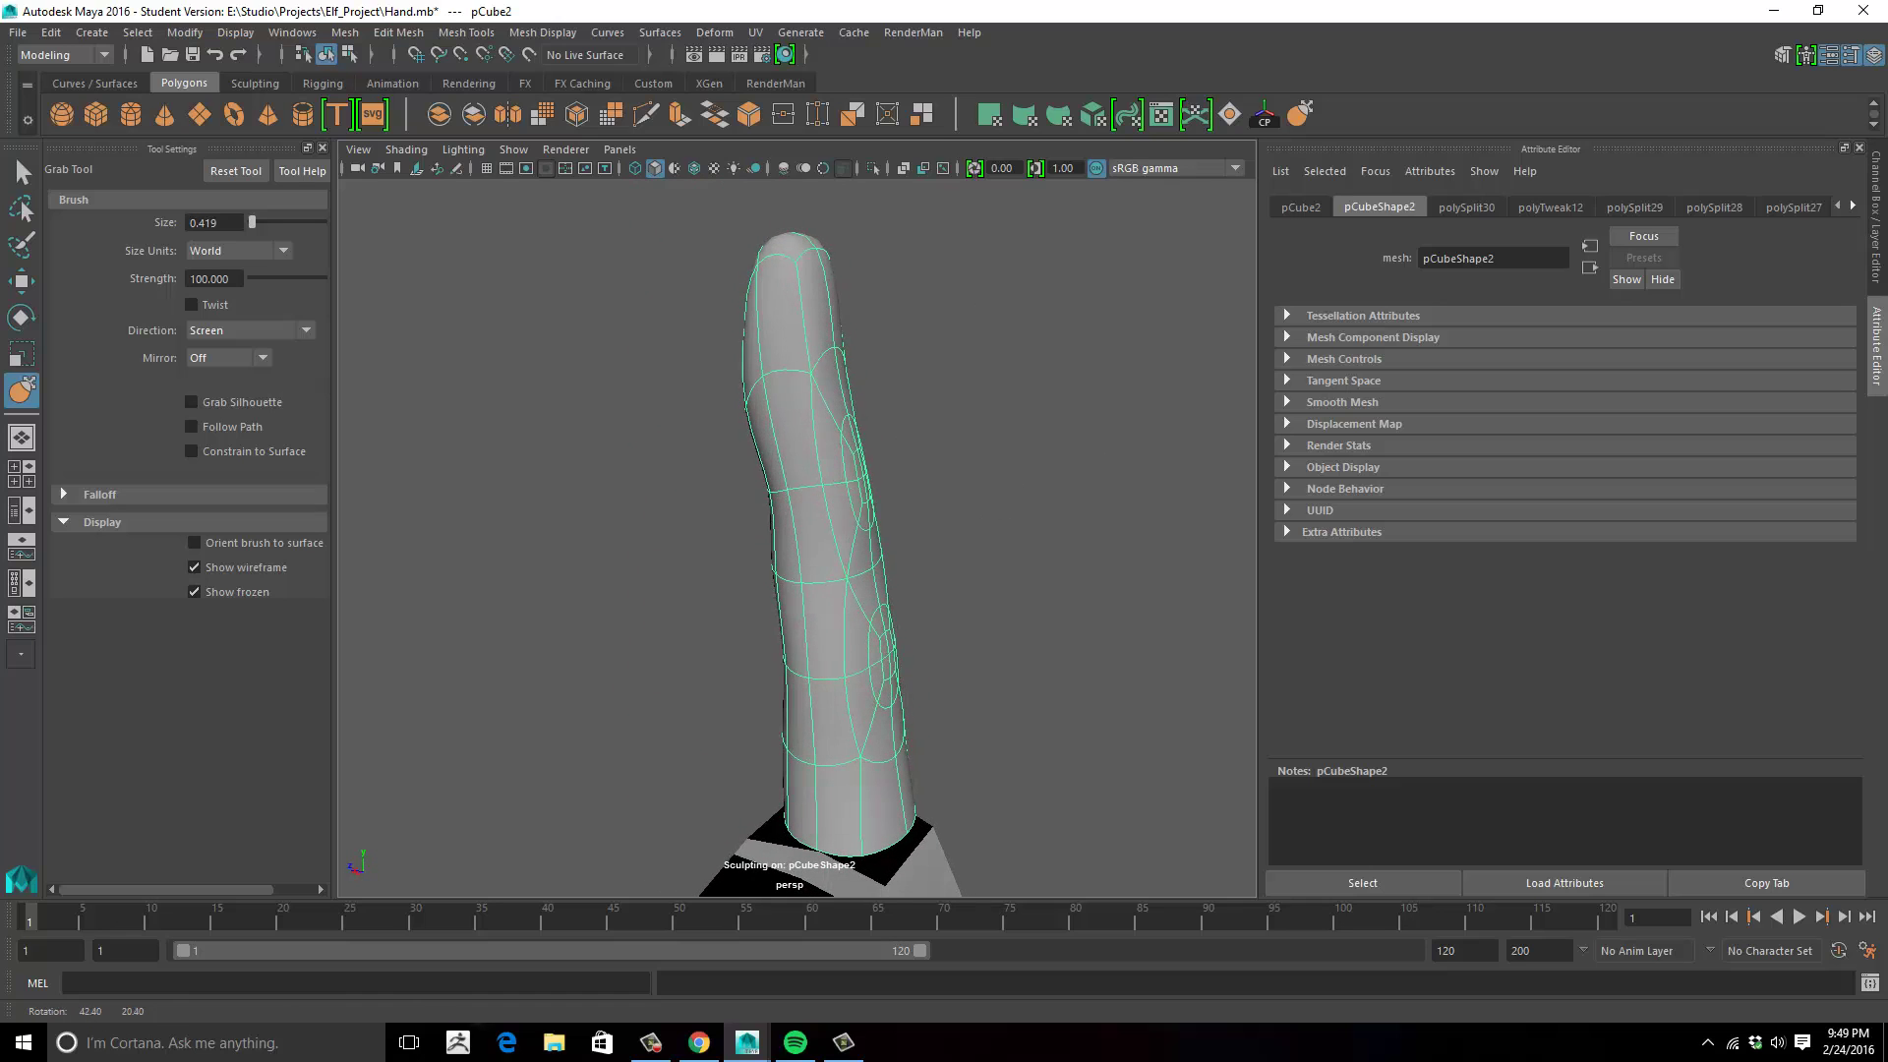
Show the unsmoothed cage and insert edge loops close to the upper and lower finger joints with Multi-Cut.
key("1")
left_click_drag(824, 348, 786, 332, "alt")
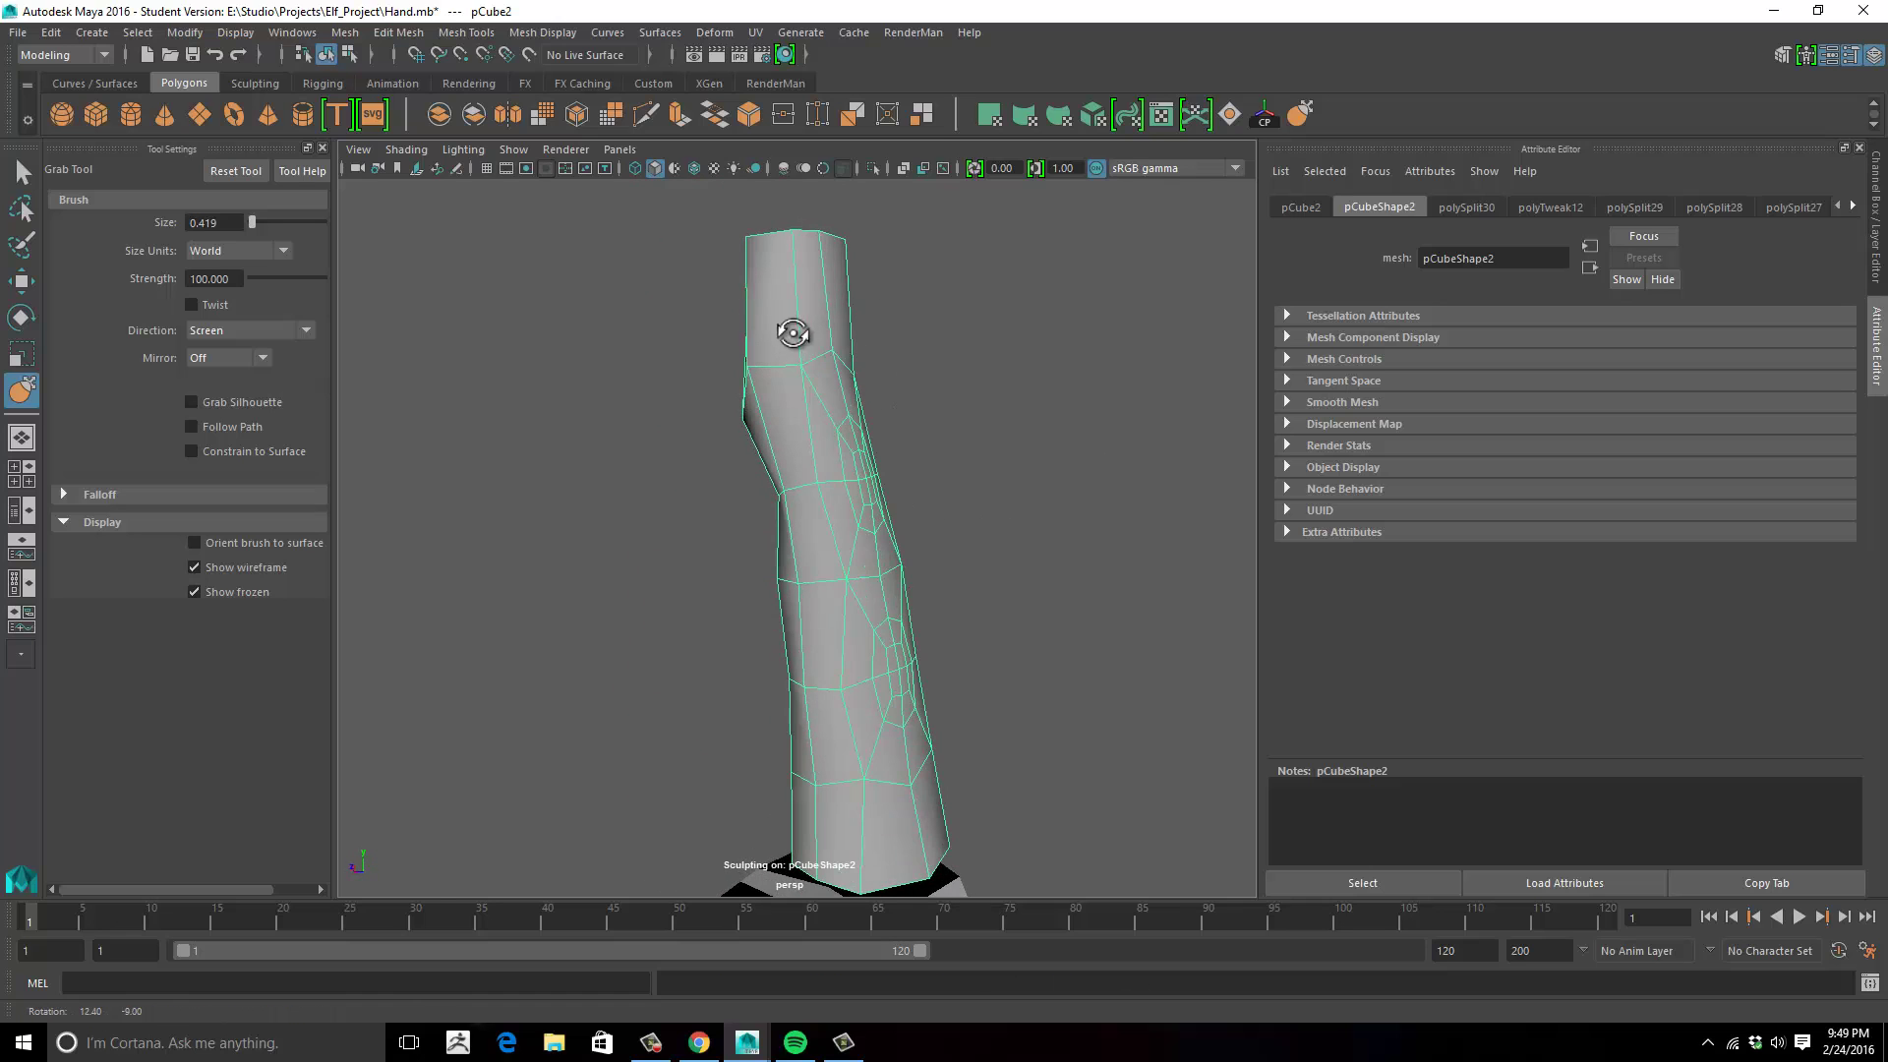
left_click(646, 113)
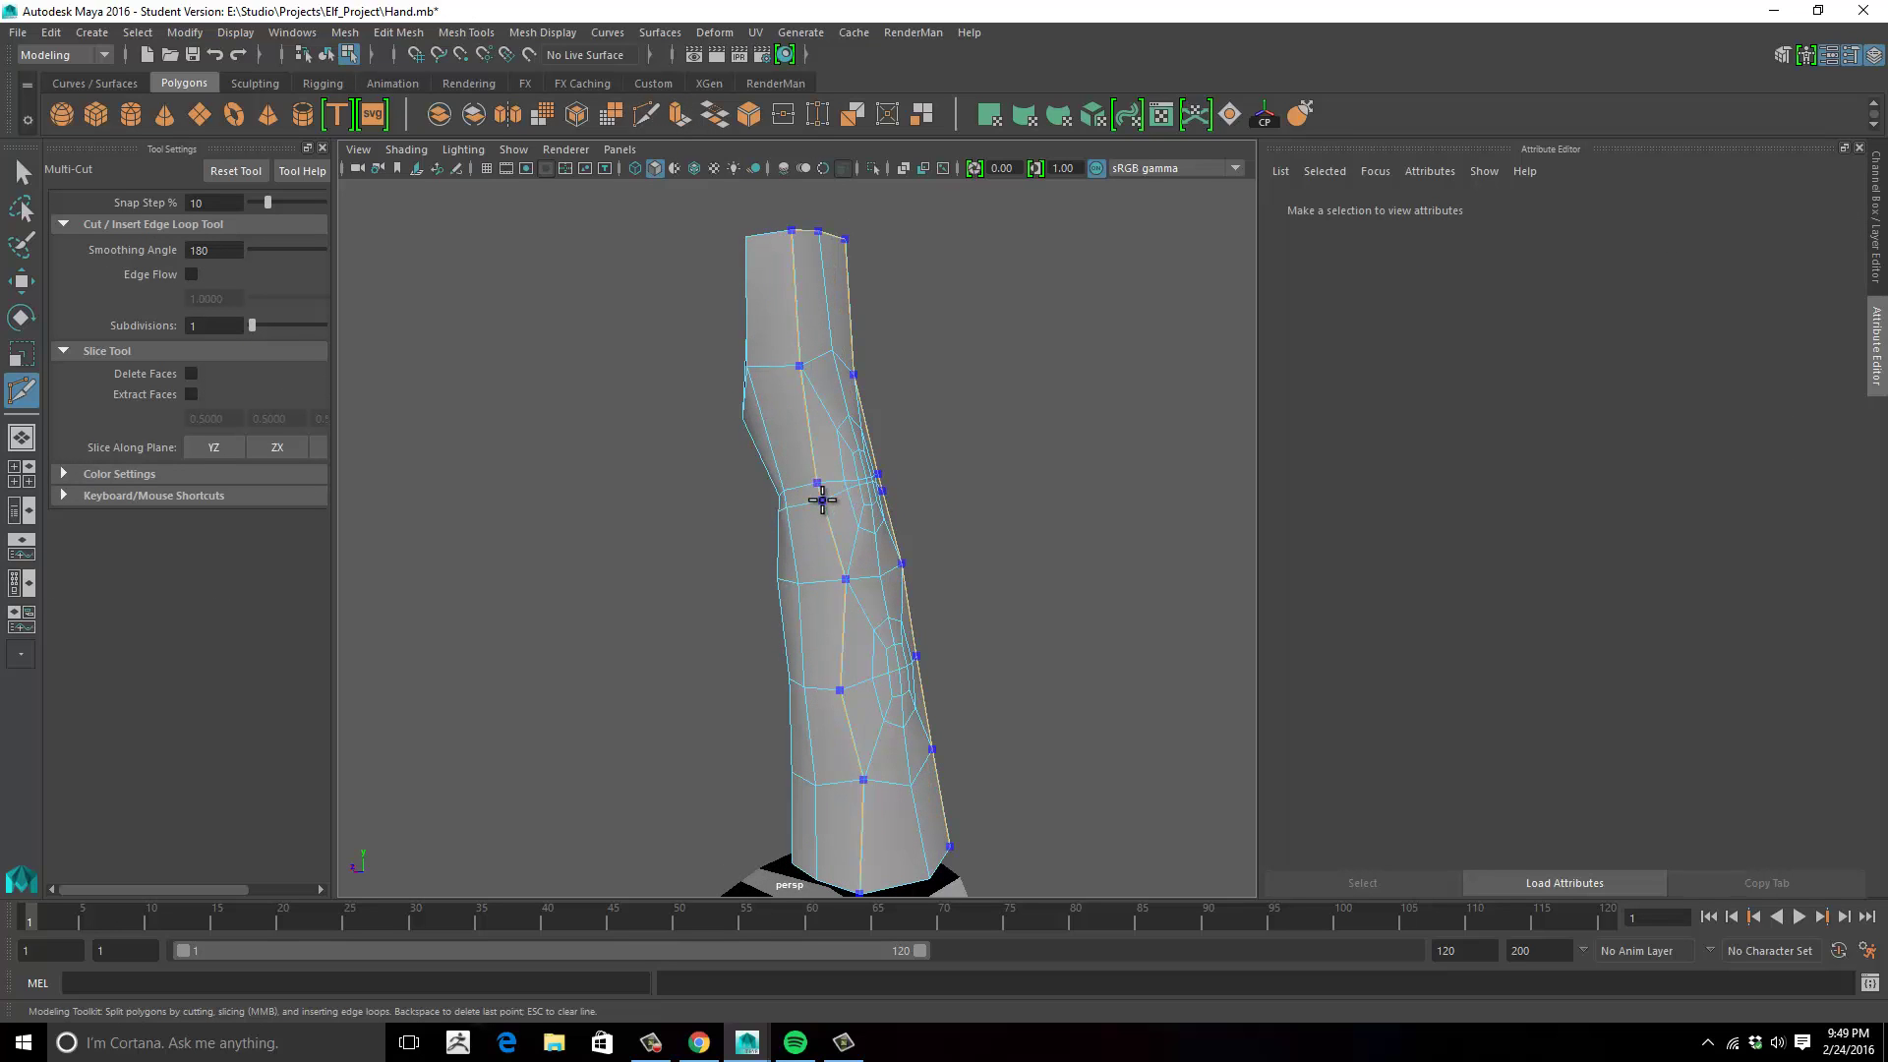
left_click_drag(869, 496, 944, 496, "alt")
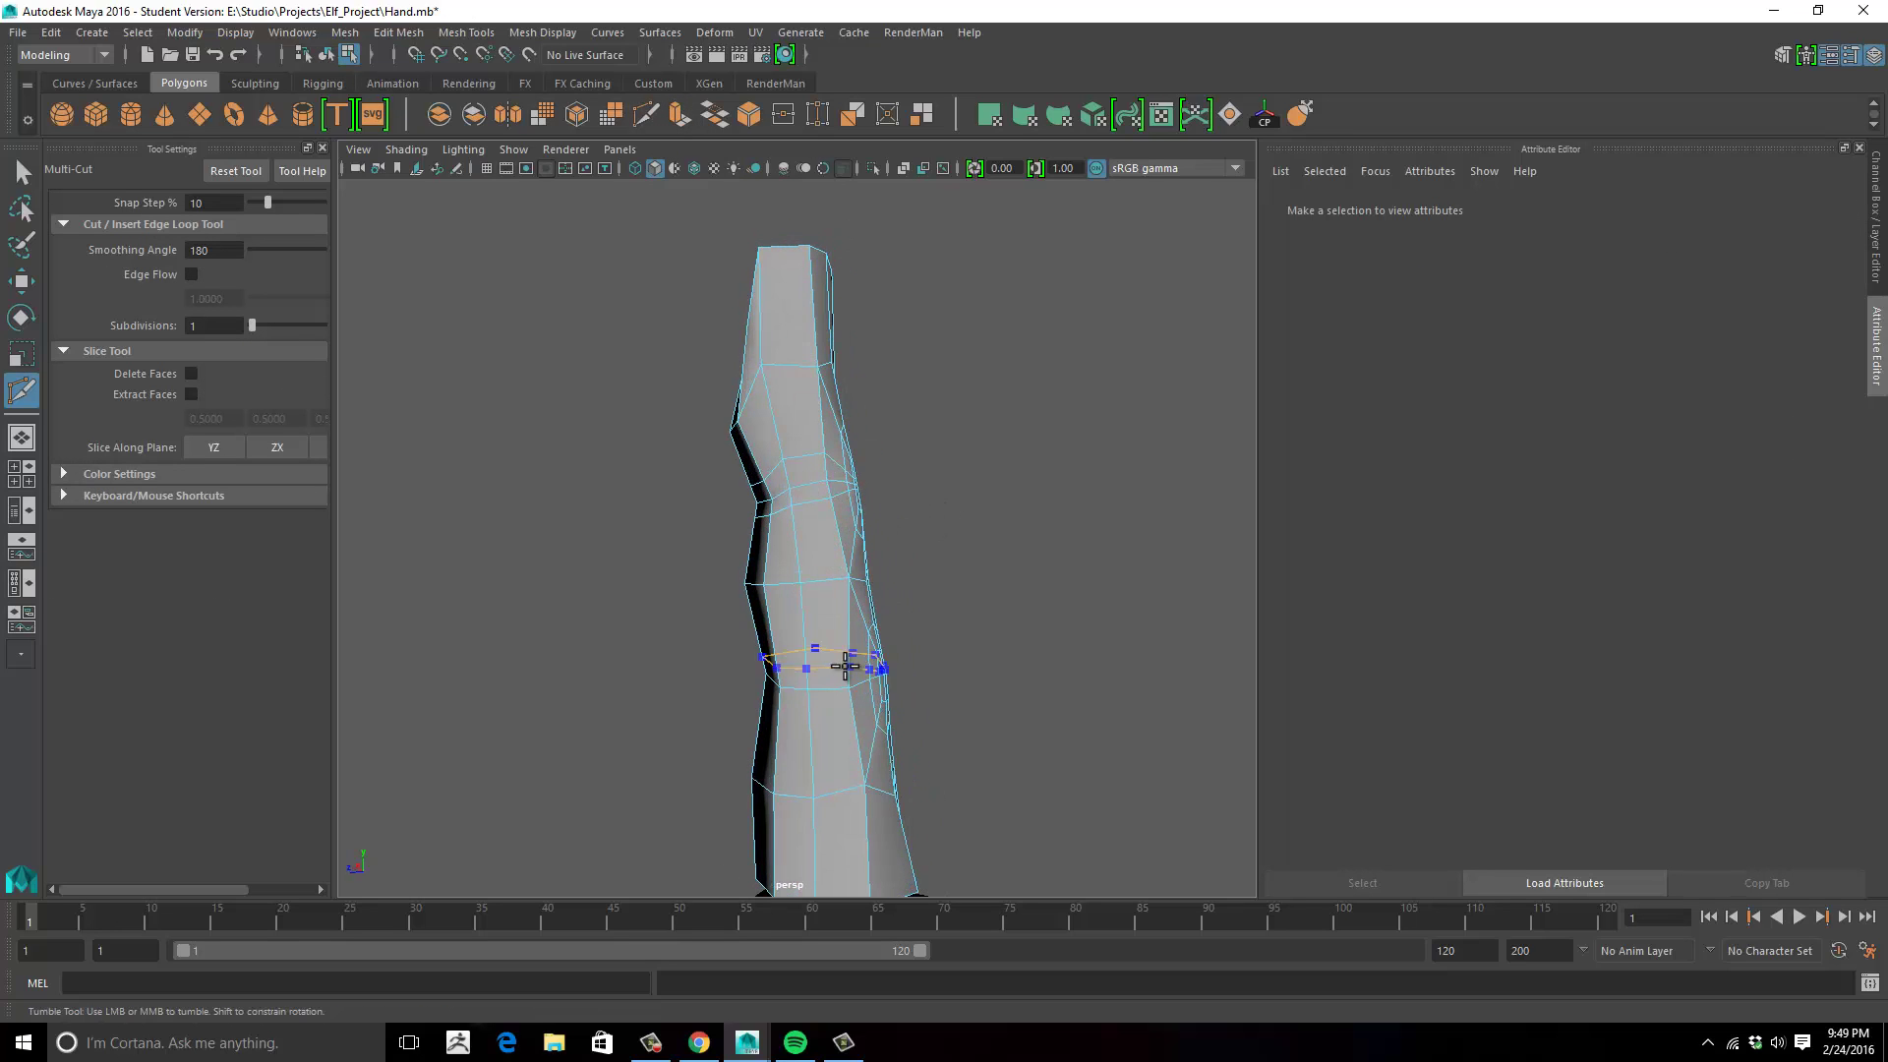
left_click(826, 666, "ctrl")
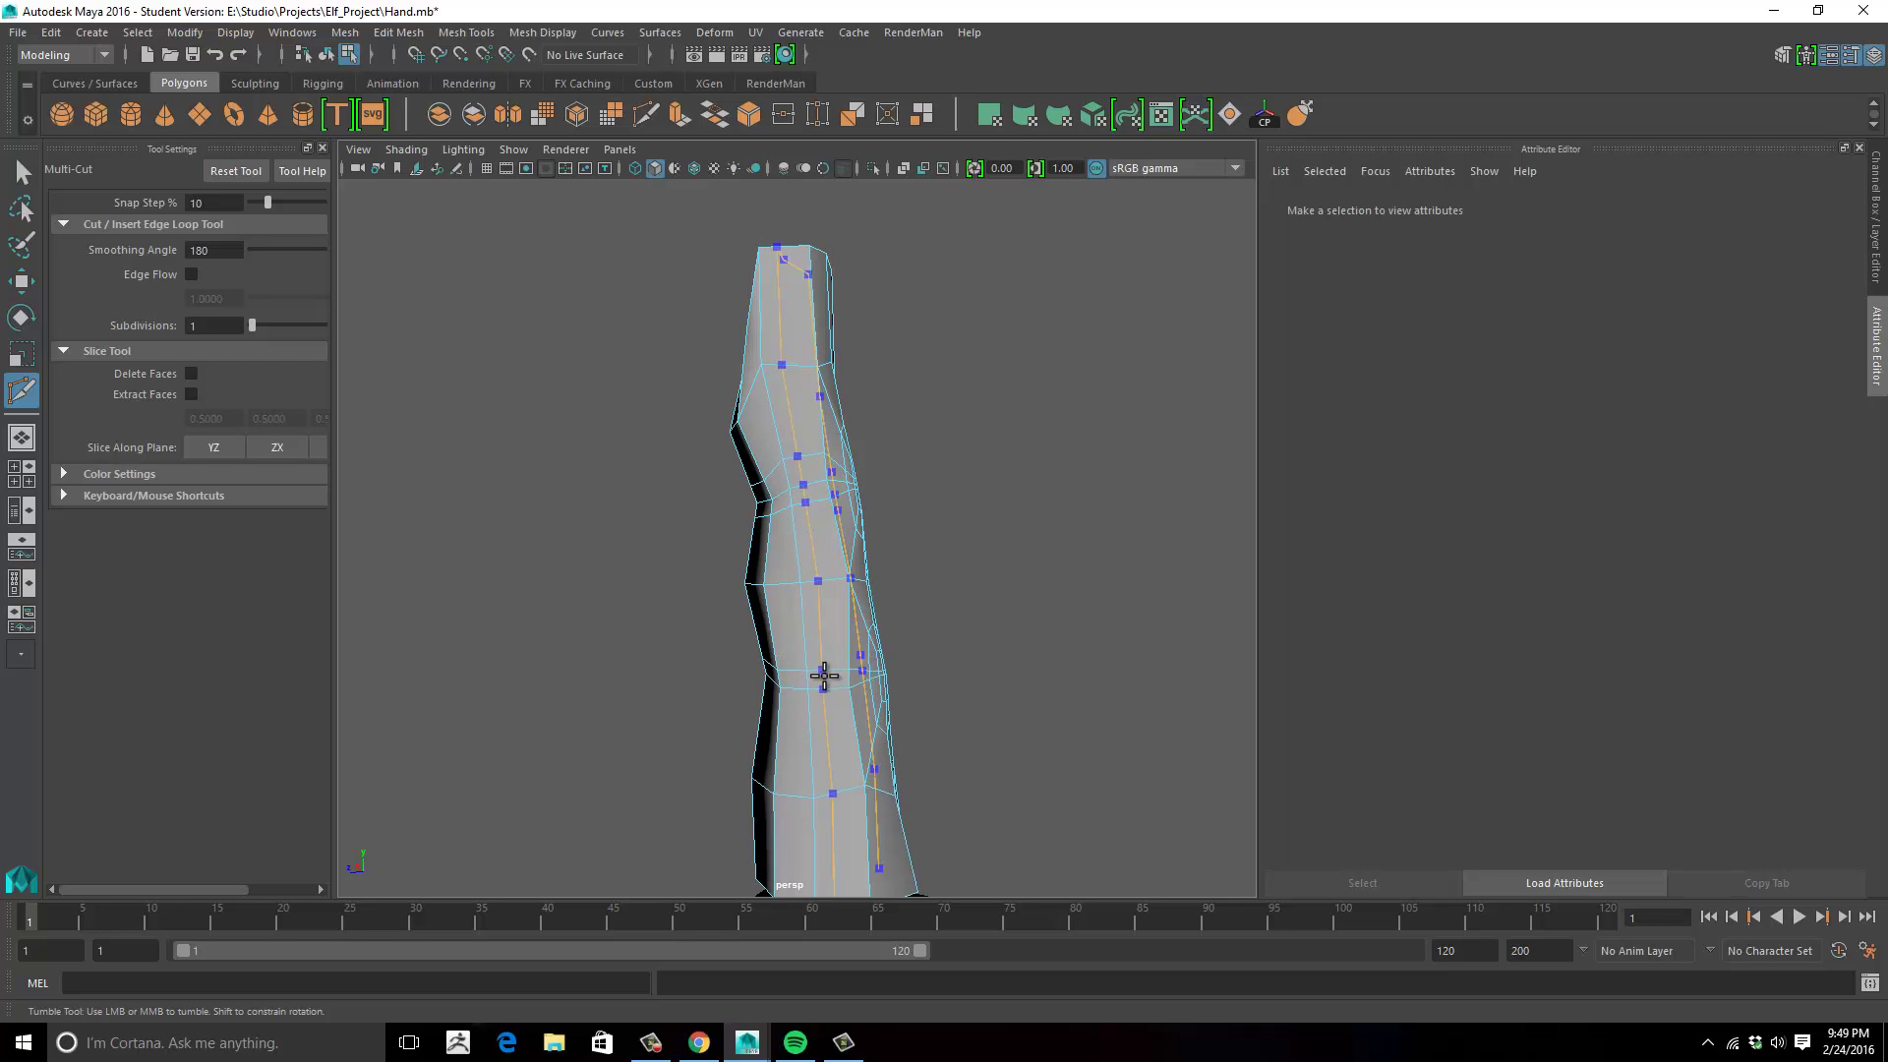
mouse_move(1023, 661)
left_mouse_down("alt")
mouse_move(965, 657)
mouse_move(998, 653)
left_mouse_up("alt")
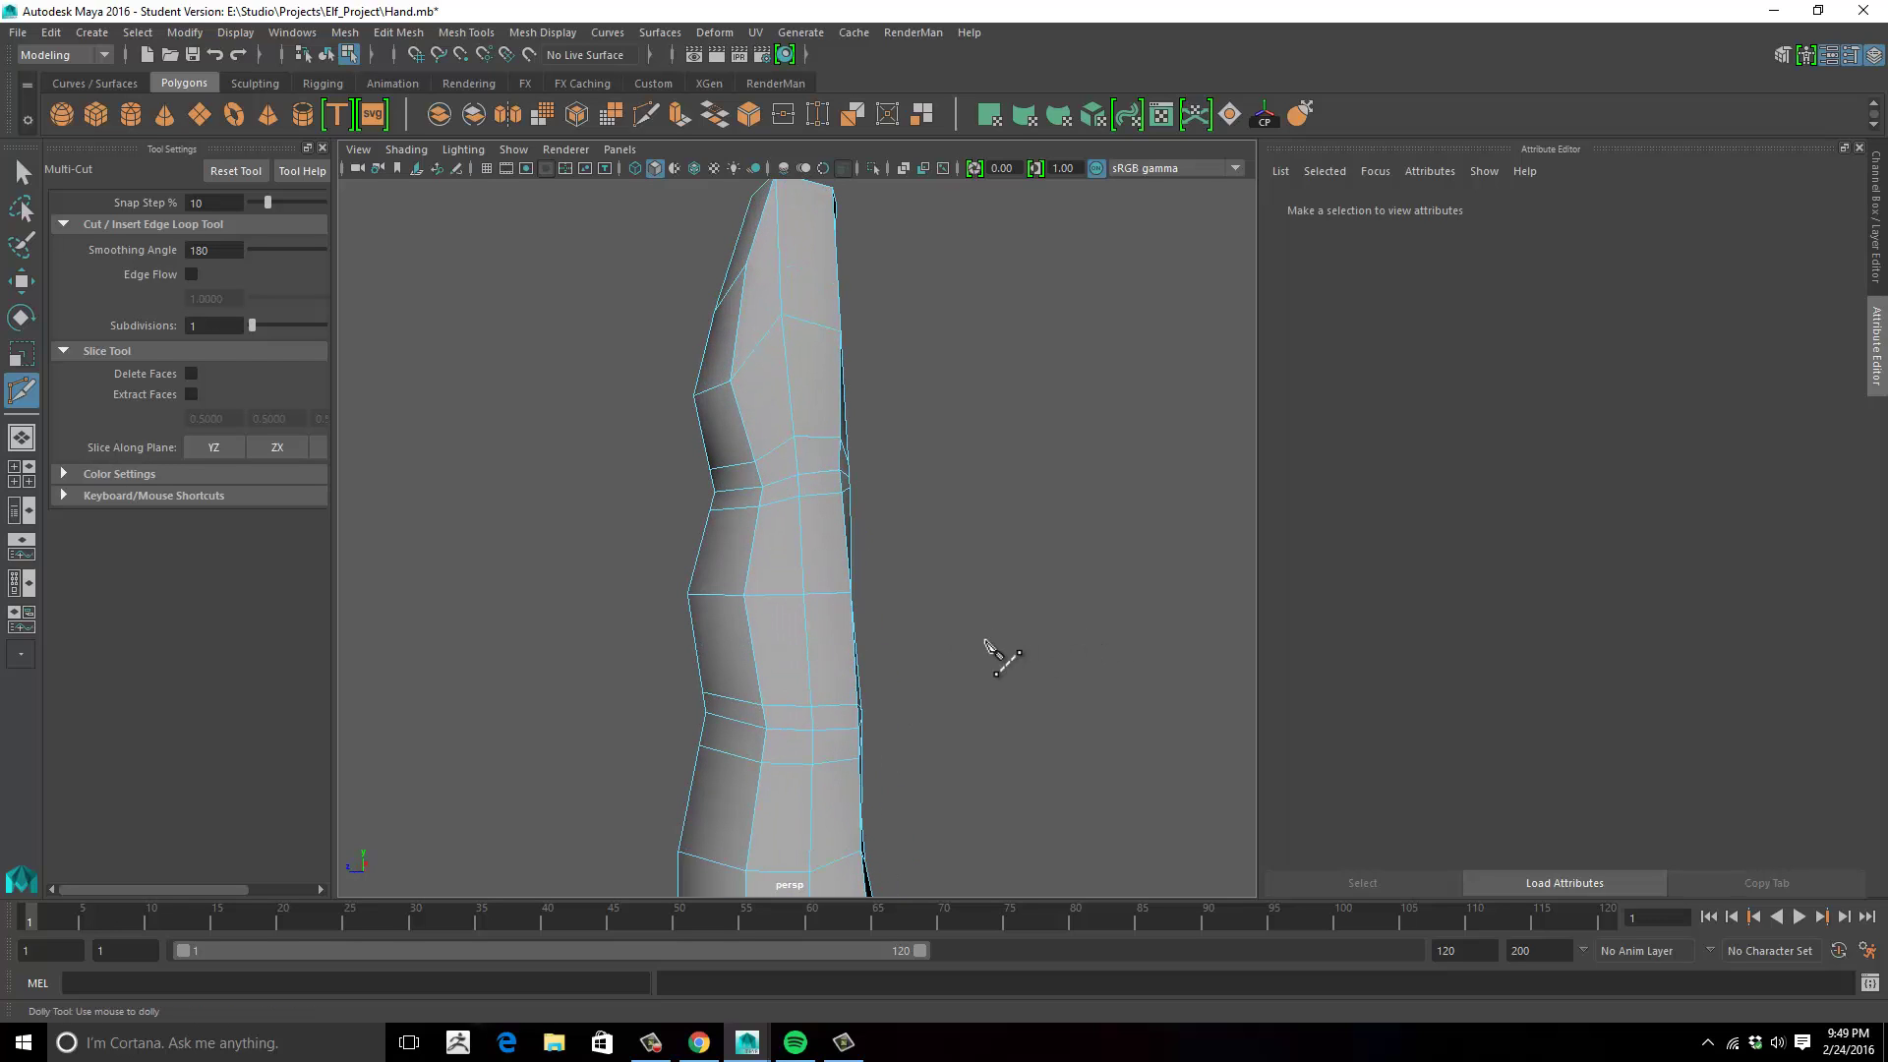
Select the middle crease edges on the palm side of the lower joint and push them into the finger.
key("w")
left_click(722, 716)
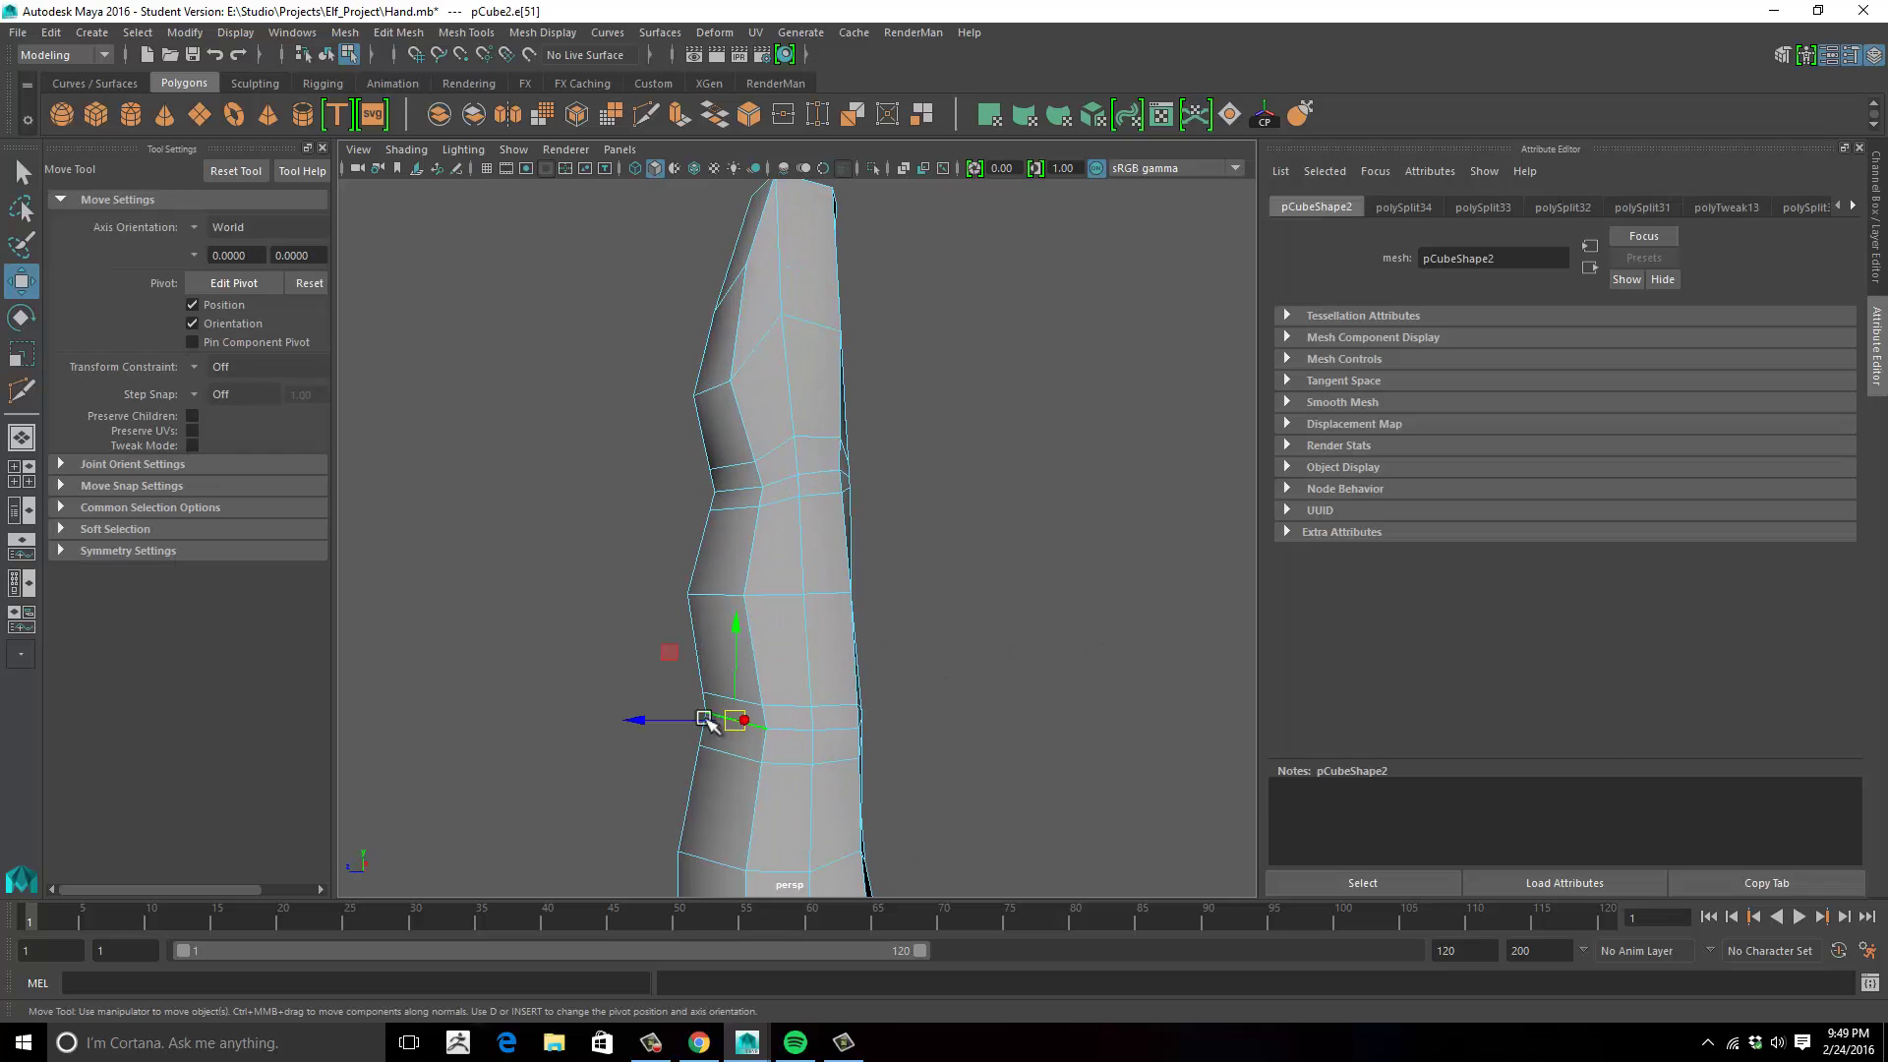
left_click_drag(718, 719, 662, 725, "alt")
left_click(653, 728)
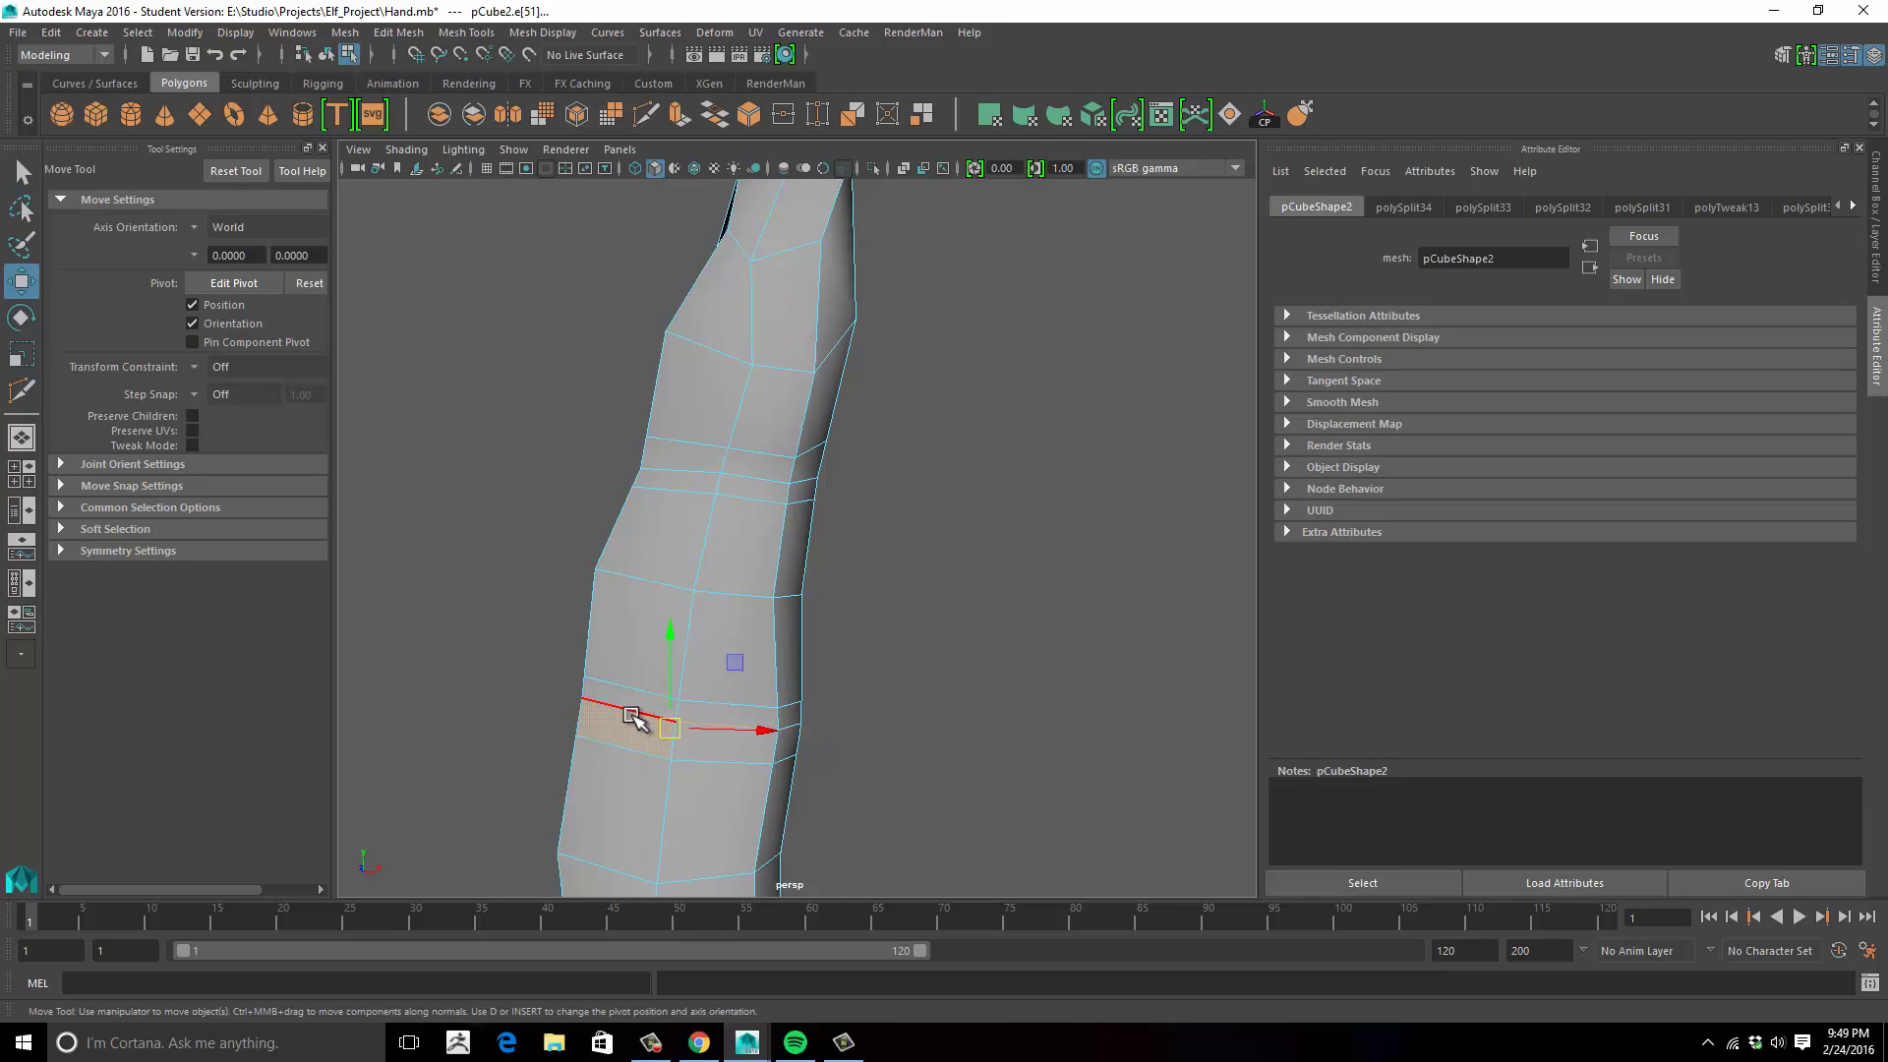
left_click(630, 711, "shift")
left_click_drag(695, 742, 896, 803, "alt")
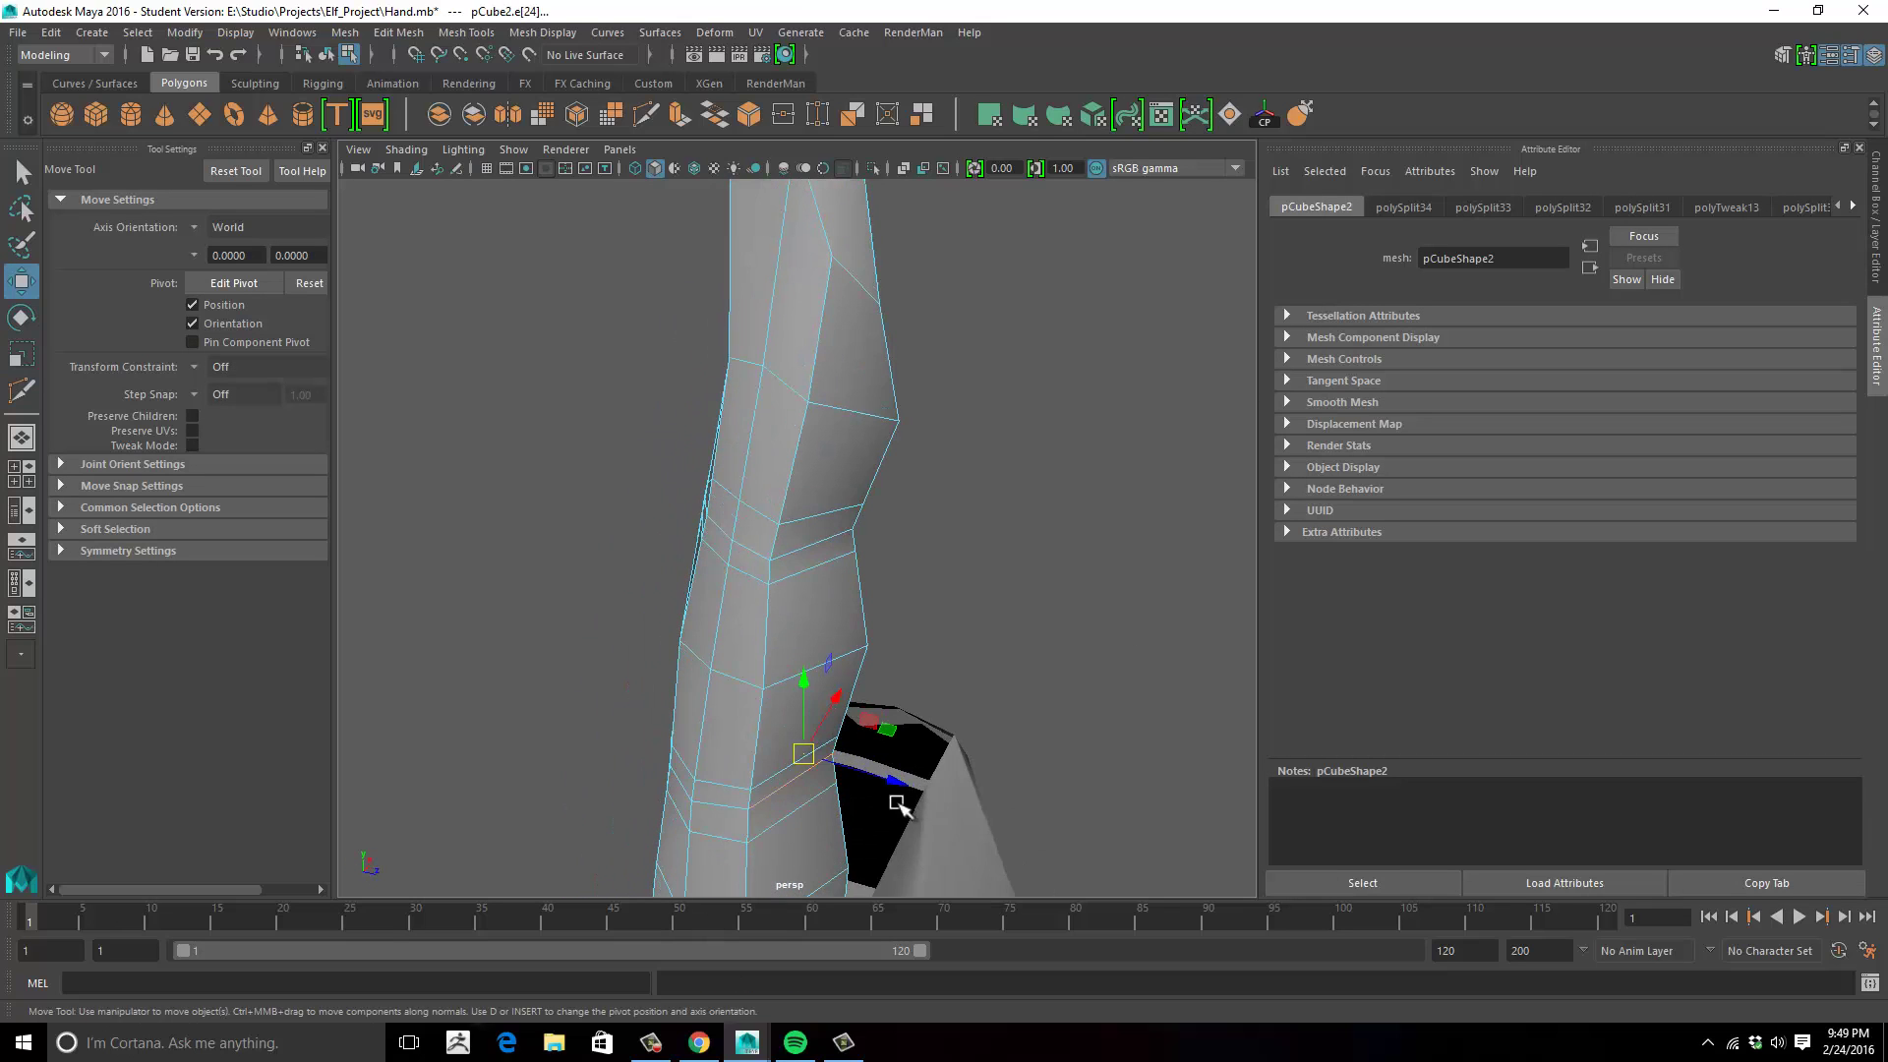
middle_click_drag(894, 788, 885, 784)
Select the crease edges on the palm side of the upper joint and push them into the finger.
left_click_drag(867, 714, 577, 458, "alt")
left_click(848, 513)
left_click_drag(774, 481, 683, 472, "alt")
middle_click_drag(913, 470, 911, 472, "alt")
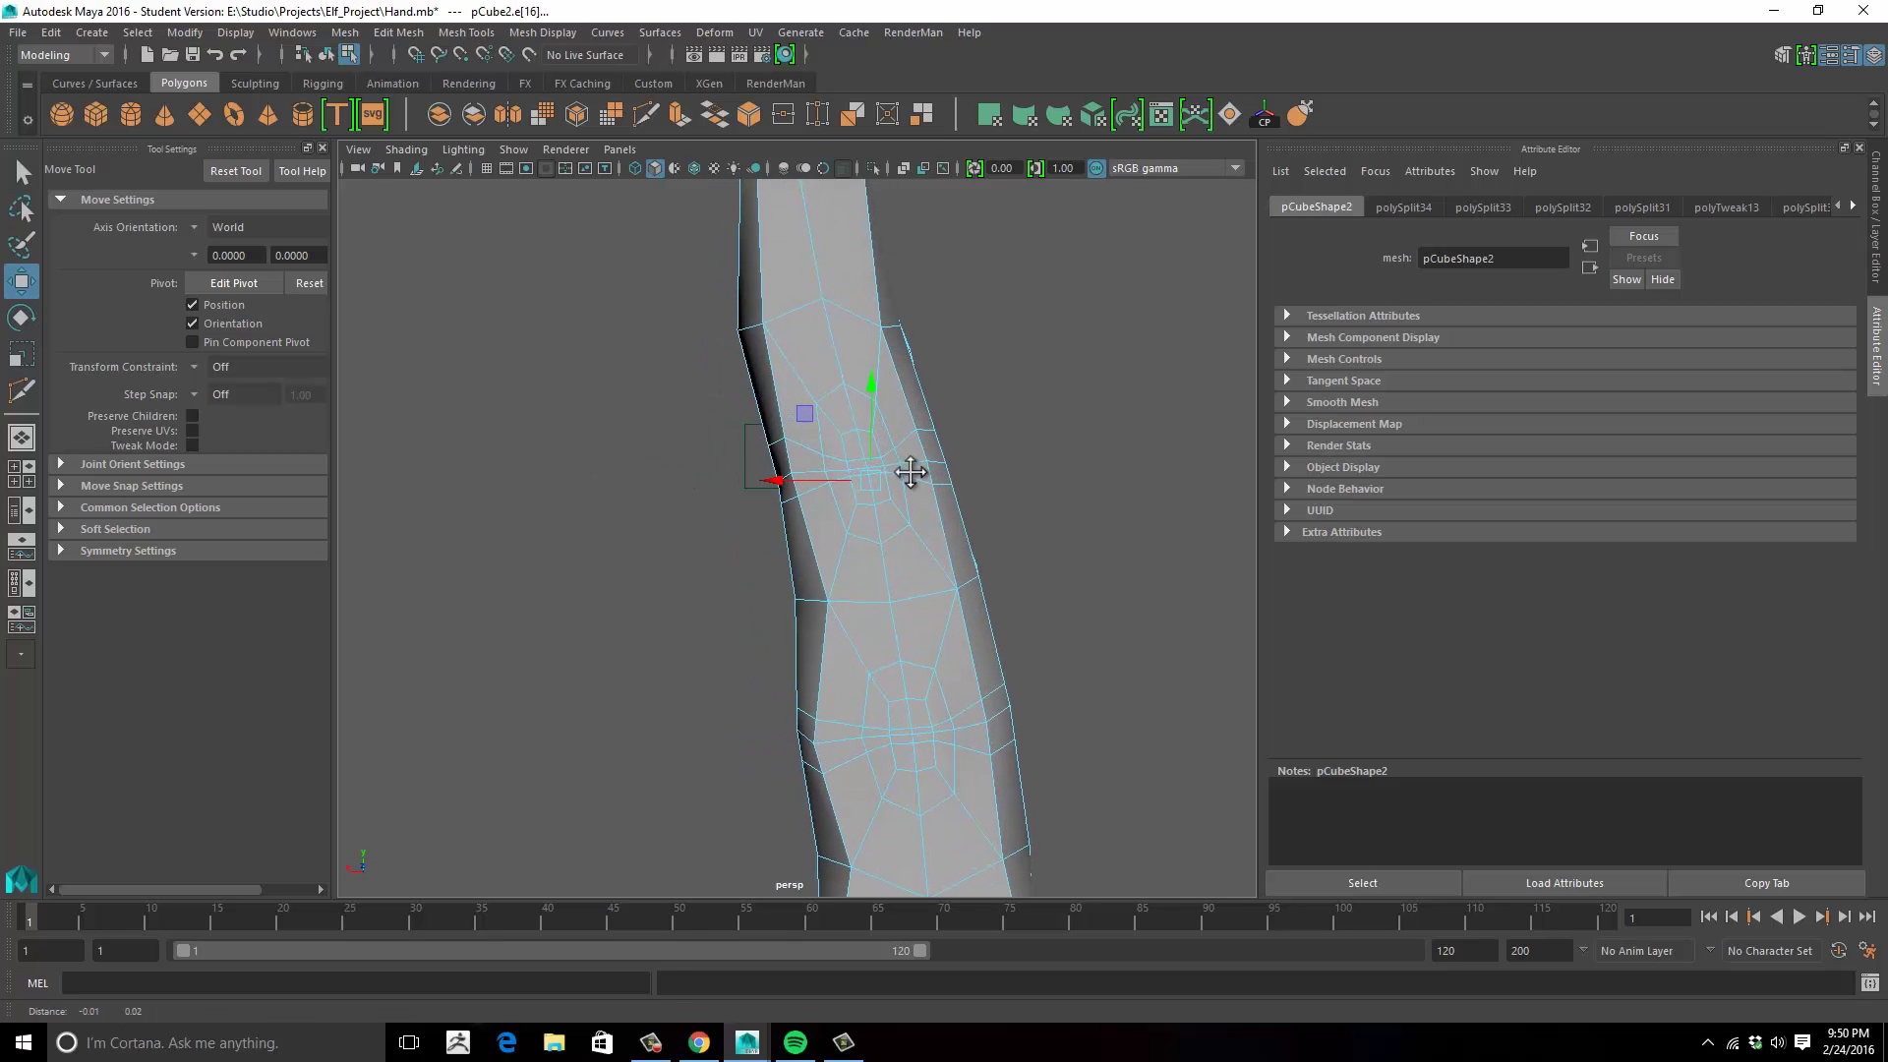
Return to object mode and smooth the vertices of both knuckles on the back of the finger by sculpting.
right_click_drag(928, 481, 1020, 464)
left_click(894, 492)
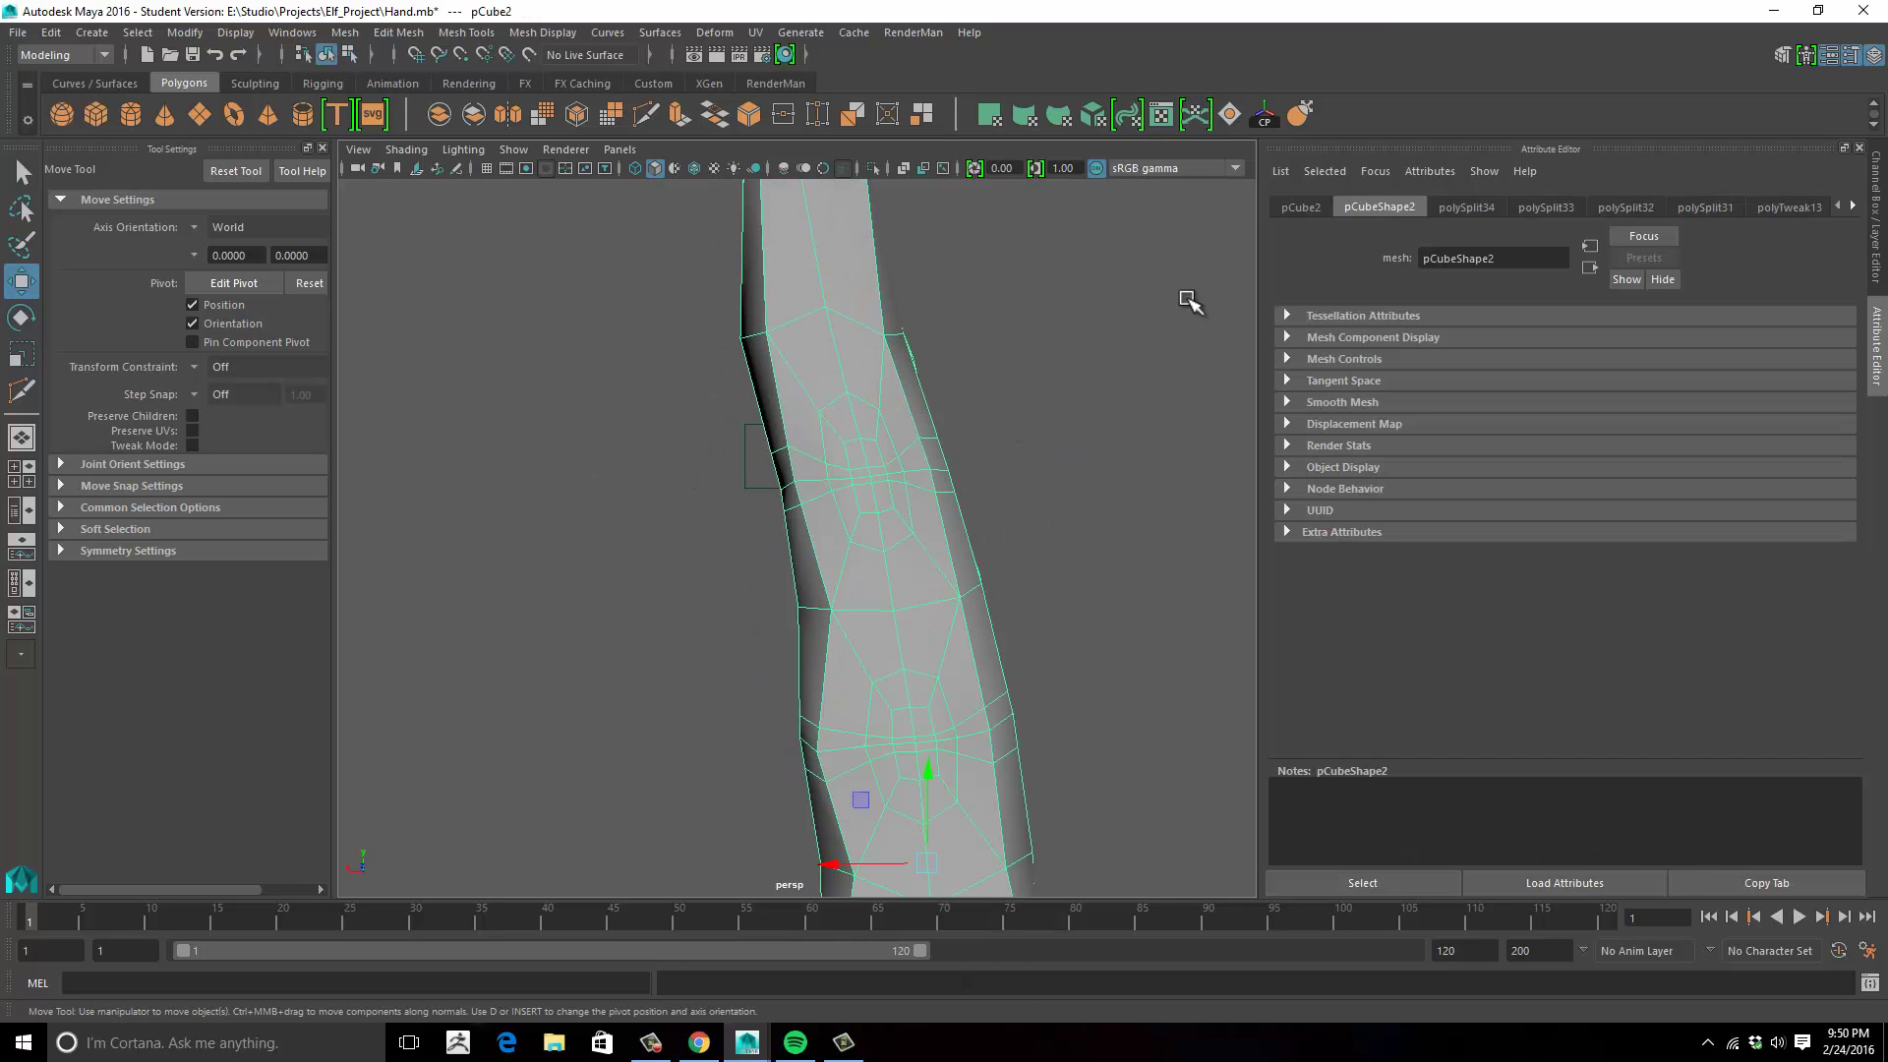
left_click(1300, 114)
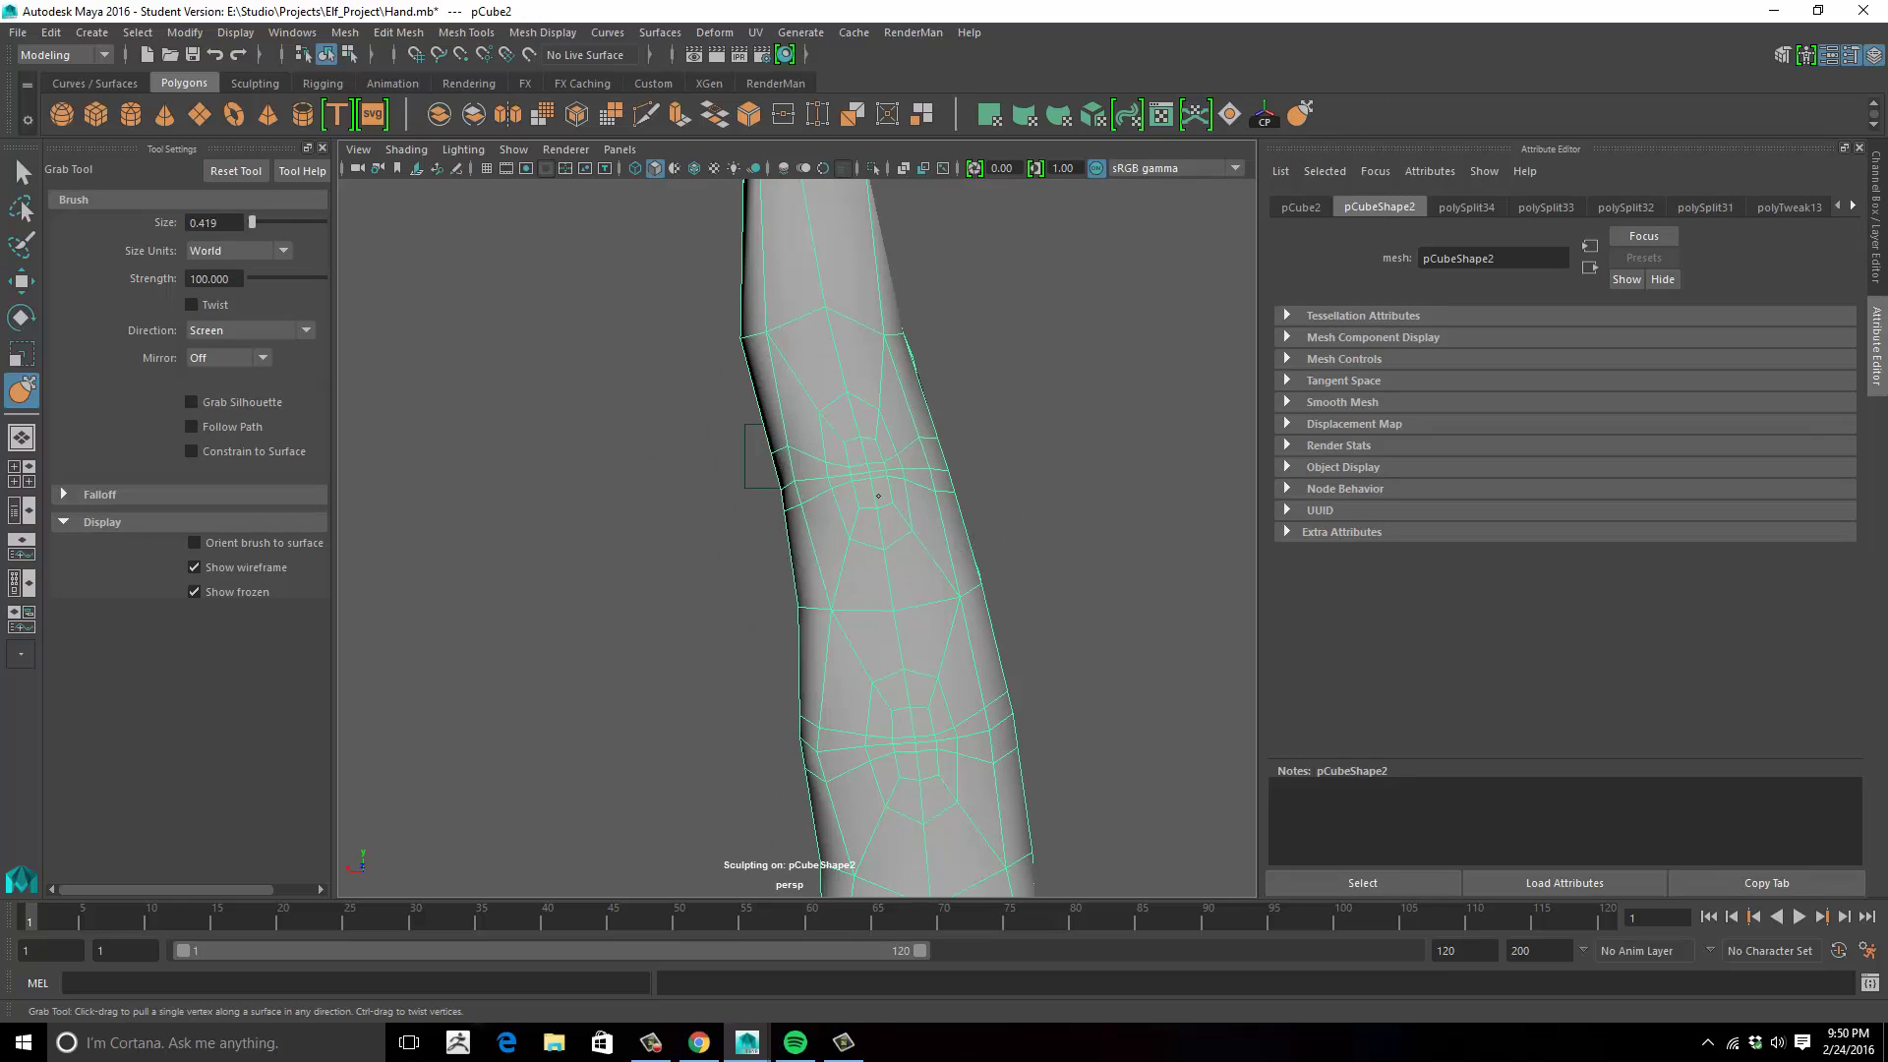
mouse_move(870, 464)
left_mouse_down("shift")
mouse_move(870, 494)
mouse_move(855, 451)
left_mouse_up("shift")
mouse_move(916, 743)
left_mouse_down("shift")
mouse_move(919, 719)
mouse_move(925, 745)
left_mouse_up("shift")
Pull the lower knuckle outward on the back of the finger with the Grab tool and smooth the knuckle vertices.
mouse_move(986, 609)
left_mouse_down("alt")
mouse_move(869, 485)
mouse_move(990, 518)
mouse_move(935, 474)
mouse_move(872, 474)
mouse_move(886, 541)
left_mouse_up("alt")
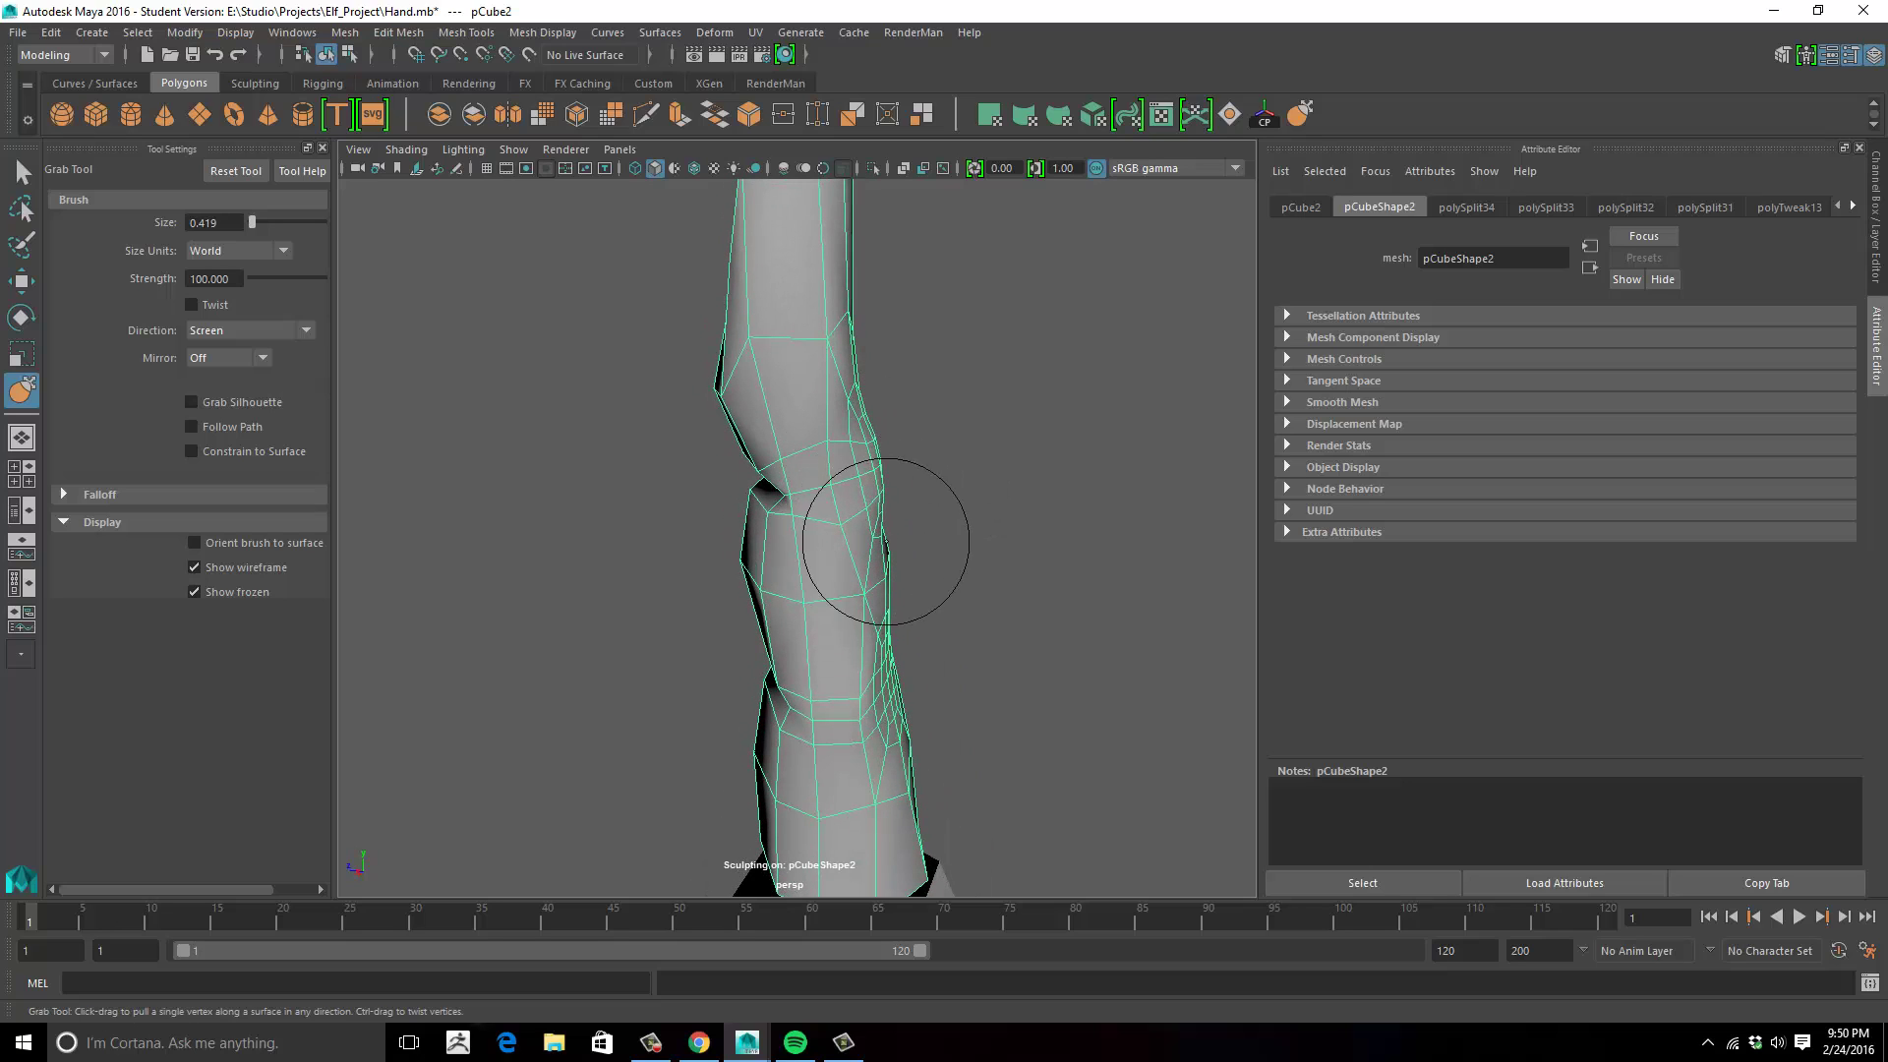
left_click_drag(920, 474, 954, 587, "alt")
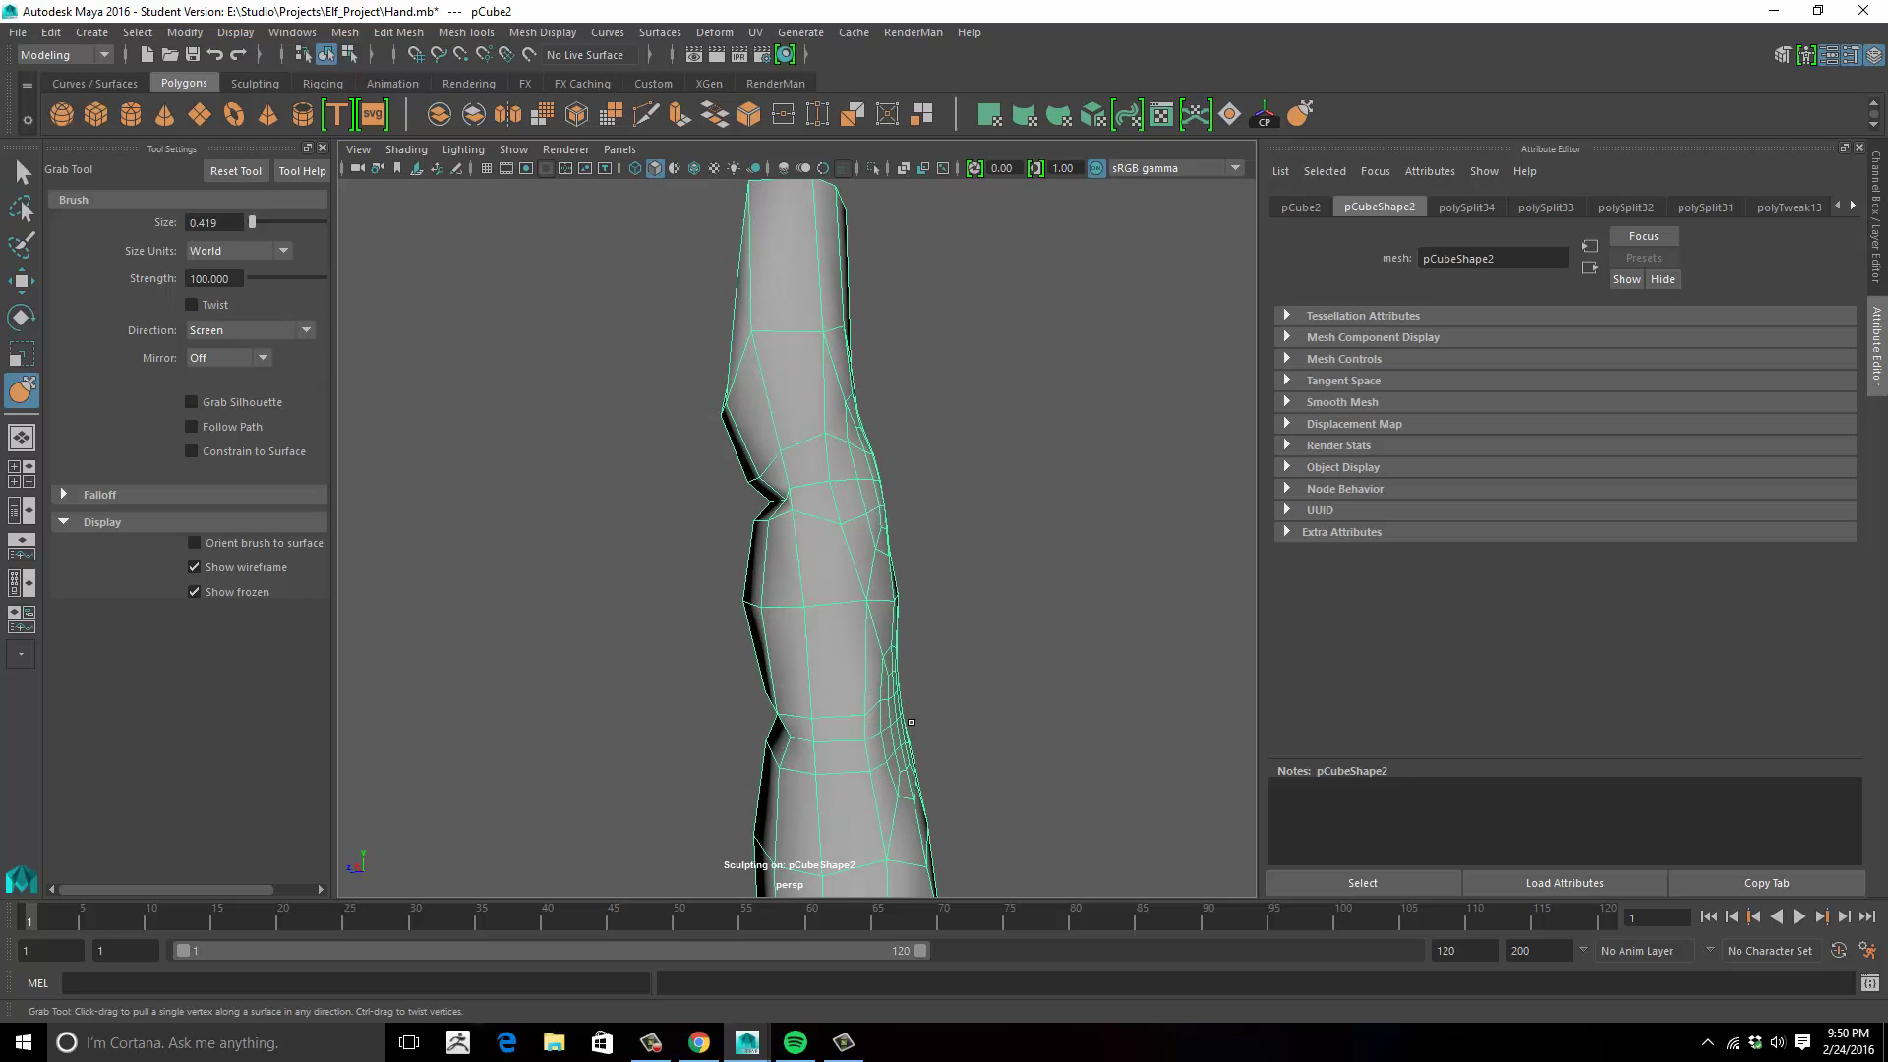
left_click_drag(900, 726, 921, 722)
mouse_move(922, 721)
left_mouse_down()
mouse_move(920, 790)
mouse_move(780, 708)
mouse_move(742, 741)
mouse_move(986, 687)
mouse_move(1012, 653)
left_mouse_up()
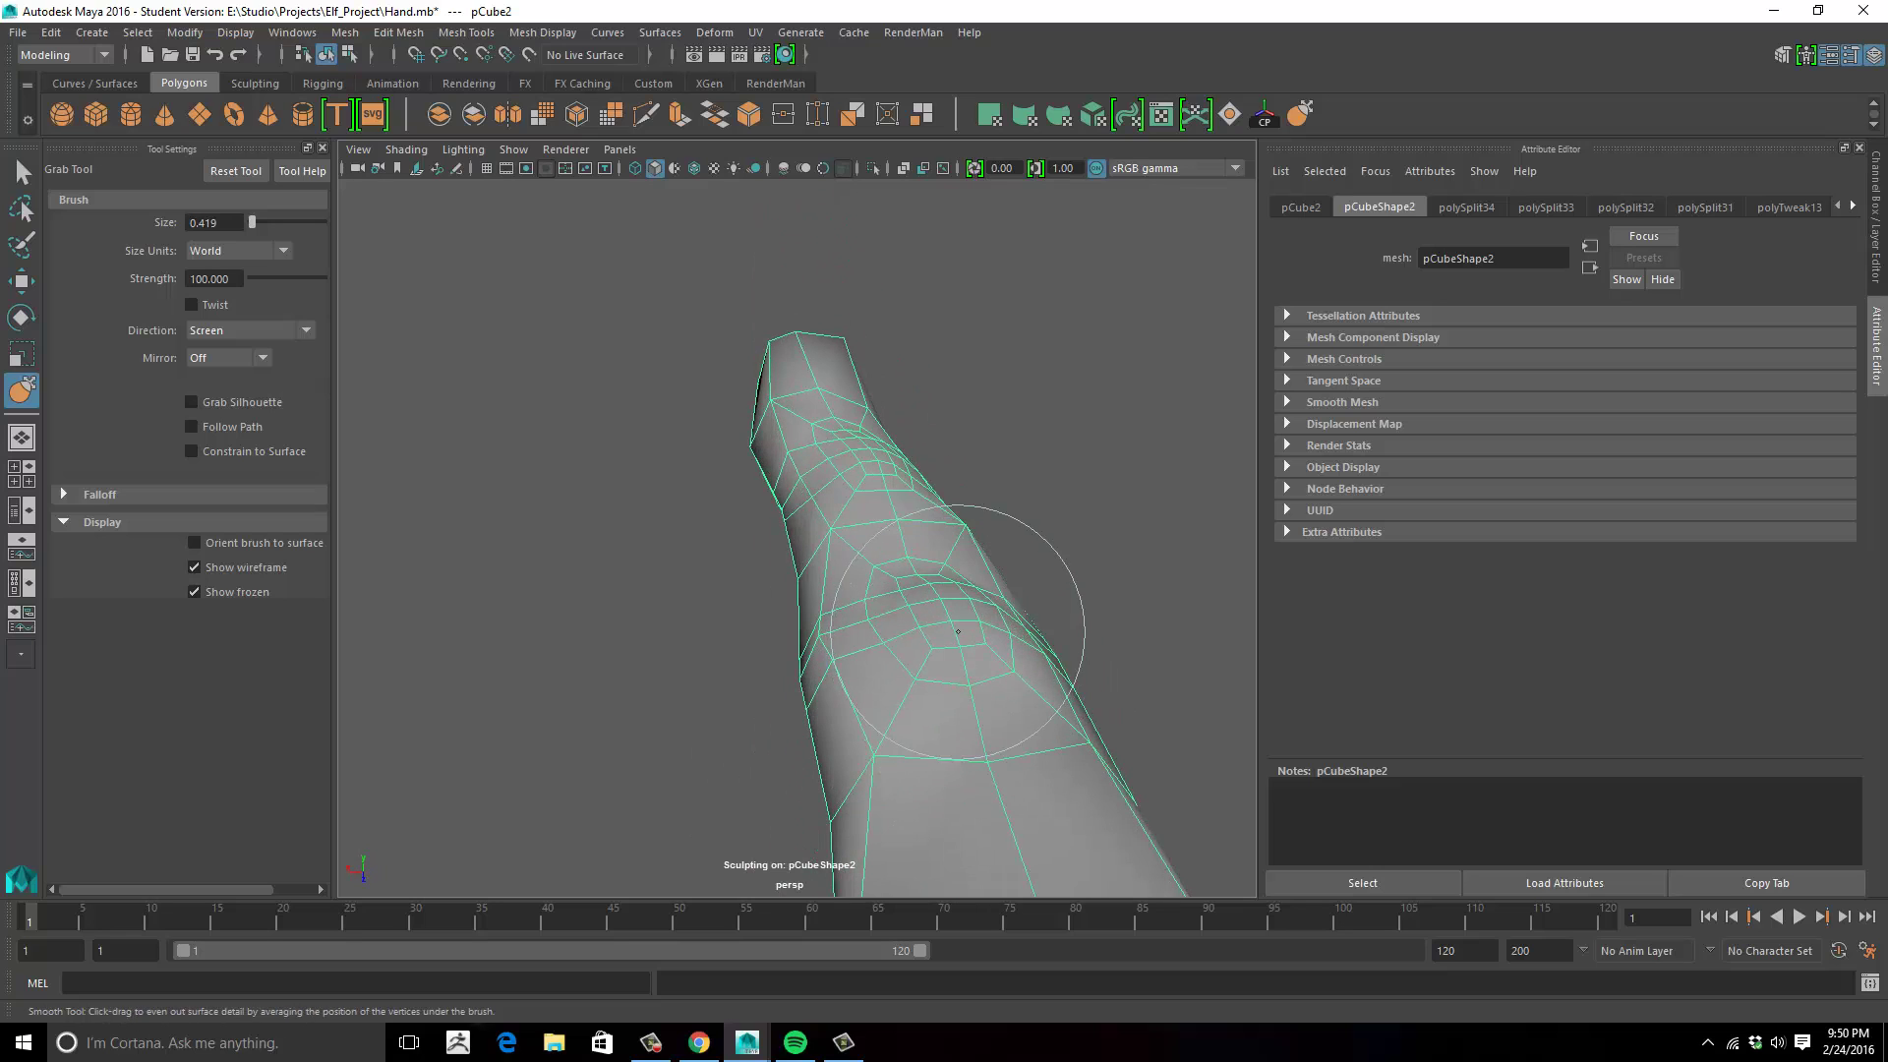
mouse_move(864, 476)
left_mouse_down("alt")
mouse_move(964, 611)
mouse_move(892, 566)
mouse_move(871, 507)
mouse_move(876, 539)
mouse_move(896, 528)
left_mouse_up("alt")
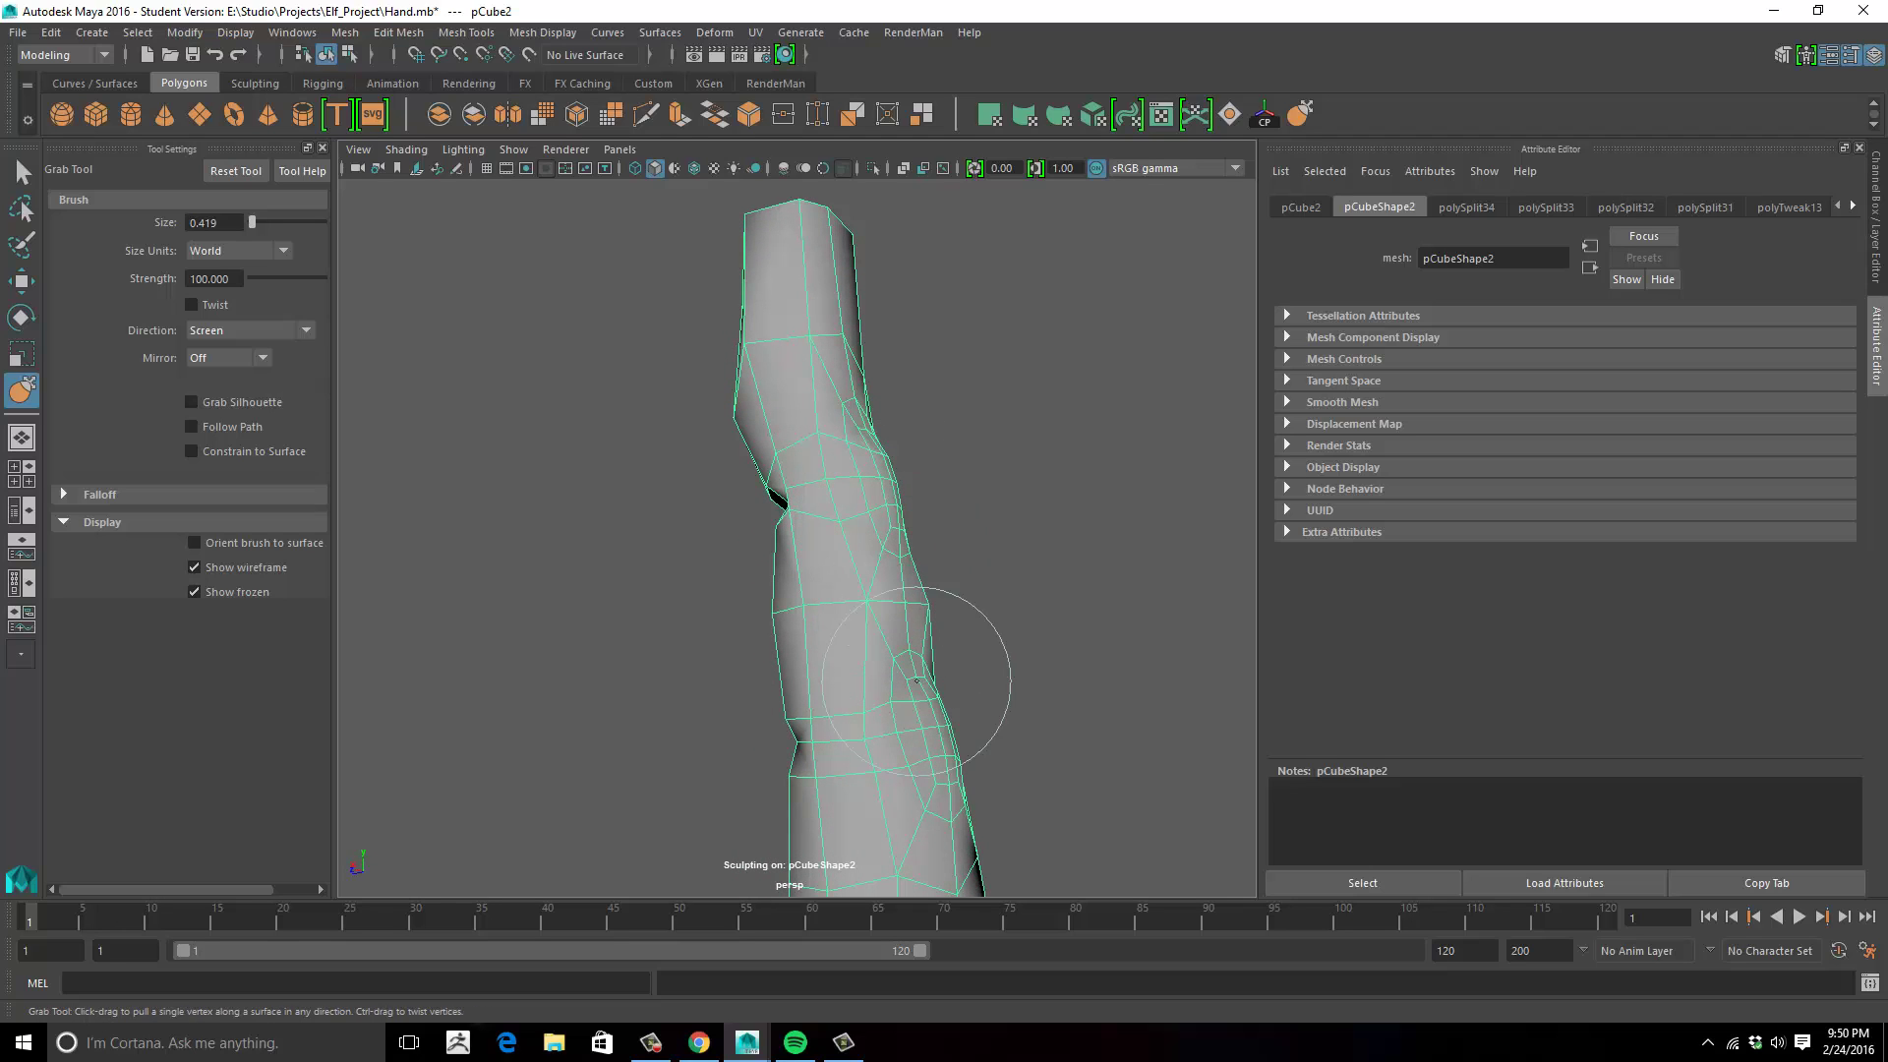
mouse_move(916, 681)
left_mouse_down("shift")
mouse_move(930, 696)
mouse_move(929, 605)
mouse_move(1095, 616)
left_mouse_up("shift")
Examine the smoothed finger's profile and back for the shape of its creases and knuckles.
right_click_drag(1096, 616, 857, 644, "alt")
middle_click_drag(1020, 660, 1007, 521, "alt")
mouse_move(1007, 521)
right_mouse_down("alt")
mouse_move(951, 558)
mouse_move(980, 548)
right_mouse_up("alt")
key("3")
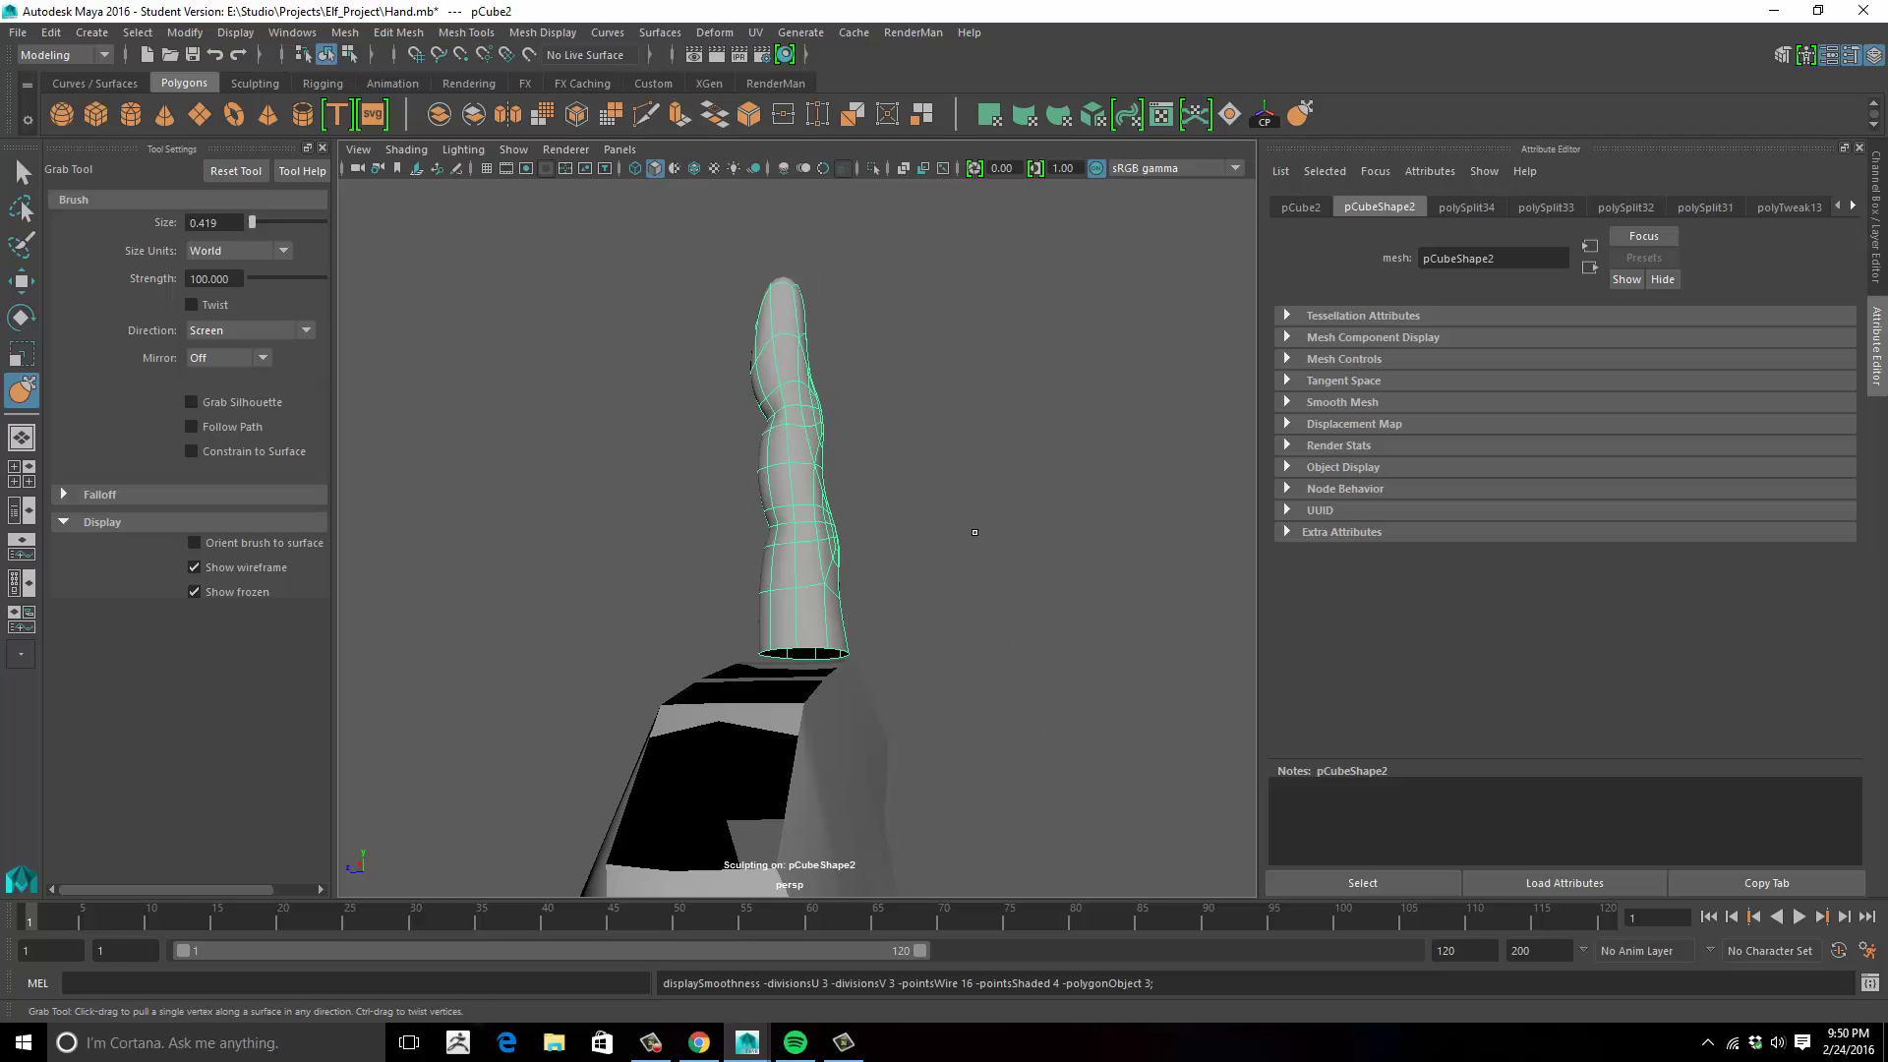
key("1")
key("w")
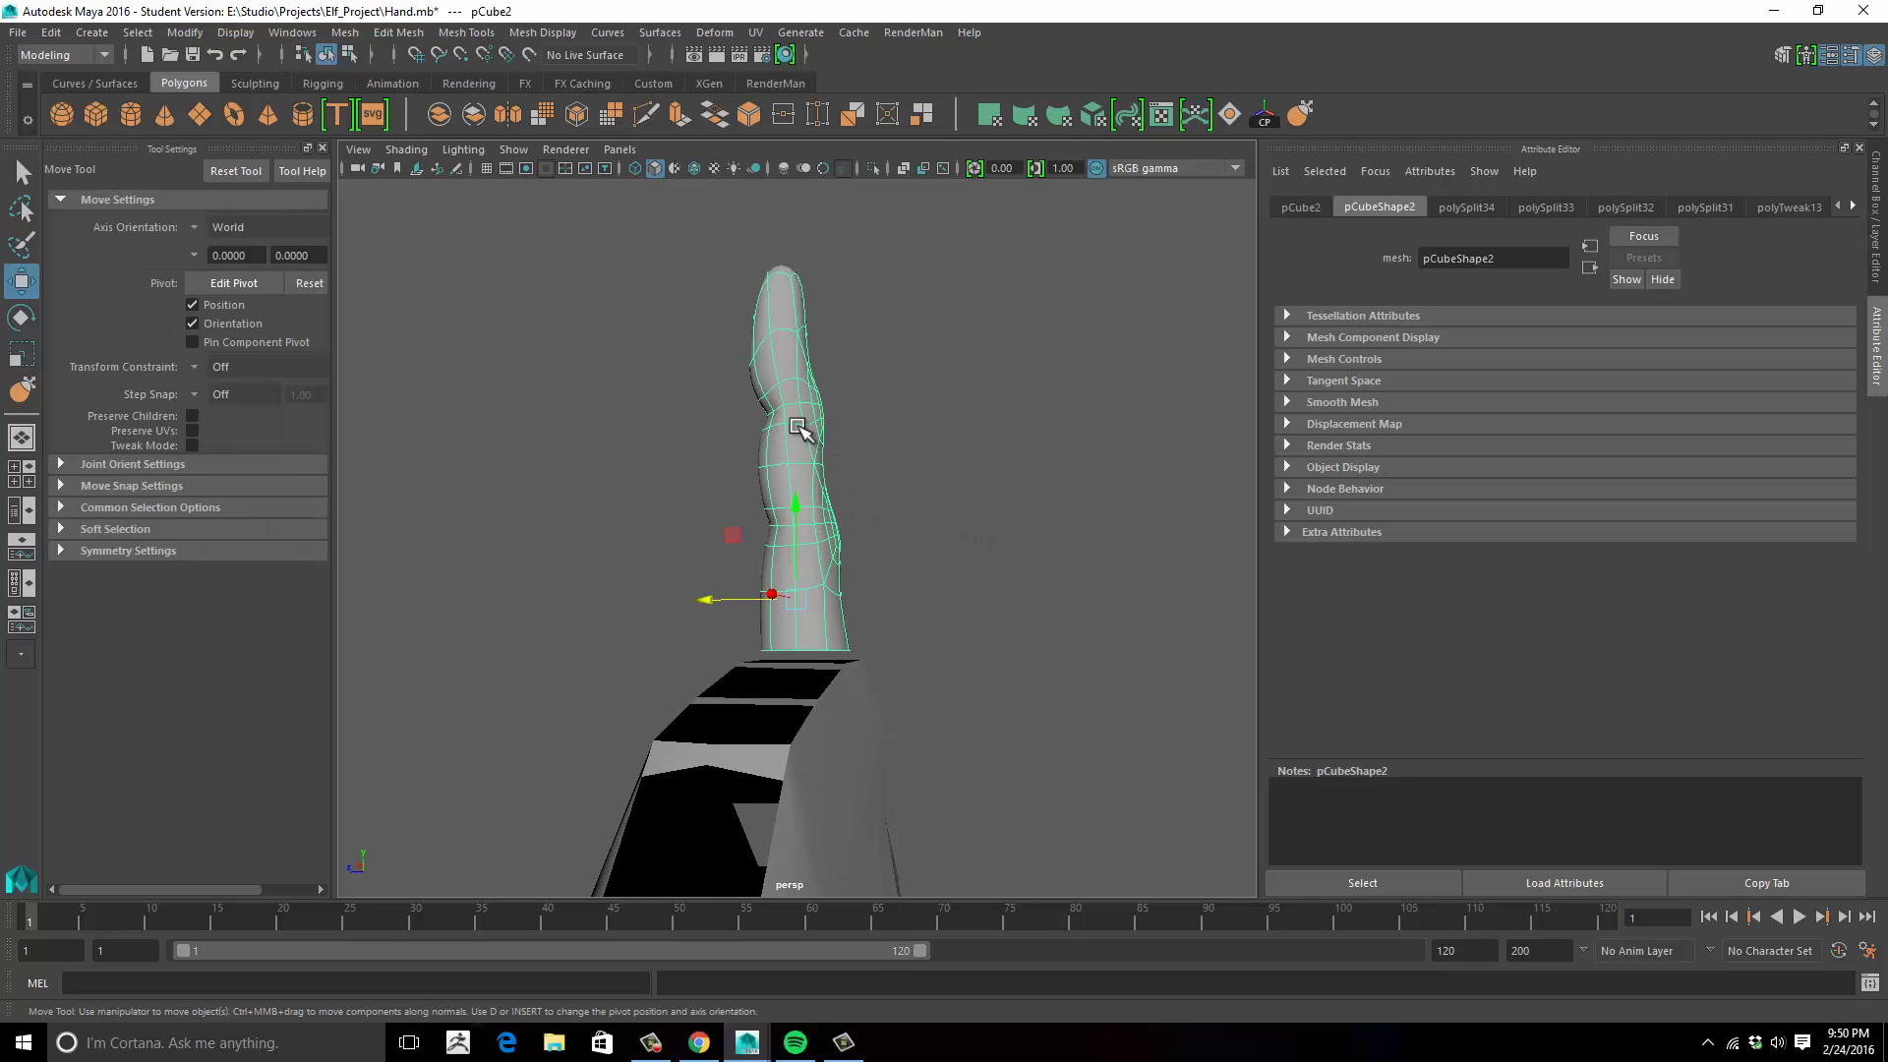
left_click(1062, 448)
left_click_drag(1062, 448, 835, 489, "alt")
left_click(831, 489)
In the front view, select the vertex rows below the fingertip and scale their width to the reference image.
key("space")
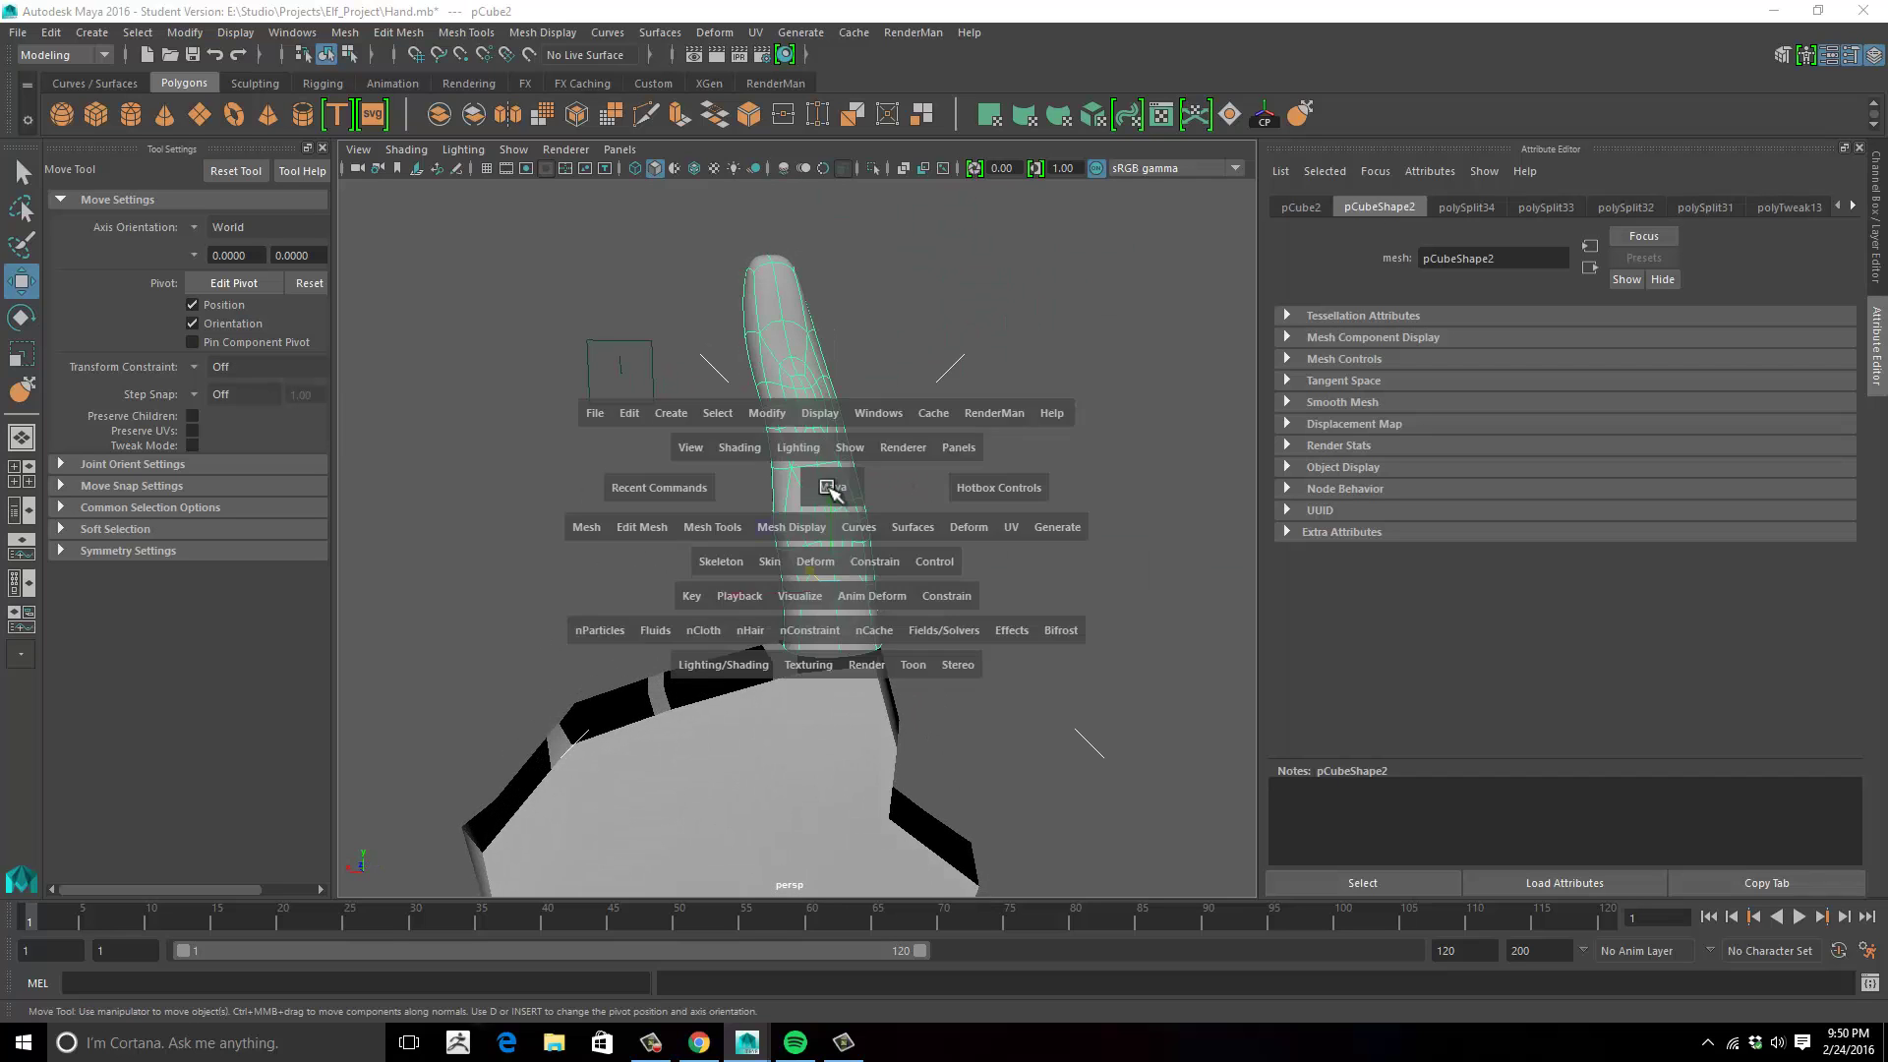
key("space")
scroll(540, 624, "up", 6)
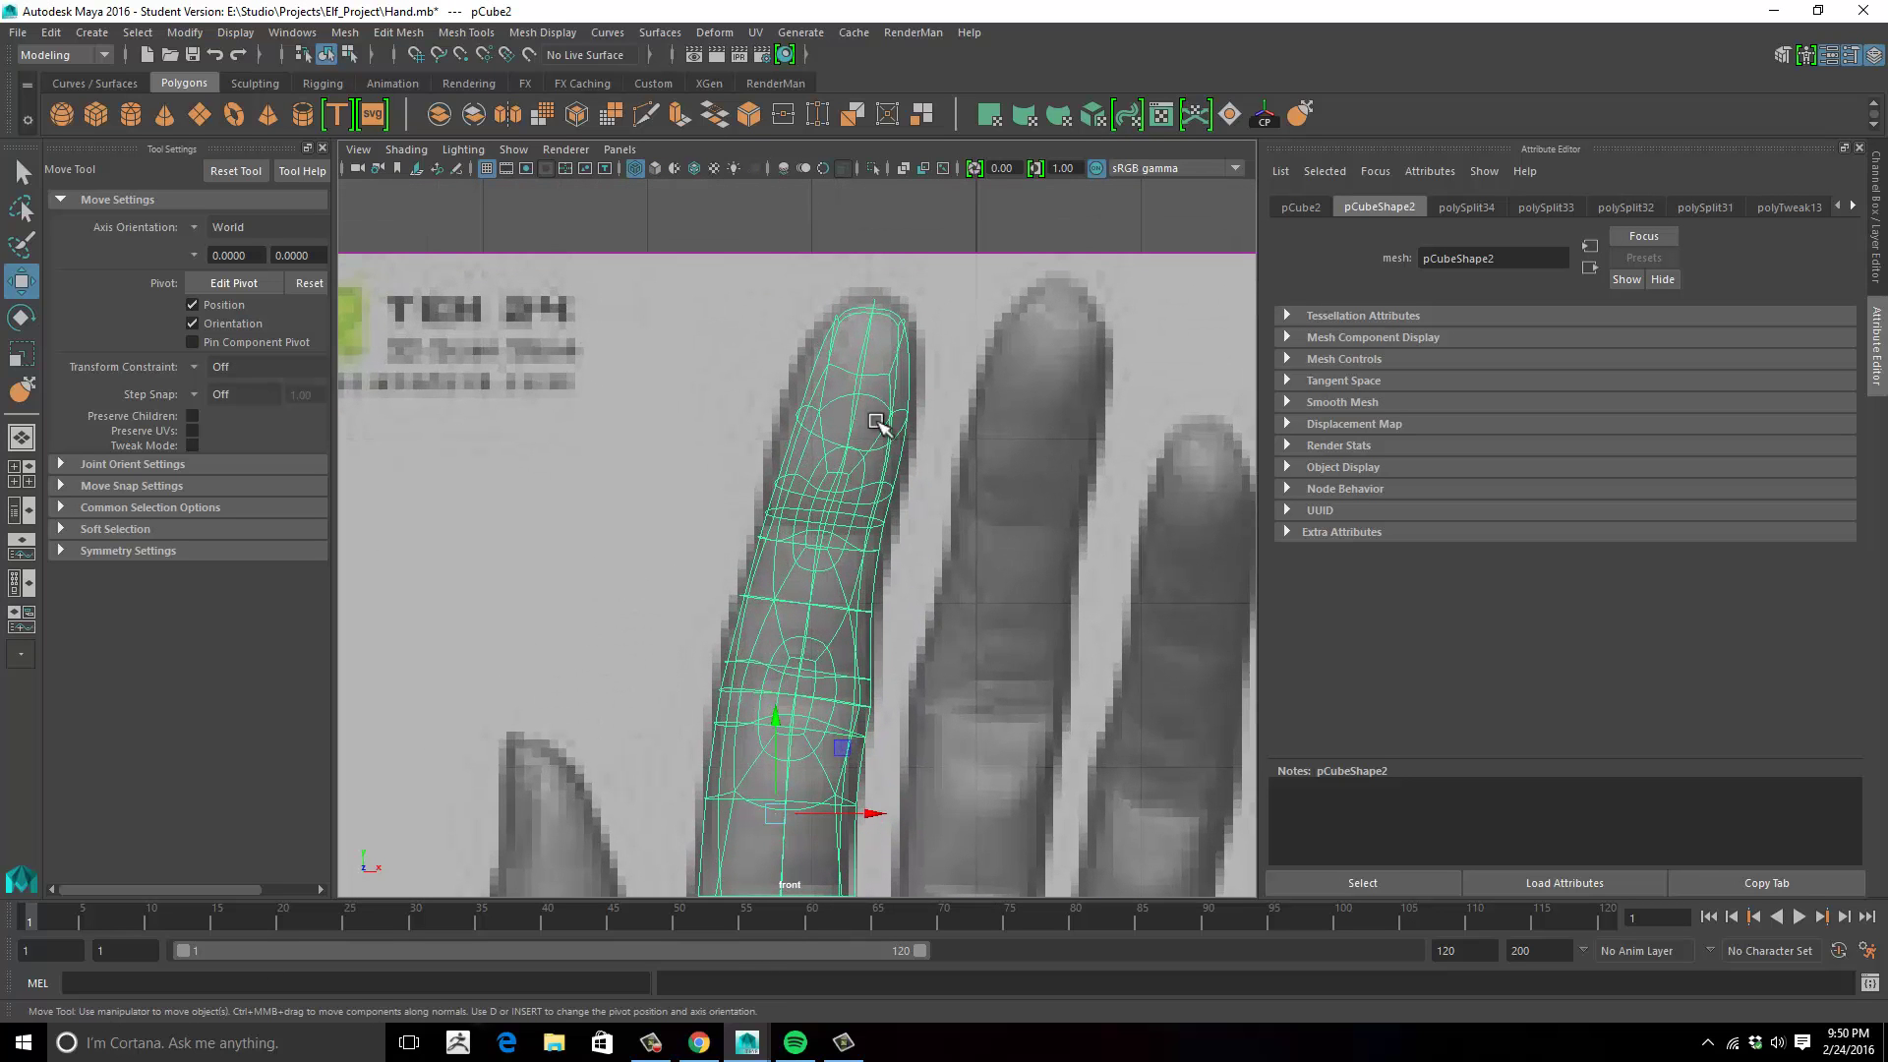
key("1")
right_click(828, 401)
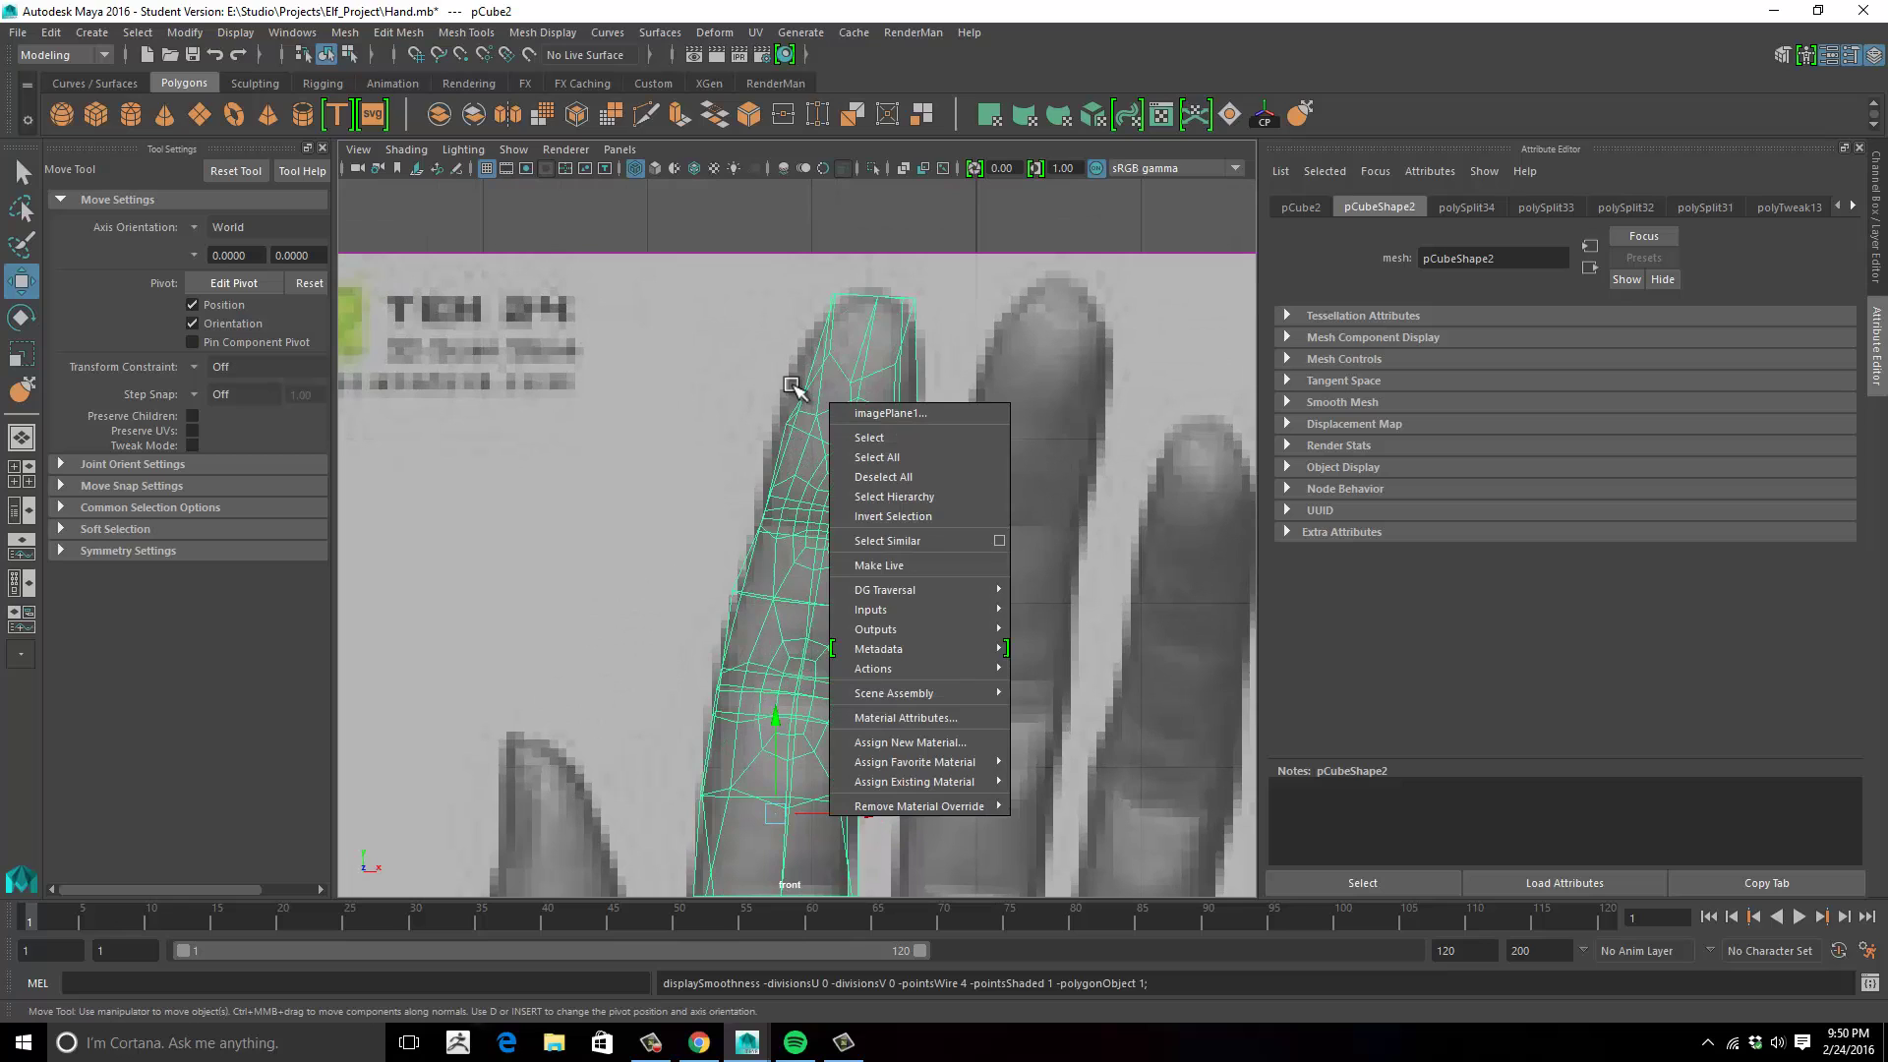
key("Escape")
key("3")
right_click(822, 386)
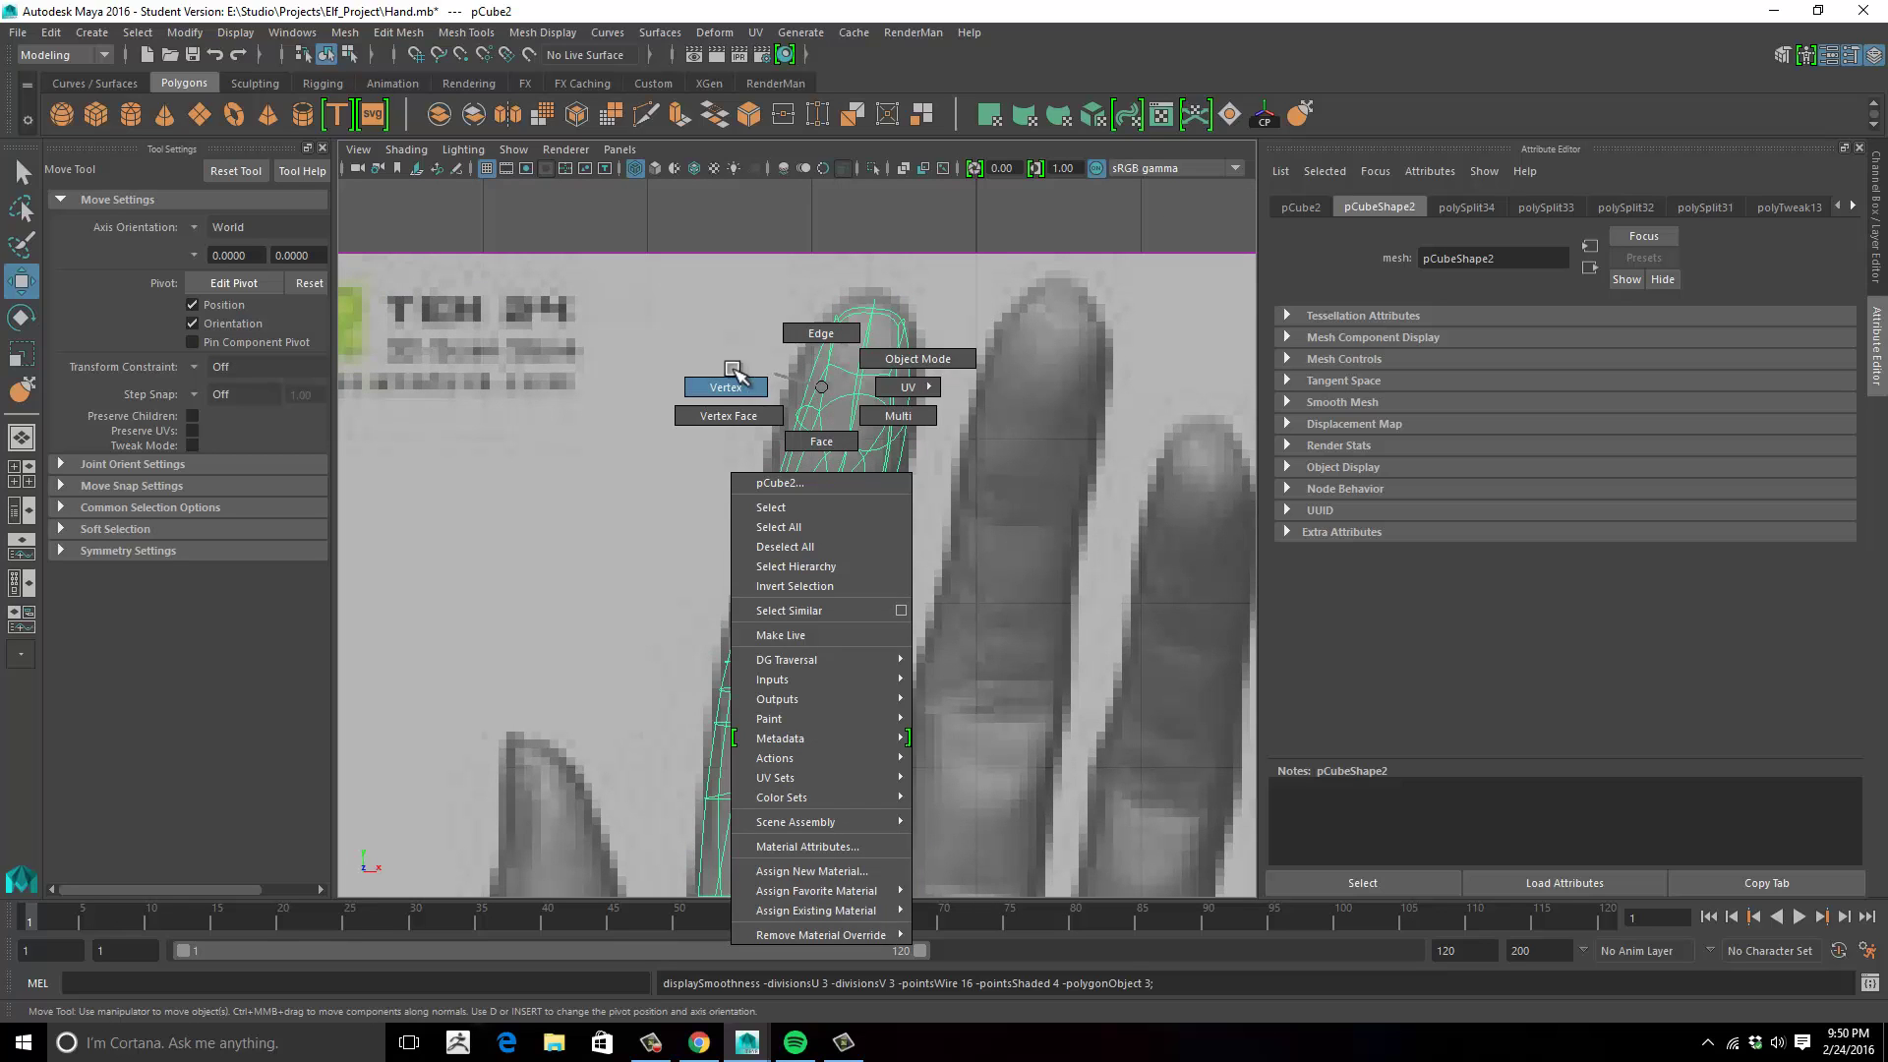
left_click(734, 378)
left_click_drag(756, 385, 944, 428)
key("r")
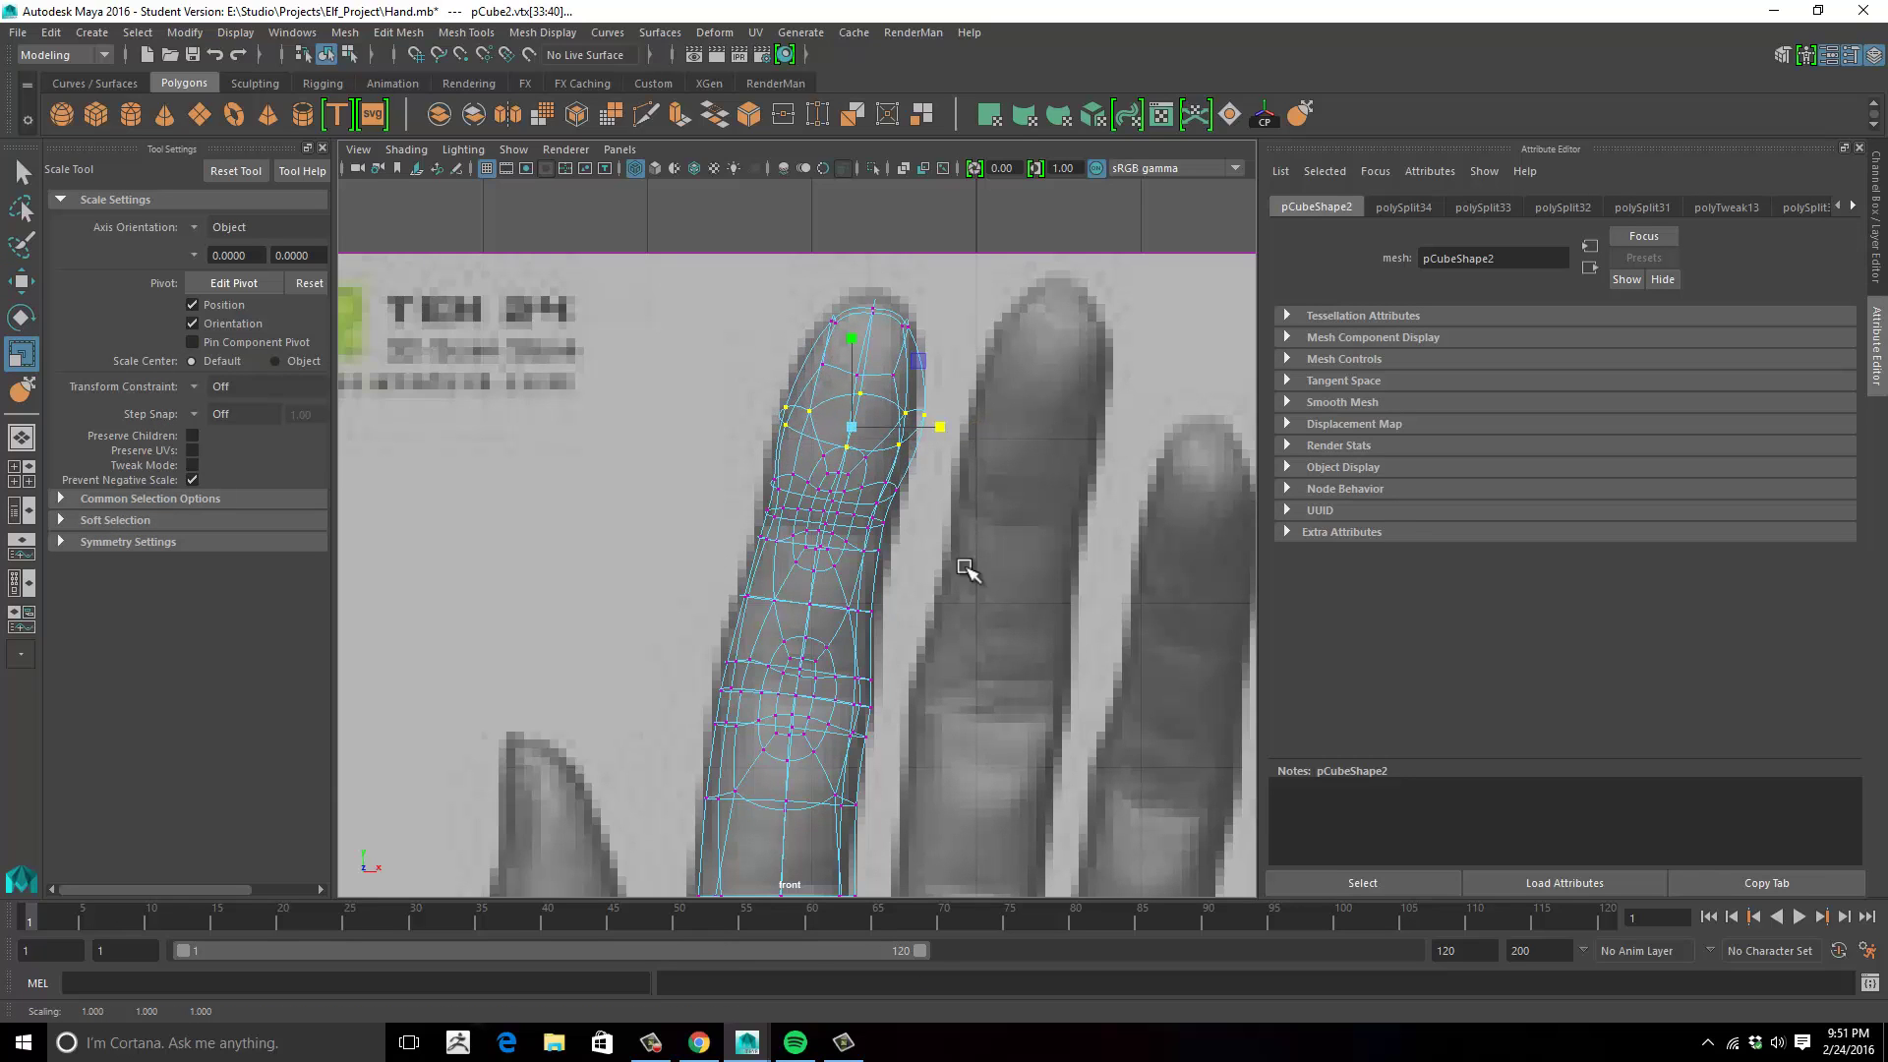
Scale the vertices around the upper joint slightly wider, to about 1.03, to match the reference outline.
middle_click_drag(969, 571, 960, 535, "alt")
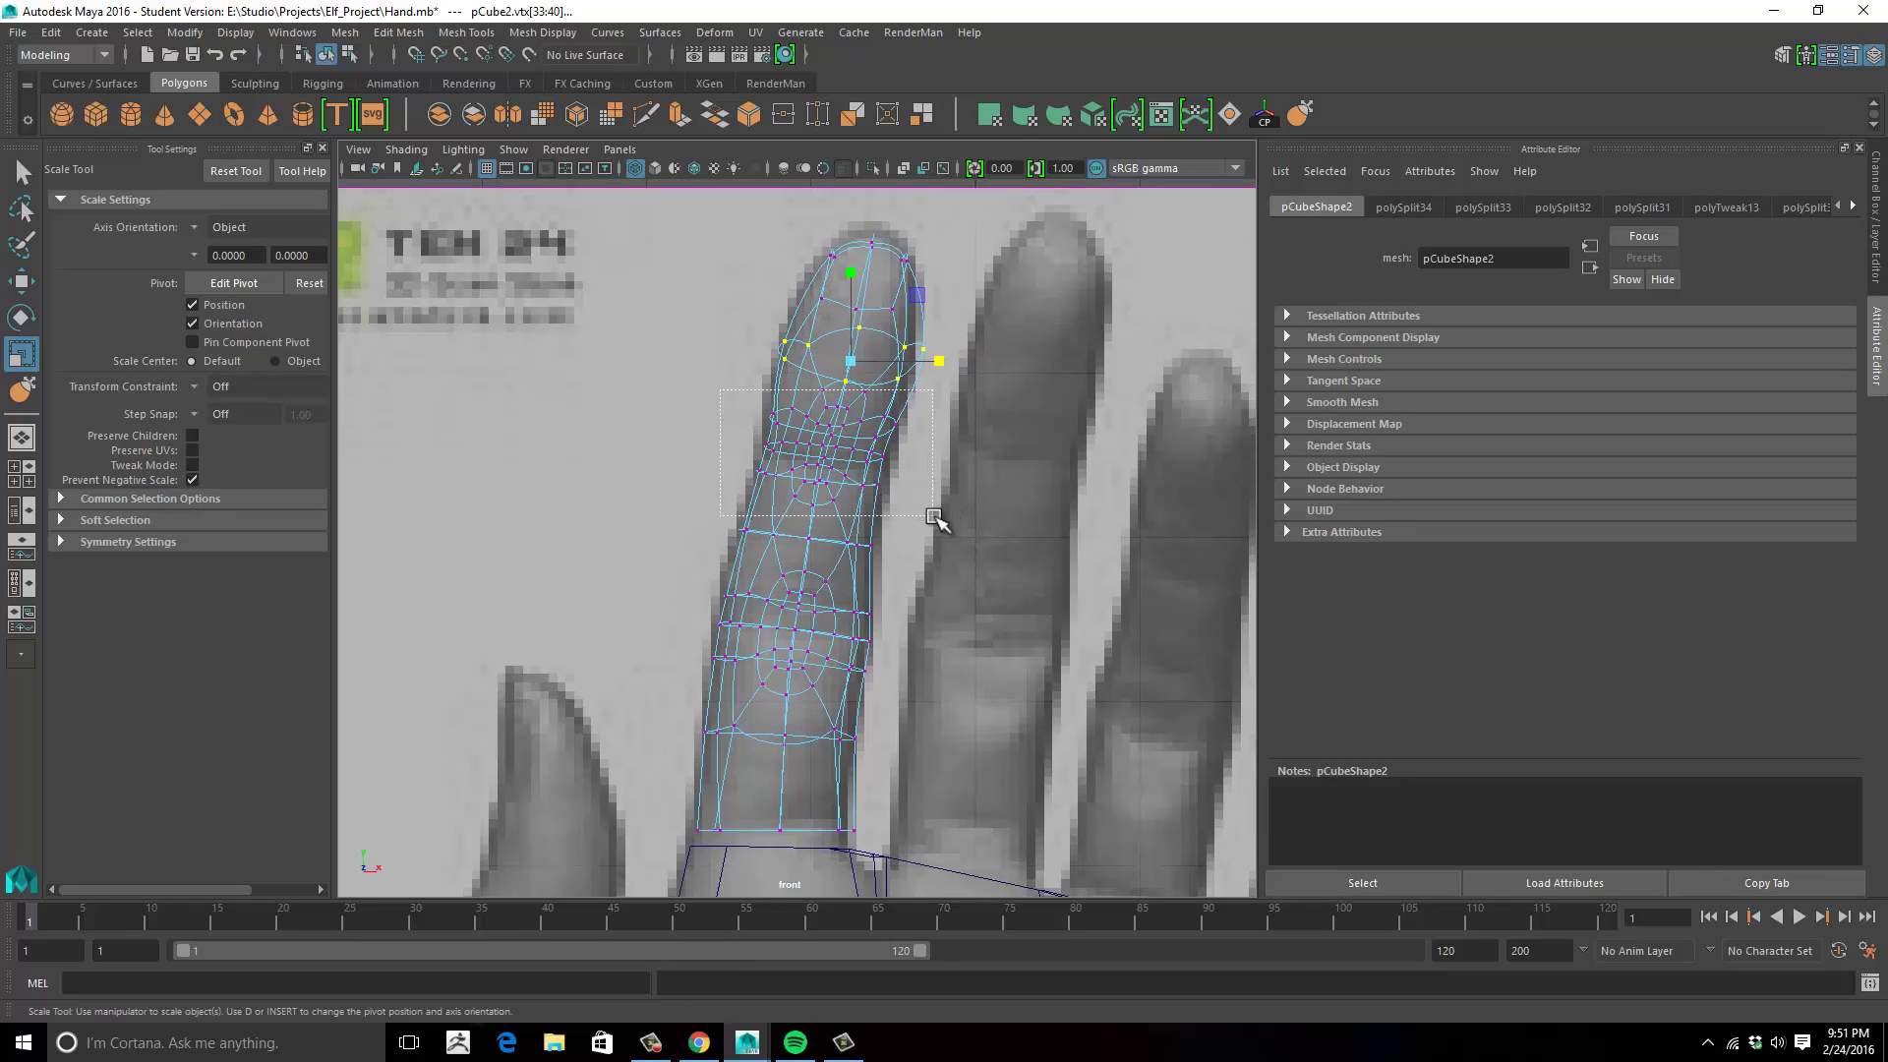
left_click_drag(904, 449, 918, 448)
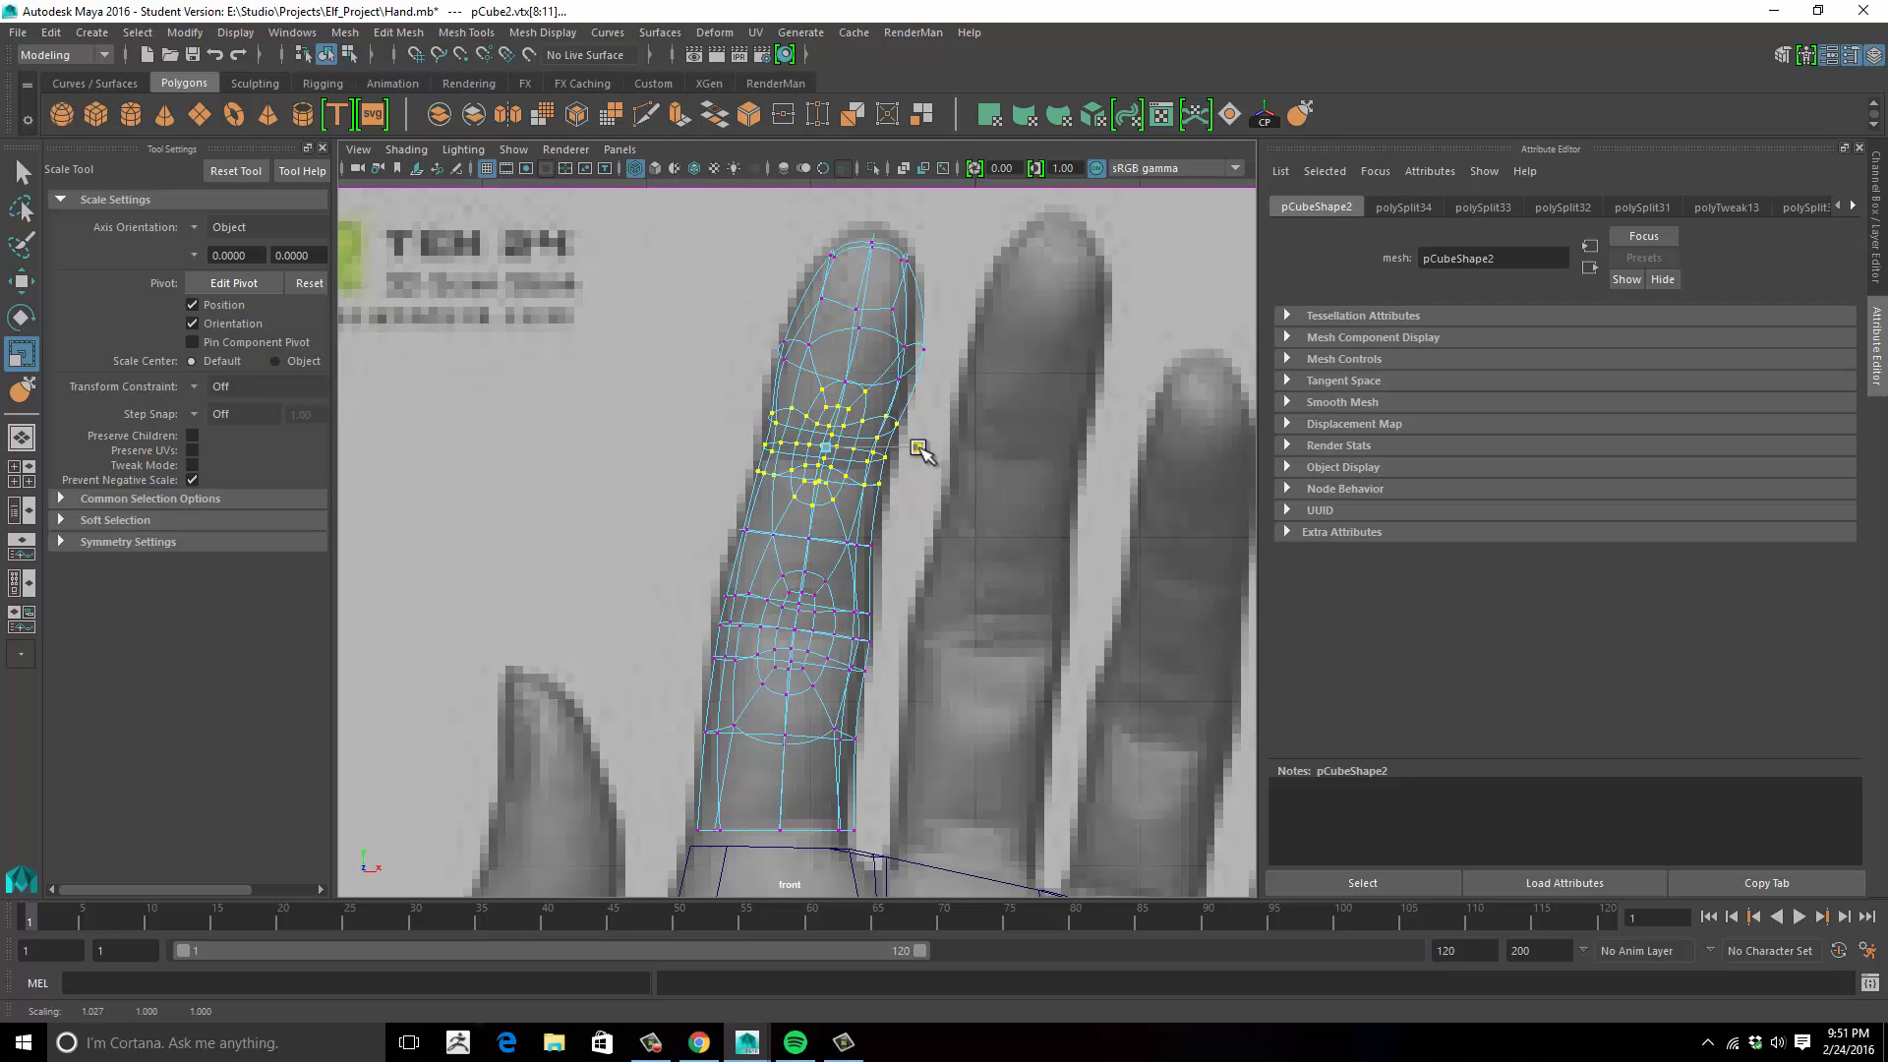
scroll(973, 523, "down", 6)
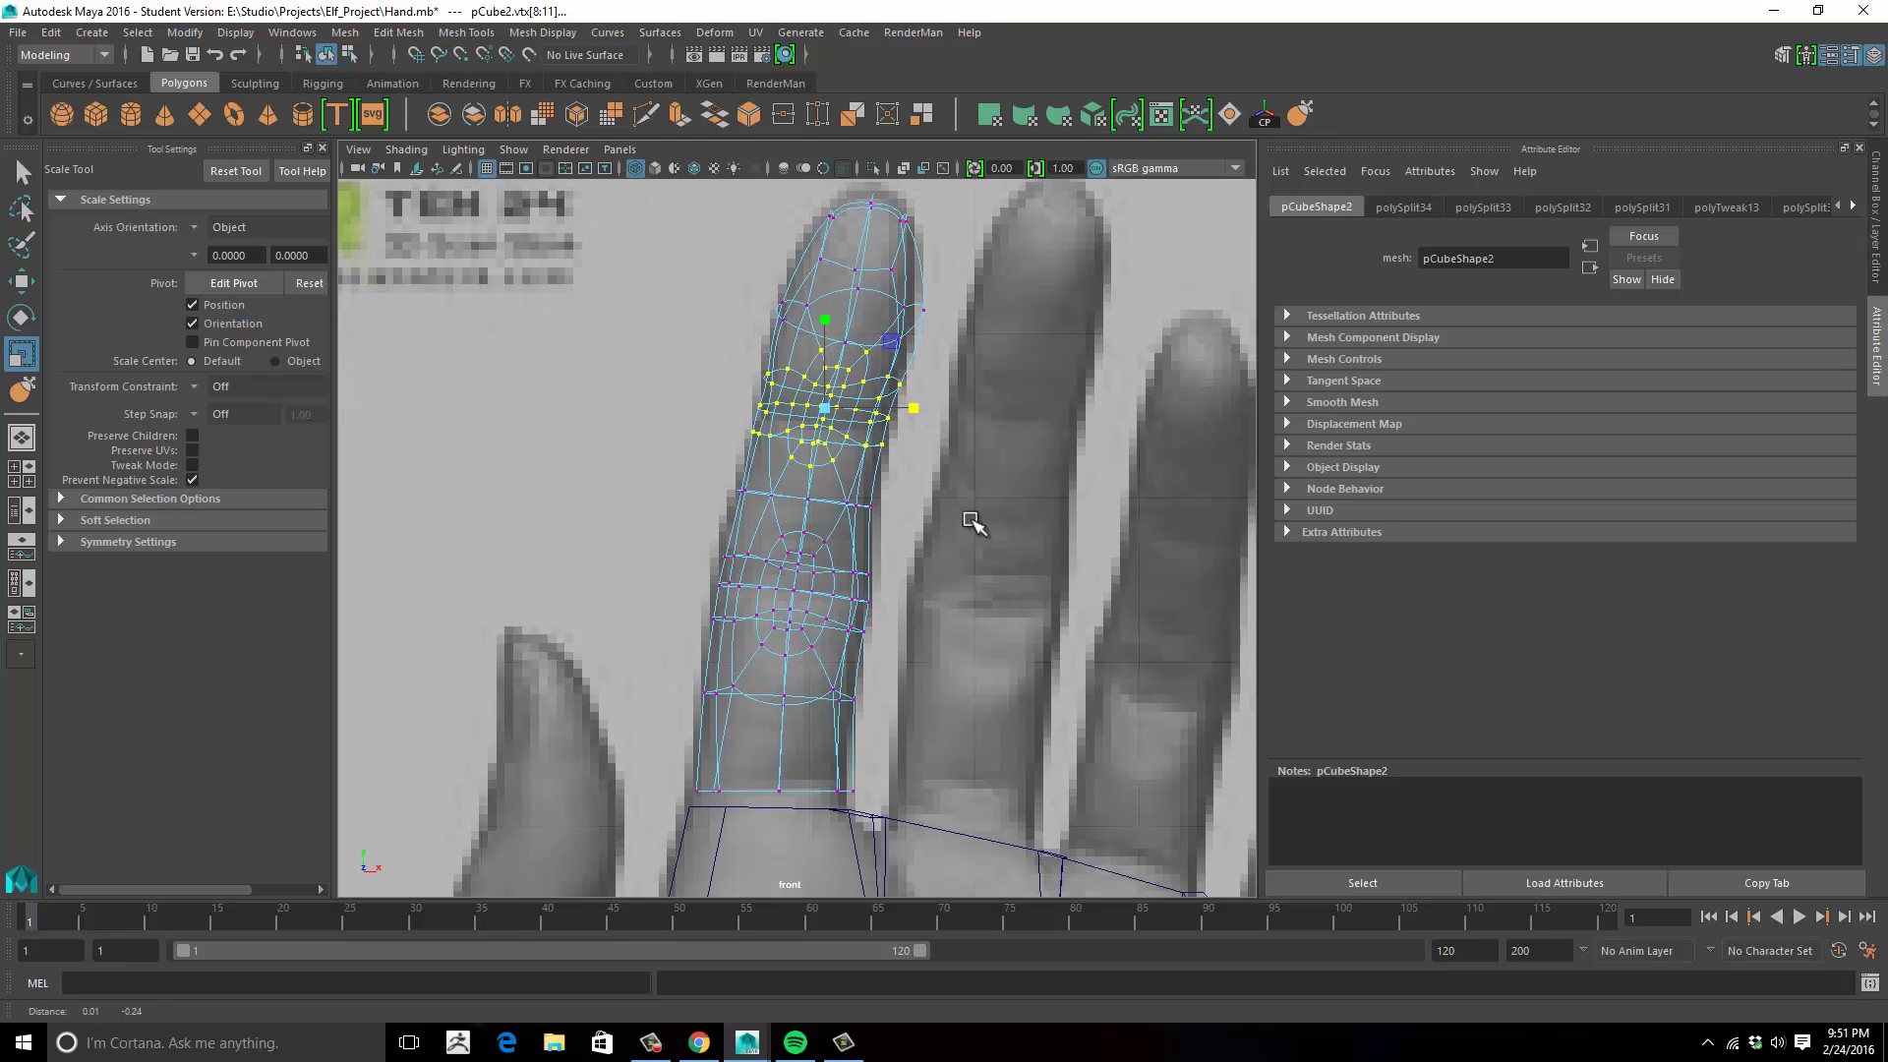
left_click(1060, 500)
In the perspective view, scale the whole finger to about 0.93 in X and 1.08 in Z.
key("space")
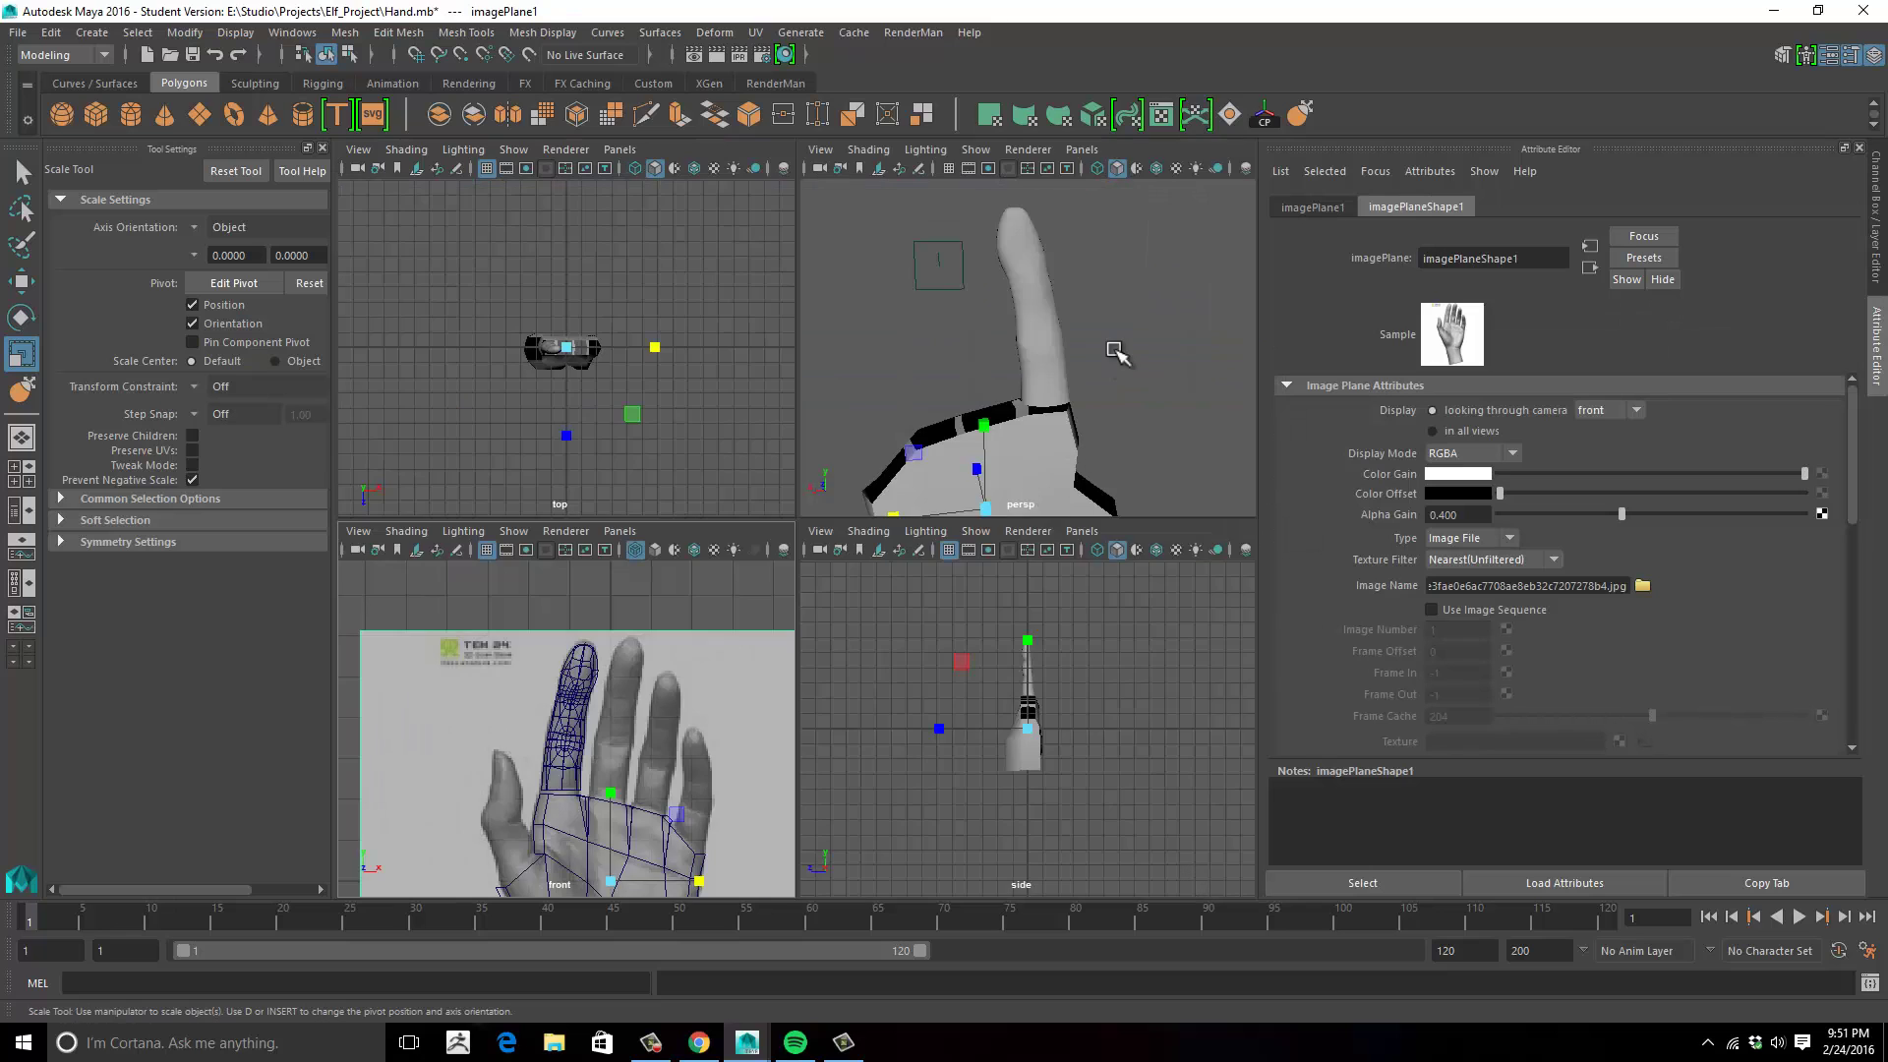
key("space")
left_click_drag(1012, 345, 747, 597, "alt")
left_click(838, 506)
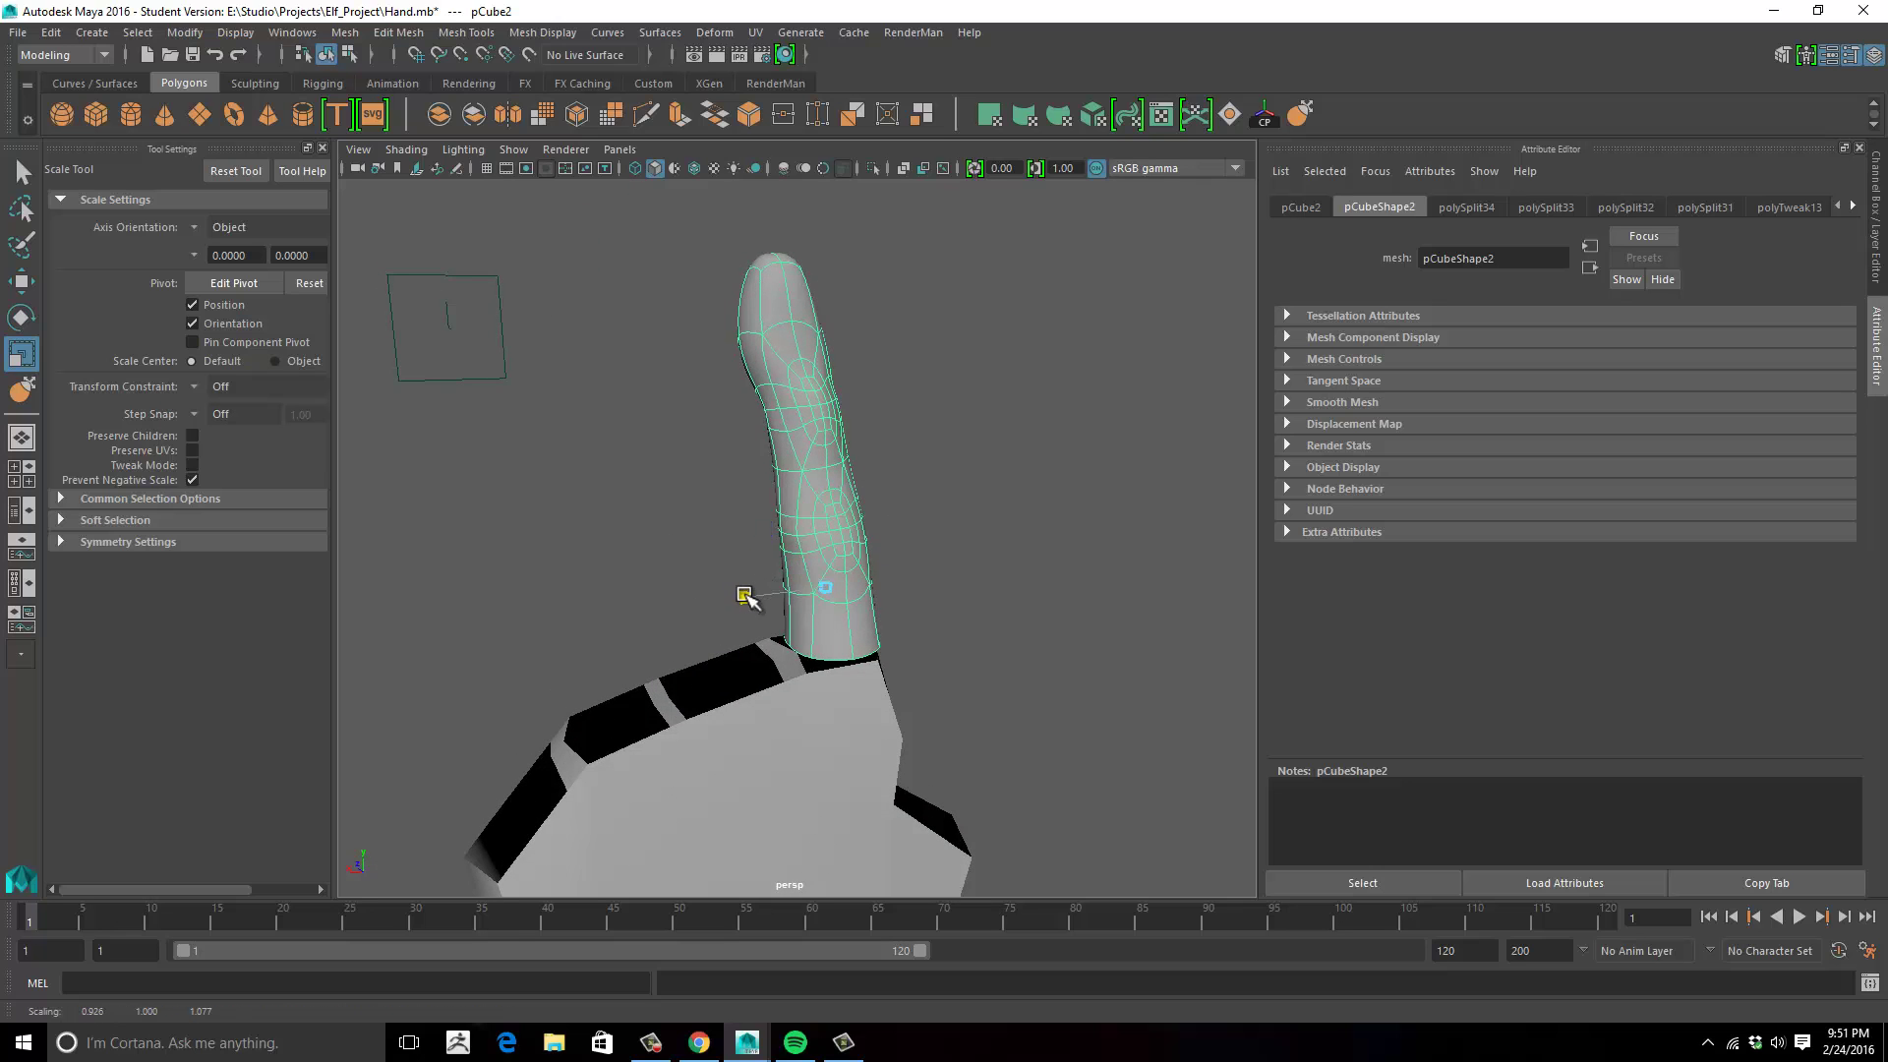
left_click_drag(968, 501, 969, 632, "alt")
left_click(995, 493)
left_click(830, 516)
mouse_move(830, 516)
left_mouse_down("alt")
mouse_move(897, 561)
mouse_move(844, 505)
left_mouse_up("alt")
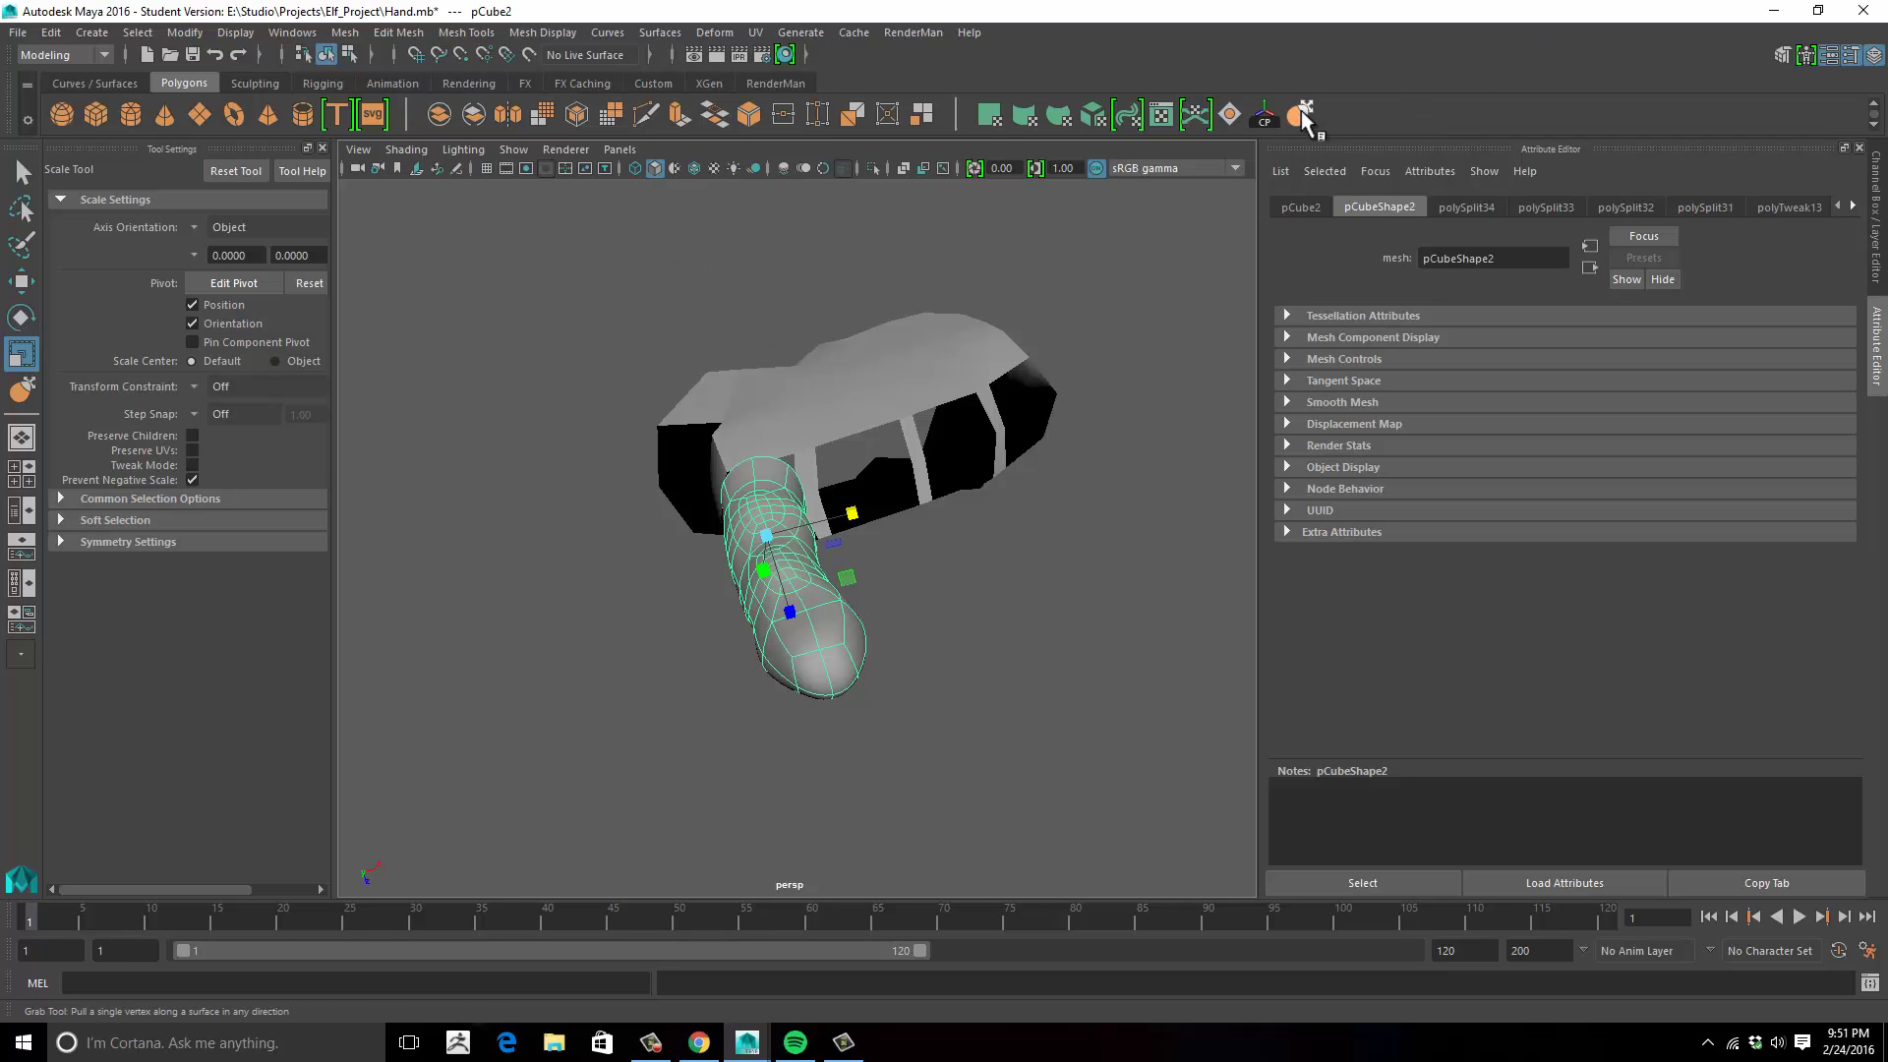
key("y")
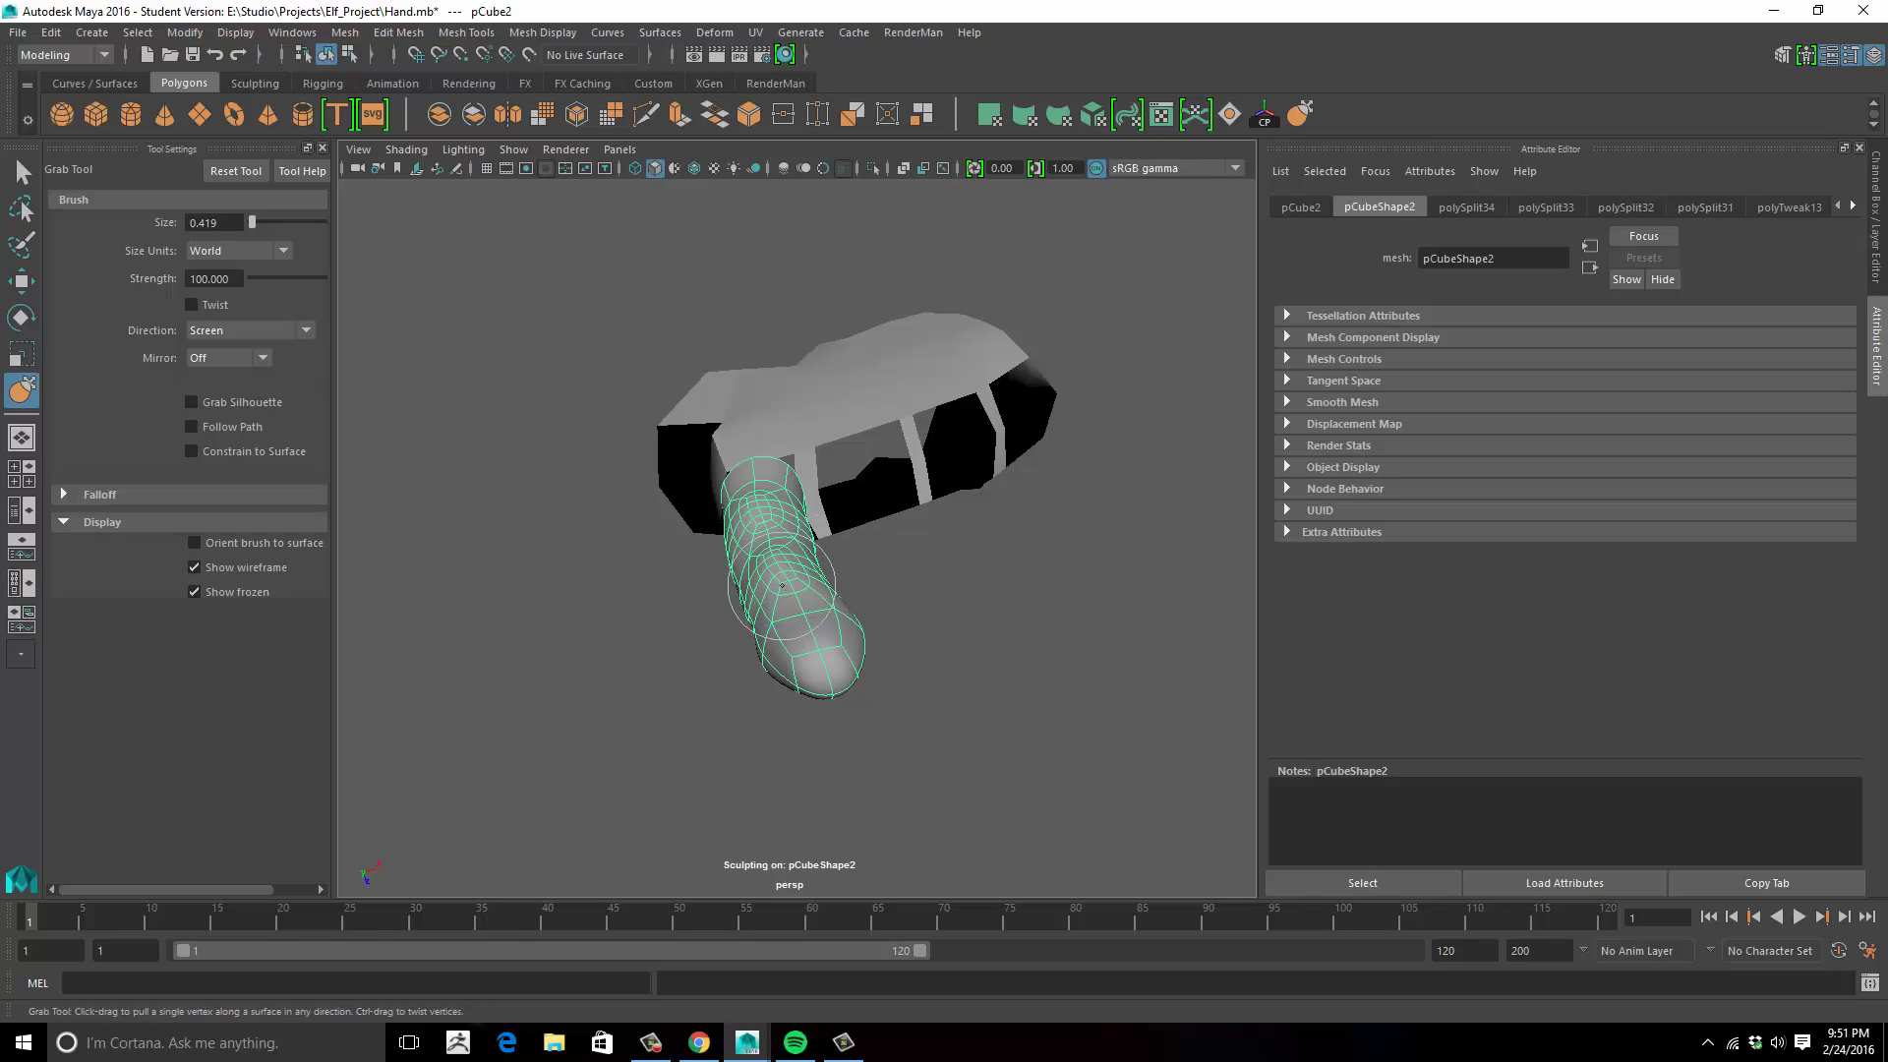
left_click_drag(808, 544, 944, 458, "alt")
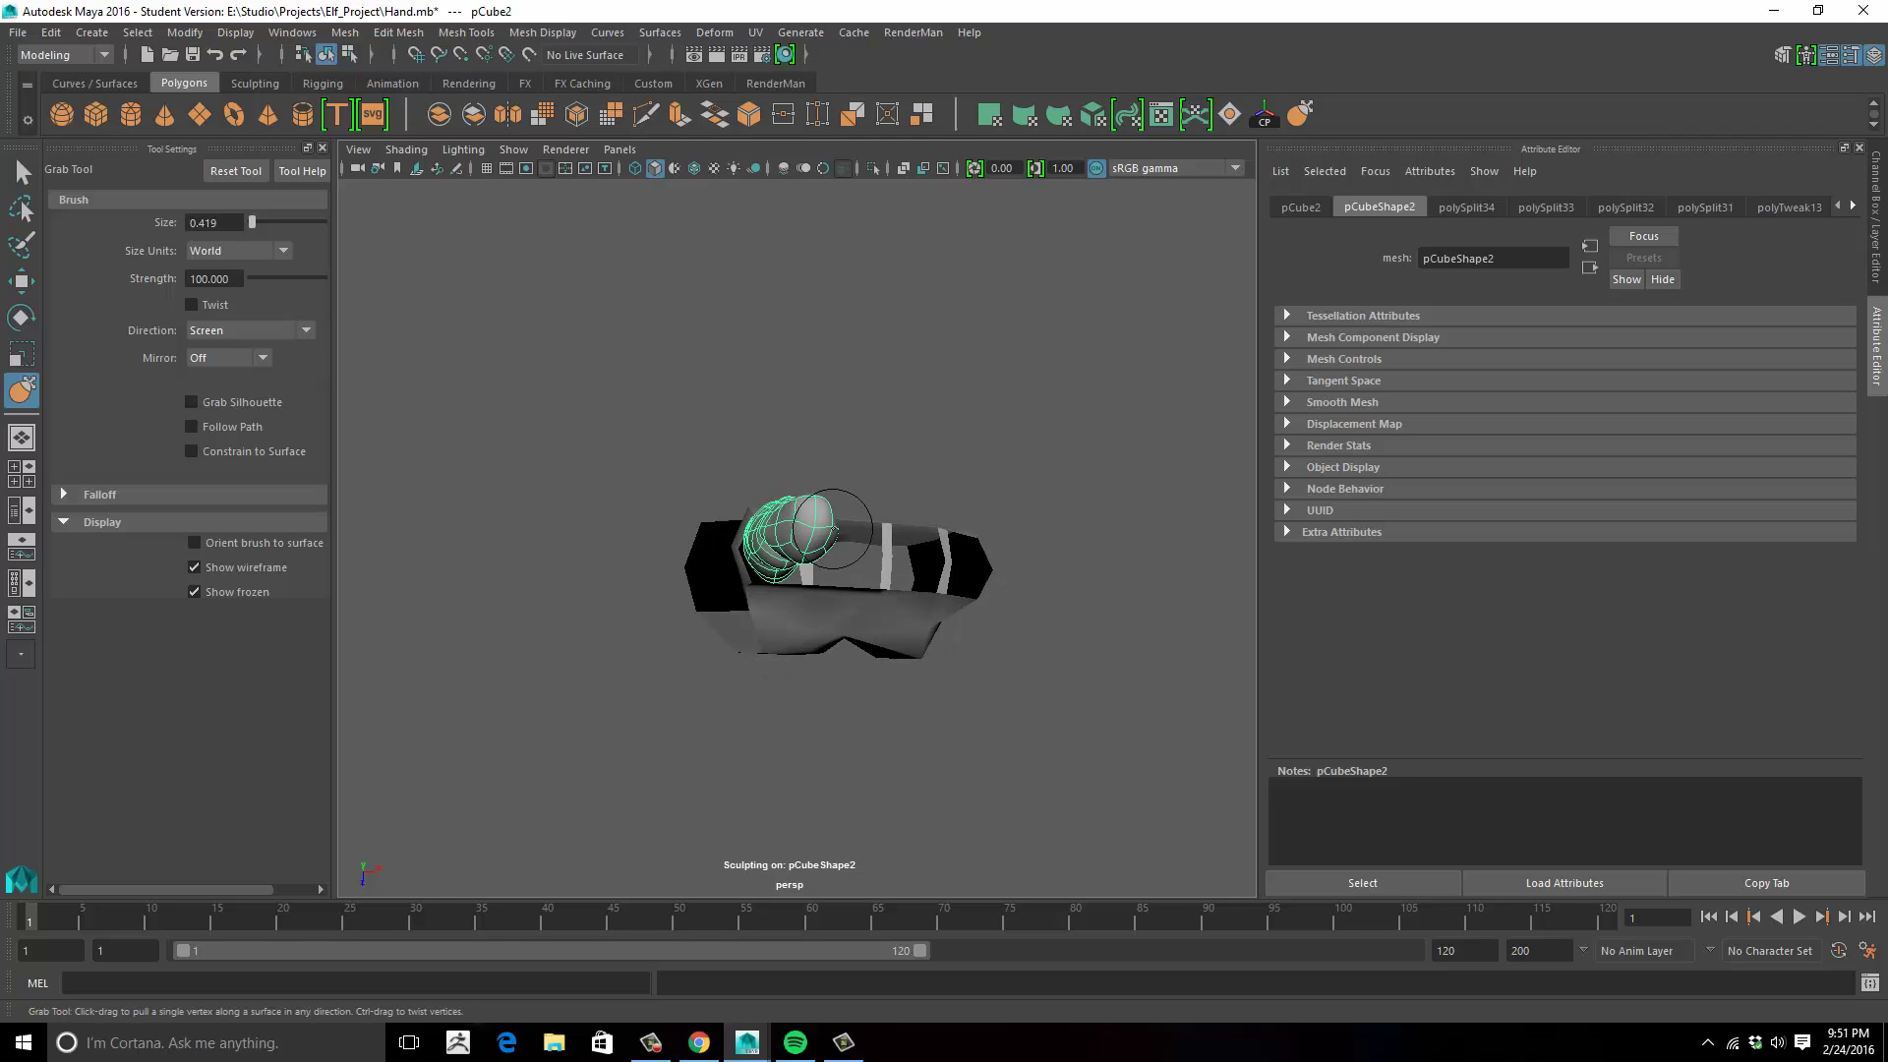
mouse_move(750, 490)
left_mouse_down("alt")
mouse_move(816, 421)
mouse_move(885, 421)
mouse_move(784, 402)
left_mouse_up("alt")
Switch the finger to vertex selection with its unsmoothed cage shown.
key("w")
right_click_drag(784, 401, 668, 373)
left_click_drag(718, 382, 1141, 398)
left_click(1065, 430)
left_click_drag(908, 440, 897, 371, "alt")
middle_click_drag(897, 371, 907, 539, "alt")
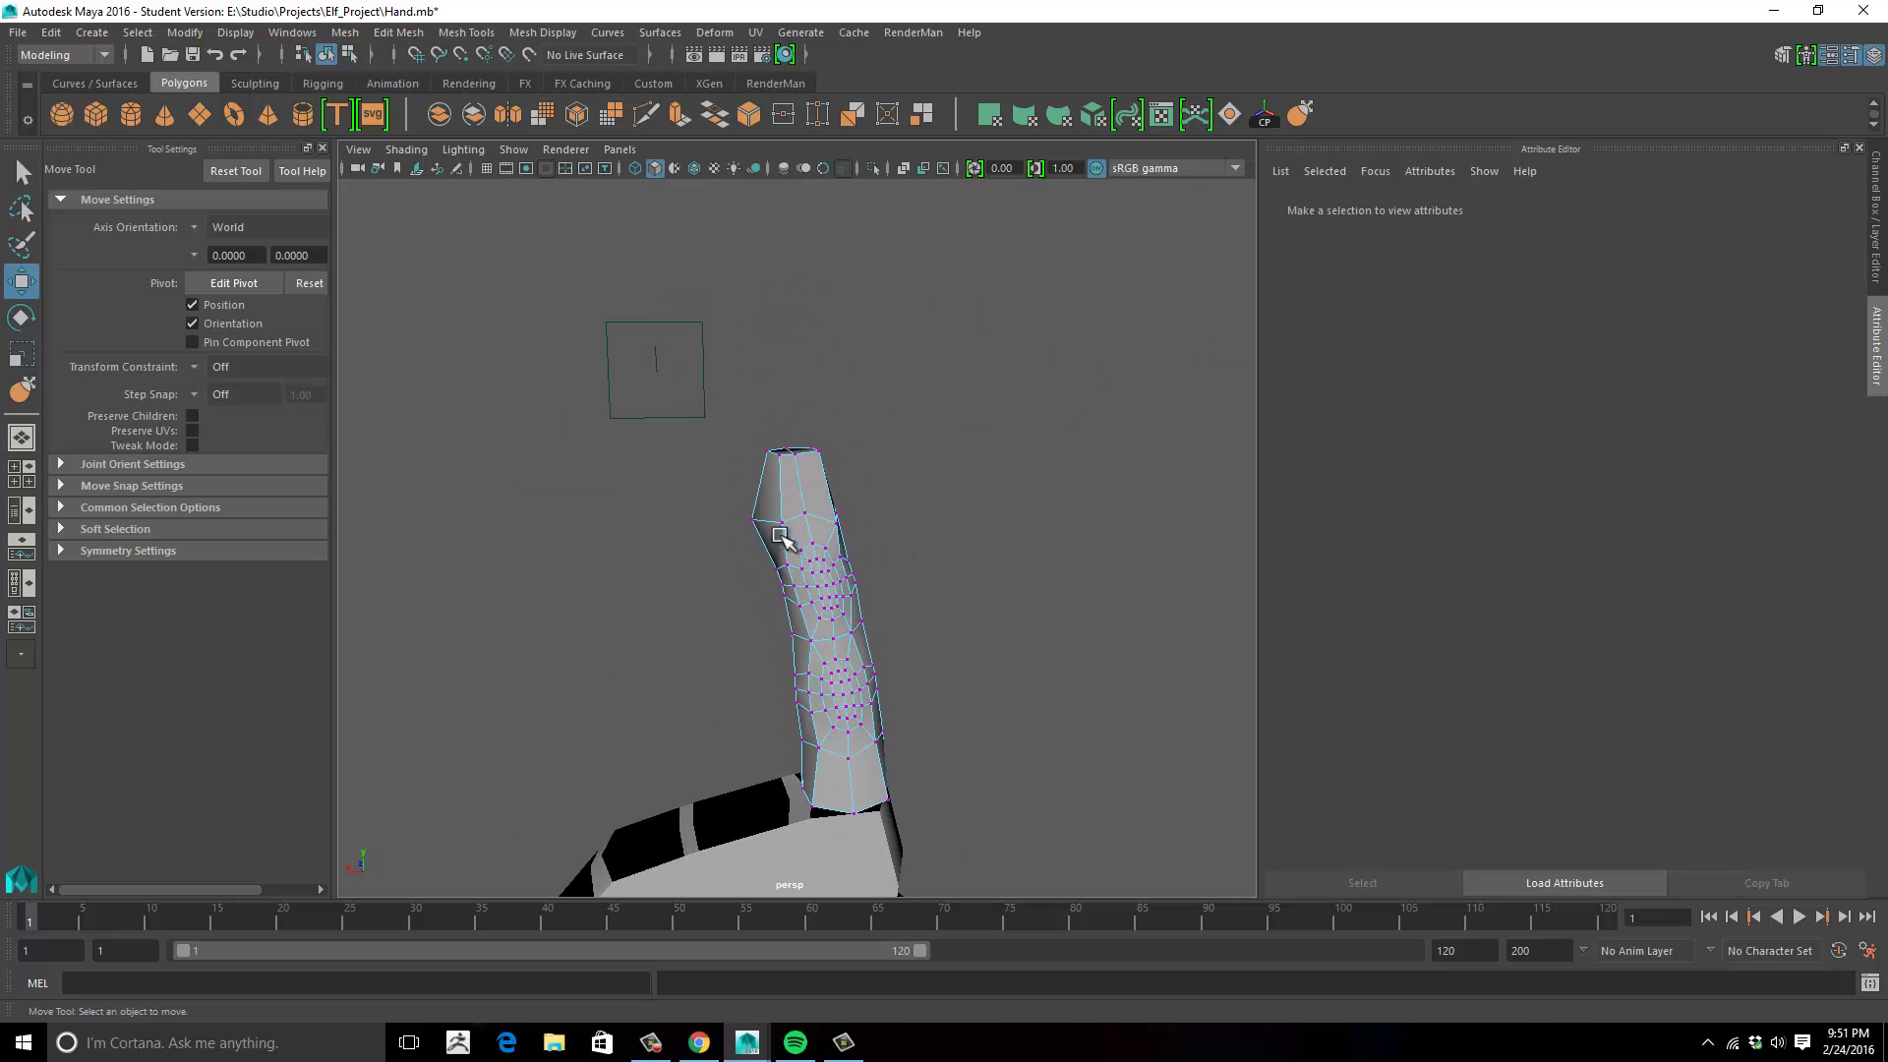
Insert an edge loop around the fingertip with the Multi-Cut tool, between the tip edge and the widest row.
right_click_drag(784, 541, 1146, 455, "alt")
left_click_drag(1025, 454, 851, 430, "alt")
left_click_drag(753, 284, 899, 223, "alt")
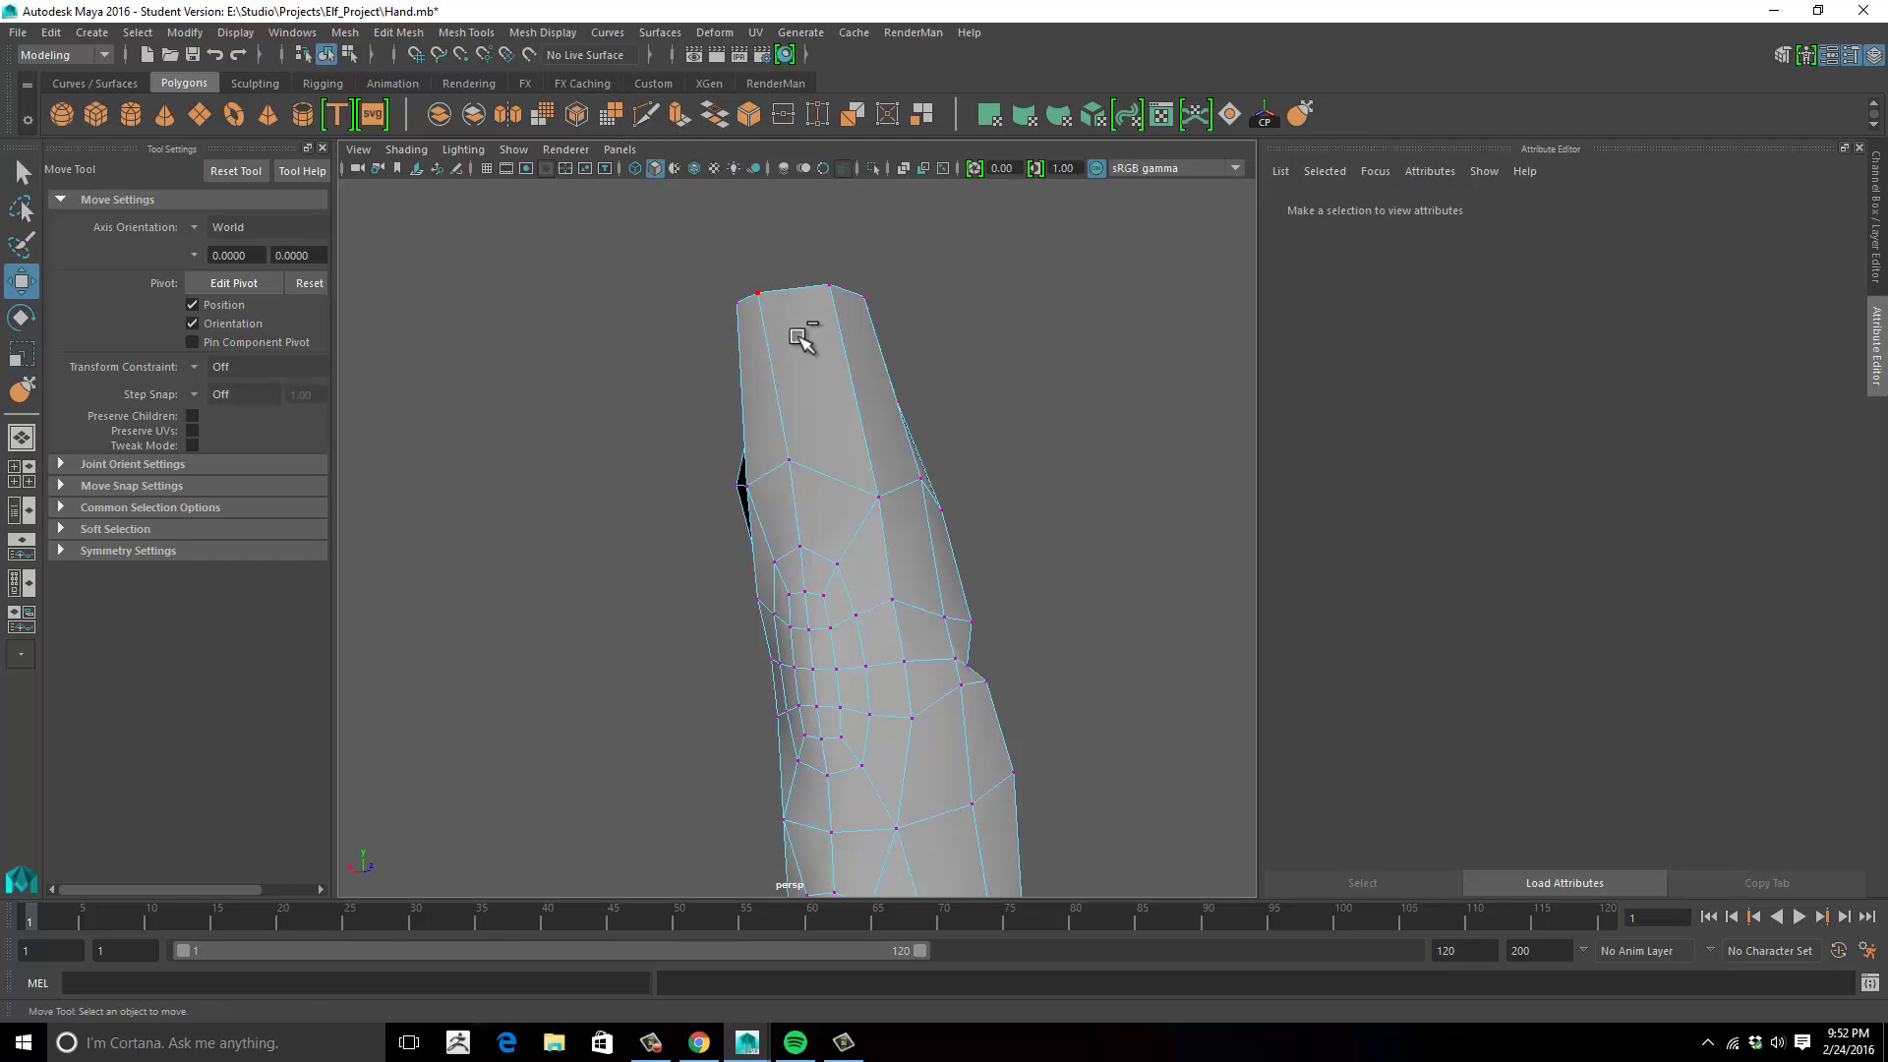
key("ctrl+s")
left_click(922, 546)
left_click_drag(815, 580, 647, 609, "alt")
middle_click_drag(763, 594, 748, 499, "alt")
left_click_drag(750, 501, 890, 555, "alt")
right_click_drag(889, 556, 931, 422, "alt")
left_click_drag(931, 422, 816, 562, "alt")
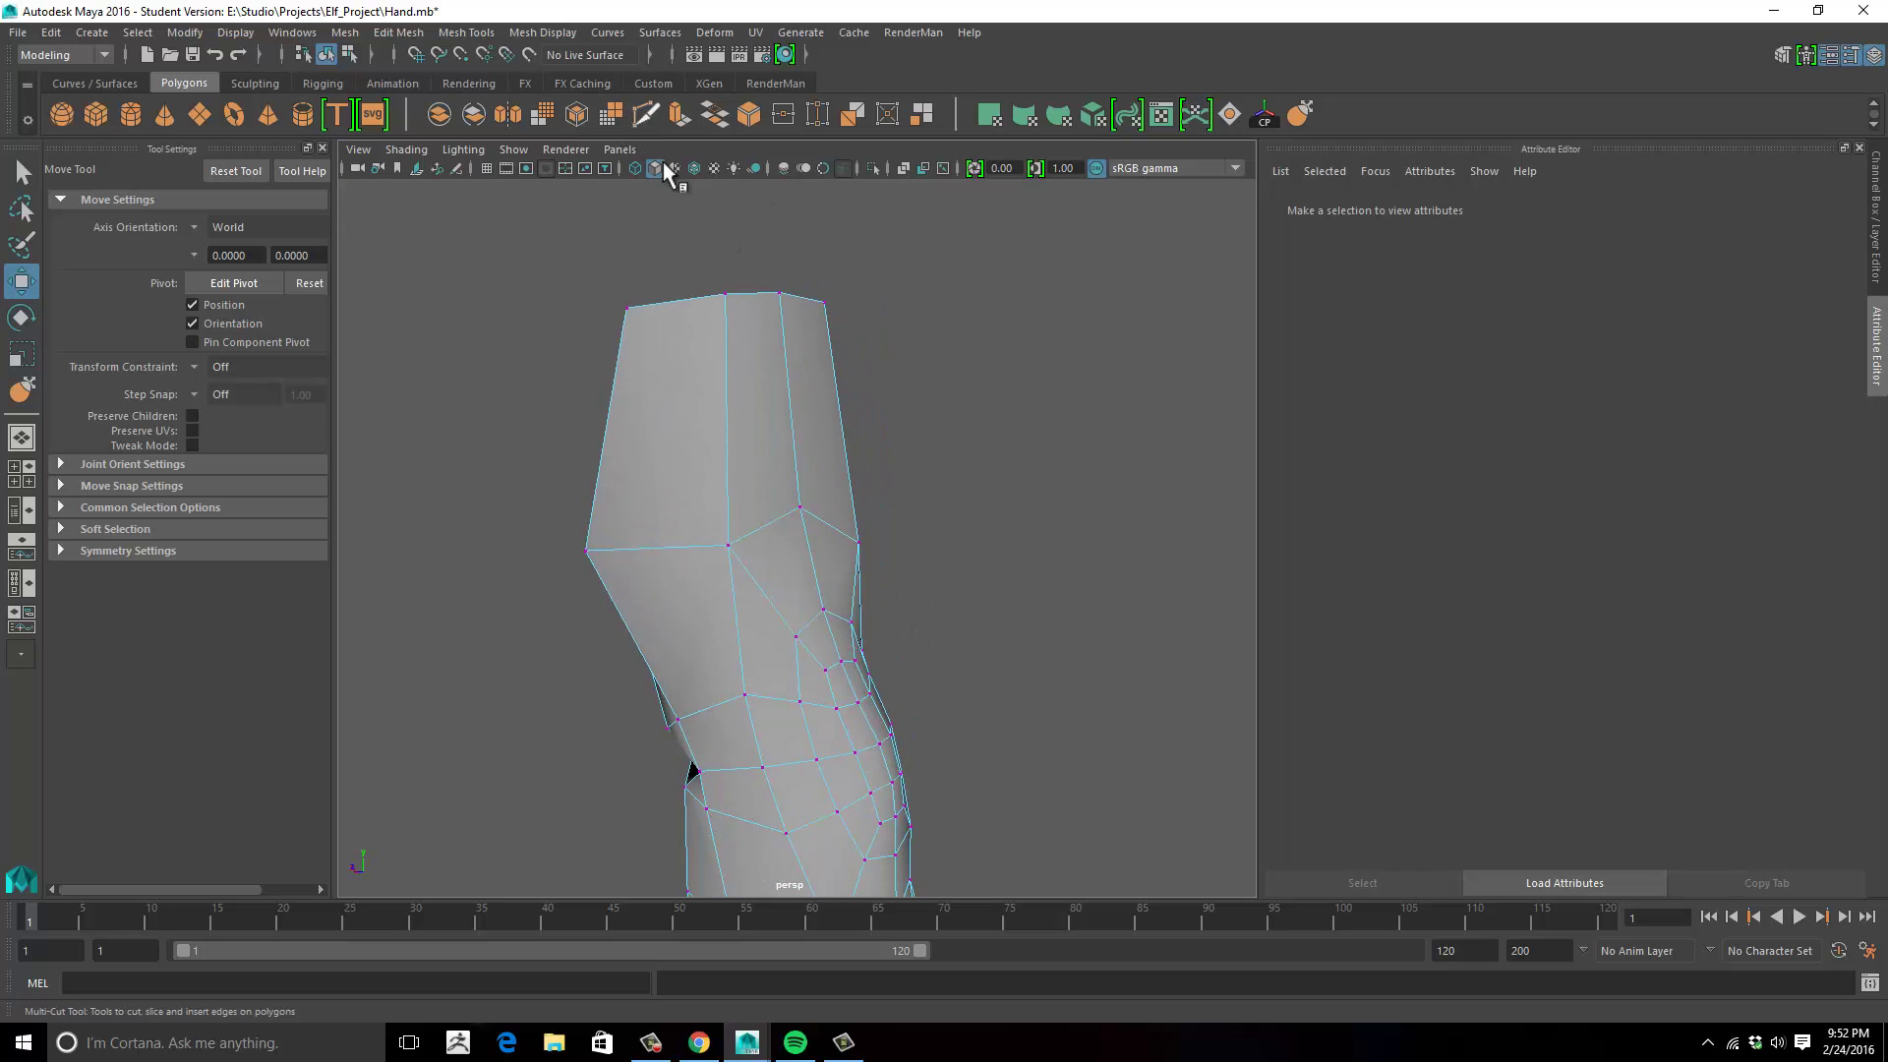
left_click(646, 116)
left_click(720, 438, "ctrl")
left_click_drag(1038, 543, 944, 510, "alt")
key("w")
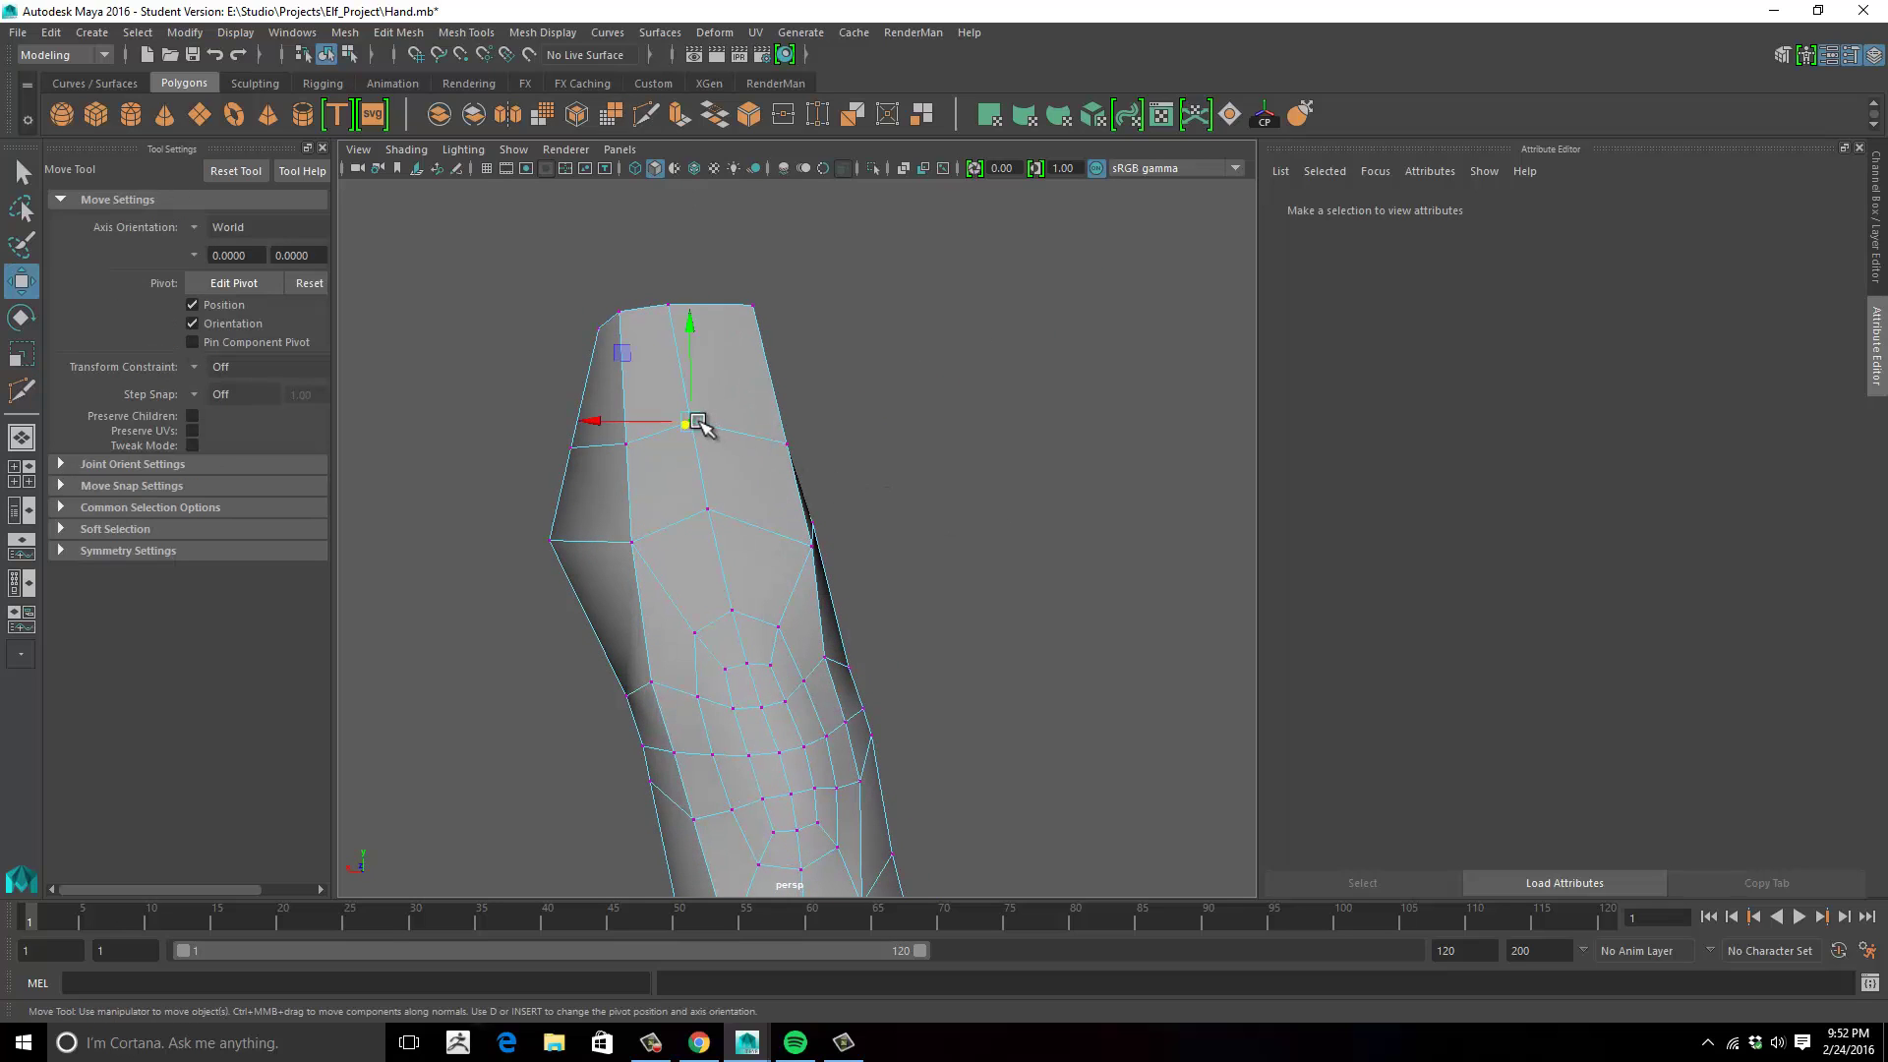
Move the new loop's middle back vertex down to form the nail base and adjust the back vertices of the tip edge.
left_click_drag(697, 422, 688, 368)
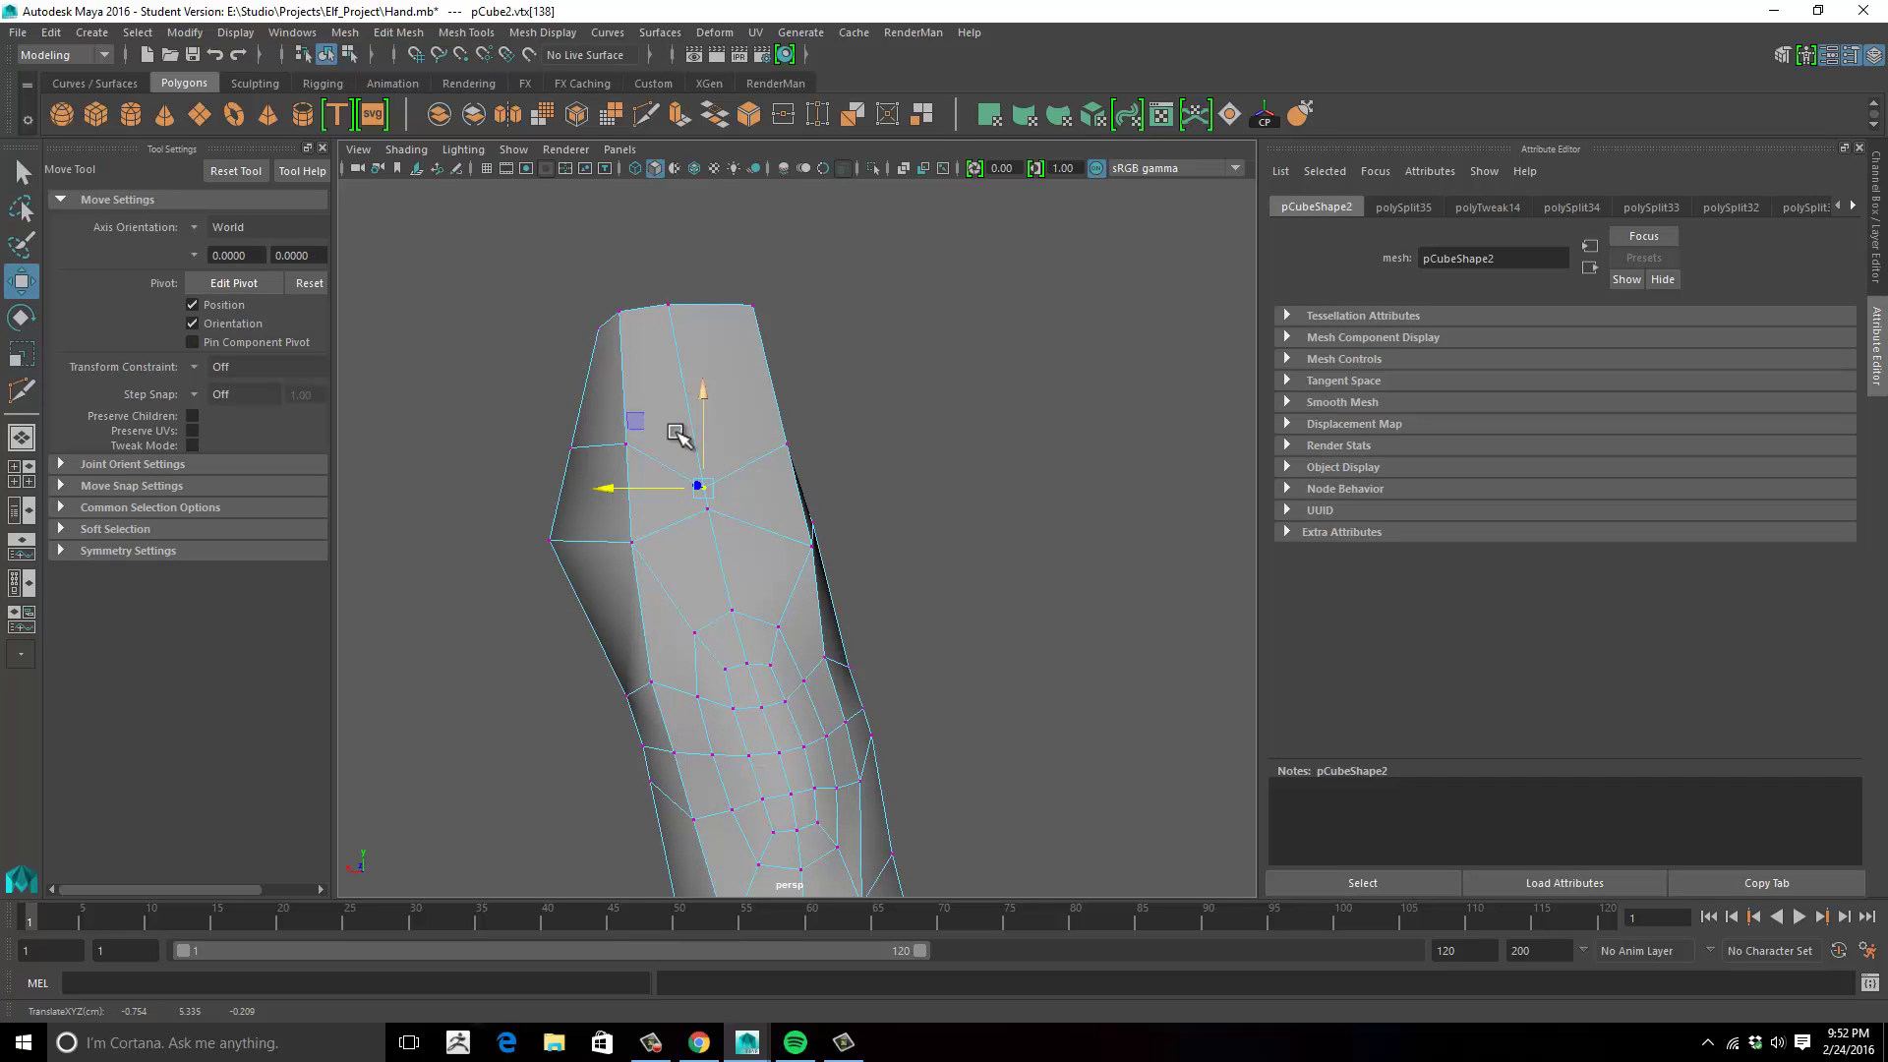
left_click_drag(627, 489, 725, 382, "alt")
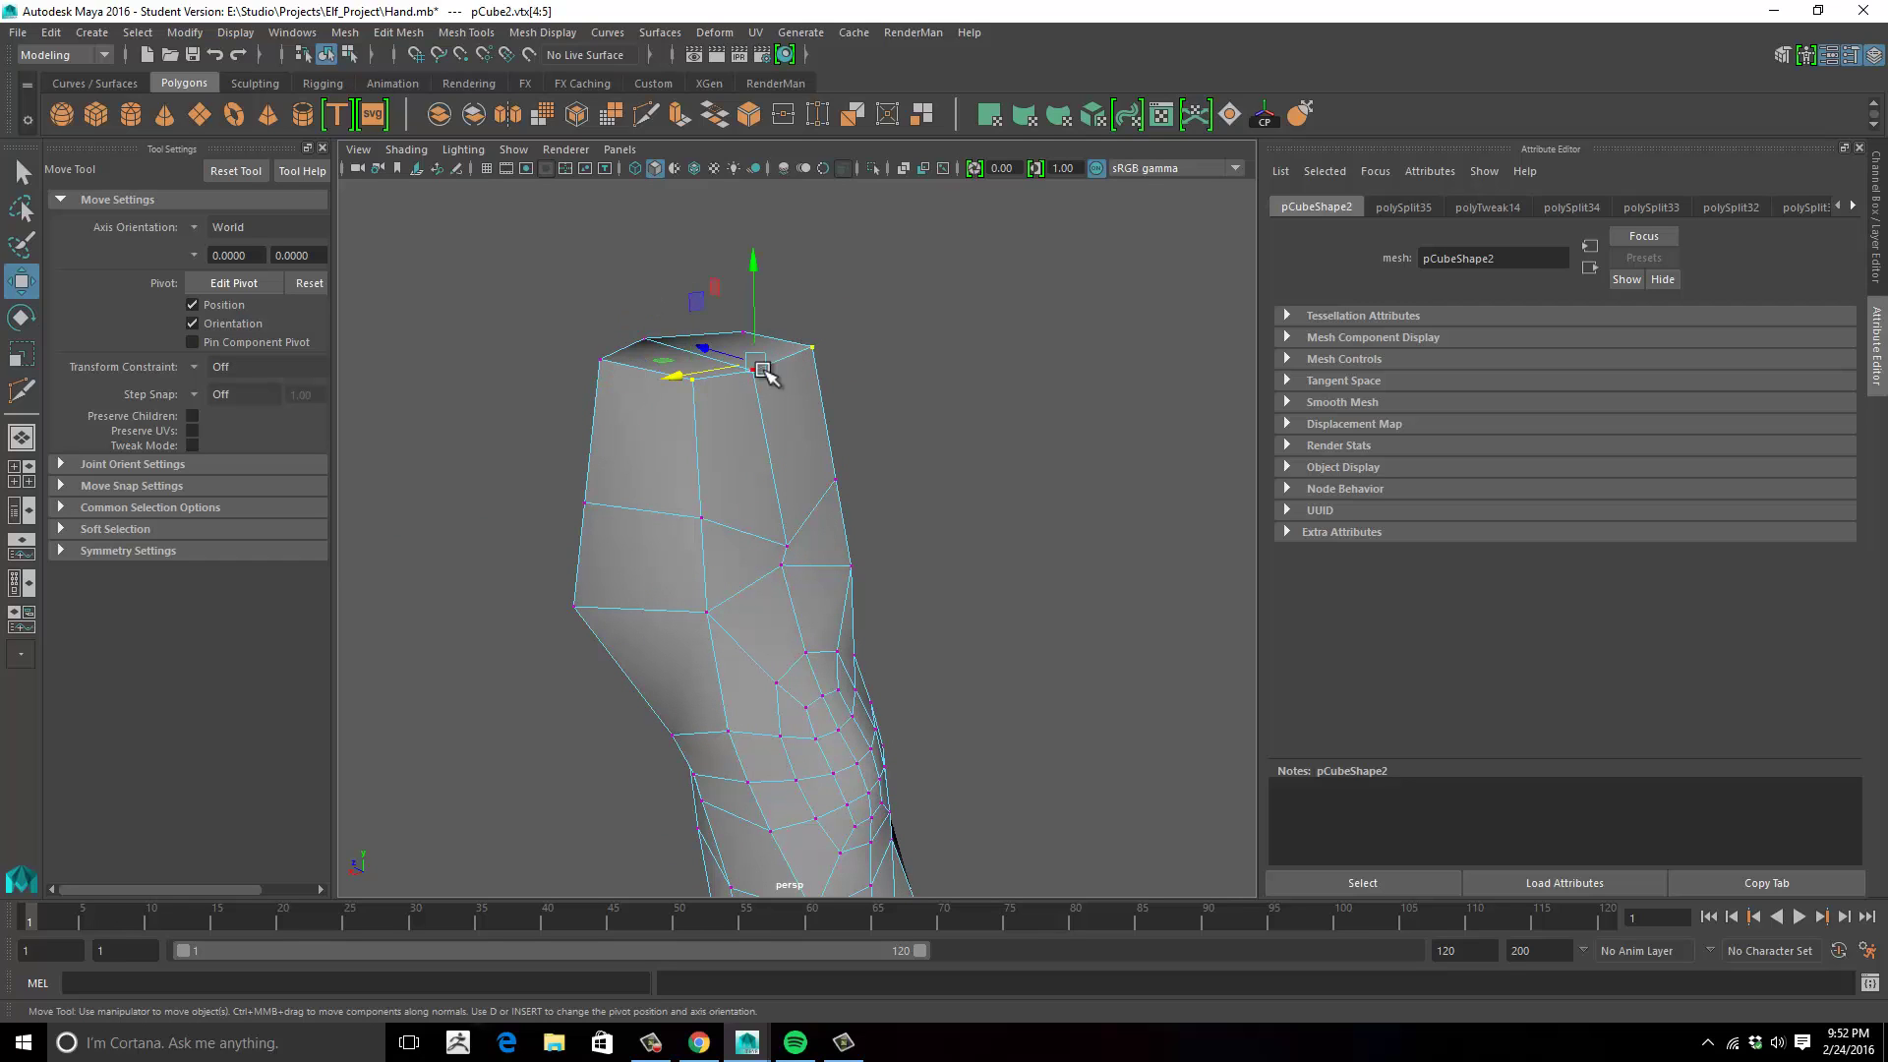
left_click_drag(764, 374, 758, 379)
left_click(968, 403)
left_click_drag(910, 447, 902, 413, "alt")
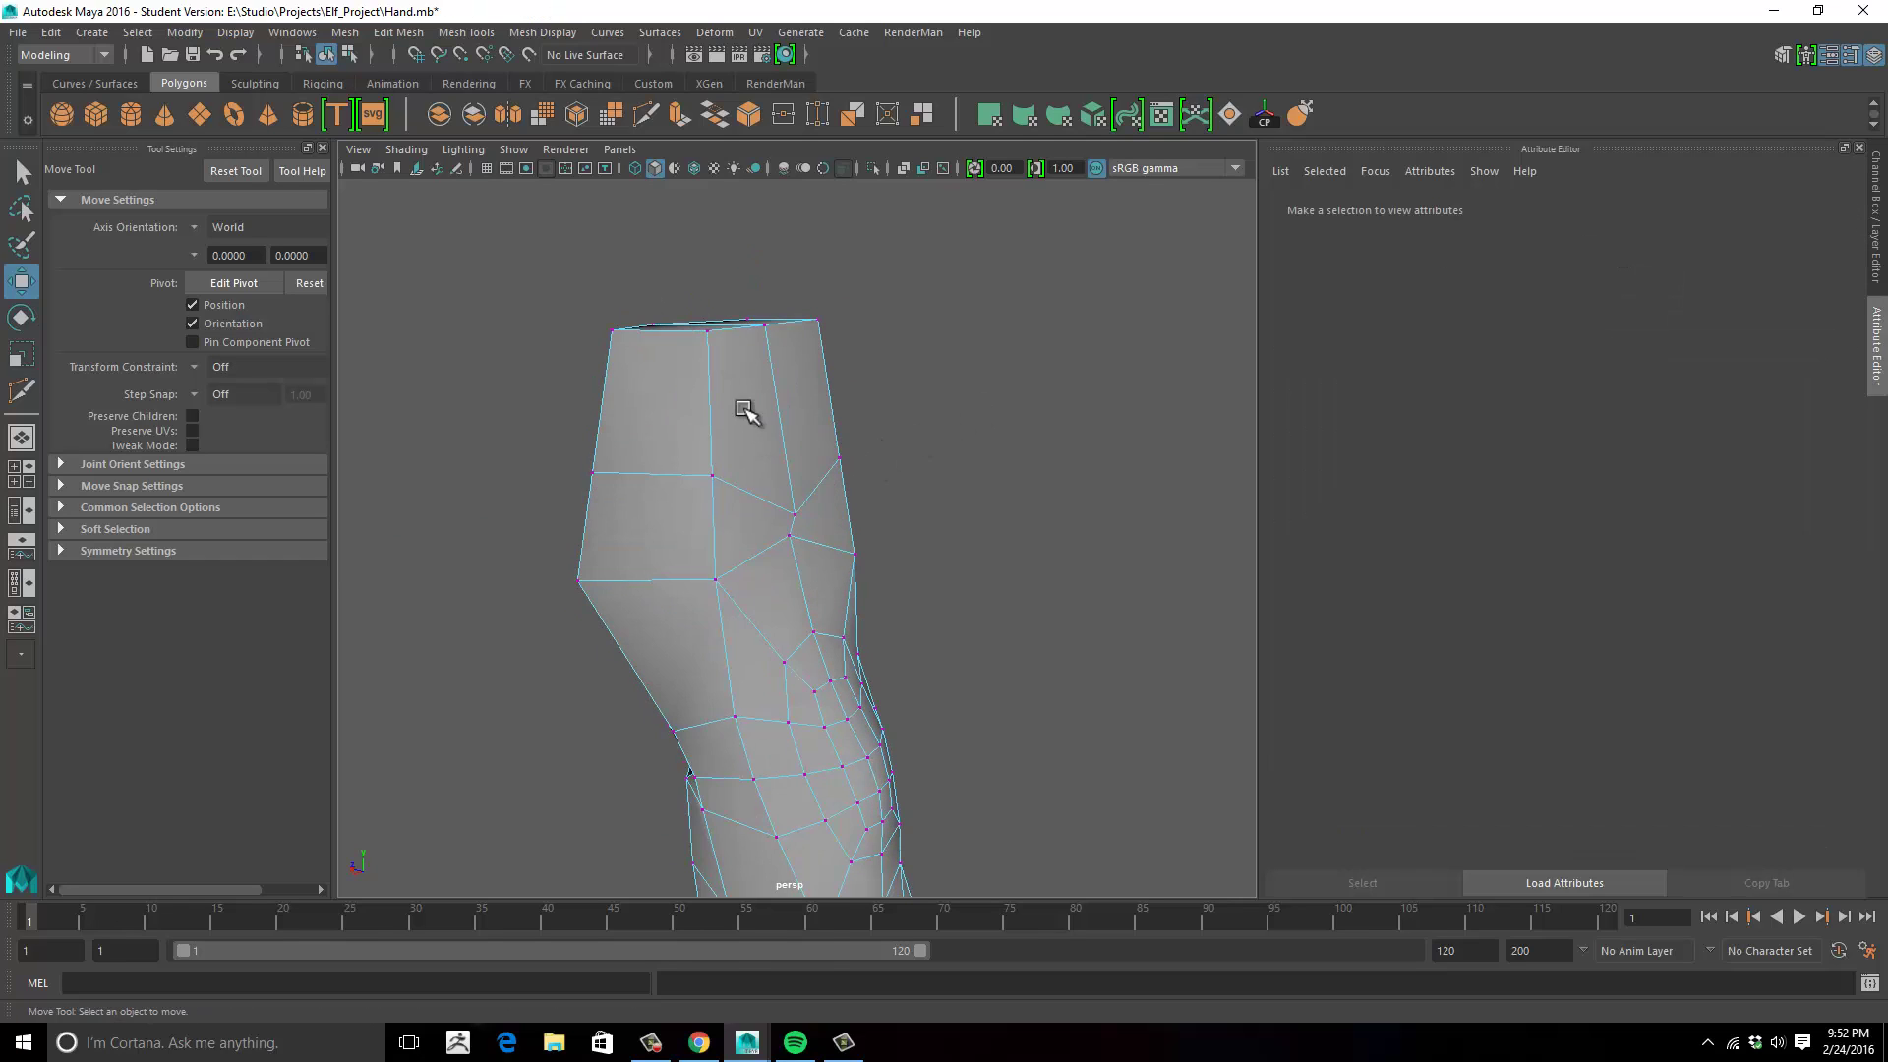
Extrude the two faces on the back of the fingertip inward by -0.070 in local Z as a nail recess.
right_click_drag(747, 409, 748, 452)
left_click(752, 415)
left_click_drag(1003, 396, 897, 372, "alt")
left_click(681, 115)
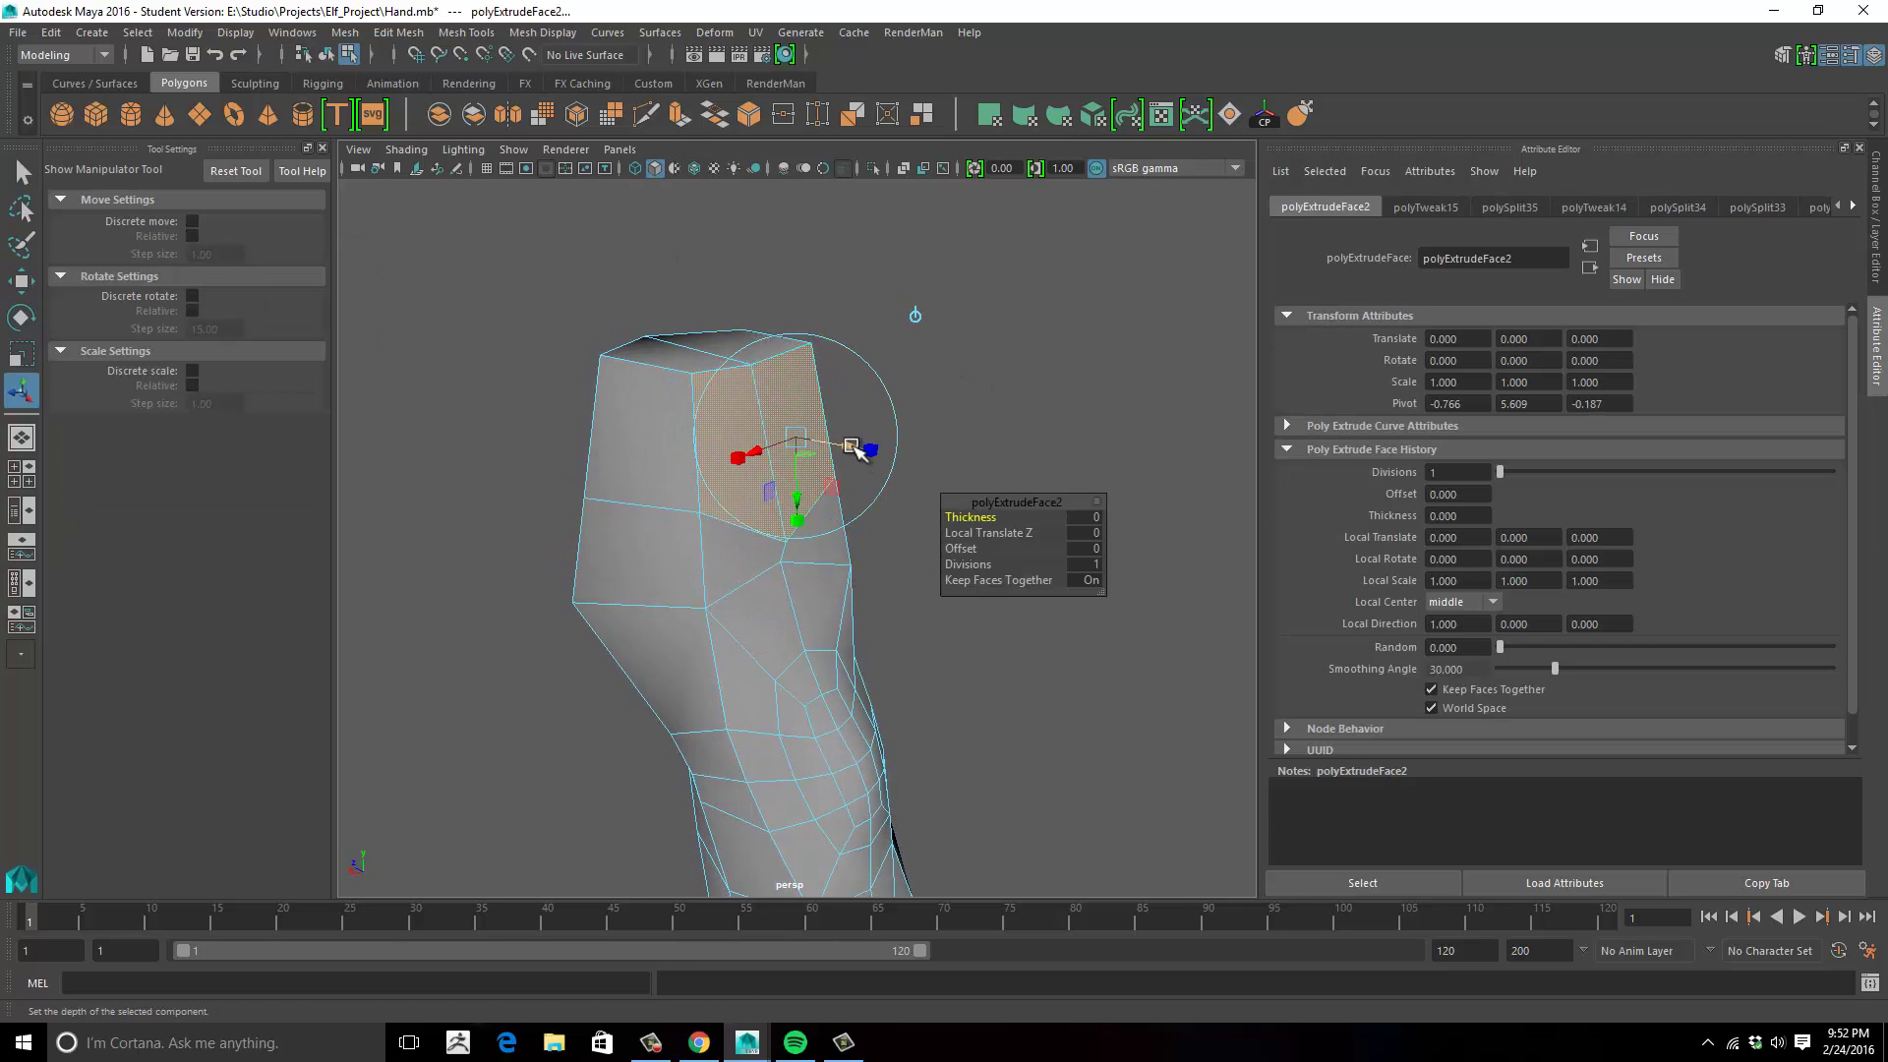
left_click_drag(852, 447, 894, 460)
left_click_drag(768, 467, 769, 457, "alt")
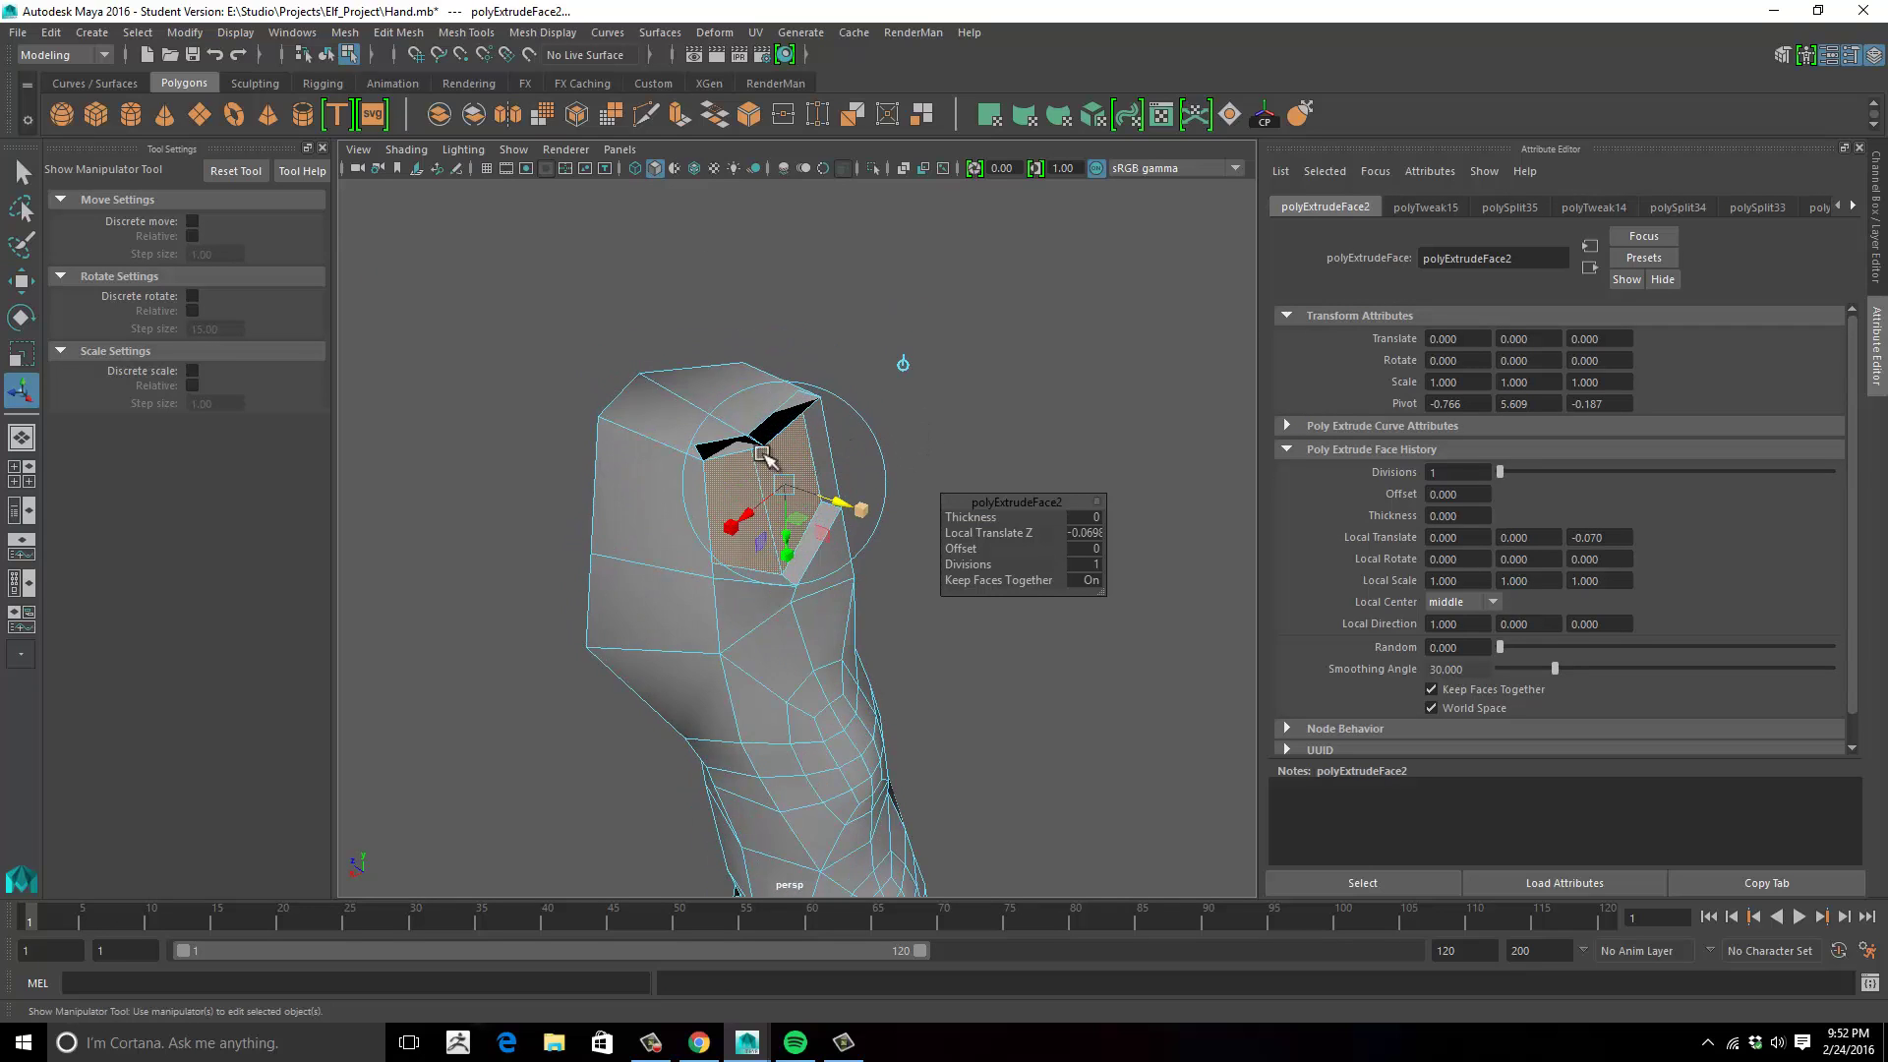
Select the rim vertices at the tip end of the nail recess and reposition them to close the gap.
scroll(759, 432, "up", 3)
right_click_drag(751, 404, 687, 408)
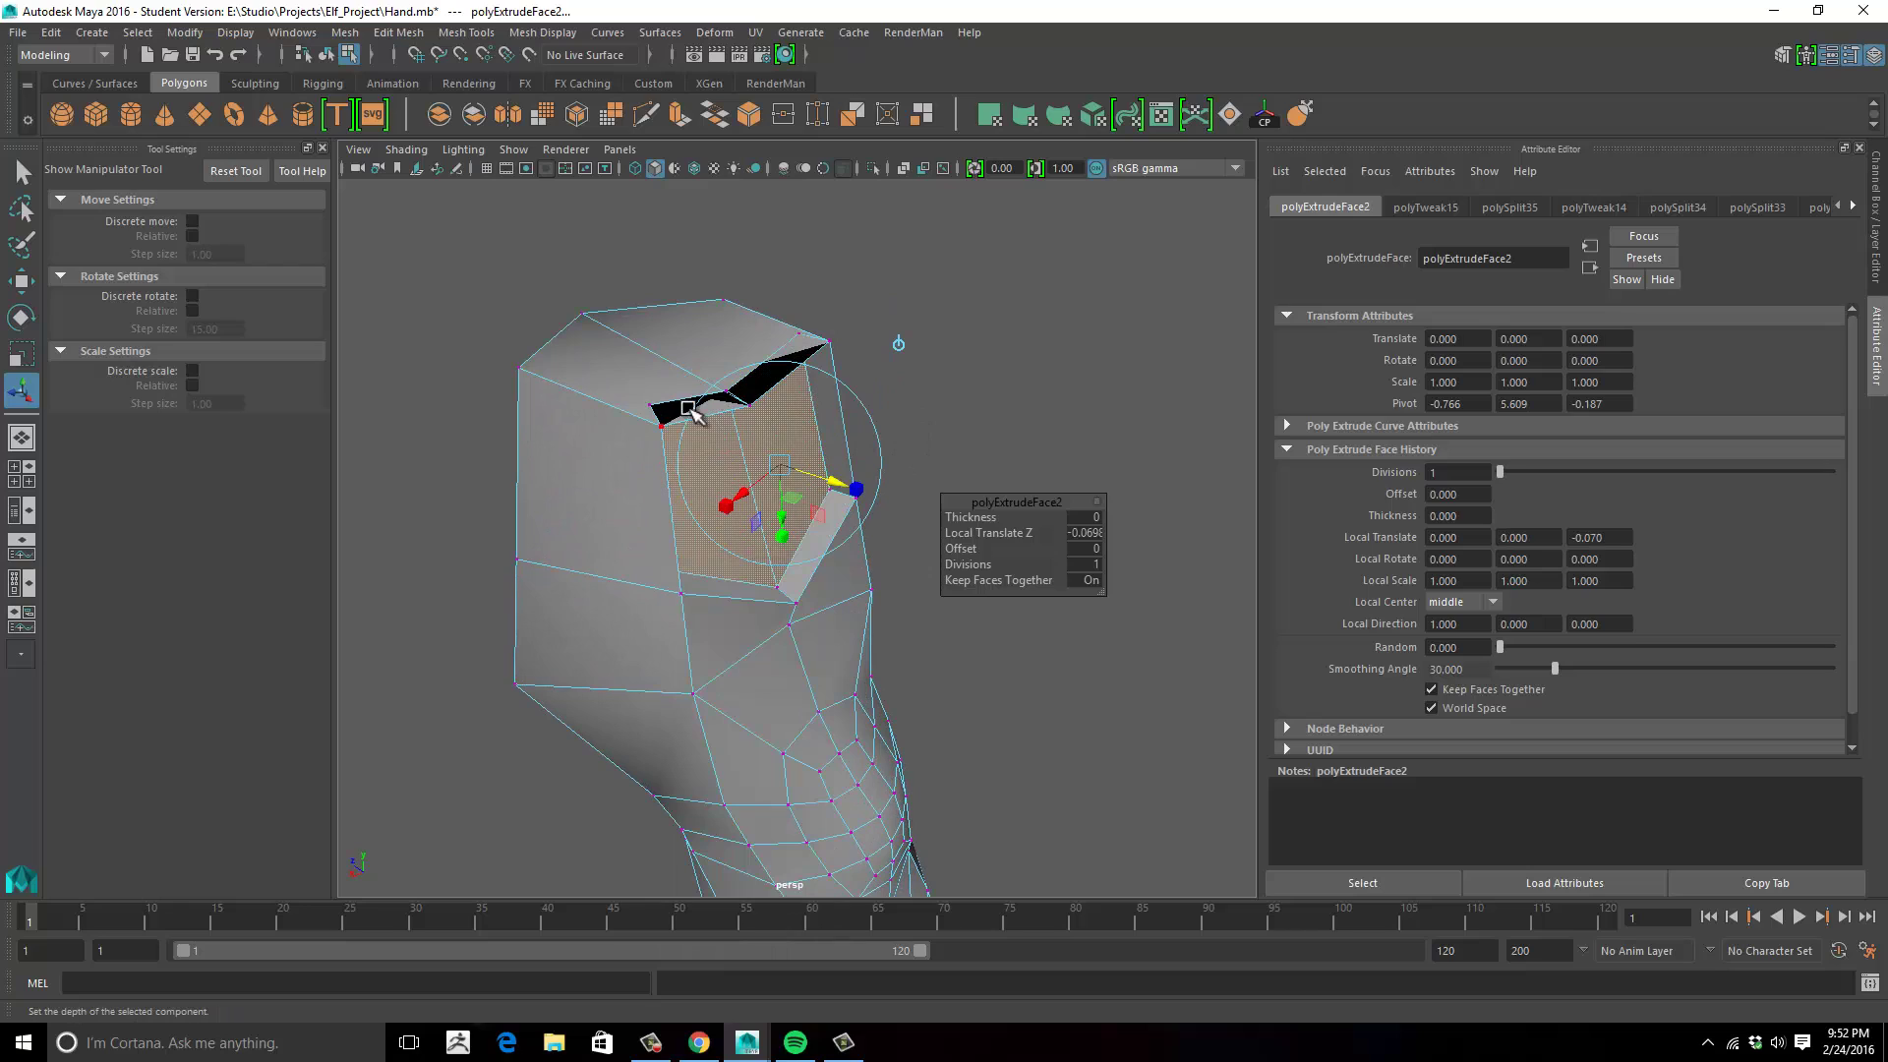
left_click(749, 407)
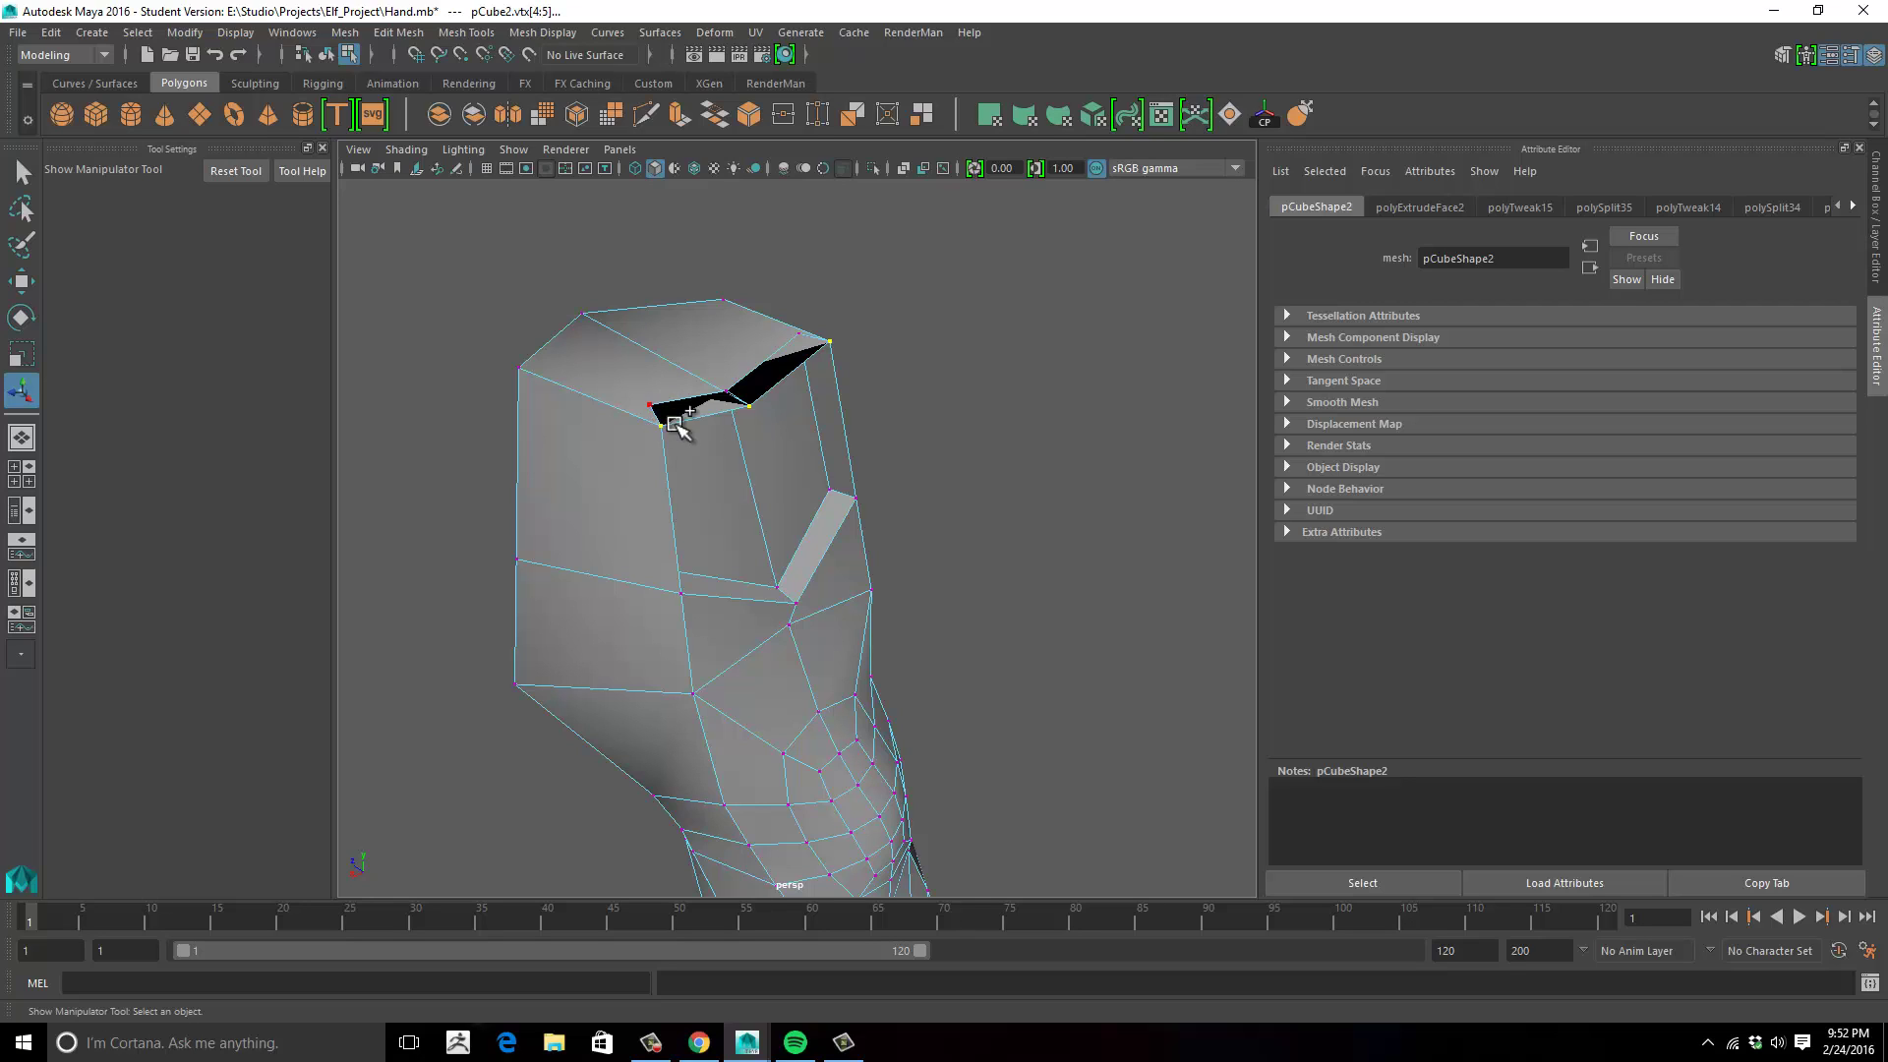
key("w")
left_click_drag(720, 369, 727, 280)
left_click_drag(808, 218, 870, 453, "alt")
left_click(894, 413)
left_click_drag(973, 441, 973, 456, "alt")
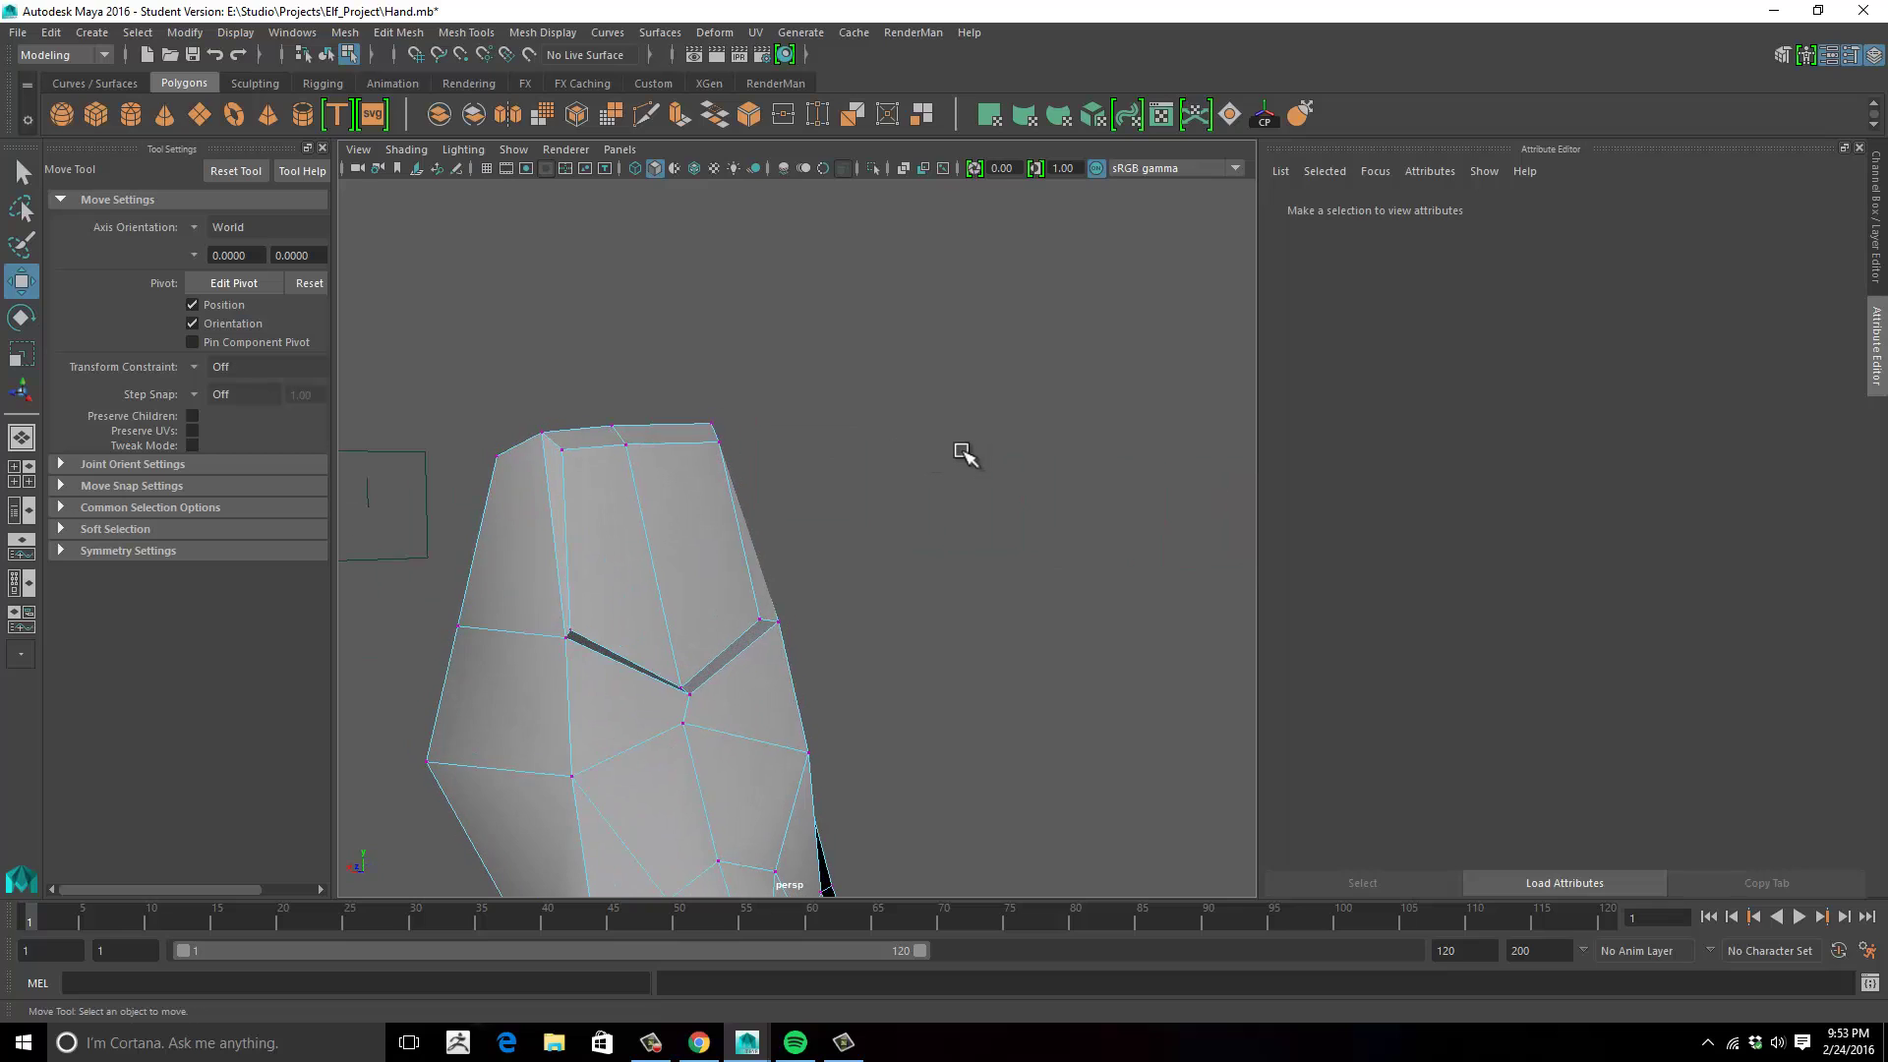
Check the shape of the nail recess in the smooth preview and return to the unsmoothed cage.
key("3")
left_click_drag(834, 495, 912, 485, "alt")
right_click_drag(912, 485, 790, 504, "alt")
left_click_drag(791, 503, 781, 566, "alt")
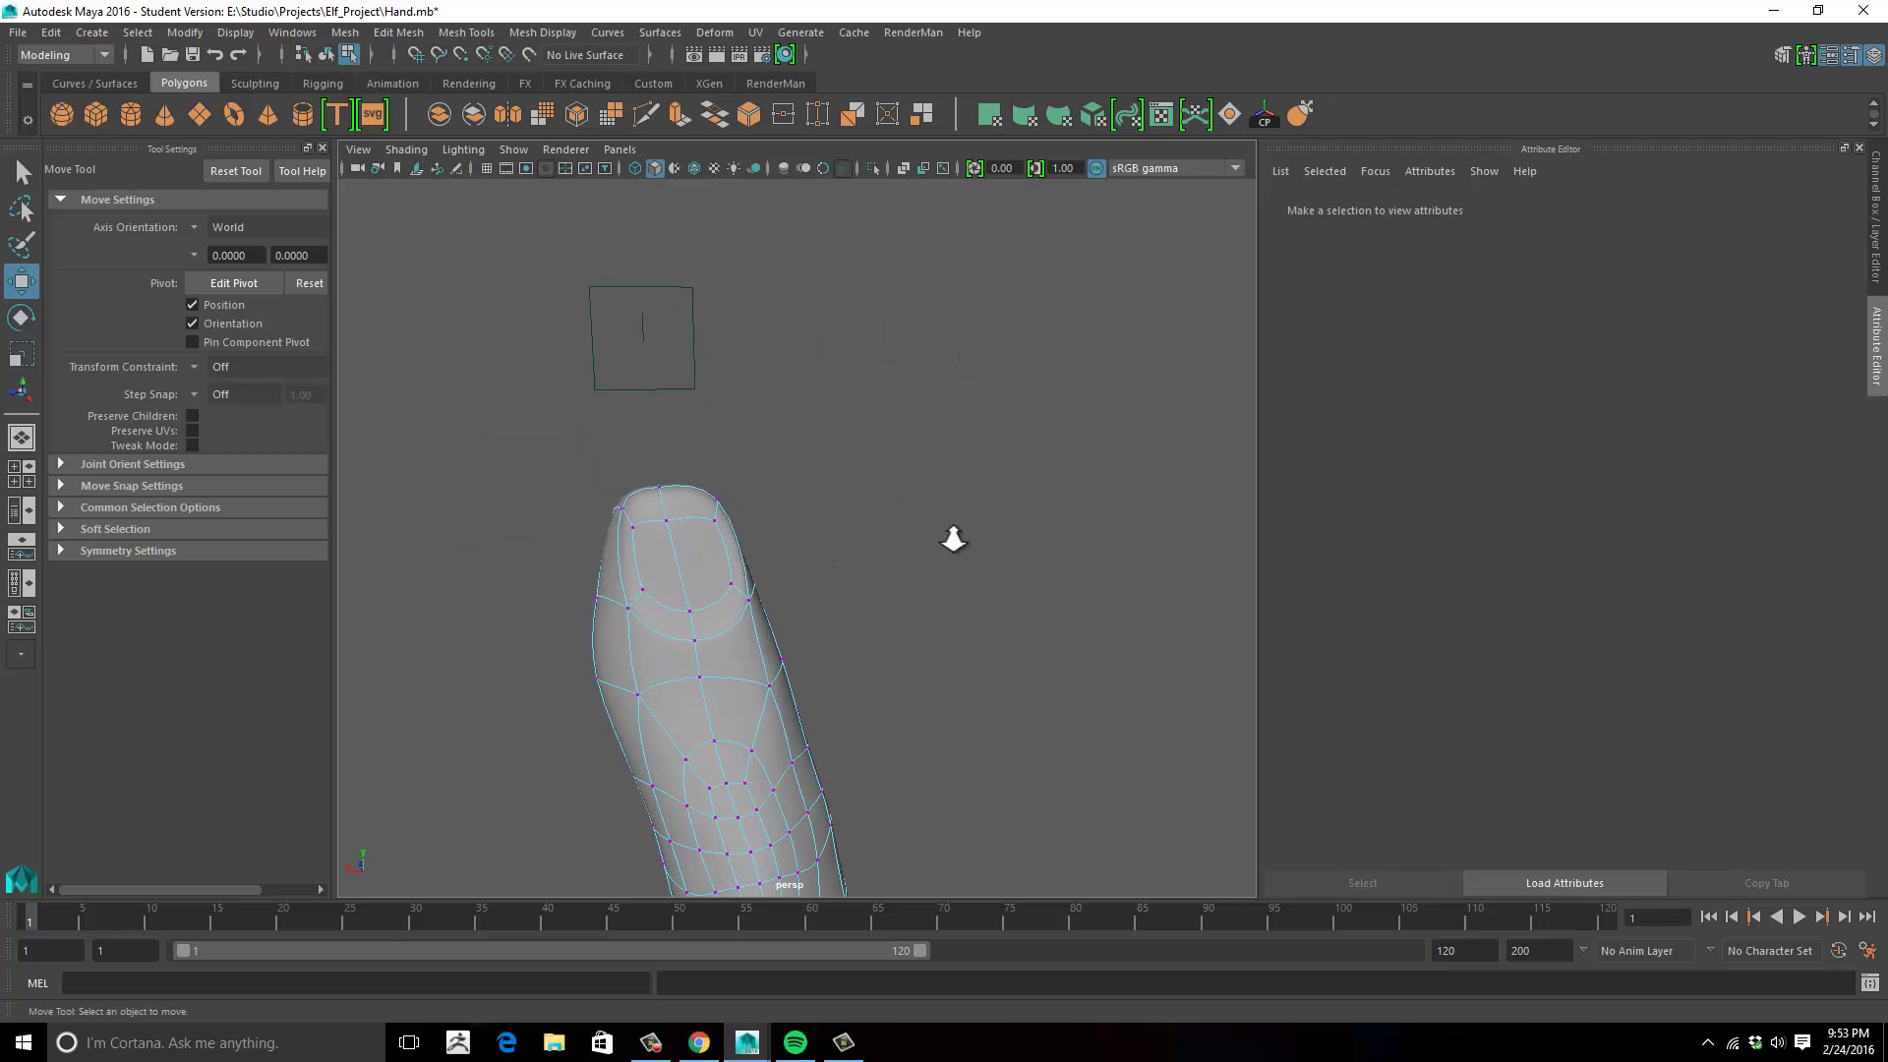
scroll(897, 484, "up", 5)
key("1")
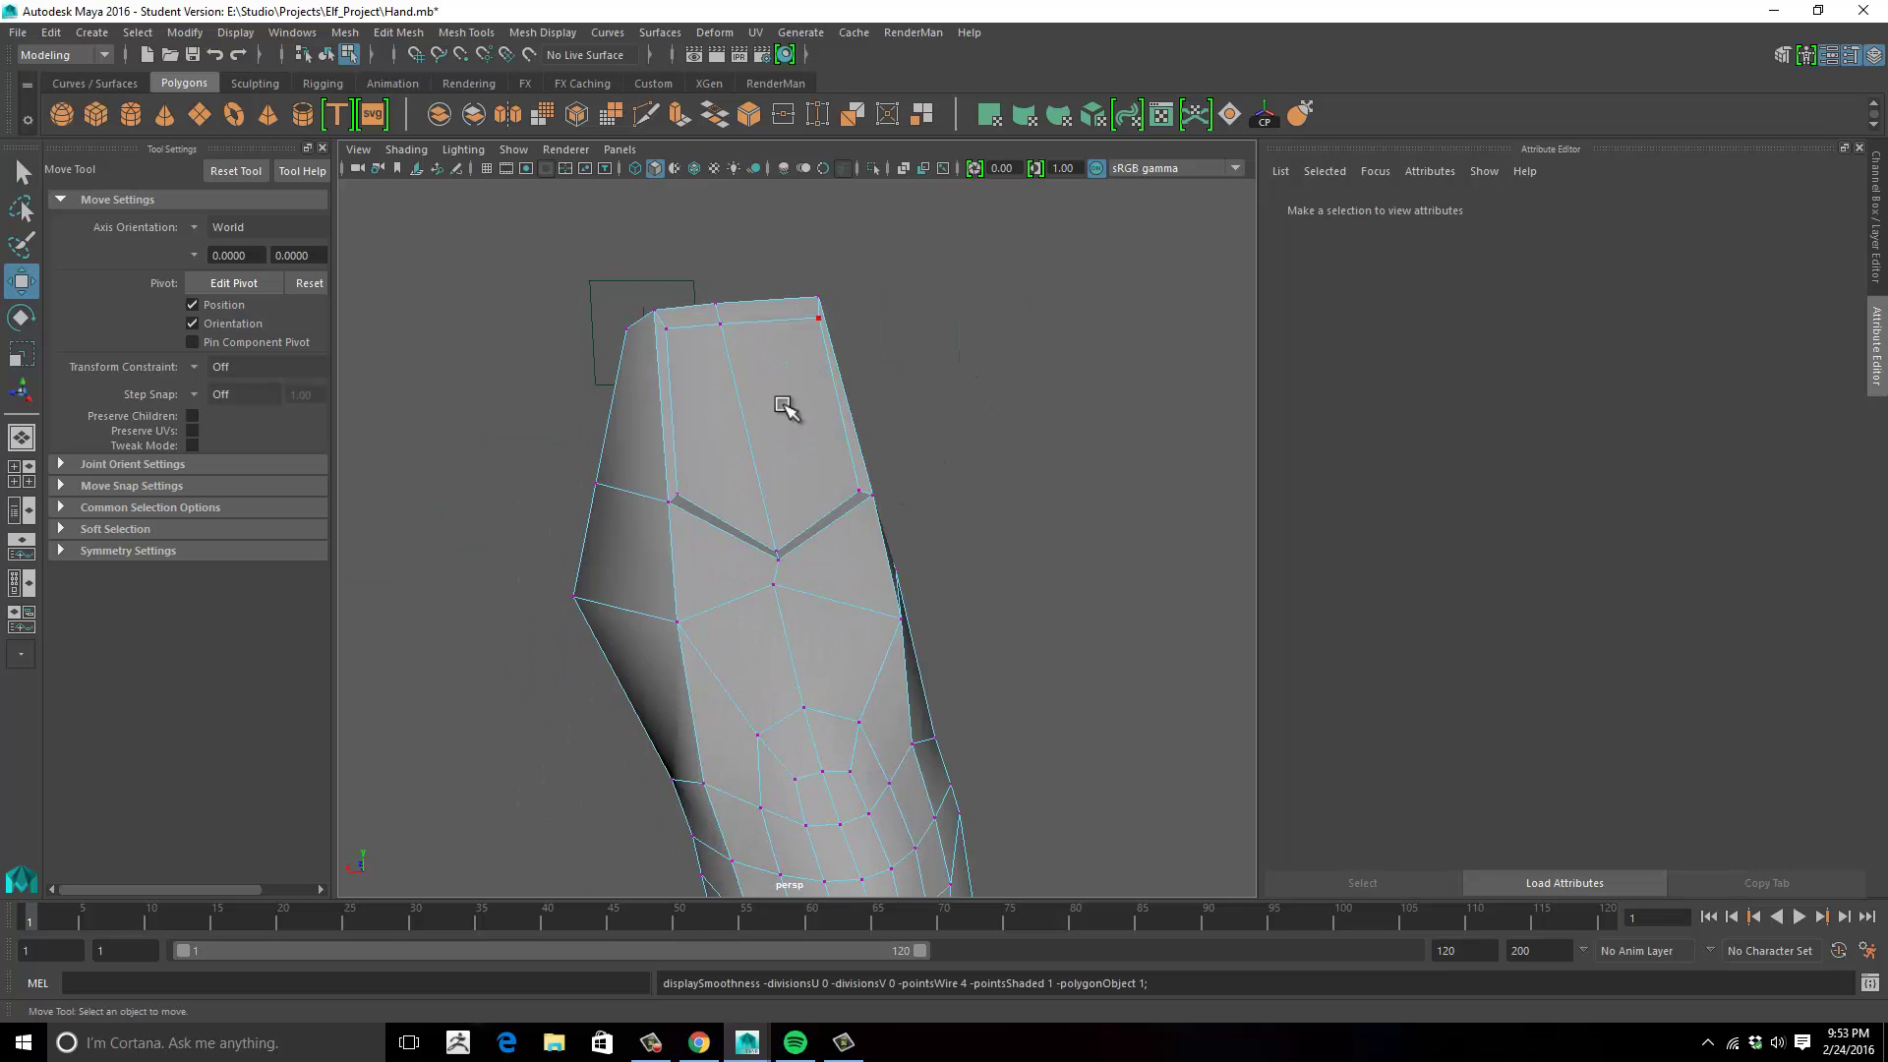
Extrude the two recessed nail faces outward in local Z and shift them -0.028 in local Y to form a nail plate.
right_click_drag(783, 405, 787, 460)
left_click(775, 436)
left_click(702, 472, "shift")
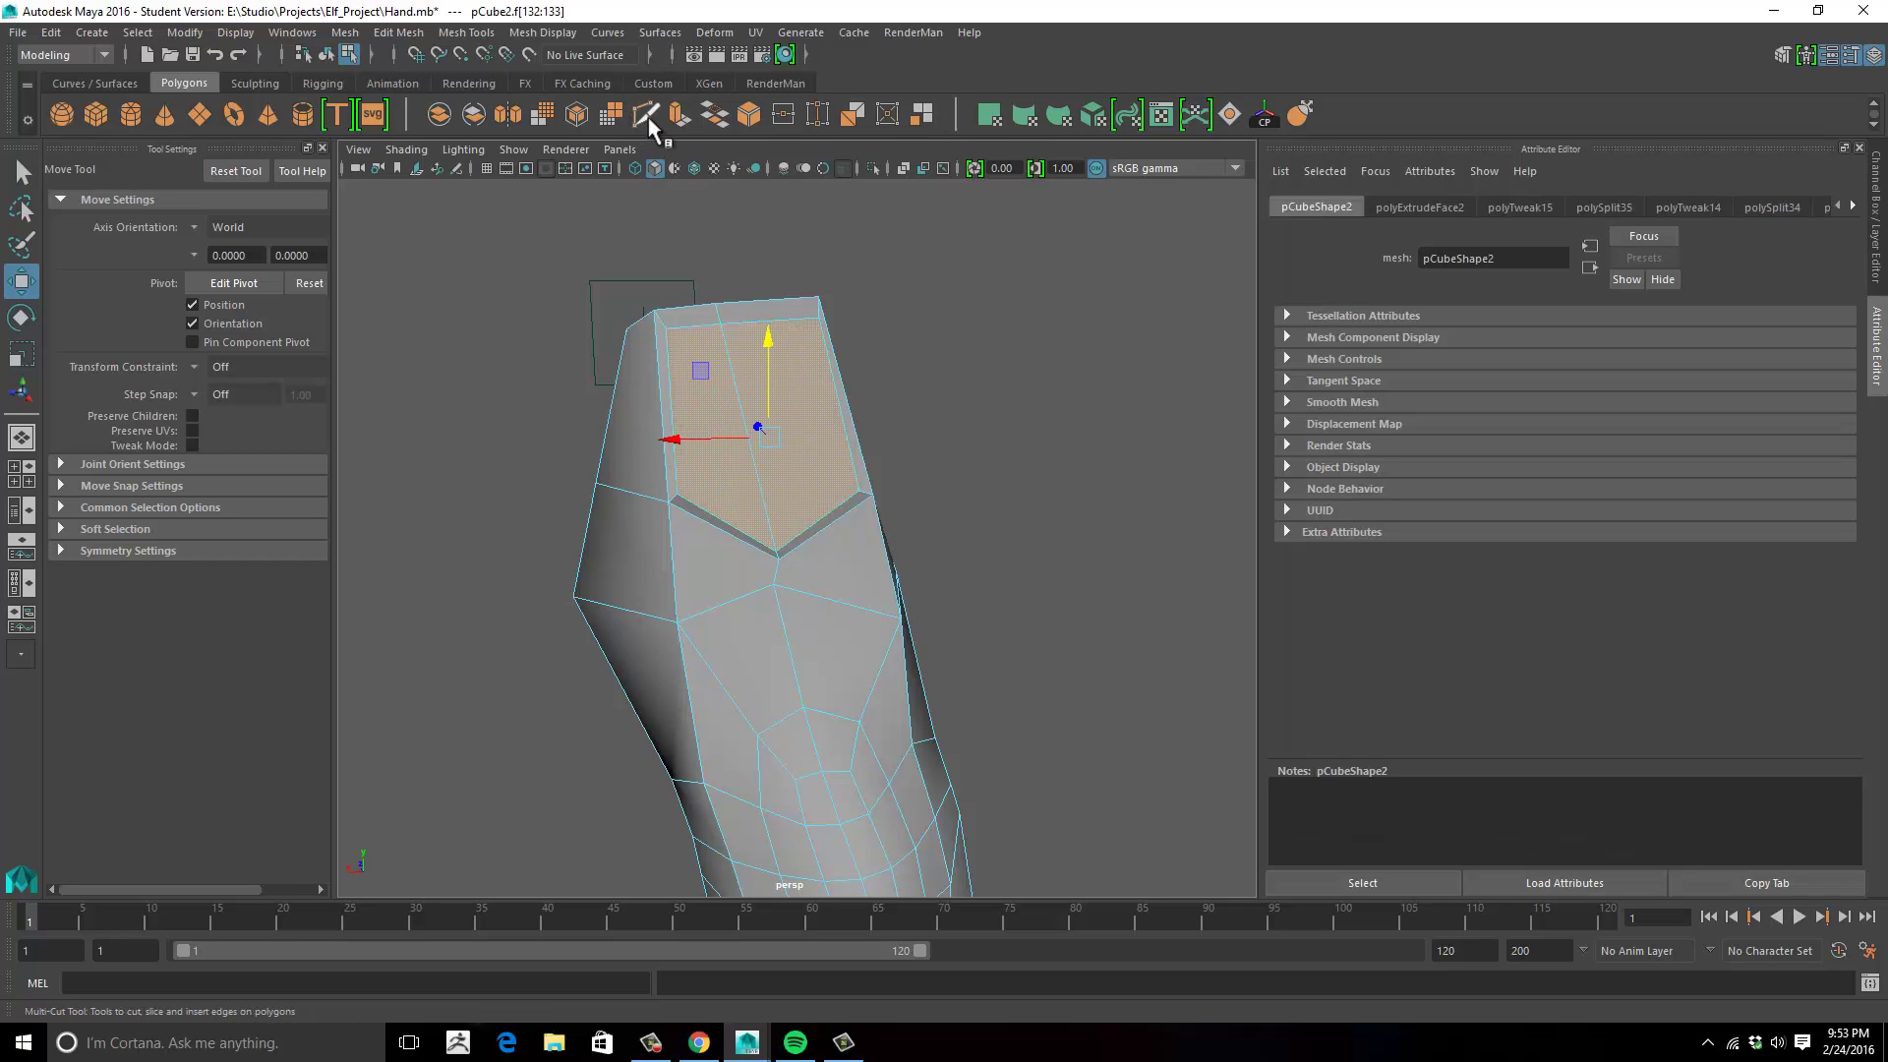
left_click(679, 114)
left_click_drag(898, 299, 929, 402, "alt")
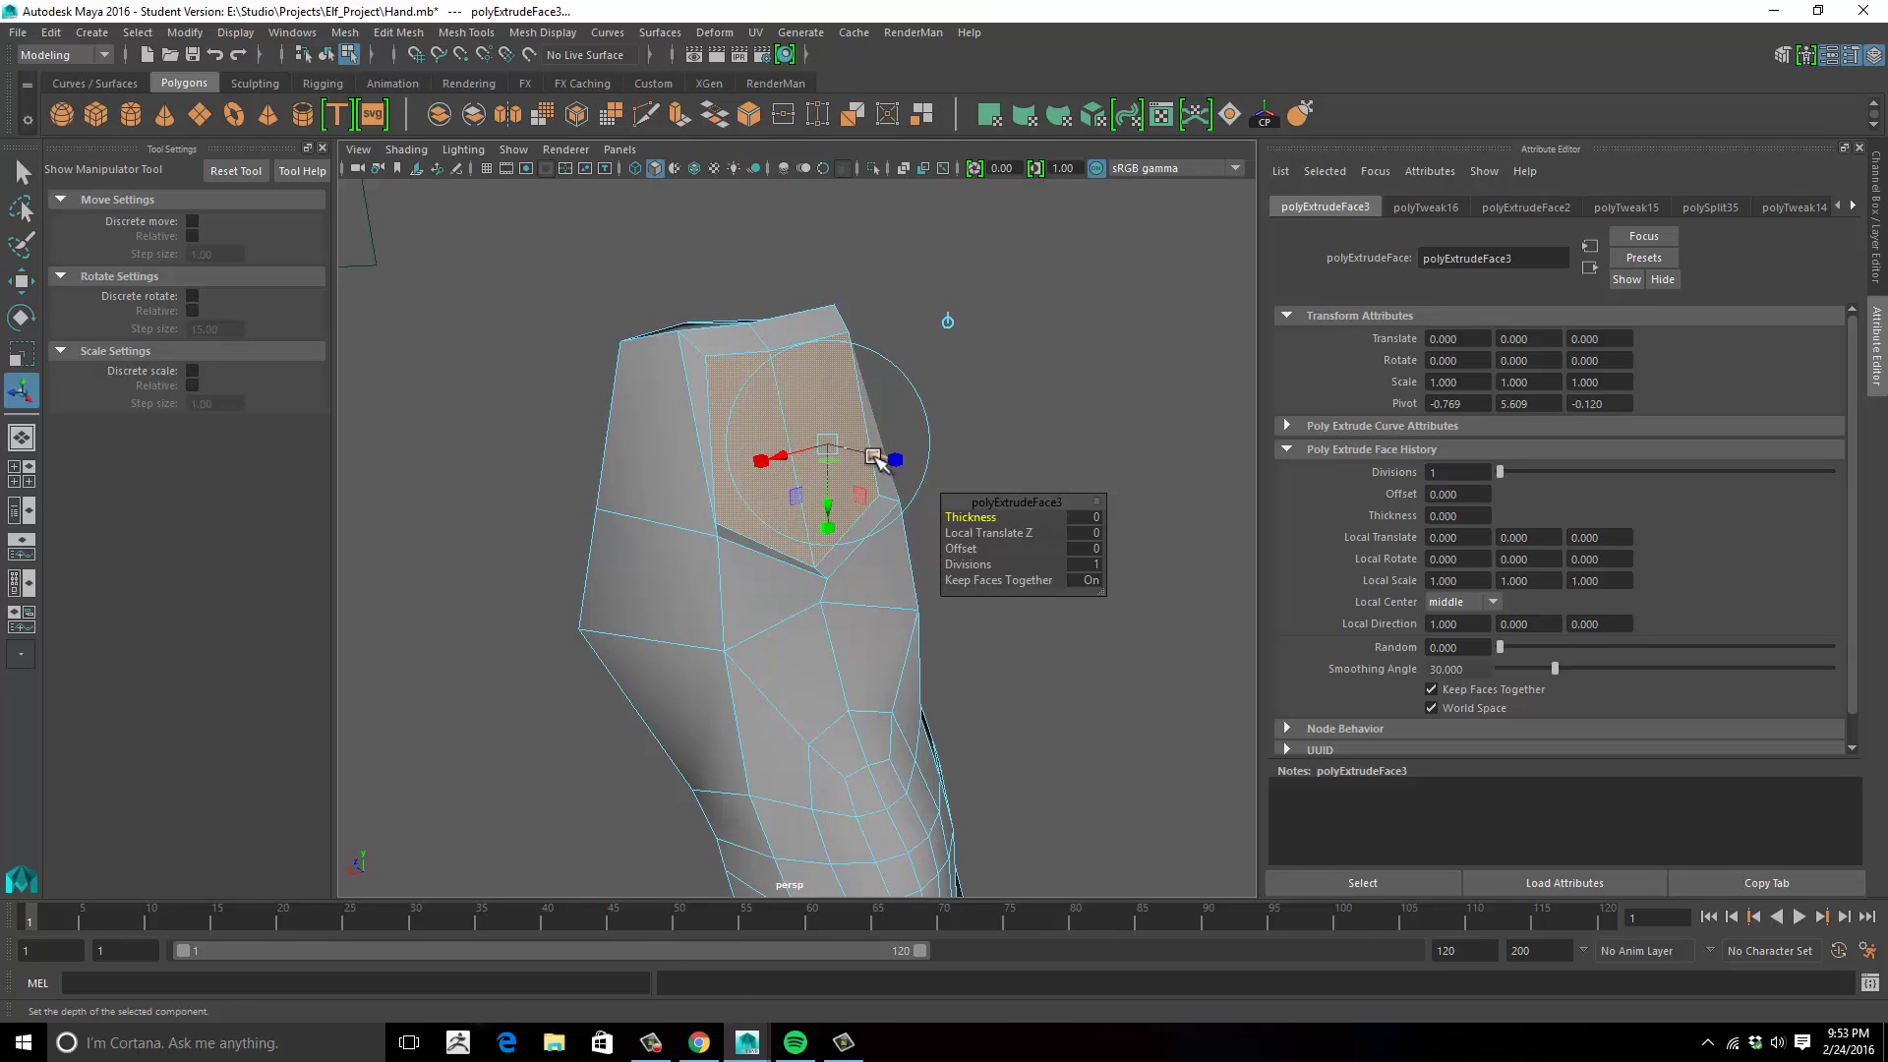
mouse_move(878, 458)
left_mouse_down()
mouse_move(897, 462)
mouse_move(872, 440)
mouse_move(886, 471)
left_mouse_up()
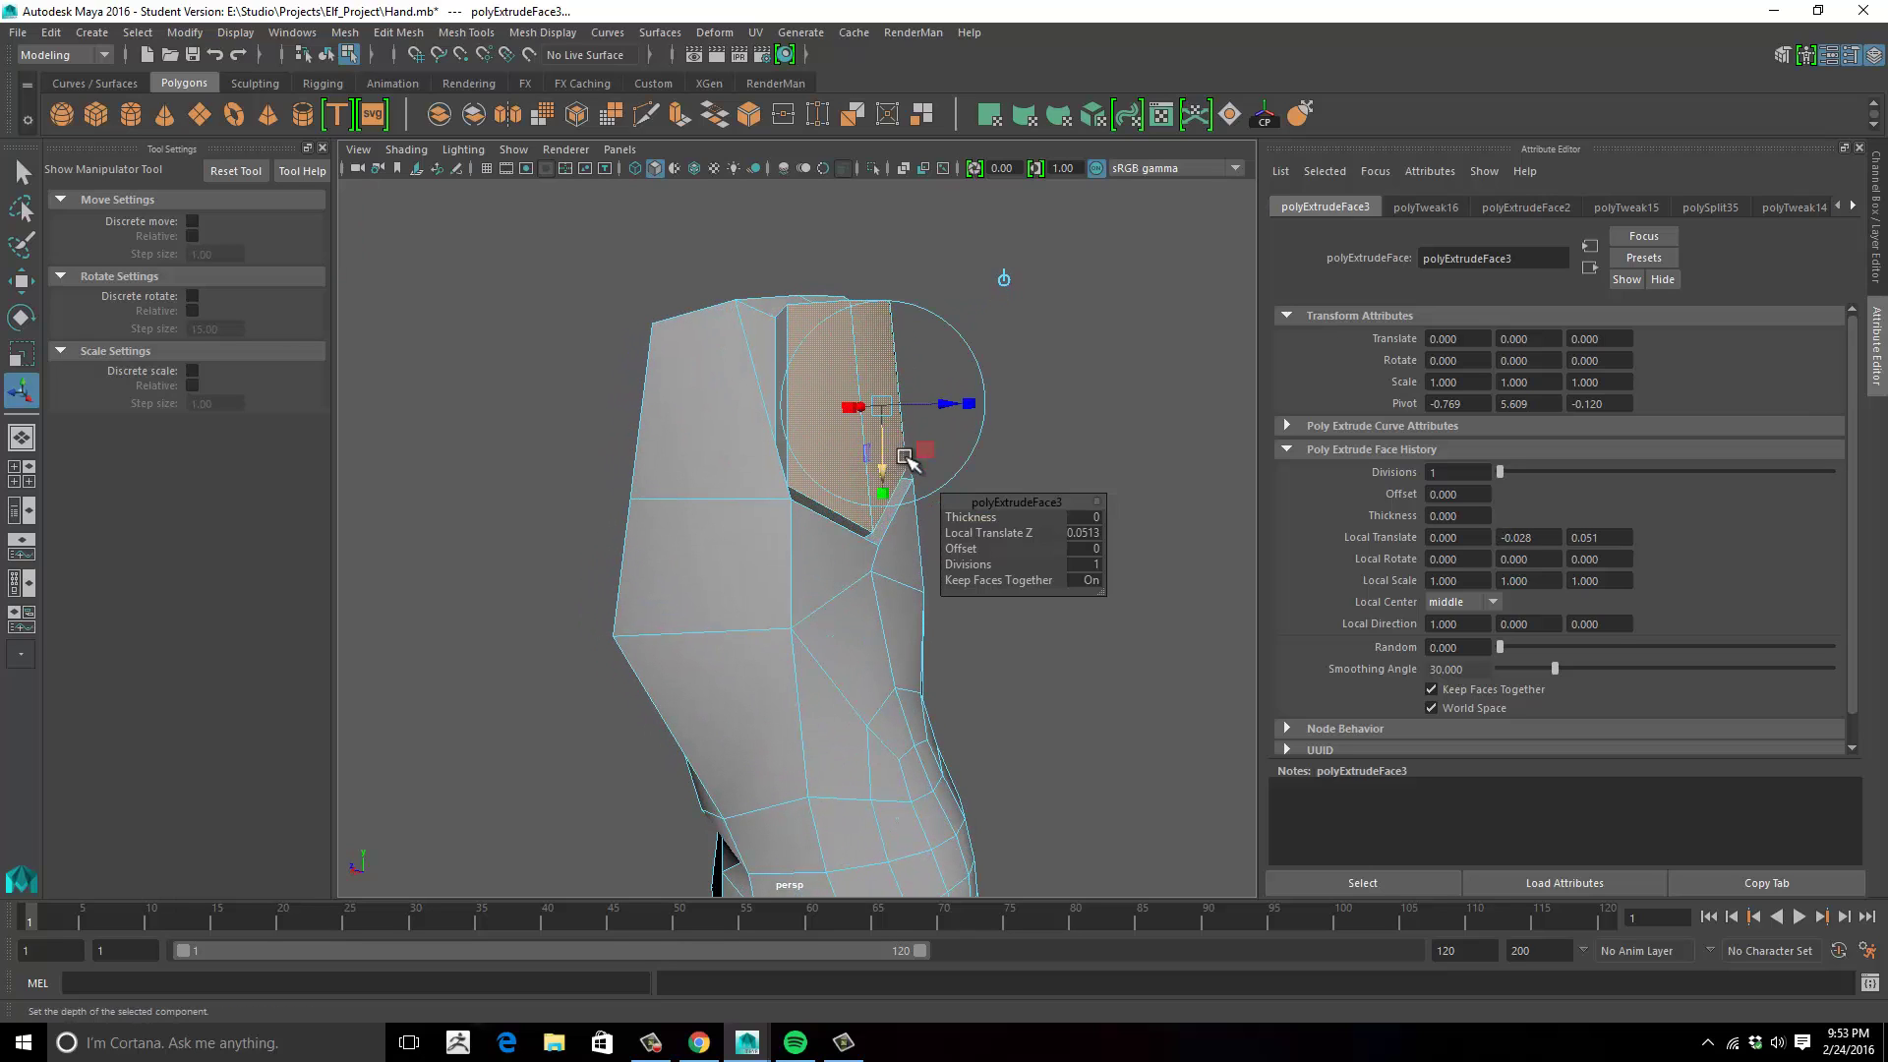
mouse_move(934, 404)
left_mouse_down()
mouse_move(1002, 428)
mouse_move(948, 404)
left_mouse_up()
Examine the smoothed nail plate from the front and the side of the fingertip.
key("3")
left_click(1044, 404)
right_click_drag(781, 419, 877, 391)
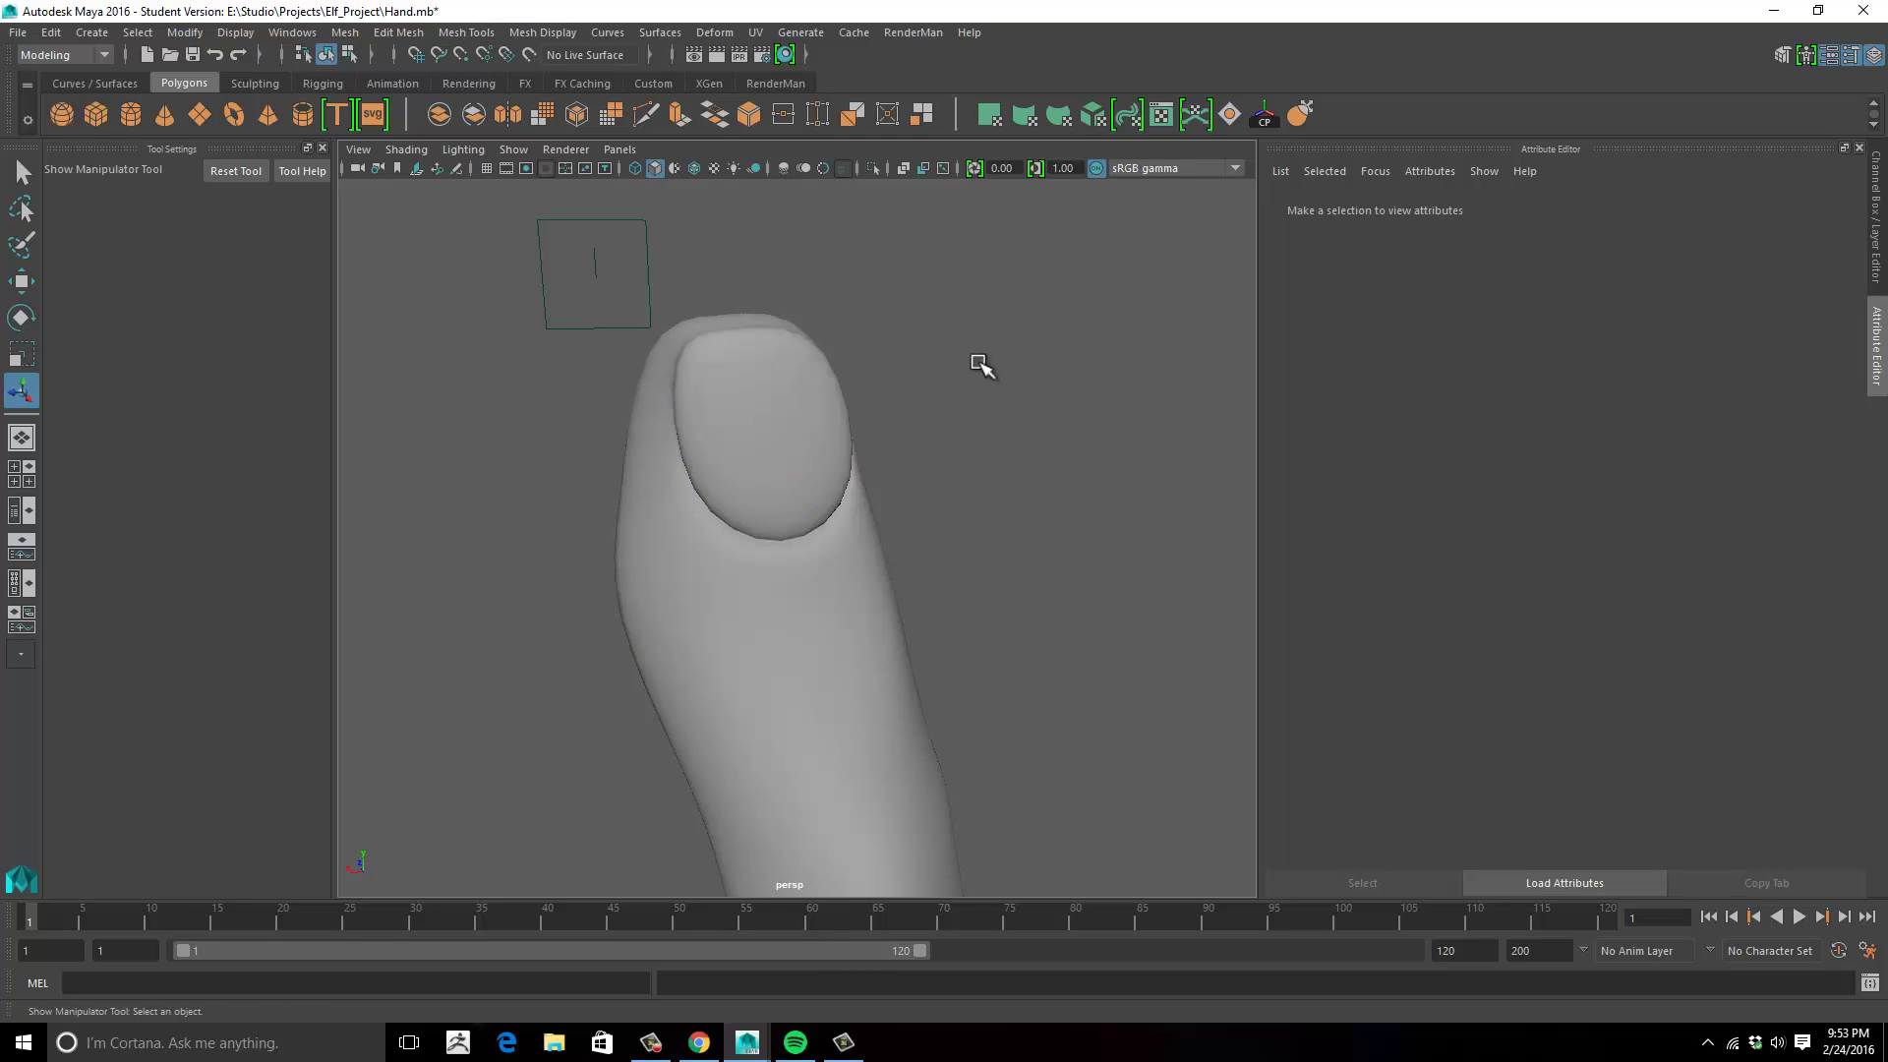
left_click_drag(982, 366, 620, 502, "alt")
right_click_drag(723, 487, 1303, 409, "alt")
right_click_drag(757, 423, 1031, 405, "alt")
middle_click_drag(975, 388, 976, 412, "alt")
left_click_drag(975, 412, 960, 417, "alt")
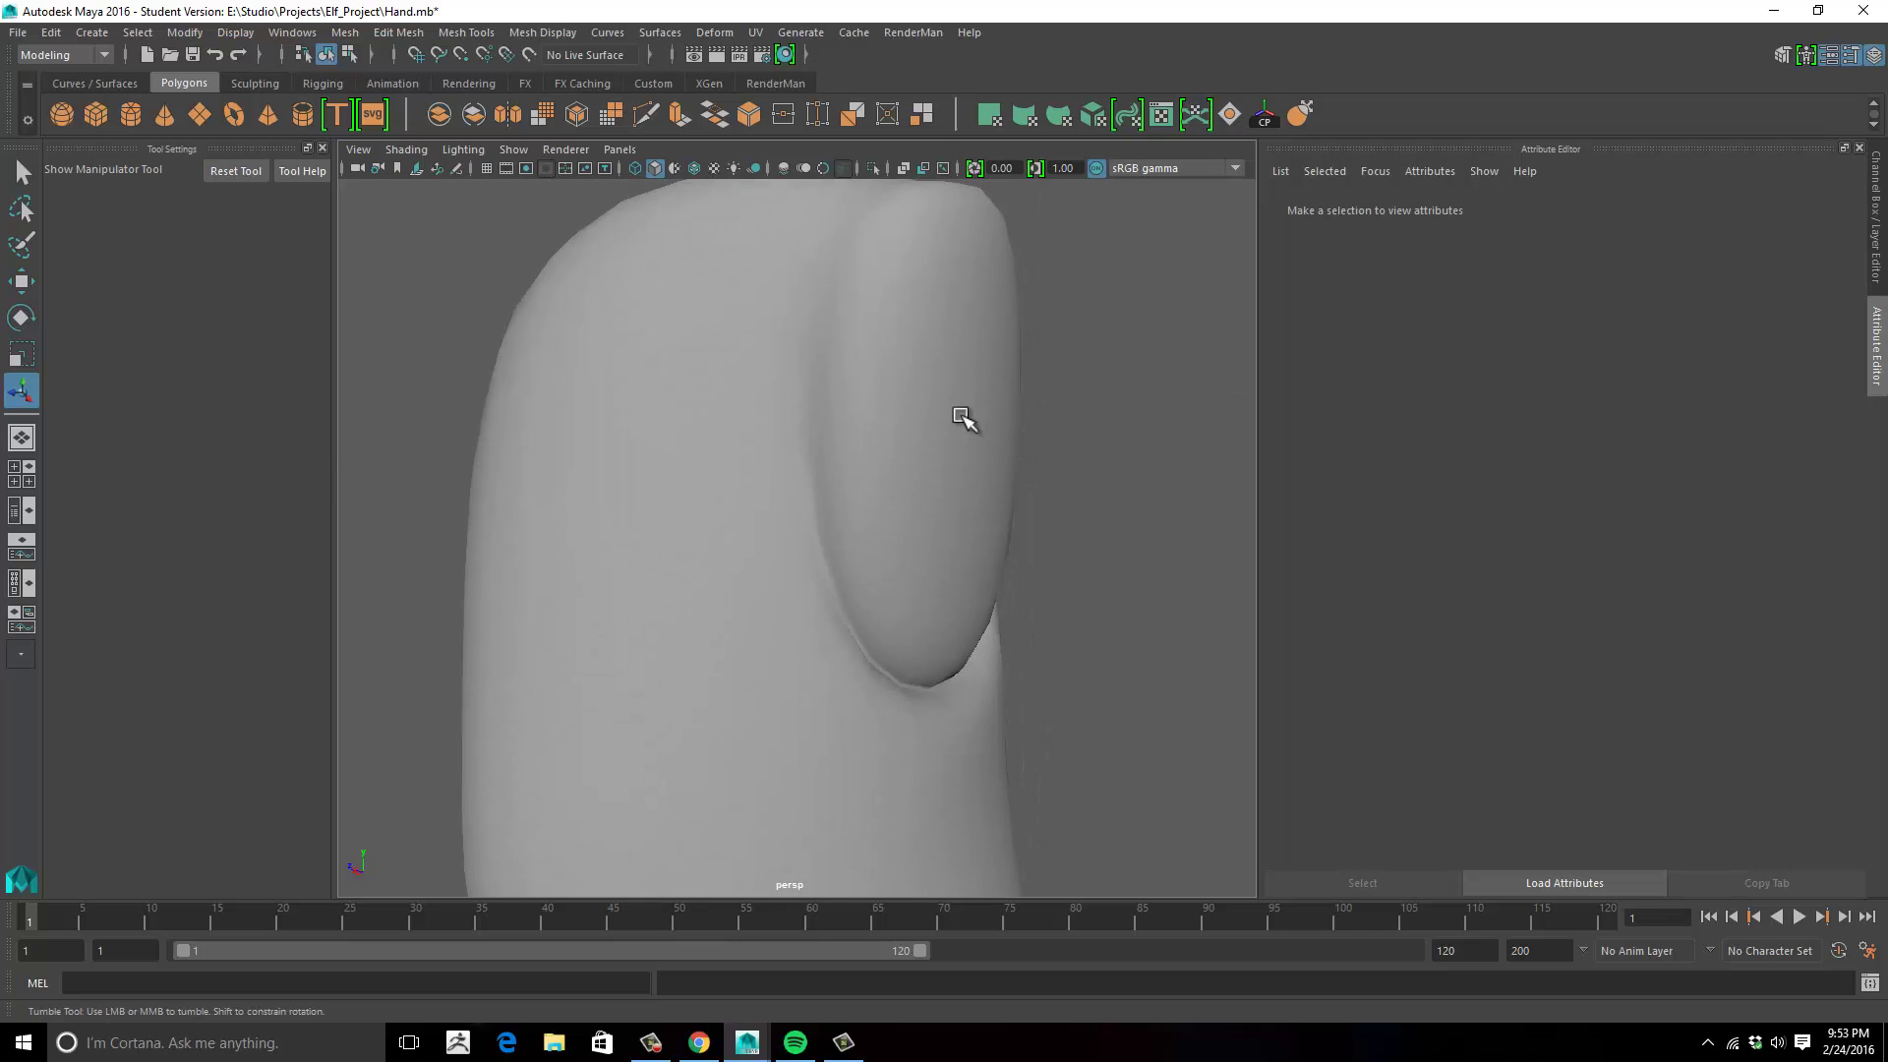
Extrude the two faces at the tip end of the nail plate and raise them to lengthen the nail.
left_click(969, 380)
key("1")
middle_click_drag(954, 289, 928, 495, "alt")
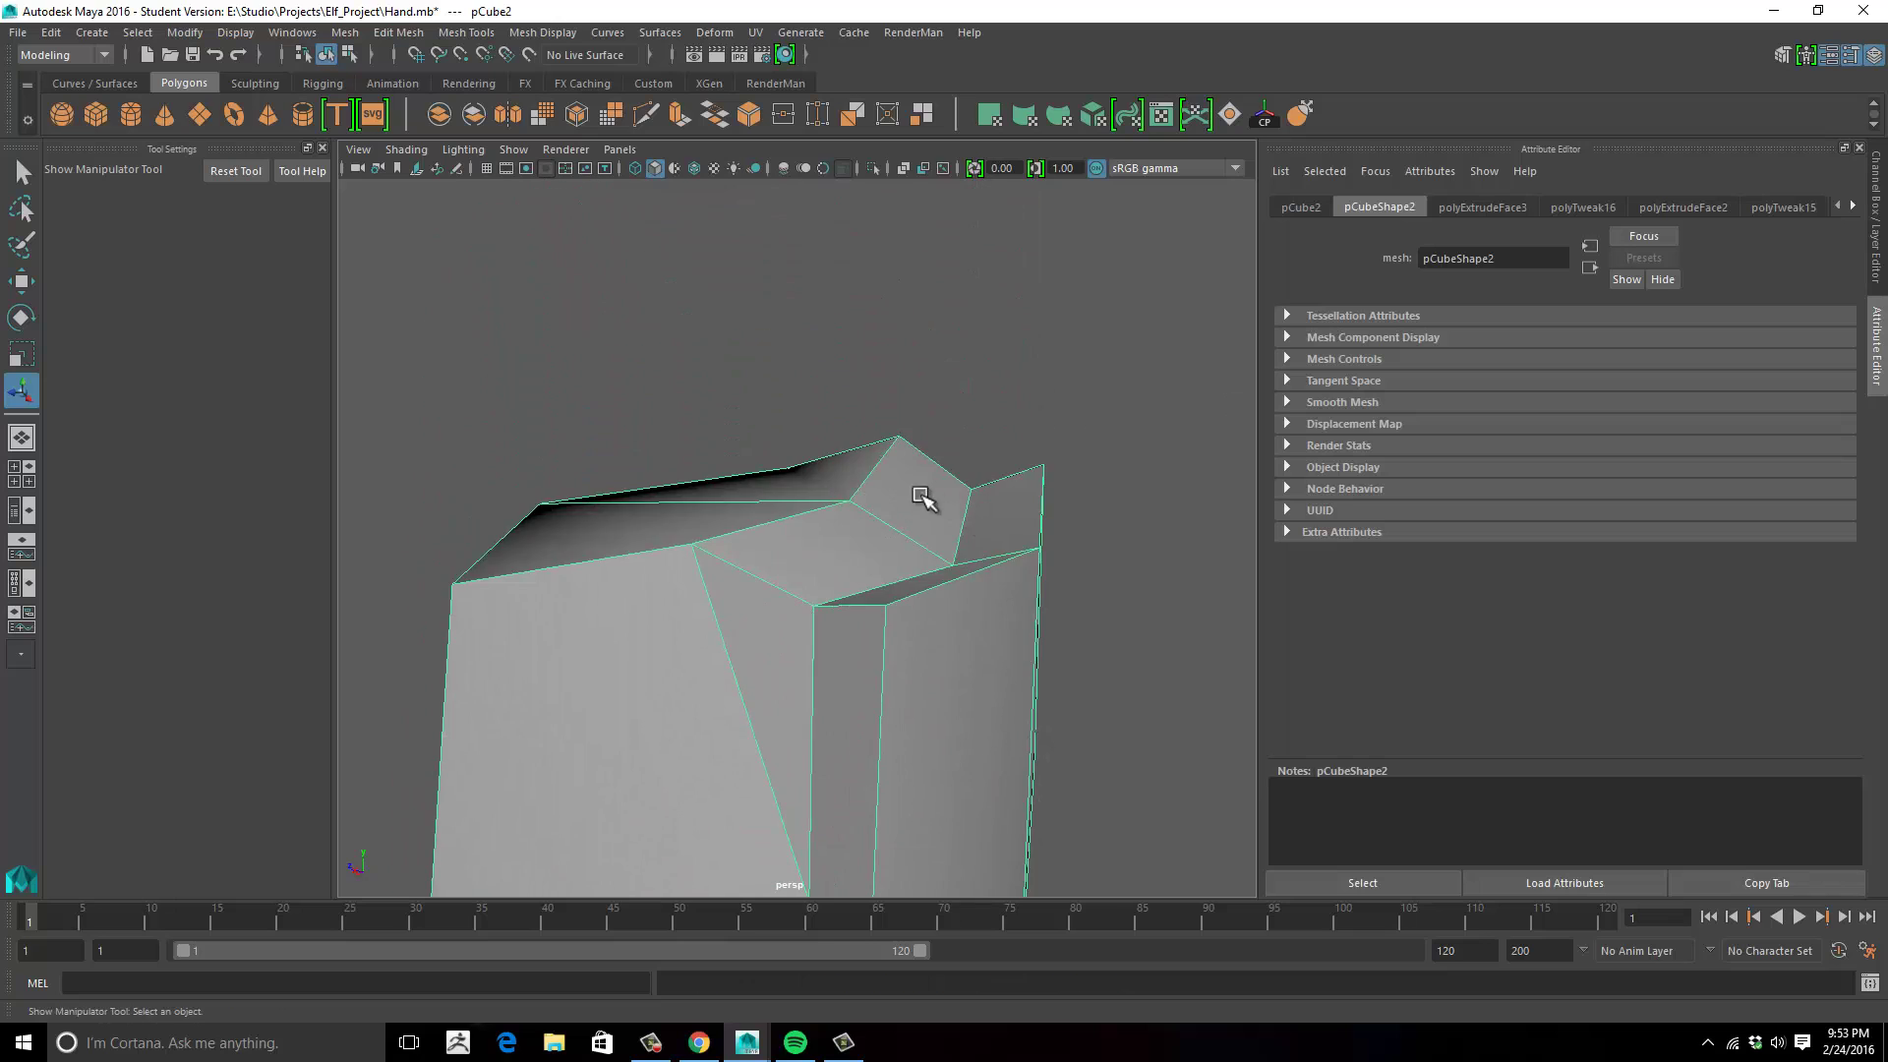
left_click_drag(927, 496, 1114, 497, "alt")
right_click_drag(1121, 499, 1121, 539)
left_click(1120, 522)
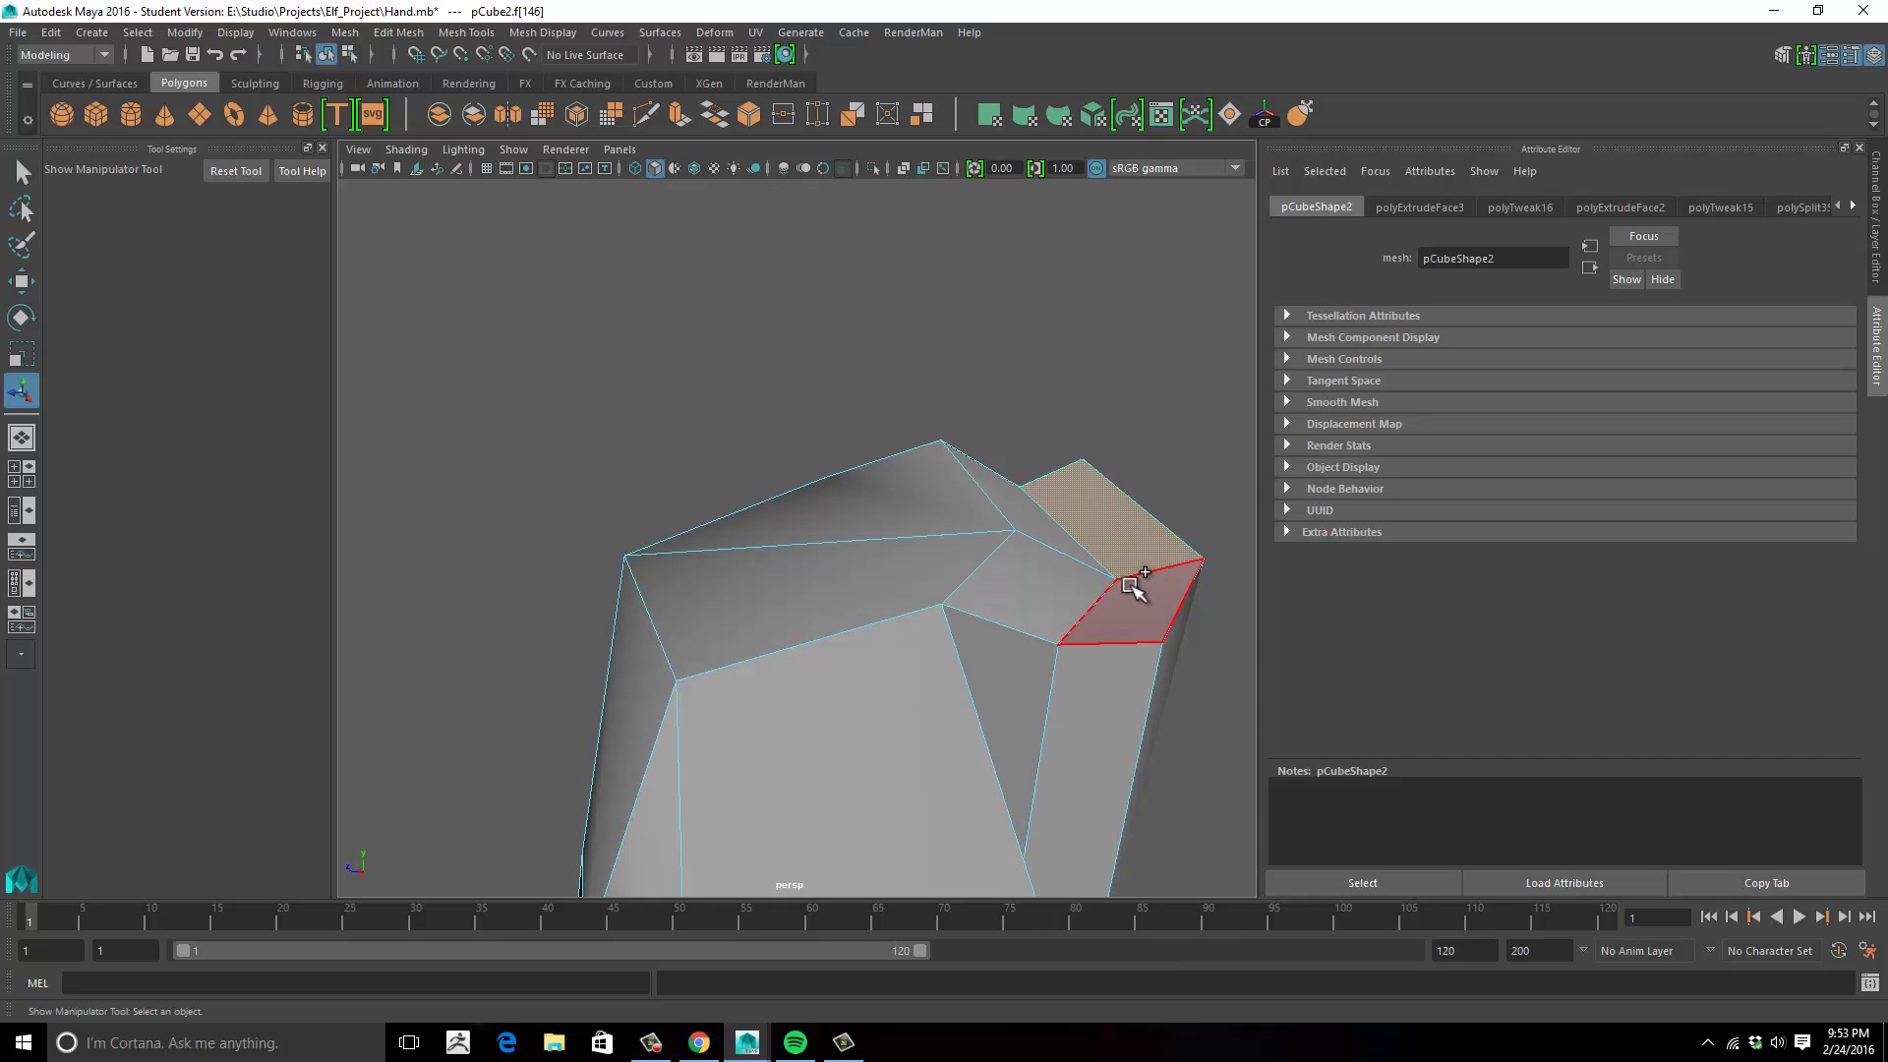
left_click(1134, 590, "shift")
left_click_drag(859, 316, 746, 218, "alt")
left_click(676, 117)
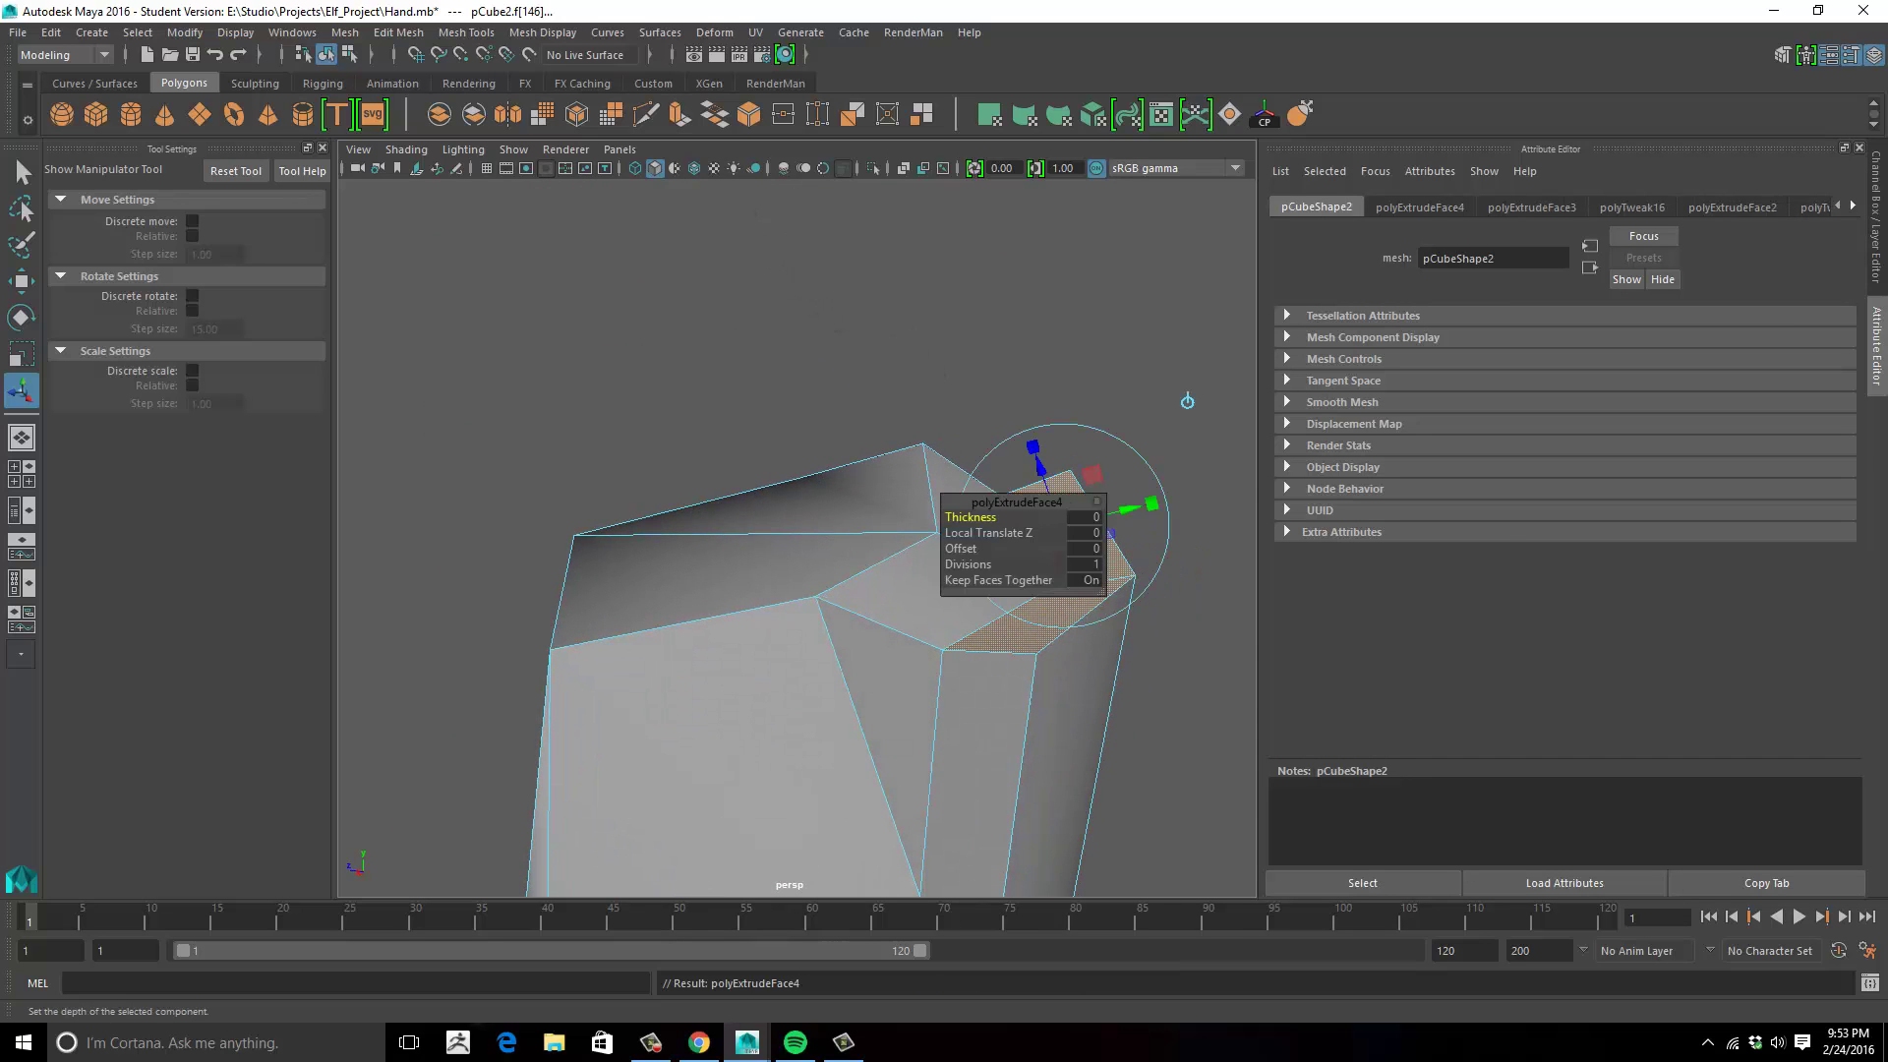
key("w")
left_click_drag(1059, 450, 939, 325)
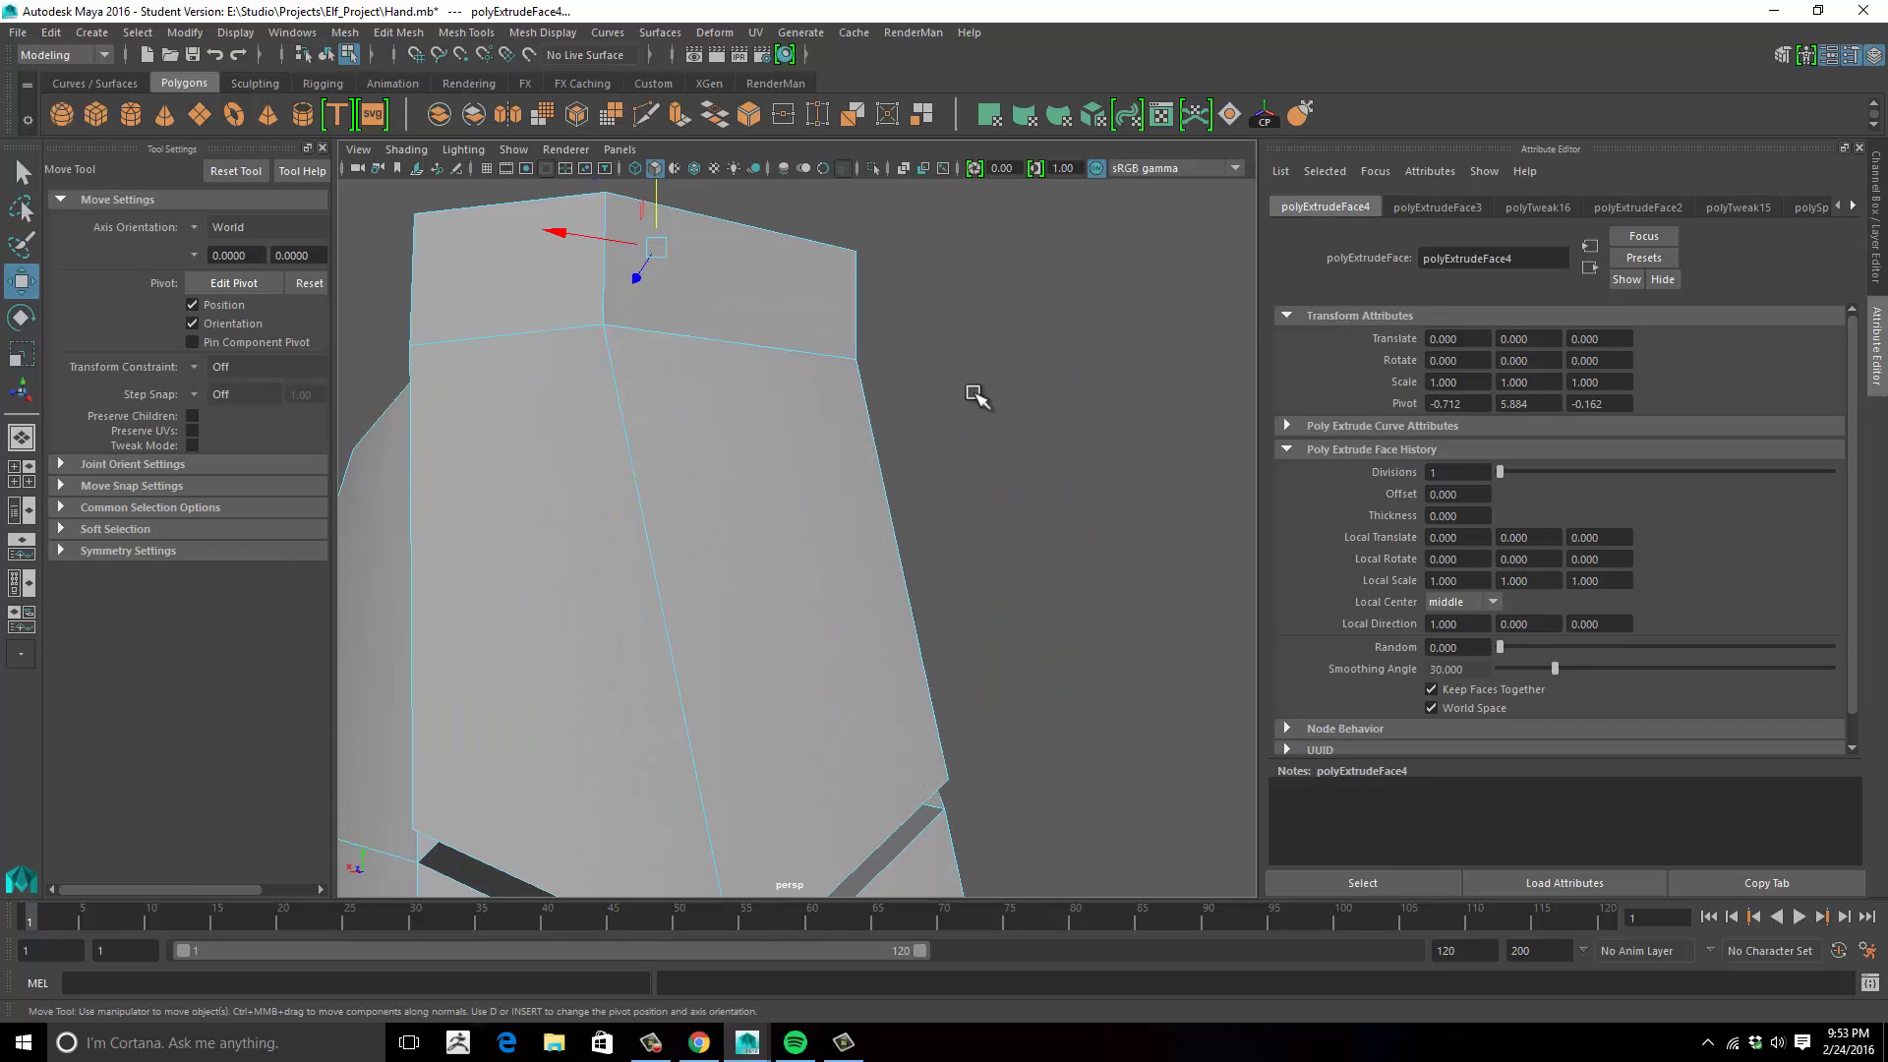
Select the middle vertices at the free edge of the nail and move them vertically to shape its tip.
middle_click_drag(905, 402, 978, 580, "alt")
scroll(782, 487, "down", 5)
left_click_drag(724, 494, 949, 496)
key("e")
key("r")
right_click_drag(949, 496, 856, 498)
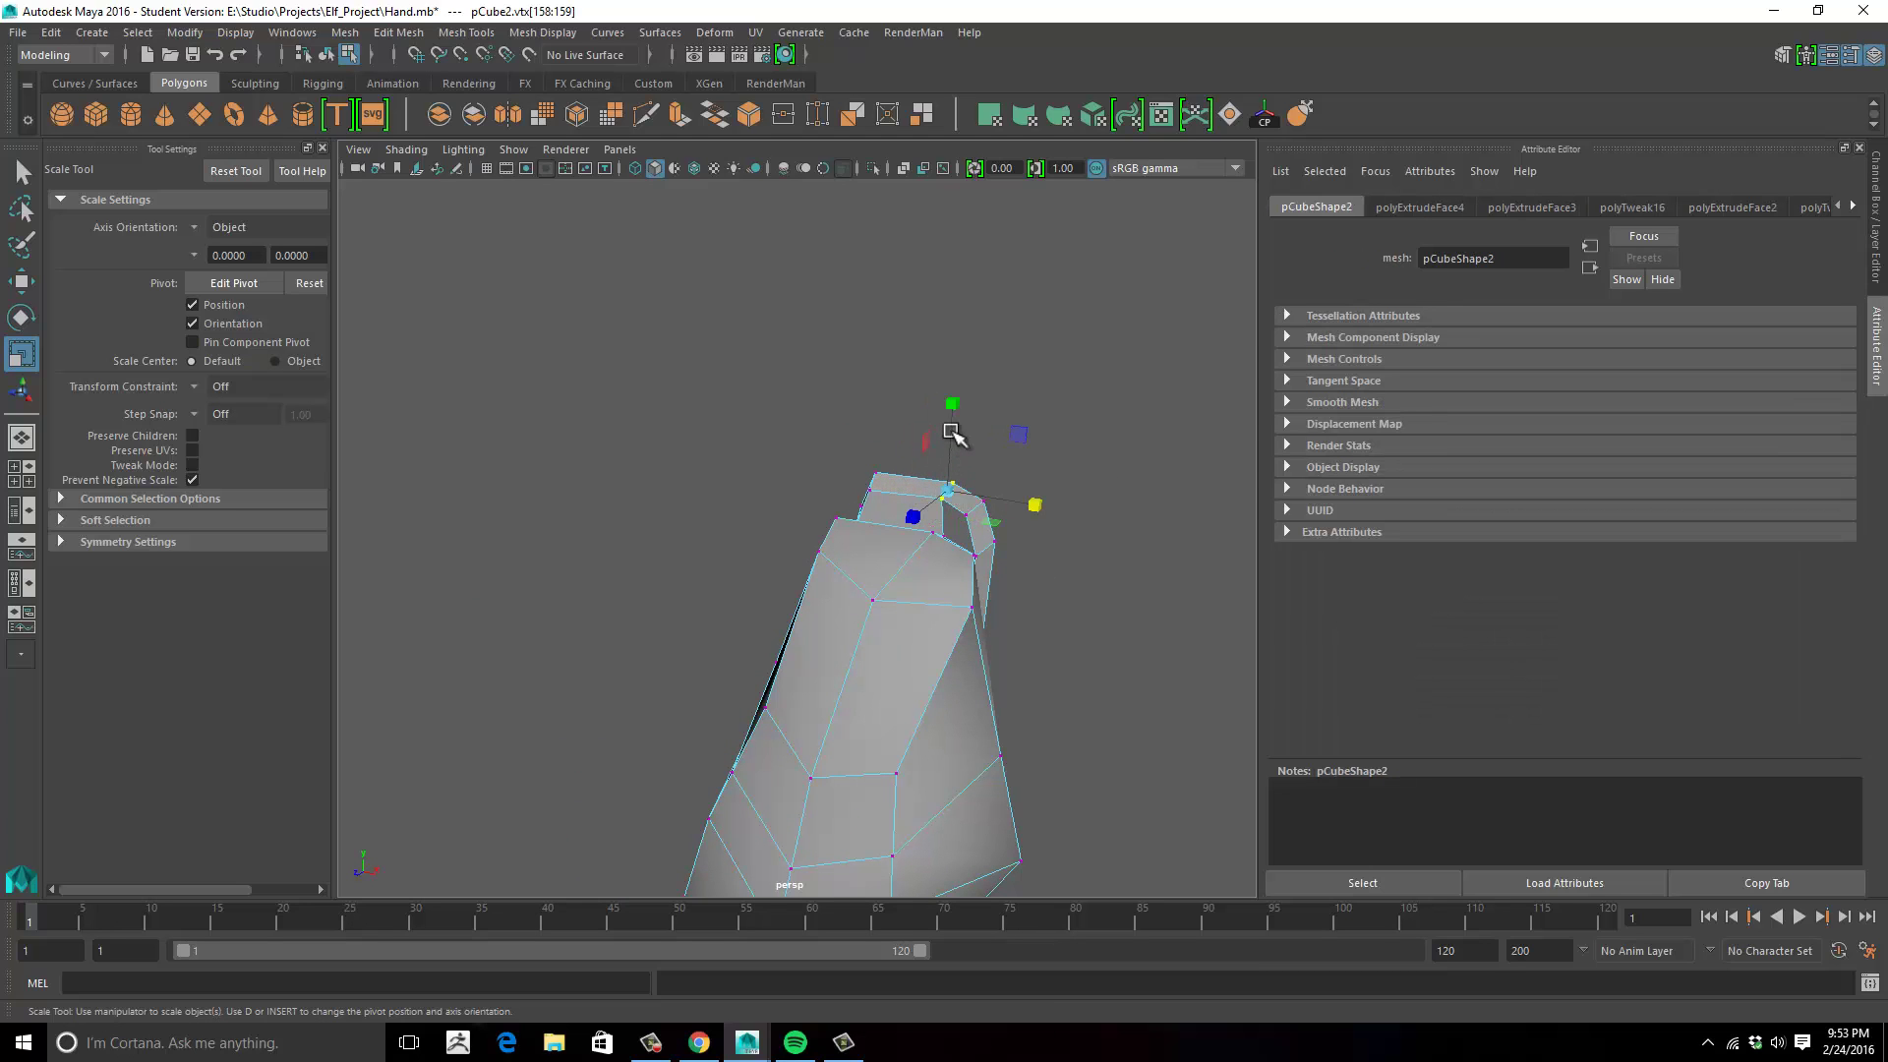
key("w")
left_click_drag(953, 405, 570, 423)
left_click_drag(707, 506, 570, 413, "alt")
scroll(767, 460, "down", 3)
Check the smoothed, lengthened nail up close and in proportion to the whole hand.
key("3")
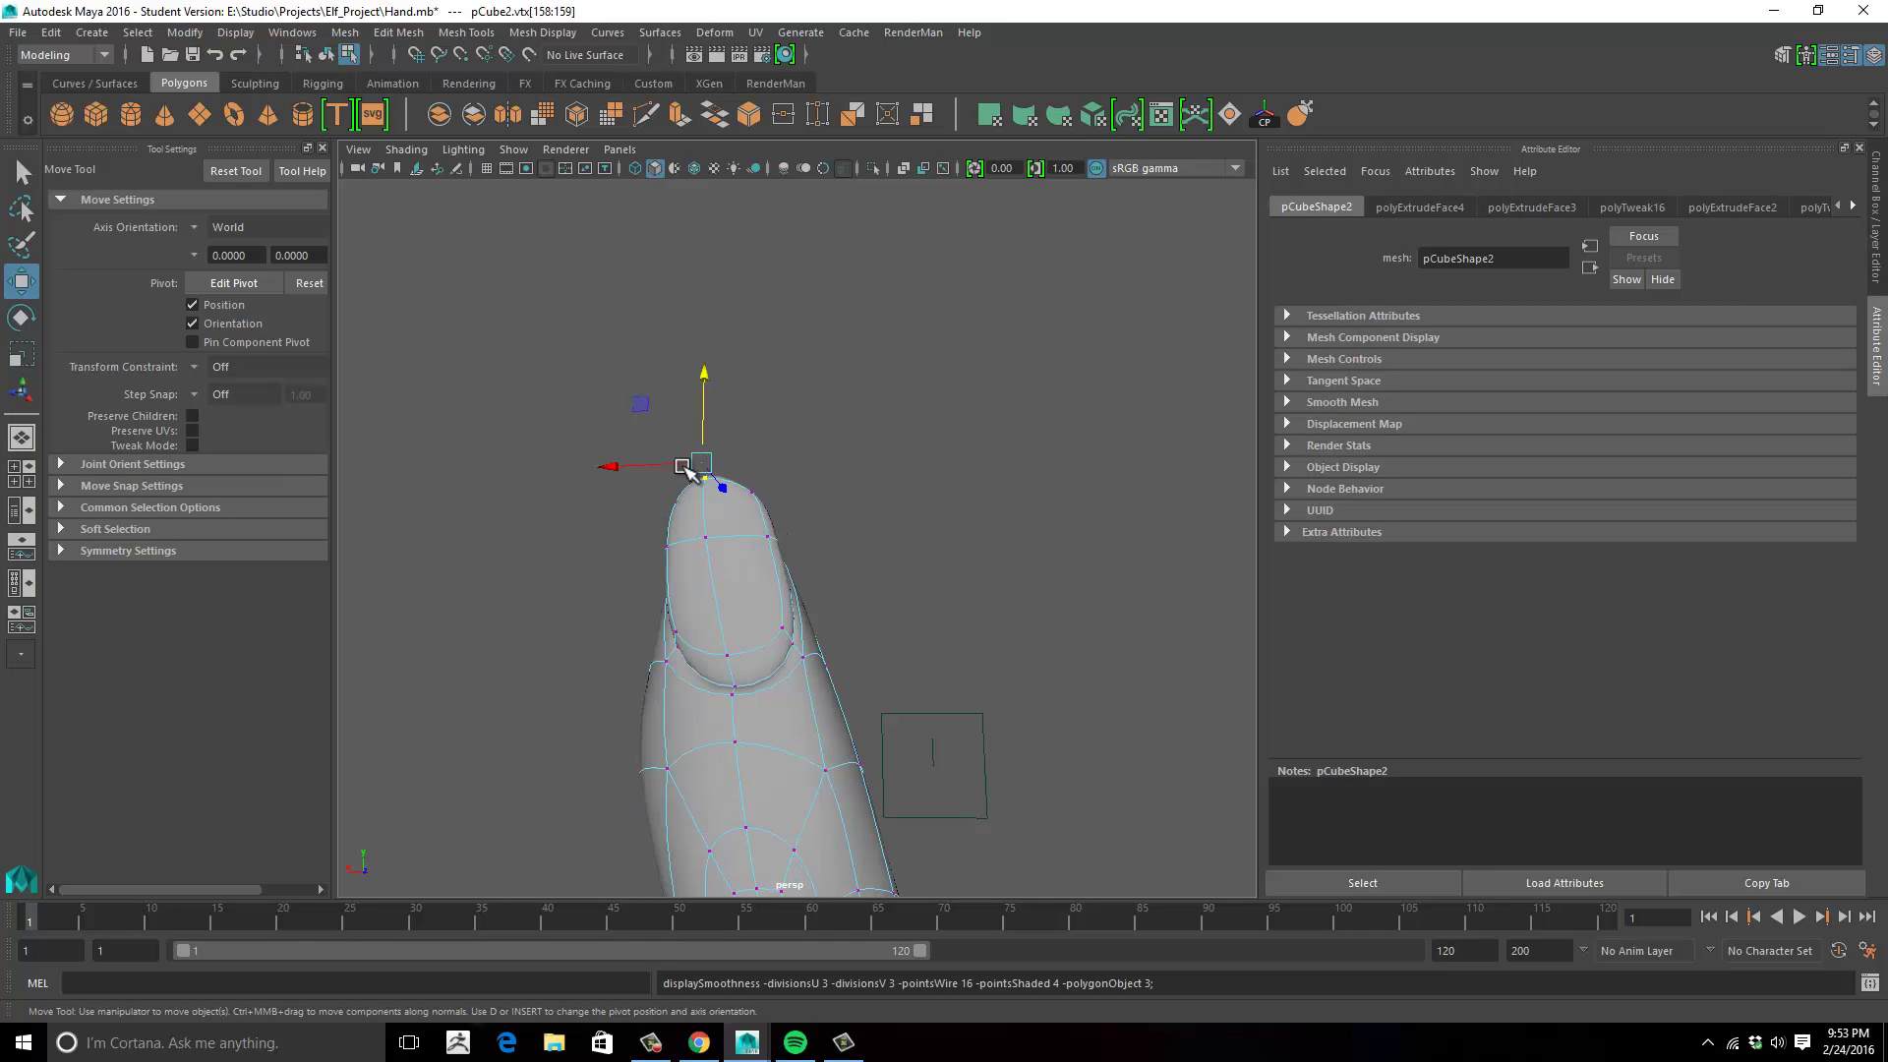
left_click_drag(955, 511, 706, 524, "alt")
left_click(983, 437)
right_click_drag(780, 536, 888, 467)
left_click_drag(917, 640, 784, 551, "alt")
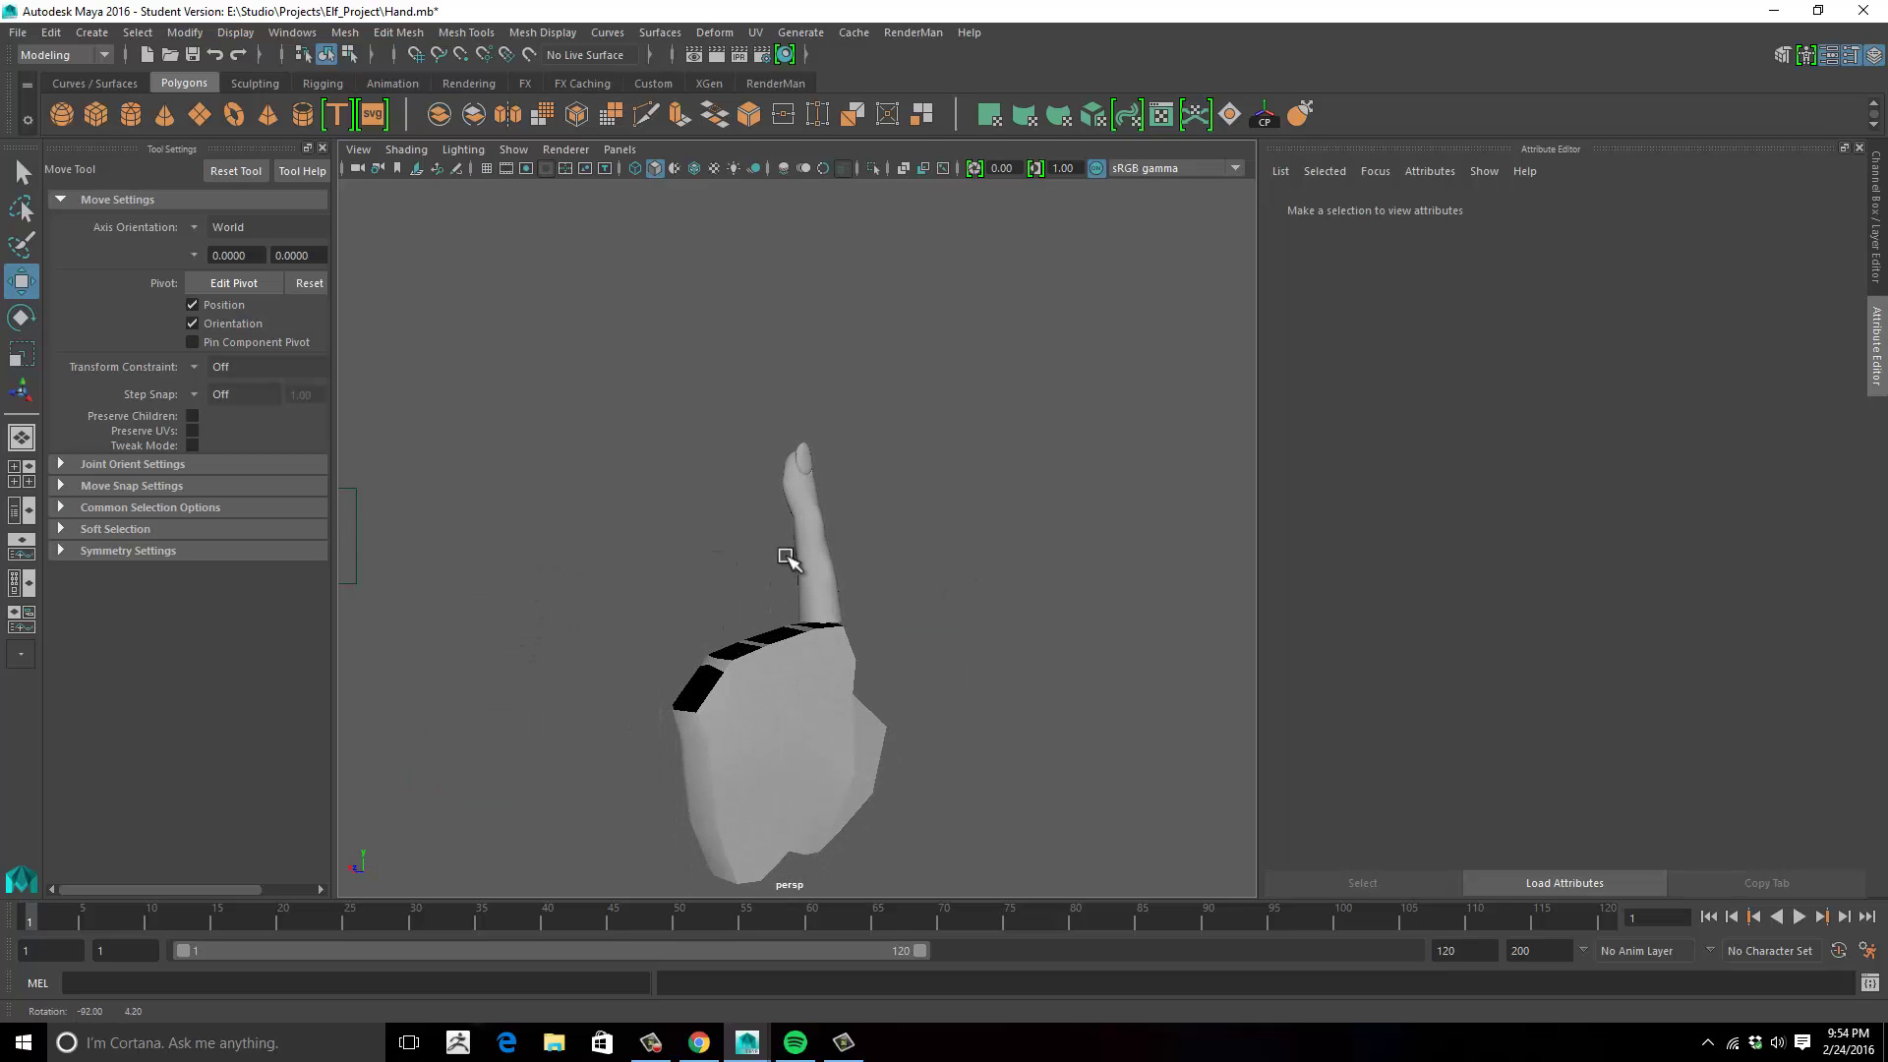
Undo the nail's tip shaping and the extrusion that lengthened it.
key("ctrl+z")
key("ctrl+z")
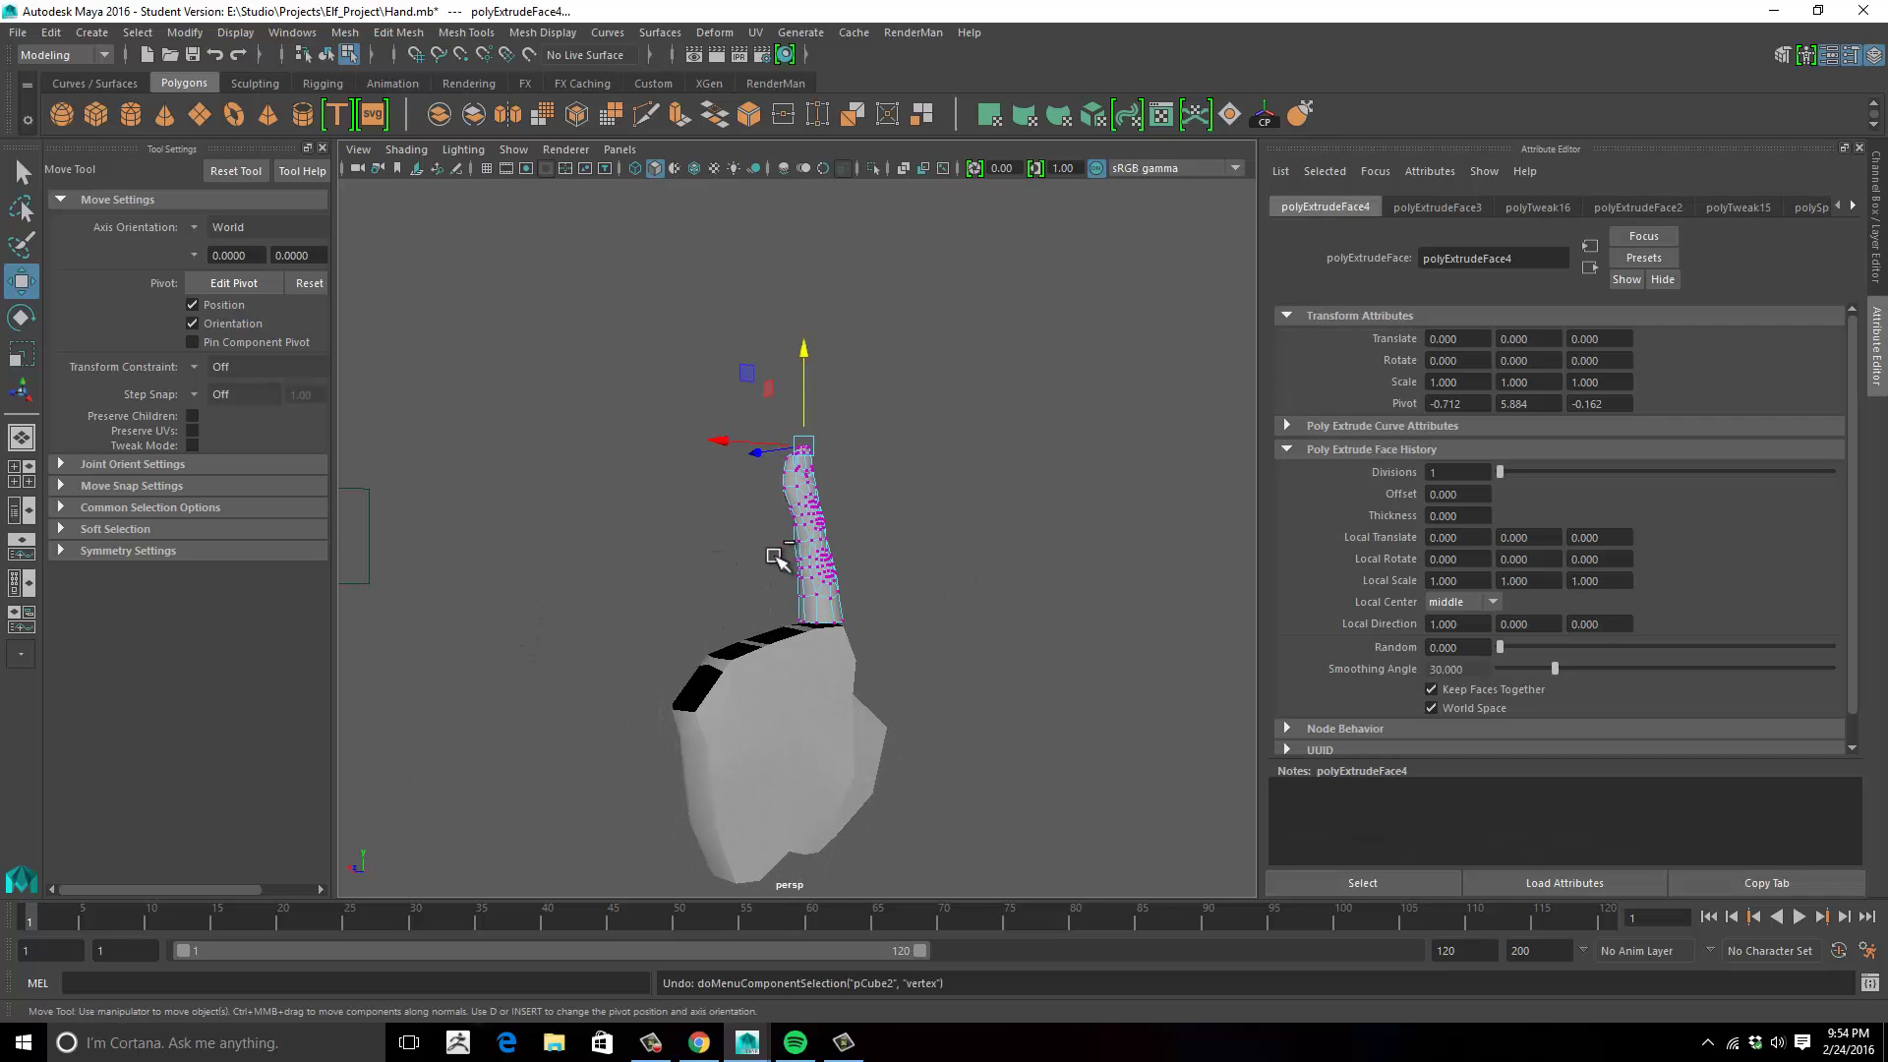
key("ctrl+z")
key("ctrl+z")
key("ctrl+z")
key("ctrl+z")
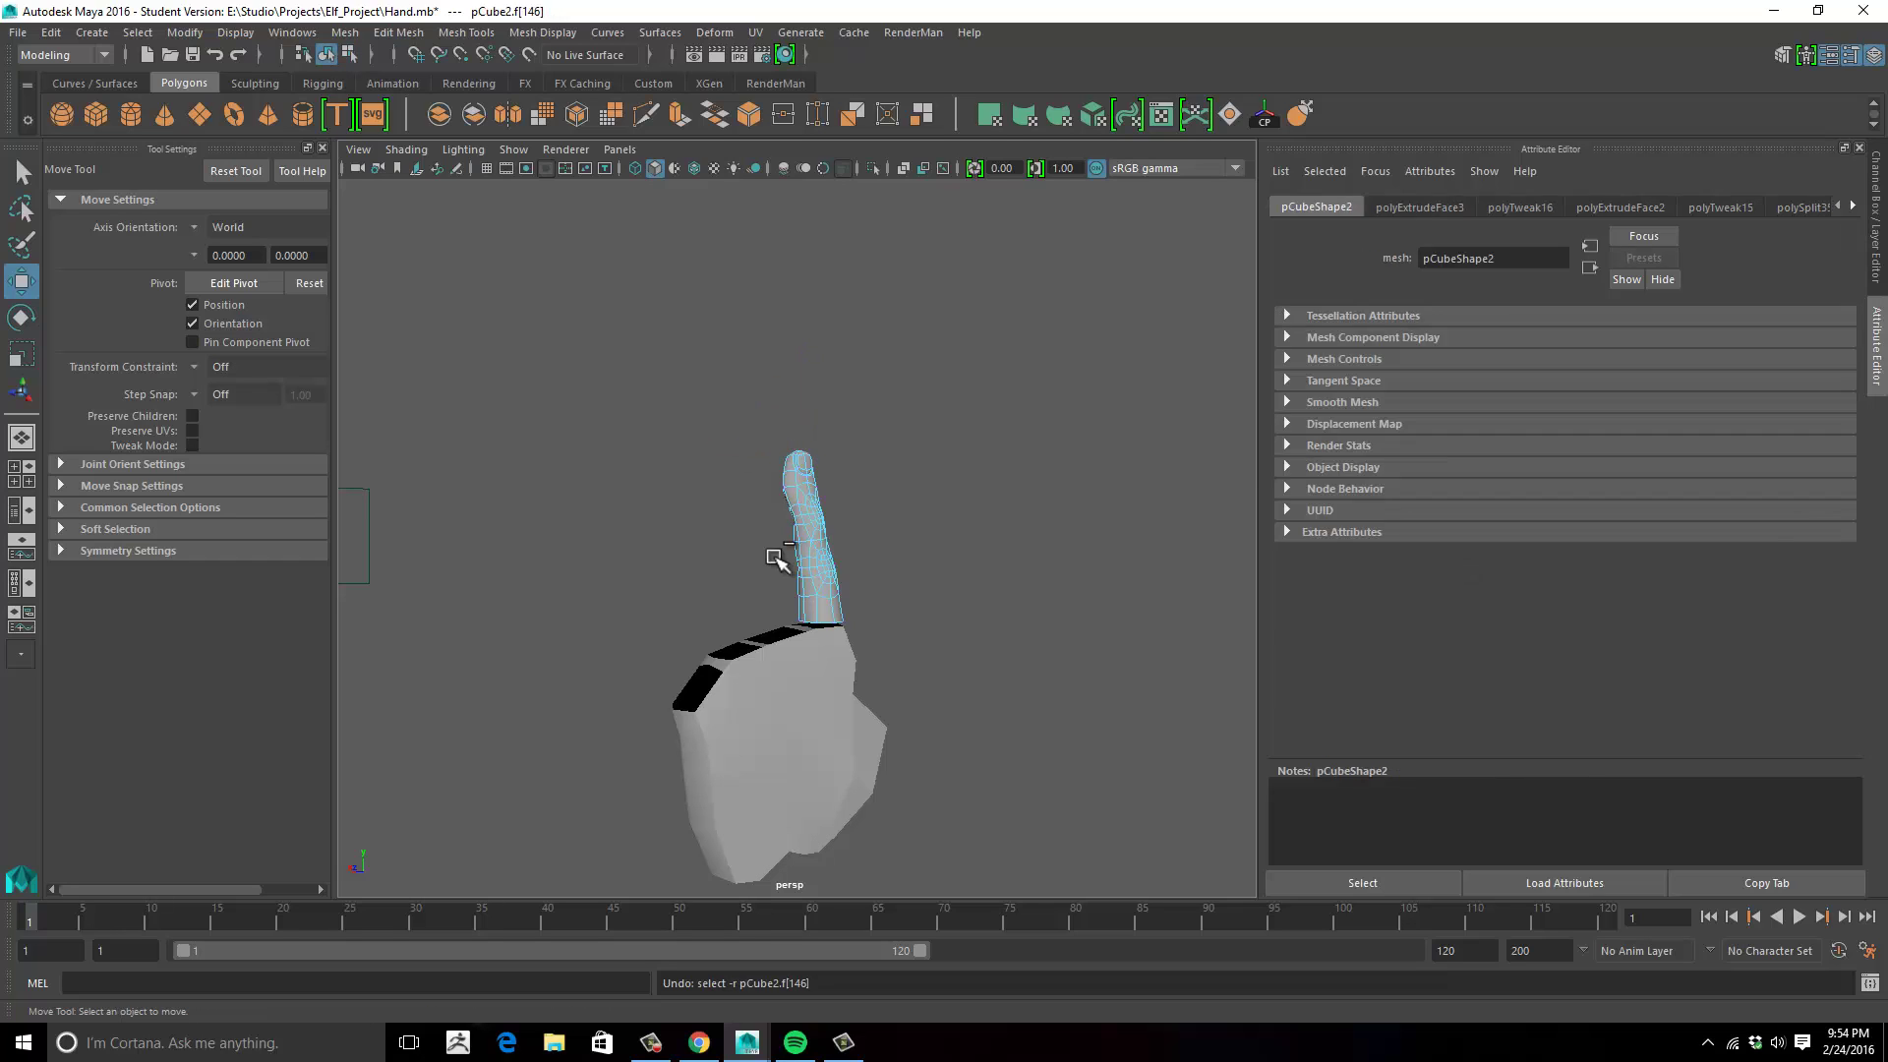
key("ctrl+z")
key("ctrl+z")
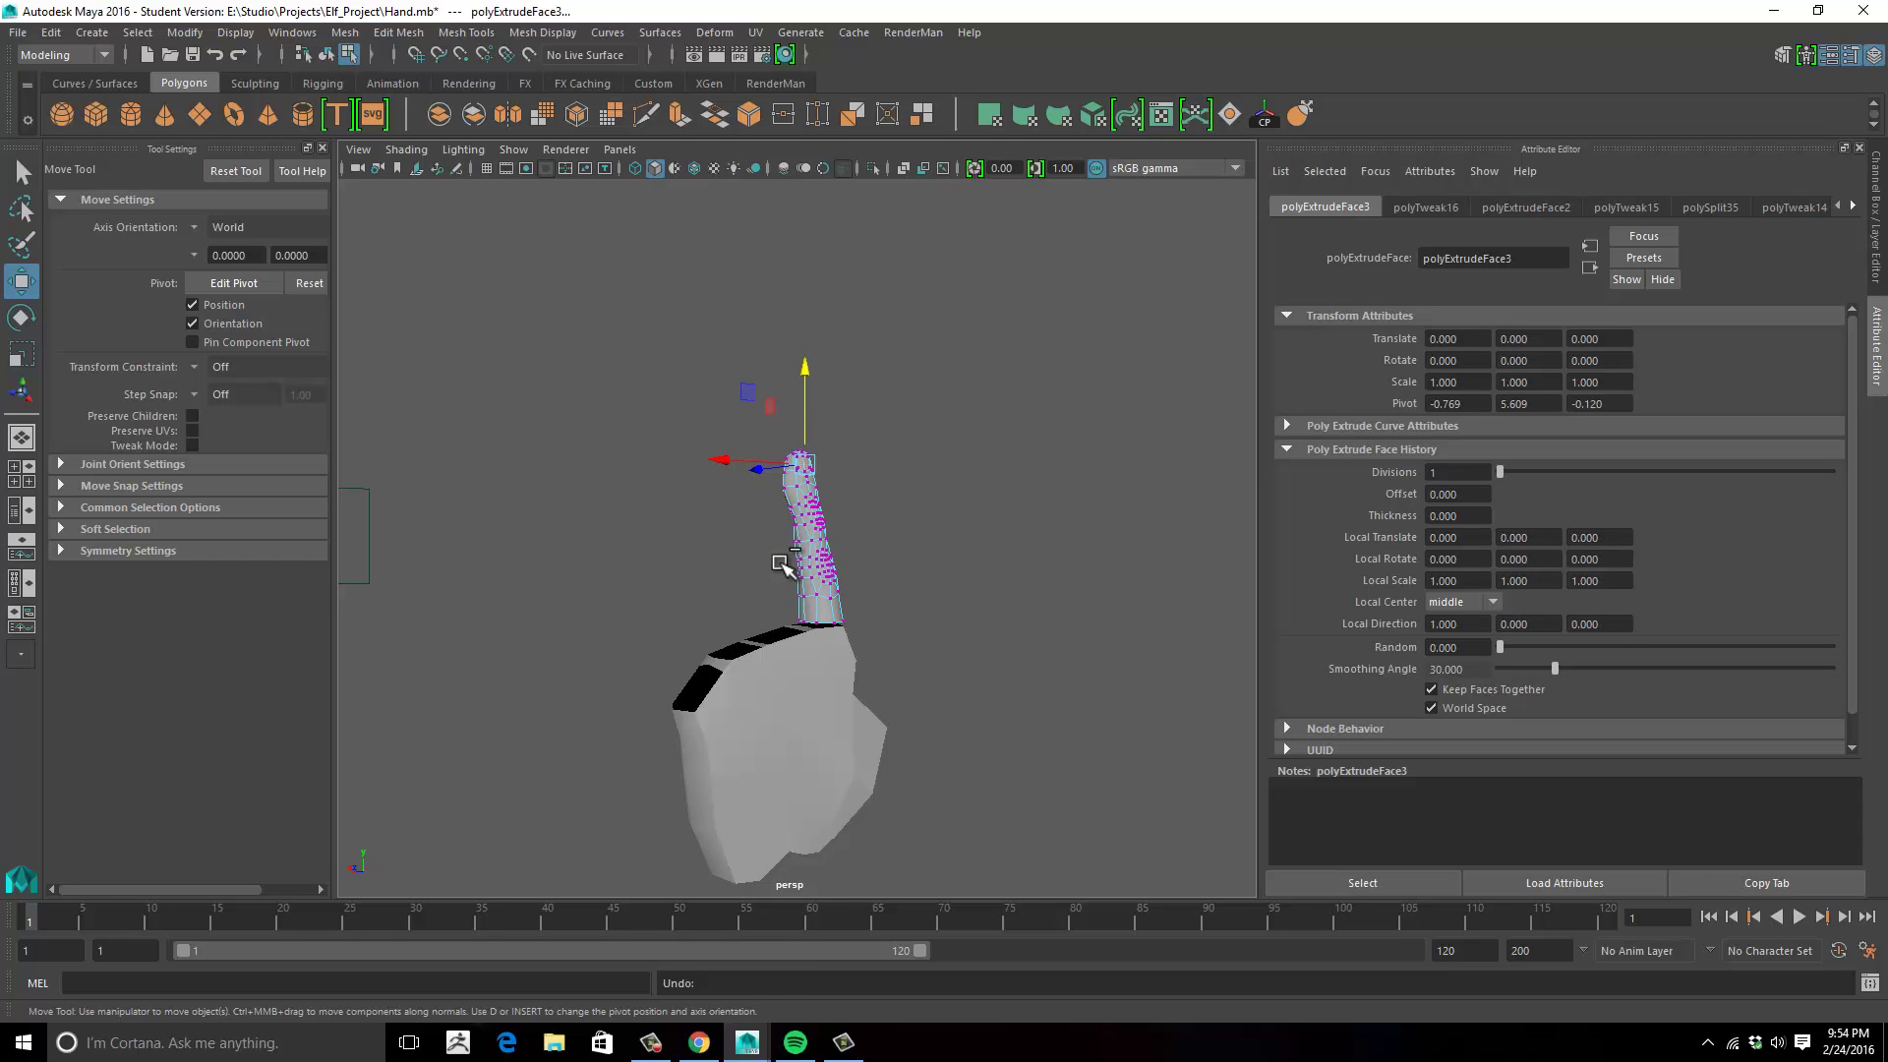
Undo the outward extrusion of the nail plate and return to object selection with nothing selected.
left_click_drag(959, 538, 824, 568, "alt")
right_click_drag(1033, 511, 1184, 490, "alt")
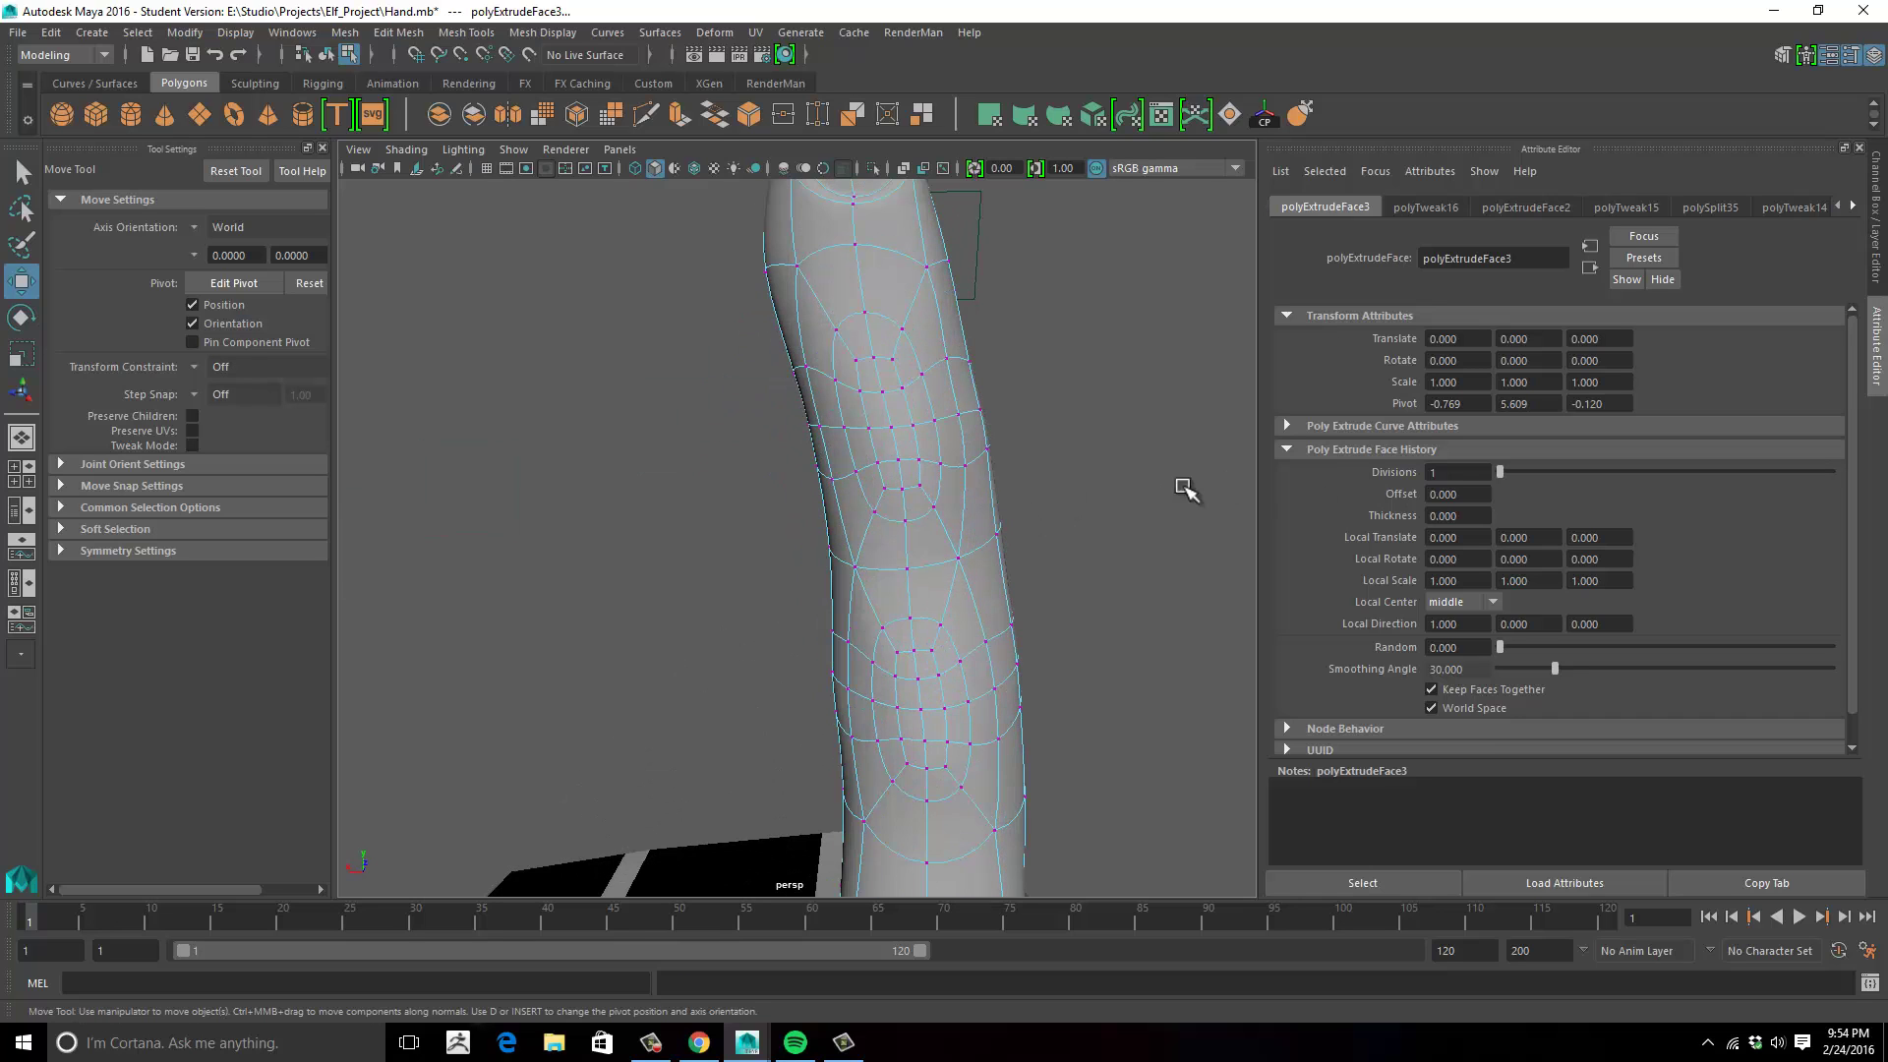
key("ctrl+z")
key("ctrl+z")
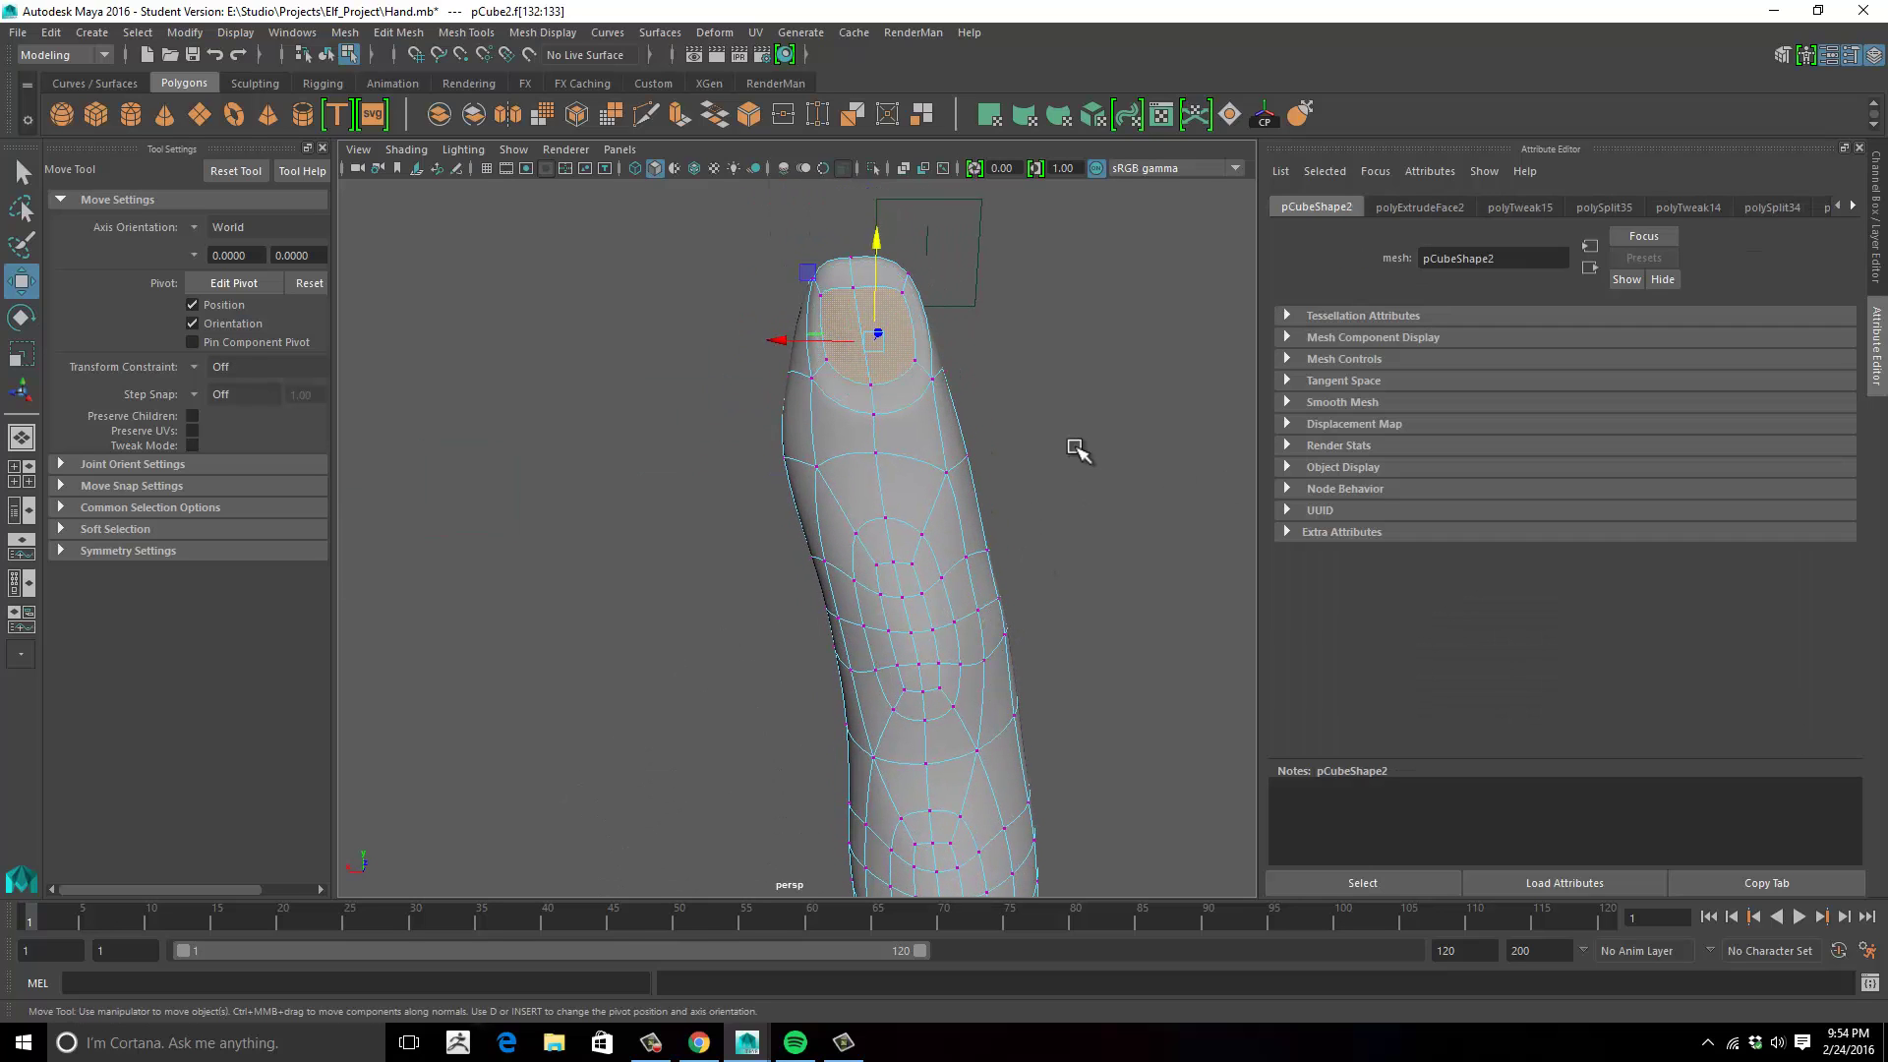
left_click(1079, 450)
right_click_drag(905, 425, 993, 384)
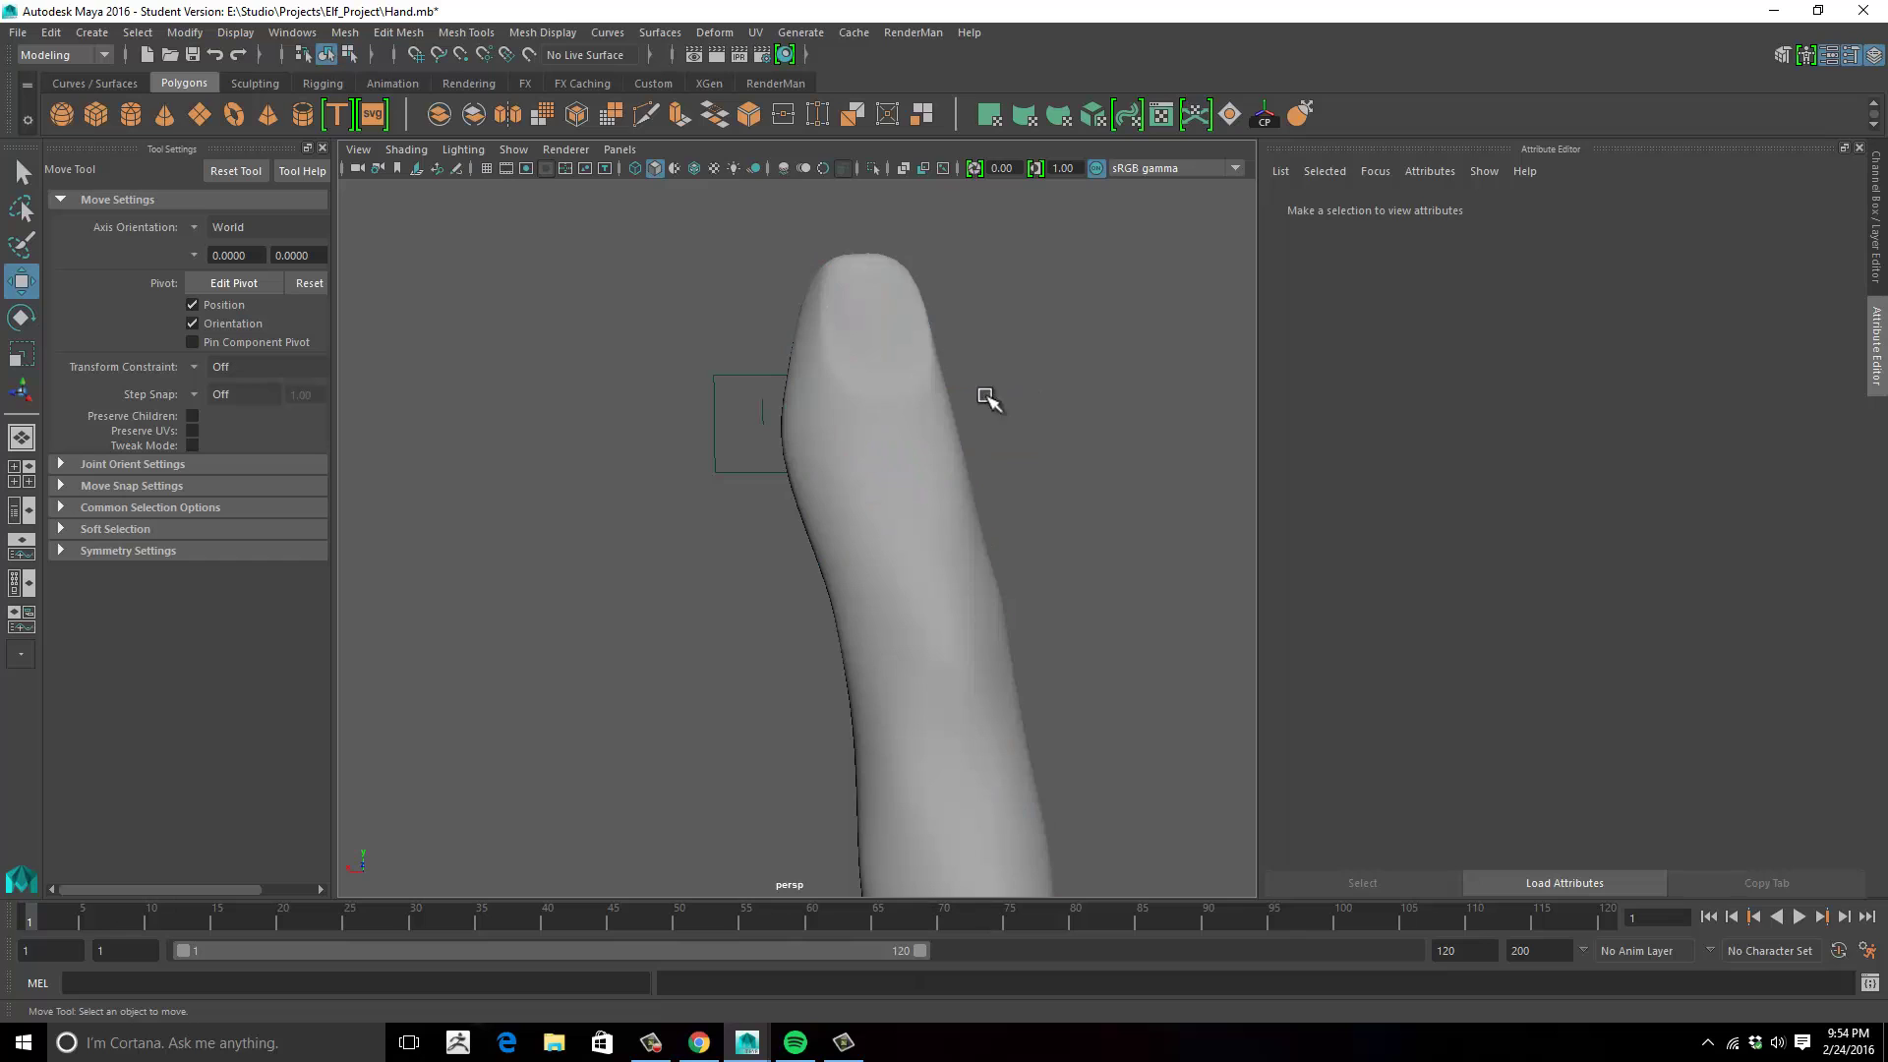
Show the finger unsmoothed, adjust the vertices at the top of its tip, and return to object selection.
left_click_drag(986, 396, 1102, 388, "alt")
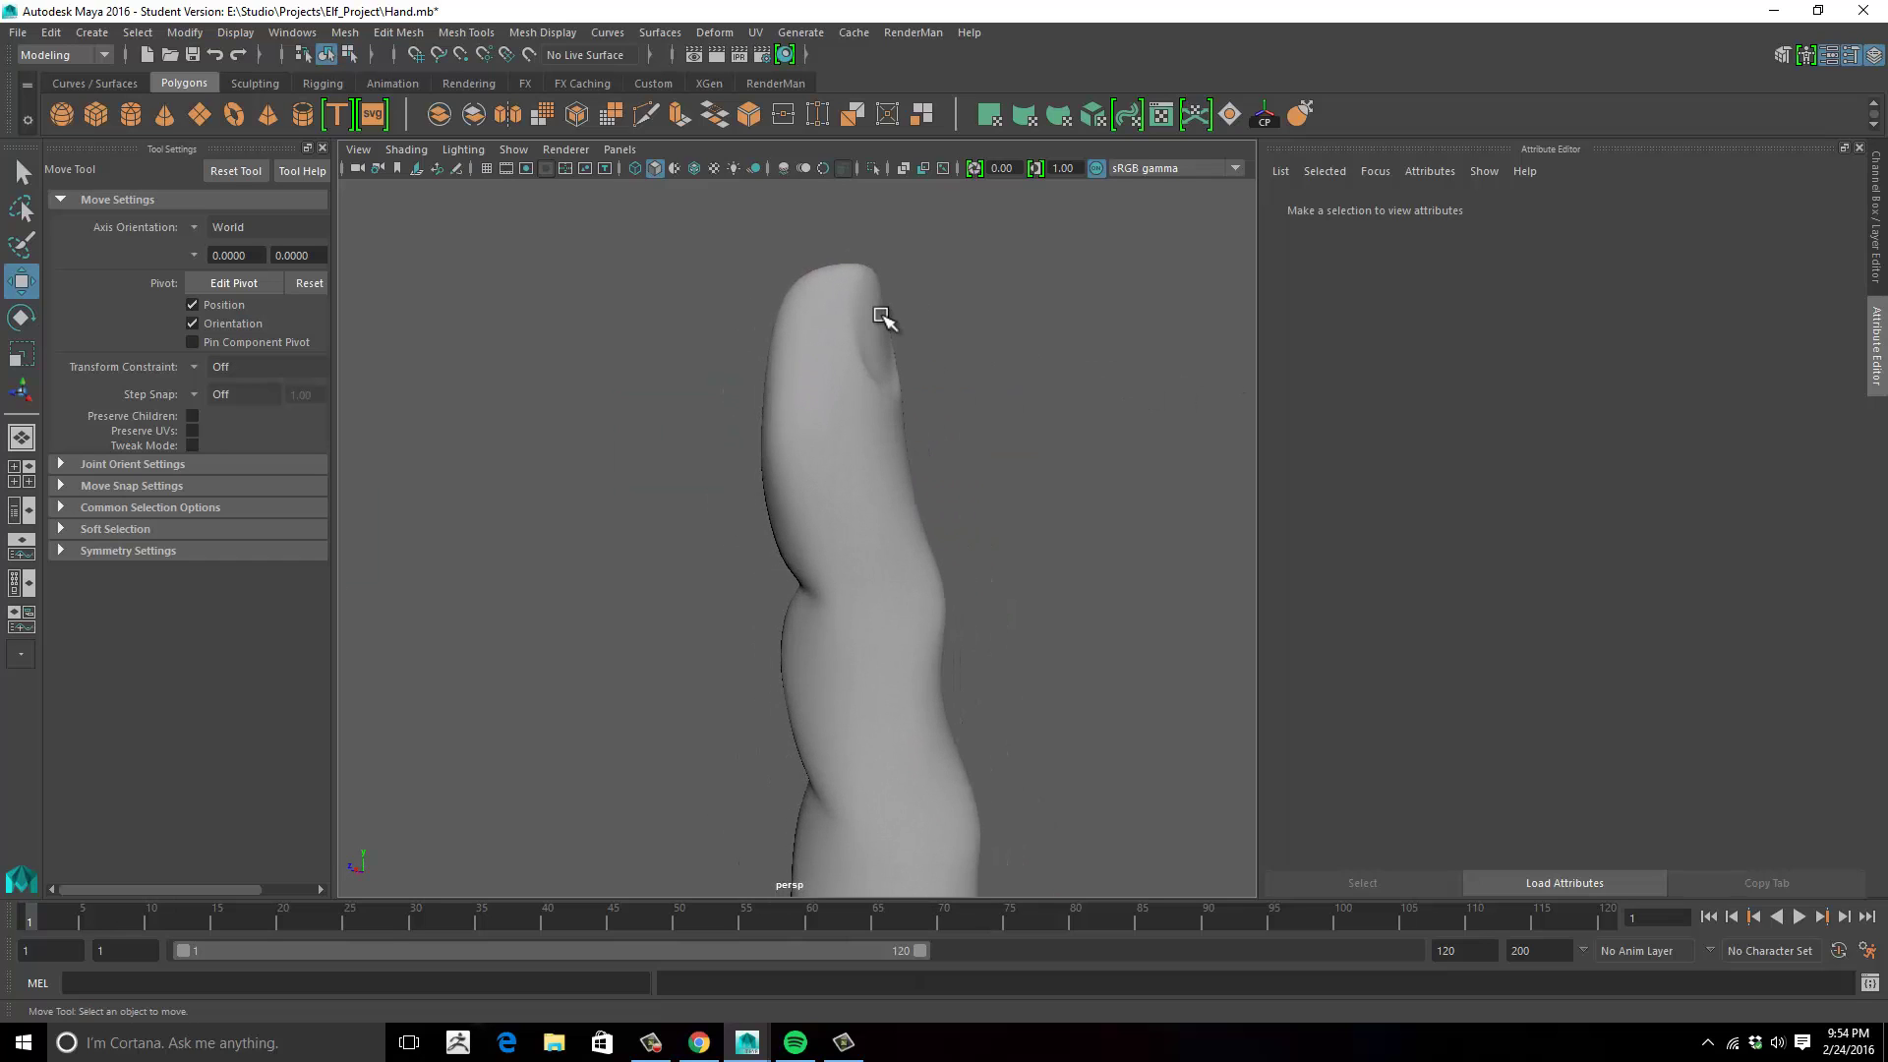
left_click(881, 317)
left_click_drag(897, 413, 882, 394, "alt")
left_click_drag(910, 291, 958, 289, "alt")
key("1")
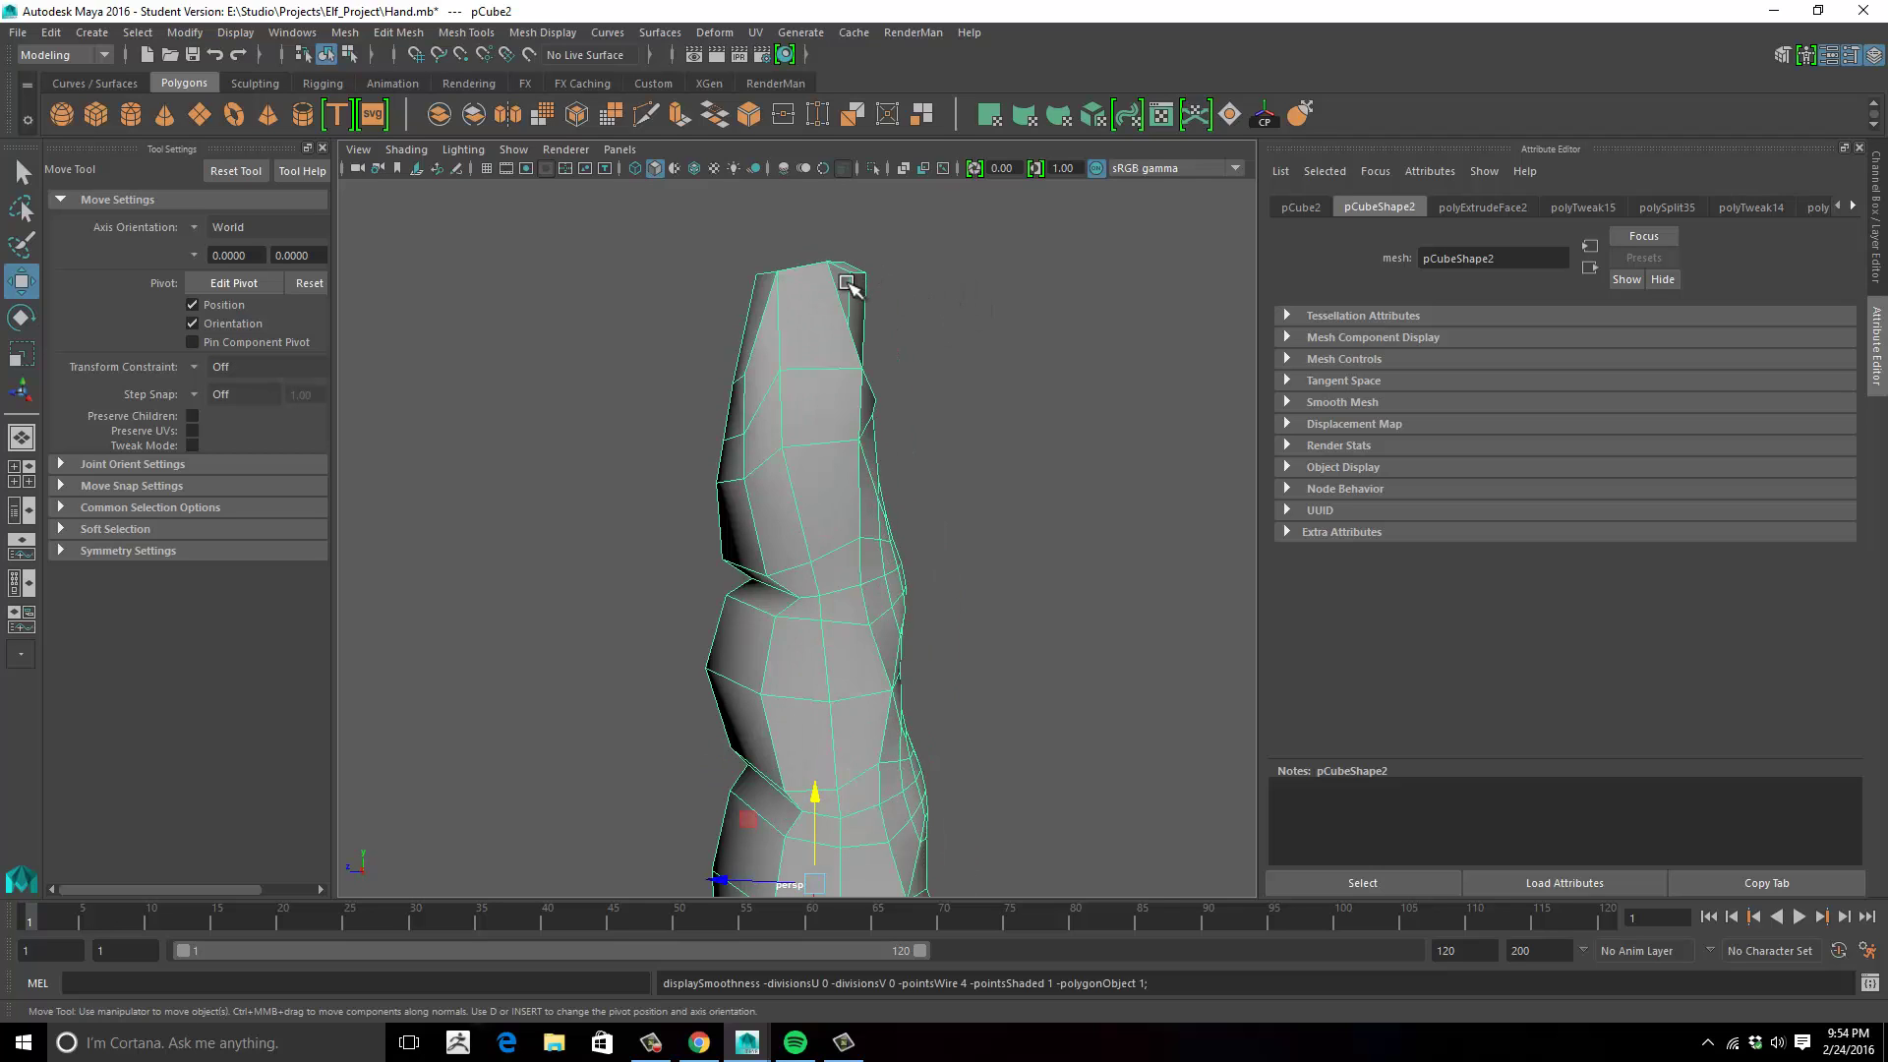
right_click_drag(848, 282, 752, 264)
left_click_drag(798, 225, 806, 271)
left_click(902, 463)
left_click_drag(901, 463, 636, 502, "alt")
left_click_drag(784, 498, 937, 521)
left_click(739, 484)
right_click_drag(840, 495, 926, 492)
Select the whole finger in unsmoothed display and scale it thinner along Z to about 0.80.
left_click_drag(878, 532, 1066, 548, "alt")
left_click(969, 505)
right_click_drag(1066, 548, 703, 571, "alt")
left_click_drag(703, 571, 443, 620, "alt")
right_click_drag(443, 619, 964, 552, "alt")
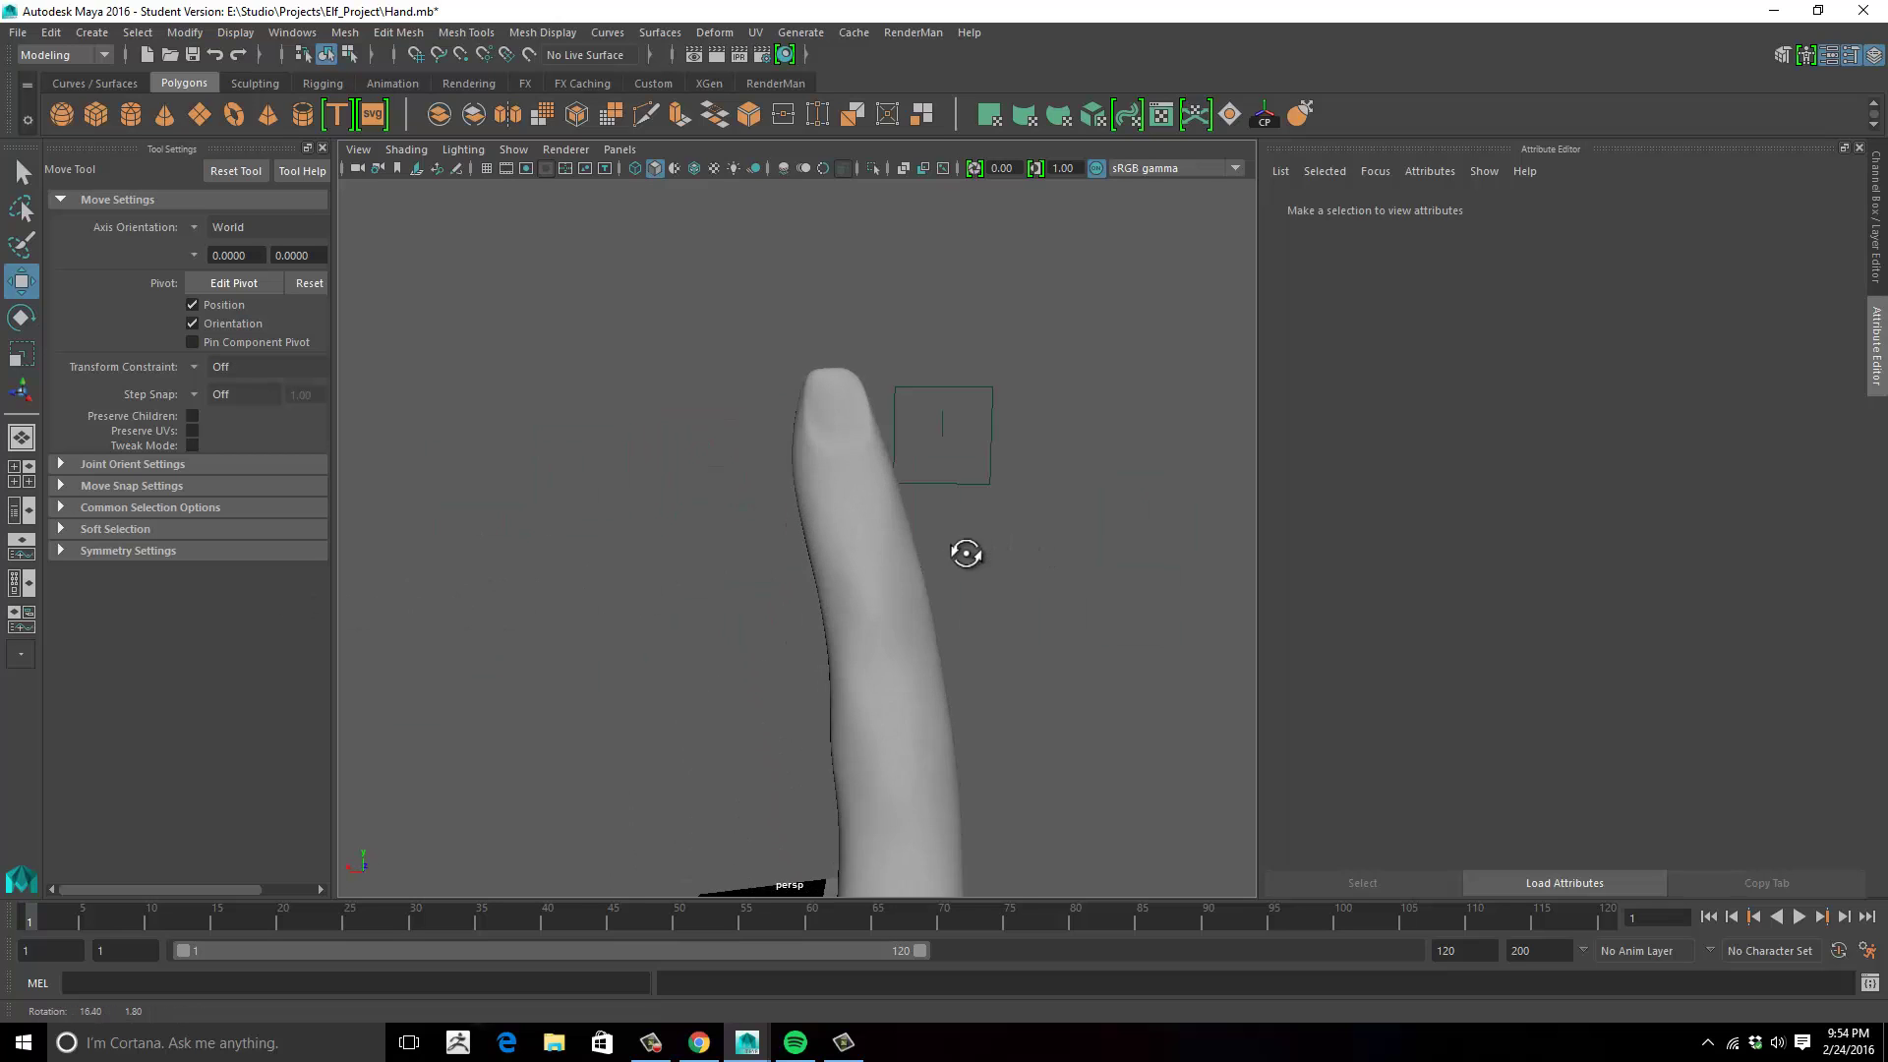
left_click(897, 572)
key("1")
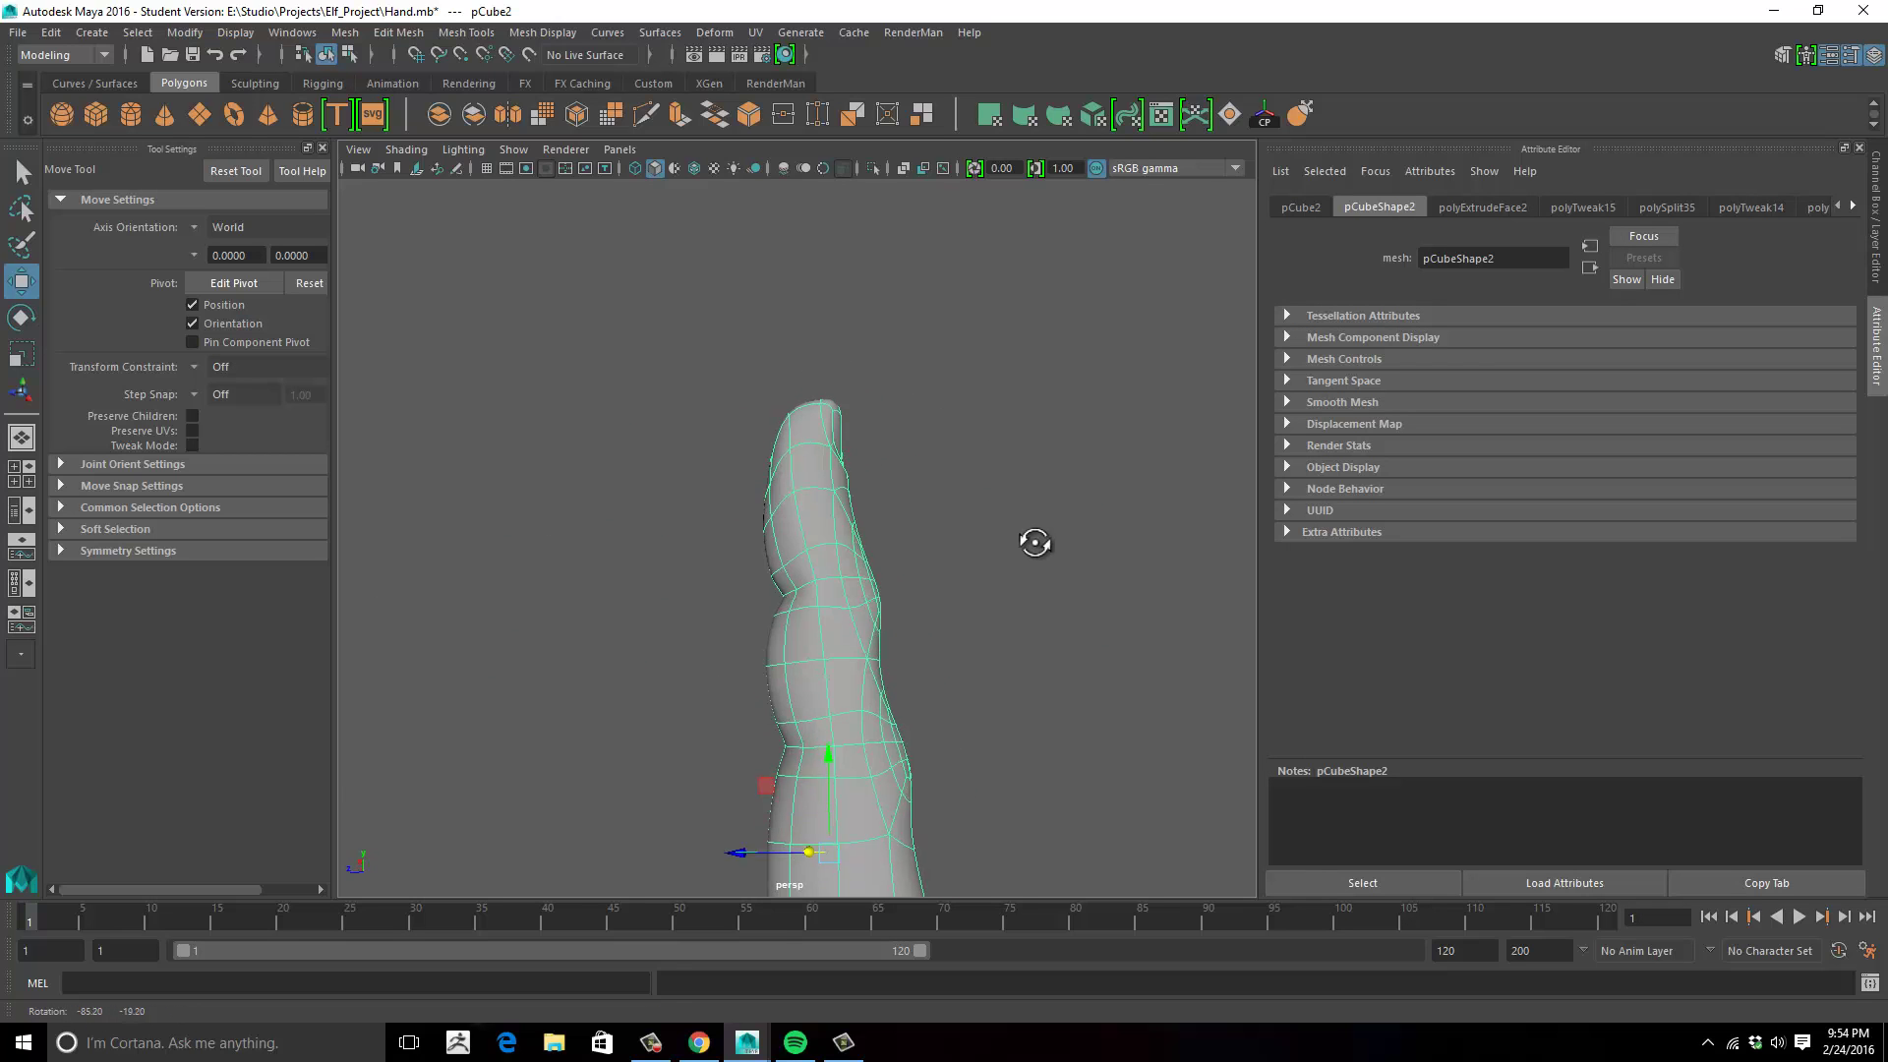
right_click_drag(874, 495, 818, 573)
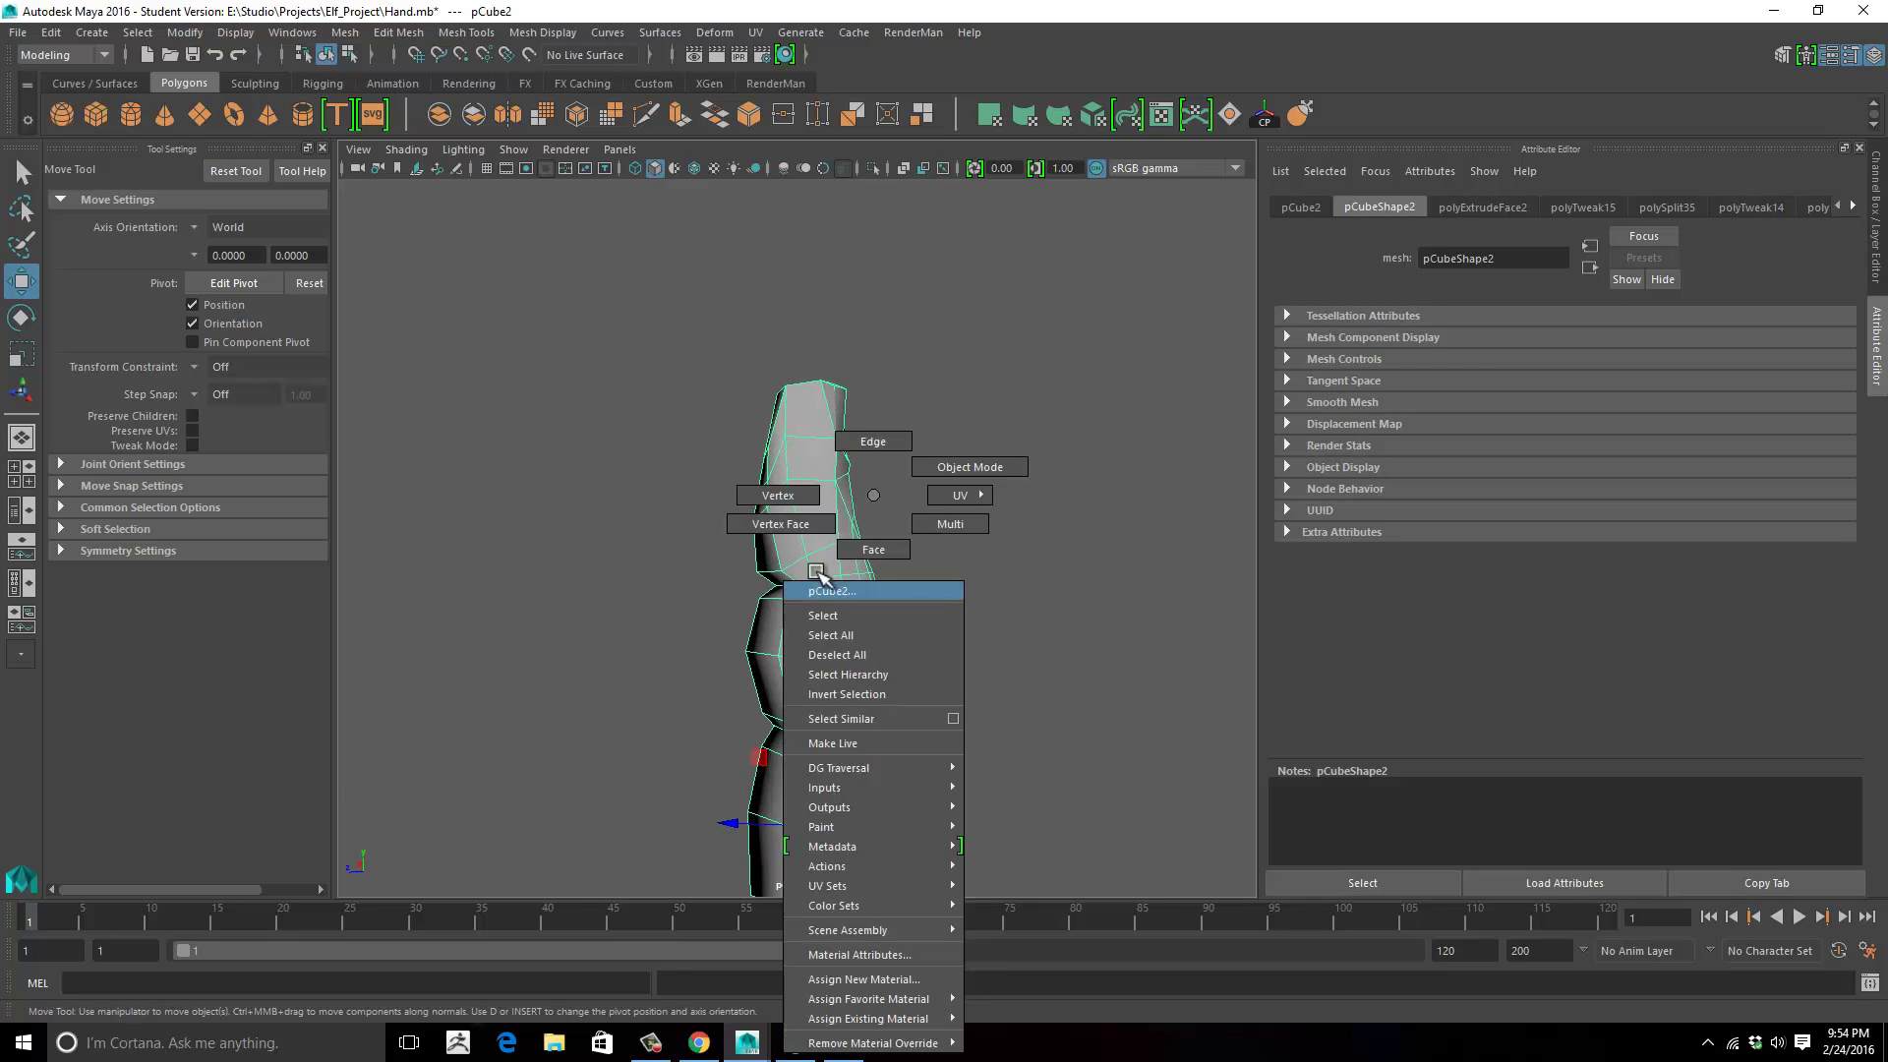
right_click_drag(802, 509, 946, 468)
left_click(844, 547)
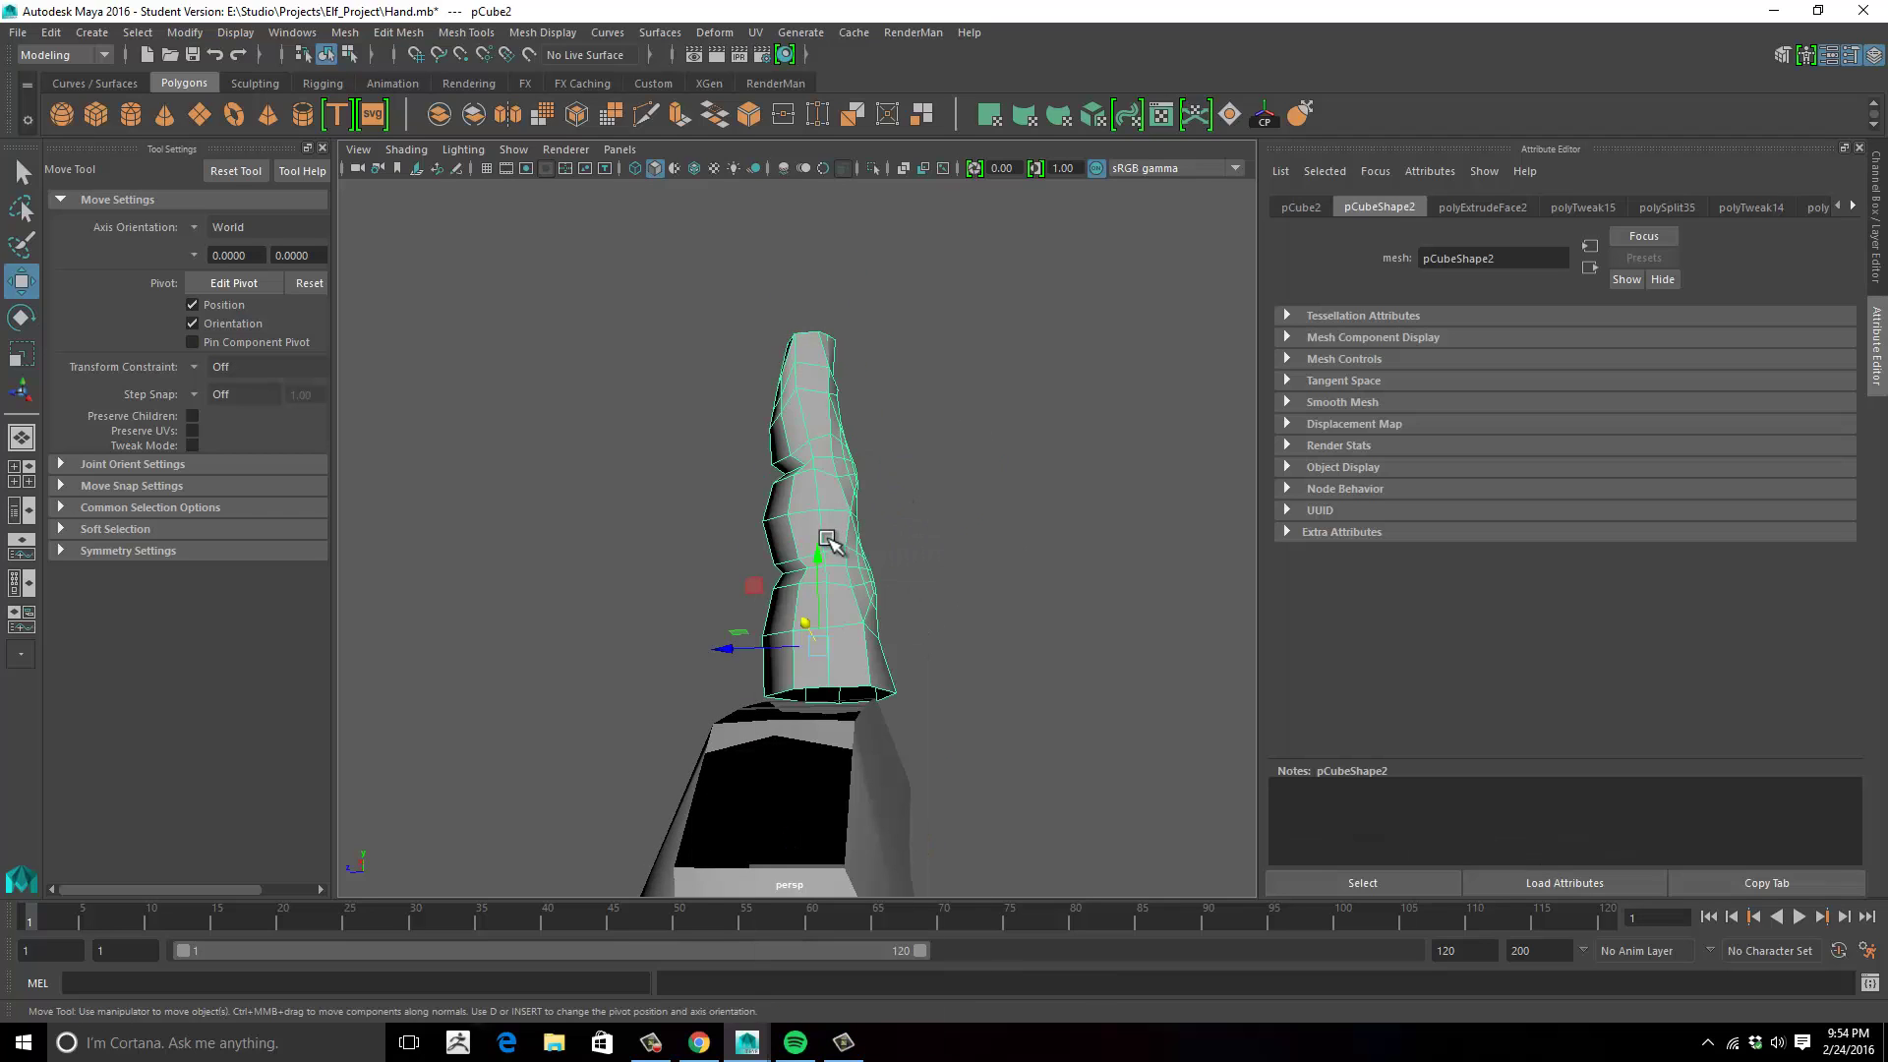
left_click_drag(844, 548, 843, 555, "alt")
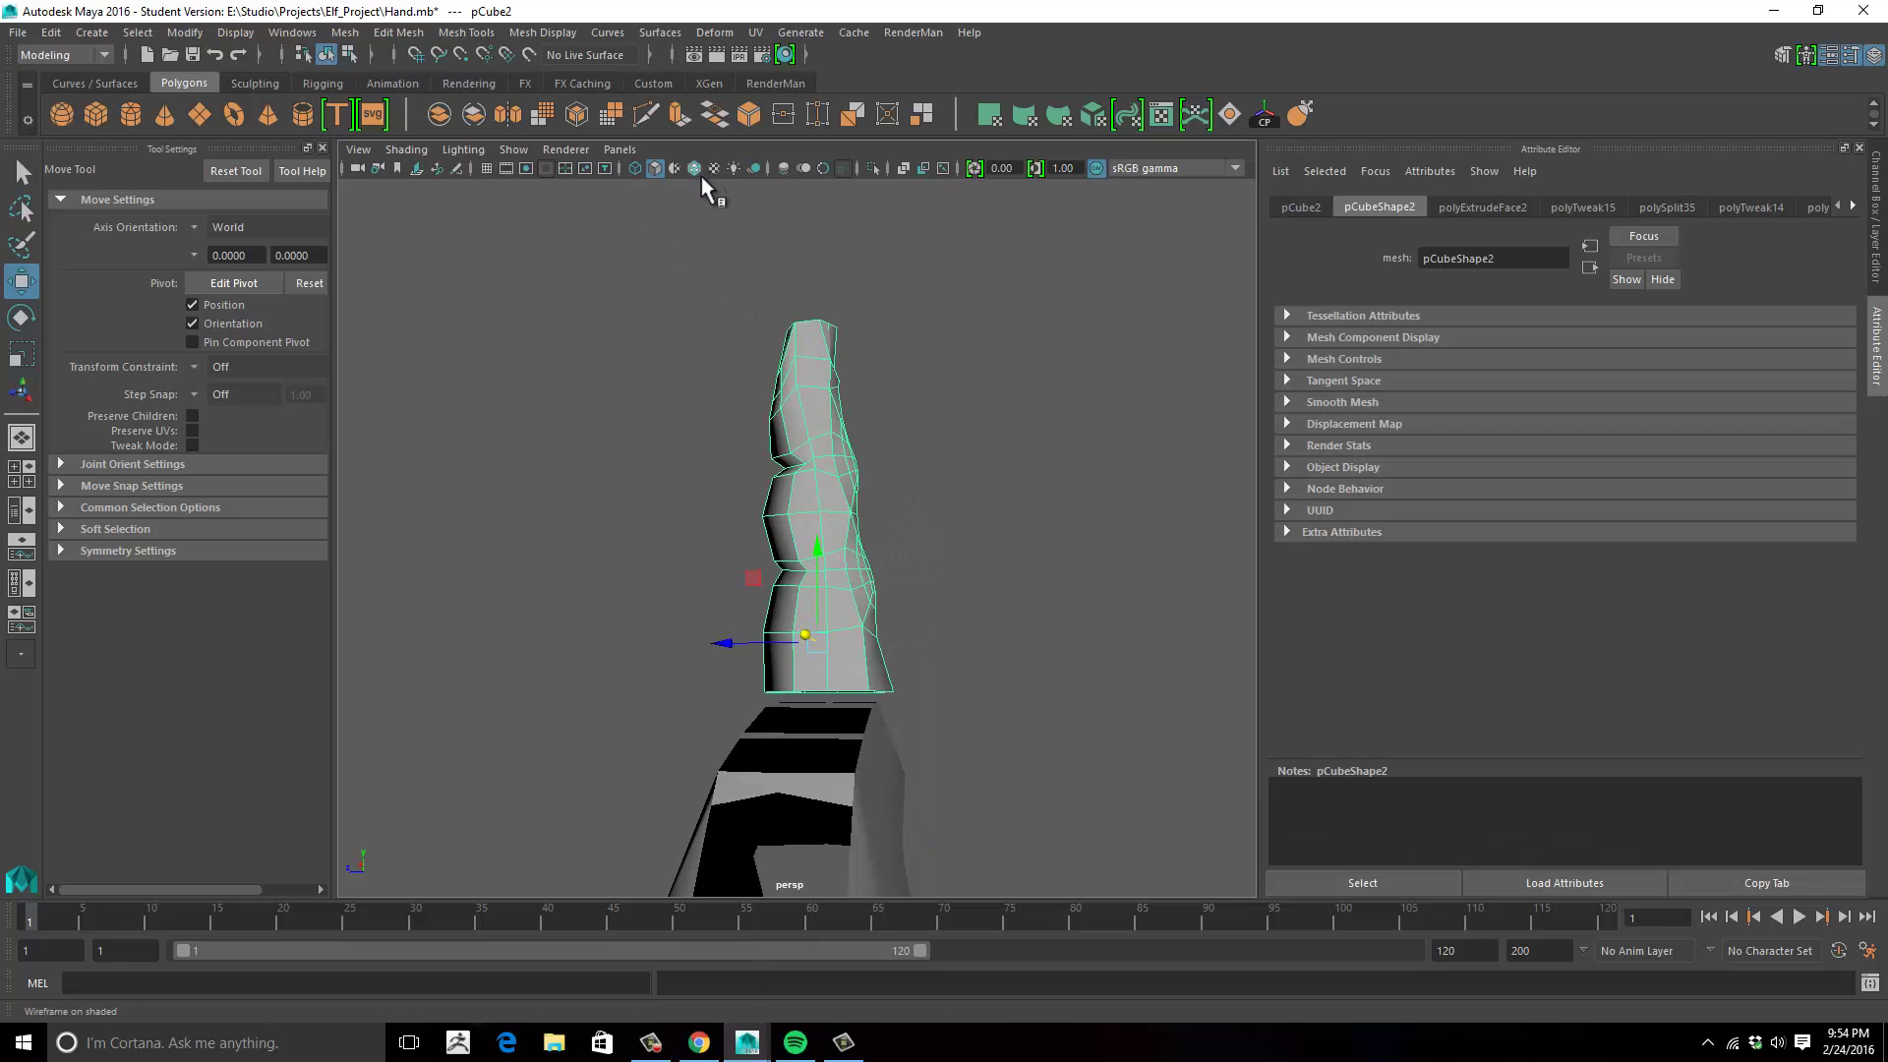
key("r")
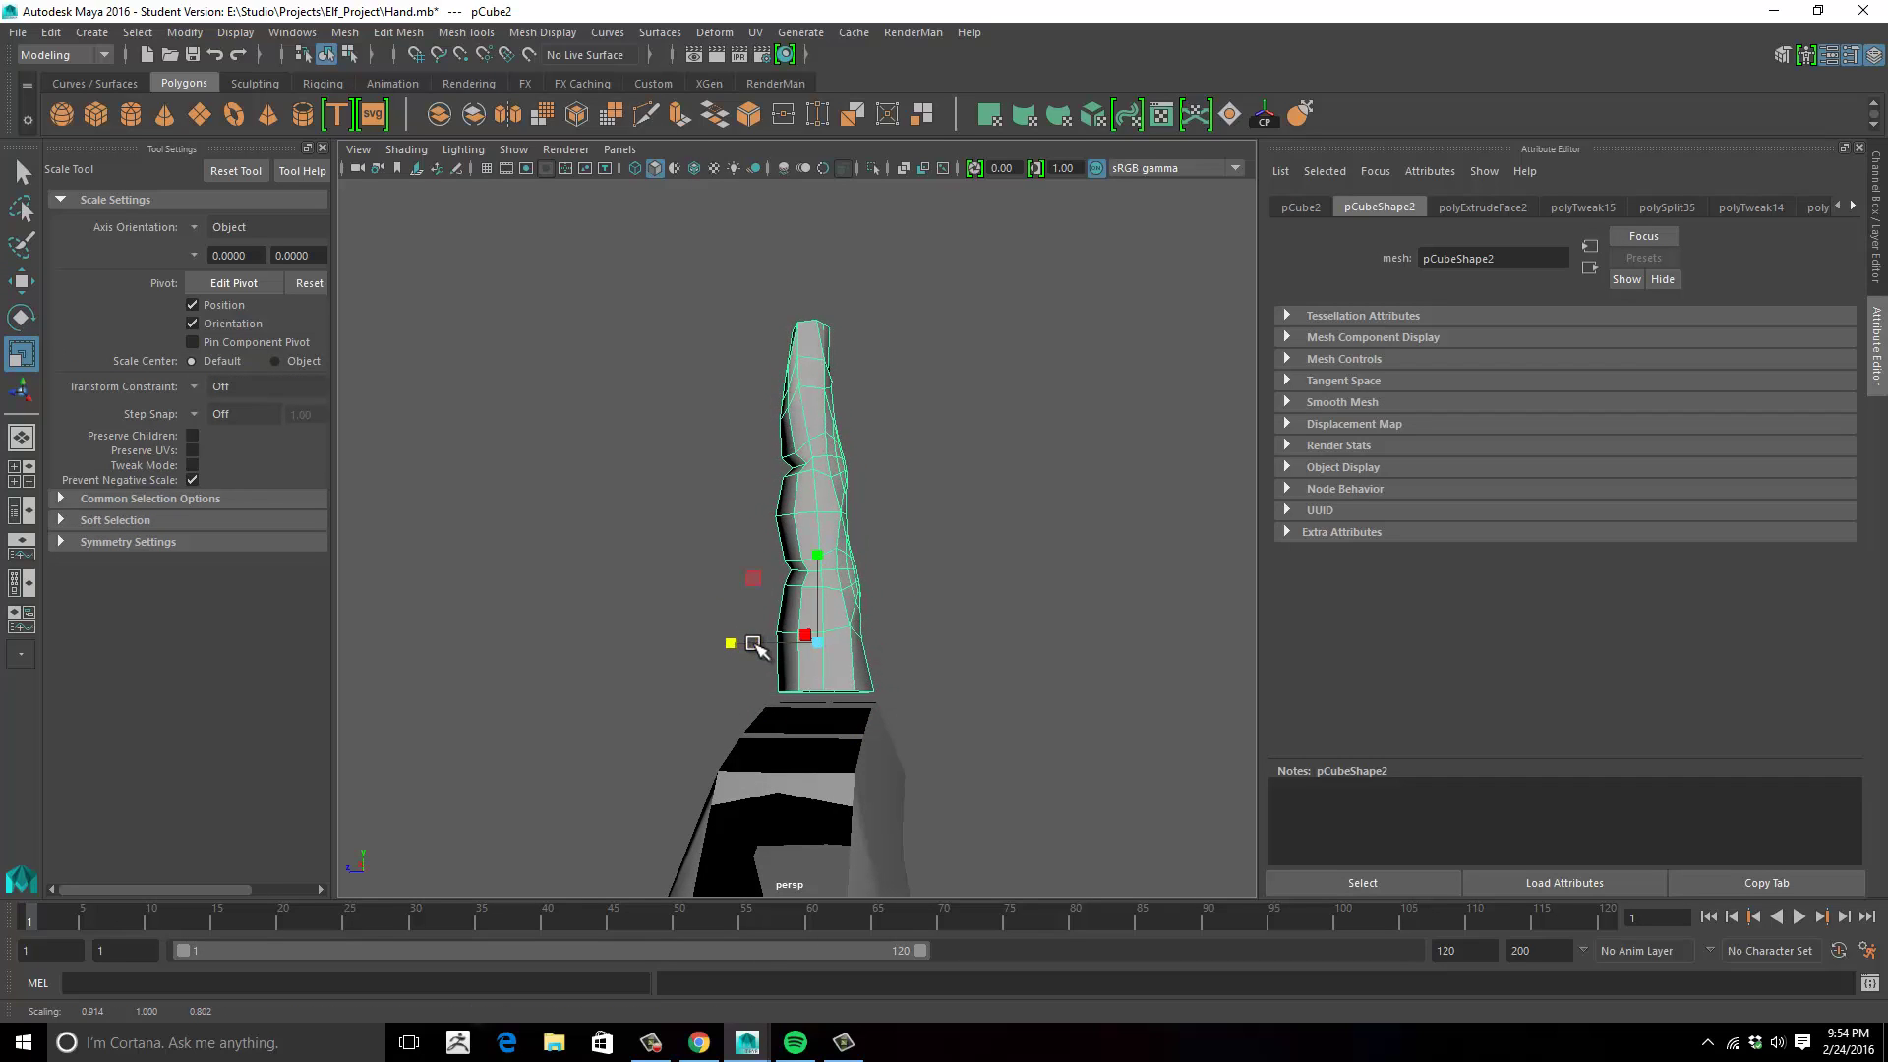
Examine the thinned finger in smooth preview from the front, side and palm directions.
left_click_drag(993, 587, 929, 585, "alt")
left_click(968, 579)
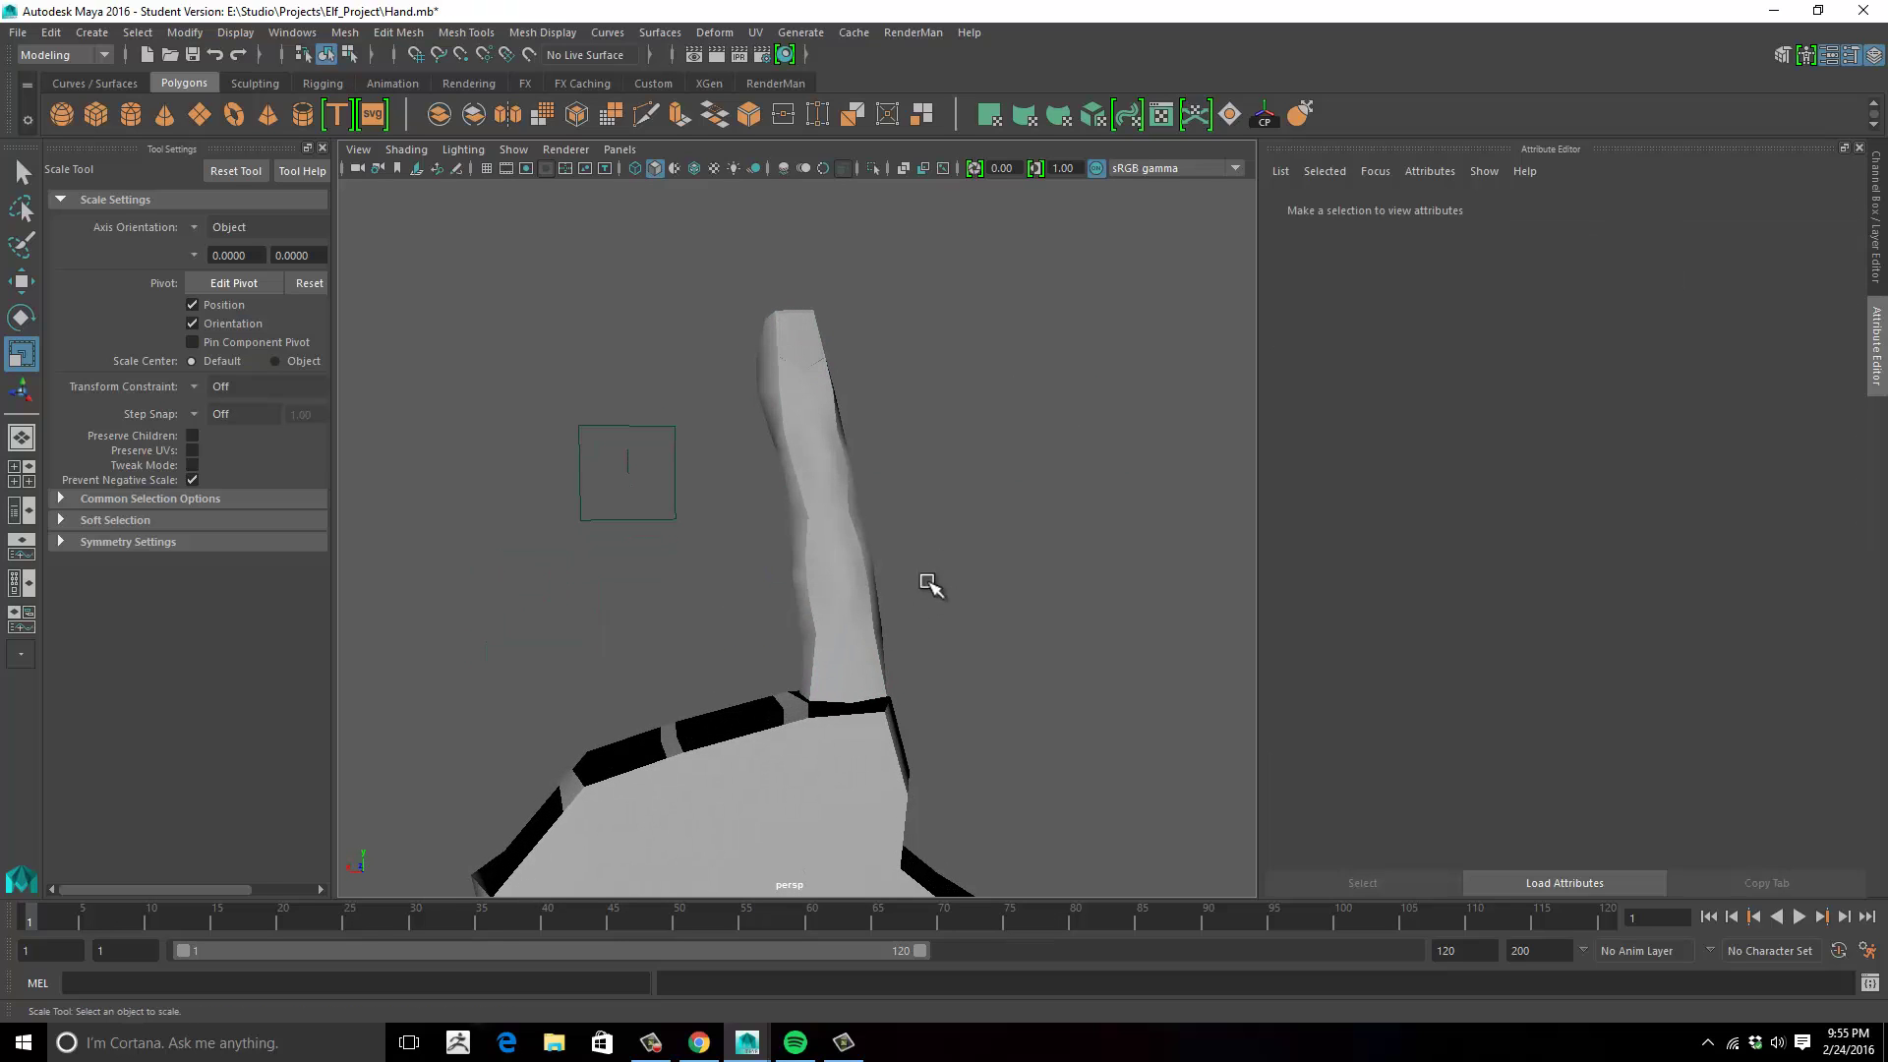
left_click(847, 582)
key("3")
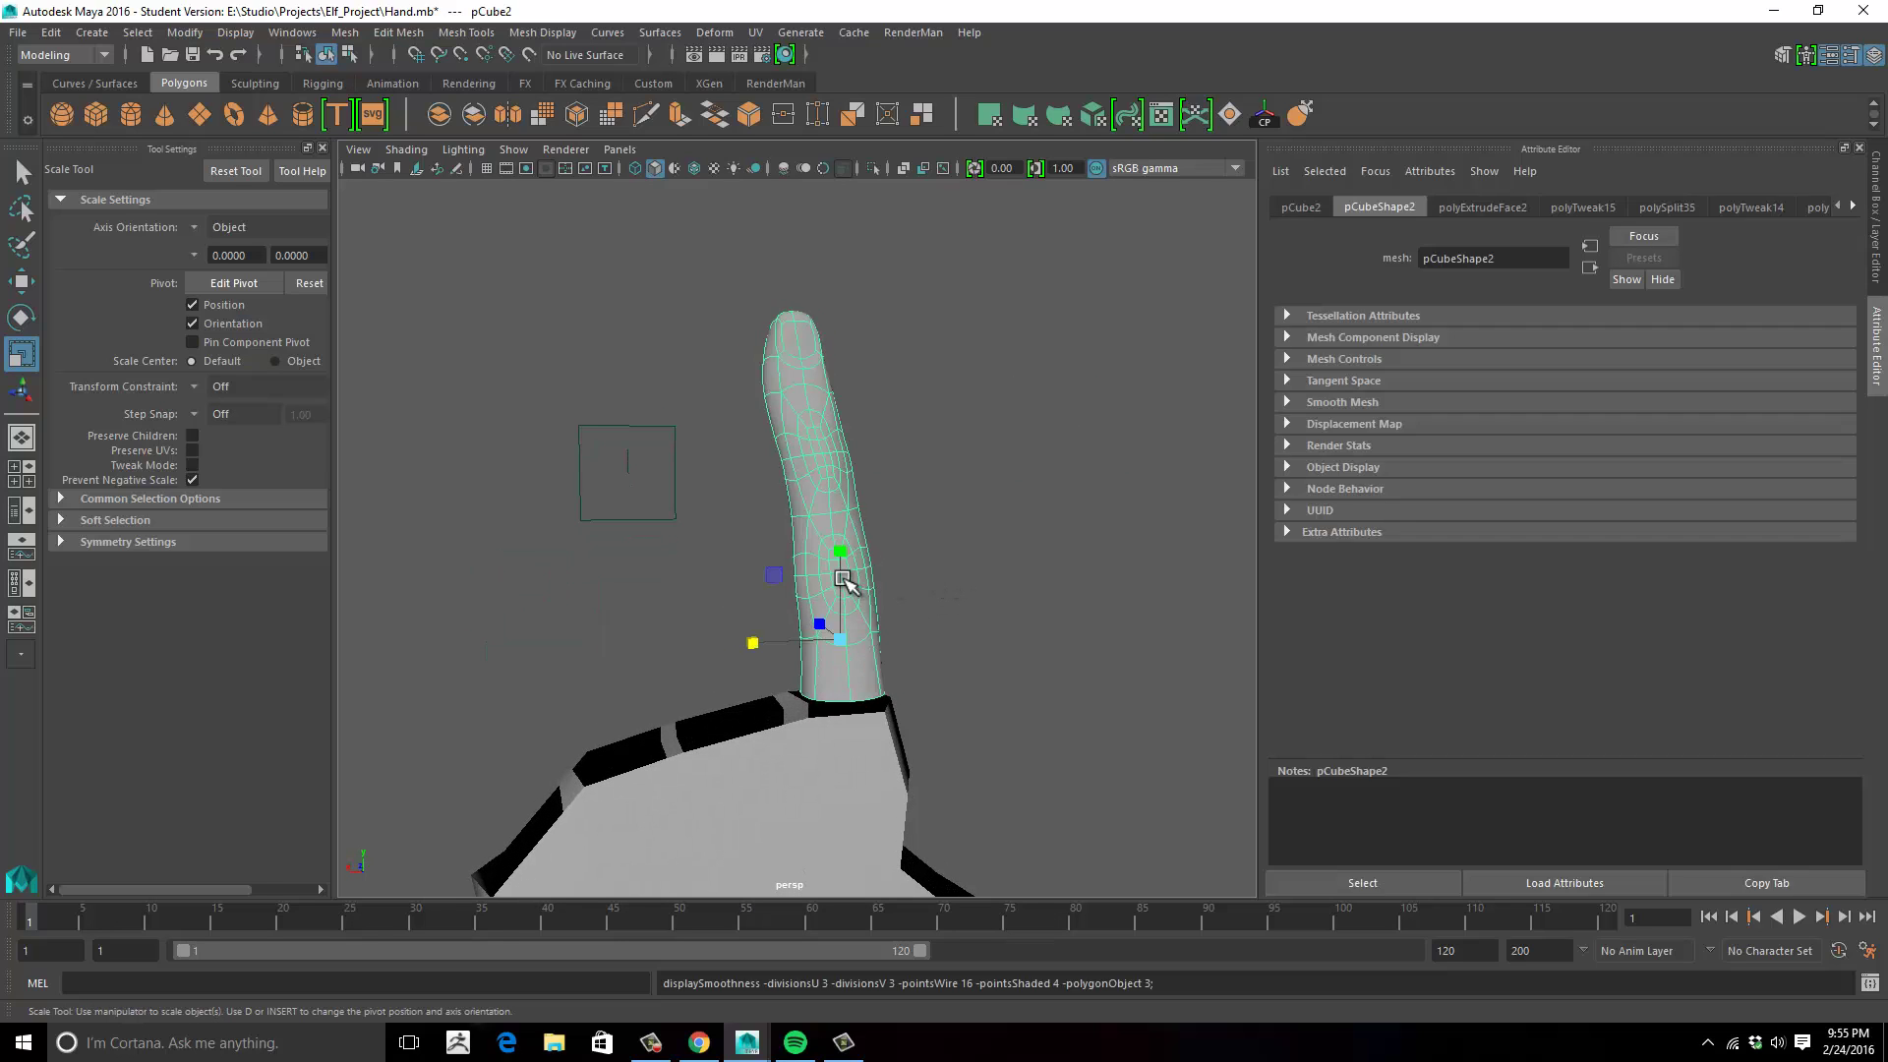
left_click(1003, 560)
left_click_drag(1003, 560, 687, 590, "alt")
left_click(777, 575)
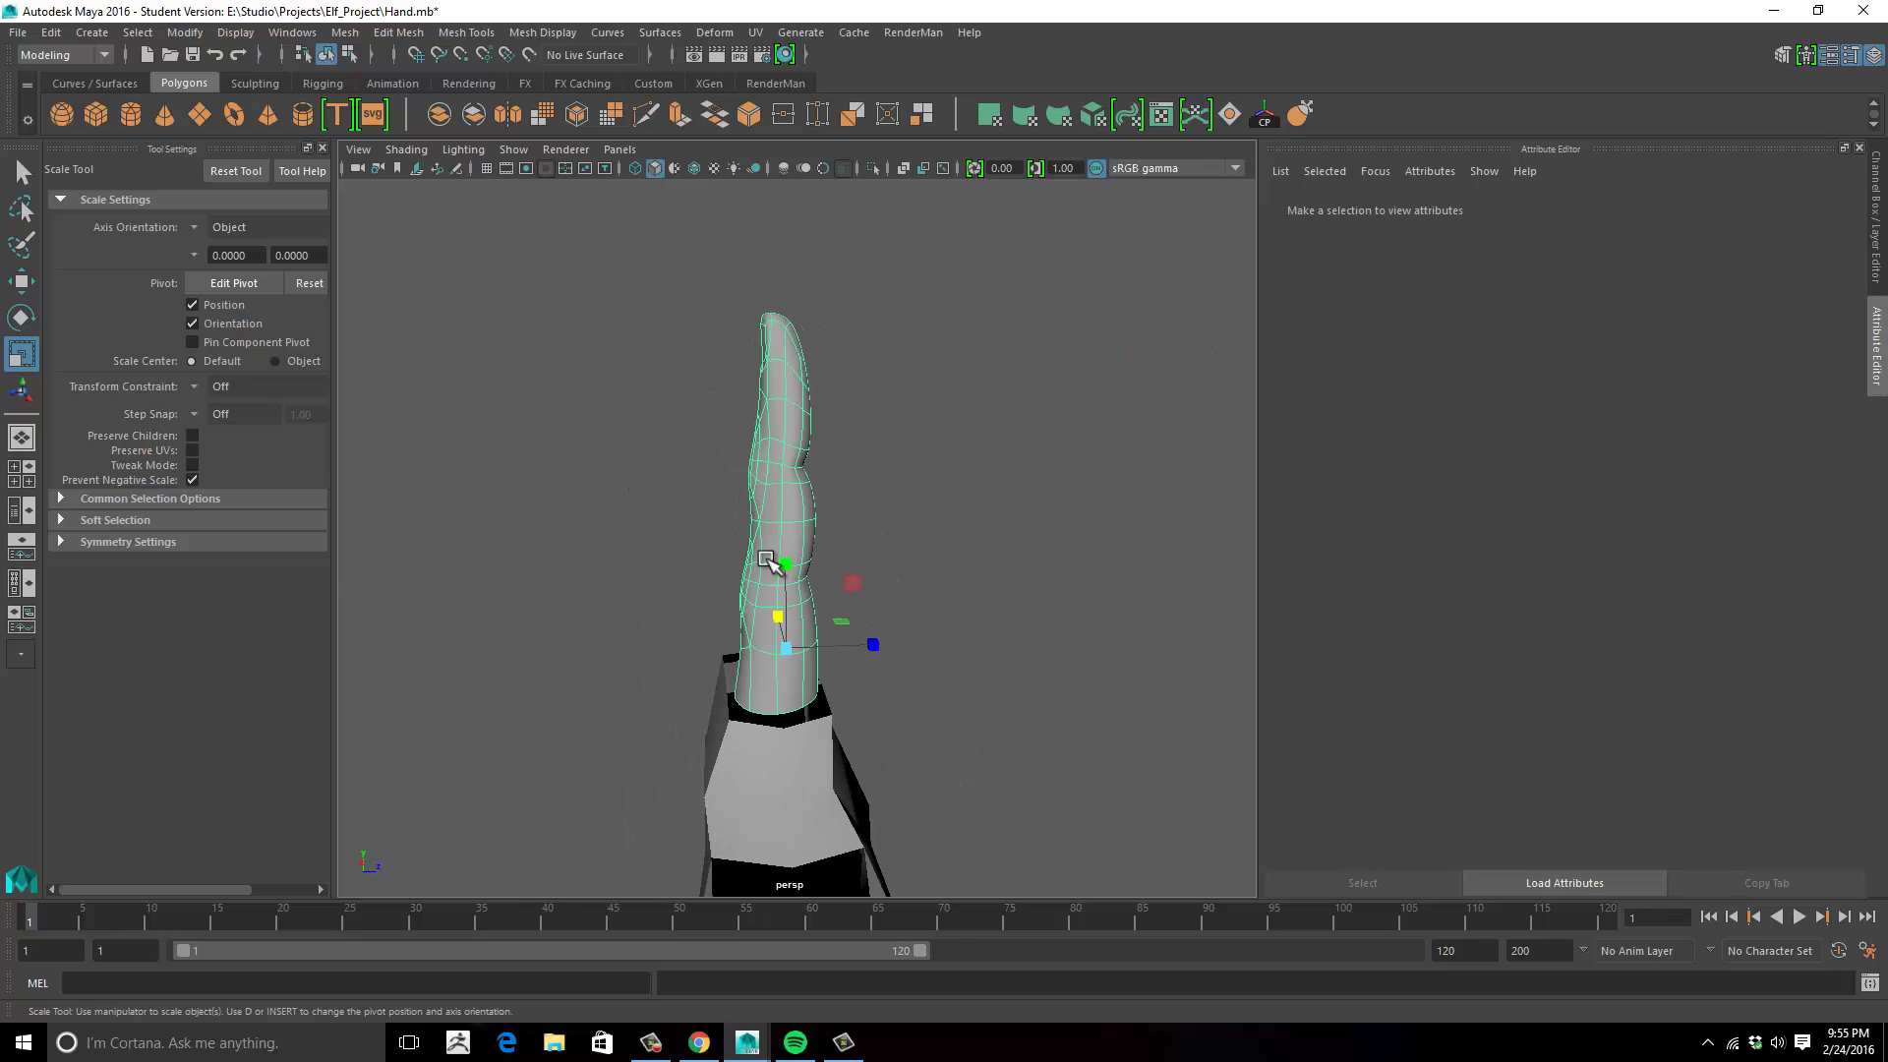
left_click_drag(842, 540, 777, 257, "alt")
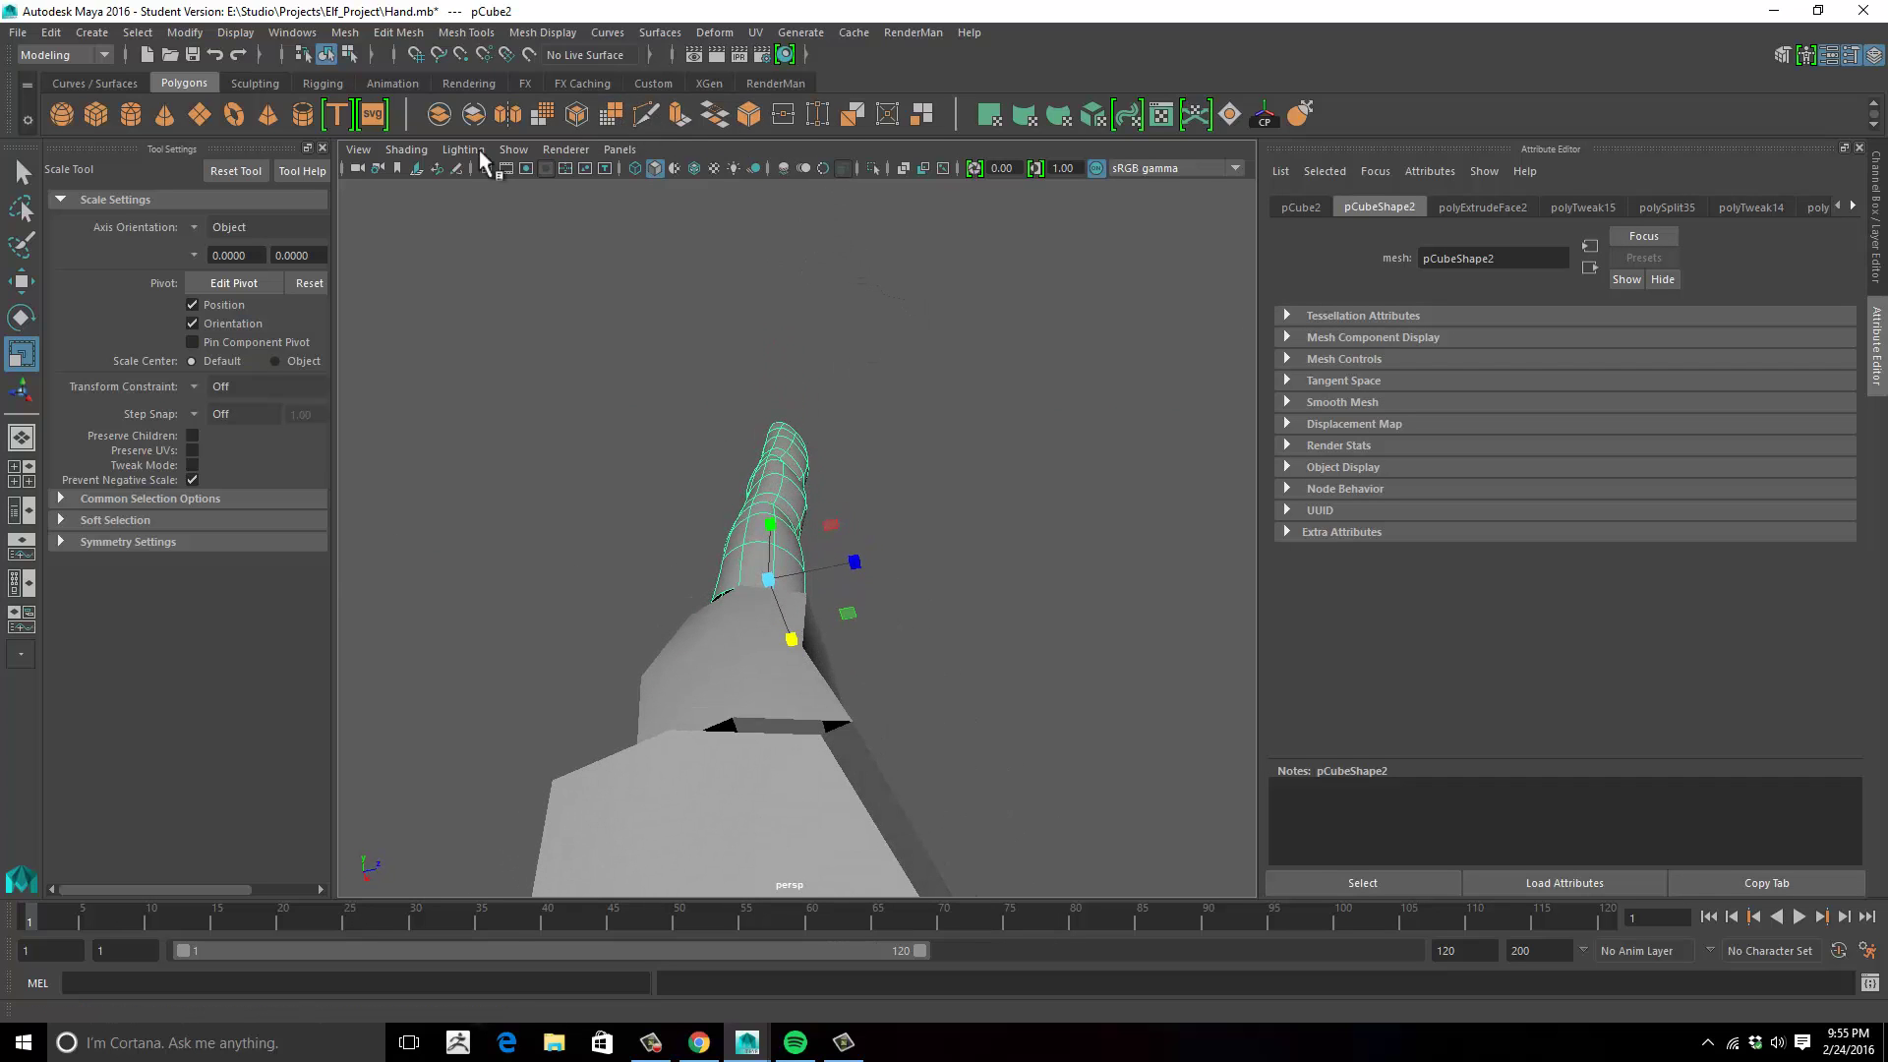
Sculpt the upper segment of the smoothed finger with the Grab Tool at size 0.419 and strength 100.
left_click(1299, 114)
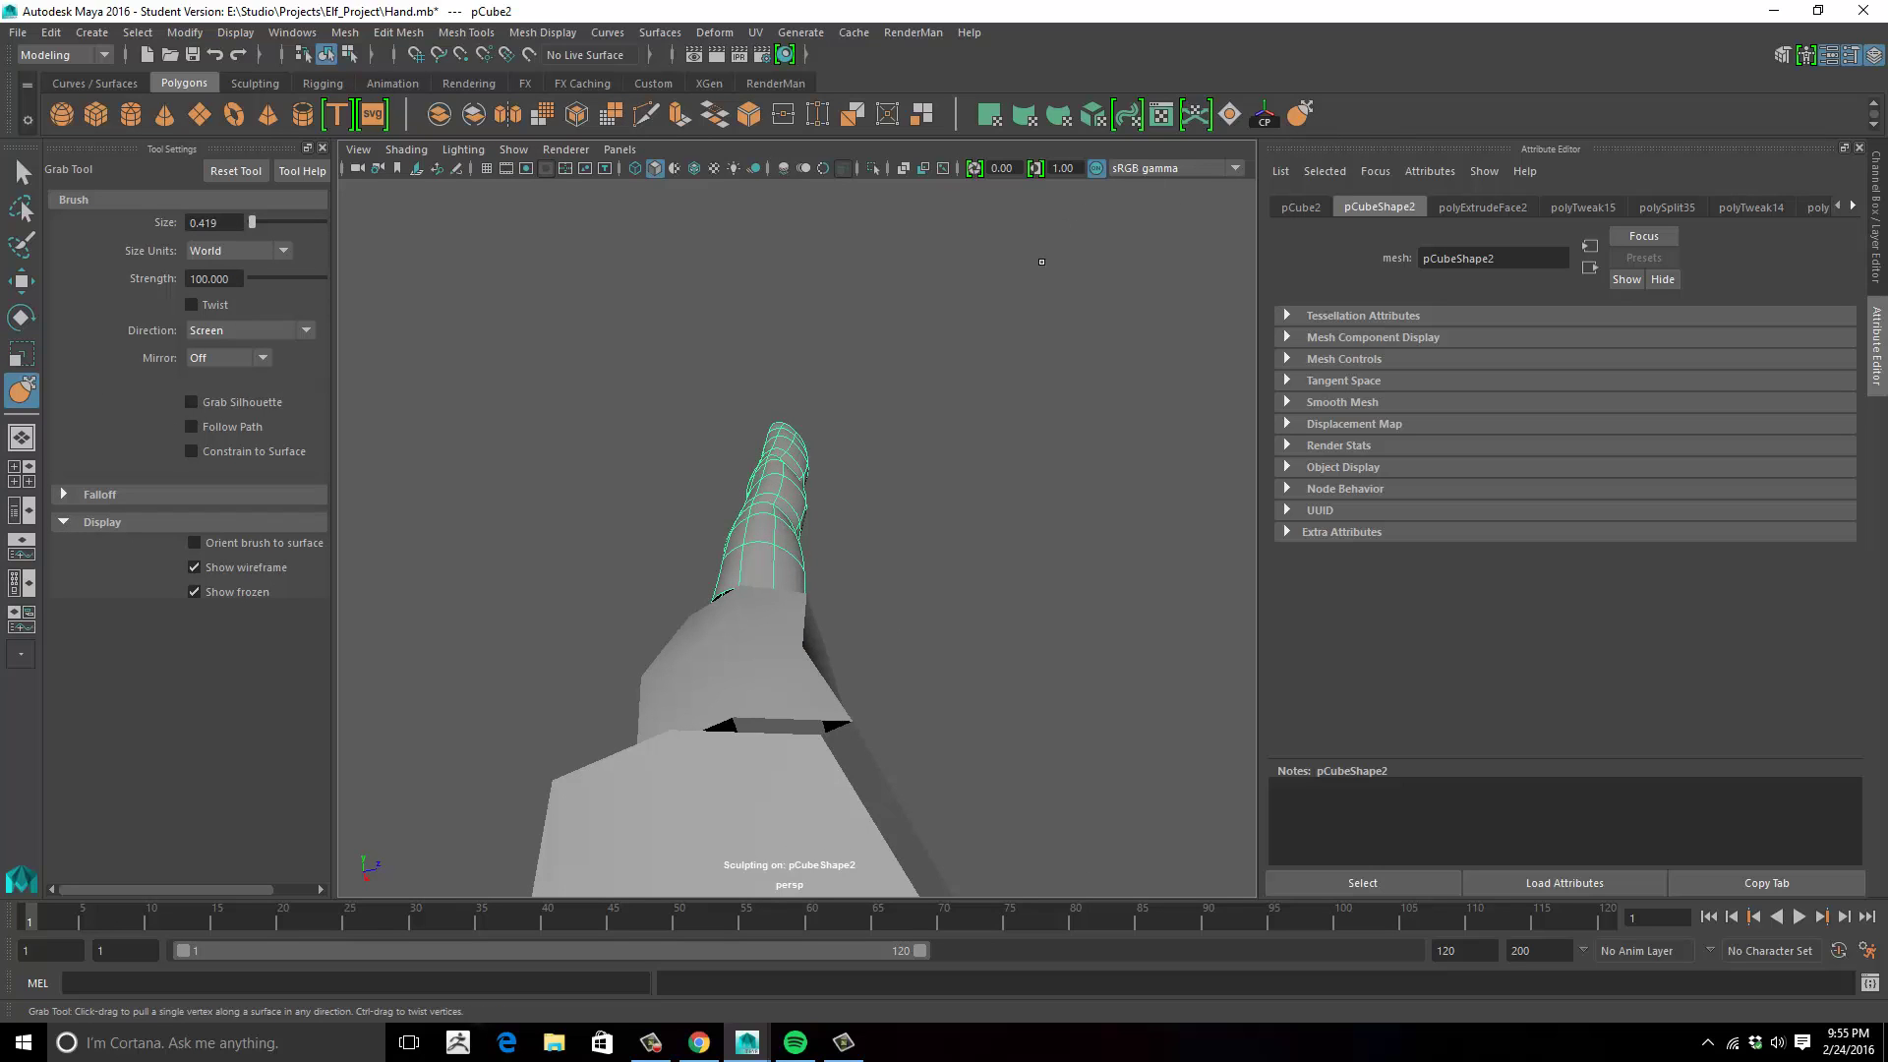
mouse_move(745, 487)
left_mouse_down("alt")
mouse_move(974, 493)
mouse_move(811, 512)
mouse_move(745, 565)
left_mouse_up("alt")
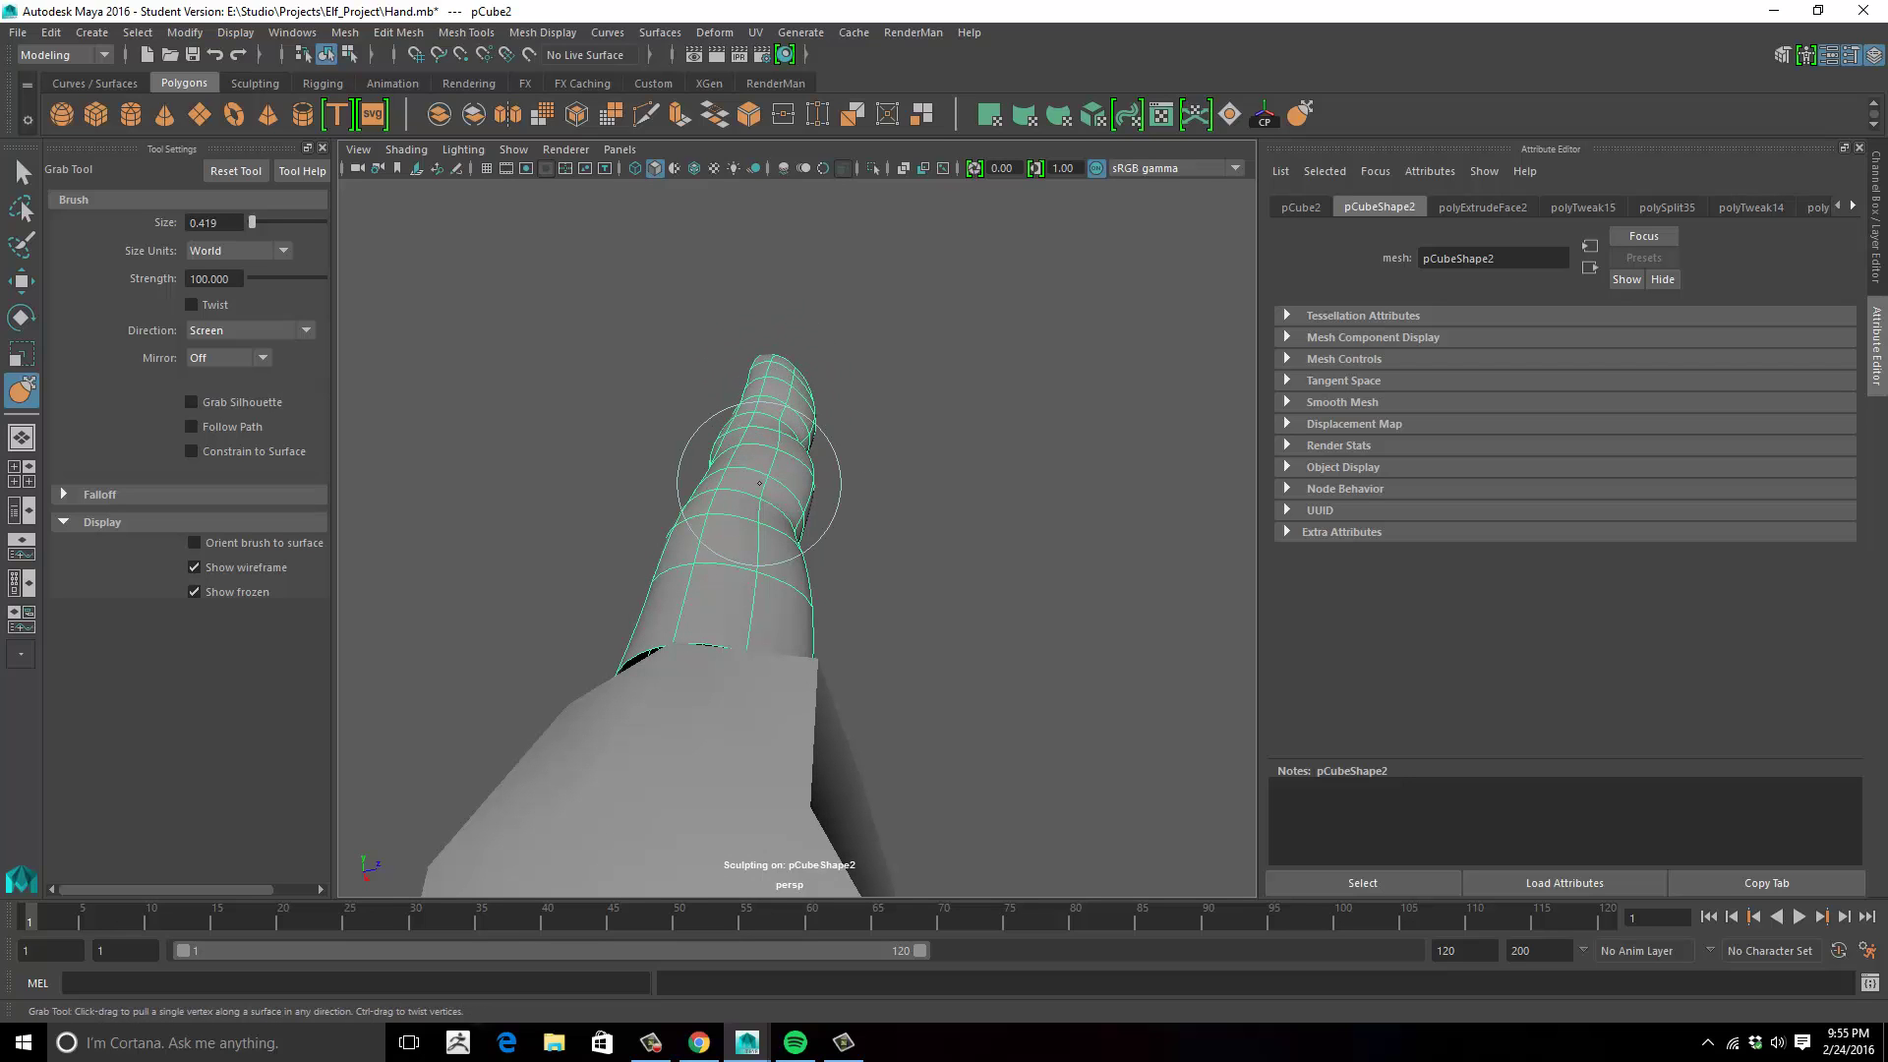
mouse_move(795, 520)
left_mouse_down("alt")
mouse_move(817, 586)
mouse_move(926, 511)
left_mouse_up("alt")
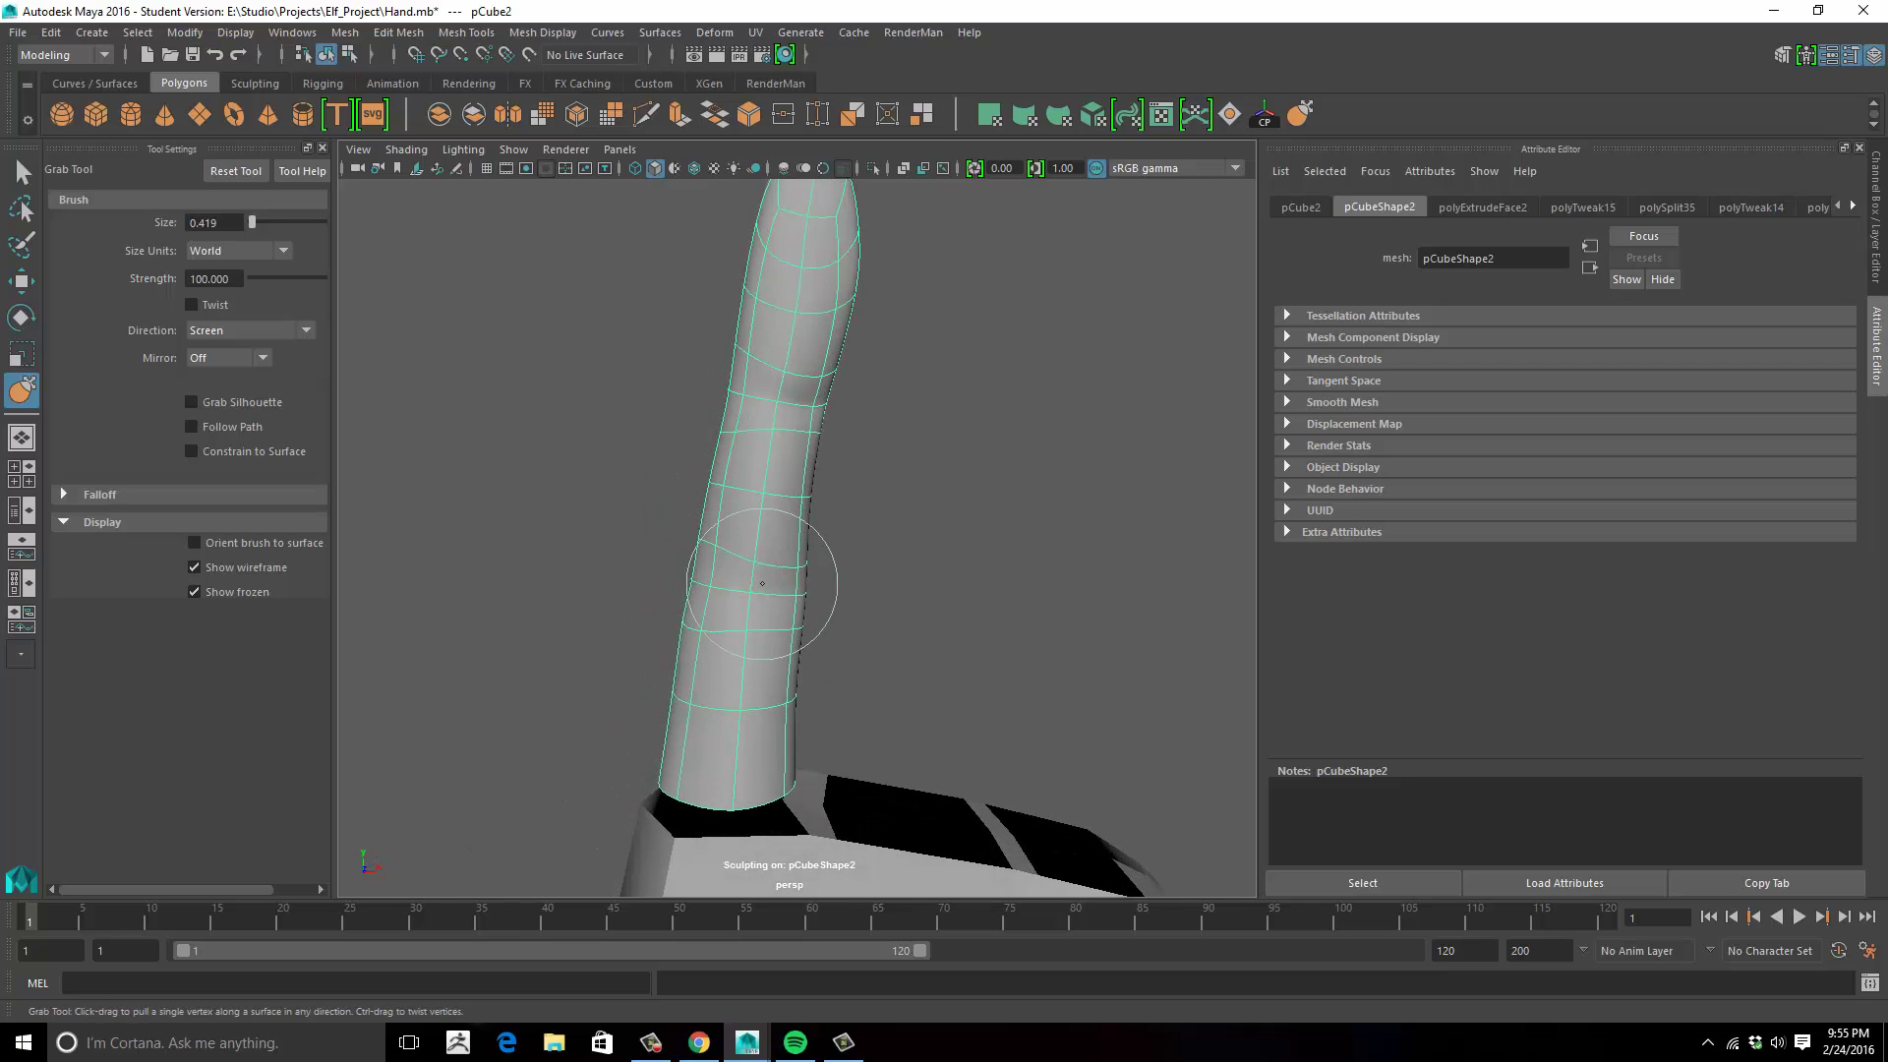
left_click_drag(762, 583, 811, 669, "alt")
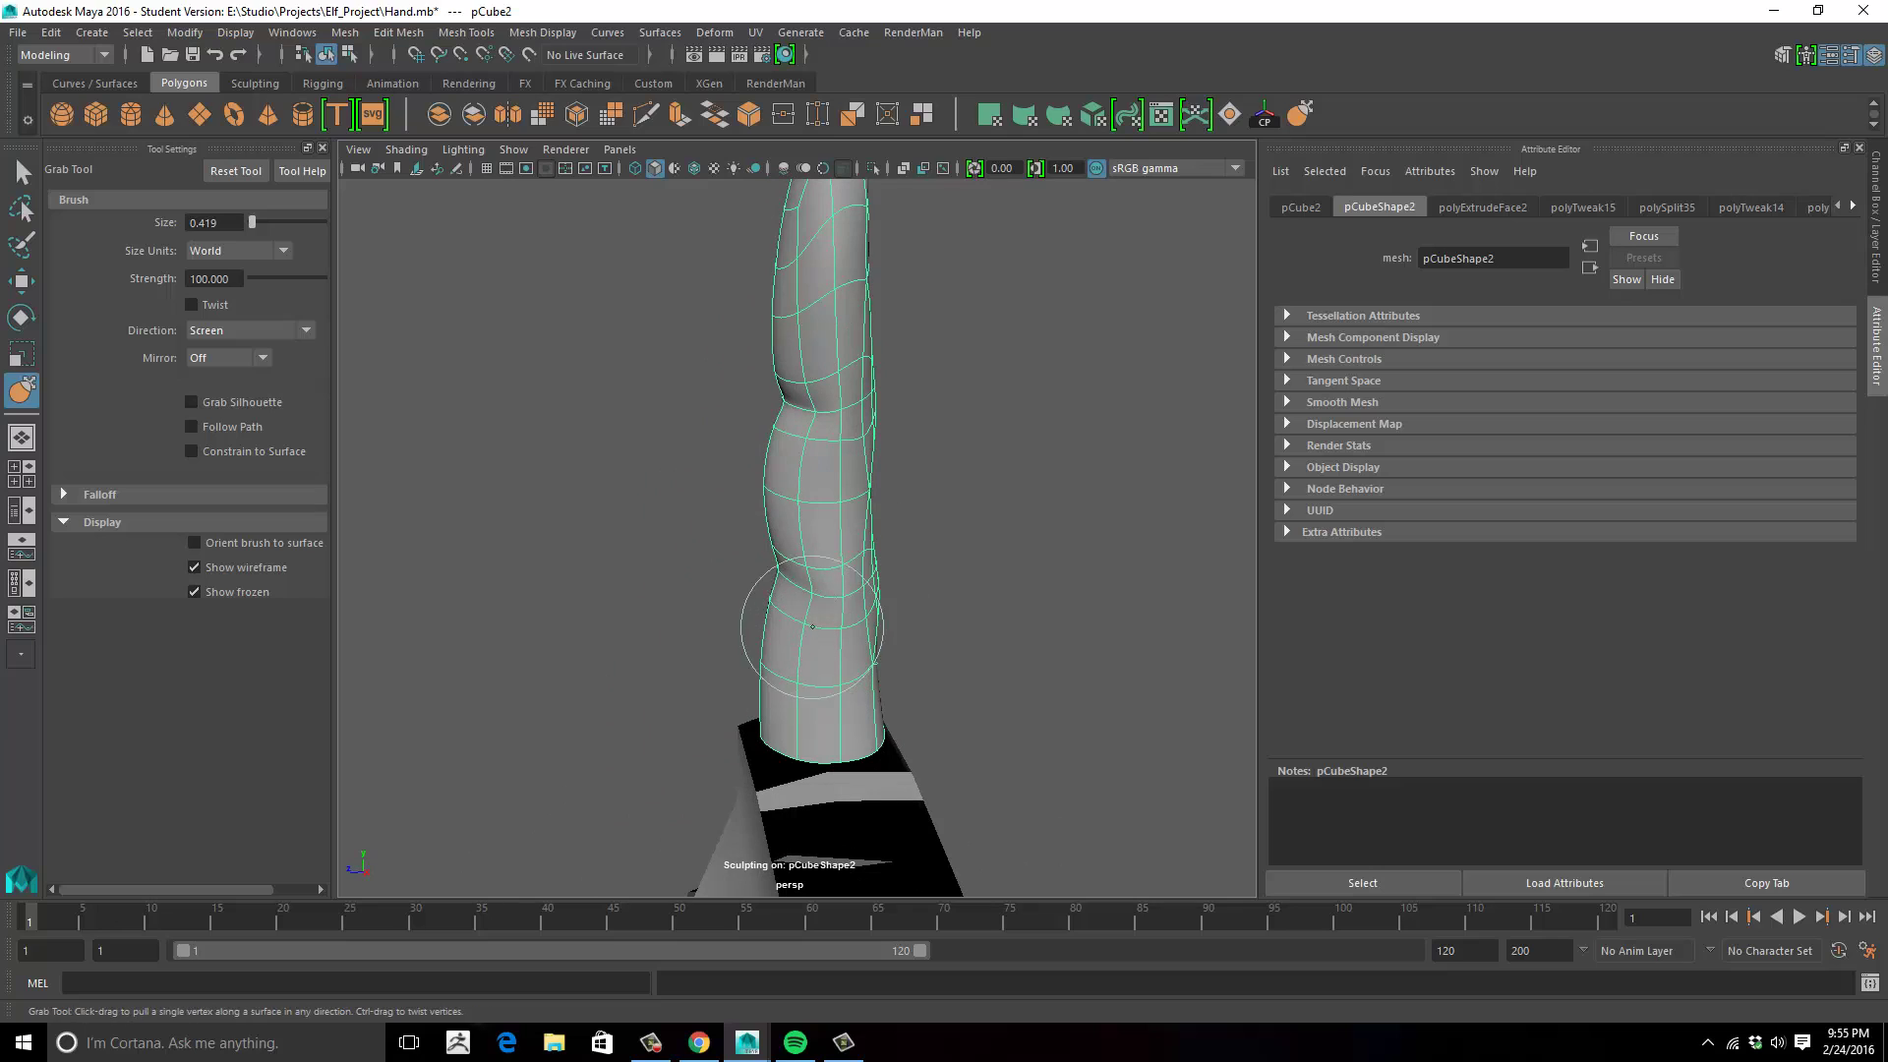
mouse_move(815, 439)
left_mouse_down()
mouse_move(816, 405)
mouse_move(842, 476)
mouse_move(855, 434)
left_mouse_up()
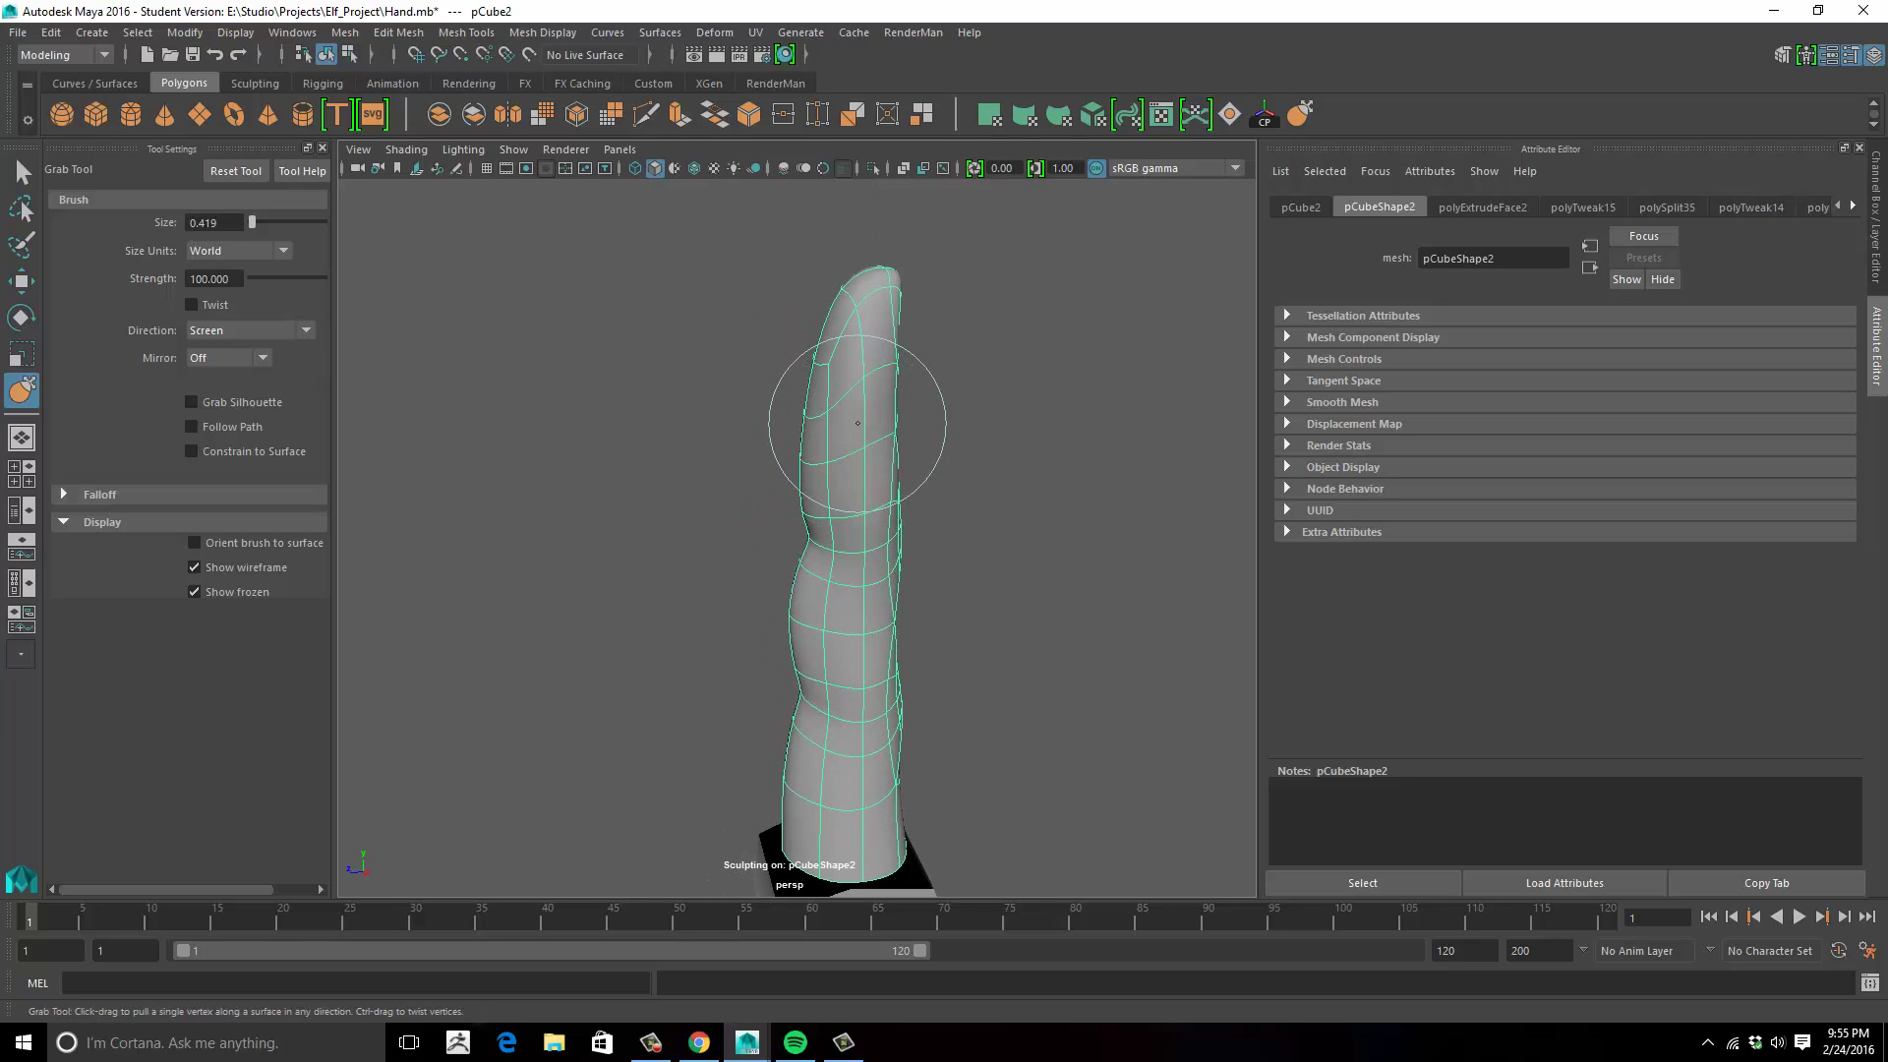
left_click_drag(989, 443, 956, 377, "alt")
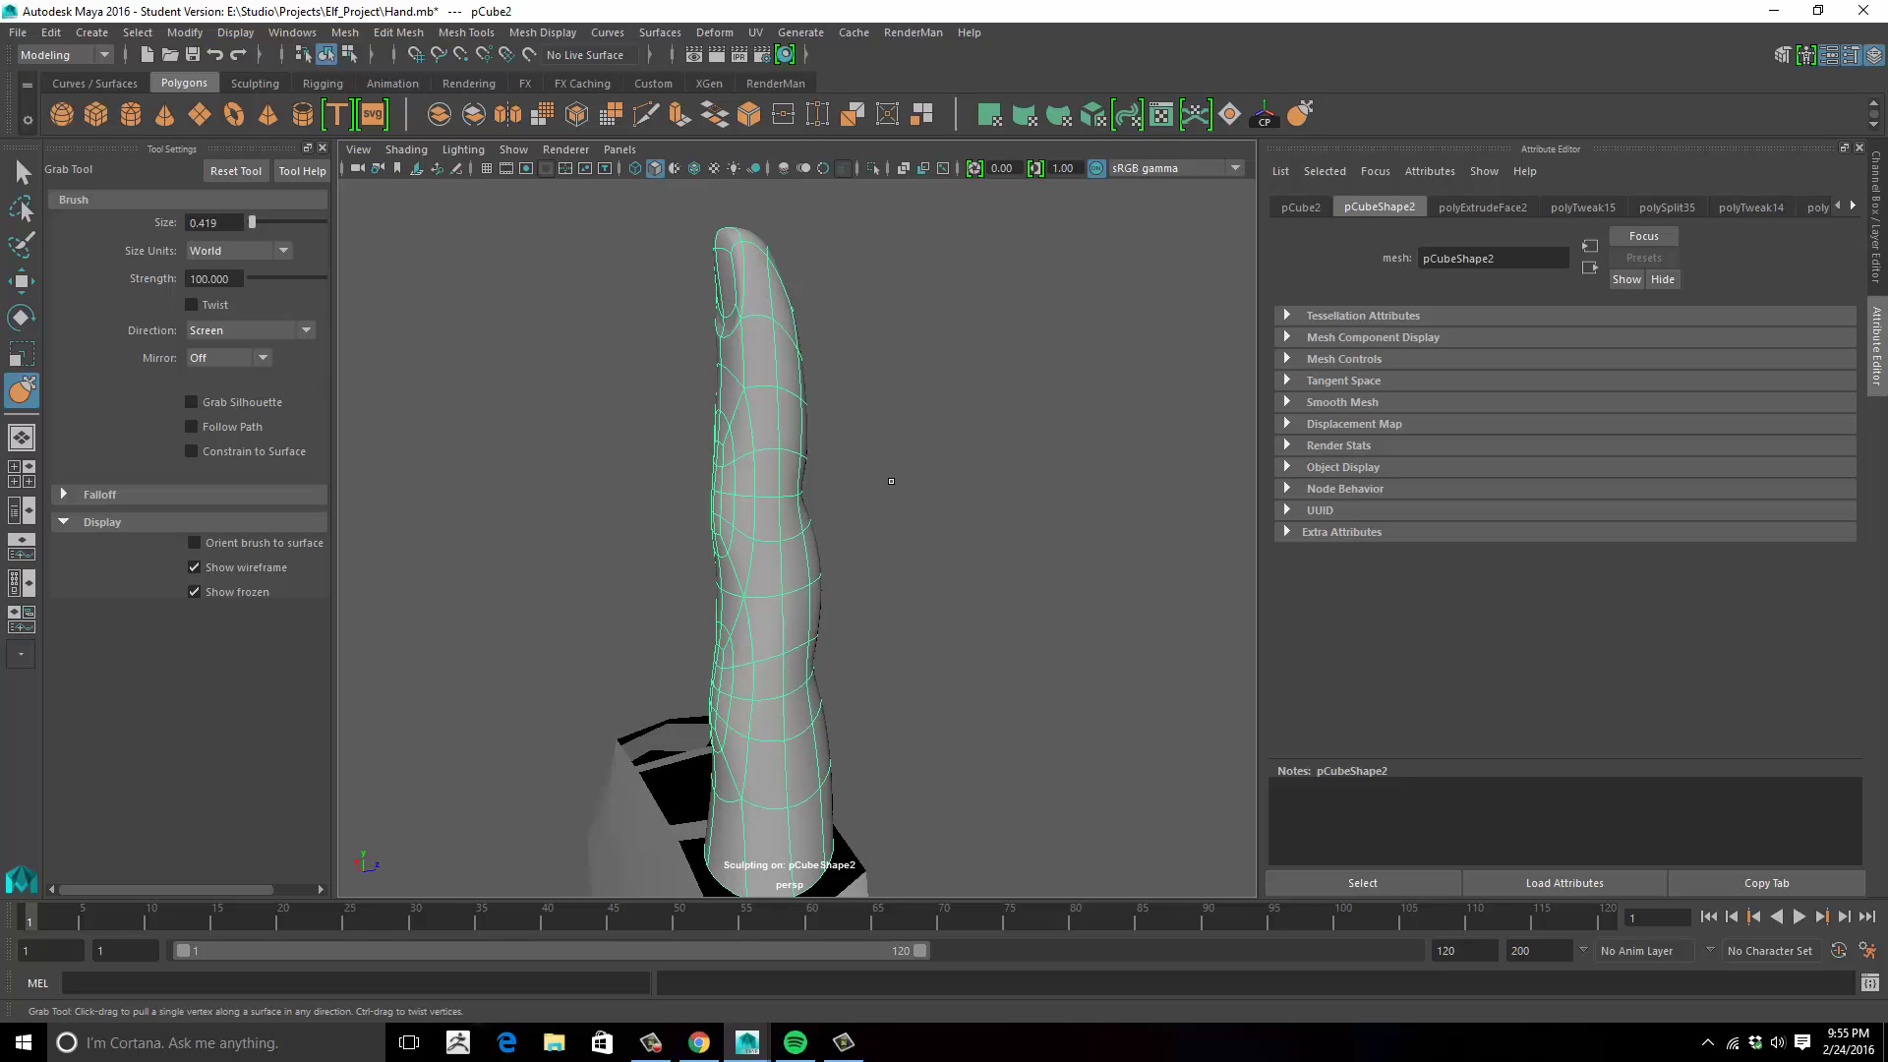
Show the finger unsmoothed and move the vertices on the finger pad just below the tip upward.
left_click_drag(891, 481, 977, 451, "alt")
key("1")
key("w")
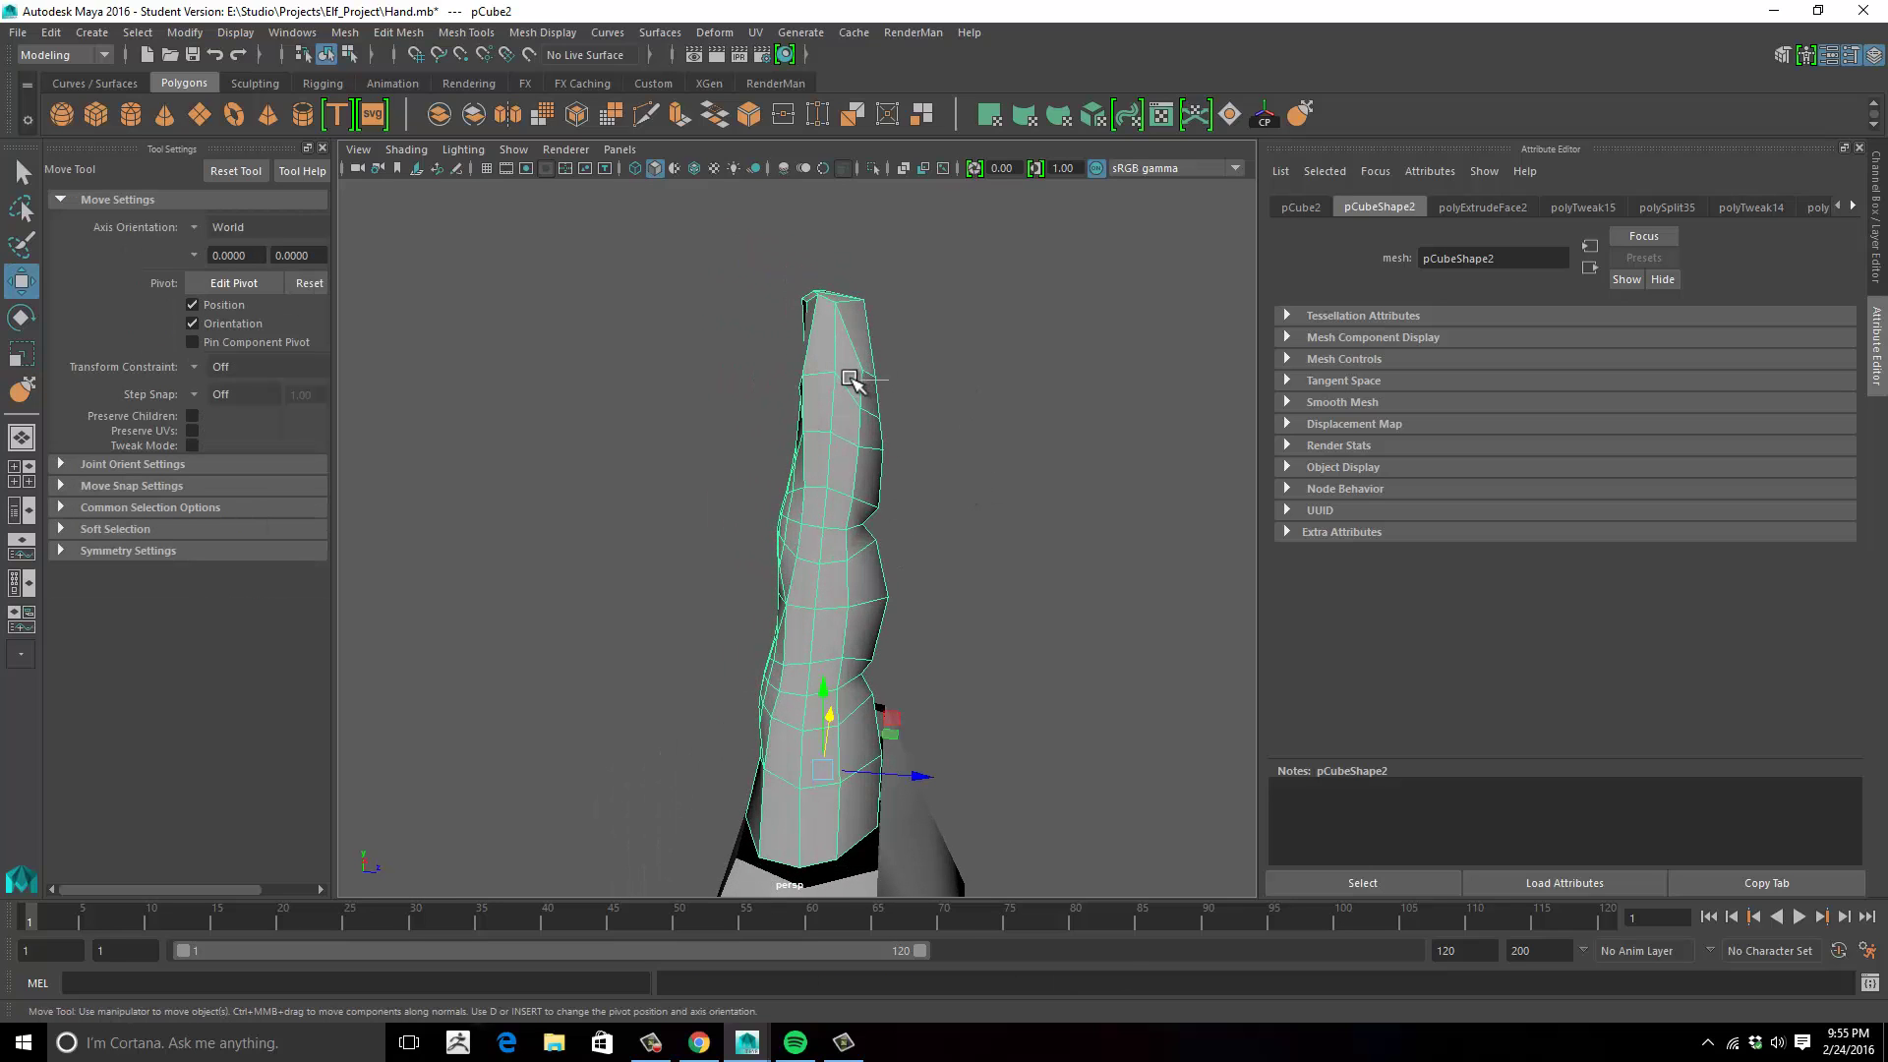
right_click_drag(850, 379, 821, 383)
left_click_drag(864, 366, 887, 400)
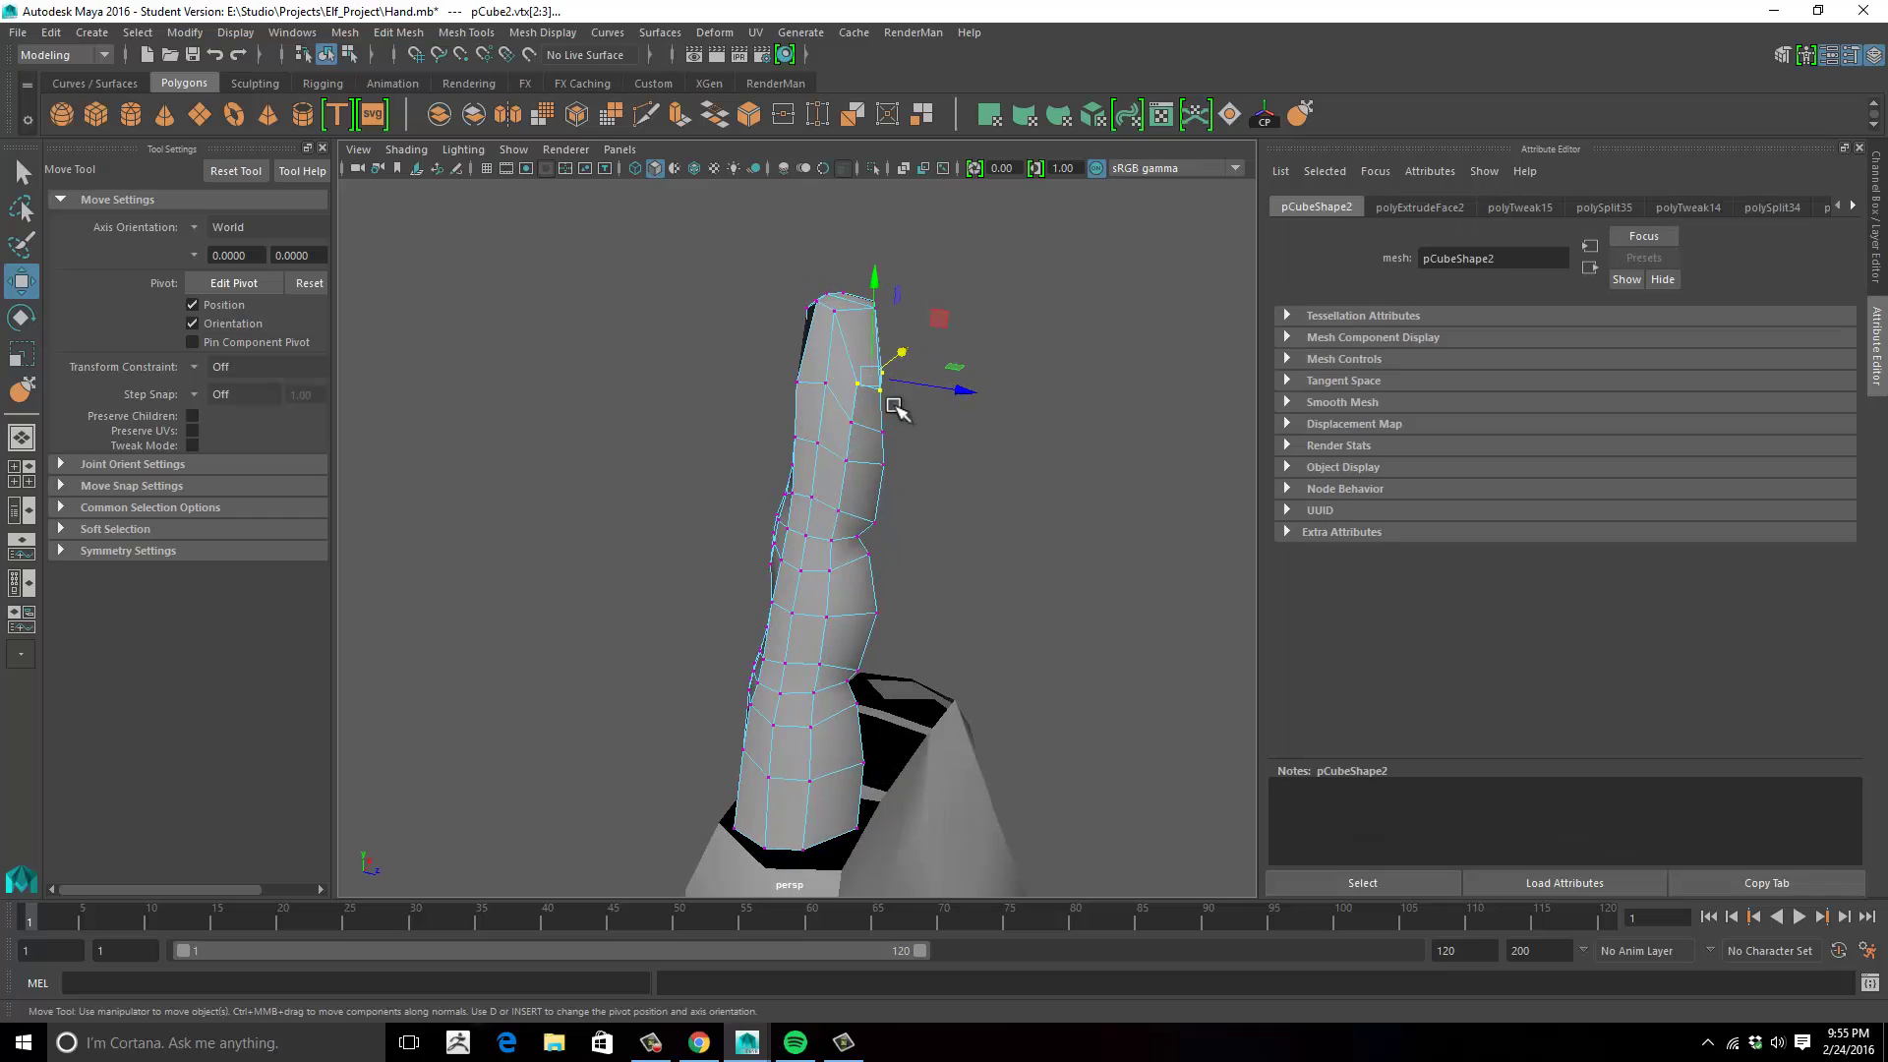
left_click_drag(879, 315, 843, 426)
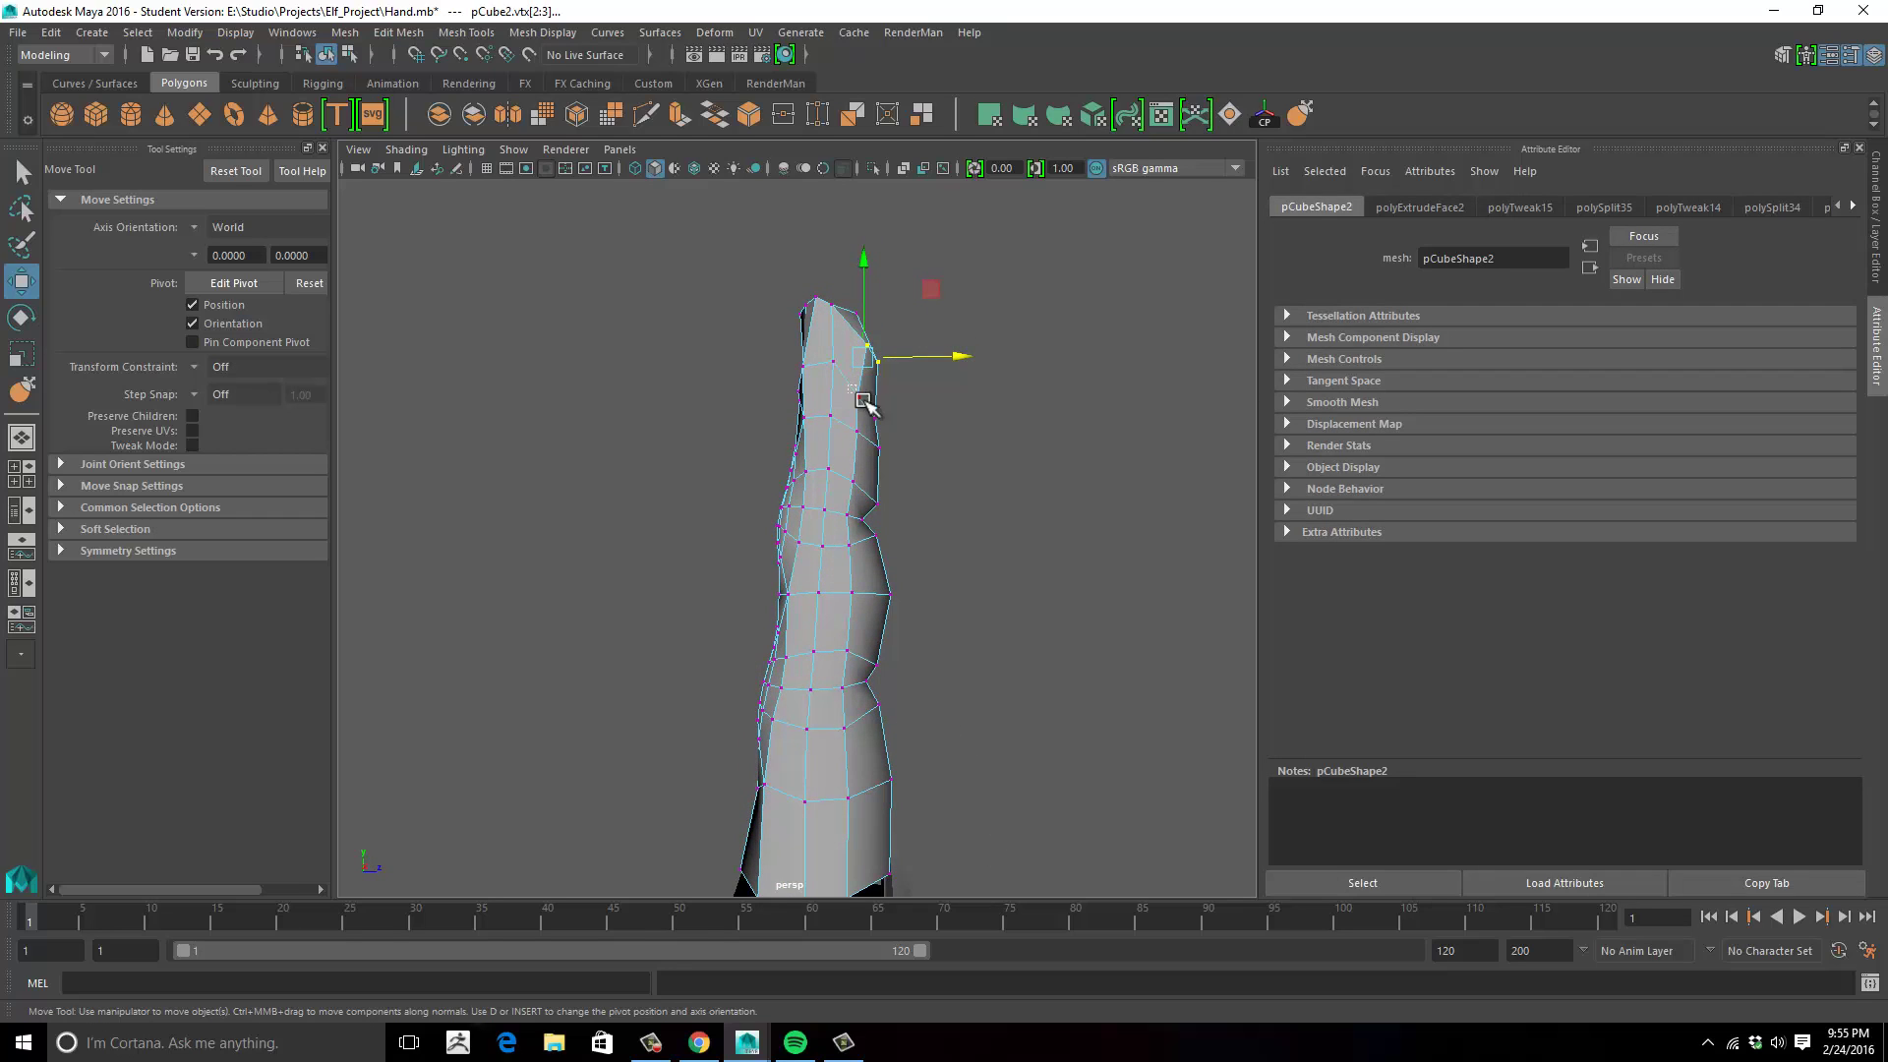
Raise the vertices just above the upper joint crease and reposition the finger pad's side vertices to round its profile.
left_click_drag(959, 423, 844, 505)
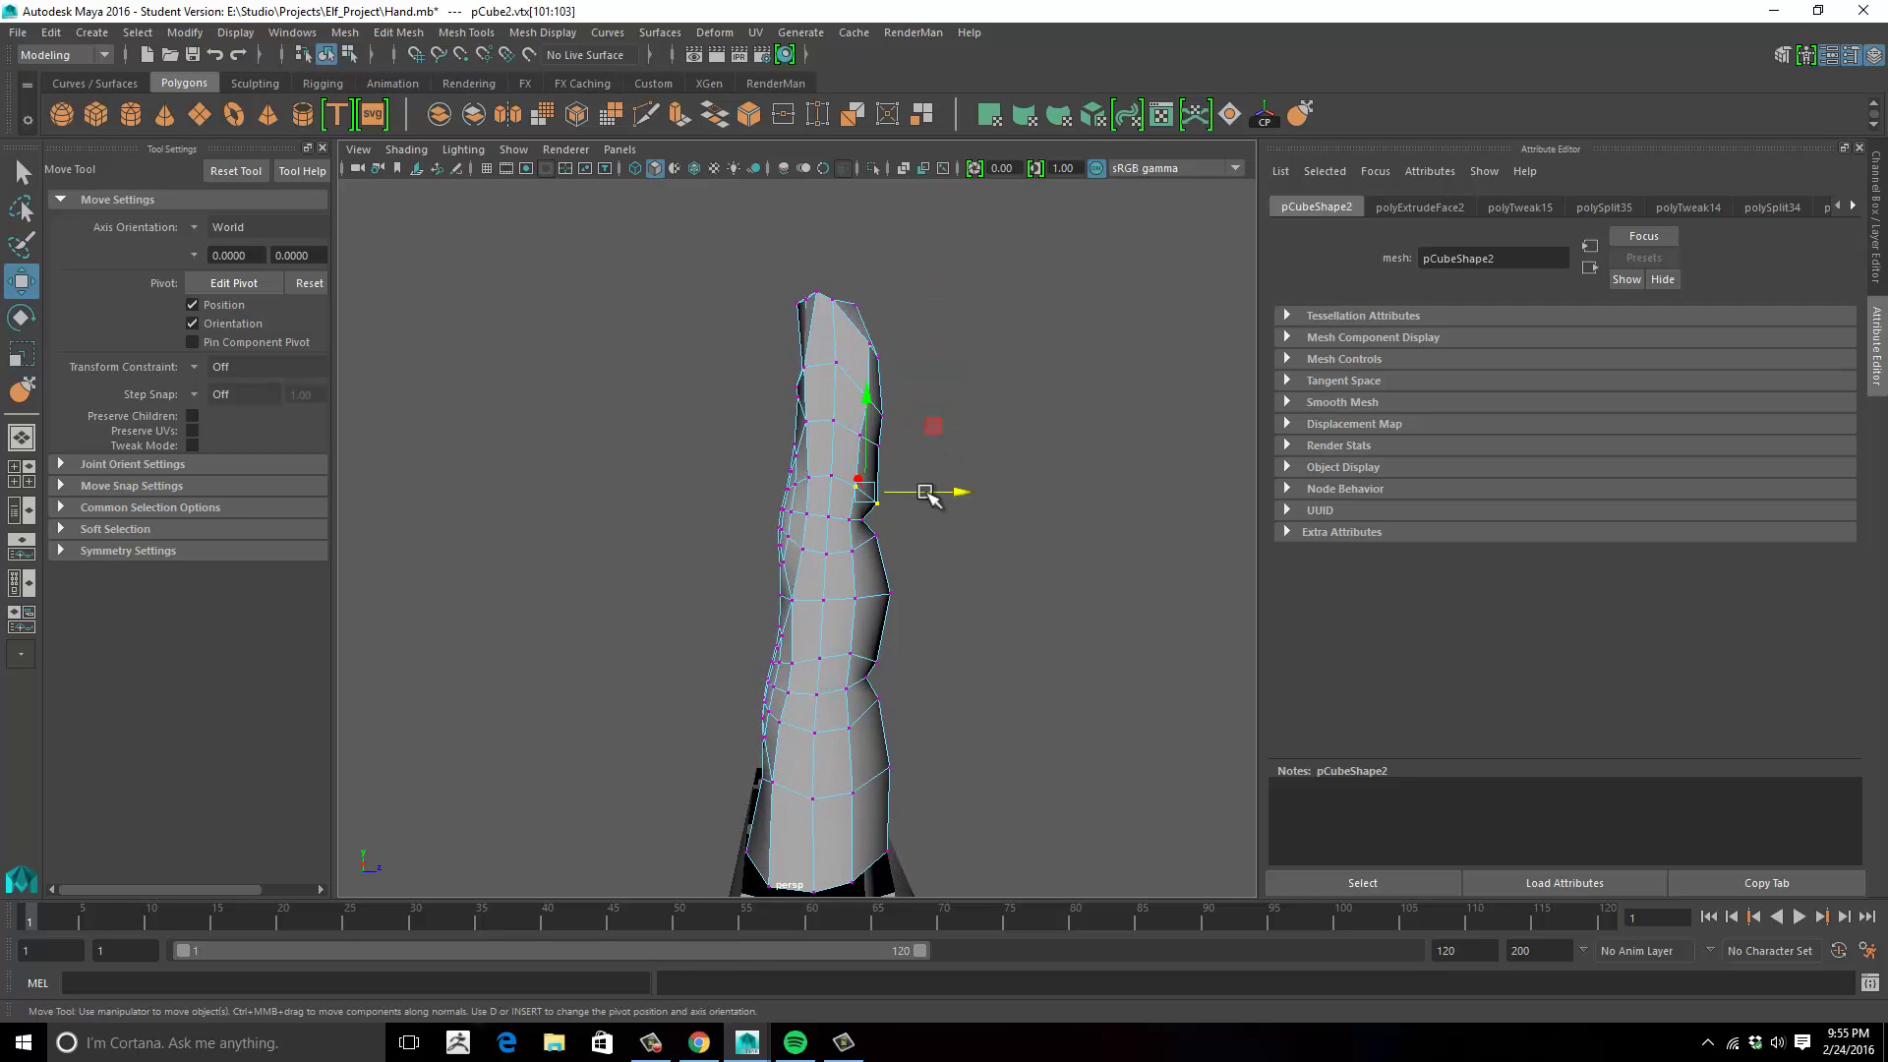
left_click_drag(875, 405, 875, 398)
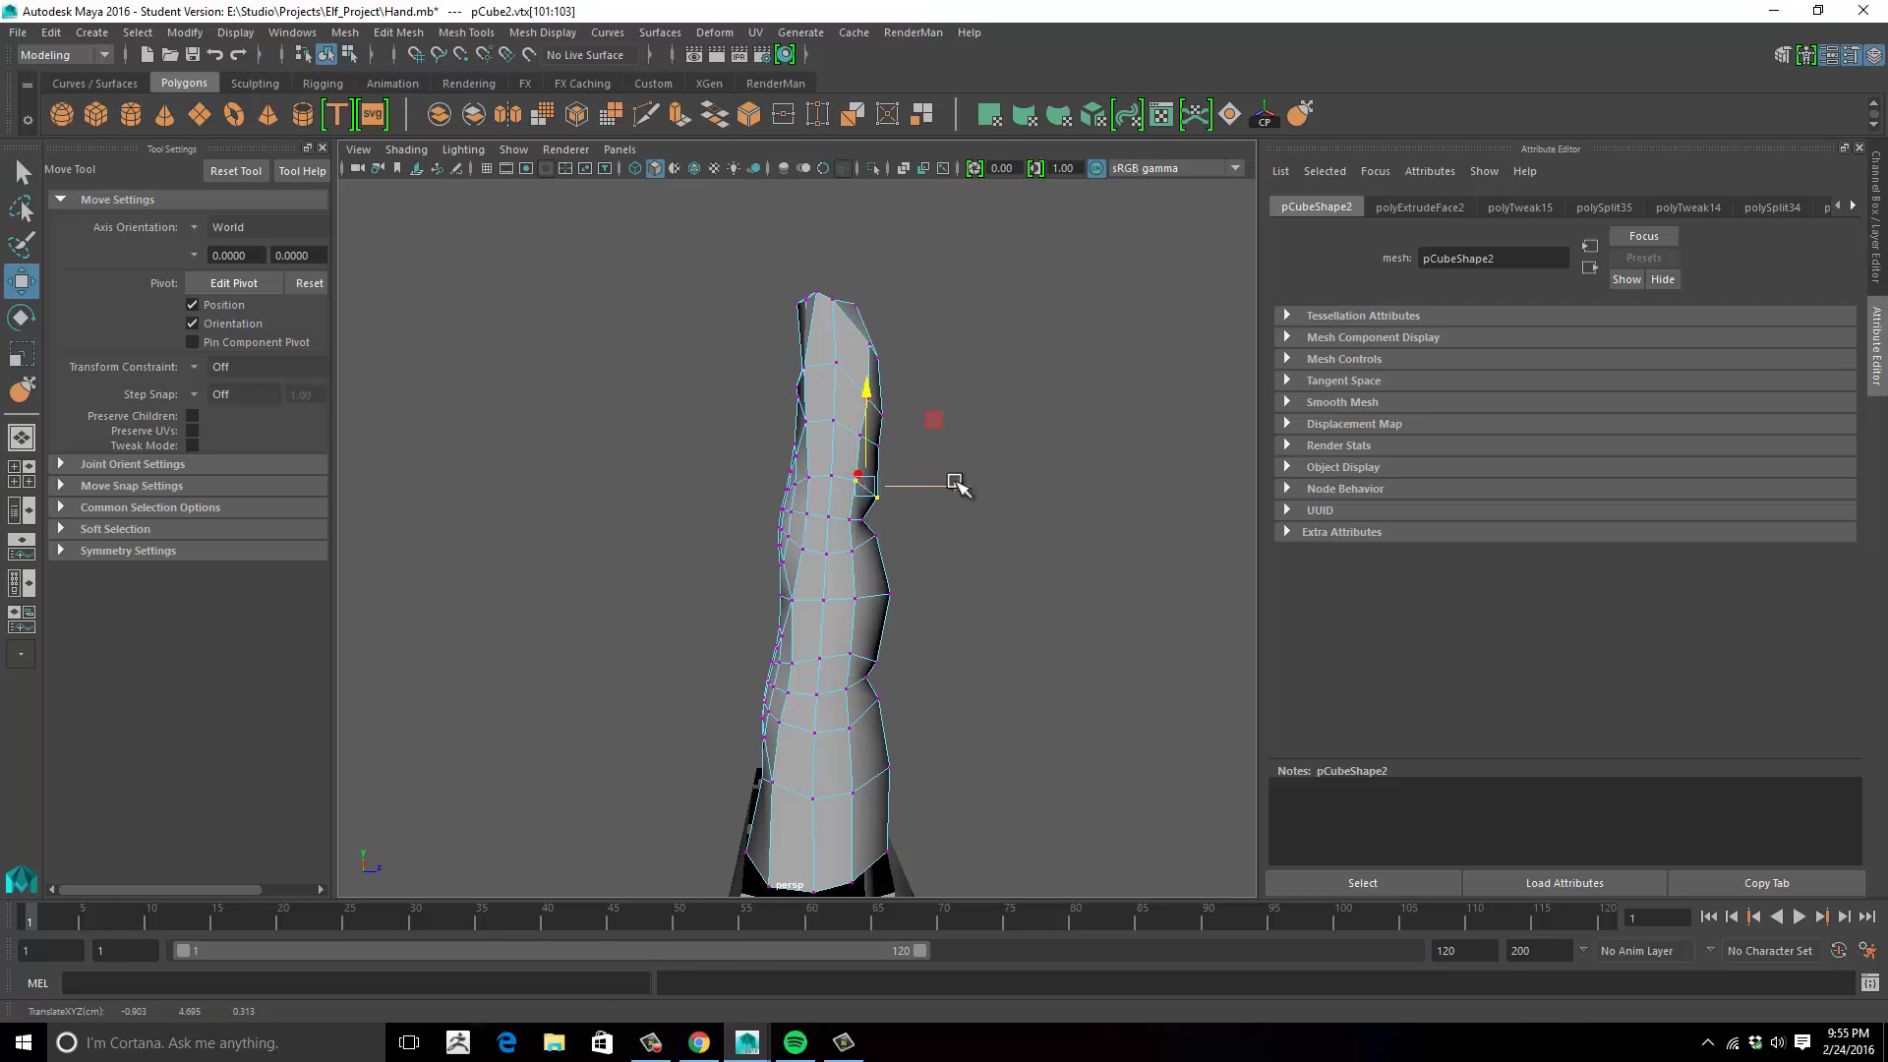
left_click_drag(986, 578, 1013, 534, "alt")
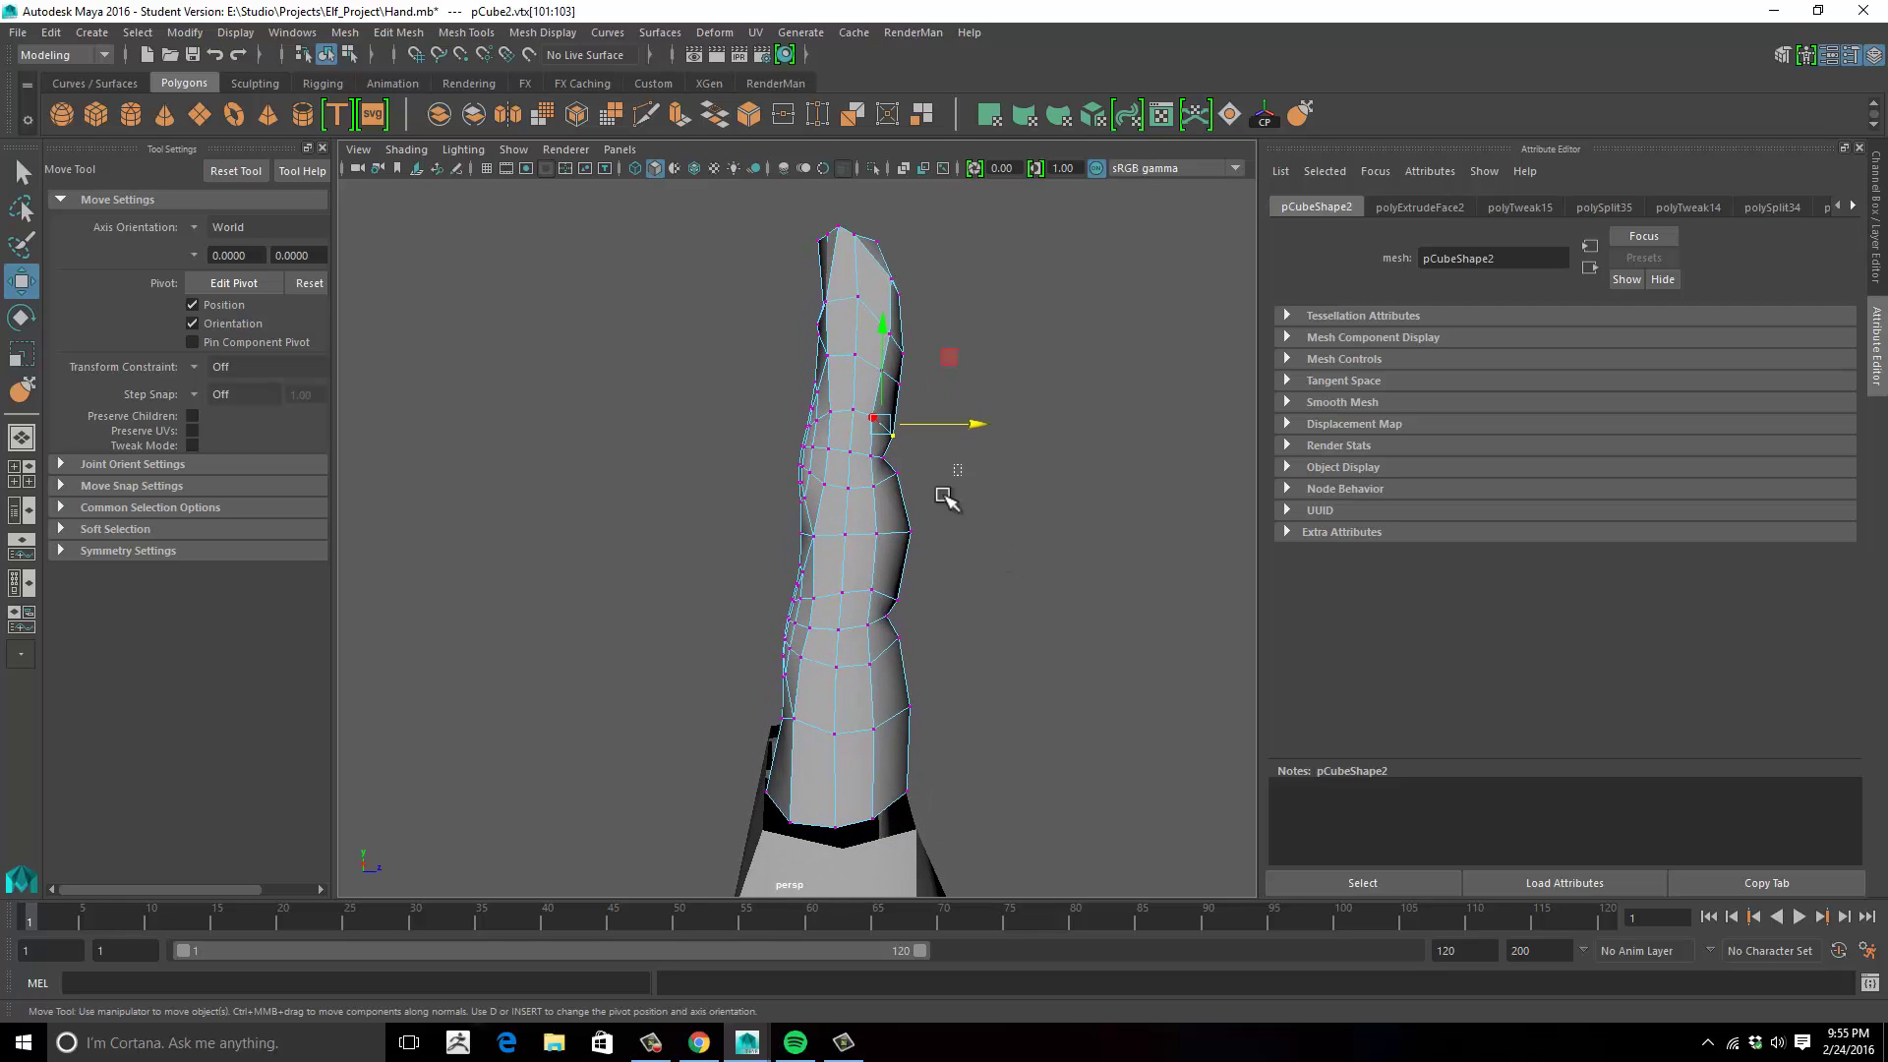
left_click_drag(885, 596, 887, 597)
left_click_drag(1005, 547, 721, 431)
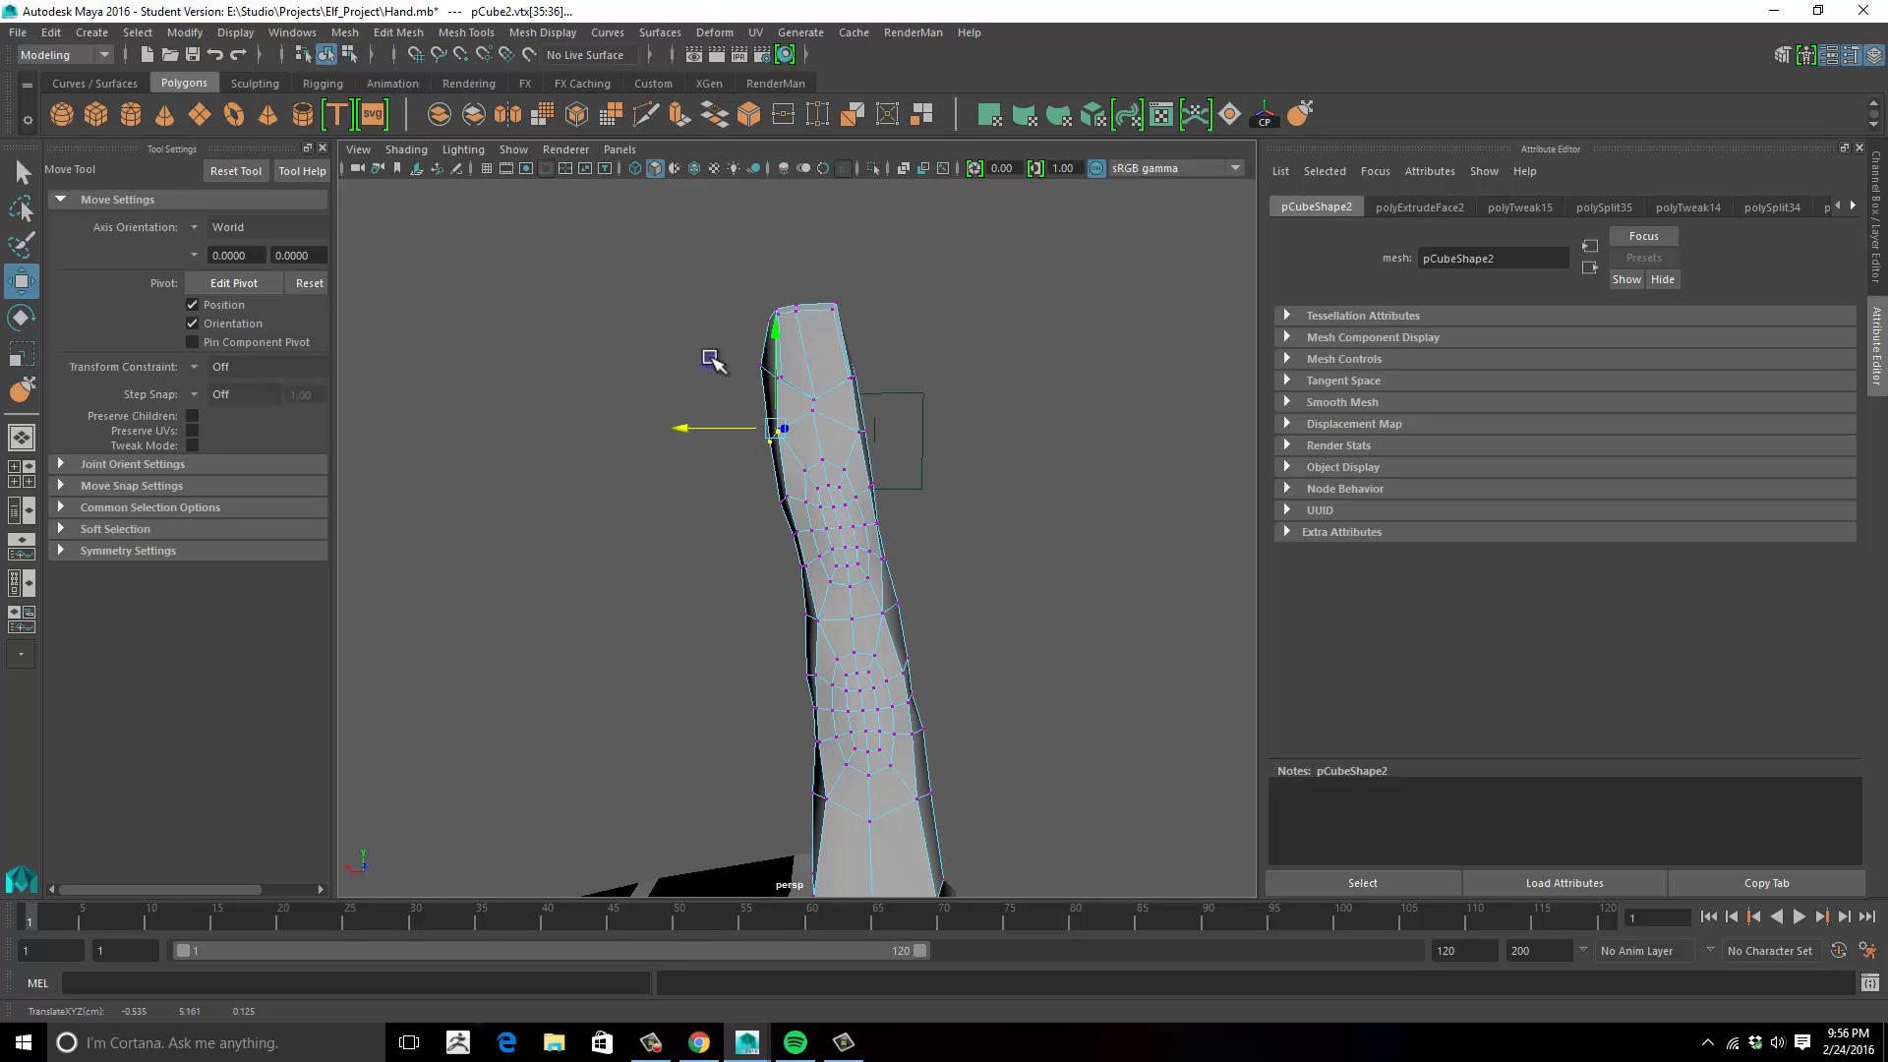
left_click_drag(710, 359, 730, 317)
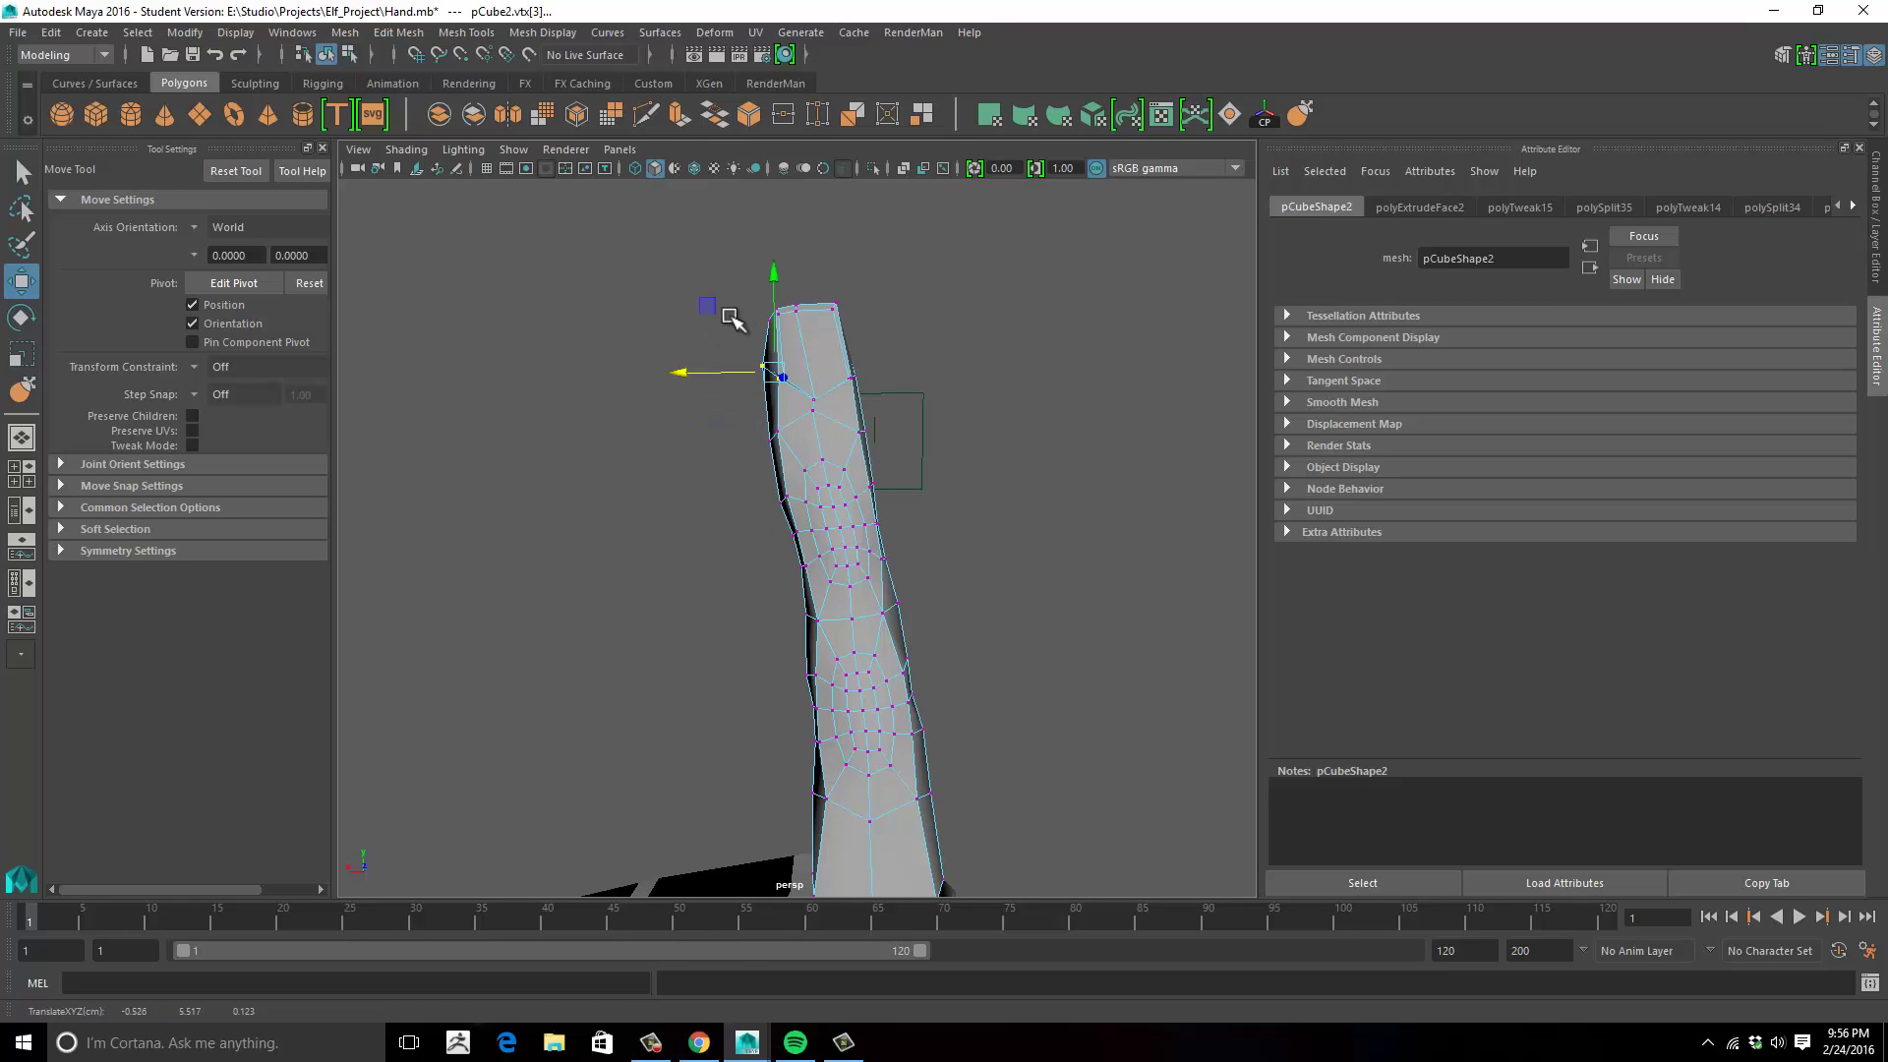
Check the reshaped finger against the palm from several sides and return it to object selection.
left_click_drag(702, 430, 863, 385, "alt")
right_click_drag(953, 477, 972, 425, "alt")
left_click_drag(972, 425, 803, 620, "alt")
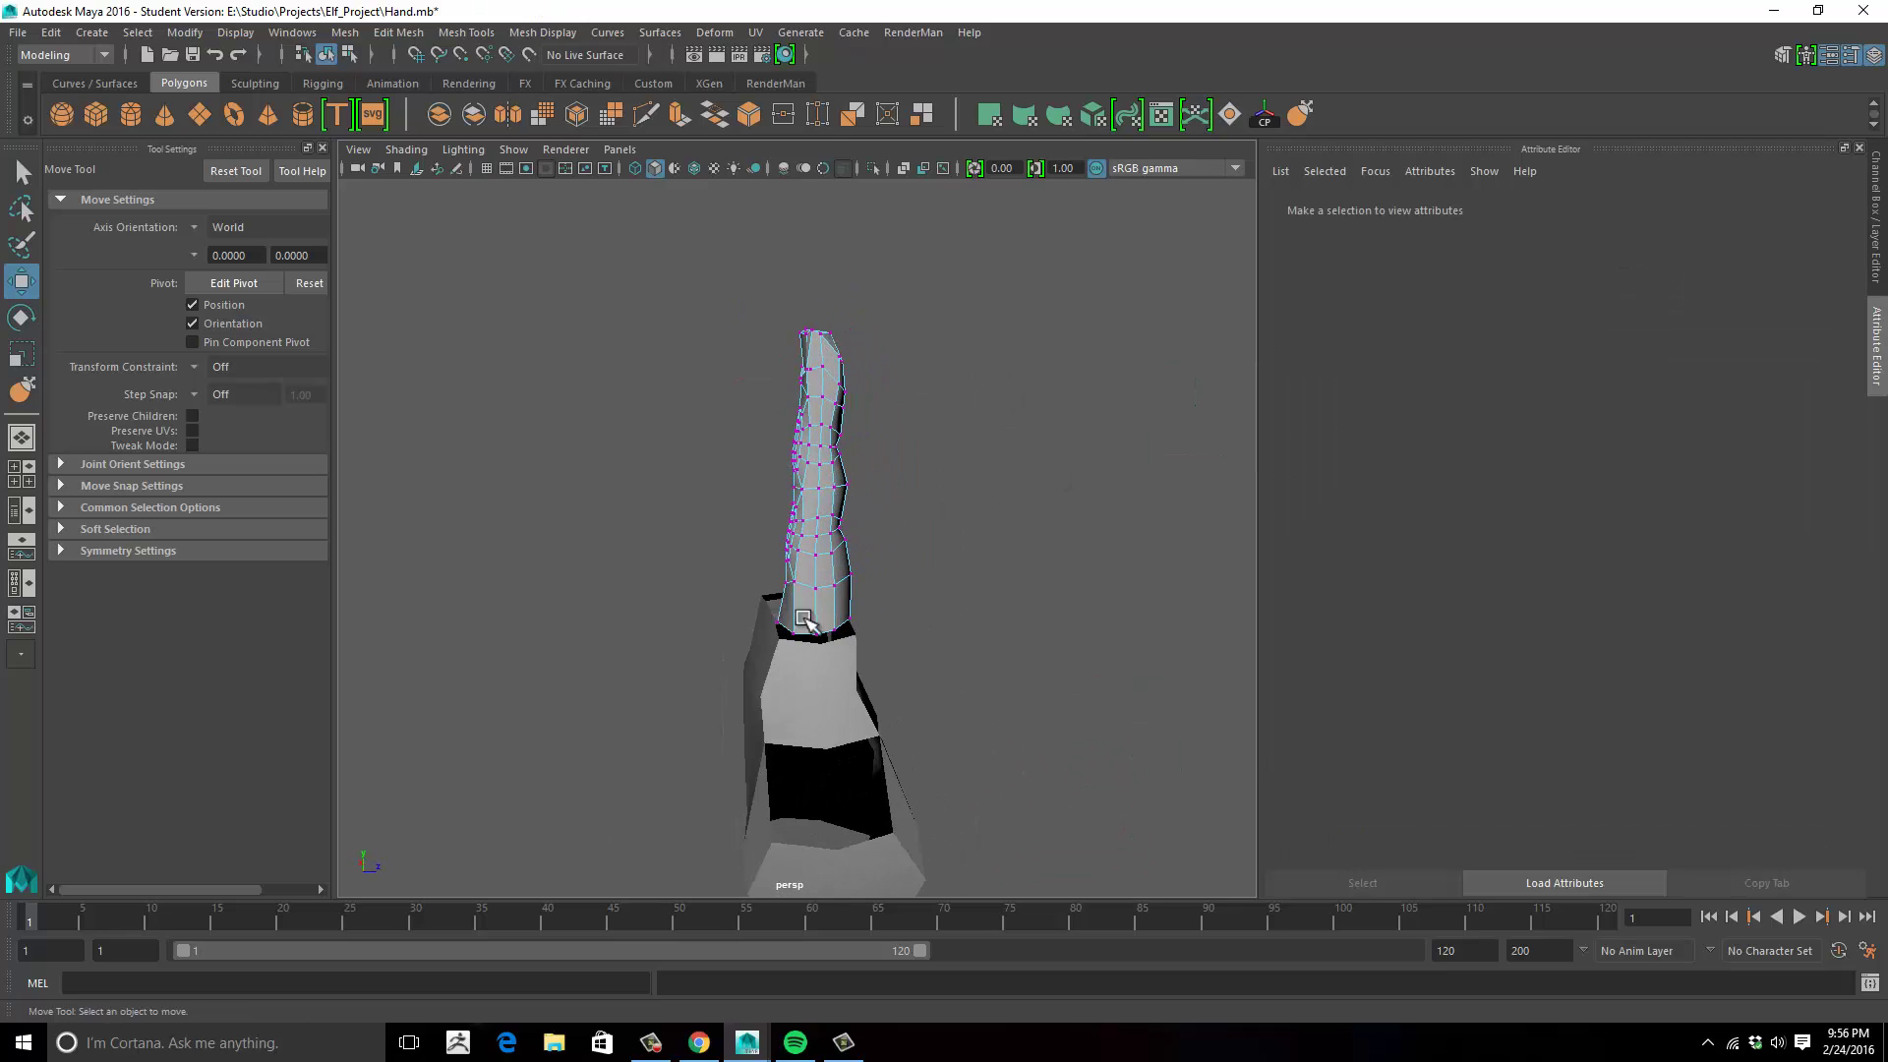
left_click_drag(774, 701, 808, 536, "alt")
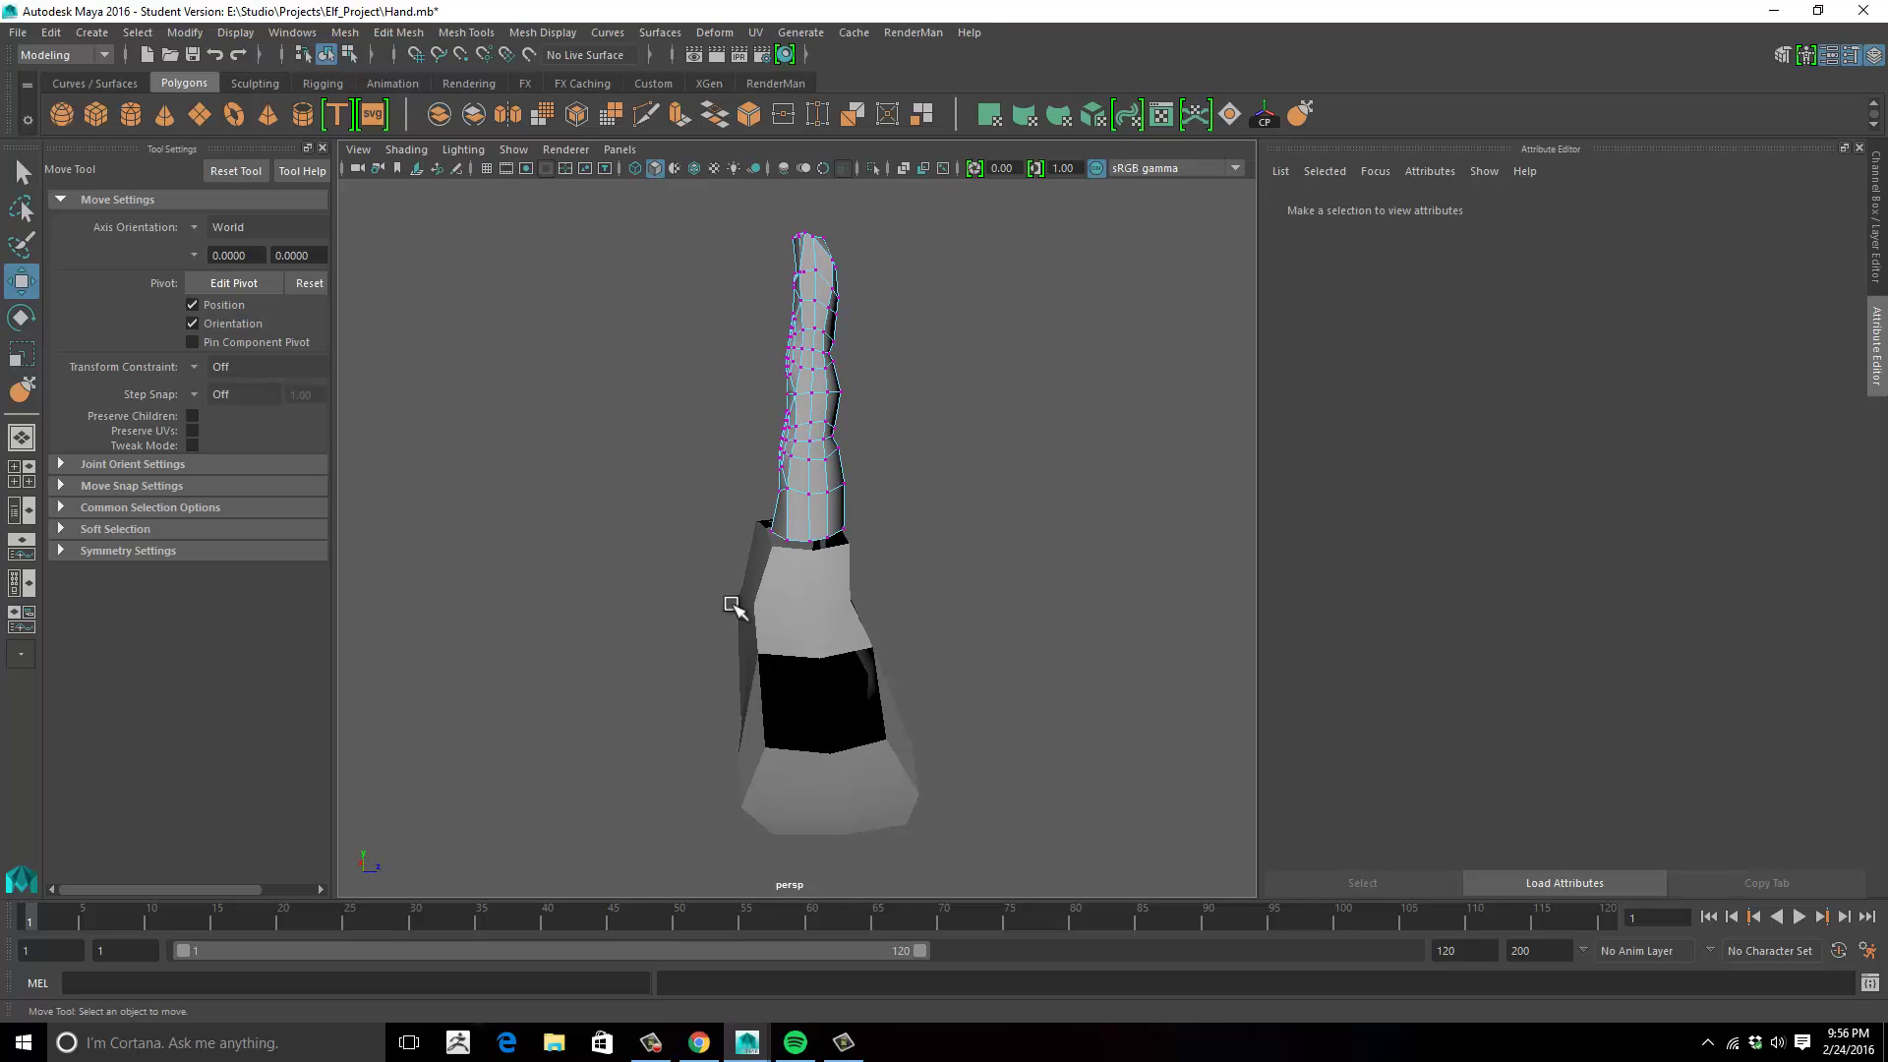
left_click_drag(731, 605, 901, 606, "alt")
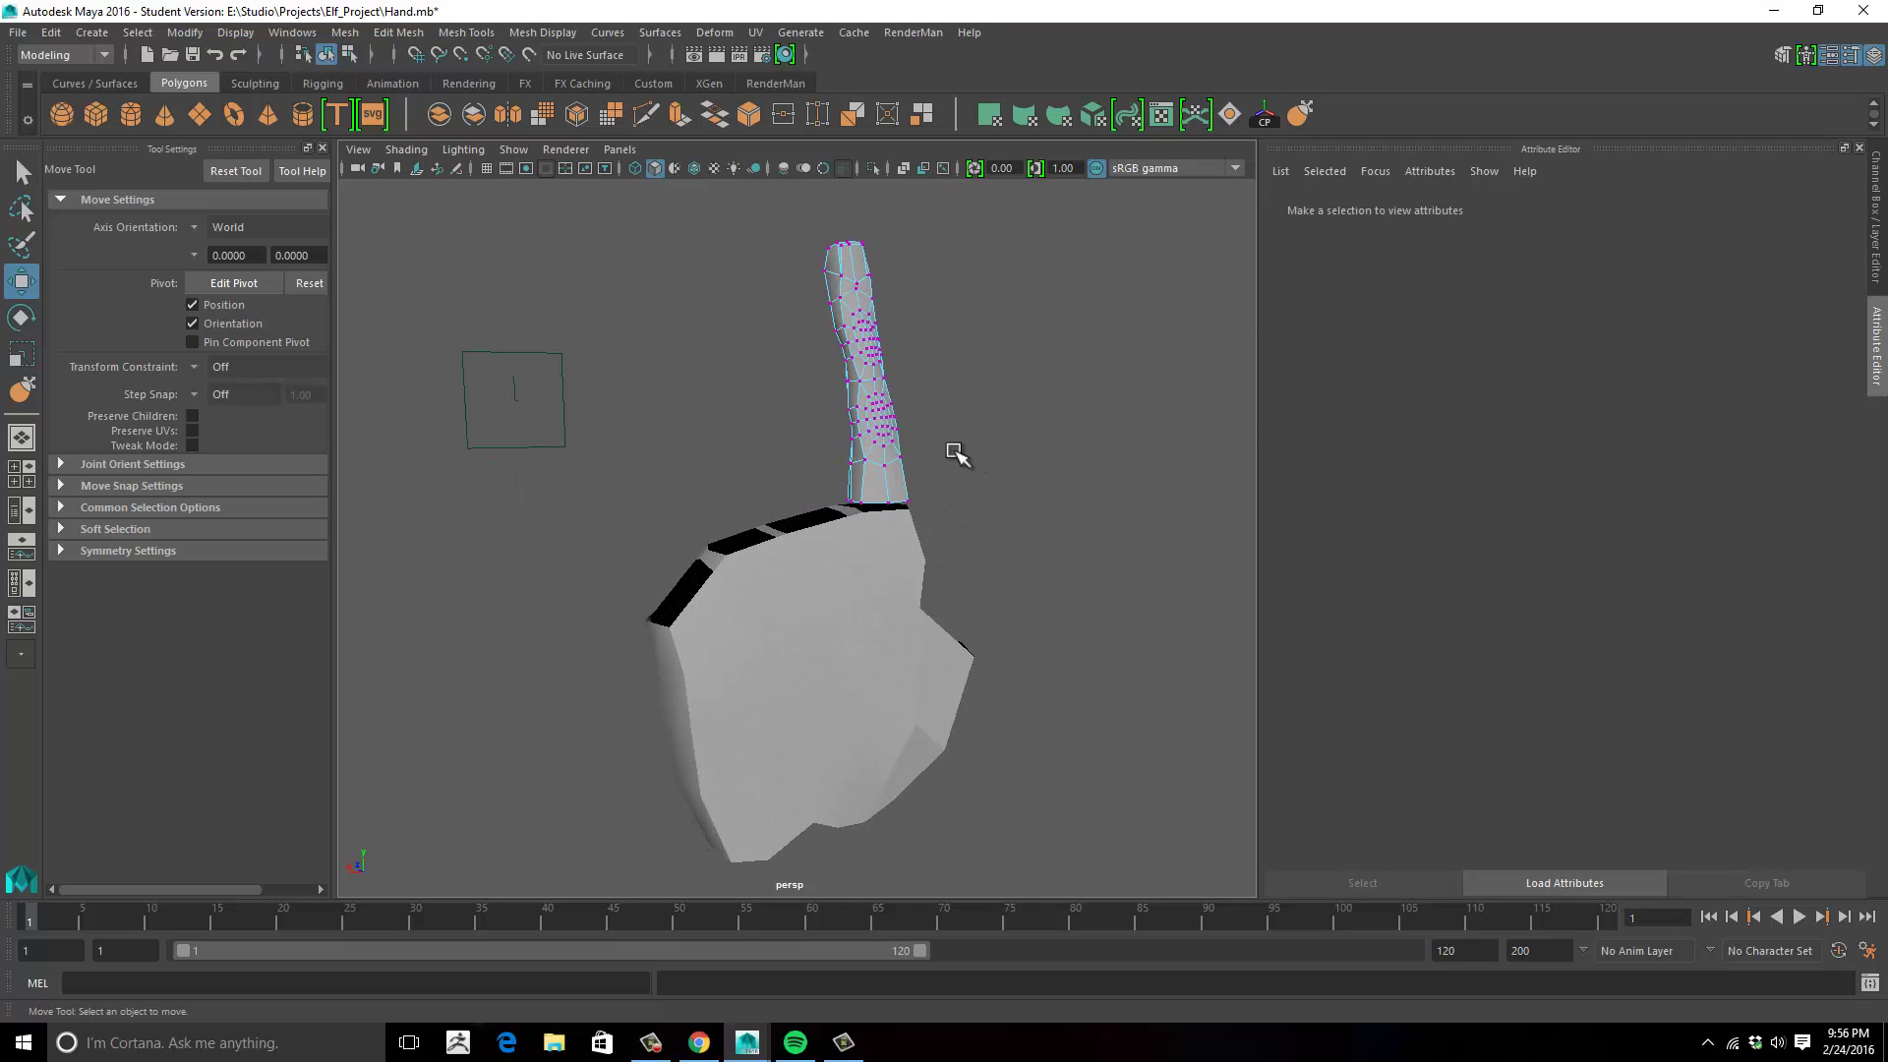
right_click_drag(885, 433, 980, 401)
left_click_drag(986, 354, 920, 396, "alt")
In the front view, scale the smoothed finger along X to about 1.08 to match the reference finger's width.
key("space")
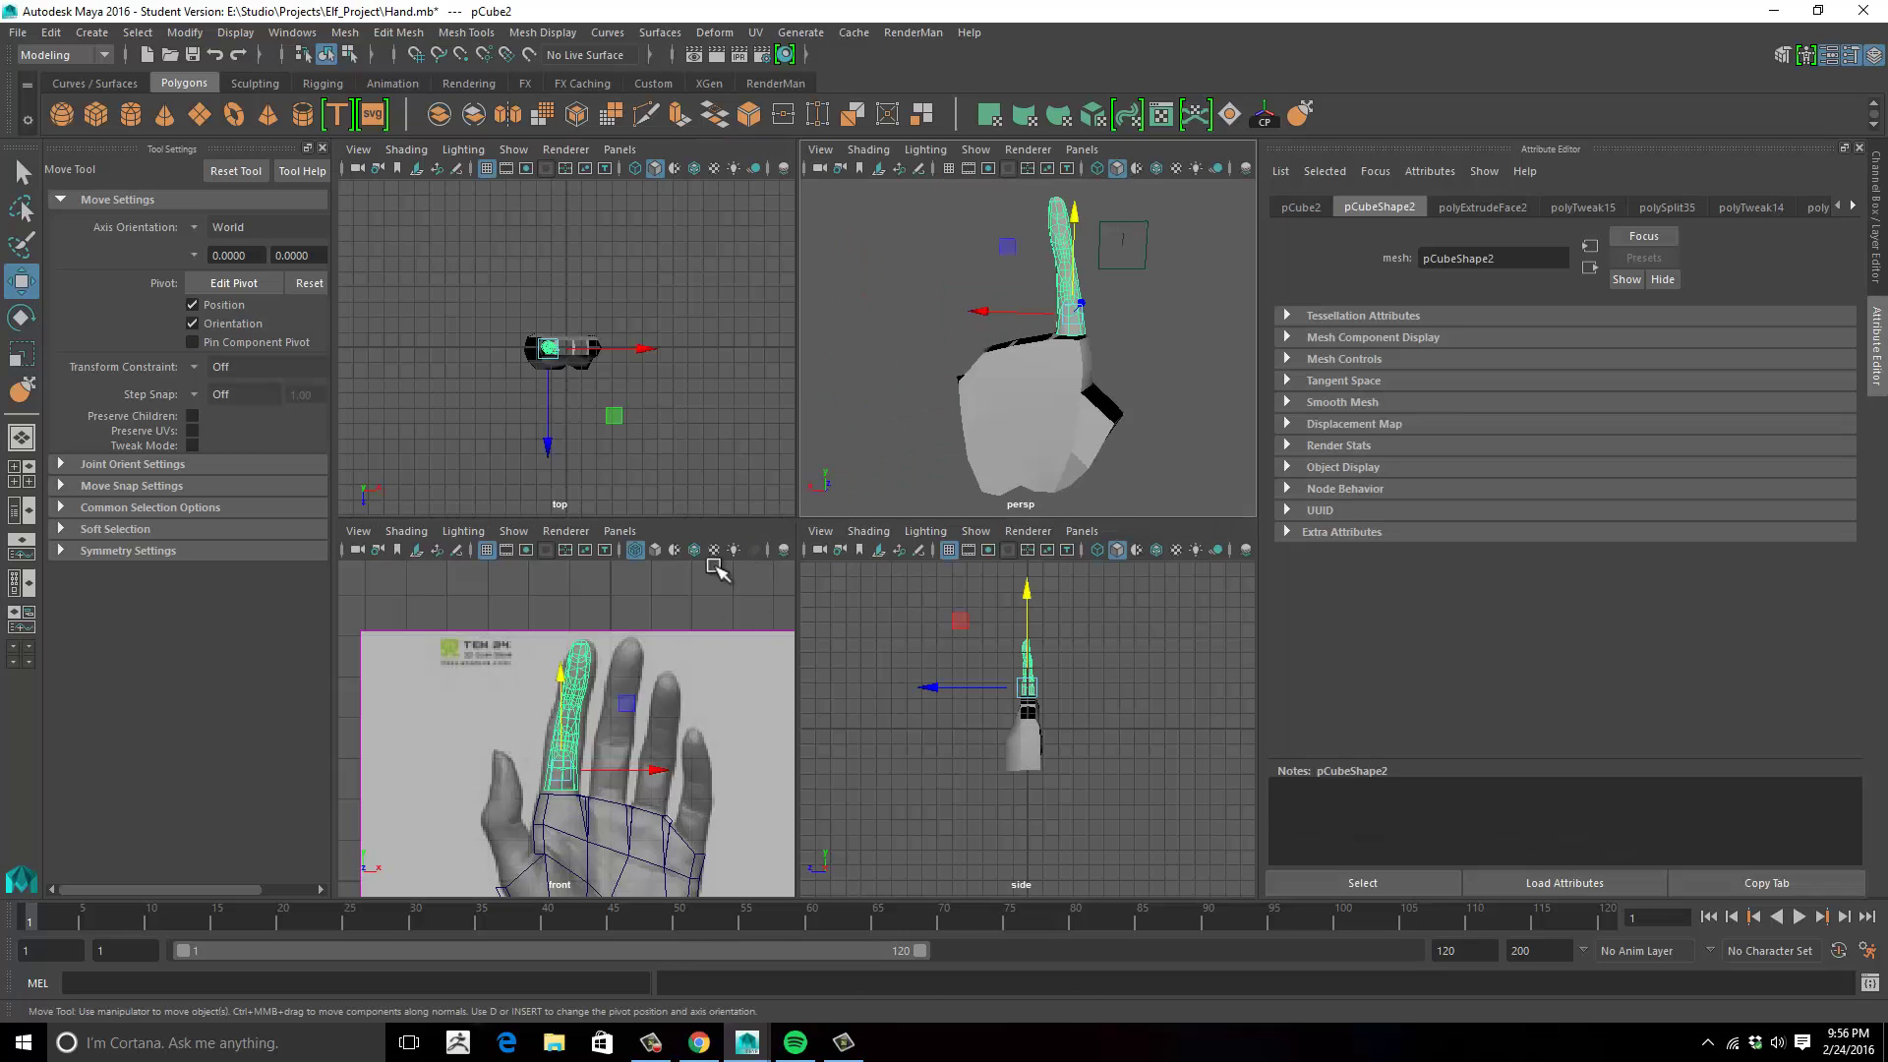
key("space")
key("2")
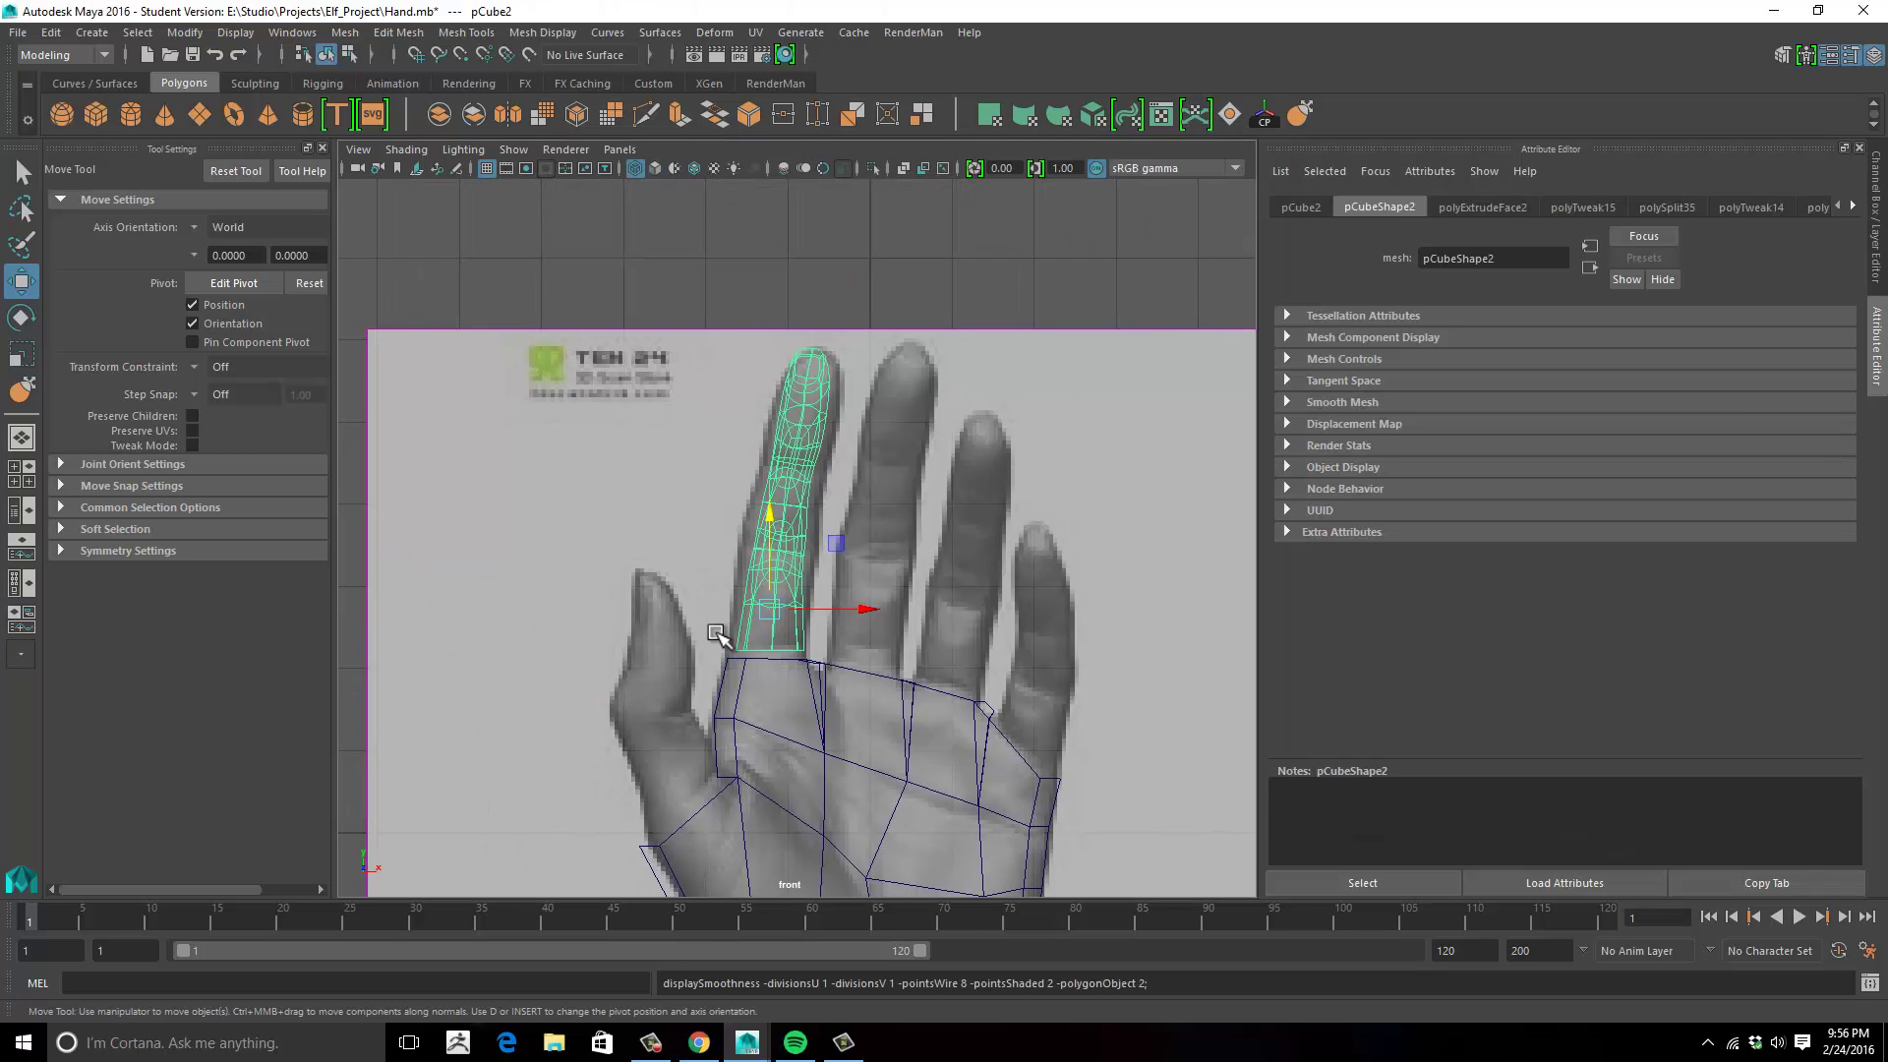
key("4")
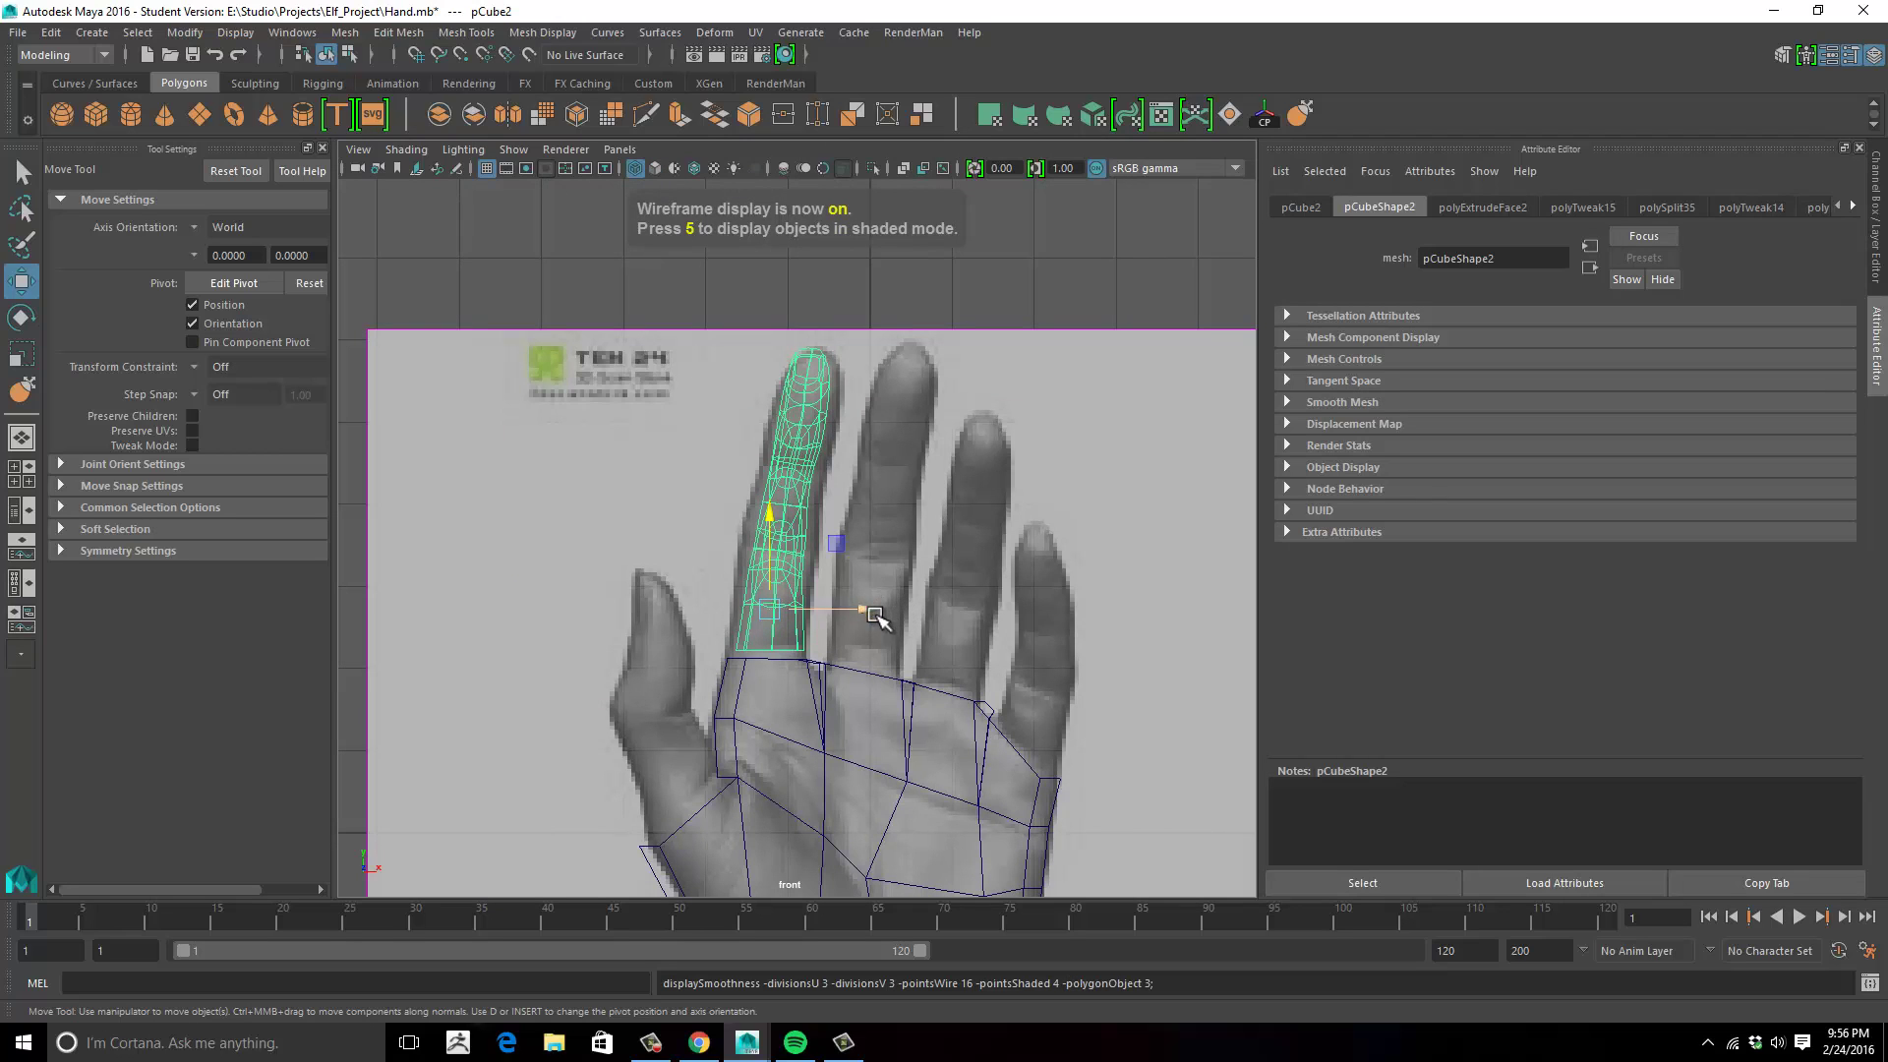
key("4")
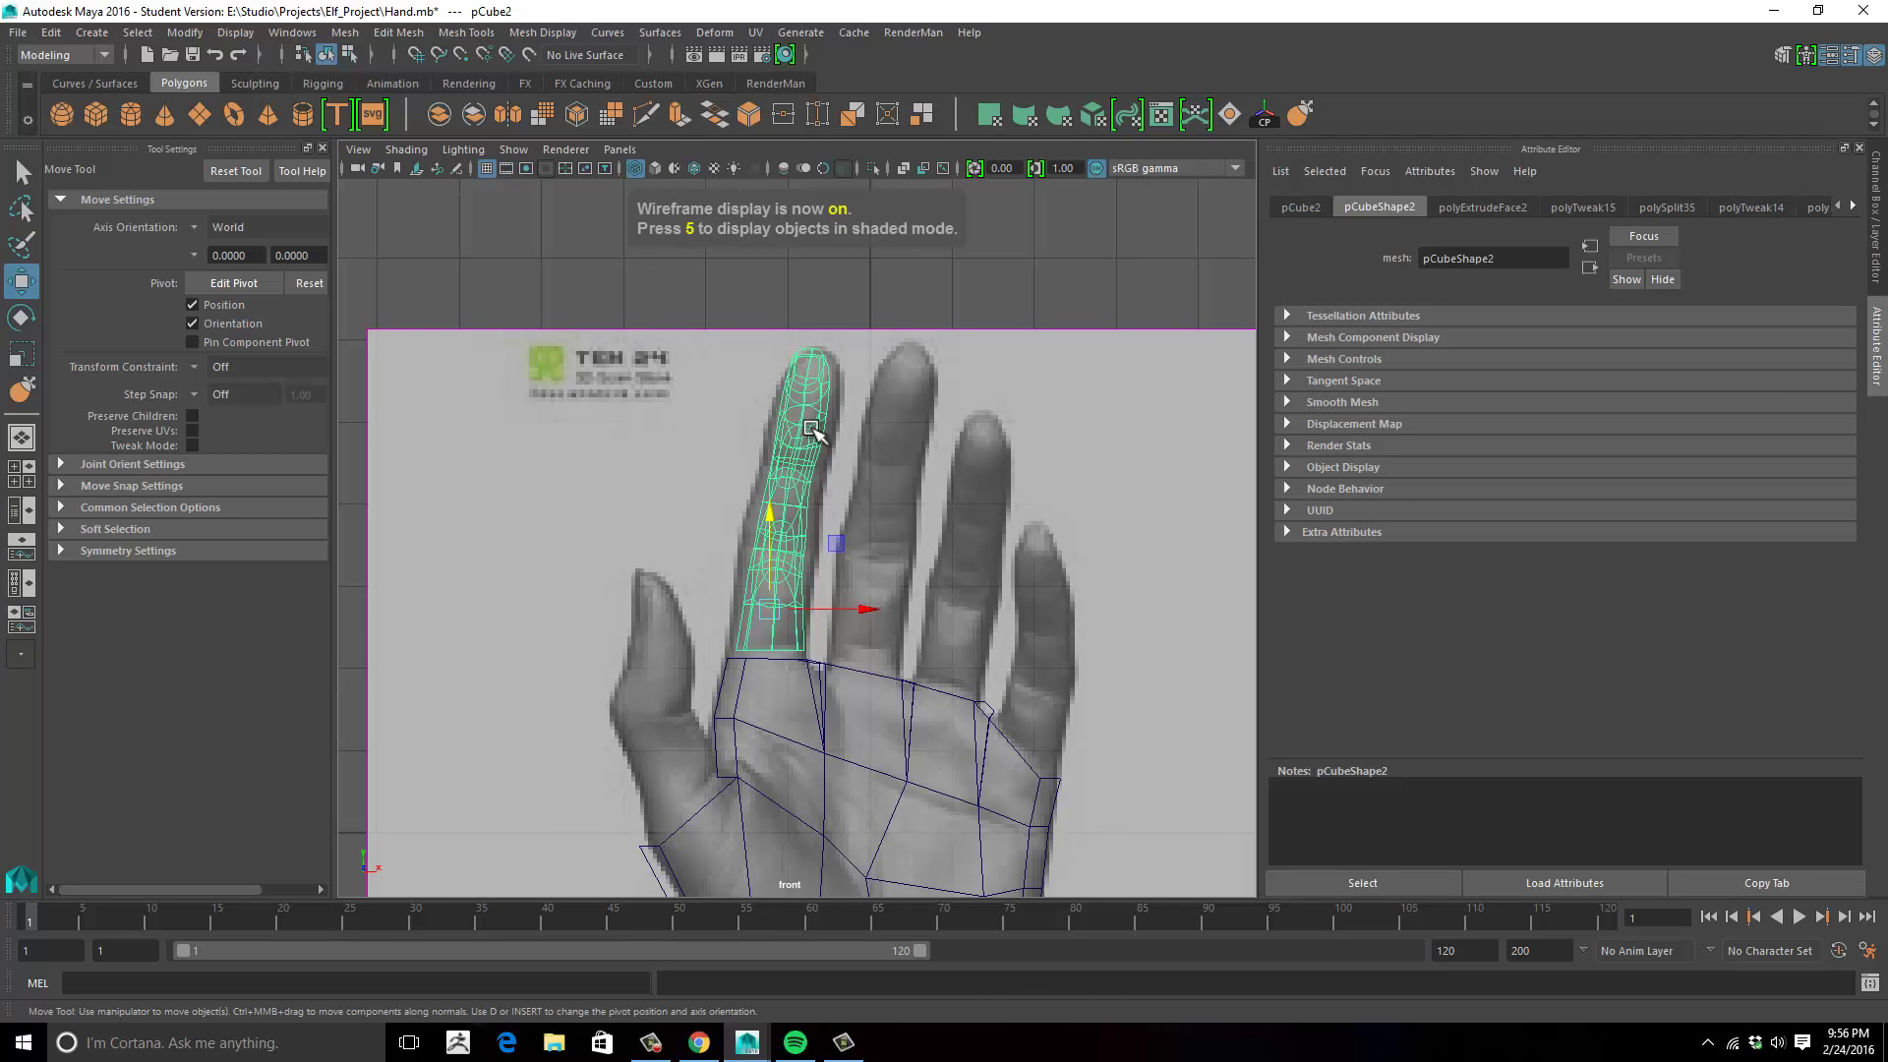
key("r")
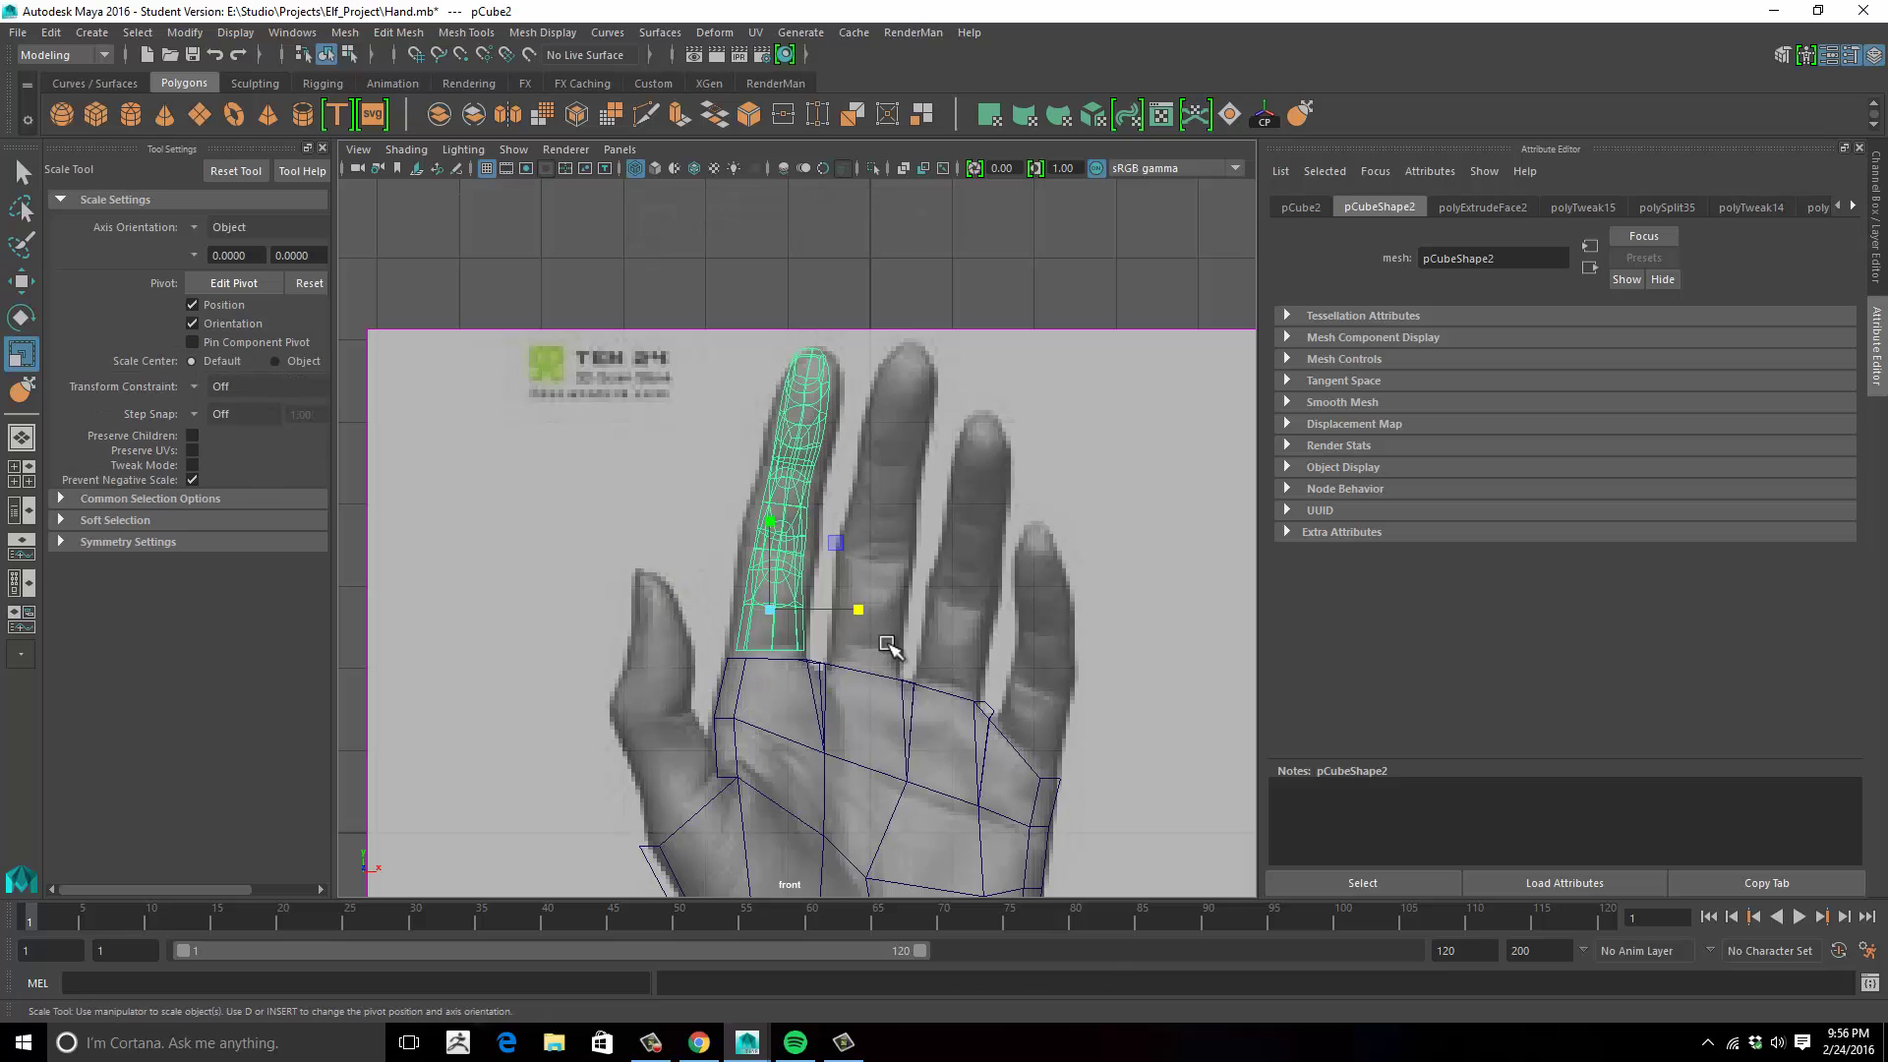
left_click_drag(866, 614, 873, 616)
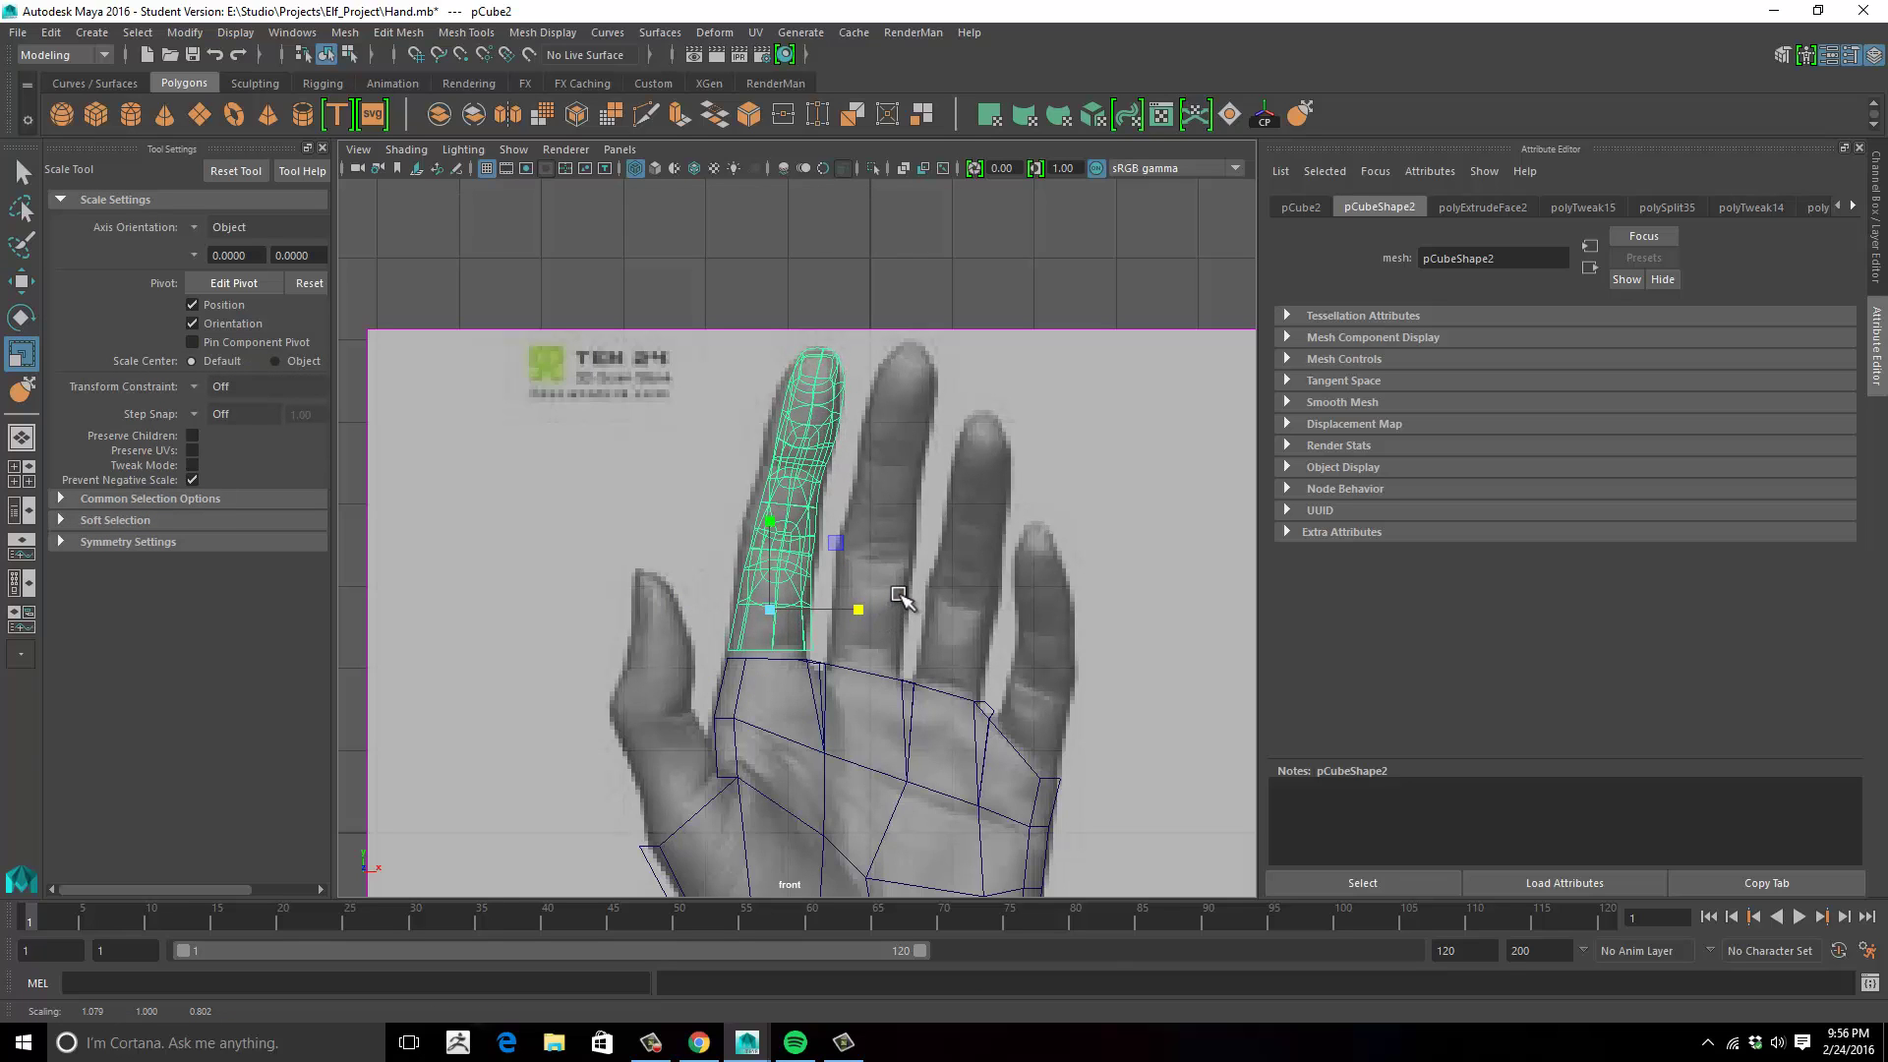
In the front view, rotate the finger about 1.16 degrees around Z and fine-tune its X scale to follow the reference index finger.
key("e")
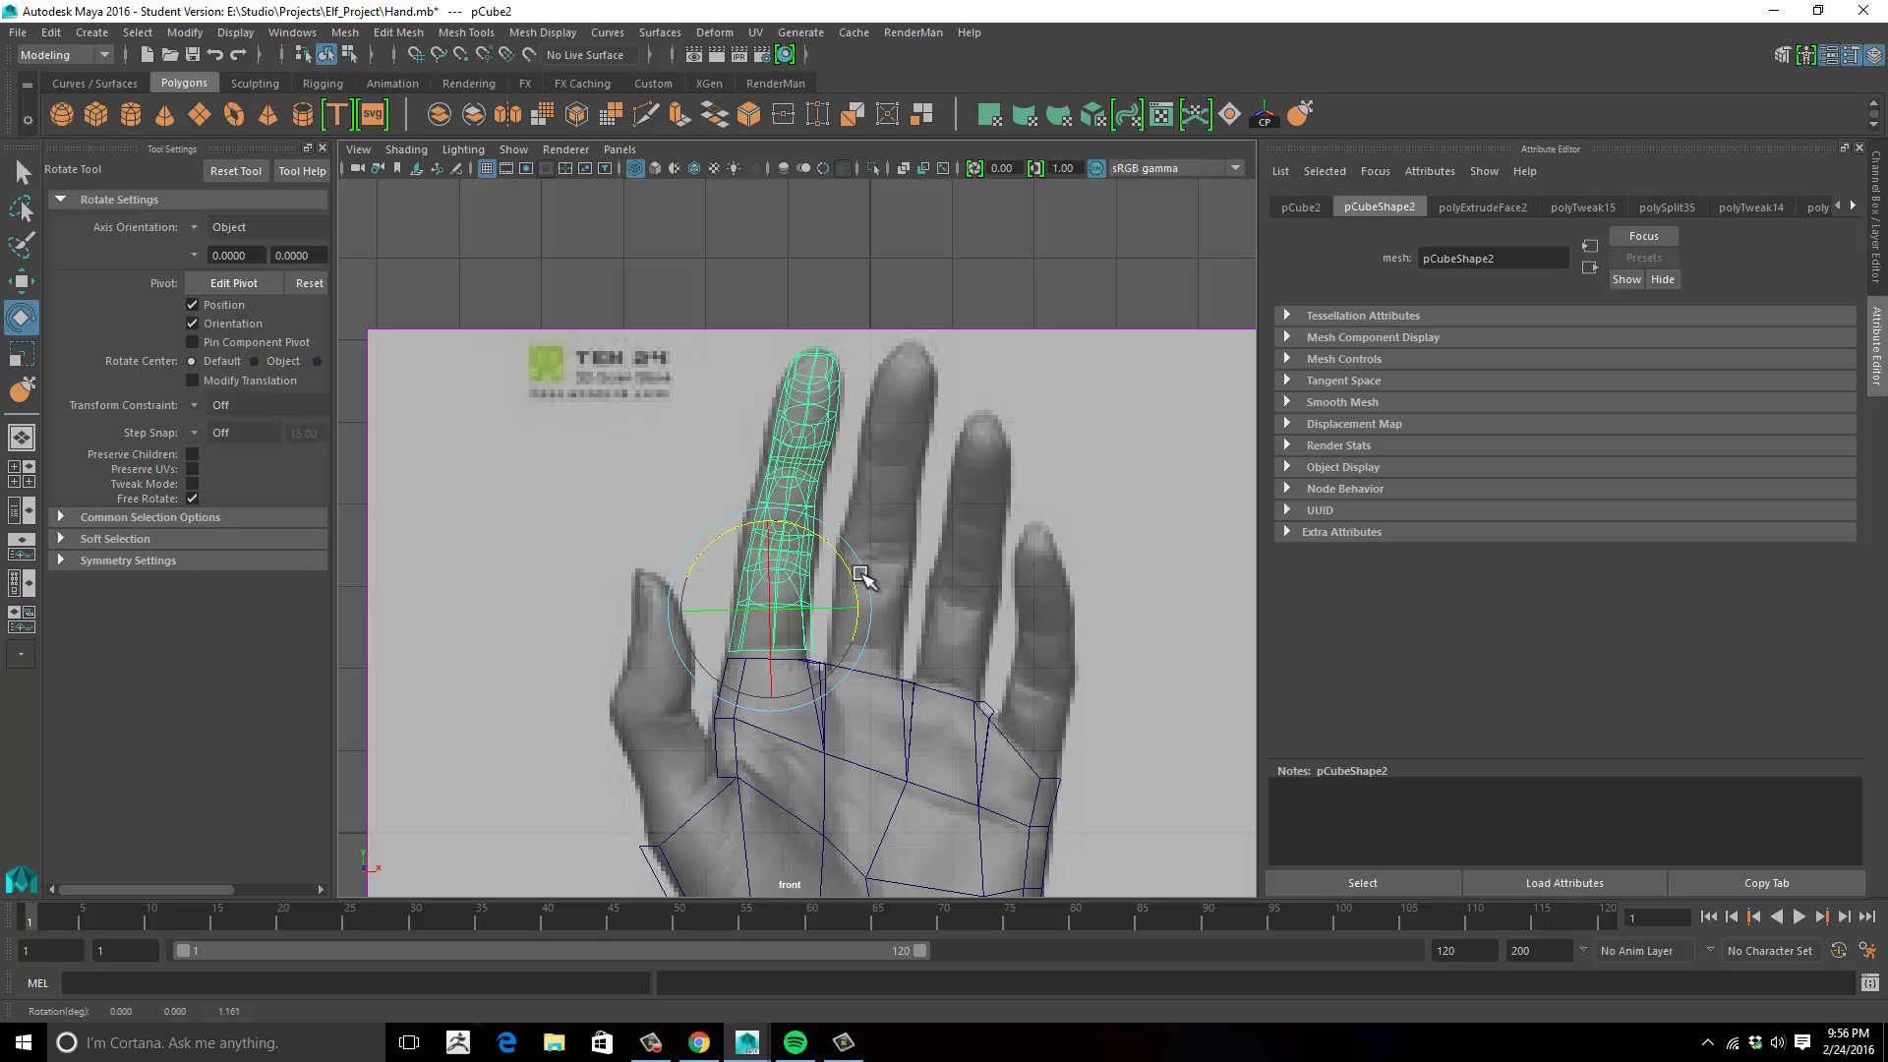
key("r")
left_click_drag(862, 608, 864, 610)
left_click(944, 594)
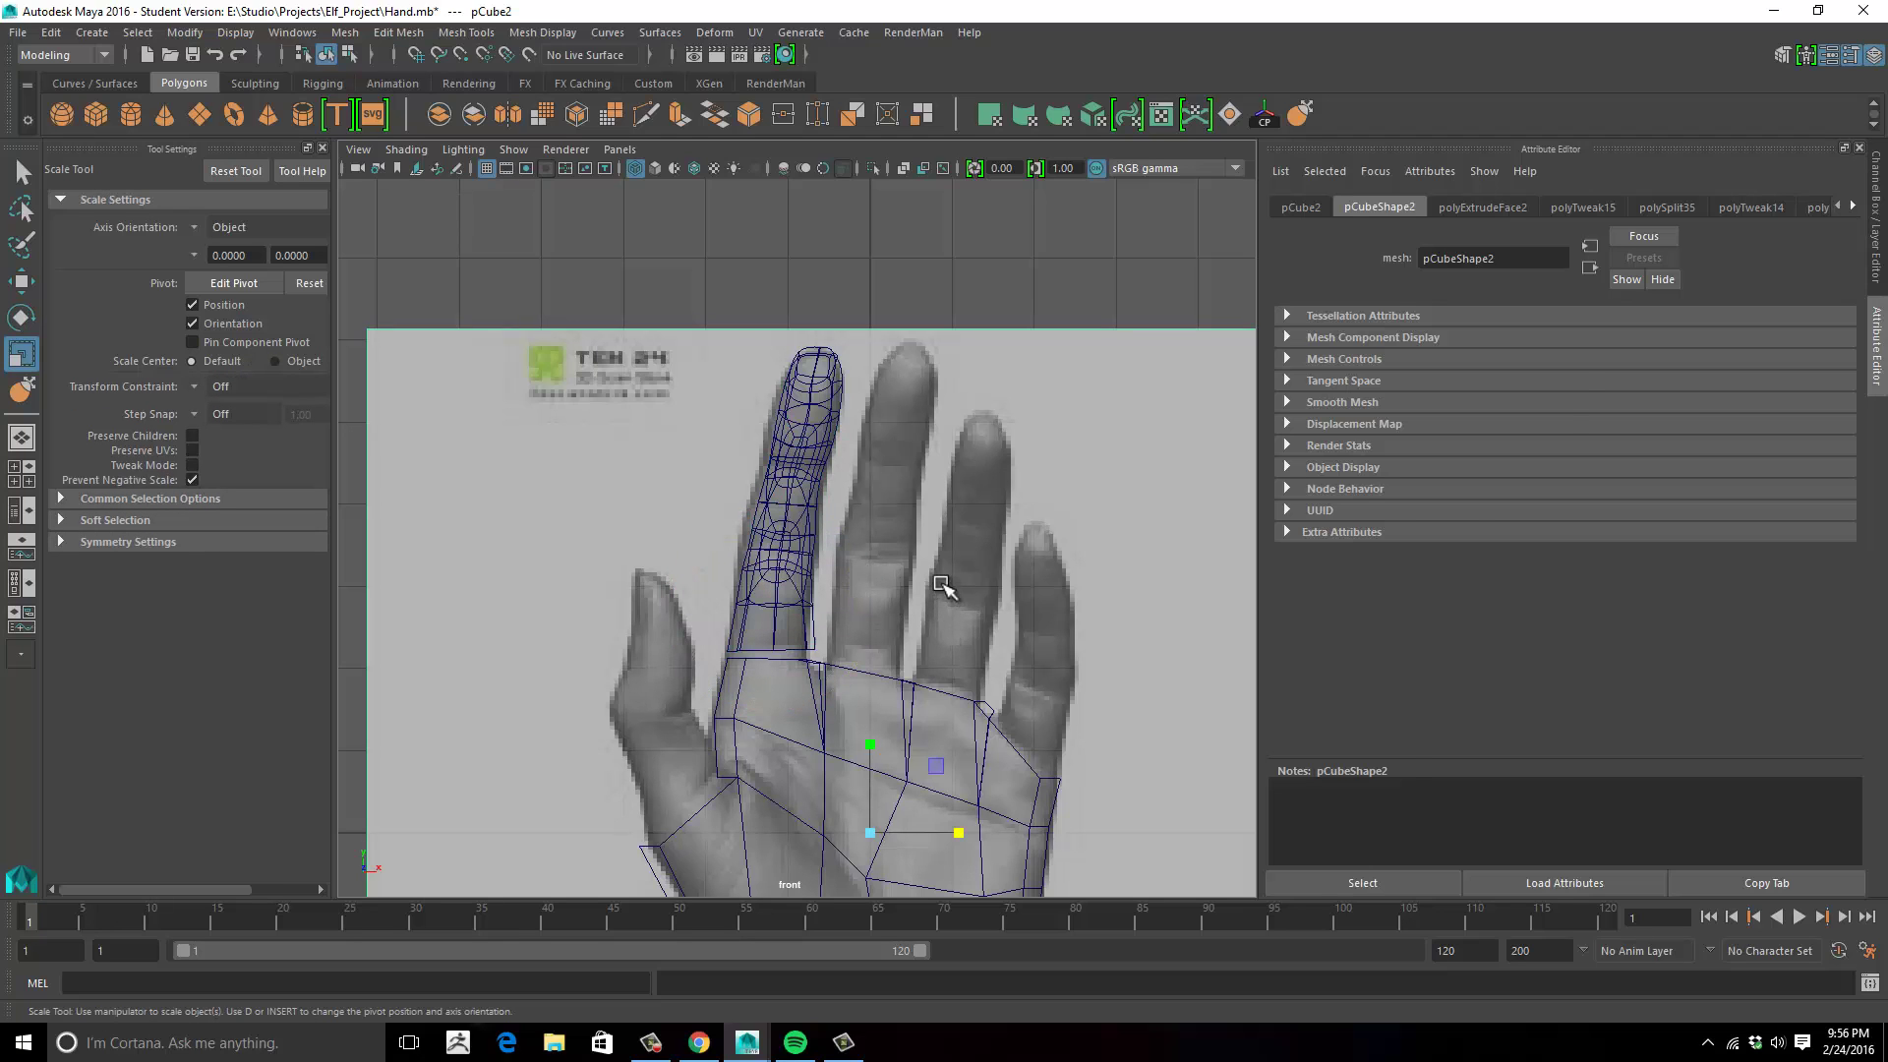
Check the finger and palm against the reference and in perspective, and show the finger unsmoothed.
middle_click_drag(892, 508, 855, 543, "alt")
right_click_drag(926, 531, 952, 551, "alt")
middle_click_drag(903, 563, 920, 472, "alt")
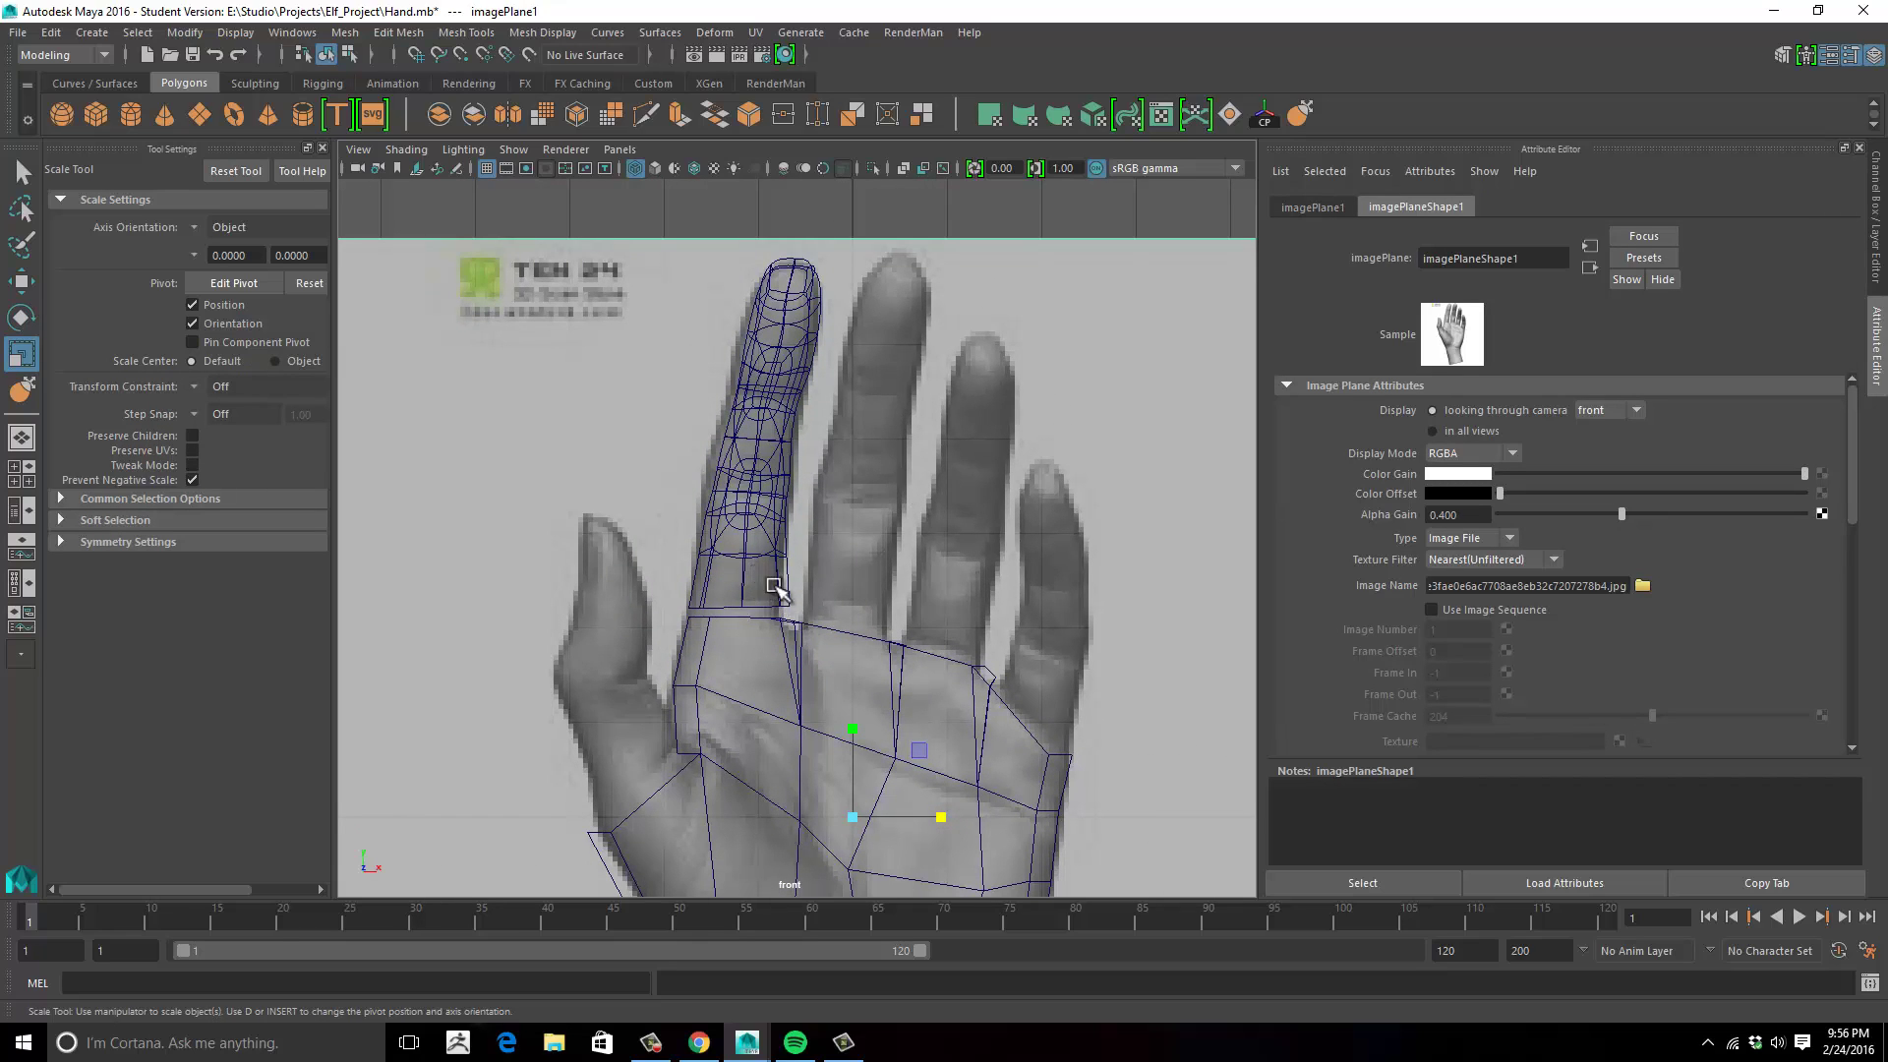
left_click_drag(812, 603, 848, 639, "alt")
left_click(852, 630)
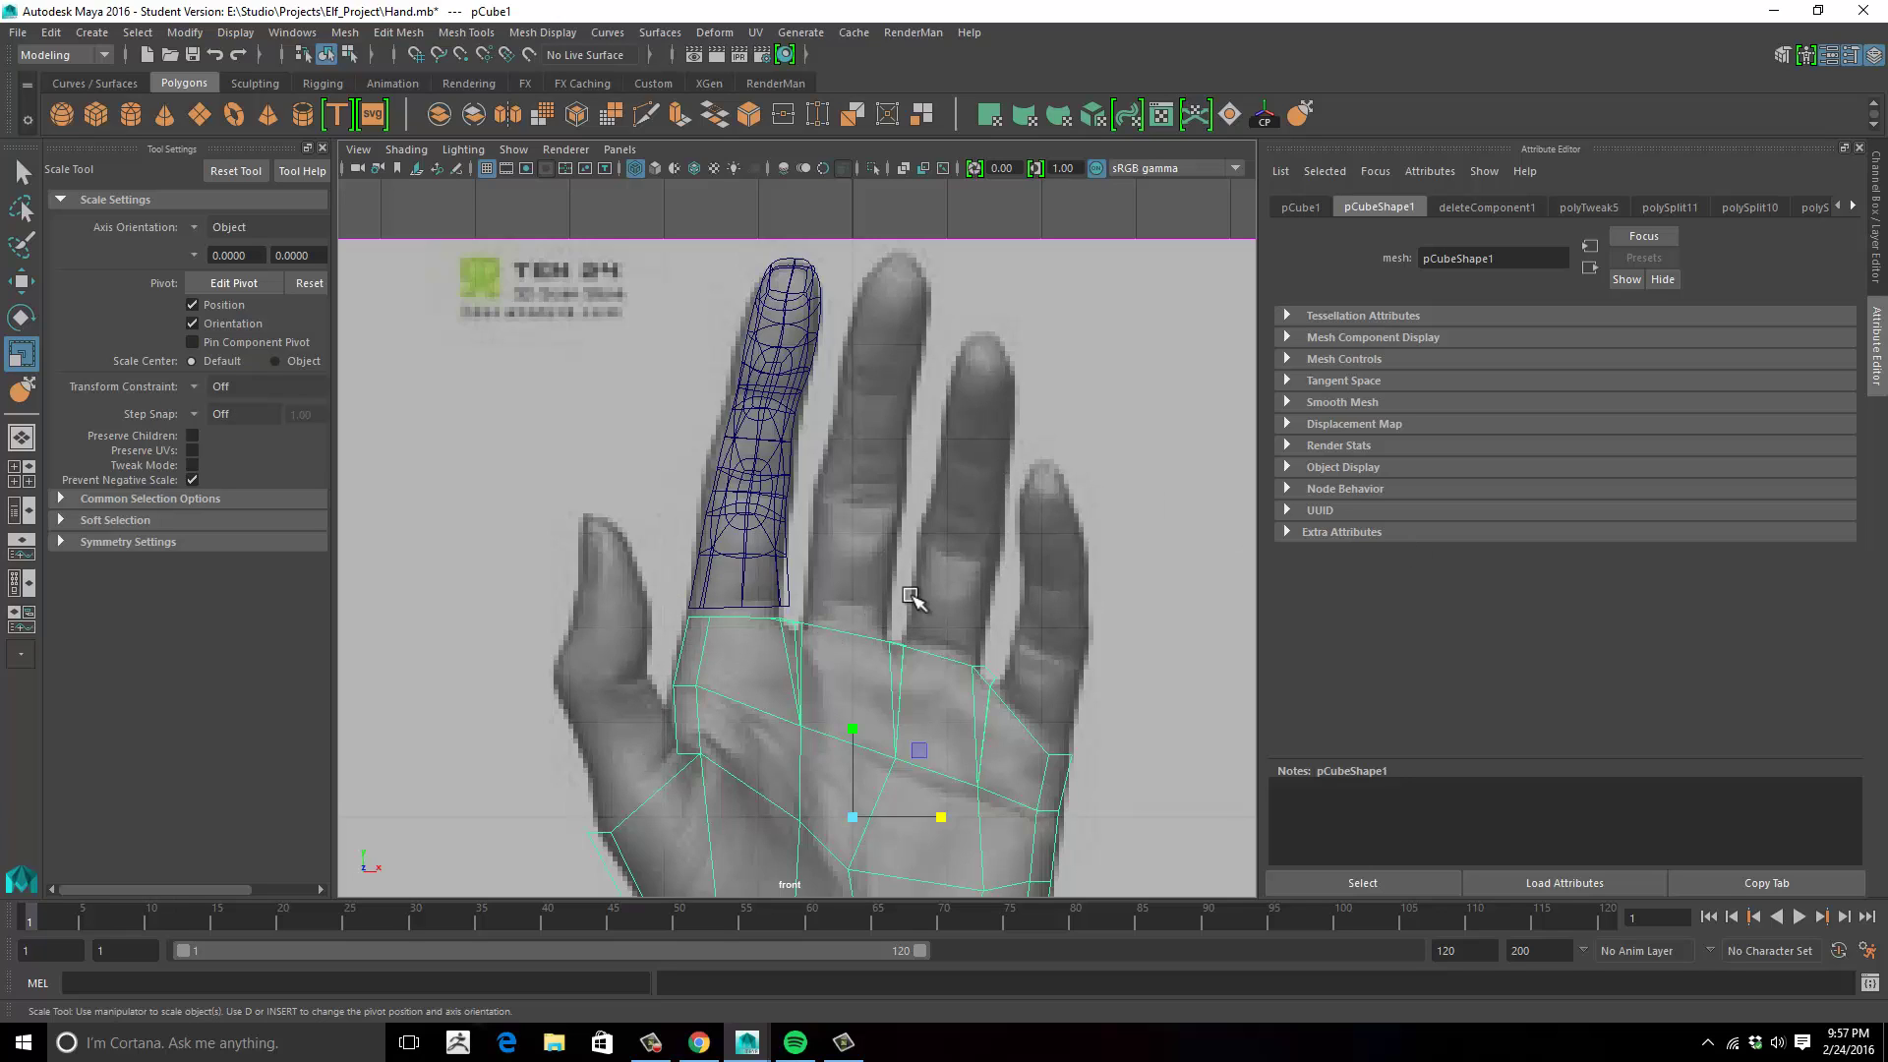
key("space")
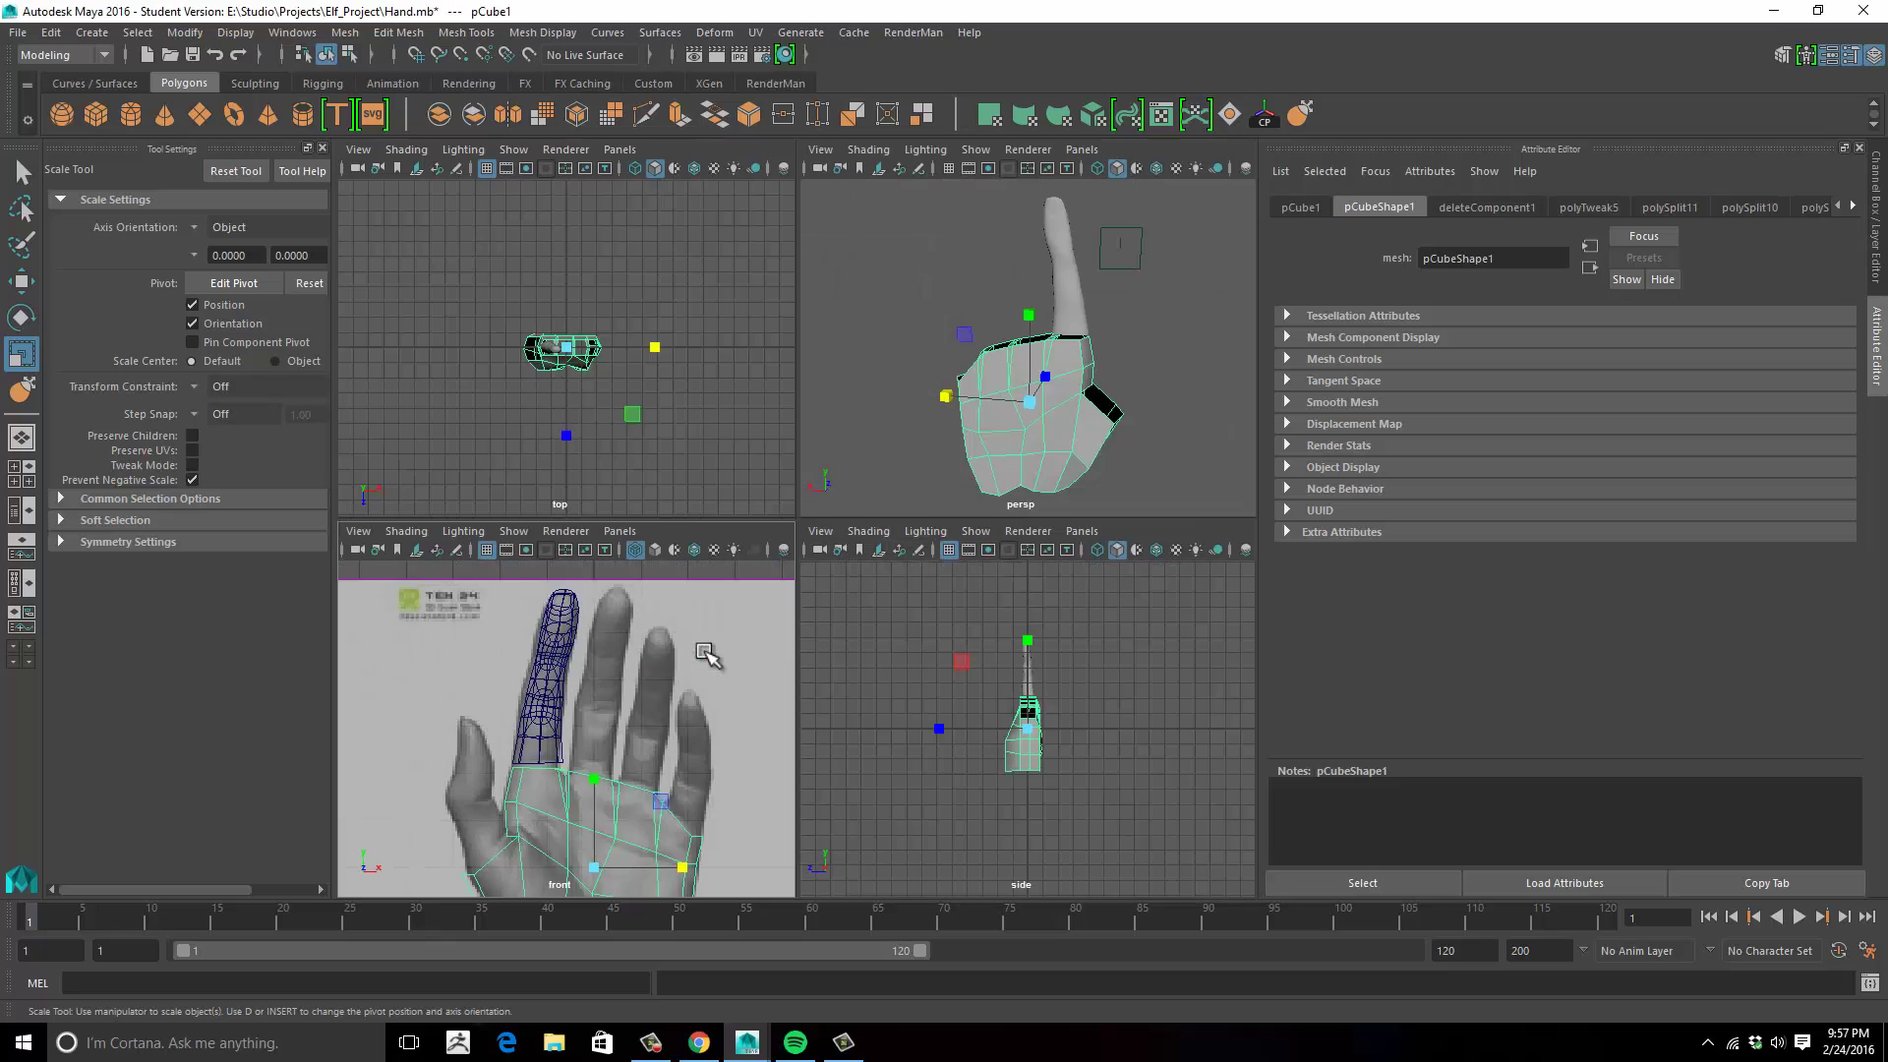
key("space")
left_click_drag(954, 444, 1042, 502, "alt")
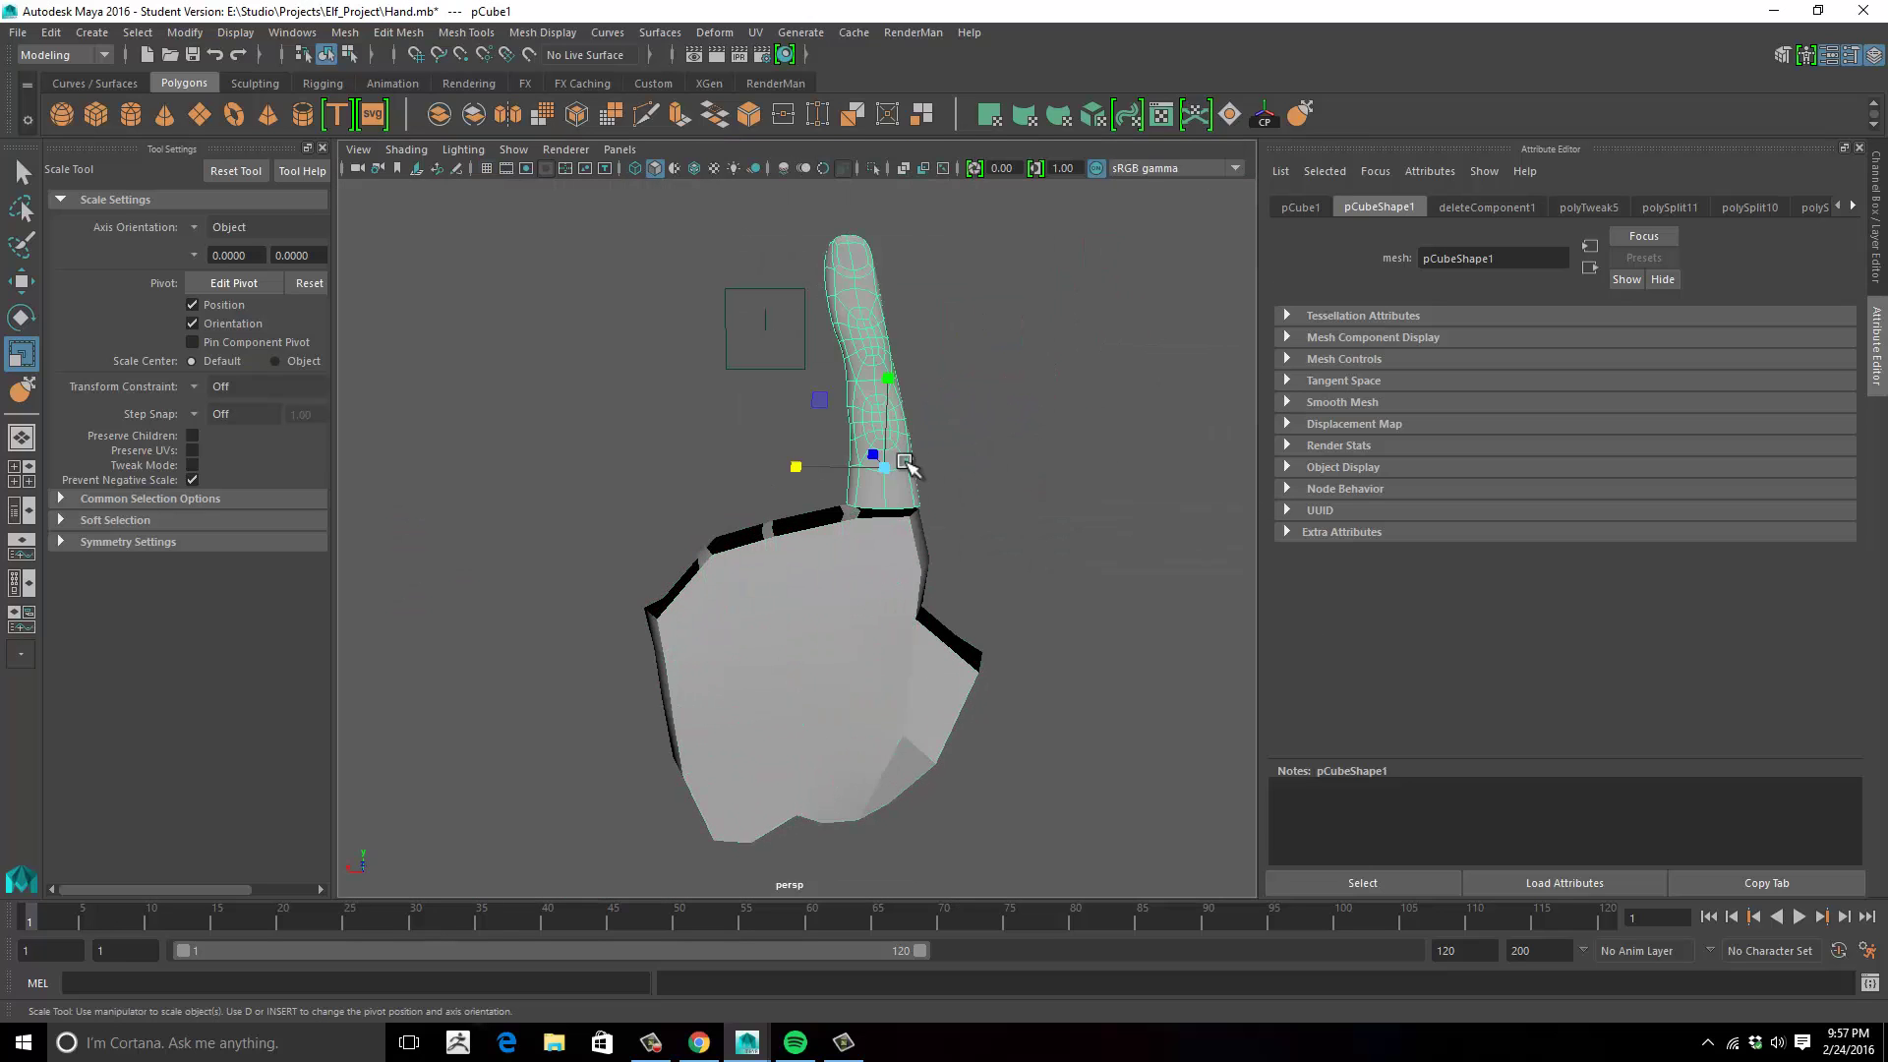
left_click(1060, 515)
left_click(796, 1043)
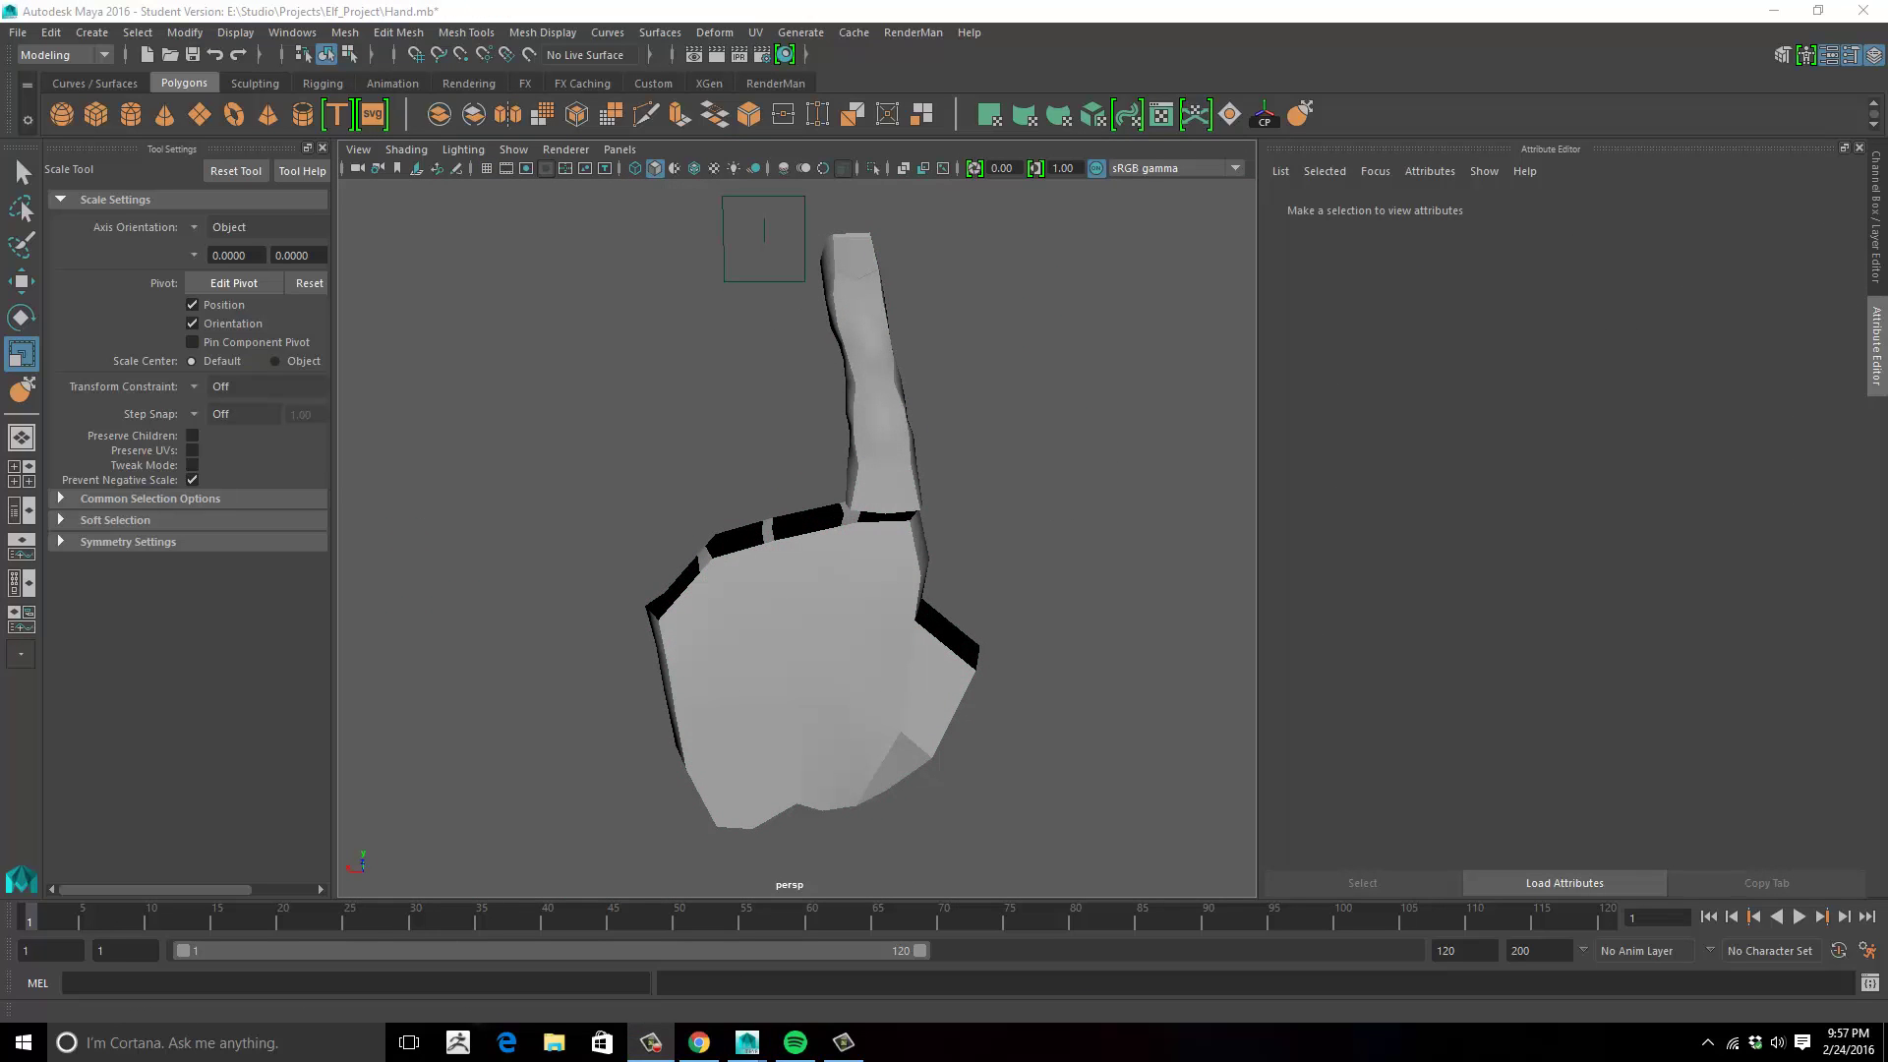
Duplicate the index finger and place the copy over the reference middle finger, adjusting its position, rotation and scale.
left_click_drag(981, 680, 909, 551, "alt")
left_click(869, 455)
left_click_drag(875, 462, 991, 599, "alt")
key("w")
left_click_drag(788, 560, 705, 594)
key("space")
key("space")
middle_click_drag(652, 658, 611, 621, "alt")
key("e")
left_click_drag(817, 436, 869, 474)
key("r")
key("e")
key("w")
left_click_drag(818, 550, 864, 602)
Duplicate the middle finger and move and scale the copy to fit the reference ring finger.
key("ctrl+d")
key("e")
key("r")
key("w")
left_click_drag(923, 456, 923, 487)
left_click_drag(1013, 591, 997, 592)
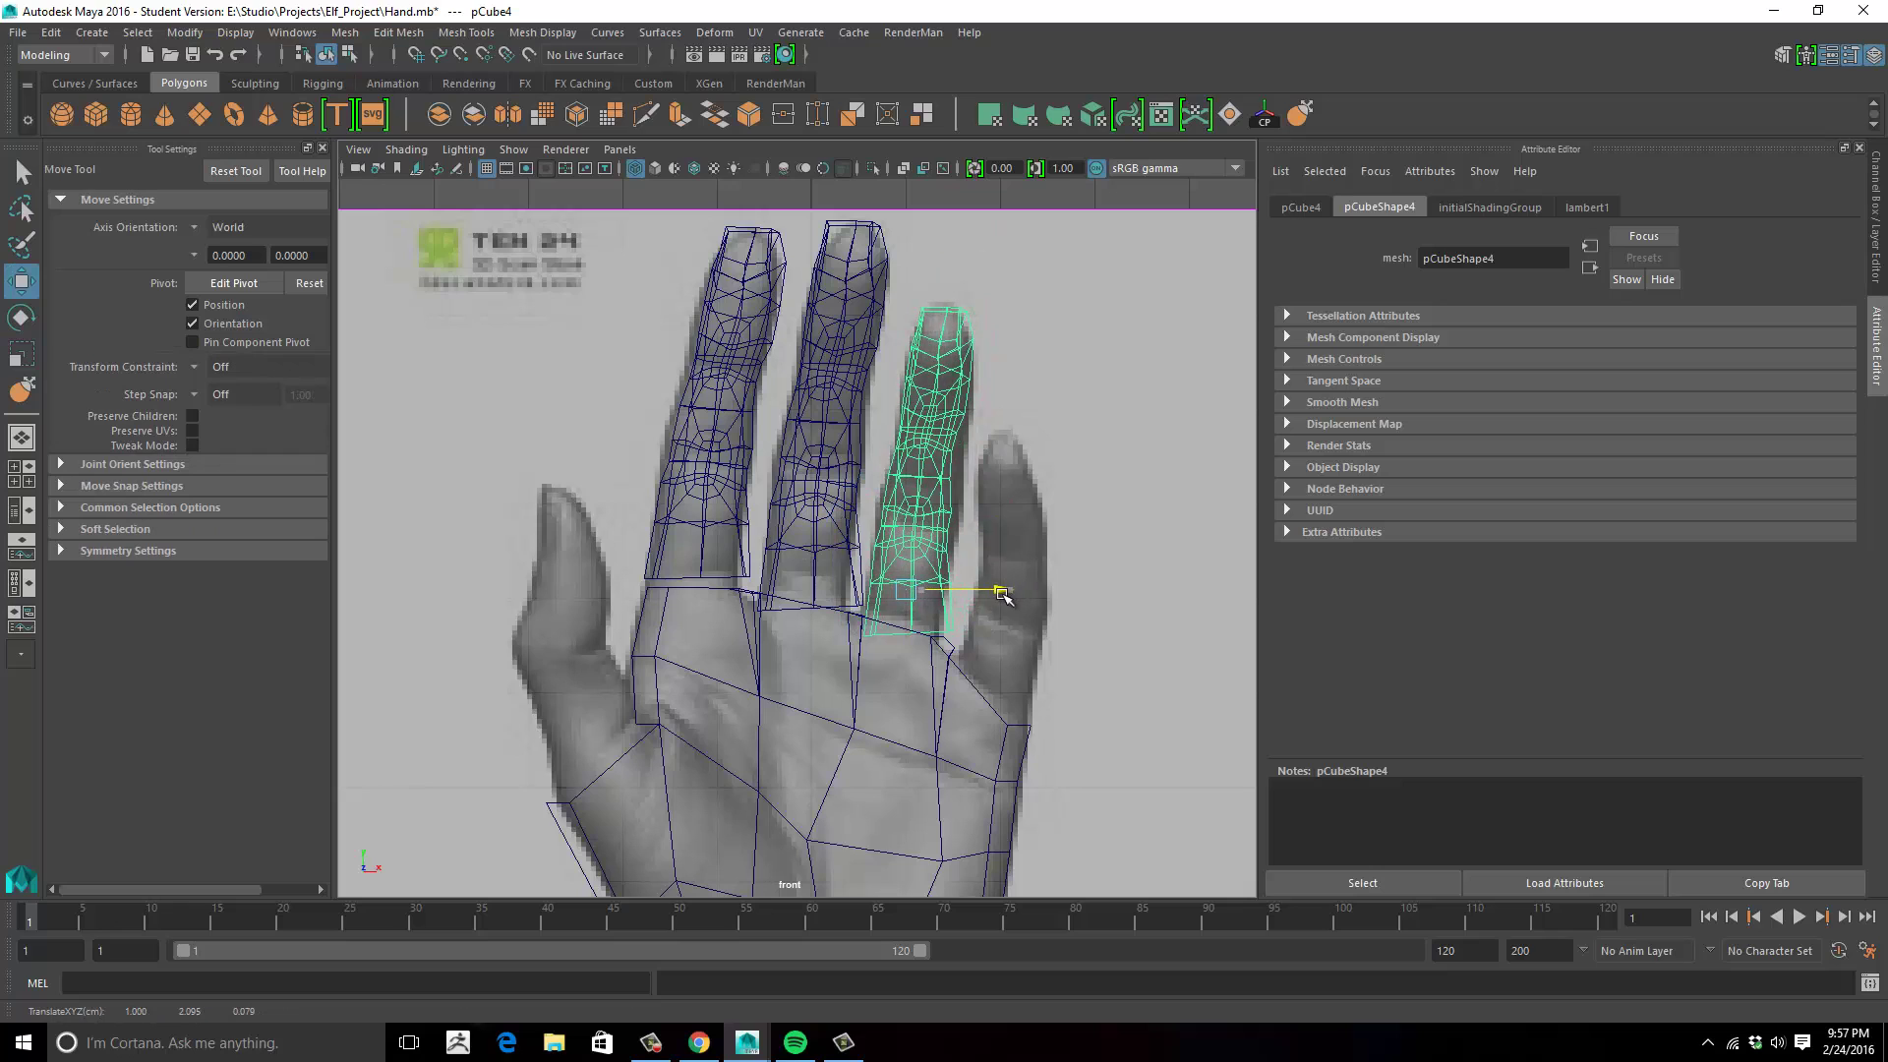
Duplicate the ring finger, then move, rotate and scale the copy down over the reference little finger.
key("e")
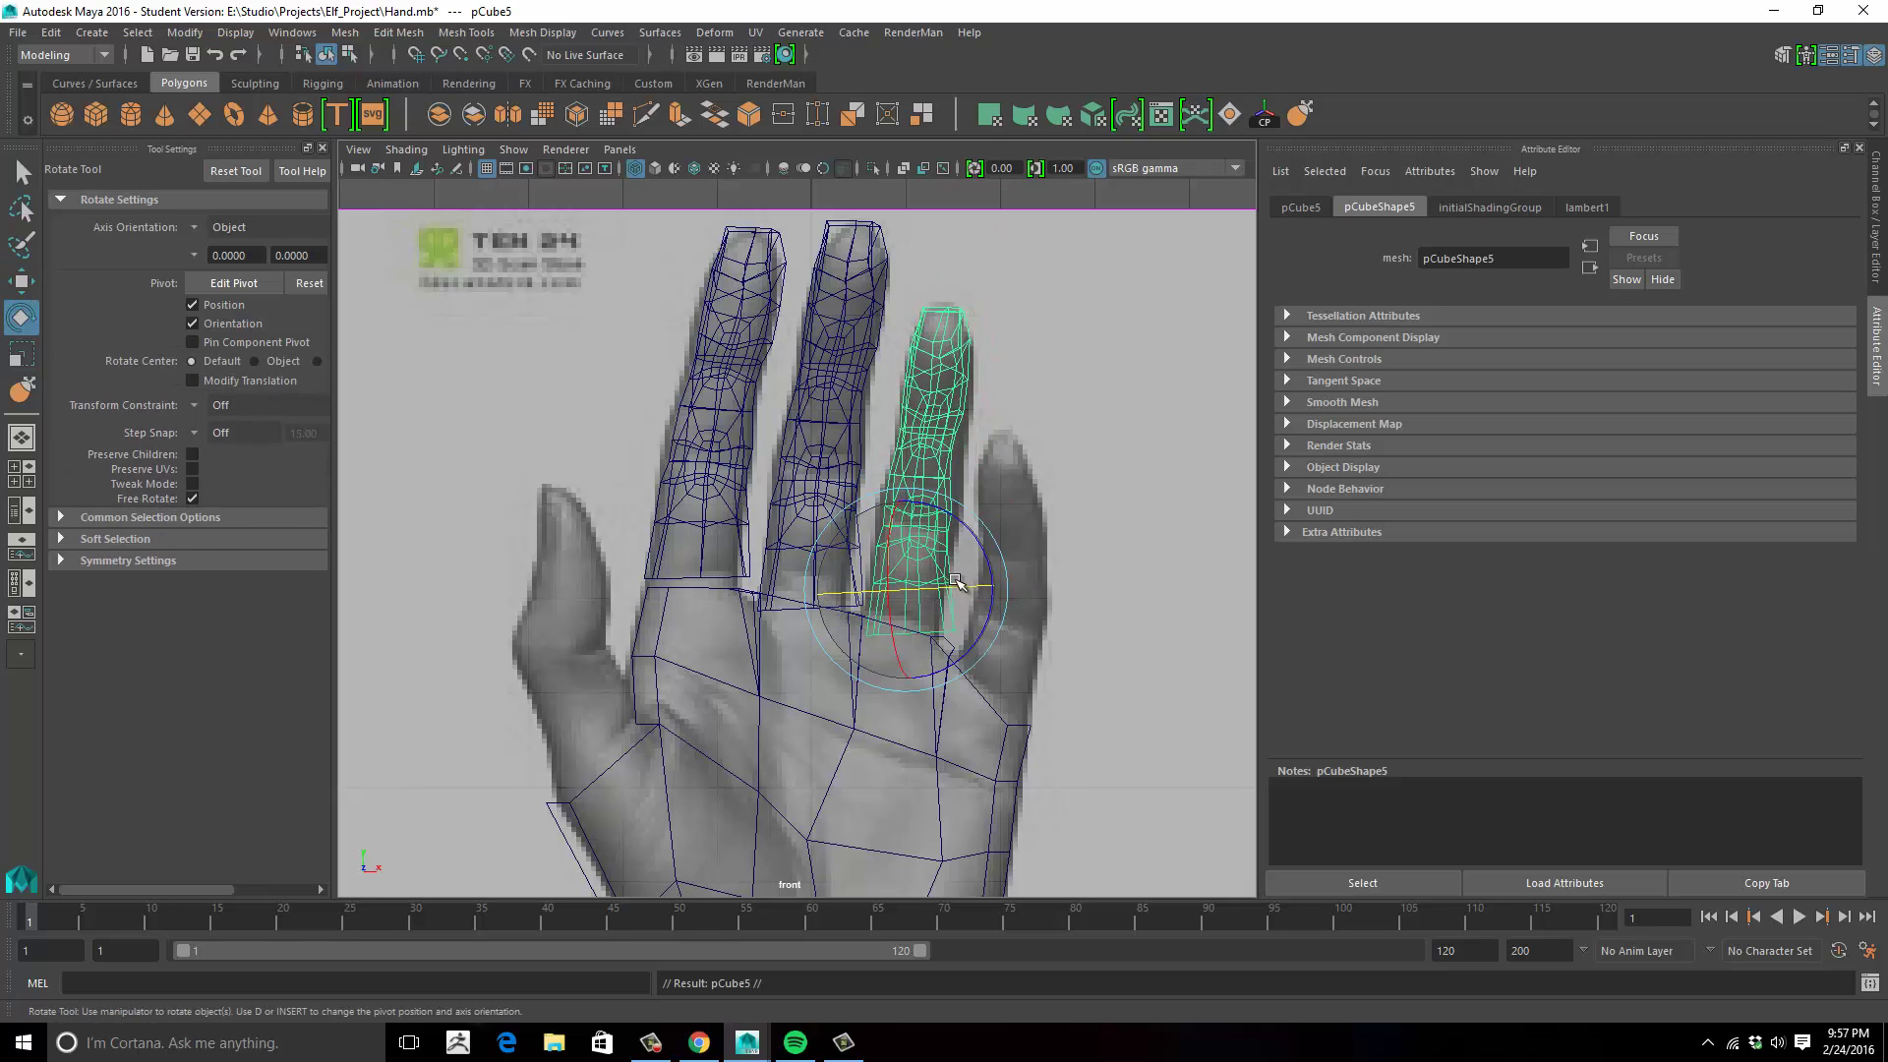
key("w")
left_click_drag(998, 591, 1086, 590)
left_click_drag(994, 495, 995, 549)
key("e")
left_click_drag(1031, 641, 934, 662)
key("r")
right_click_drag(1022, 600, 1166, 537, "alt")
middle_click_drag(1092, 547, 1013, 505, "alt")
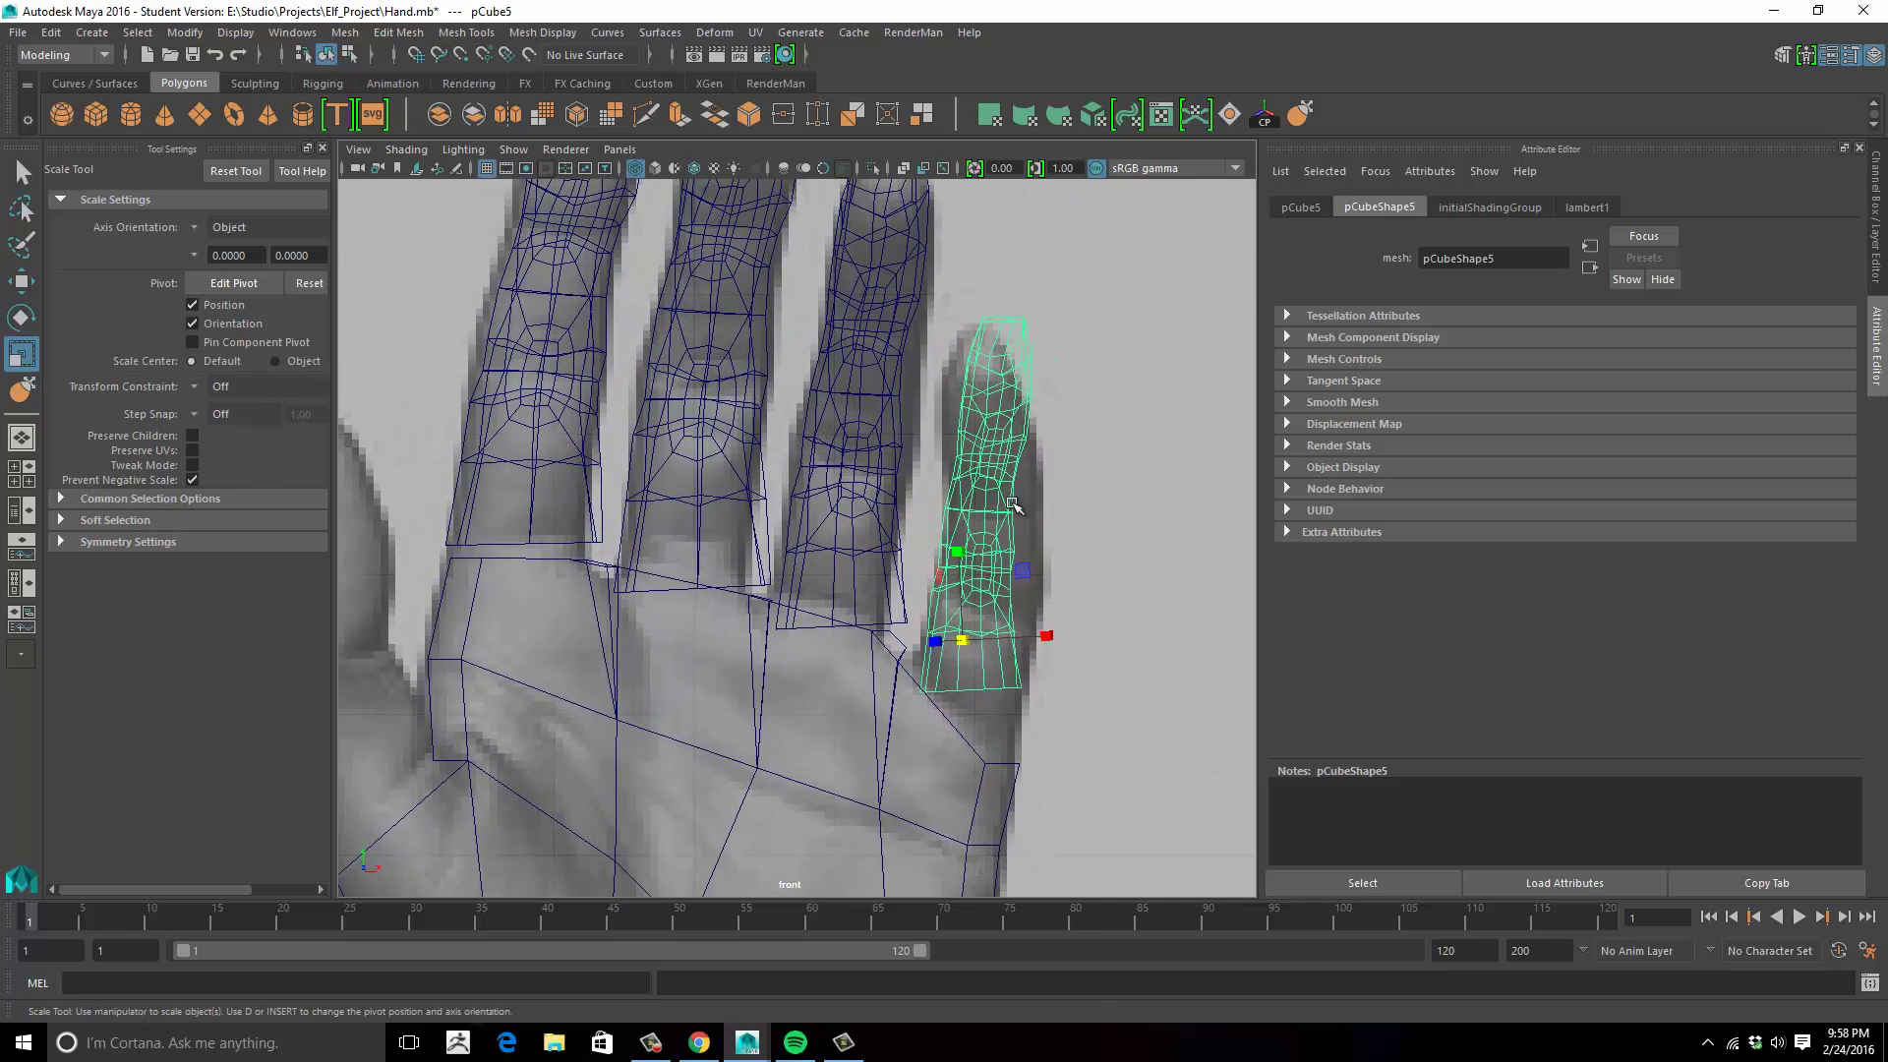
right_click_drag(1013, 504, 948, 500)
middle_click_drag(956, 458, 881, 485, "alt")
left_click_drag(875, 482, 952, 536)
key("ctrl+z")
key("ctrl+z")
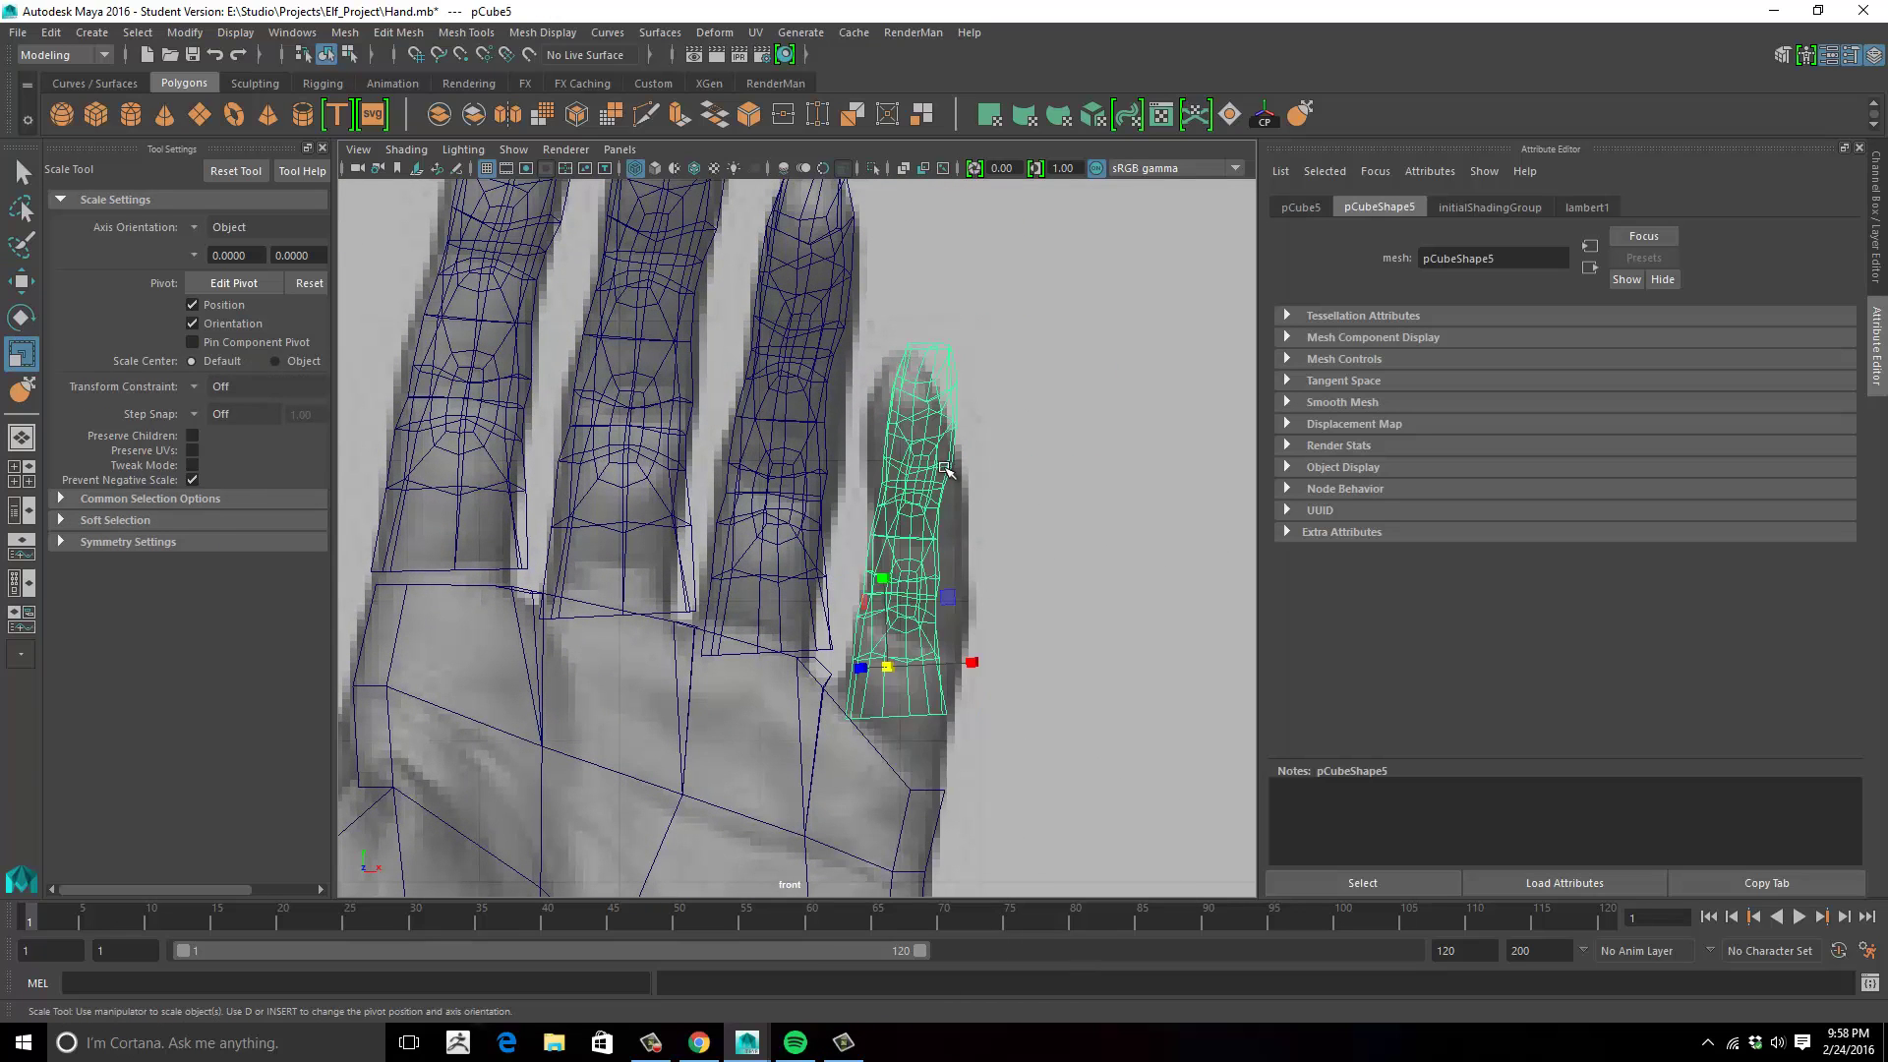
Widen the little finger along its own X axis to better fill the reference.
left_click_drag(971, 662, 993, 662)
key("space")
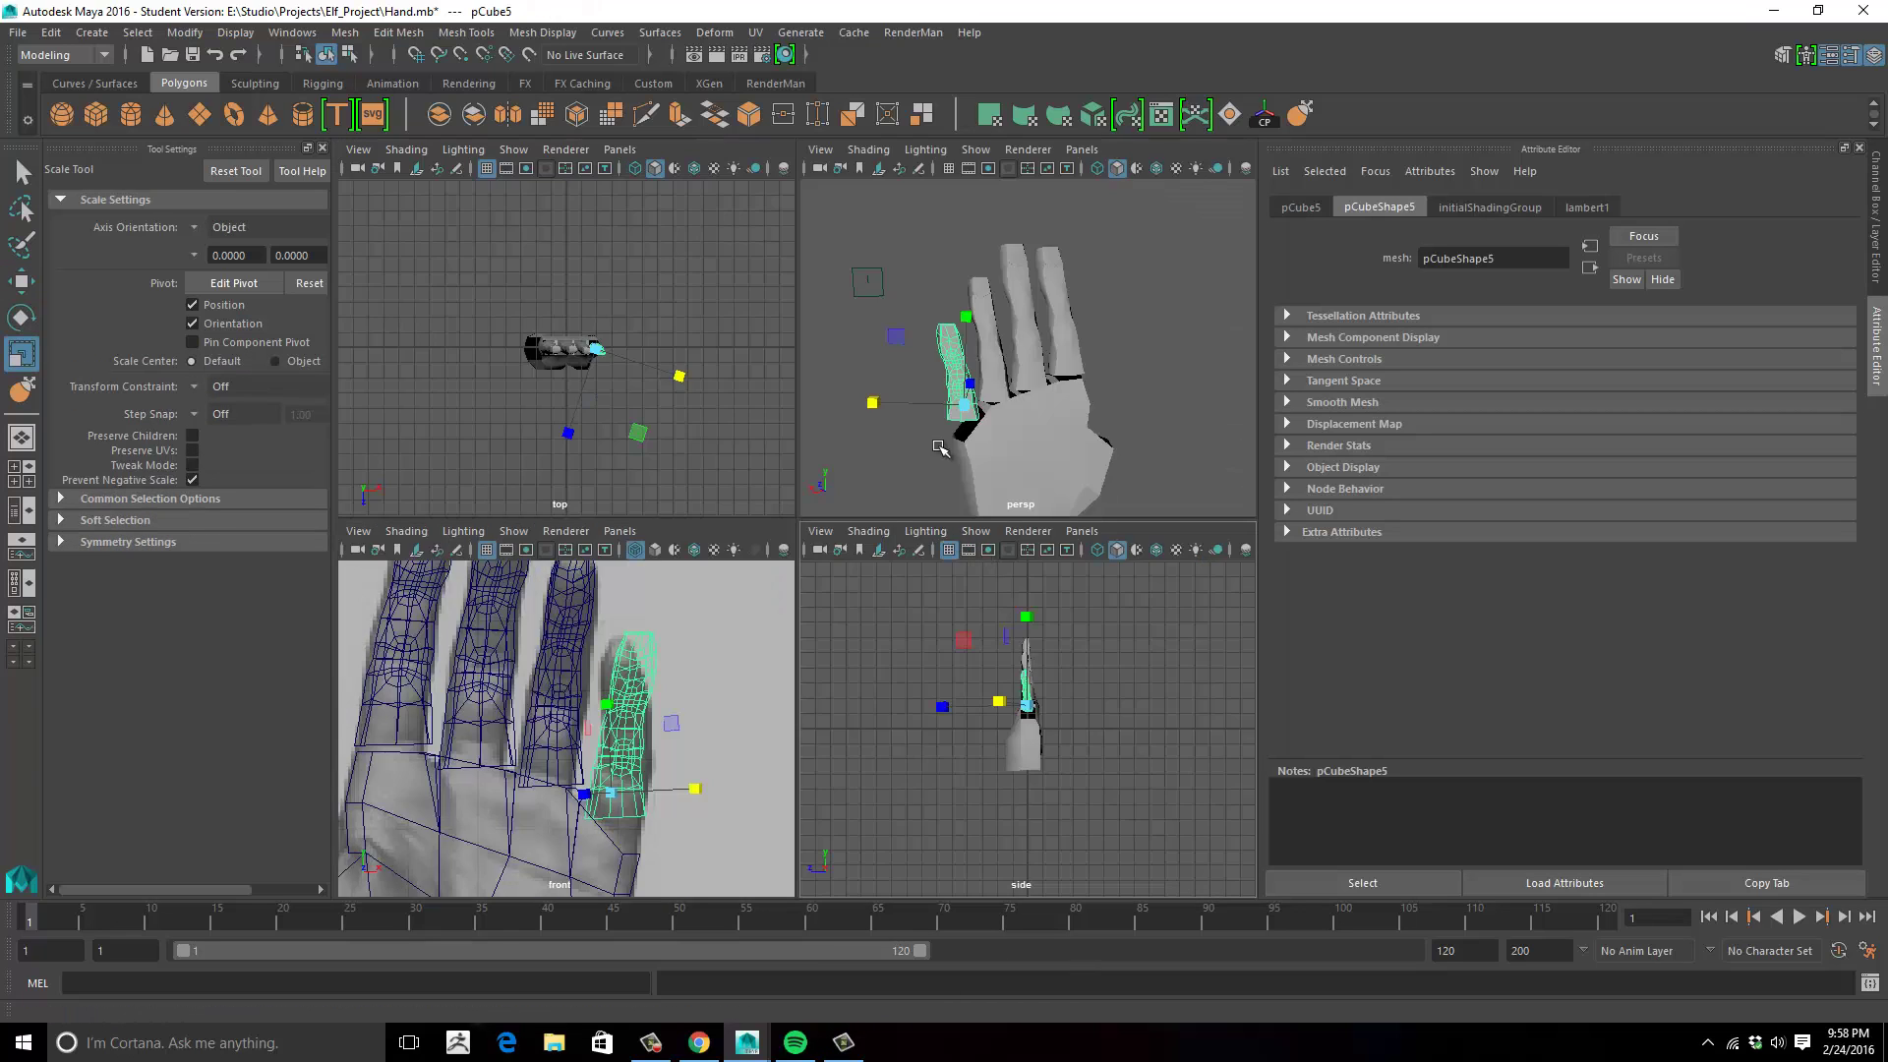
left_click(696, 693)
key("space")
Rotate and move the little finger's tip vertices so the tip lines up with the reference fingertip.
right_click_drag(890, 472, 990, 428, "alt")
middle_click_drag(990, 428, 867, 501, "alt")
right_click_drag(867, 502, 802, 498)
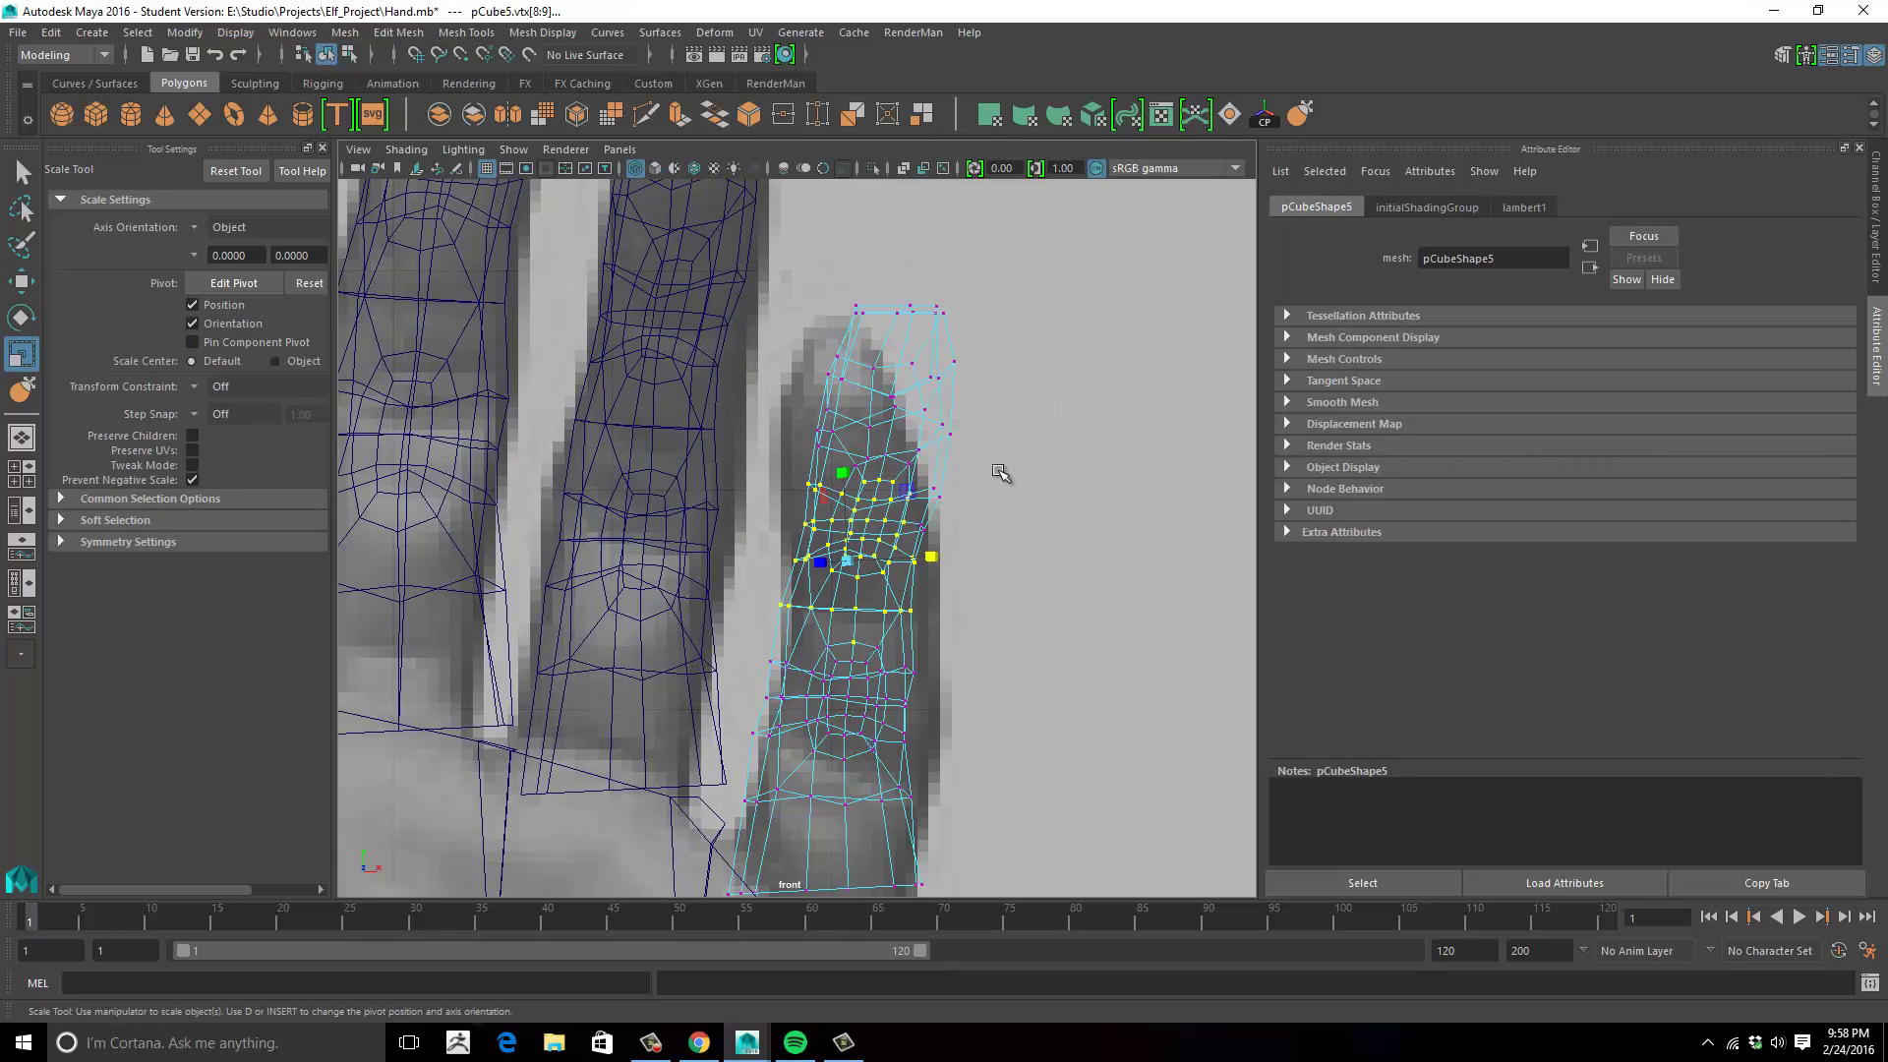
key("e")
left_click_drag(972, 375, 945, 389)
key("w")
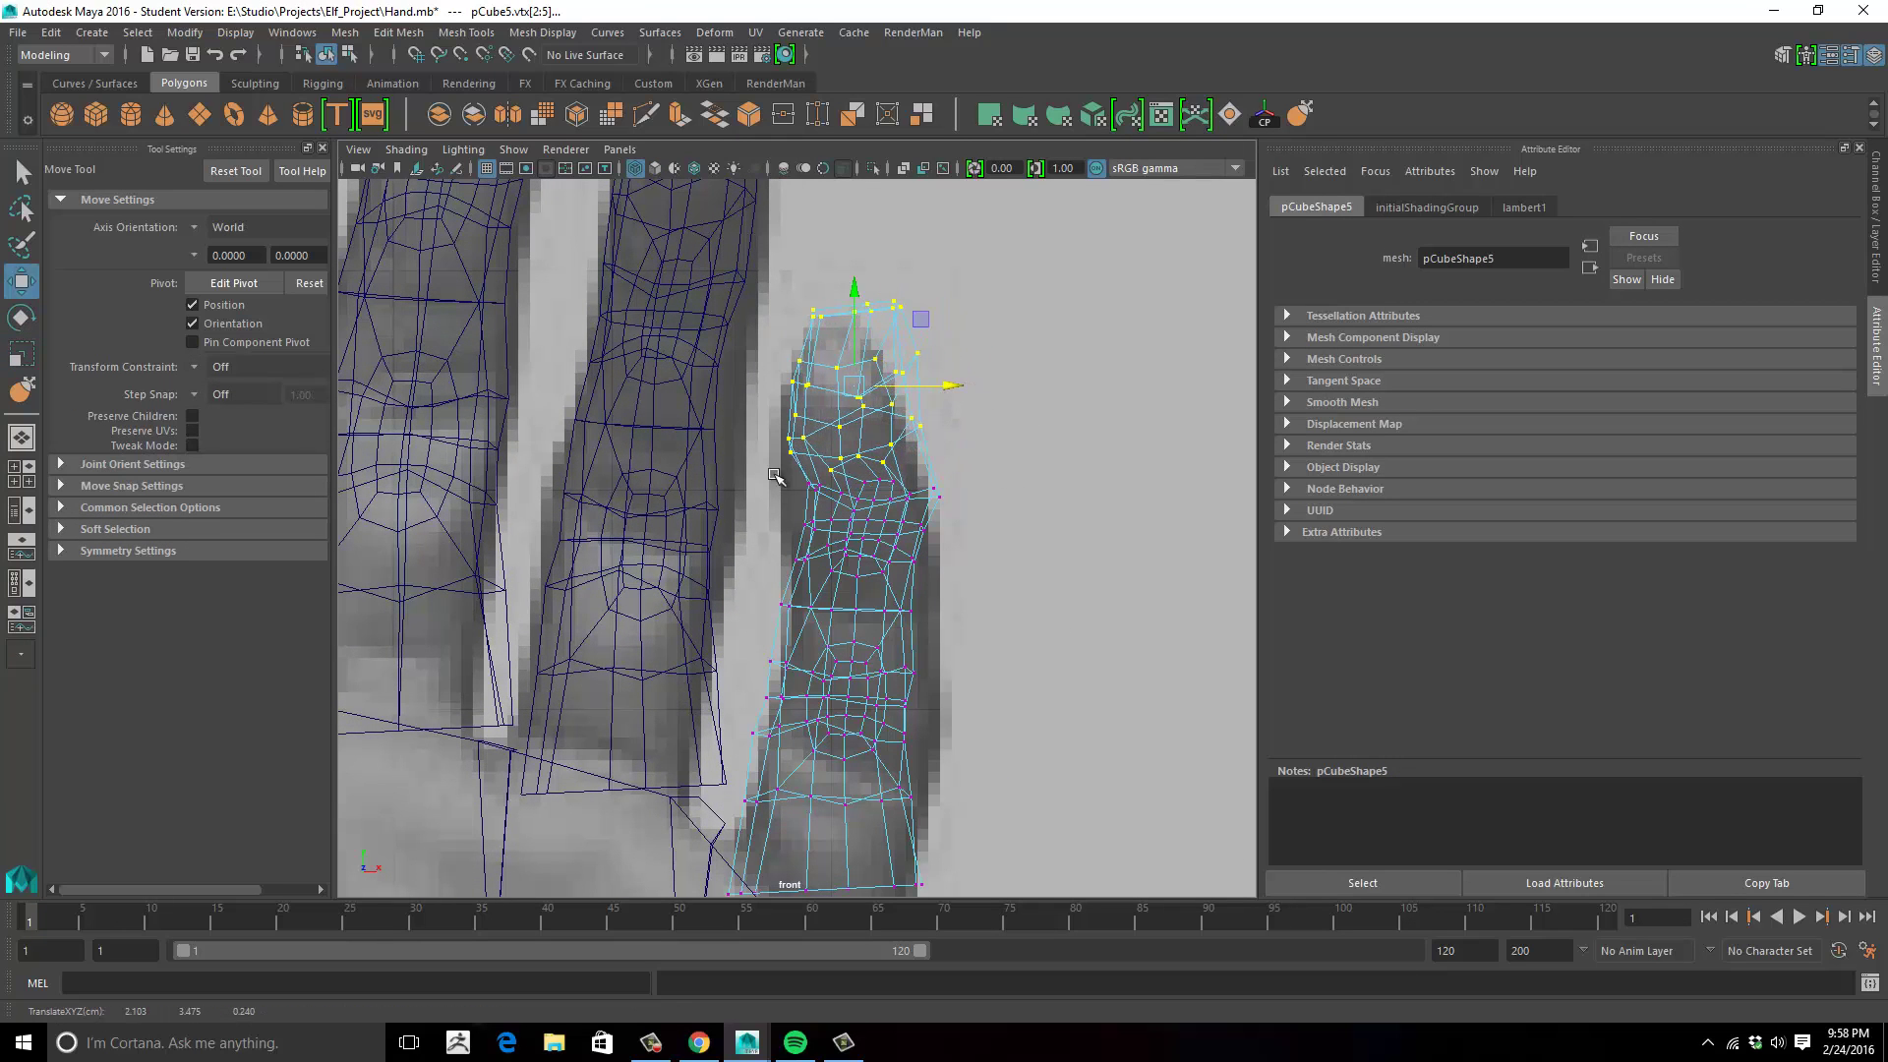
Rotate and rescale the vertices around the little finger's upper joint and shift the lower joint's vertices toward the reference outline.
key("r")
key("e")
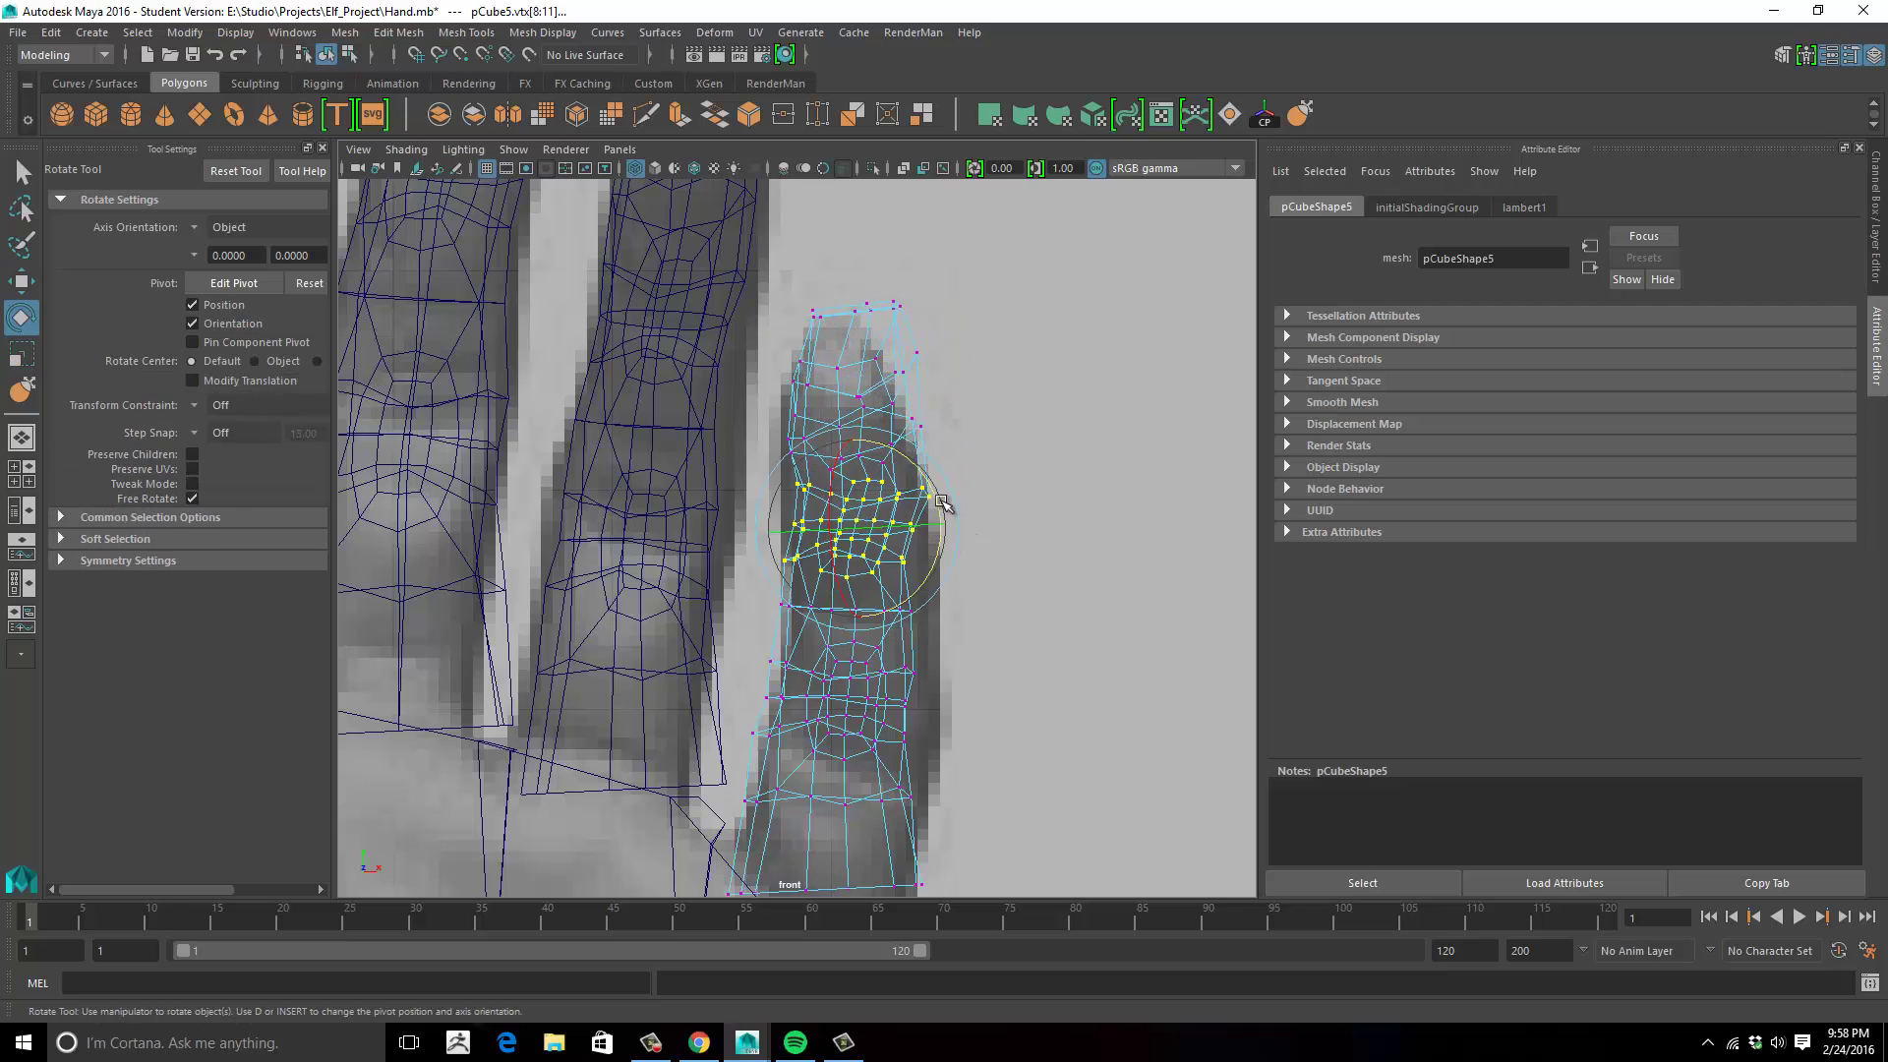
left_click_drag(943, 506, 941, 494)
key("w")
key("r")
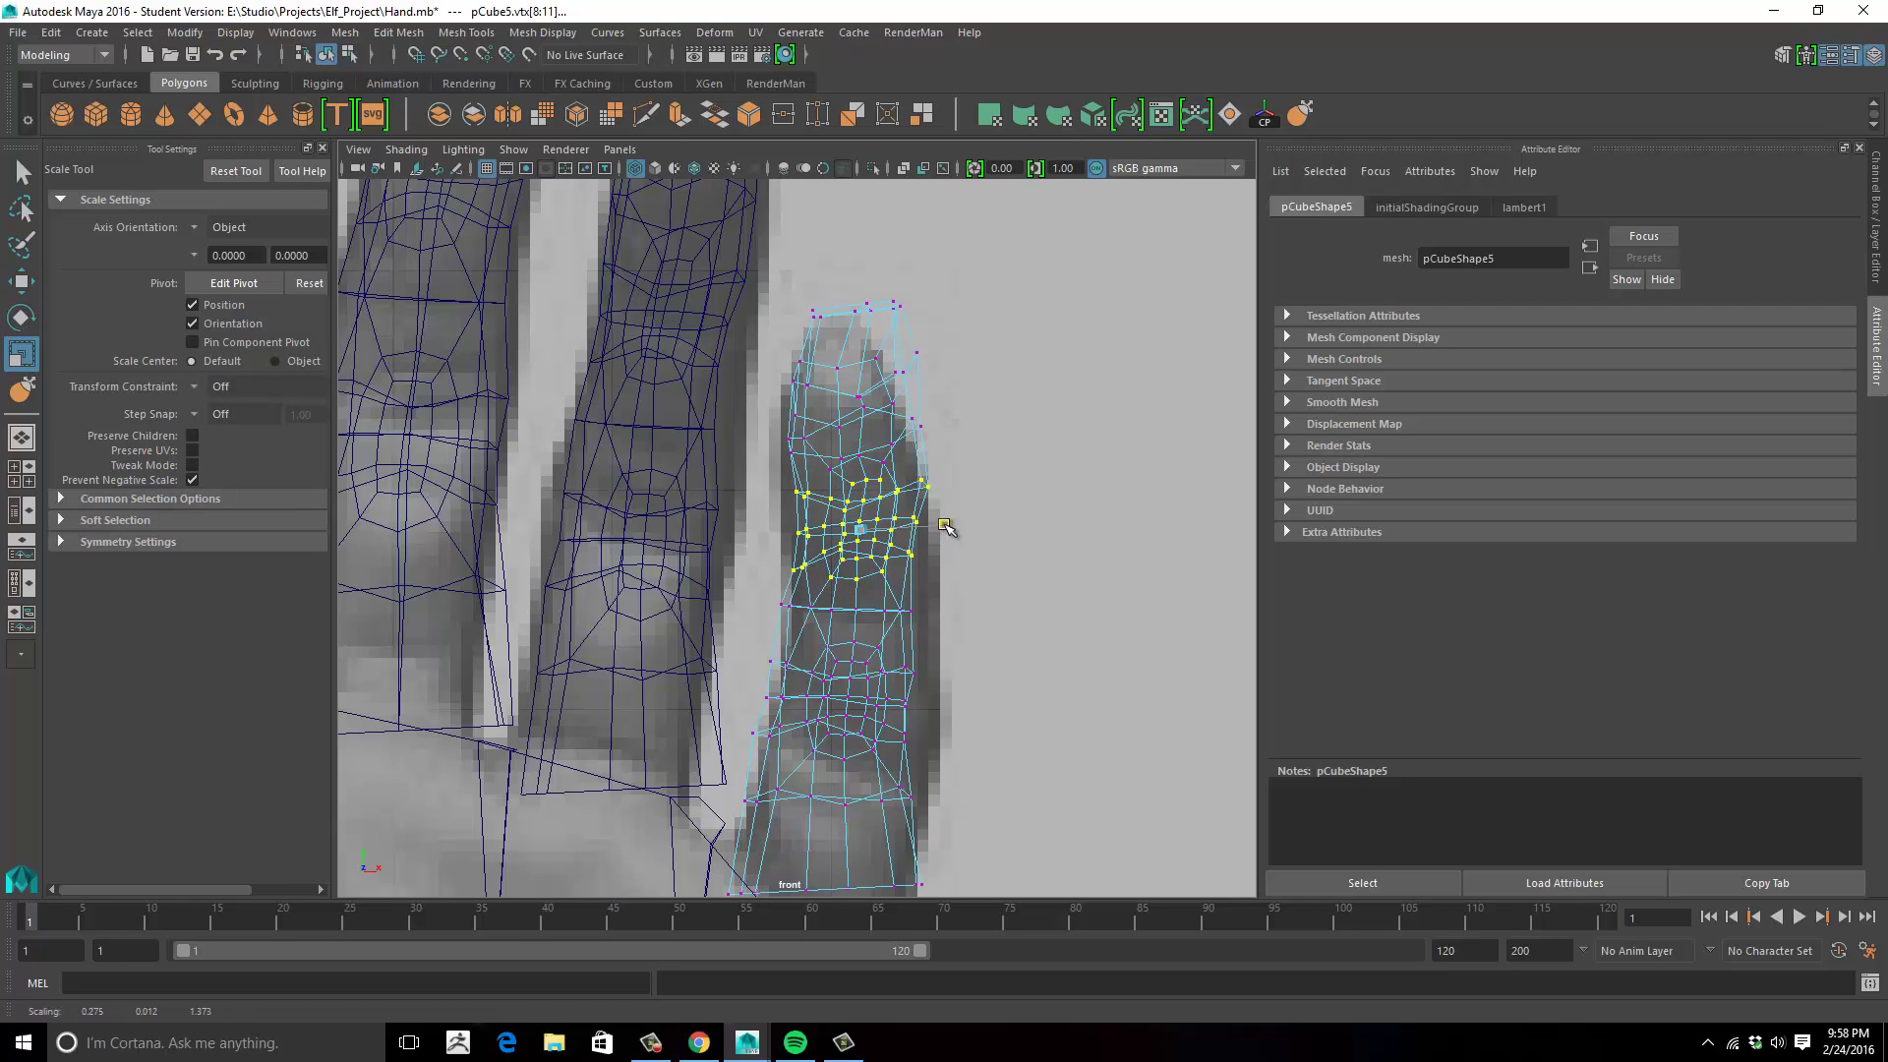
key("w")
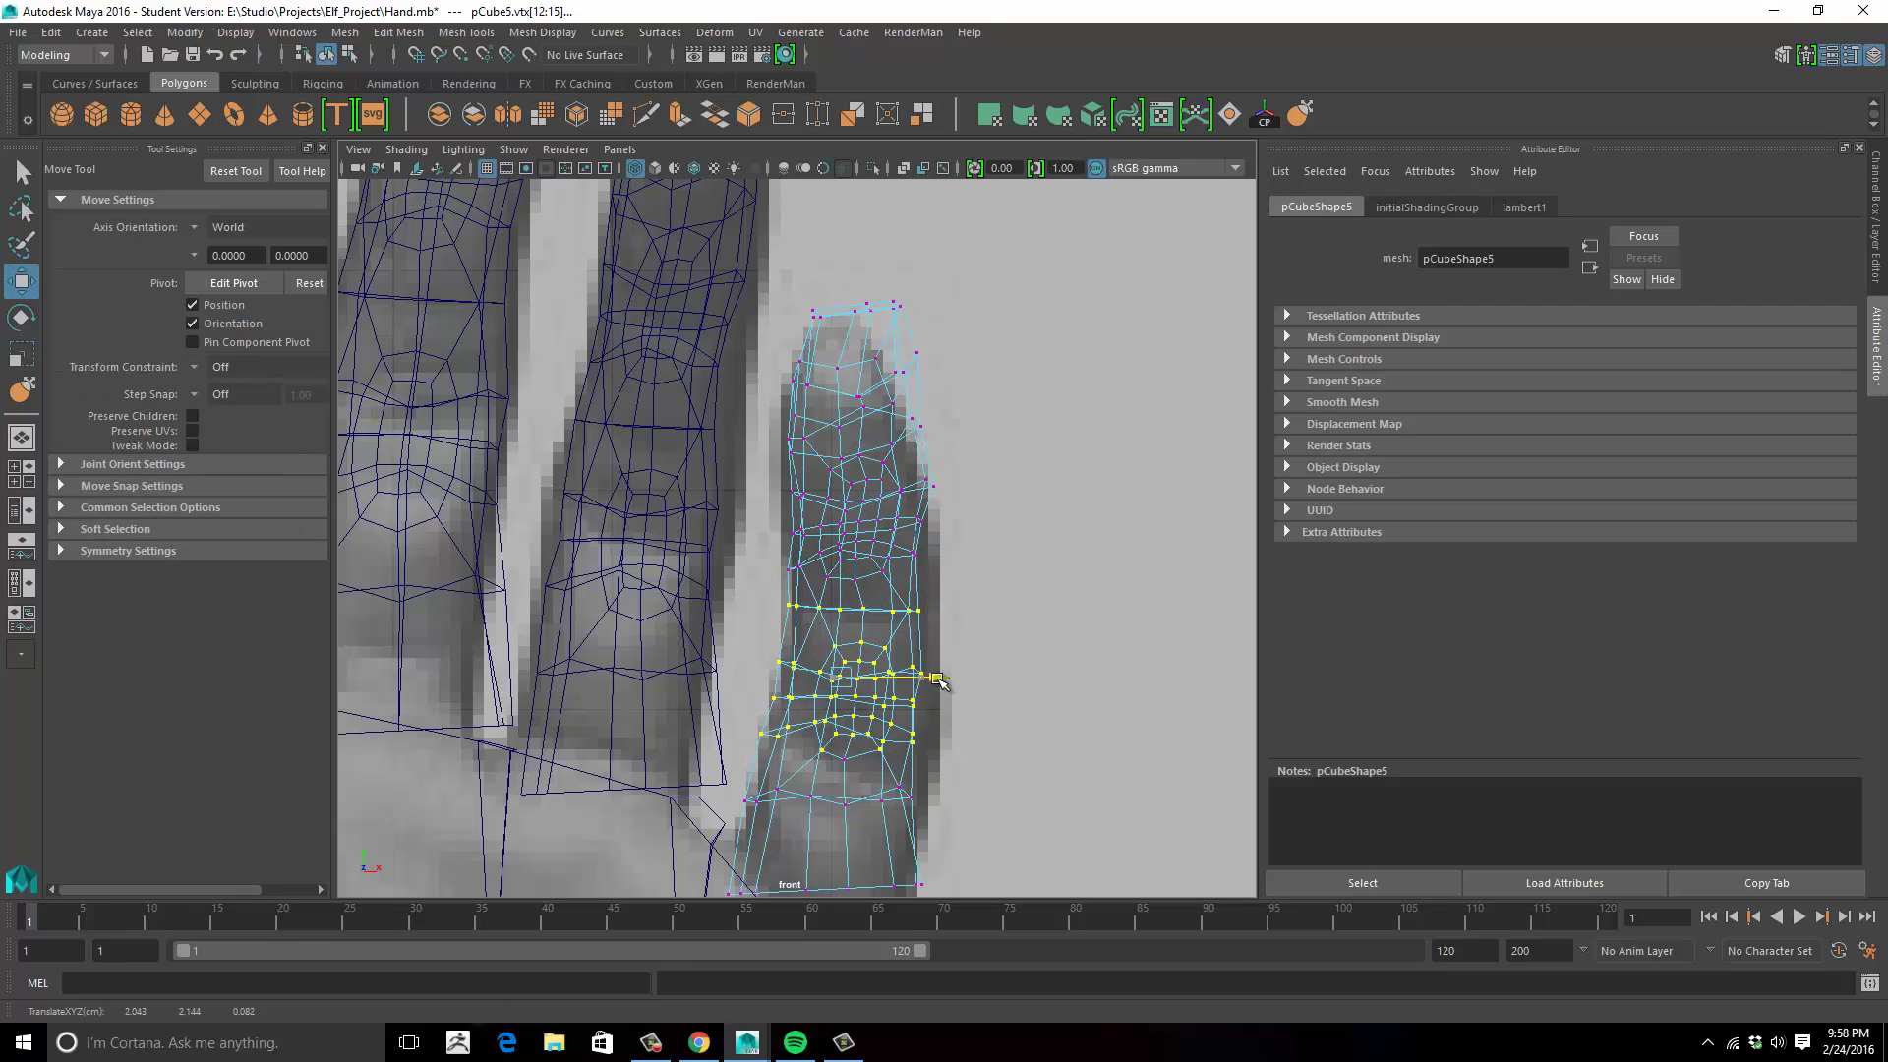
Move the little finger's base vertices so the base follows the slanted corner of the palm.
middle_click_drag(730, 778, 770, 661, "alt")
middle_click_drag(979, 676, 980, 593, "alt")
left_click(942, 752)
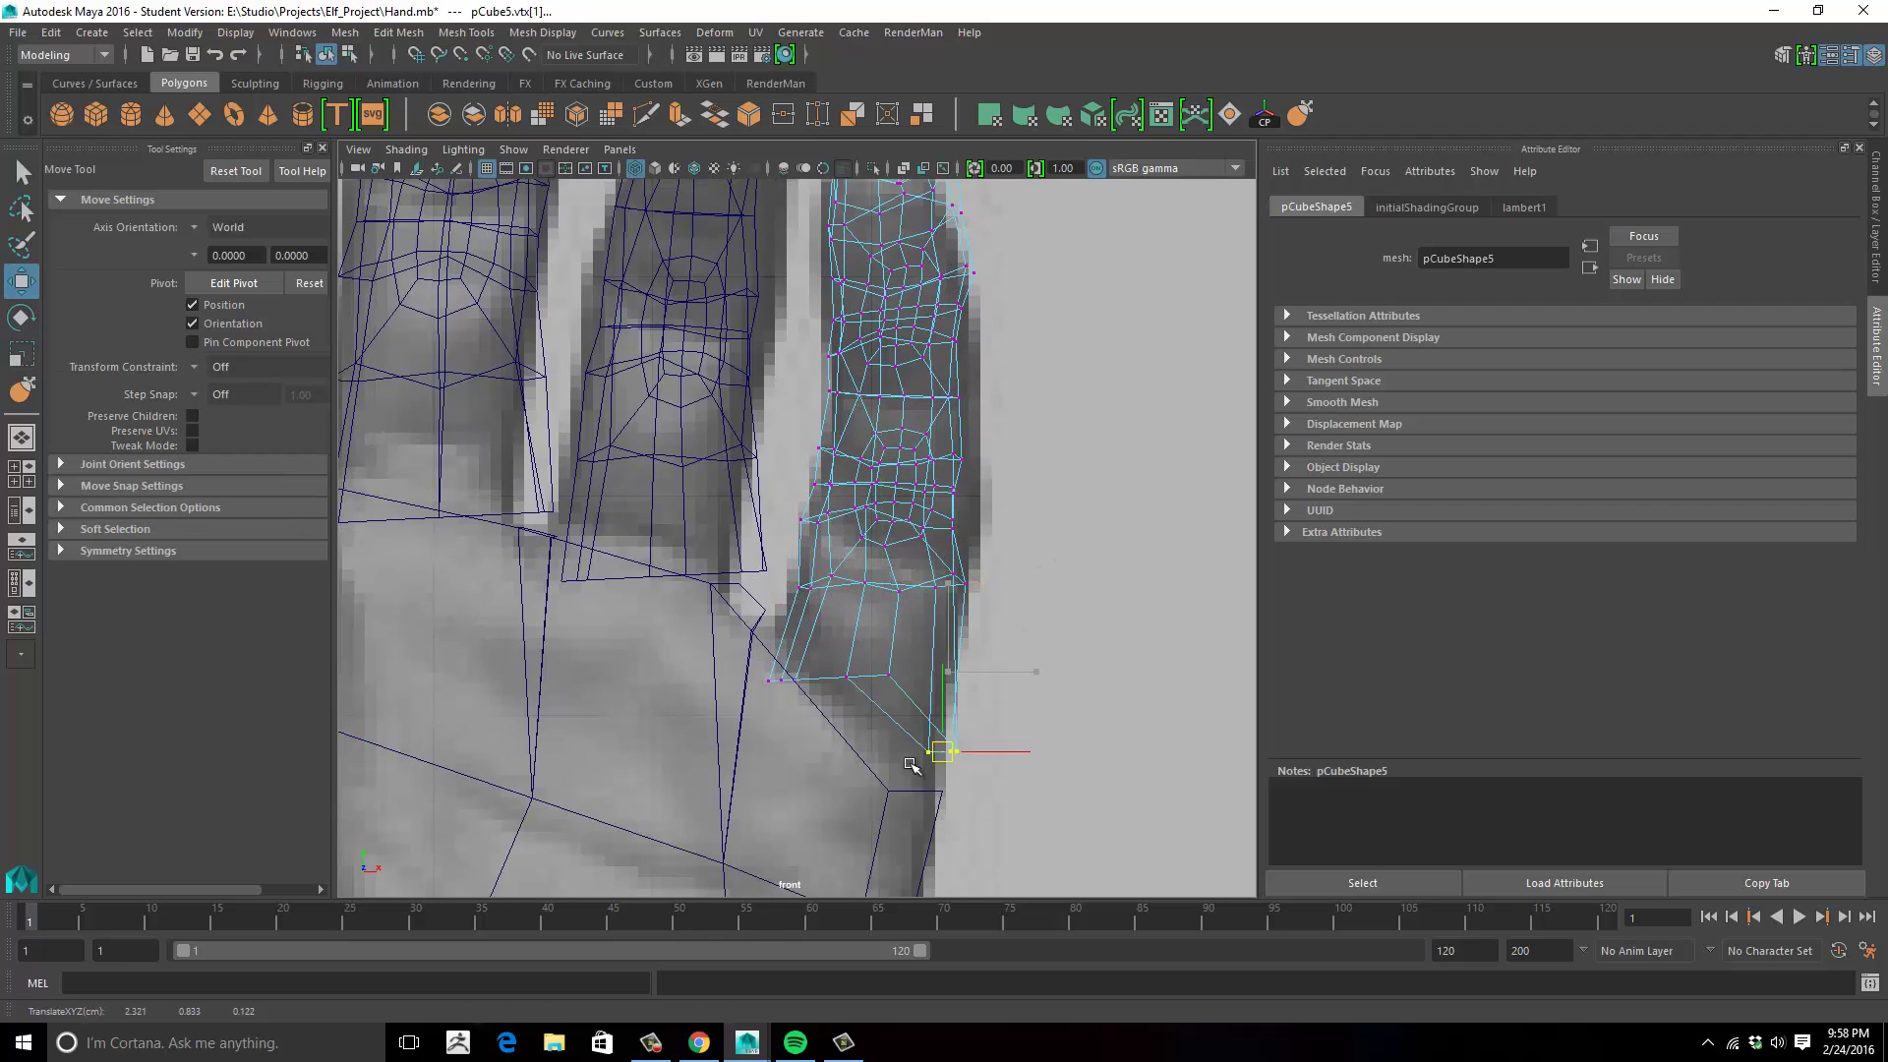
left_click_drag(772, 626, 771, 628)
Move the ring finger's base vertices so they line up with the slanted upper edge of the palm.
middle_click_drag(615, 636, 688, 669, "alt")
left_click(669, 561)
right_click_drag(670, 561, 609, 562)
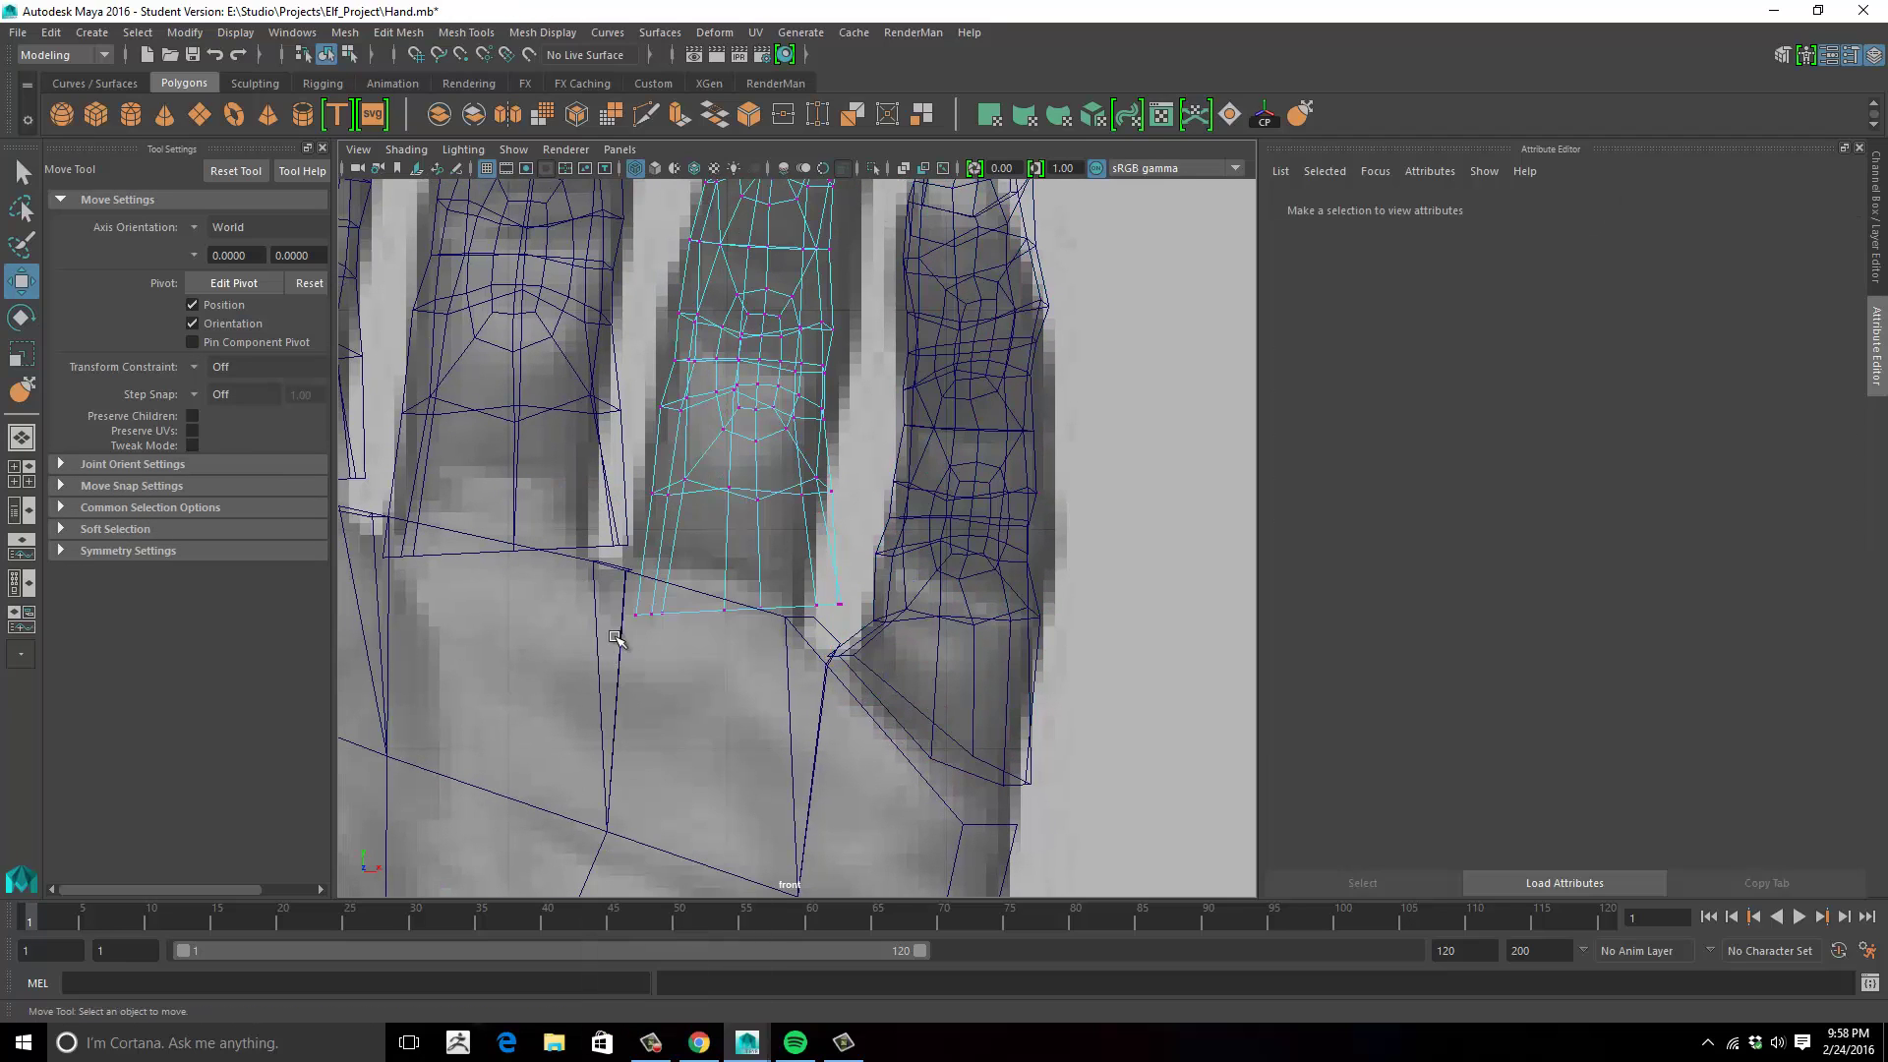
left_click_drag(619, 640, 679, 592)
left_click_drag(647, 612, 644, 565)
left_click_drag(690, 639, 779, 592)
left_click_drag(730, 610, 798, 614)
left_click(843, 612)
key("ctrl+z")
middle_click_drag(630, 521, 880, 673, "alt")
Raise and adjust the middle finger's base vertices to match the slope of the palm edge beneath it.
left_click(765, 668)
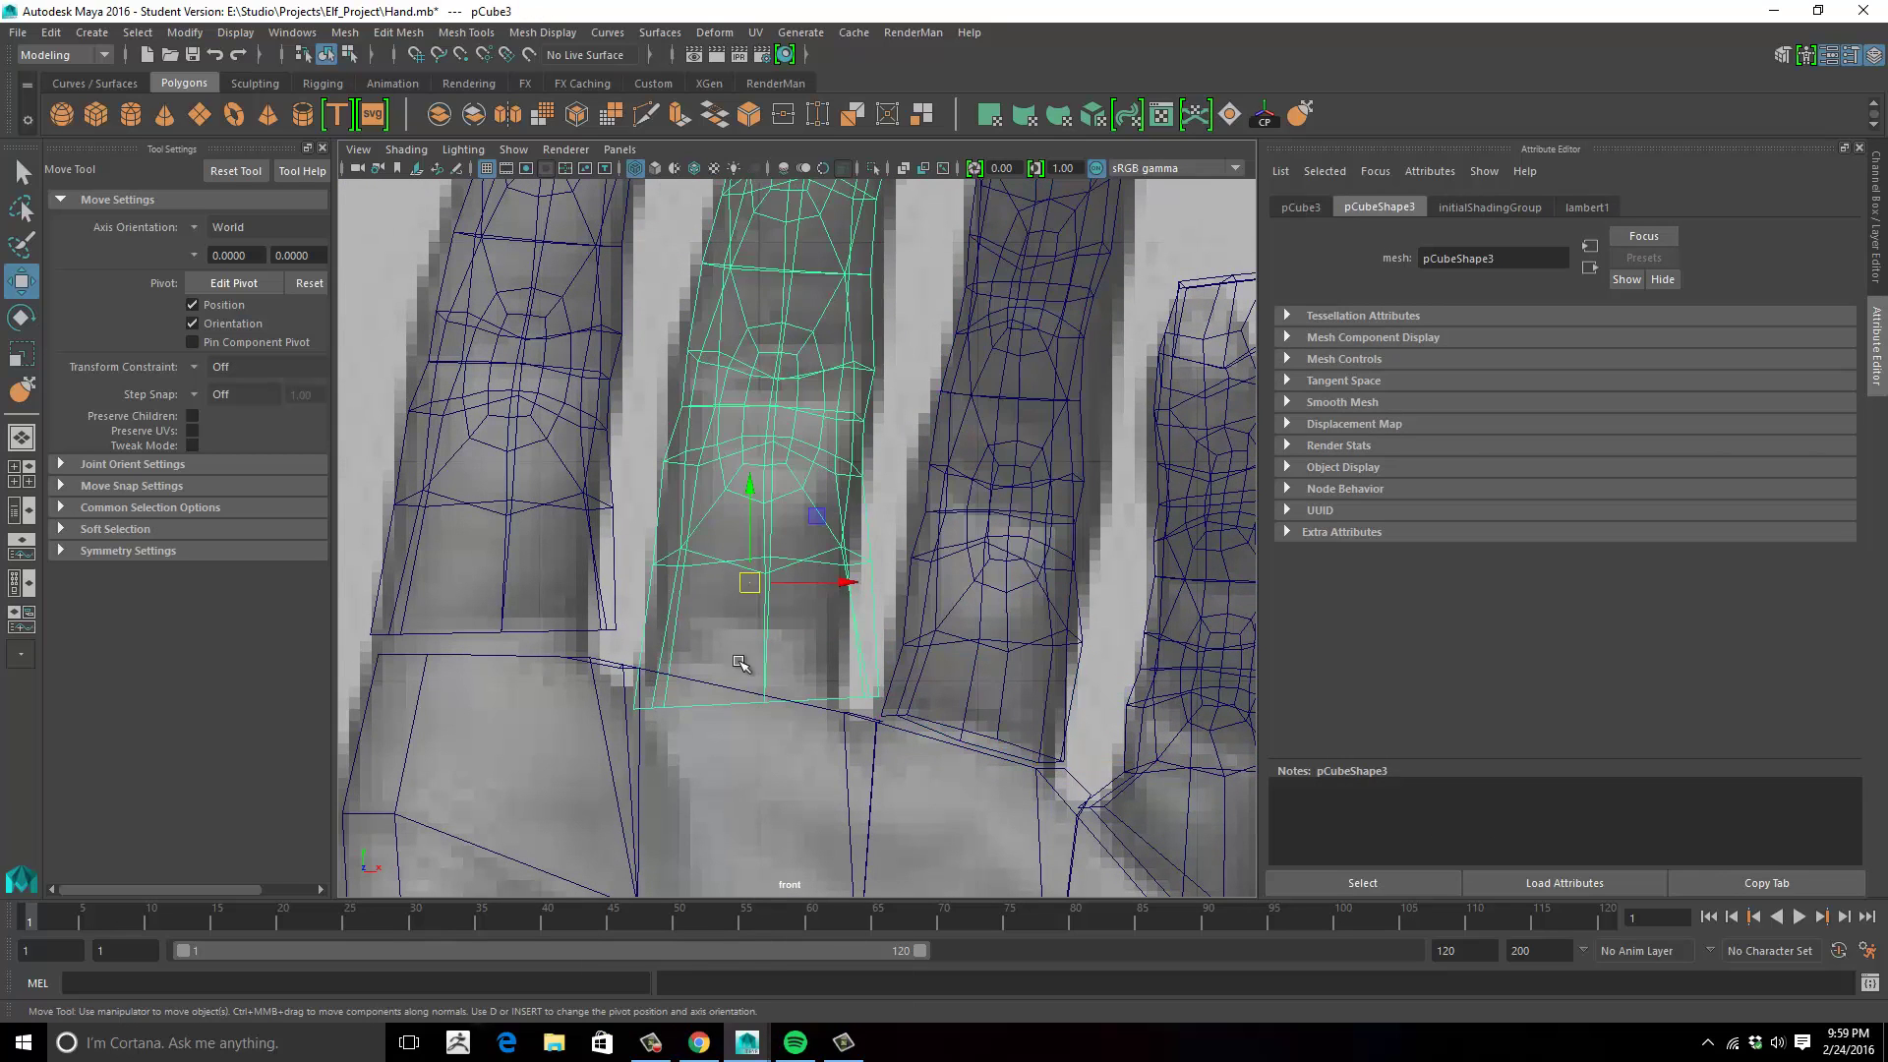
right_click_drag(666, 493, 600, 524)
left_click(675, 612)
left_click_drag(617, 732, 689, 682)
left_click_drag(650, 707, 647, 662)
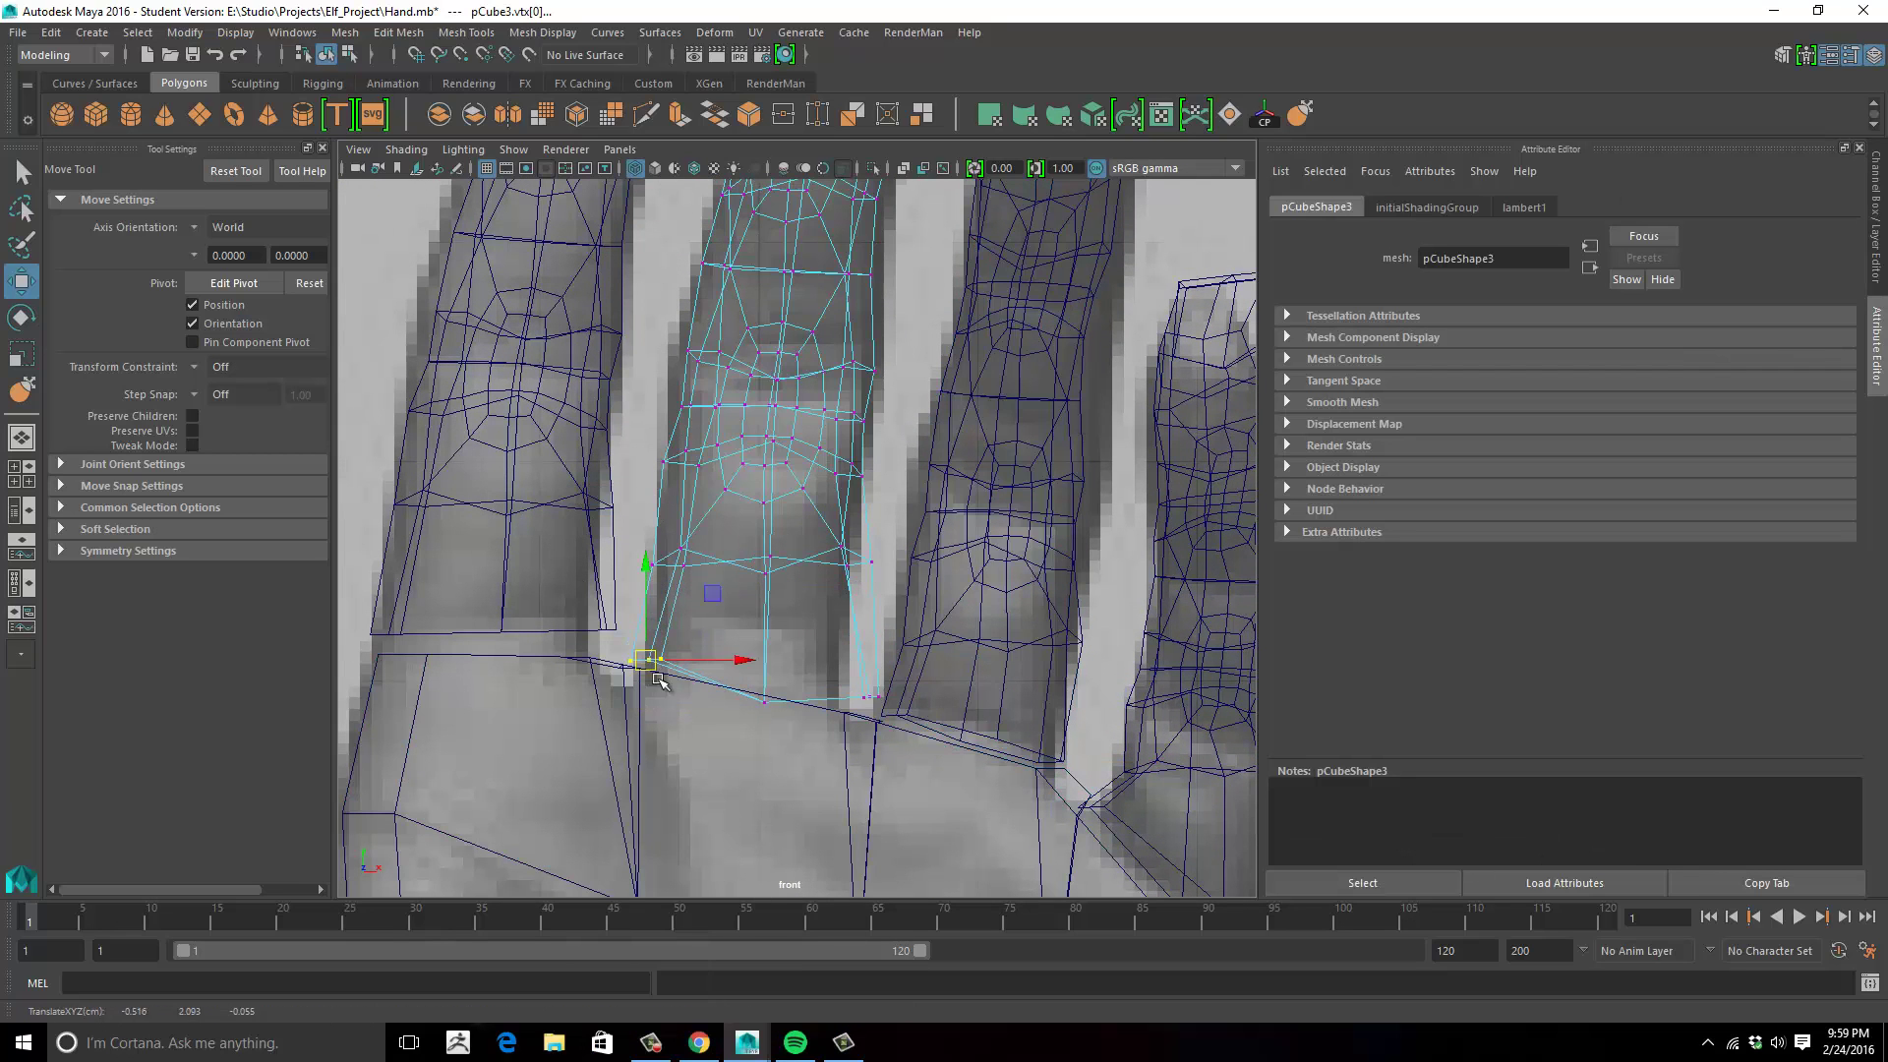
left_click_drag(723, 729, 794, 678)
left_click_drag(765, 702, 762, 685)
left_click(838, 767)
left_click(862, 502)
right_click_drag(861, 497, 773, 501)
left_click_drag(831, 763, 847, 705)
left_click(804, 782)
Examine the four fingers and their fit to the palm from several sides in the perspective view.
key("space")
key("space")
mouse_move(1075, 430)
left_mouse_down("alt")
mouse_move(1010, 669)
mouse_move(757, 620)
left_mouse_up("alt")
left_click(716, 482)
left_click(530, 602)
left_click_drag(531, 602, 590, 443, "alt")
left_click(822, 394)
left_click(629, 580)
left_click(762, 585)
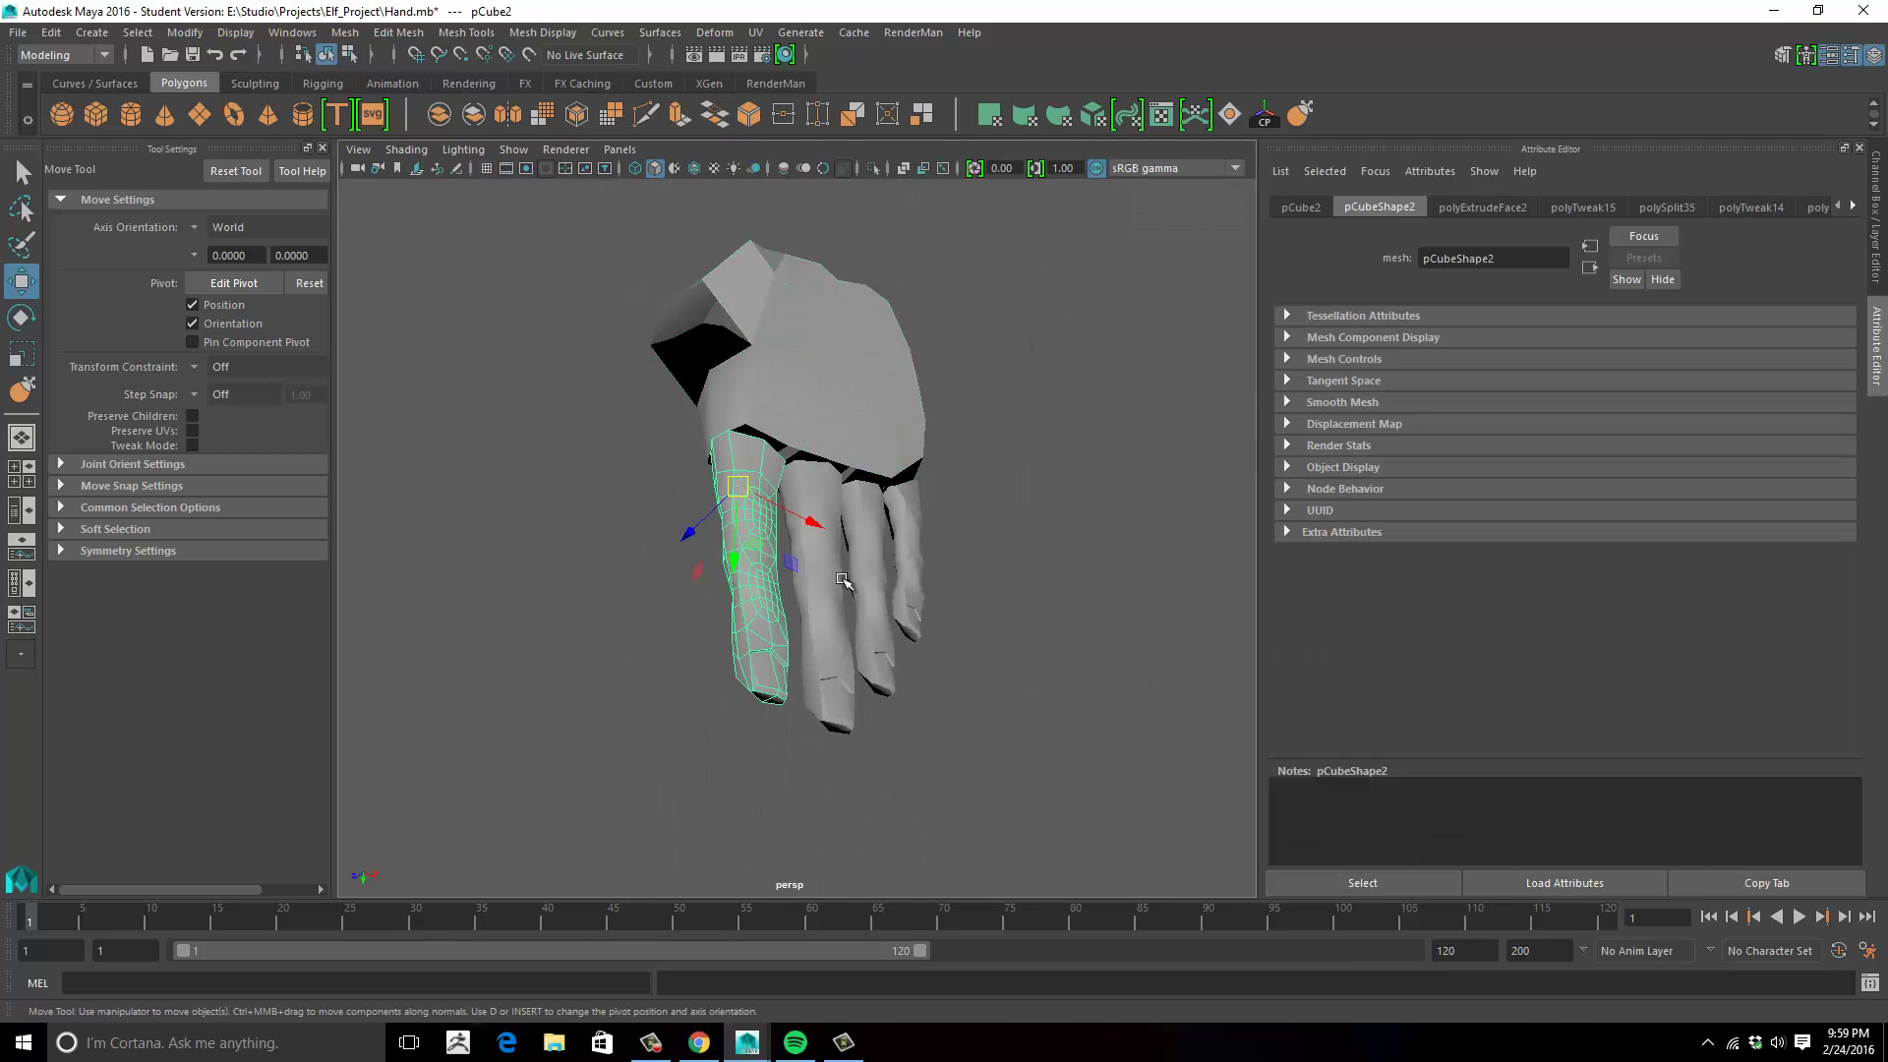
left_click(1053, 643)
left_click_drag(1055, 643, 925, 678, "alt")
Select the palm and all four fingers and combine them into a single mesh.
left_click(885, 477)
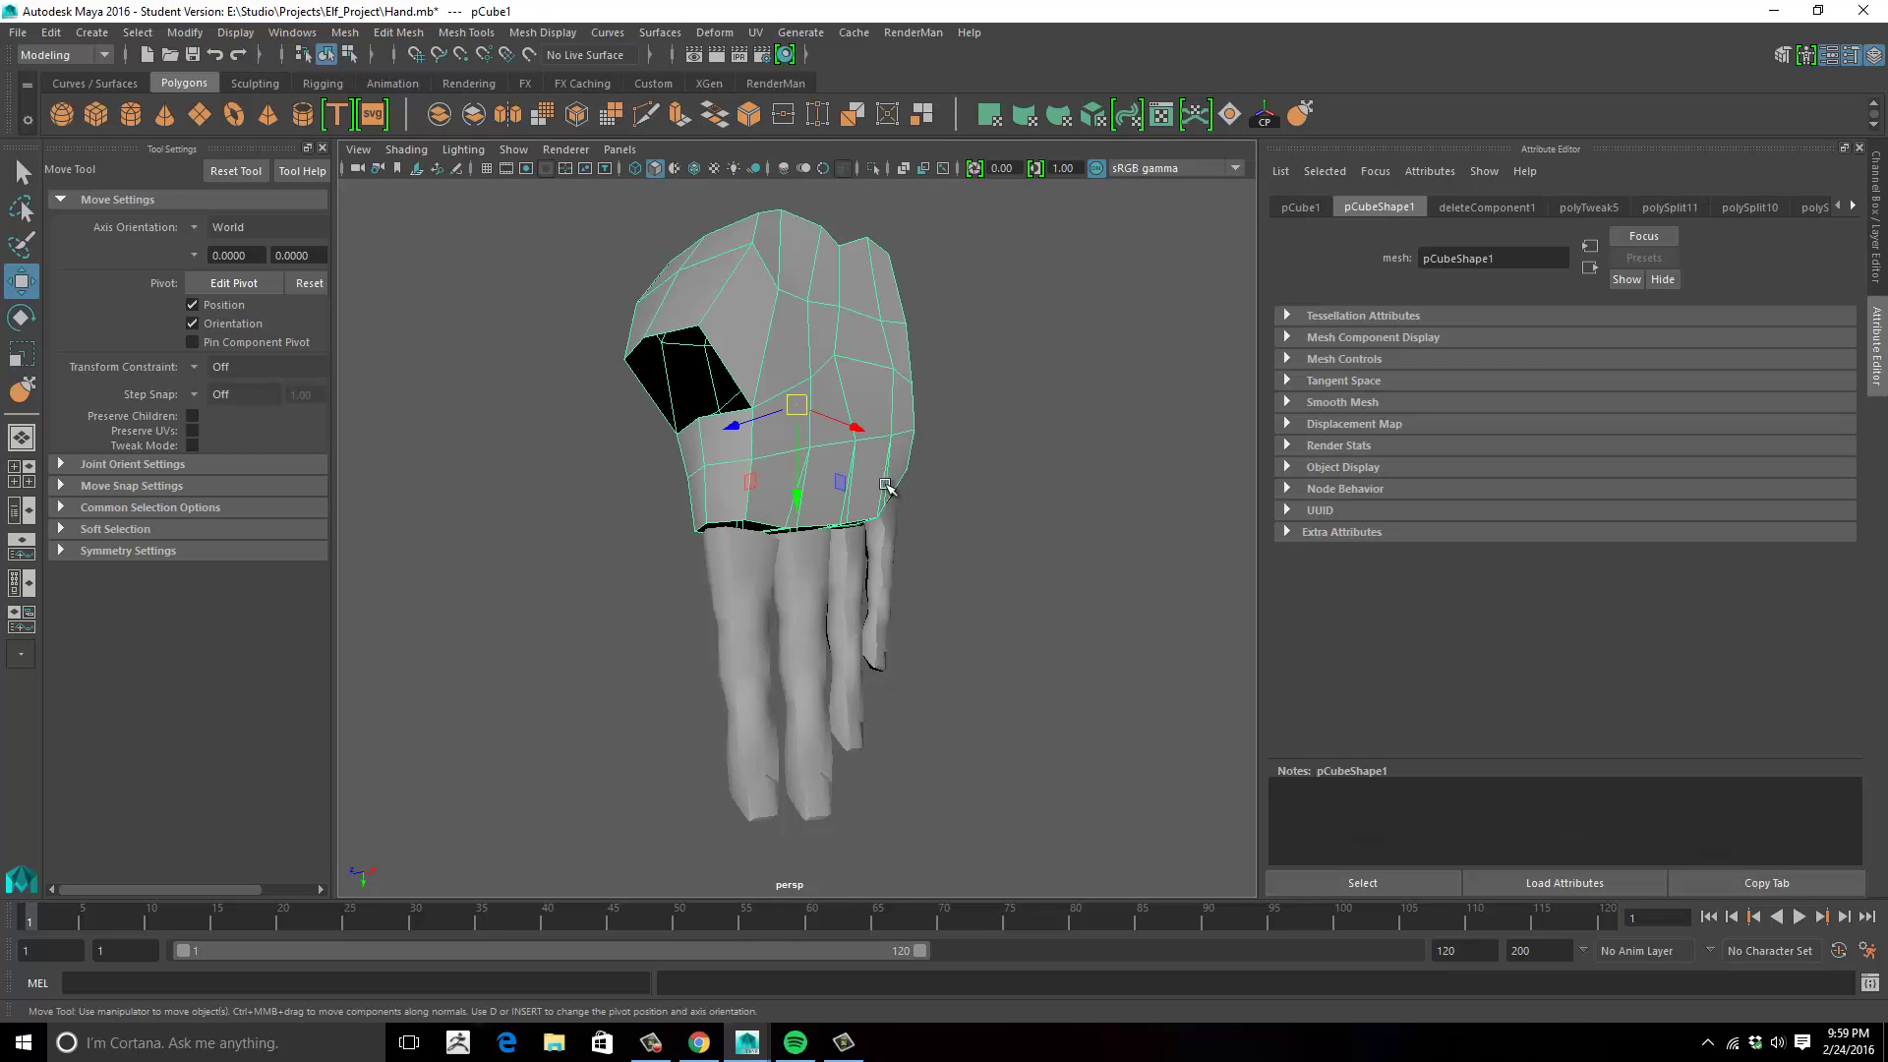
left_click_drag(889, 484, 973, 502, "alt")
left_click_drag(623, 675, 913, 543, "shift")
key("space")
left_click(678, 583)
left_click(717, 211)
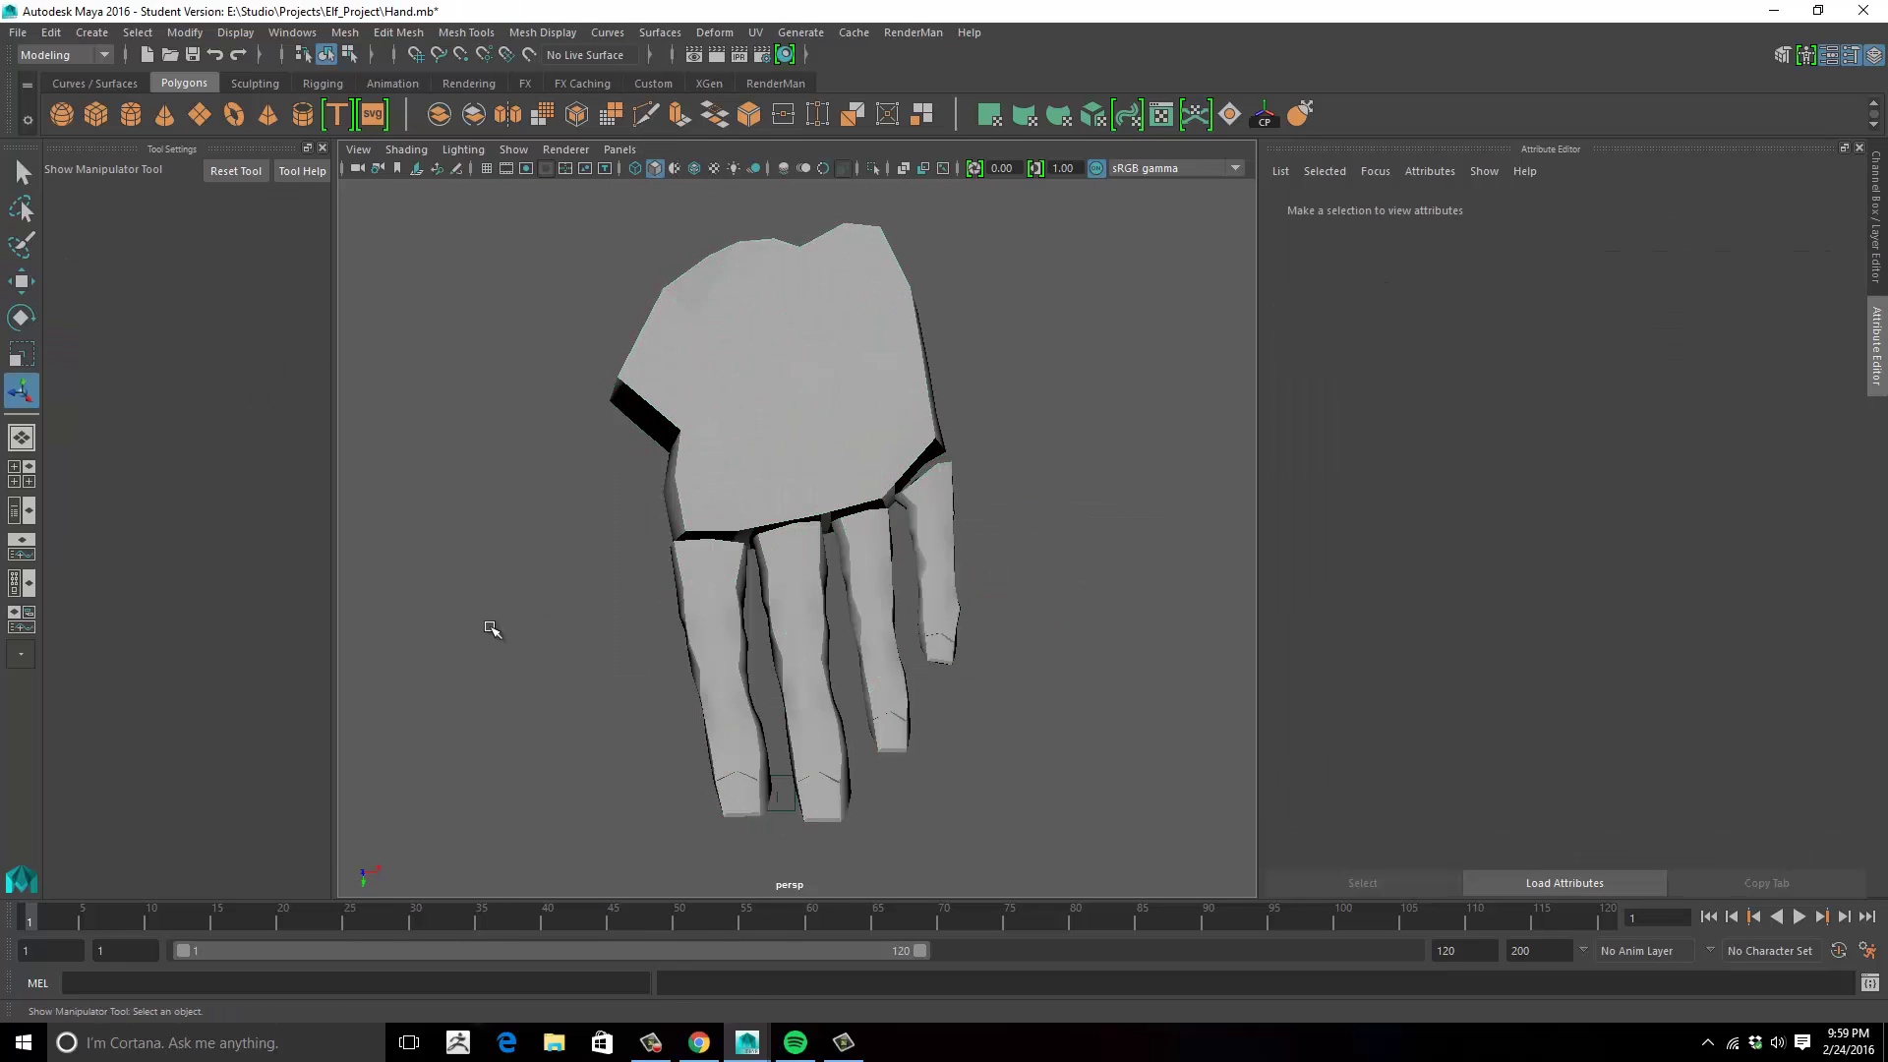
Switch the combined mesh to vertex mode and merge the palm's corner vertex with the little finger's matching base vertex.
left_click_drag(493, 631, 907, 507, "alt")
right_click_drag(907, 508, 1111, 486, "alt")
middle_click_drag(1111, 486, 889, 691, "alt")
left_click_drag(889, 691, 830, 649, "alt")
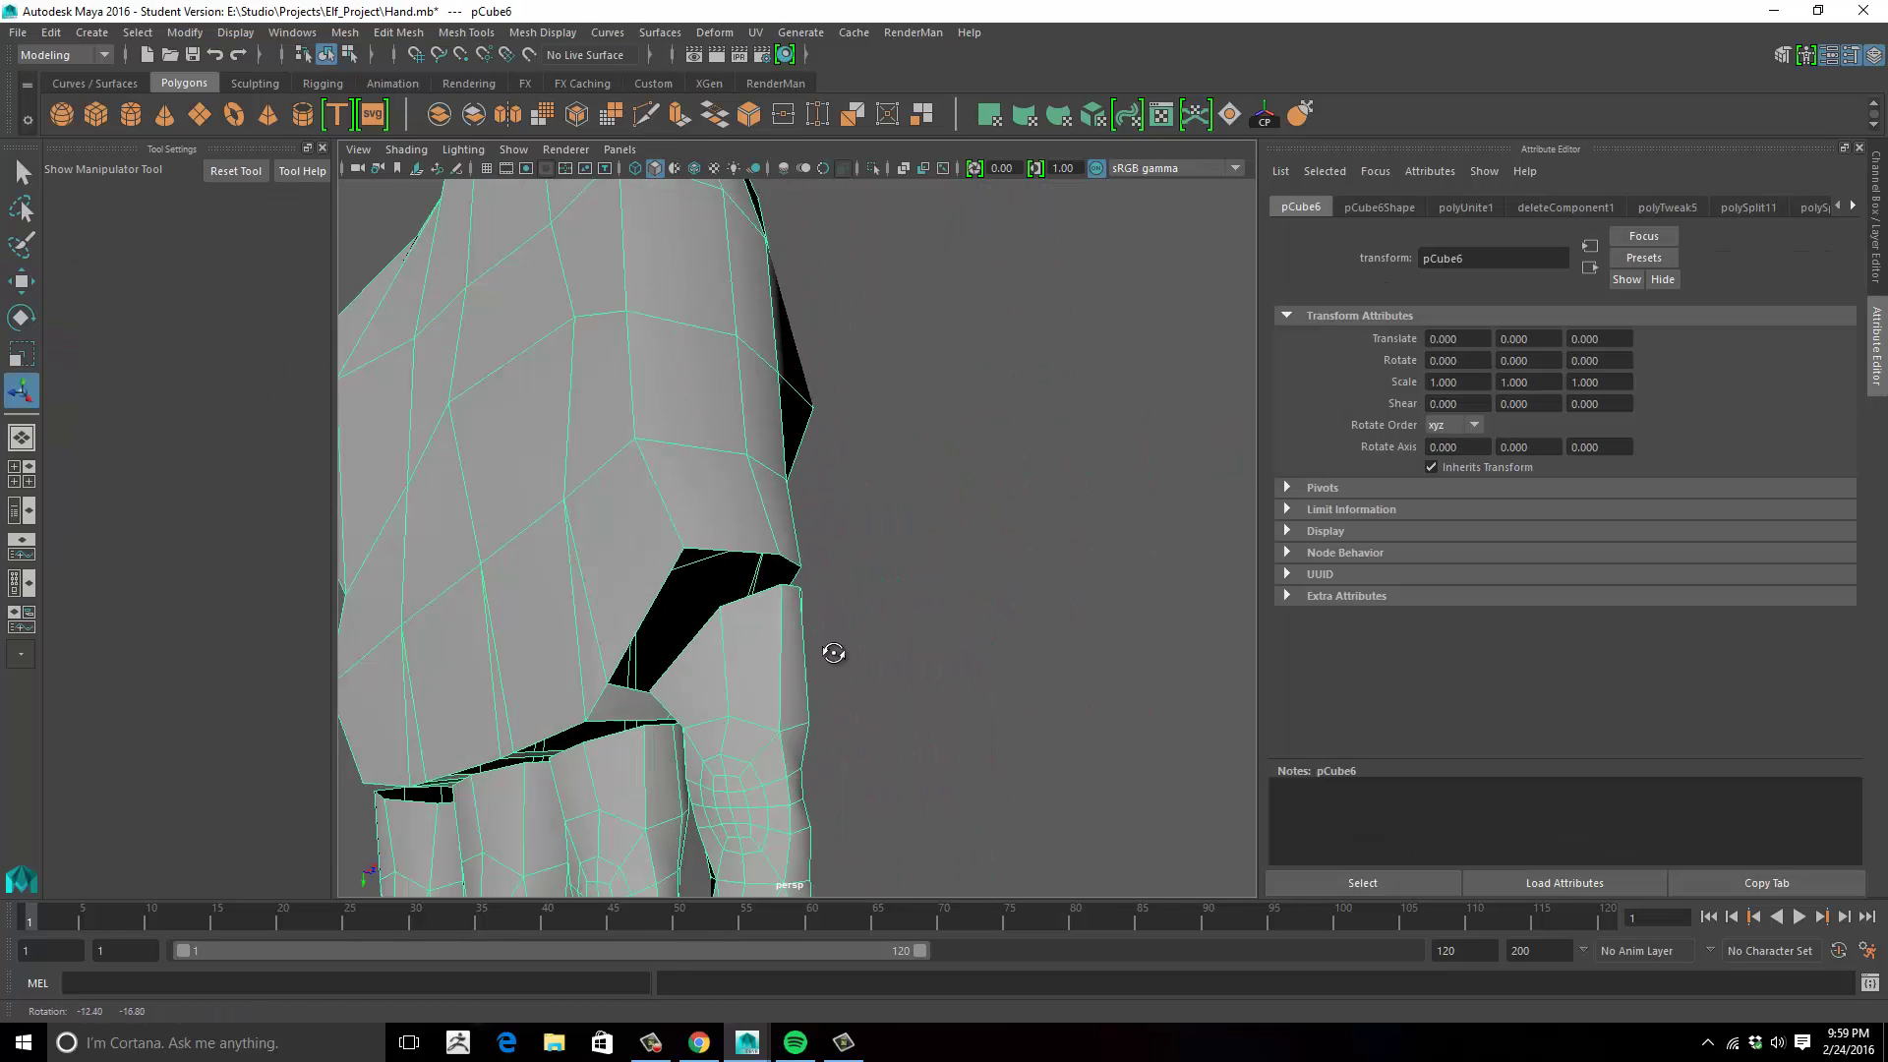
right_click_drag(752, 600, 675, 586)
left_click(695, 544)
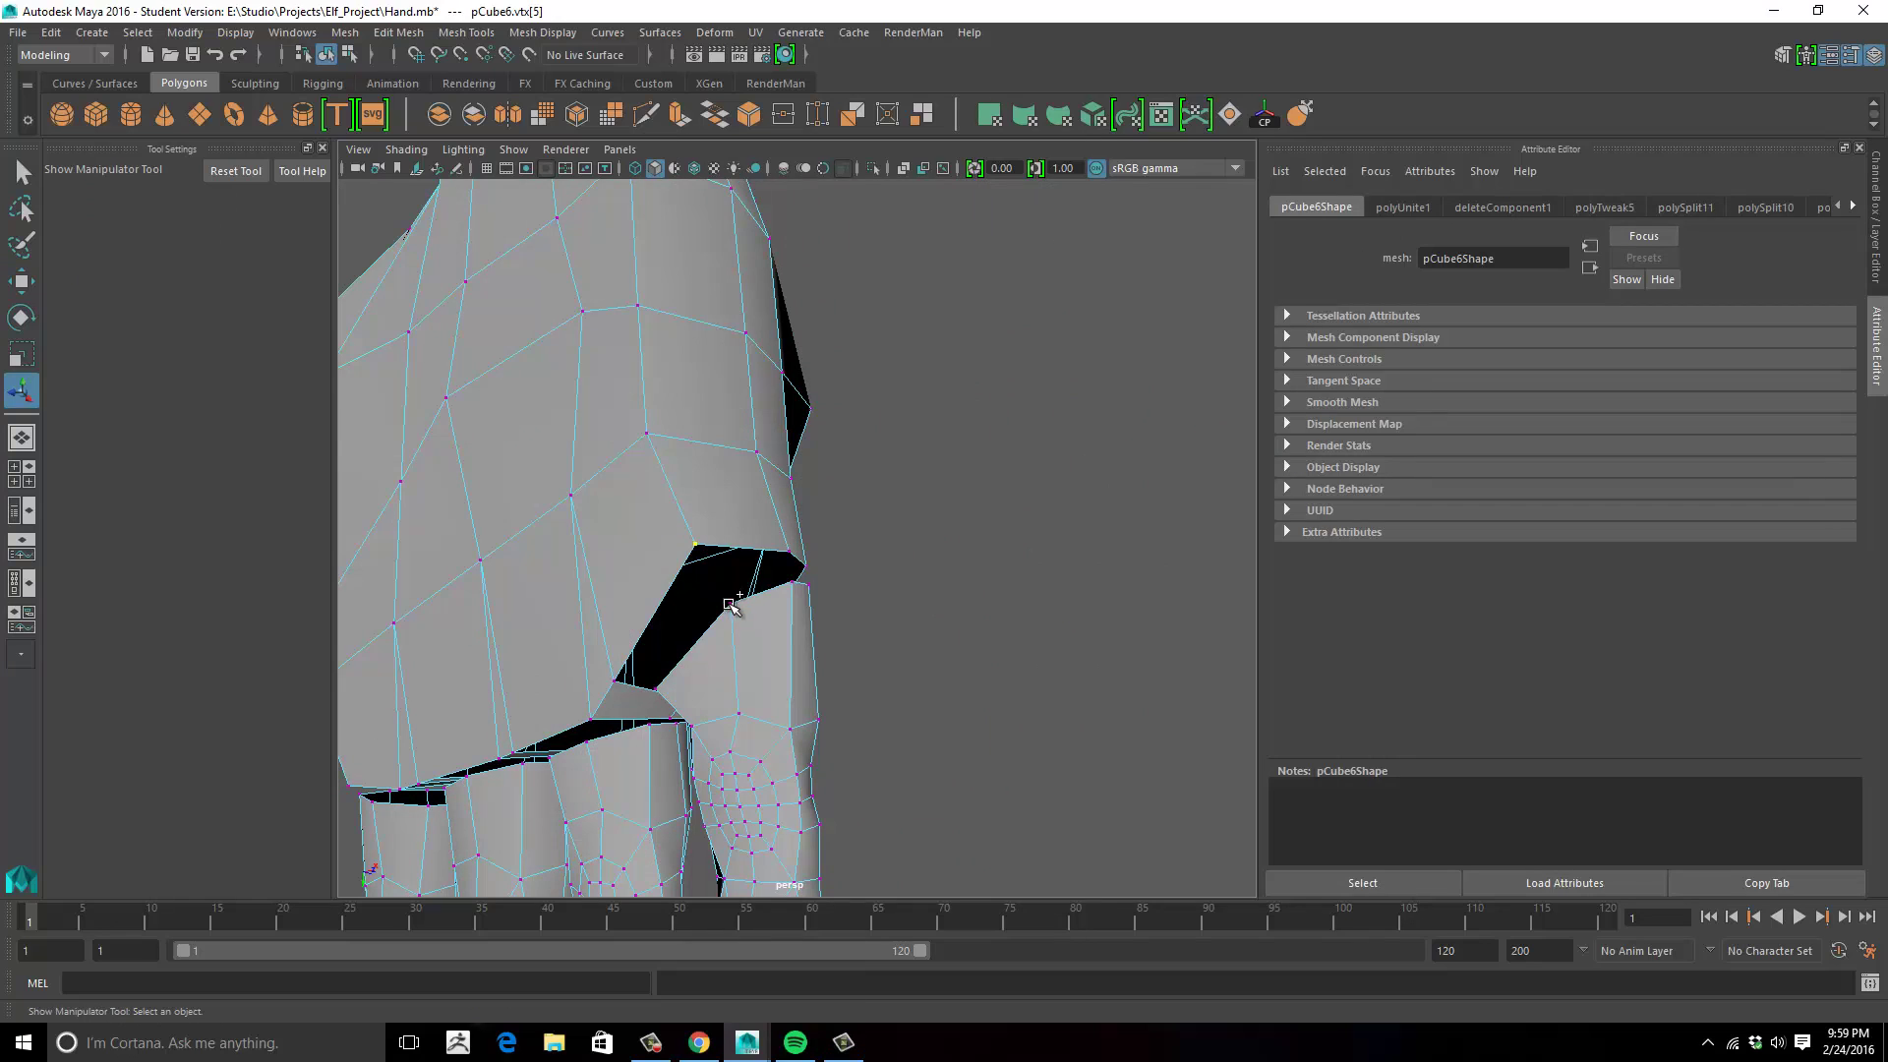
left_click(398, 33)
left_click(476, 241)
Merge the vertex pairs joining the little finger's base to the outer side of the palm.
left_click_drag(748, 551, 754, 645, "alt")
left_click_drag(868, 649, 658, 613, "alt")
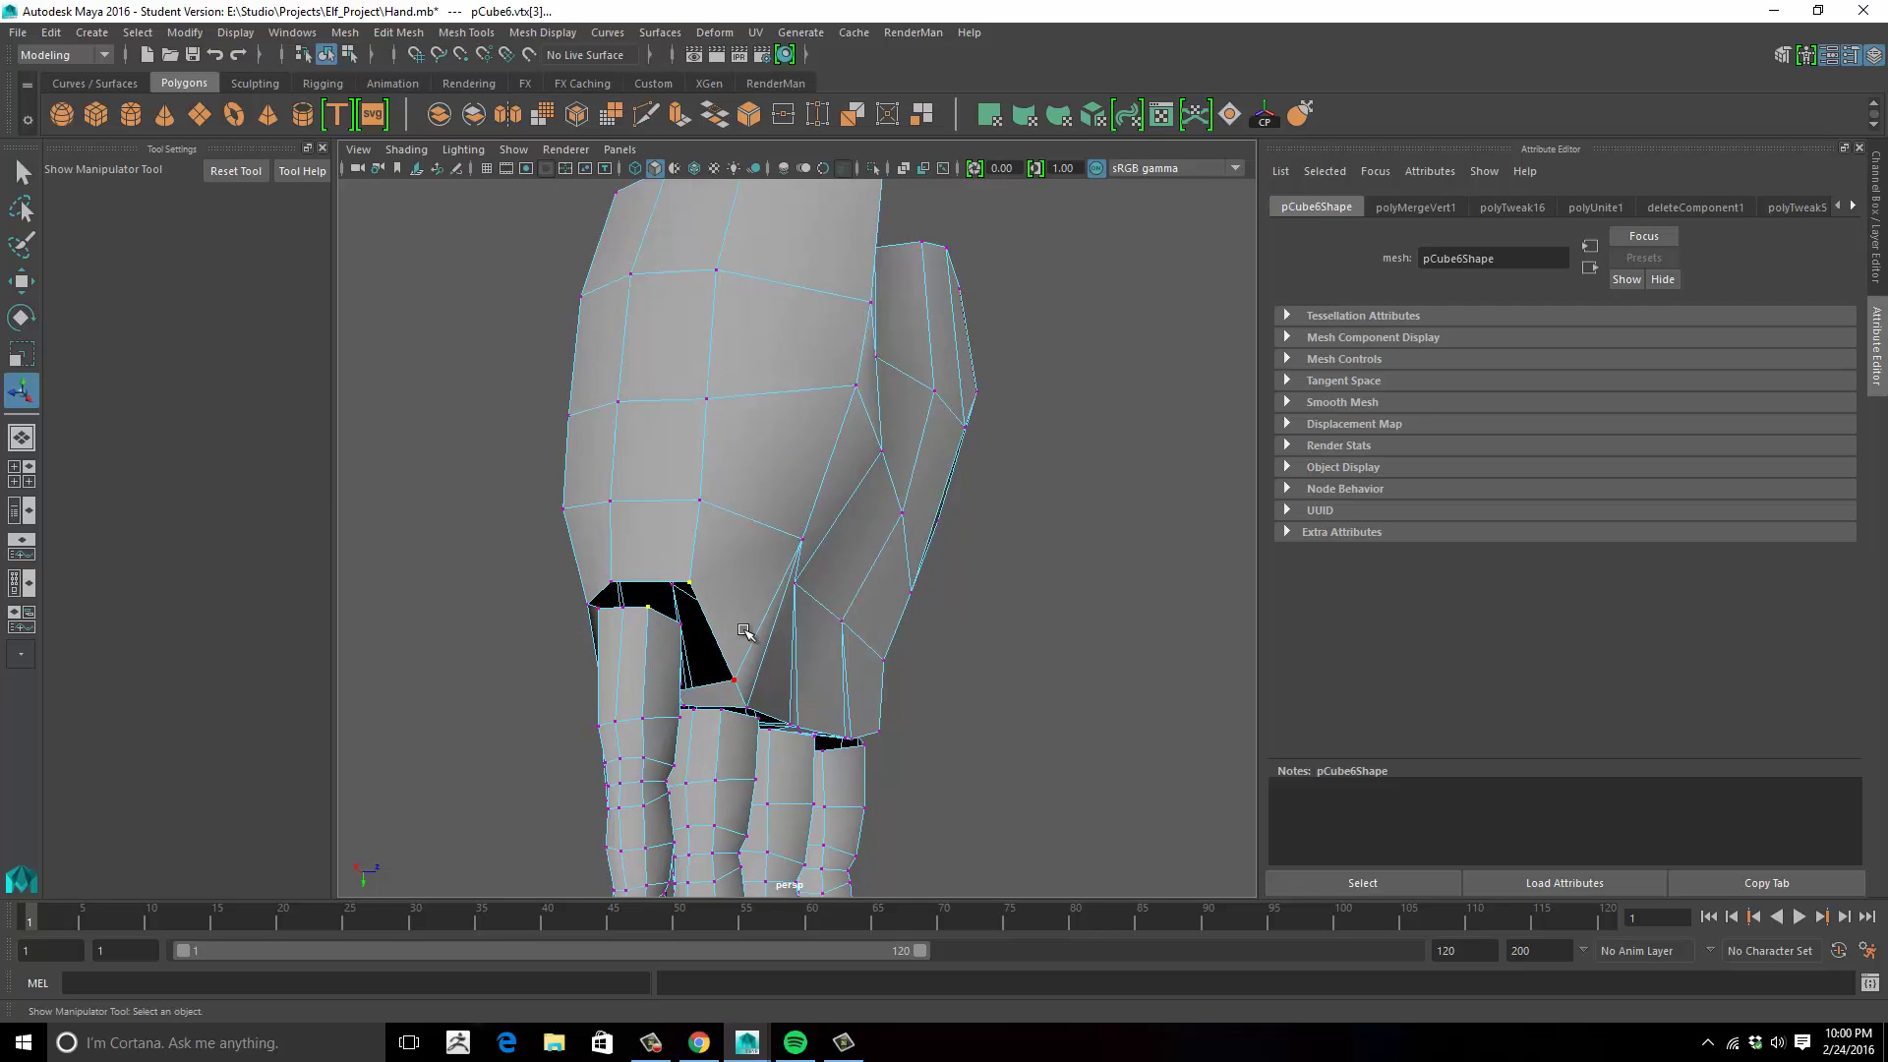
key("g")
left_click_drag(818, 633, 718, 635, "alt")
left_click_drag(919, 626, 724, 629, "alt")
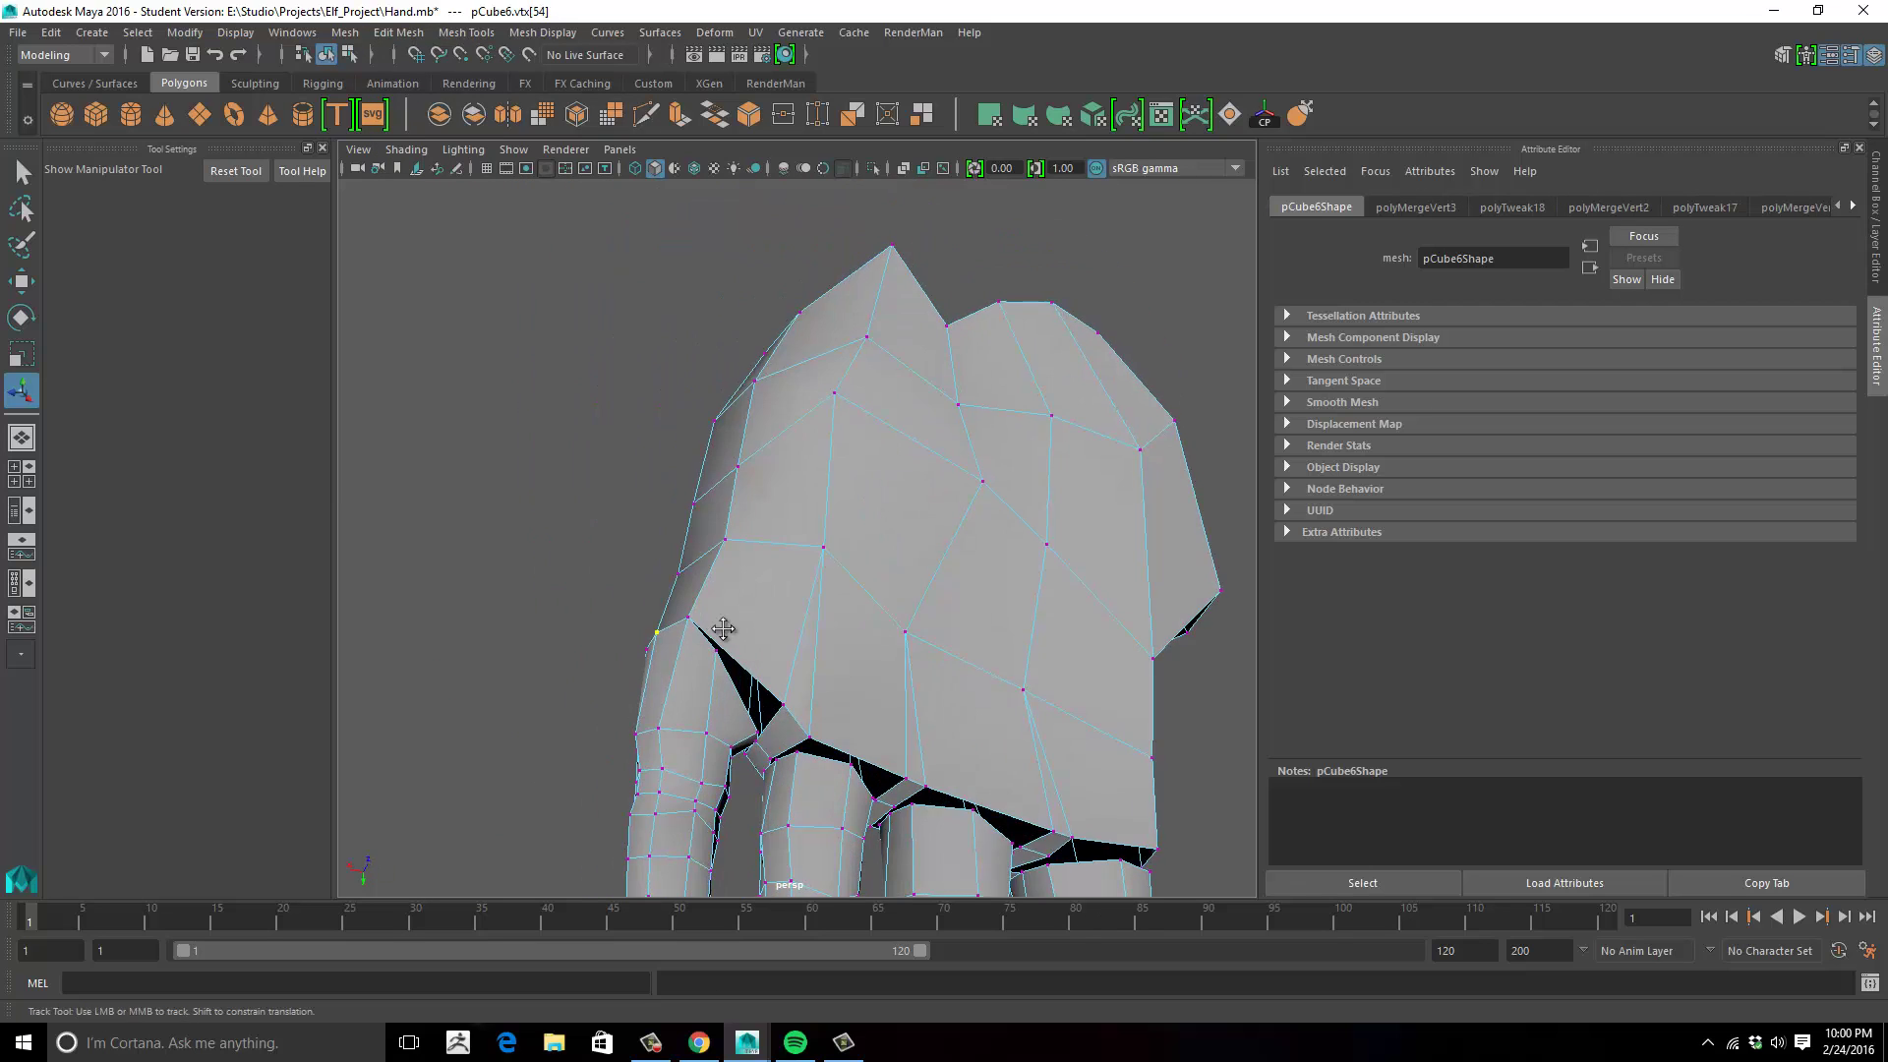
right_click_drag(725, 629, 757, 694, "alt")
key("g")
Merge the little finger's remaining base vertices with the palm and the webbing beside the ring finger.
left_click_drag(847, 646, 1129, 703, "alt")
left_click(745, 488)
left_click(809, 509, "shift")
key("g")
left_click_drag(805, 506, 503, 520, "alt")
left_click(864, 547, "shift")
key("g")
left_click(760, 489, "shift")
key("g")
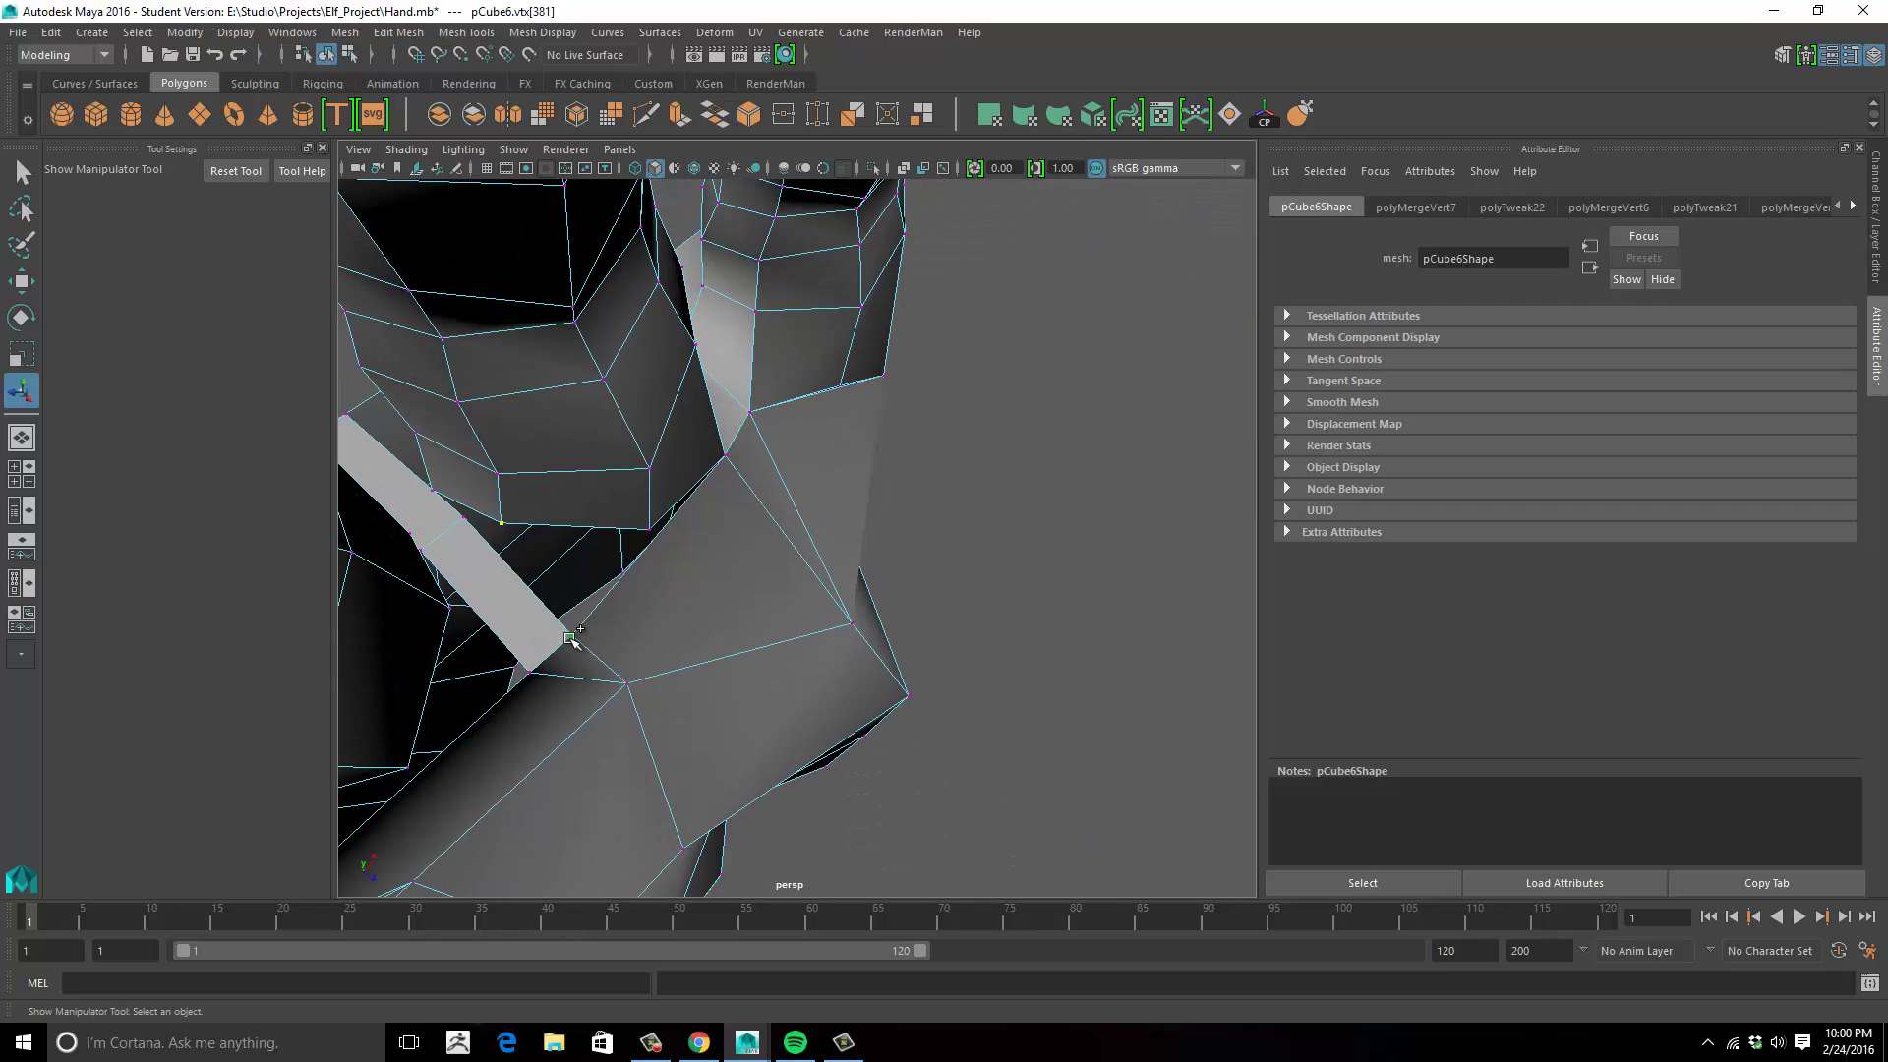
Merge the ring finger's base vertices with the webbing beside the little finger.
left_click(571, 639, "shift")
key("g")
left_click_drag(547, 624, 632, 641, "alt")
left_click(500, 696, "shift")
key("g")
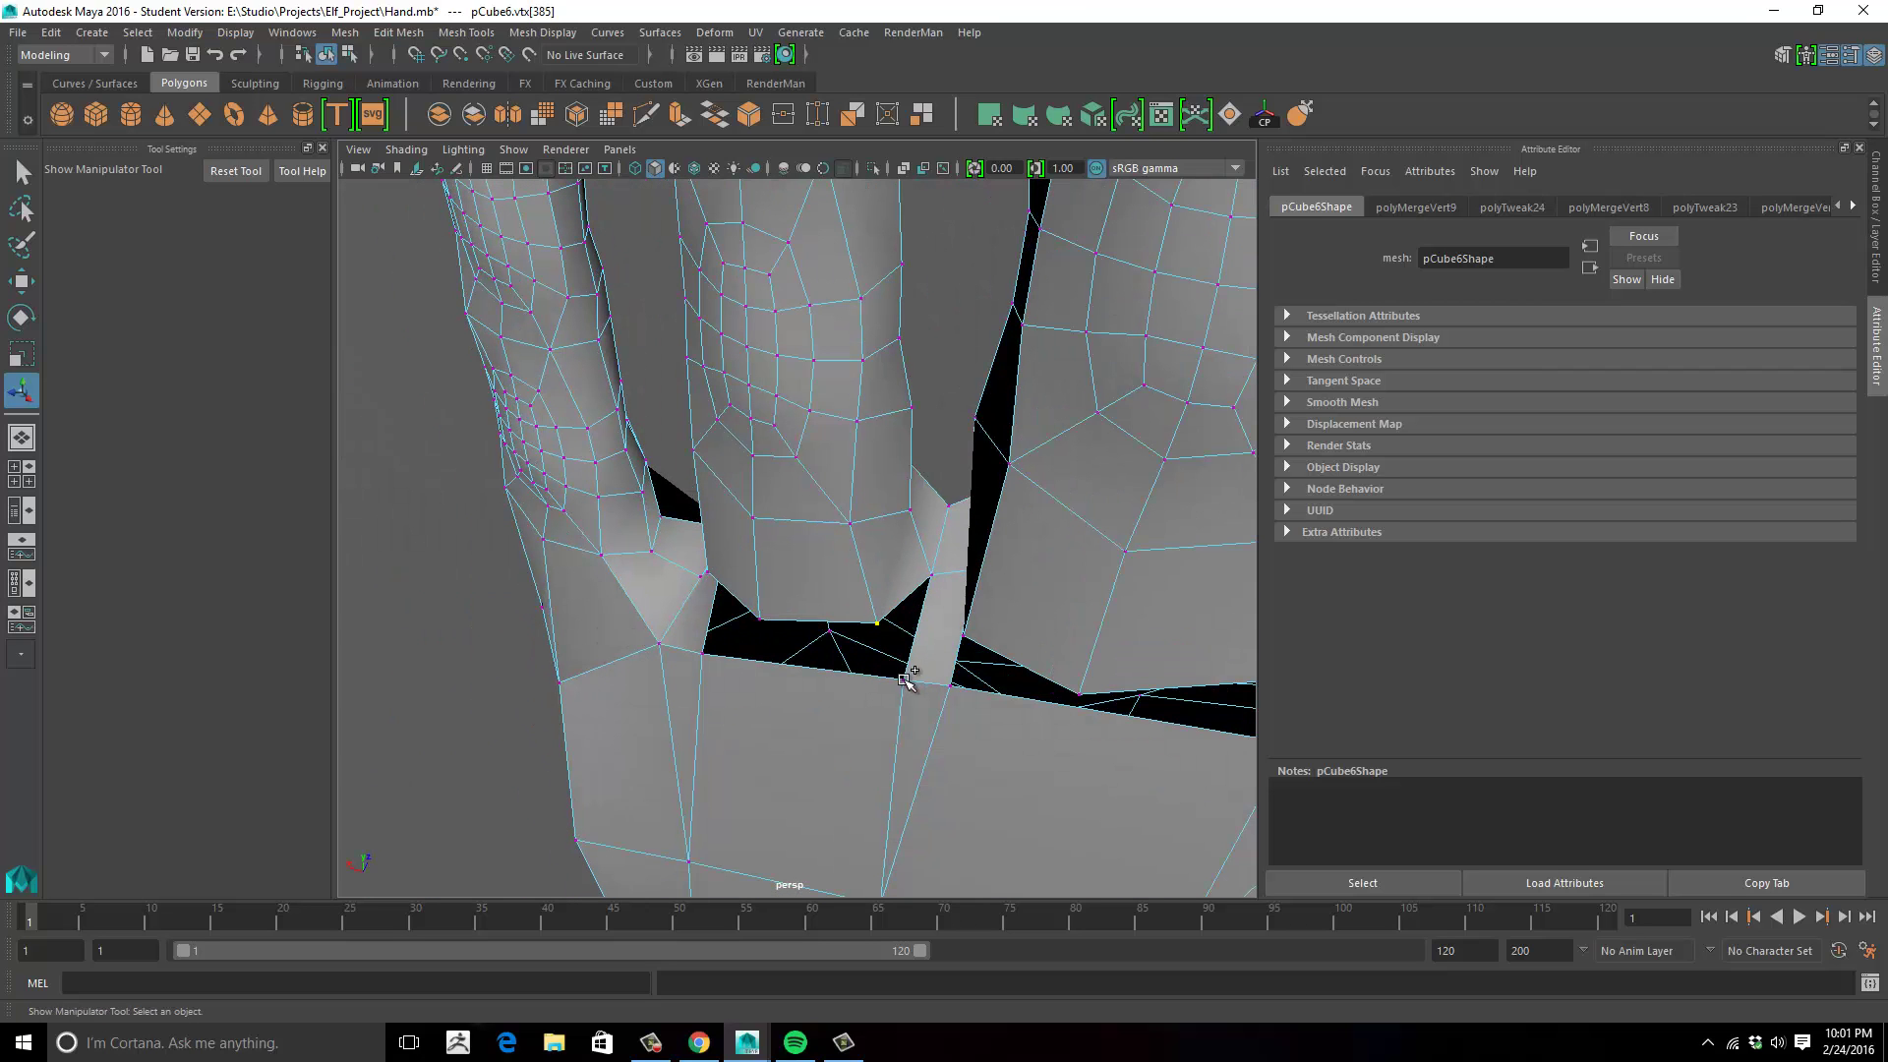
Merge the ring finger's remaining base vertices with the palm edge and the webbing beside the middle finger.
left_click(903, 679, "shift")
left_click_drag(908, 688, 935, 605, "alt")
left_click(920, 603, "shift")
left_click(890, 510, "shift")
left_click_drag(890, 509, 846, 292, "alt")
Merge the middle finger's base vertices with the adjoining webbing and palm edge vertices.
left_click(893, 485, "shift")
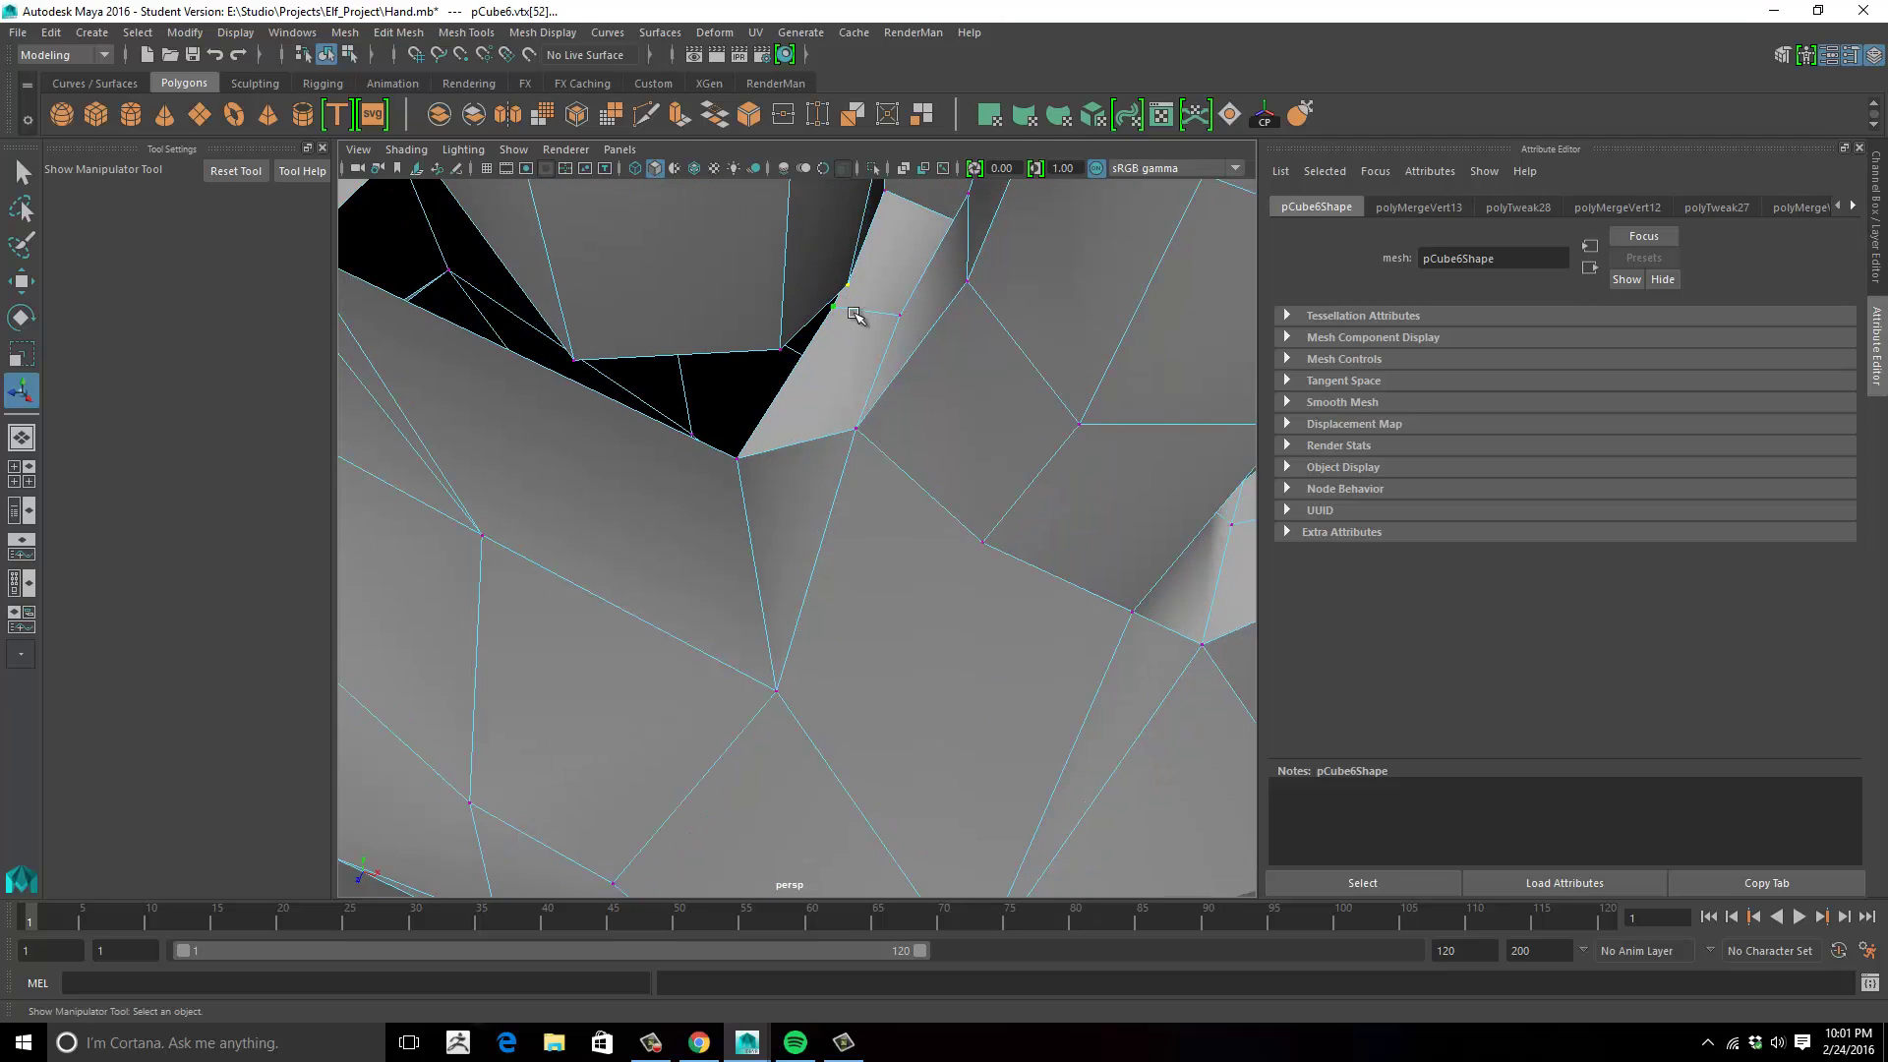
left_click(854, 315, "shift")
left_click(744, 458, "shift")
left_click_drag(744, 458, 924, 410, "alt")
key("g")
left_click(706, 527, "shift")
key("g")
key("g")
Merge the index finger's base vertices with the adjoining webbing and outer palm edge vertices.
left_click(947, 481, "shift")
key("g")
left_click_drag(947, 481, 792, 482, "alt")
key("g")
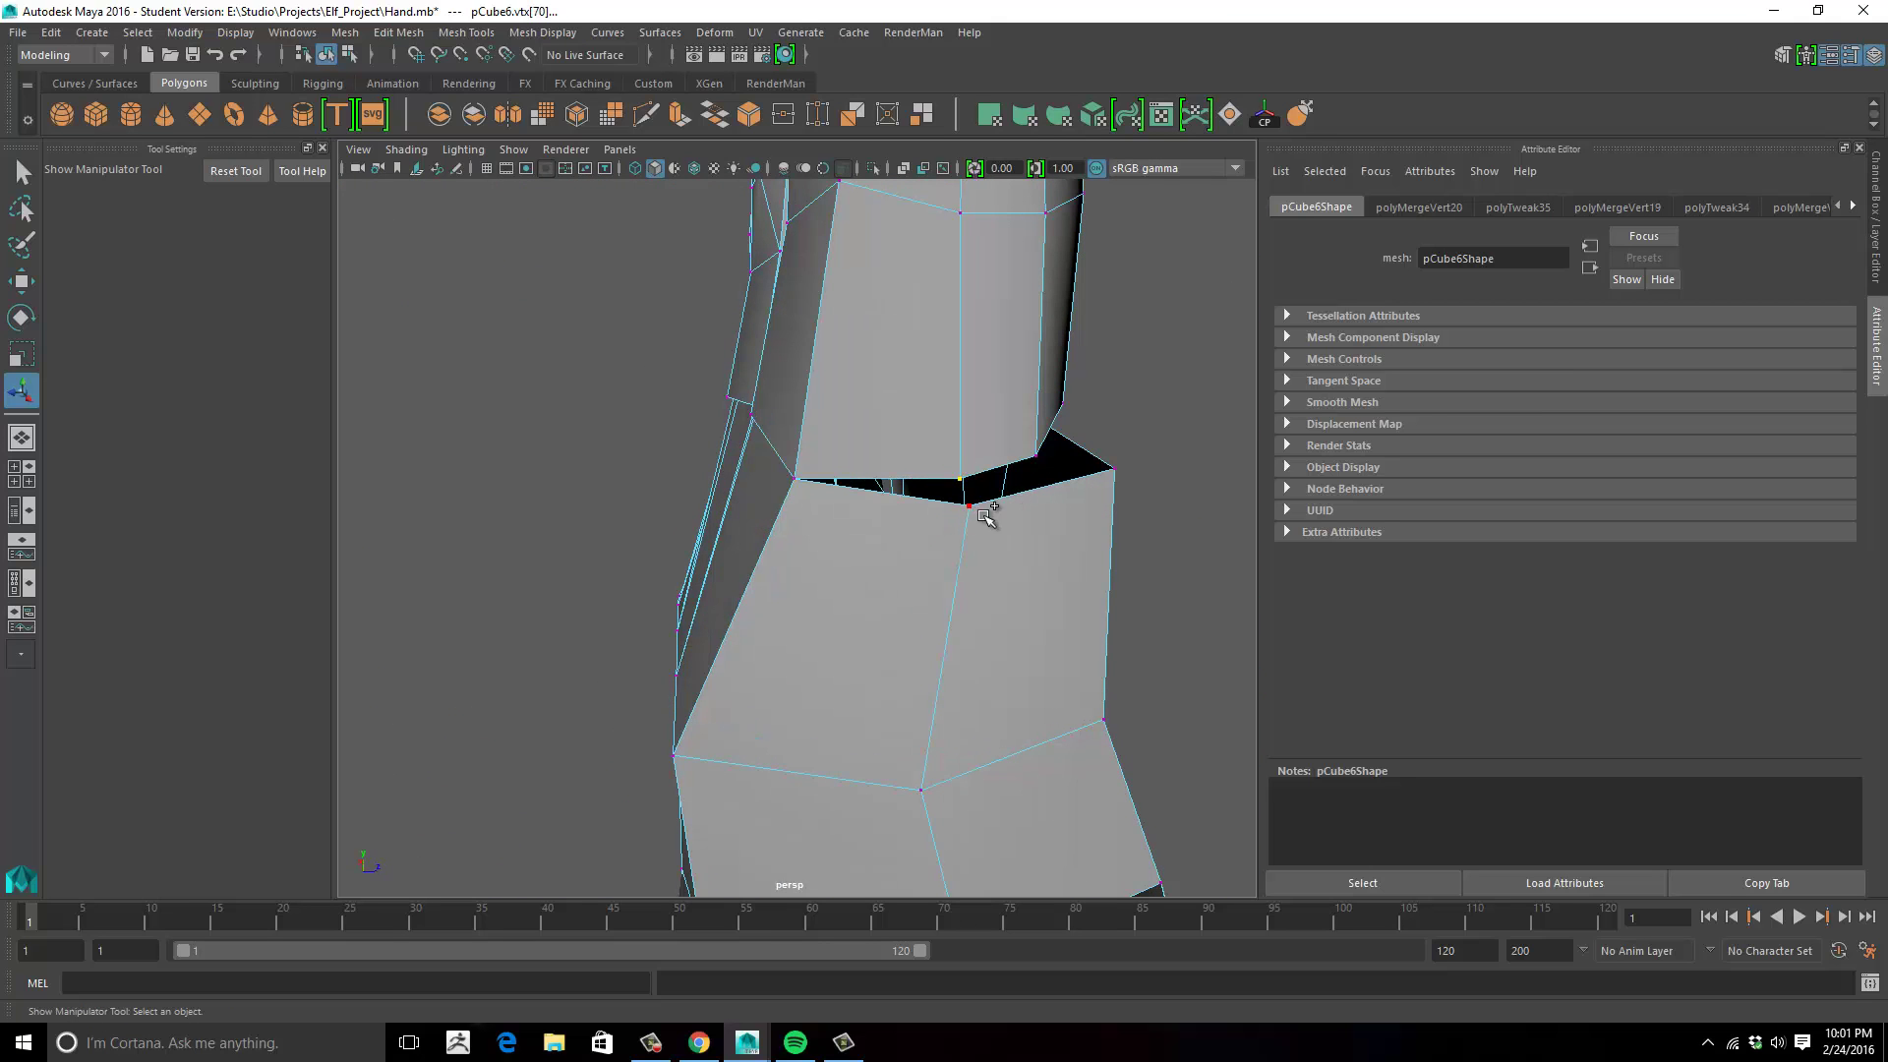
left_click_drag(1117, 544, 962, 565, "alt")
key("ctrl+z")
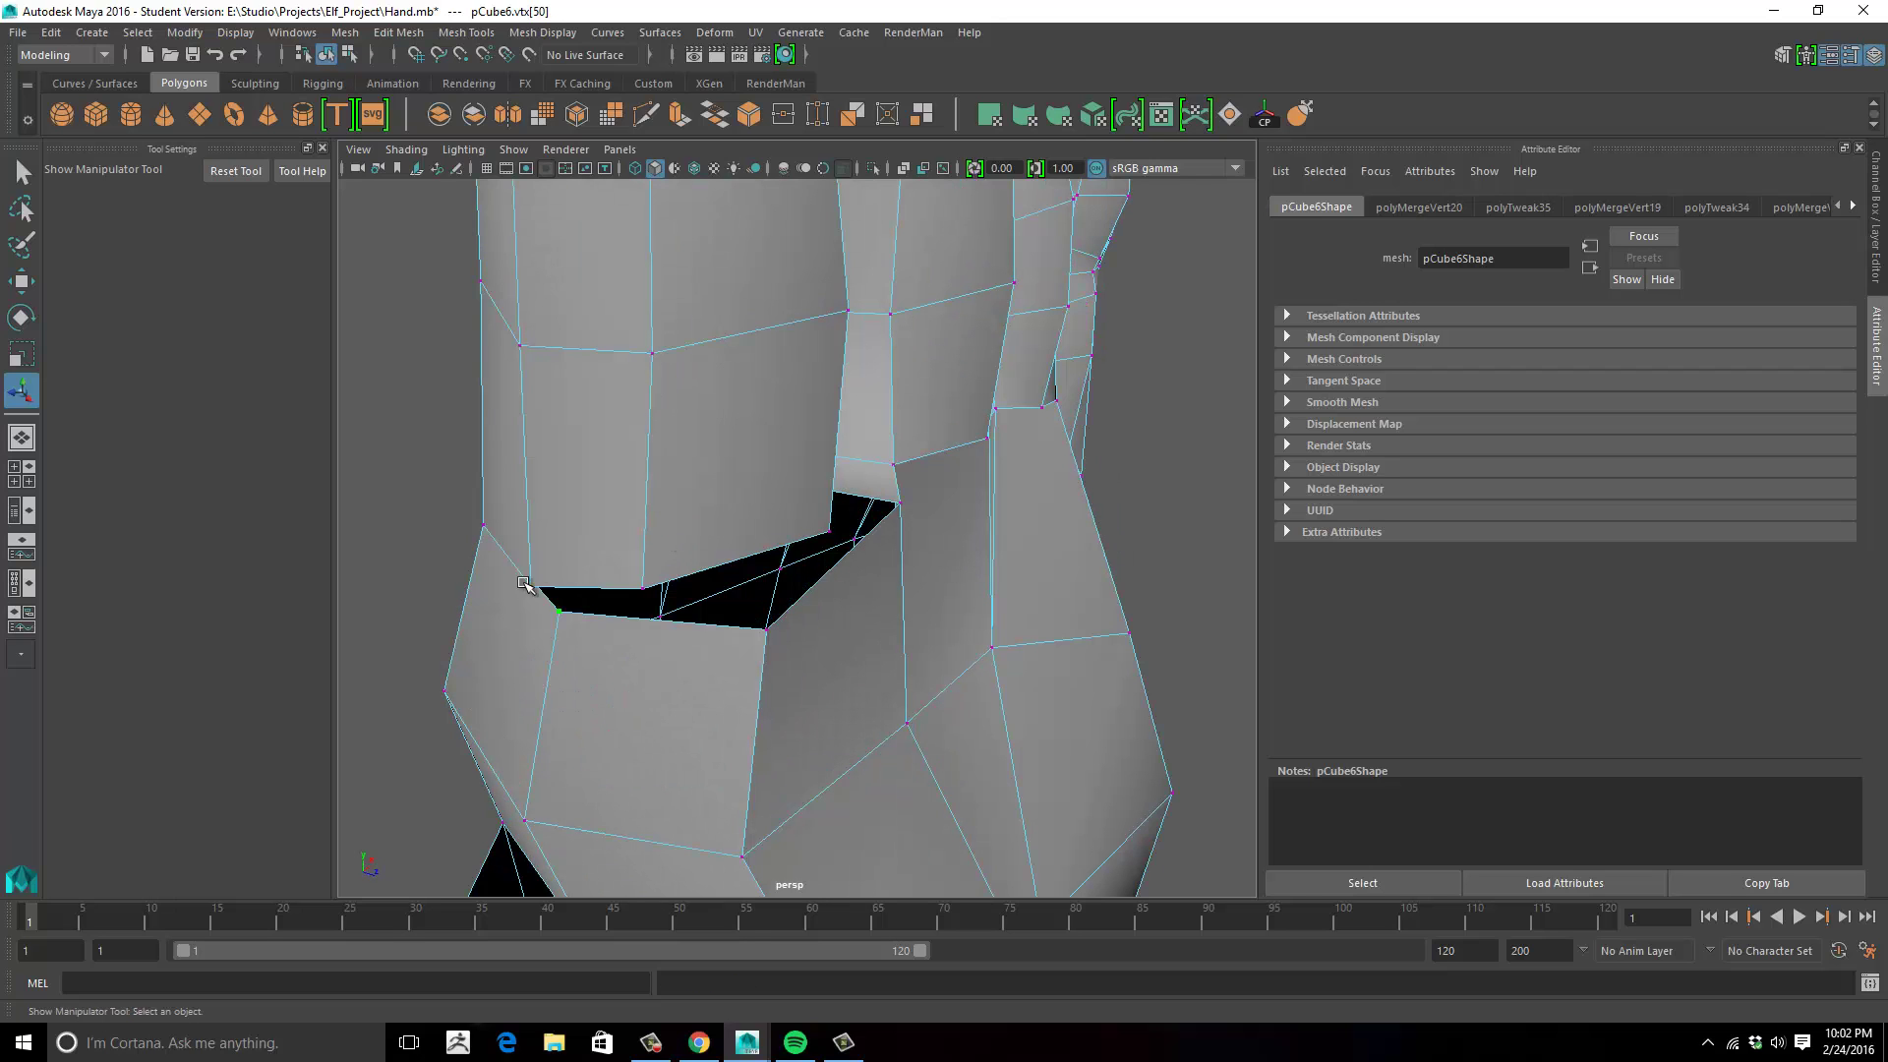
left_click(562, 614, "shift")
key("g")
left_click_drag(708, 589, 499, 373, "alt")
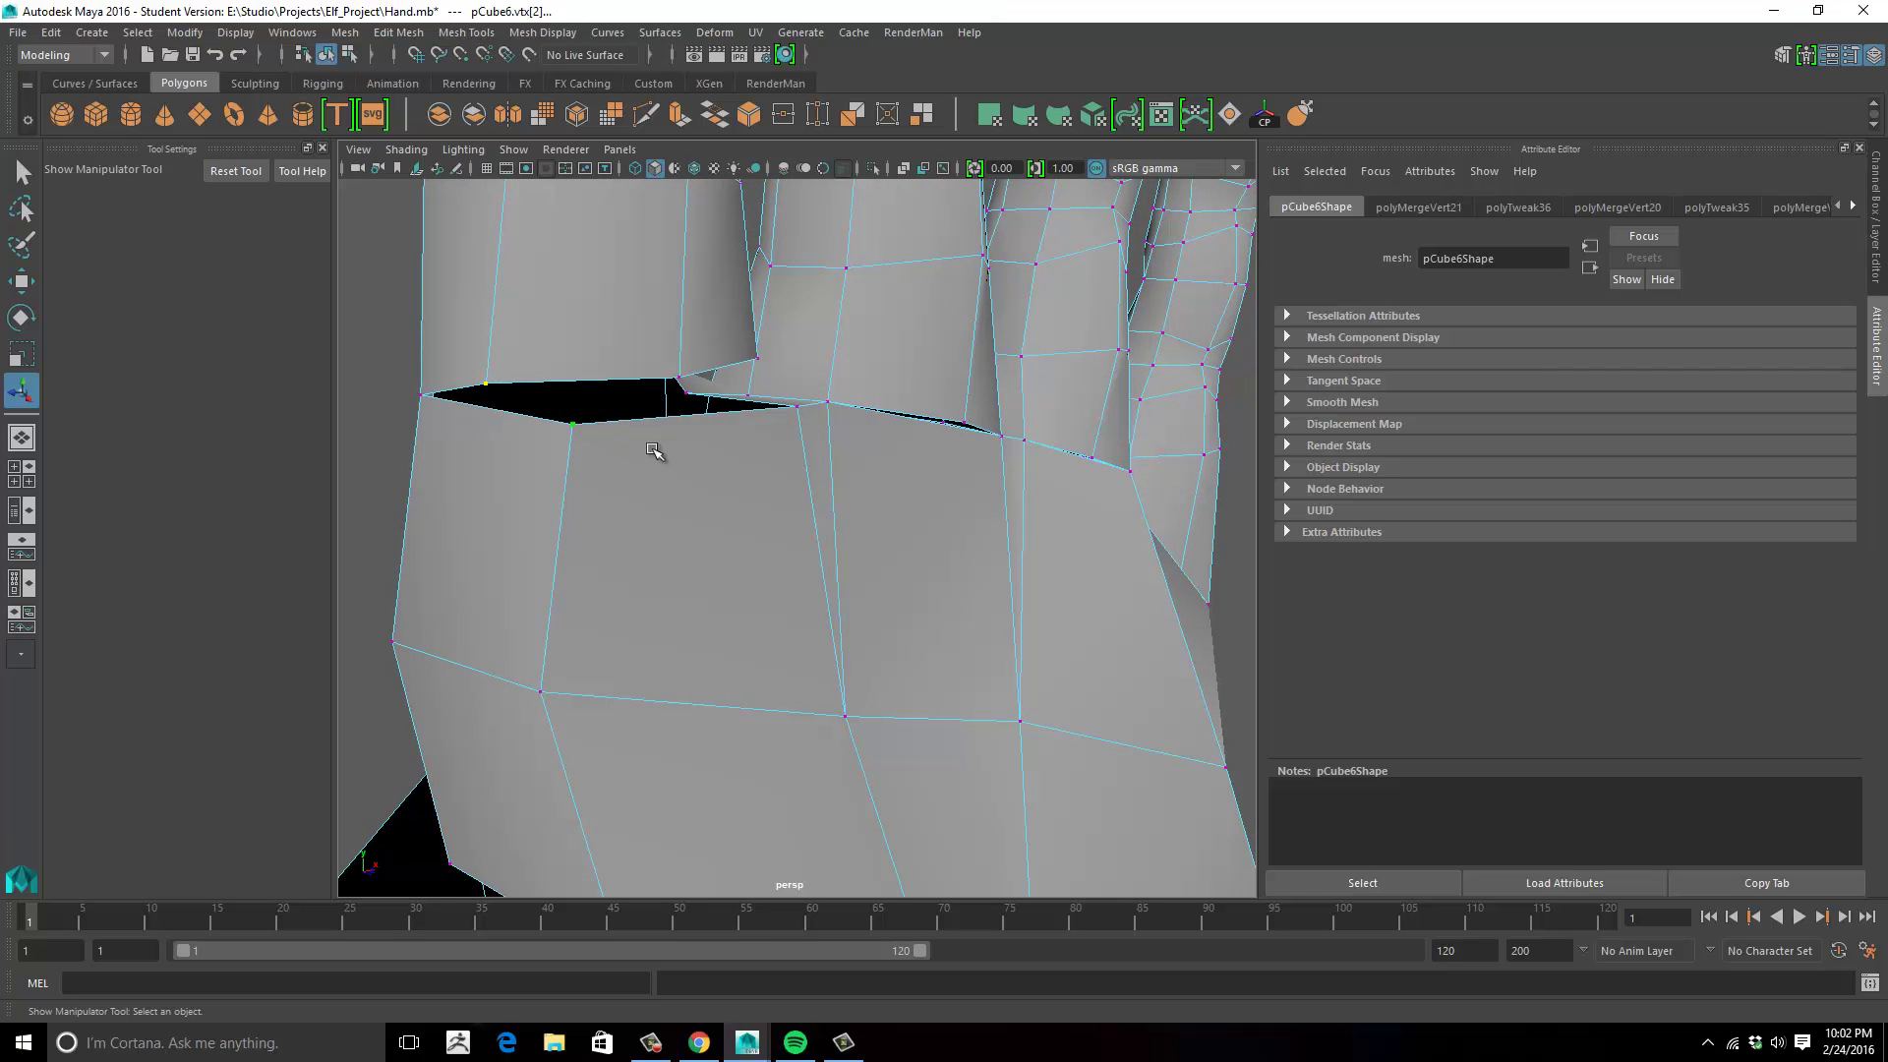
Merge the index finger's remaining base vertices with the matching palm corners and the webbing beside the middle finger.
key("g")
left_click_drag(654, 450, 634, 456, "alt")
key("g")
left_click_drag(792, 536, 637, 376, "alt")
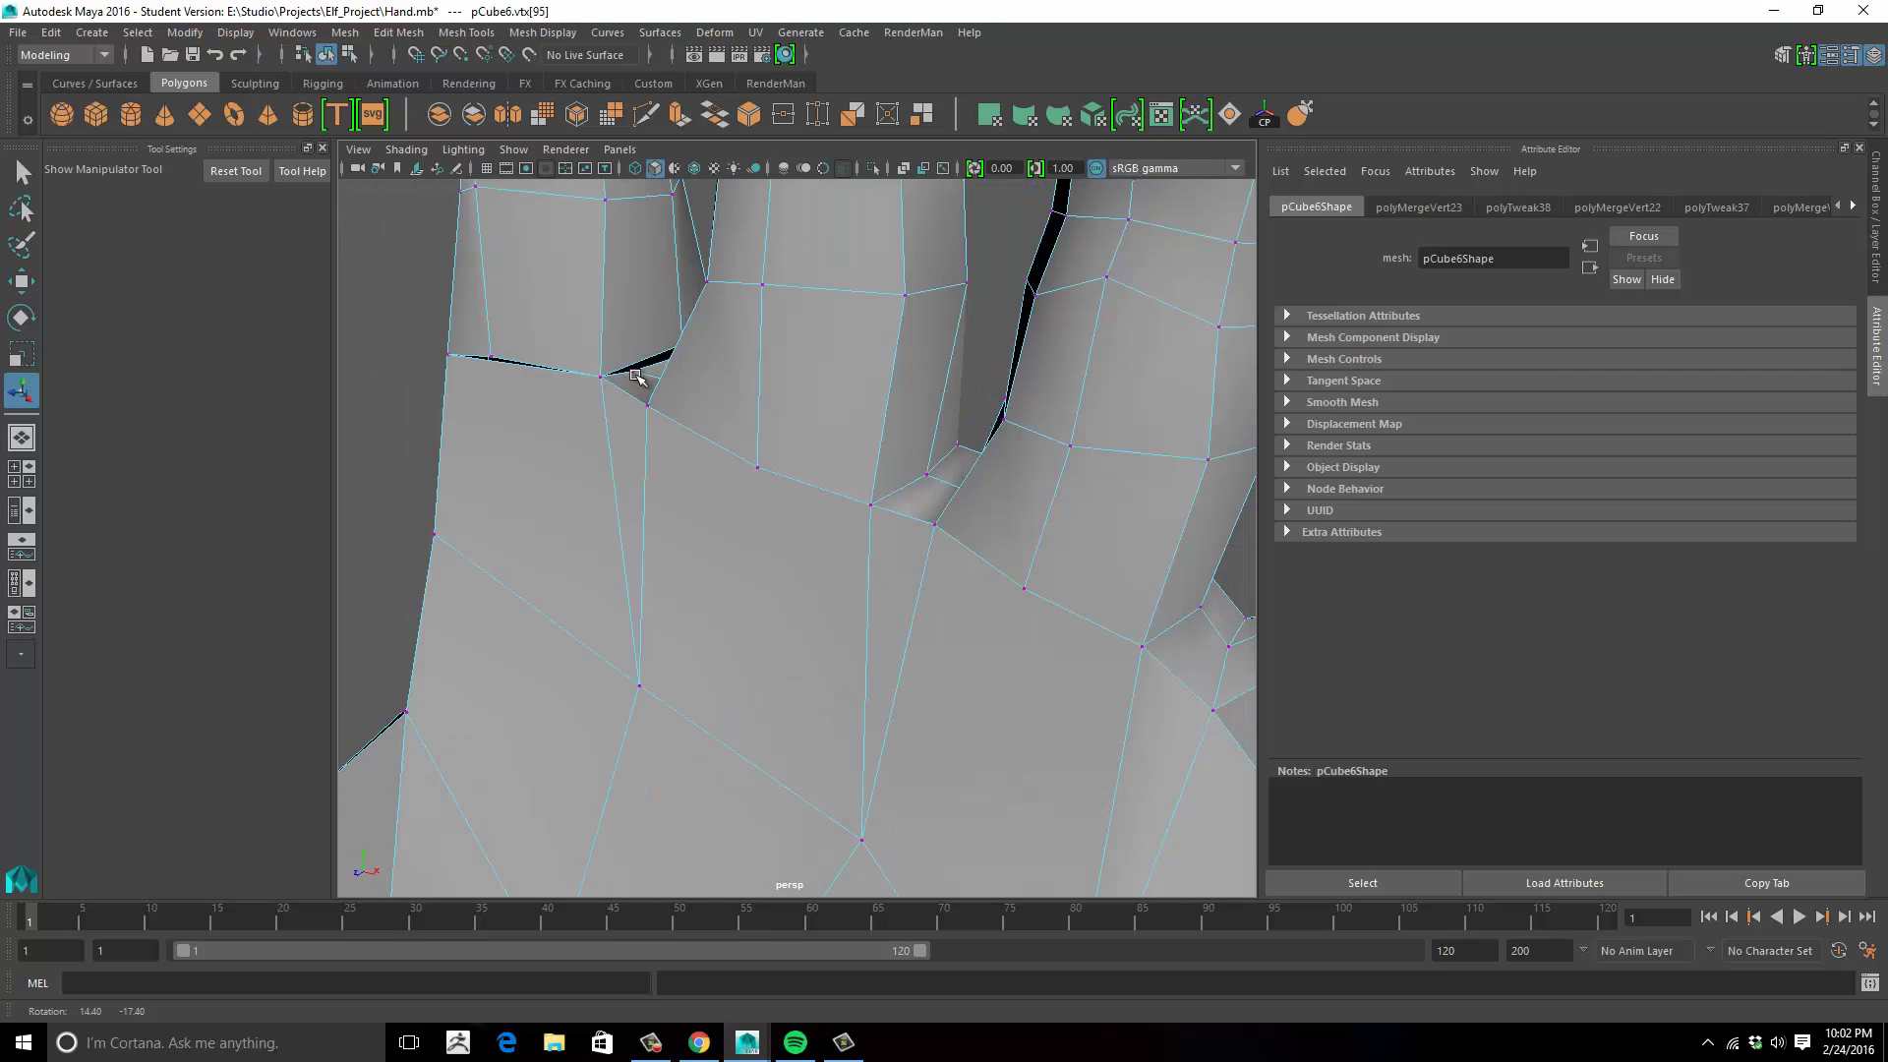
key("g")
Check the joined fingers and palm in smooth preview in object mode, and return to the unsmoothed display.
scroll(869, 459, "down", 5)
left_click_drag(724, 476, 838, 498, "alt")
scroll(915, 548, "down", 3)
key("3")
right_click_drag(839, 498, 935, 468)
left_click(1129, 556)
left_click_drag(1129, 556, 848, 588, "alt")
left_click(733, 616)
key("1")
Use Multi-Cut to add edges from the knuckle row up to the finger bases on the hand's back and index side.
scroll(866, 569, "up", 4)
scroll(867, 569, "up", 3)
left_click(646, 117)
left_click(1086, 670)
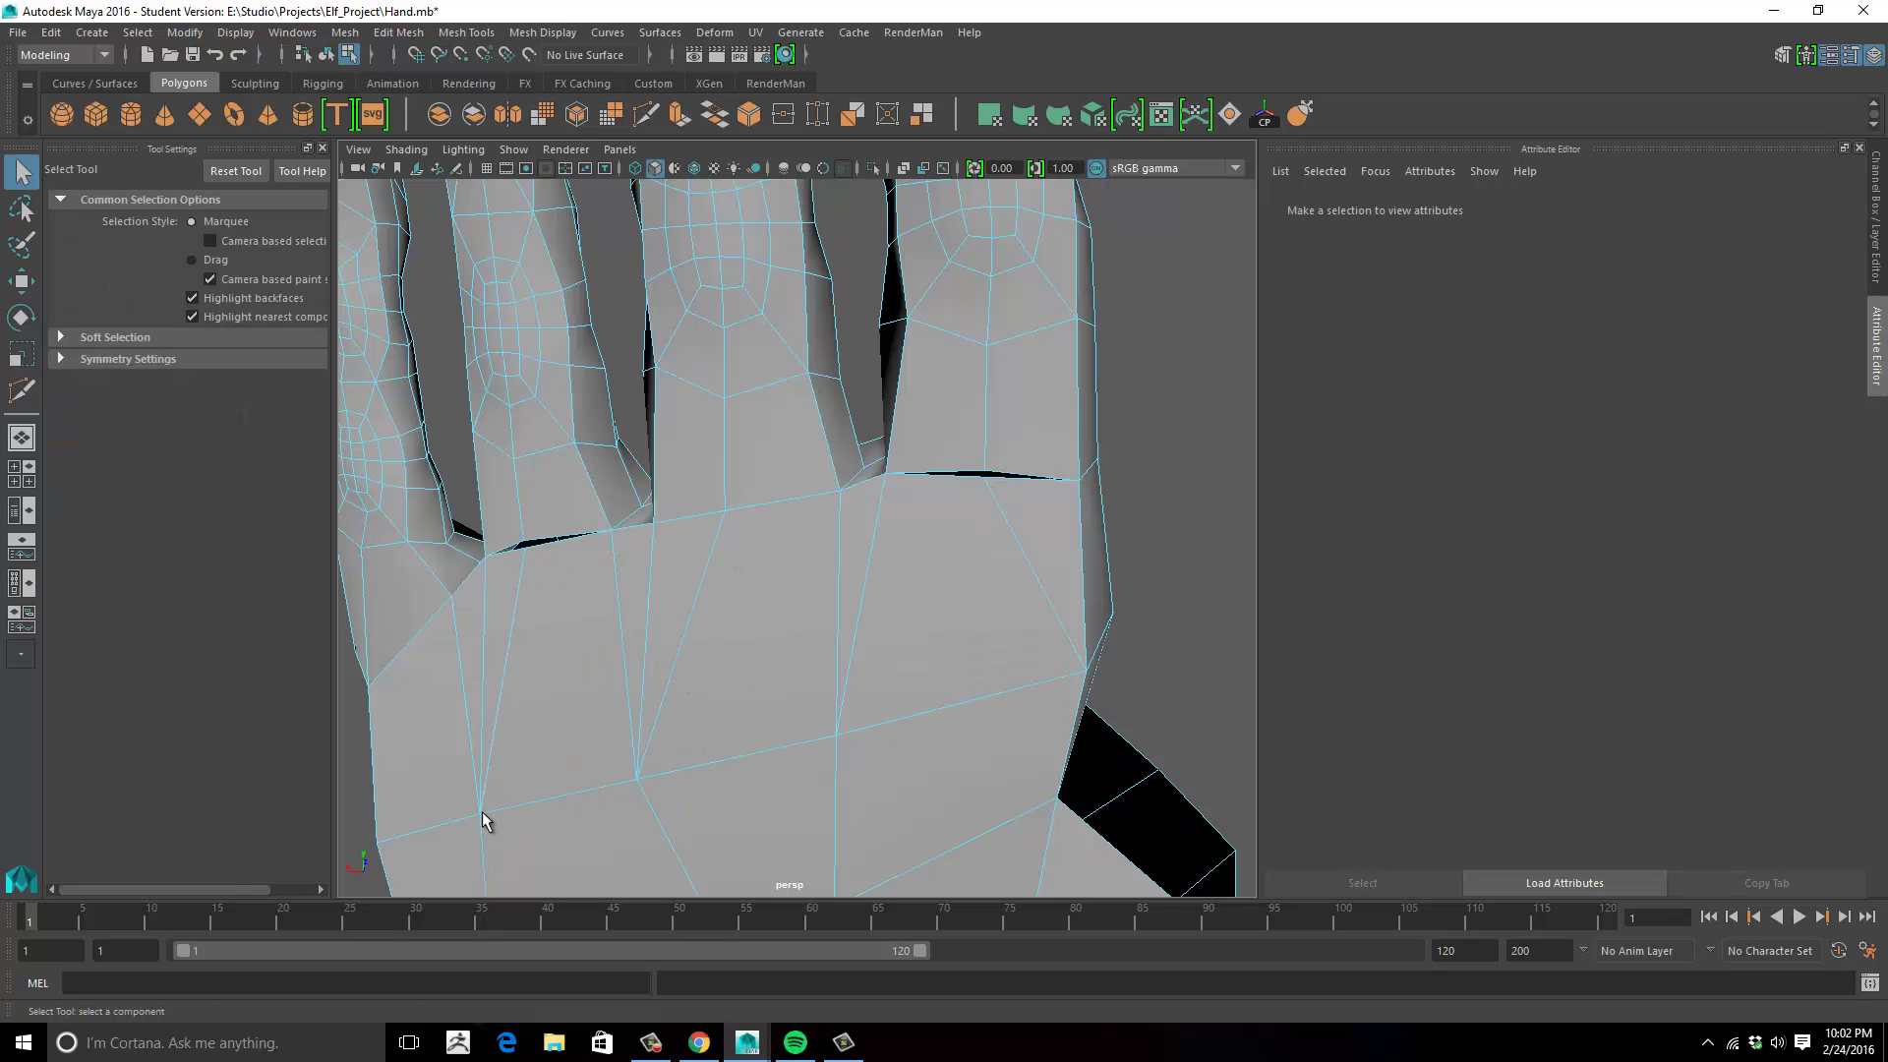
left_click_drag(485, 822, 760, 657, "alt")
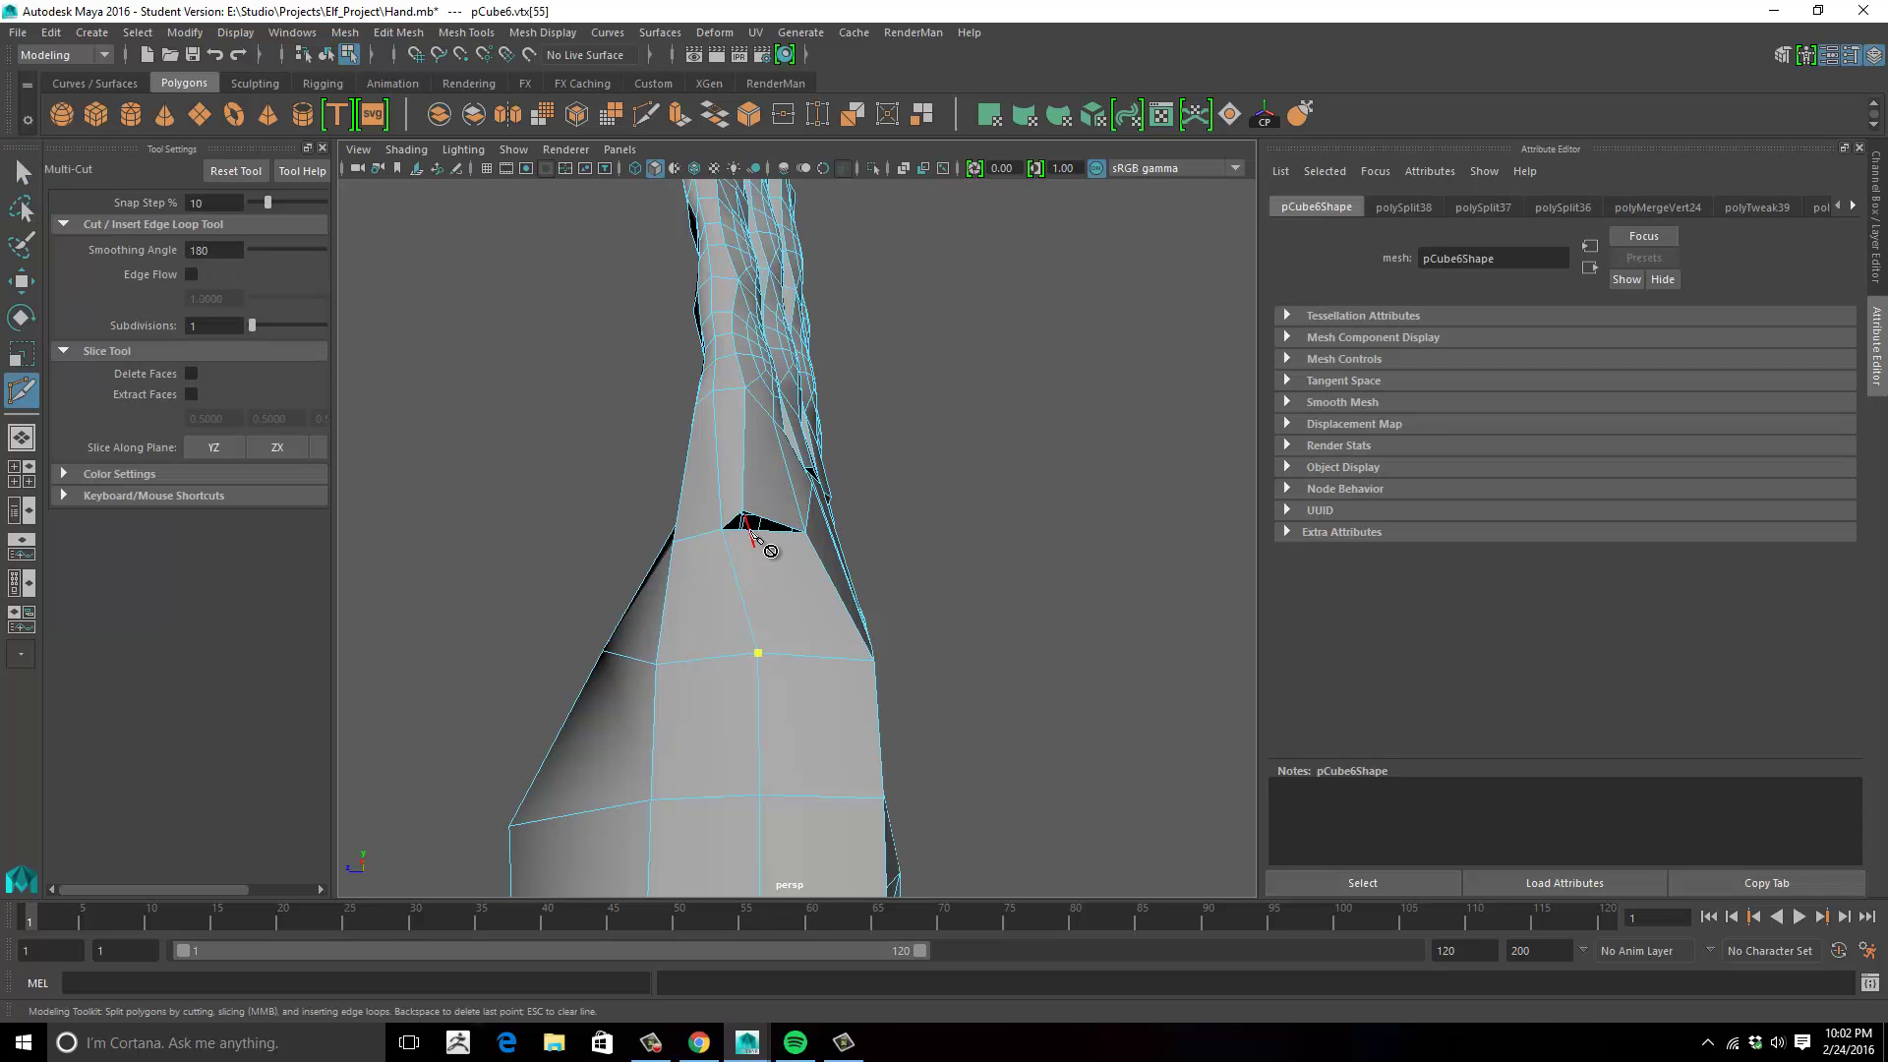
key("q")
left_click_drag(762, 546, 701, 745, "alt")
key("g")
left_click(772, 563)
key("q")
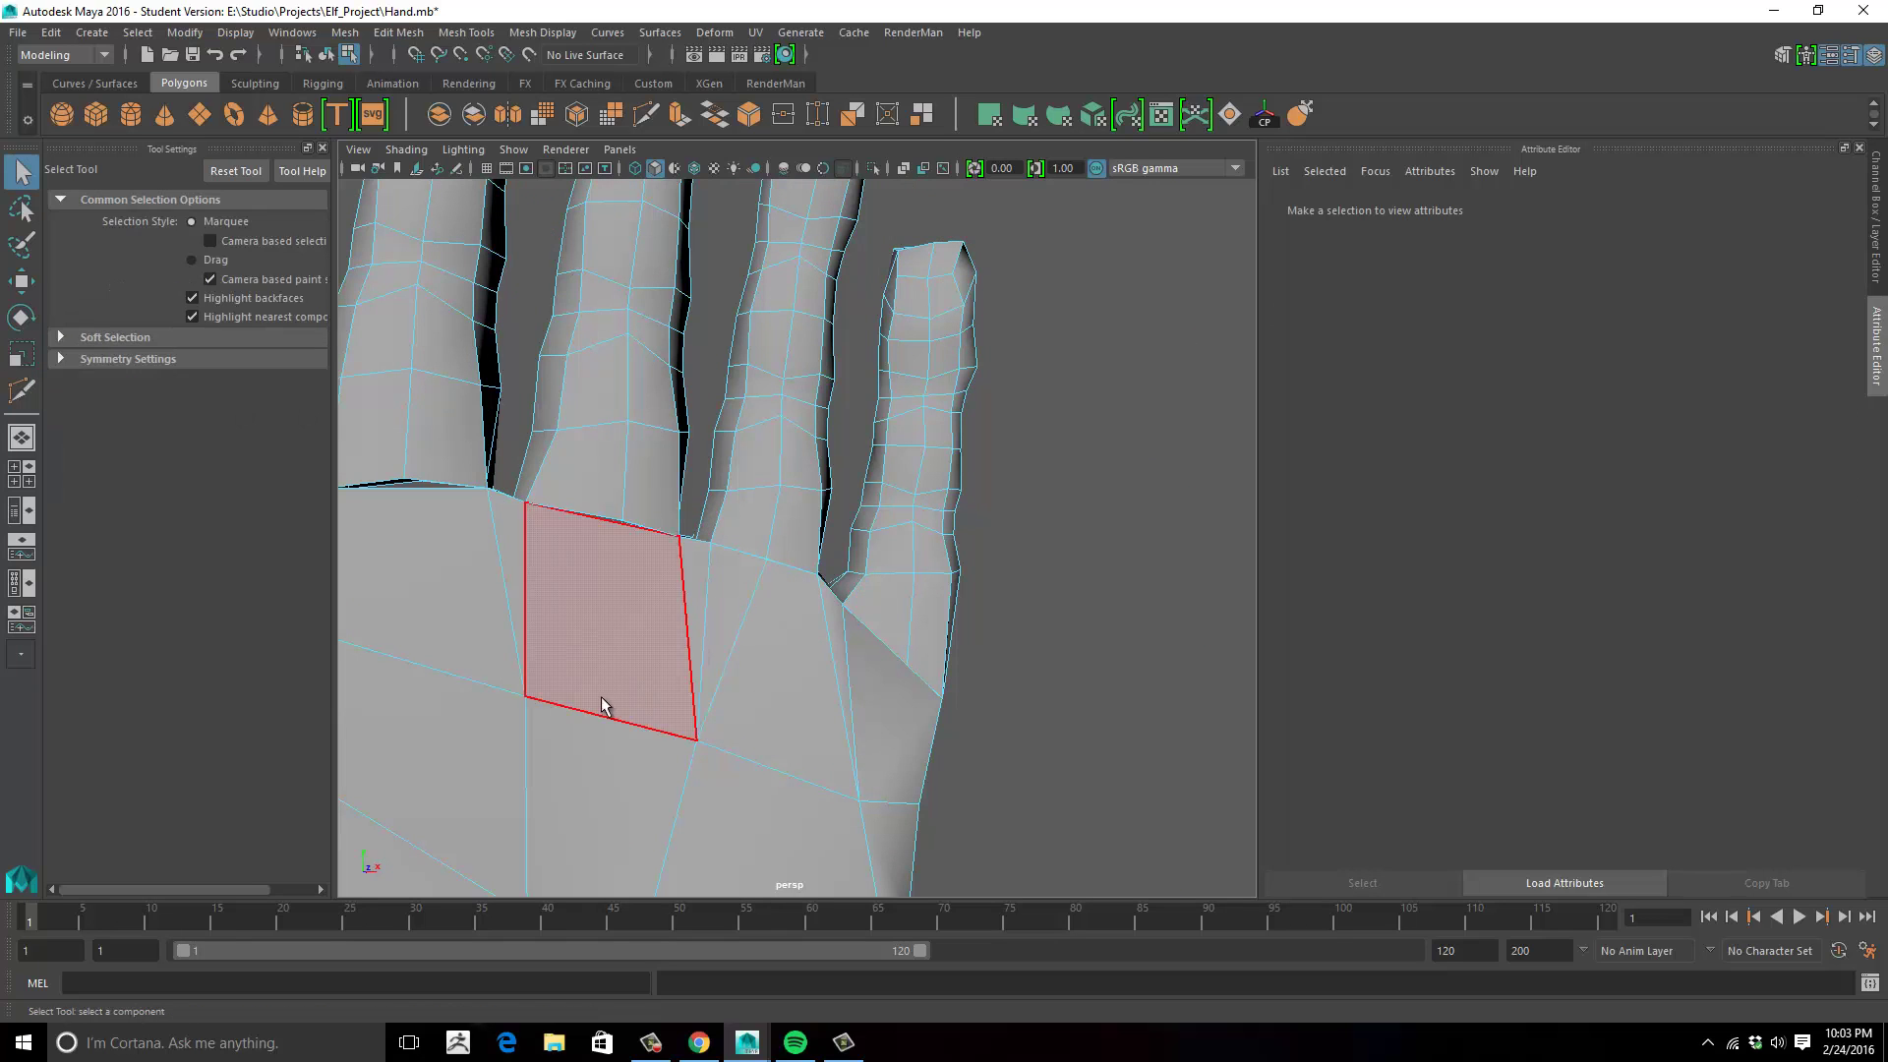
Cut matching edges on the palm side from the upper palm row to the middle and index finger bases.
key("g")
left_click(526, 697)
left_click(623, 522)
key("q")
left_click_drag(605, 559, 800, 596, "alt")
key("g")
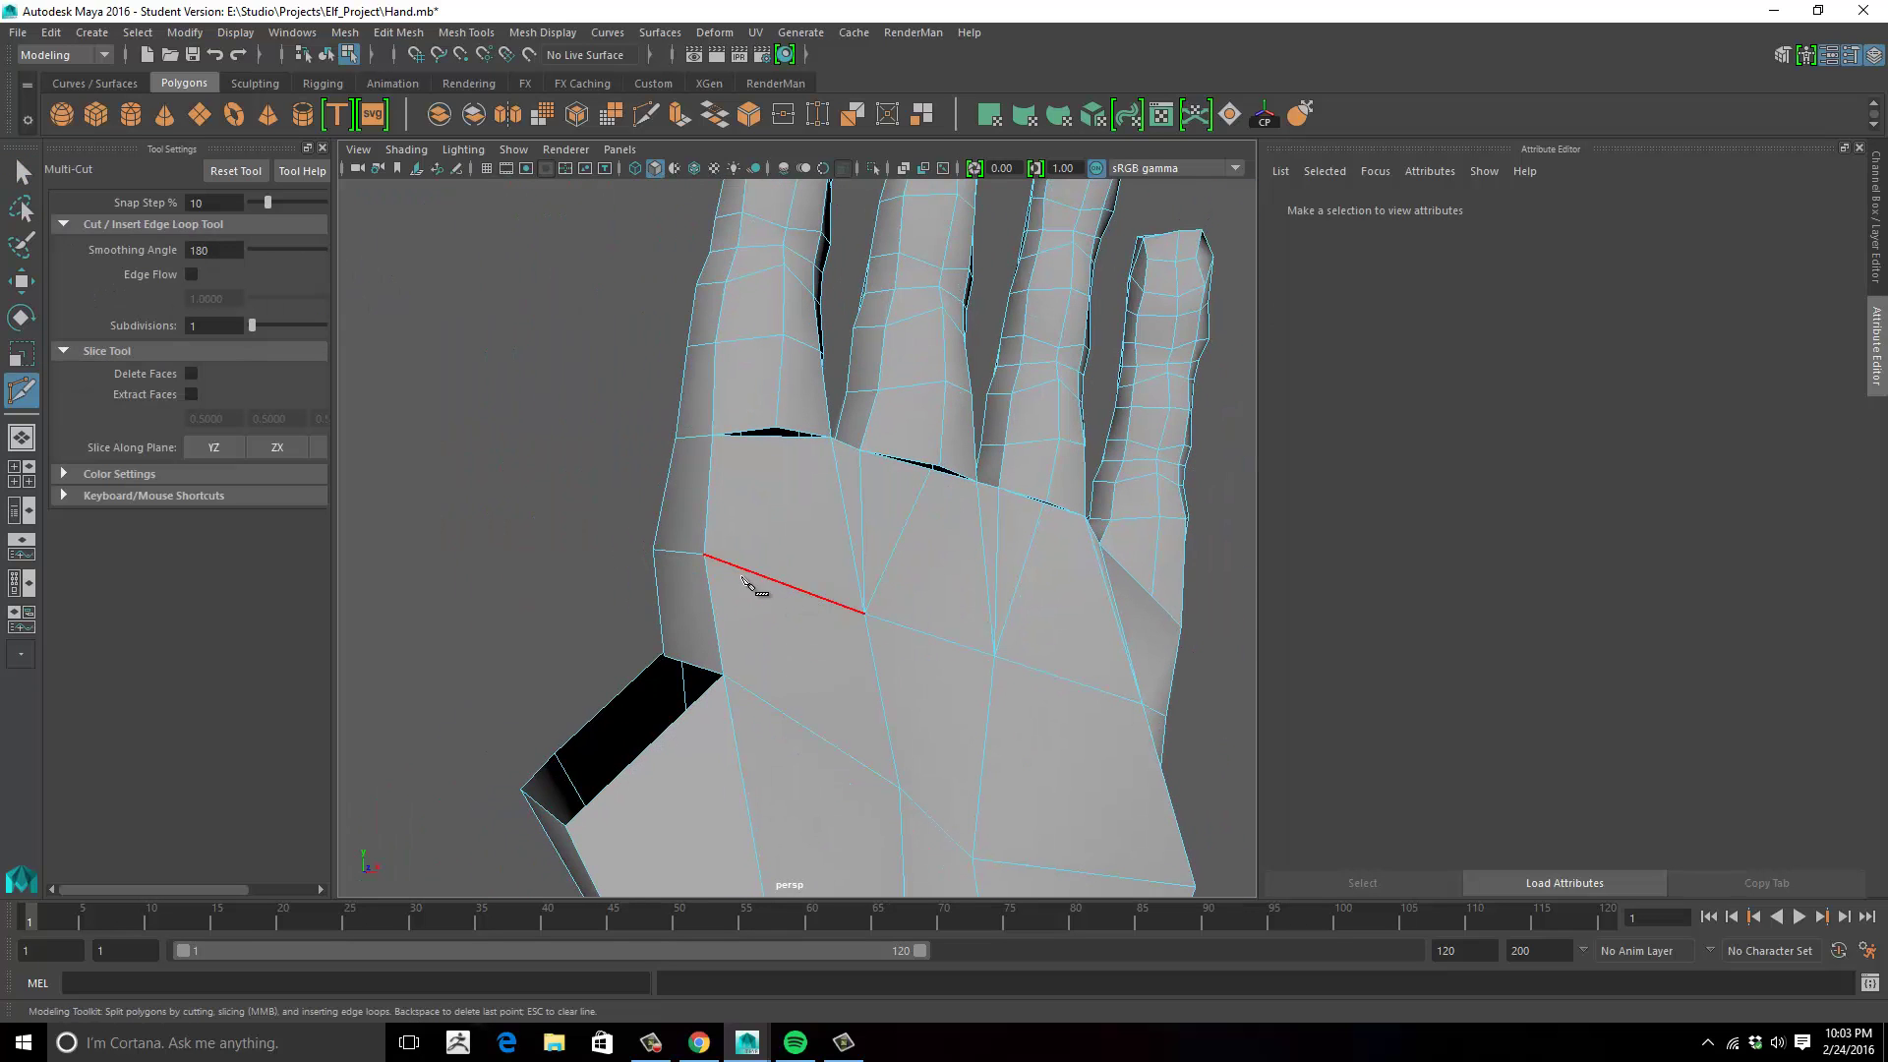
left_click_drag(873, 484, 855, 417, "alt")
key("w")
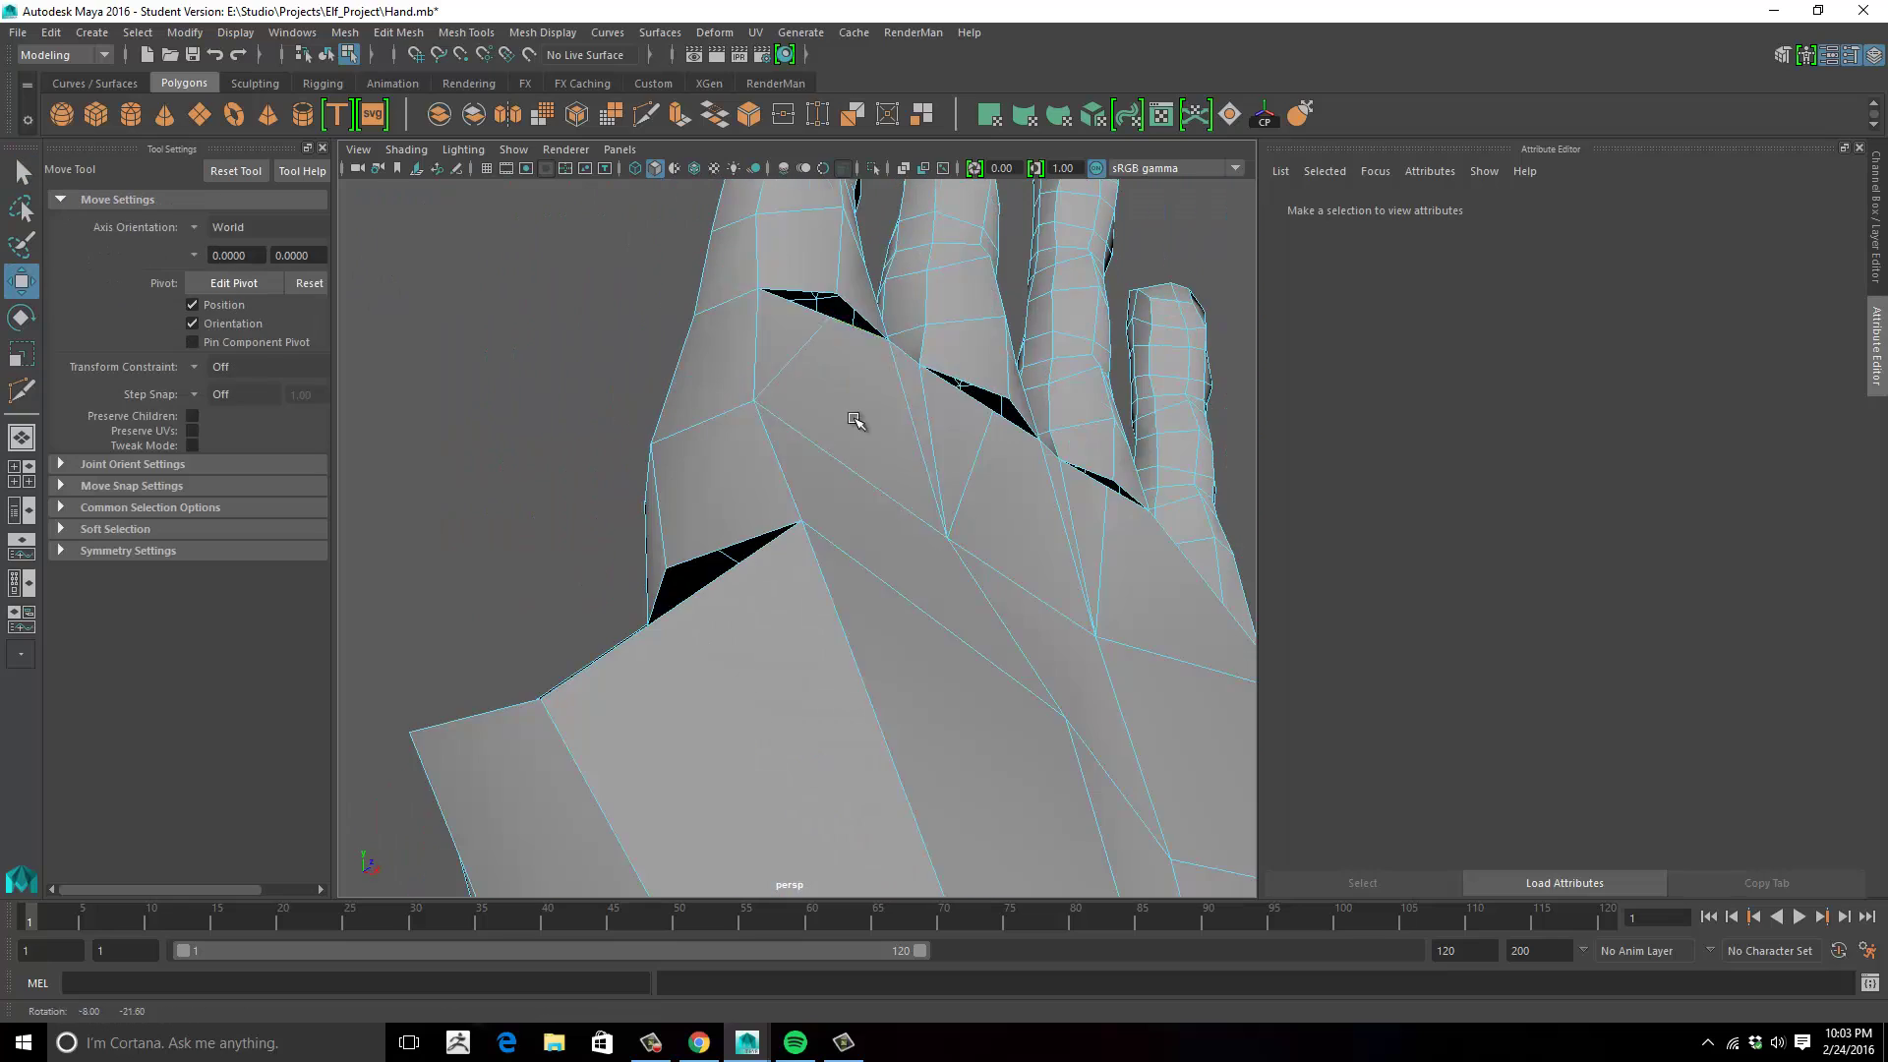
Close the gaps at the finger bases by target-welding the loose middle vertices to the palm edge.
left_click_drag(837, 325, 777, 385, "alt")
left_click(469, 33)
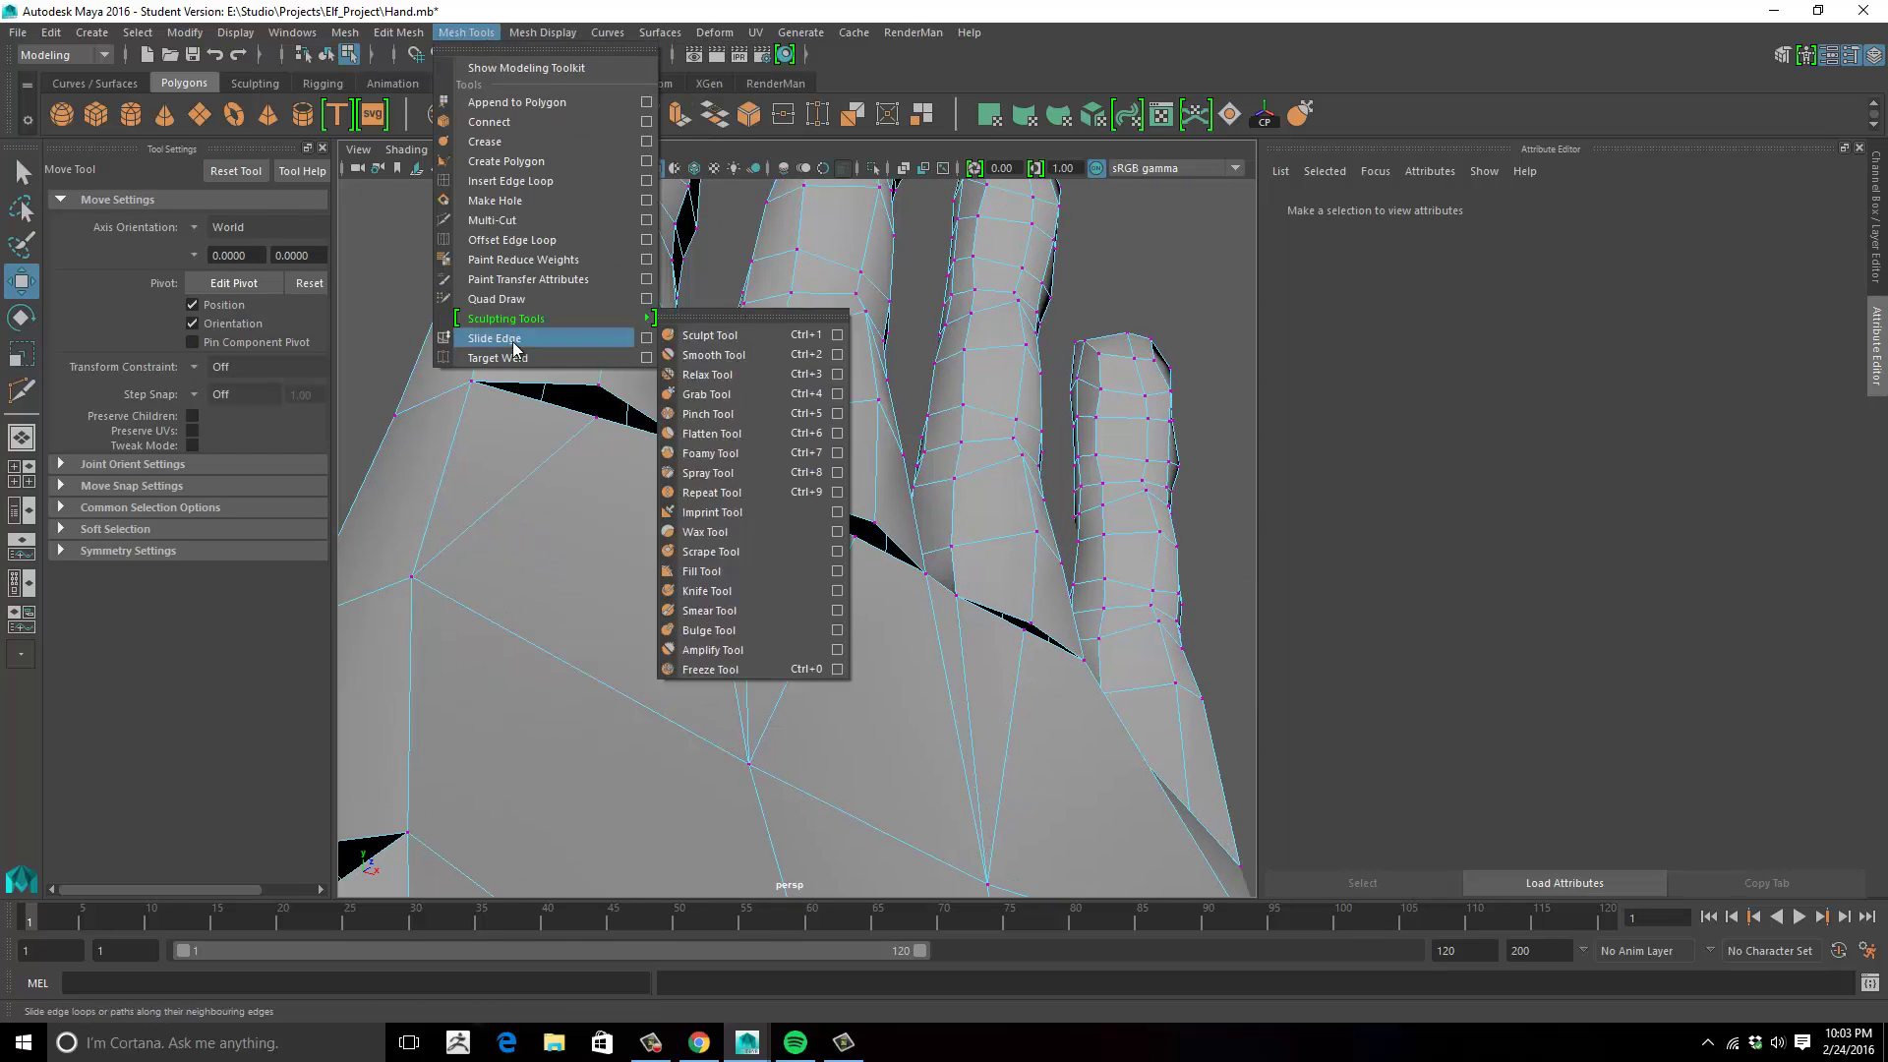
left_click(513, 357)
left_click_drag(608, 413, 663, 430, "alt")
left_click_drag(764, 468, 847, 516, "alt")
left_click_drag(894, 550, 899, 533)
left_click_drag(915, 550, 763, 586, "alt")
left_click_drag(761, 584, 931, 489)
left_click_drag(931, 488, 570, 536, "alt")
left_click_drag(569, 536, 1104, 502)
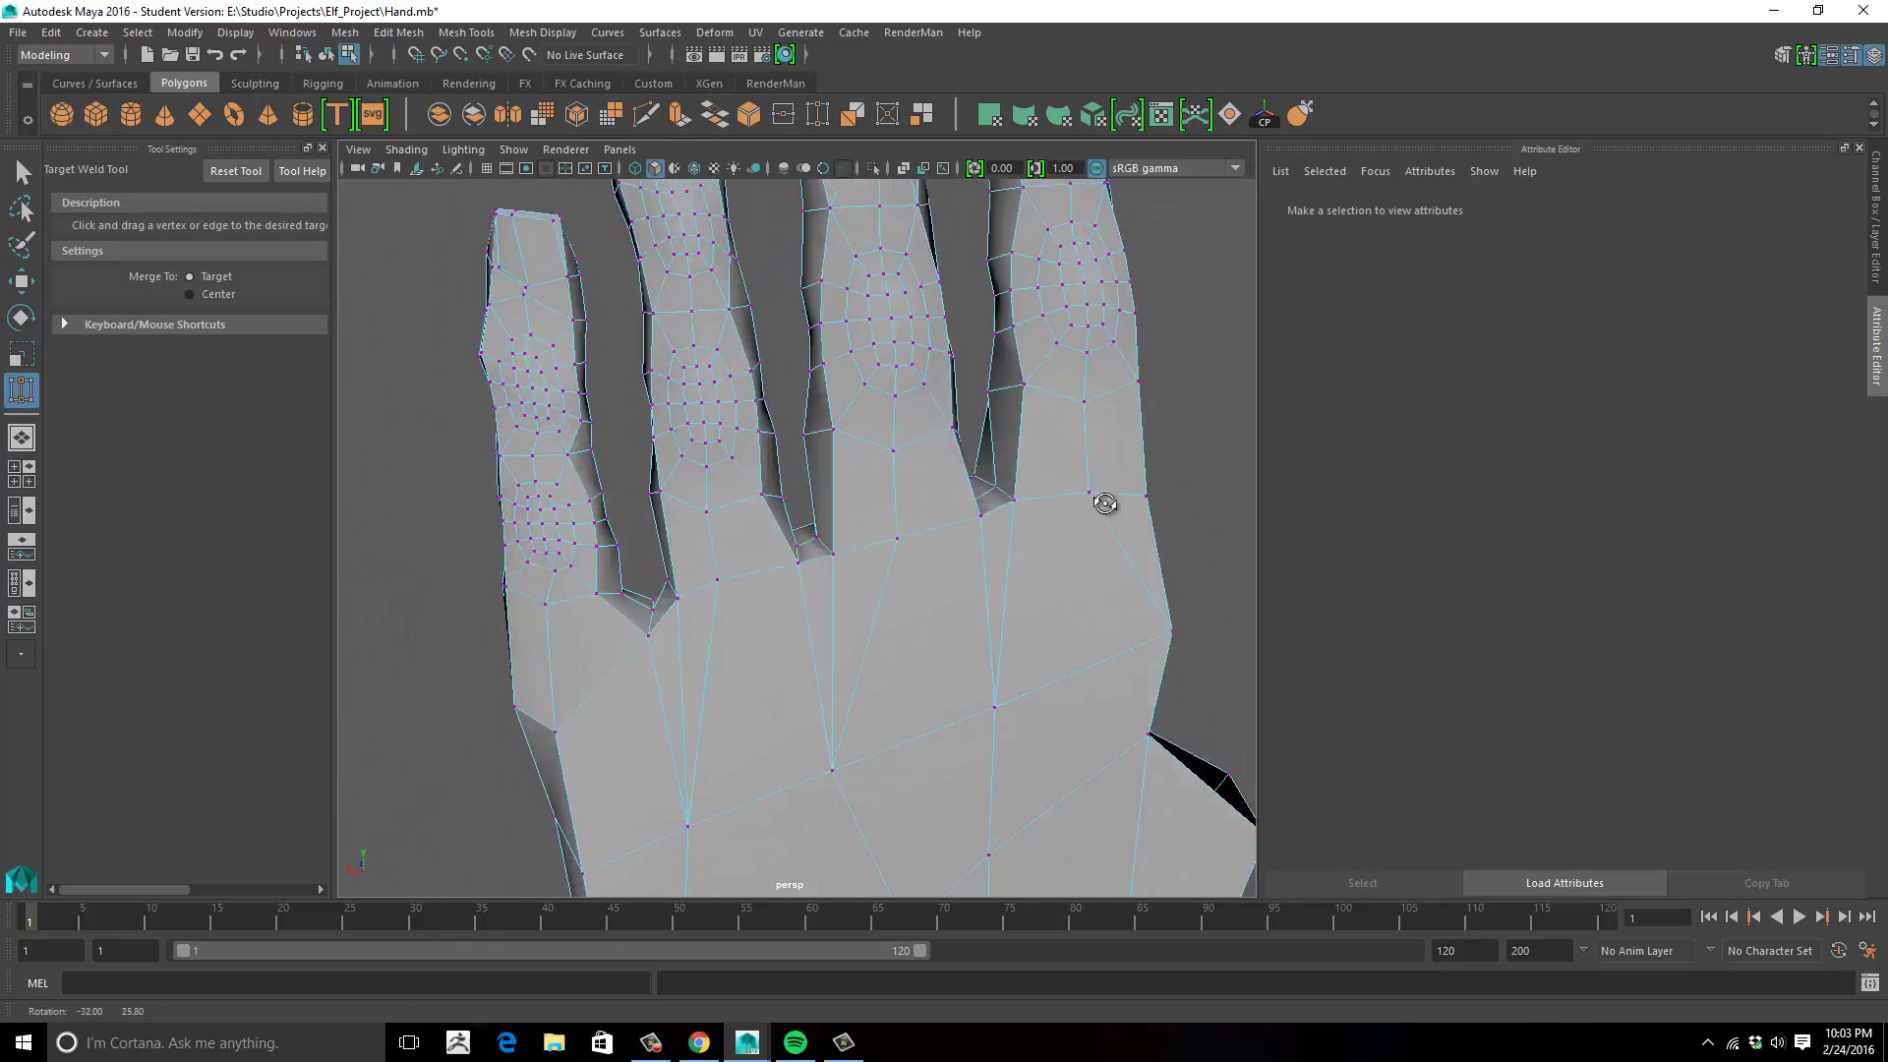
Examine the closed finger bases in smooth preview and return the hand to the unsmoothed display.
right_click_drag(1104, 501, 717, 535, "alt")
left_click_drag(717, 535, 758, 514, "alt")
key("3")
key("w")
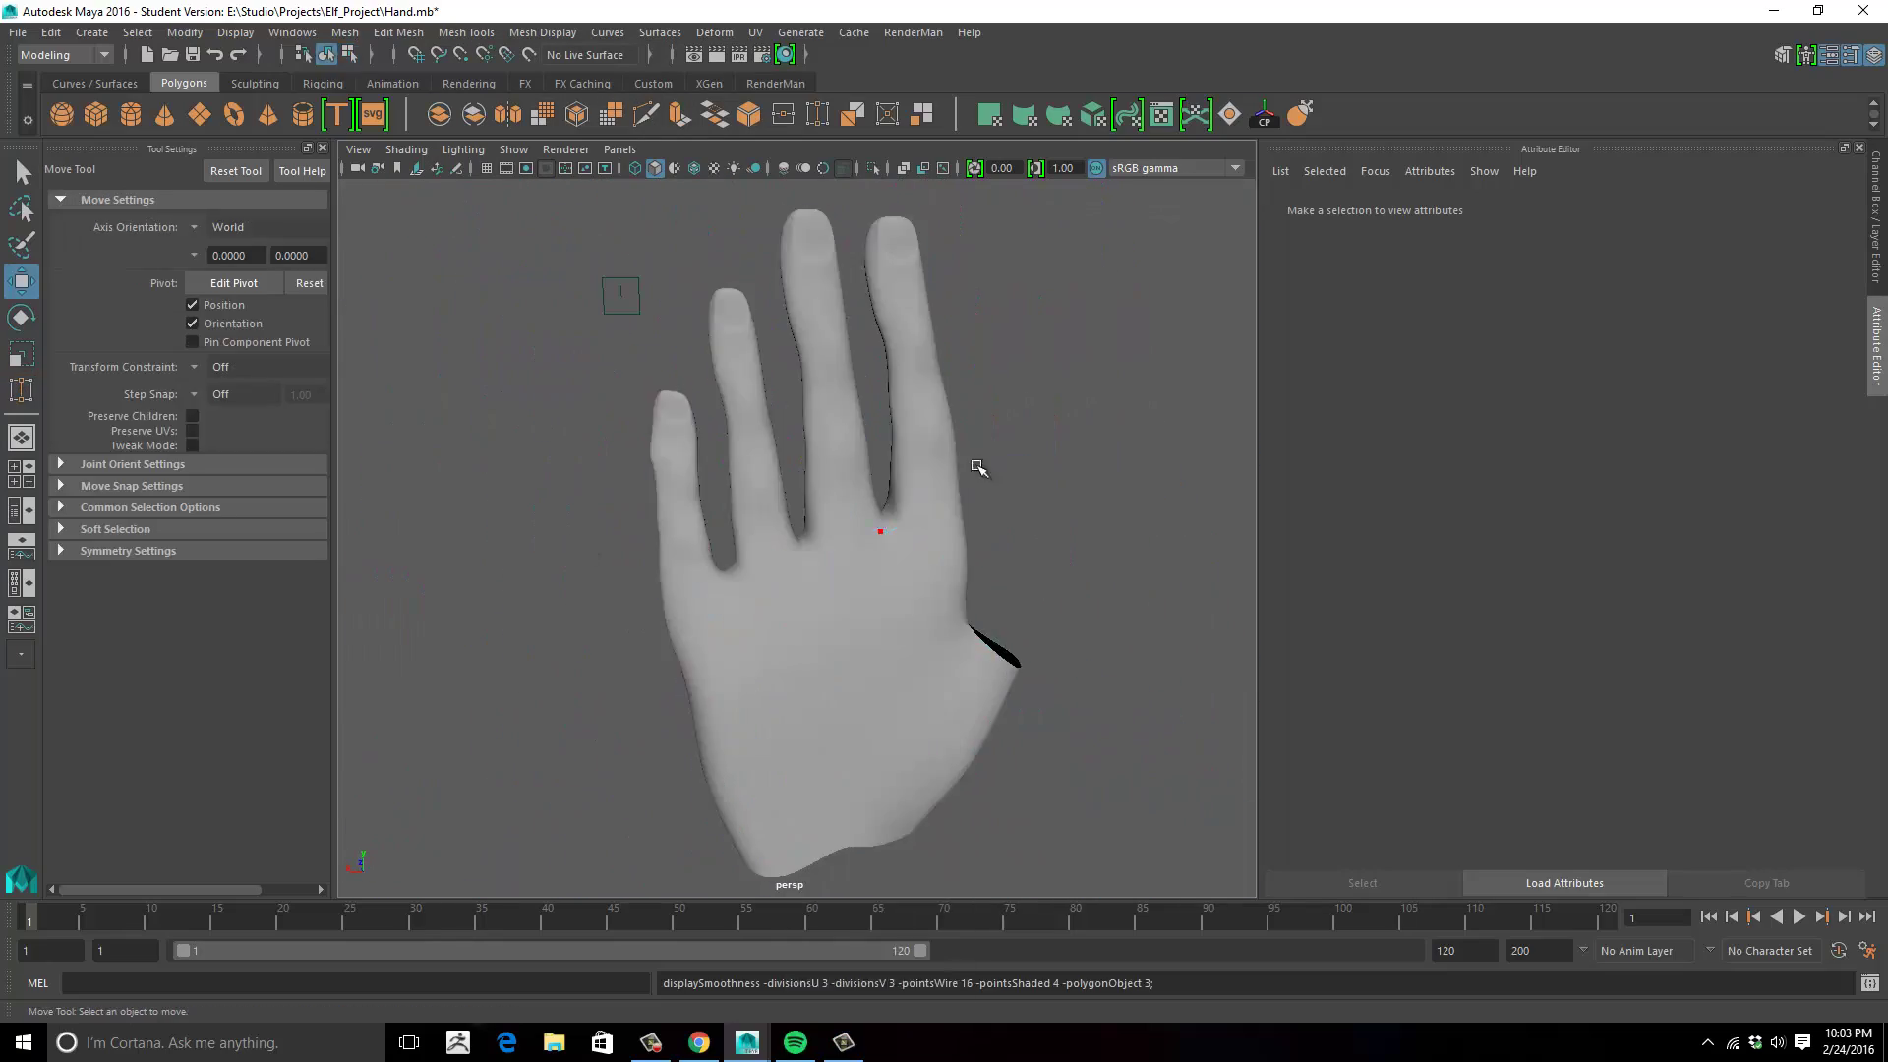
left_click_drag(978, 463, 896, 560, "alt")
left_click(922, 584)
key("1")
Cut a new edge through the palm below the little finger with Multi-Cut and tidy its vertices with Target Weld.
right_click_drag(897, 561, 1041, 540, "alt")
middle_click_drag(1042, 540, 885, 481, "alt")
left_click(645, 116)
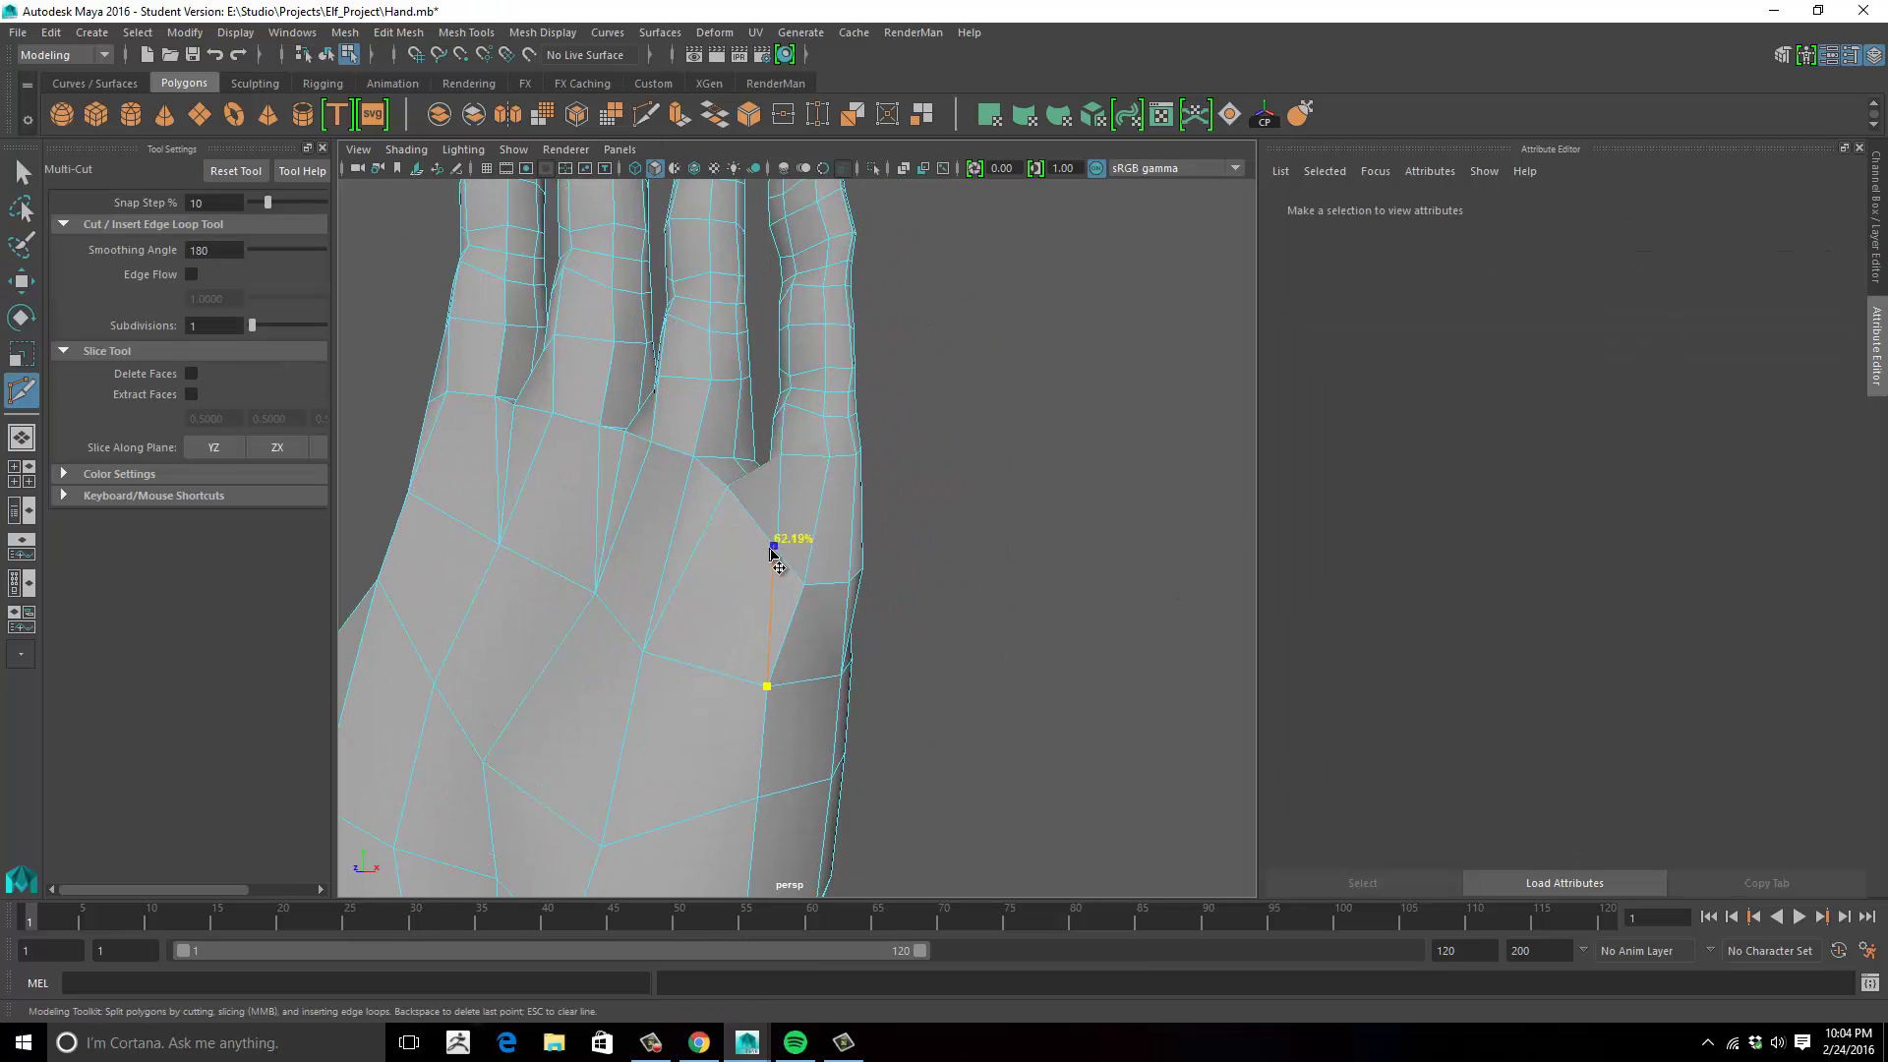
left_click_drag(824, 585, 695, 274, "alt")
left_click(466, 32)
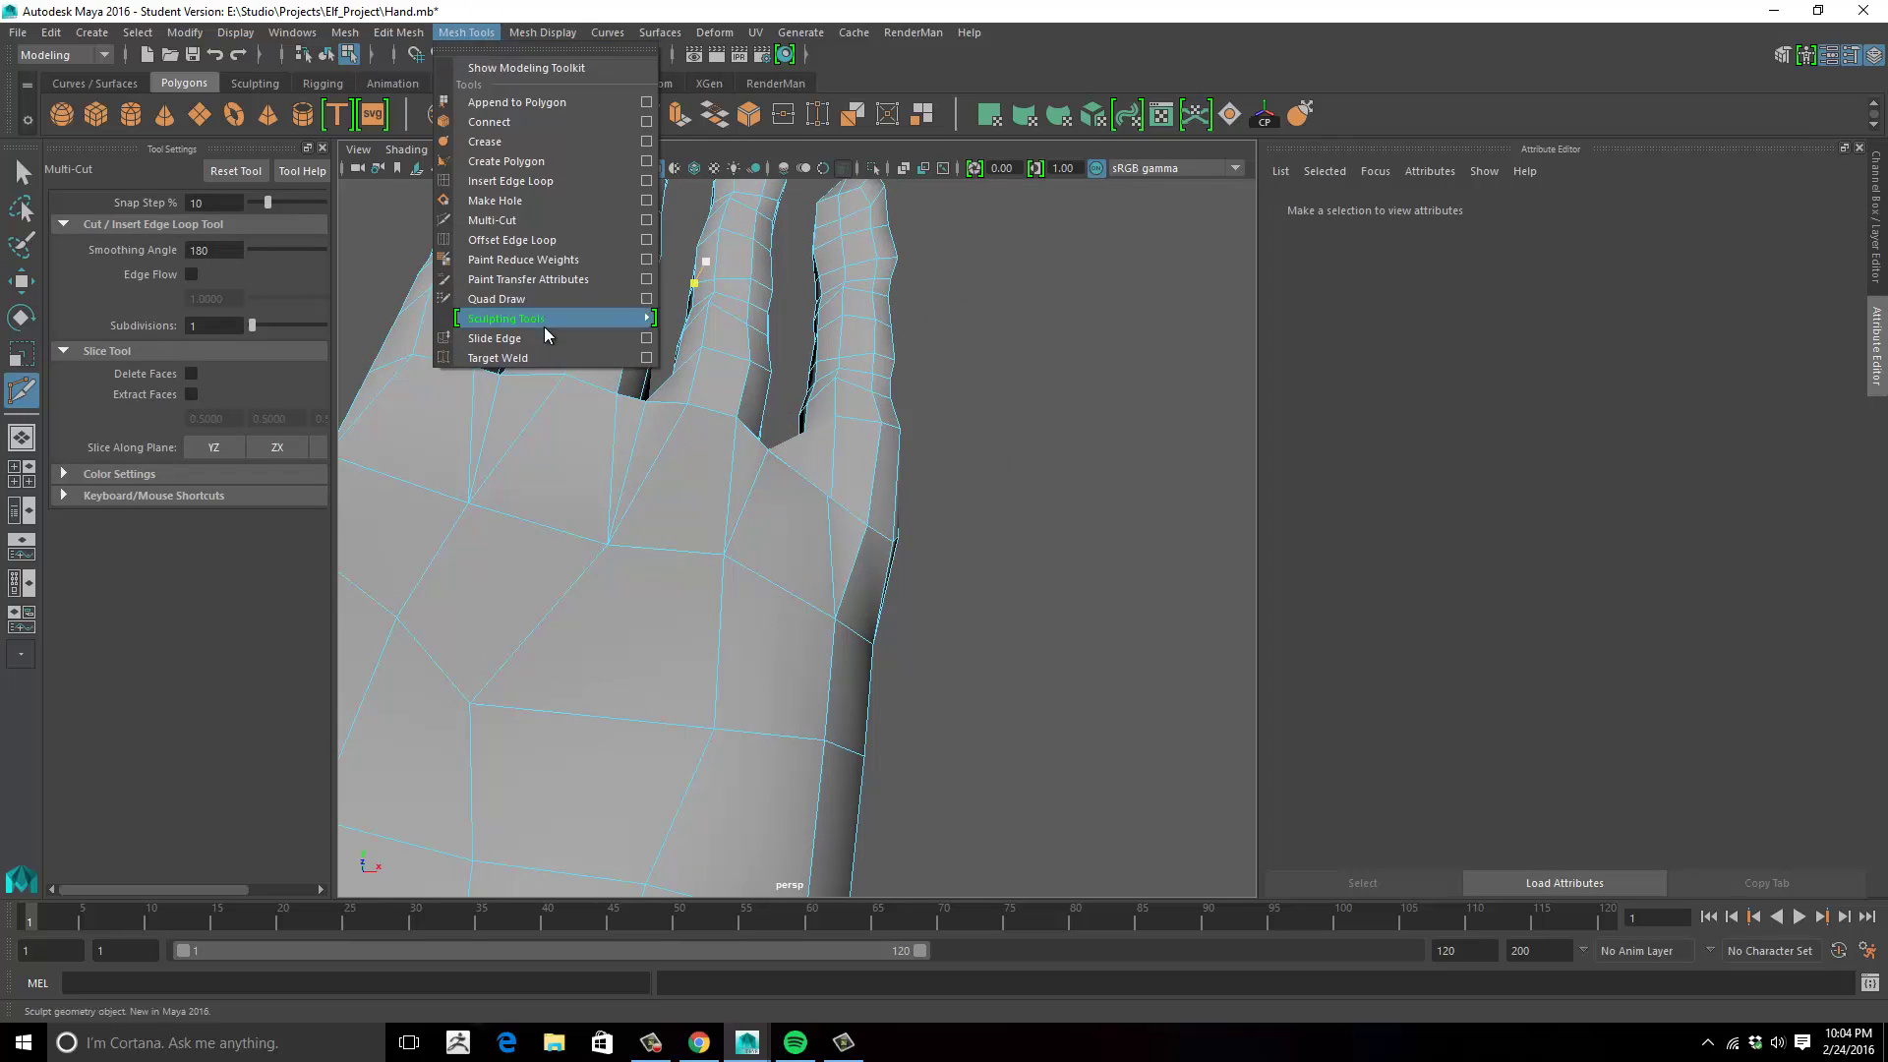
left_click(511, 356)
left_click_drag(835, 503, 751, 577, "alt")
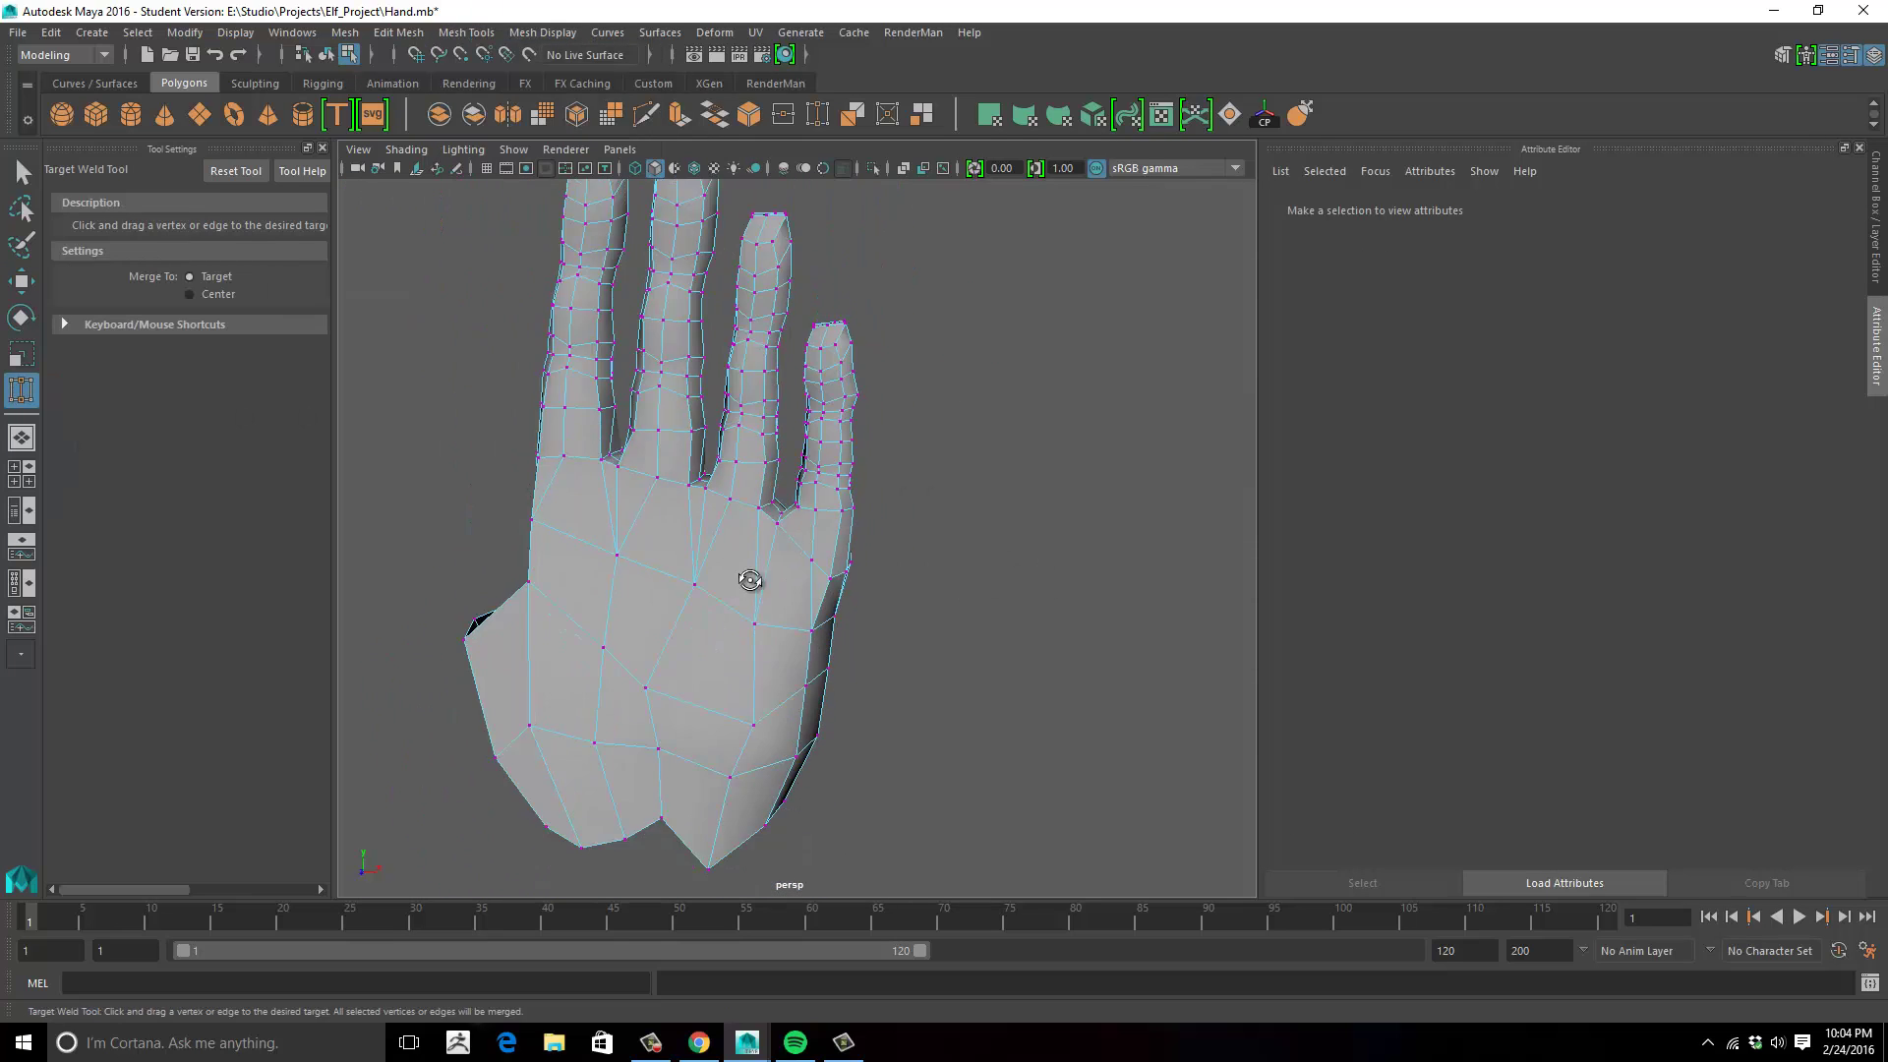
Select the little finger's vertices and scale the finger, with the hand shown in smooth preview.
key("w")
left_click_drag(955, 255, 882, 458)
left_click_drag(882, 457, 857, 389, "alt")
key("r")
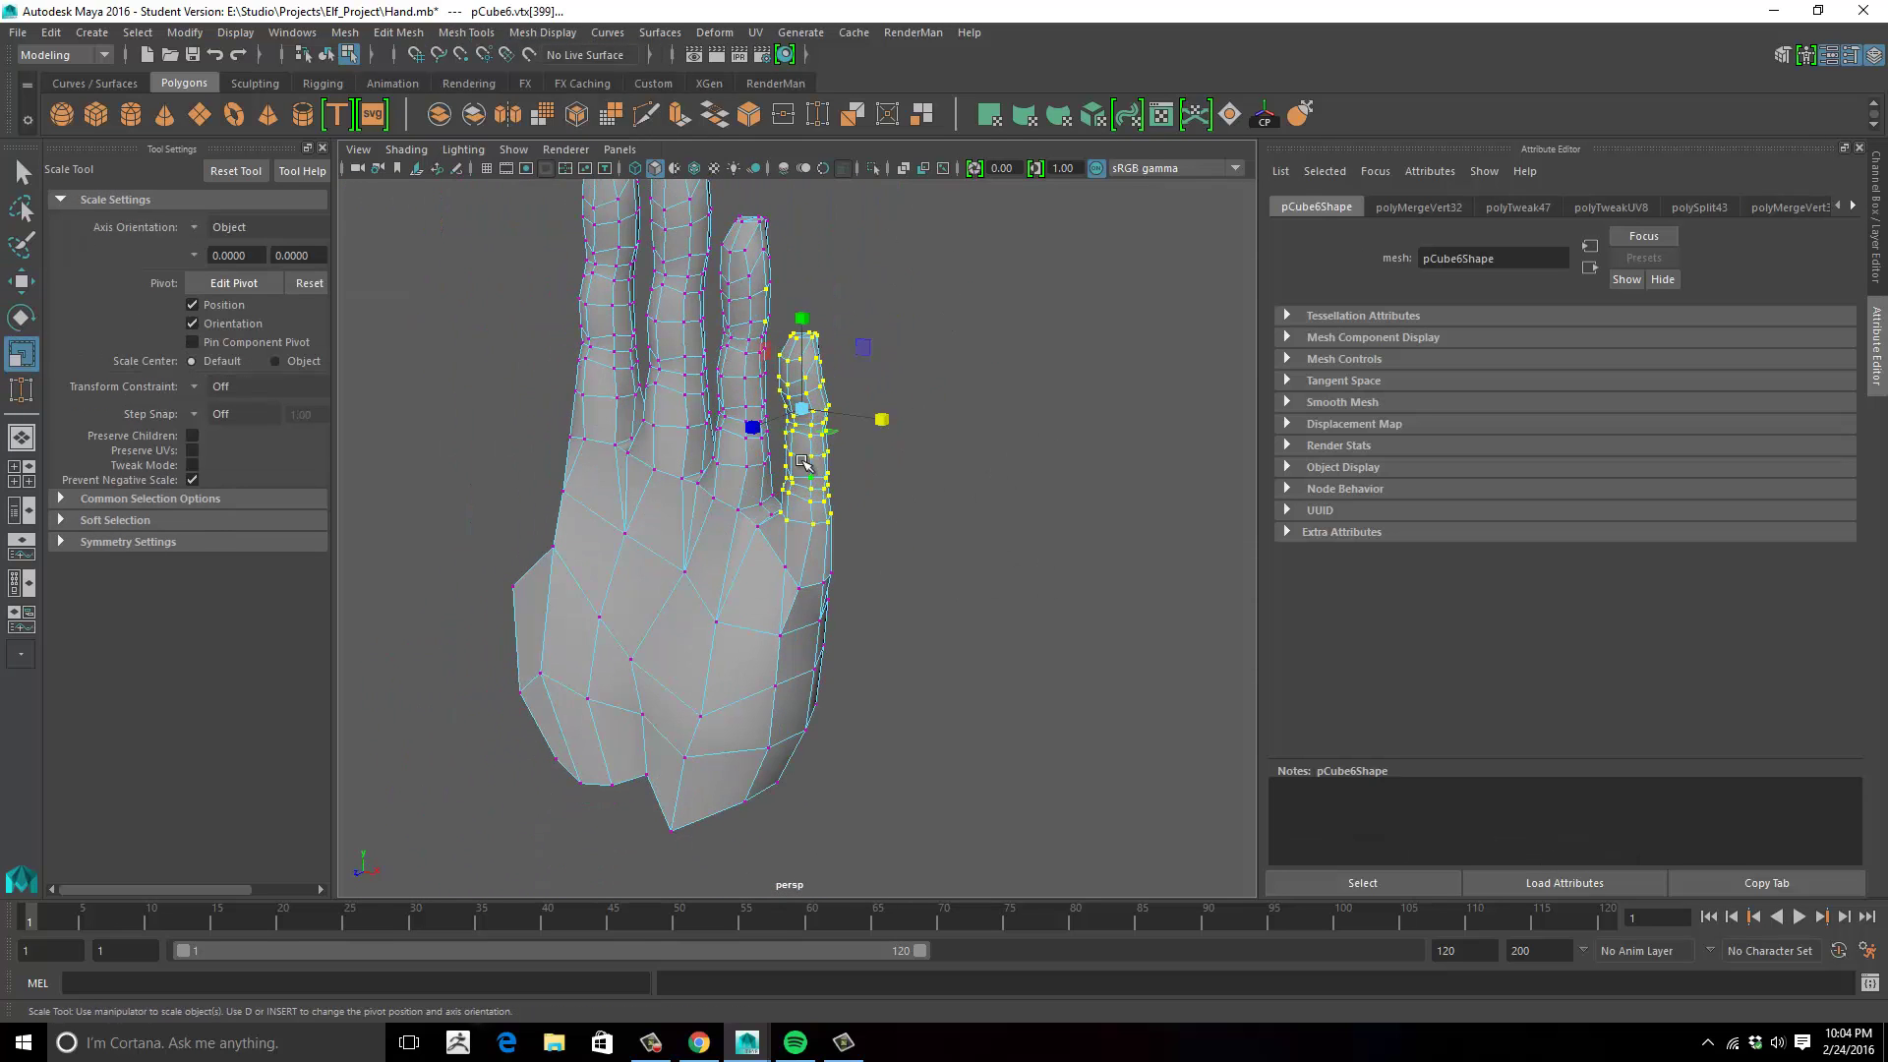
key("3")
left_click_drag(727, 439, 983, 413, "alt")
left_click(927, 586)
left_click_drag(1088, 219, 885, 374)
Refine the shape of the fingers on the smoothed hand with the Grab Tool.
right_click_drag(590, 383, 682, 354, "alt")
left_click_drag(683, 354, 728, 346, "alt")
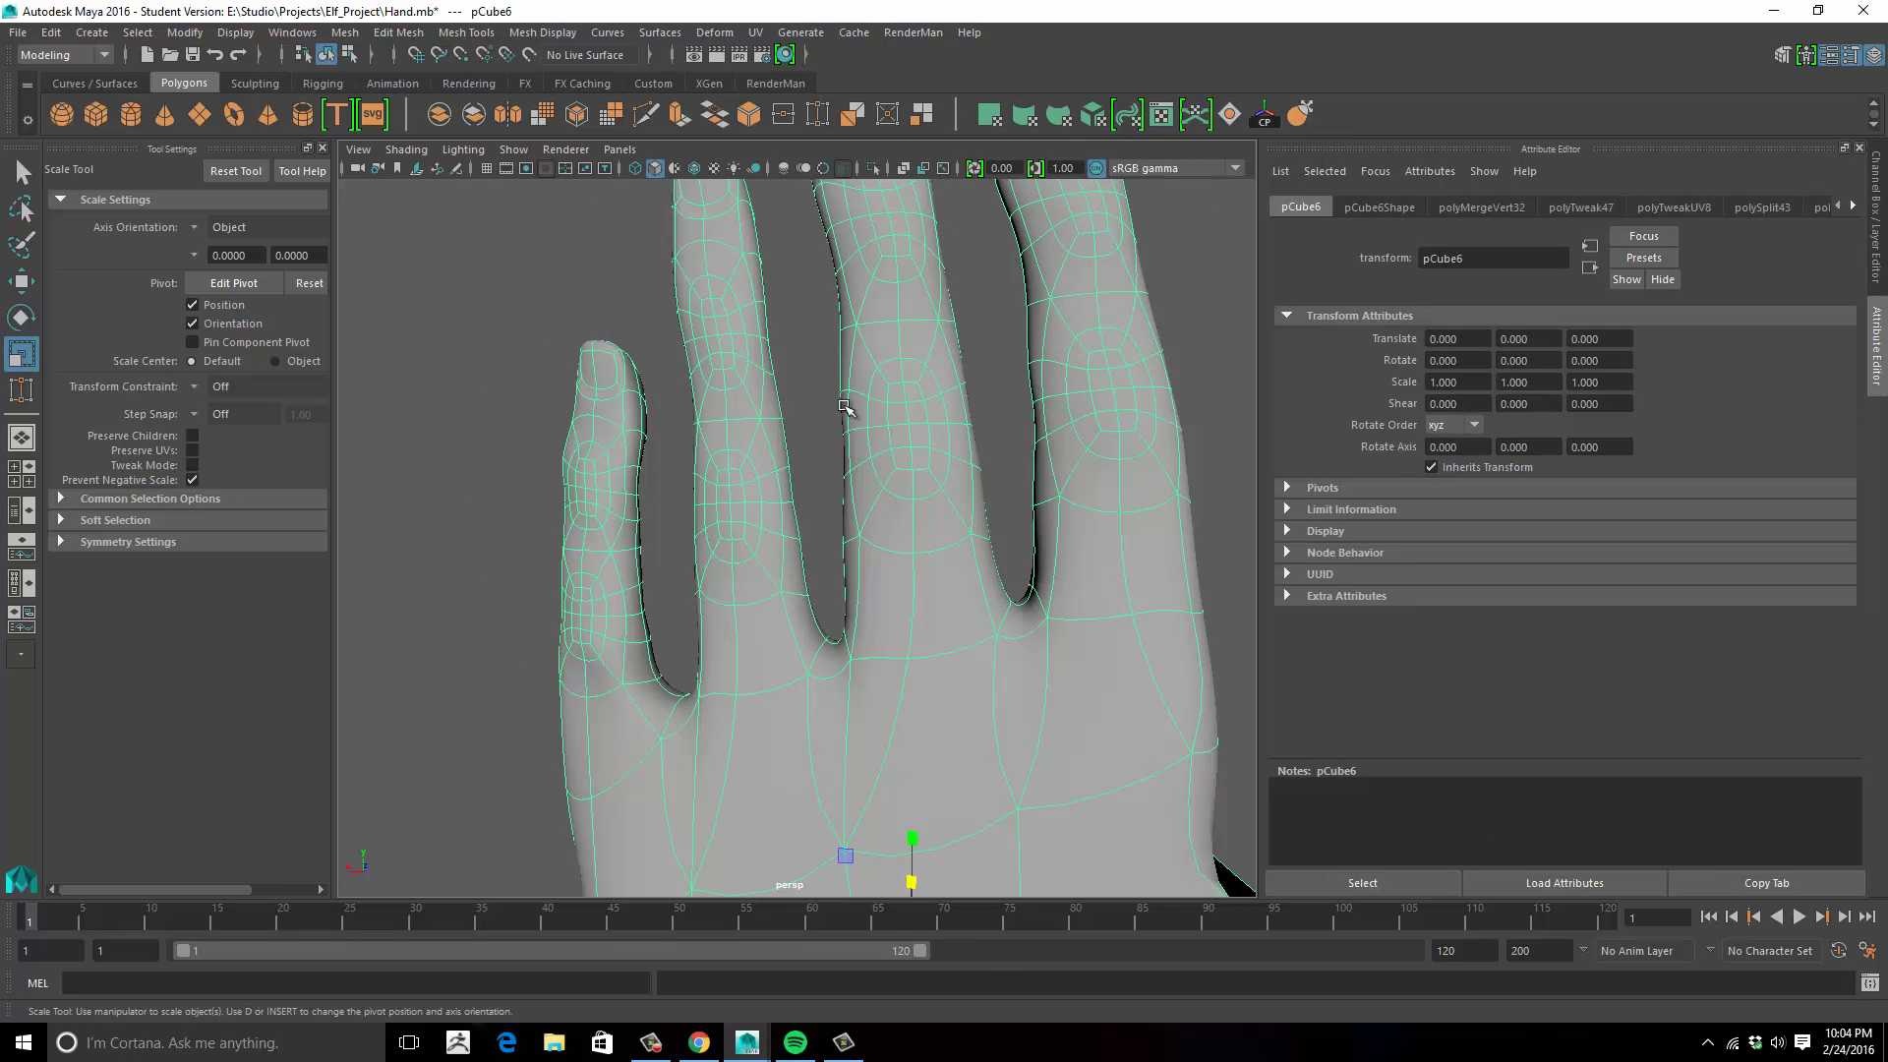
left_click(1298, 114)
left_click_drag(583, 496, 849, 476, "alt")
left_click_drag(809, 556, 847, 615, "alt")
key("w")
Select the vertices of all four fingers above their bases and scale them in thickness.
right_click_drag(771, 559, 699, 547)
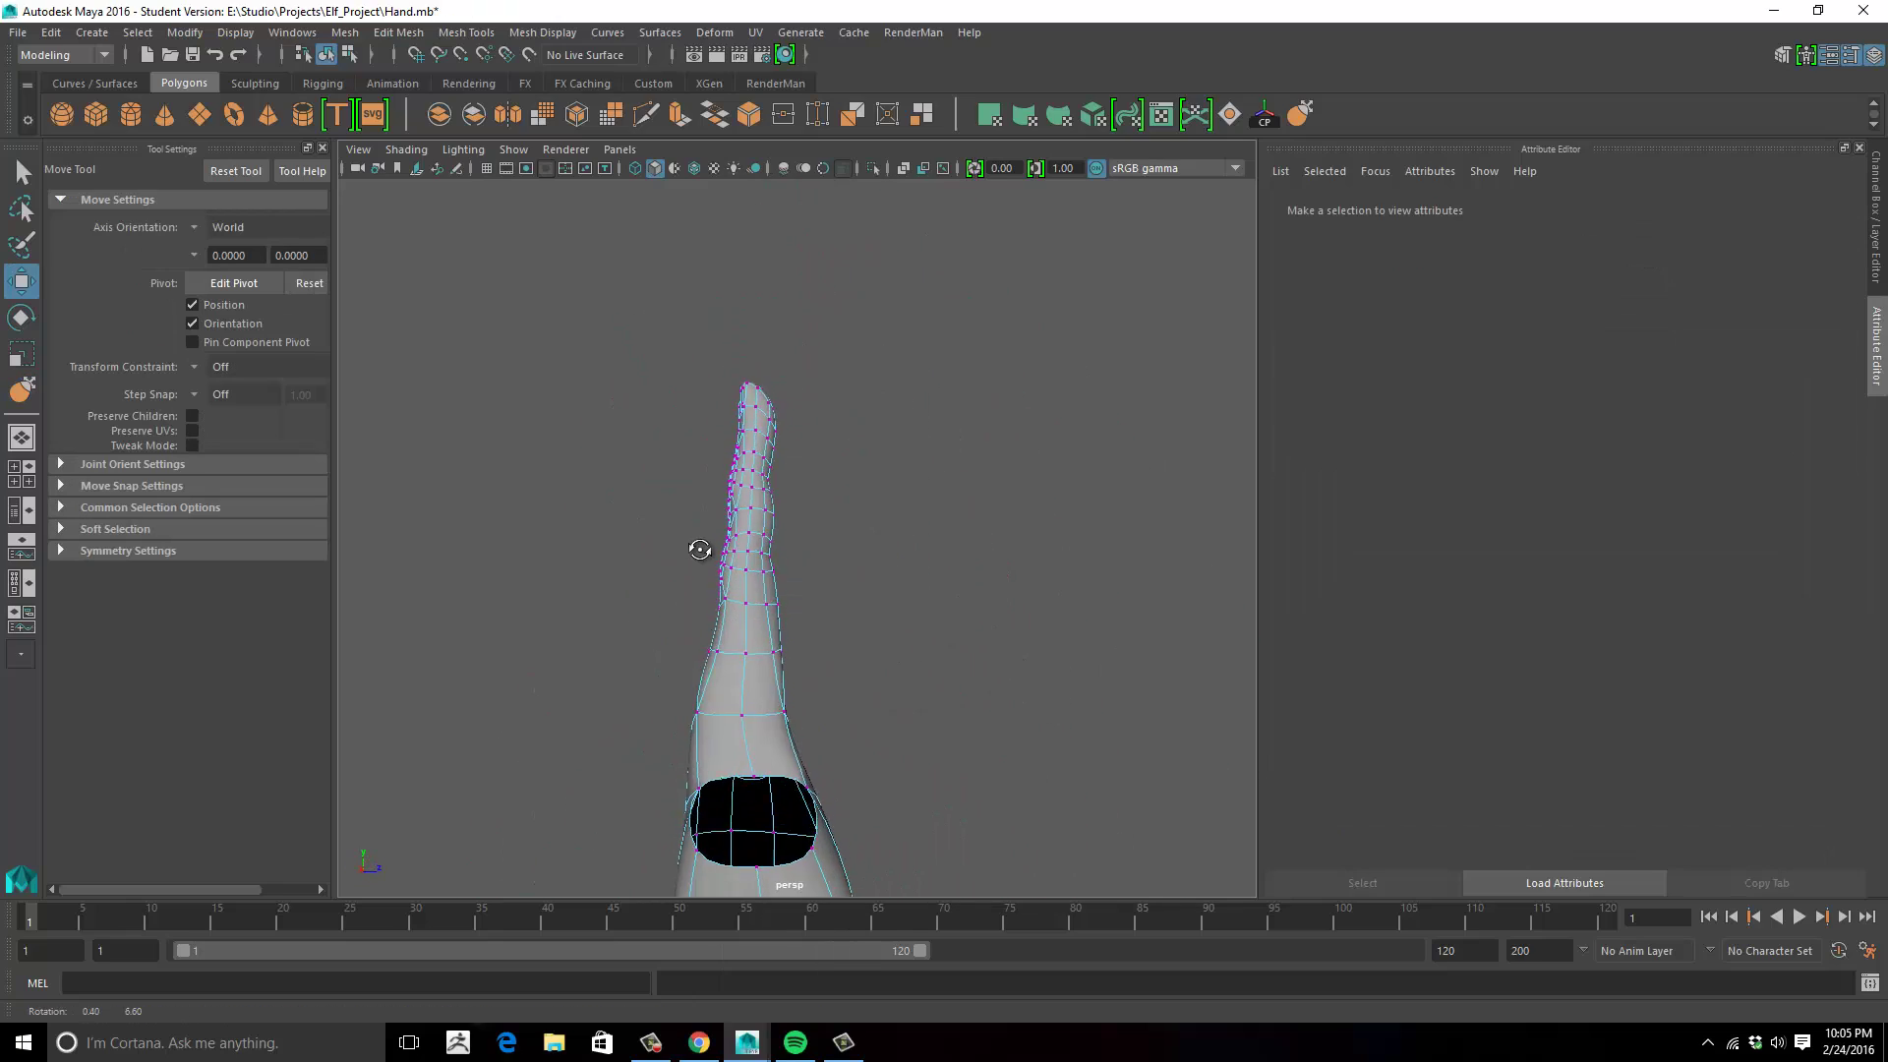
left_click_drag(596, 334, 860, 661)
left_click_drag(554, 321, 865, 644)
left_click_drag(864, 644, 1019, 643, "alt")
left_click_drag(745, 755, 790, 722, "ctrl")
left_click_drag(796, 736, 841, 666, "ctrl")
left_click_drag(844, 669, 1111, 710, "alt")
left_click_drag(857, 738, 975, 688, "alt")
key("r")
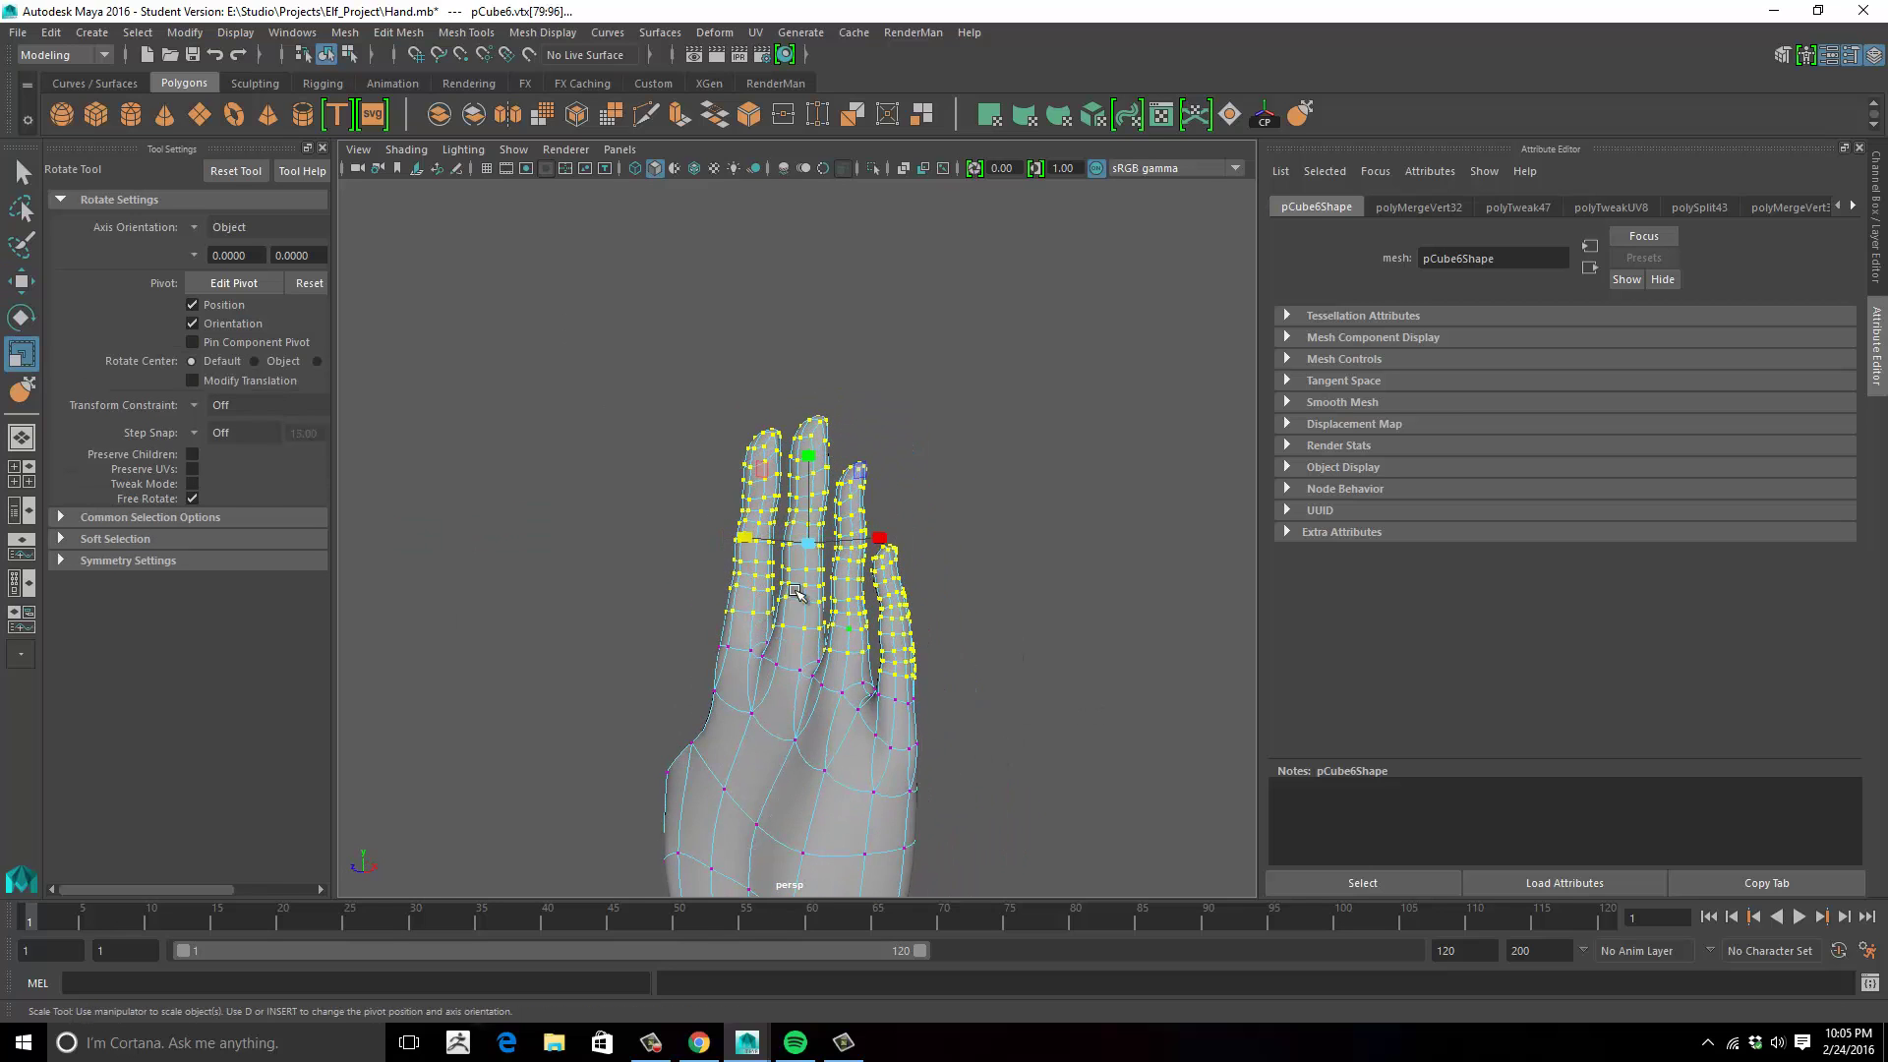
left_click_drag(744, 539, 889, 740)
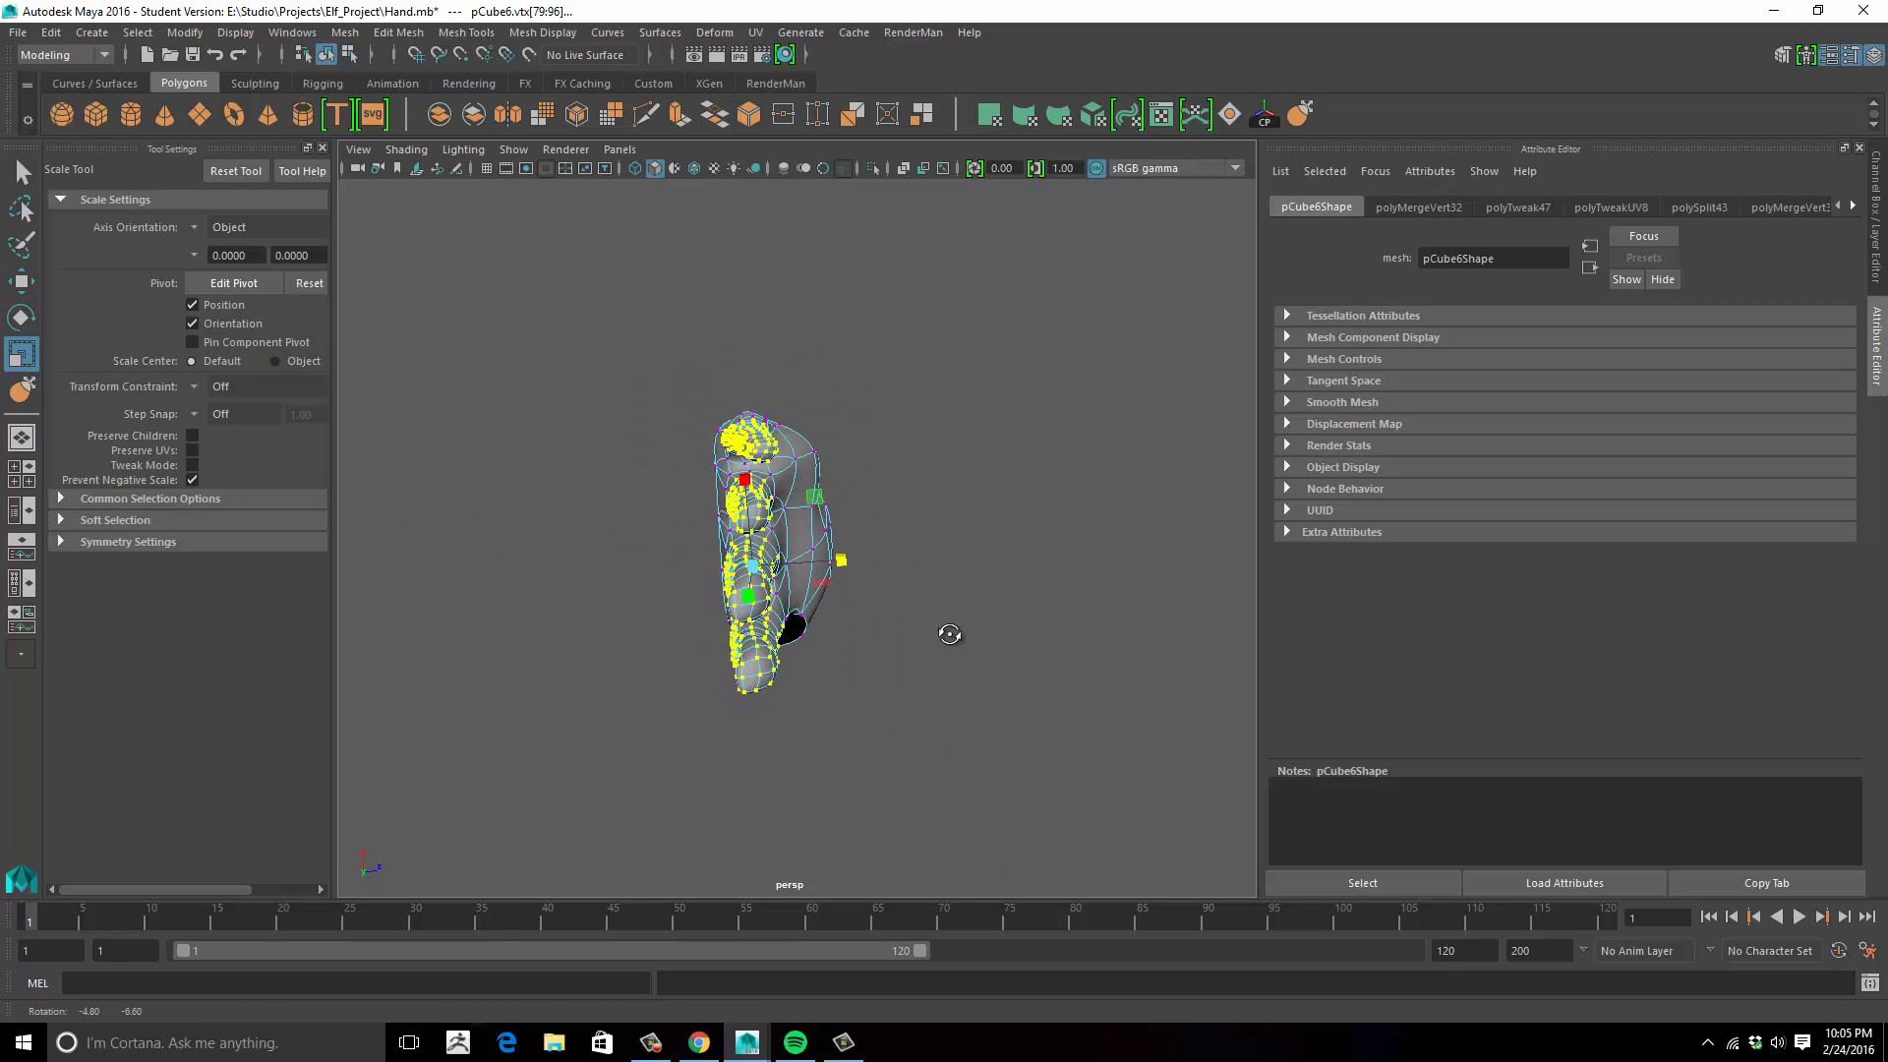
Inspect the proportions of the scaled fingers from several angles in object mode.
left_click_drag(950, 634, 866, 595, "alt")
left_click(683, 536)
left_click_drag(683, 536, 822, 443, "alt")
right_click_drag(822, 435, 890, 379)
left_click(950, 354)
left_click_drag(950, 354, 876, 455, "alt")
middle_click_drag(865, 457, 788, 653, "alt")
left_click(788, 653)
In the front view, scale and move the ring finger's upper vertices to match the reference image.
key("space")
key("space")
middle_click_drag(653, 704, 551, 723, "alt")
right_click_drag(688, 664, 701, 605, "alt")
right_click_drag(712, 494, 629, 494)
left_click_drag(665, 466, 775, 509)
right_click_drag(667, 504, 728, 464)
right_click_drag(720, 472, 634, 470)
left_click_drag(673, 234, 710, 334)
key("e")
key("w")
key("r")
mouse_move(824, 381)
left_mouse_down()
mouse_move(848, 381)
mouse_move(833, 380)
left_mouse_up()
key("e")
key("r")
key("w")
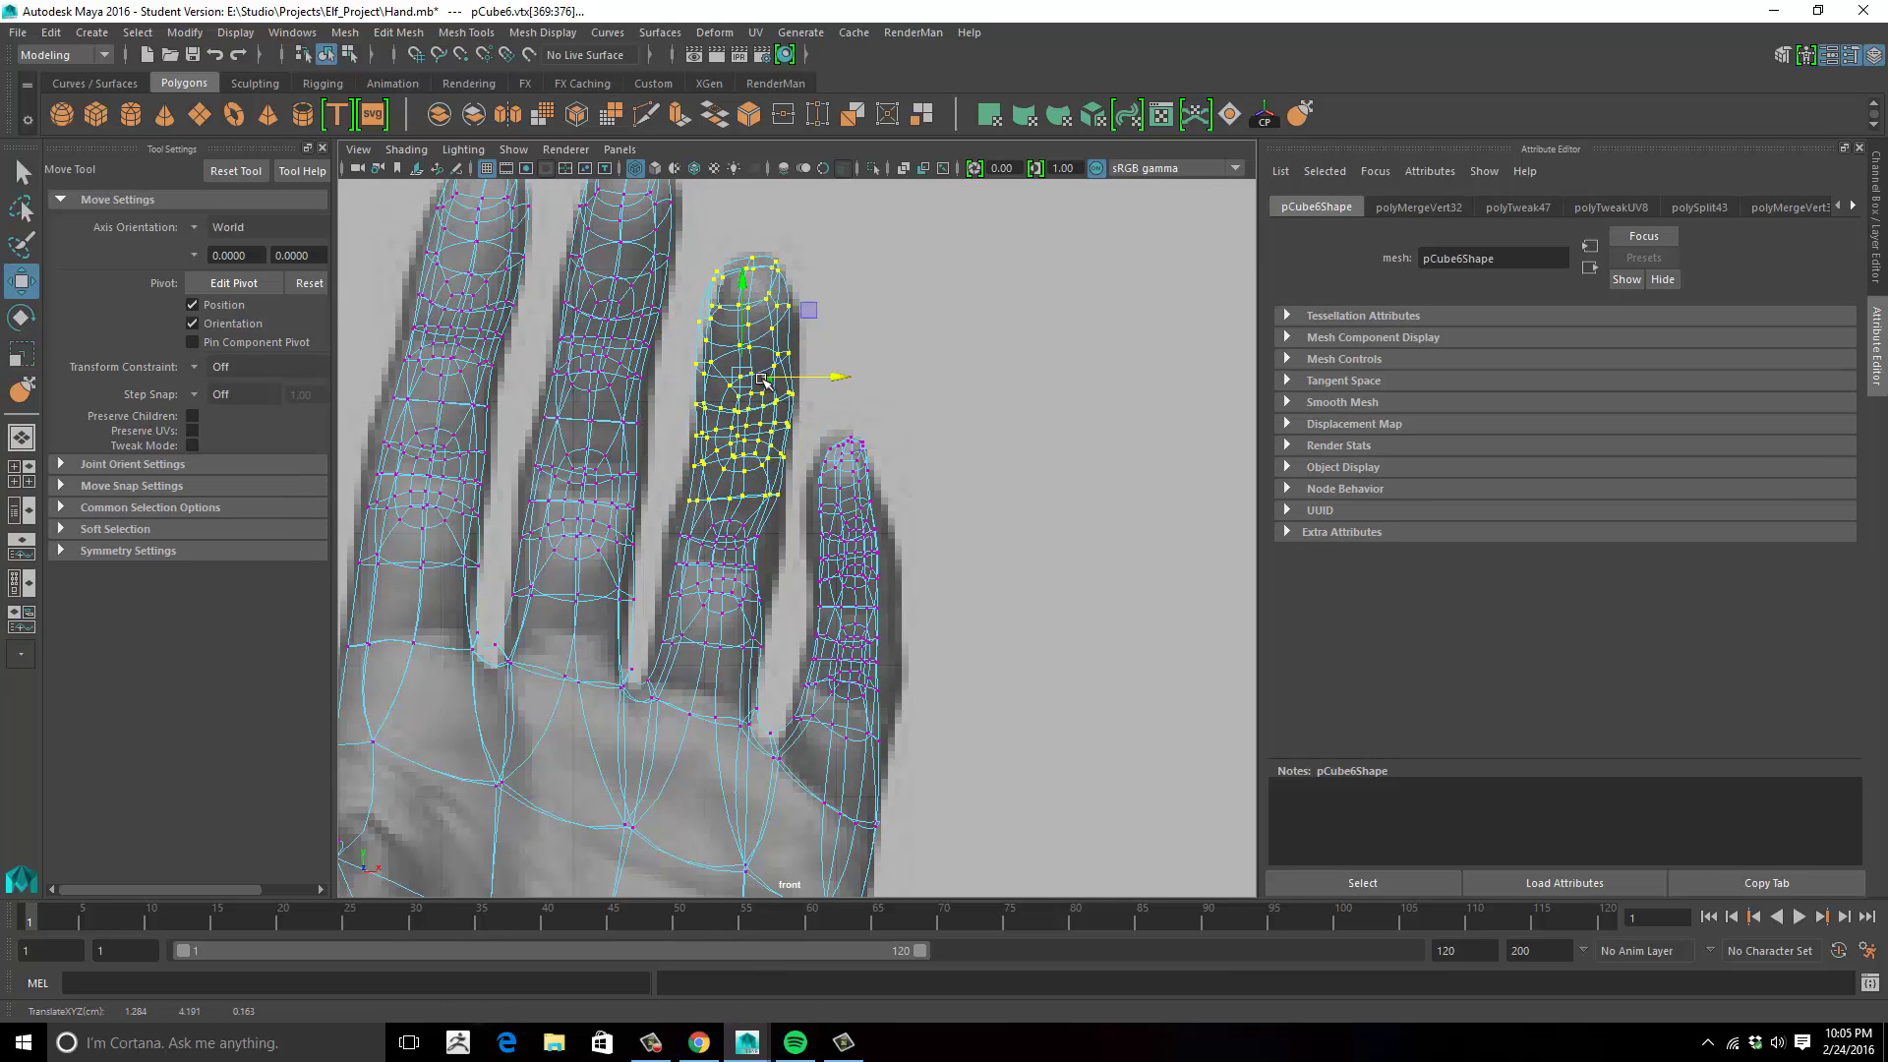
Scale and shift the vertices around the ring finger's lower joint to follow the reference outline.
left_click_drag(772, 630, 656, 518)
left_click_drag(817, 569, 761, 568)
key("r")
key("w")
left_click_drag(774, 536, 777, 534)
left_click_drag(663, 513, 700, 566)
left_click_drag(692, 551, 693, 505)
middle_click_drag(844, 575, 836, 507, "alt")
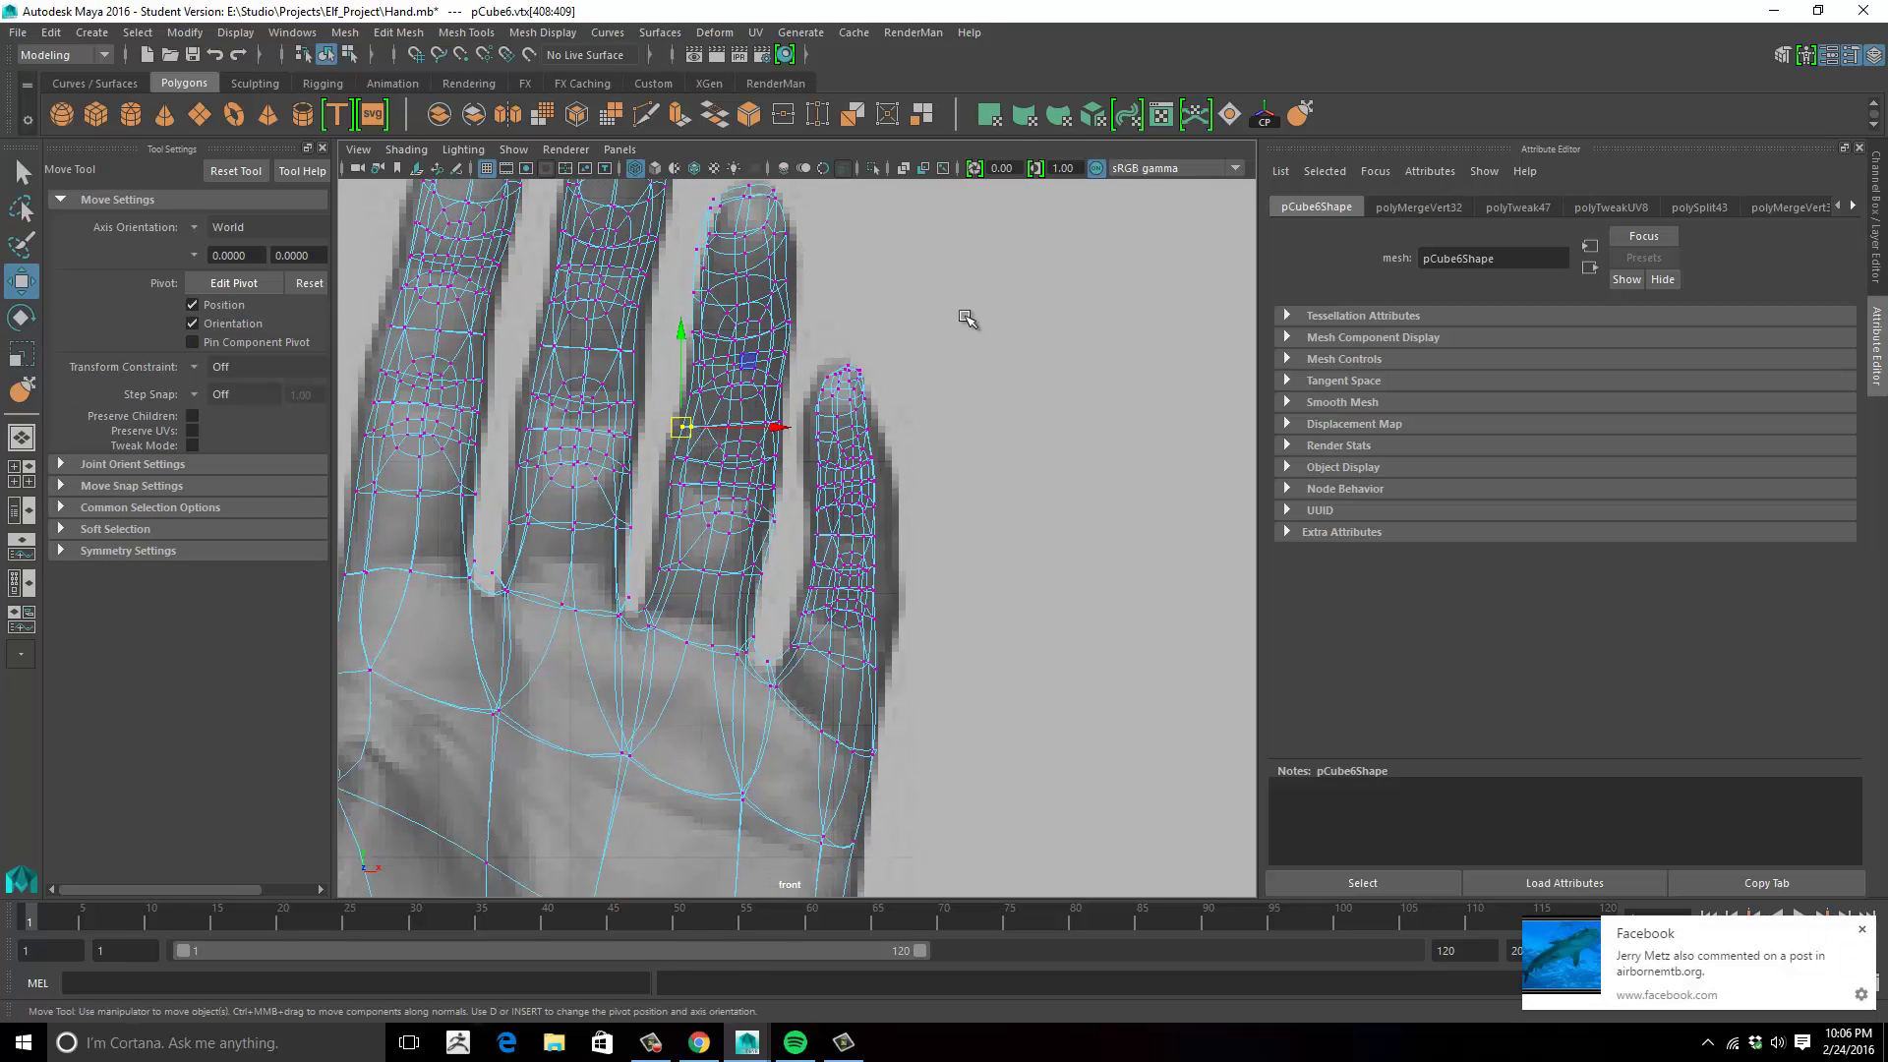
Select the little finger's vertices and scale them in width and length to fit the reference image.
left_click_drag(804, 636, 802, 637)
key("r")
left_click_drag(840, 496, 856, 495)
left_click_drag(841, 407, 842, 414)
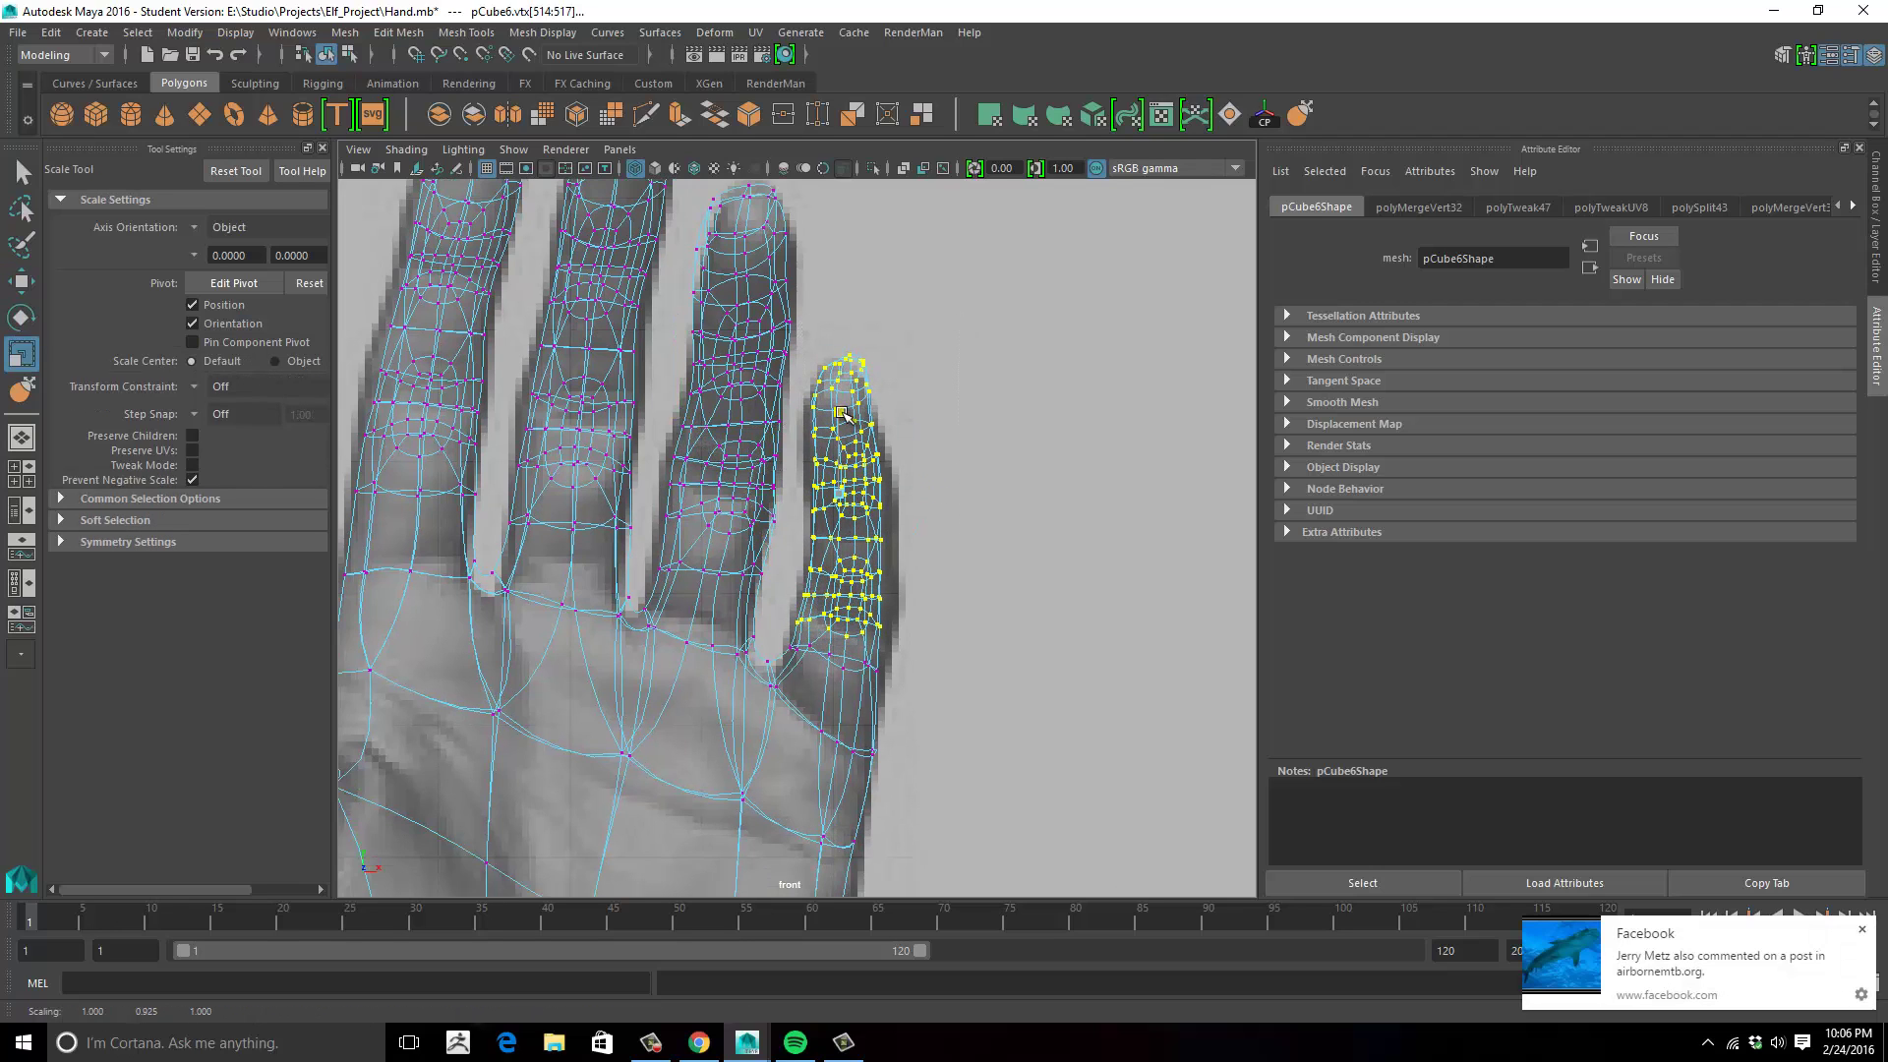
Scale and move the middle finger's vertices to align them with the reference image.
middle_click_drag(998, 549, 1190, 675, "alt")
mouse_move(800, 460)
left_mouse_down()
mouse_move(835, 489)
mouse_move(821, 474)
left_mouse_up()
key("w")
mouse_move(717, 455)
left_mouse_down()
mouse_move(751, 478)
mouse_move(736, 467)
left_mouse_up()
scroll(752, 478, "down", 6)
middle_click_drag(875, 511, 878, 472, "alt")
Return to the perspective view, show the hand unsmoothed and refine the little finger area with the Grab Tool.
left_click(974, 462)
key("space")
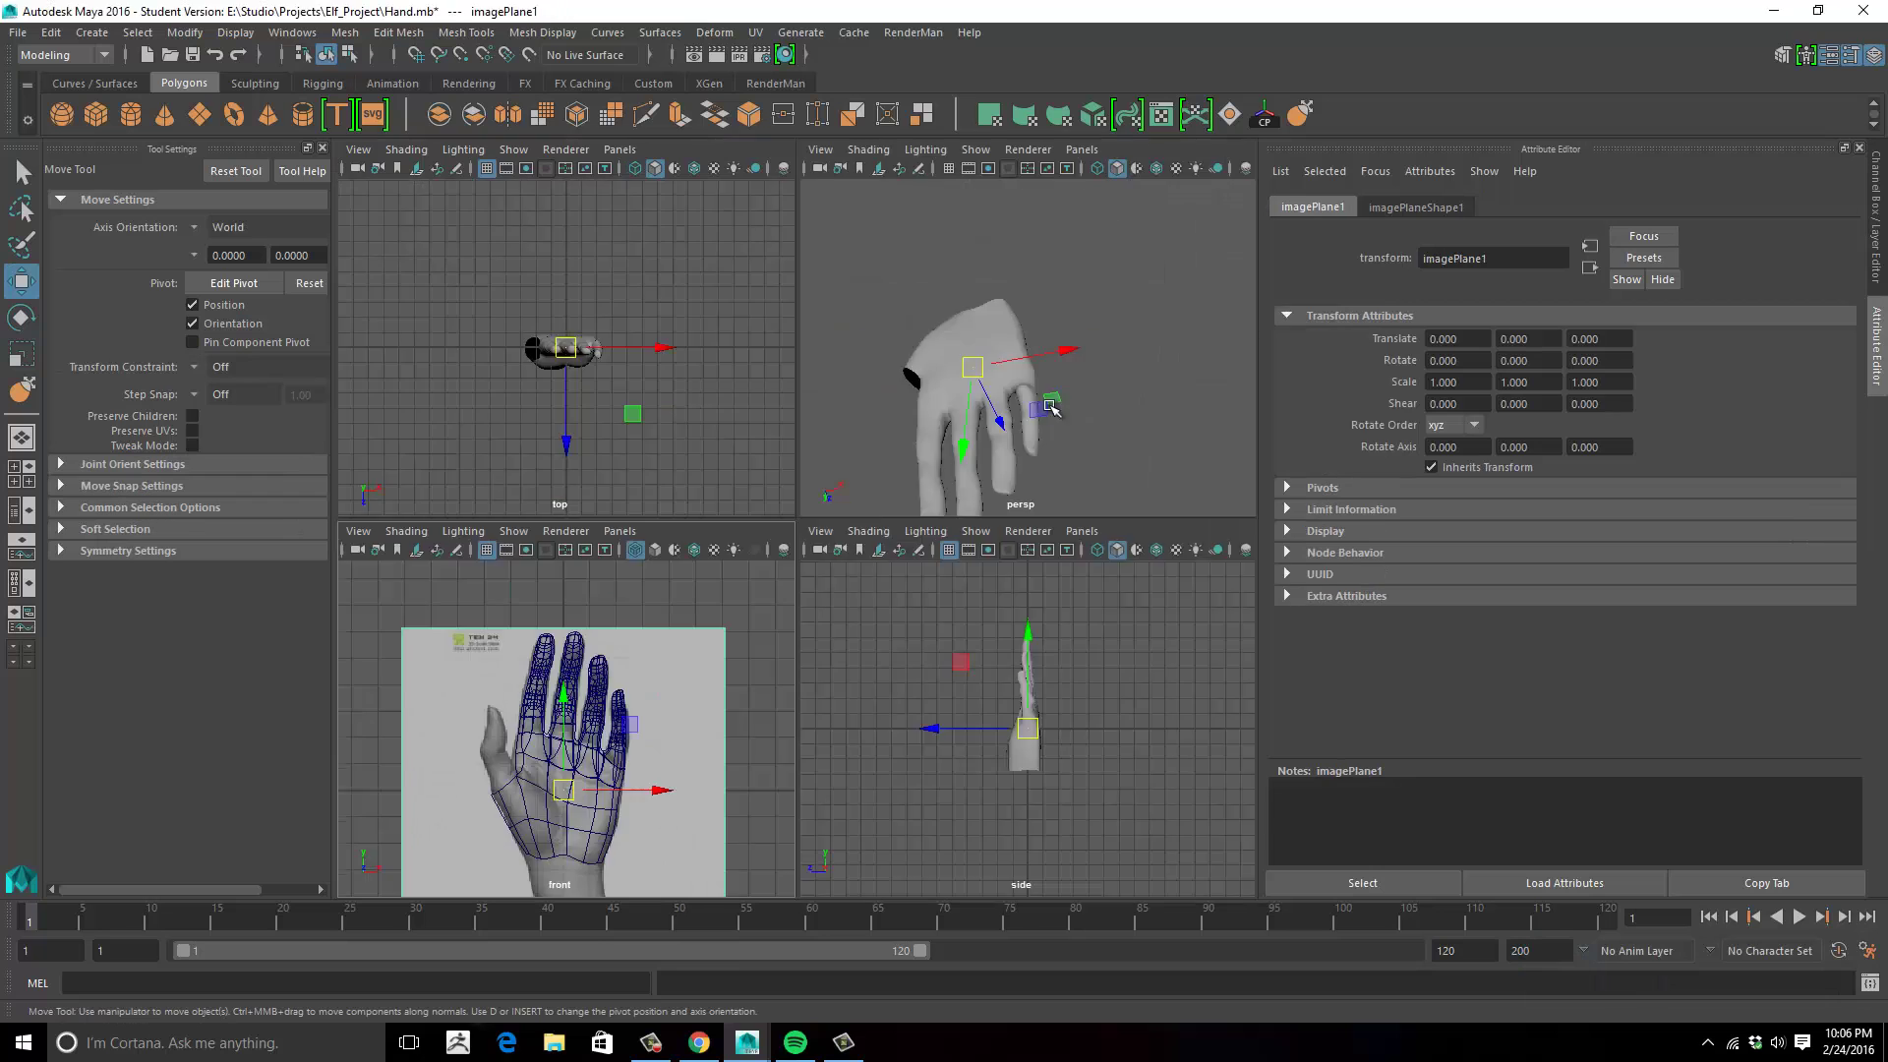
key("space")
left_click_drag(1056, 406, 838, 531, "alt")
scroll(839, 531, "up", 5)
left_click_drag(472, 521, 762, 541, "alt")
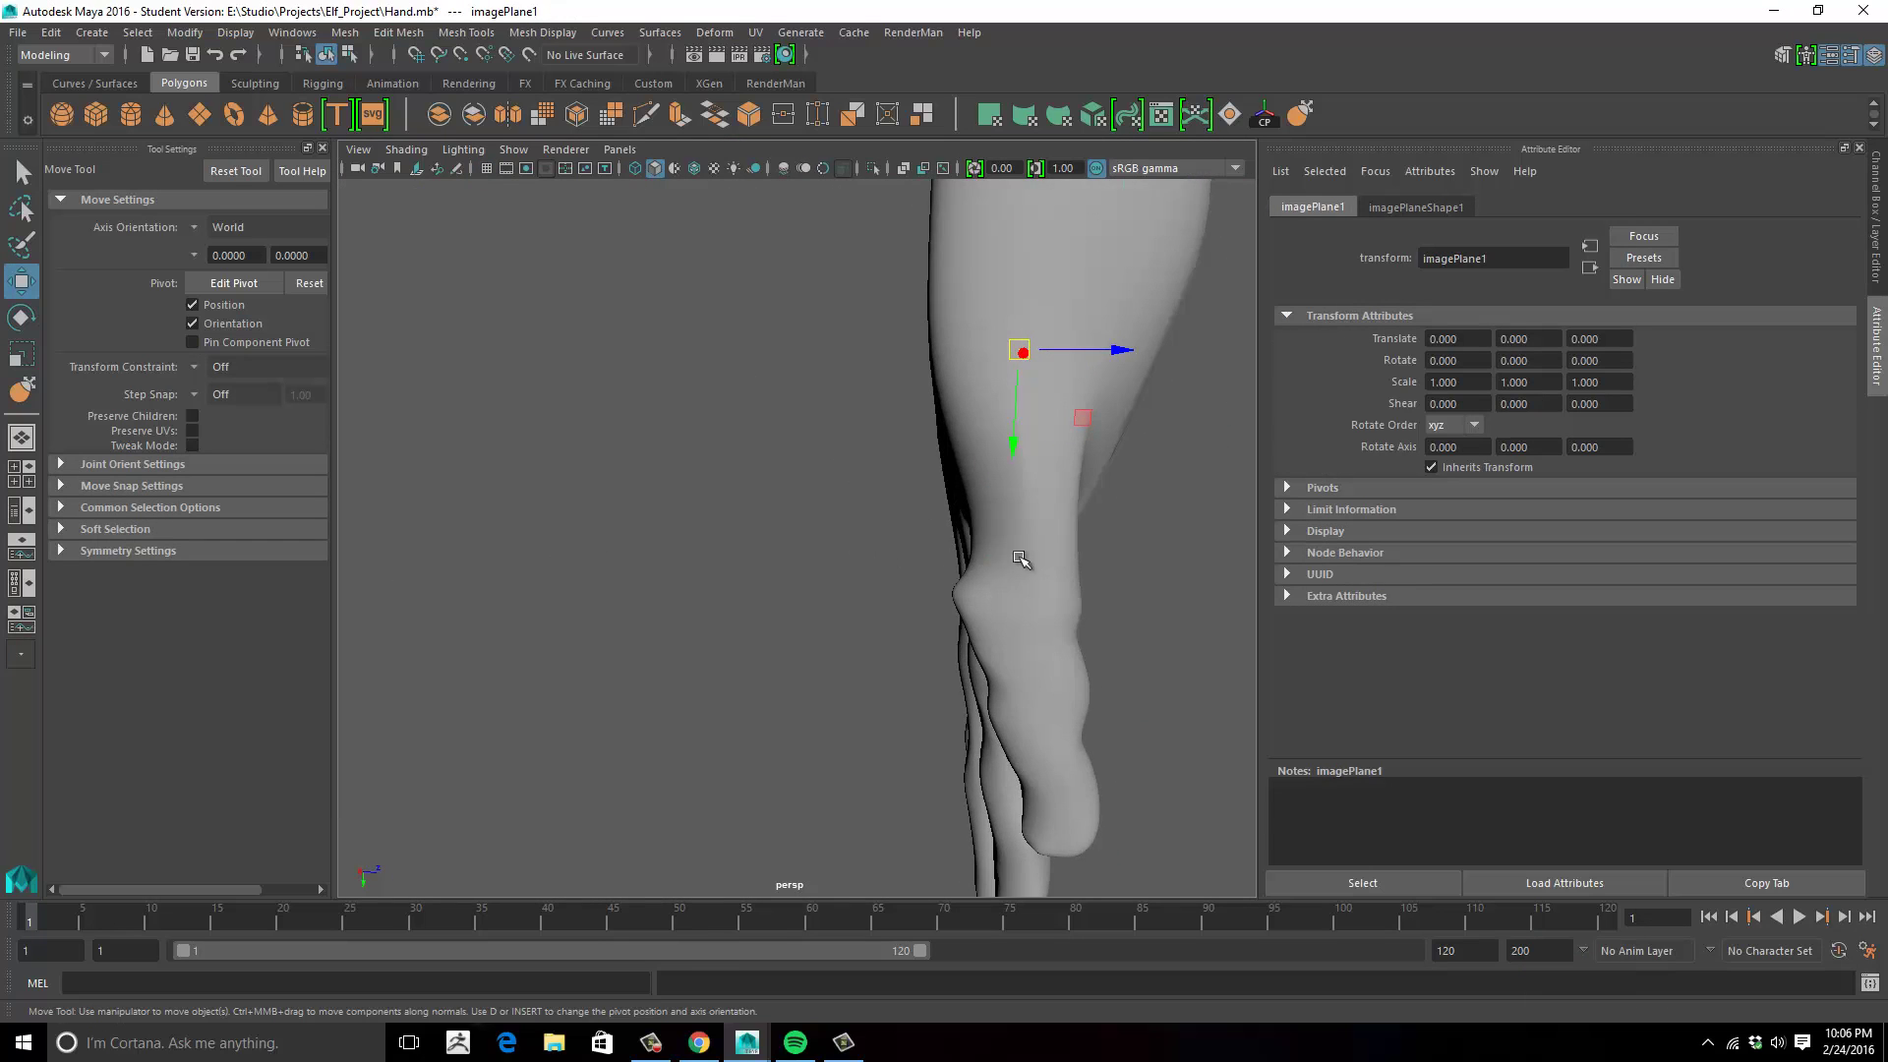
left_click(1025, 558)
key("1")
left_click_drag(1025, 558, 1146, 497, "alt")
left_click(1300, 115)
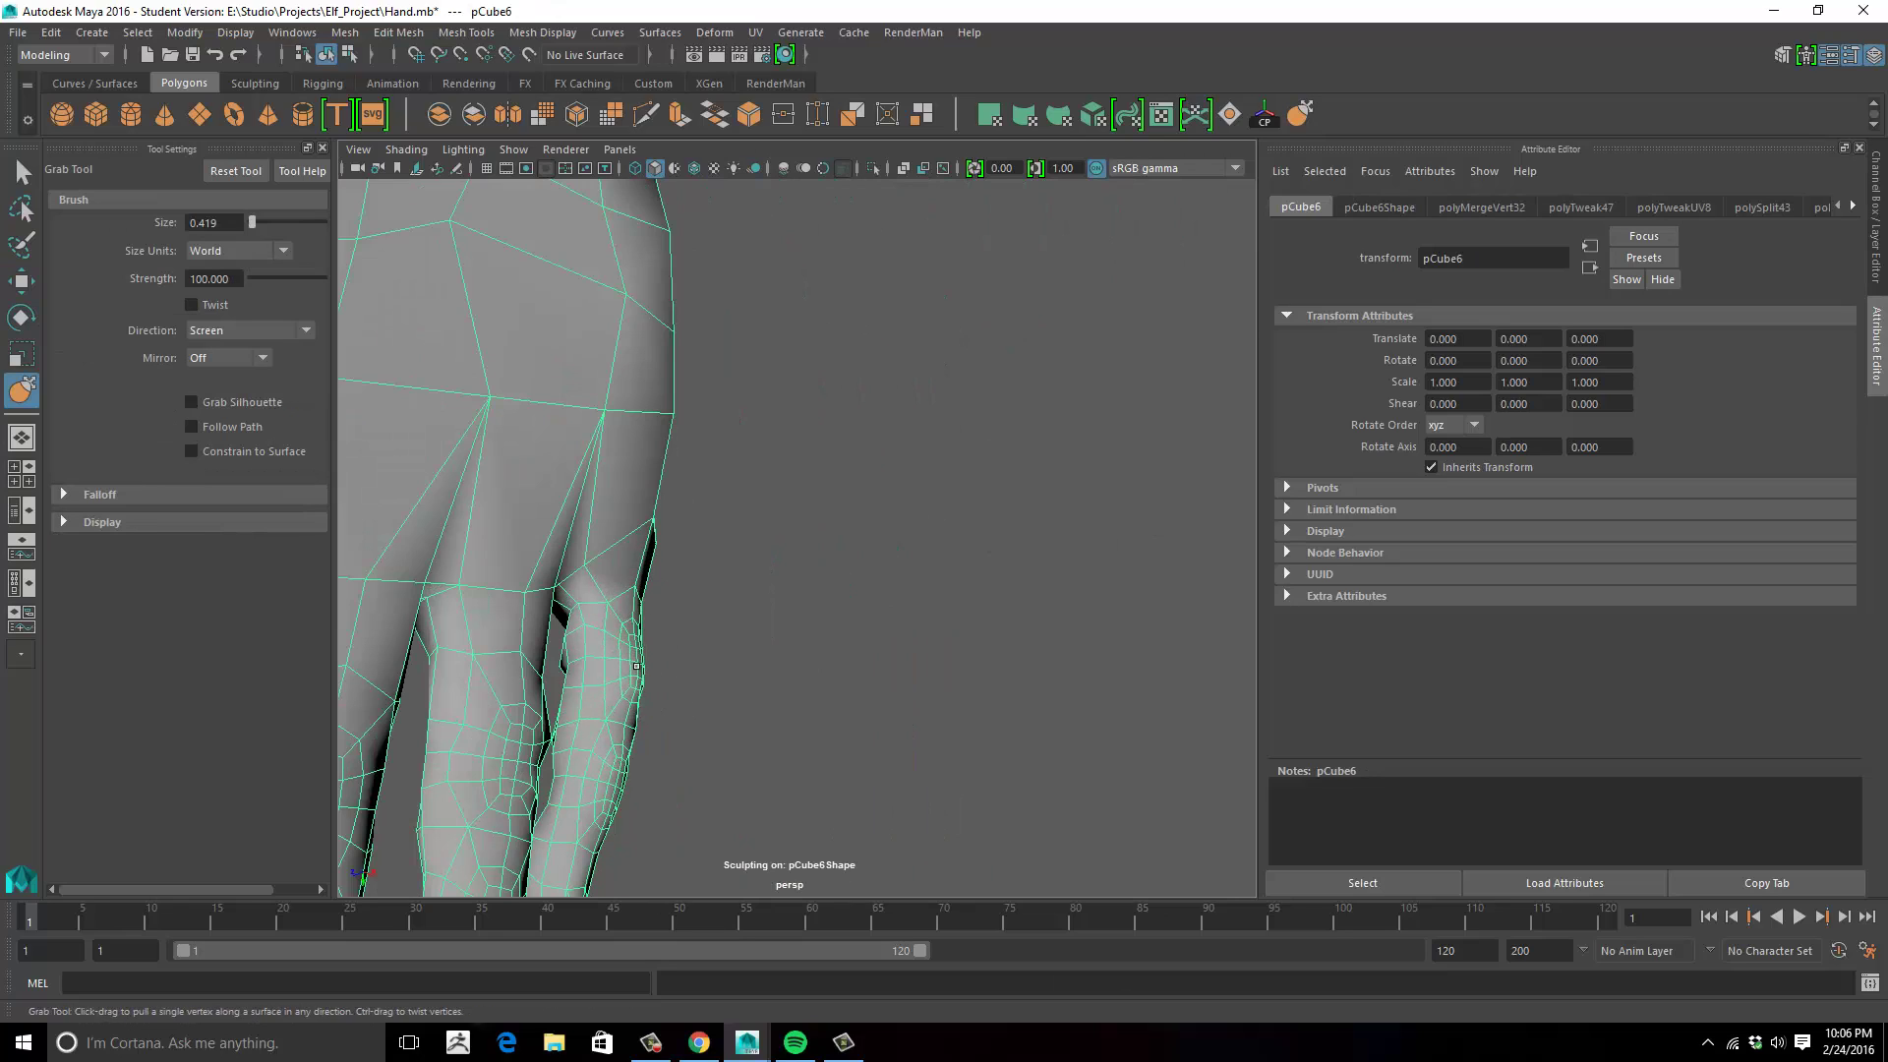
scroll(636, 666, "down", 4)
left_click_drag(708, 662, 721, 699, "alt")
middle_click_drag(721, 699, 809, 590, "alt")
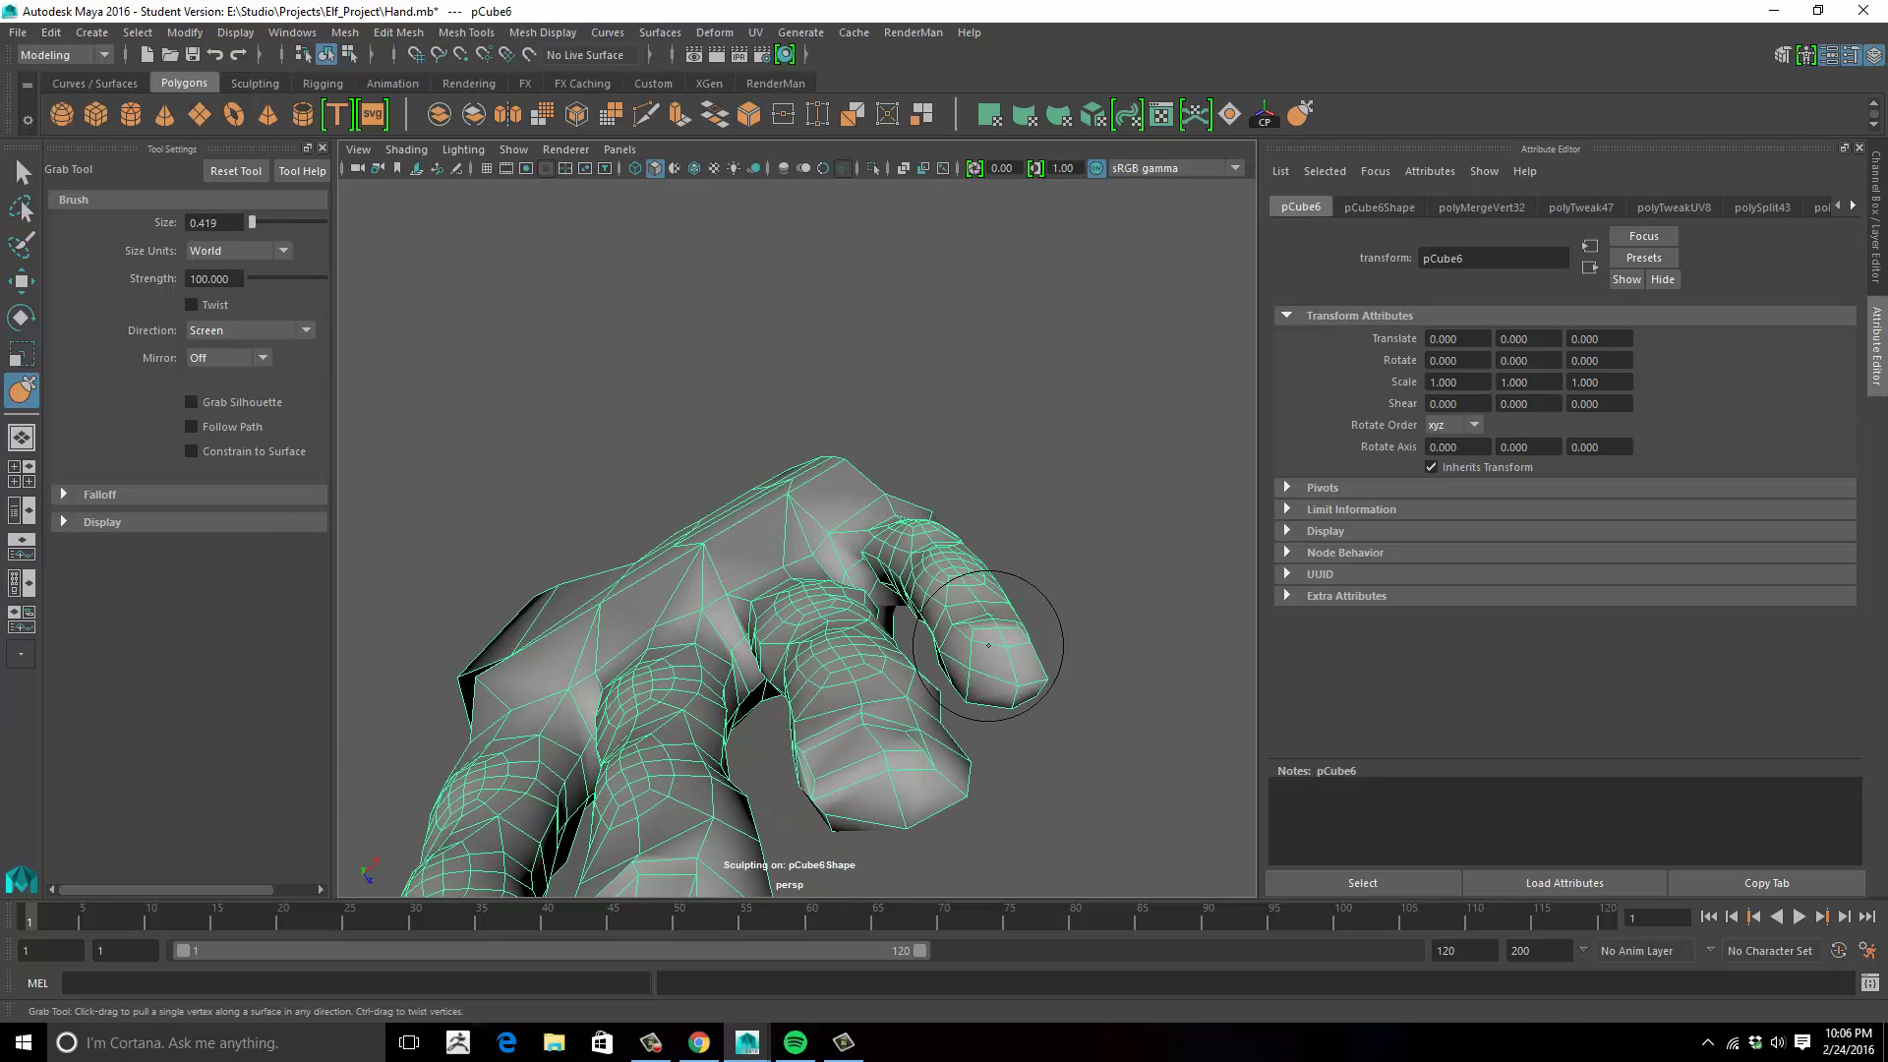
mouse_move(988, 646)
left_mouse_down("alt")
mouse_move(704, 638)
mouse_move(1051, 710)
left_mouse_up("alt")
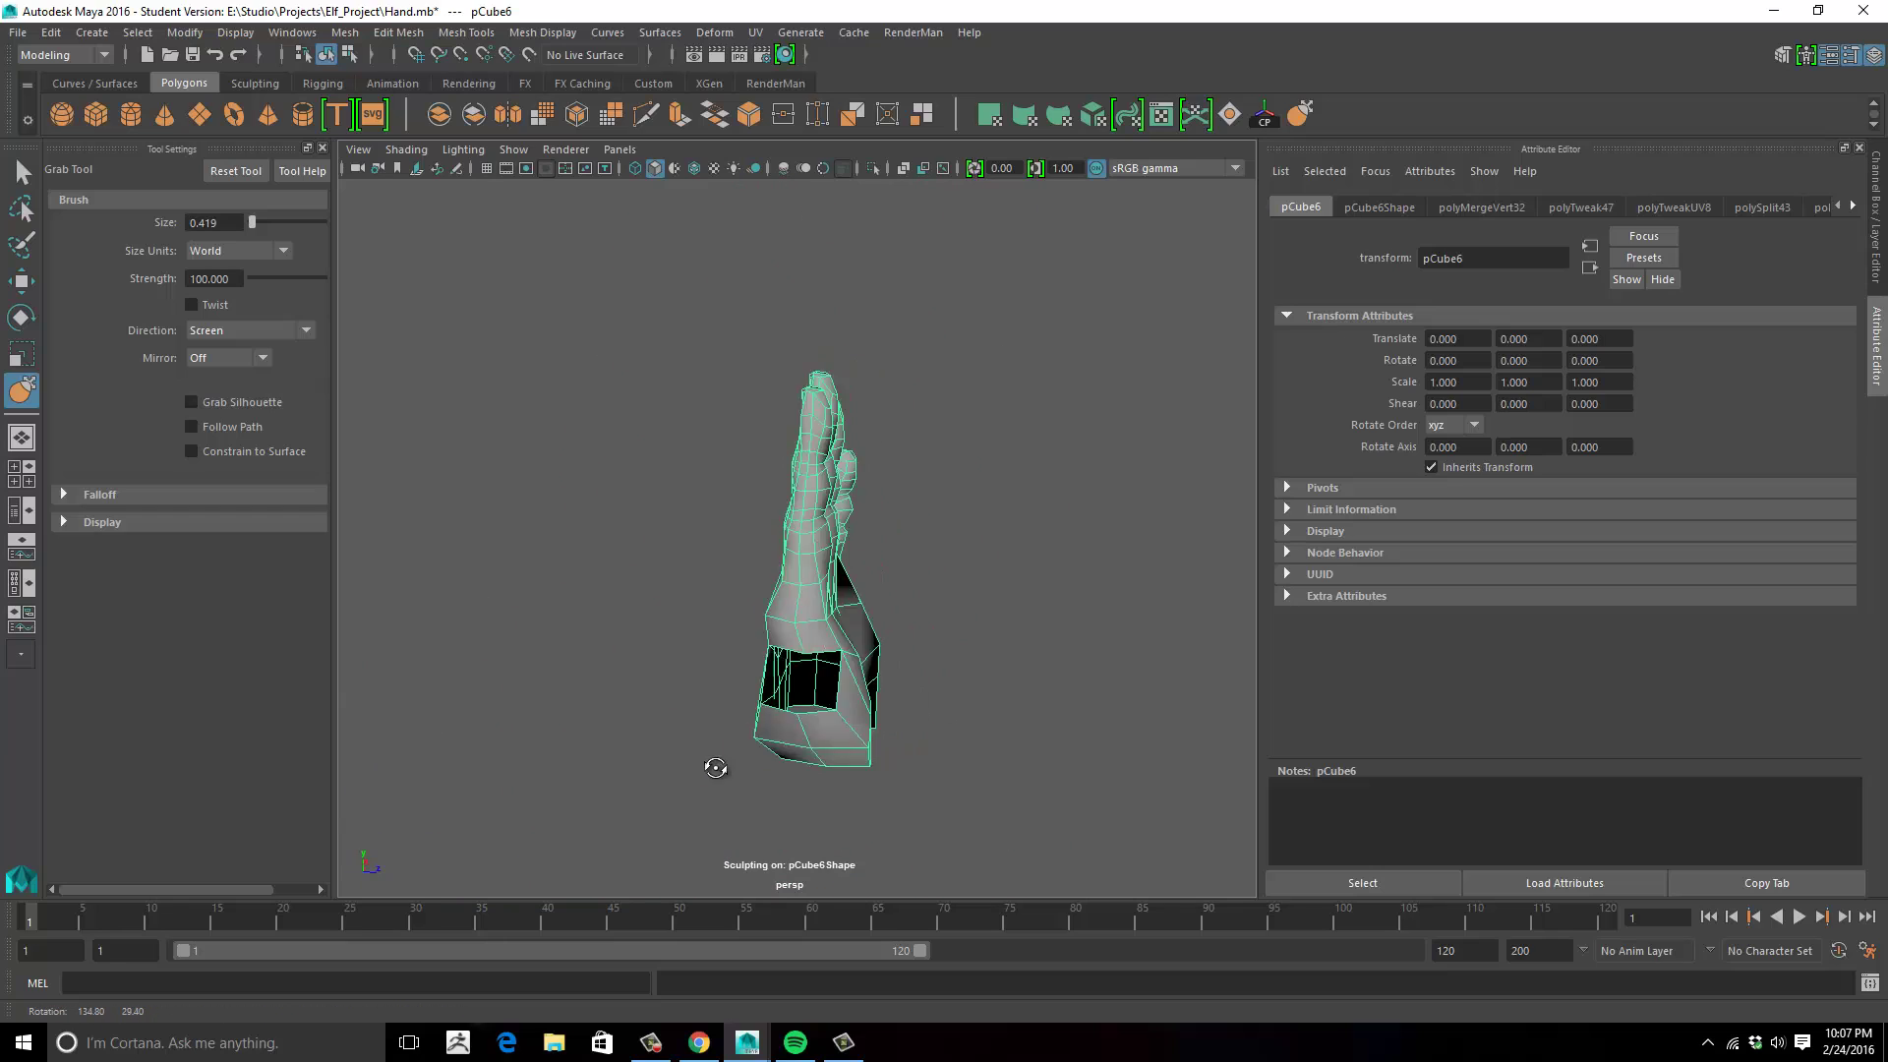
left_click_drag(998, 808, 1065, 472, "alt")
Deselect the hand and save the scene, accepting the student version notice.
key("w")
left_click(979, 457)
key("ctrl+s")
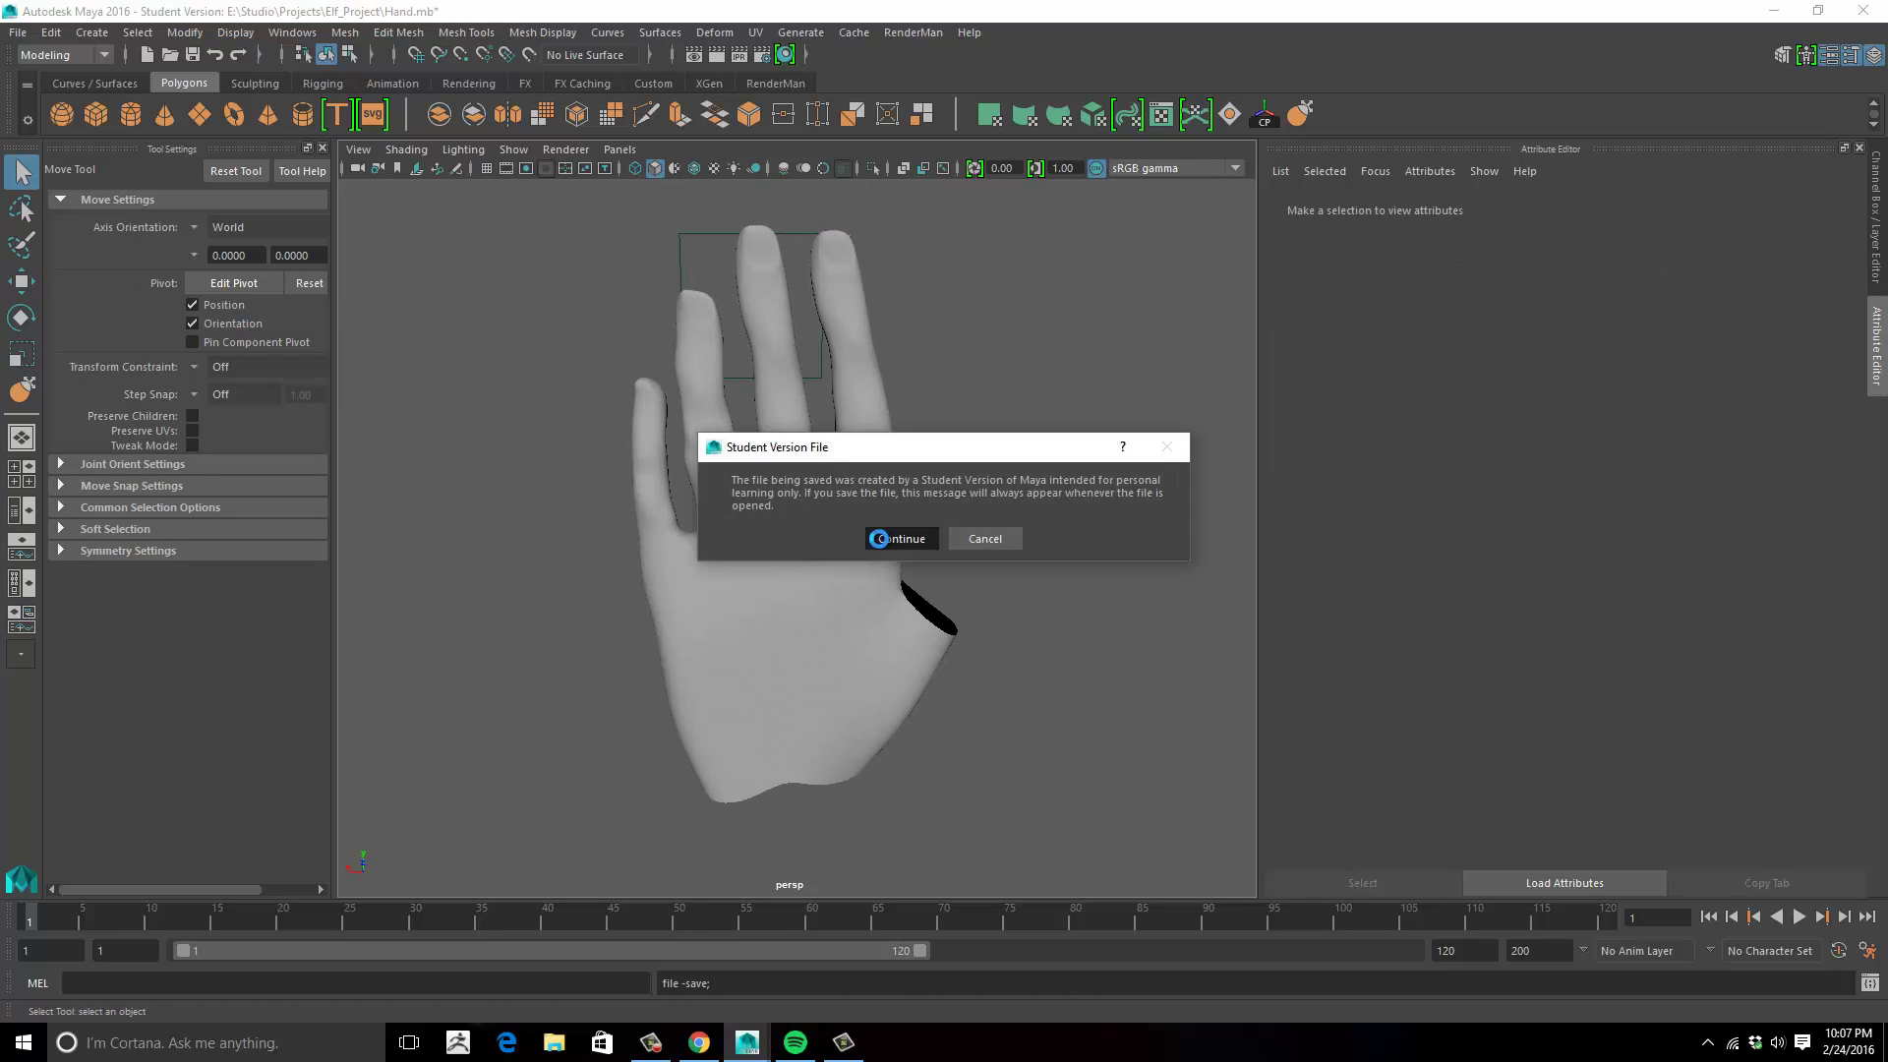
left_click(883, 540)
Select the hand for sculpting with the Grab Tool at brush size 1.036 and check its shape from several sides in smooth preview.
left_click(706, 536)
left_click_drag(694, 536, 921, 629, "alt")
key("y")
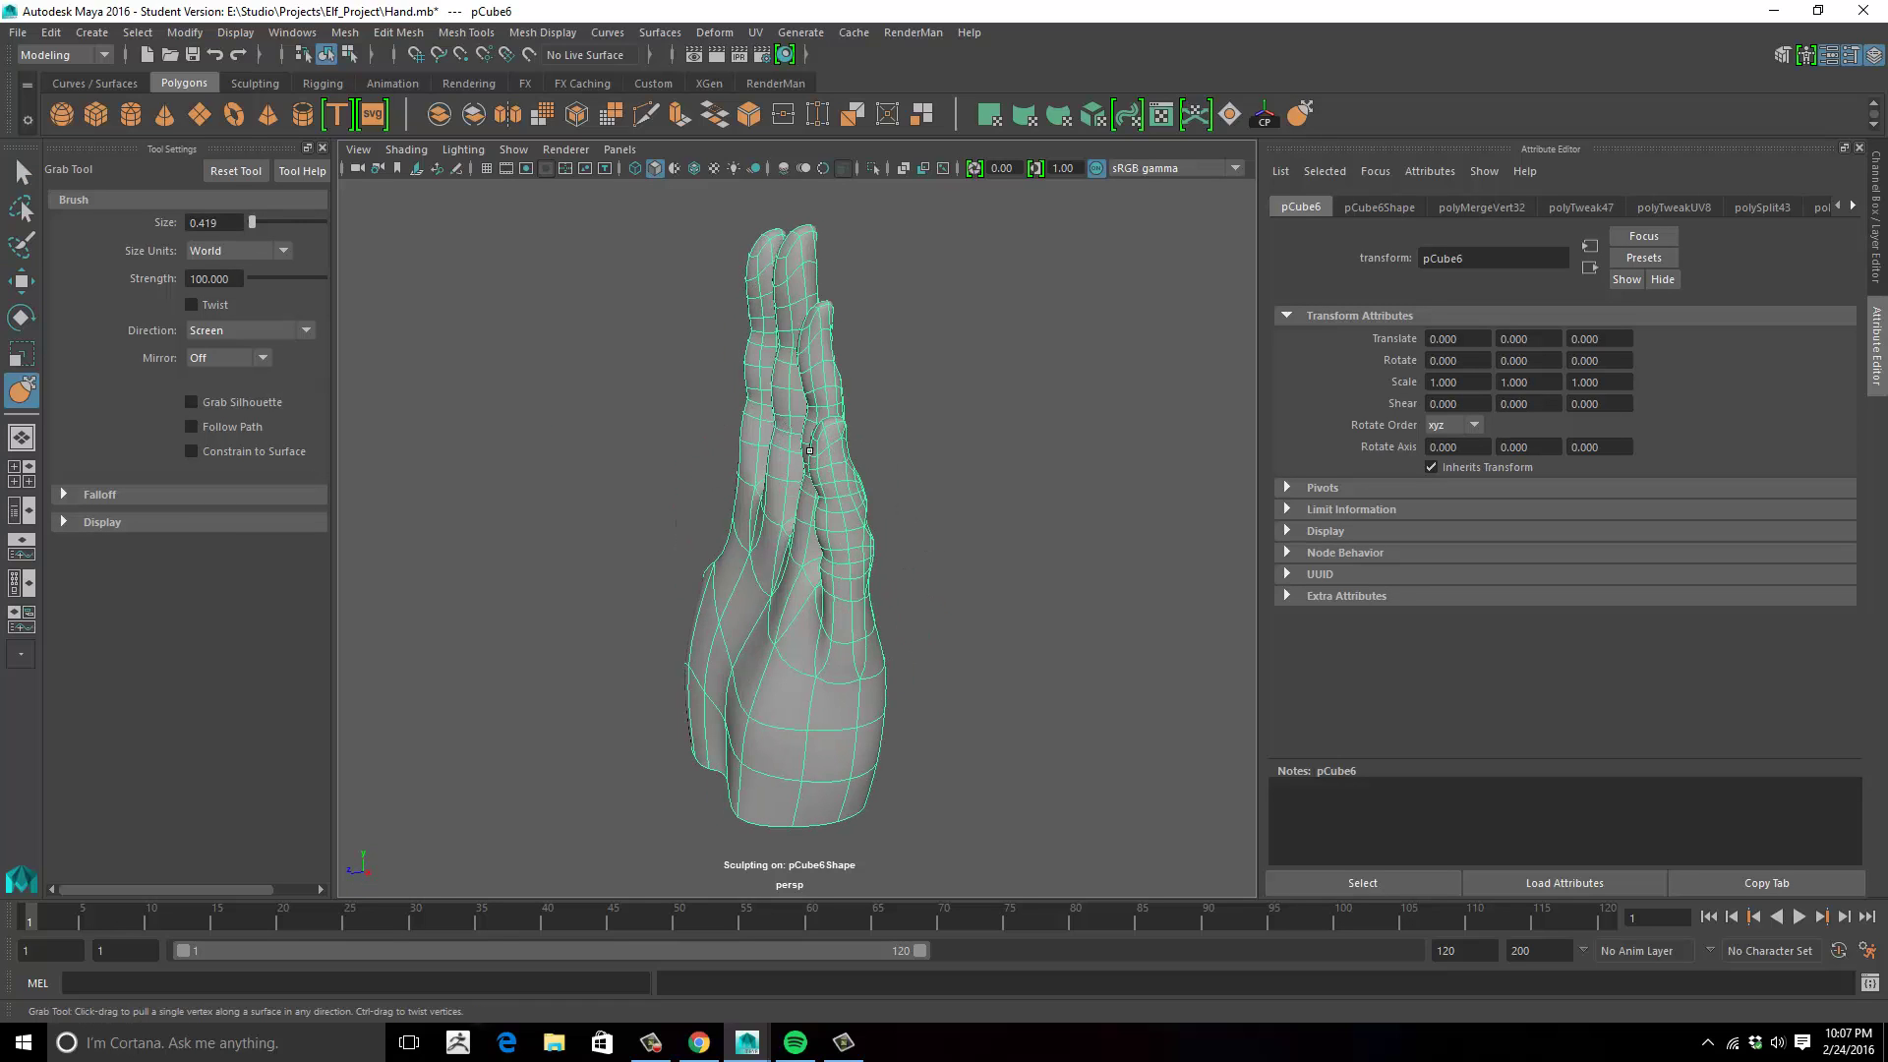
mouse_move(809, 450)
left_mouse_down("alt")
mouse_move(968, 496)
mouse_move(850, 474)
mouse_move(901, 593)
left_mouse_up("alt")
left_click_drag(981, 741, 932, 682, "alt")
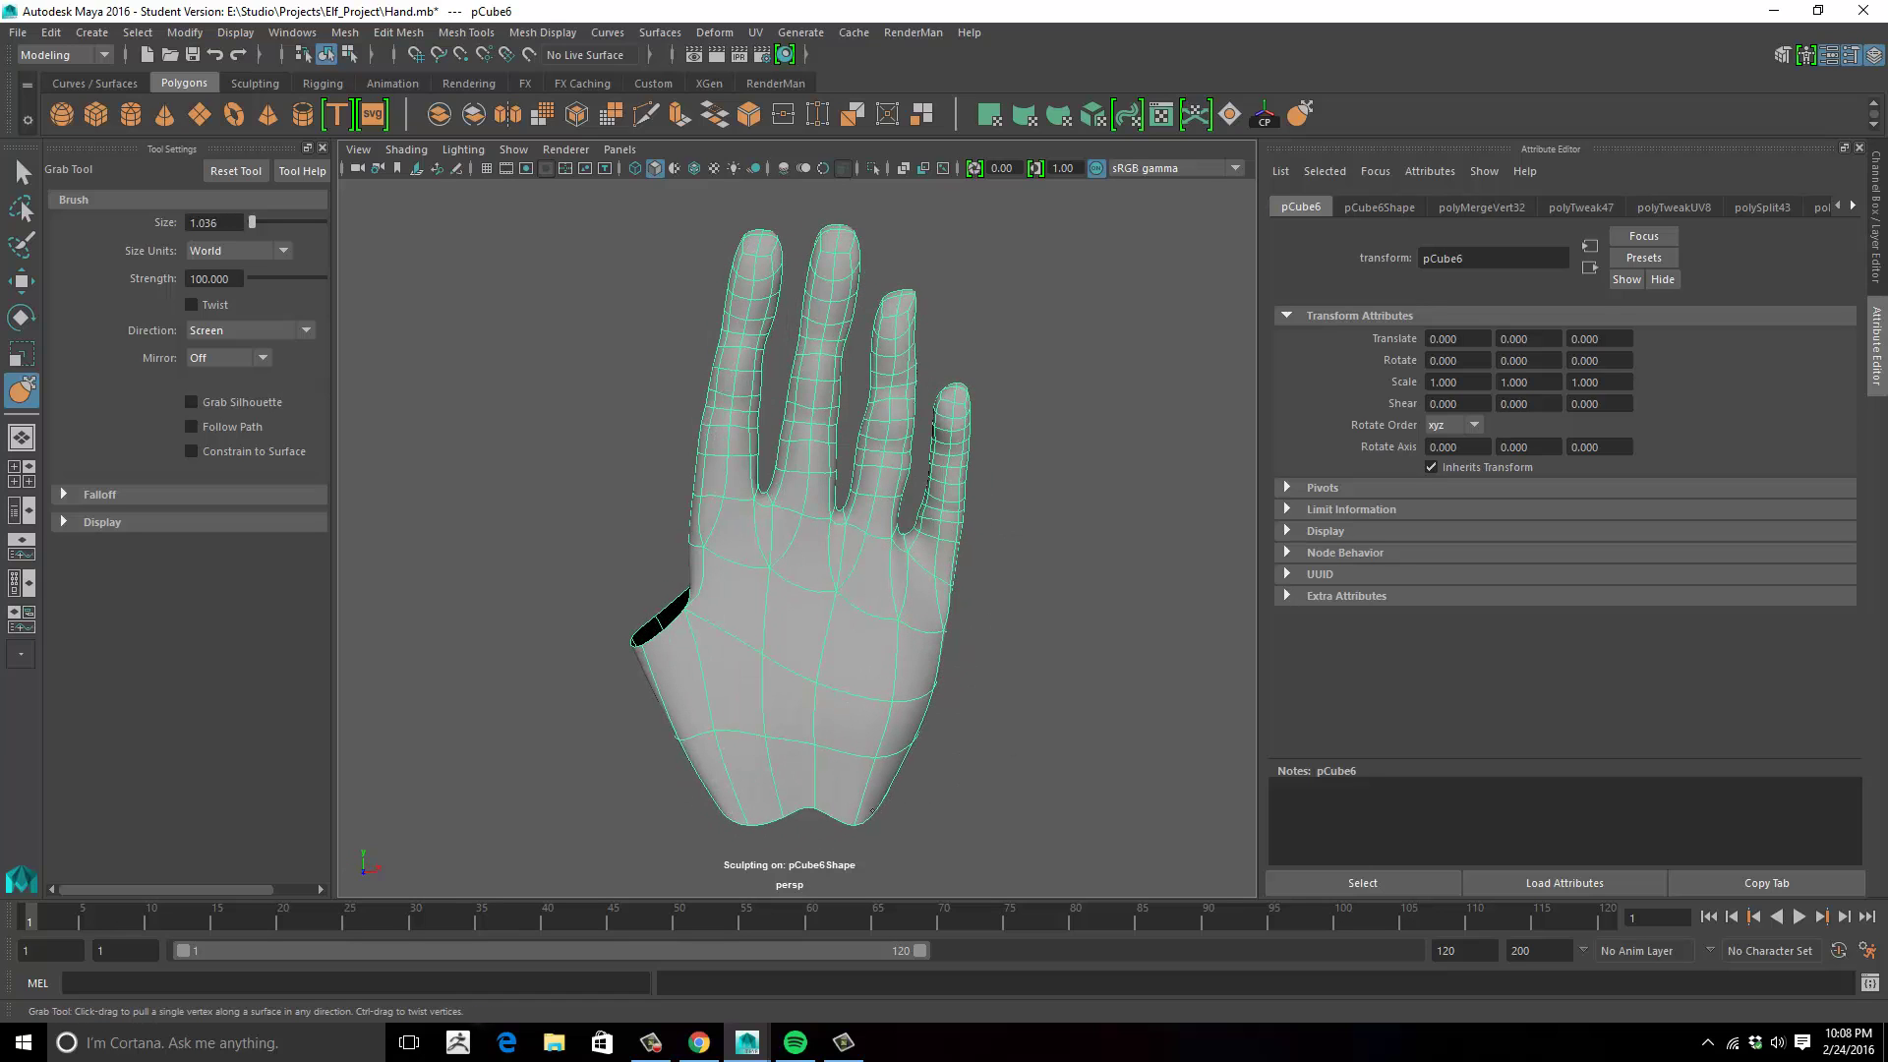
left_click_drag(822, 780, 731, 649, "alt")
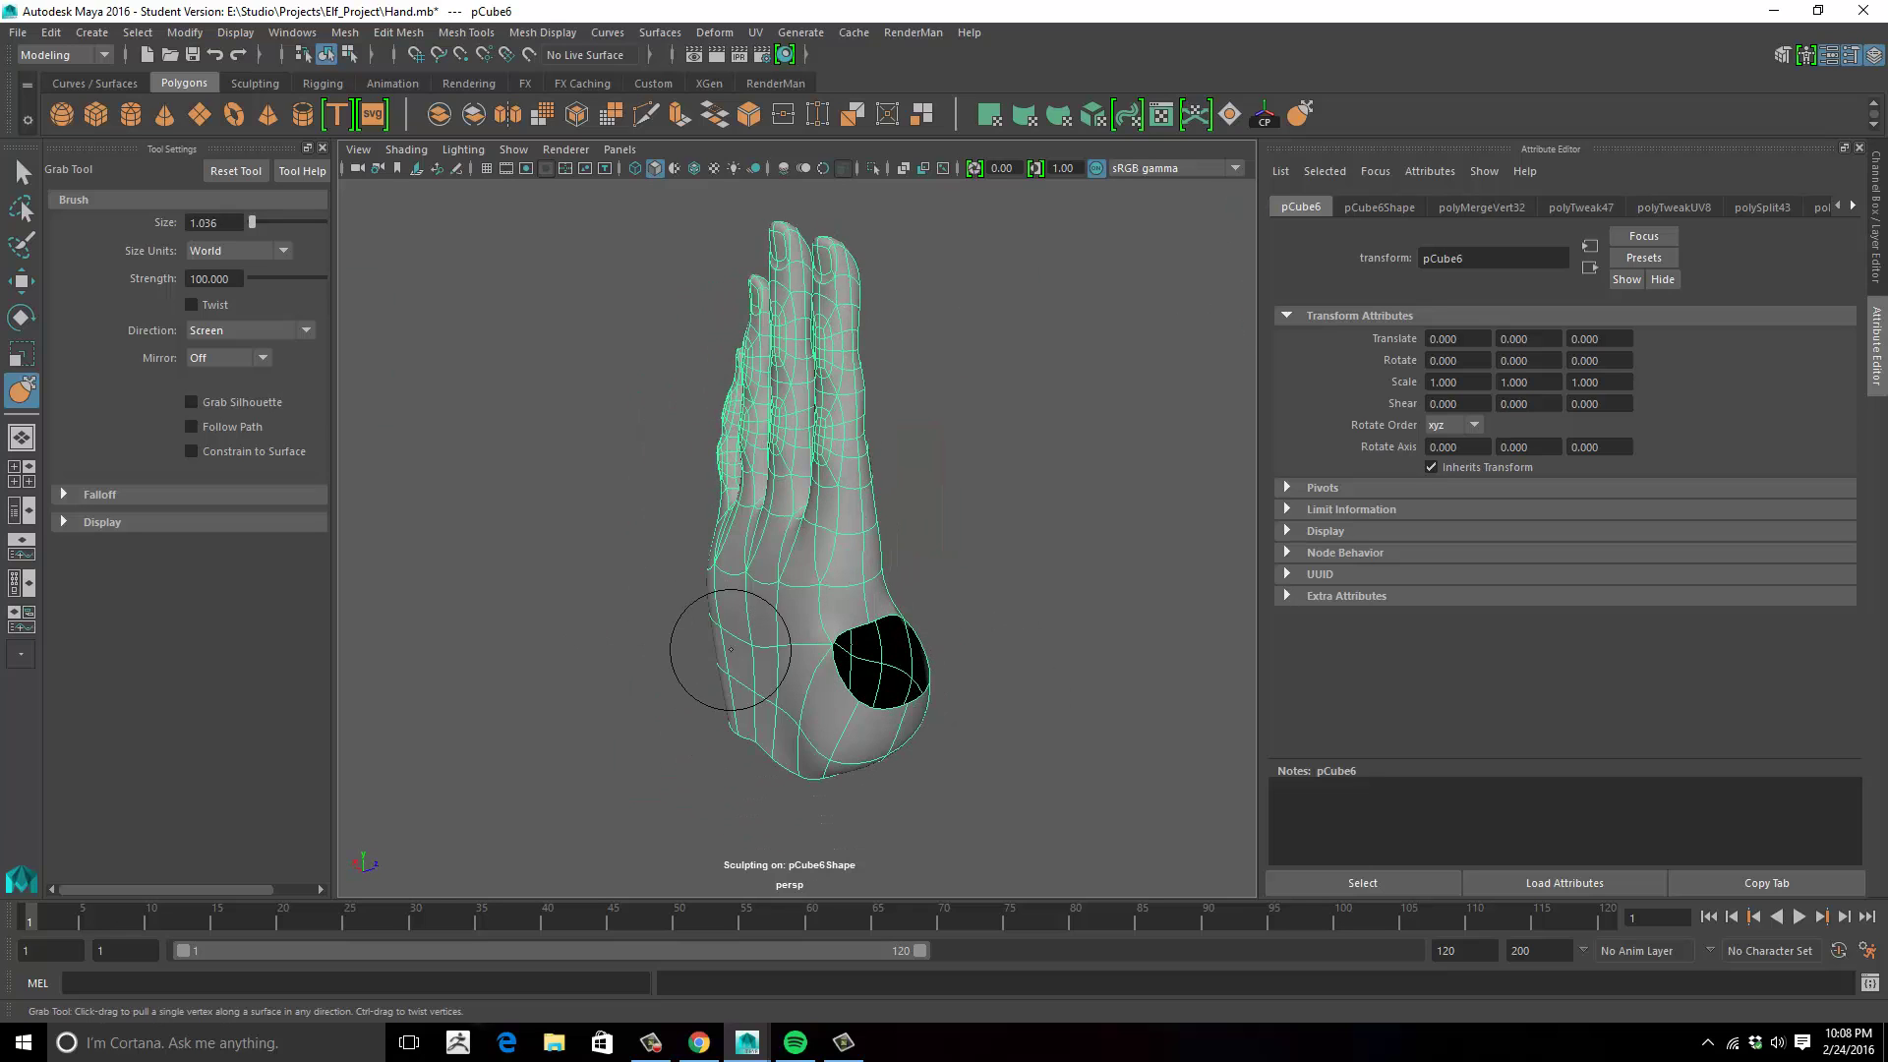
left_click_drag(750, 716, 1023, 642, "alt")
key("1")
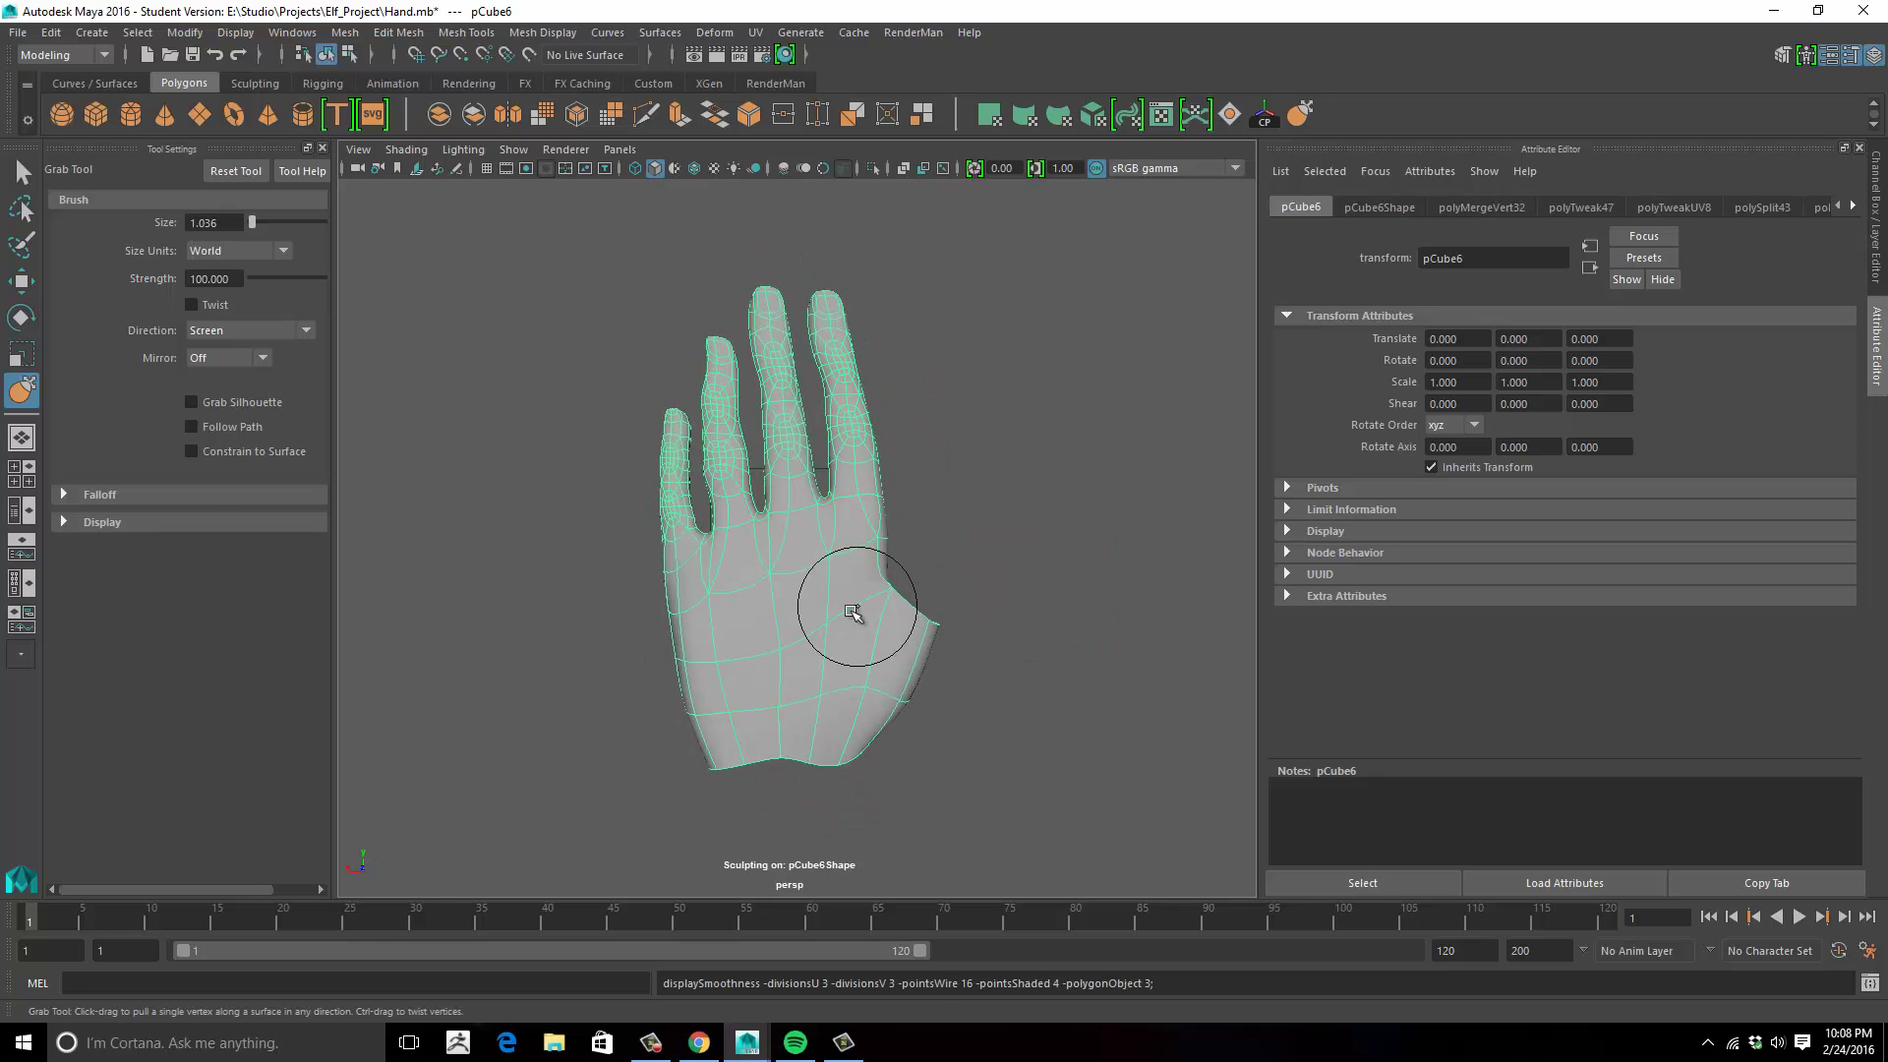
Turn off the wireframe overlay in the Grab Tool's display settings to show the hand as a clean shaded surface.
key("w")
left_click(948, 497)
left_click_drag(948, 498, 856, 590, "alt")
scroll(838, 590, "up", 4)
middle_click_drag(839, 590, 930, 605, "alt")
left_click(819, 524)
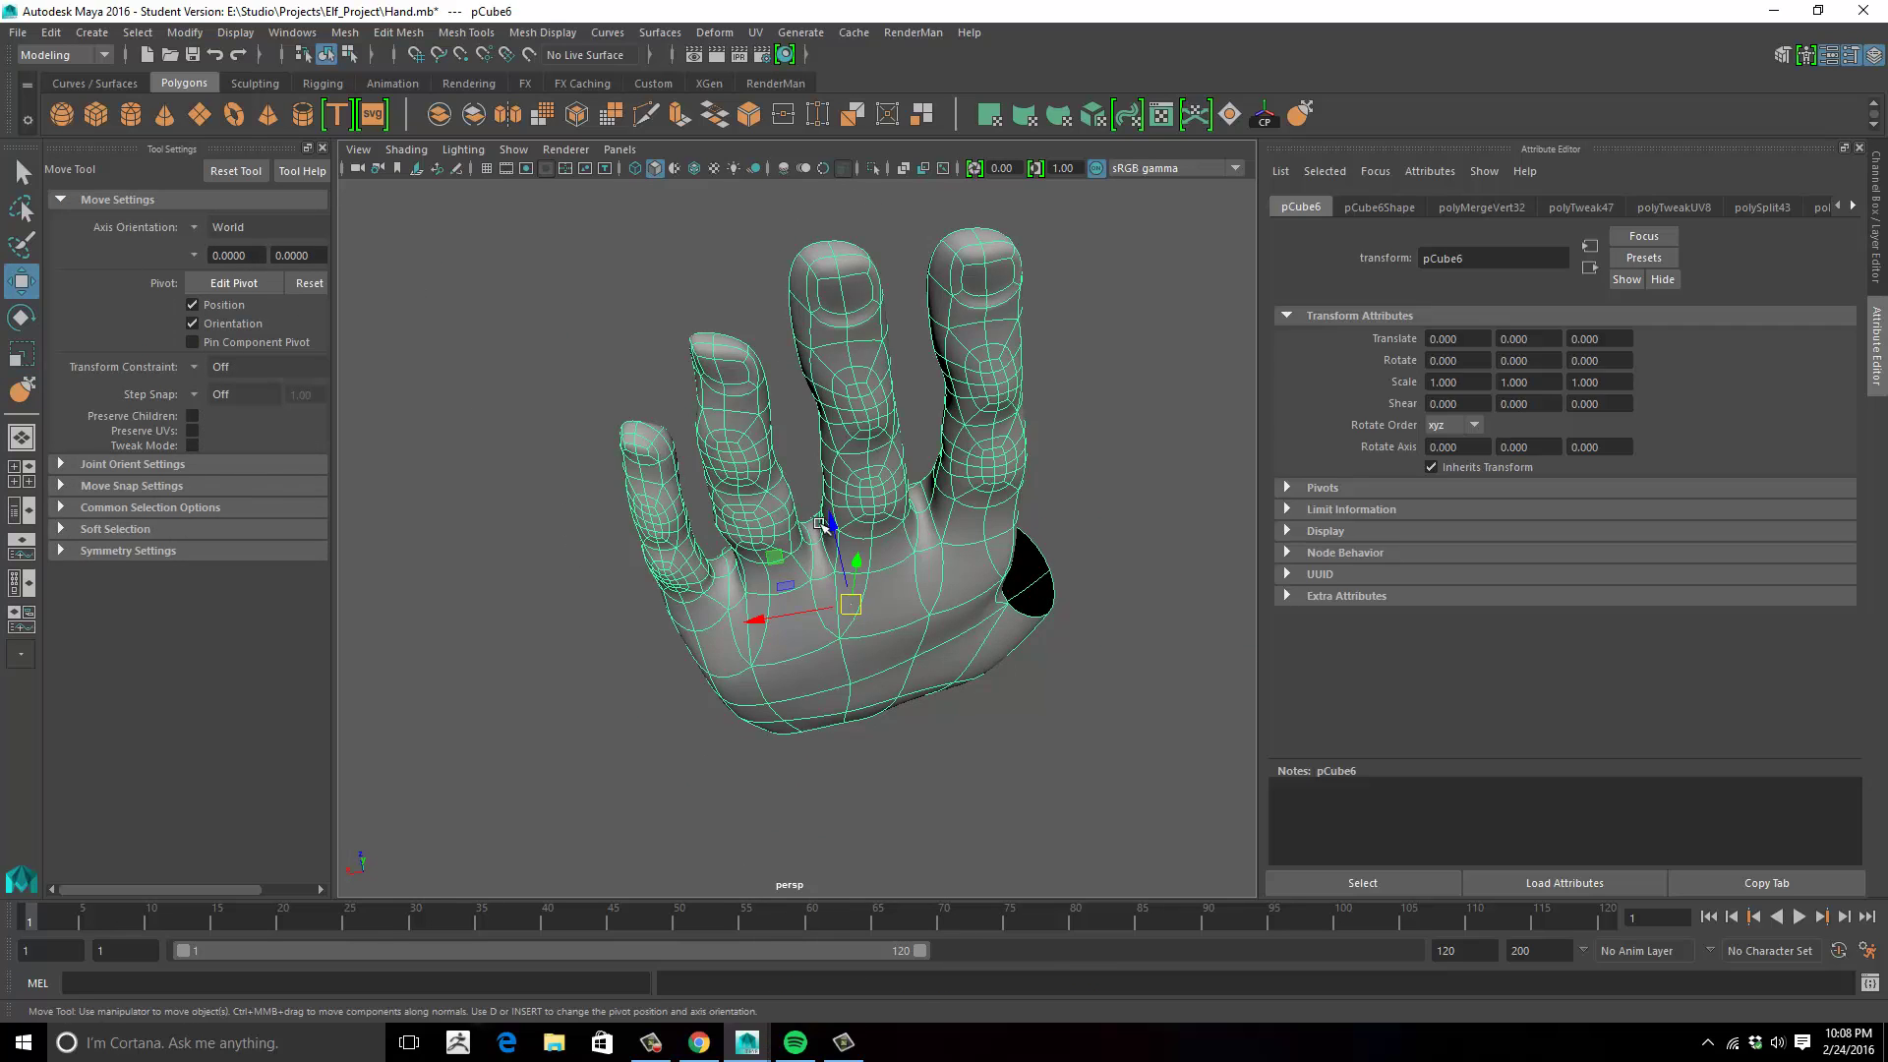
key("y")
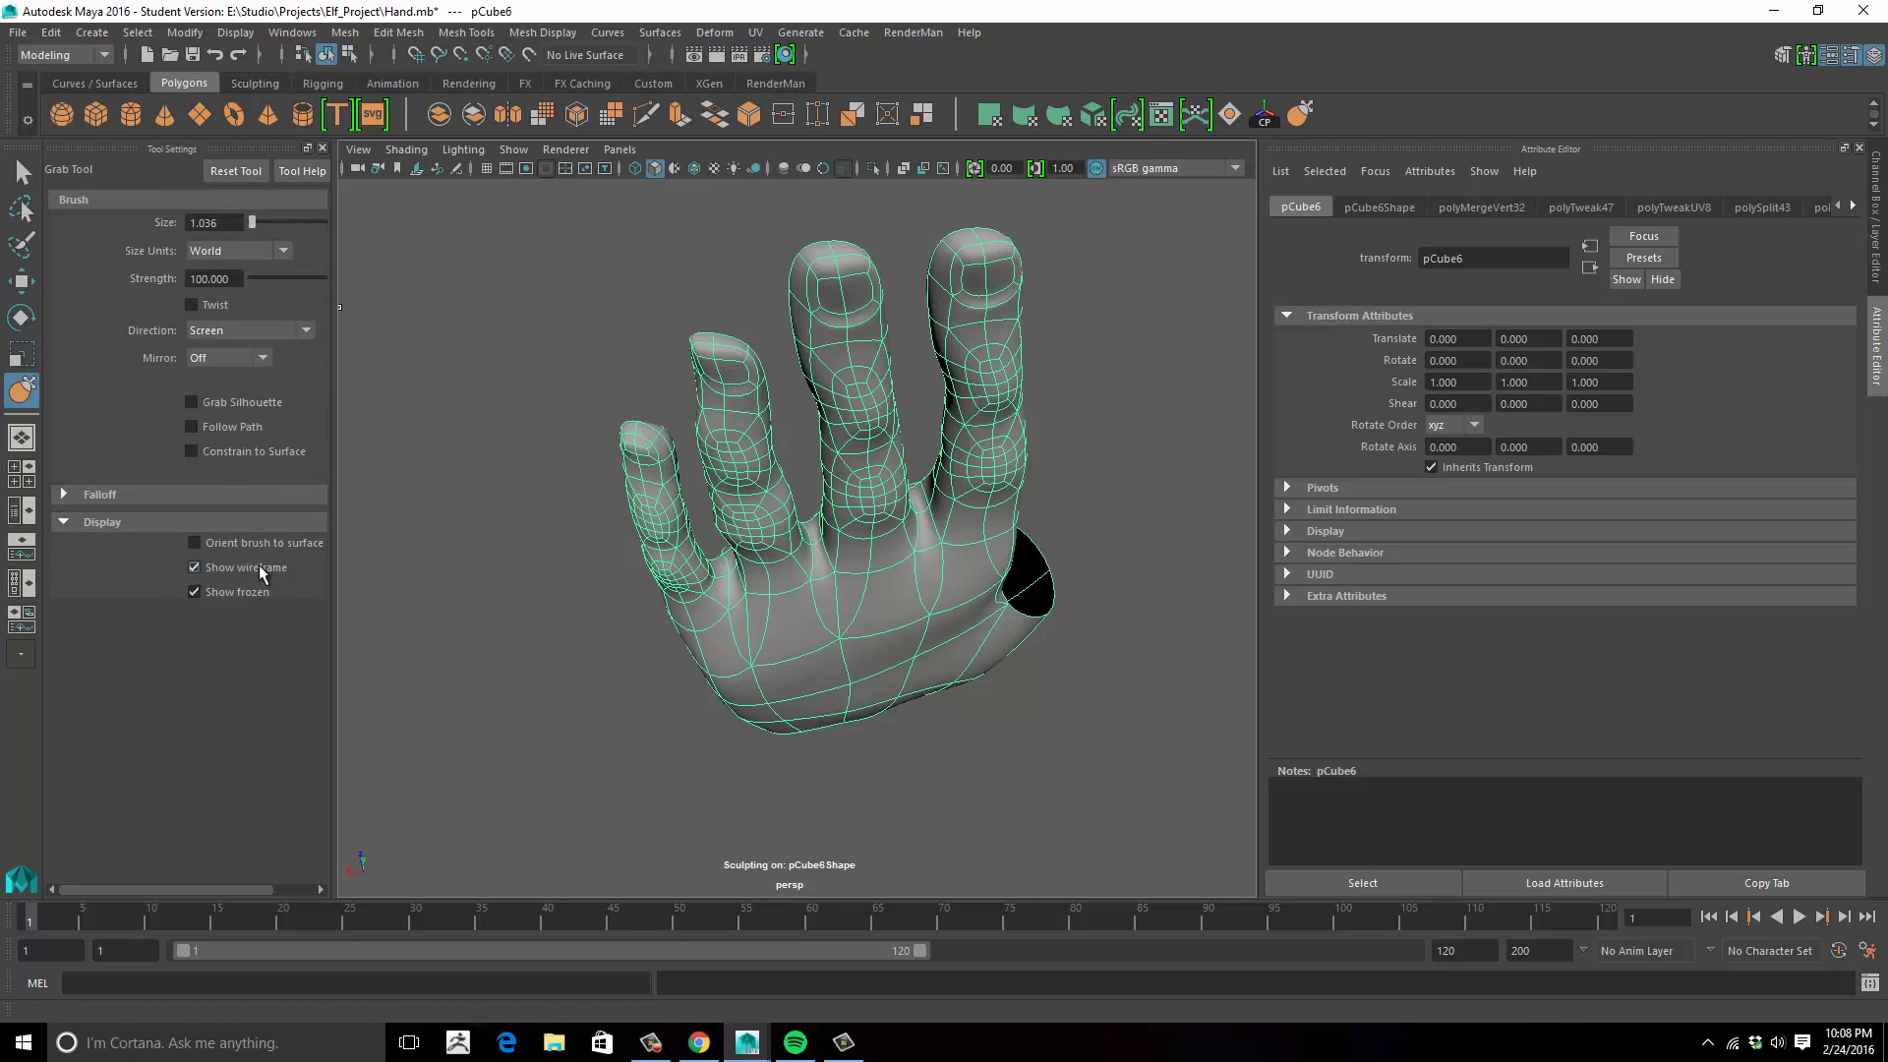
left_click(259, 566)
left_click_drag(629, 556, 709, 559, "alt")
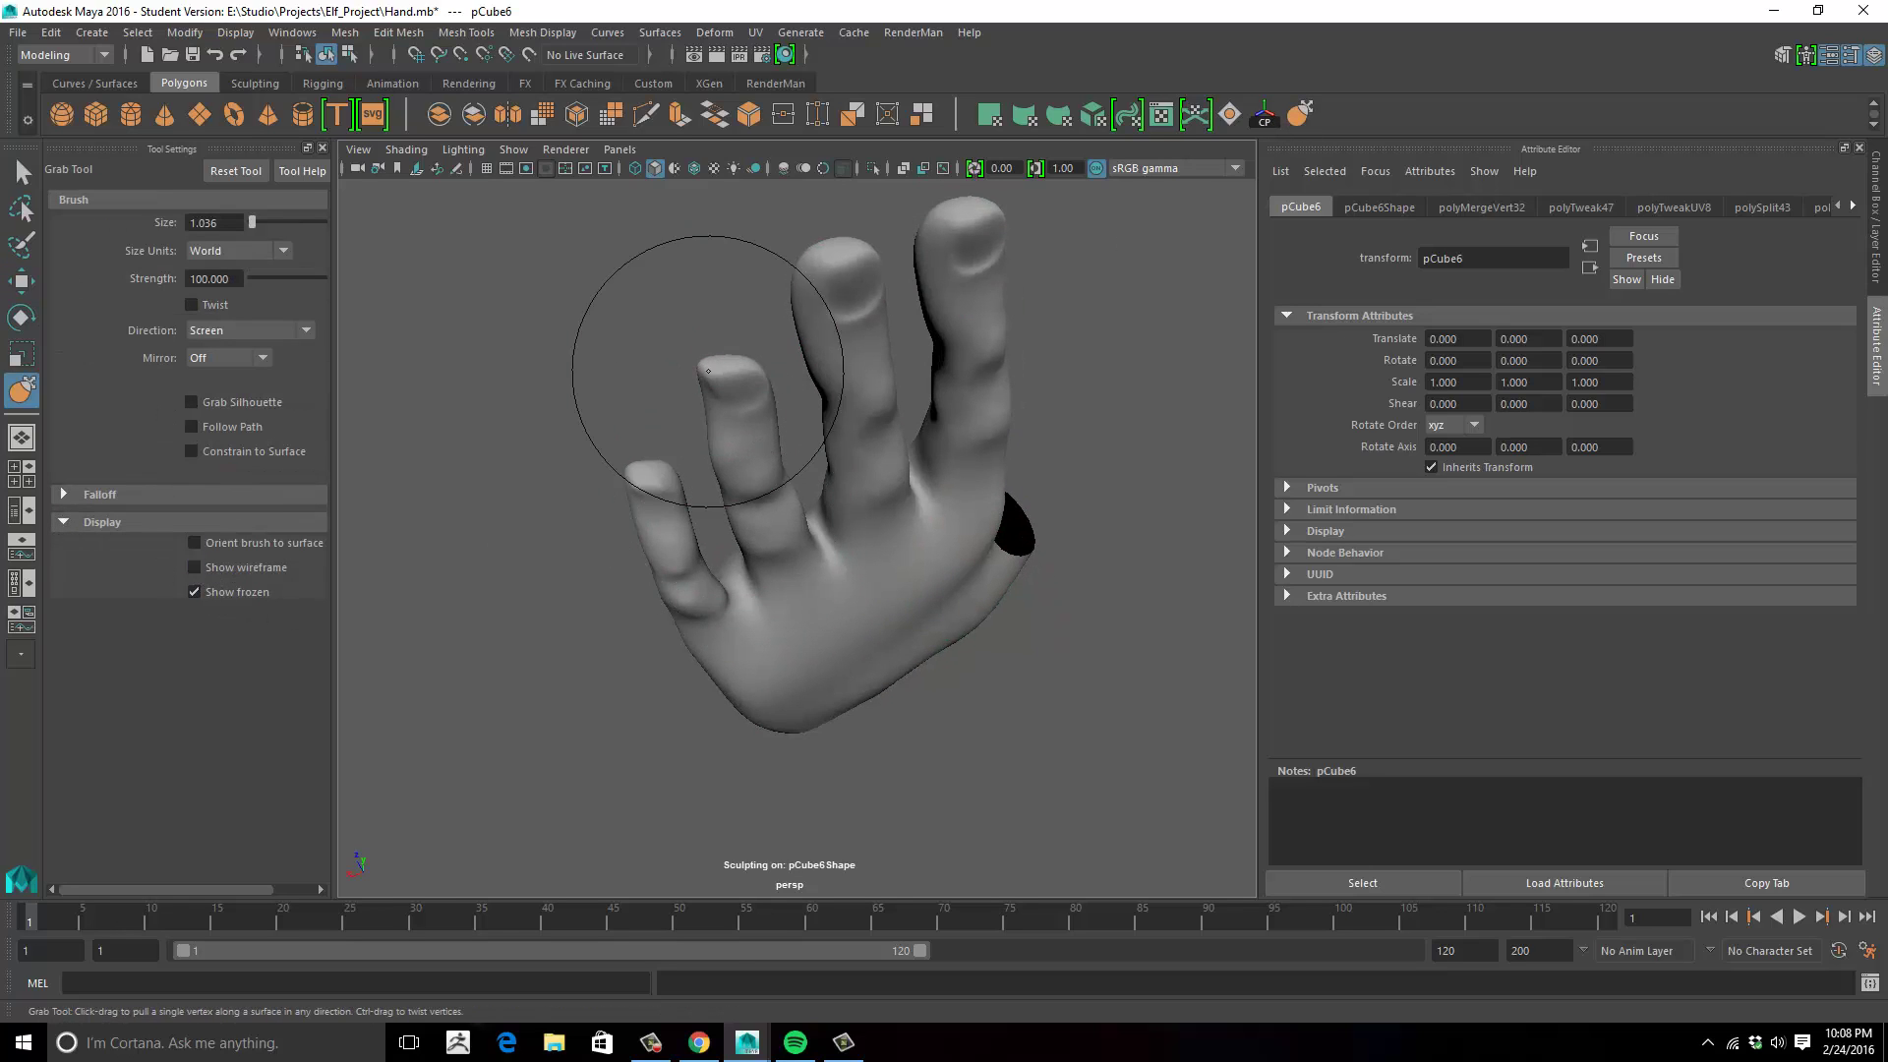
Refine the fingers with the Grab Tool at brush size 0.523 and save the scene, accepting the student version notice.
mouse_move(712, 362)
left_mouse_down("alt+shift")
mouse_move(665, 445)
mouse_move(683, 385)
mouse_move(758, 316)
mouse_move(794, 543)
mouse_move(880, 486)
mouse_move(813, 439)
mouse_move(890, 456)
left_mouse_up("alt+shift")
left_click_drag(885, 378, 796, 490, "alt")
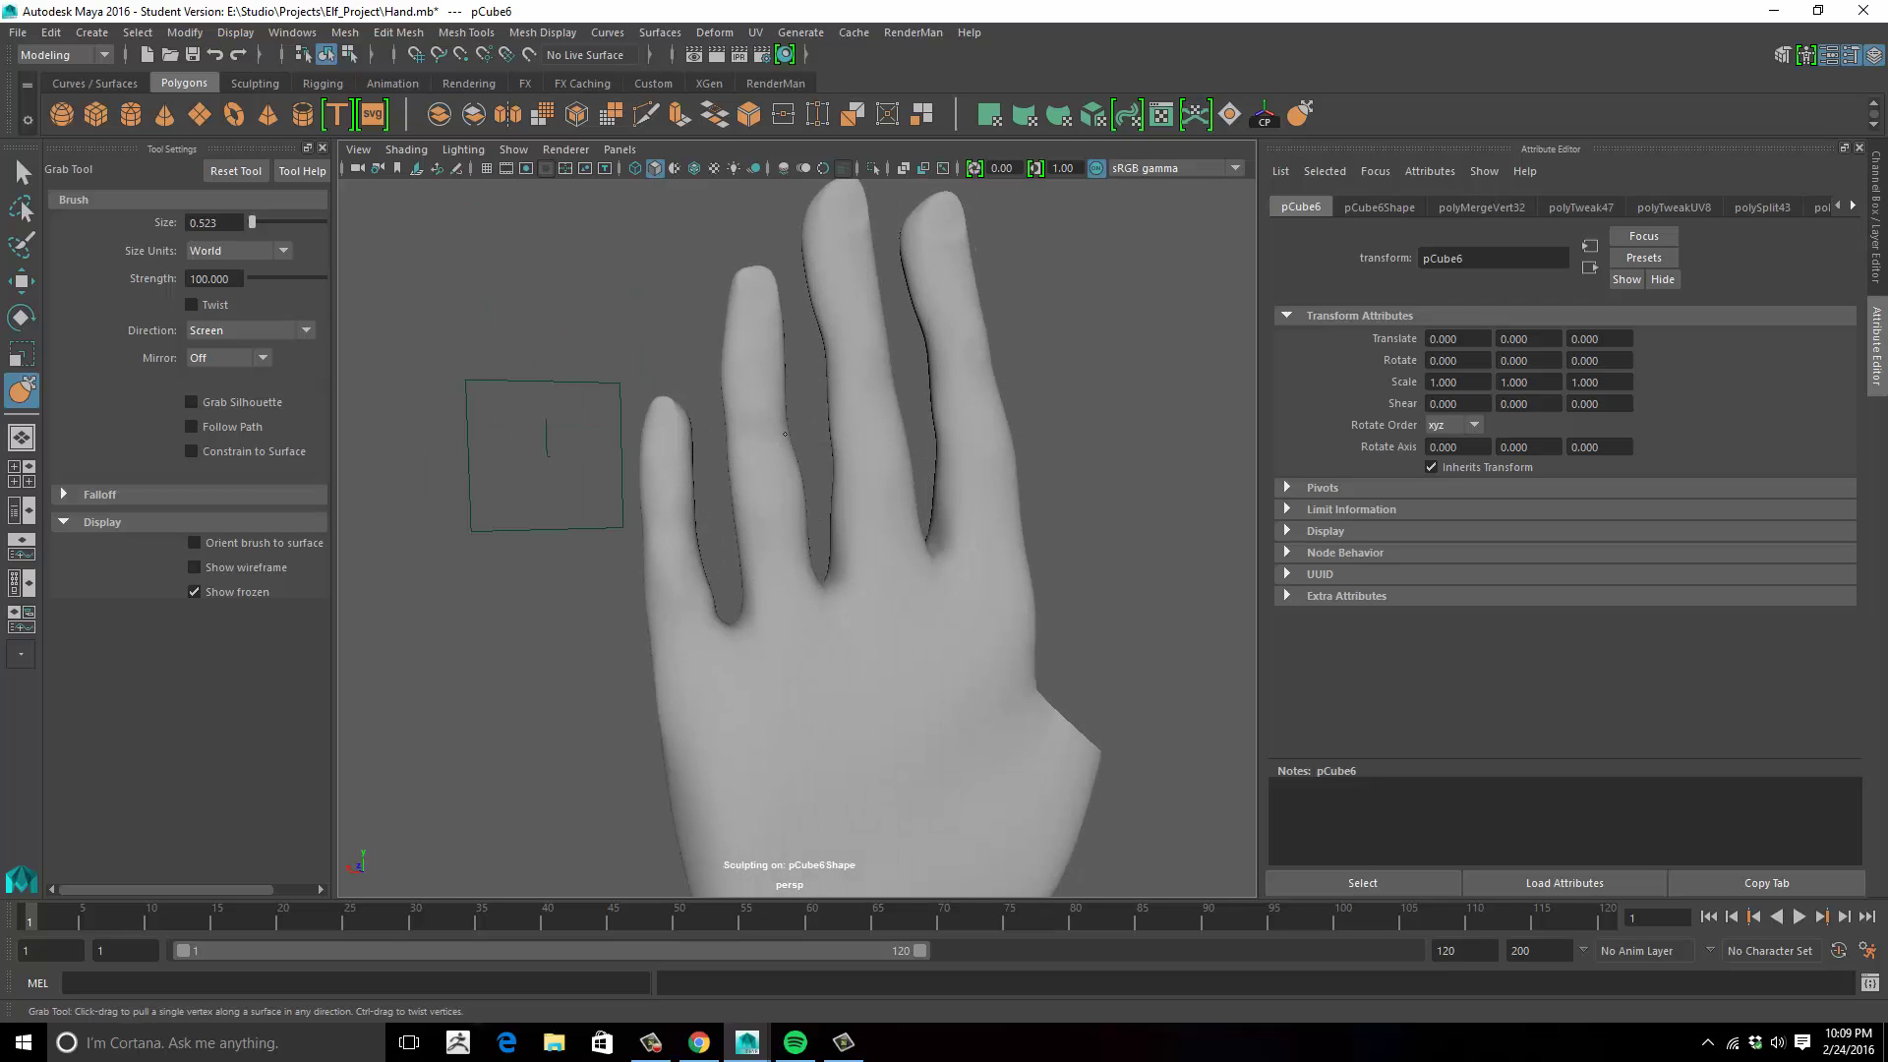
left_click_drag(789, 331, 824, 300, "alt")
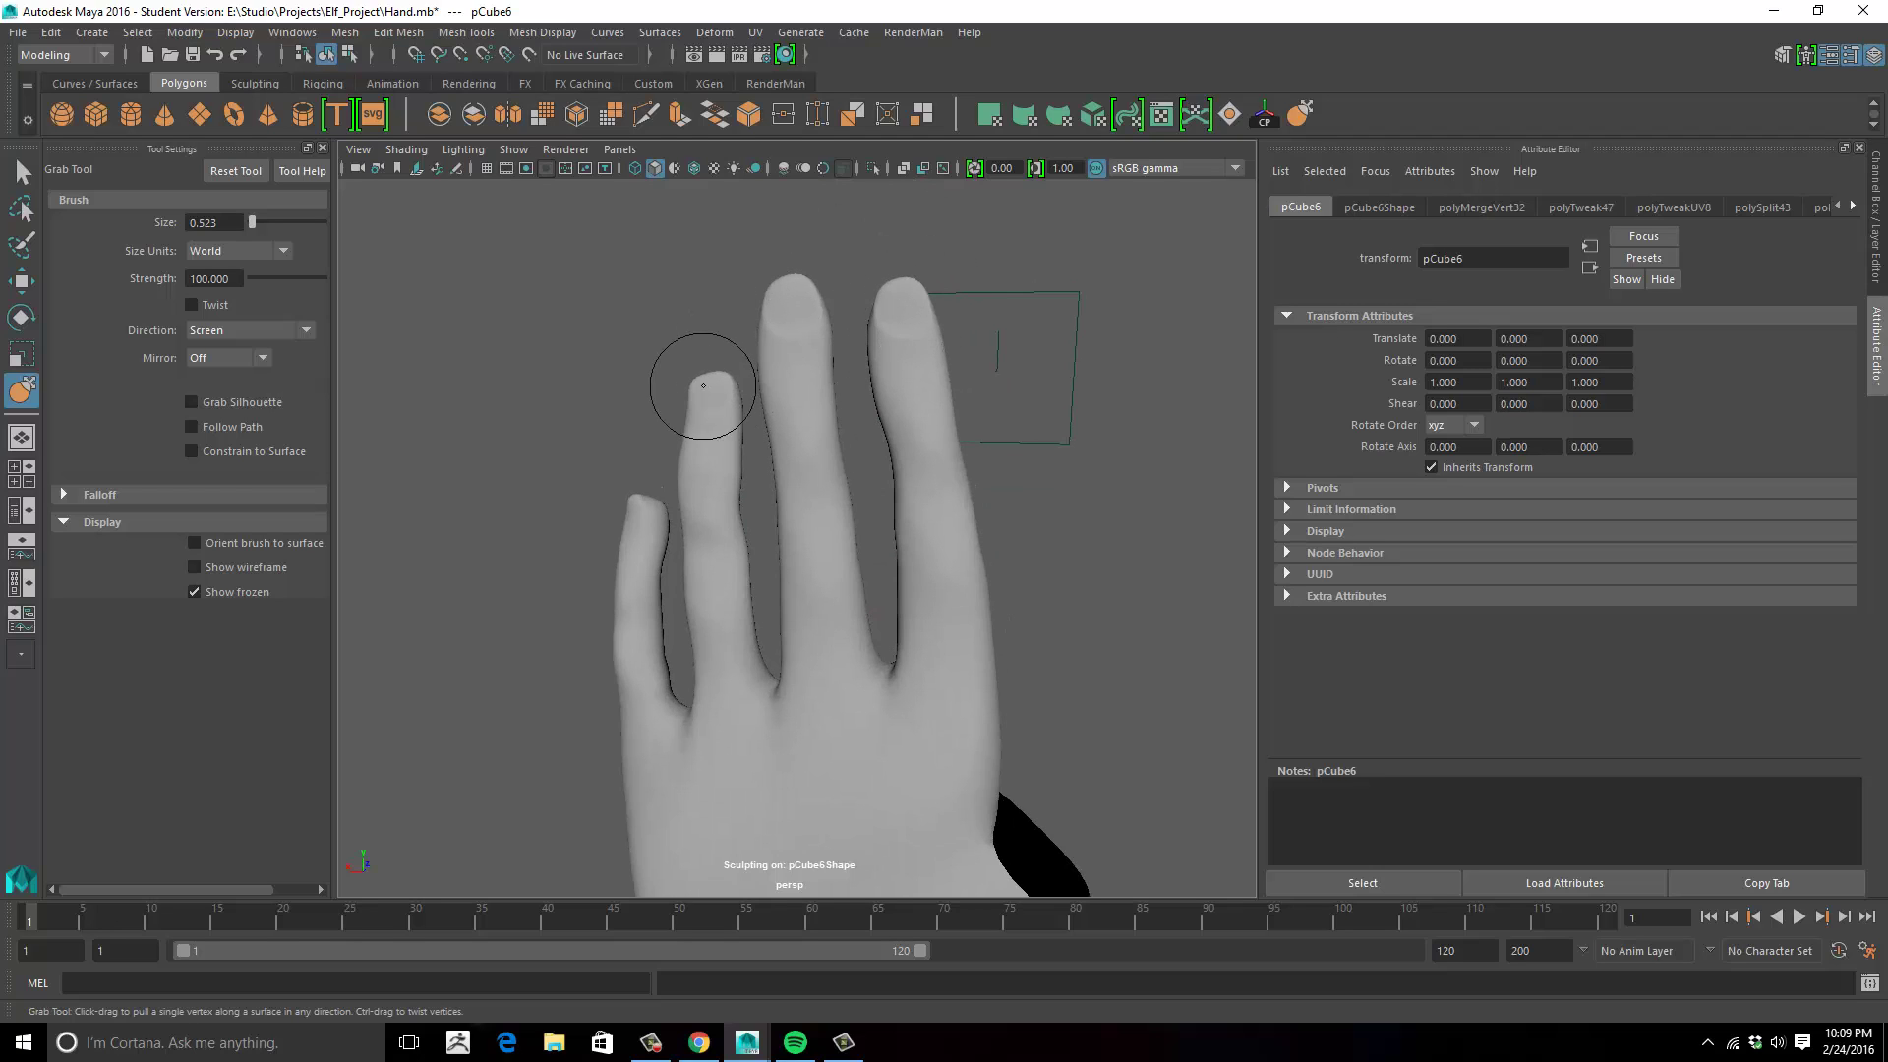
left_click_drag(711, 370, 760, 354, "alt")
left_click_drag(670, 499, 991, 639, "alt")
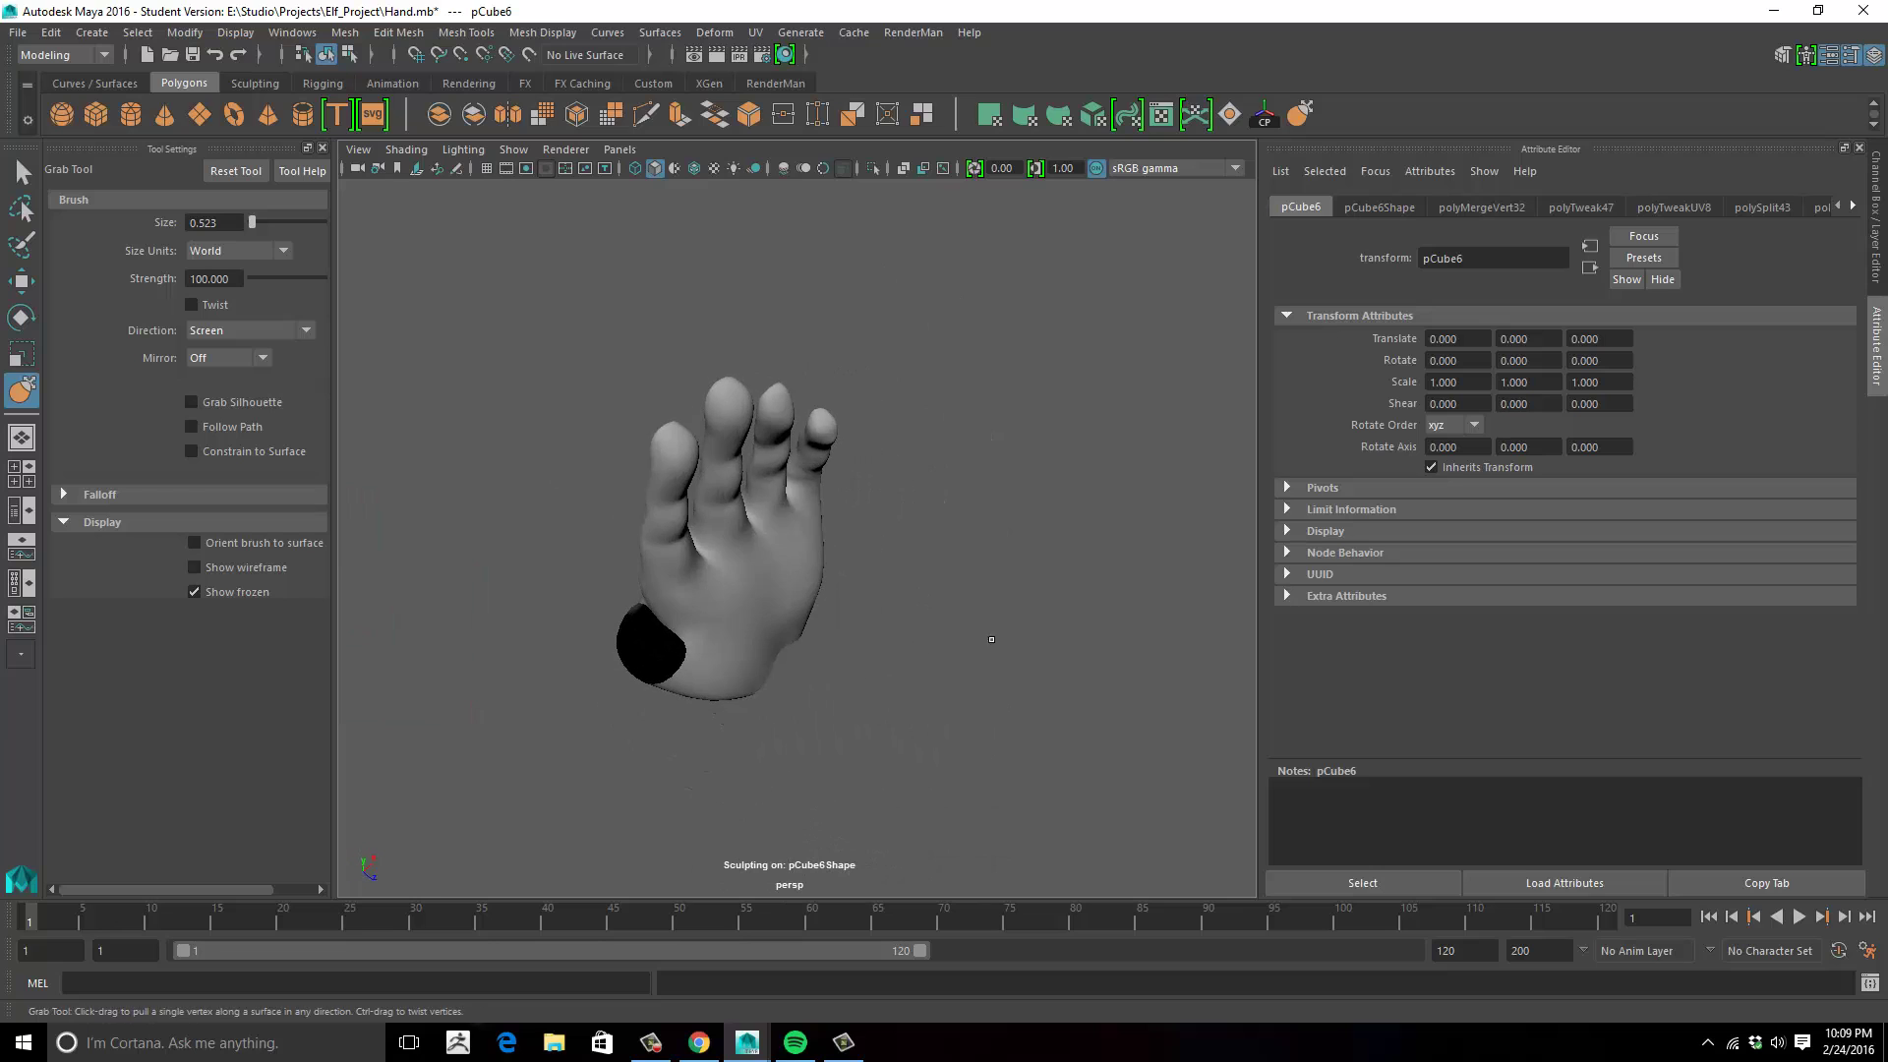
left_click_drag(811, 503, 813, 556, "alt")
middle_click_drag(814, 393, 759, 512, "alt")
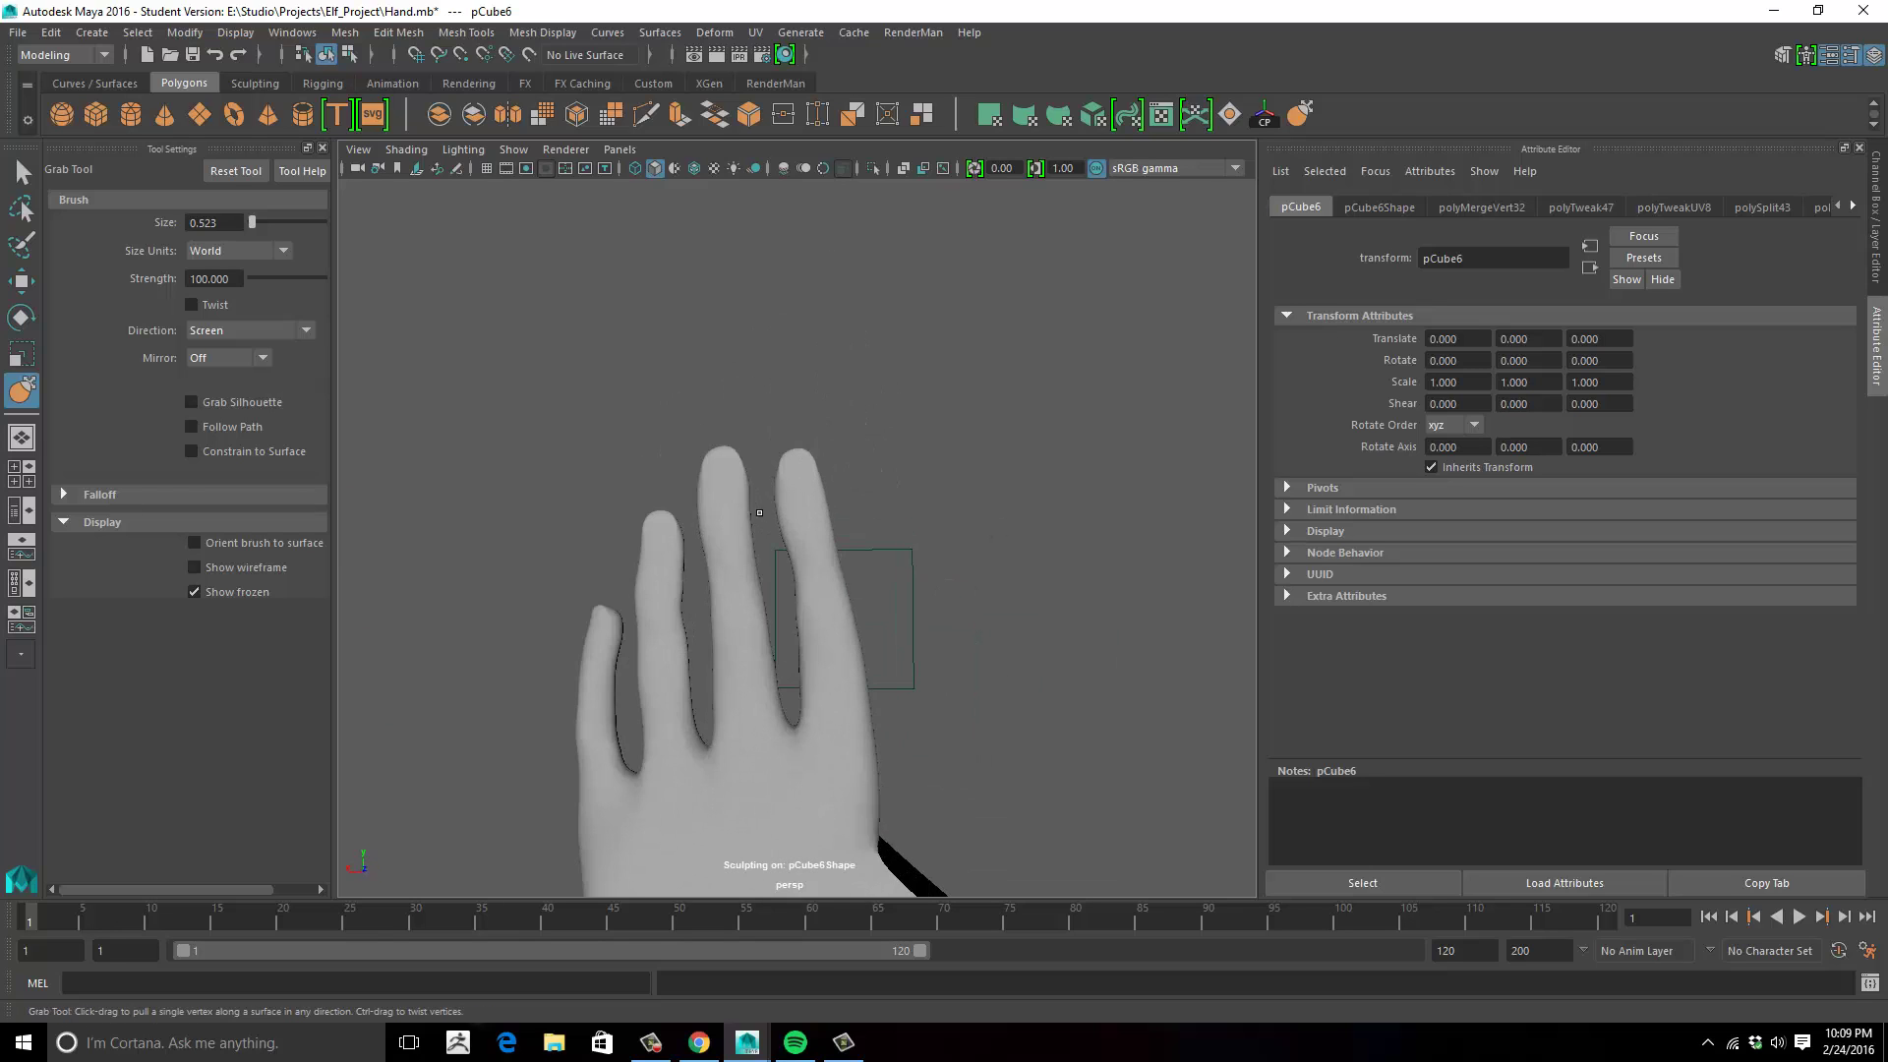
left_click_drag(736, 483, 1052, 516, "alt")
key("ctrl+s")
key("Return")
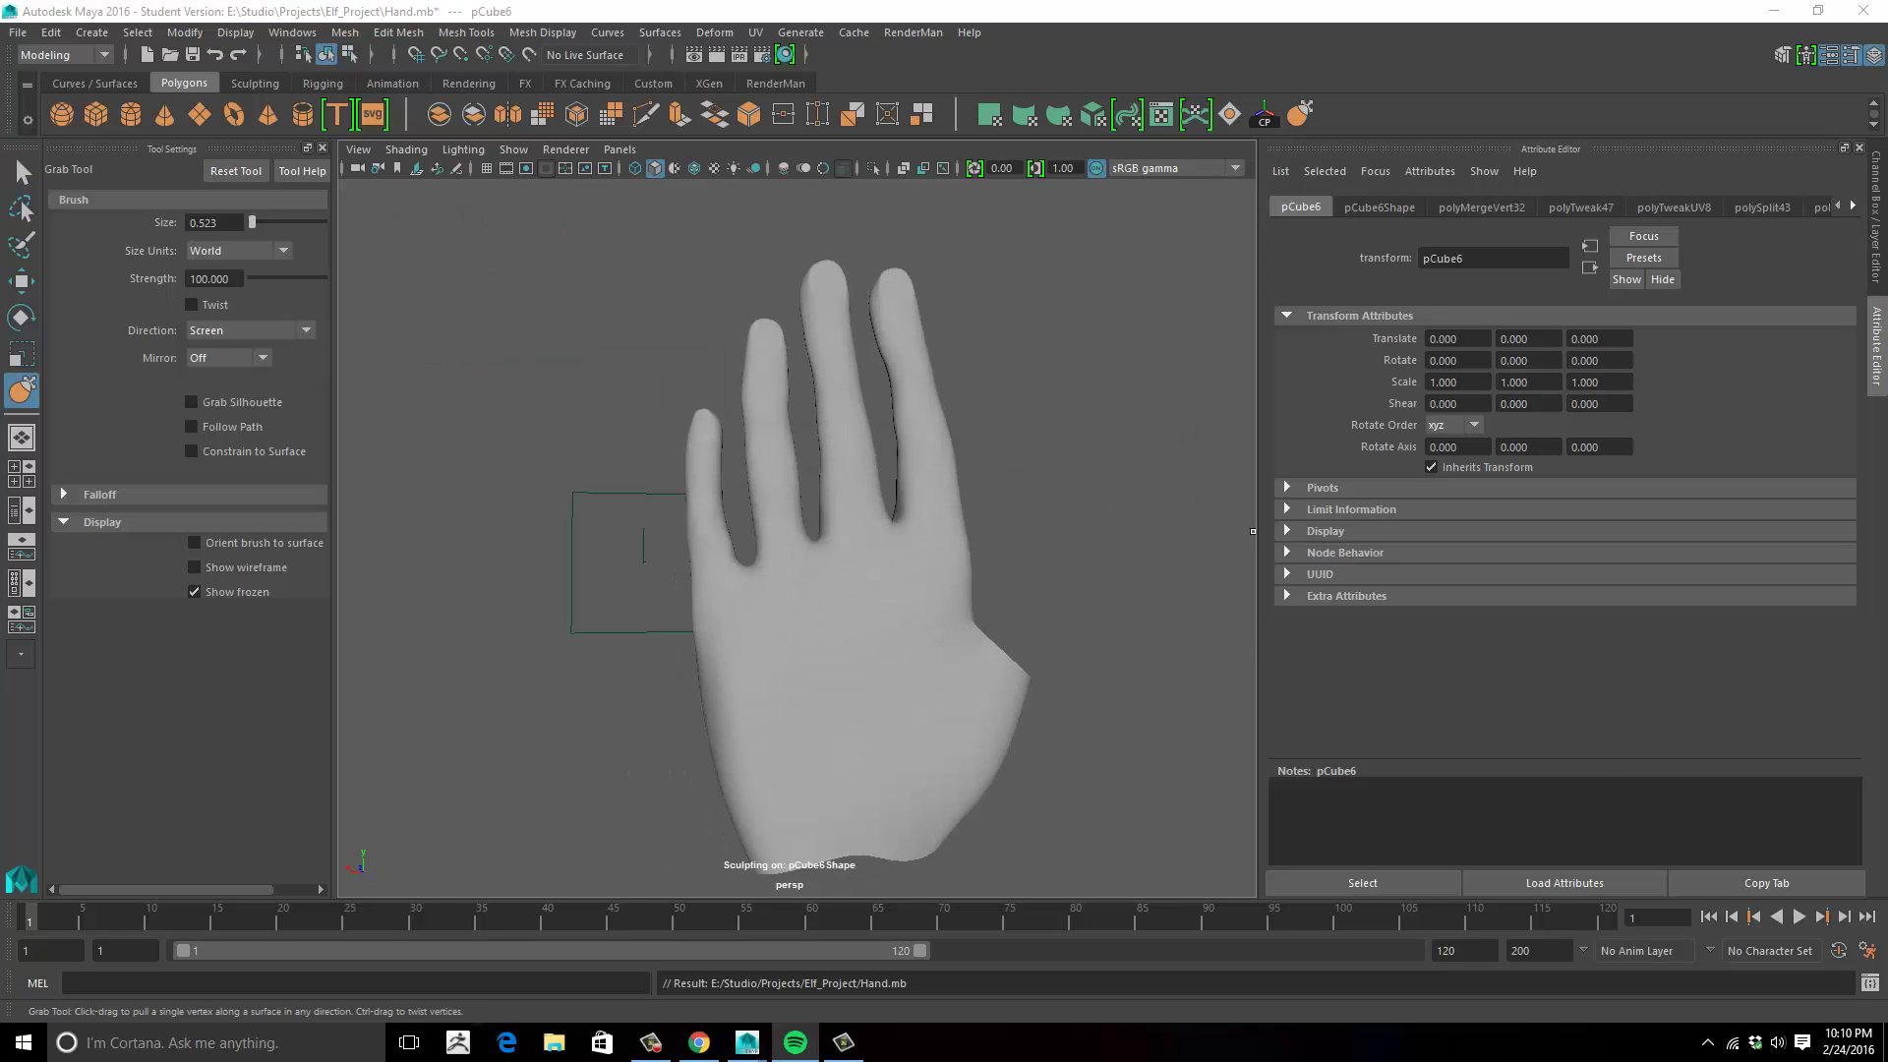
Refine the shape of the fingers and fingertips with the Grab Tool, working from the back and palm sides.
middle_click_drag(1068, 617, 973, 560, "alt")
mouse_move(1020, 559)
left_mouse_down("alt")
mouse_move(776, 590)
mouse_move(969, 575)
left_mouse_up("alt")
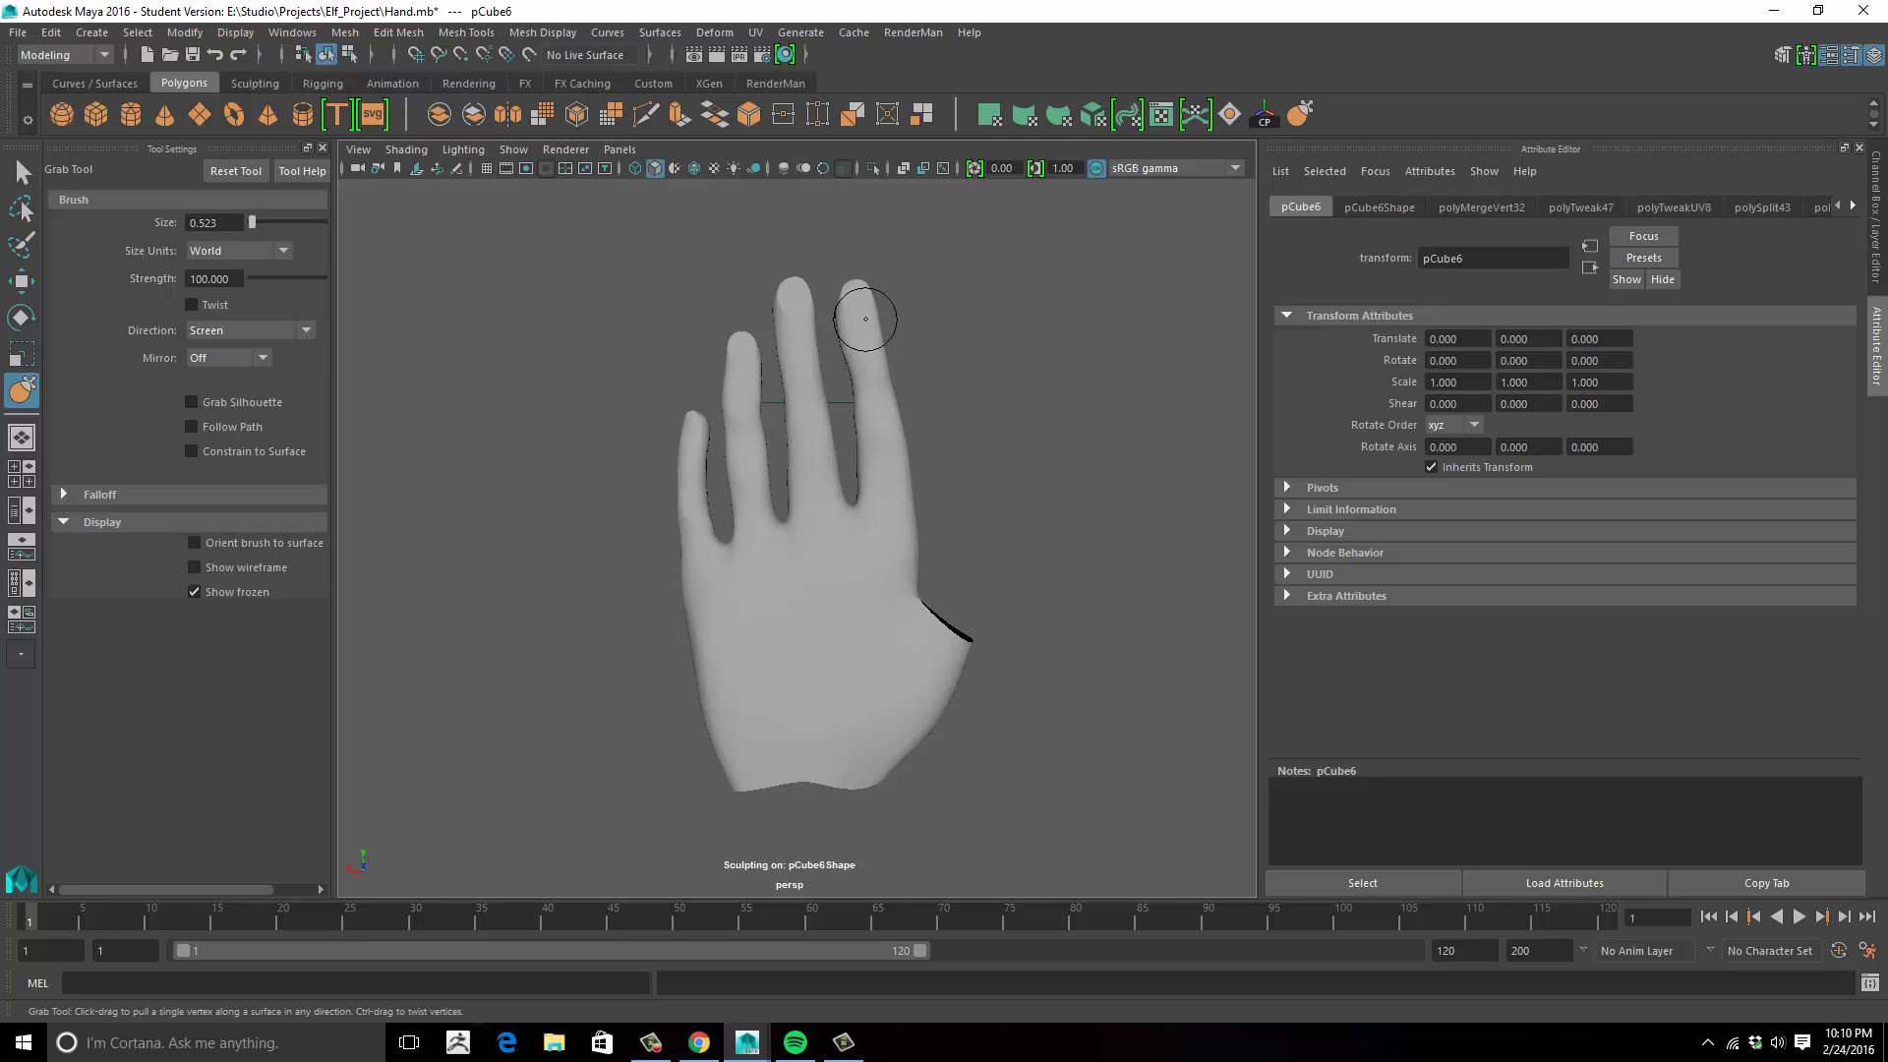
left_click_drag(862, 312, 796, 277, "alt")
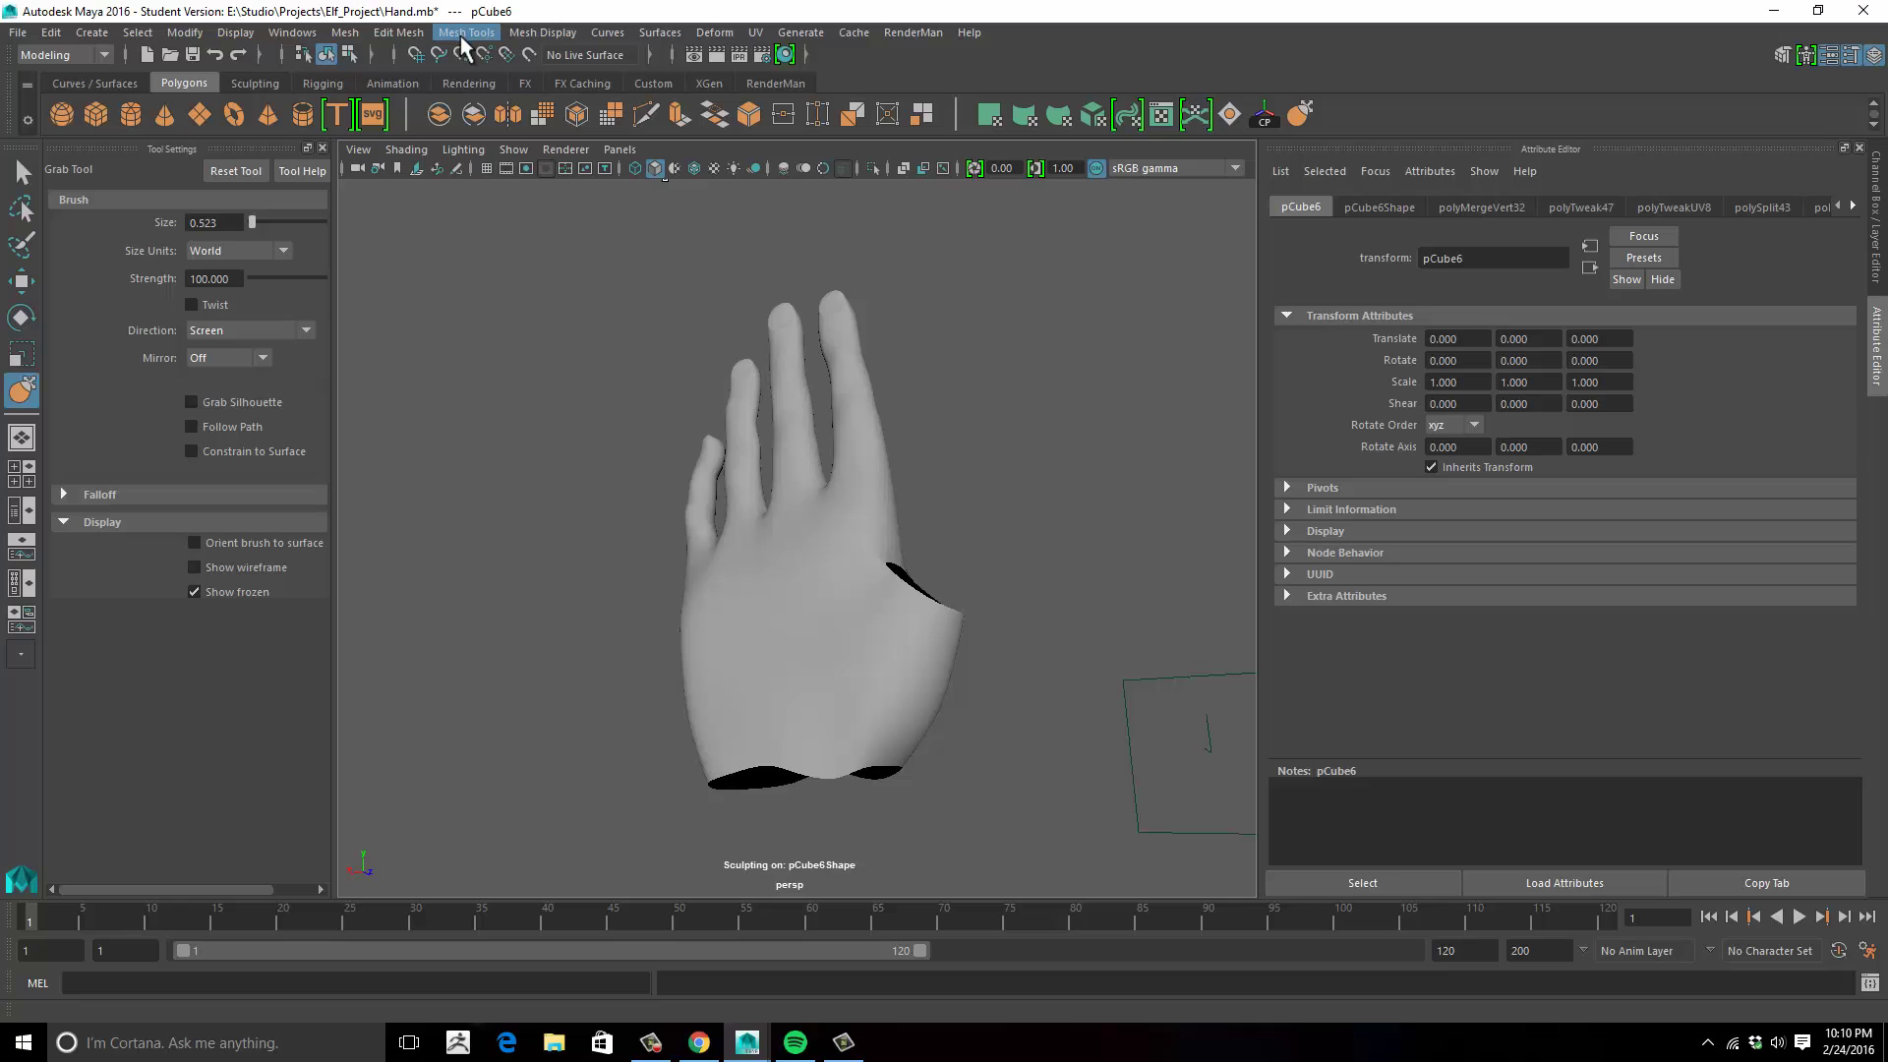
left_click_drag(538, 300, 688, 378, "alt")
scroll(772, 379, "up", 3)
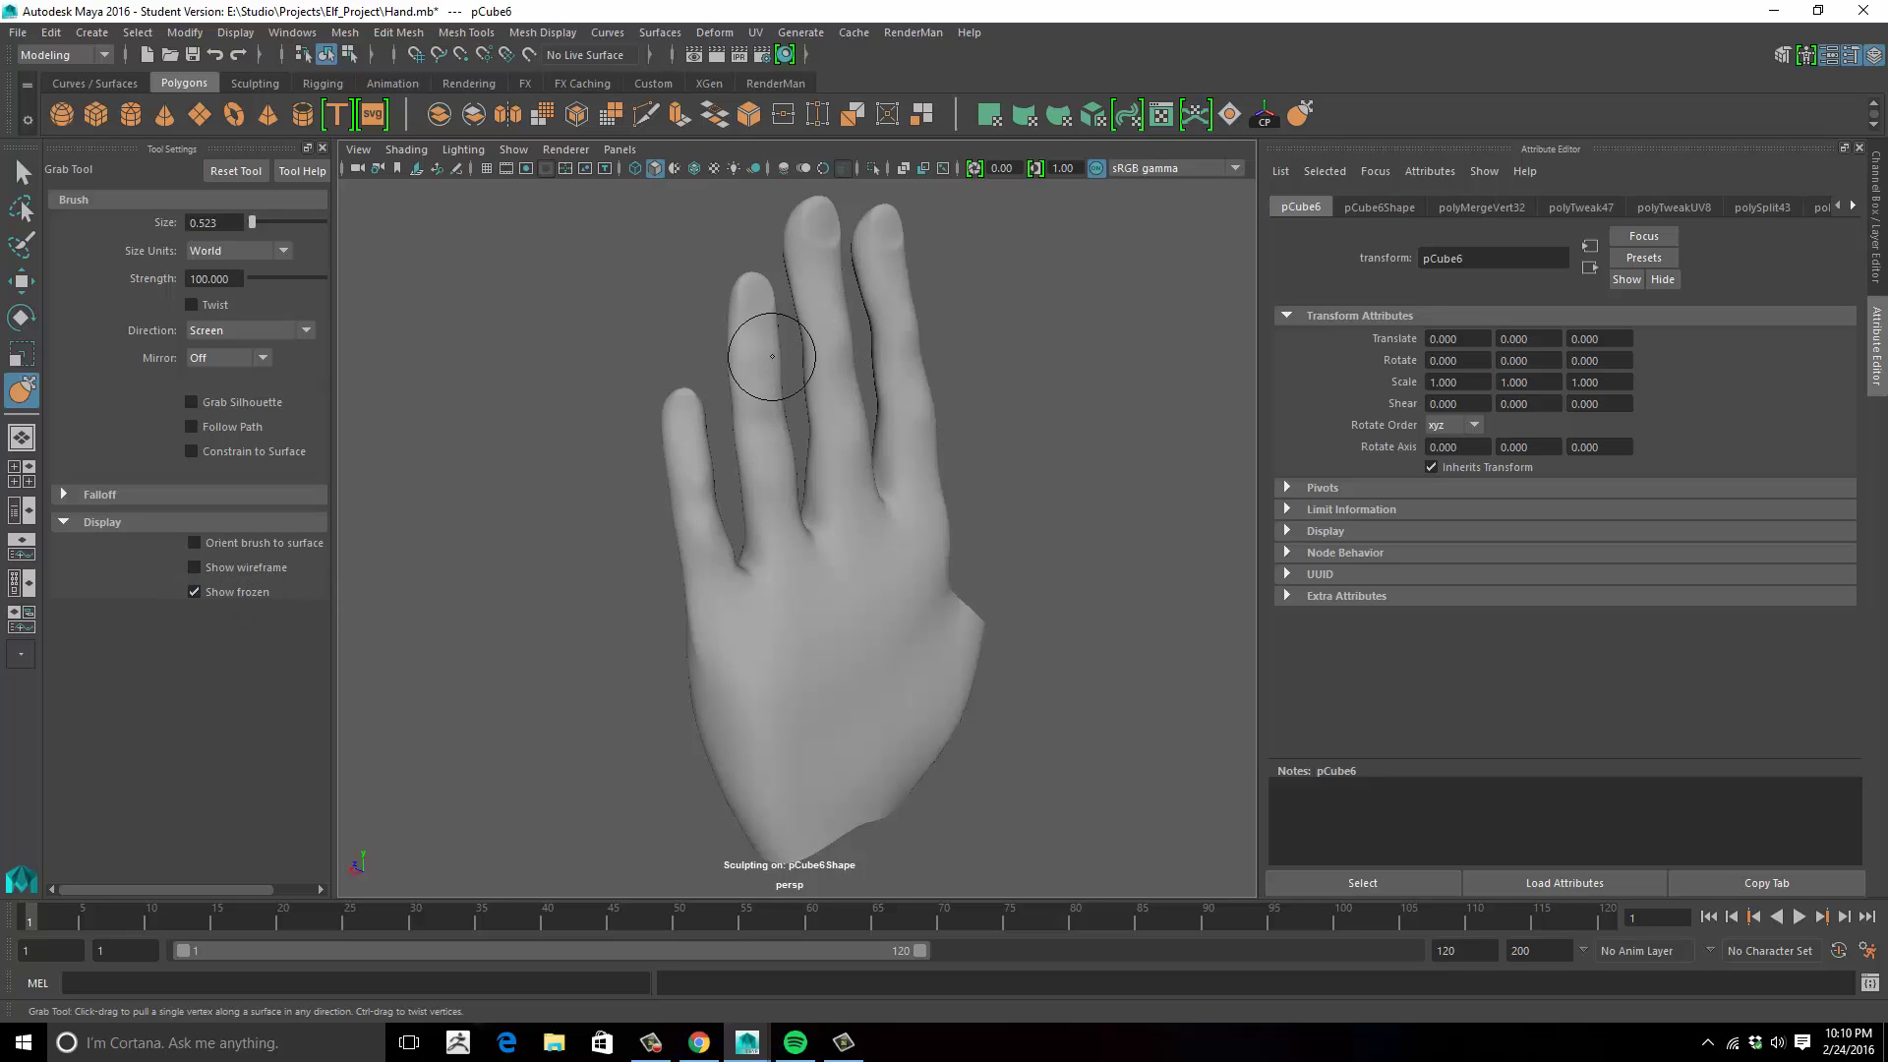
mouse_move(708, 400)
left_mouse_down("alt")
mouse_move(633, 413)
mouse_move(616, 493)
mouse_move(822, 439)
left_mouse_up("alt")
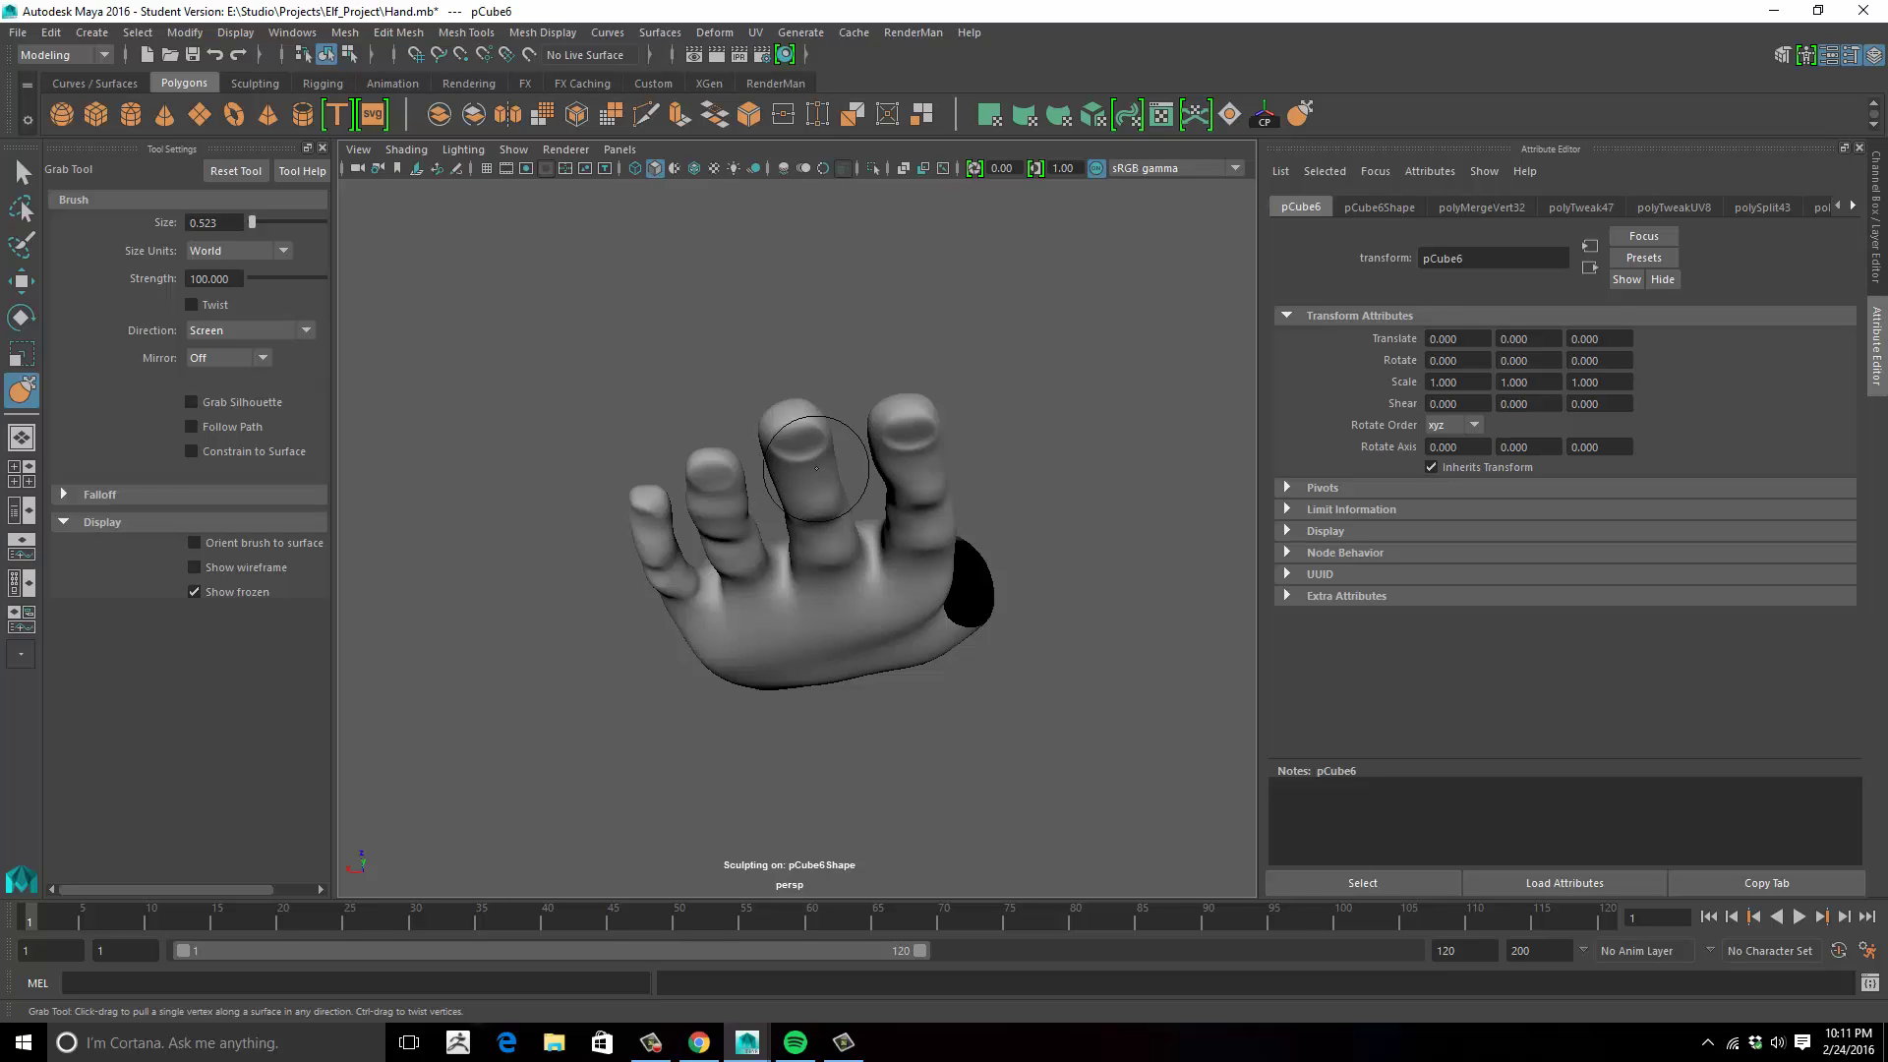
left_click_drag(811, 455, 804, 431, "alt")
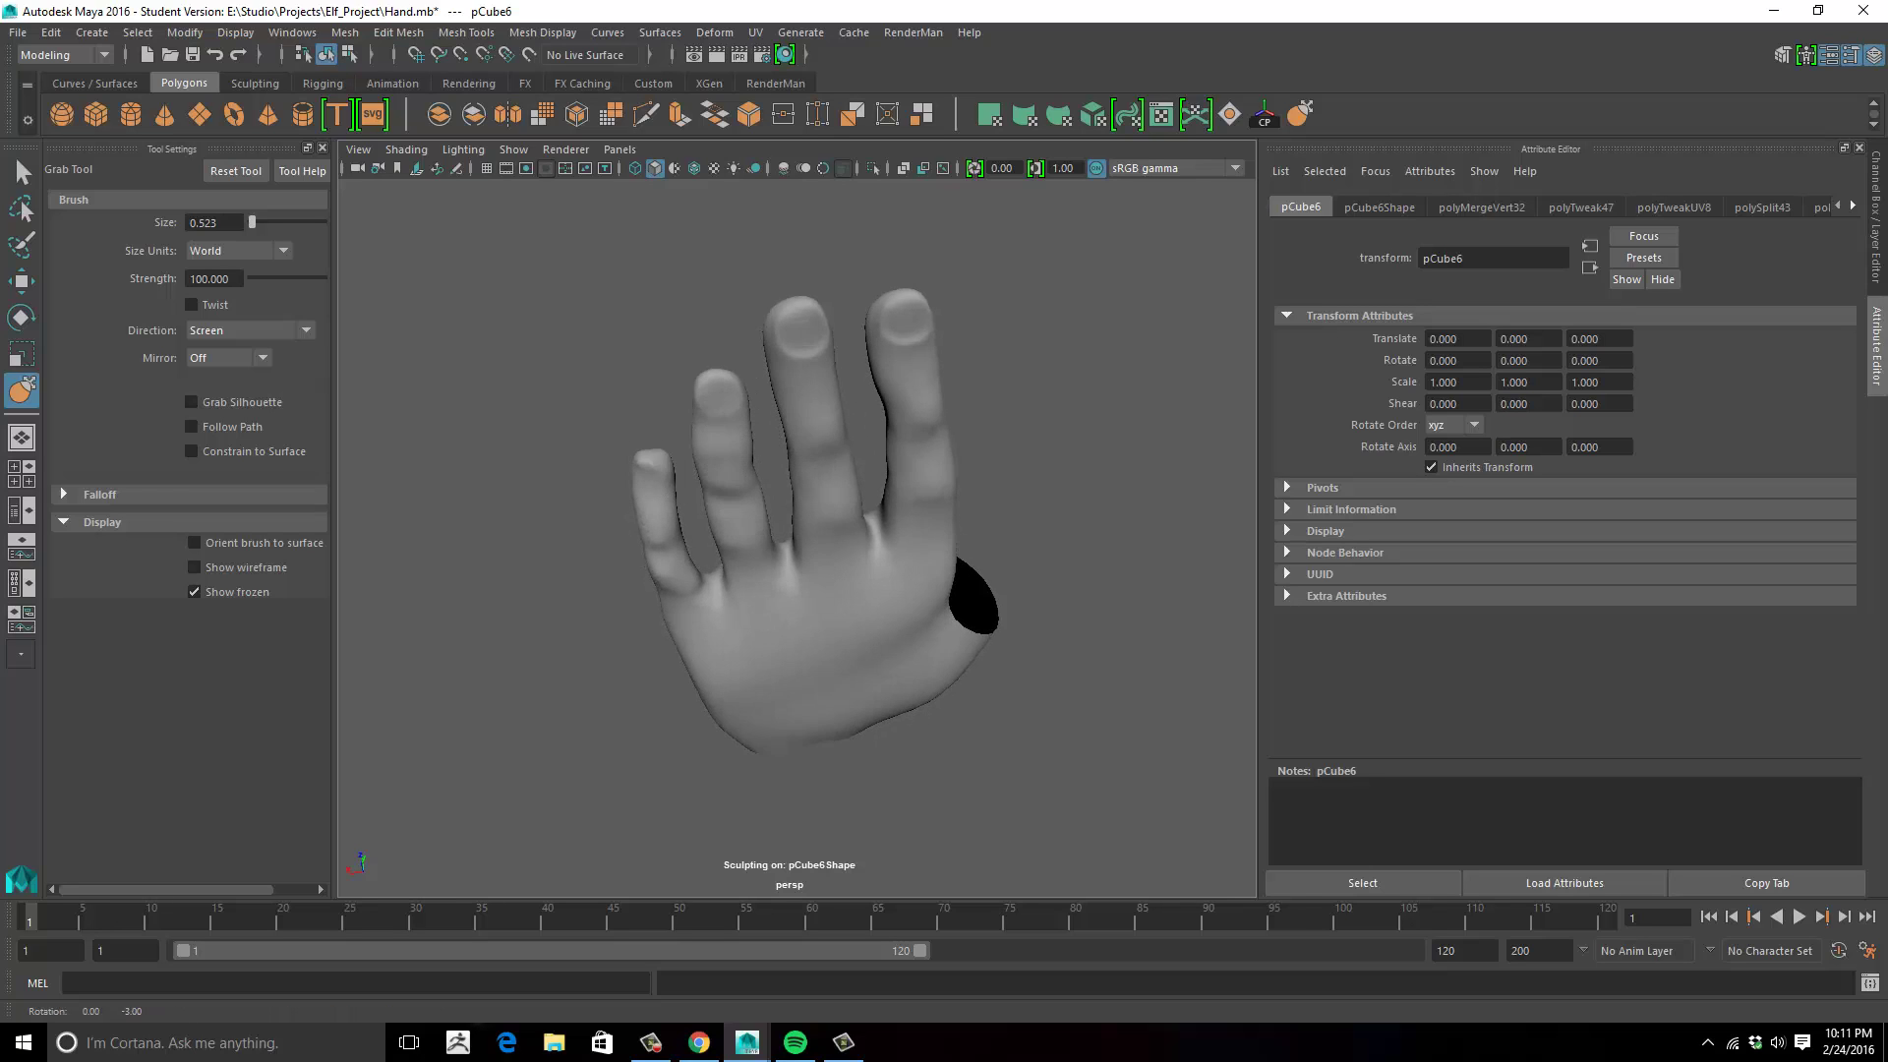
mouse_move(653, 493)
left_mouse_down("alt")
mouse_move(650, 540)
mouse_move(586, 452)
mouse_move(688, 455)
left_mouse_up("alt")
Examine the hand's overall silhouette and finger proportions from a distance and from several angles.
right_click_drag(758, 452, 700, 467, "alt")
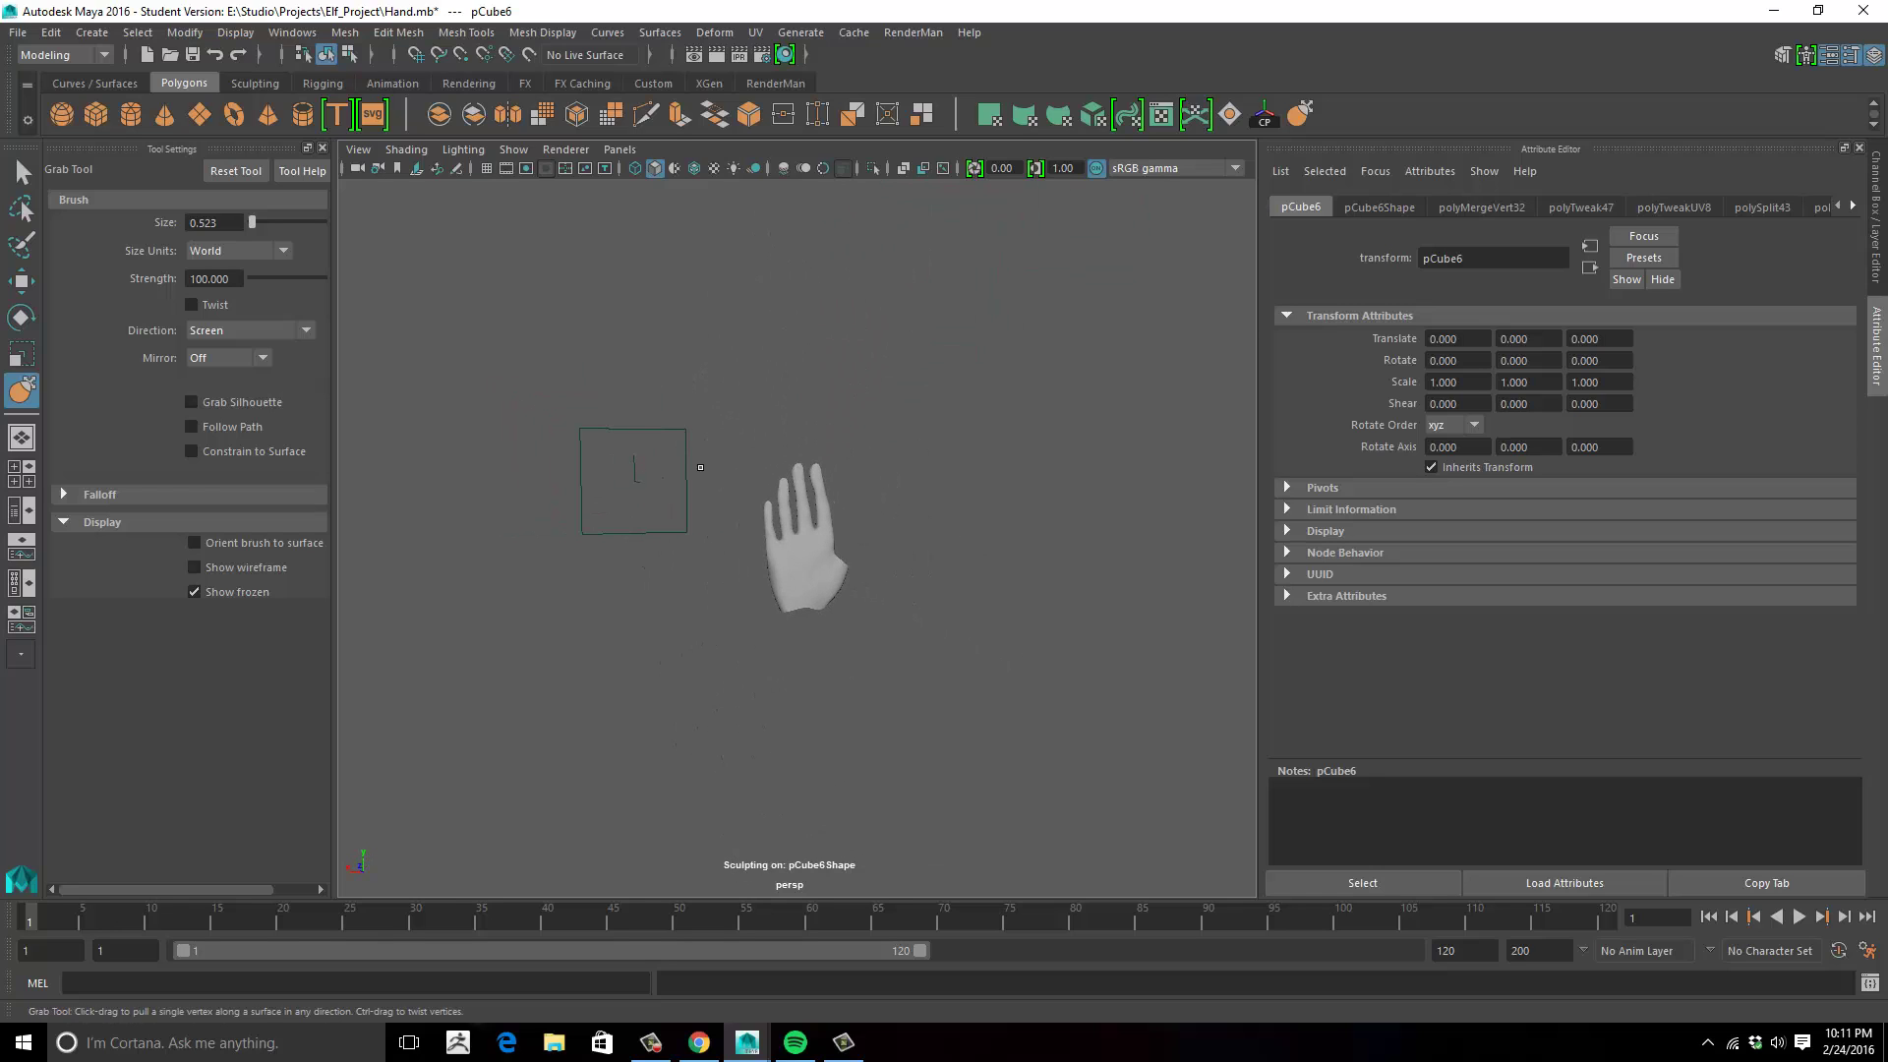
left_click_drag(826, 476, 681, 474, "alt")
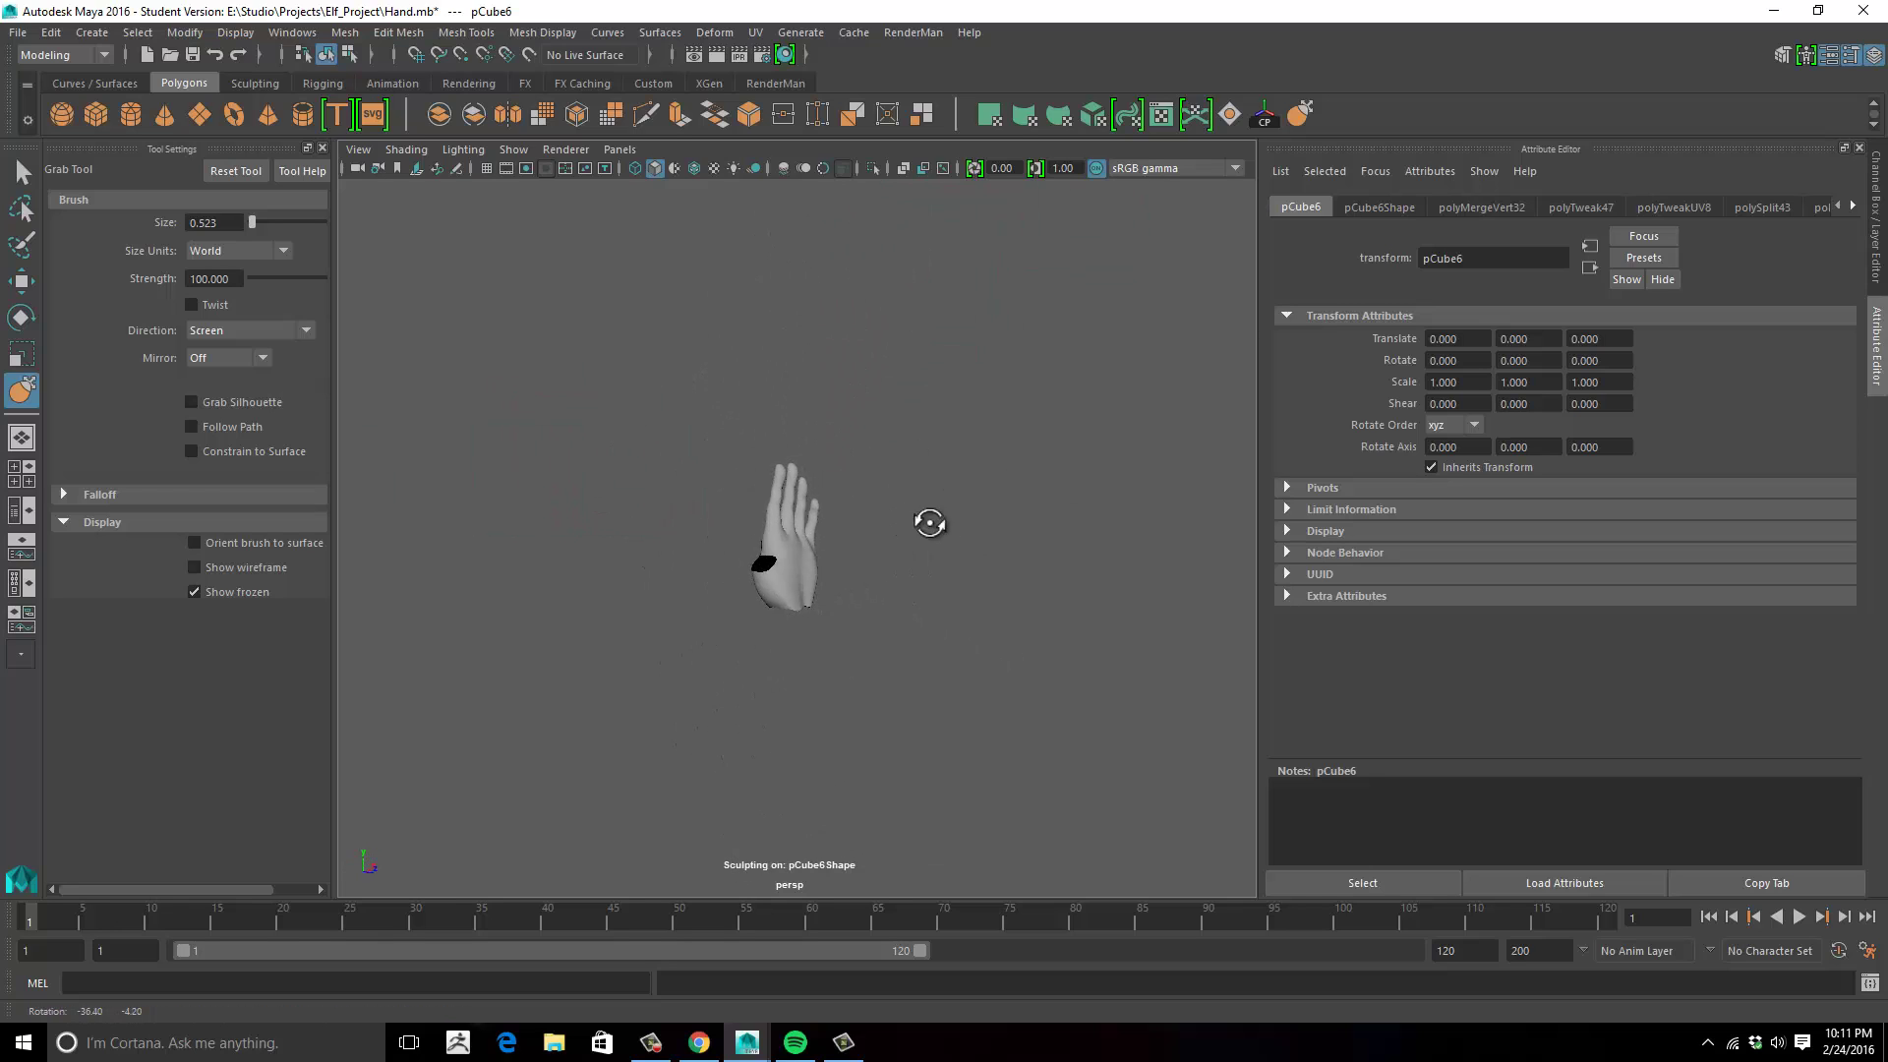
mouse_move(1043, 527)
left_mouse_down("alt")
mouse_move(695, 573)
mouse_move(836, 536)
mouse_move(1063, 532)
mouse_move(515, 536)
mouse_move(484, 616)
mouse_move(561, 645)
mouse_move(767, 560)
mouse_move(1025, 542)
left_mouse_up("alt")
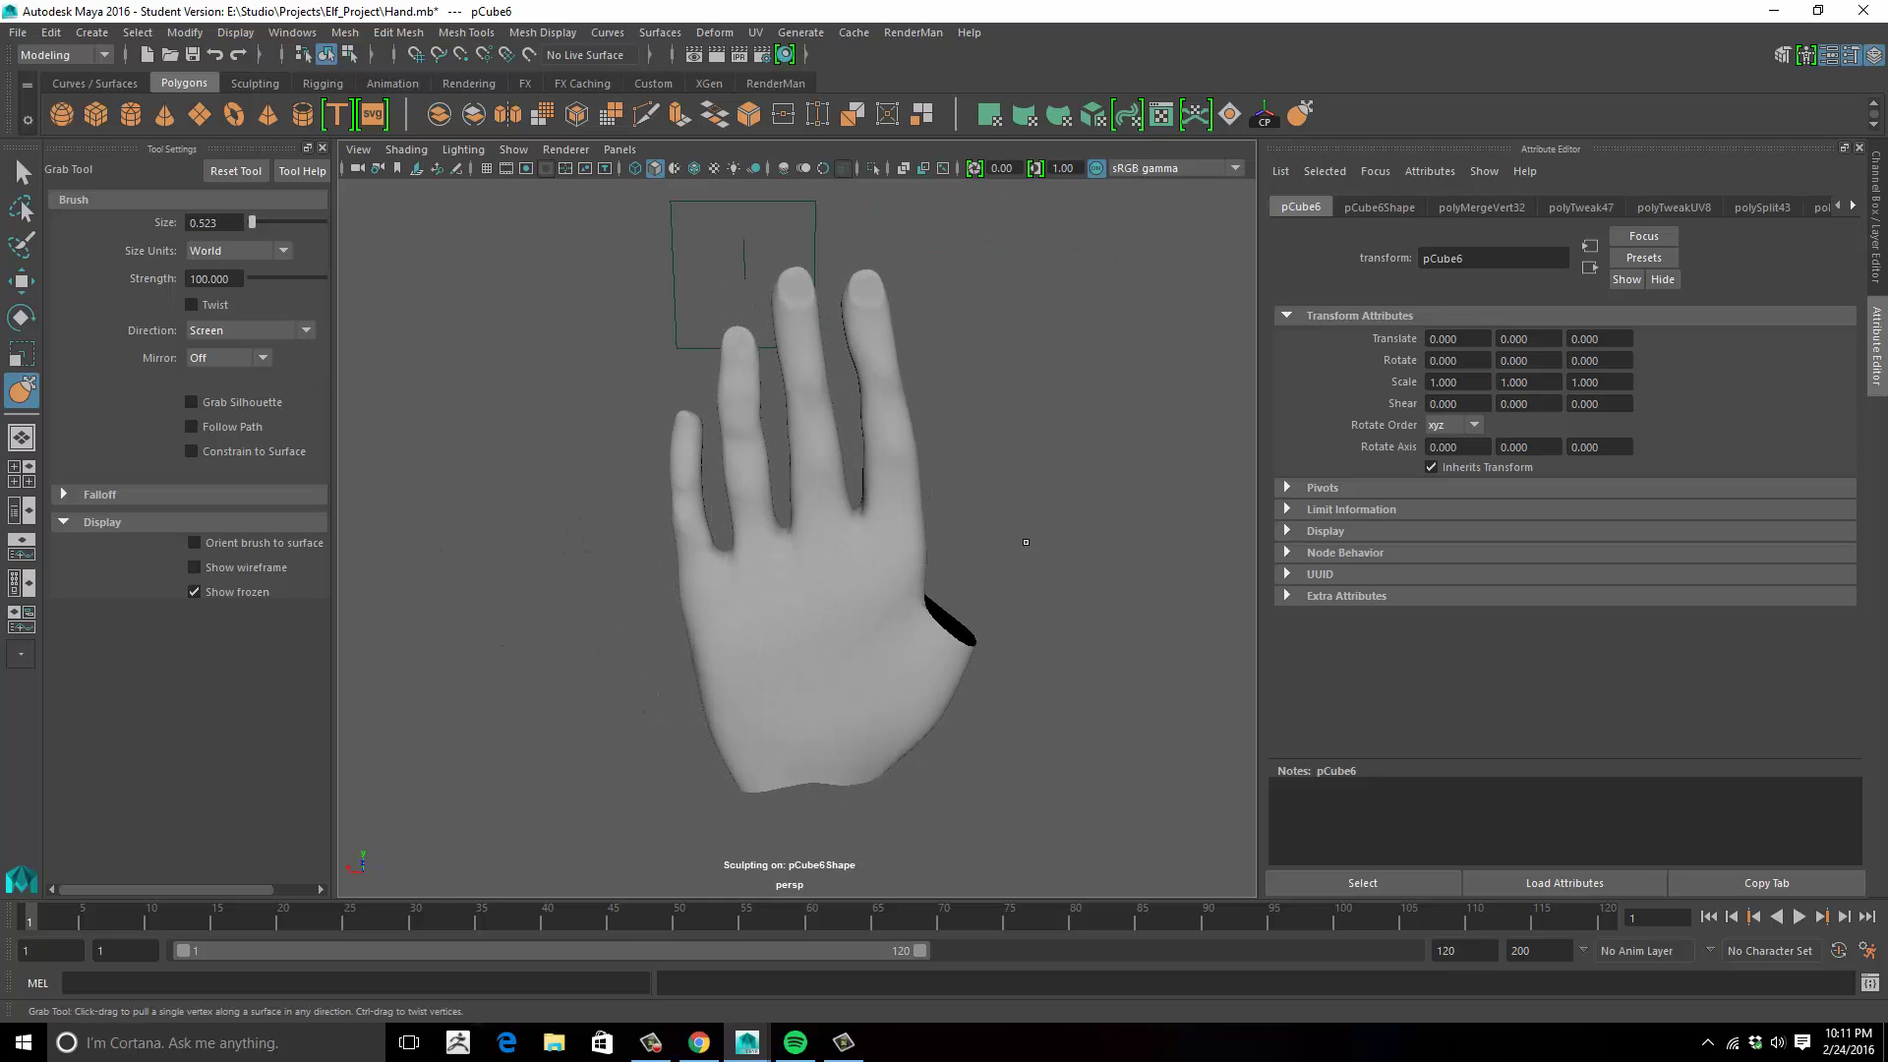
middle_click_drag(1002, 548, 959, 517, "alt")
right_click_drag(1032, 518, 1016, 522, "alt")
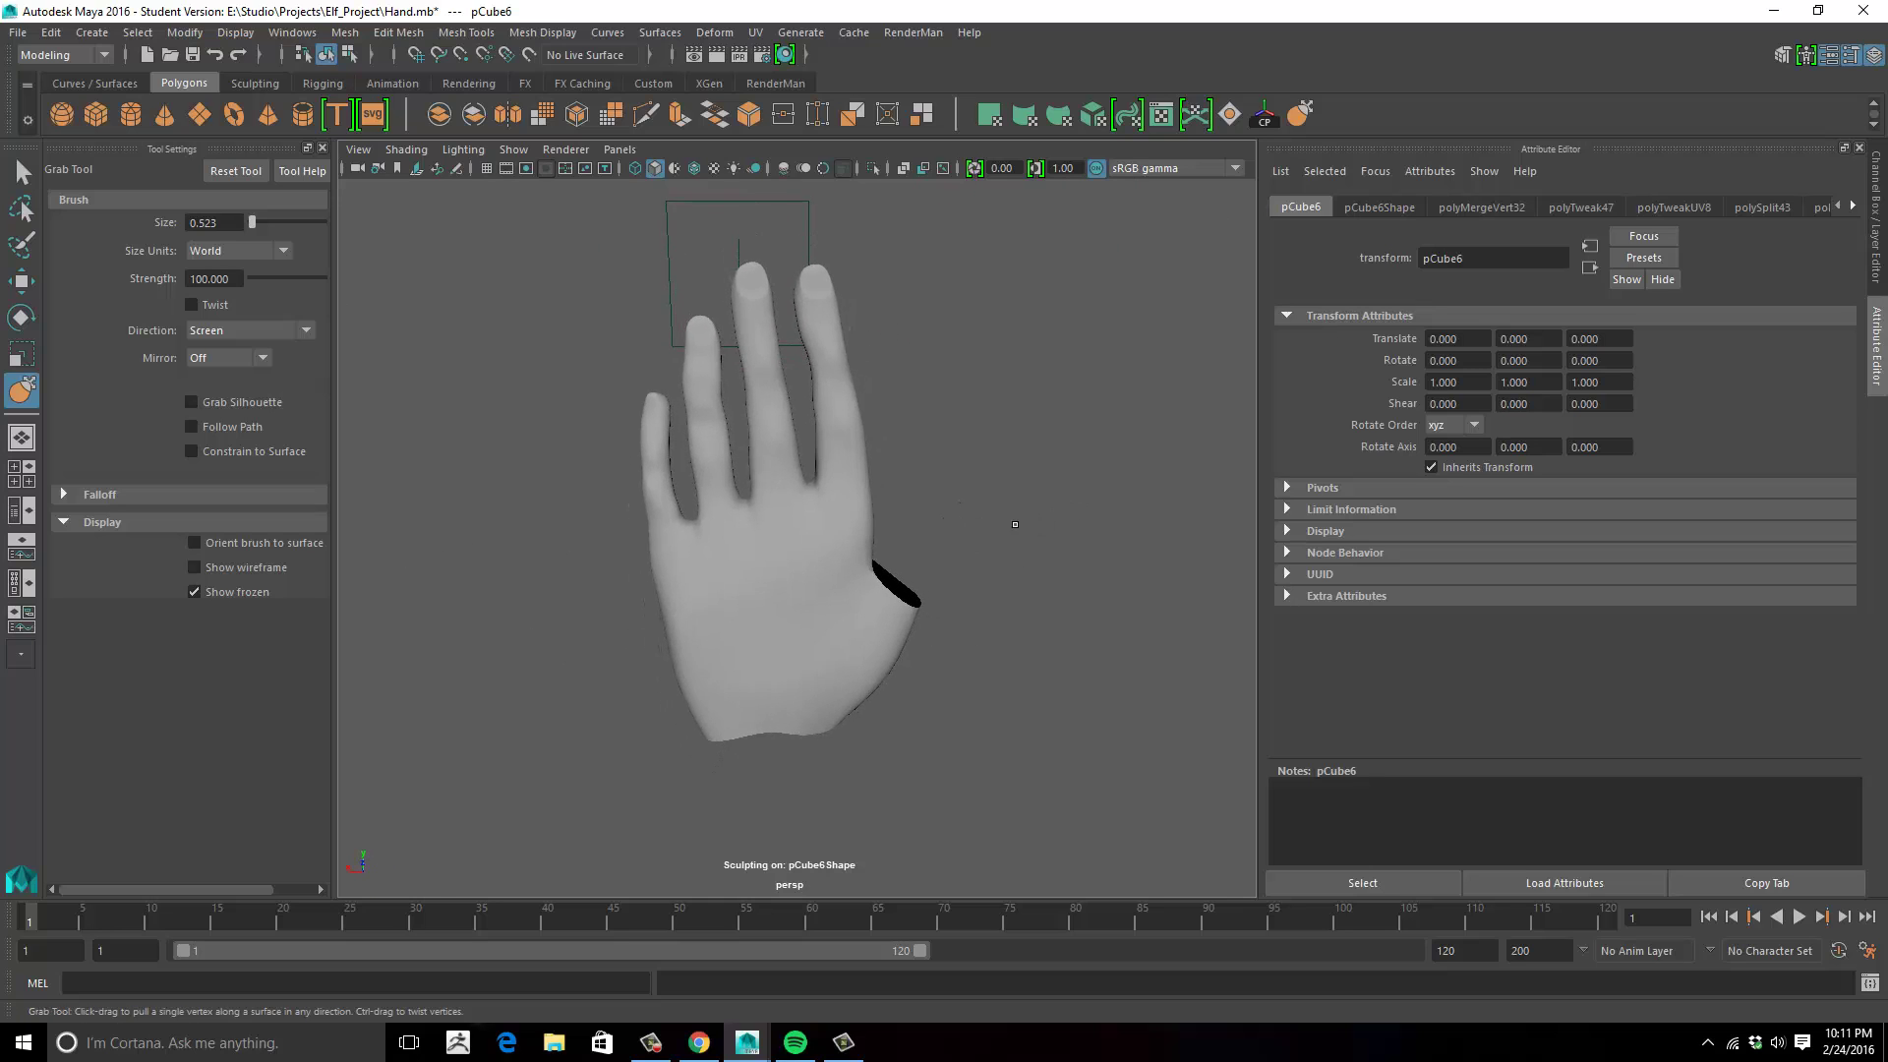
middle_click_drag(983, 519, 1014, 522, "alt")
left_click_drag(1014, 521, 857, 536, "alt")
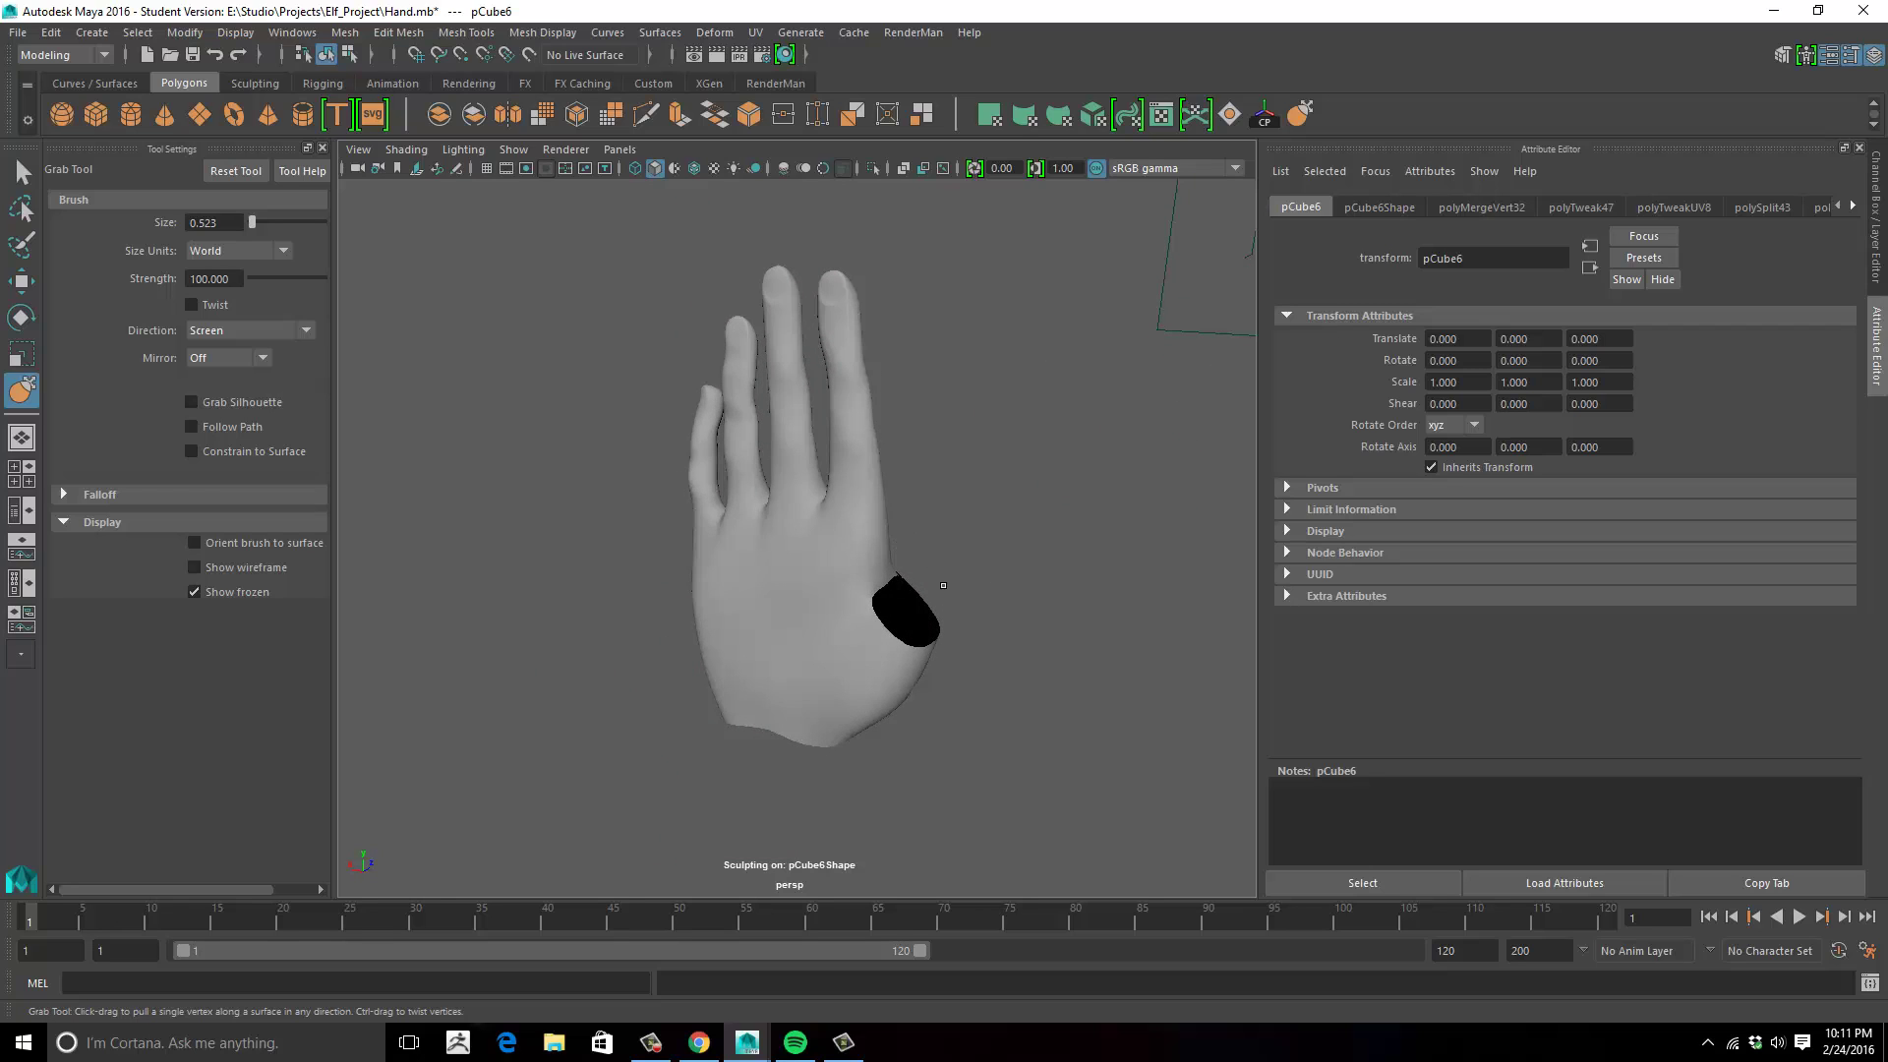